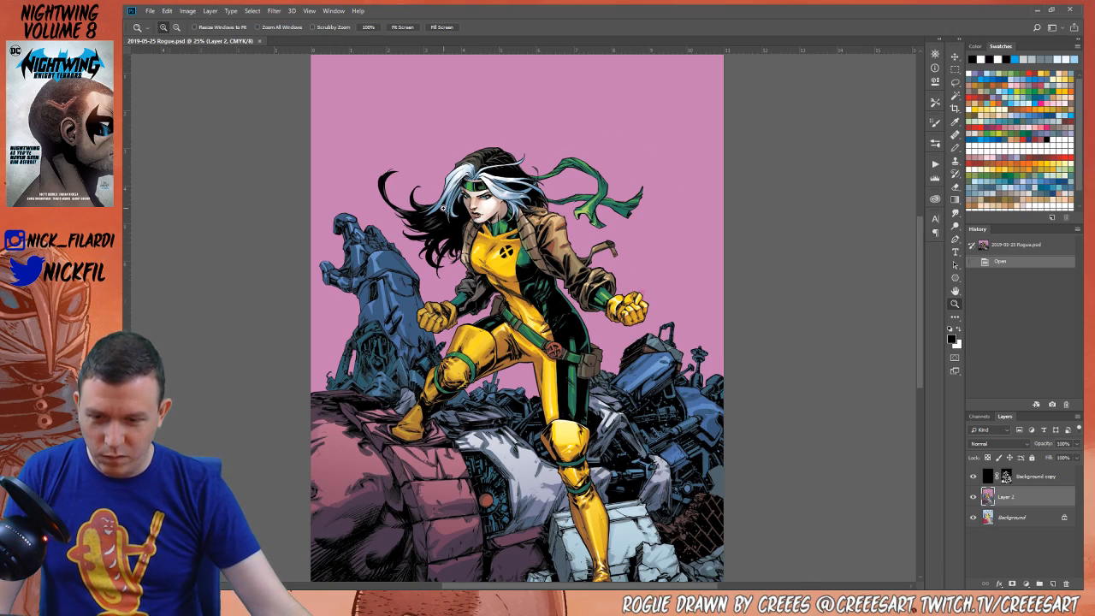
Select the character's face skin with the Magic Wand, sampling from the flat colours on the Background layer
{"action": "left_click", "coordinate": [443, 208]}
{"action": "left_click_drag", "start_coordinate": [652, 351], "coordinate": [674, 463]}
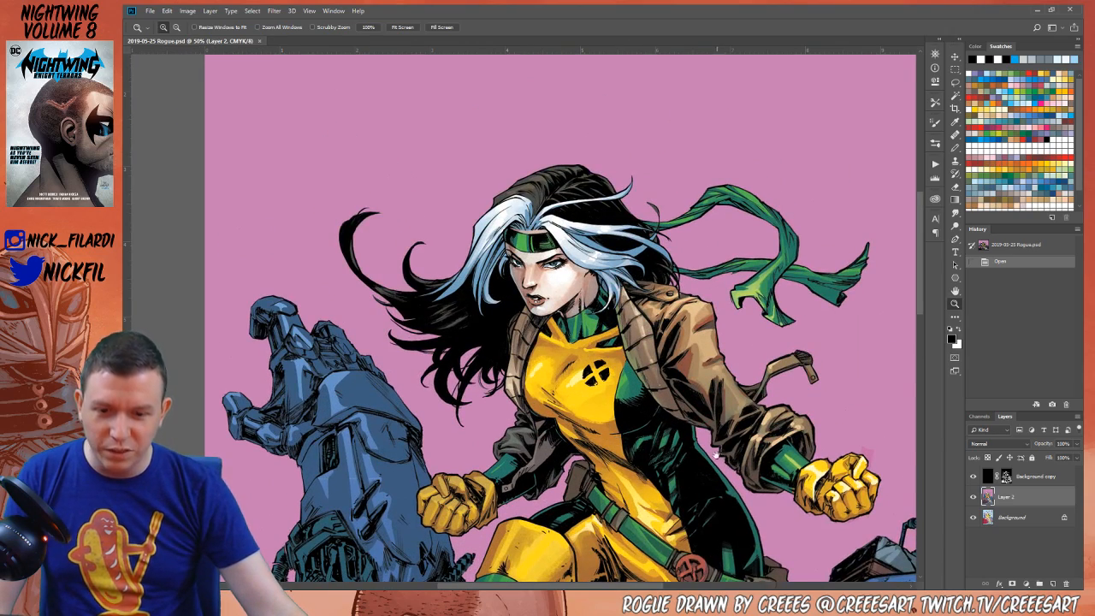
{"action": "left_click_drag", "start_coordinate": [710, 537], "coordinate": [714, 608]}
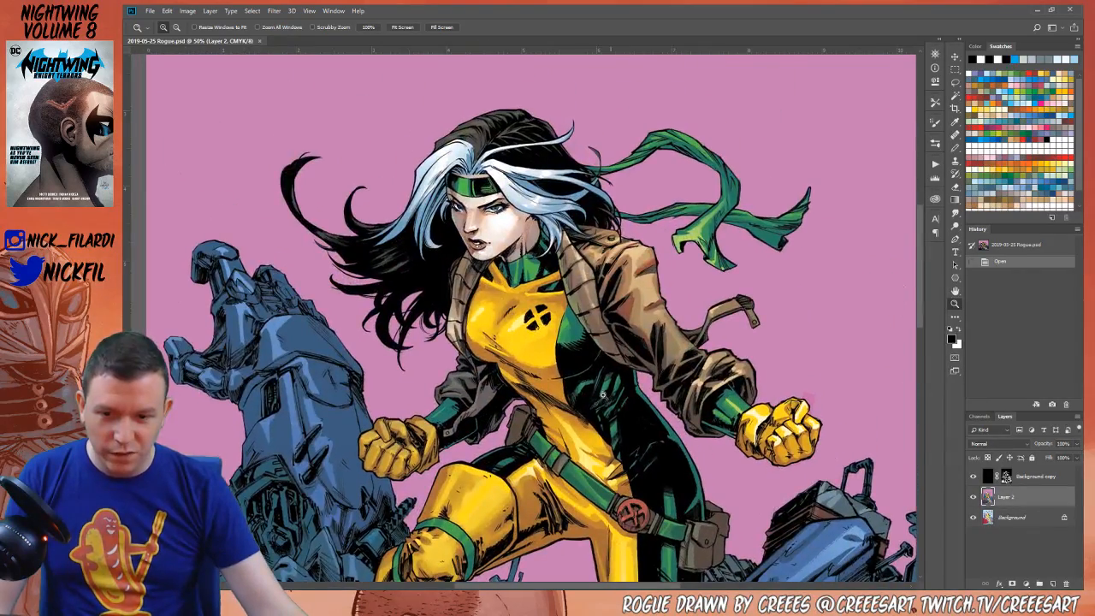
{"action": "key", "text": "ctrl+minus"}
{"action": "key", "text": "w"}
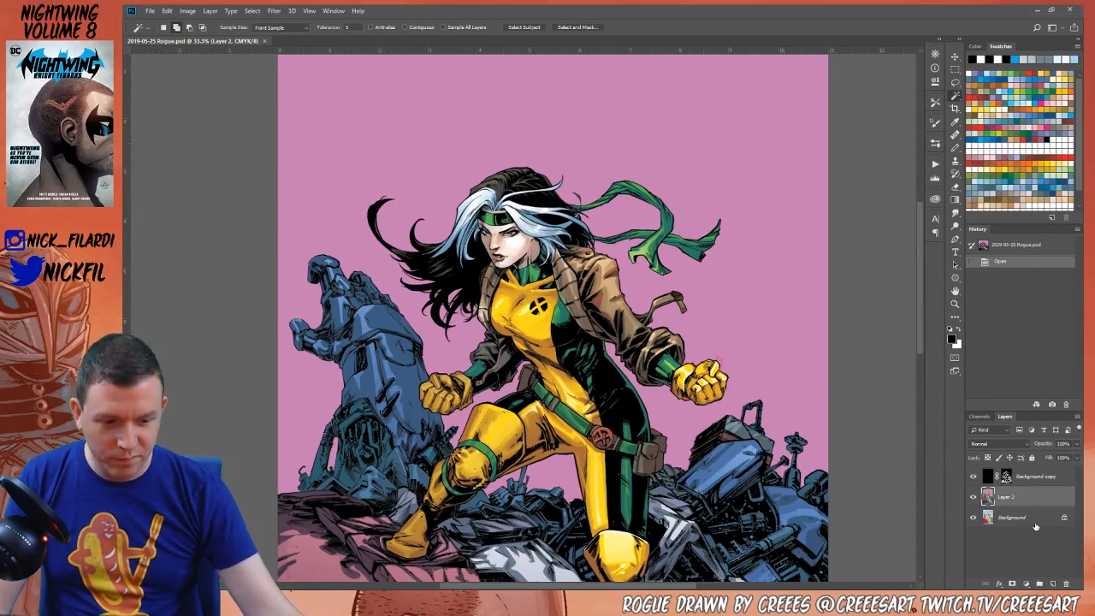
{"action": "key", "text": "alt+bracketleft"}
{"action": "left_click", "coordinate": [564, 369]}
{"action": "left_click_drag", "start_coordinate": [564, 369], "coordinate": [620, 408]}
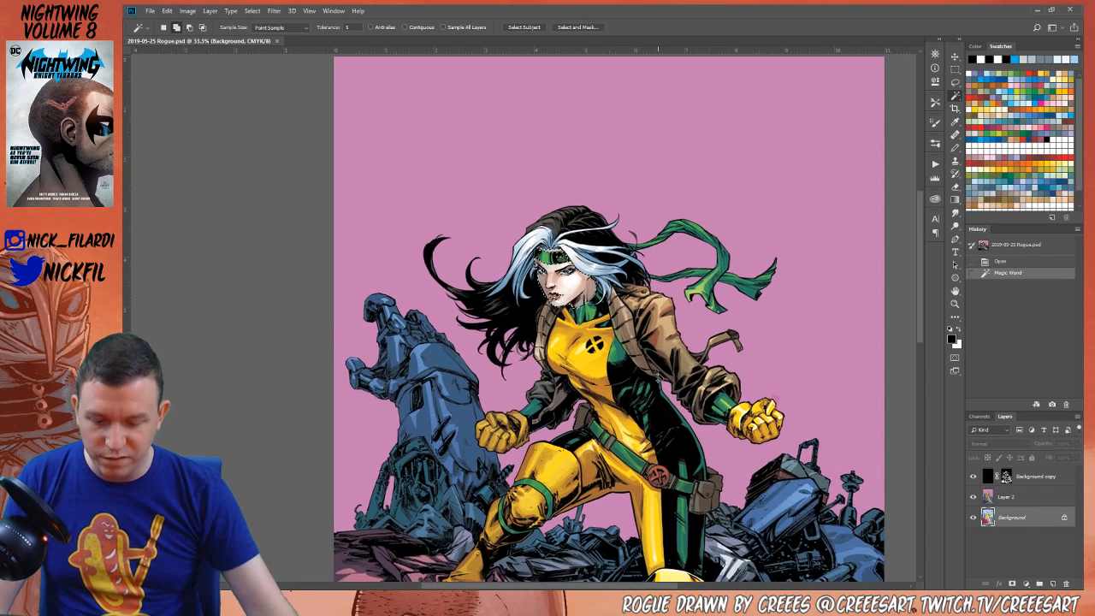
Apply Levels to the selected skin on Layer 2 with input values 43, 0.83 and 255
{"action": "key", "text": "ctrl+l"}
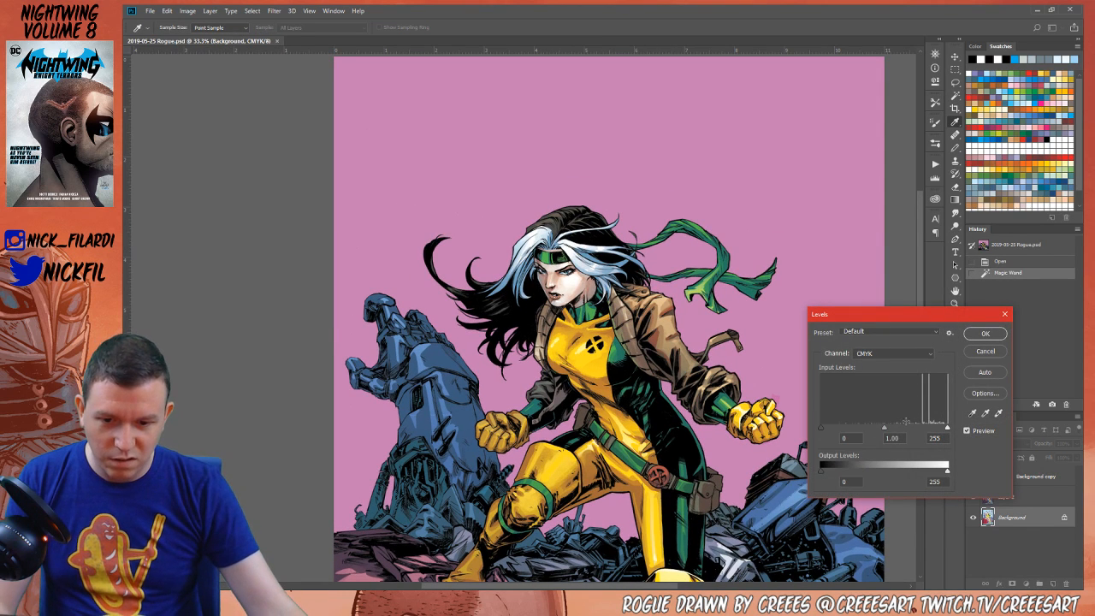
{"action": "left_click", "coordinate": [984, 352]}
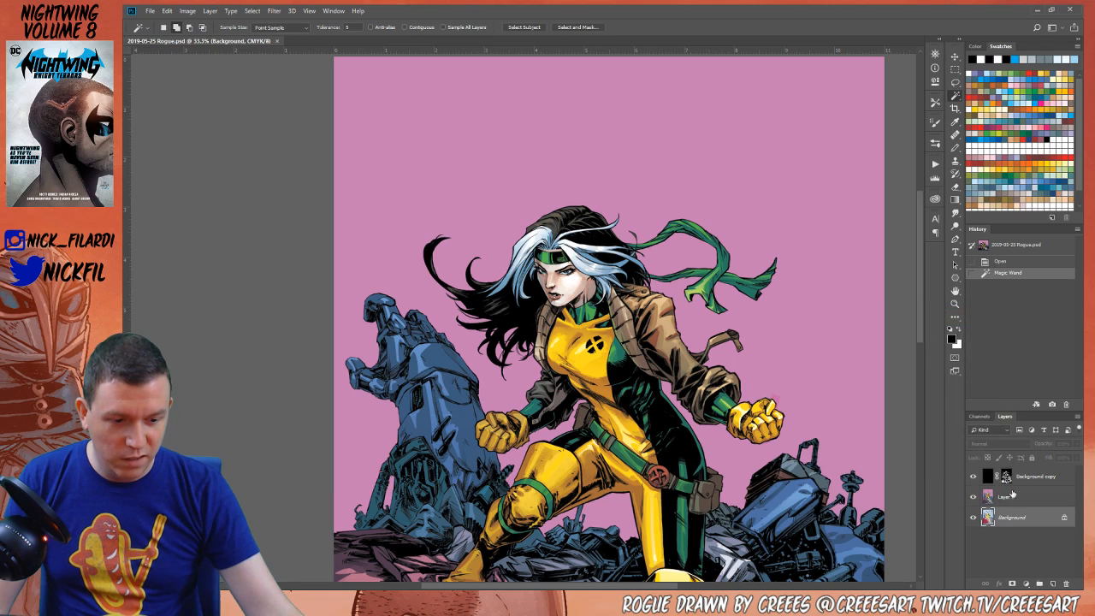
{"action": "left_click", "coordinate": [1011, 495]}
{"action": "key", "text": "ctrl+l"}
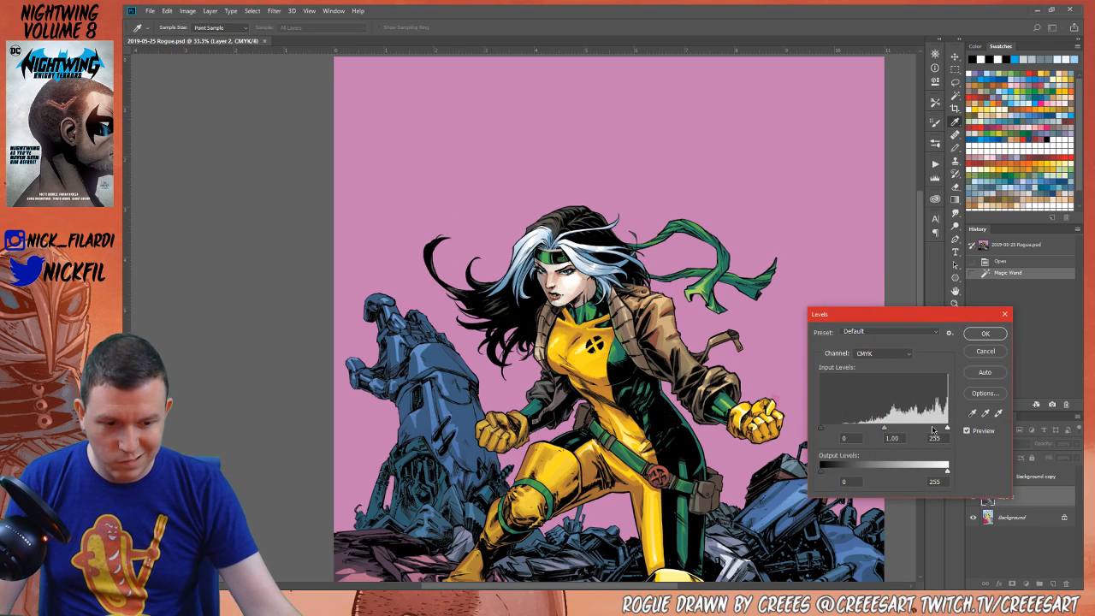
{"action": "mouse_move", "coordinate": [946, 427]}
{"action": "left_mouse_down"}
{"action": "mouse_move", "coordinate": [934, 430]}
{"action": "mouse_move", "coordinate": [961, 433]}
{"action": "left_mouse_up"}
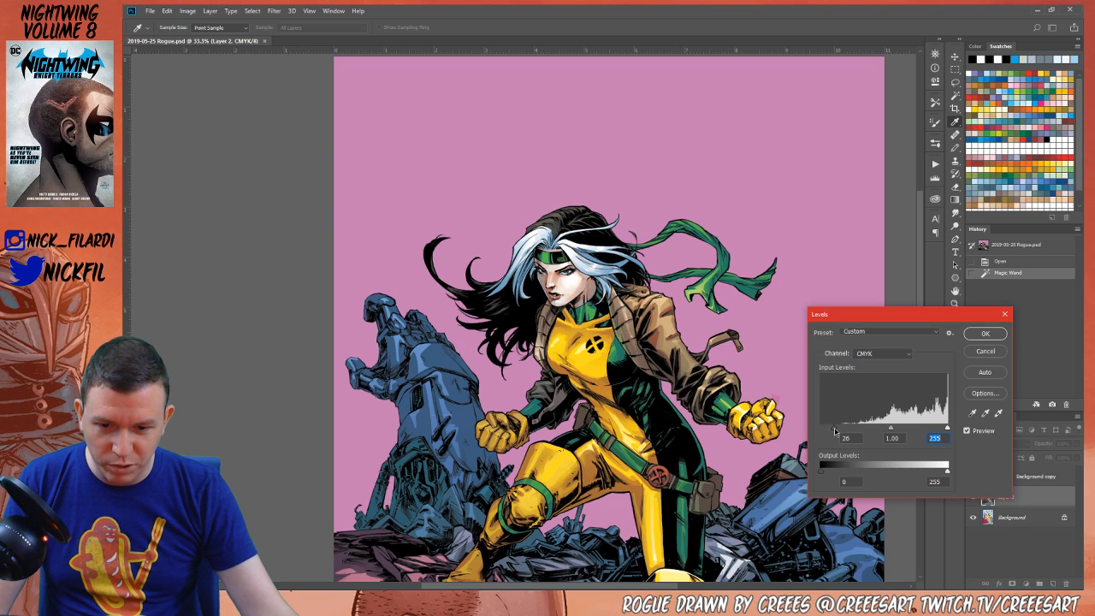
{"action": "left_click_drag", "start_coordinate": [835, 431], "coordinate": [846, 429]}
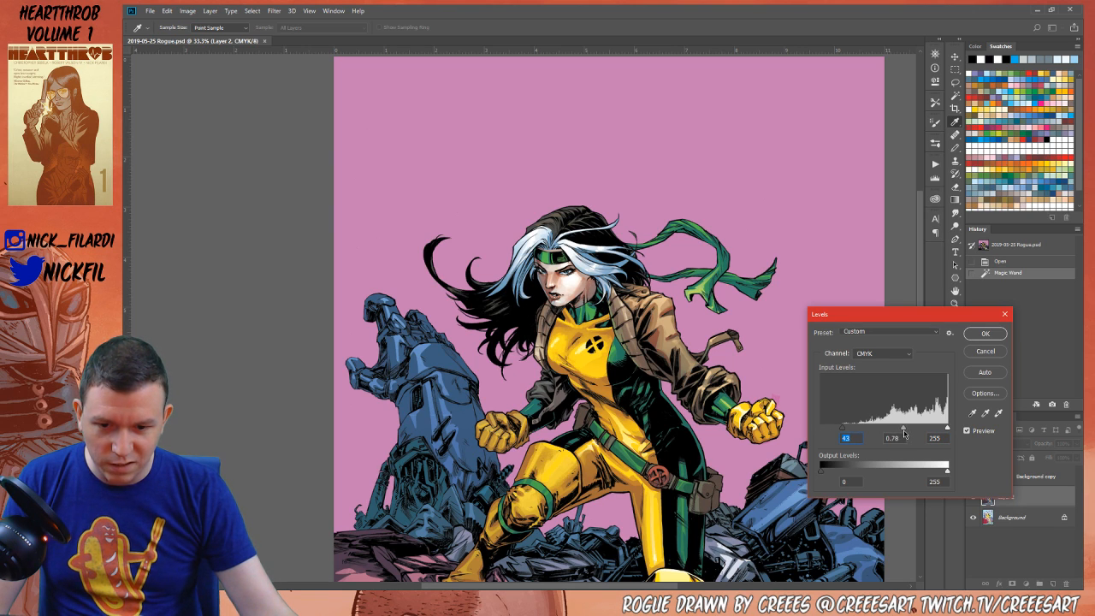
{"action": "left_click", "coordinate": [985, 333]}
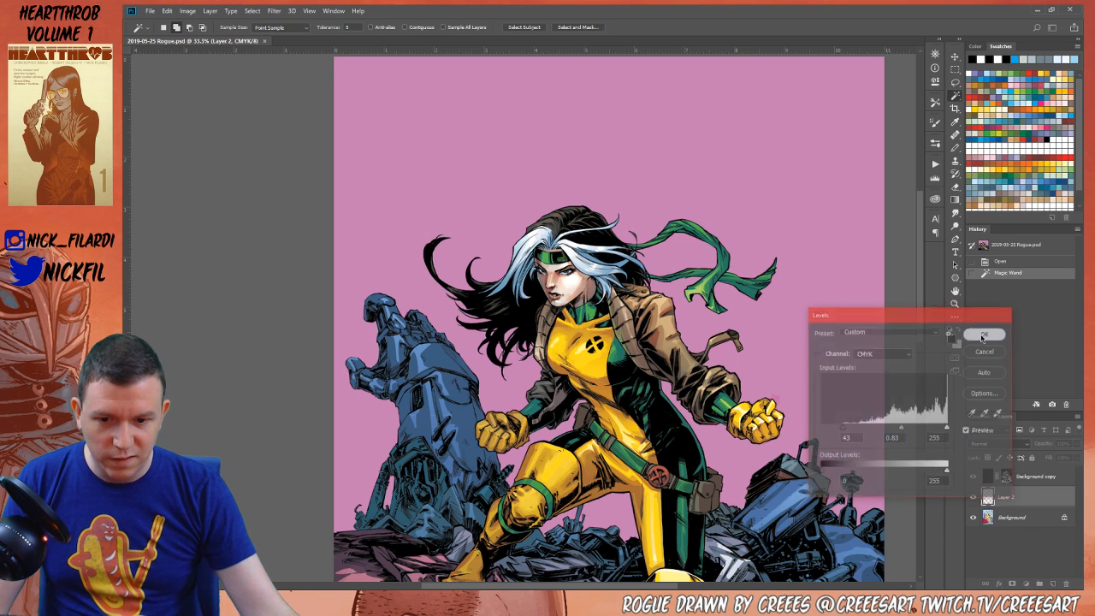
Apply Color Balance to the skin on Layer 2, shifting the midtones toward red and the shadows toward cyan
{"action": "key", "text": "ctrl+b"}
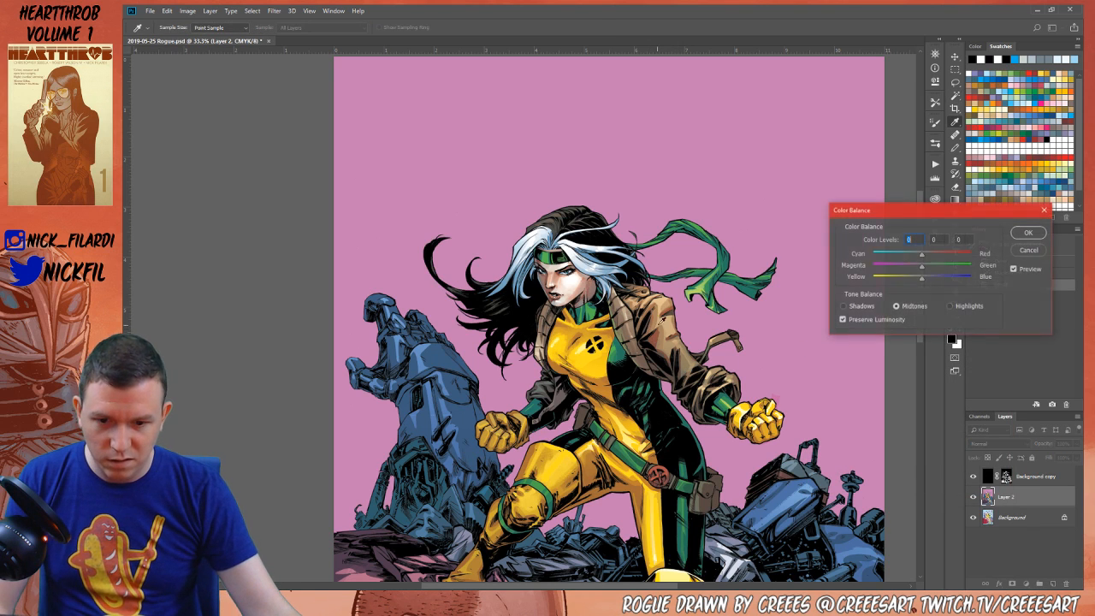
{"action": "left_click", "coordinate": [1028, 249]}
{"action": "key", "text": "ctrl+b"}
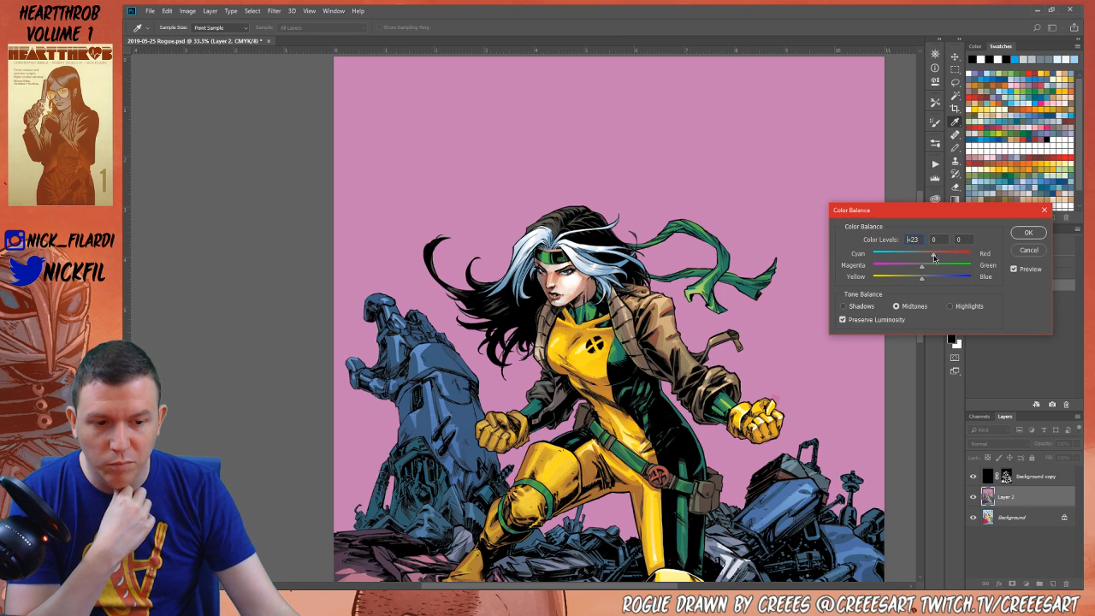
{"action": "left_click", "coordinate": [870, 306]}
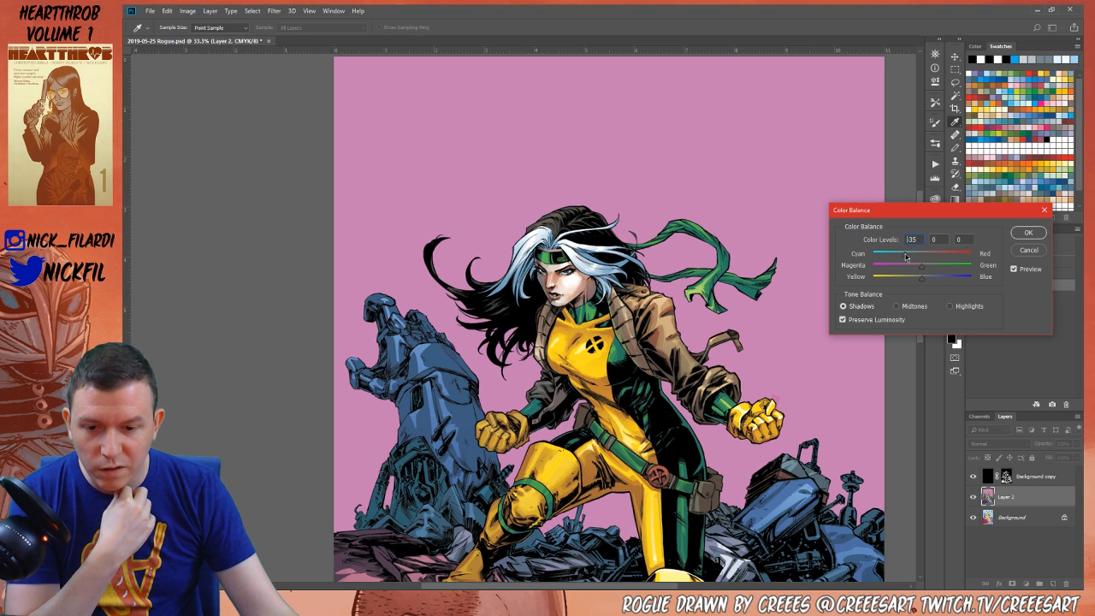
{"action": "left_click", "coordinate": [1026, 232]}
{"action": "left_click_drag", "start_coordinate": [575, 322], "coordinate": [613, 334]}
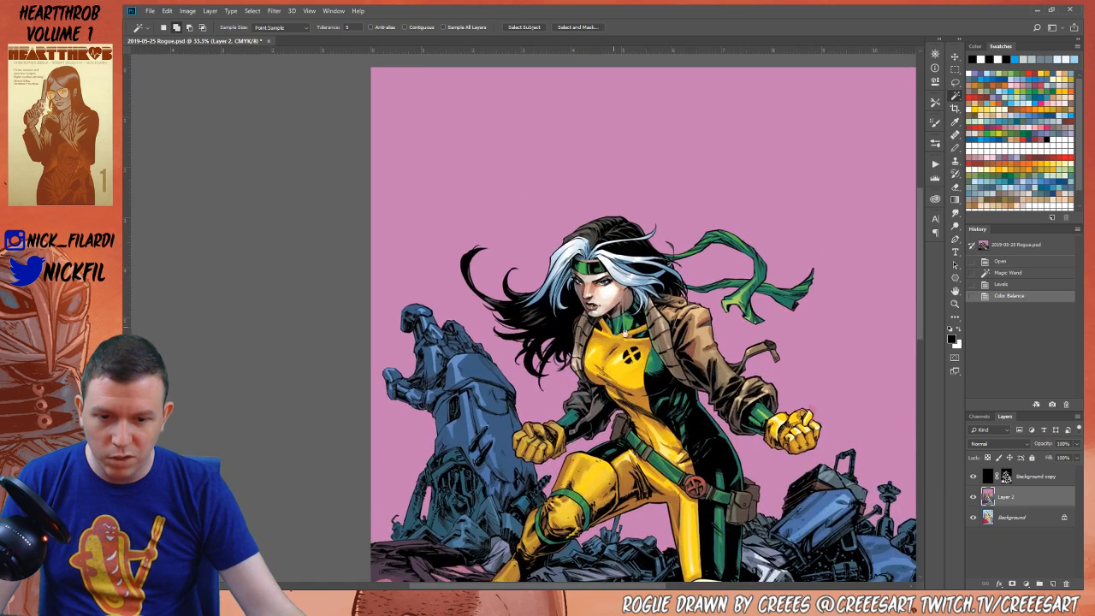
Compare the skin before and after the adjustments, and revert the history to the Magic Wand state, discarding Levels and Color Balance
{"action": "left_click", "coordinate": [1007, 261]}
{"action": "left_click", "coordinate": [1007, 296]}
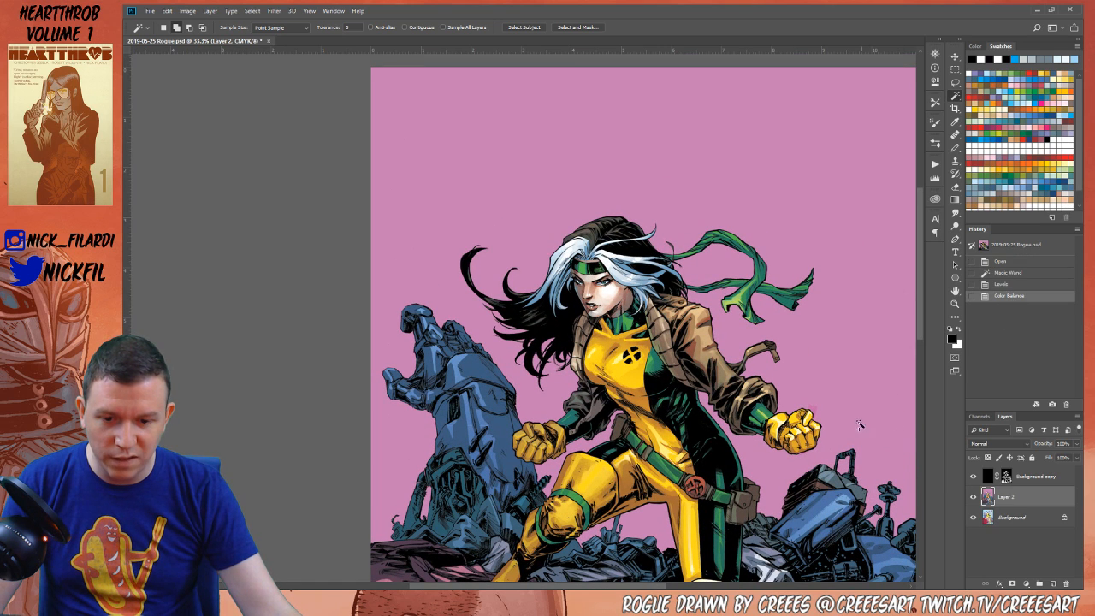
{"action": "left_click", "coordinate": [996, 262]}
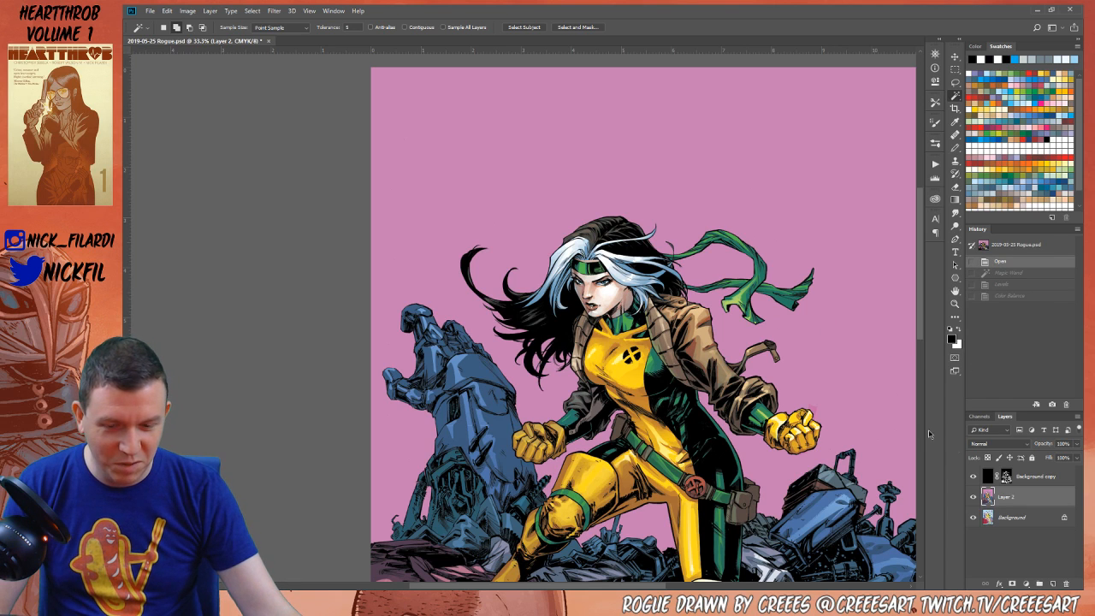
{"action": "key", "text": "ctrl+b"}
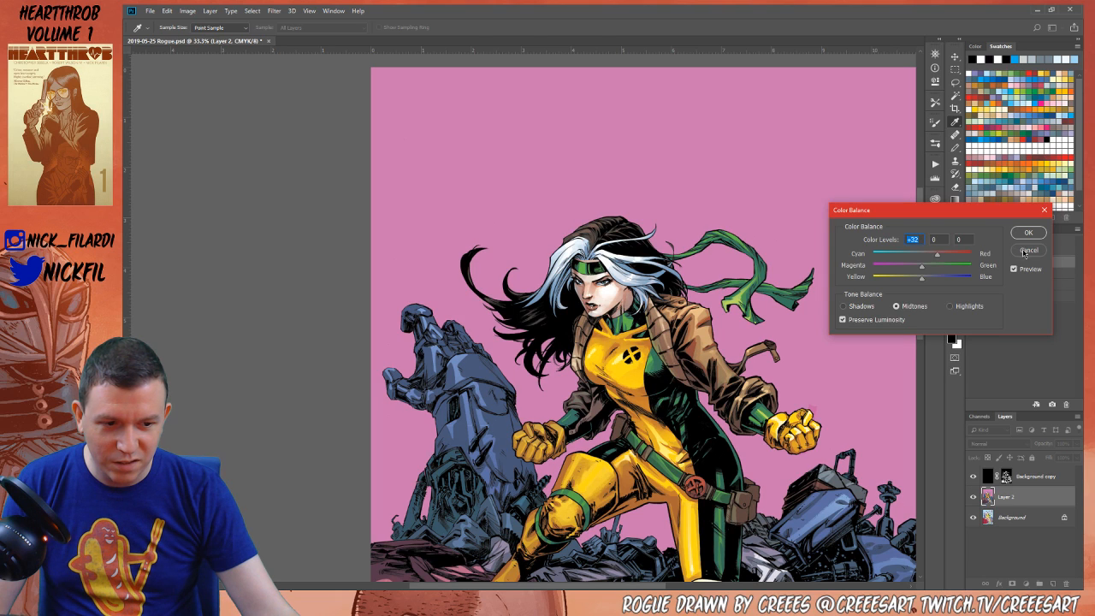
{"action": "left_click", "coordinate": [1026, 250]}
{"action": "left_click", "coordinate": [1006, 272]}
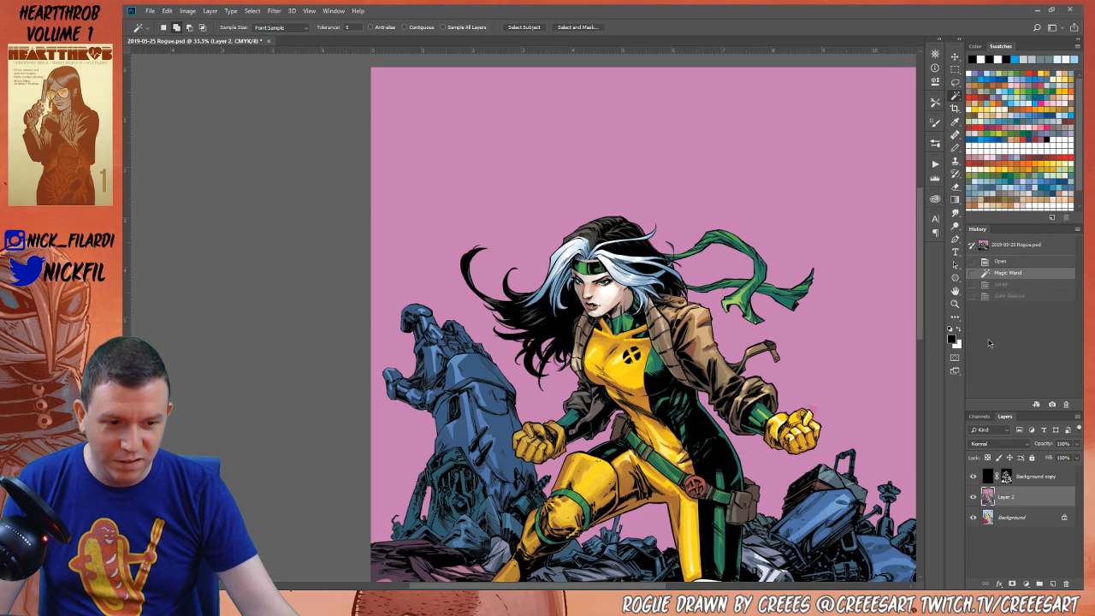
Apply Color Balance to the selected skin on Layer 2: midtones +34, 0, -9 and highlights +17, 0, -11
{"action": "key", "text": "ctrl+b"}
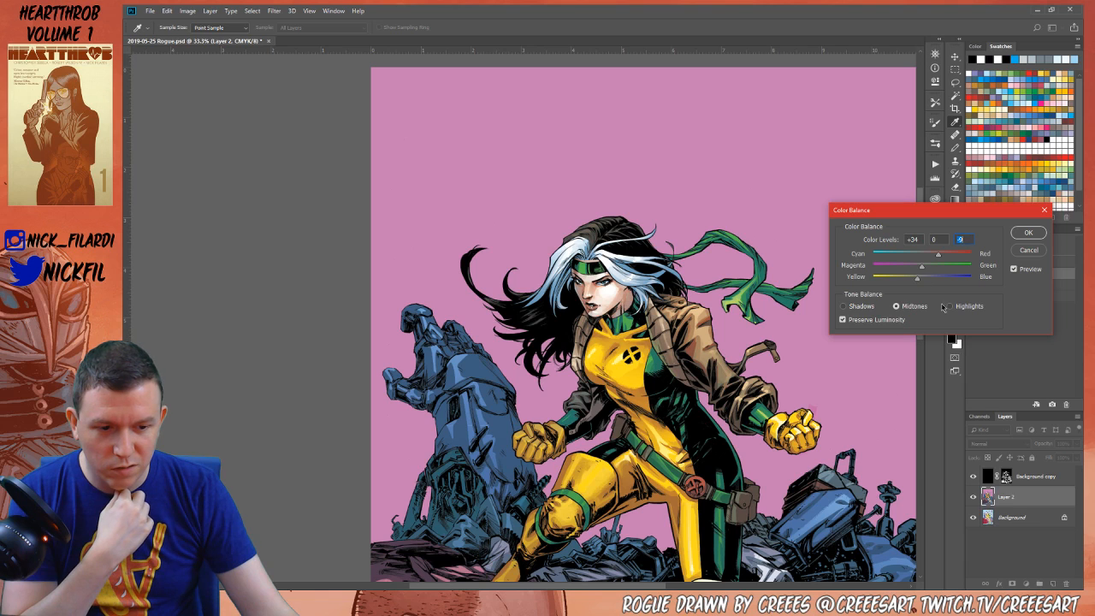
{"action": "left_click", "coordinate": [948, 306]}
{"action": "left_click", "coordinate": [939, 255]}
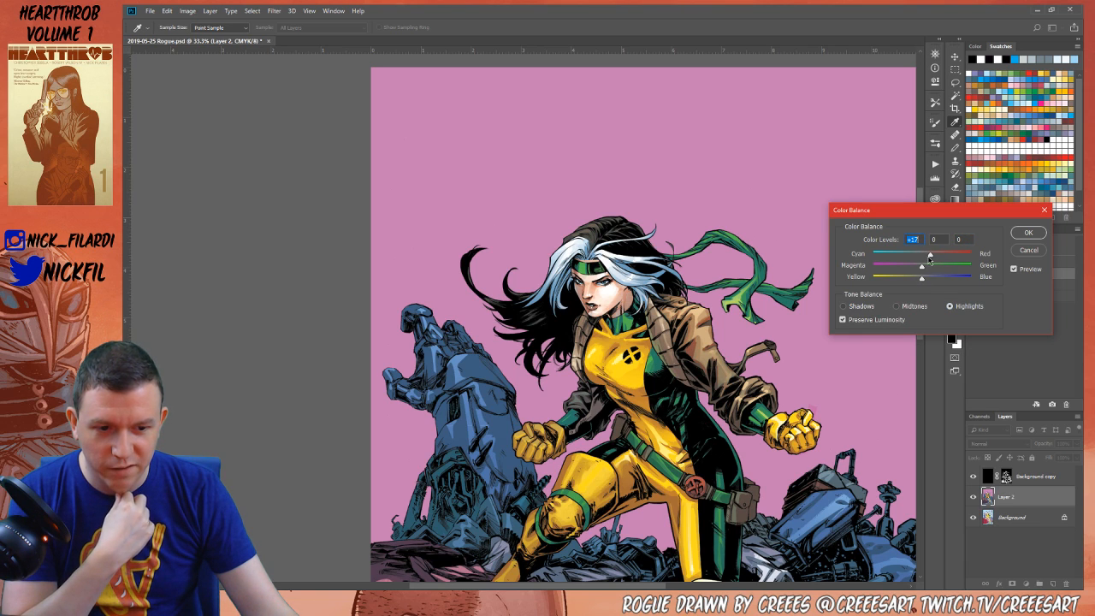
{"action": "left_click", "coordinate": [908, 279]}
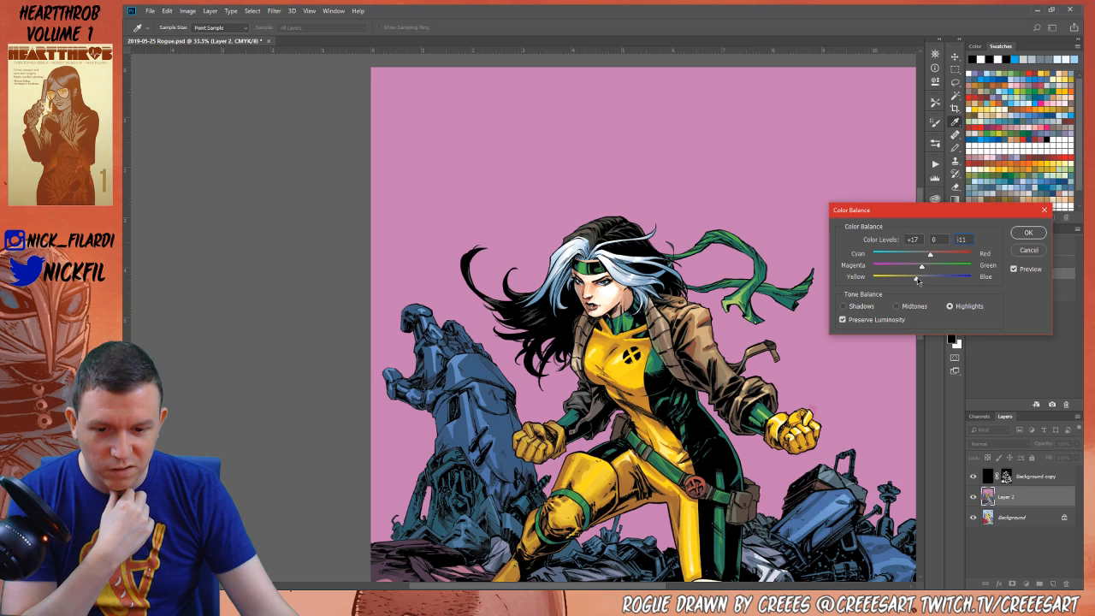
{"action": "left_click", "coordinate": [1028, 234]}
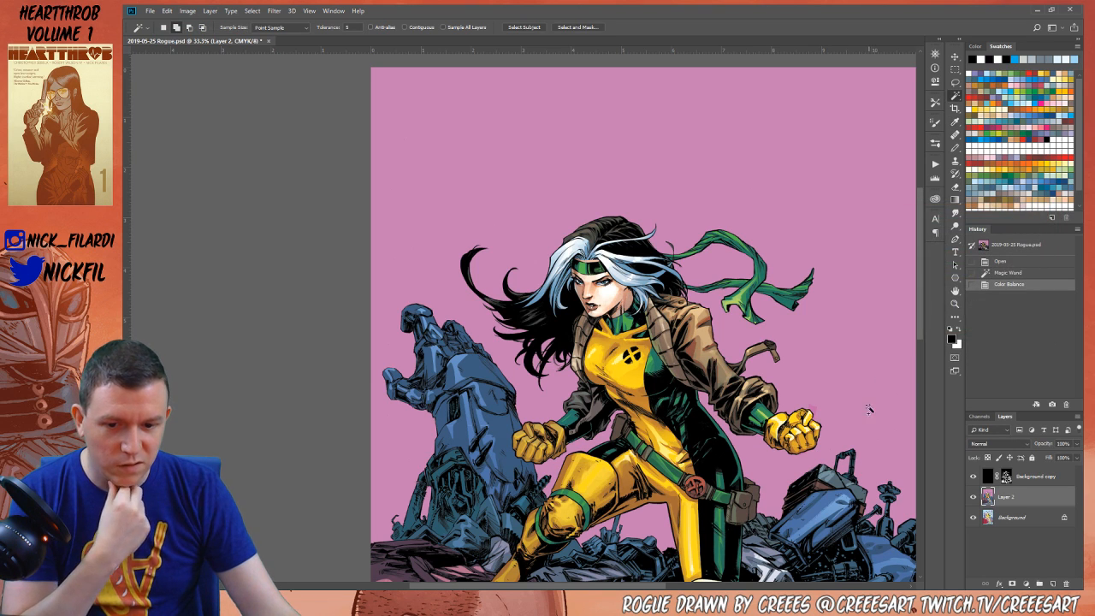
Compare the face with and without the Color Balance adjustment by undoing and redoing it, and examine the skin up close
{"action": "key", "text": "ctrl+z"}
{"action": "key", "text": "ctrl+shift+z"}
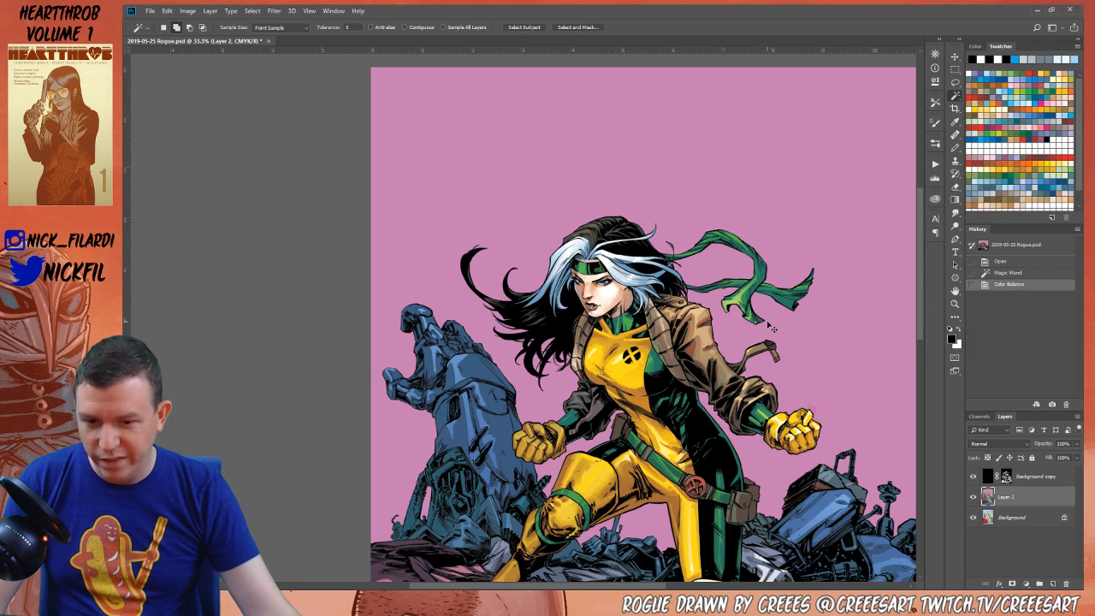
{"action": "key", "text": "ctrl+z"}
{"action": "key", "text": "ctrl+shift+z"}
{"action": "key", "text": "z"}
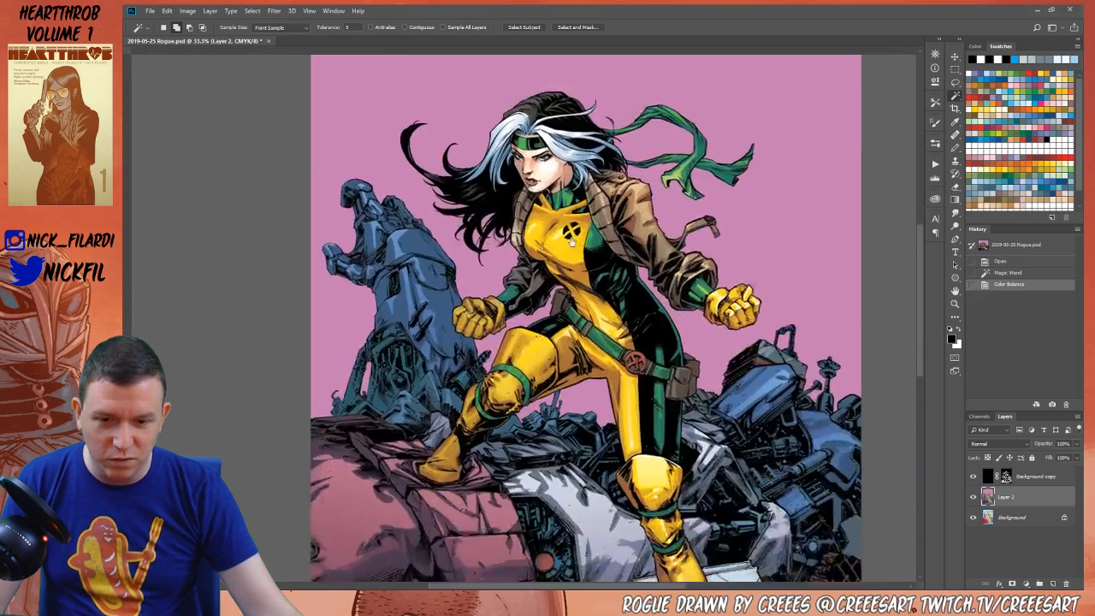
{"action": "left_click_drag", "start_coordinate": [756, 338], "coordinate": [557, 305]}
{"action": "left_click", "coordinate": [556, 305]}
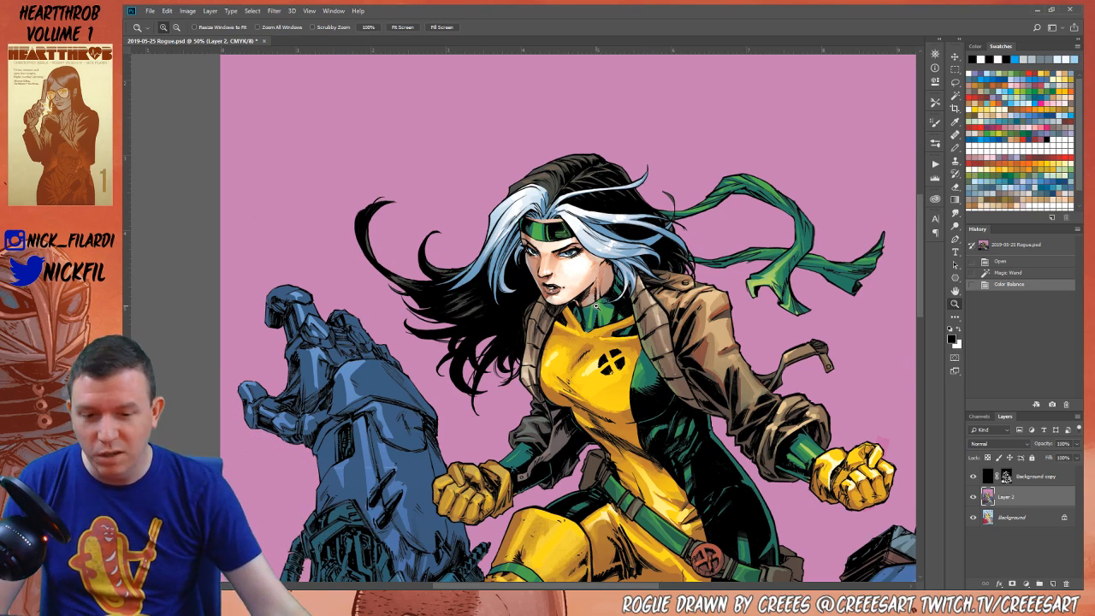
{"action": "left_click_drag", "start_coordinate": [751, 491], "coordinate": [725, 345]}
Deselect the skin and select the yellow costume areas with the Magic Wand on the Background layer
{"action": "key", "text": "ctrl+d"}
{"action": "left_click", "coordinate": [1012, 517]}
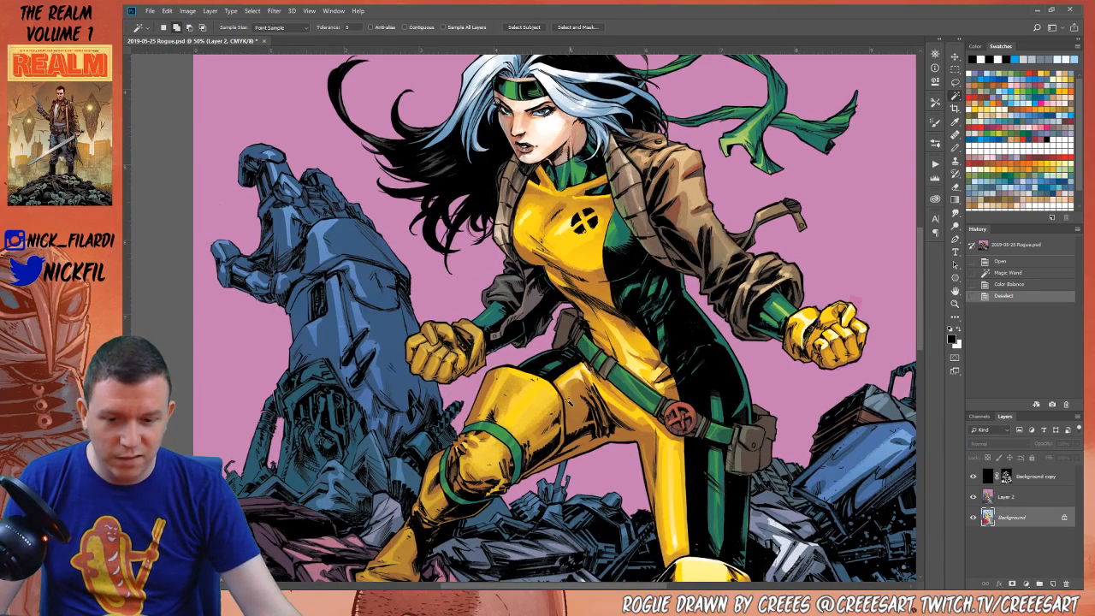
{"action": "left_click", "coordinate": [598, 395]}
{"action": "key", "text": "ctrl+minus"}
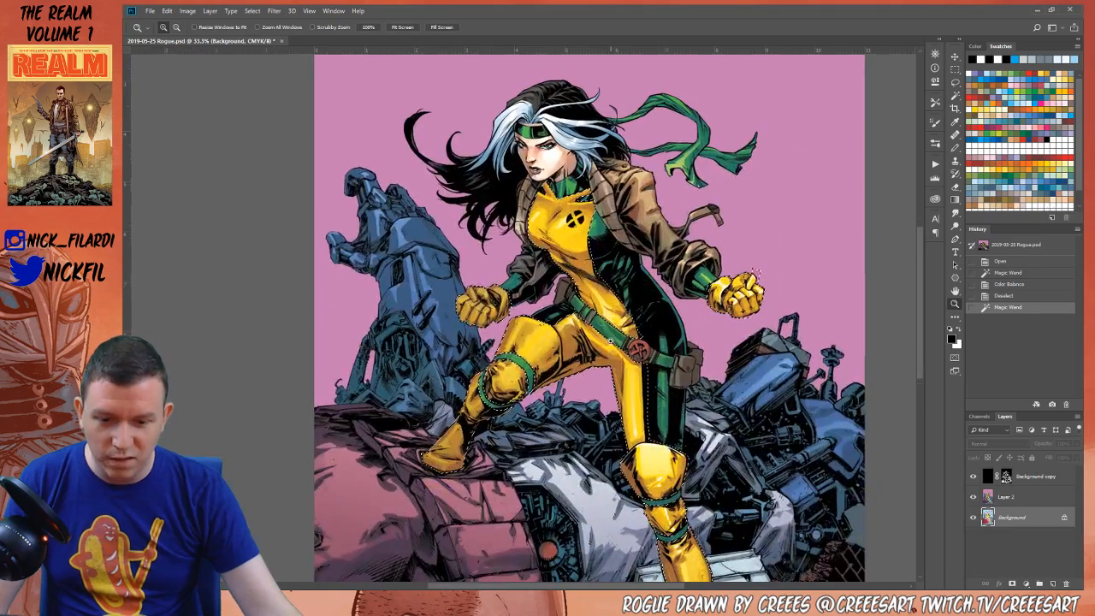
{"action": "key", "text": "ctrl+minus"}
Apply Levels to the selected yellow costume on Layer 2, raising the shadow input to 57
{"action": "key", "text": "ctrl+l"}
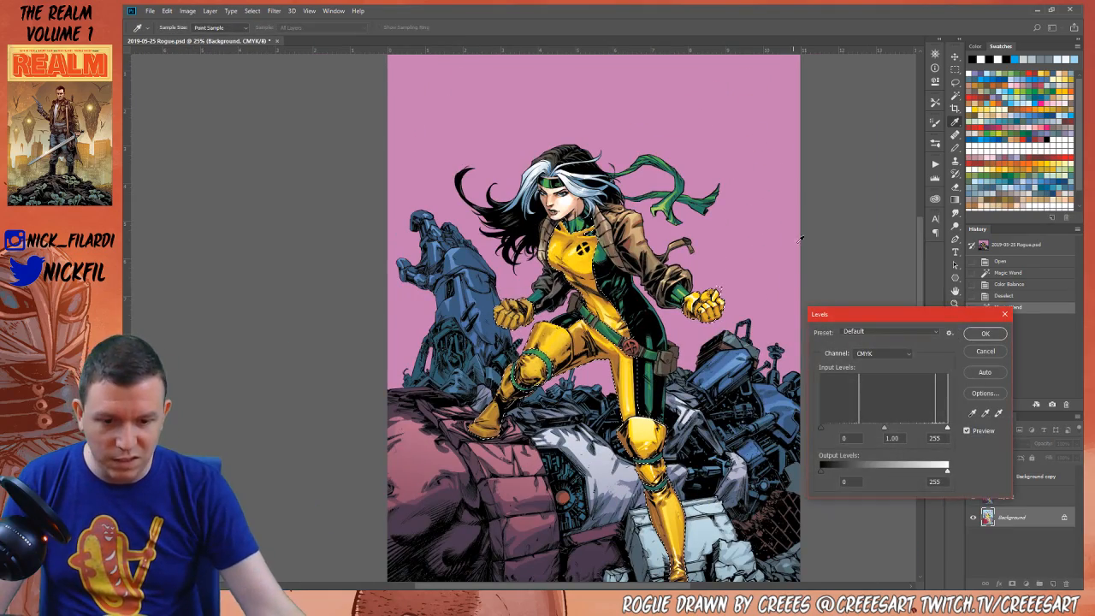
{"action": "left_click", "coordinate": [985, 351]}
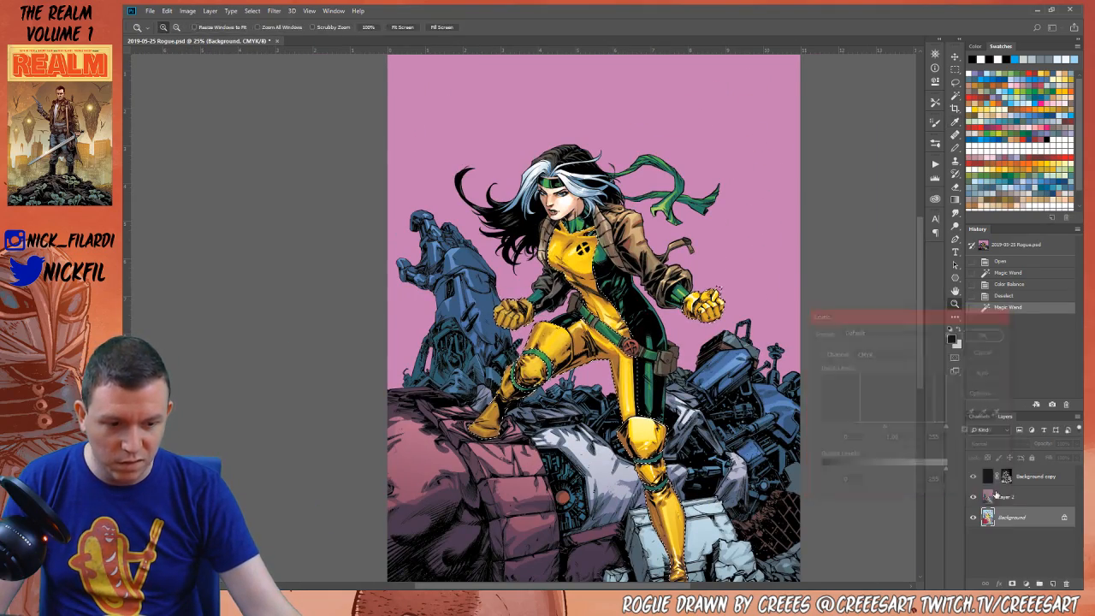
{"action": "left_click", "coordinate": [1003, 500]}
{"action": "key", "text": "ctrl+l"}
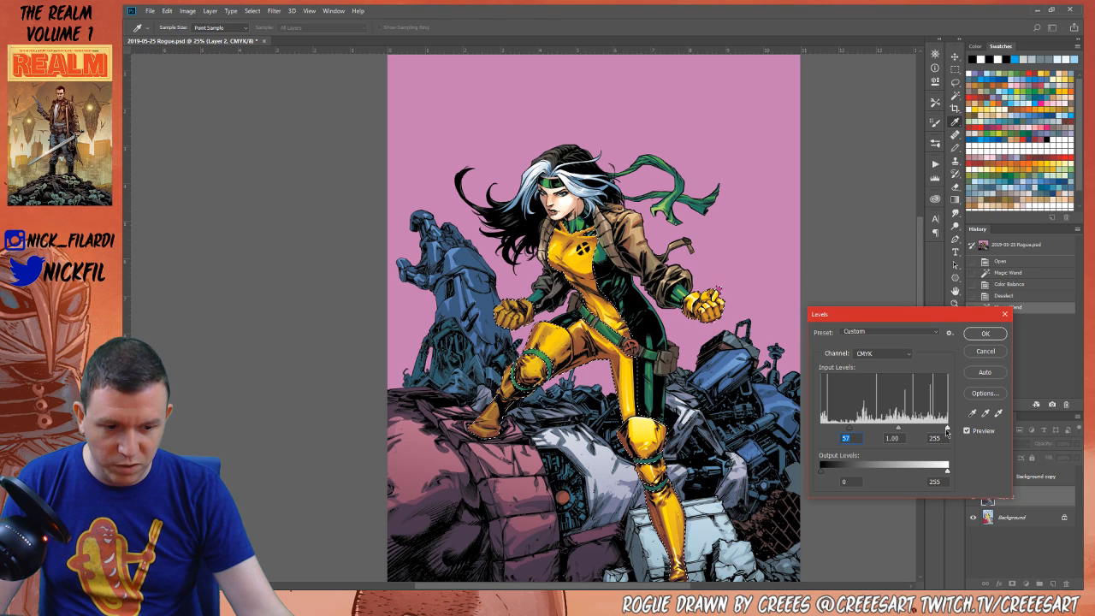
{"action": "left_click", "coordinate": [985, 334]}
Deselect the yellow costume and compare the original artwork with the latest history state
{"action": "key", "text": "ctrl+d"}
{"action": "key", "text": "z"}
{"action": "left_click", "coordinate": [637, 339], "text": "alt"}
{"action": "key", "text": "ctrl+z"}
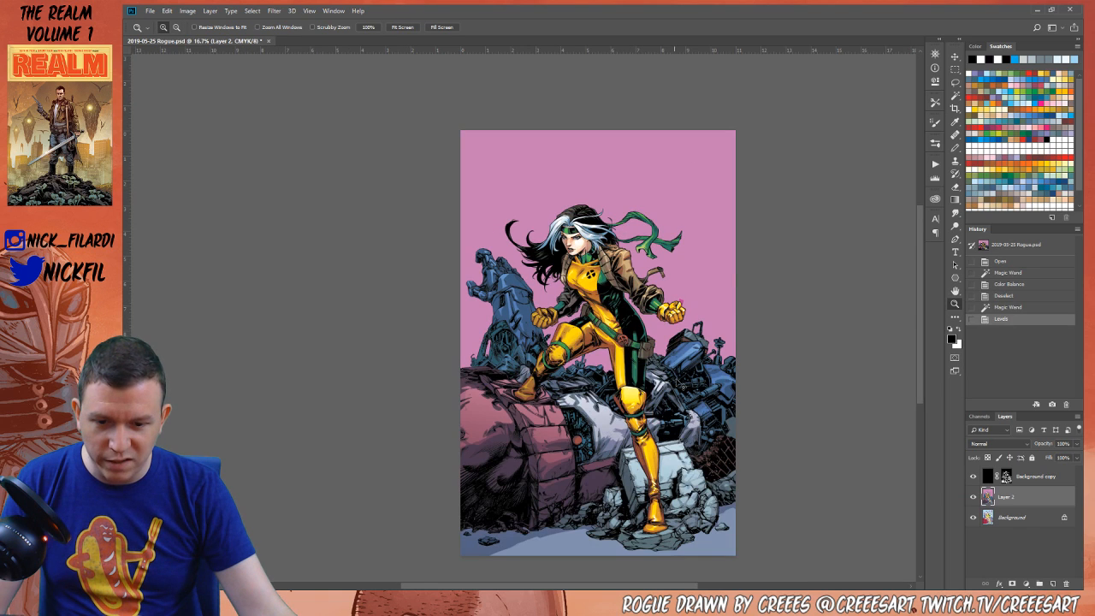
{"action": "key", "text": "ctrl+d"}
{"action": "left_click", "coordinate": [607, 327]}
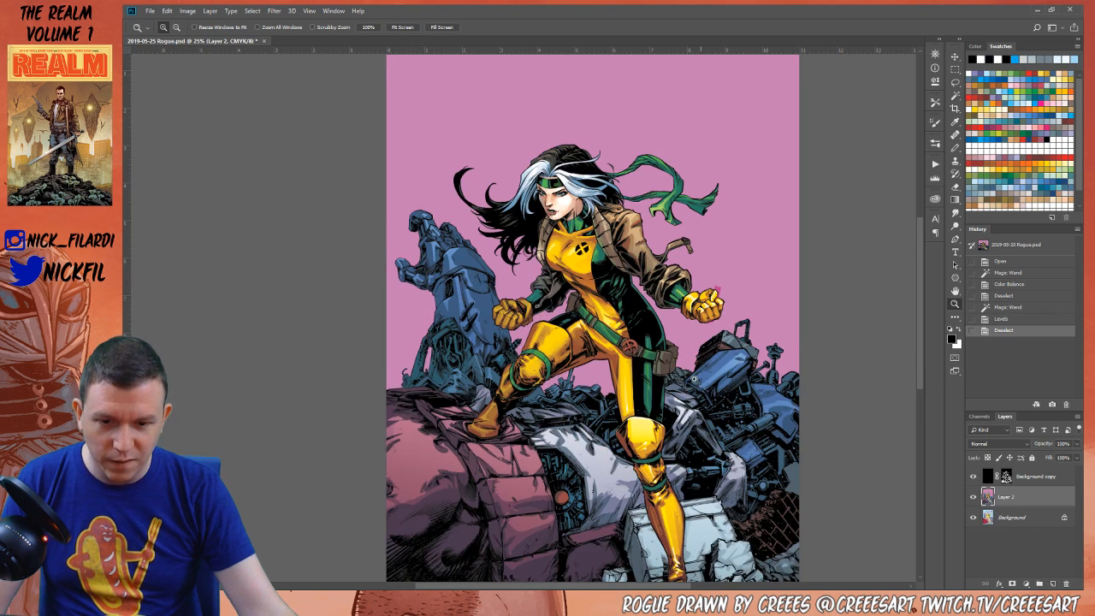
{"action": "left_click", "coordinate": [1009, 244]}
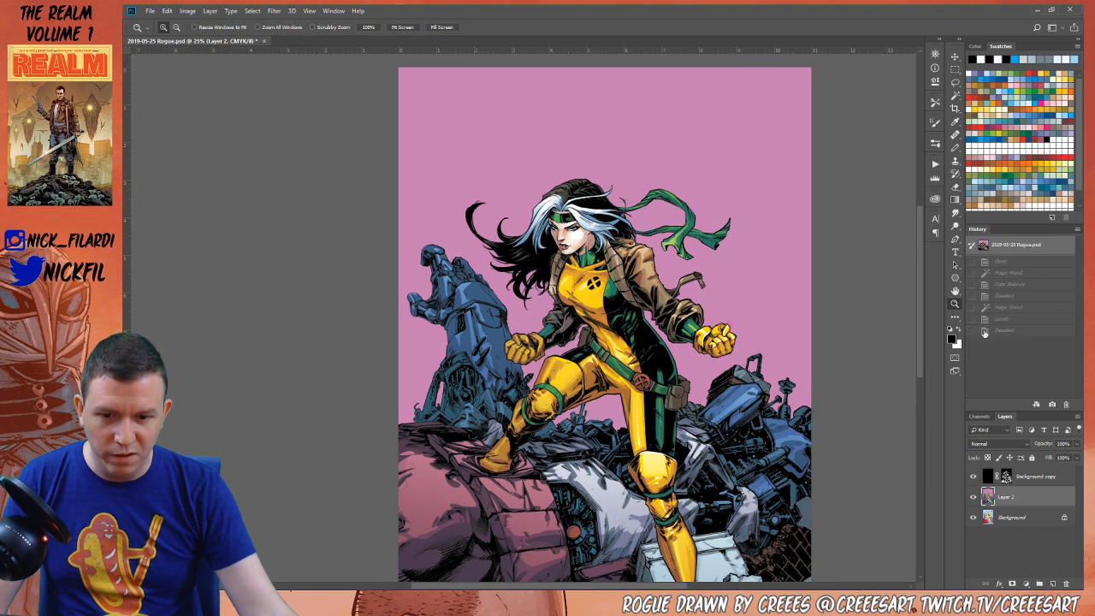
{"action": "left_click", "coordinate": [999, 332]}
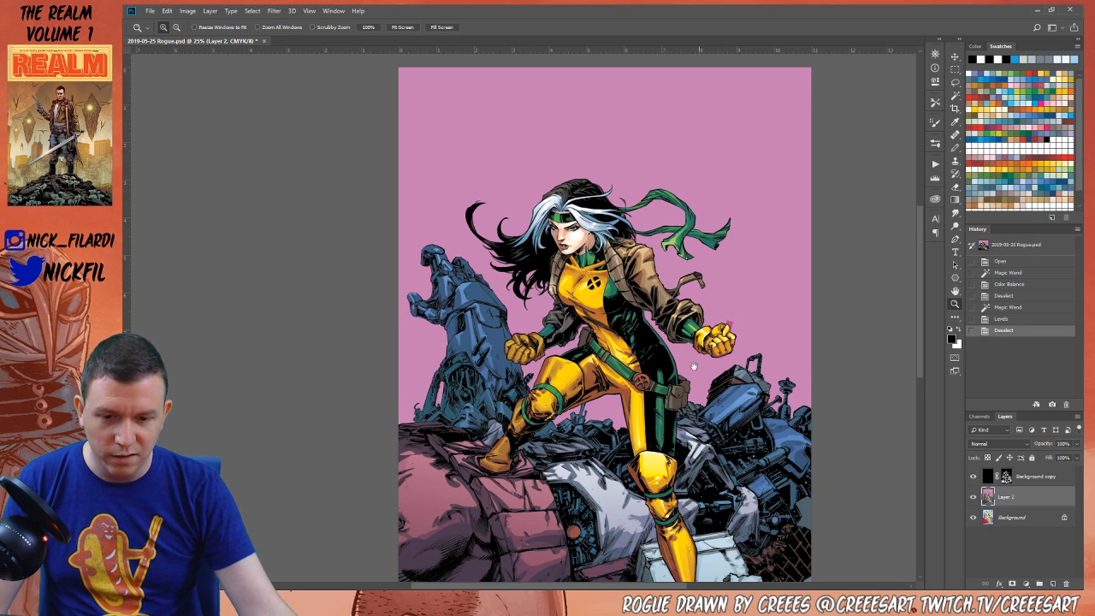
Select the stray magenta patch beside the raised fist, paint over it with the sampled background pink using the Pencil, and deselect
{"action": "scroll", "coordinate": [694, 366], "scroll_direction": "up", "scroll_amount": 3}
{"action": "key", "text": "w"}
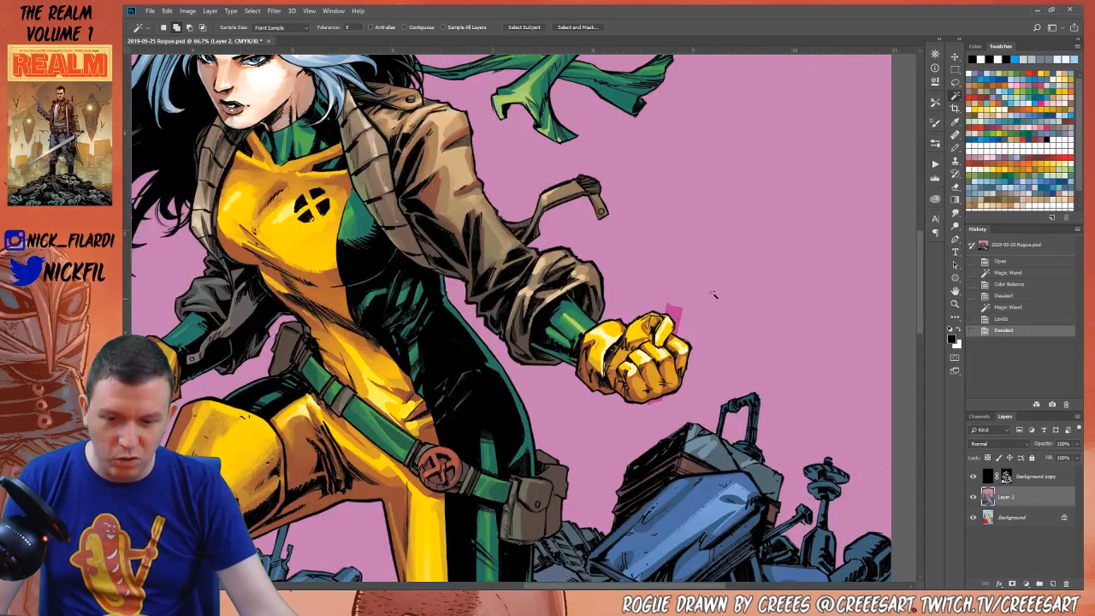
{"action": "left_click", "coordinate": [676, 313]}
{"action": "key", "text": "b"}
{"action": "left_click", "coordinate": [704, 315], "text": "alt"}
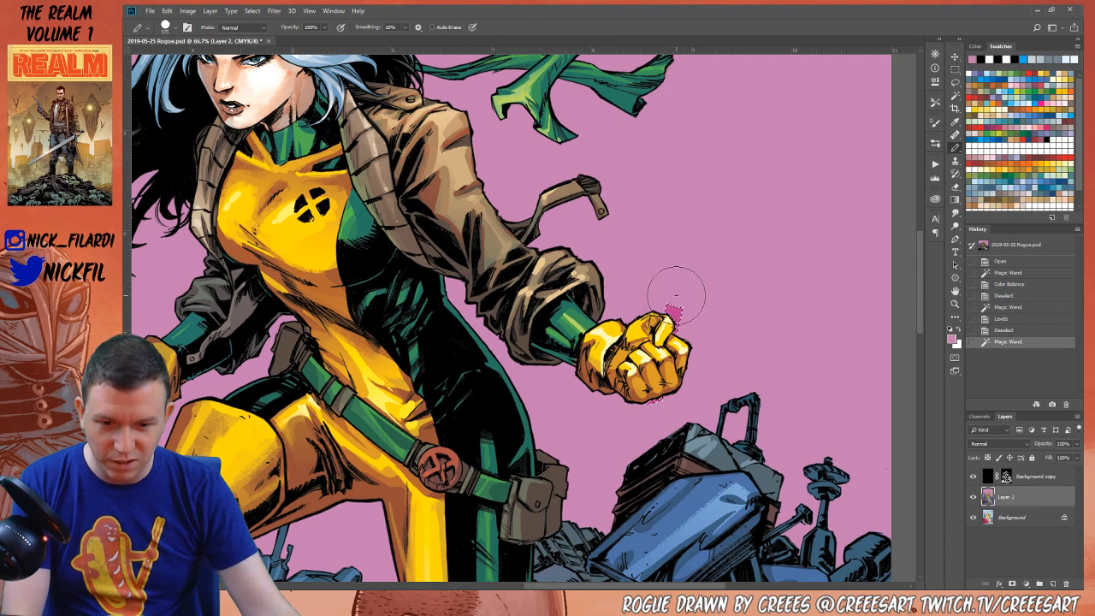
{"action": "left_click", "coordinate": [696, 394]}
{"action": "key", "text": "ctrl+d"}
Select the whole flat pink background around the figure on Layer 2 with the Magic Wand
{"action": "key", "text": "z"}
{"action": "left_click", "coordinate": [612, 338], "text": "alt"}
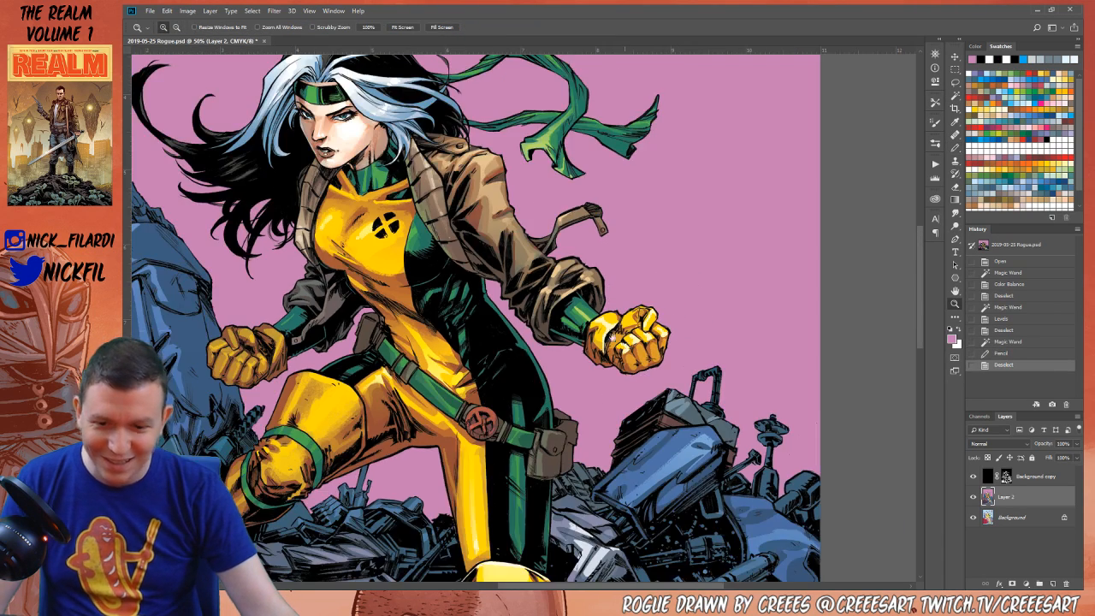
{"action": "left_click", "coordinate": [592, 245], "text": "alt"}
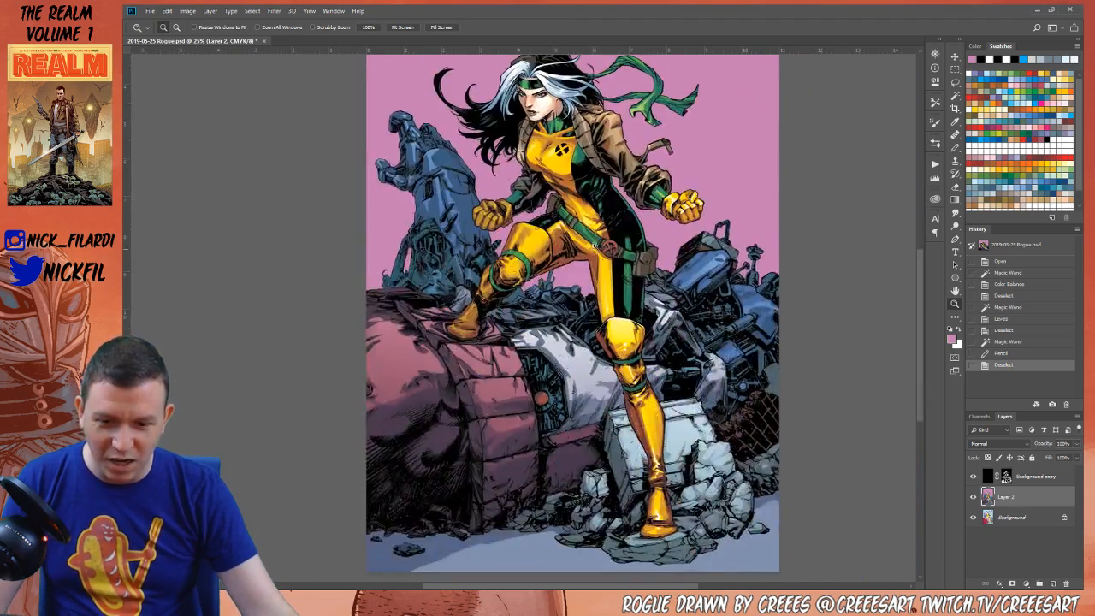
{"action": "left_click", "coordinate": [593, 246], "text": "alt"}
{"action": "scroll", "coordinate": [592, 246], "scroll_direction": "up", "scroll_amount": 3}
{"action": "key", "text": "w"}
{"action": "left_click", "coordinate": [629, 378]}
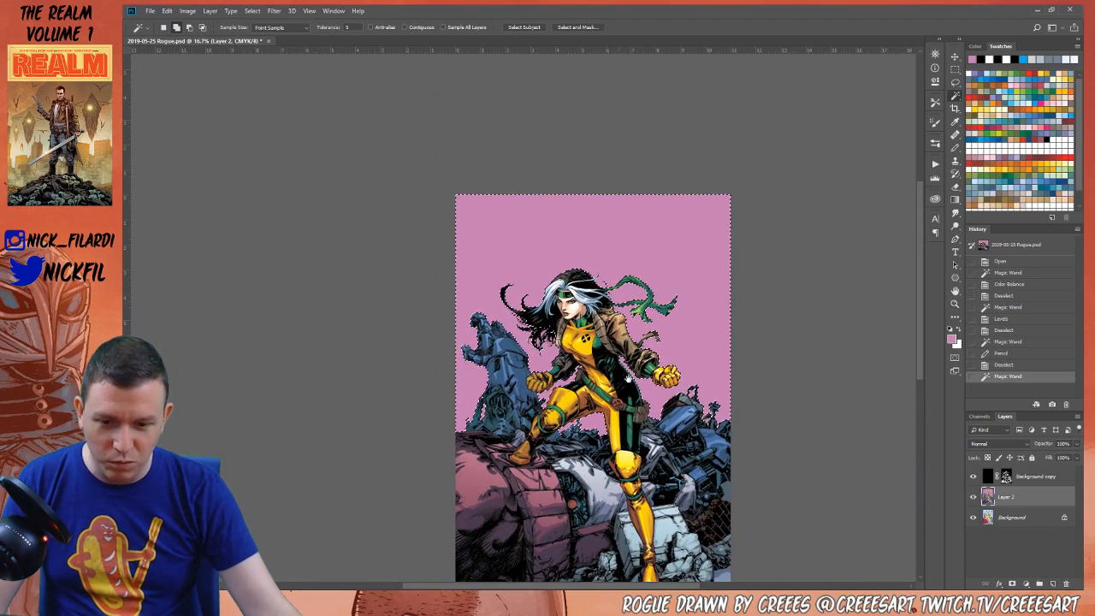
{"action": "left_click_drag", "start_coordinate": [629, 378], "coordinate": [669, 313]}
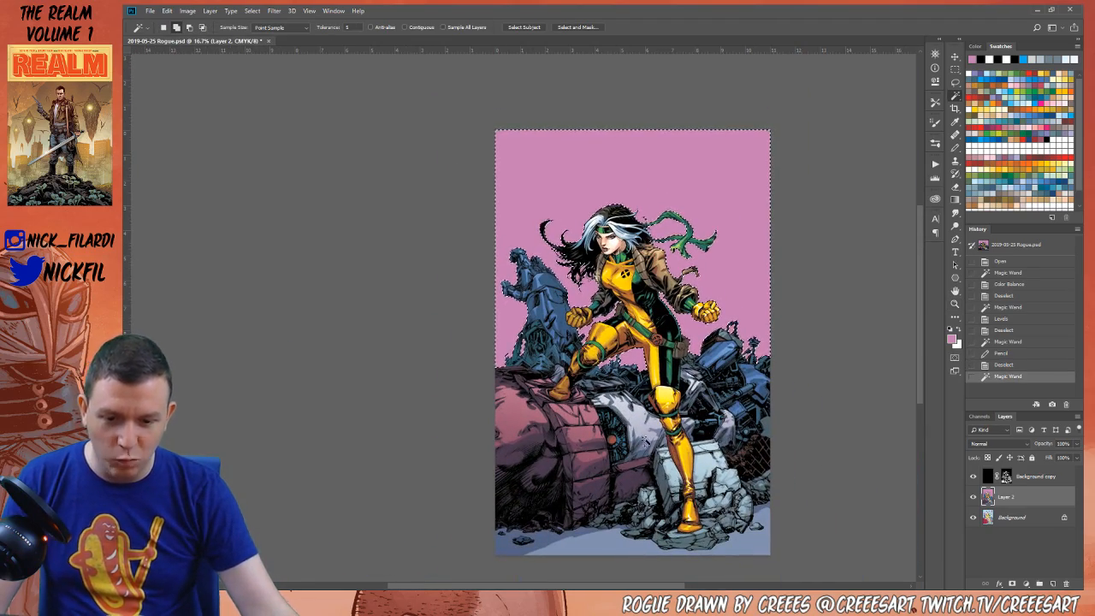
{"action": "left_click_drag", "start_coordinate": [728, 247], "coordinate": [749, 300]}
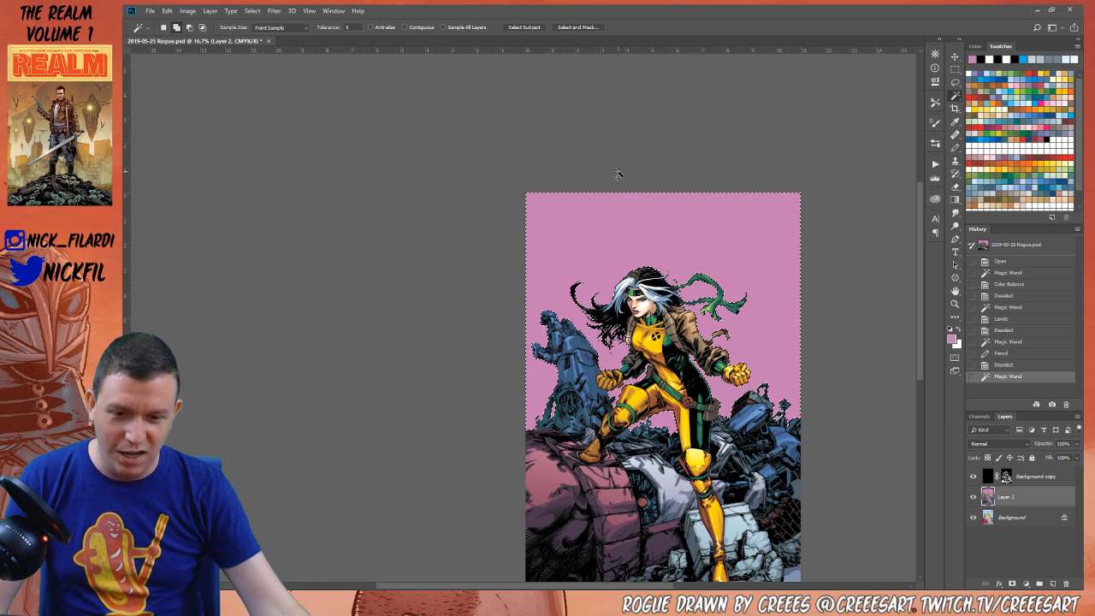
{"action": "left_click_drag", "start_coordinate": [888, 364], "coordinate": [873, 306]}
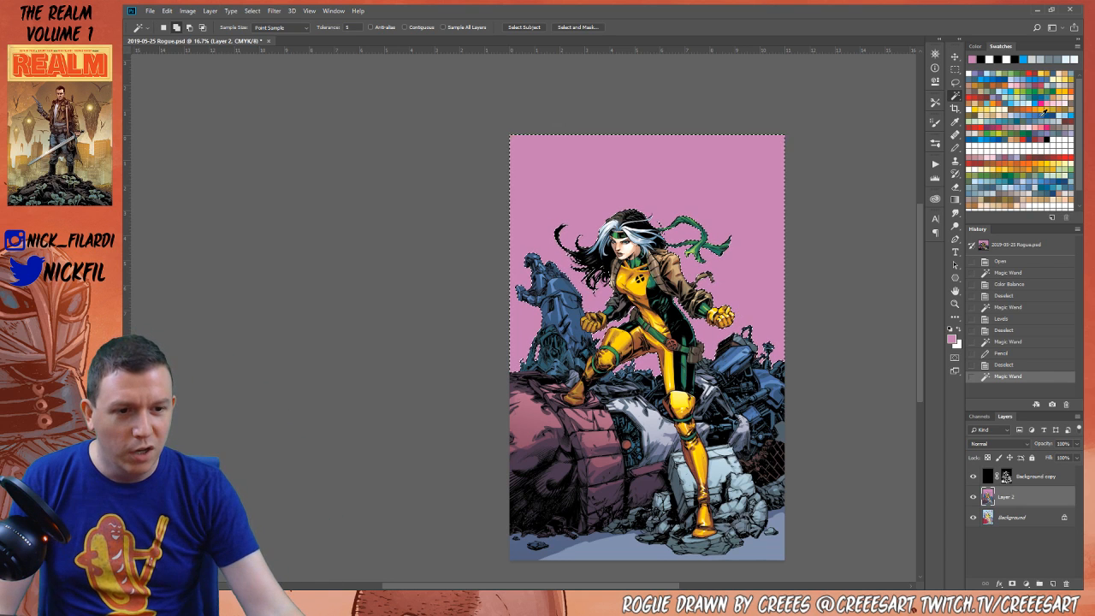
Fill the selected background with a linear dark blue-to-transparent gradient in Normal mode, fading from the top edge down into the pink
{"action": "left_click", "coordinate": [1058, 112]}
{"action": "key", "text": "g"}
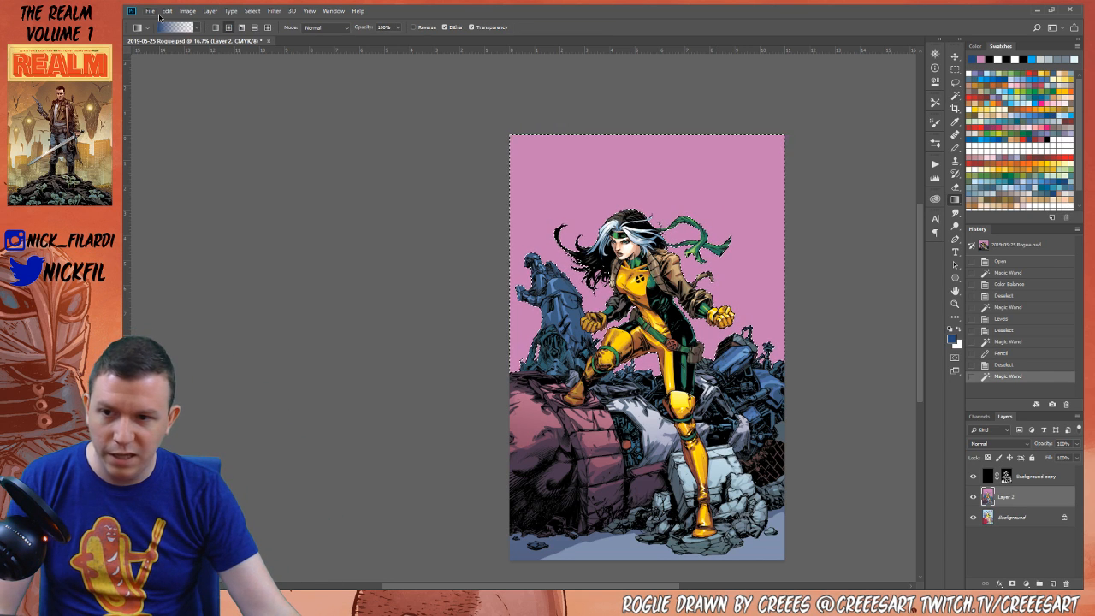
{"action": "left_click", "coordinate": [313, 27]}
{"action": "left_click", "coordinate": [310, 38]}
{"action": "left_click", "coordinate": [323, 28]}
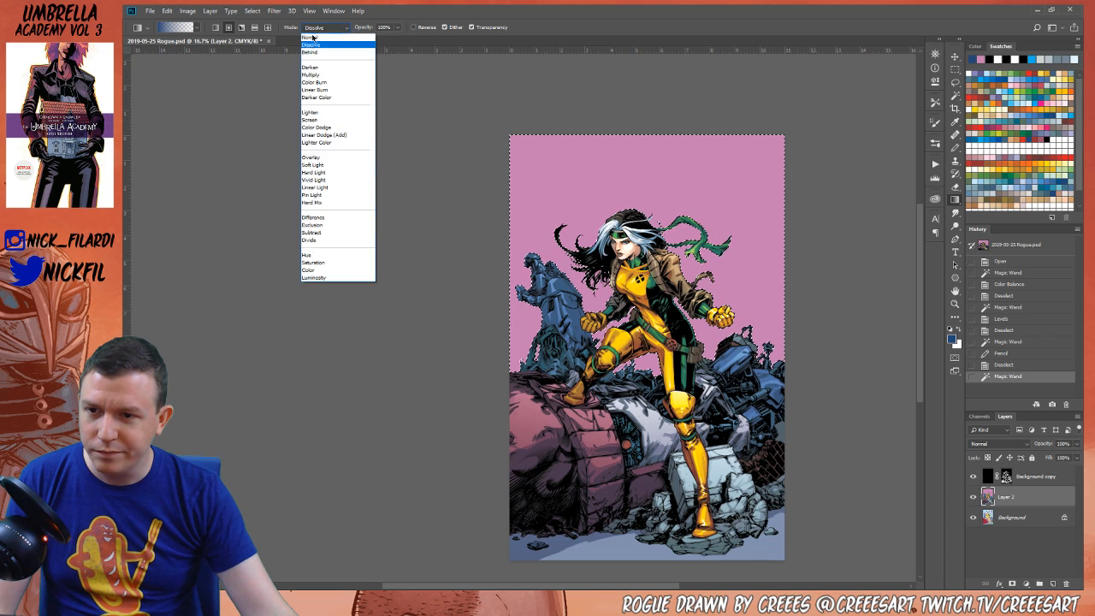
{"action": "left_click", "coordinate": [310, 38]}
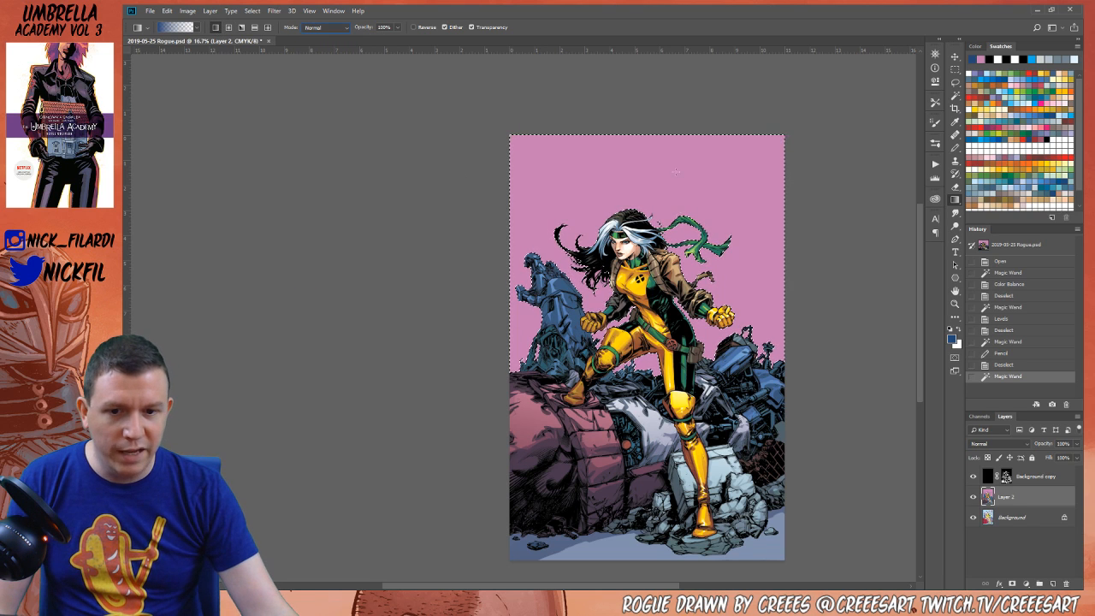
{"action": "left_click_drag", "start_coordinate": [650, 125], "coordinate": [650, 378]}
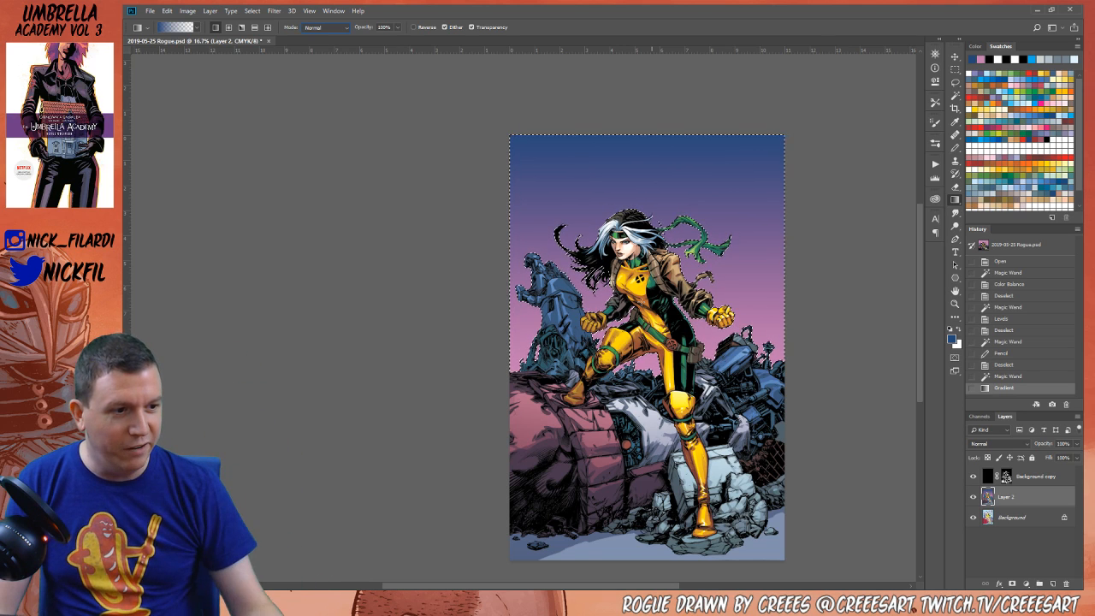
Darken the top of the sky with a short black-to-transparent linear gradient, reset to the default colours
{"action": "left_click_drag", "start_coordinate": [647, 346], "coordinate": [613, 374]}
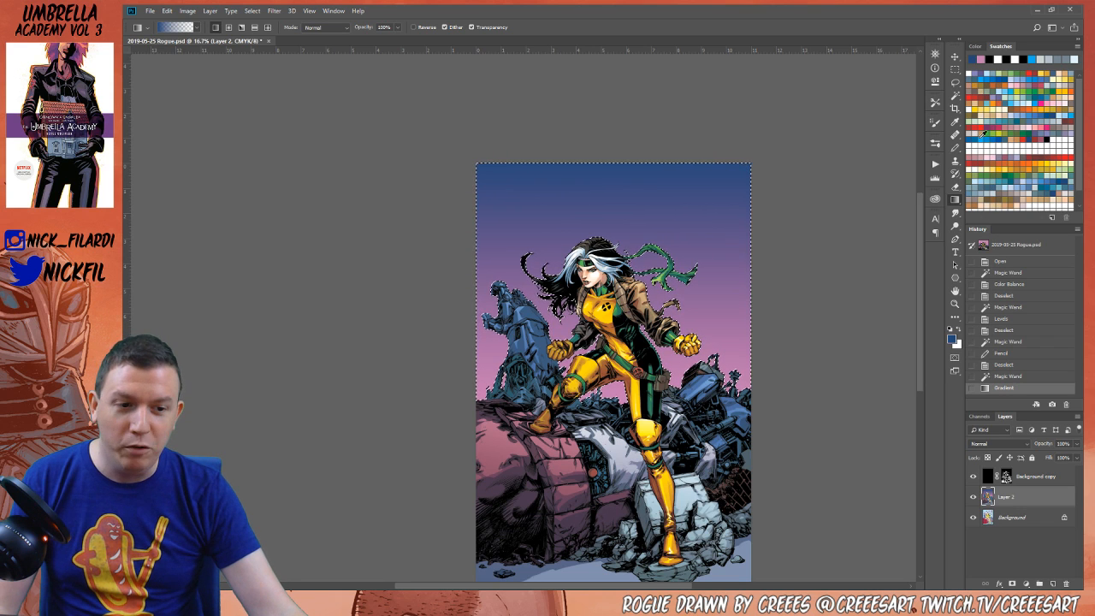
{"action": "scroll", "coordinate": [1009, 177], "scroll_direction": "down", "scroll_amount": 1}
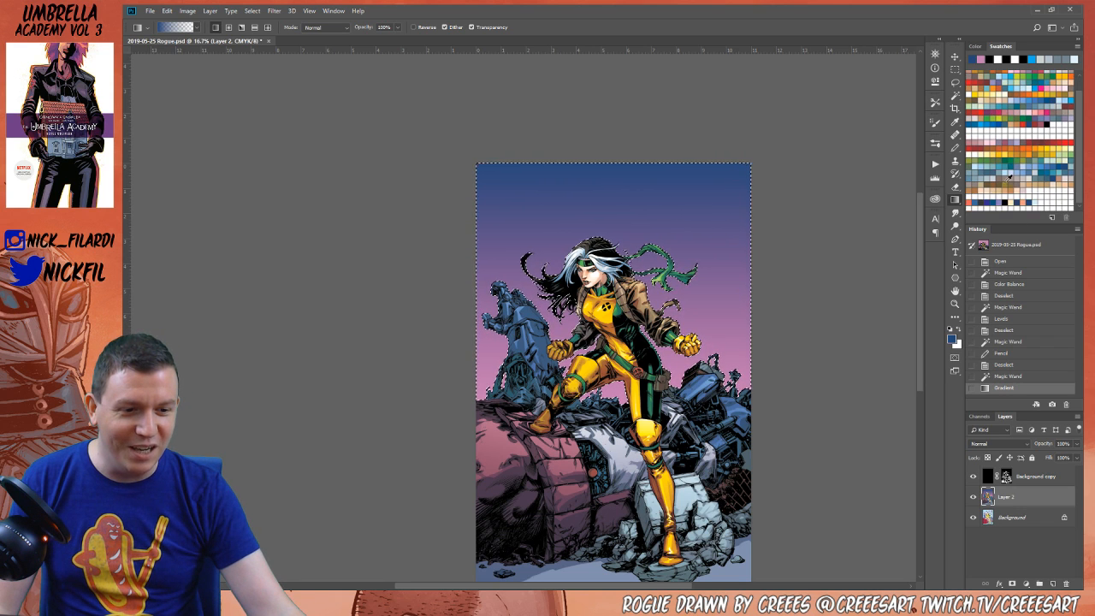
{"action": "key", "text": "d"}
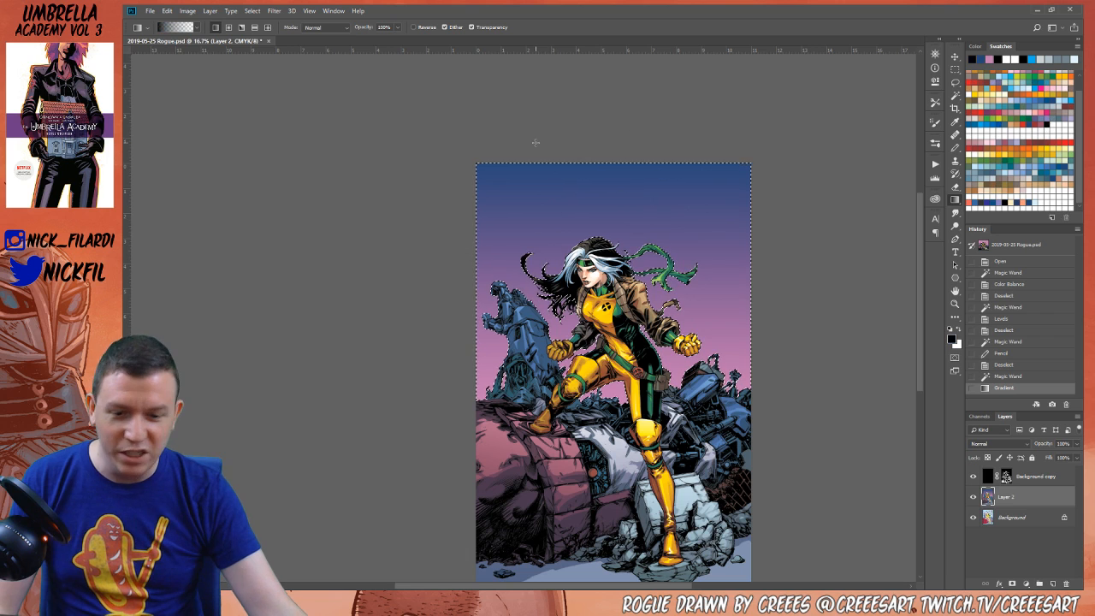
{"action": "left_click_drag", "start_coordinate": [601, 248], "coordinate": [613, 77]}
{"action": "key", "text": "ctrl+z"}
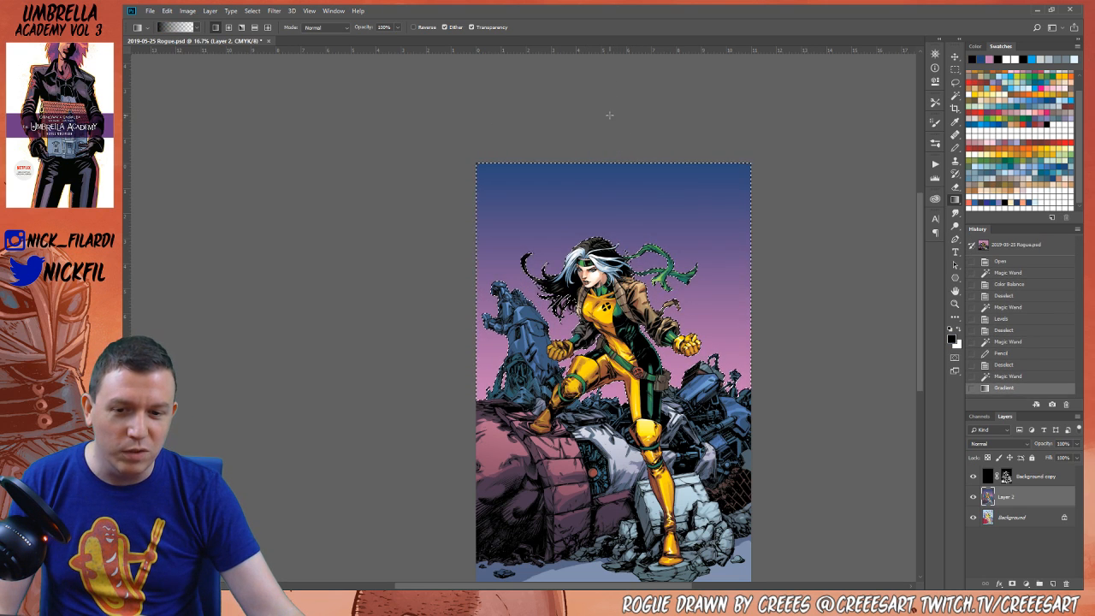
{"action": "left_click_drag", "start_coordinate": [607, 219], "coordinate": [607, 118]}
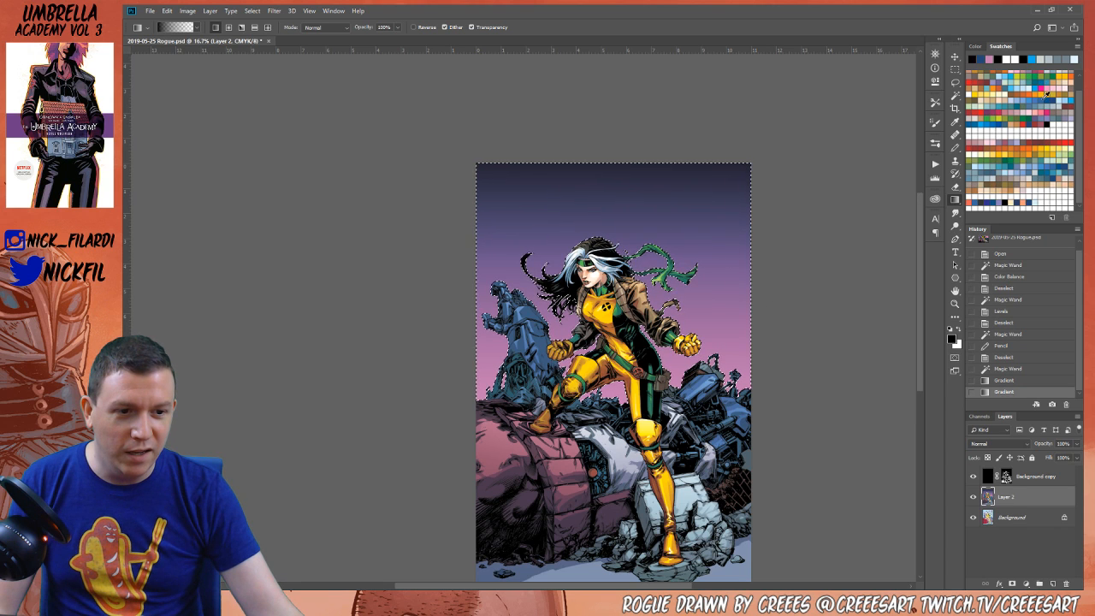
Tint the darkened upper sky with a blue swatch gradient at 50% opacity
{"action": "left_click", "coordinate": [1016, 94]}
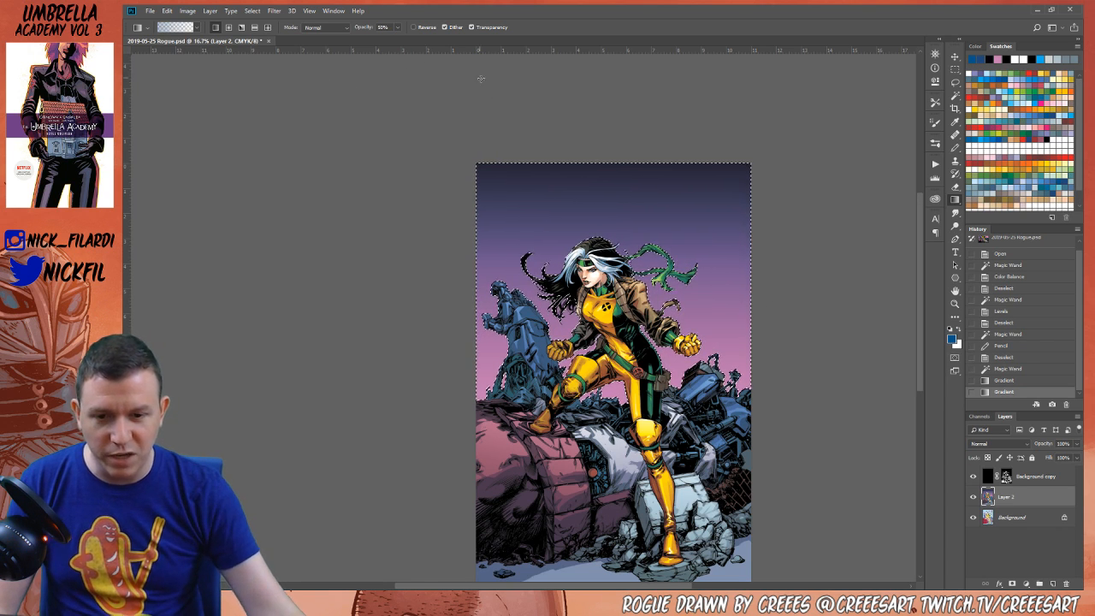
{"action": "left_click_drag", "start_coordinate": [617, 391], "coordinate": [618, 394]}
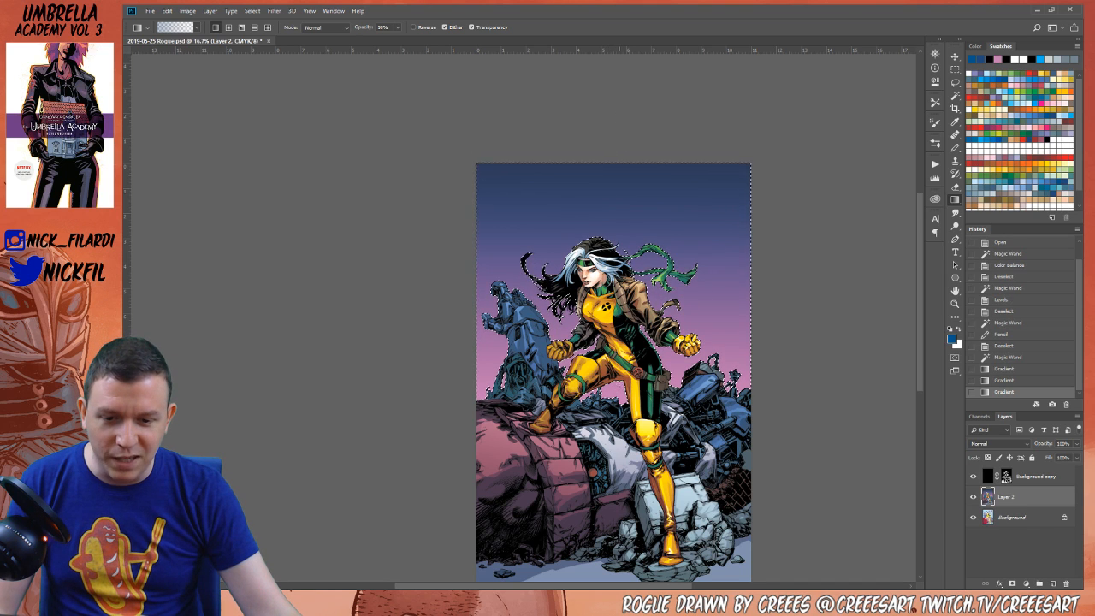
{"action": "left_click_drag", "start_coordinate": [605, 145], "coordinate": [606, 146]}
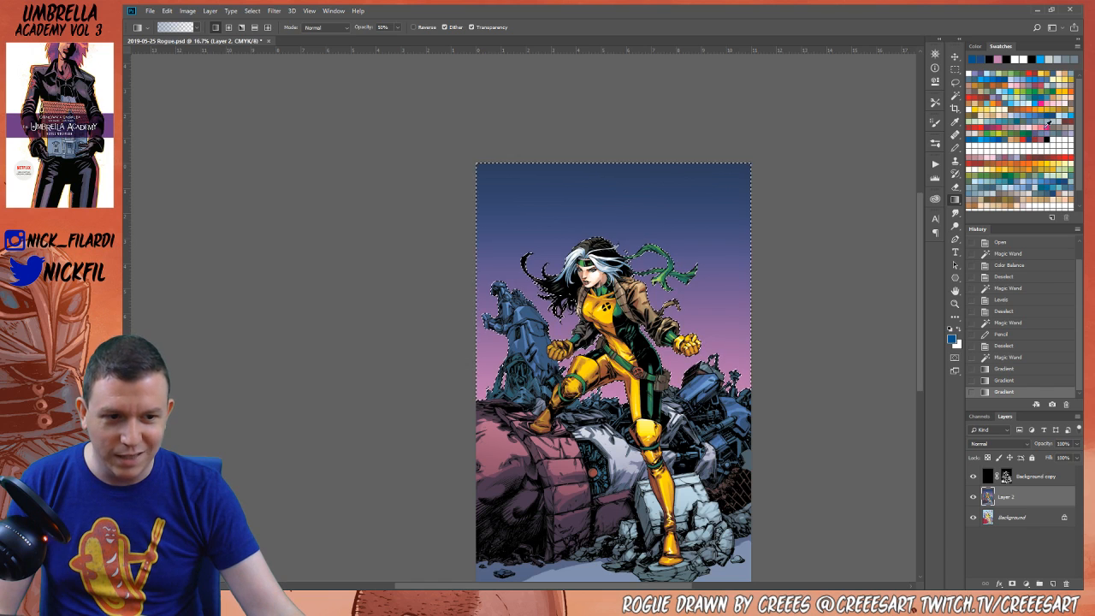
Darken the upper sky with a black gradient in Multiply mode at 50% opacity
{"action": "scroll", "coordinate": [1034, 180], "scroll_direction": "down", "scroll_amount": 2}
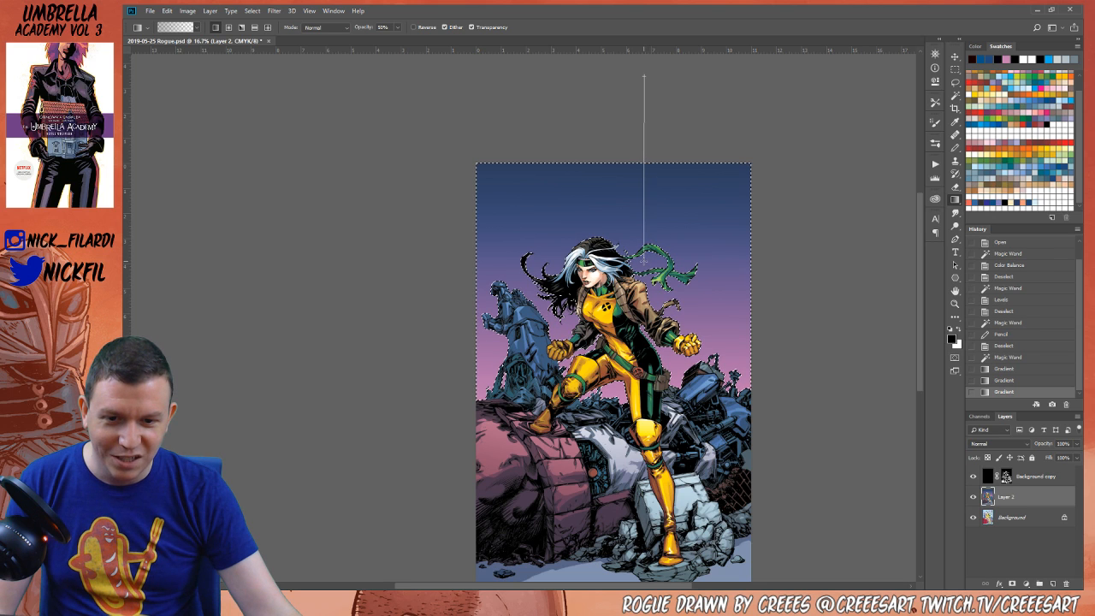
{"action": "left_click_drag", "start_coordinate": [643, 255], "coordinate": [645, 255]}
{"action": "key", "text": "ctrl+z"}
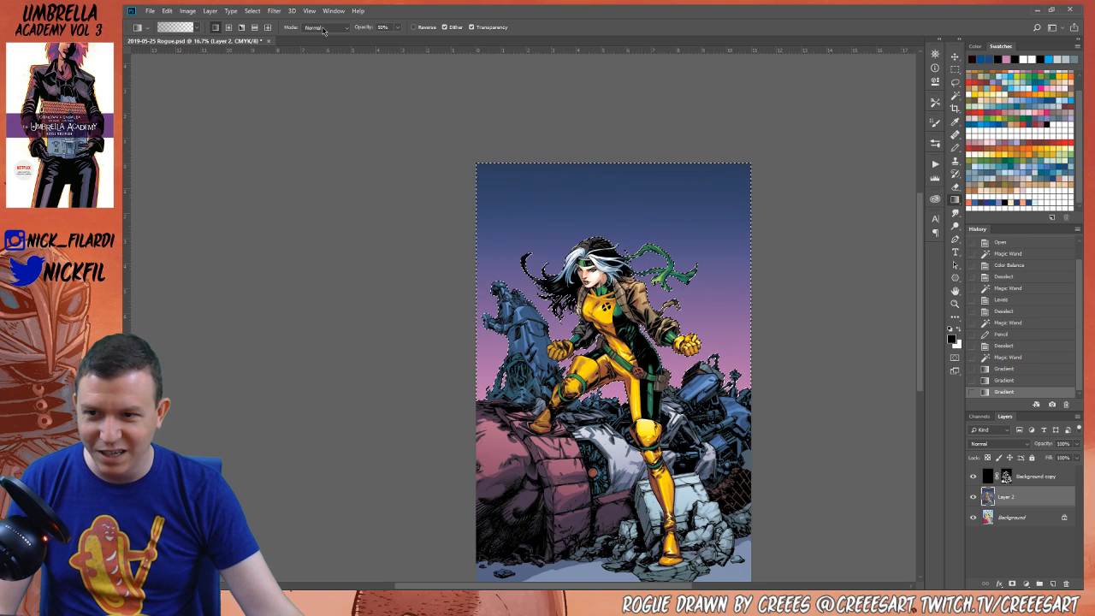
{"action": "left_click", "coordinate": [324, 27]}
{"action": "left_click", "coordinate": [321, 76]}
{"action": "left_click_drag", "start_coordinate": [651, 189], "coordinate": [641, 323]}
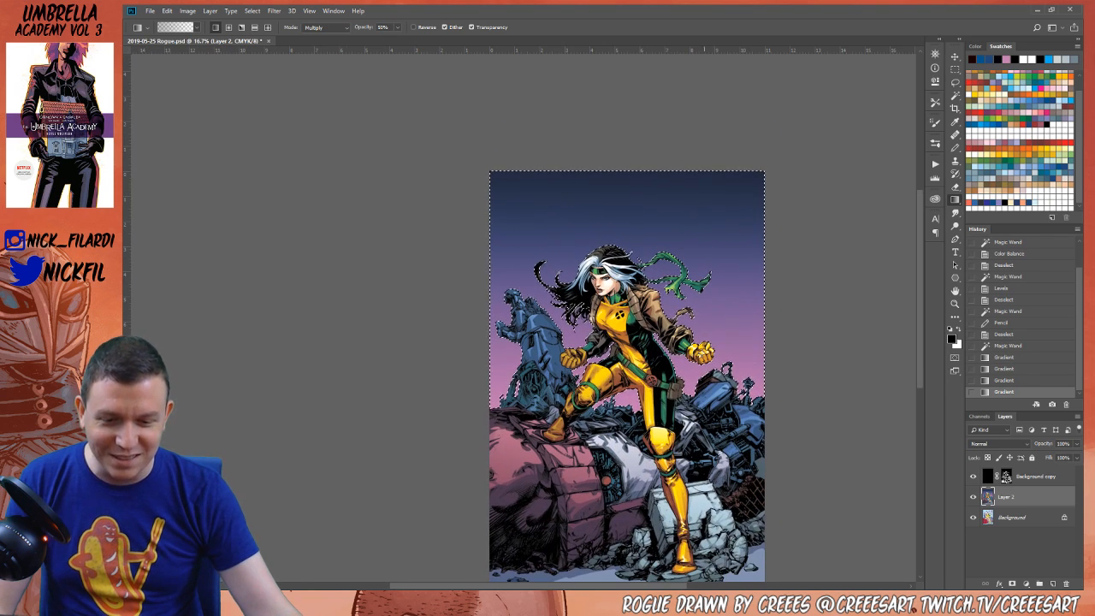
Lighten the sky near the horizon with a pale blue gradient in Screen mode, and return the gradient mode to Normal
{"action": "left_click", "coordinate": [1007, 101]}
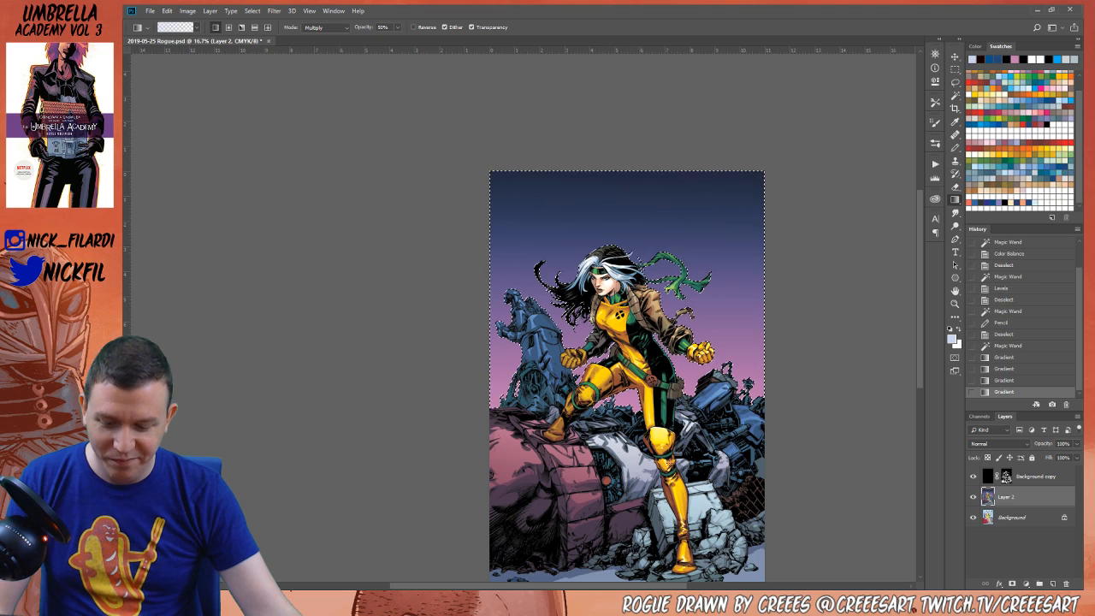
{"action": "left_click", "coordinate": [334, 27]}
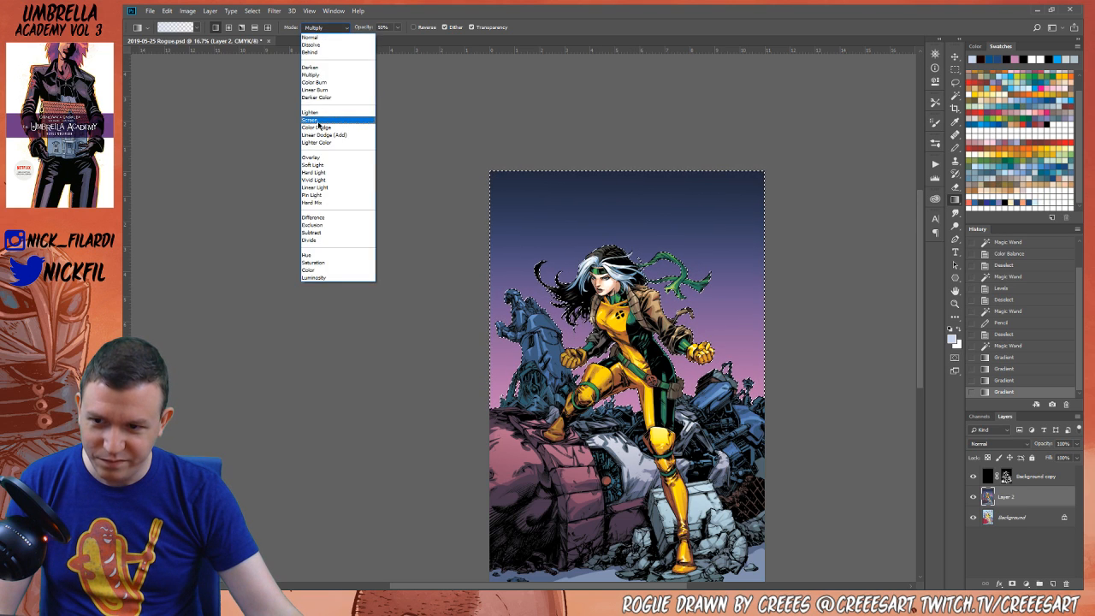
{"action": "left_click", "coordinate": [327, 121]}
{"action": "left_click_drag", "start_coordinate": [718, 324], "coordinate": [719, 393]}
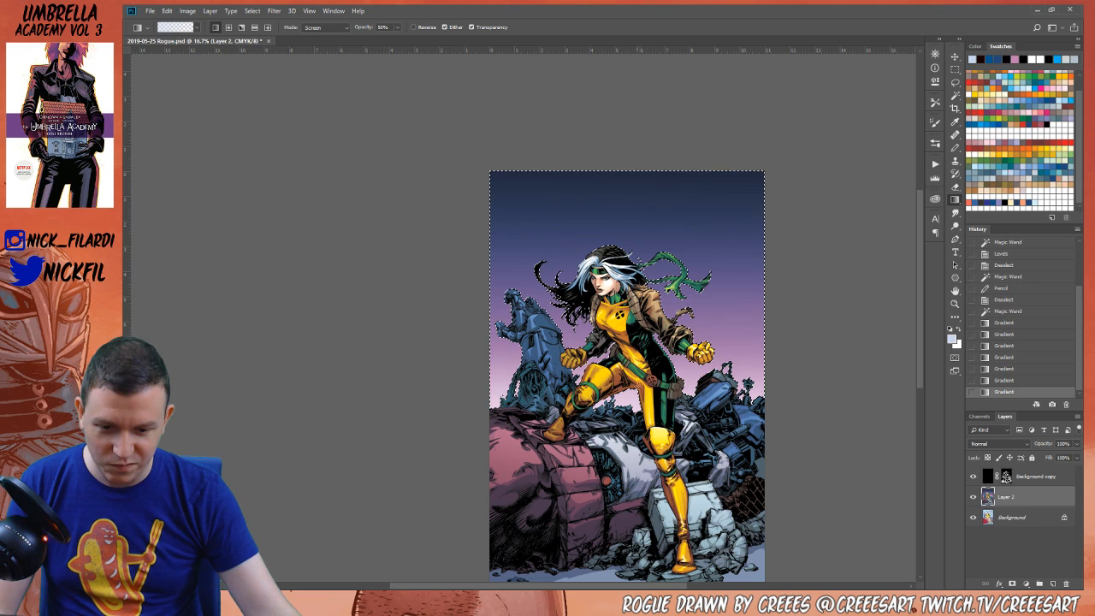
{"action": "left_click", "coordinate": [320, 29]}
{"action": "left_click", "coordinate": [316, 38]}
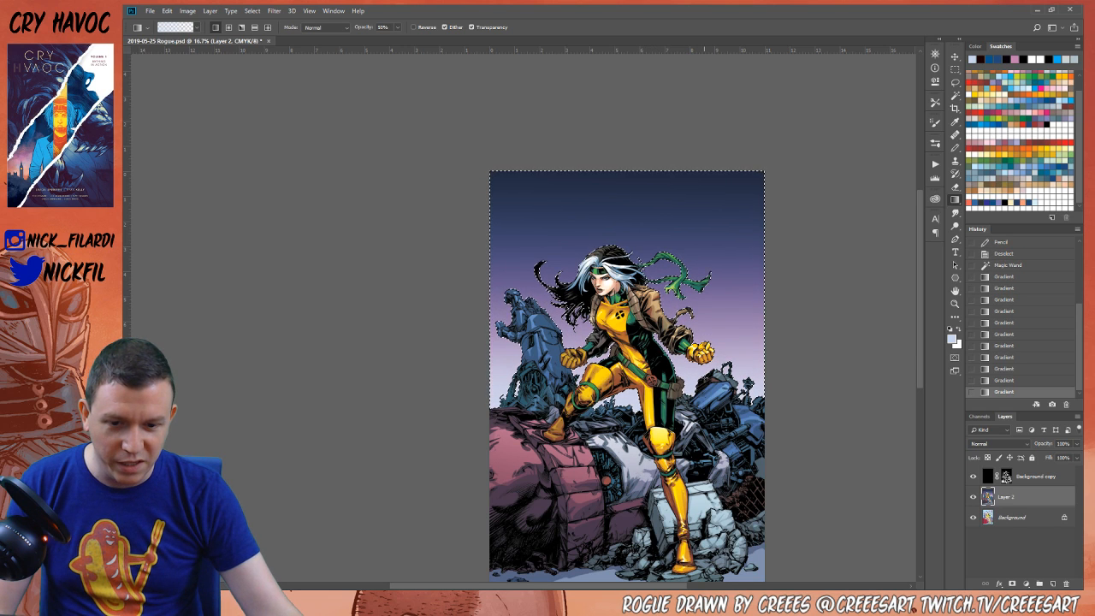
Choose a large textured splatter brush from the brush presets and set its opacity to 50%
{"action": "key", "text": "b"}
{"action": "right_click", "coordinate": [714, 428]}
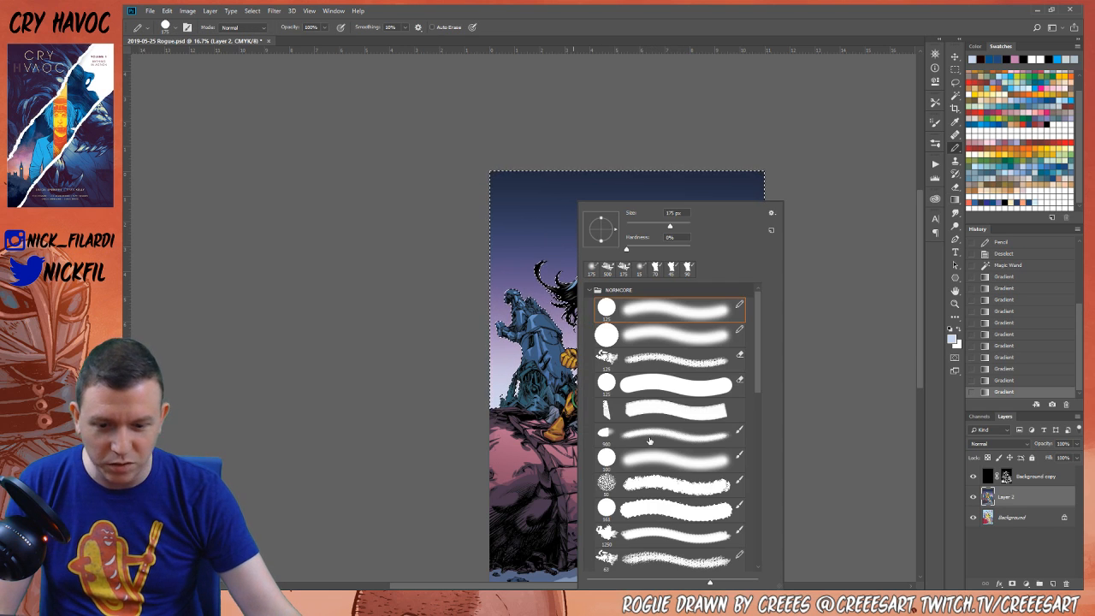
{"action": "scroll", "coordinate": [649, 441], "scroll_direction": "down", "scroll_amount": 4}
{"action": "left_click", "coordinate": [650, 483]}
{"action": "scroll", "coordinate": [650, 479], "scroll_direction": "down", "scroll_amount": 8}
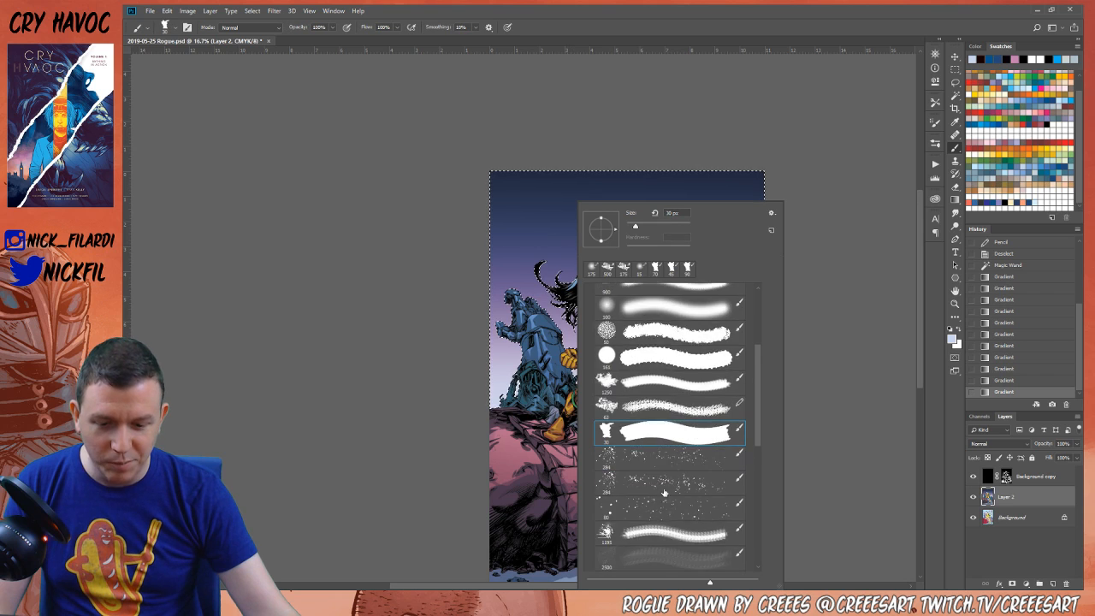
{"action": "scroll", "coordinate": [649, 473], "scroll_direction": "down", "scroll_amount": 3}
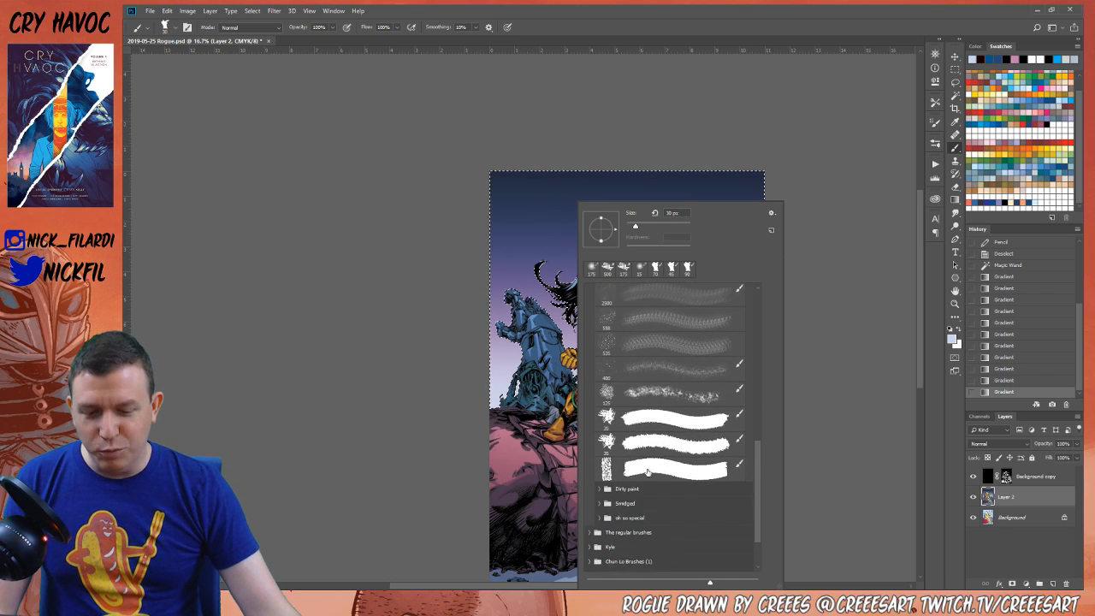
{"action": "scroll", "coordinate": [648, 462], "scroll_direction": "up", "scroll_amount": 9}
{"action": "scroll", "coordinate": [648, 449], "scroll_direction": "up", "scroll_amount": 4}
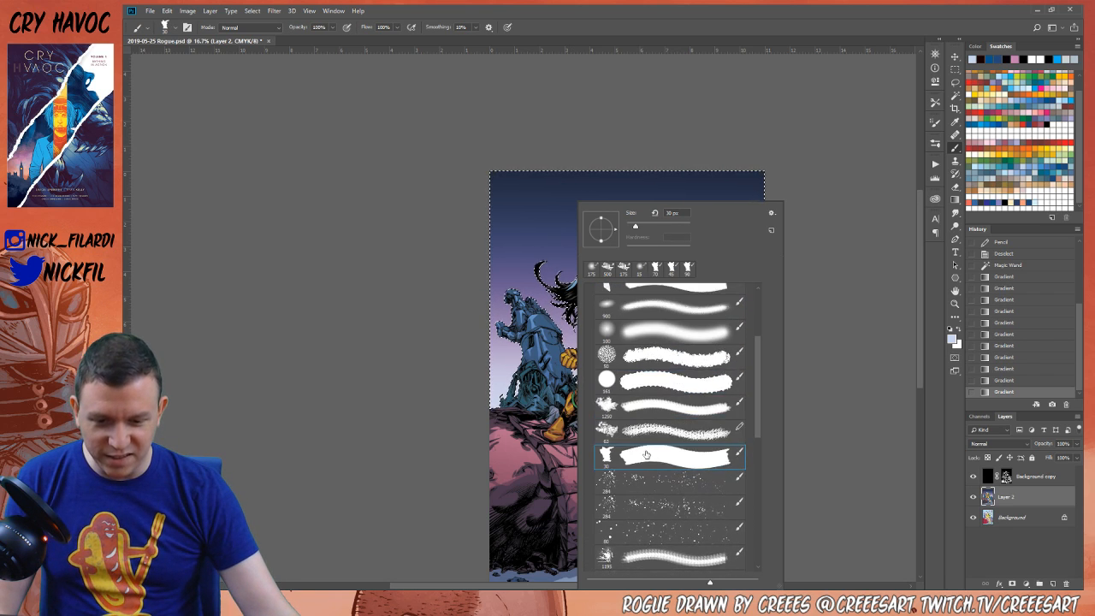
{"action": "key", "text": "Return"}
{"action": "key", "text": "5"}
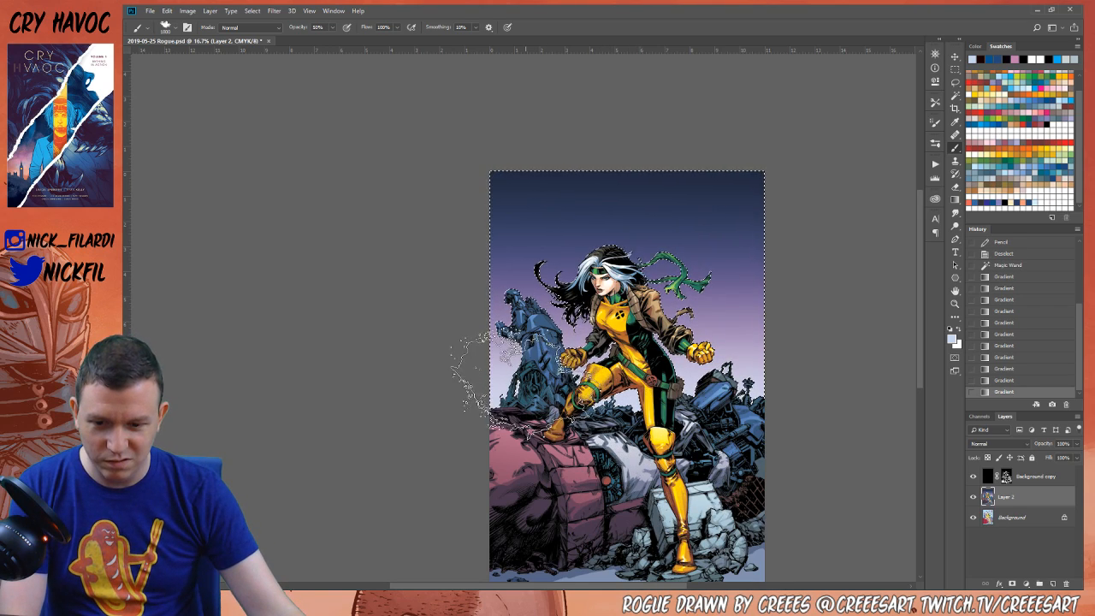
Paint pale splatter-brush cloud texture along the horizon and at the right edge of the sky
{"action": "left_click_drag", "start_coordinate": [533, 443], "coordinate": [616, 484]}
{"action": "left_click_drag", "start_coordinate": [561, 460], "coordinate": [639, 476]}
{"action": "mouse_move", "coordinate": [697, 447]}
{"action": "left_mouse_down"}
{"action": "mouse_move", "coordinate": [758, 479]}
{"action": "mouse_move", "coordinate": [774, 342]}
{"action": "left_mouse_up"}
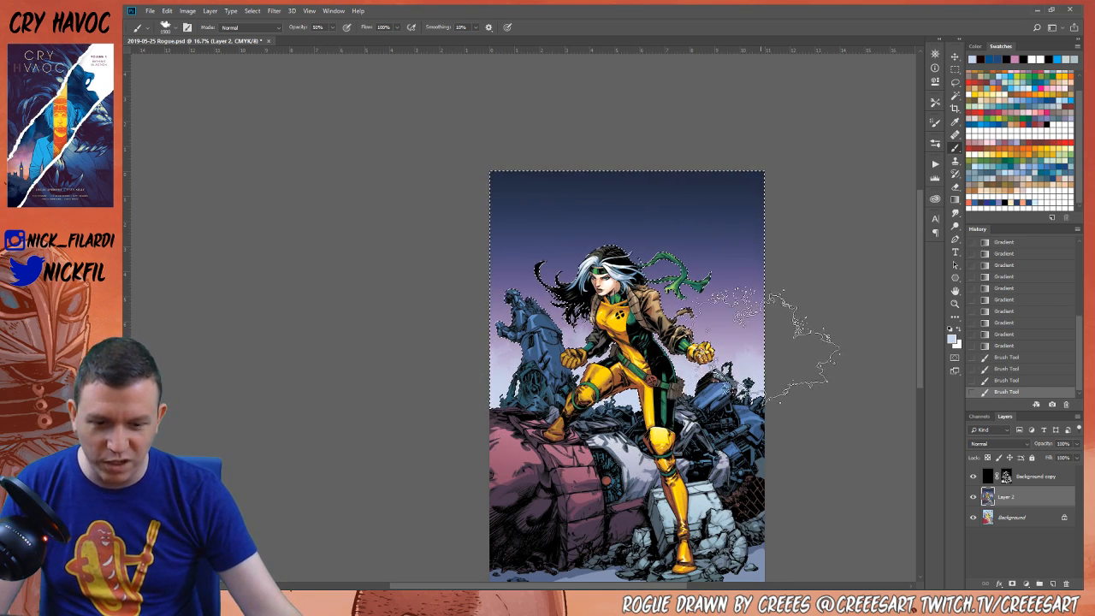
{"action": "left_click", "coordinate": [834, 360]}
{"action": "left_click", "coordinate": [825, 266]}
{"action": "left_click", "coordinate": [808, 329]}
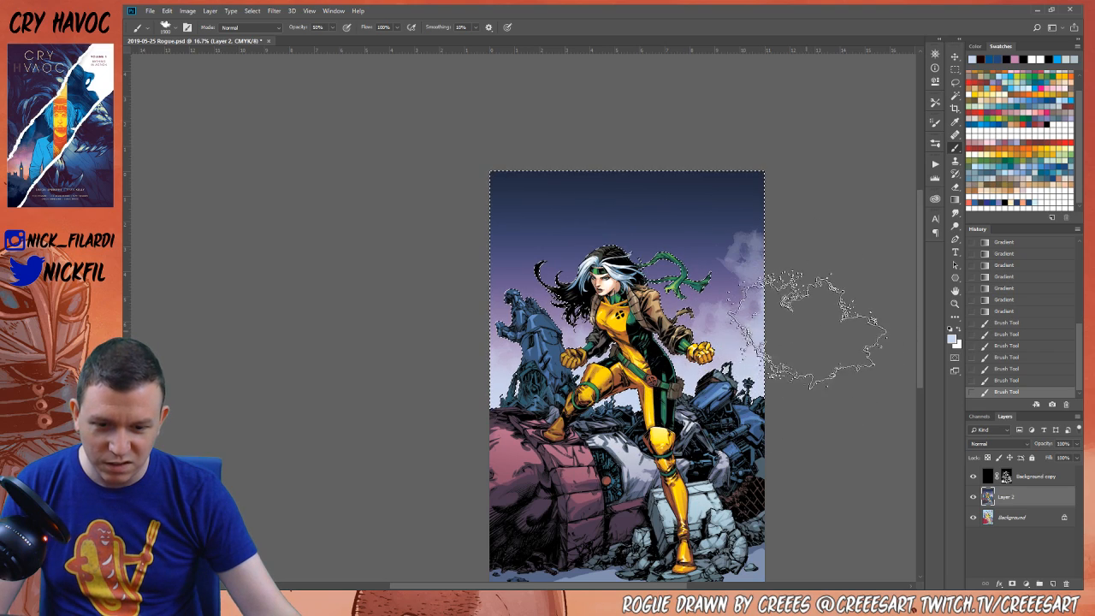
{"action": "left_click", "coordinate": [800, 348]}
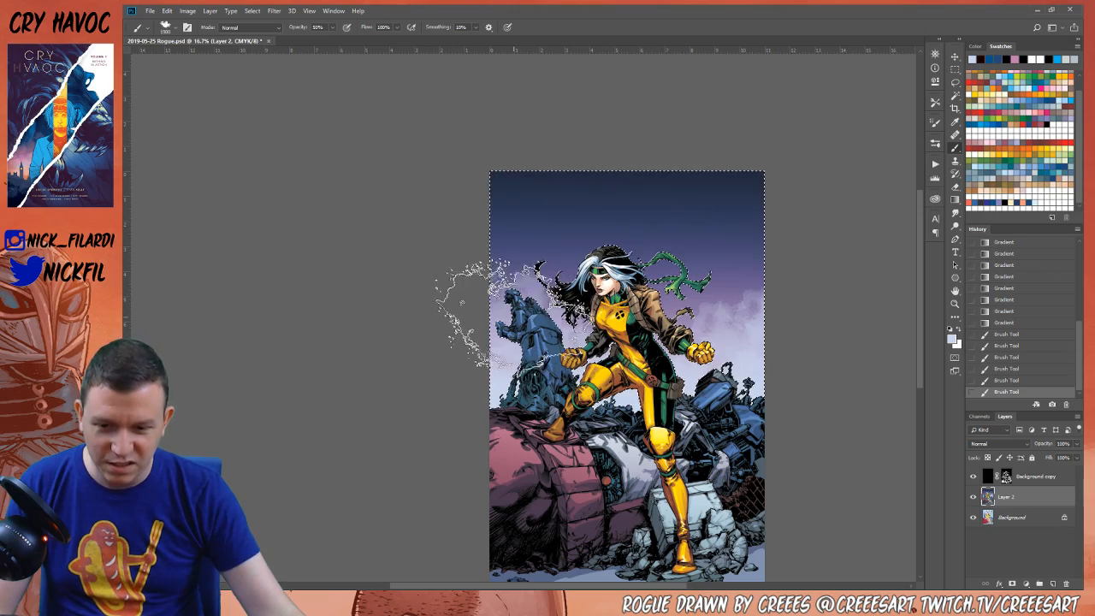
Choose the 2500 px fine speckle brush and stamp scattered stars across the upper sky
{"action": "right_click", "coordinate": [712, 504]}
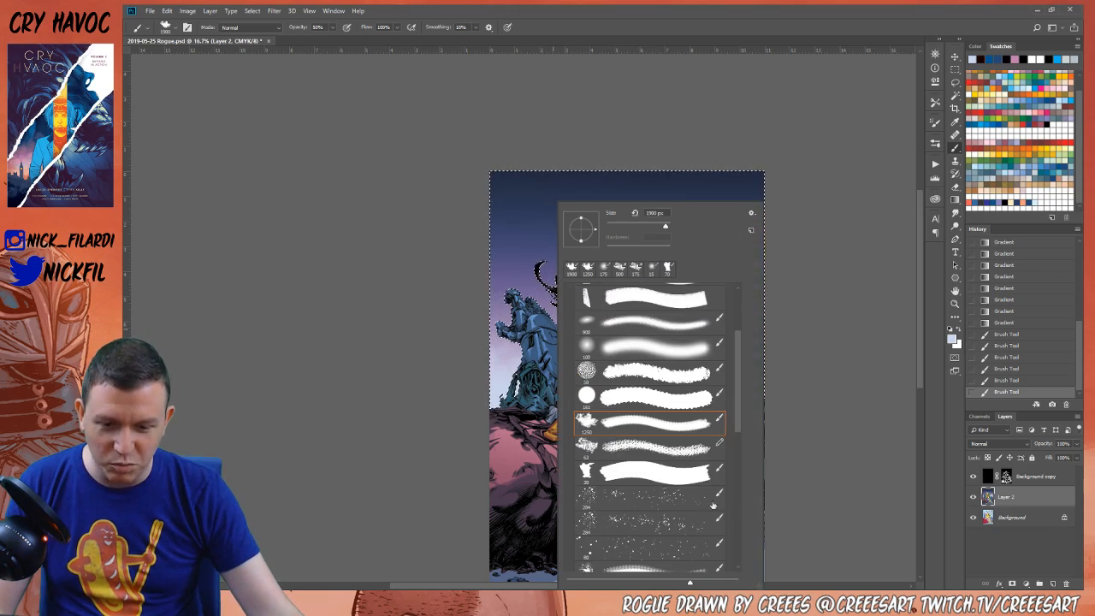
{"action": "left_click", "coordinate": [631, 500]}
{"action": "double_click", "coordinate": [634, 523]}
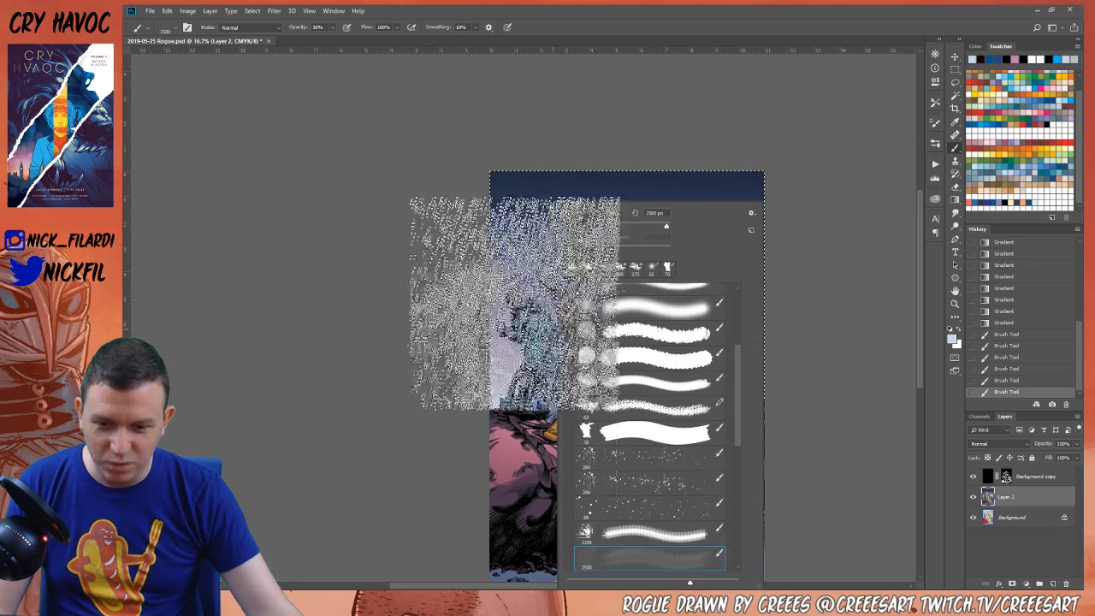
{"action": "left_click", "coordinate": [611, 171]}
{"action": "left_click", "coordinate": [525, 211]}
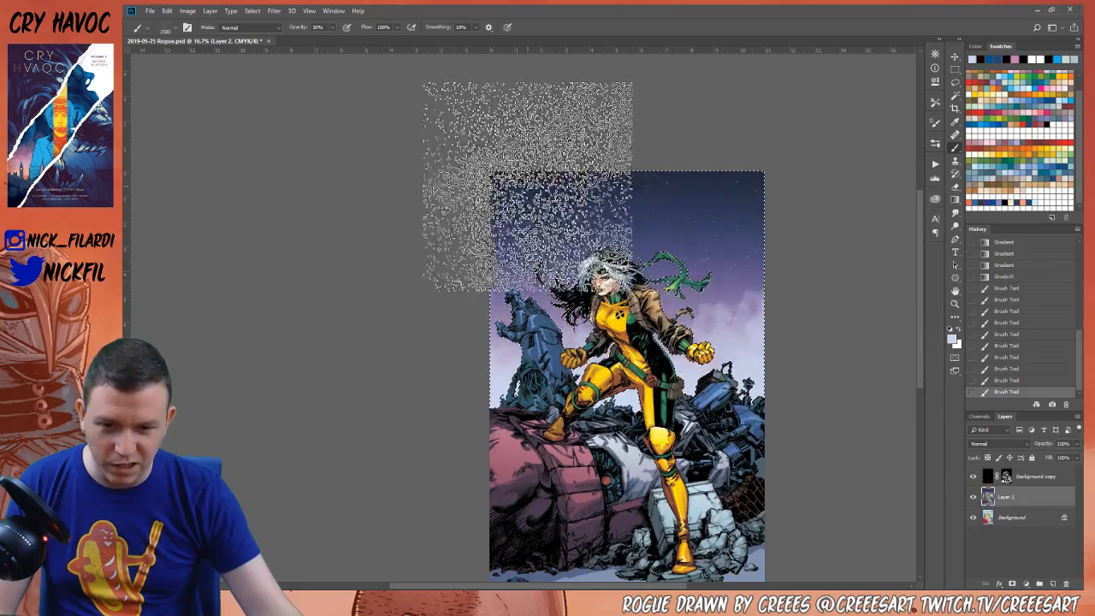
{"action": "left_click", "coordinate": [530, 214]}
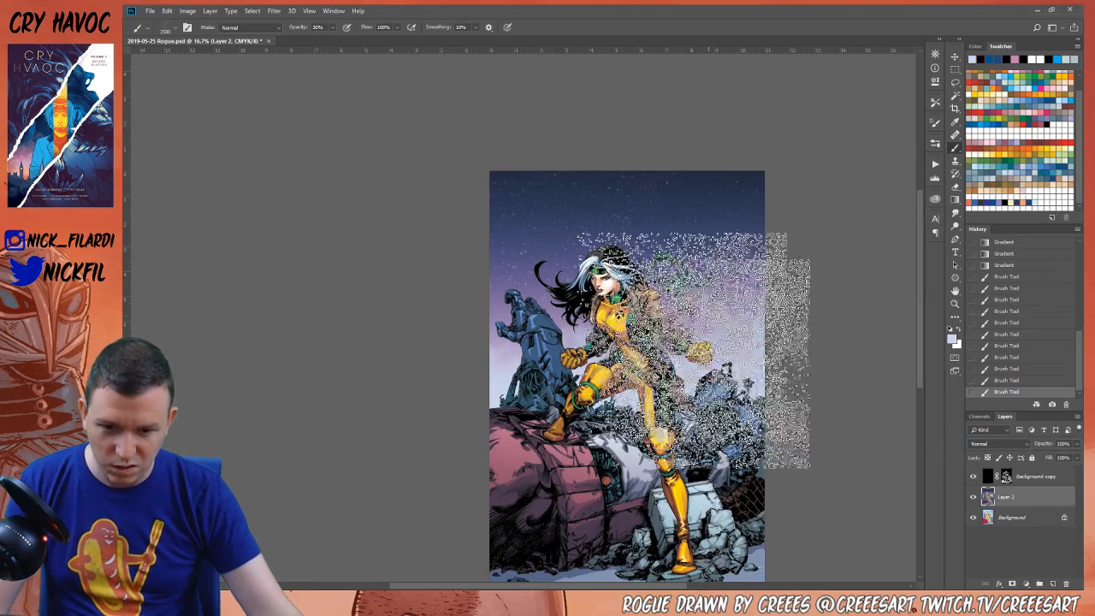
Switch to the 1250 px splatter brush with a light blue swatch and set its opacity to 50%
{"action": "right_click", "coordinate": [659, 205]}
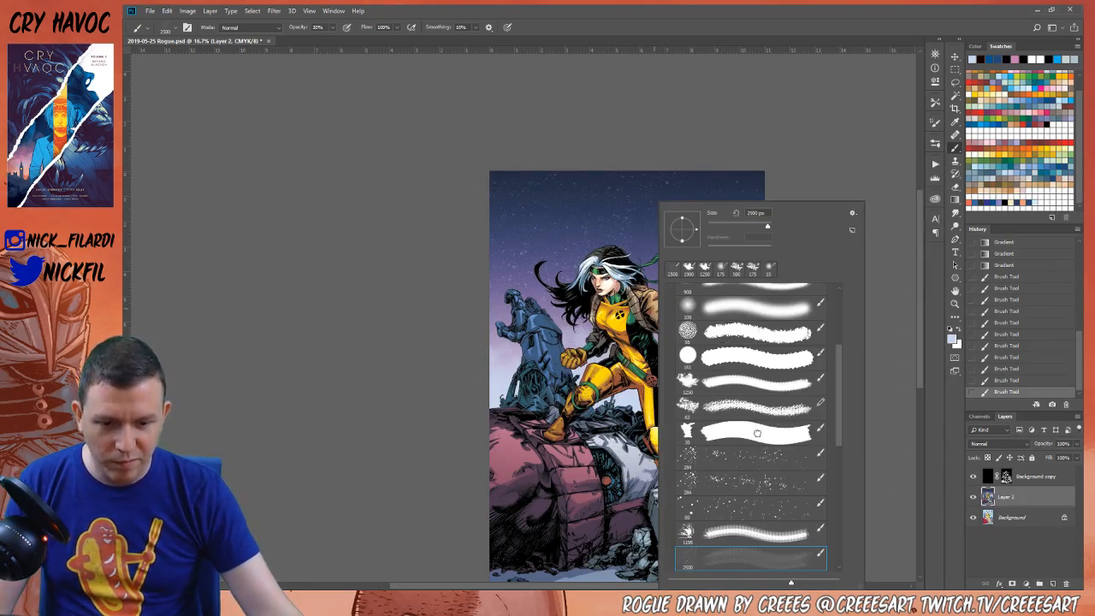
{"action": "left_click", "coordinate": [757, 433]}
{"action": "left_click", "coordinate": [756, 385]}
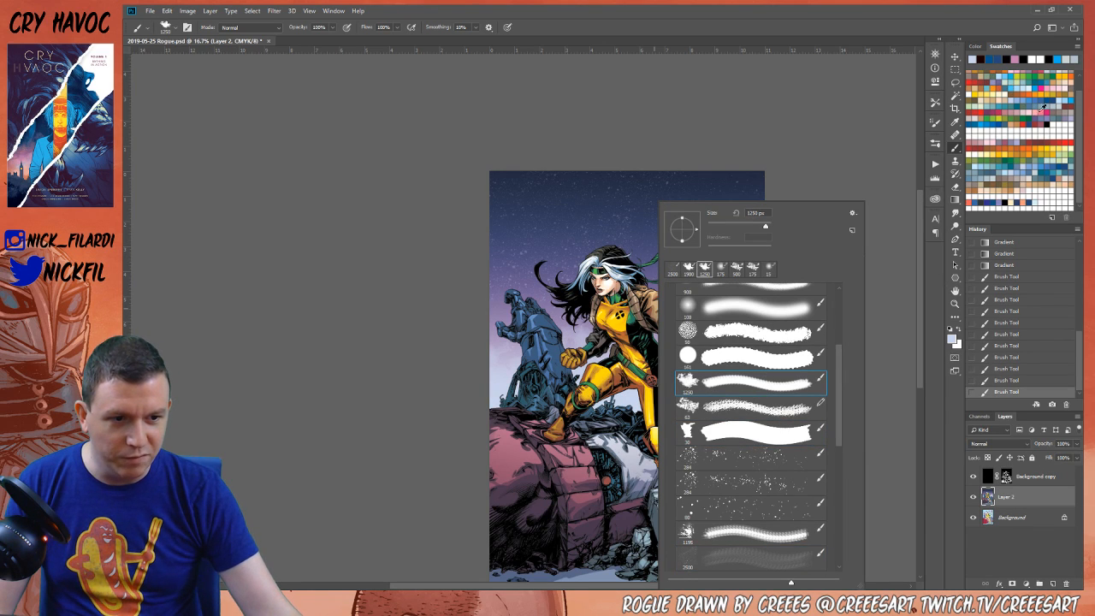
{"action": "left_click", "coordinate": [1029, 82]}
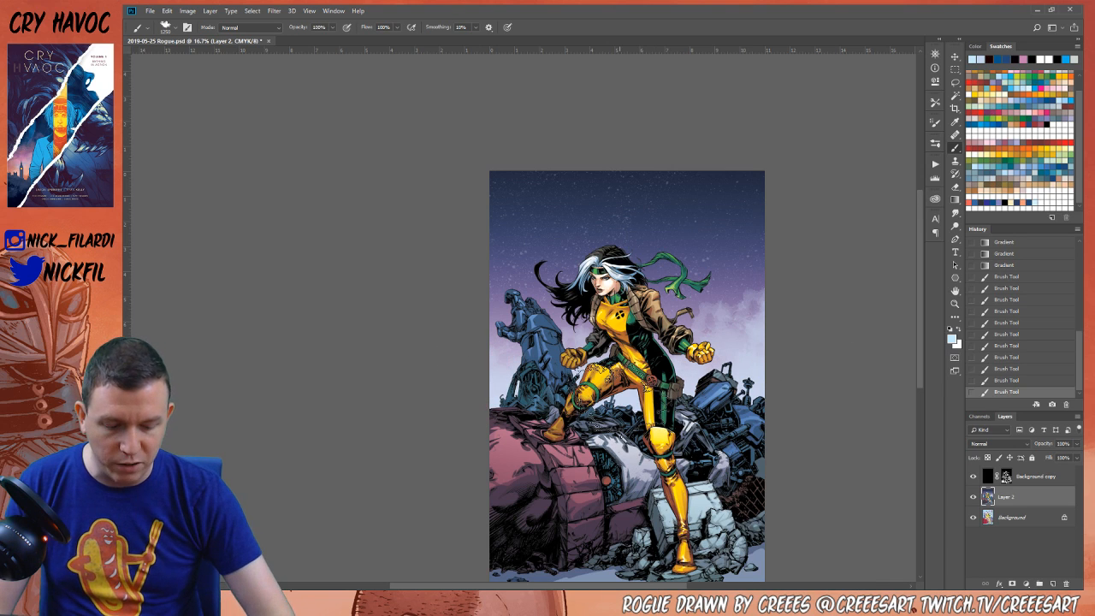
{"action": "key", "text": "5"}
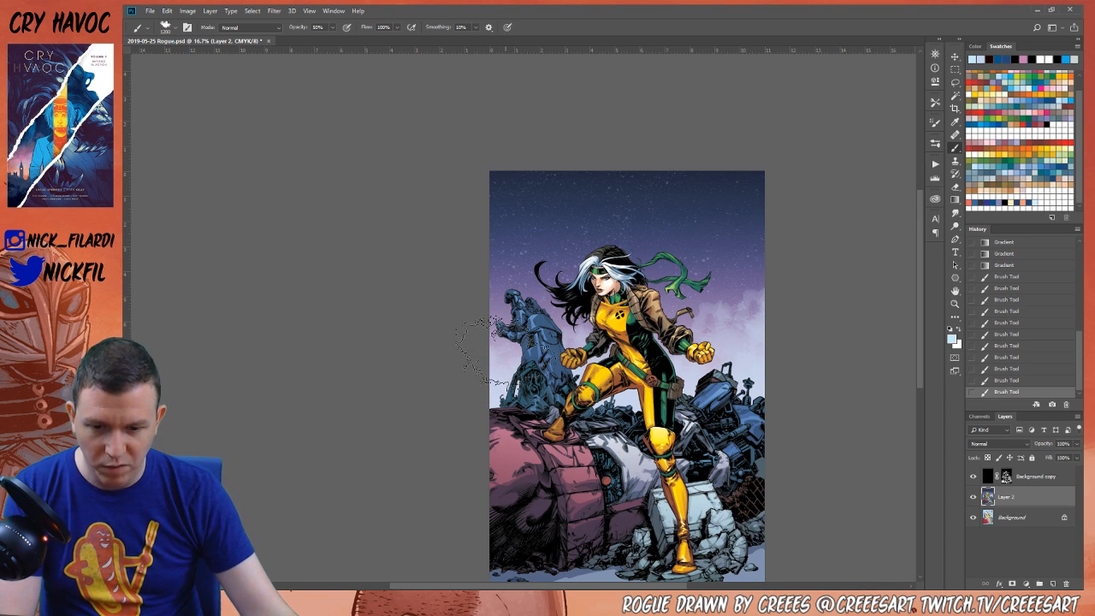
Paint layered cloud texture across the middle of the sky on both sides of the figure, and sample a sky purple
{"action": "mouse_move", "coordinate": [457, 318]}
{"action": "left_mouse_down"}
{"action": "mouse_move", "coordinate": [650, 428]}
{"action": "mouse_move", "coordinate": [659, 291]}
{"action": "left_mouse_up"}
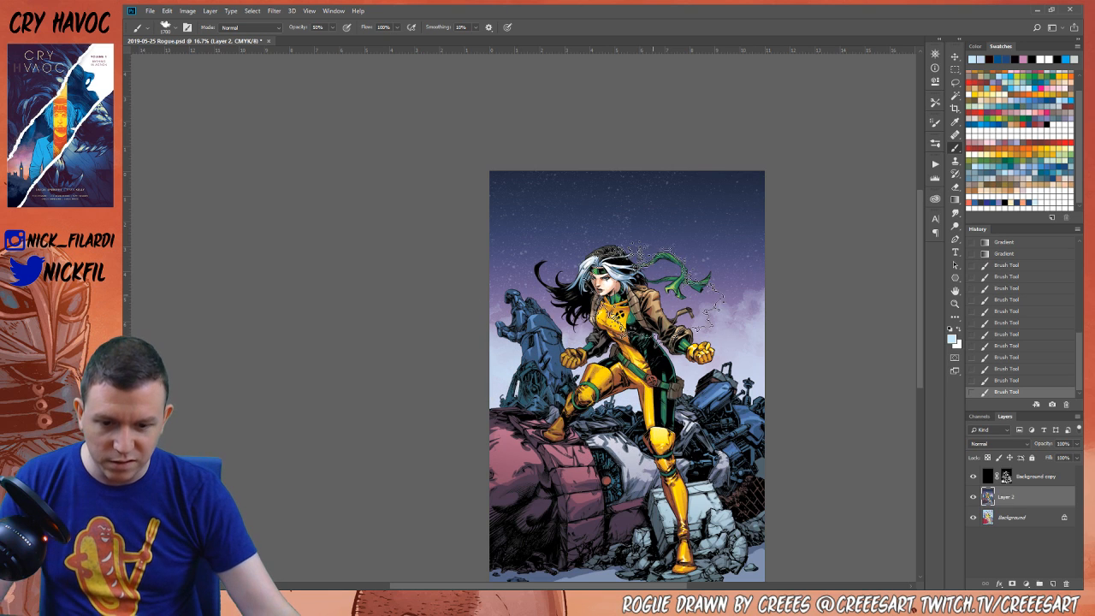
{"action": "left_click_drag", "start_coordinate": [451, 318], "coordinate": [489, 354]}
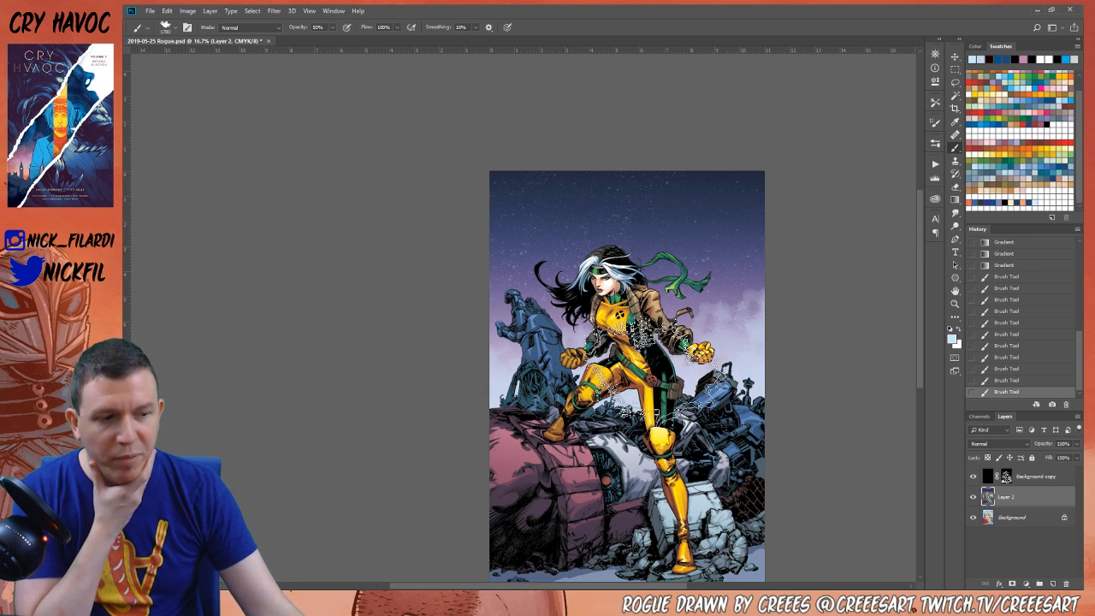
{"action": "mouse_move", "coordinate": [834, 317]}
{"action": "left_mouse_down"}
{"action": "mouse_move", "coordinate": [722, 360]}
{"action": "mouse_move", "coordinate": [758, 330]}
{"action": "mouse_move", "coordinate": [781, 330]}
{"action": "left_mouse_up"}
{"action": "left_click_drag", "start_coordinate": [530, 337], "coordinate": [531, 316]}
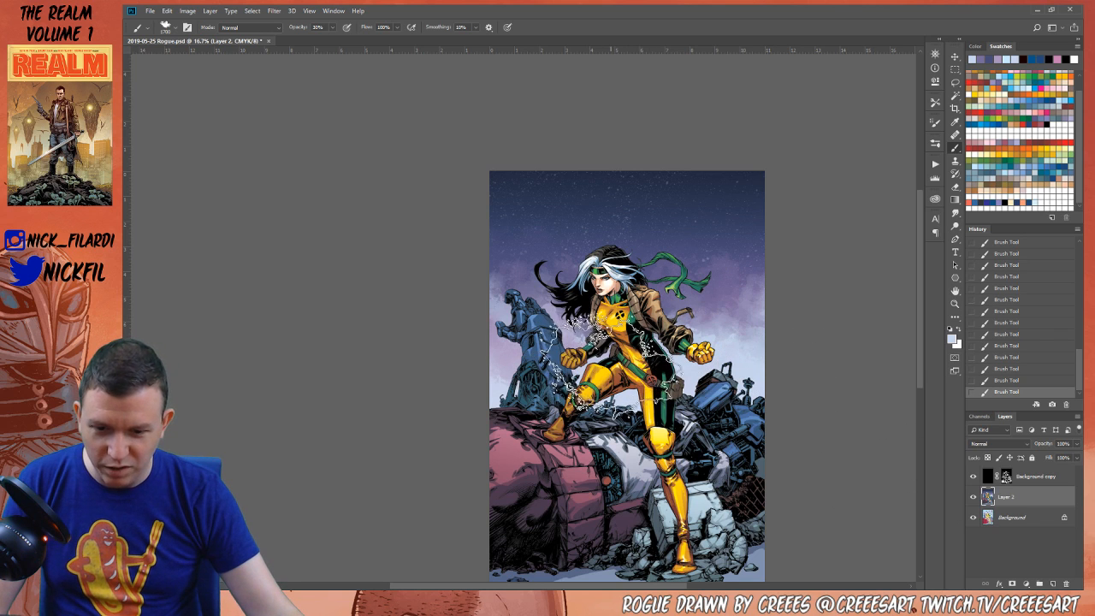
{"action": "left_click_drag", "start_coordinate": [613, 419], "coordinate": [624, 477]}
{"action": "key", "text": "ctrl+r"}
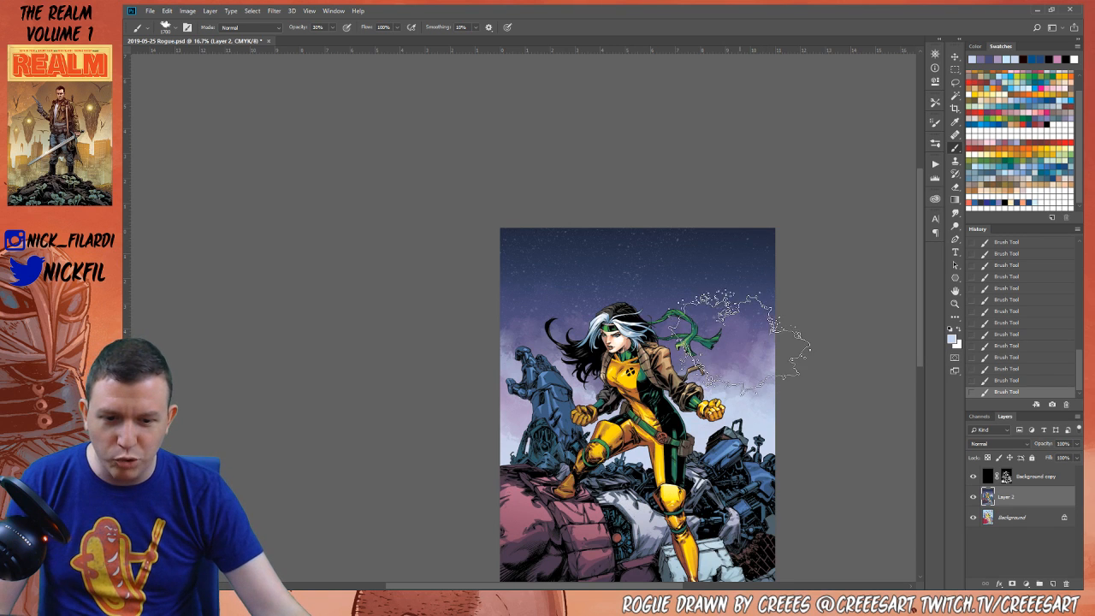
{"action": "left_click", "coordinate": [761, 321], "text": "alt"}
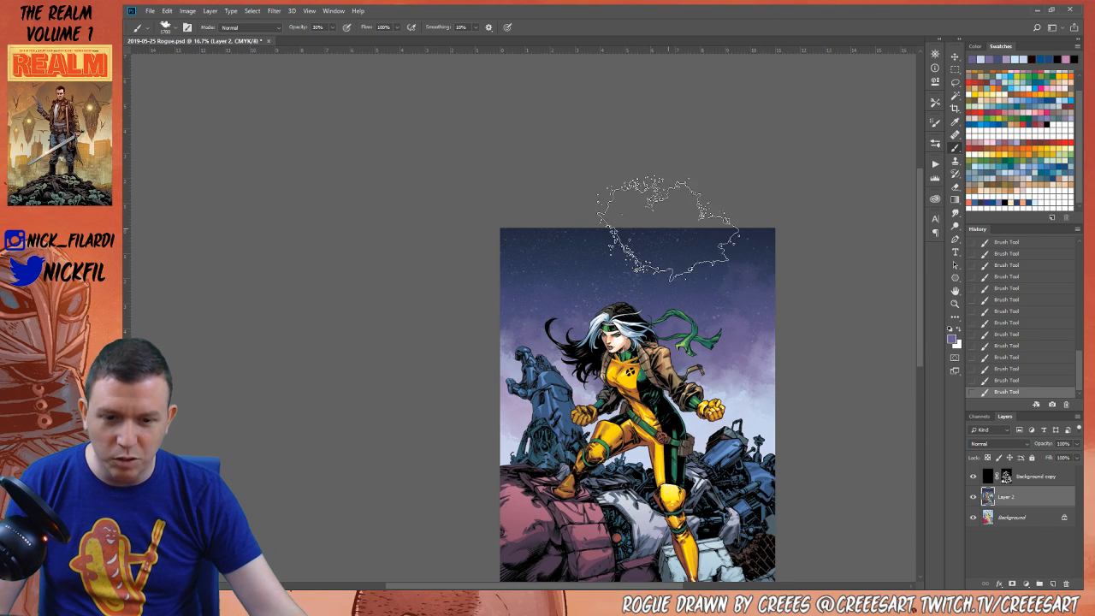
Apply Color Balance to the sky with midtones at +47 red and -33 magenta, and highlights at -33 cyan
{"action": "key", "text": "ctrl+b"}
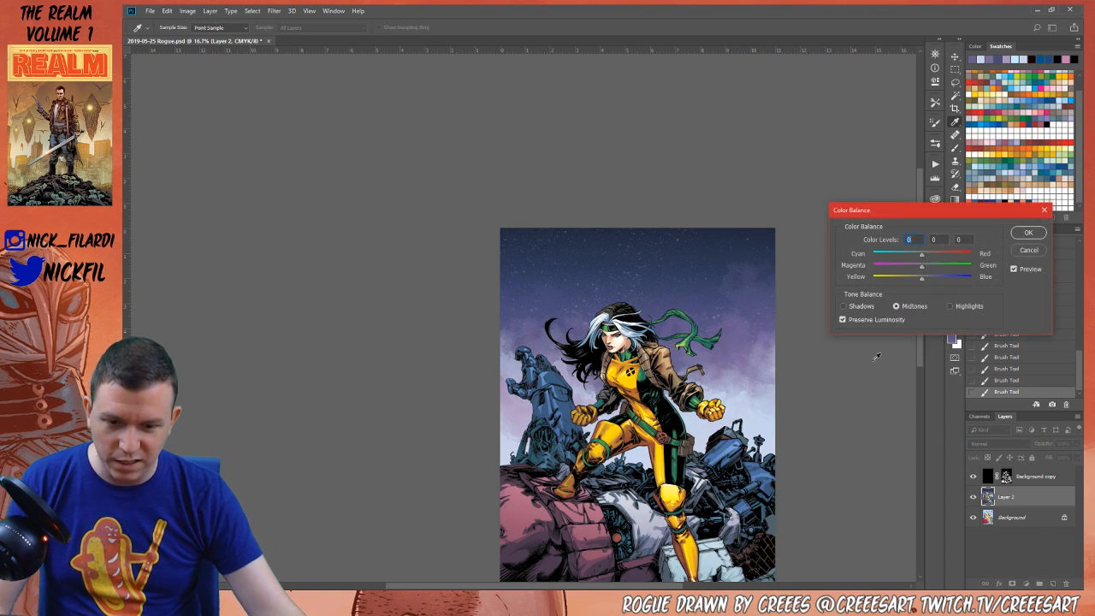
{"action": "scroll", "coordinate": [875, 356], "scroll_direction": "down", "scroll_amount": 3}
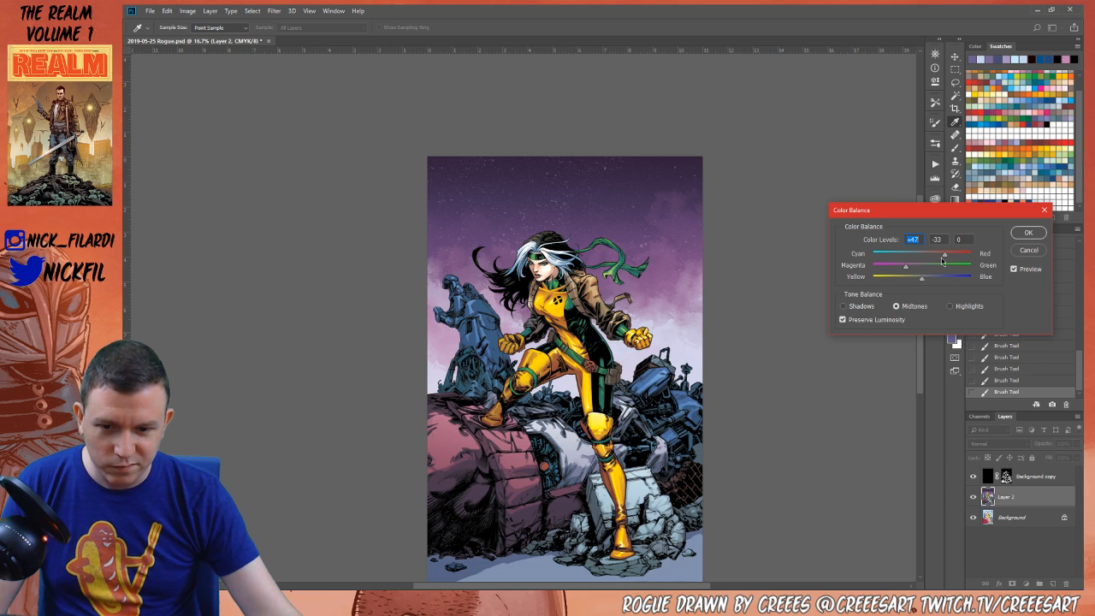
{"action": "scroll", "coordinate": [564, 367], "scroll_direction": "up", "scroll_amount": 2}
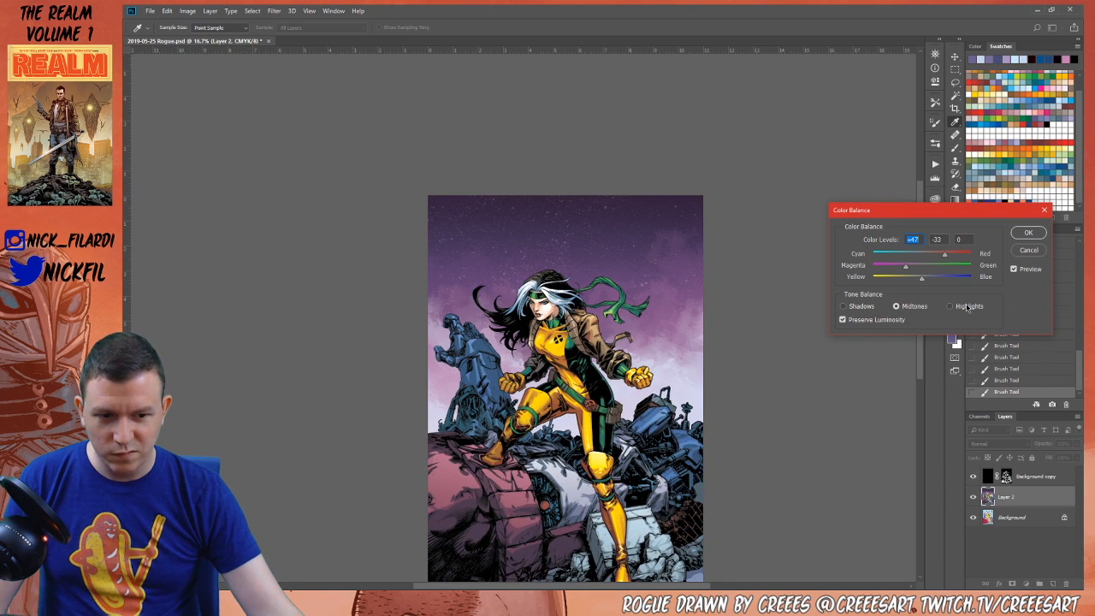
{"action": "left_click_drag", "start_coordinate": [907, 253], "coordinate": [906, 255]}
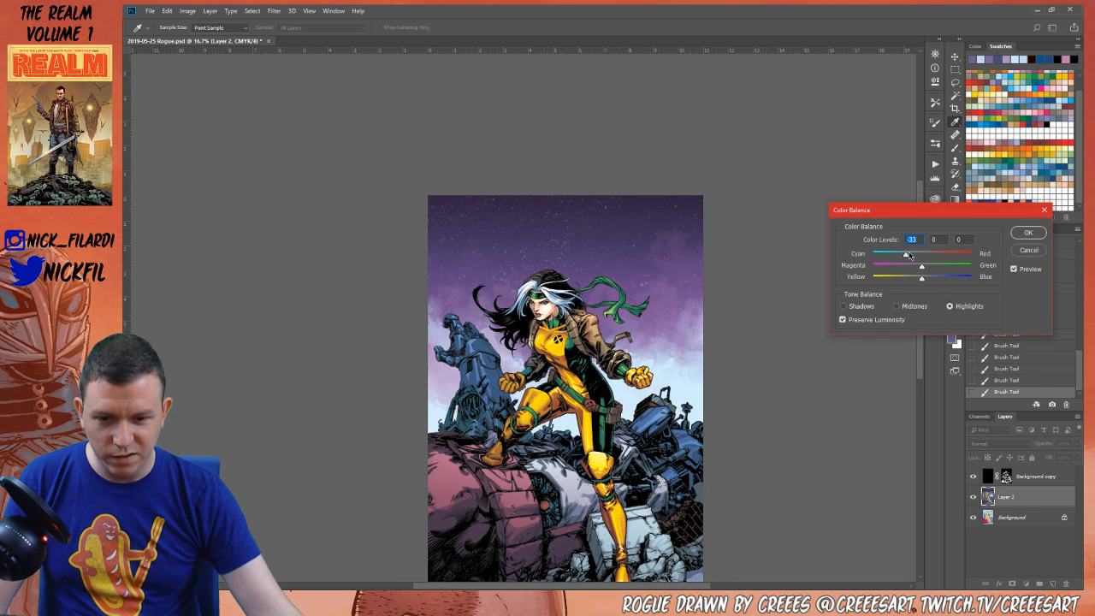
{"action": "left_click", "coordinate": [1028, 232]}
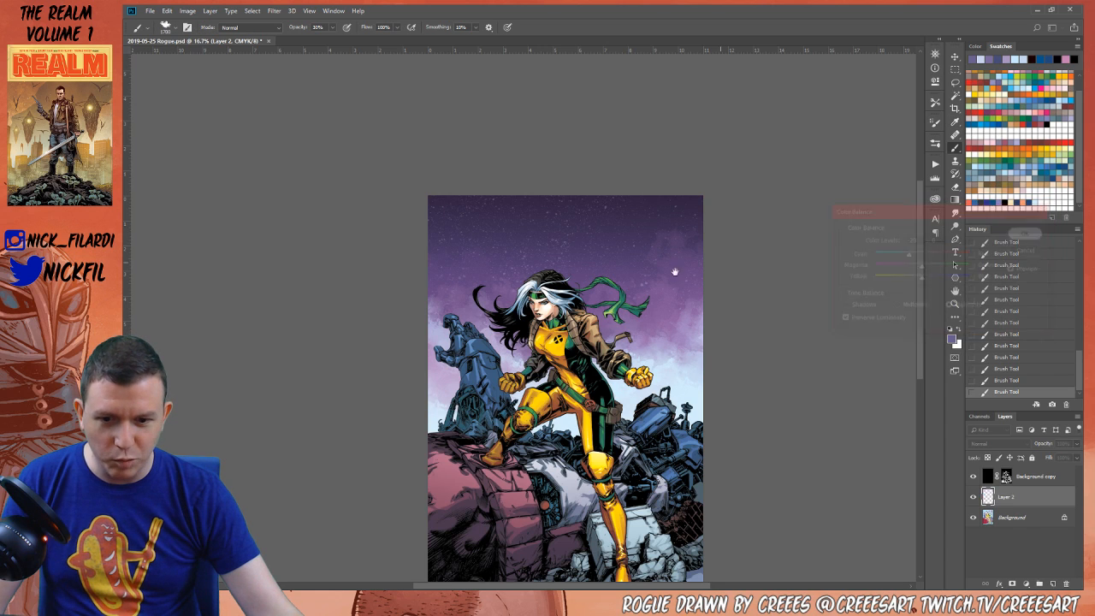
Sample pale blue from the sky near the raised fist and reduce the splatter brush to 700 px
{"action": "key", "text": "b"}
{"action": "key", "text": "ctrl+r"}
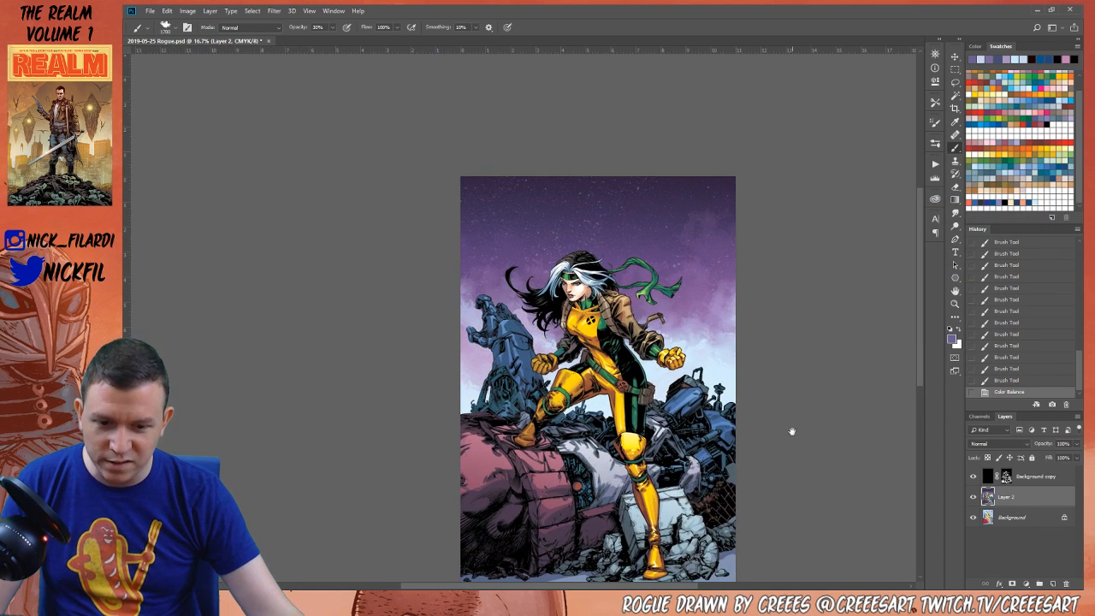
{"action": "mouse_move", "coordinate": [790, 433]}
{"action": "left_mouse_down"}
{"action": "mouse_move", "coordinate": [762, 382]}
{"action": "mouse_move", "coordinate": [756, 325]}
{"action": "mouse_move", "coordinate": [642, 299]}
{"action": "left_mouse_up"}
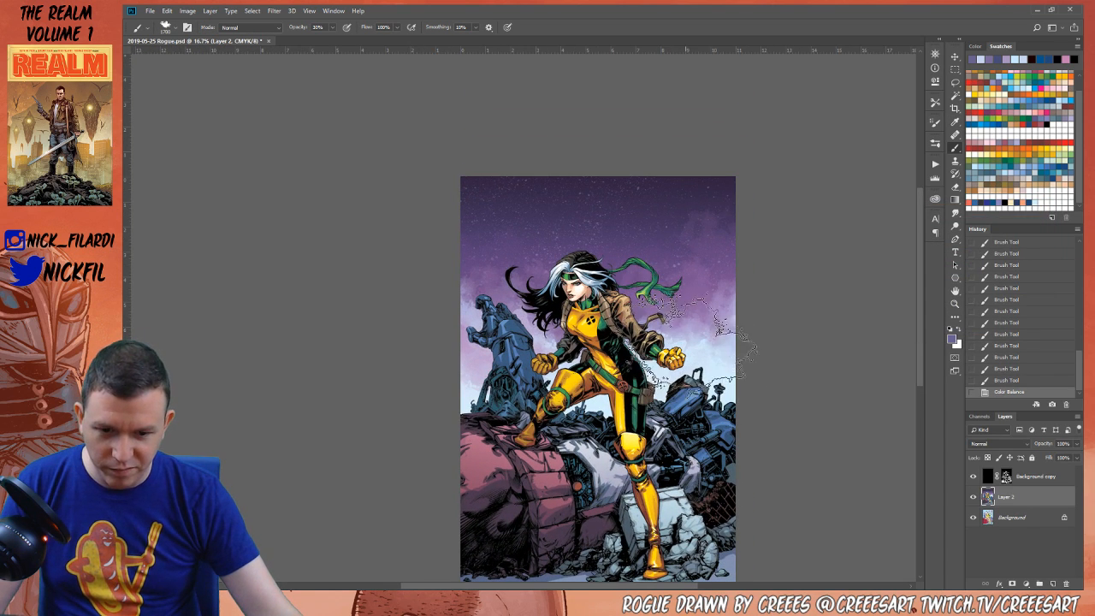
{"action": "key", "text": "z"}
{"action": "left_click", "coordinate": [696, 325]}
{"action": "left_click", "coordinate": [695, 325]}
{"action": "left_click", "coordinate": [695, 325]}
{"action": "left_click_drag", "start_coordinate": [725, 477], "coordinate": [684, 444]}
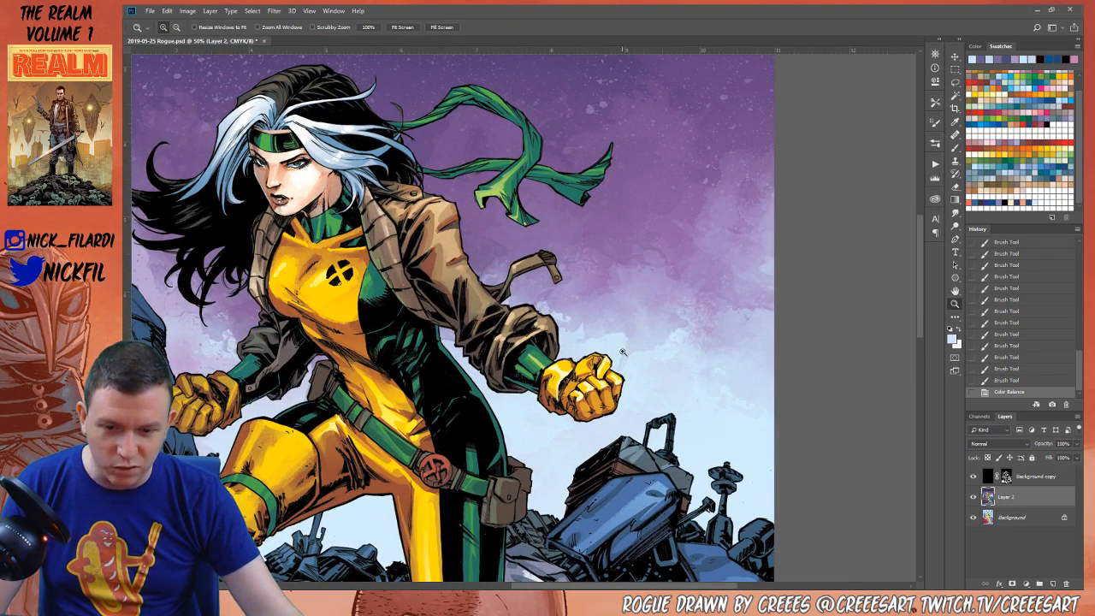
{"action": "left_click_drag", "start_coordinate": [618, 430], "coordinate": [660, 448]}
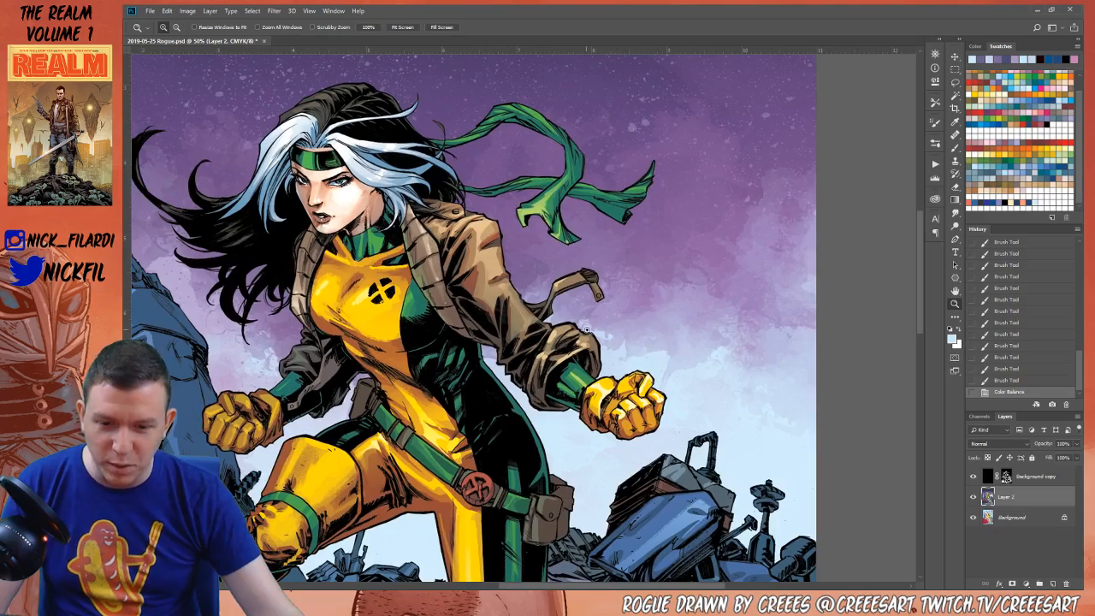
{"action": "key", "text": "b"}
{"action": "right_click", "coordinate": [650, 445]}
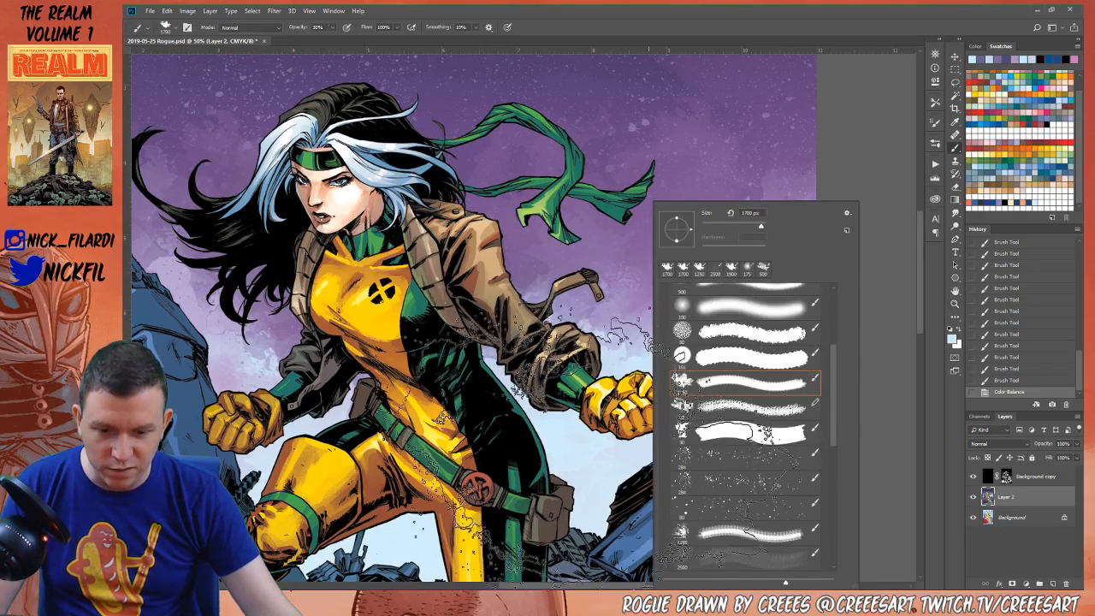
{"action": "key", "text": "Escape"}
{"action": "key", "text": "ctrl+h"}
{"action": "left_click_drag", "start_coordinate": [514, 299], "coordinate": [479, 513]}
Paint smaller pale blue cloud edges behind the right fist and in the gap beside the wrecked robot
{"action": "left_click_drag", "start_coordinate": [718, 342], "coordinate": [590, 402]}
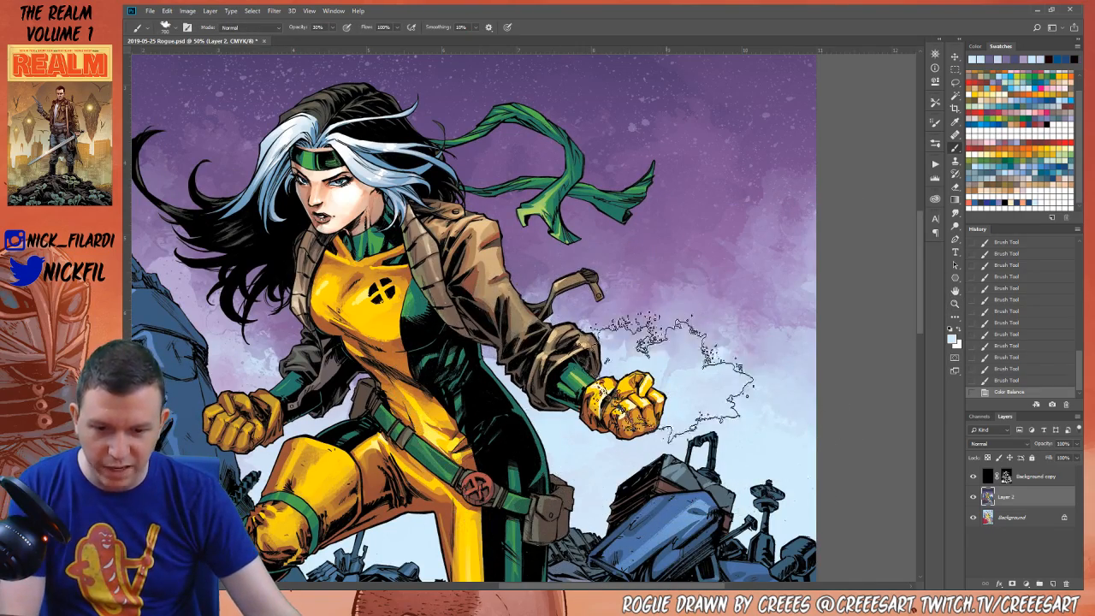
{"action": "mouse_move", "coordinate": [693, 389]}
{"action": "left_mouse_down"}
{"action": "mouse_move", "coordinate": [757, 389]}
{"action": "mouse_move", "coordinate": [817, 504]}
{"action": "left_mouse_up"}
{"action": "mouse_move", "coordinate": [599, 394]}
{"action": "left_mouse_down"}
{"action": "mouse_move", "coordinate": [616, 359]}
{"action": "mouse_move", "coordinate": [518, 400]}
{"action": "left_mouse_up"}
{"action": "key", "text": "z"}
{"action": "key", "text": "b"}
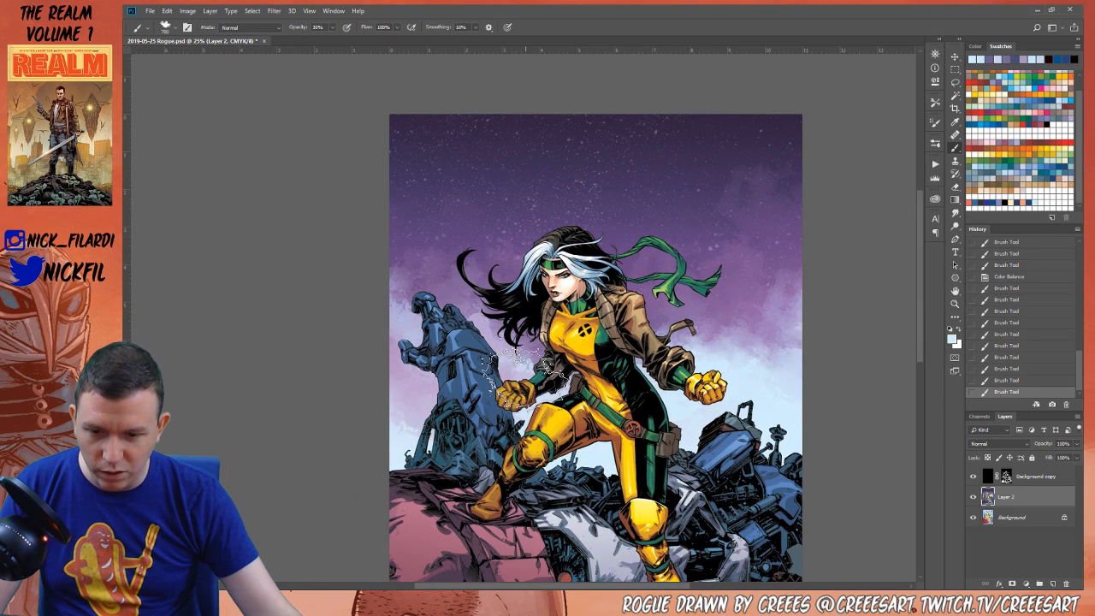
{"action": "left_click_drag", "start_coordinate": [530, 462], "coordinate": [564, 479]}
{"action": "left_click_drag", "start_coordinate": [444, 402], "coordinate": [410, 419]}
Add further pale blue cloud strokes to the lower sky around the figure
{"action": "key", "text": "z"}
{"action": "left_click", "coordinate": [524, 394], "text": "alt"}
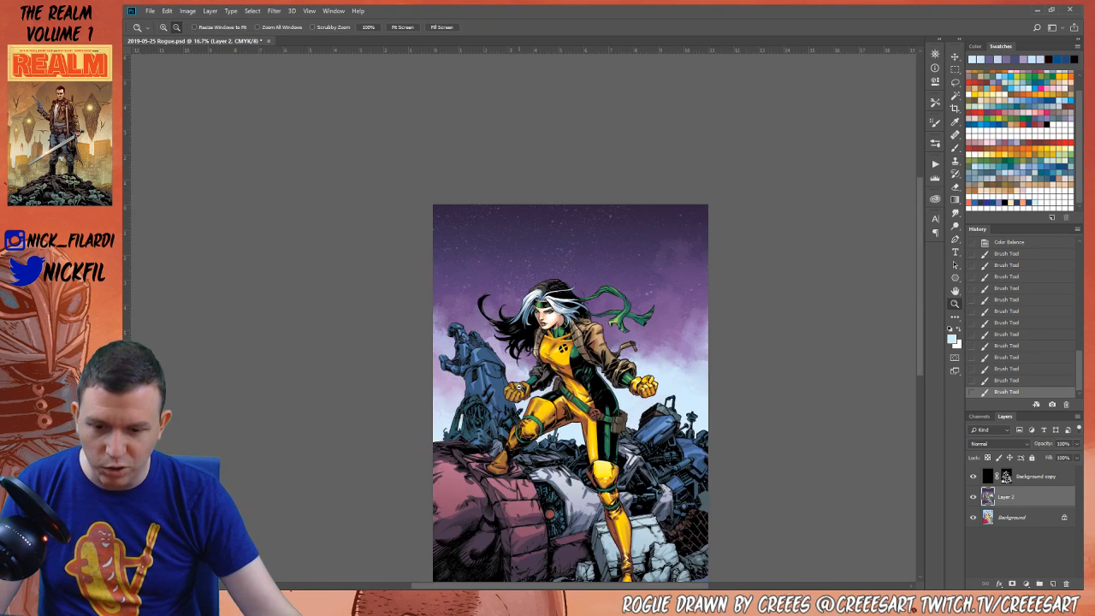
{"action": "left_click_drag", "start_coordinate": [590, 449], "coordinate": [568, 434]}
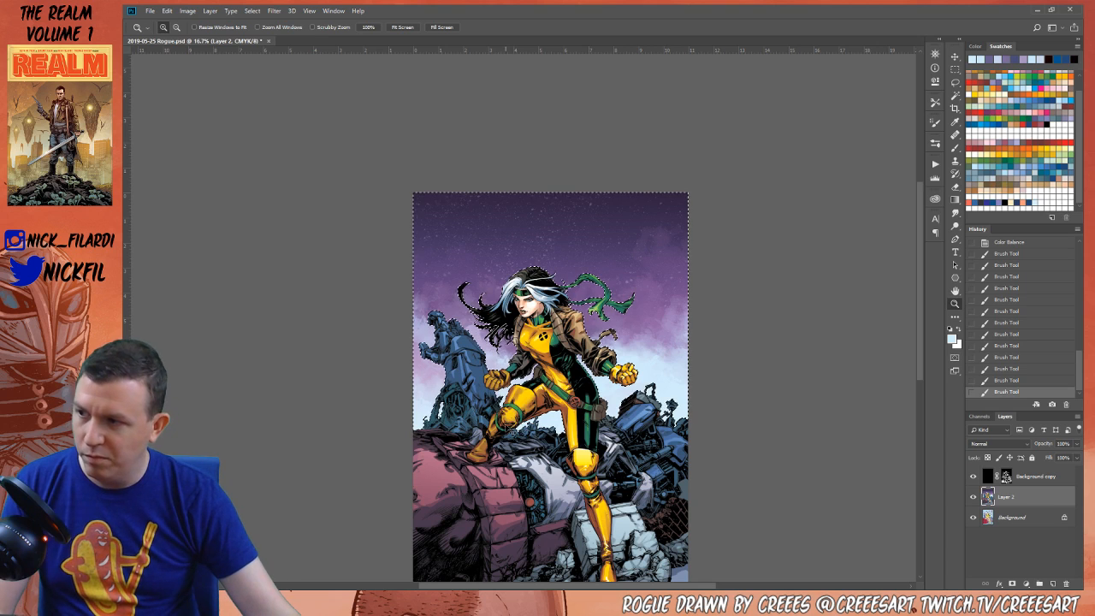
{"action": "key", "text": "b"}
{"action": "left_click_drag", "start_coordinate": [599, 359], "coordinate": [575, 370]}
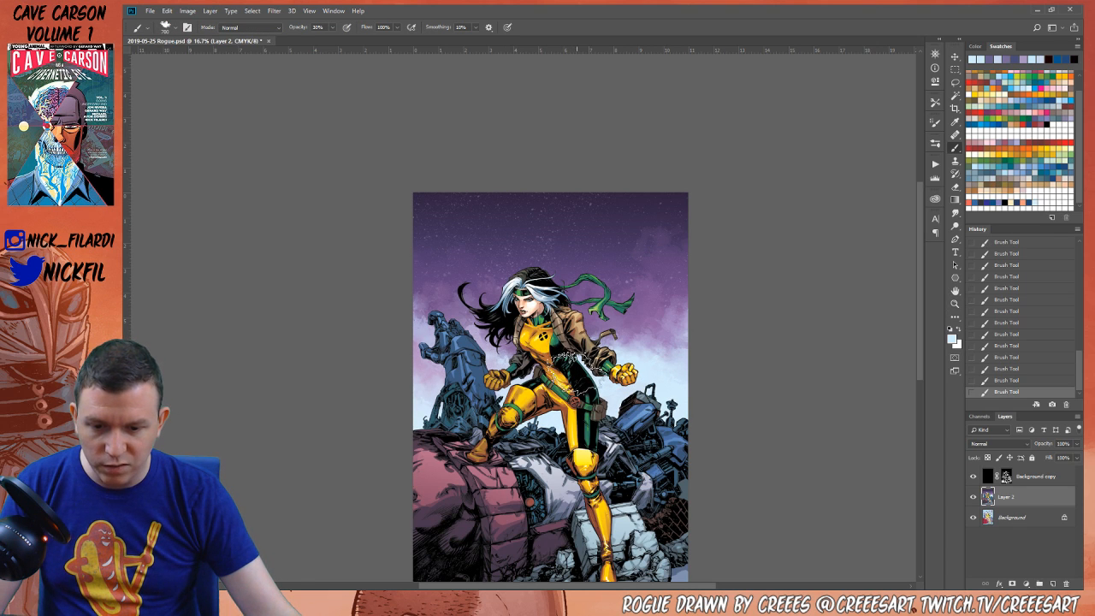
{"action": "left_click_drag", "start_coordinate": [633, 476], "coordinate": [660, 496]}
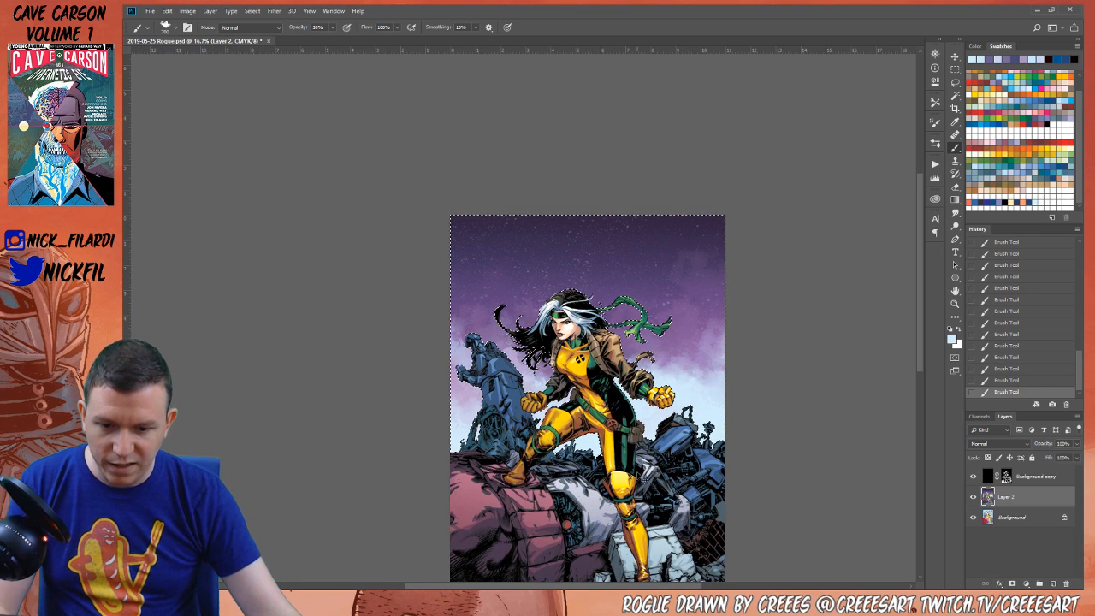
{"action": "left_click_drag", "start_coordinate": [607, 436], "coordinate": [624, 405]}
Set up the Gradient tool with a red foreground colour and the Screen blend mode
{"action": "key", "text": "z"}
{"action": "left_click", "coordinate": [624, 406], "text": "alt"}
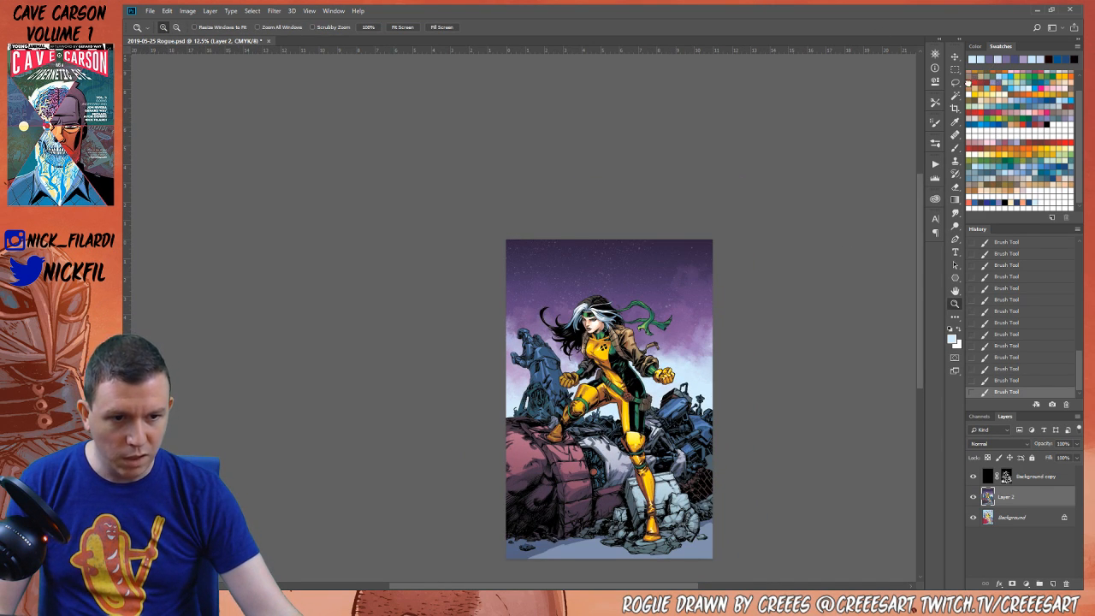
{"action": "left_click", "coordinate": [954, 199]}
{"action": "left_click", "coordinate": [324, 27]}
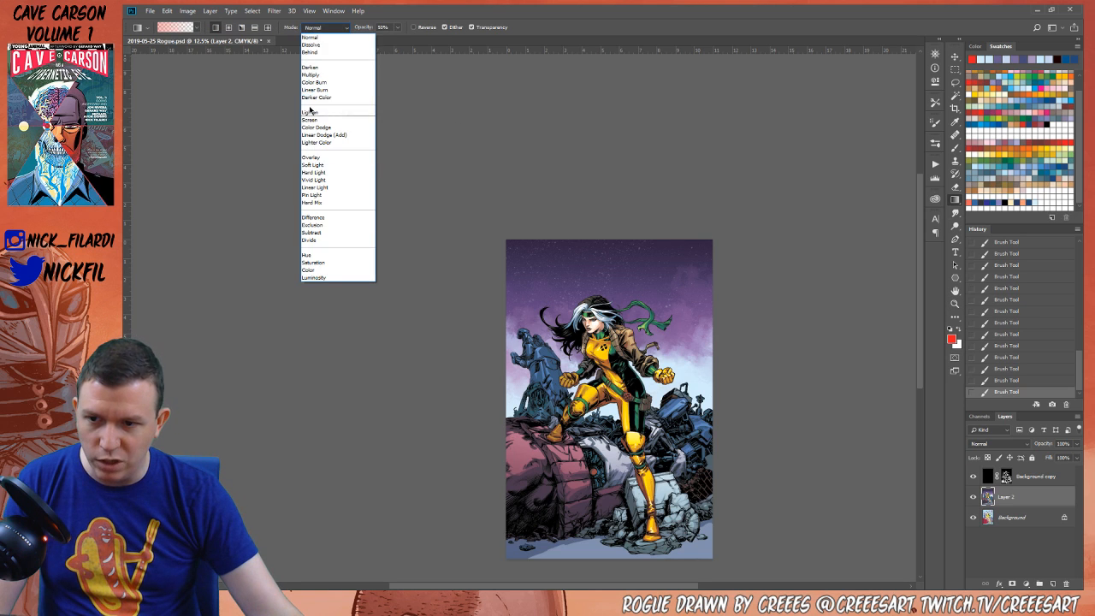
{"action": "left_click", "coordinate": [310, 121]}
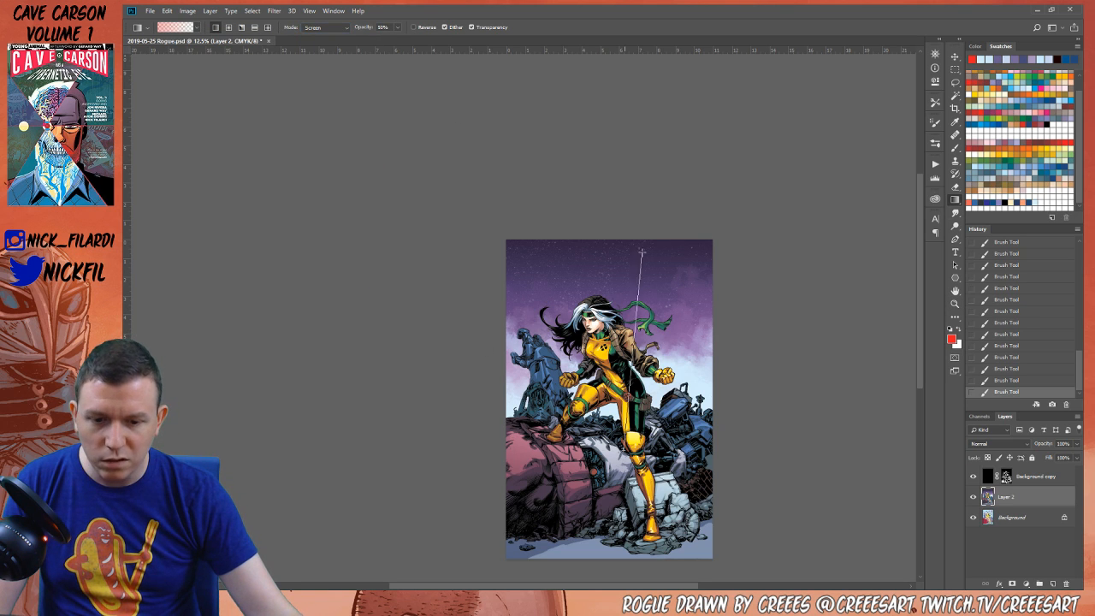
Try red Screen gradients over the sky directly on Layer 2, and revert to the last brush stroke
{"action": "left_click_drag", "start_coordinate": [620, 232], "coordinate": [620, 232]}
{"action": "key", "text": "ctrl+z"}
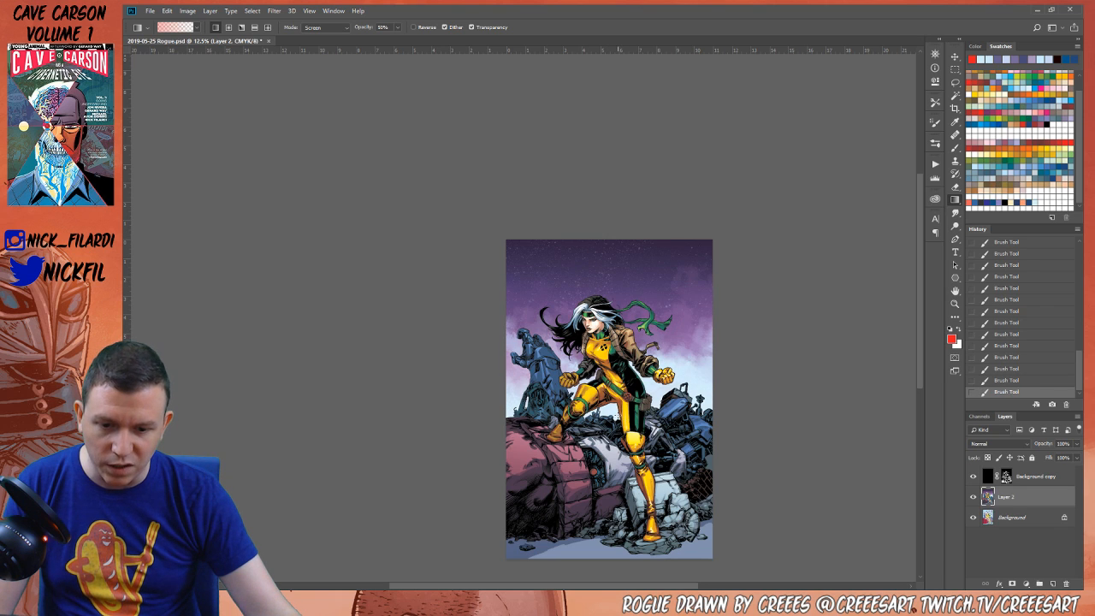
{"action": "left_click_drag", "start_coordinate": [623, 282], "coordinate": [626, 376]}
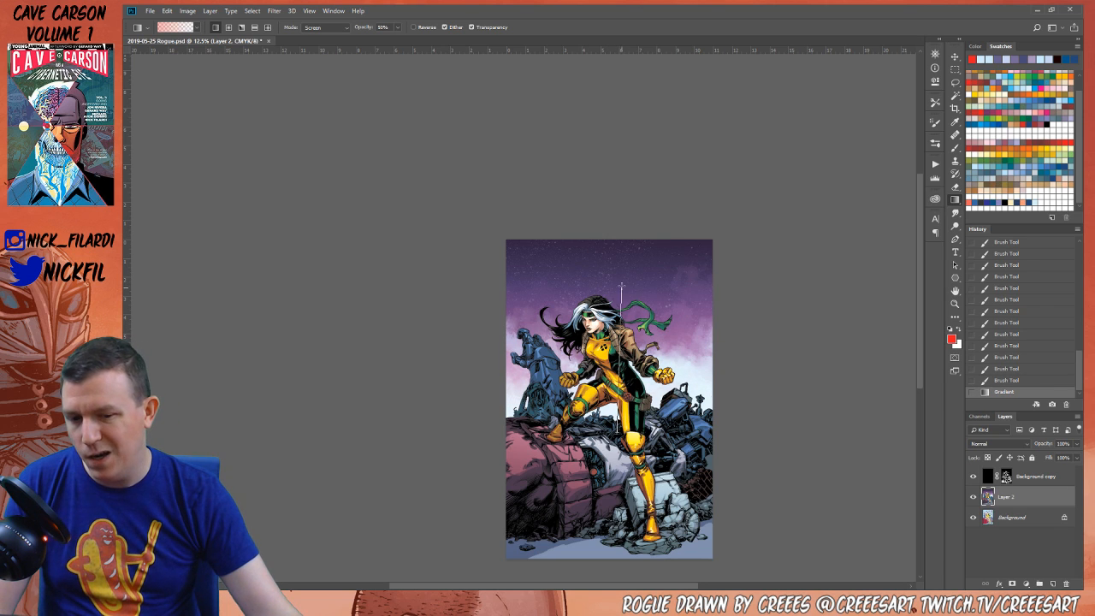
{"action": "left_click", "coordinate": [1024, 371]}
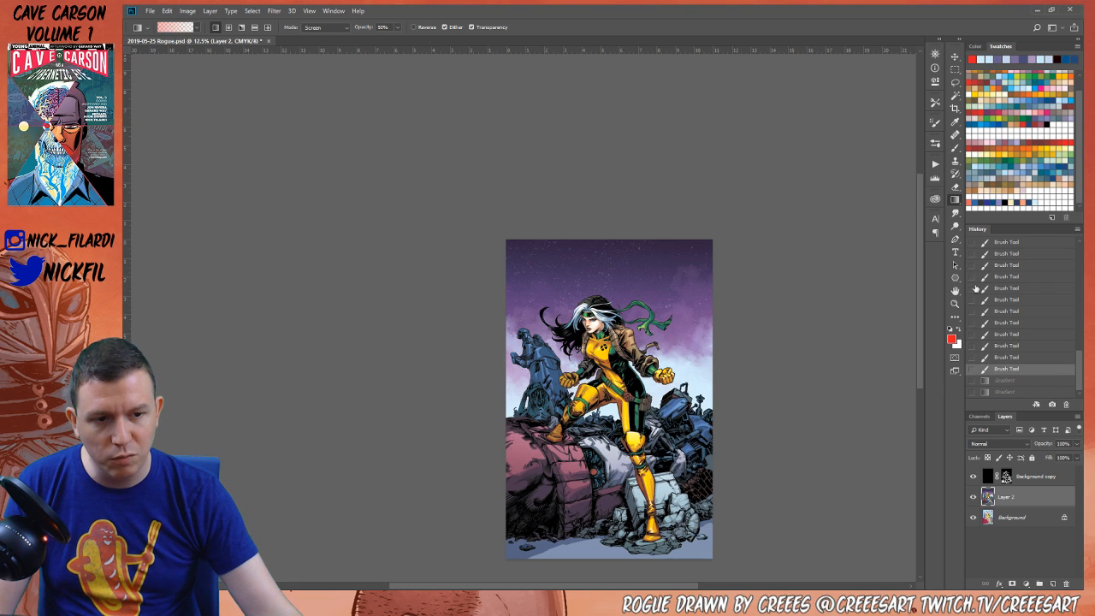
Add a new layer above Layer 2, set its blend mode to Screen, and draw red gradients over the sky
{"action": "left_click", "coordinate": [1053, 583]}
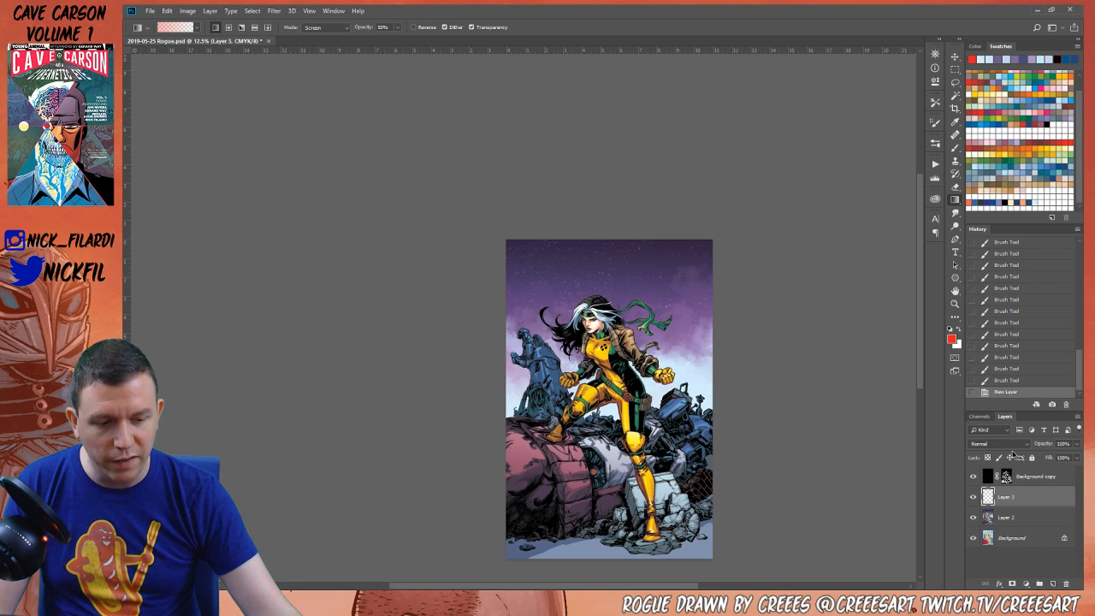
{"action": "left_click", "coordinate": [1009, 444]}
{"action": "left_click", "coordinate": [987, 281]}
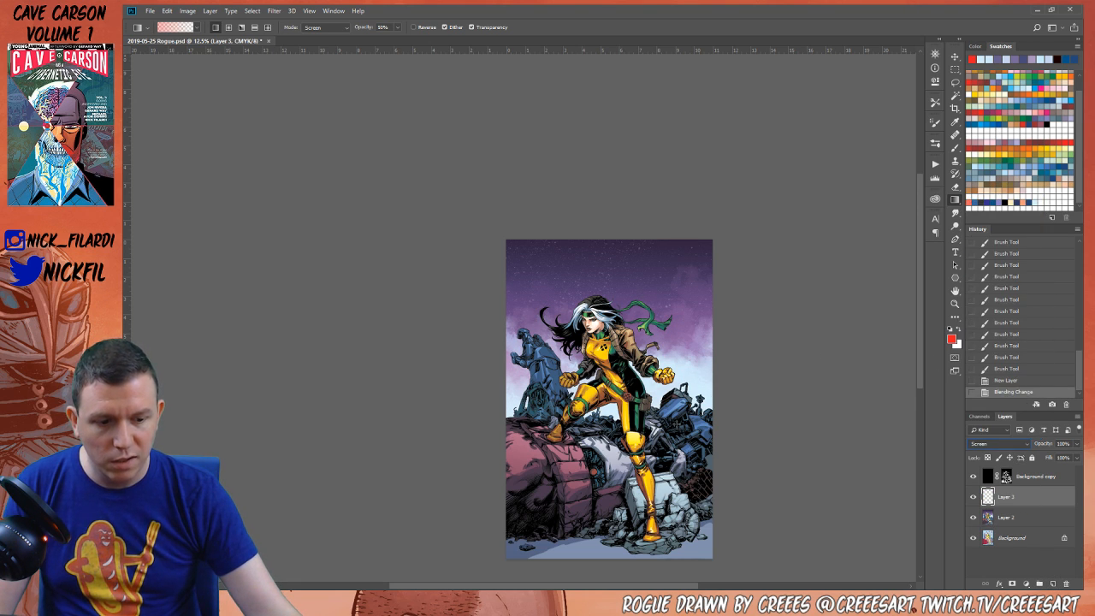
{"action": "left_click_drag", "start_coordinate": [606, 207], "coordinate": [606, 207]}
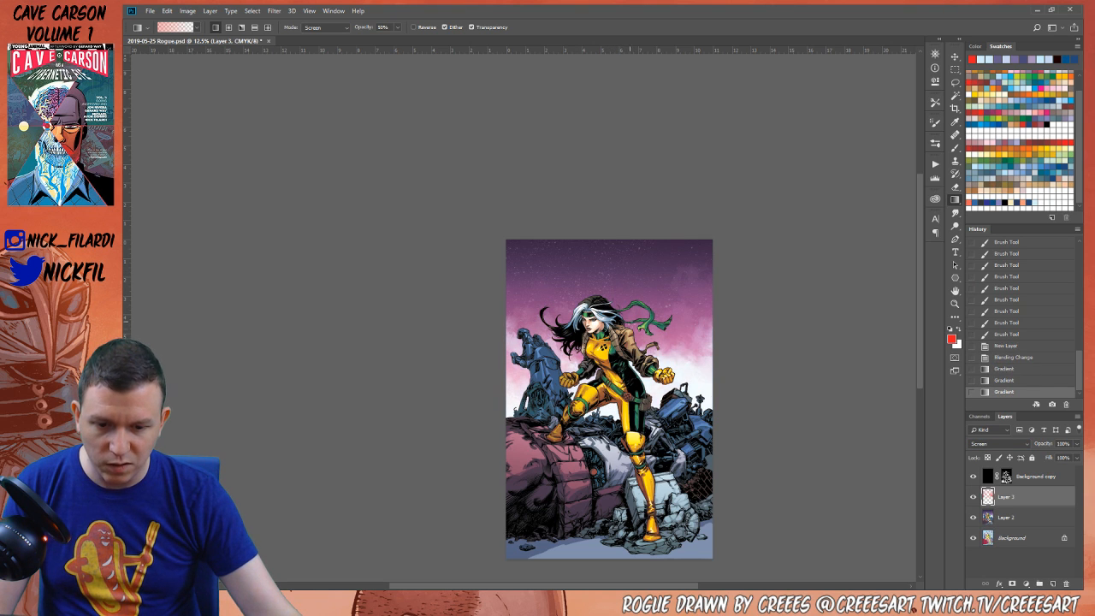
Try shifting the gradient layer's hue to -120 with Hue/Saturation, and cancel the adjustment
{"action": "key", "text": "ctrl+u"}
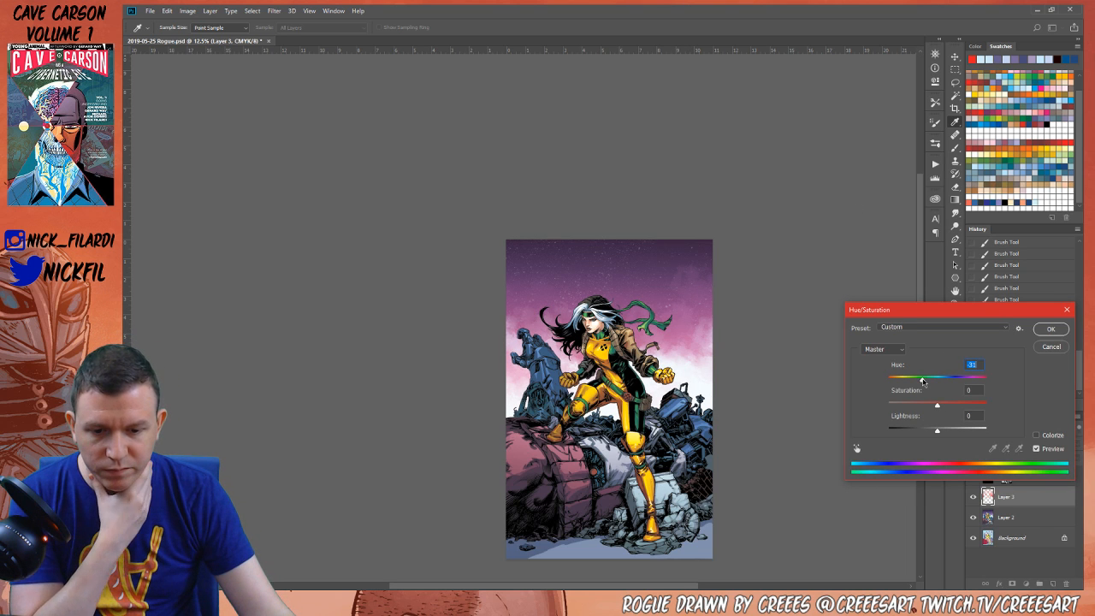
{"action": "left_click_drag", "start_coordinate": [922, 379], "coordinate": [900, 381]}
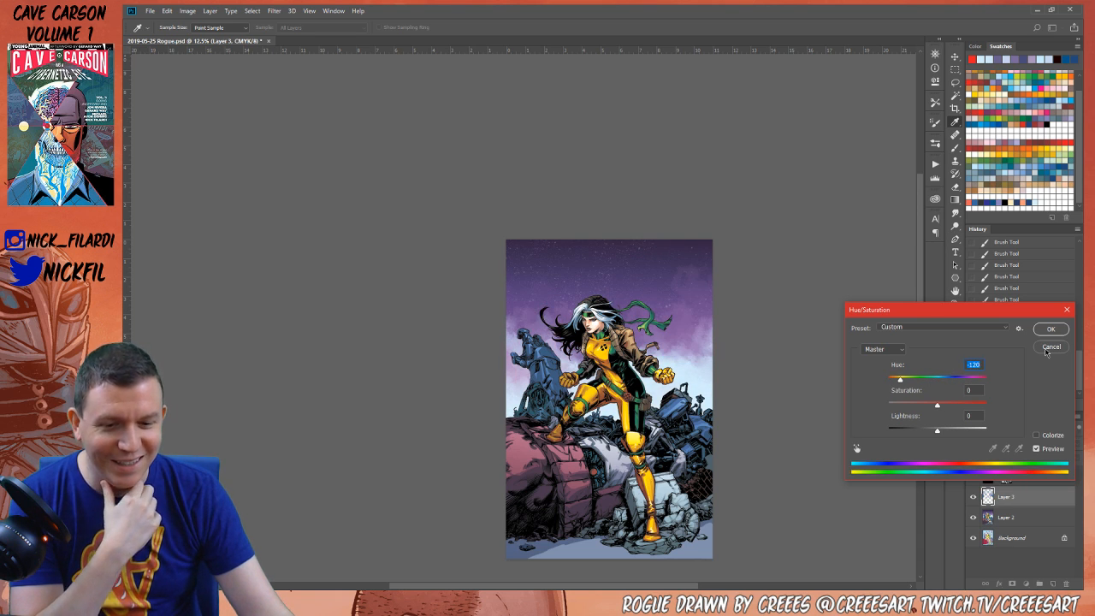
{"action": "left_click", "coordinate": [1050, 347]}
Change the gradient layer's blend mode to Overlay and try another Hue/Saturation hue shift, cancelling it
{"action": "left_click", "coordinate": [994, 444]}
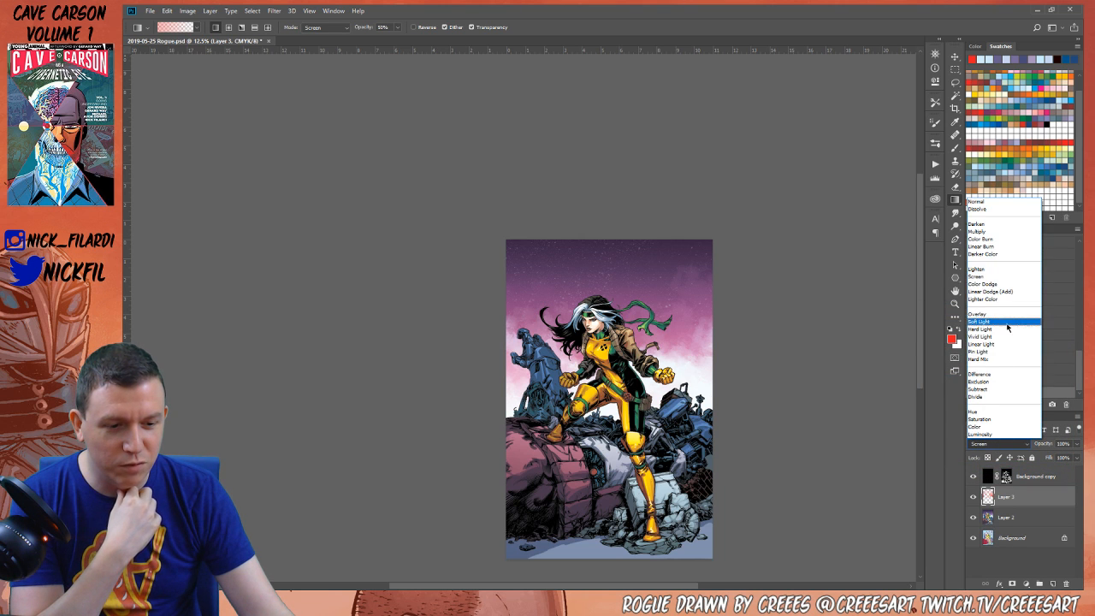
{"action": "left_click", "coordinate": [998, 327]}
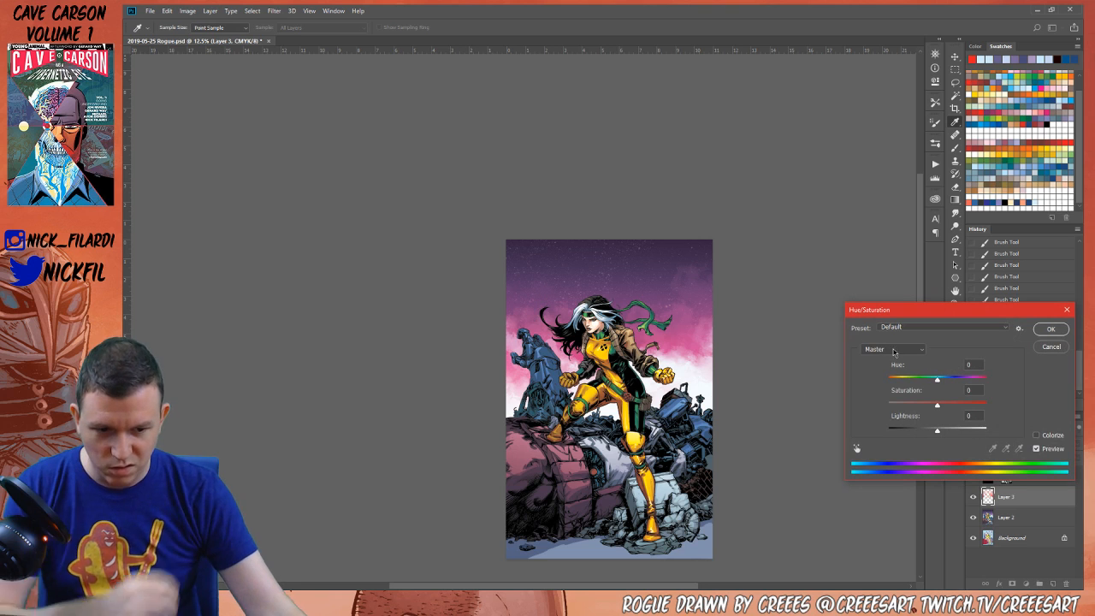
{"action": "left_click_drag", "start_coordinate": [937, 378], "coordinate": [910, 389]}
{"action": "left_click", "coordinate": [1051, 347]}
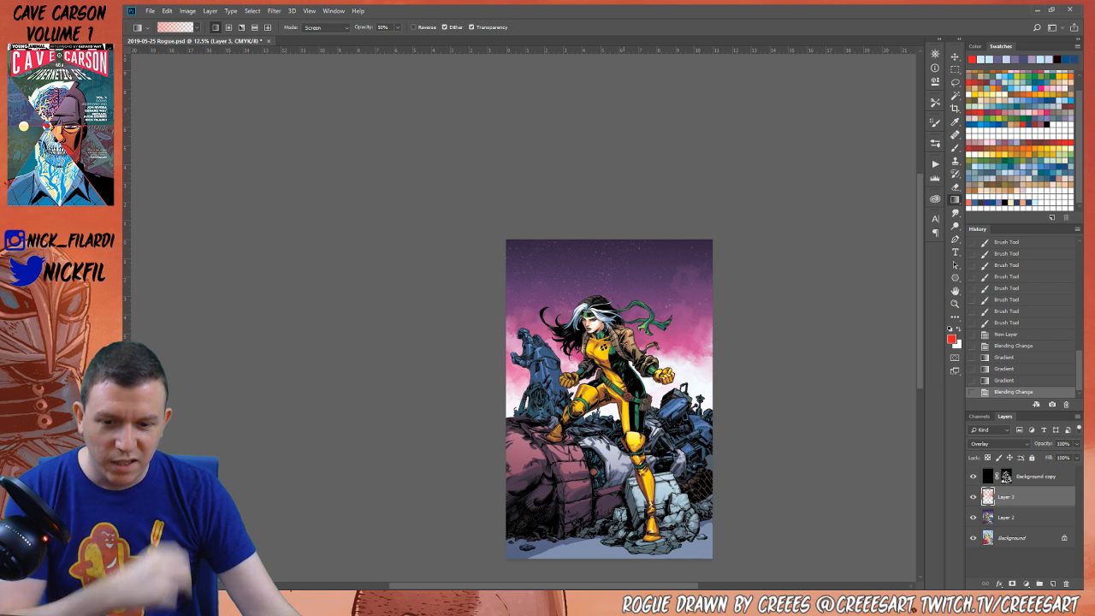
Sample dark purple from the upper sky and paint it across the top of the Overlay layer with an enlarged splatter brush
{"action": "key", "text": "z"}
{"action": "left_click", "coordinate": [621, 333]}
{"action": "left_click_drag", "start_coordinate": [669, 394], "coordinate": [634, 431]}
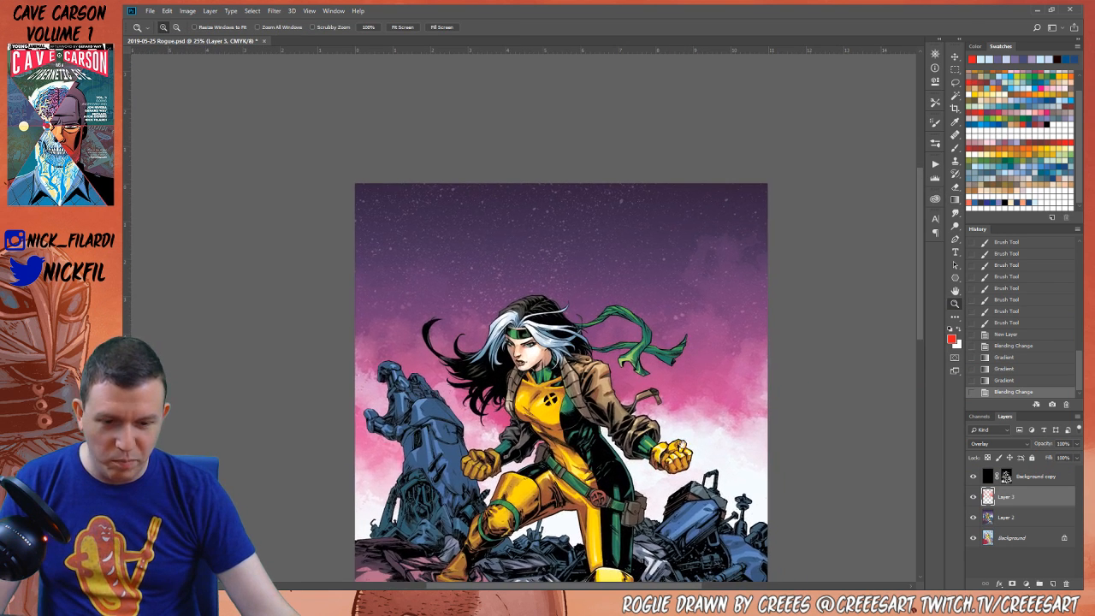
{"action": "key", "text": "b"}
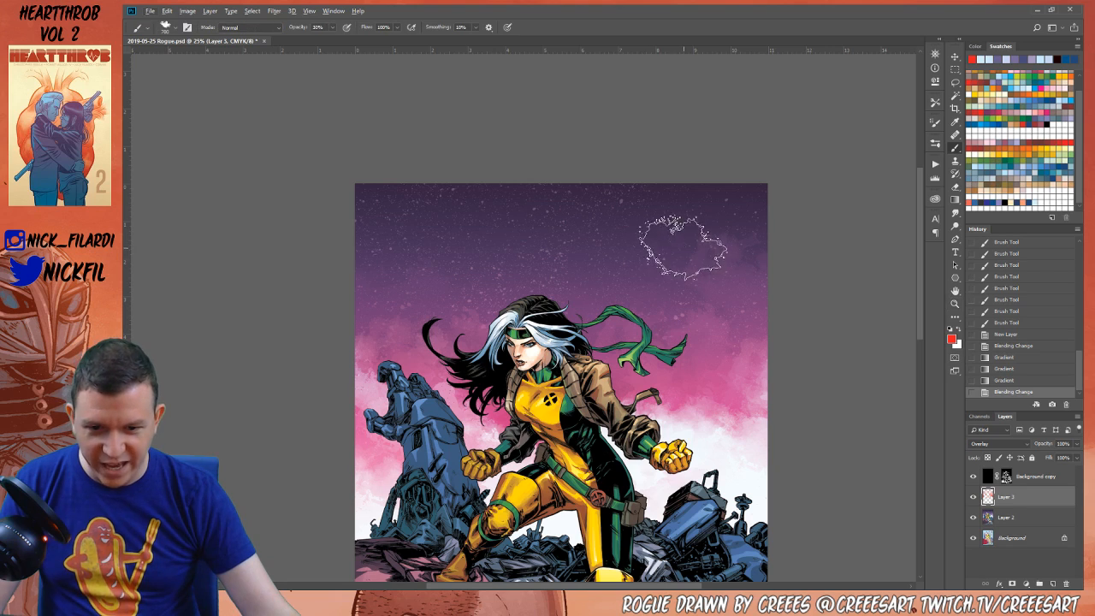
{"action": "left_click", "coordinate": [688, 235], "text": "alt"}
{"action": "mouse_move", "coordinate": [688, 247]}
{"action": "left_mouse_down"}
{"action": "mouse_move", "coordinate": [714, 226]}
{"action": "mouse_move", "coordinate": [709, 245]}
{"action": "mouse_move", "coordinate": [733, 245]}
{"action": "mouse_move", "coordinate": [667, 274]}
{"action": "mouse_move", "coordinate": [573, 248]}
{"action": "left_mouse_up"}
{"action": "left_click_drag", "start_coordinate": [556, 241], "coordinate": [466, 214]}
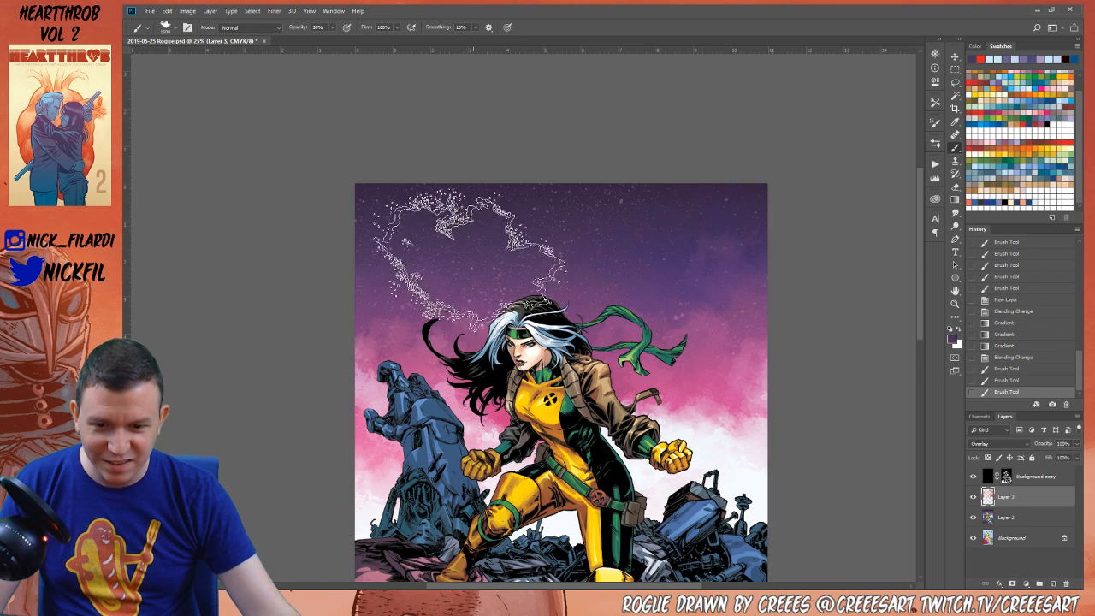
Paint broad dark purple strokes across the upper sky on Layer 2
{"action": "left_click", "coordinate": [1007, 517]}
{"action": "left_click_drag", "start_coordinate": [751, 251], "coordinate": [737, 246]}
{"action": "mouse_move", "coordinate": [547, 222]}
{"action": "left_mouse_down"}
{"action": "mouse_move", "coordinate": [330, 220]}
{"action": "mouse_move", "coordinate": [330, 245]}
{"action": "left_mouse_up"}
{"action": "left_click_drag", "start_coordinate": [770, 214], "coordinate": [880, 232]}
Merge the Overlay gradient layer with Layer 2
{"action": "key", "text": "z"}
{"action": "left_click", "coordinate": [660, 262], "text": "alt"}
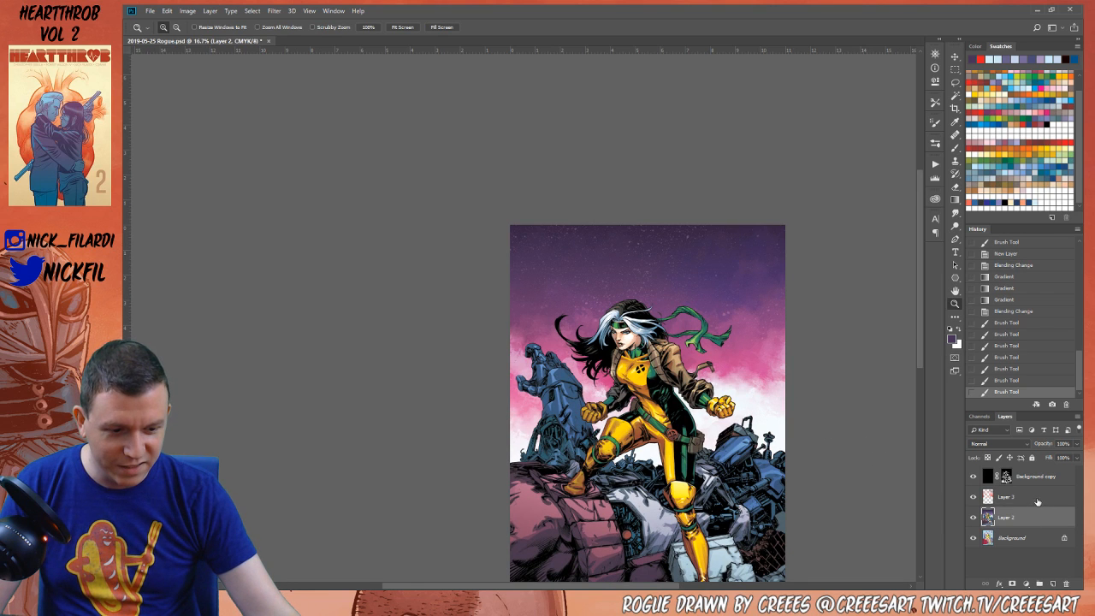
{"action": "left_click", "coordinate": [1007, 501]}
{"action": "left_click", "coordinate": [1016, 516], "text": "shift"}
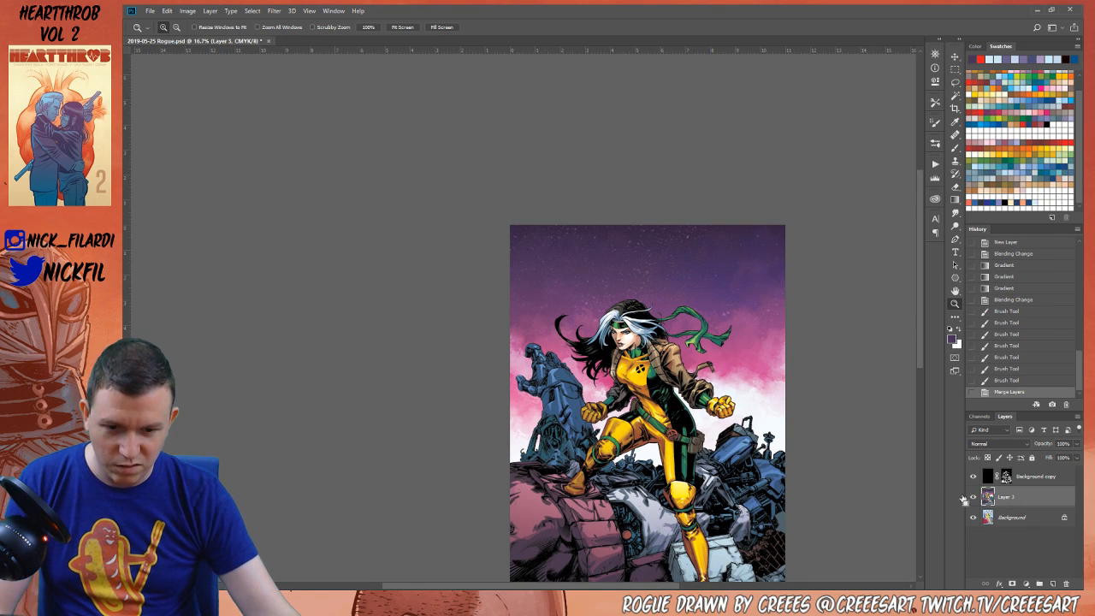
{"action": "key", "text": "ctrl+e"}
Sample pale pink from the sky beside the wrecked robot and paint soft cloud strokes across the lower sky
{"action": "key", "text": "b"}
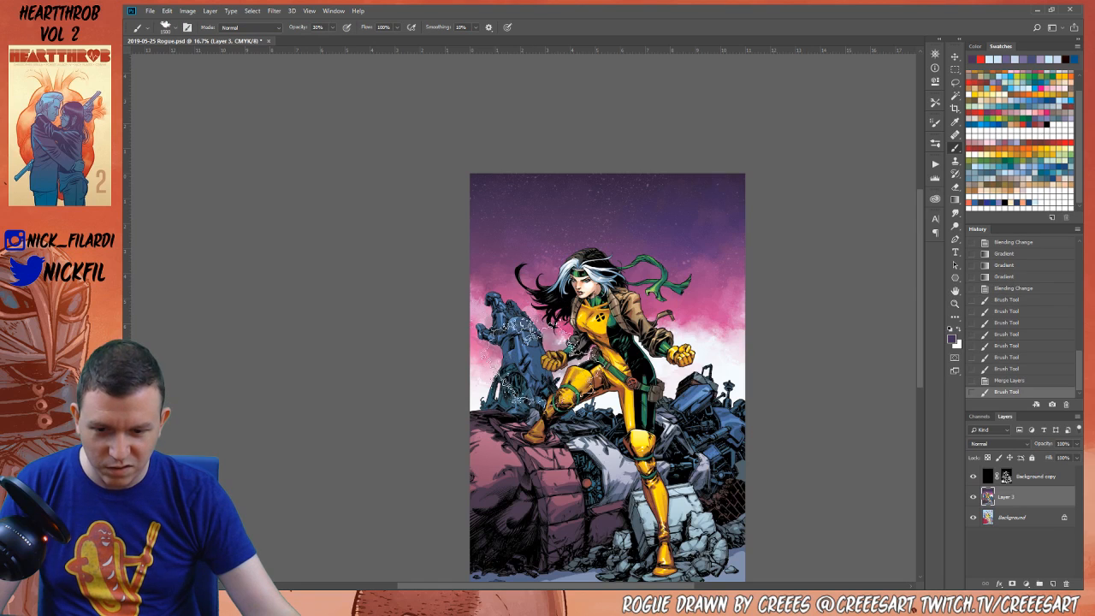
{"action": "left_click", "coordinate": [488, 369], "text": "alt"}
{"action": "mouse_move", "coordinate": [547, 329]}
{"action": "left_mouse_down"}
{"action": "mouse_move", "coordinate": [570, 342]}
{"action": "mouse_move", "coordinate": [564, 376]}
{"action": "mouse_move", "coordinate": [590, 402]}
{"action": "mouse_move", "coordinate": [615, 367]}
{"action": "left_mouse_up"}
{"action": "left_click_drag", "start_coordinate": [590, 393], "coordinate": [641, 411]}
{"action": "key", "text": "z"}
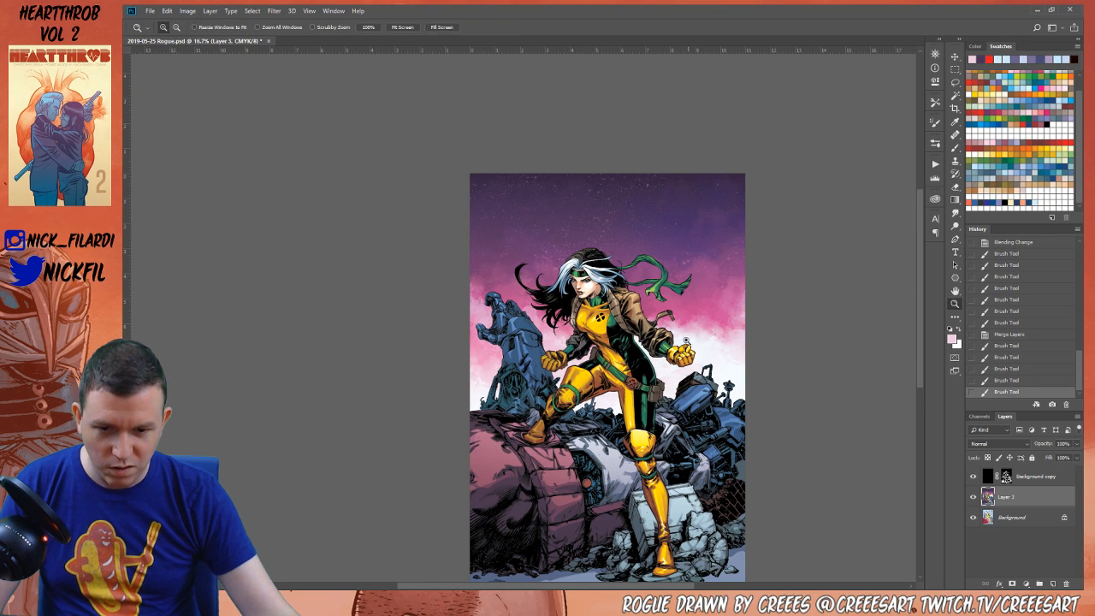
{"action": "left_click", "coordinate": [742, 439], "text": "alt"}
{"action": "left_click", "coordinate": [742, 439]}
{"action": "left_click", "coordinate": [625, 374]}
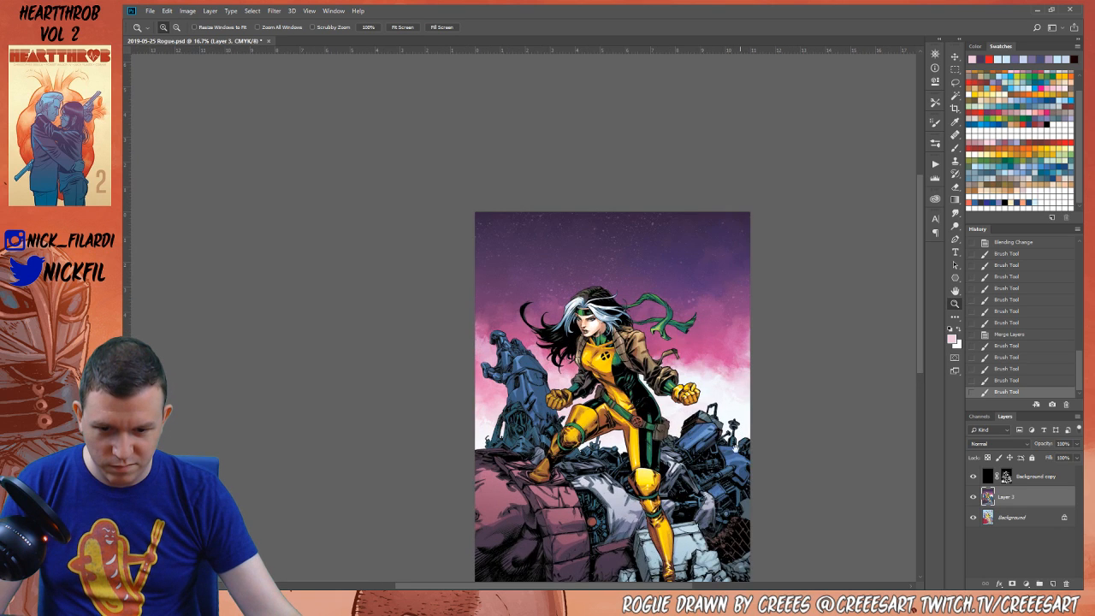
Sample a stronger pink from the sky and choose a speckled texture brush from the brush presets
{"action": "key", "text": "b"}
{"action": "right_click", "coordinate": [718, 380]}
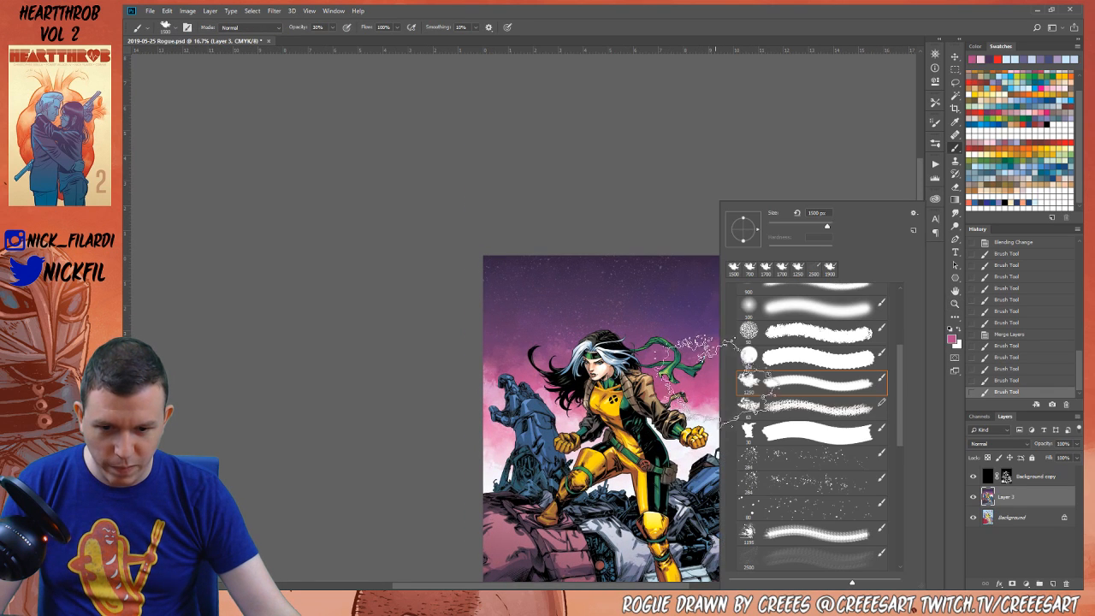
{"action": "left_click", "coordinate": [813, 460]}
{"action": "scroll", "coordinate": [791, 504], "scroll_direction": "down", "scroll_amount": 3}
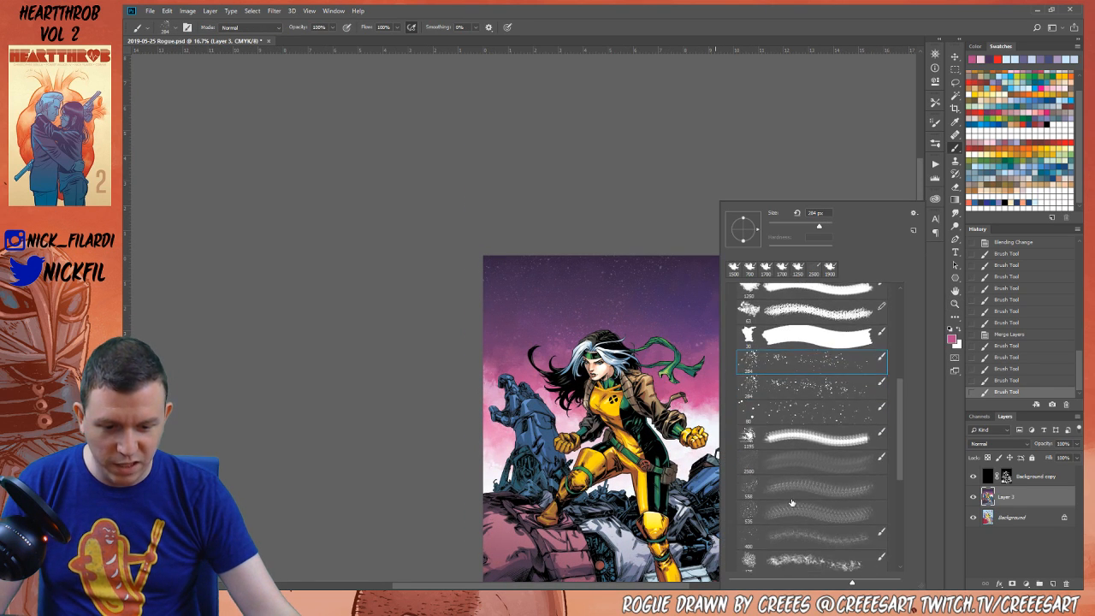
{"action": "left_click", "coordinate": [791, 468]}
{"action": "left_click", "coordinate": [755, 503]}
{"action": "key", "text": "Return"}
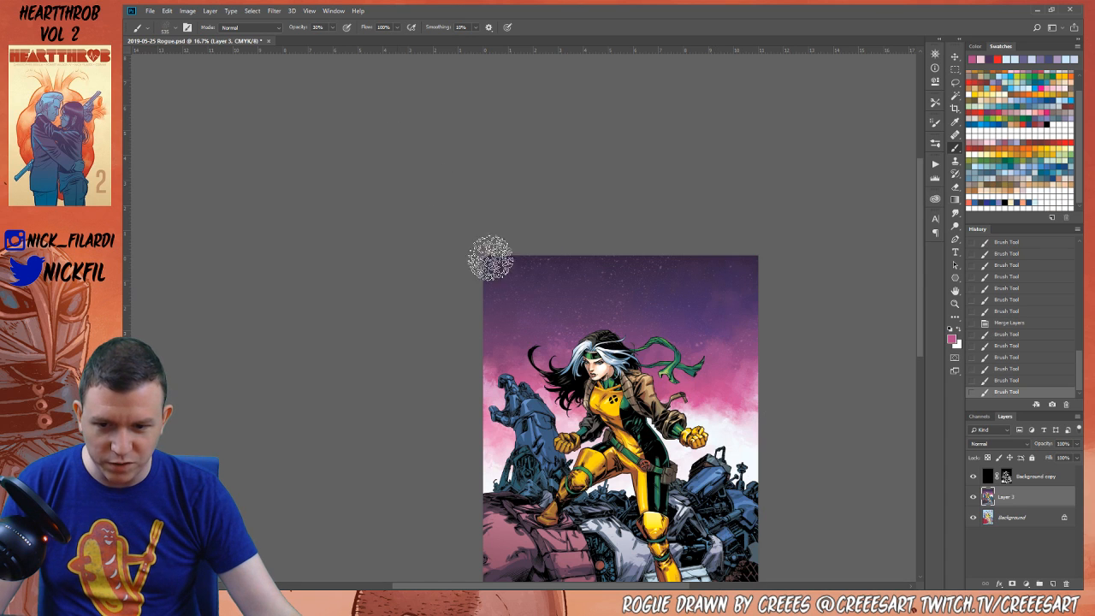
Try speckling the upper sky with pink using the enlarged texture brush at 100% opacity, and revert the strokes
{"action": "mouse_move", "coordinate": [491, 258]}
{"action": "left_mouse_down"}
{"action": "mouse_move", "coordinate": [612, 328]}
{"action": "mouse_move", "coordinate": [628, 352]}
{"action": "left_mouse_up"}
{"action": "key", "text": "bracketright"}
{"action": "key", "text": "bracketright"}
{"action": "key", "text": "bracketright"}
{"action": "key", "text": "bracketright"}
{"action": "key", "text": "bracketright"}
{"action": "key", "text": "bracketright"}
{"action": "key", "text": "bracketright"}
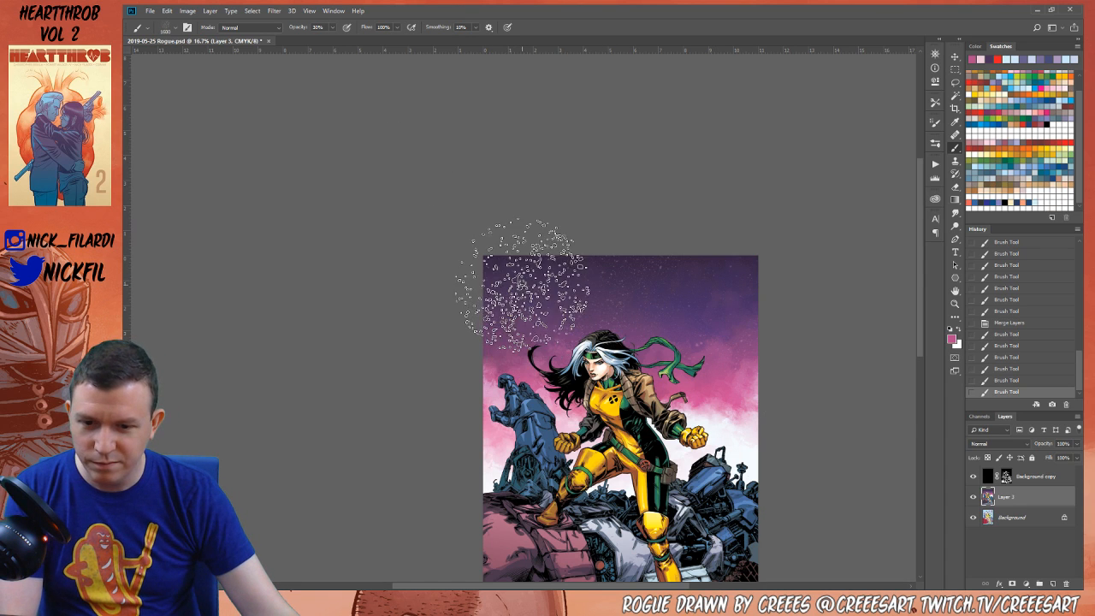
{"action": "key", "text": "bracketright"}
{"action": "key", "text": "bracketright"}
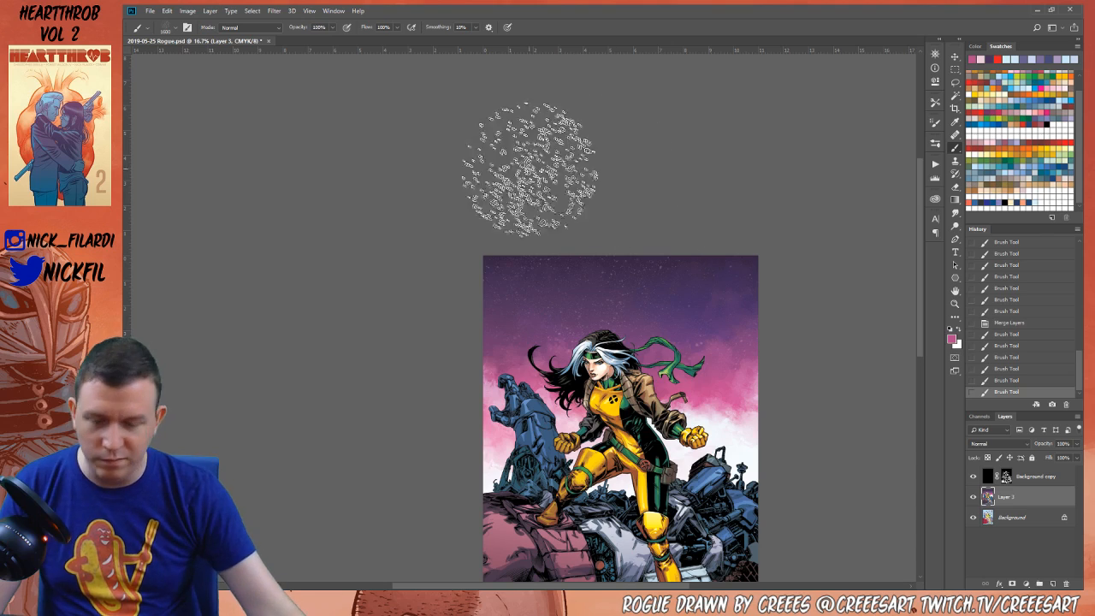
{"action": "key", "text": "0"}
{"action": "left_click", "coordinate": [622, 268]}
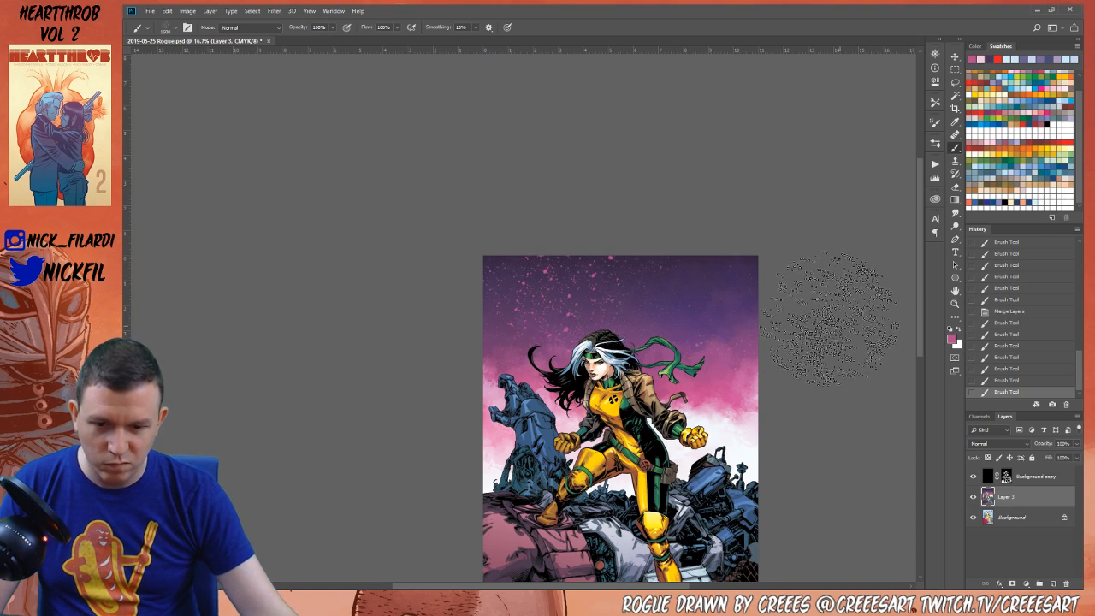
{"action": "left_click", "coordinate": [1024, 367]}
Try cyan Screen-mode gradients over the upper sky, and revert to the last brush stroke
{"action": "key", "text": "z"}
{"action": "left_click", "coordinate": [781, 411], "text": "alt"}
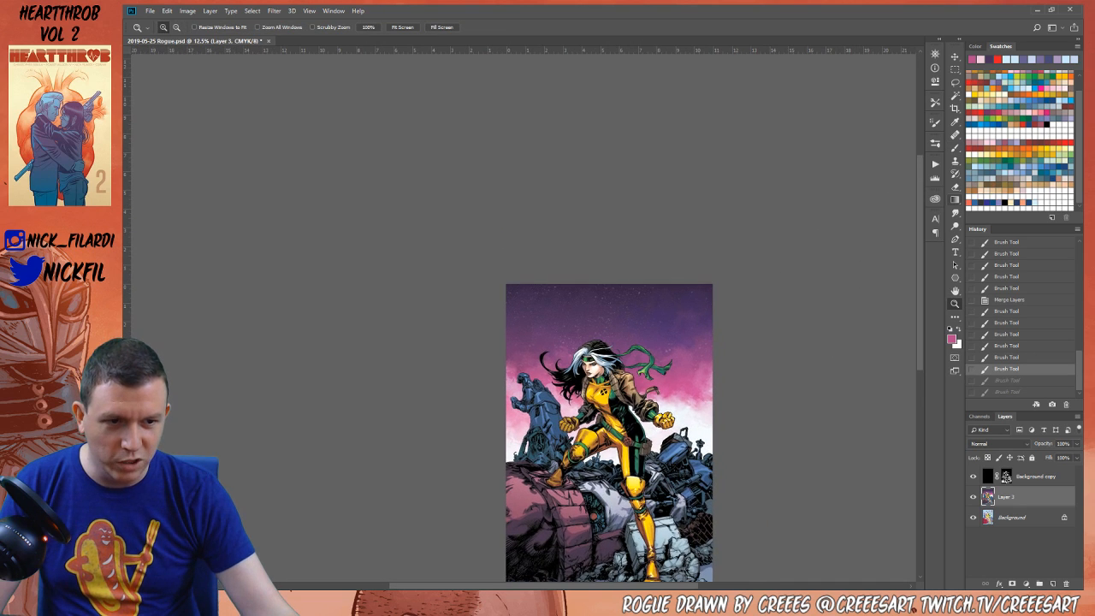
{"action": "left_click", "coordinate": [1015, 73]}
{"action": "key", "text": "g"}
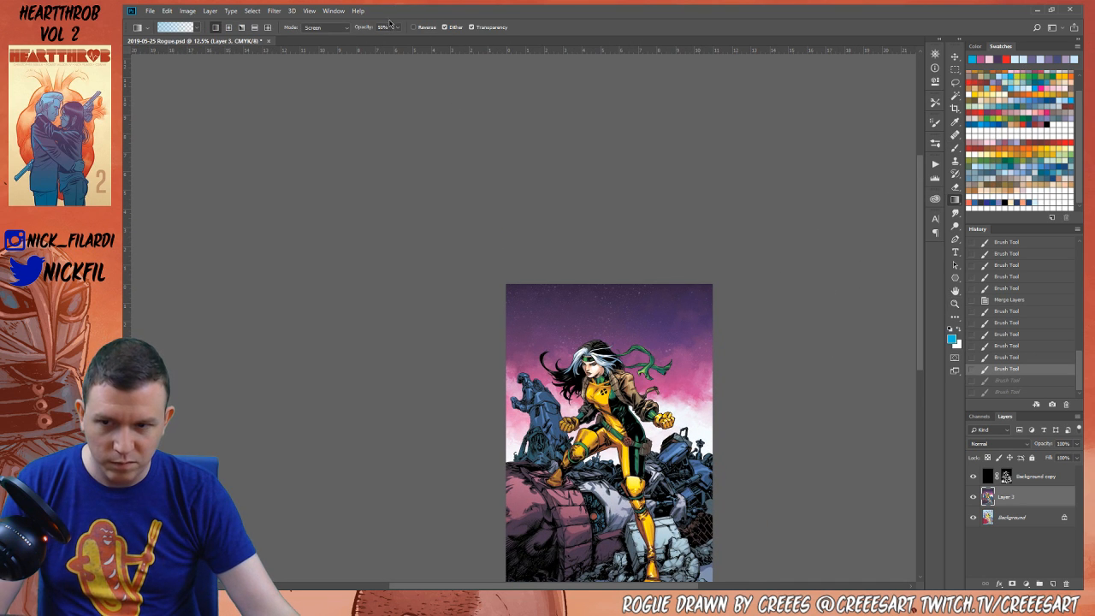
{"action": "left_click", "coordinate": [325, 27]}
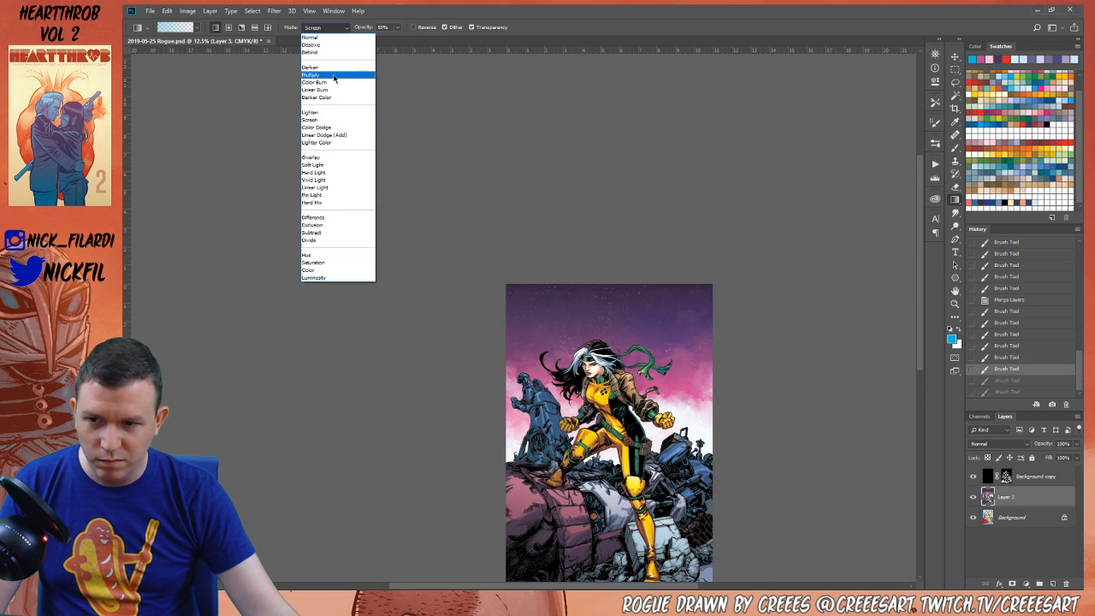
{"action": "left_click", "coordinate": [318, 120]}
{"action": "left_click_drag", "start_coordinate": [601, 250], "coordinate": [601, 376]}
{"action": "left_click_drag", "start_coordinate": [613, 273], "coordinate": [612, 346]}
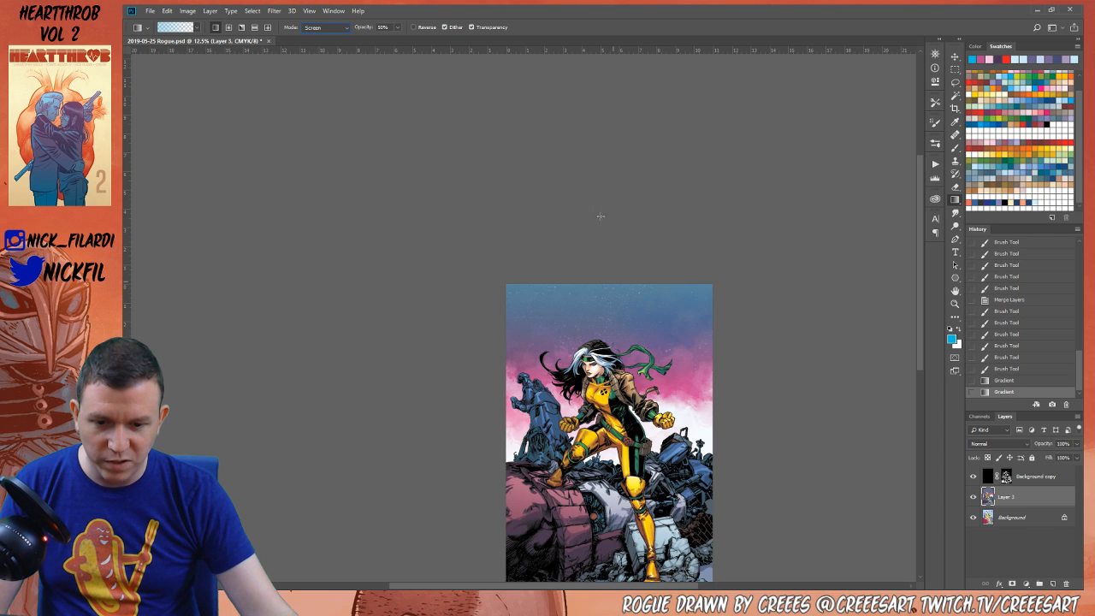
{"action": "mouse_move", "coordinate": [599, 215]}
{"action": "left_mouse_down"}
{"action": "mouse_move", "coordinate": [601, 354]}
{"action": "mouse_move", "coordinate": [617, 209]}
{"action": "left_mouse_up"}
{"action": "key", "text": "z"}
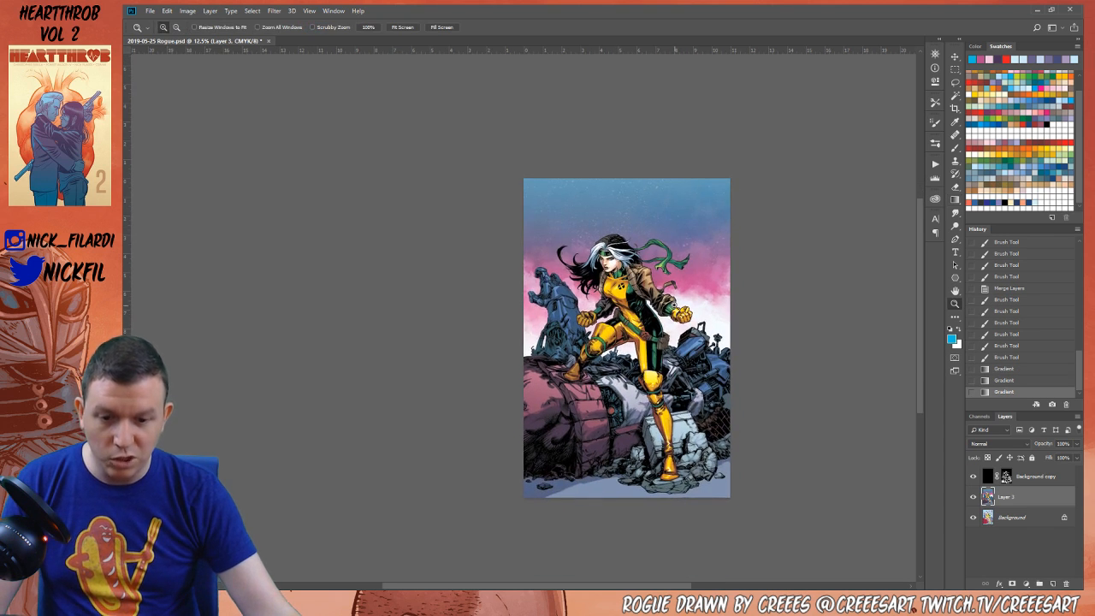
{"action": "left_click", "coordinate": [663, 513], "text": "alt"}
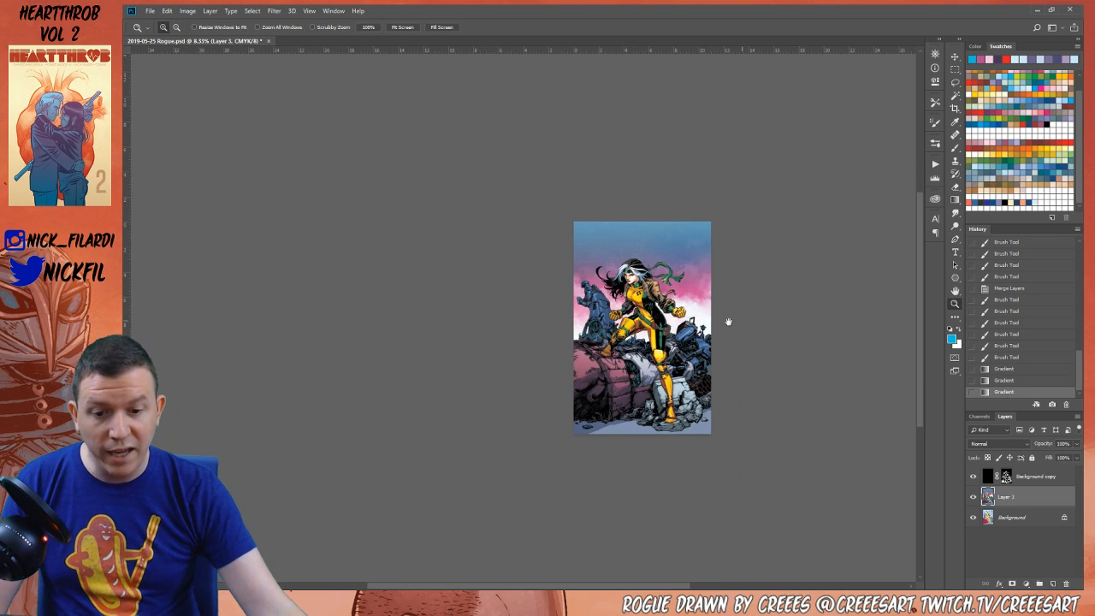
{"action": "left_click", "coordinate": [1018, 357]}
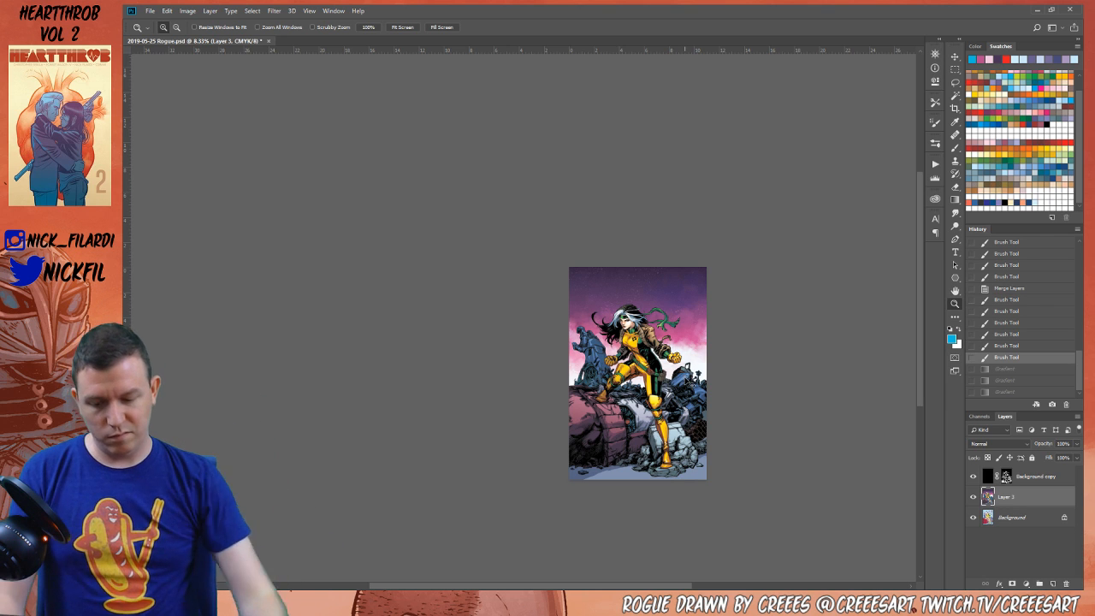
Try shifting the sky's hue through orange, red, violet and teal with Hue/Saturation, and apply it with Hue at 0
{"action": "key", "text": "ctrl+u"}
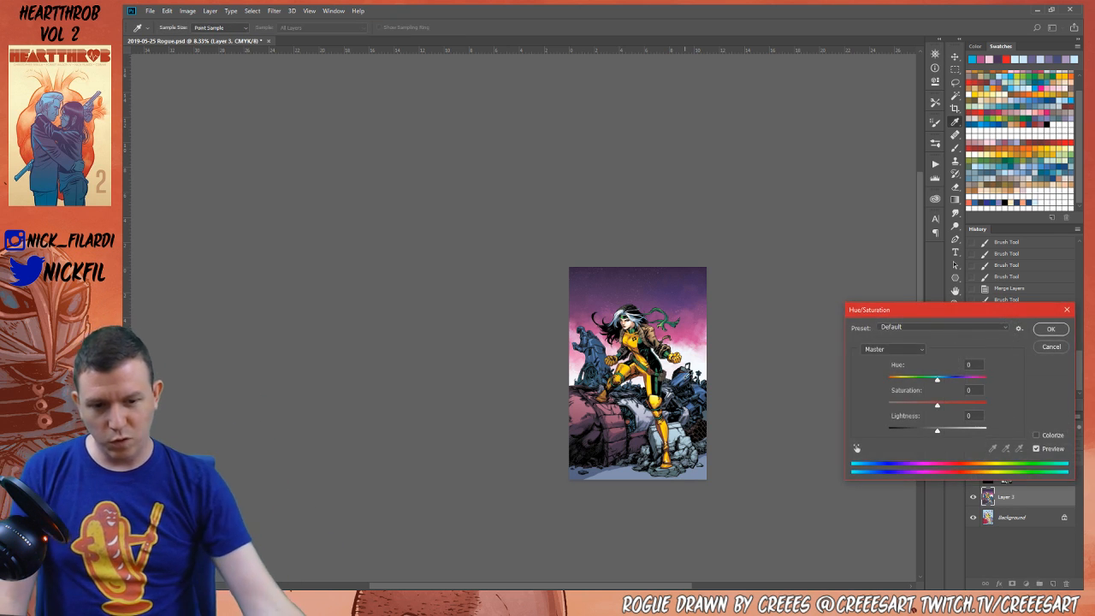
{"action": "left_click_drag", "start_coordinate": [933, 381], "coordinate": [972, 385]}
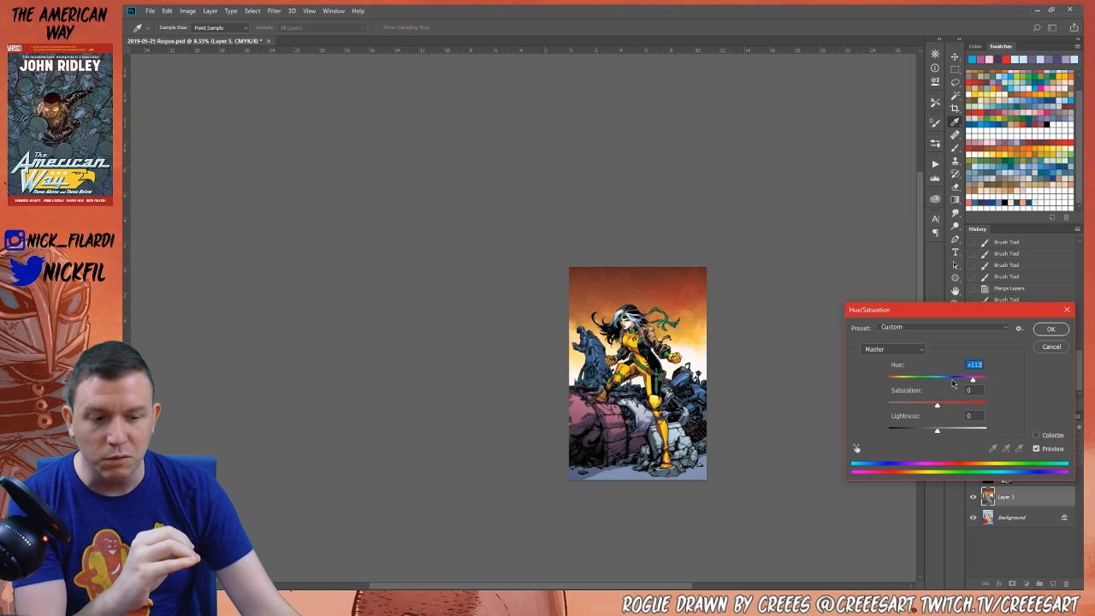
{"action": "mouse_move", "coordinate": [973, 381]}
{"action": "left_mouse_down"}
{"action": "mouse_move", "coordinate": [986, 382]}
{"action": "mouse_move", "coordinate": [964, 383]}
{"action": "left_mouse_up"}
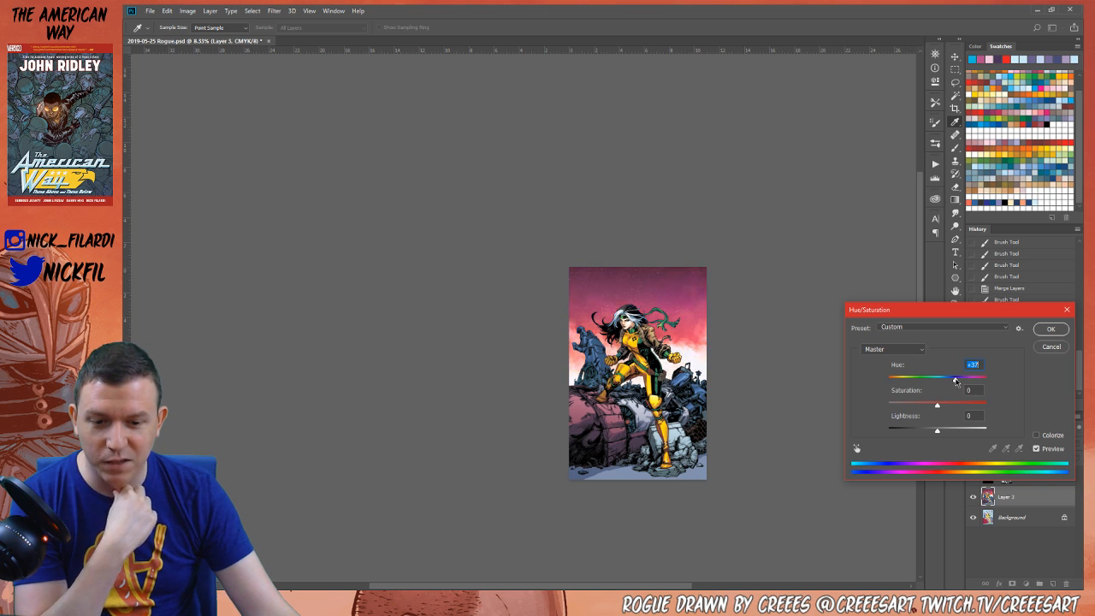
{"action": "left_click_drag", "start_coordinate": [952, 381], "coordinate": [930, 380]}
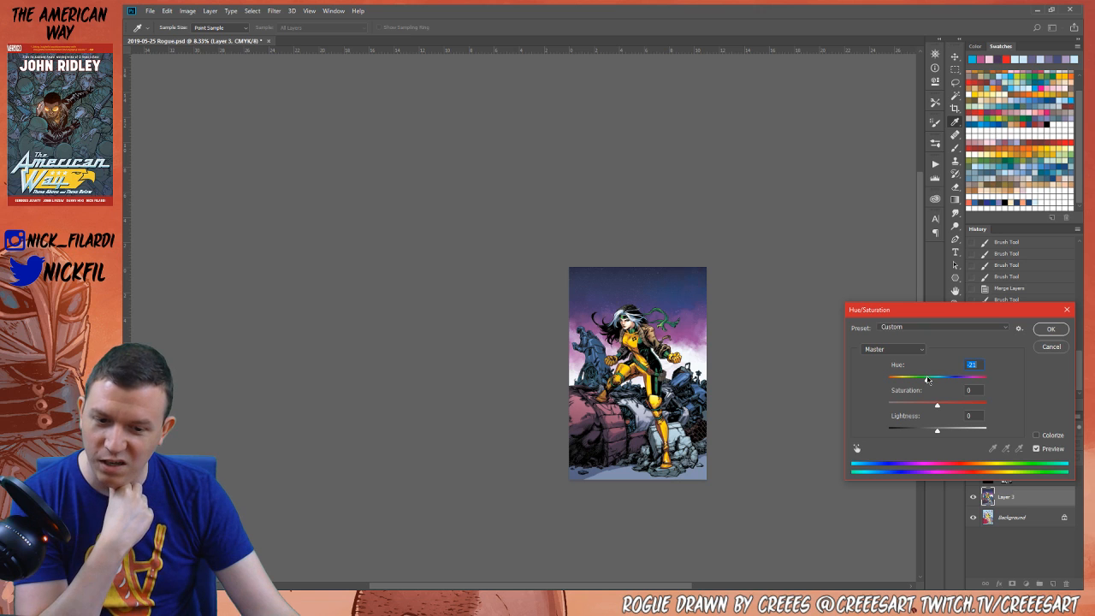
{"action": "left_click_drag", "start_coordinate": [930, 380], "coordinate": [903, 382]}
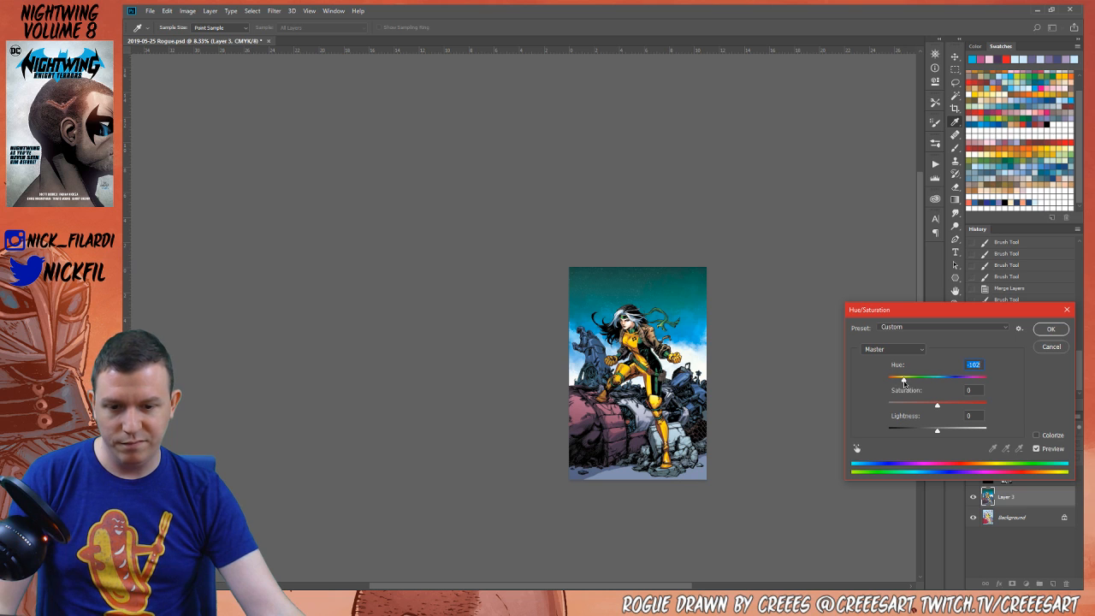
{"action": "left_click_drag", "start_coordinate": [904, 382], "coordinate": [920, 384]}
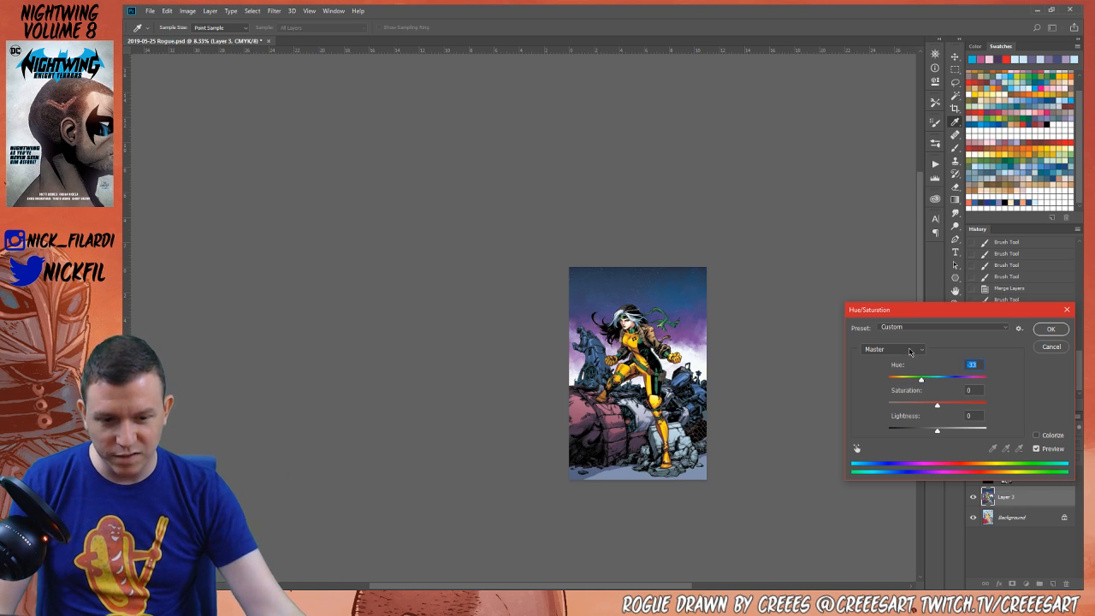
{"action": "left_click_drag", "start_coordinate": [922, 381], "coordinate": [930, 383]}
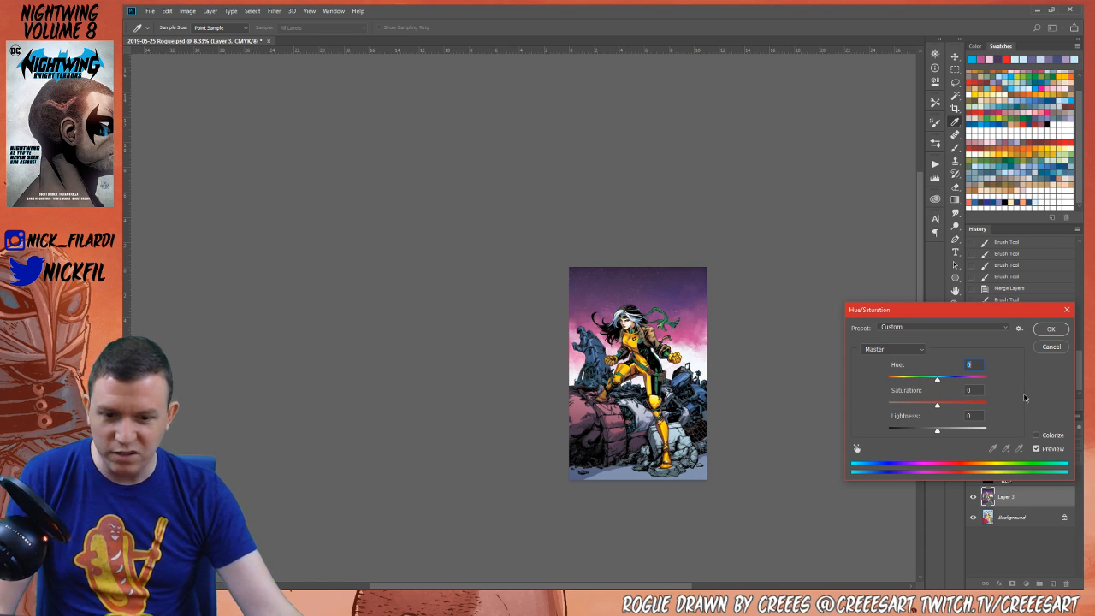
{"action": "left_click", "coordinate": [1051, 331]}
Examine the overall illustration and how the purple-to-pink sky sits behind the figure
{"action": "key", "text": "z"}
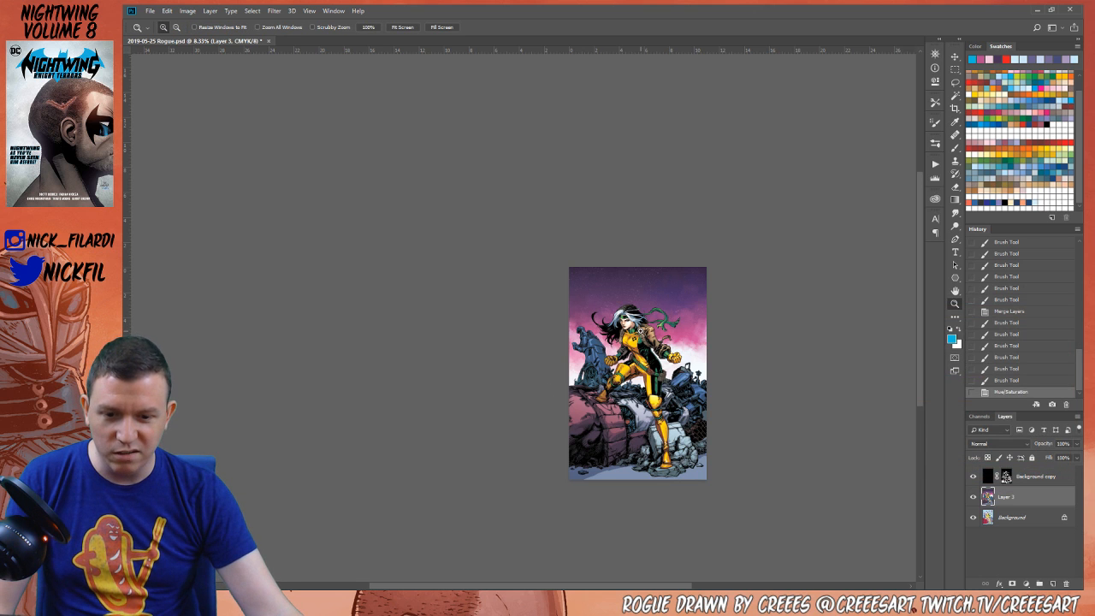
{"action": "left_click", "coordinate": [552, 374]}
{"action": "left_click", "coordinate": [552, 374]}
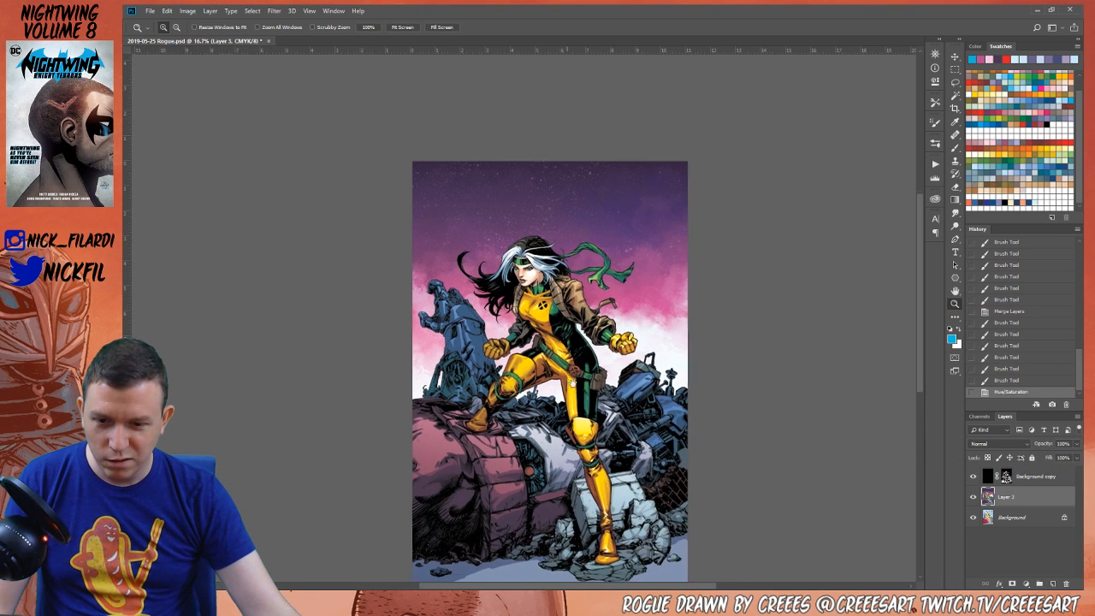
{"action": "left_click_drag", "start_coordinate": [605, 394], "coordinate": [618, 407]}
{"action": "left_click_drag", "start_coordinate": [697, 410], "coordinate": [755, 374]}
{"action": "left_click_drag", "start_coordinate": [732, 281], "coordinate": [717, 260]}
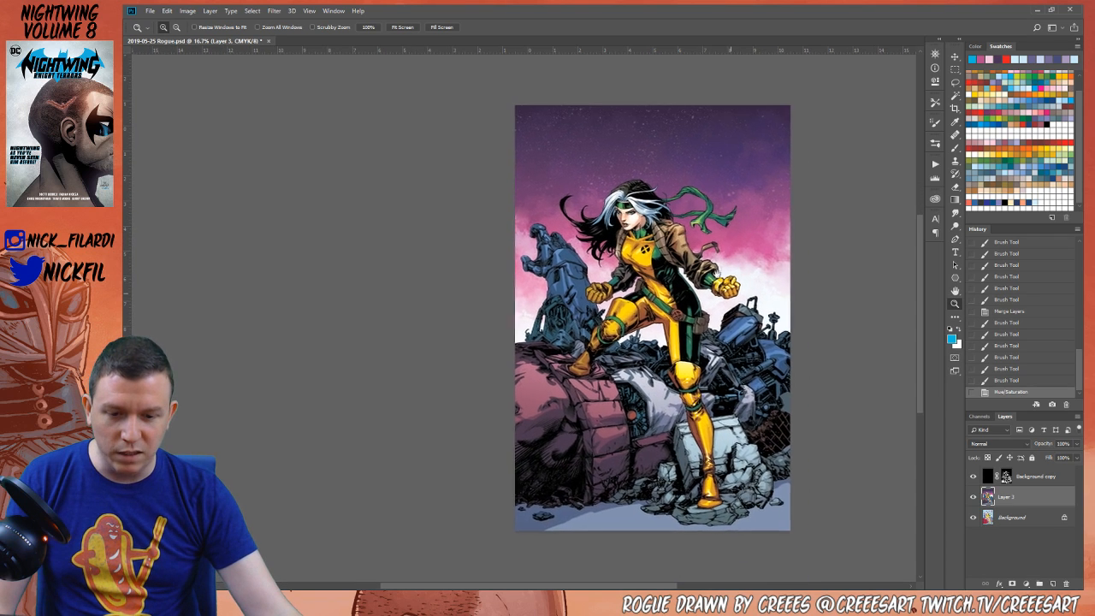
{"action": "left_click", "coordinate": [652, 265], "text": "alt"}
{"action": "left_click_drag", "start_coordinate": [652, 265], "coordinate": [655, 342]}
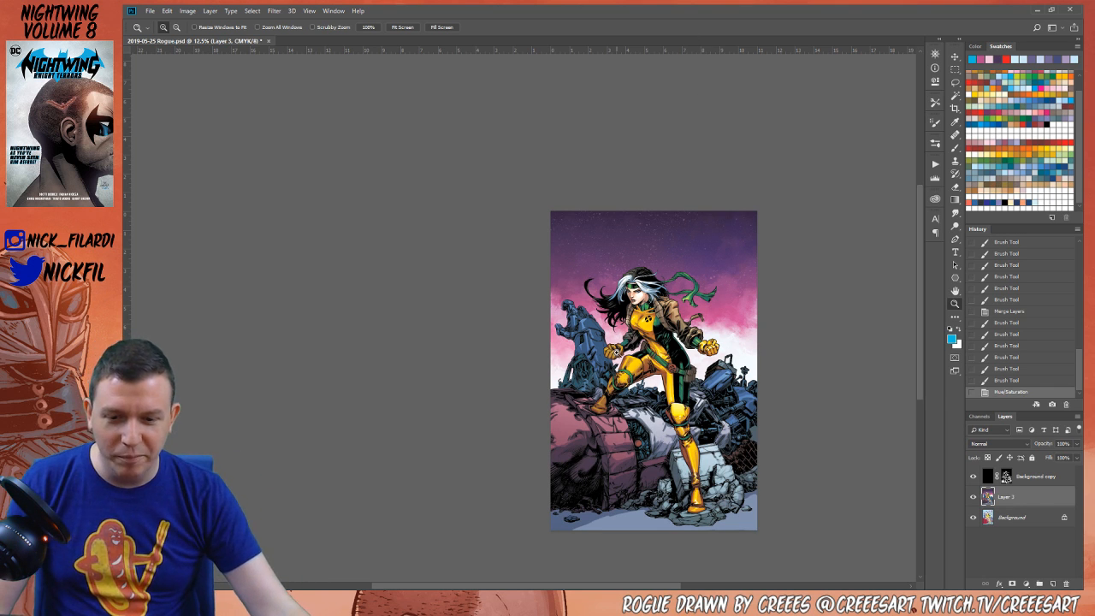
Set near-white as the paint colour for the speckled texture brush
{"action": "key", "text": "ctrl+plus"}
{"action": "key", "text": "ctrl+plus"}
{"action": "key", "text": "b"}
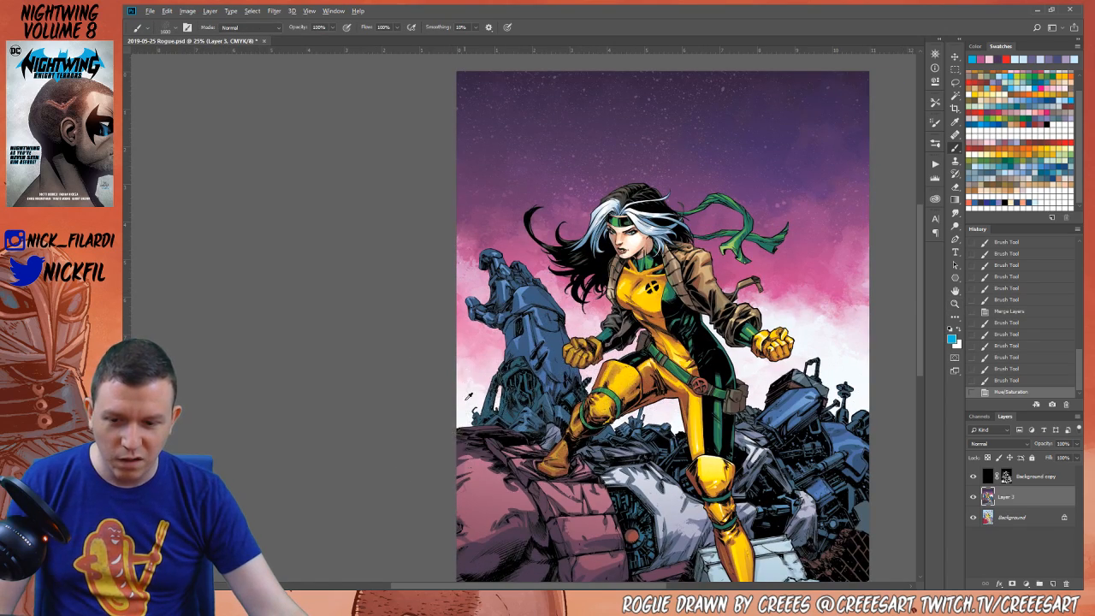
{"action": "key", "text": "x"}
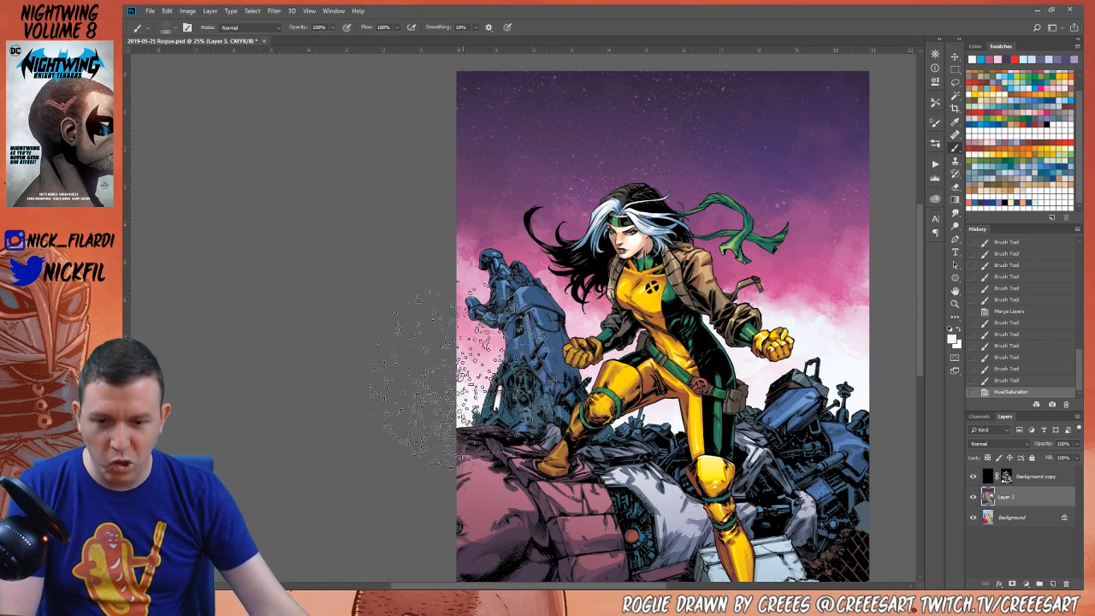
Try speckling near-white over the sky beside the wrecked robot at 100% brush opacity, and undo the stroke
{"action": "mouse_move", "coordinate": [445, 359]}
{"action": "left_mouse_down"}
{"action": "mouse_move", "coordinate": [459, 308]}
{"action": "mouse_move", "coordinate": [442, 325]}
{"action": "mouse_move", "coordinate": [475, 350]}
{"action": "left_mouse_up"}
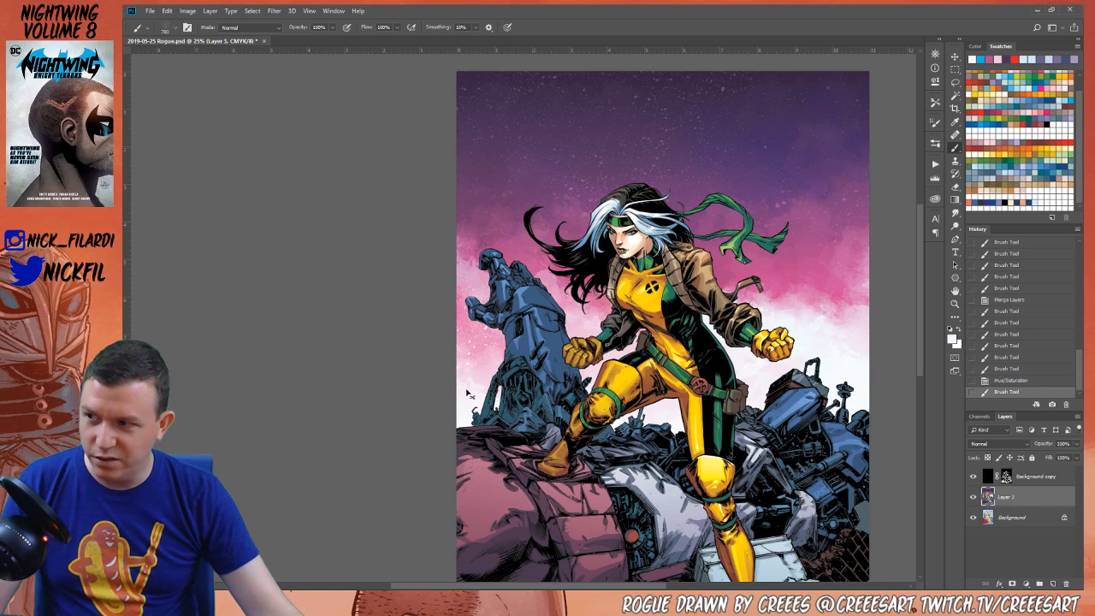
{"action": "scroll", "coordinate": [535, 393], "scroll_direction": "up", "scroll_amount": 1}
{"action": "key", "text": "ctrl+z"}
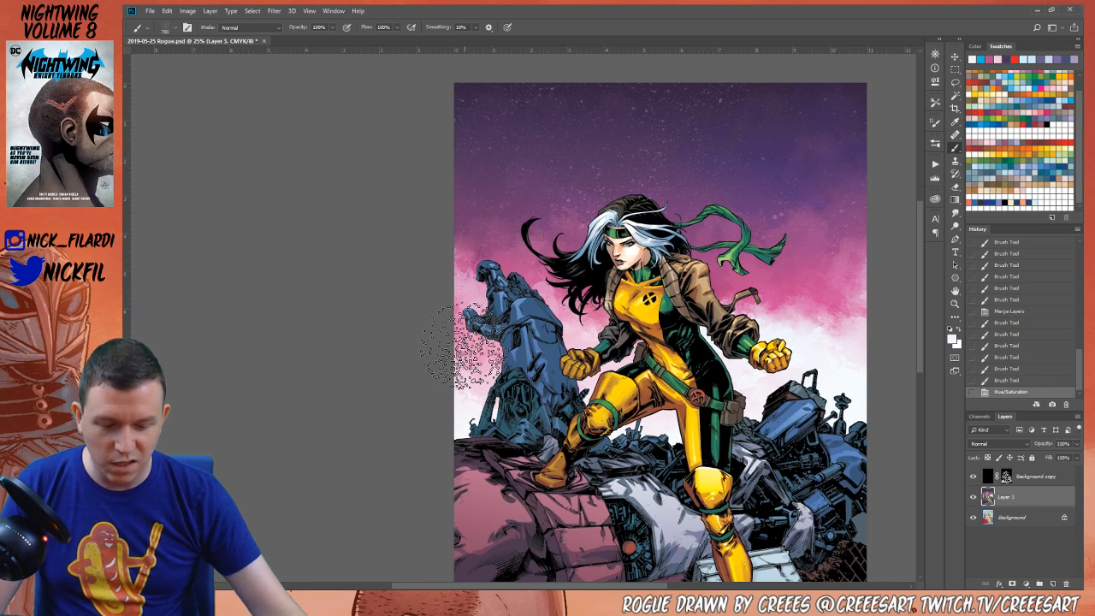
Speckle near-white texture over the lower sky on both sides of the figure at reduced opacity with an enlarged brush, and deselect
{"action": "left_click_drag", "start_coordinate": [452, 294], "coordinate": [469, 312]}
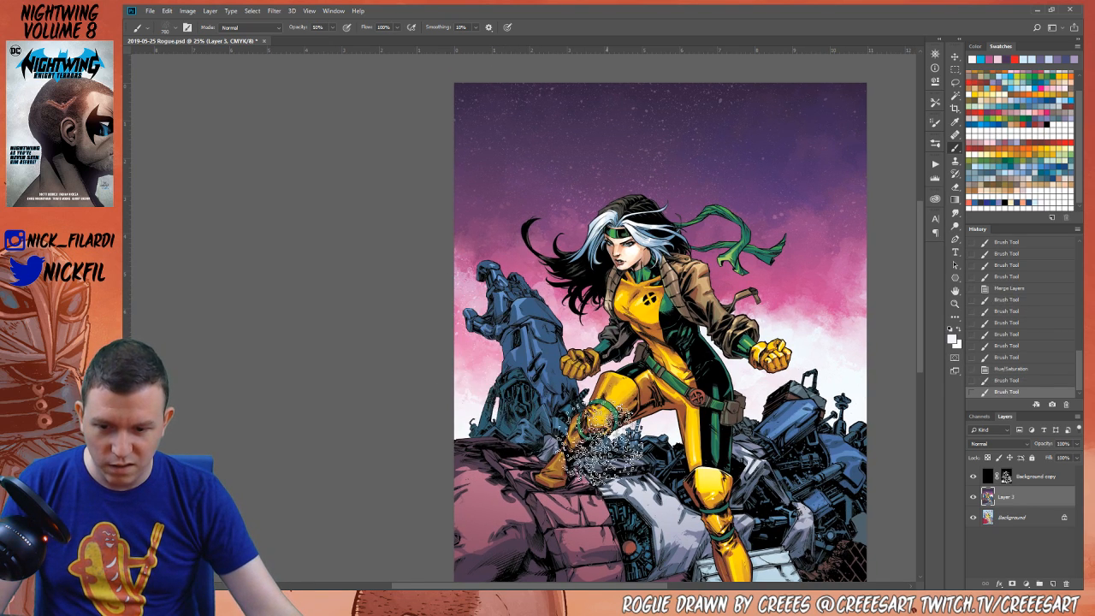
{"action": "left_click_drag", "start_coordinate": [550, 452], "coordinate": [548, 475]}
{"action": "key", "text": "bracketright"}
{"action": "key", "text": "bracketright"}
{"action": "key", "text": "bracketright"}
{"action": "key", "text": "bracketright"}
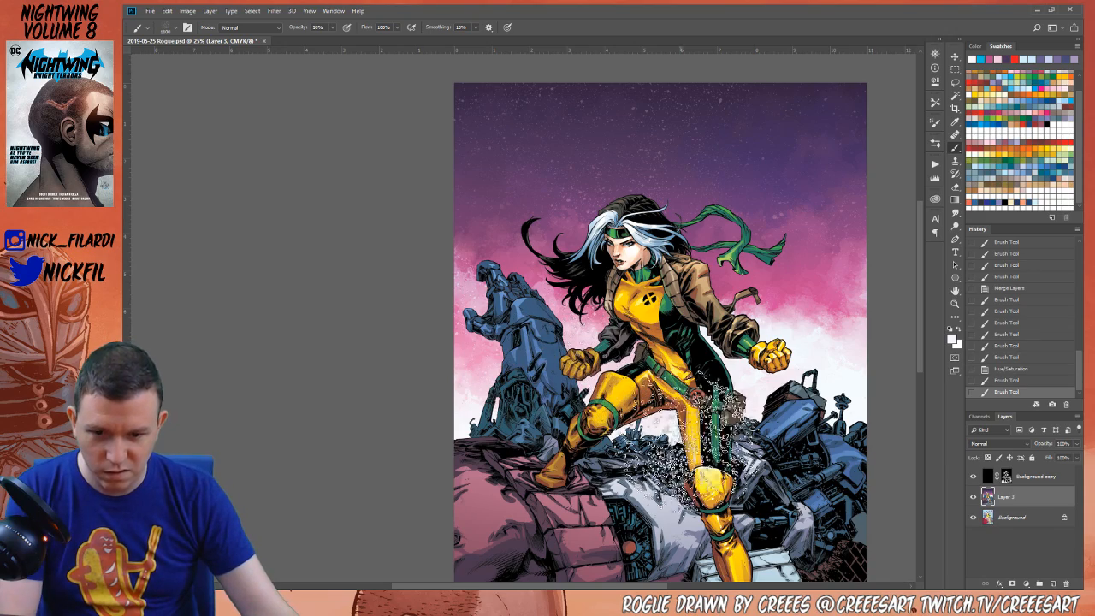
{"action": "mouse_move", "coordinate": [727, 411]}
{"action": "left_mouse_down"}
{"action": "mouse_move", "coordinate": [795, 400]}
{"action": "mouse_move", "coordinate": [826, 317]}
{"action": "mouse_move", "coordinate": [855, 359]}
{"action": "left_mouse_up"}
{"action": "mouse_move", "coordinate": [896, 417]}
{"action": "left_mouse_down"}
{"action": "mouse_move", "coordinate": [838, 255]}
{"action": "mouse_move", "coordinate": [880, 340]}
{"action": "mouse_move", "coordinate": [907, 321]}
{"action": "left_mouse_up"}
{"action": "mouse_move", "coordinate": [821, 411]}
{"action": "left_mouse_down"}
{"action": "mouse_move", "coordinate": [770, 368]}
{"action": "mouse_move", "coordinate": [752, 411]}
{"action": "mouse_move", "coordinate": [758, 447]}
{"action": "left_mouse_up"}
{"action": "key", "text": "z"}
{"action": "left_click", "coordinate": [667, 333]}
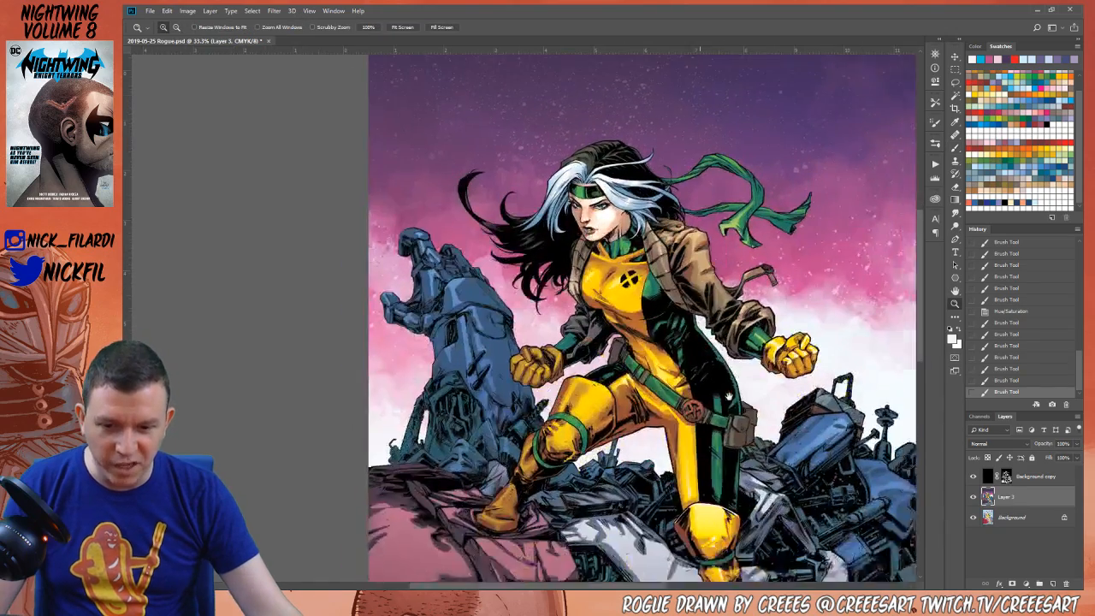
{"action": "left_click", "coordinate": [667, 333], "text": "alt"}
{"action": "key", "text": "ctrl+d"}
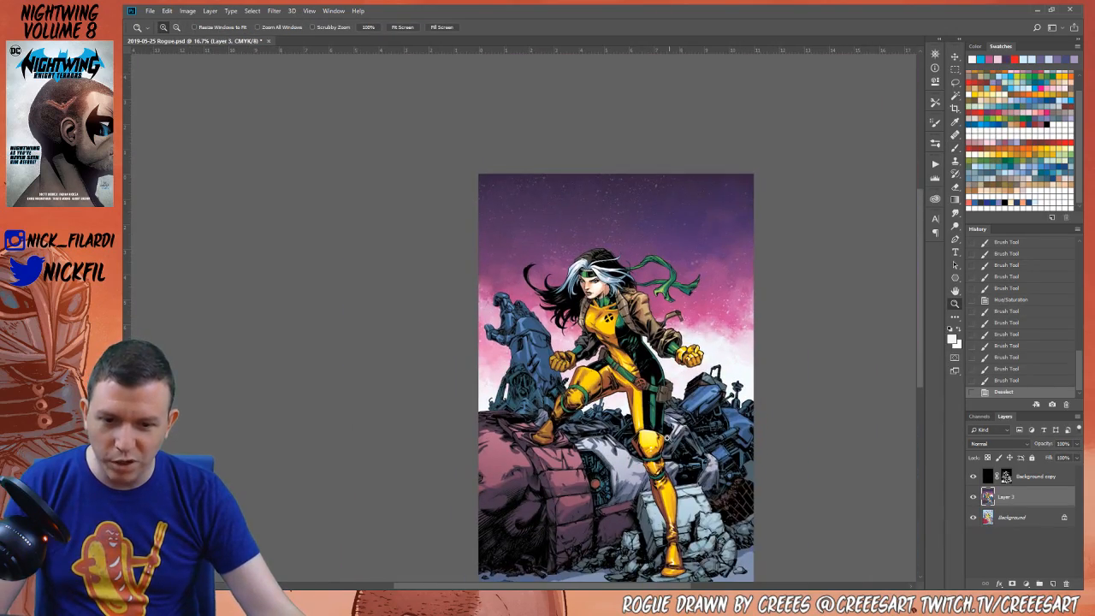
Inspect the speckled sky, the figure and the rubble both close up and as a whole
{"action": "left_click_drag", "start_coordinate": [653, 424], "coordinate": [686, 345]}
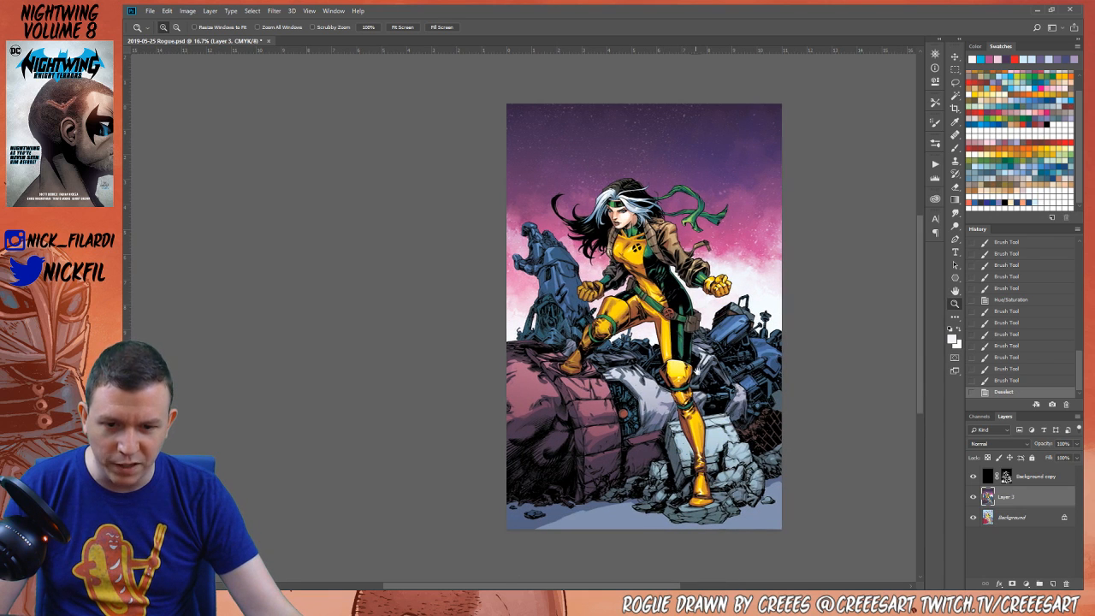
{"action": "left_click_drag", "start_coordinate": [722, 387], "coordinate": [773, 433]}
{"action": "left_click_drag", "start_coordinate": [766, 477], "coordinate": [745, 436]}
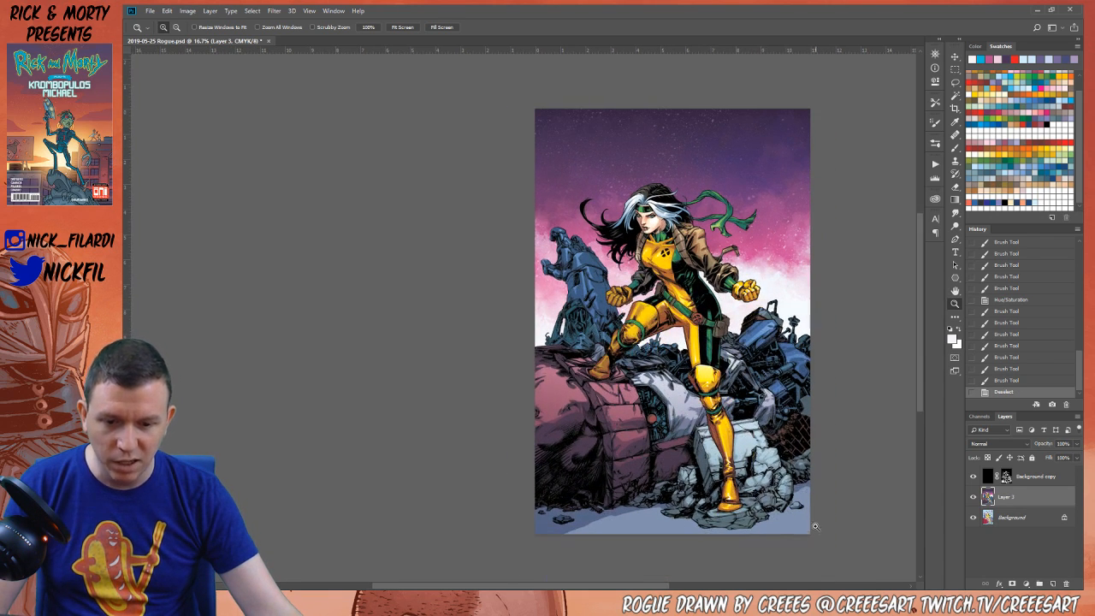
{"action": "left_click", "coordinate": [661, 374]}
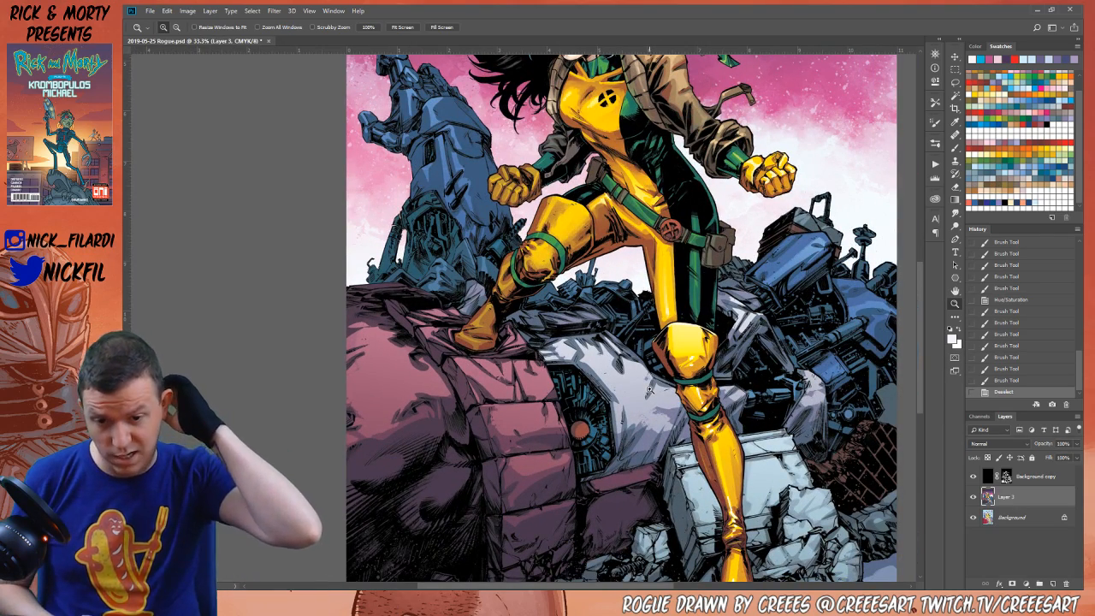
{"action": "left_click", "coordinate": [740, 198], "text": "alt"}
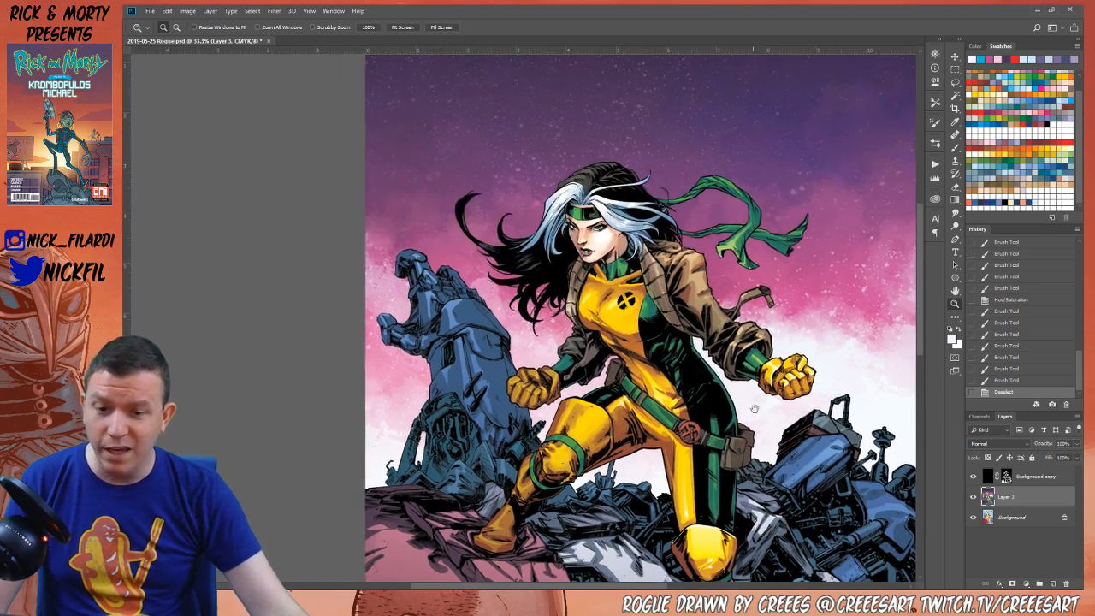
{"action": "left_click", "coordinate": [644, 387], "text": "alt"}
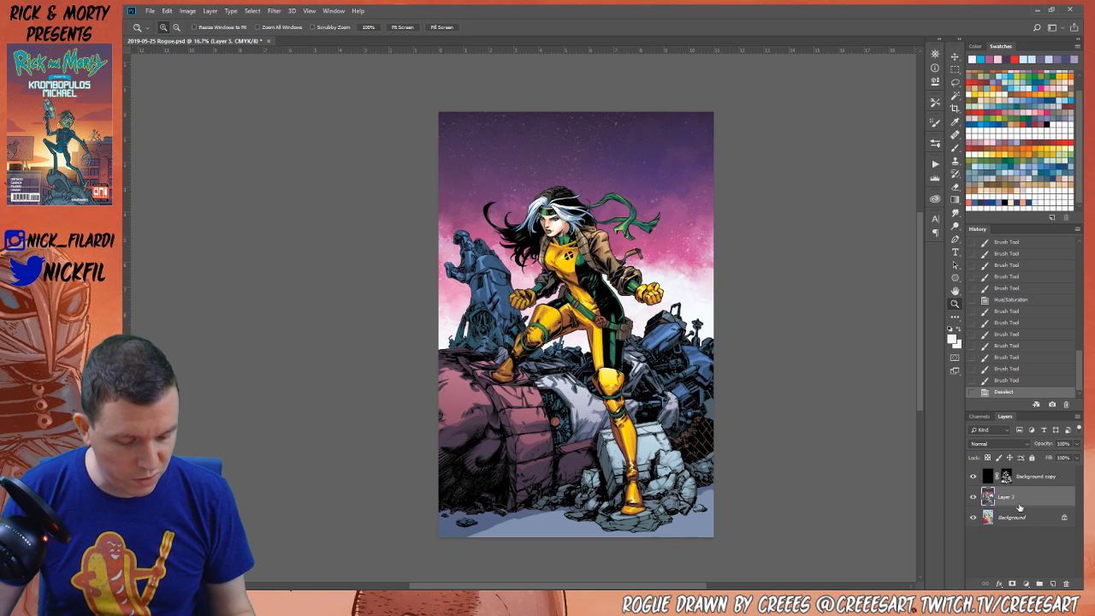
Add a new layer above the merged sky layer, try a rectangular selection across the upper sky, and clear it
{"action": "left_click", "coordinate": [1052, 584]}
{"action": "left_click", "coordinate": [954, 68]}
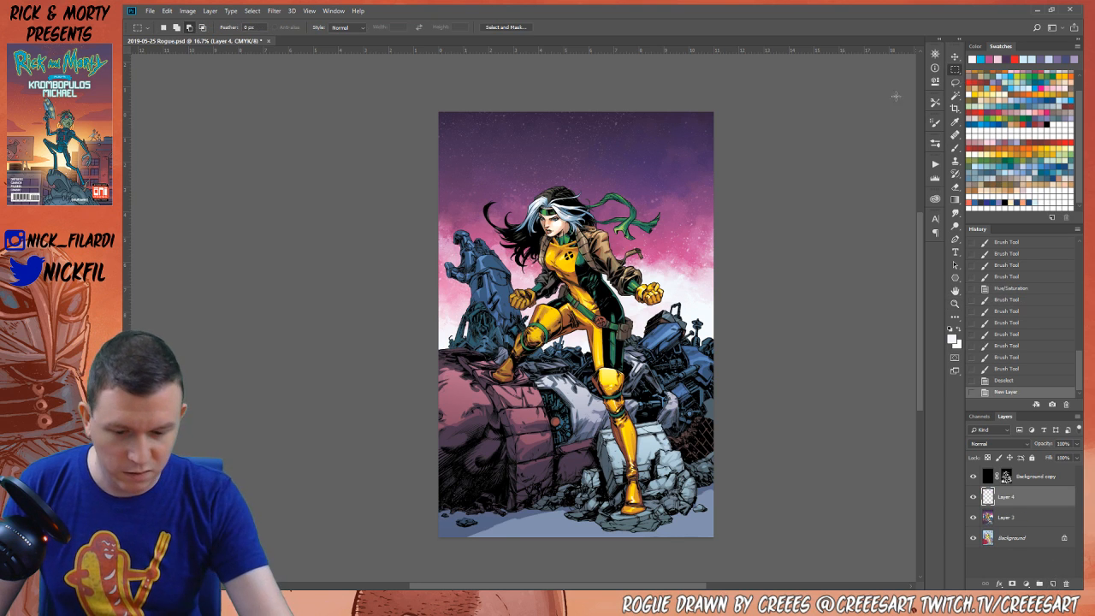
{"action": "left_click_drag", "start_coordinate": [578, 130], "coordinate": [709, 183]}
{"action": "key", "text": "ctrl+d"}
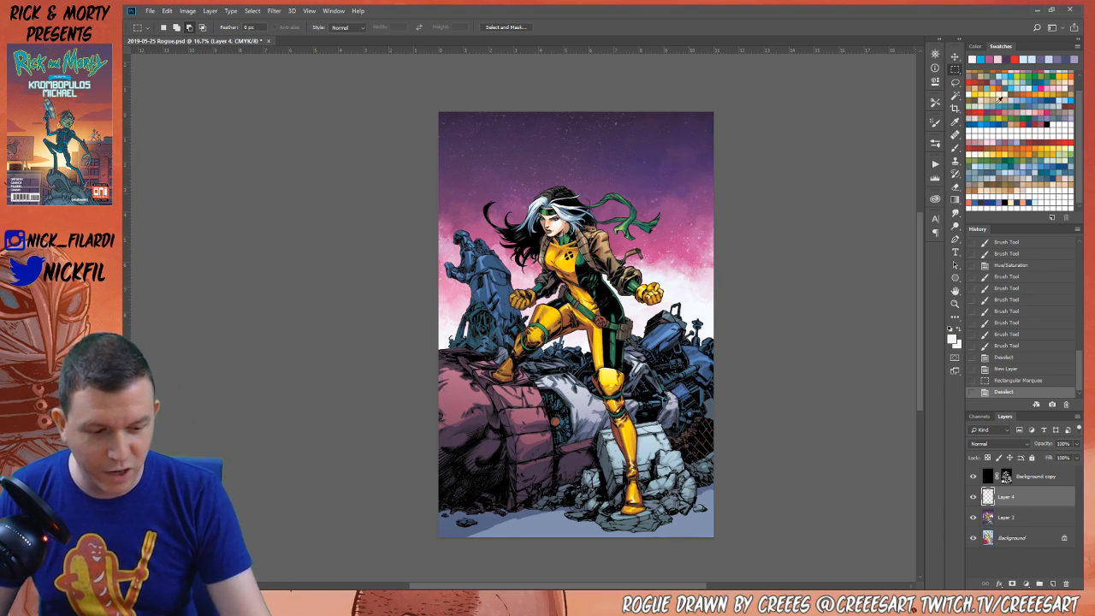
Try teal and tan swatches against the upper sky and choose a greyish blue as the foreground colour
{"action": "left_click", "coordinate": [954, 304]}
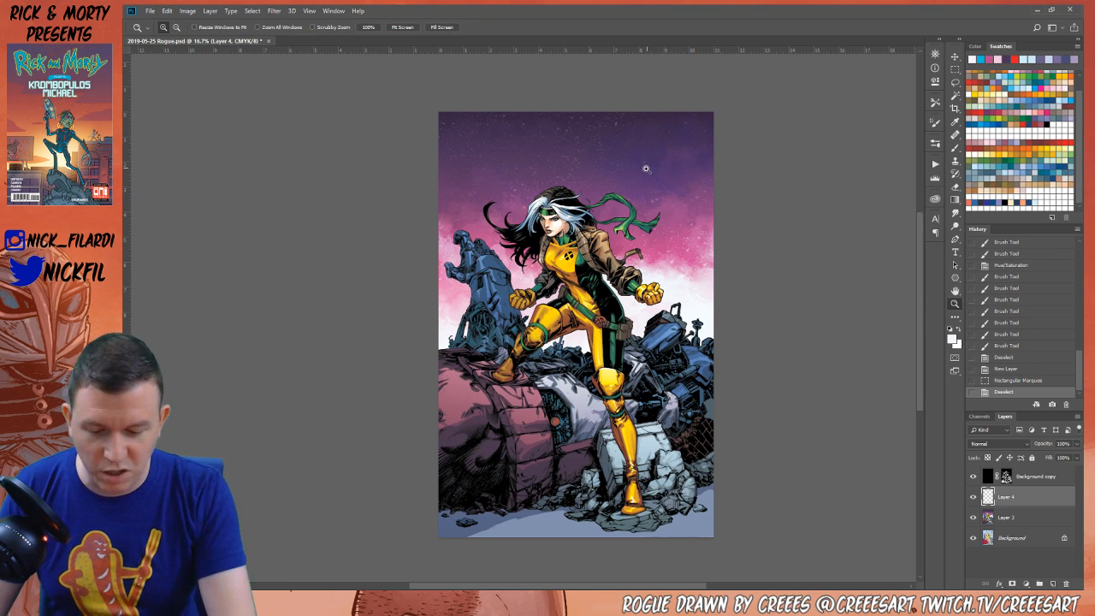
{"action": "left_click_drag", "start_coordinate": [644, 171], "coordinate": [660, 172]}
{"action": "left_click", "coordinate": [955, 290]}
{"action": "left_click_drag", "start_coordinate": [649, 234], "coordinate": [651, 462]}
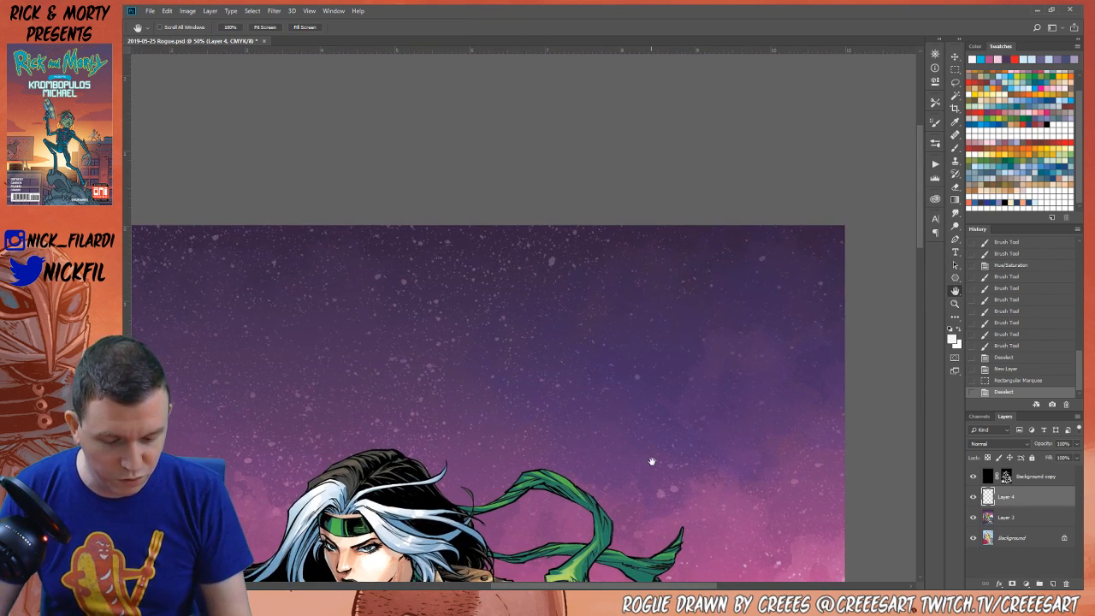
{"action": "left_click", "coordinate": [992, 87]}
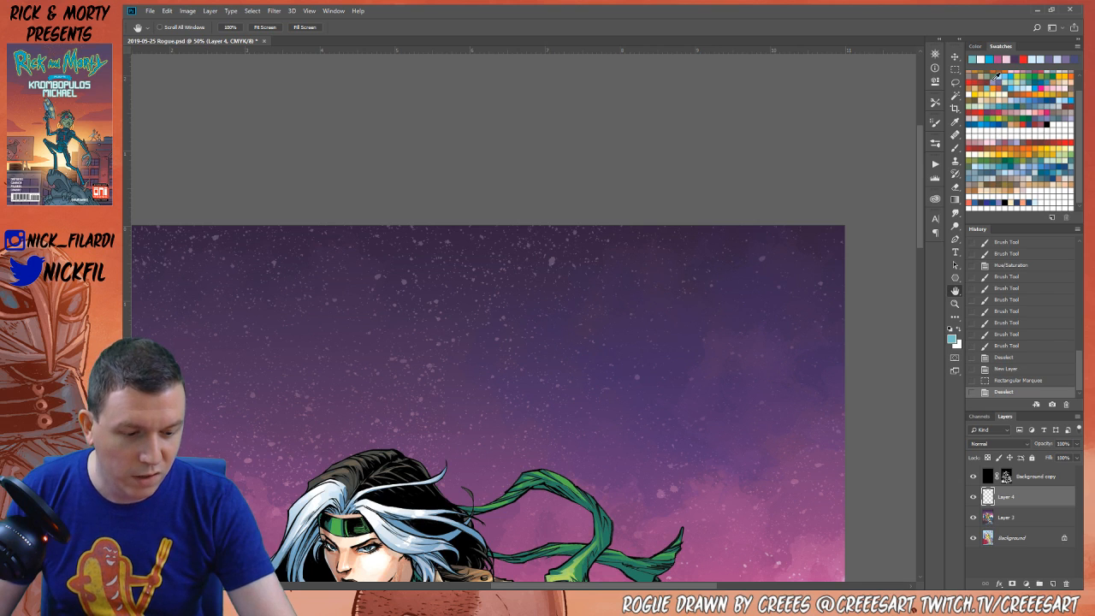
{"action": "left_click", "coordinate": [980, 78]}
{"action": "left_click", "coordinate": [1052, 103]}
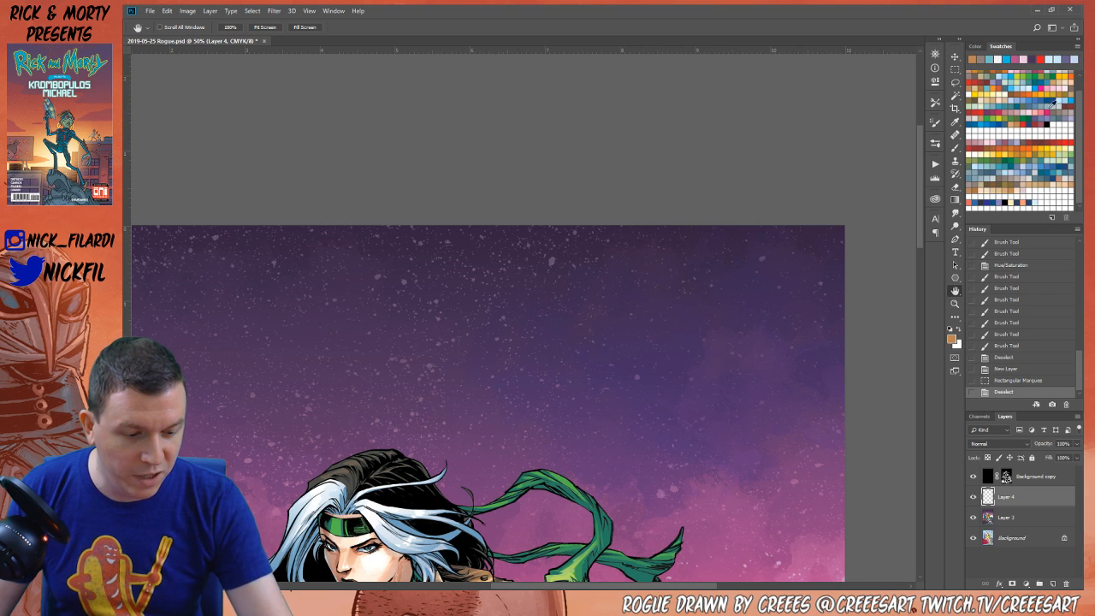
{"action": "scroll", "coordinate": [1006, 85], "scroll_direction": "up", "scroll_amount": 1}
{"action": "left_click", "coordinate": [999, 68]}
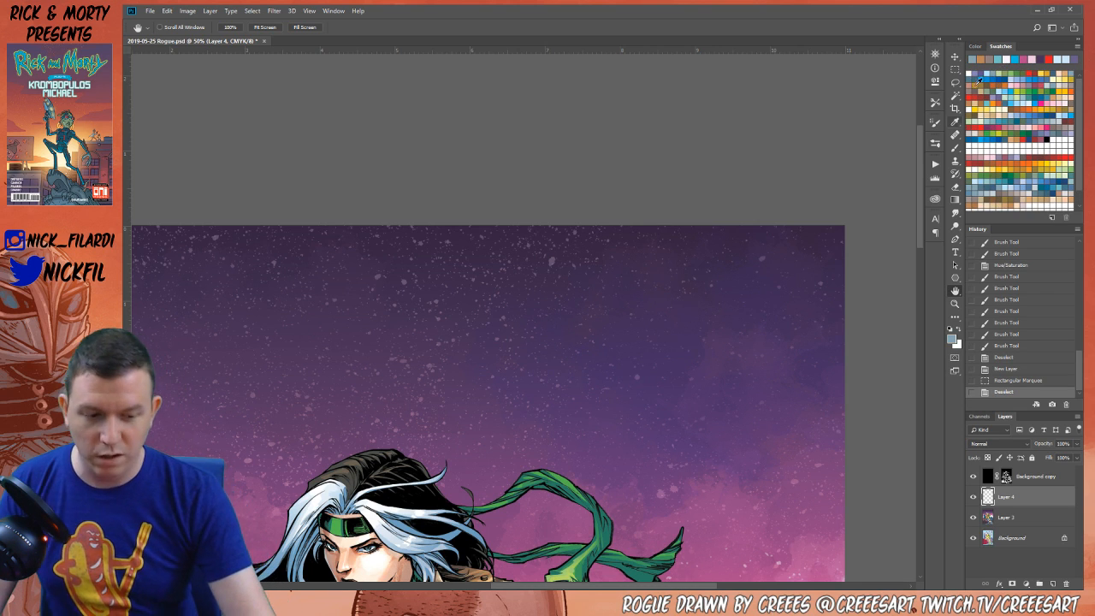
Lasso a tall curved panel shape in the upper sky above the green headband tails and fill it with greyish blue
{"action": "left_click", "coordinate": [954, 82]}
{"action": "mouse_move", "coordinate": [560, 283]}
{"action": "left_mouse_down"}
{"action": "mouse_move", "coordinate": [612, 461]}
{"action": "mouse_move", "coordinate": [769, 480]}
{"action": "mouse_move", "coordinate": [770, 400]}
{"action": "mouse_move", "coordinate": [739, 284]}
{"action": "mouse_move", "coordinate": [557, 256]}
{"action": "left_mouse_up"}
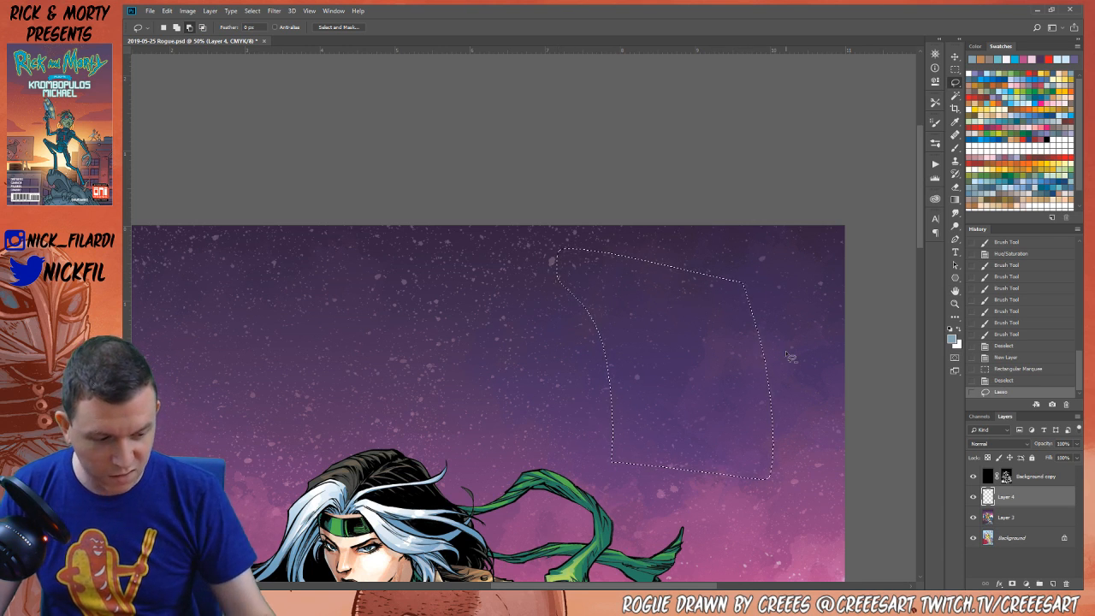
{"action": "key", "text": "alt+BackSpace"}
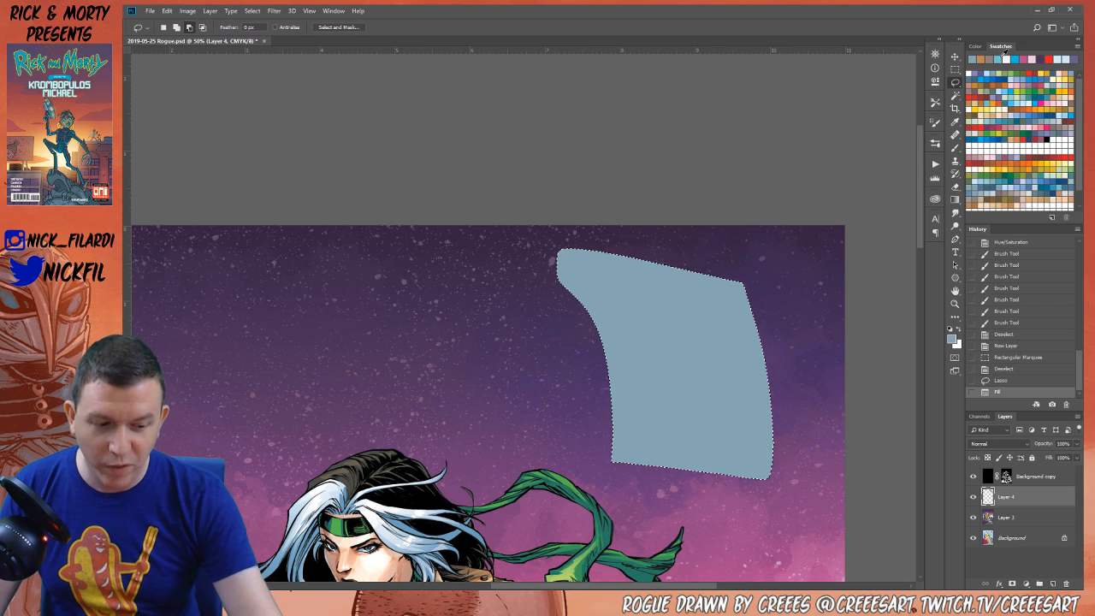
Subtract a curved band just below the panel's upper edge from the panel selection with the Lasso
{"action": "left_click", "coordinate": [955, 199]}
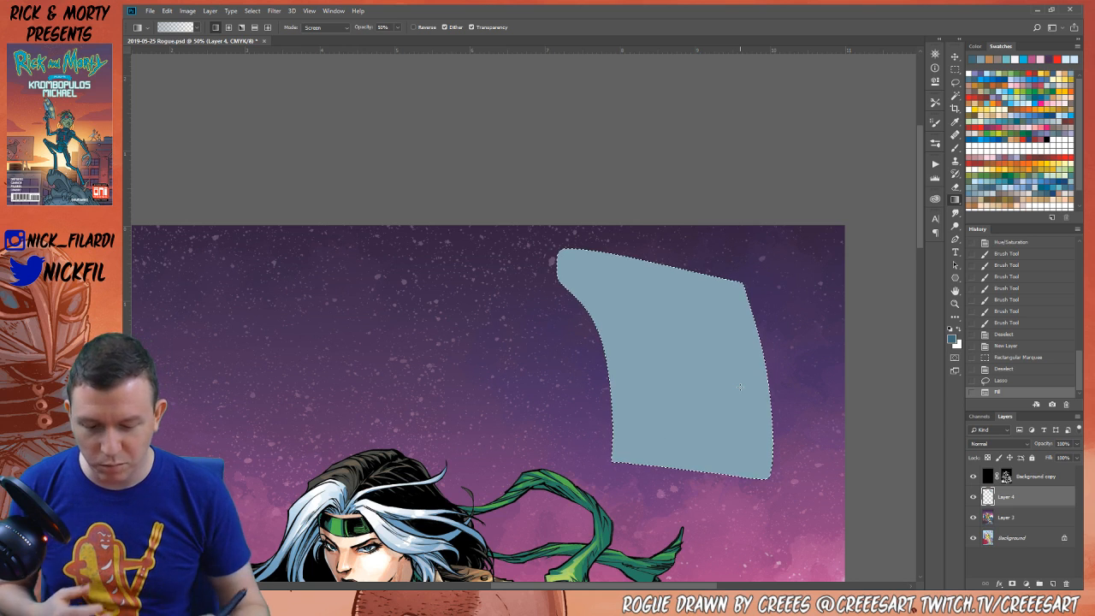
{"action": "left_click", "coordinate": [955, 81]}
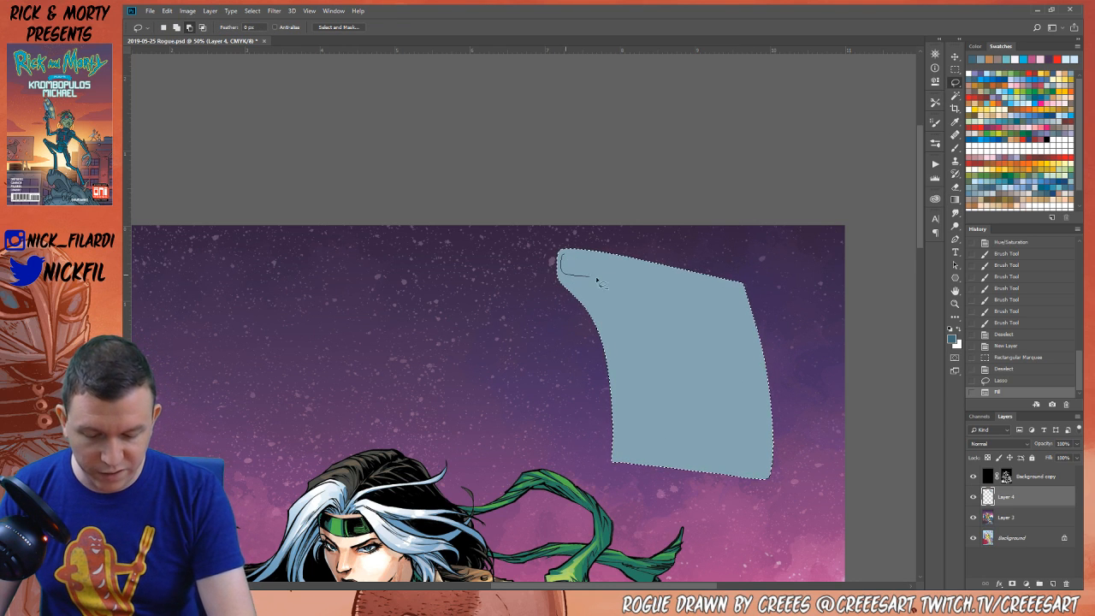
{"action": "left_click_drag", "start_coordinate": [630, 269], "coordinate": [567, 257]}
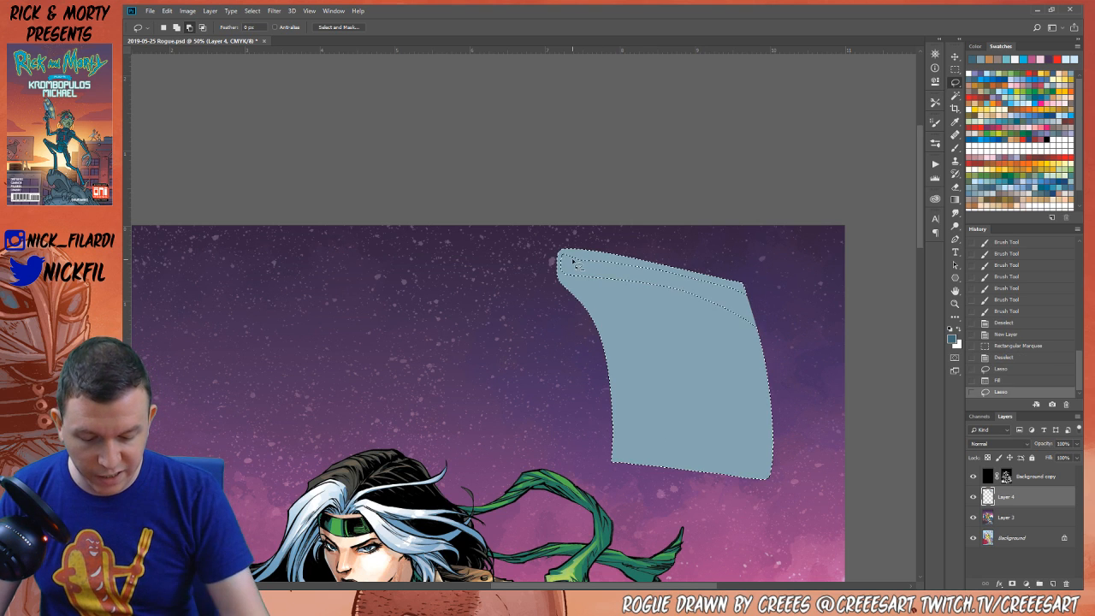
Shade the selected panel areas with a dark blue gradient in Multiply mode, running from the upper edge downward
{"action": "left_click", "coordinate": [955, 199]}
{"action": "left_click_drag", "start_coordinate": [684, 282], "coordinate": [674, 537]}
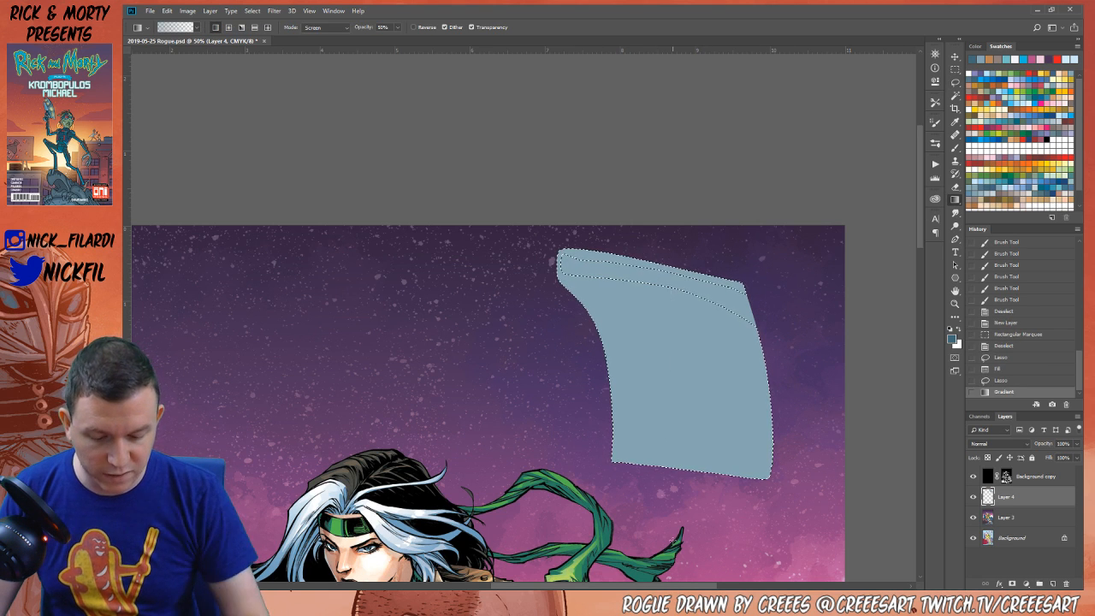
{"action": "key", "text": "ctrl+z"}
{"action": "left_click", "coordinate": [325, 28]}
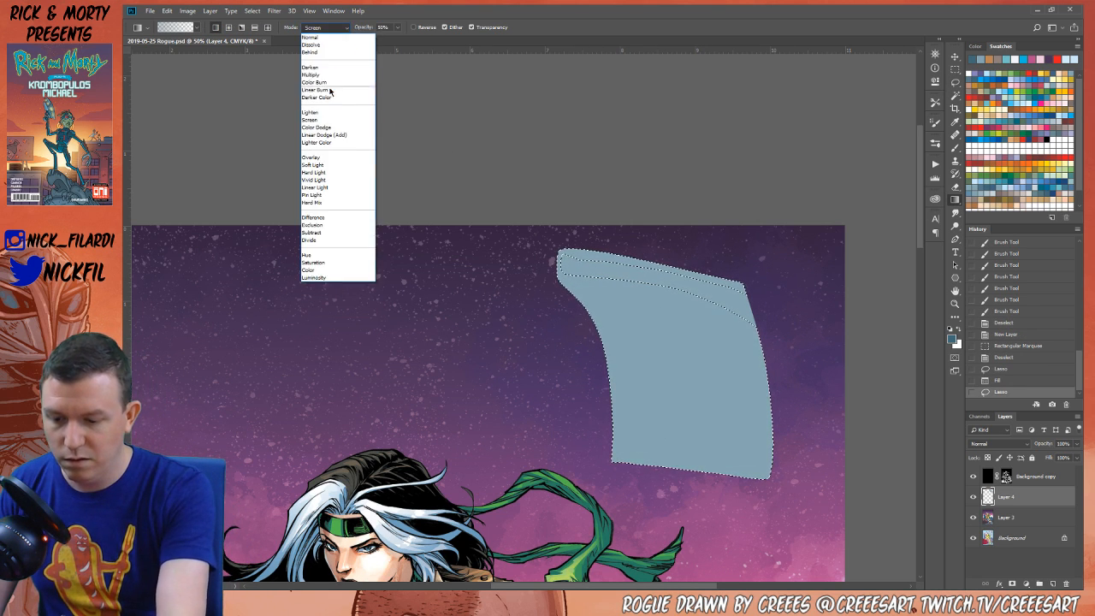
{"action": "left_click", "coordinate": [325, 79]}
{"action": "left_click_drag", "start_coordinate": [675, 366], "coordinate": [677, 377]}
{"action": "left_click_drag", "start_coordinate": [675, 291], "coordinate": [691, 513]}
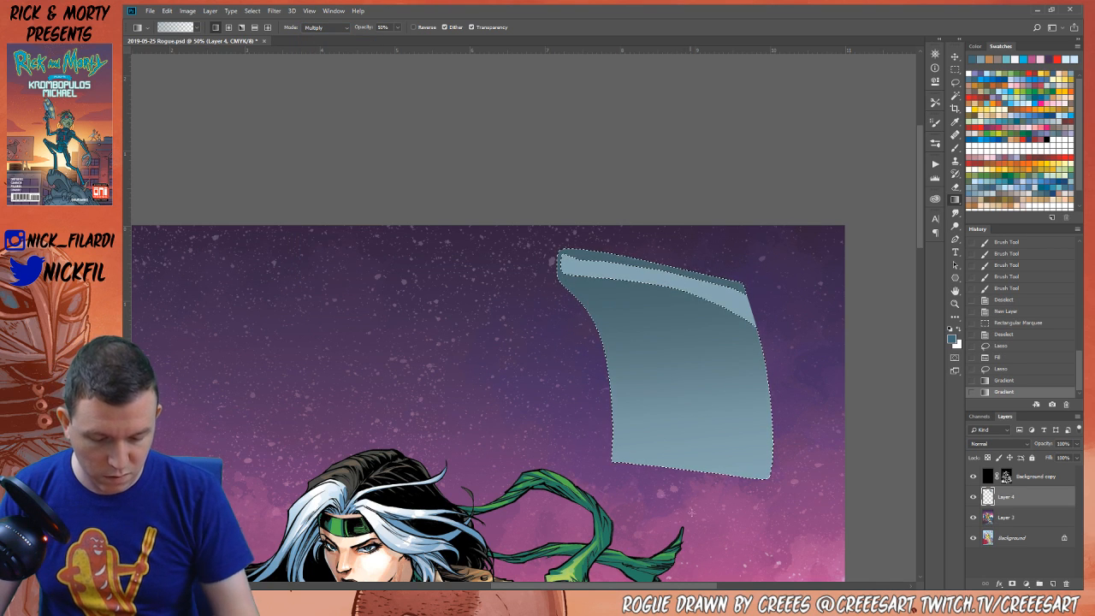
Choose the rough-edged 30 px brush and dab black in Multiply mode just under the panel's light band
{"action": "left_click", "coordinate": [954, 147]}
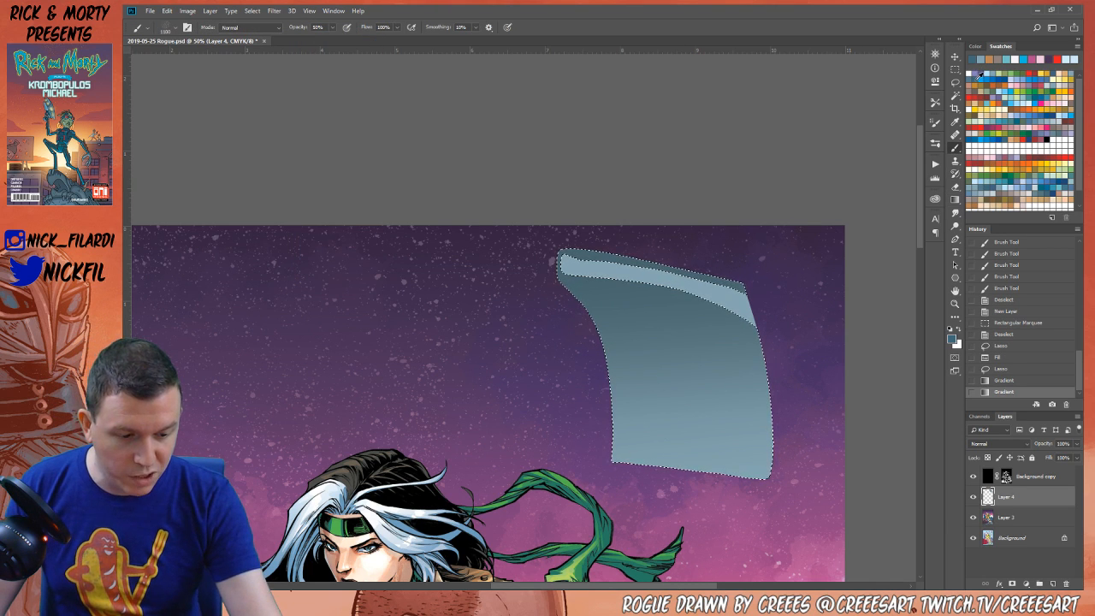
{"action": "left_click", "coordinate": [174, 32]}
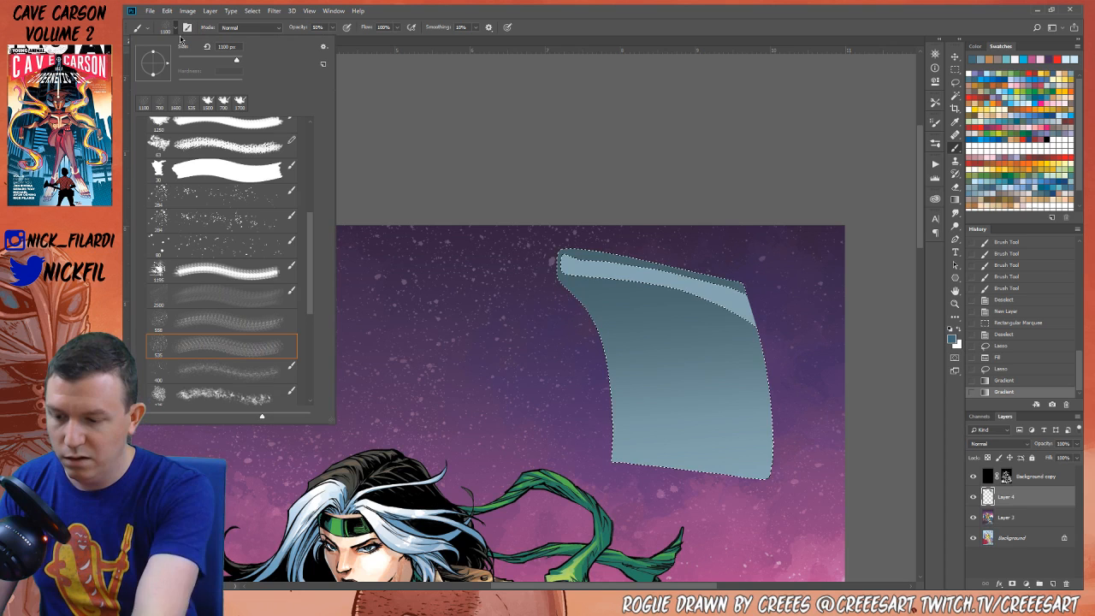
{"action": "left_click", "coordinate": [206, 172]}
{"action": "left_click", "coordinate": [566, 288]}
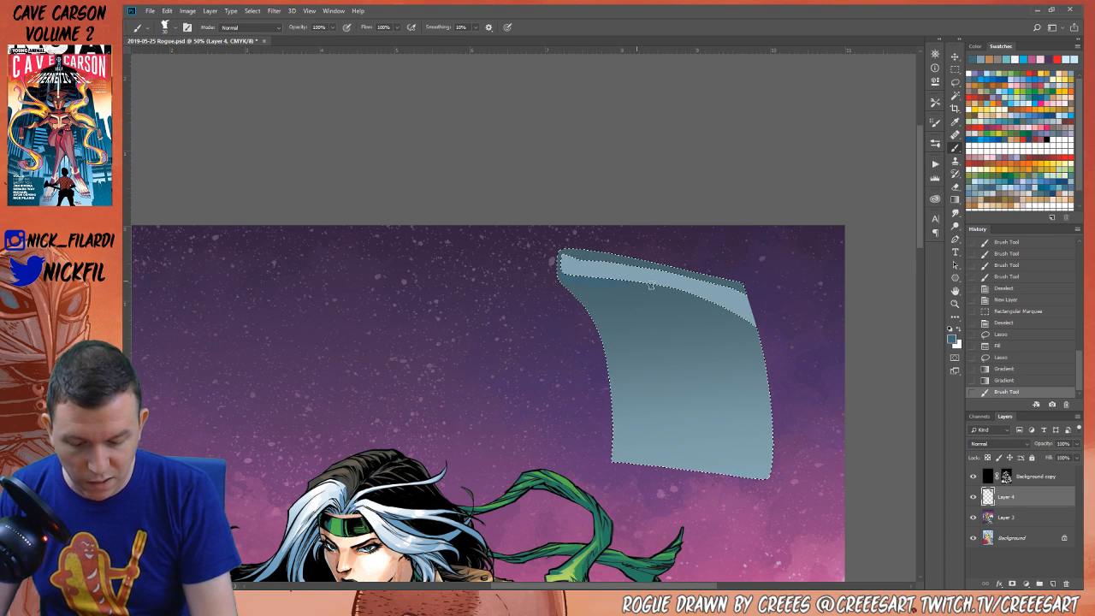
{"action": "key", "text": "d"}
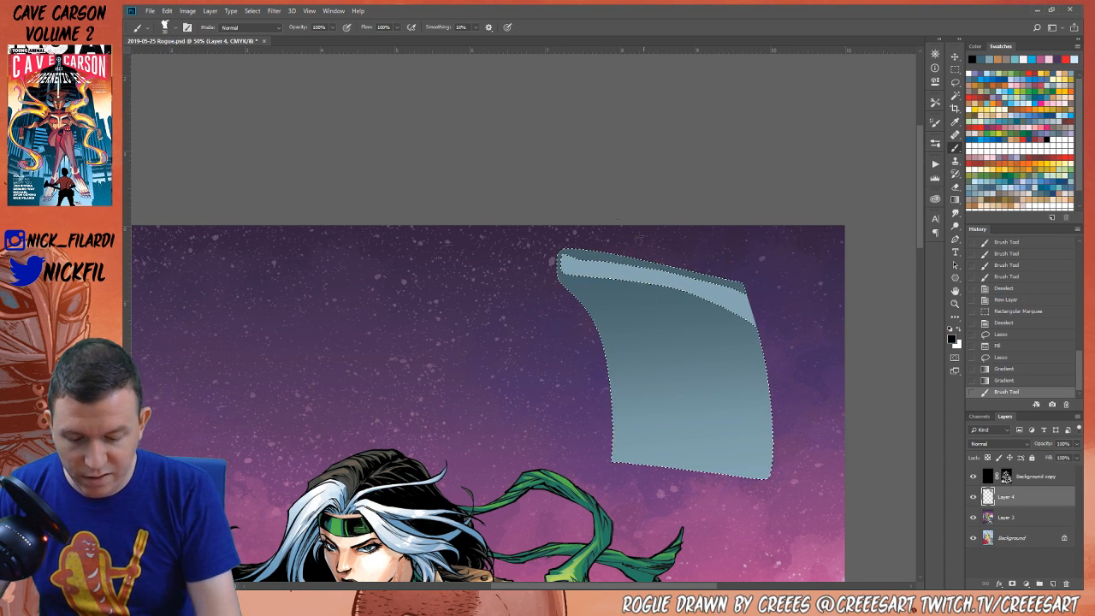
{"action": "left_click", "coordinate": [238, 30]}
{"action": "left_click", "coordinate": [254, 83]}
{"action": "left_click_drag", "start_coordinate": [632, 290], "coordinate": [598, 281]}
{"action": "left_click", "coordinate": [600, 283]}
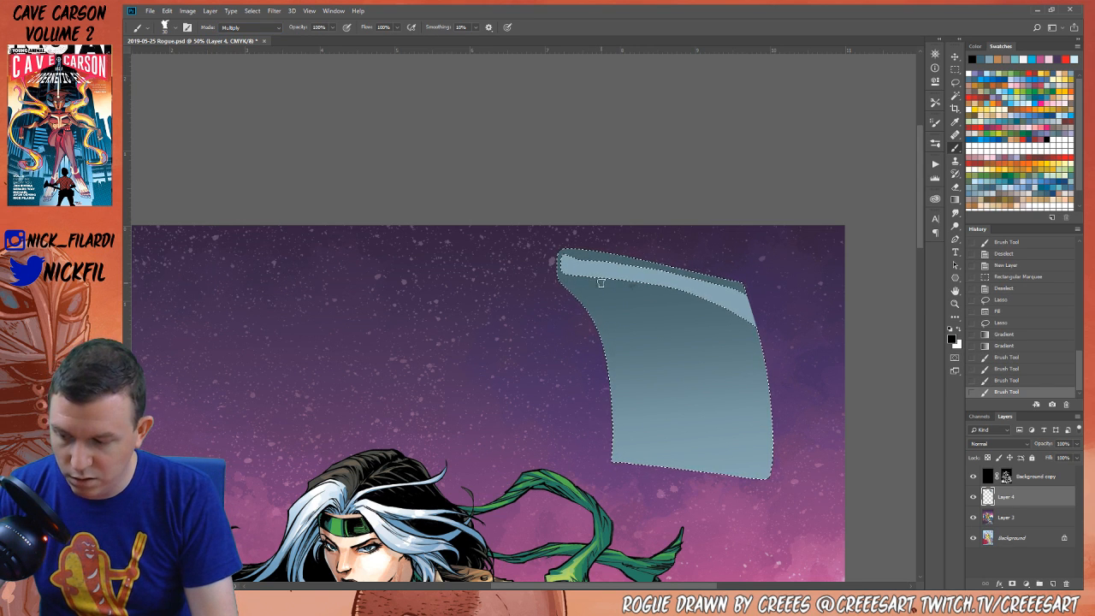
Paint a brownish-grey shadow along the underside of the panel's light band, using the brush in Multiply mode
{"action": "left_click", "coordinate": [169, 27]}
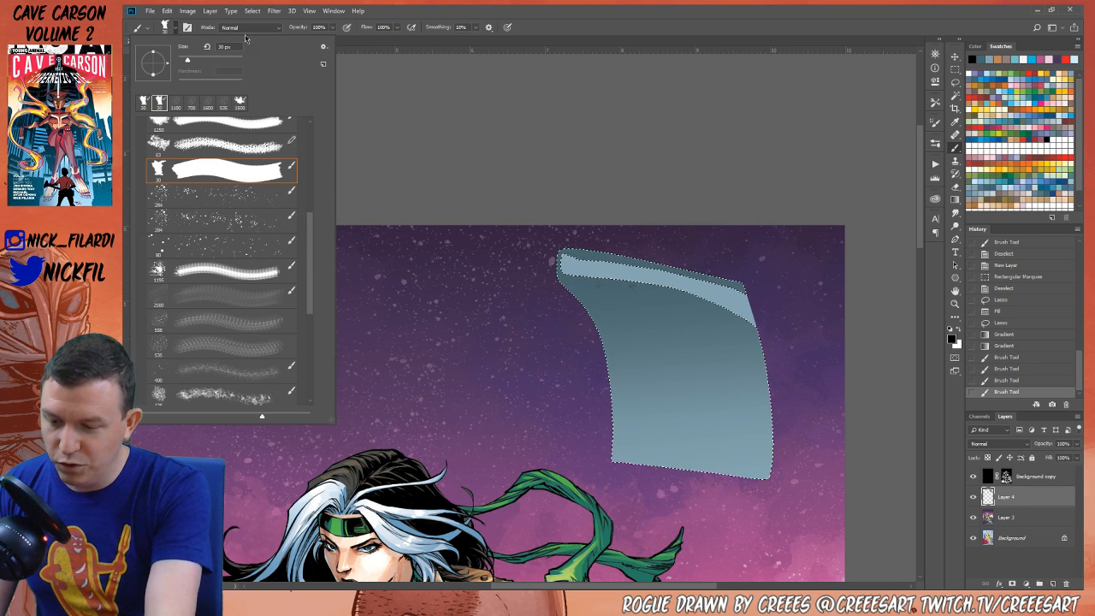
{"action": "left_click", "coordinate": [977, 84]}
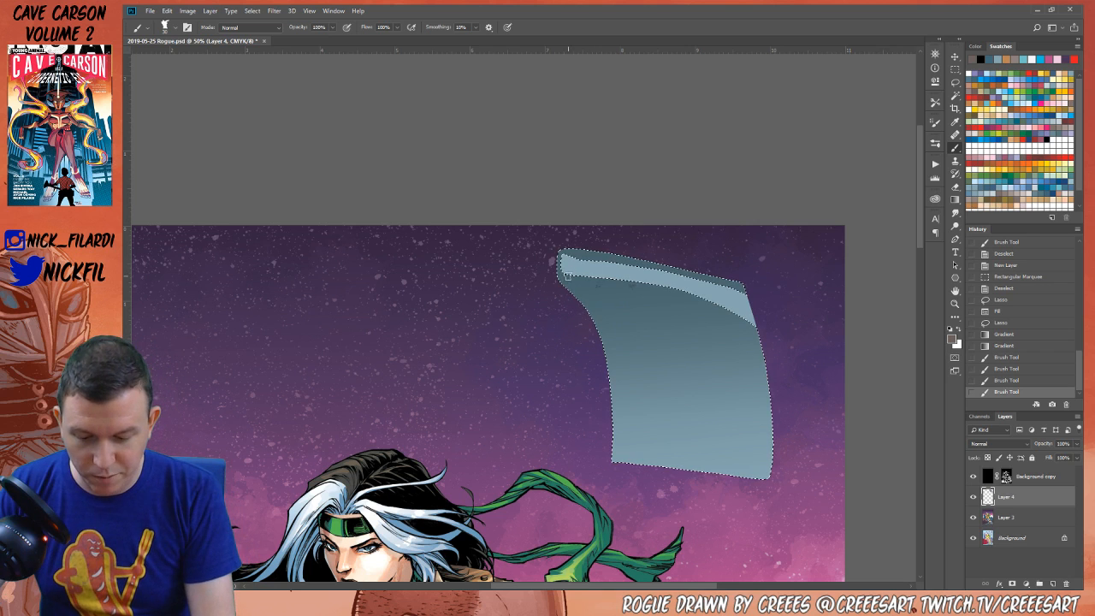
{"action": "left_click_drag", "start_coordinate": [567, 276], "coordinate": [570, 274]}
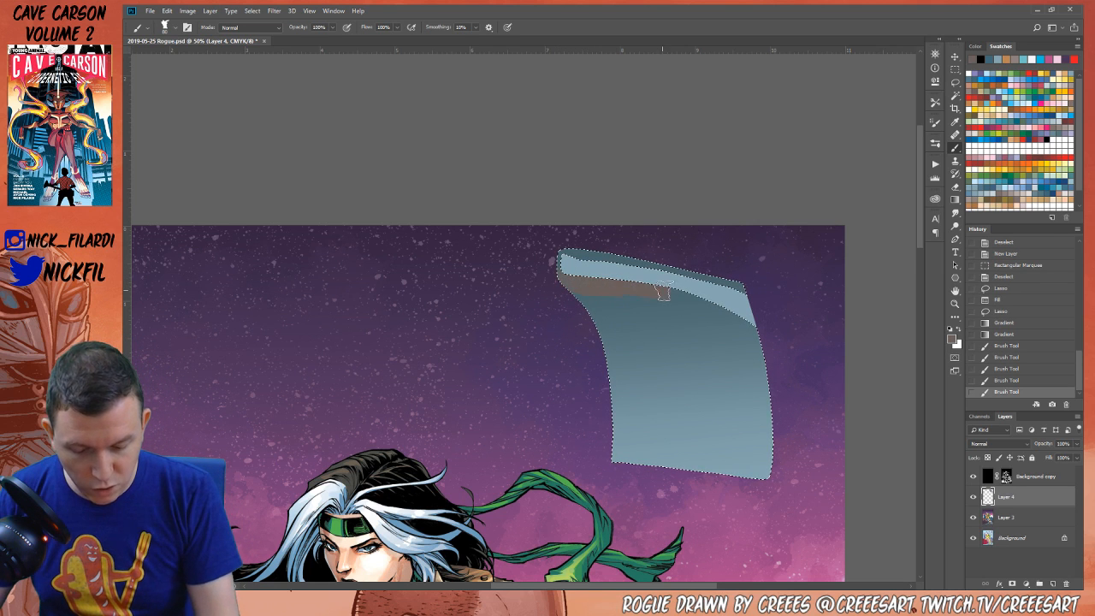
{"action": "left_click", "coordinate": [248, 27]}
{"action": "left_click", "coordinate": [249, 85]}
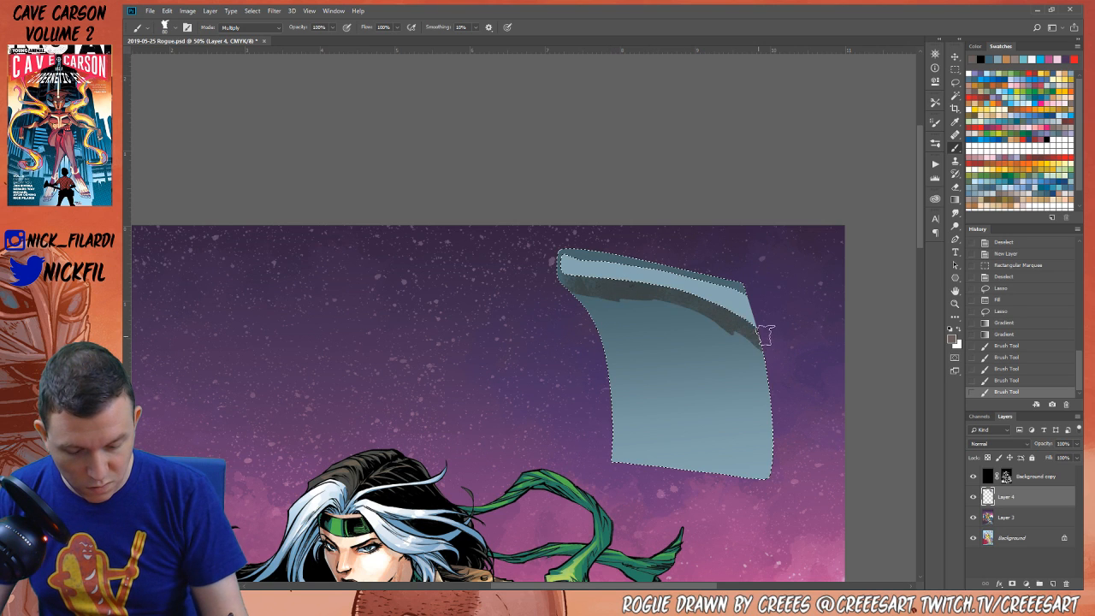
{"action": "left_click", "coordinate": [793, 380]}
Return the brush to Normal mode and paint greyish blue over the lower edge of the dark shadow
{"action": "left_click", "coordinate": [250, 26]}
{"action": "left_click", "coordinate": [269, 41]}
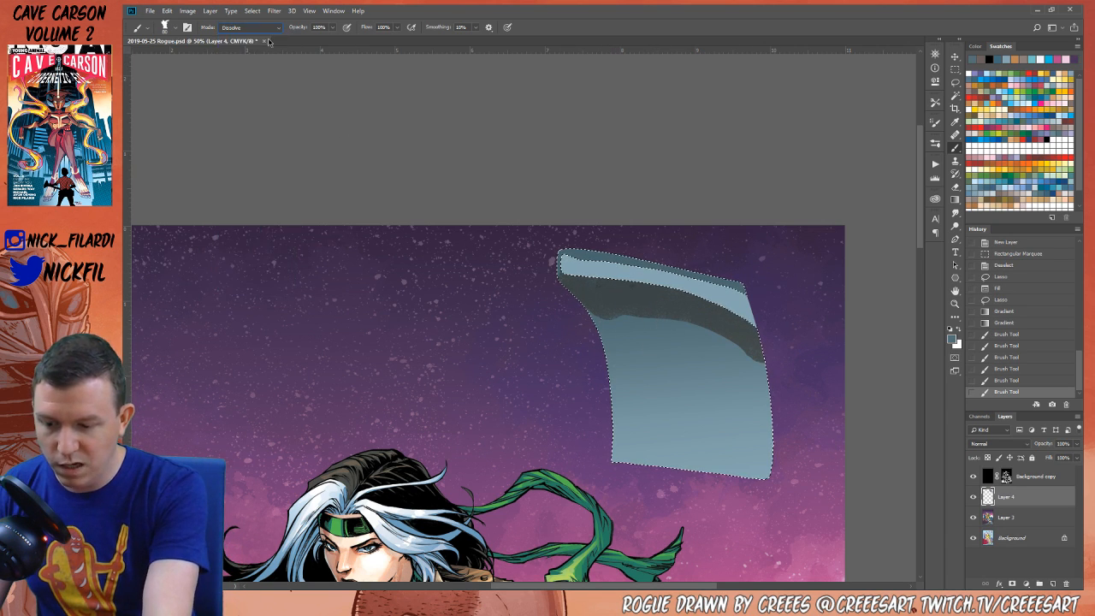
{"action": "left_click", "coordinate": [257, 27]}
{"action": "left_click", "coordinate": [265, 38]}
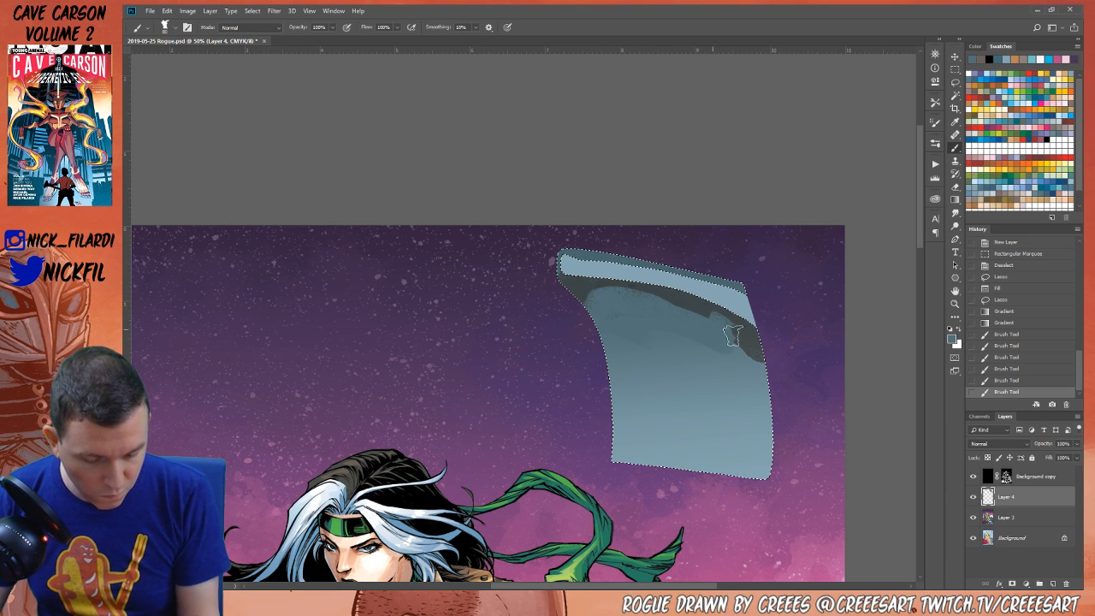
{"action": "left_click", "coordinate": [778, 363]}
{"action": "left_click", "coordinate": [765, 355]}
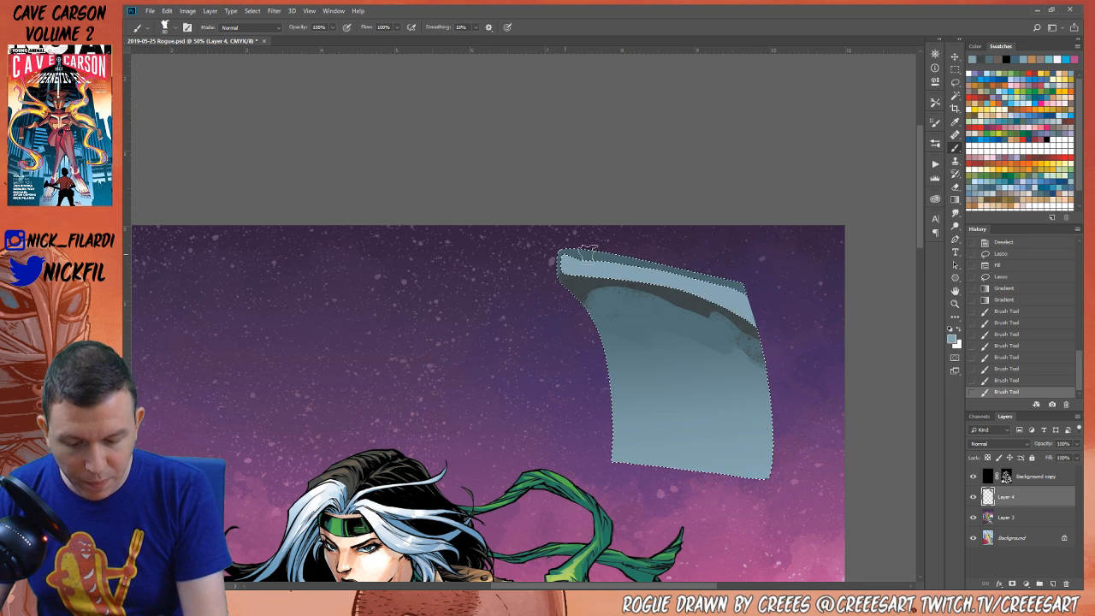
Paint the panel's top rim light blue, then add a darker sampled blue at 50% brush opacity
{"action": "left_click_drag", "start_coordinate": [657, 274], "coordinate": [736, 288]}
{"action": "key", "text": "5"}
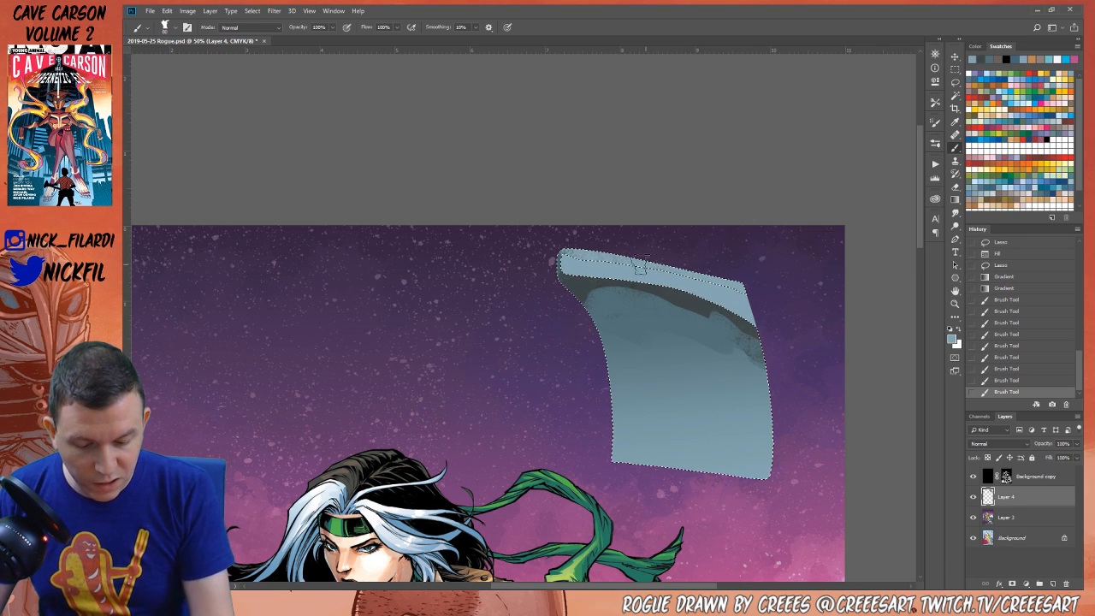
{"action": "left_click", "coordinate": [562, 254], "text": "alt"}
{"action": "left_click_drag", "start_coordinate": [561, 255], "coordinate": [556, 249]}
{"action": "left_click_drag", "start_coordinate": [781, 306], "coordinate": [733, 313]}
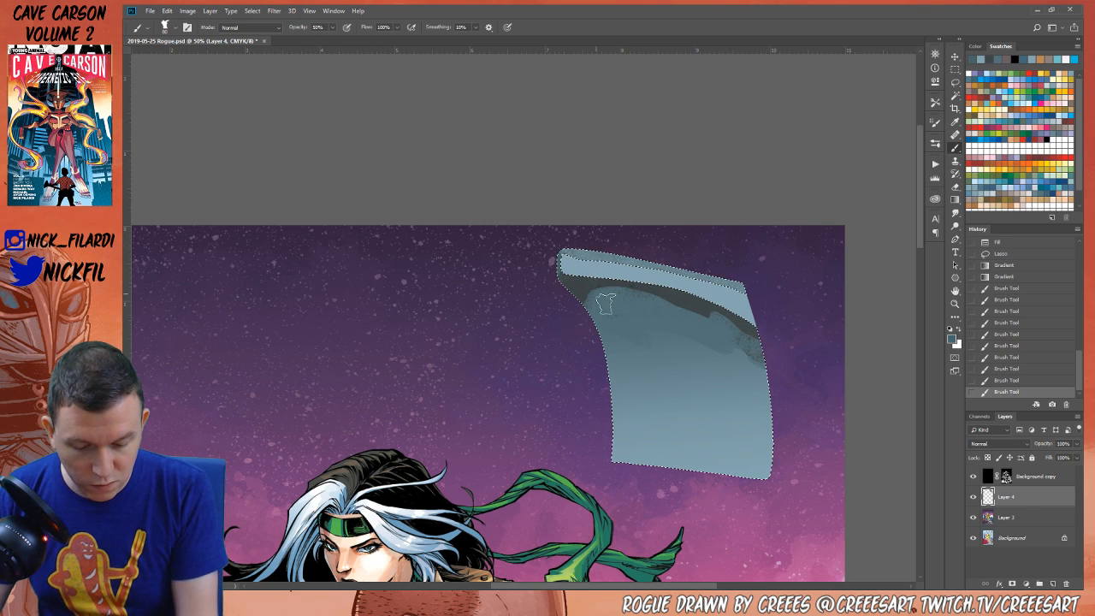
Deselect the panel, lasso a thin strip along the lower edge of its light band, and choose white
{"action": "key", "text": "ctrl+d"}
{"action": "key", "text": "l"}
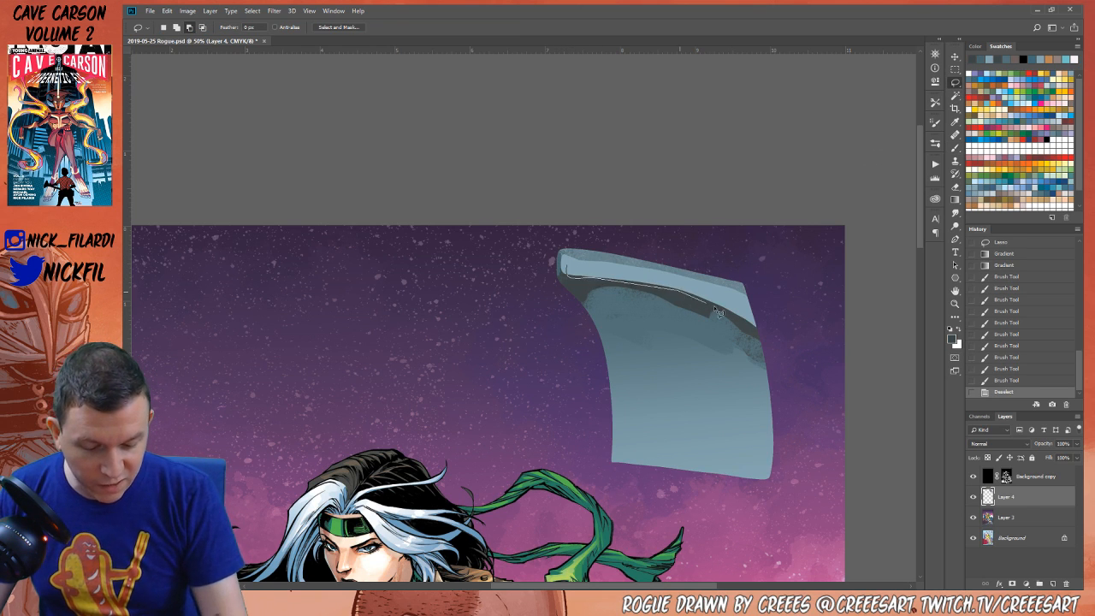
{"action": "mouse_move", "coordinate": [577, 272]}
{"action": "left_mouse_down"}
{"action": "mouse_move", "coordinate": [568, 268]}
{"action": "mouse_move", "coordinate": [655, 348]}
{"action": "left_mouse_up"}
{"action": "left_click", "coordinate": [986, 155]}
Lighten the thin strip with a white gradient in Screen mode and clear the selection
{"action": "key", "text": "g"}
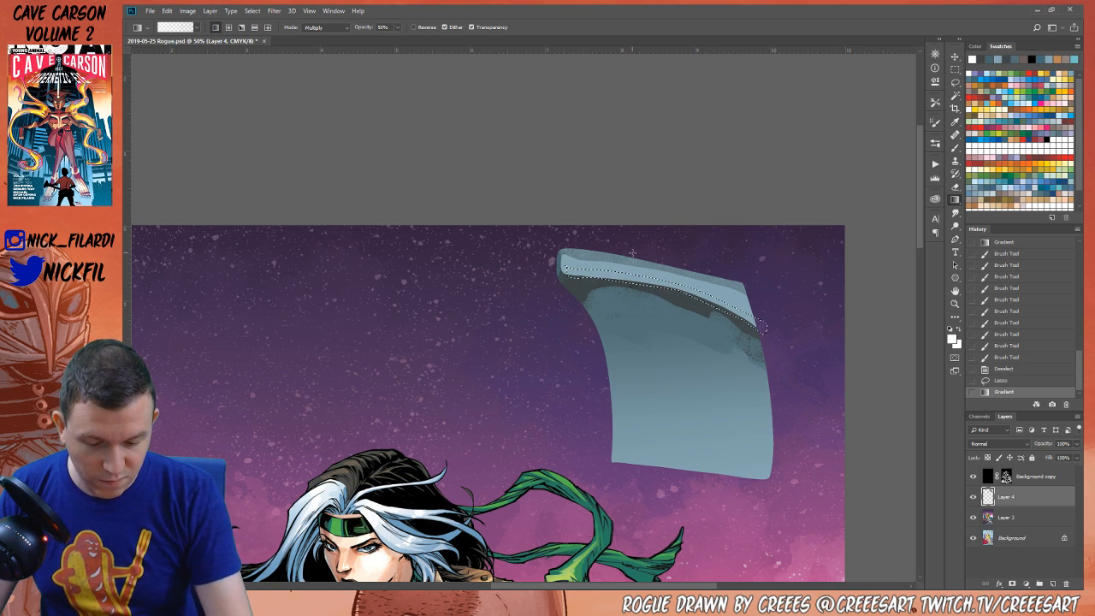
{"action": "left_click_drag", "start_coordinate": [616, 257], "coordinate": [663, 367]}
{"action": "left_click", "coordinate": [325, 28]}
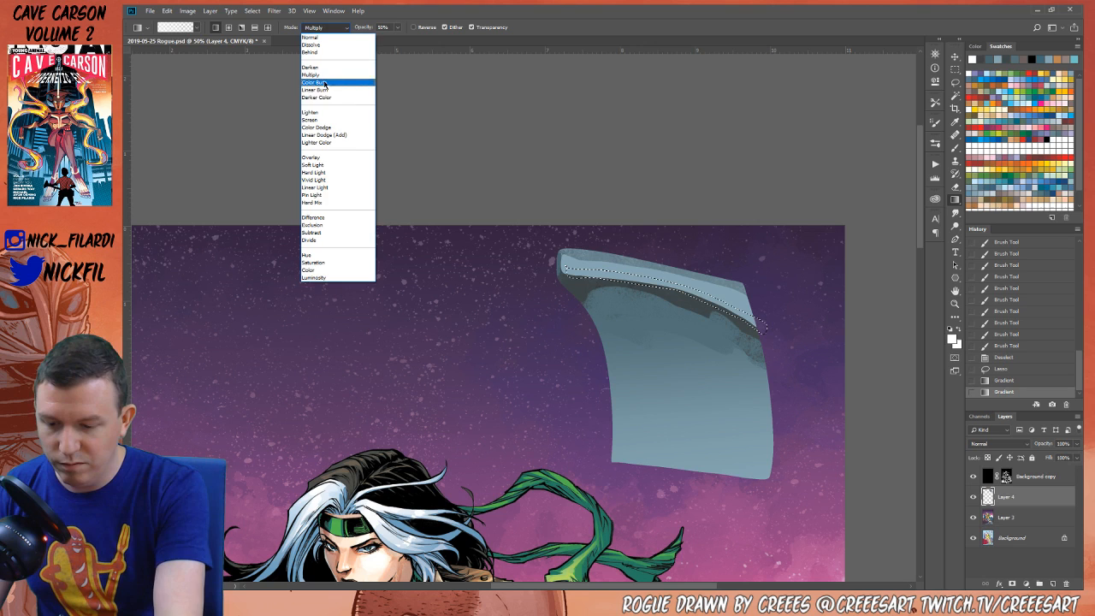
{"action": "left_click", "coordinate": [316, 128]}
{"action": "left_click", "coordinate": [325, 28]}
{"action": "left_click", "coordinate": [309, 119]}
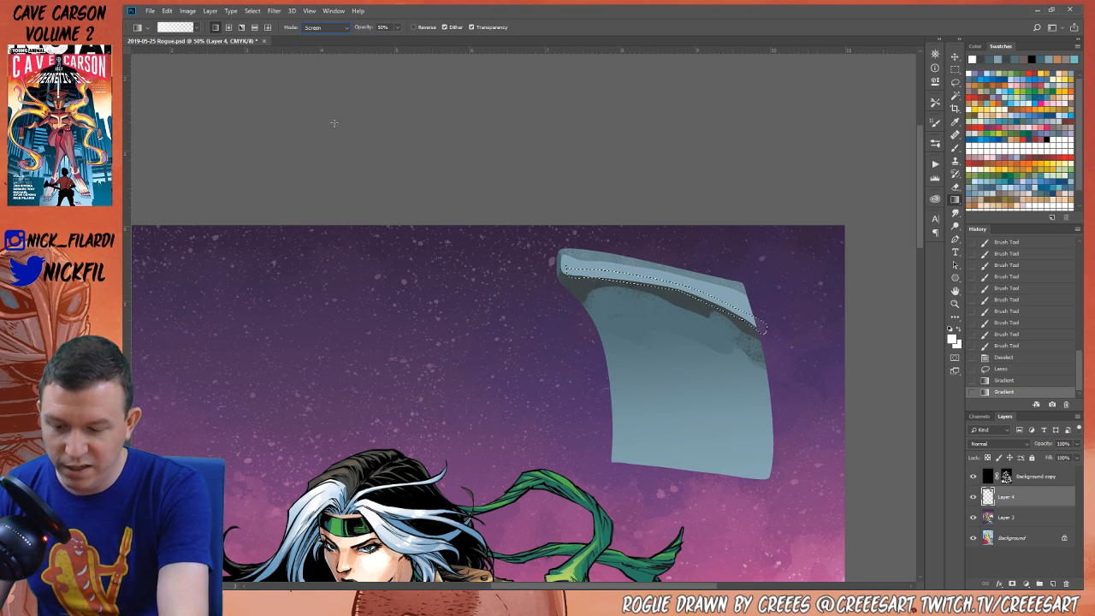
{"action": "left_click_drag", "start_coordinate": [598, 262], "coordinate": [644, 360]}
{"action": "key", "text": "ctrl+d"}
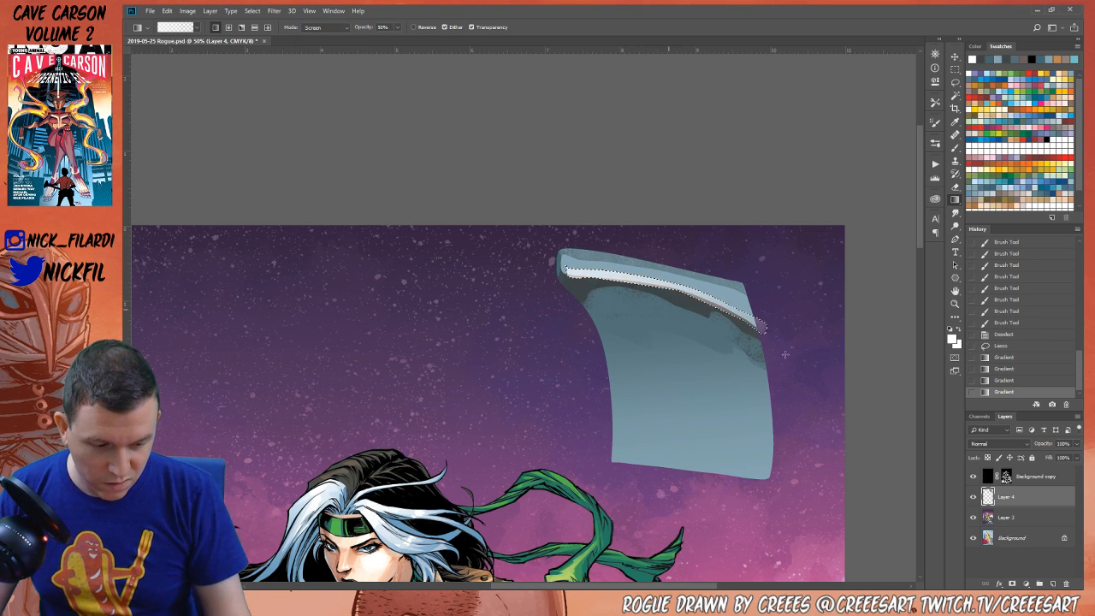
Pencil a white highlight and a row of small white dots along the panel's bright strip with a smaller tip
{"action": "key", "text": "b"}
{"action": "key", "text": "bracketleft"}
{"action": "key", "text": "bracketleft"}
{"action": "key", "text": "bracketleft"}
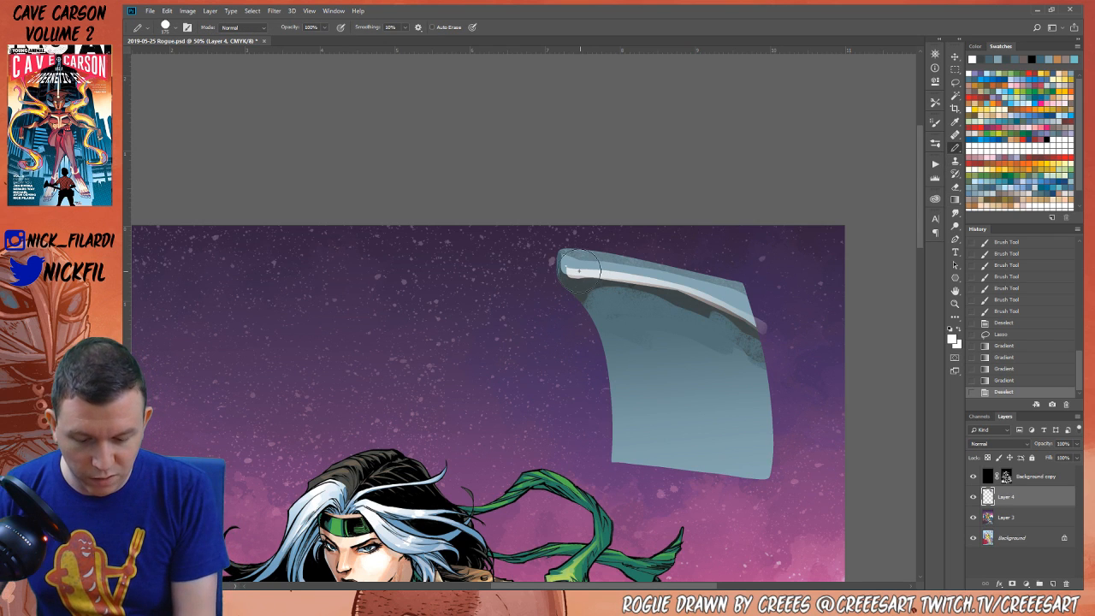
{"action": "left_click_drag", "start_coordinate": [568, 270], "coordinate": [586, 271]}
{"action": "left_click", "coordinate": [601, 274]}
{"action": "left_click", "coordinate": [617, 275]}
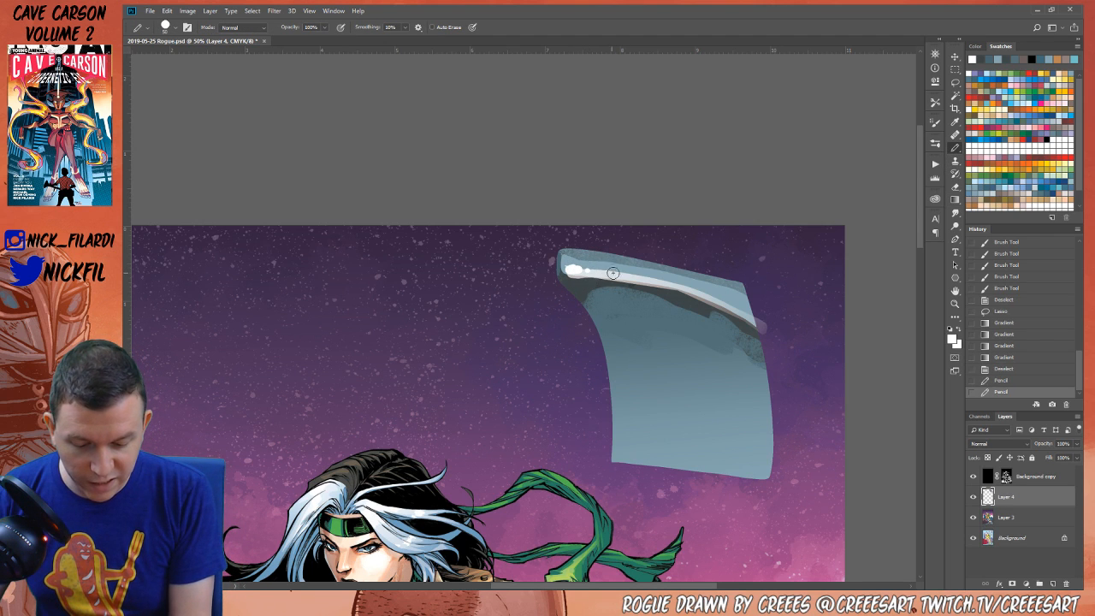
{"action": "left_click", "coordinate": [634, 278]}
{"action": "left_click", "coordinate": [650, 280]}
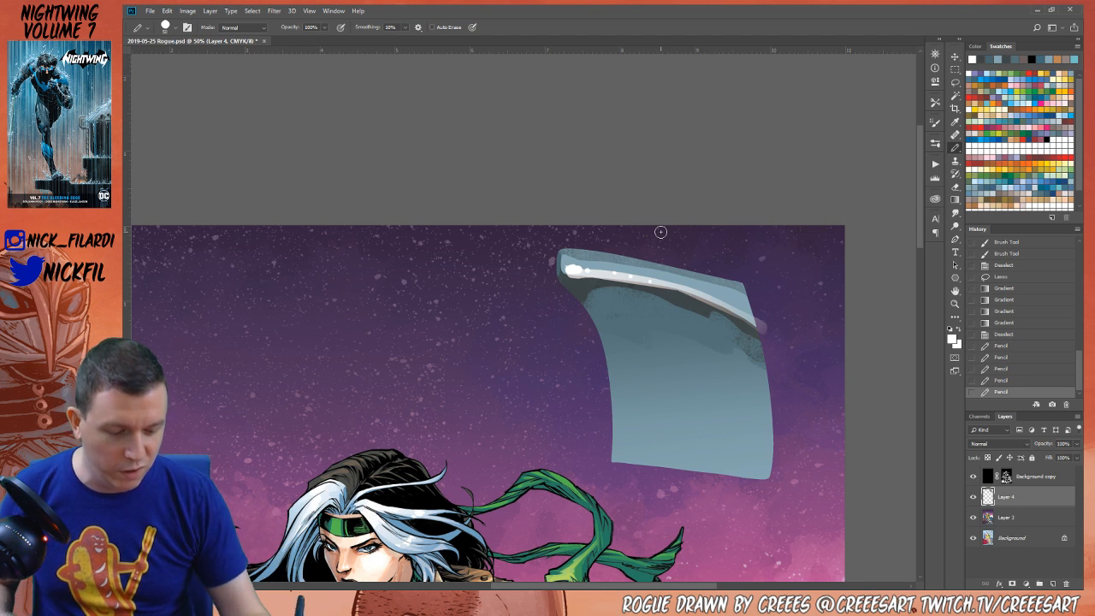
Delete the layer holding the blue panel shape
{"action": "left_click_drag", "start_coordinate": [1031, 497], "coordinate": [1065, 582]}
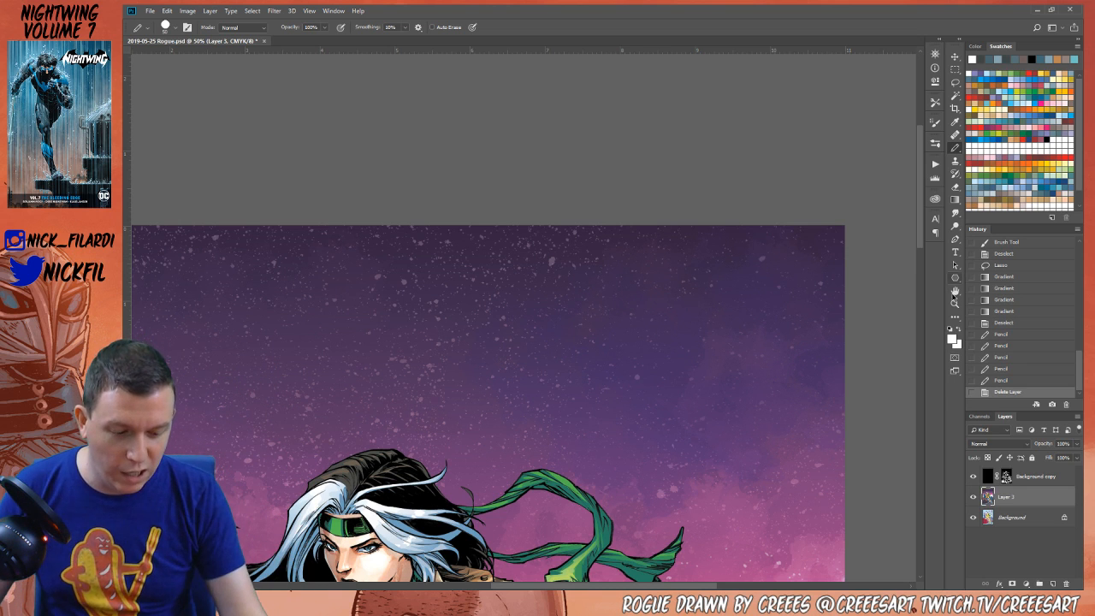
Set the Pencil to Screen mode, sample the pink of the metal, and lighten the crumpled plating in front of and beneath the raised boot
{"action": "left_click", "coordinate": [955, 292]}
{"action": "left_click_drag", "start_coordinate": [377, 513], "coordinate": [806, 136]}
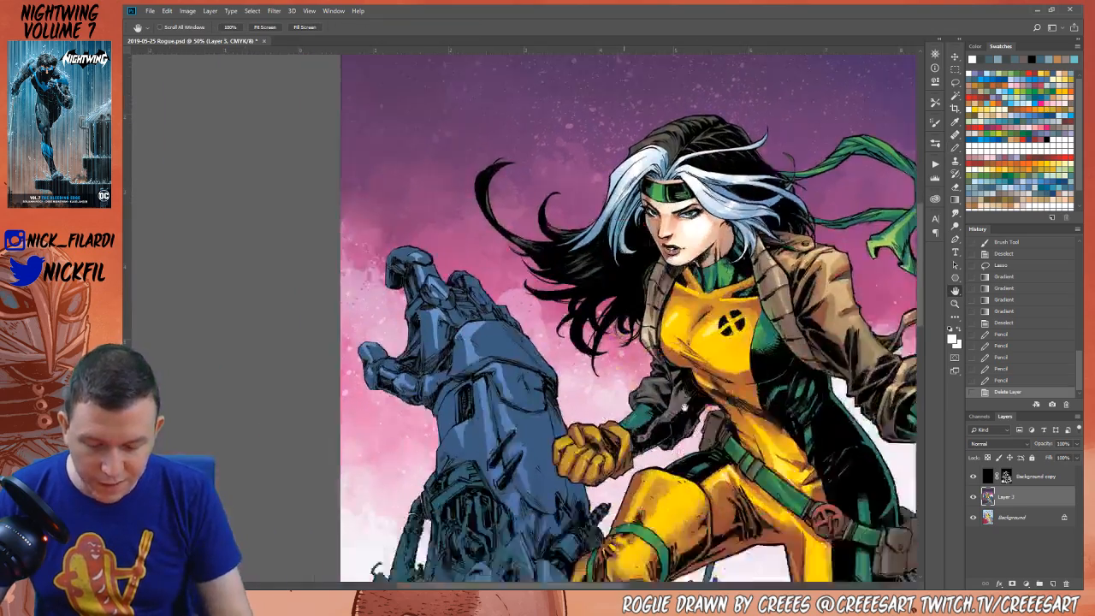
{"action": "left_click_drag", "start_coordinate": [590, 453], "coordinate": [710, 248]}
{"action": "left_click_drag", "start_coordinate": [757, 452], "coordinate": [604, 309]}
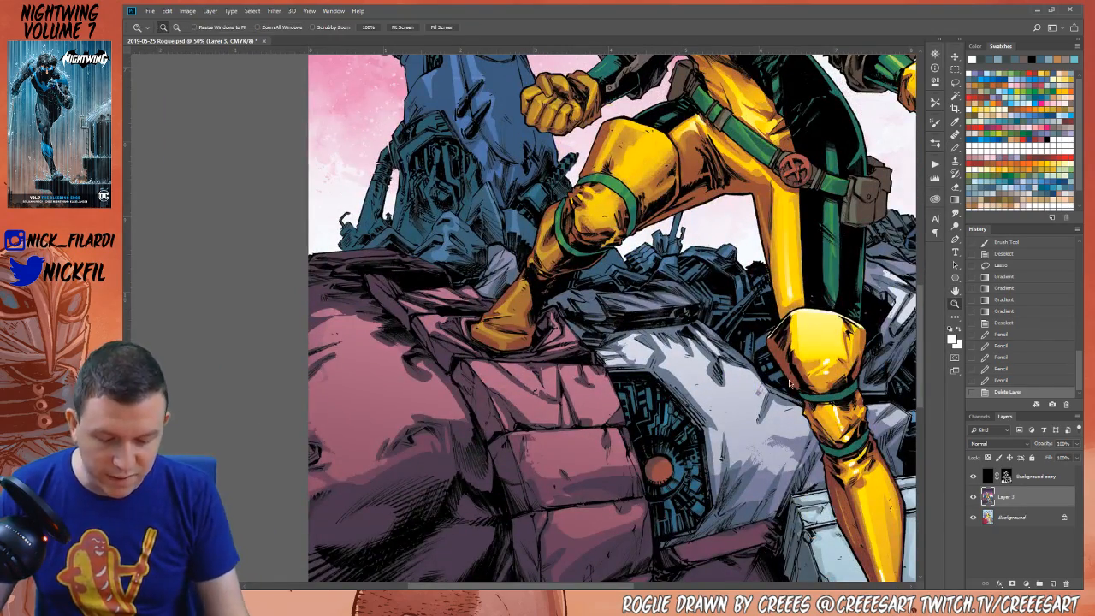
{"action": "key", "text": "ctrl+minus"}
{"action": "left_click_drag", "start_coordinate": [564, 477], "coordinate": [734, 477]}
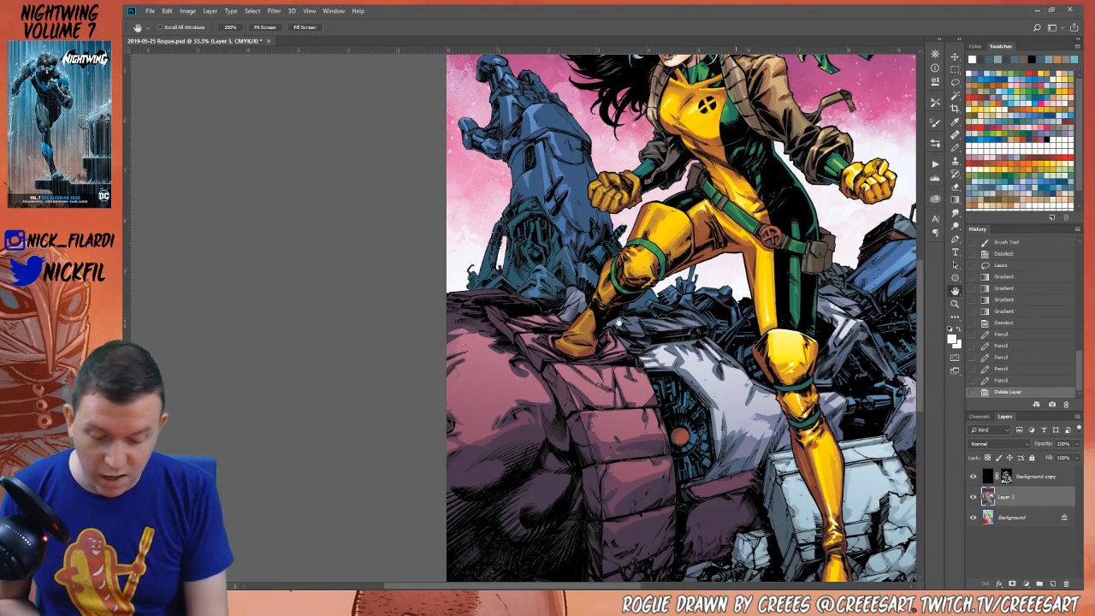
{"action": "left_click_drag", "start_coordinate": [572, 351], "coordinate": [607, 408]}
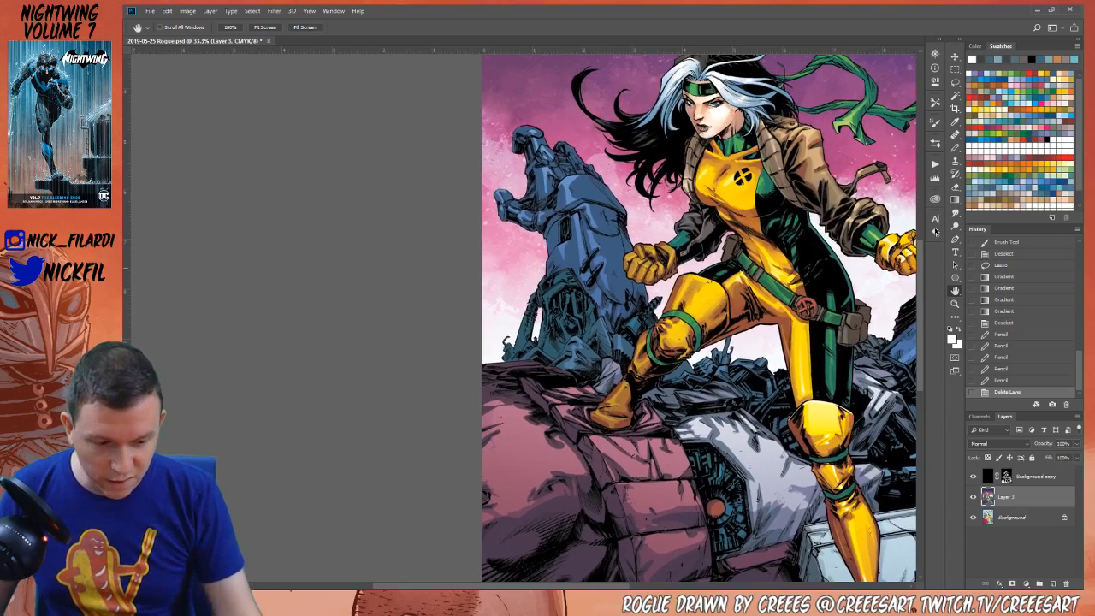
{"action": "left_click", "coordinate": [954, 148]}
{"action": "left_click", "coordinate": [242, 27]}
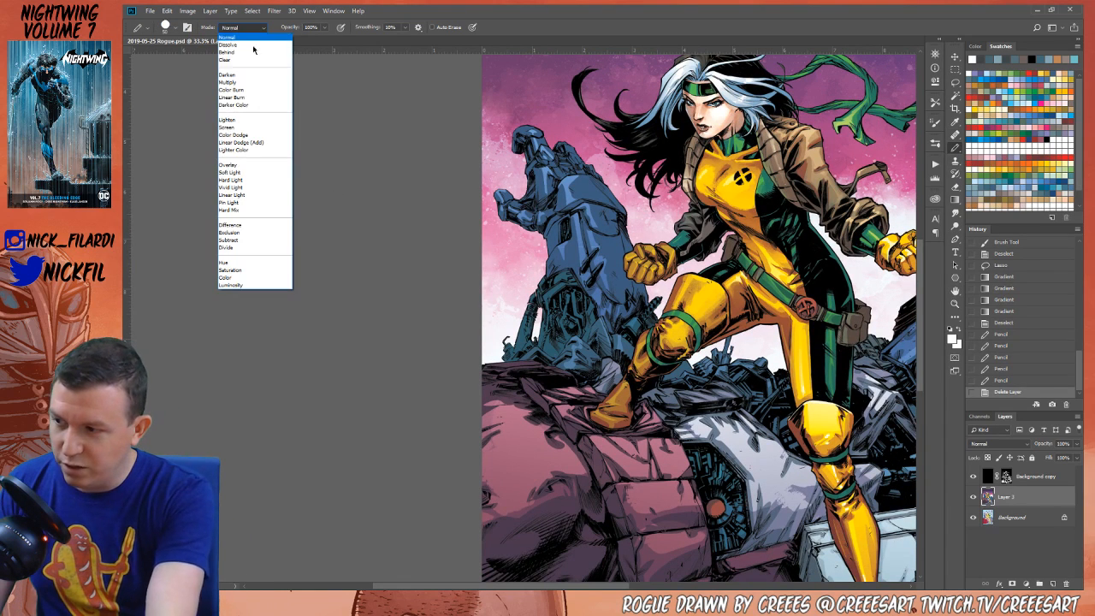
{"action": "left_click", "coordinate": [251, 127]}
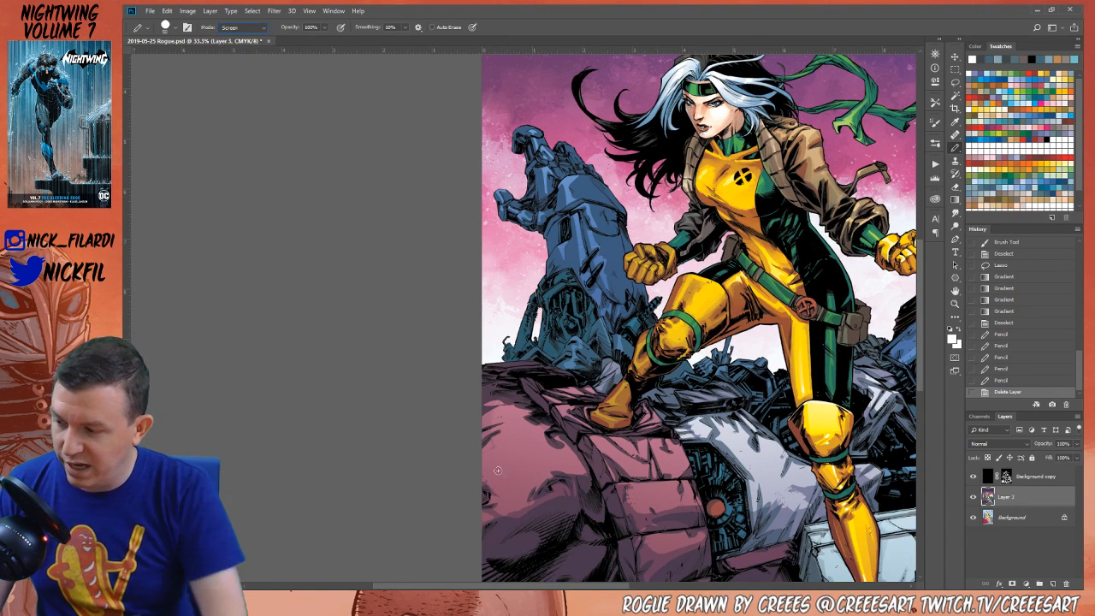
{"action": "left_click", "coordinate": [577, 389], "text": "alt"}
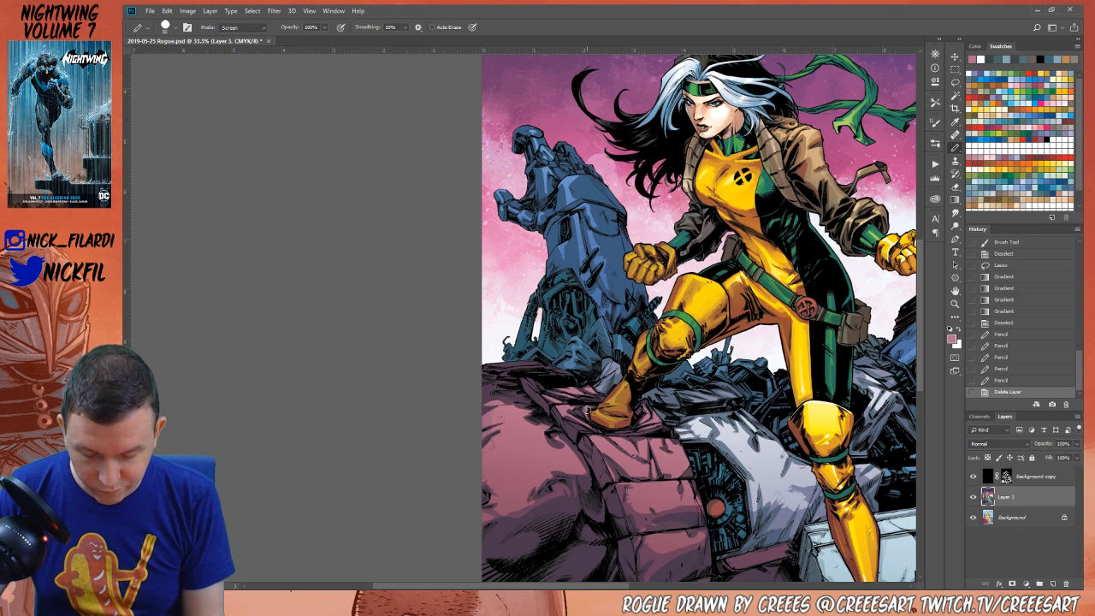
{"action": "left_click", "coordinate": [586, 409]}
{"action": "left_click", "coordinate": [590, 409]}
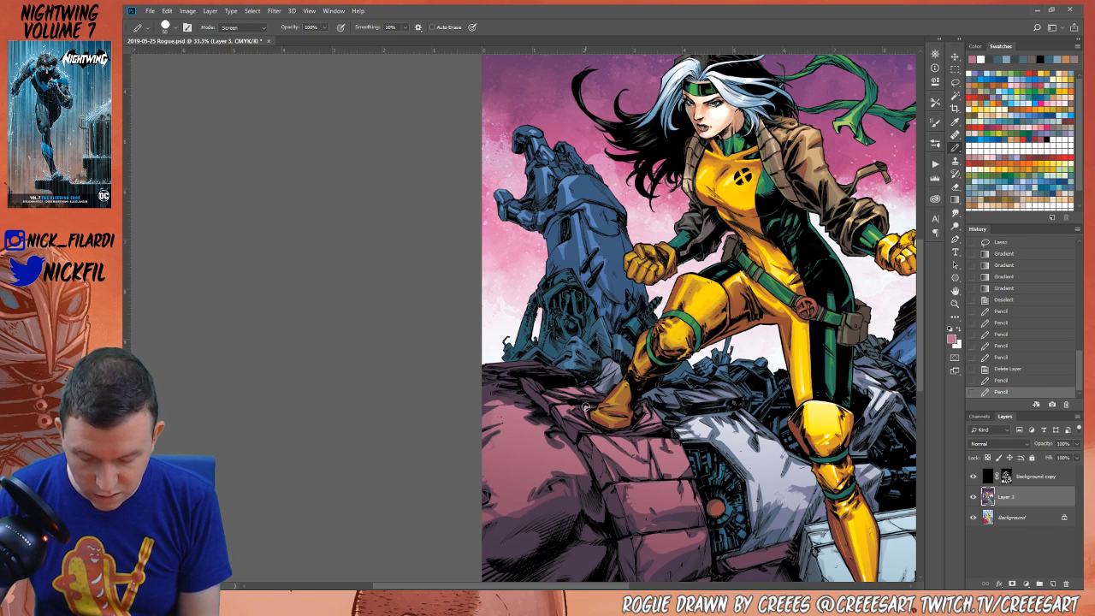
{"action": "left_click", "coordinate": [562, 408]}
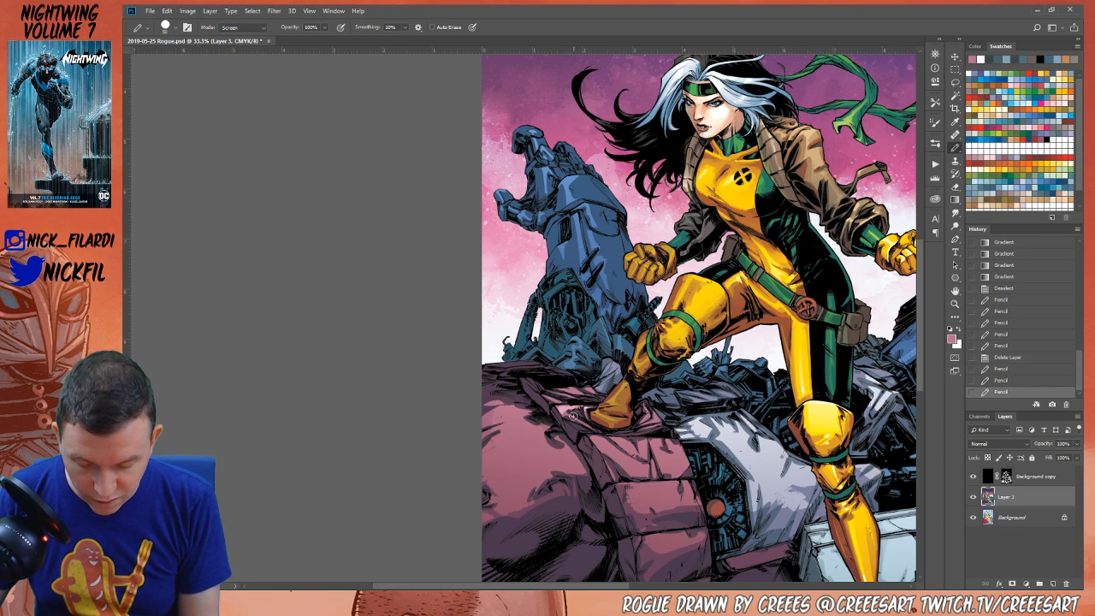
{"action": "left_click", "coordinate": [573, 414]}
{"action": "left_click", "coordinate": [595, 428]}
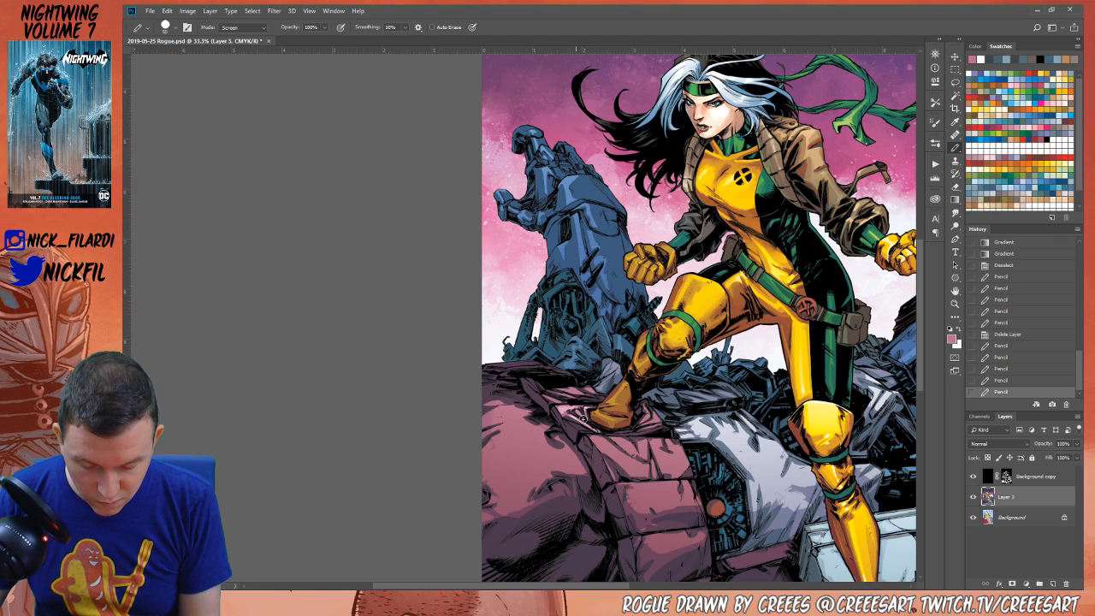
{"action": "left_click", "coordinate": [614, 428]}
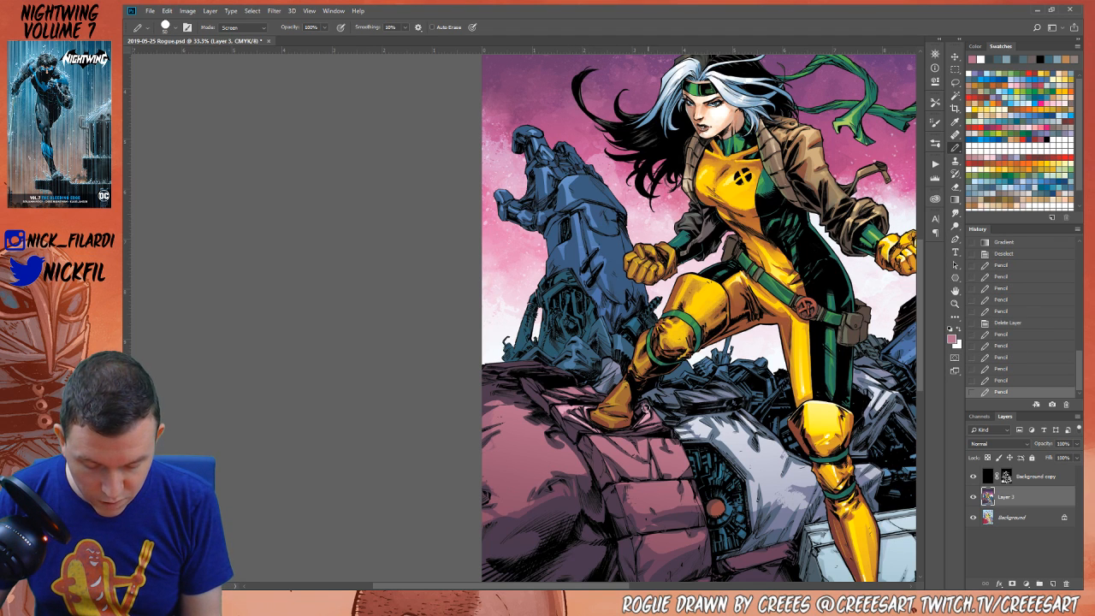
Pencil the same pink highlights onto the creased metal just right of the raised boot
{"action": "left_click", "coordinate": [647, 417]}
{"action": "left_click", "coordinate": [658, 422]}
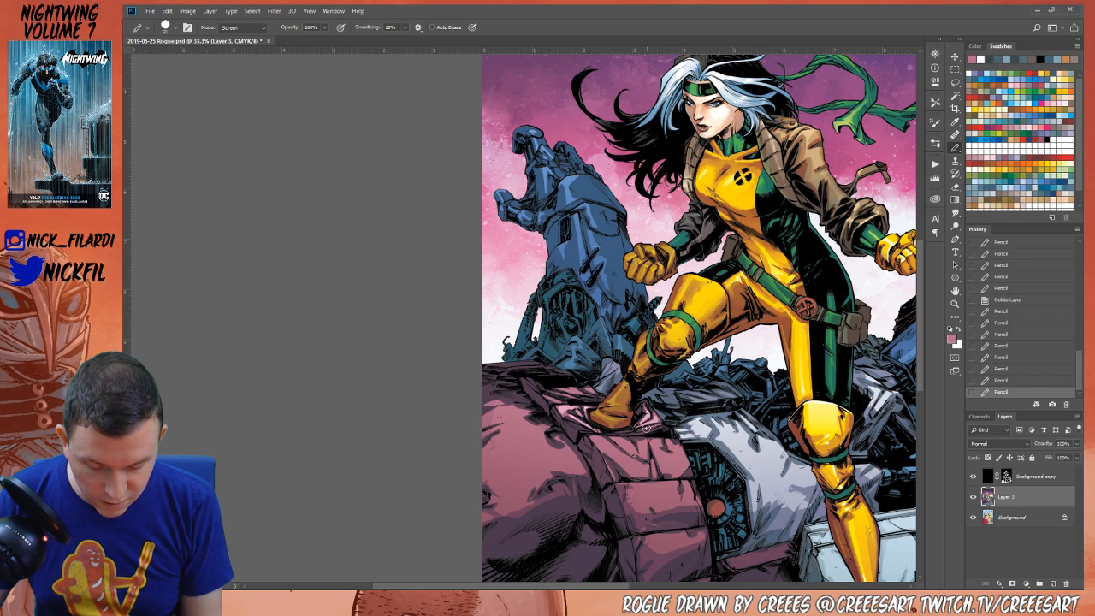
{"action": "left_click", "coordinate": [637, 411]}
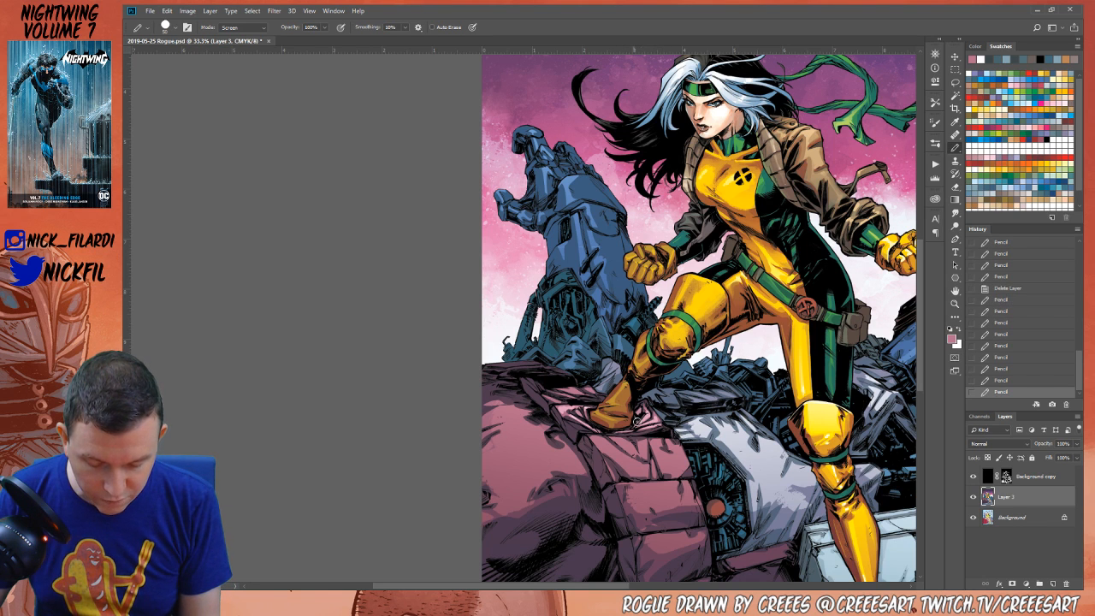
{"action": "left_click", "coordinate": [635, 420]}
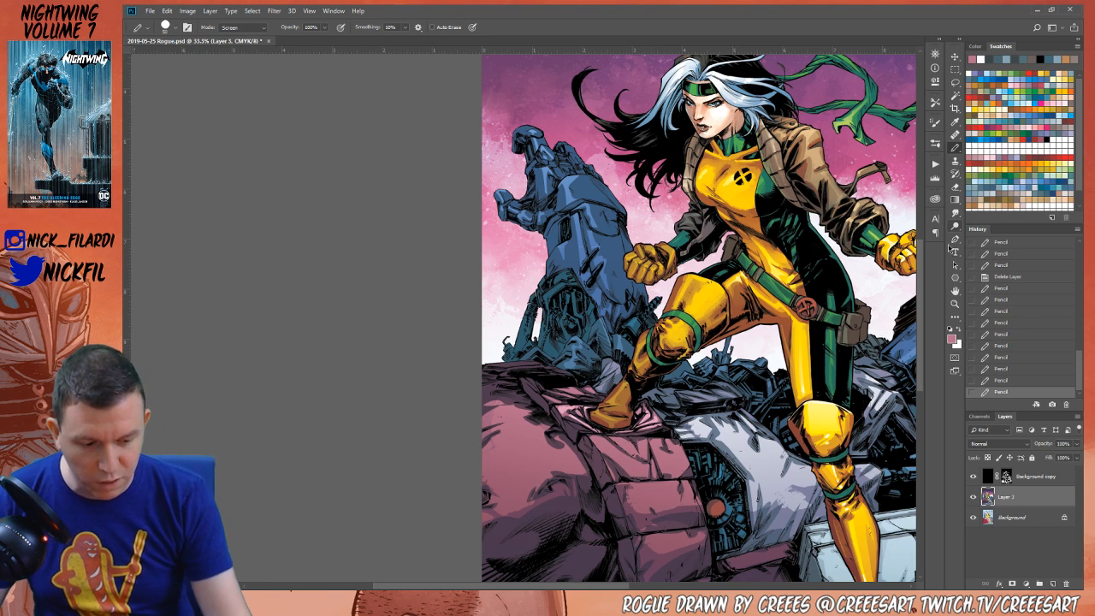
{"action": "left_click", "coordinate": [955, 291]}
{"action": "left_click_drag", "start_coordinate": [649, 479], "coordinate": [670, 383]}
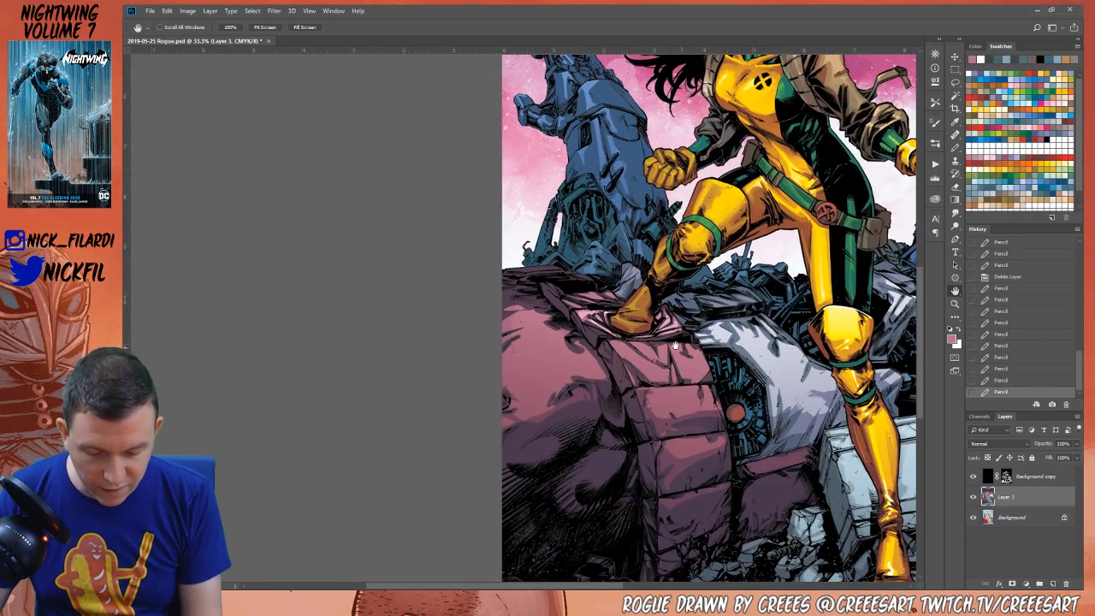
{"action": "left_click", "coordinate": [956, 82]}
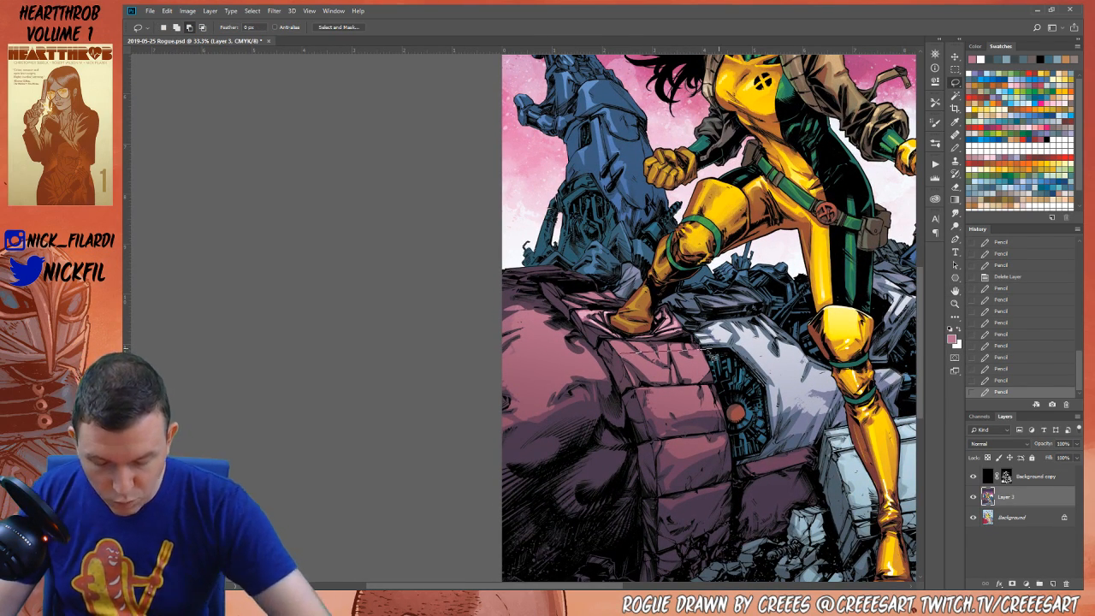
{"action": "left_click_drag", "start_coordinate": [699, 351], "coordinate": [620, 352]}
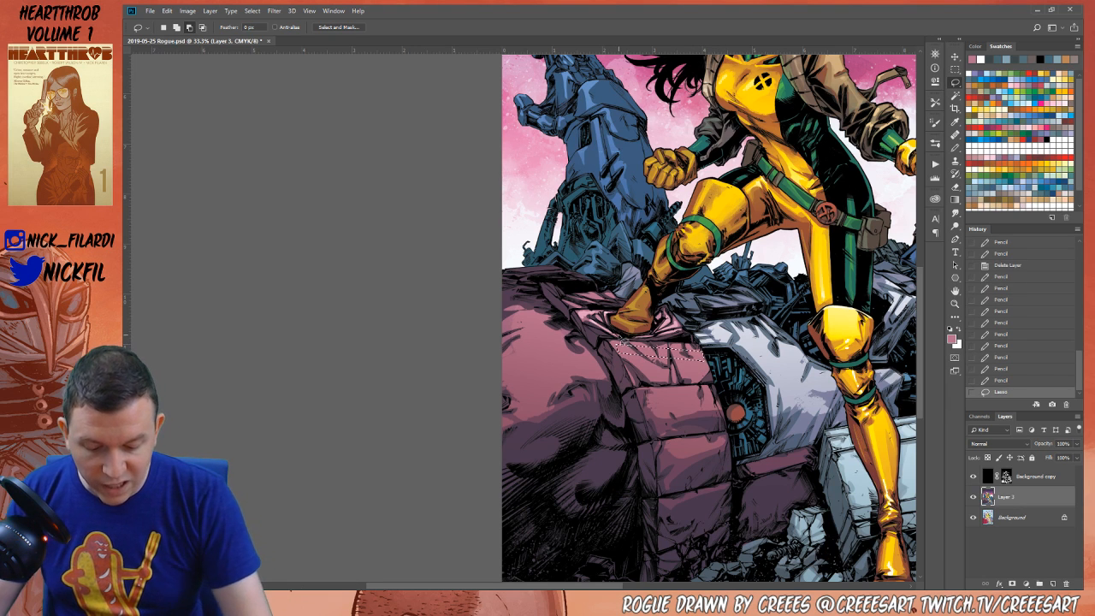
{"action": "key", "text": "ctrl+d"}
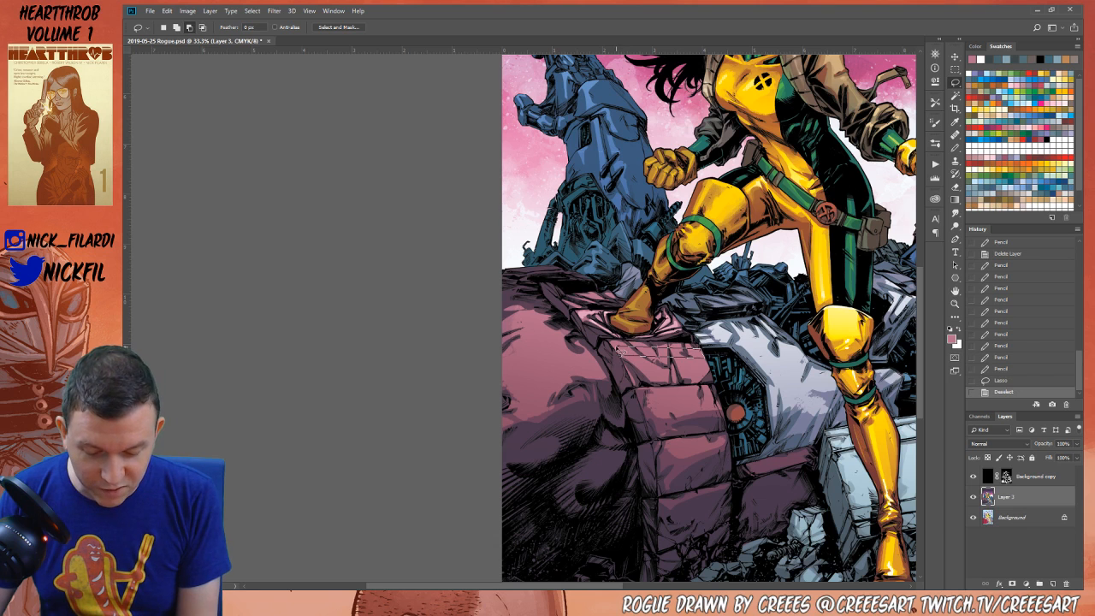
Lasso a jagged highlight shape along the upper edge of the pink panel below the boot and extend it downward
{"action": "left_click_drag", "start_coordinate": [618, 350], "coordinate": [621, 346]}
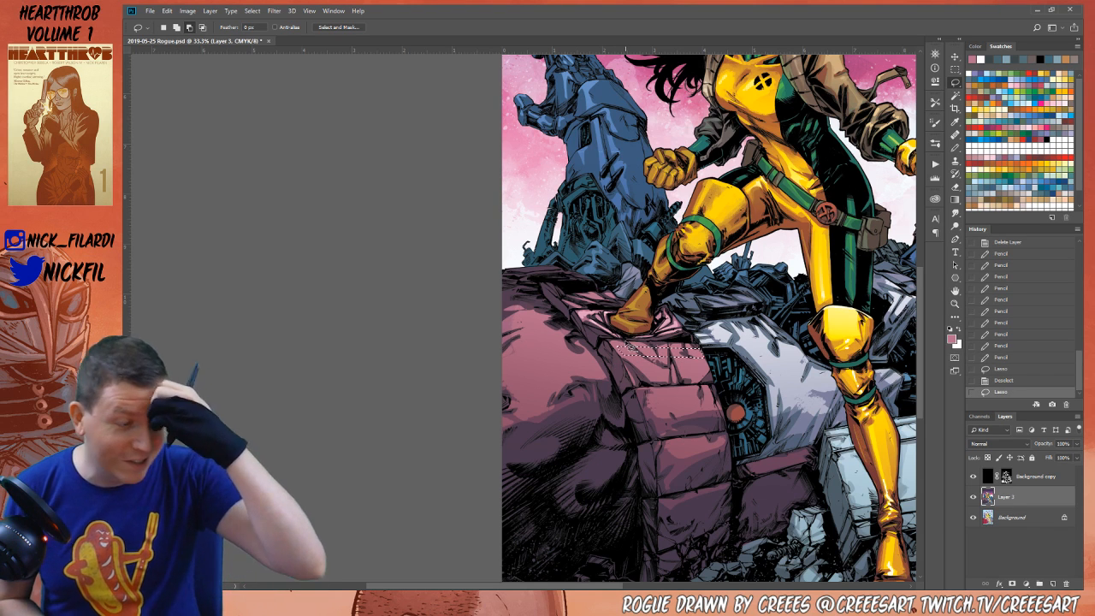
{"action": "left_click", "coordinate": [954, 291]}
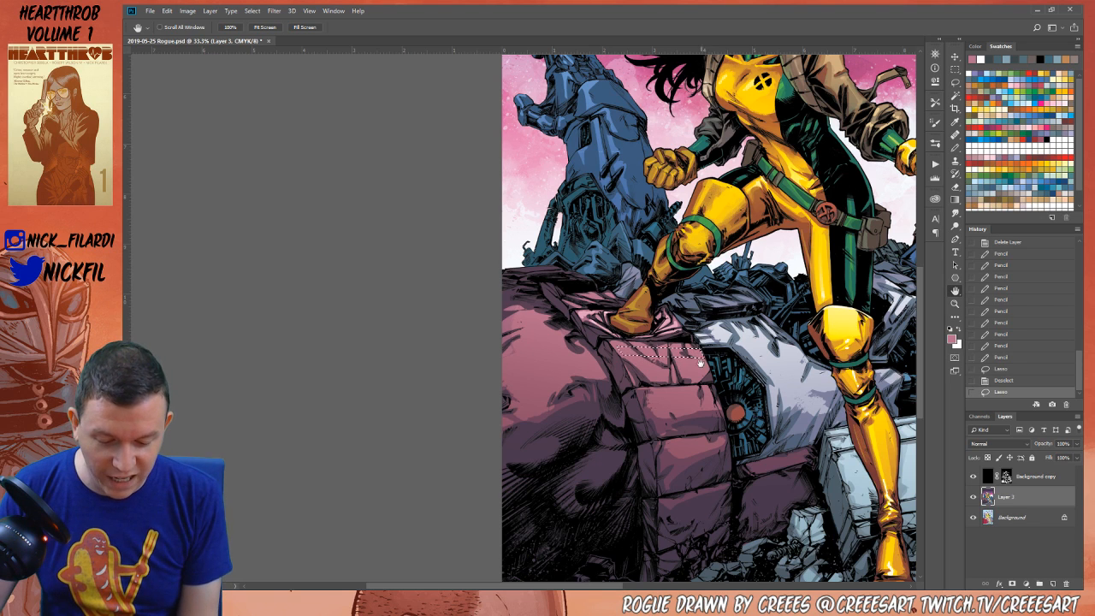
{"action": "left_click", "coordinate": [954, 82]}
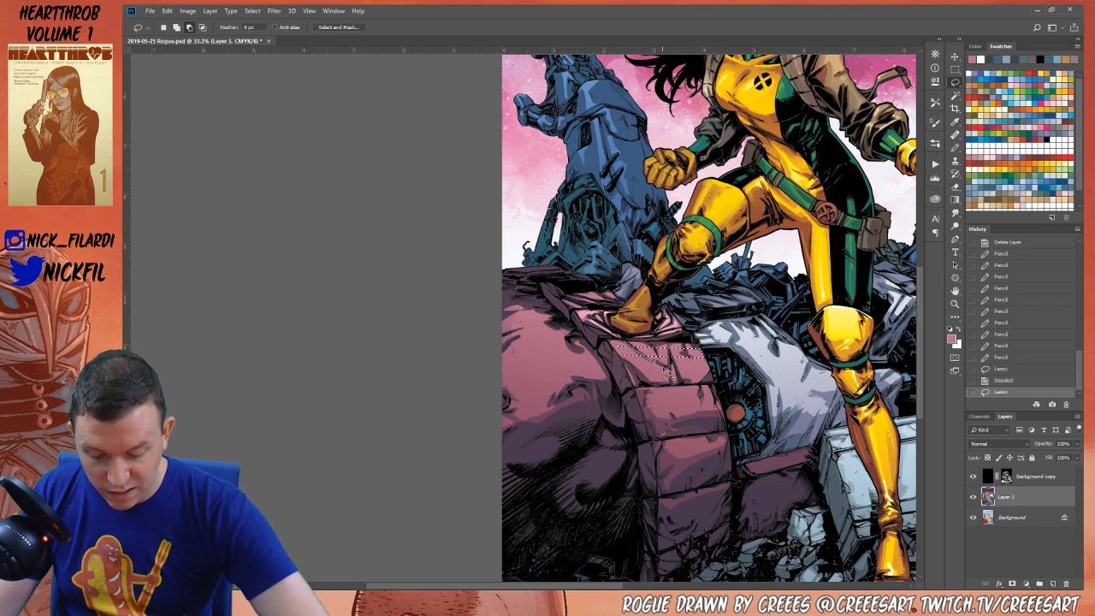
{"action": "left_click_drag", "start_coordinate": [666, 369], "coordinate": [622, 334]}
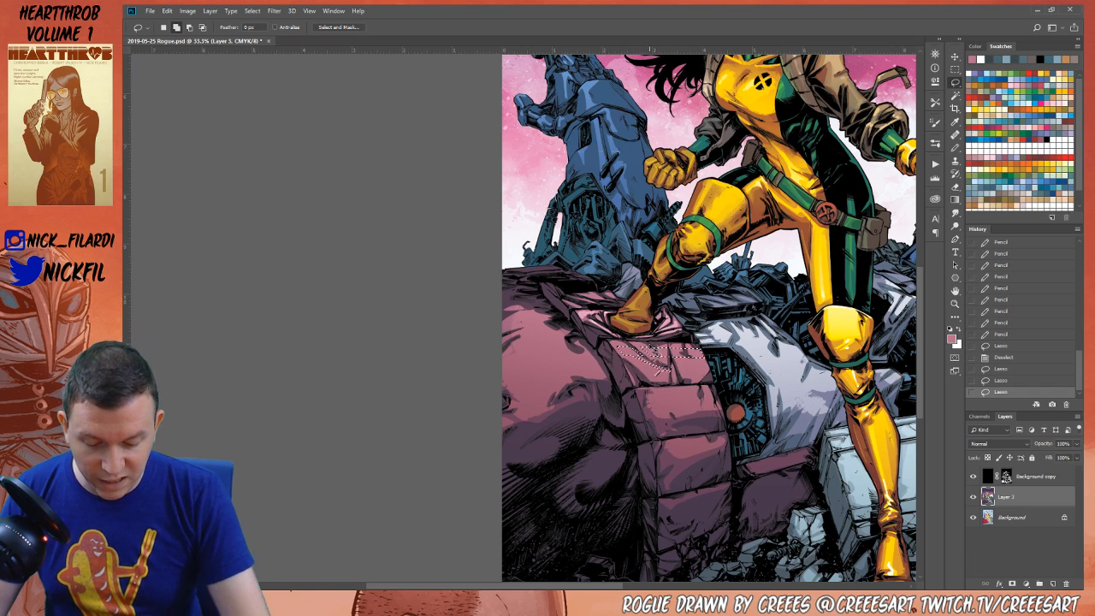
{"action": "key", "text": "alt"}
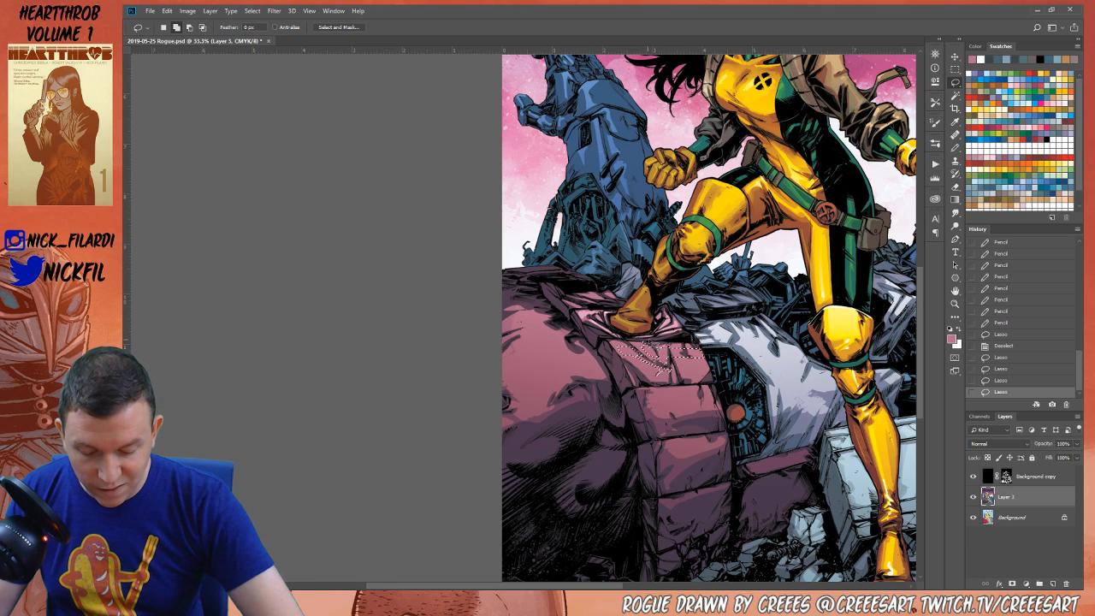
{"action": "key", "text": "alt"}
{"action": "left_click_drag", "start_coordinate": [624, 346], "coordinate": [676, 363]}
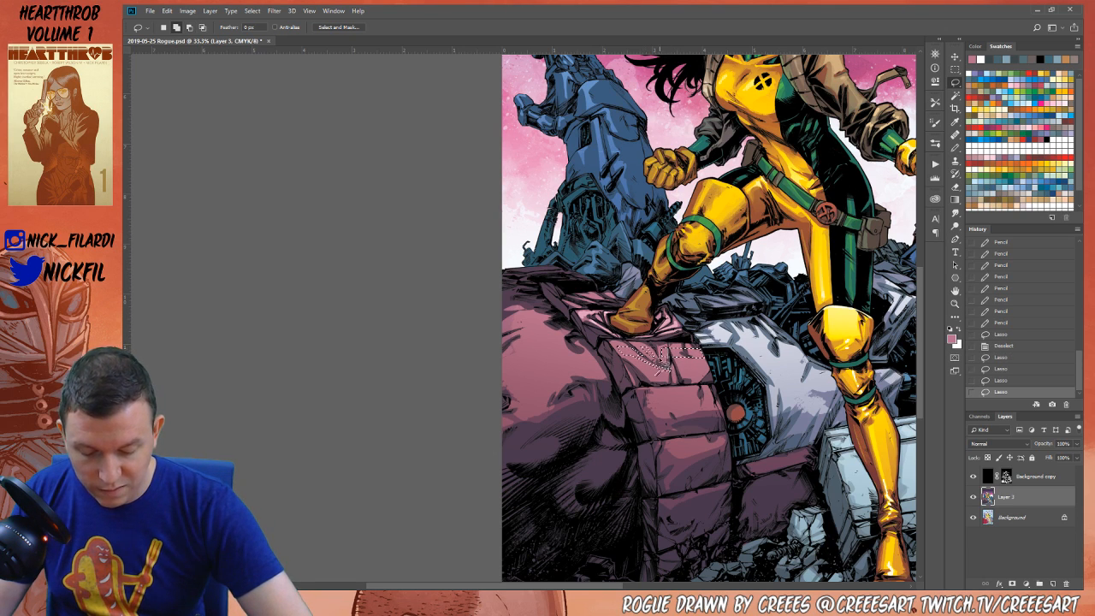
Refine the highlight selection with further lasso additions and cut-outs around the panel's creases and right end
{"action": "key", "text": "alt"}
{"action": "mouse_move", "coordinate": [628, 346]}
{"action": "left_mouse_down"}
{"action": "mouse_move", "coordinate": [672, 363]}
{"action": "mouse_move", "coordinate": [697, 353]}
{"action": "mouse_move", "coordinate": [667, 366]}
{"action": "mouse_move", "coordinate": [667, 347]}
{"action": "left_mouse_up"}
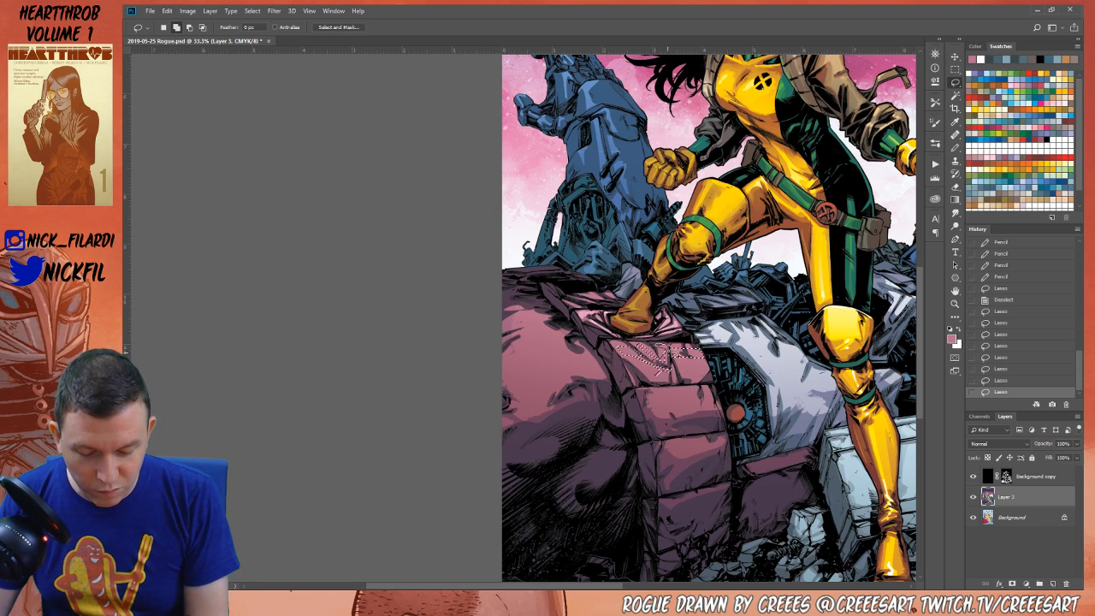
{"action": "left_click_drag", "start_coordinate": [665, 359], "coordinate": [668, 361]}
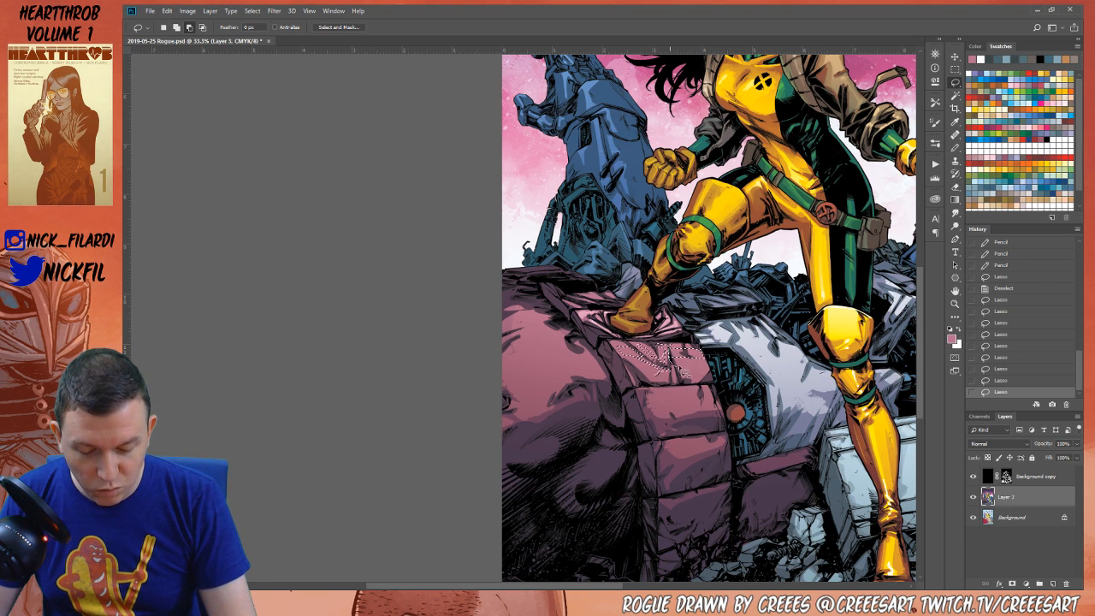
{"action": "left_click_drag", "start_coordinate": [665, 352], "coordinate": [668, 354]}
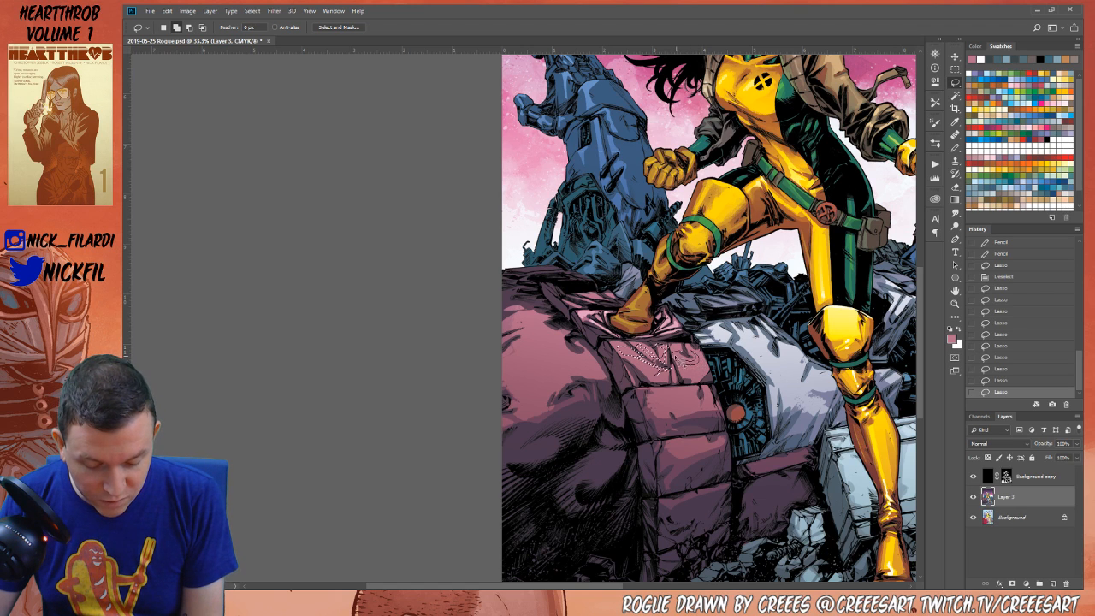
{"action": "left_click_drag", "start_coordinate": [683, 345], "coordinate": [695, 363]}
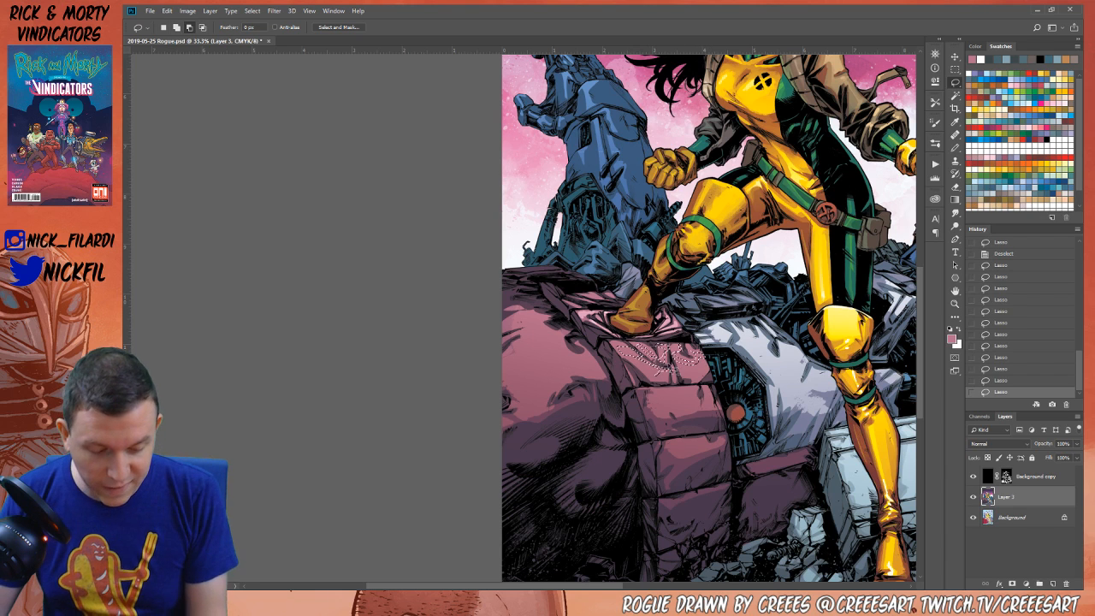
Lighten the selected panel shapes with sampled-pink gradients in Screen mode, raising the opacity to 100%, and clear the selection
{"action": "left_click", "coordinate": [954, 201]}
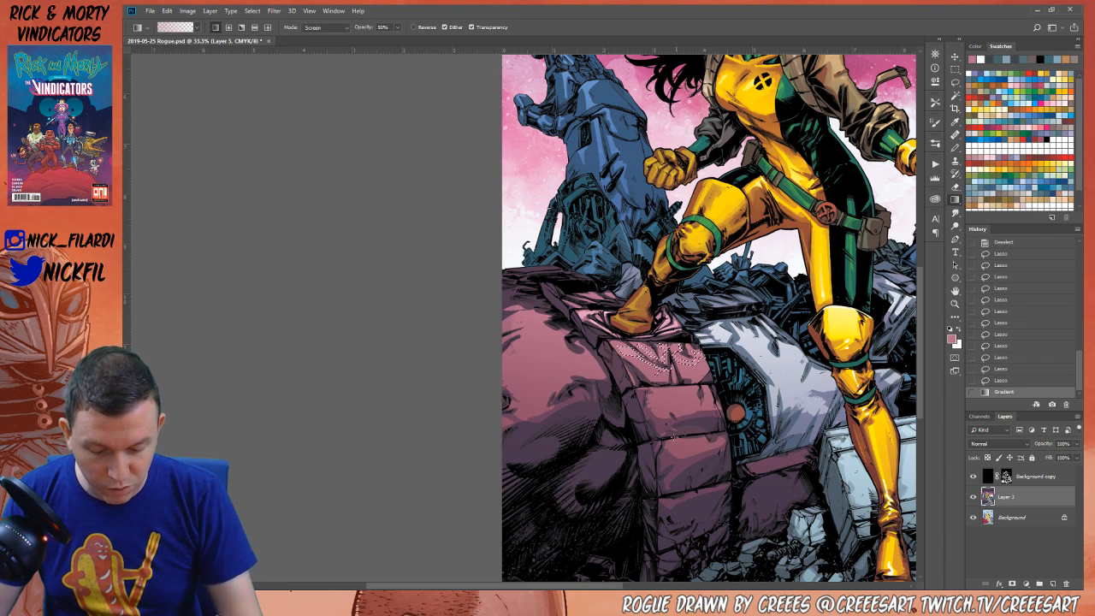
{"action": "left_click", "coordinate": [678, 400], "text": "alt"}
{"action": "left_click_drag", "start_coordinate": [679, 401], "coordinate": [713, 490]}
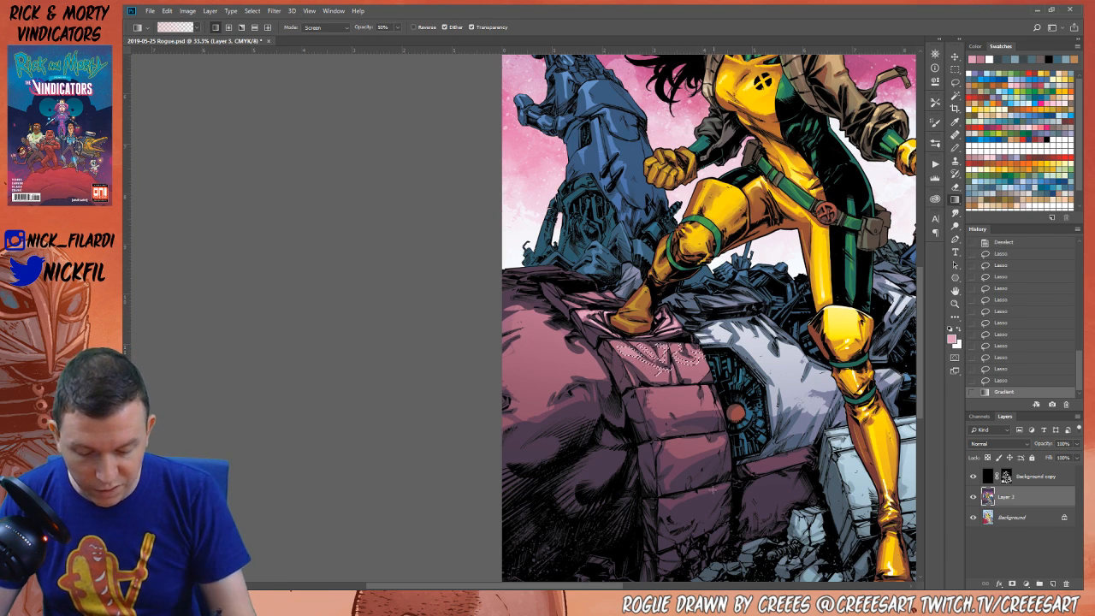
{"action": "key", "text": "0"}
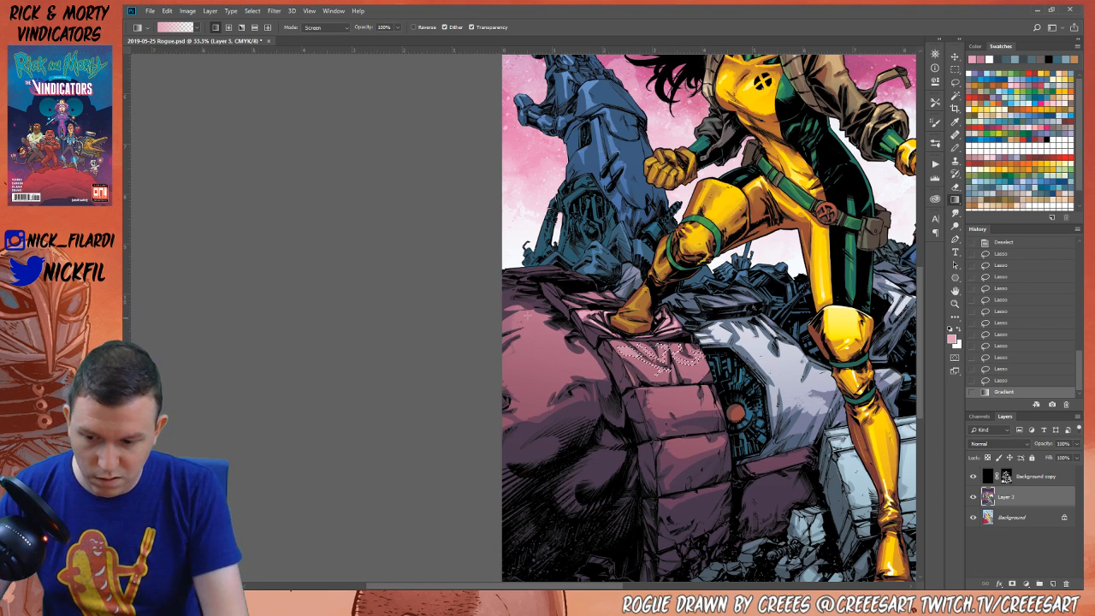
{"action": "left_click_drag", "start_coordinate": [675, 398], "coordinate": [740, 483]}
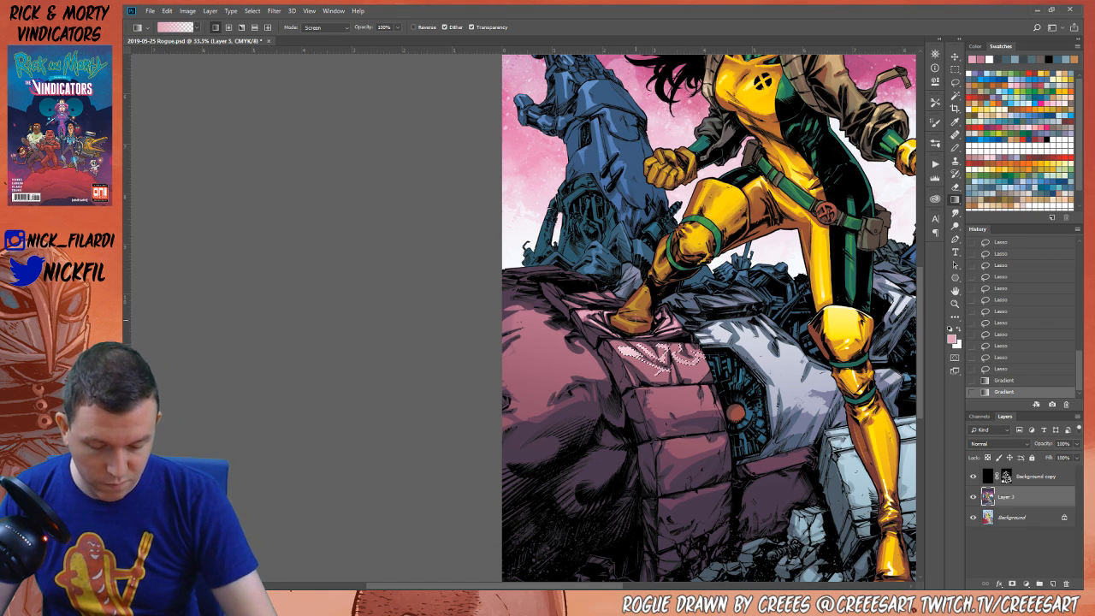
{"action": "left_click_drag", "start_coordinate": [663, 347], "coordinate": [719, 438]}
{"action": "key", "text": "ctrl+d"}
Switch to the Pencil and set its blending mode to Normal
{"action": "key", "text": "b"}
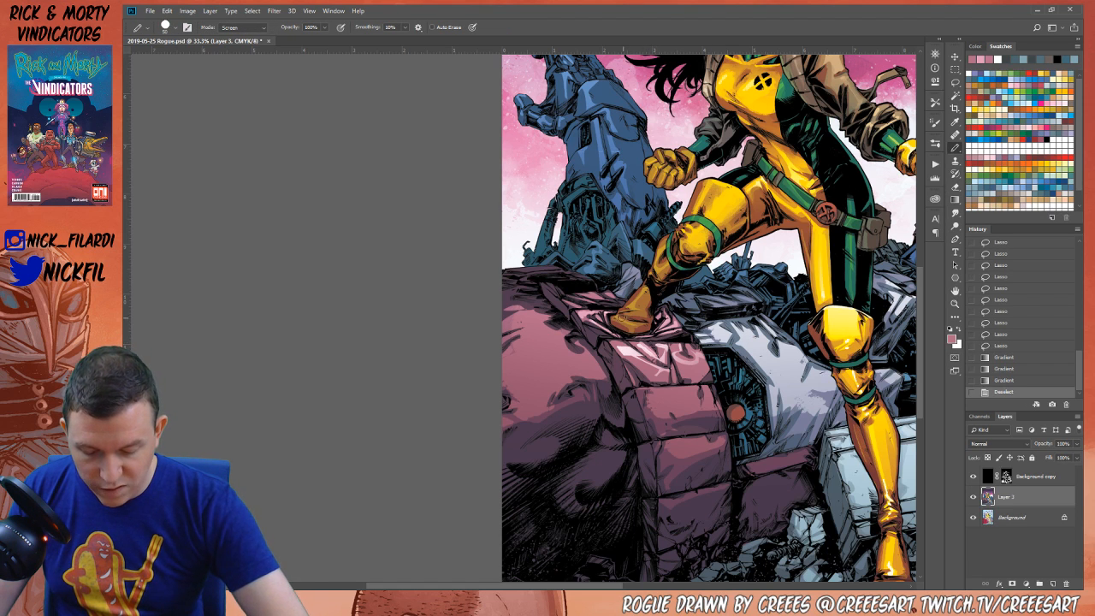
{"action": "left_click", "coordinate": [242, 28]}
{"action": "left_click", "coordinate": [235, 34]}
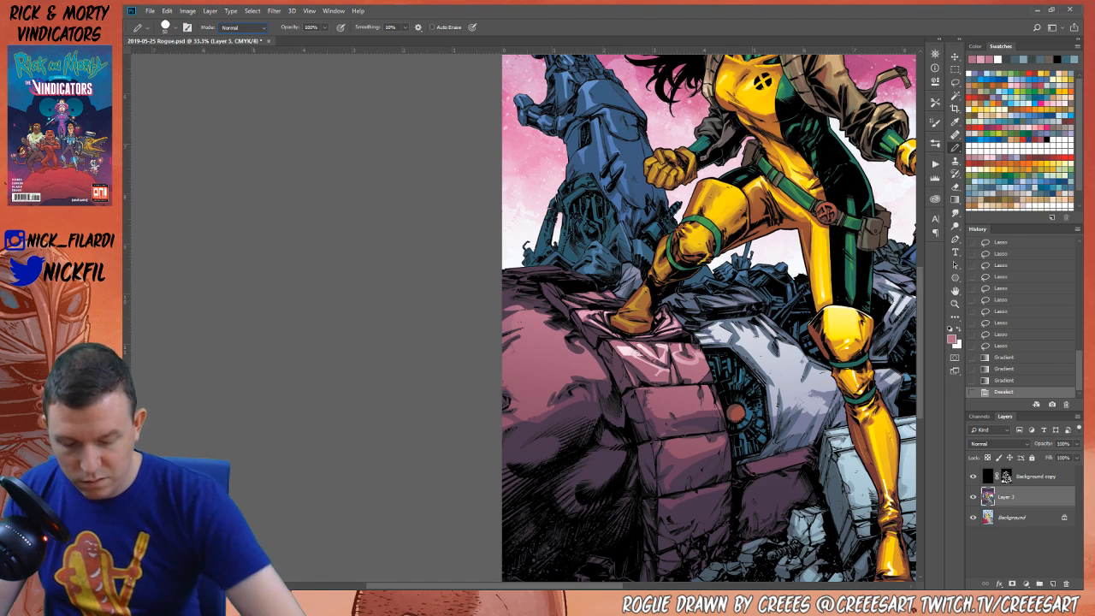
Touch up the highlights on the pink panel below the boot with Pencil strokes in sampled panel colours at 50% opacity
{"action": "mouse_move", "coordinate": [631, 346]}
{"action": "left_mouse_down"}
{"action": "mouse_move", "coordinate": [653, 356]}
{"action": "mouse_move", "coordinate": [635, 350]}
{"action": "left_mouse_up"}
{"action": "left_click", "coordinate": [631, 342], "text": "alt"}
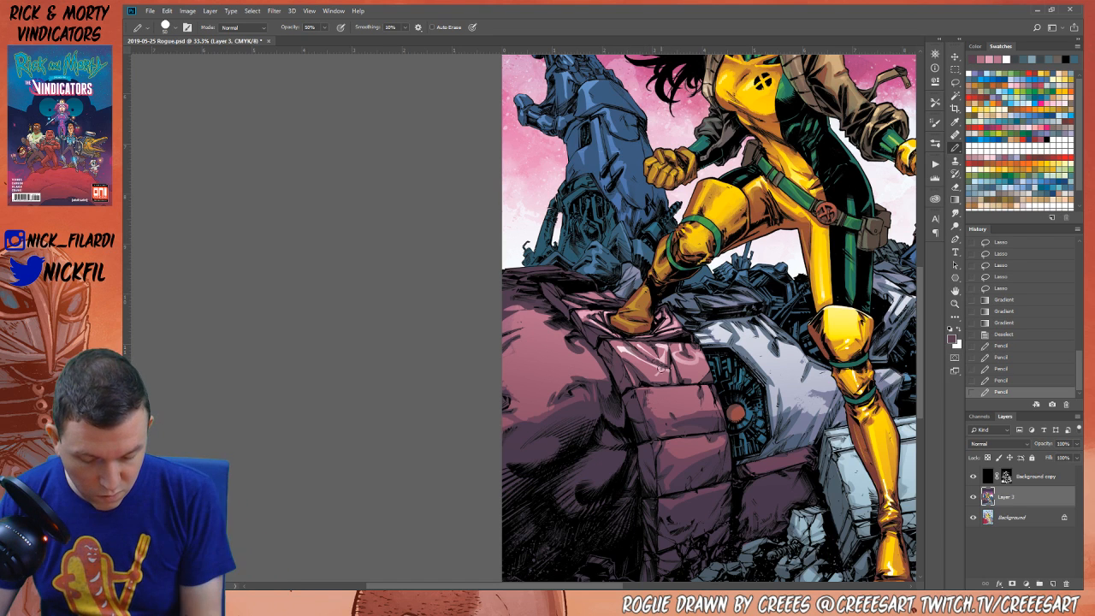
{"action": "mouse_move", "coordinate": [652, 371]}
{"action": "left_mouse_down"}
{"action": "mouse_move", "coordinate": [654, 382]}
{"action": "mouse_move", "coordinate": [627, 354]}
{"action": "left_mouse_up"}
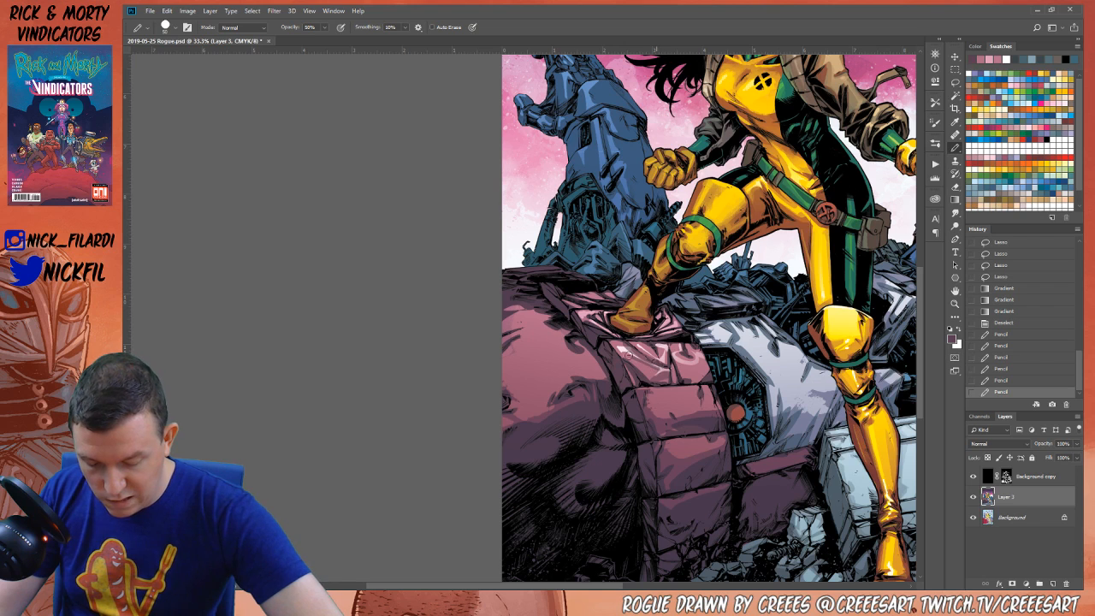
{"action": "left_click", "coordinate": [612, 347]}
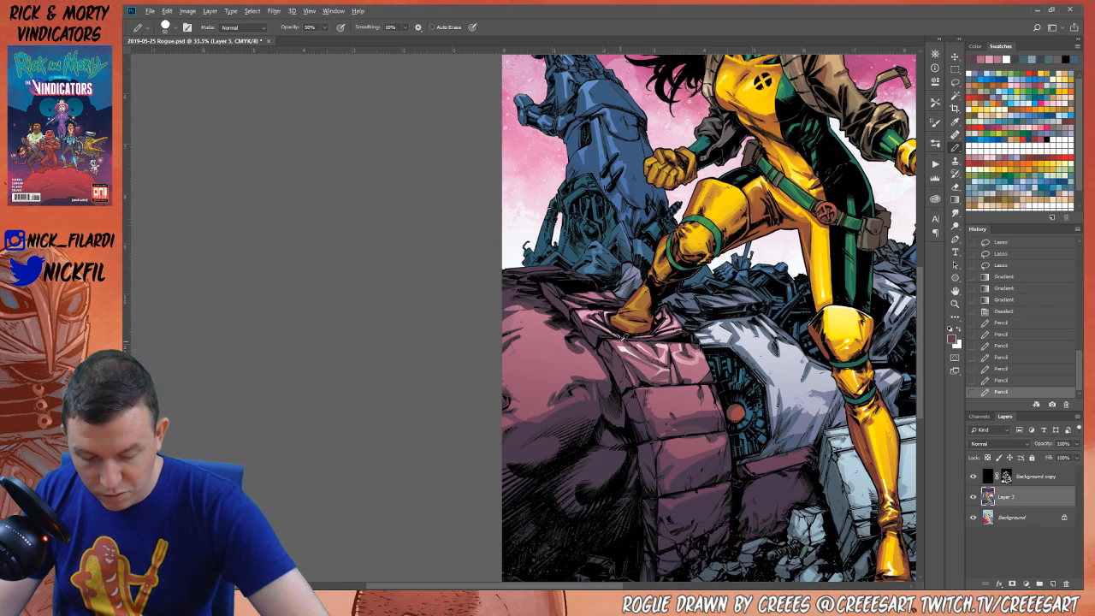
{"action": "left_click", "coordinate": [614, 349], "text": "alt"}
{"action": "key", "text": "5"}
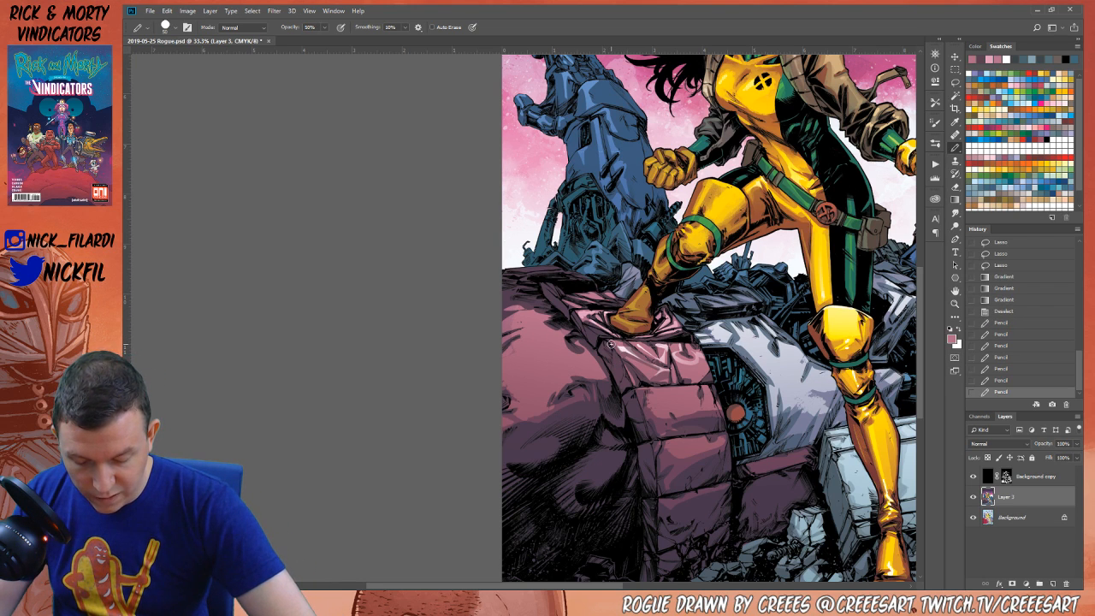
{"action": "left_click_drag", "start_coordinate": [638, 367], "coordinate": [632, 364]}
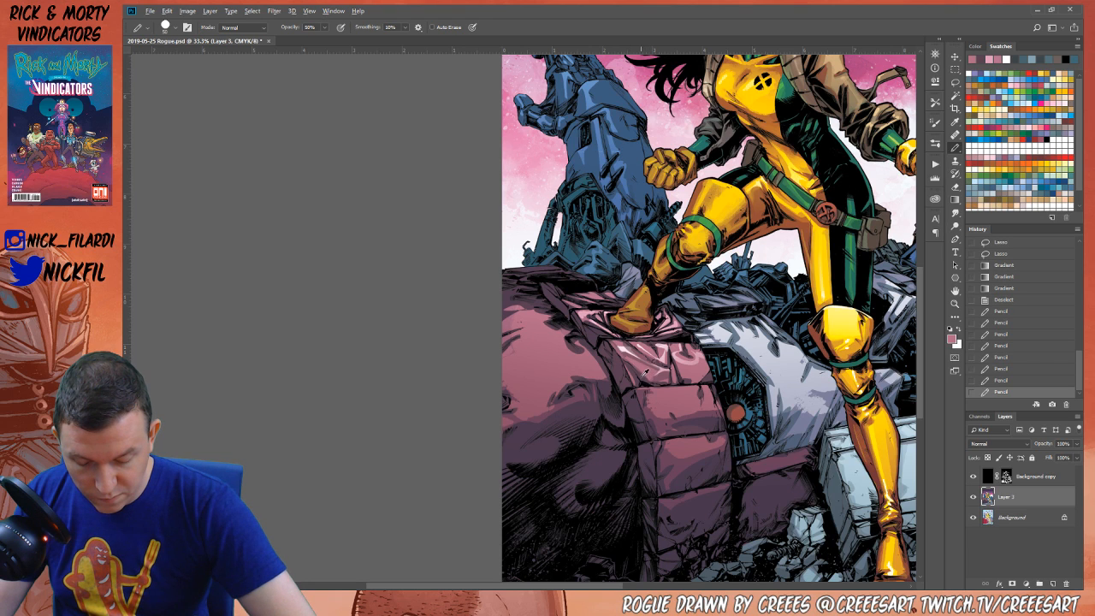
{"action": "left_click", "coordinate": [646, 373], "text": "alt"}
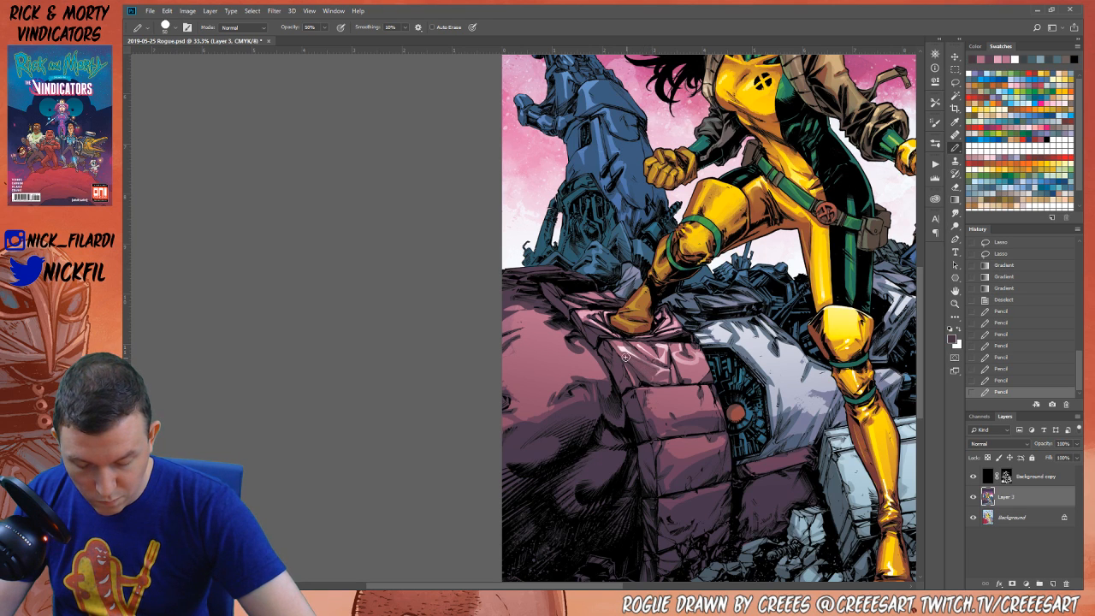
{"action": "left_click", "coordinate": [652, 361]}
{"action": "left_click", "coordinate": [666, 378]}
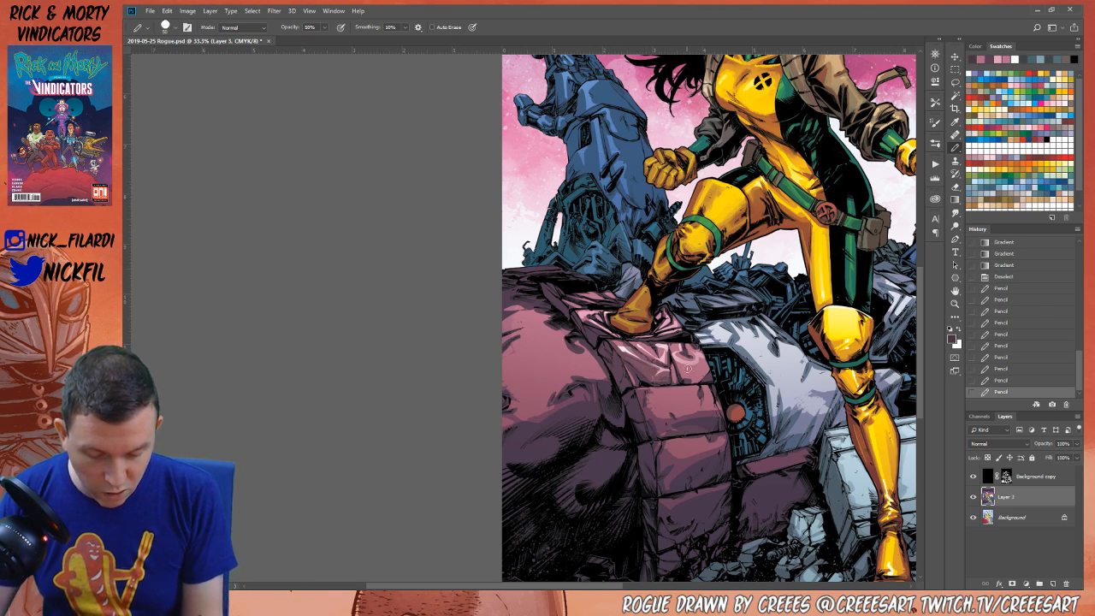
Undo the recent Pencil touch-ups on the pink panel, back to the cleared selection
{"action": "left_click", "coordinate": [642, 361], "text": "alt"}
{"action": "left_click", "coordinate": [954, 302]}
{"action": "left_click_drag", "start_coordinate": [651, 375], "coordinate": [652, 374]}
{"action": "left_click", "coordinate": [954, 293]}
{"action": "left_click_drag", "start_coordinate": [935, 439], "coordinate": [807, 439]}
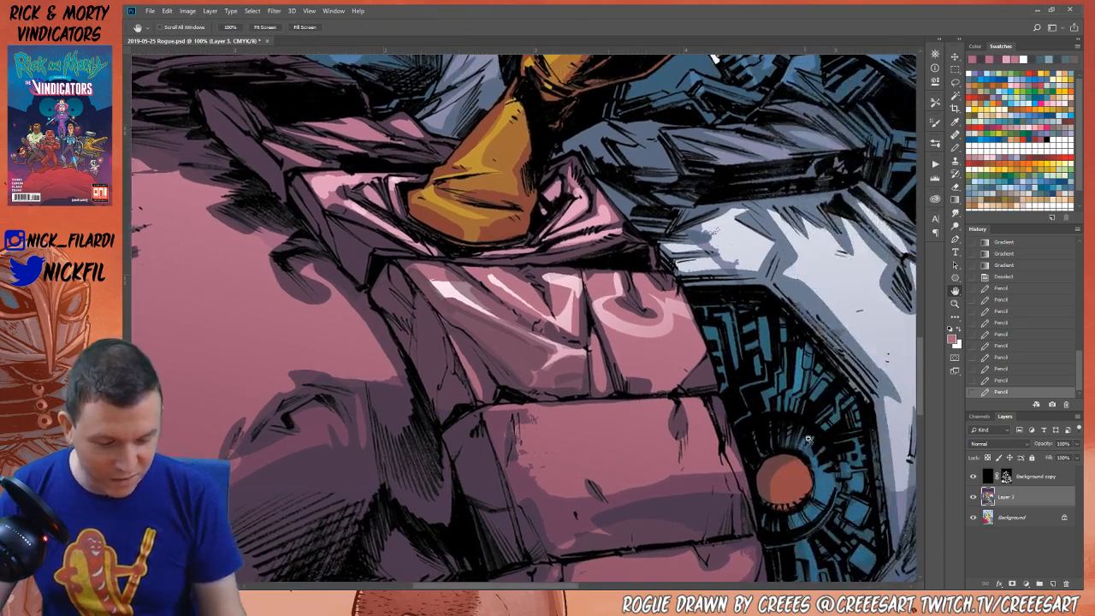
{"action": "left_click", "coordinate": [1011, 276]}
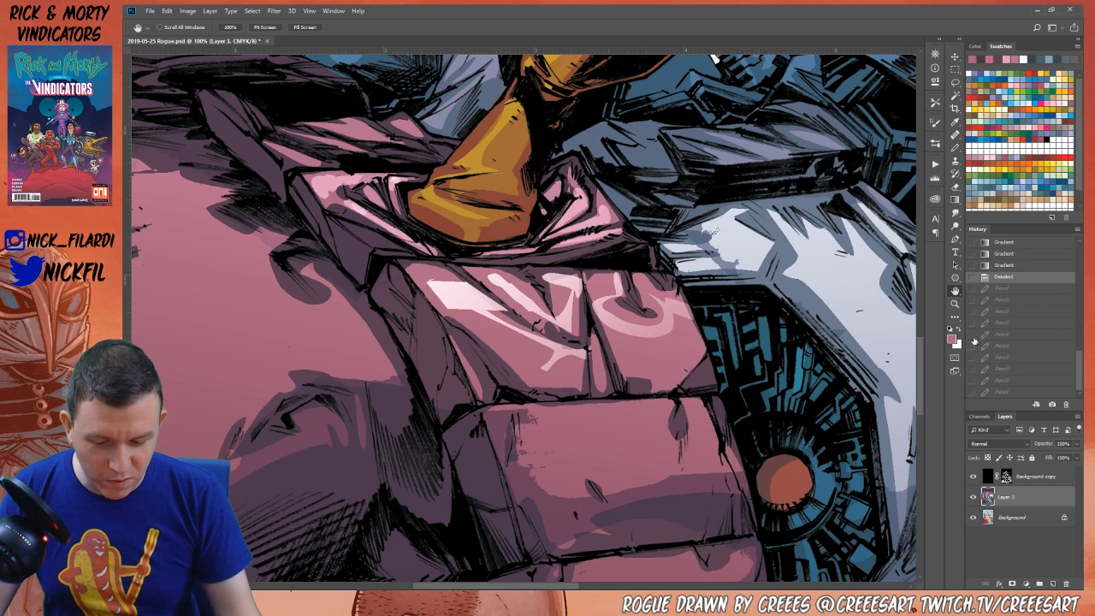
Lasso the lit faces of the panel below the boot and lighten them with a sampled-pink gradient in Screen mode
{"action": "left_click", "coordinate": [954, 82]}
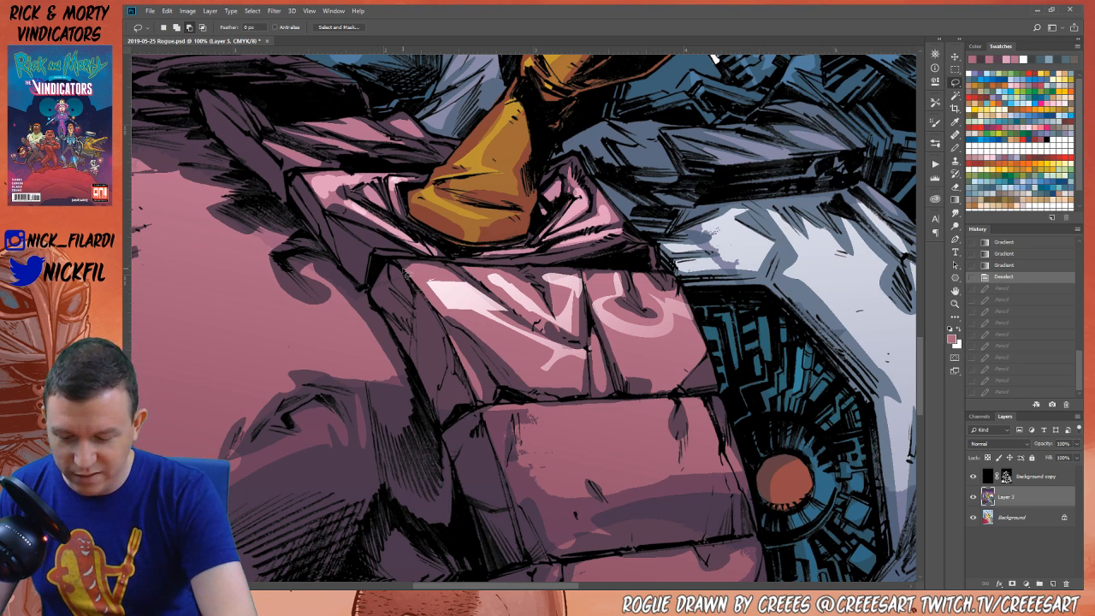
{"action": "mouse_move", "coordinate": [445, 318]}
{"action": "left_mouse_down"}
{"action": "mouse_move", "coordinate": [534, 378]}
{"action": "mouse_move", "coordinate": [607, 390]}
{"action": "mouse_move", "coordinate": [705, 377]}
{"action": "mouse_move", "coordinate": [684, 282]}
{"action": "mouse_move", "coordinate": [399, 259]}
{"action": "mouse_move", "coordinate": [535, 332]}
{"action": "mouse_move", "coordinate": [504, 272]}
{"action": "mouse_move", "coordinate": [513, 316]}
{"action": "mouse_move", "coordinate": [586, 358]}
{"action": "left_mouse_up"}
{"action": "mouse_move", "coordinate": [588, 275]}
{"action": "left_mouse_down"}
{"action": "mouse_move", "coordinate": [595, 393]}
{"action": "mouse_move", "coordinate": [593, 306]}
{"action": "mouse_move", "coordinate": [609, 389]}
{"action": "mouse_move", "coordinate": [590, 376]}
{"action": "mouse_move", "coordinate": [586, 283]}
{"action": "left_mouse_up"}
{"action": "key", "text": "g"}
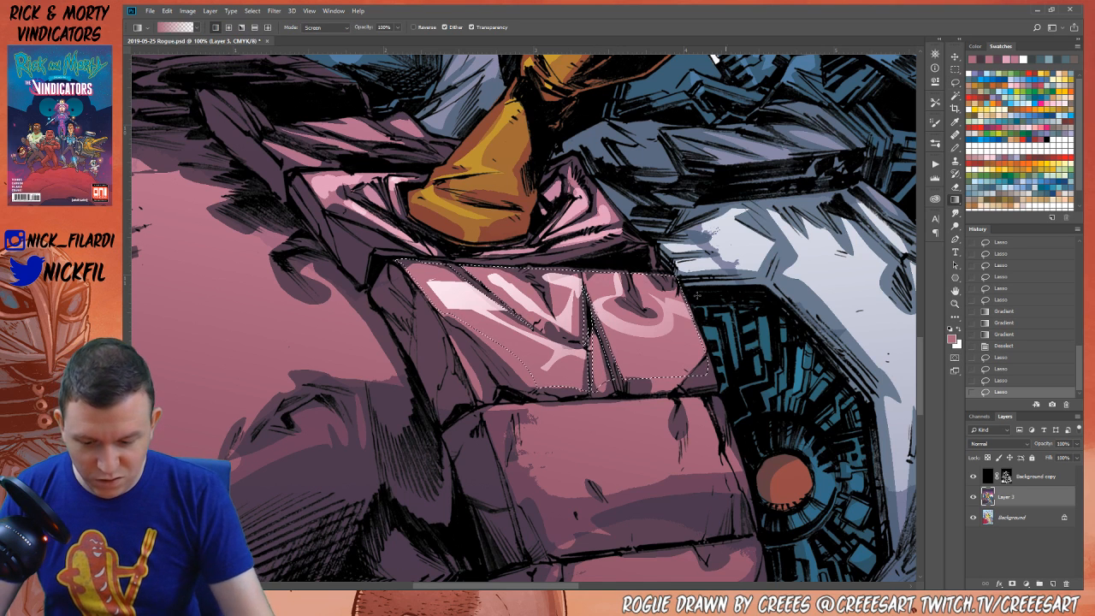
{"action": "left_click_drag", "start_coordinate": [410, 267], "coordinate": [556, 342]}
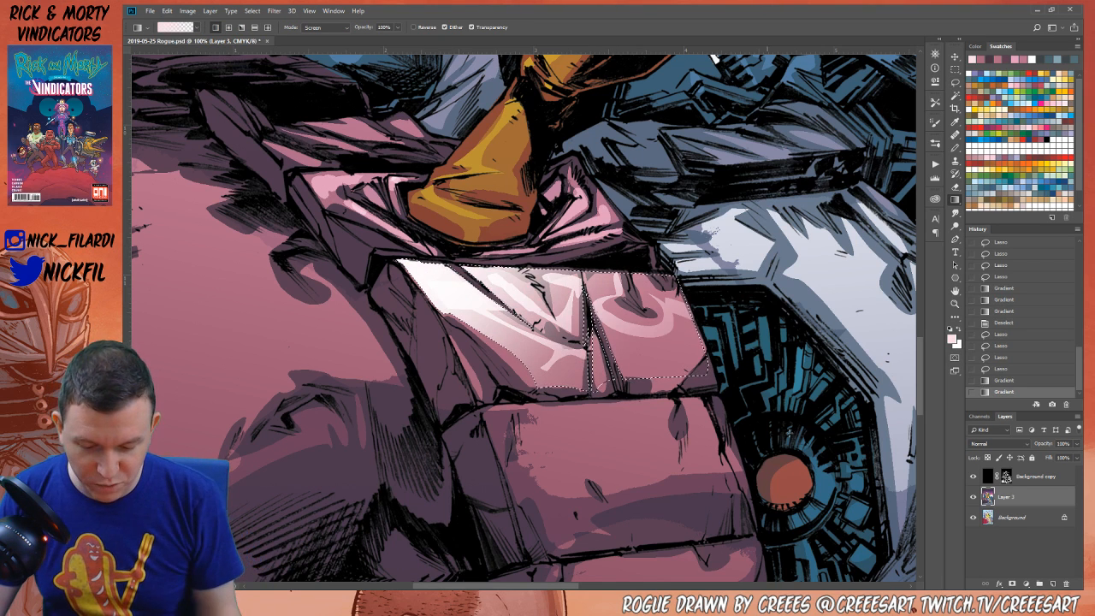
Lay a sampled-pink gradient in Normal mode over the selected panel faces and clear the selection
{"action": "left_click", "coordinate": [614, 430], "text": "alt"}
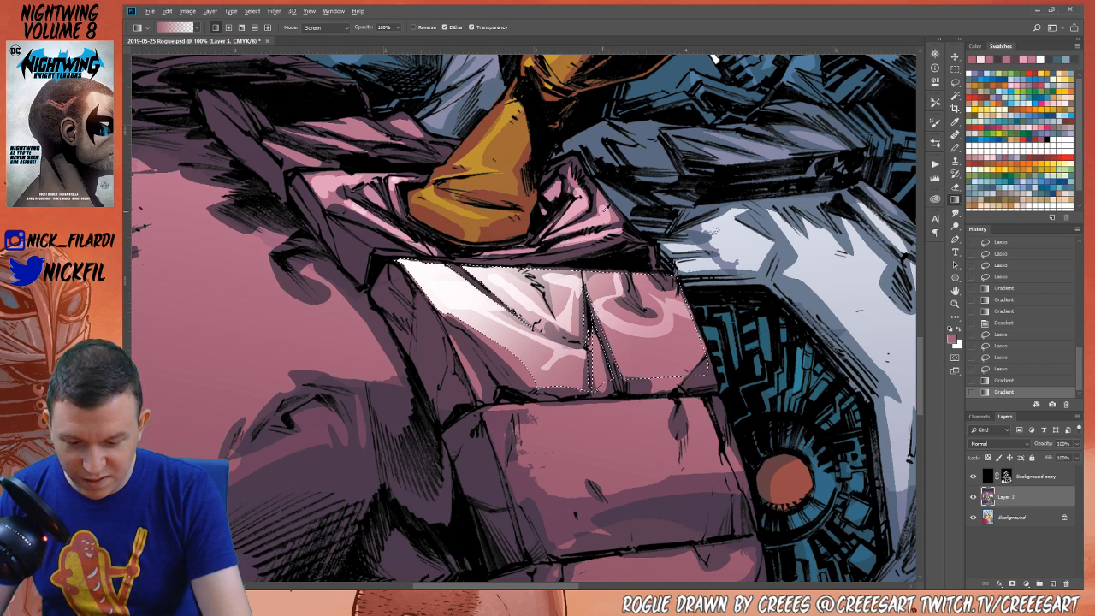
{"action": "left_click", "coordinate": [390, 140], "text": "alt"}
{"action": "left_click", "coordinate": [325, 26]}
{"action": "left_click", "coordinate": [325, 39]}
{"action": "left_click_drag", "start_coordinate": [412, 229], "coordinate": [586, 353]}
{"action": "key", "text": "ctrl+d"}
{"action": "left_click", "coordinate": [666, 379], "text": "alt"}
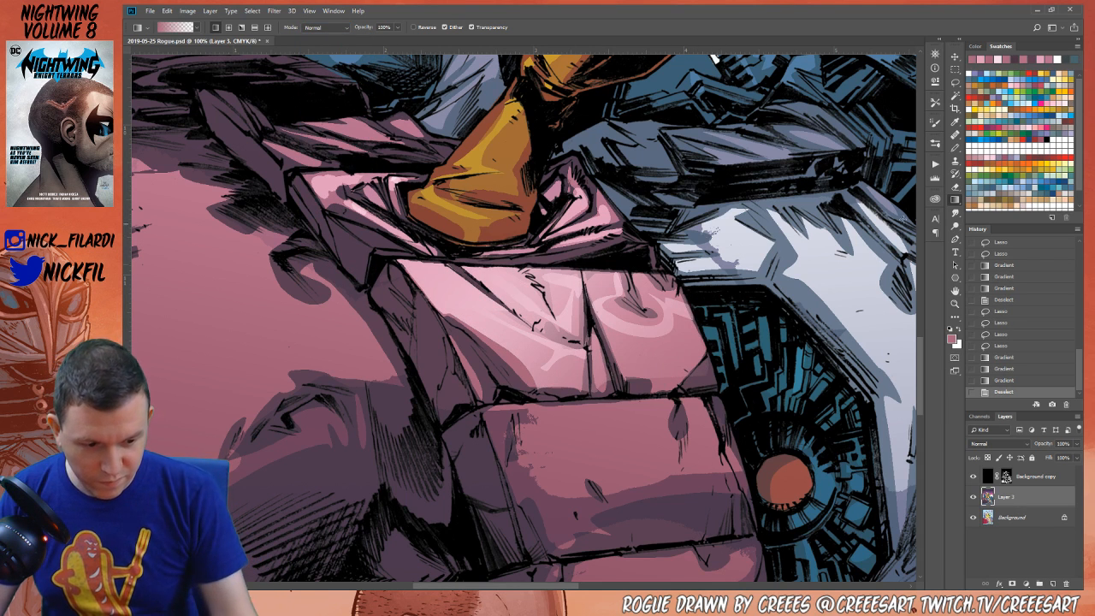
Roll the history back to before the panel's highlight gradients and clear the remaining lasso selection
{"action": "left_click_drag", "start_coordinate": [1074, 359], "coordinate": [1082, 298]}
{"action": "left_click", "coordinate": [1011, 344]}
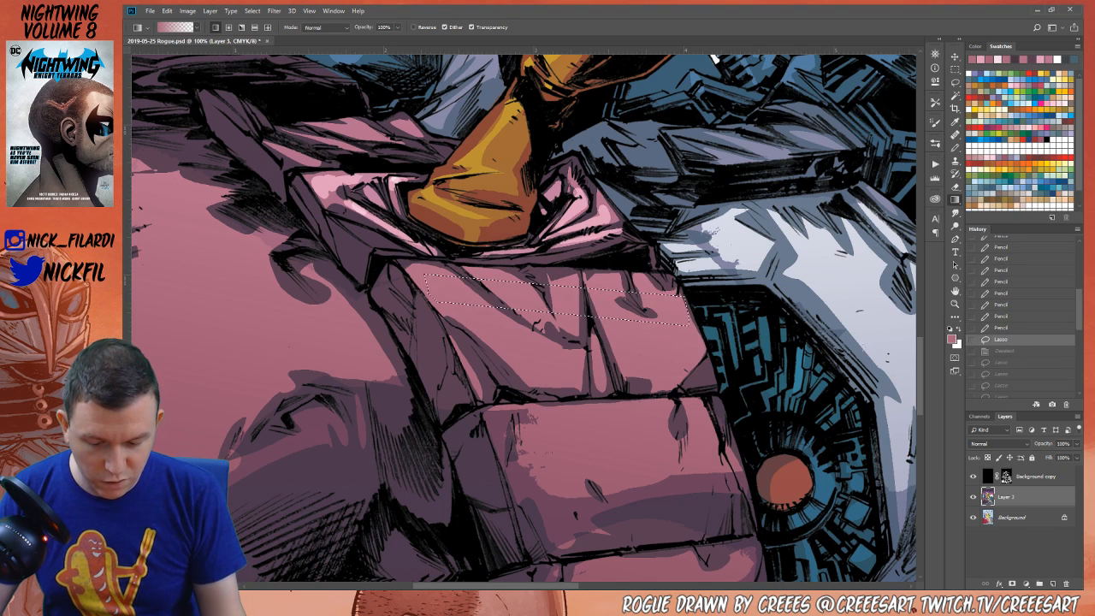
{"action": "left_click", "coordinate": [955, 292]}
{"action": "left_click_drag", "start_coordinate": [537, 357], "coordinate": [793, 390]}
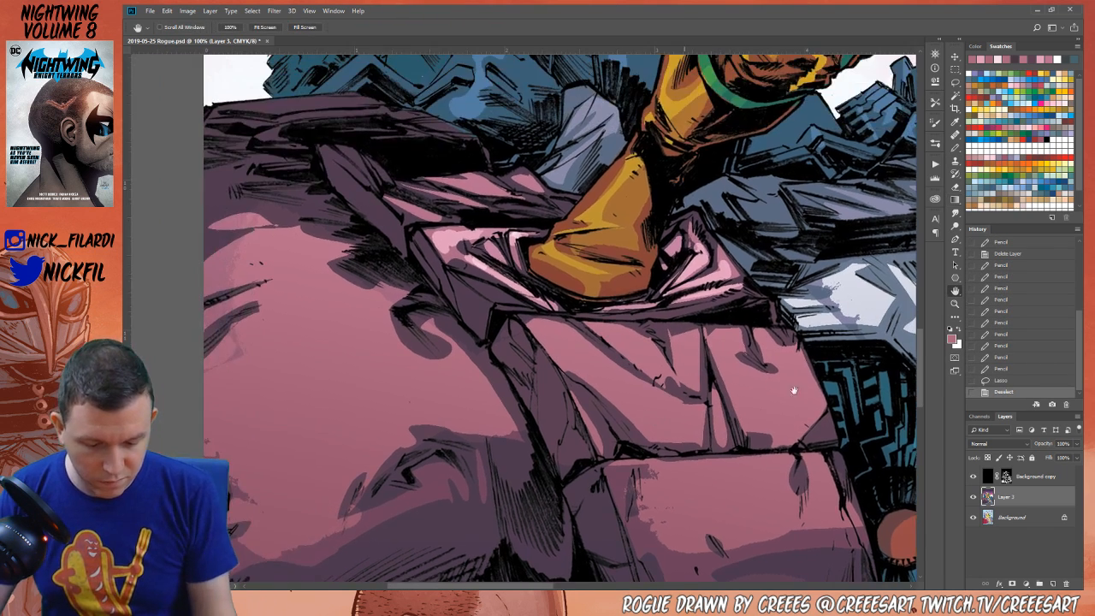
Pencil darker purple shading at 50% opacity along the creases and lower edges of the panel below the boot
{"action": "left_click", "coordinate": [955, 135]}
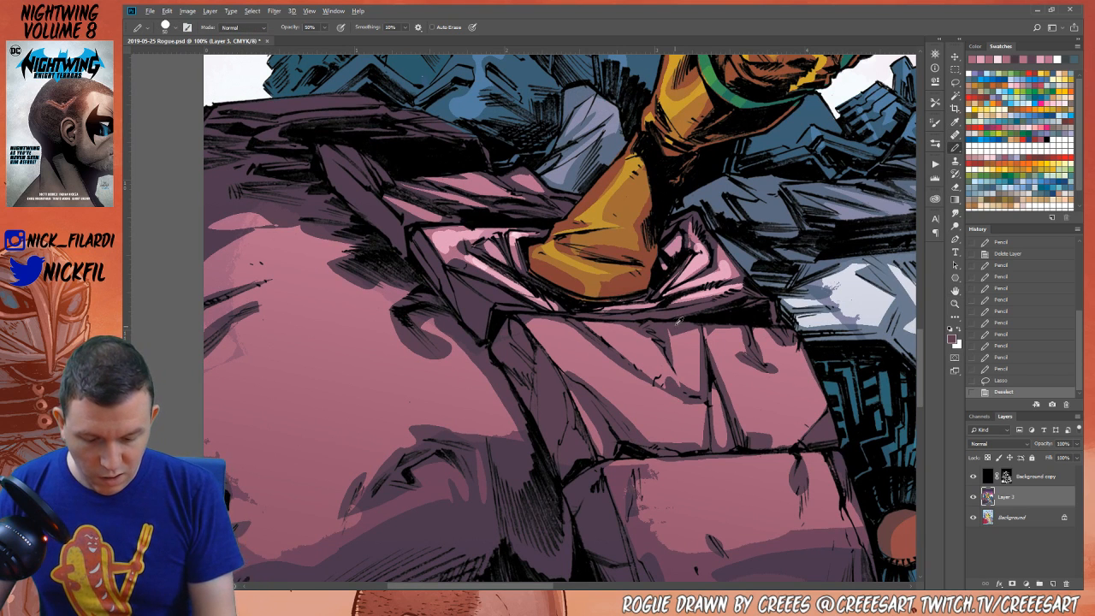
{"action": "left_click_drag", "start_coordinate": [663, 346], "coordinate": [635, 361]}
{"action": "left_click_drag", "start_coordinate": [580, 328], "coordinate": [661, 382]}
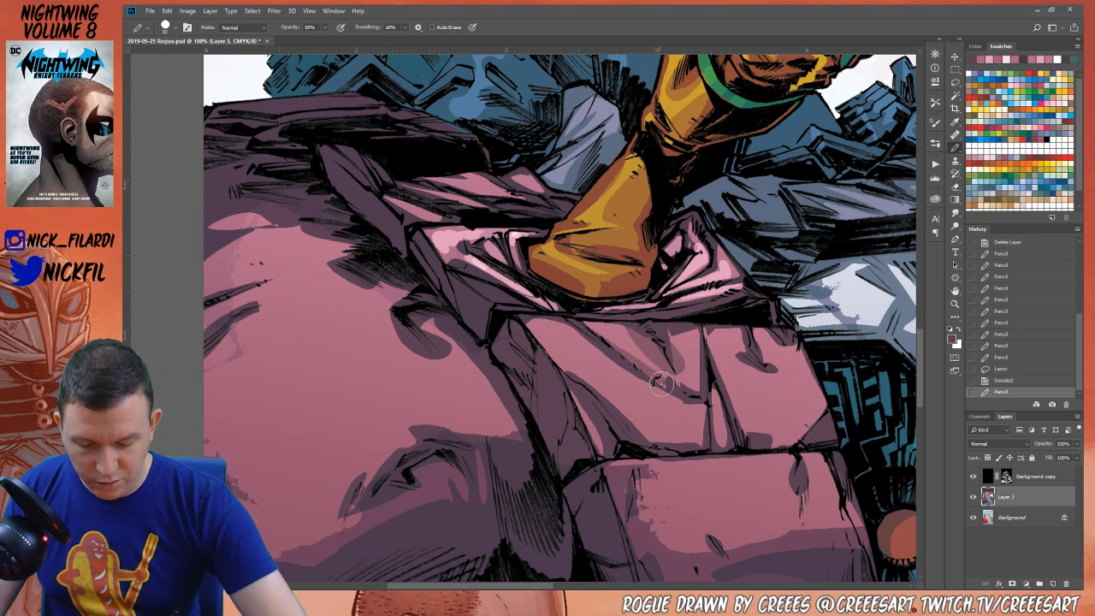
{"action": "mouse_move", "coordinate": [699, 337]}
{"action": "left_mouse_down"}
{"action": "mouse_move", "coordinate": [693, 391]}
{"action": "mouse_move", "coordinate": [701, 342]}
{"action": "left_mouse_up"}
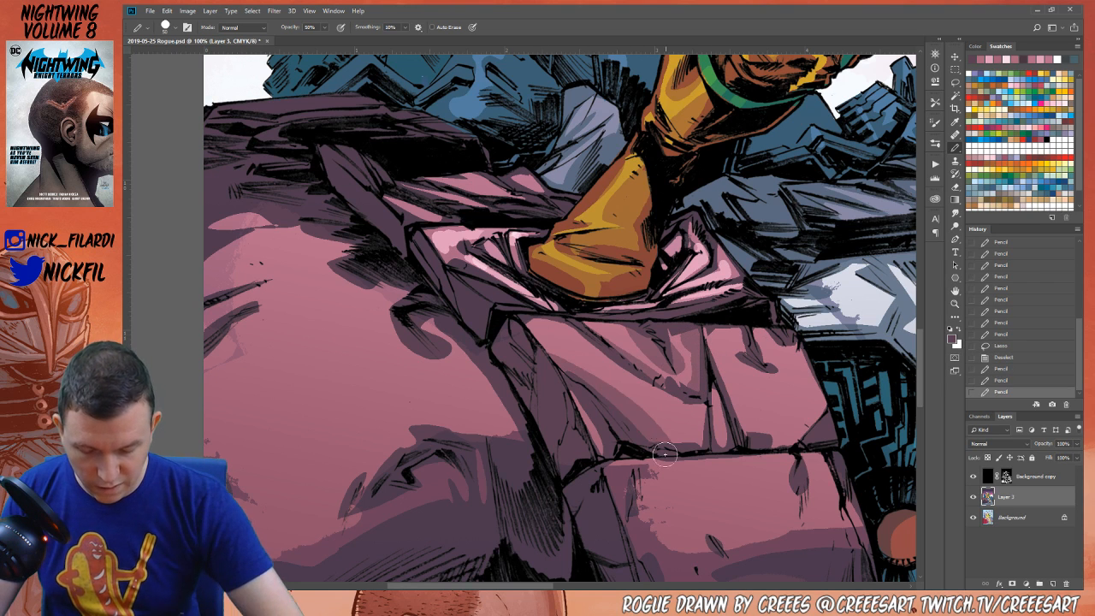
{"action": "left_click_drag", "start_coordinate": [657, 376], "coordinate": [709, 445]}
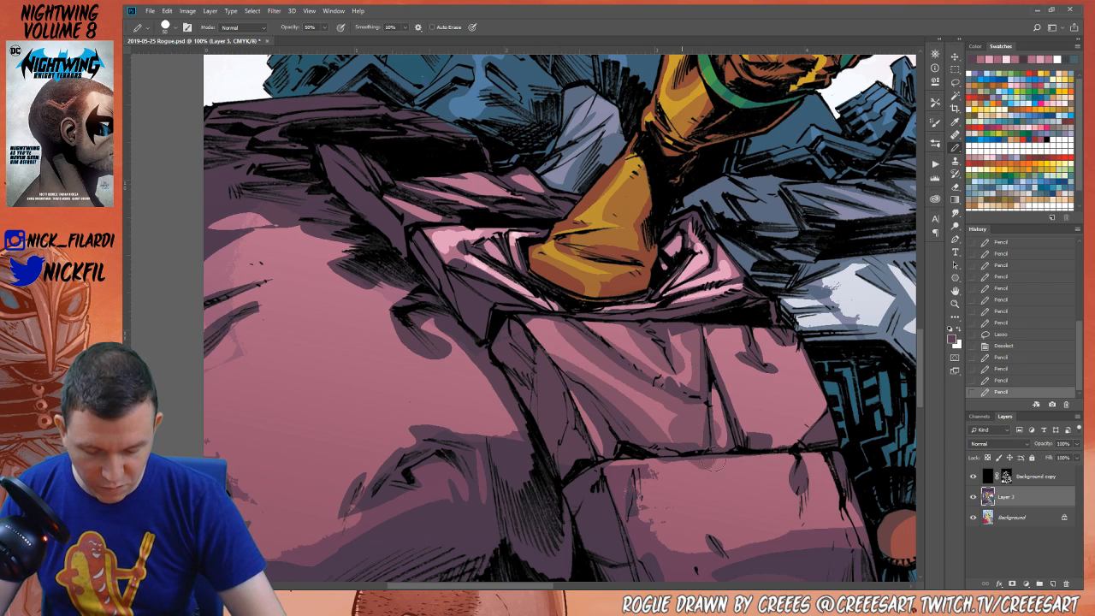
{"action": "mouse_move", "coordinate": [710, 376]}
{"action": "left_mouse_down"}
{"action": "mouse_move", "coordinate": [715, 441]}
{"action": "mouse_move", "coordinate": [729, 399]}
{"action": "left_mouse_up"}
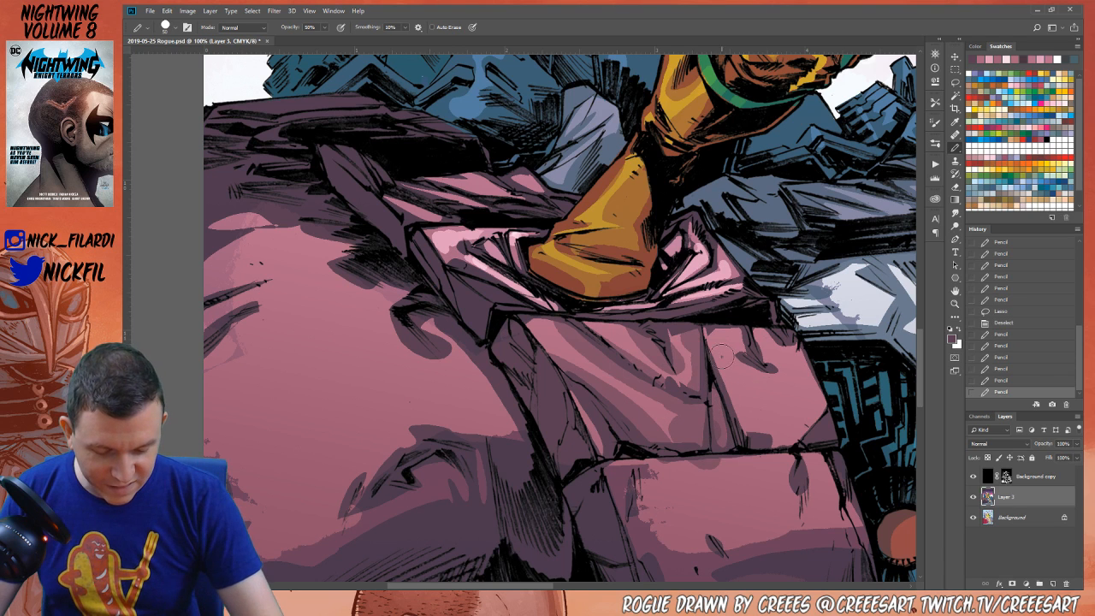
{"action": "mouse_move", "coordinate": [721, 356]}
{"action": "left_mouse_down"}
{"action": "mouse_move", "coordinate": [760, 365]}
{"action": "mouse_move", "coordinate": [734, 339]}
{"action": "mouse_move", "coordinate": [746, 328]}
{"action": "mouse_move", "coordinate": [783, 355]}
{"action": "left_mouse_up"}
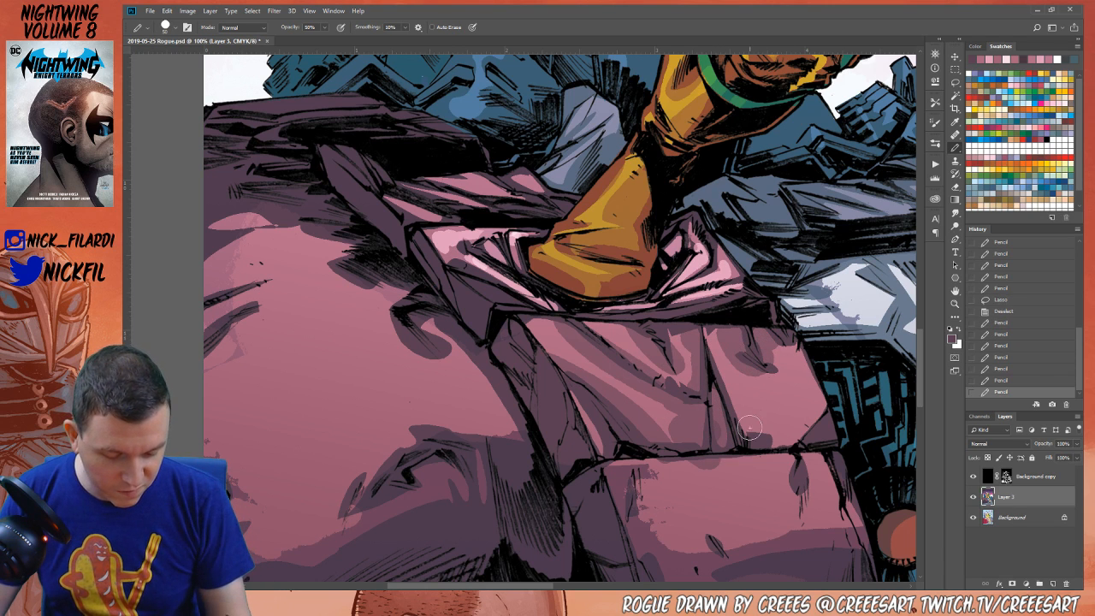
{"action": "mouse_move", "coordinate": [749, 425]}
{"action": "left_mouse_down"}
{"action": "mouse_move", "coordinate": [806, 426]}
{"action": "mouse_move", "coordinate": [768, 404]}
{"action": "mouse_move", "coordinate": [763, 425]}
{"action": "mouse_move", "coordinate": [798, 435]}
{"action": "mouse_move", "coordinate": [734, 441]}
{"action": "left_mouse_up"}
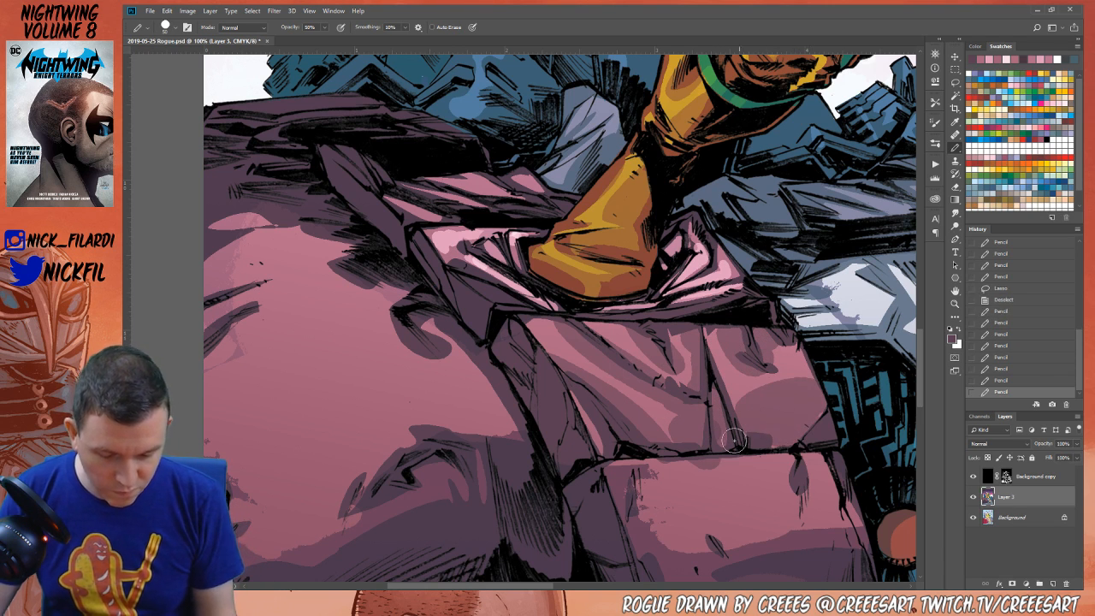
Continue the purple Pencil shading over the two segmented panels beside the round blue machinery
{"action": "key", "text": "z"}
{"action": "left_click", "coordinate": [706, 444], "text": "alt"}
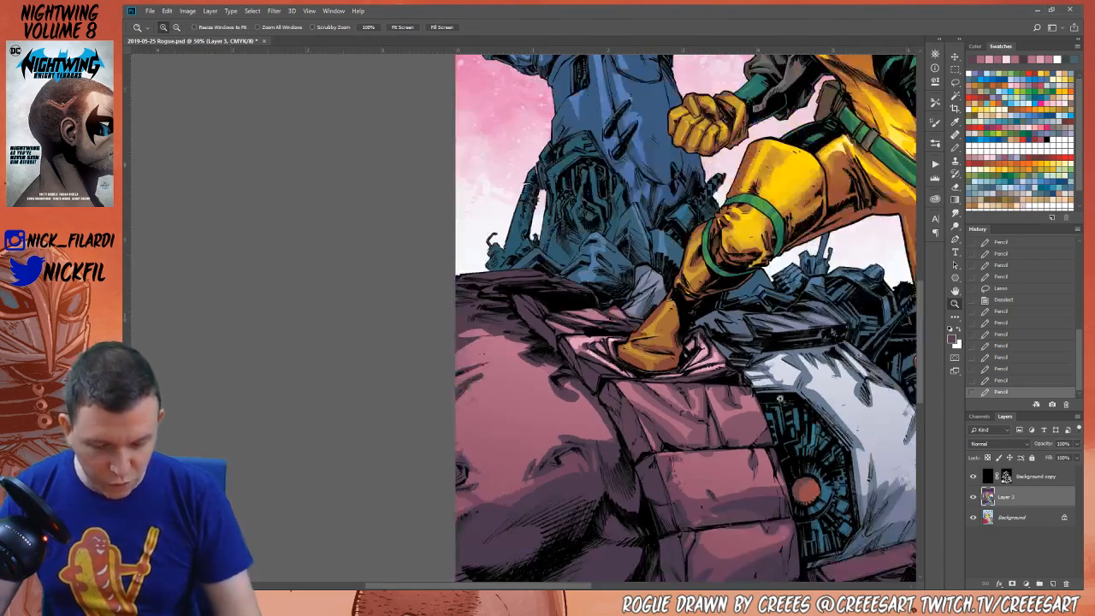
{"action": "left_click_drag", "start_coordinate": [712, 490], "coordinate": [634, 321]}
{"action": "key", "text": "b"}
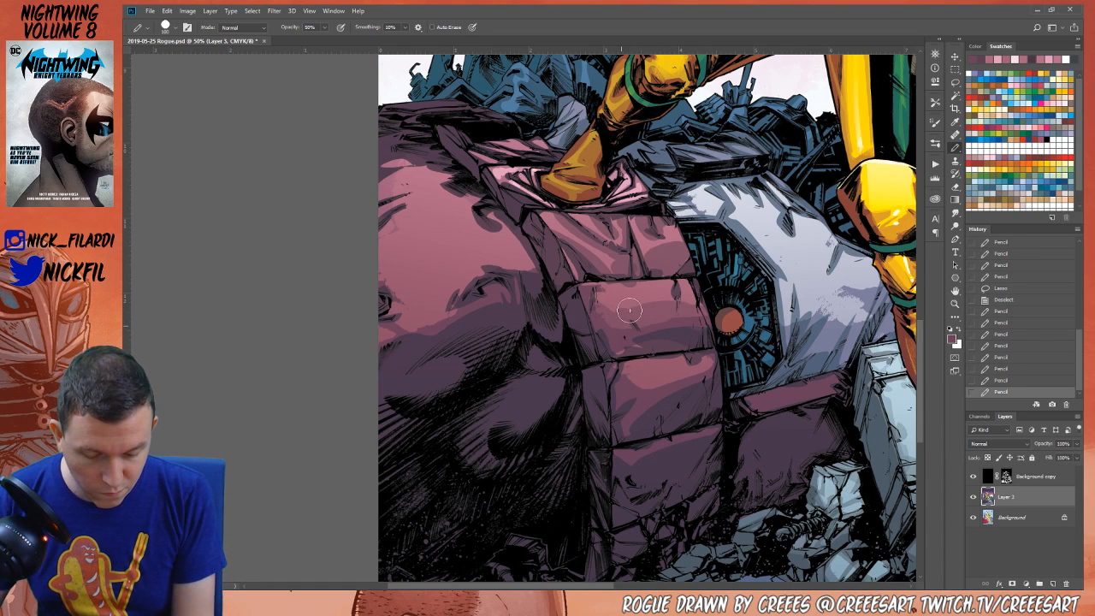
{"action": "left_click_drag", "start_coordinate": [602, 285], "coordinate": [676, 280]}
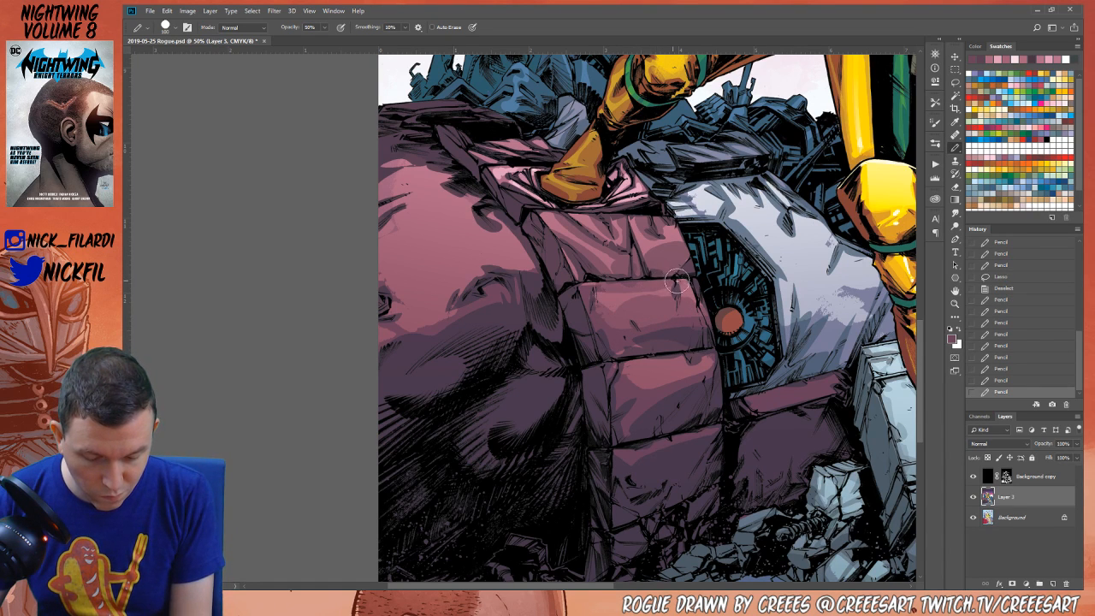
{"action": "mouse_move", "coordinate": [663, 355]}
{"action": "left_mouse_down"}
{"action": "mouse_move", "coordinate": [648, 367]}
{"action": "mouse_move", "coordinate": [651, 388]}
{"action": "left_mouse_up"}
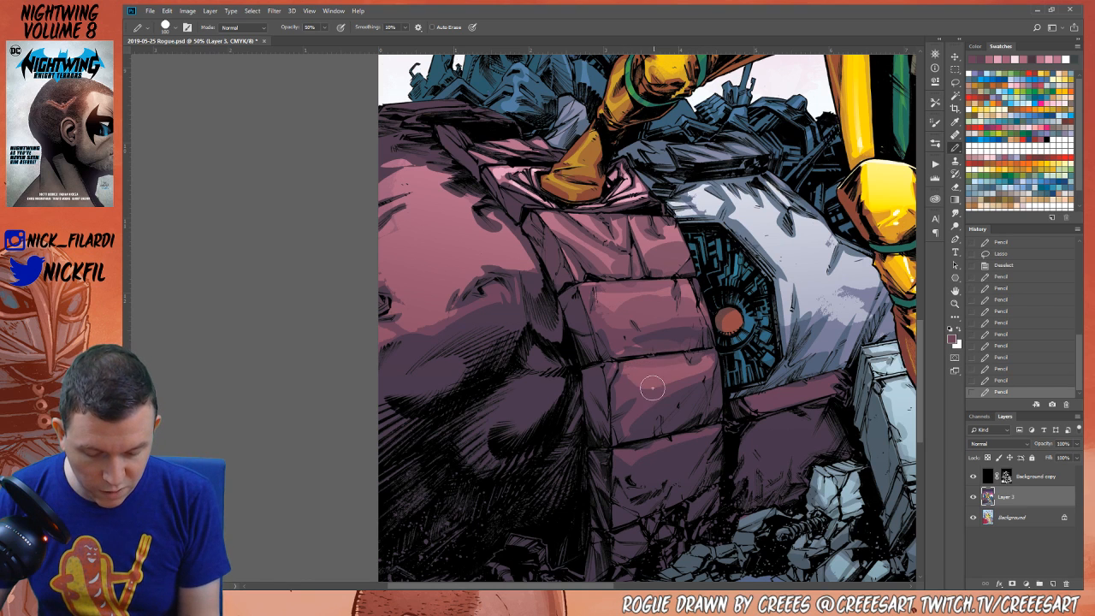
{"action": "mouse_move", "coordinate": [715, 355]}
{"action": "left_mouse_down"}
{"action": "mouse_move", "coordinate": [655, 416]}
{"action": "mouse_move", "coordinate": [662, 401]}
{"action": "left_mouse_up"}
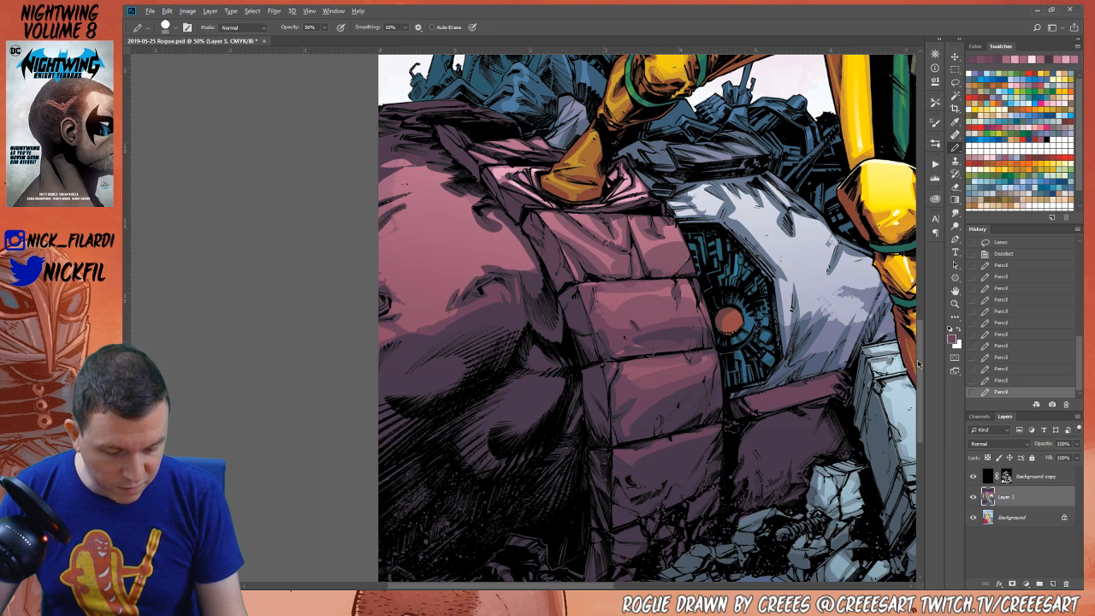
Sample the ground's blue-grey and pencil it at 50% opacity over the shadowed rubble at the base of the pink metal
{"action": "left_click", "coordinate": [955, 304]}
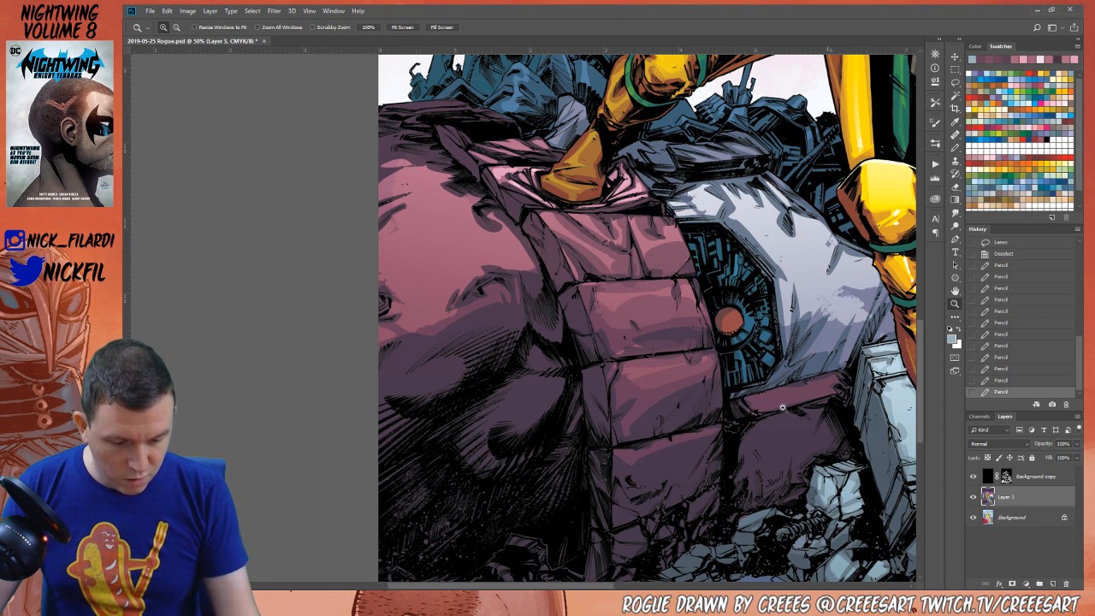
{"action": "key", "text": "ctrl+0"}
{"action": "left_click", "coordinate": [954, 291]}
{"action": "left_click_drag", "start_coordinate": [693, 459], "coordinate": [648, 346]}
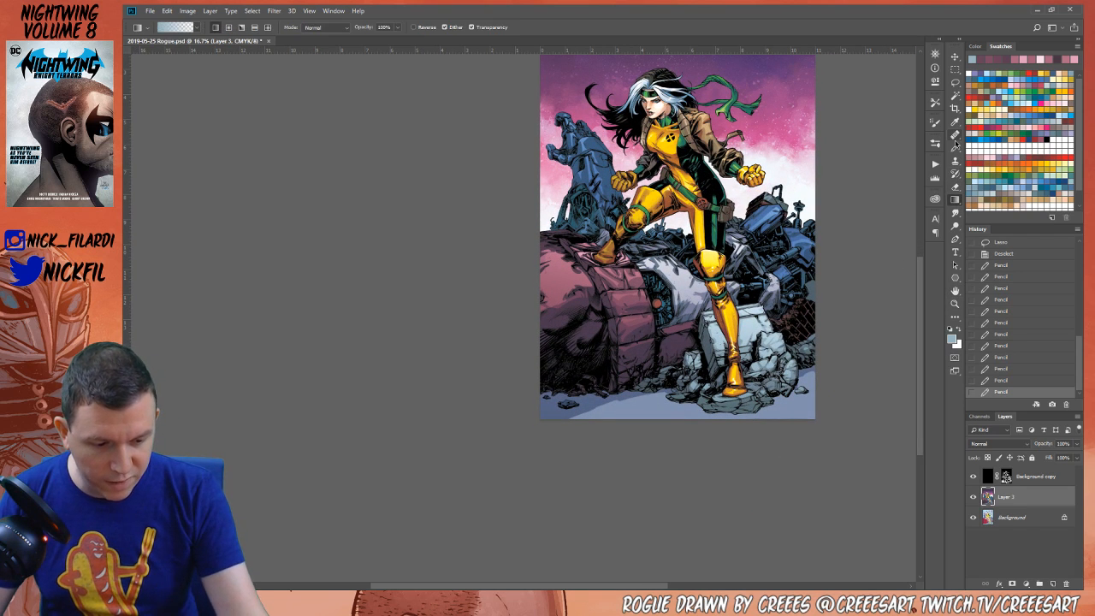
{"action": "left_click", "coordinate": [956, 135]}
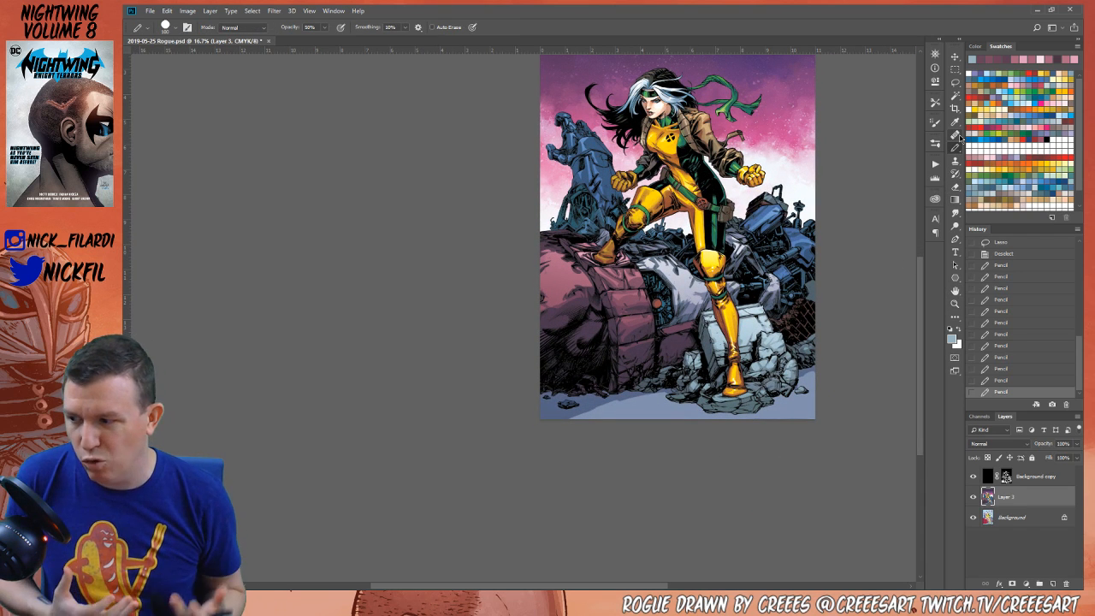
{"action": "left_click", "coordinate": [646, 400], "text": "alt"}
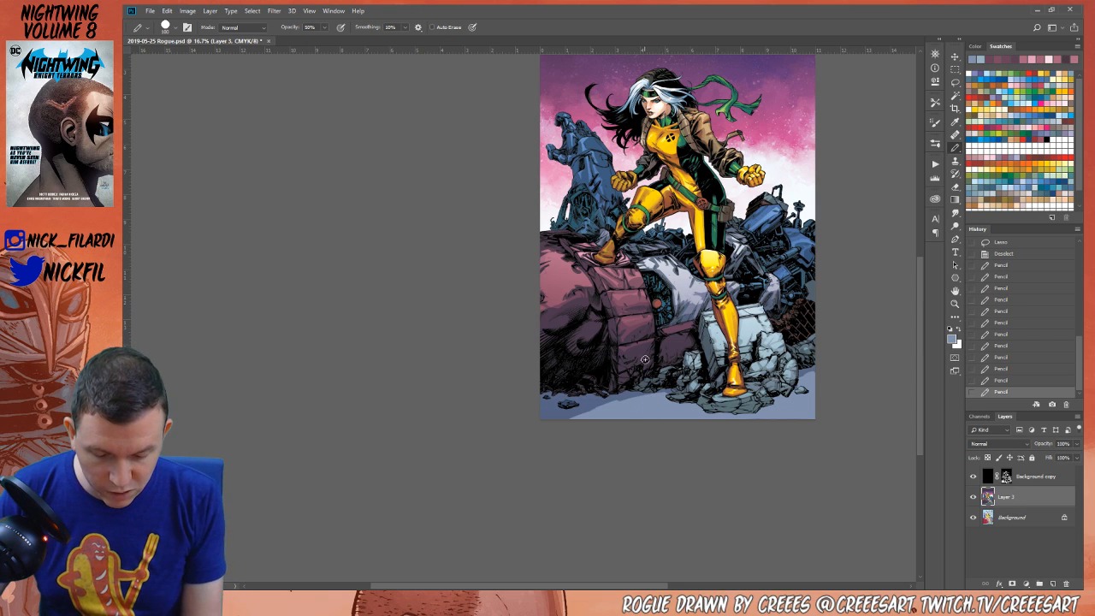
{"action": "left_click_drag", "start_coordinate": [620, 368], "coordinate": [643, 347]}
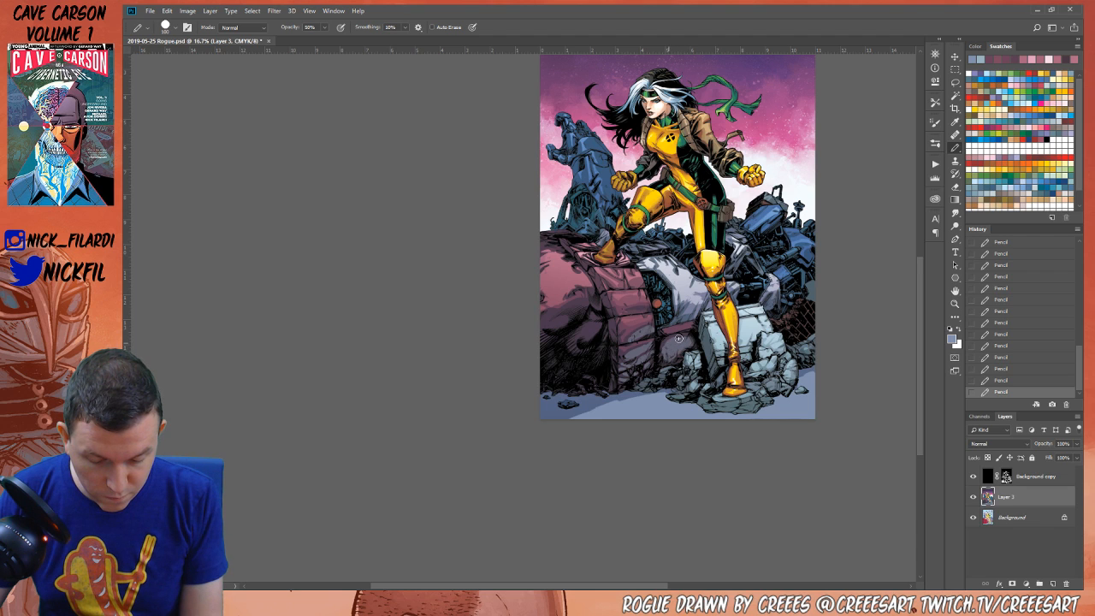
Sample the dark purple, select the lower metal panels with the Magic Wand, fade a Normal-mode linear gradient over them, and deselect
{"action": "left_click", "coordinate": [678, 337], "text": "alt"}
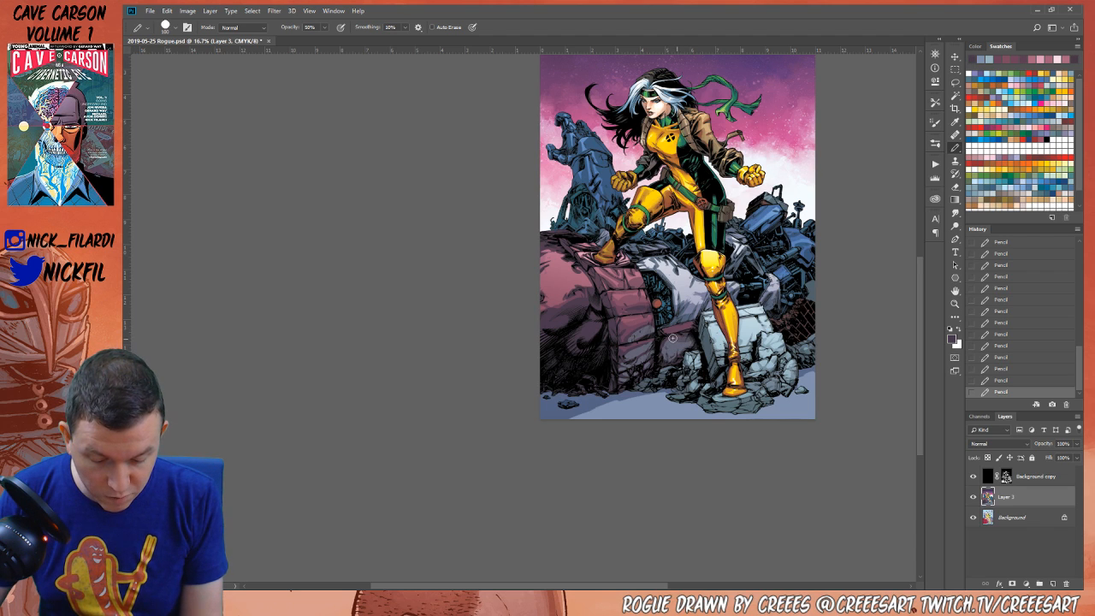
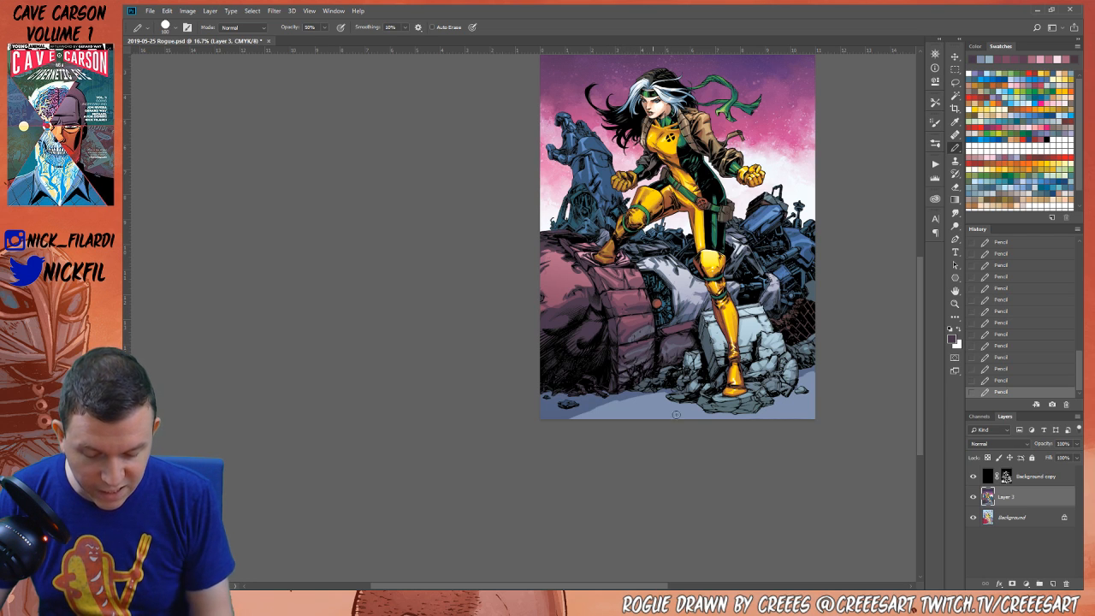
{"action": "left_click", "coordinate": [954, 95]}
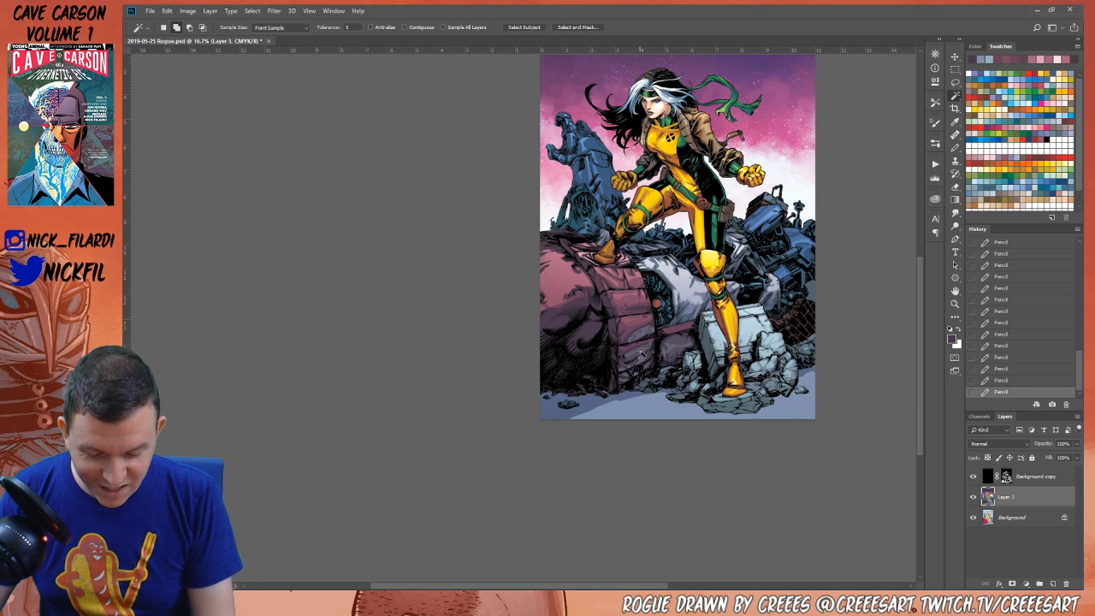
{"action": "left_click", "coordinate": [677, 349]}
{"action": "left_click", "coordinate": [623, 368], "text": "shift"}
{"action": "left_click", "coordinate": [664, 338], "text": "shift"}
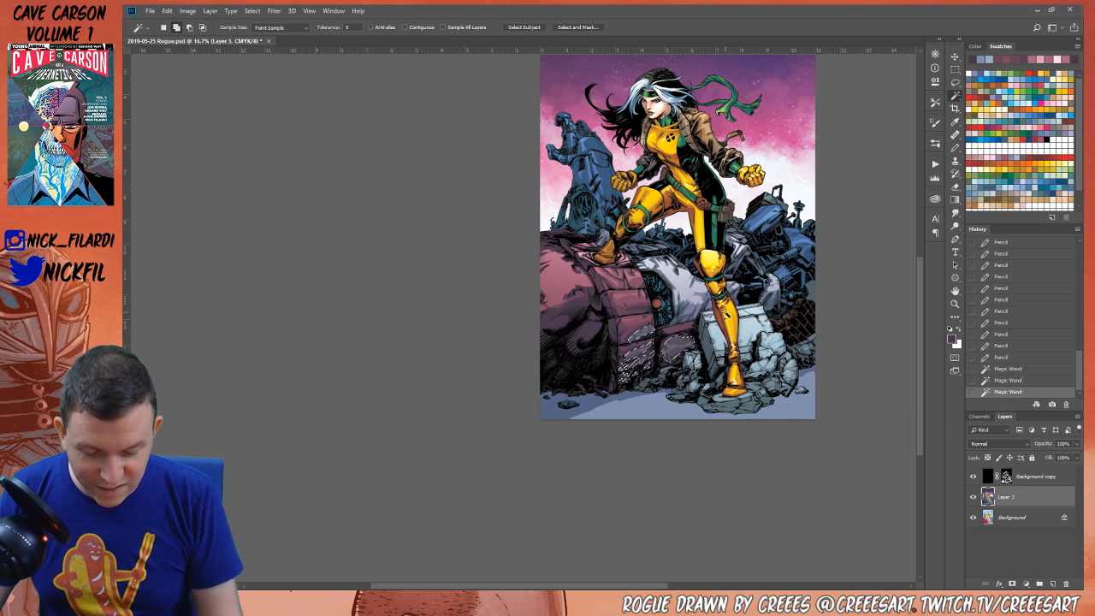
{"action": "key", "text": "g"}
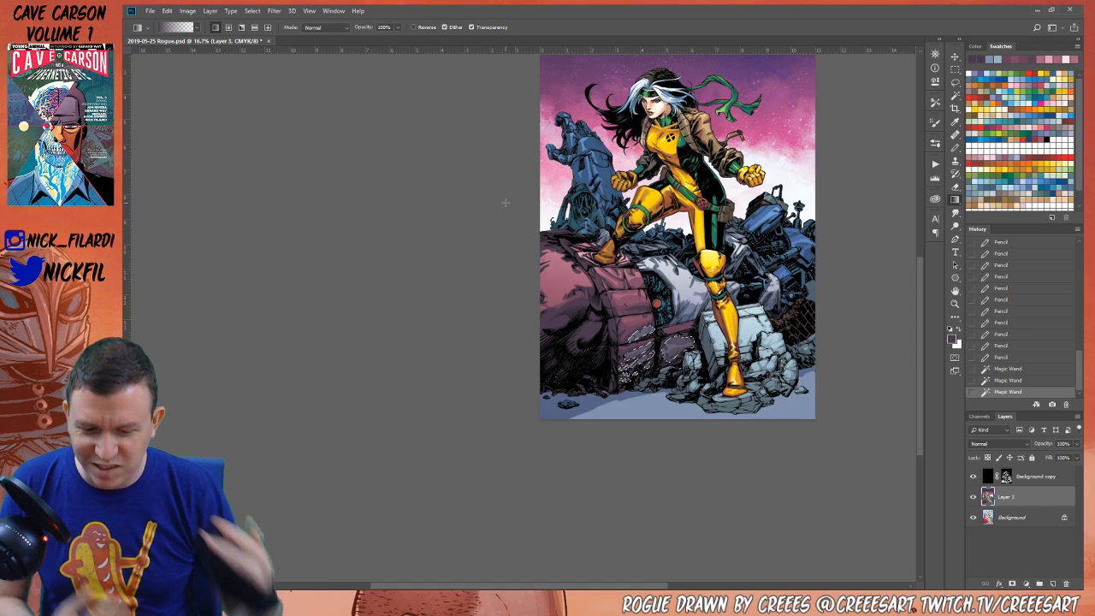
{"action": "left_click", "coordinate": [318, 30]}
{"action": "left_click", "coordinate": [325, 42]}
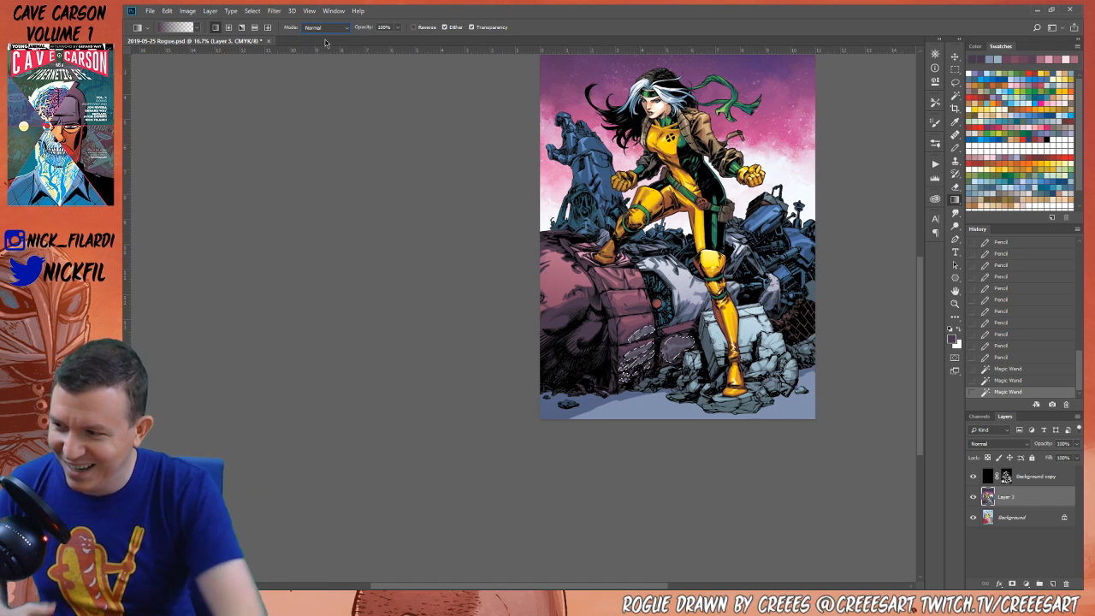
{"action": "left_click_drag", "start_coordinate": [645, 283], "coordinate": [647, 463]}
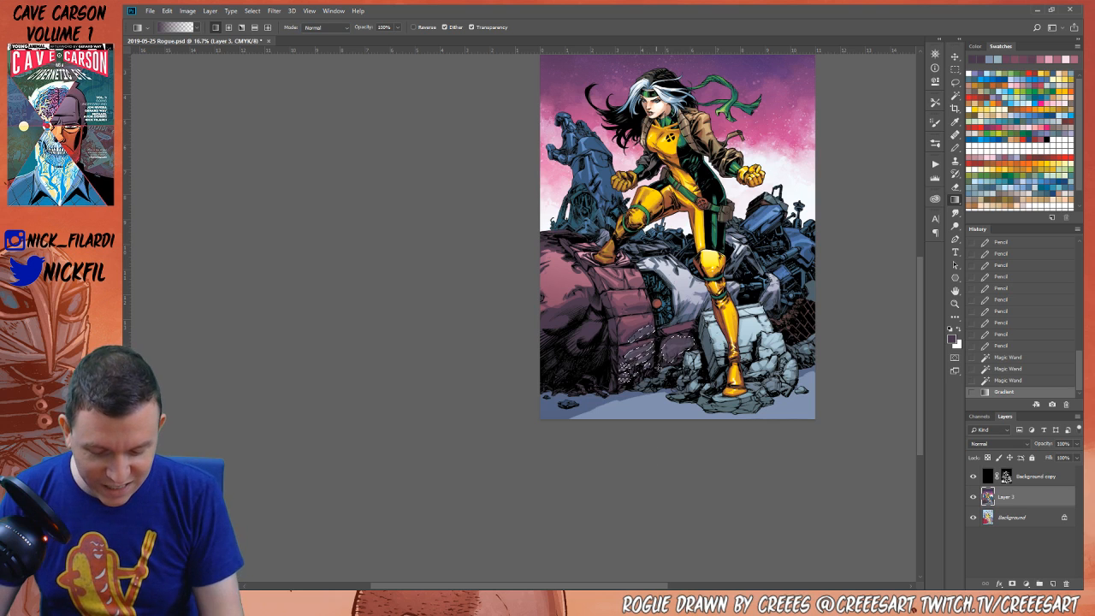
{"action": "key", "text": "ctrl+d"}
Pencil blue-grey reflected light along the base of the segmented panels and onto the curved lower panel beside the rubble
{"action": "left_click", "coordinate": [955, 306]}
{"action": "left_click", "coordinate": [651, 419]}
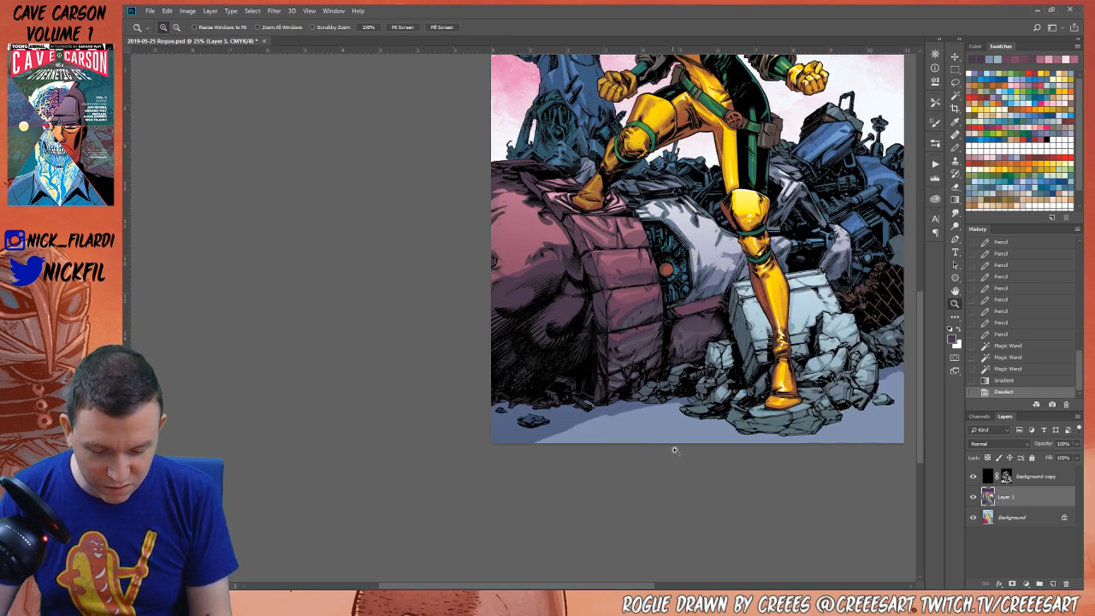
{"action": "left_click", "coordinate": [955, 143]}
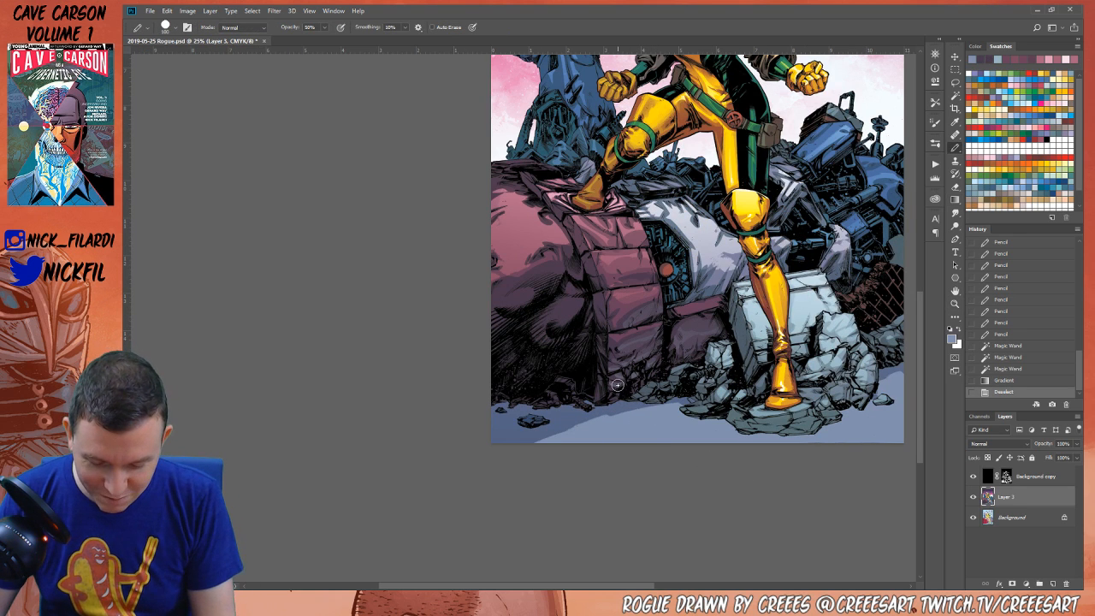
{"action": "mouse_move", "coordinate": [616, 385]}
{"action": "left_mouse_down"}
{"action": "mouse_move", "coordinate": [642, 355]}
{"action": "mouse_move", "coordinate": [620, 377]}
{"action": "mouse_move", "coordinate": [635, 381]}
{"action": "mouse_move", "coordinate": [651, 350]}
{"action": "mouse_move", "coordinate": [650, 383]}
{"action": "left_mouse_up"}
{"action": "key", "text": "0"}
{"action": "left_click", "coordinate": [676, 344]}
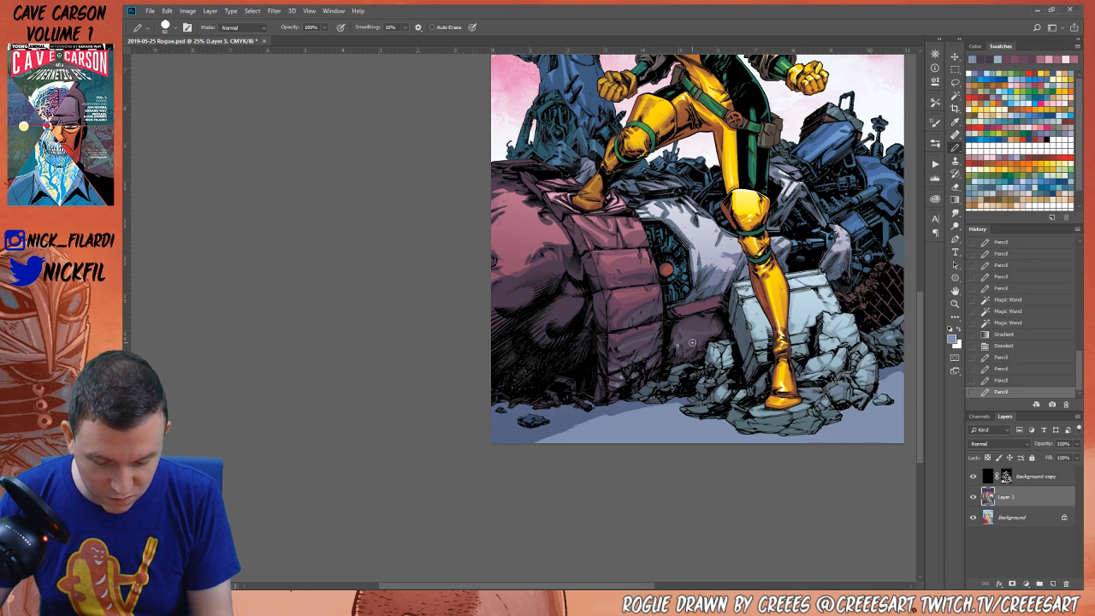
Sample a darker blue-grey and rework the reflected light on the curved lower panel with the Pencil at 100% opacity
{"action": "key", "text": "5"}
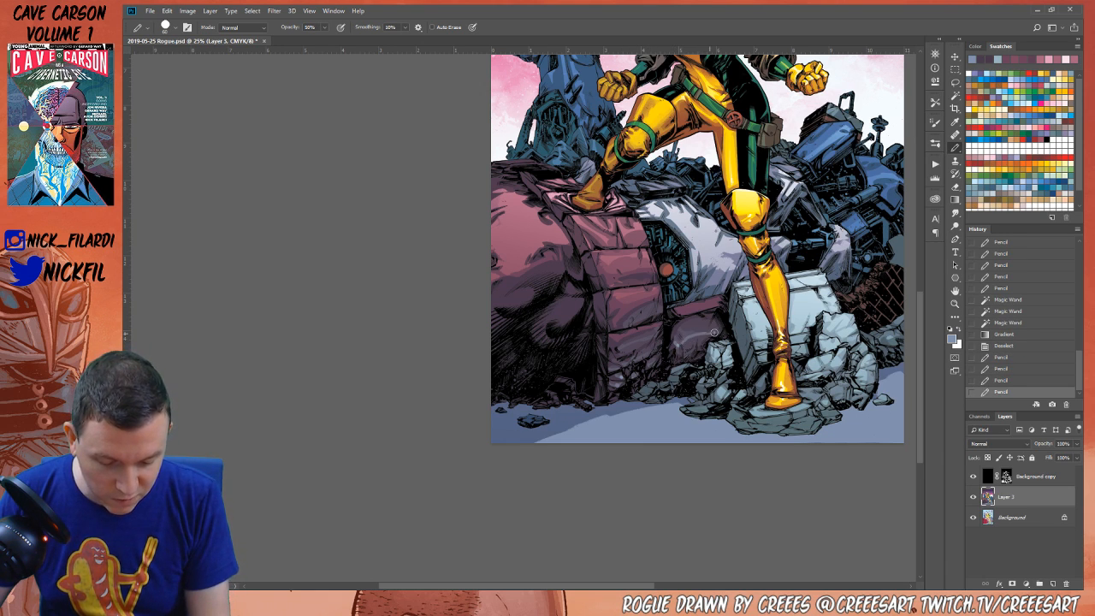
{"action": "left_click", "coordinate": [713, 332]}
{"action": "key", "text": "0"}
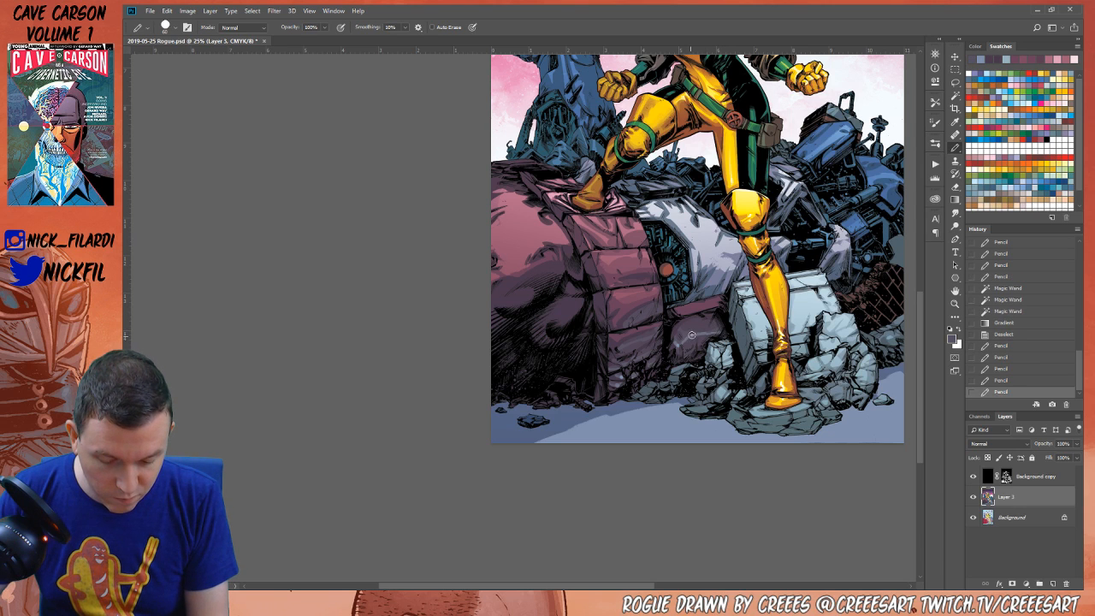
{"action": "left_click", "coordinate": [685, 337]}
{"action": "left_click", "coordinate": [683, 339]}
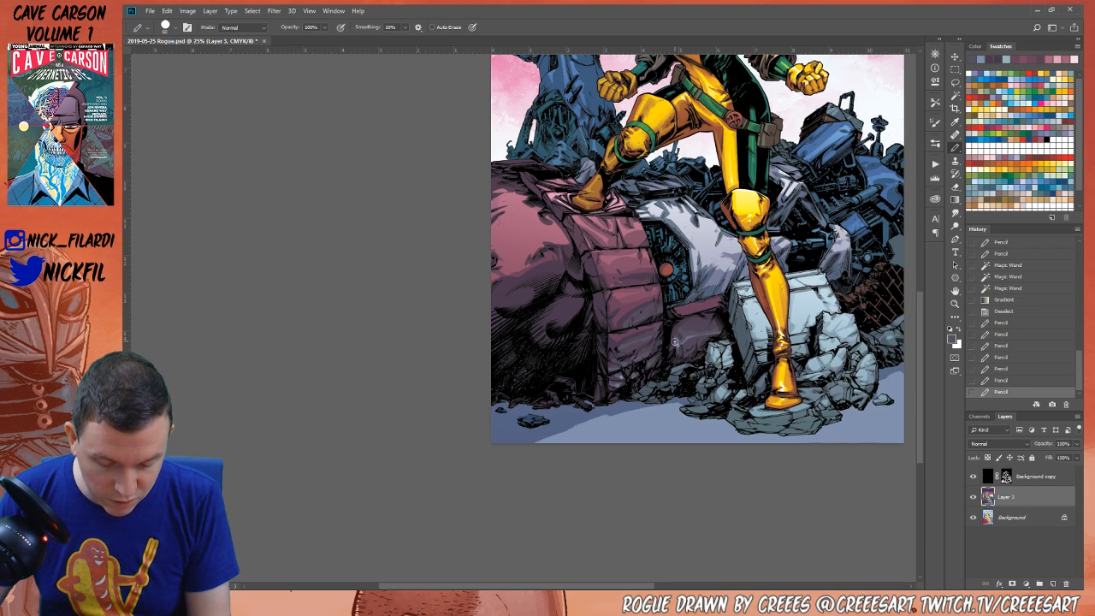
{"action": "left_click", "coordinate": [675, 342]}
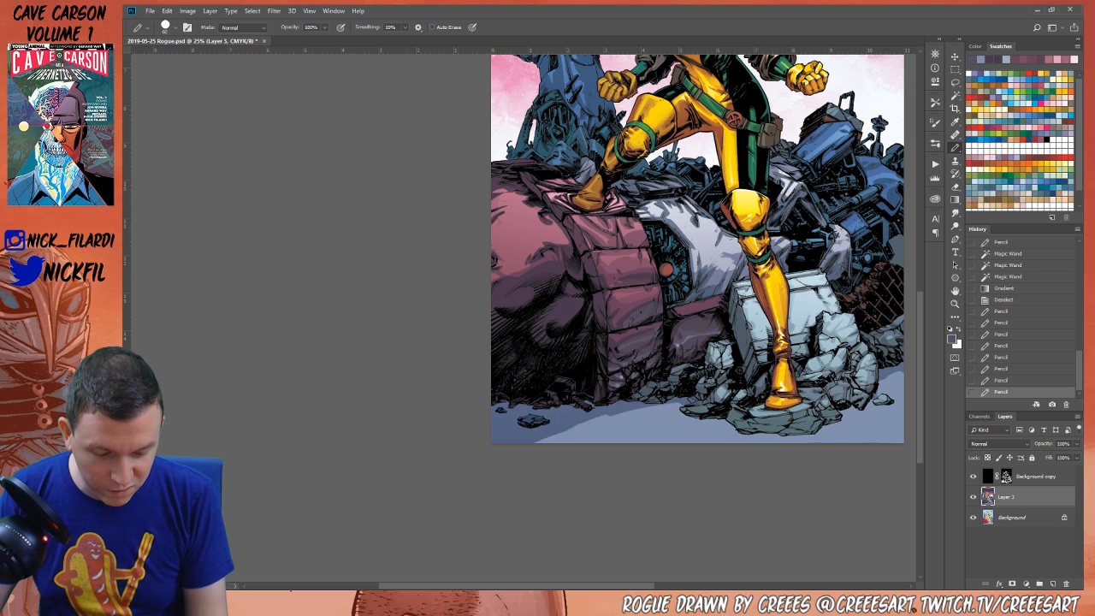
Sample light pink and rose from the metal and pencil highlights along the segmented panel directly below the raised boot
{"action": "key", "text": "space"}
{"action": "mouse_move", "coordinate": [630, 416]}
{"action": "left_mouse_down"}
{"action": "mouse_move", "coordinate": [650, 442]}
{"action": "mouse_move", "coordinate": [632, 479]}
{"action": "left_mouse_up"}
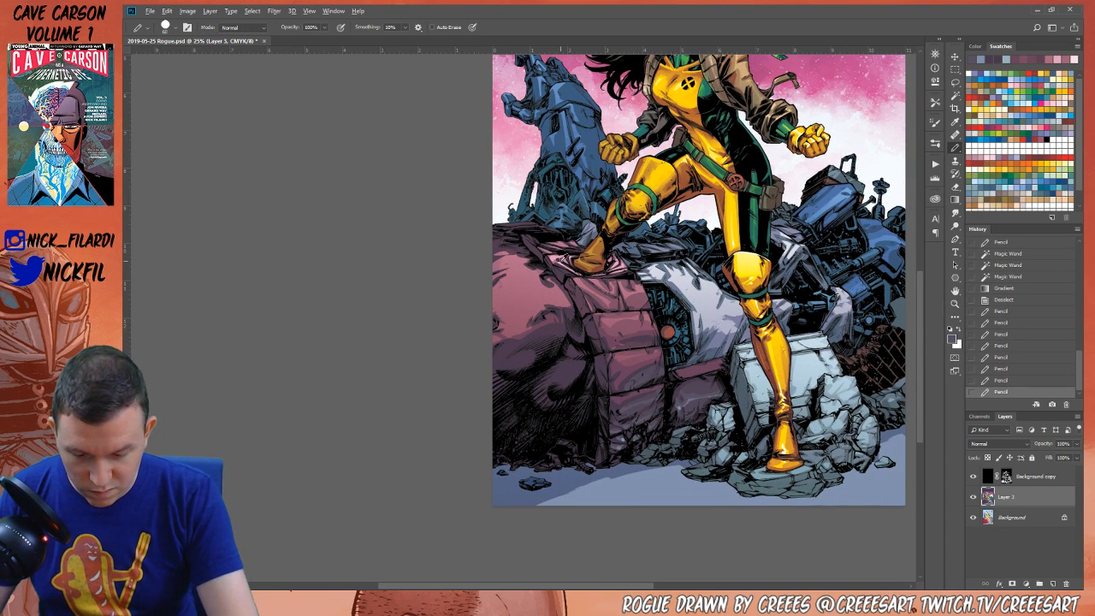
{"action": "left_click", "coordinate": [560, 267], "text": "alt"}
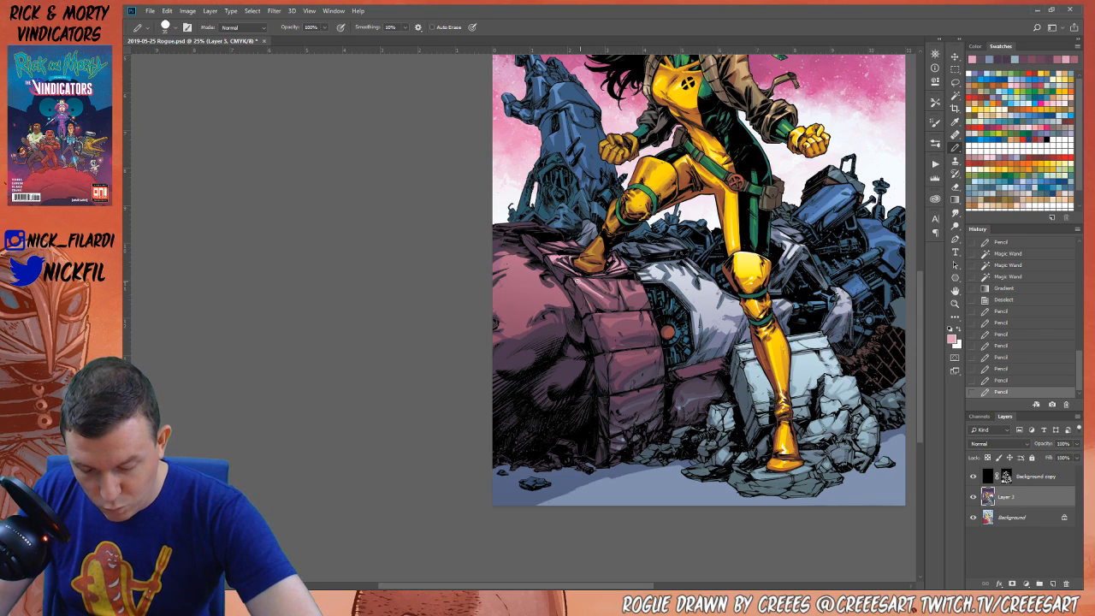
{"action": "left_click_drag", "start_coordinate": [575, 279], "coordinate": [643, 291]}
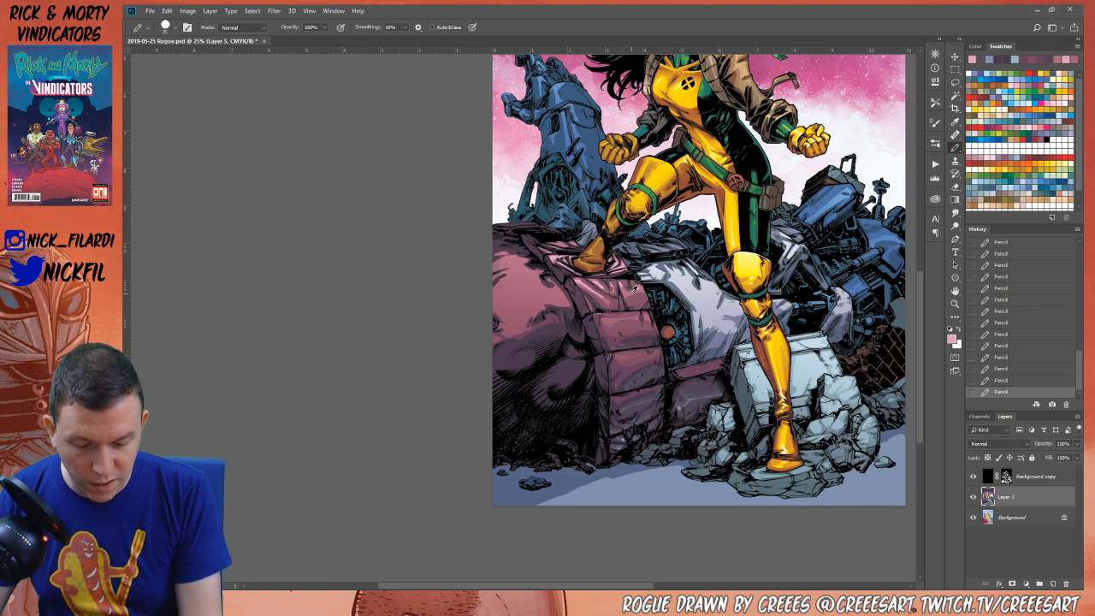
{"action": "left_click", "coordinate": [633, 290], "text": "alt"}
{"action": "left_click_drag", "start_coordinate": [639, 304], "coordinate": [643, 291]}
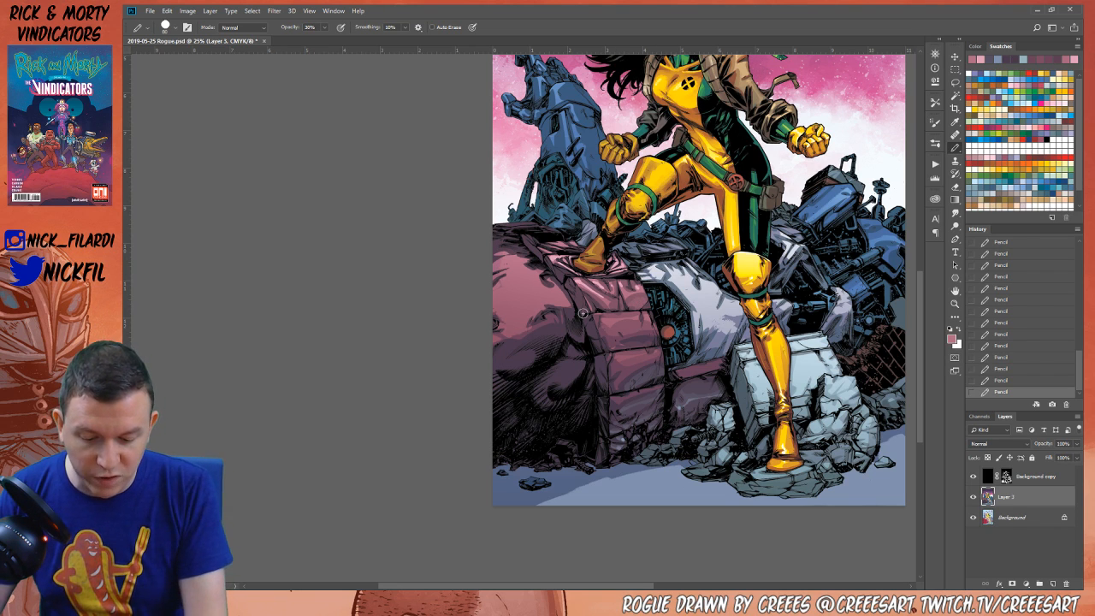
Sample the metal's rose and purple tones and pencil highlights and shading across the middle segmented panels
{"action": "left_click", "coordinate": [641, 328], "text": "alt"}
{"action": "key", "text": "0"}
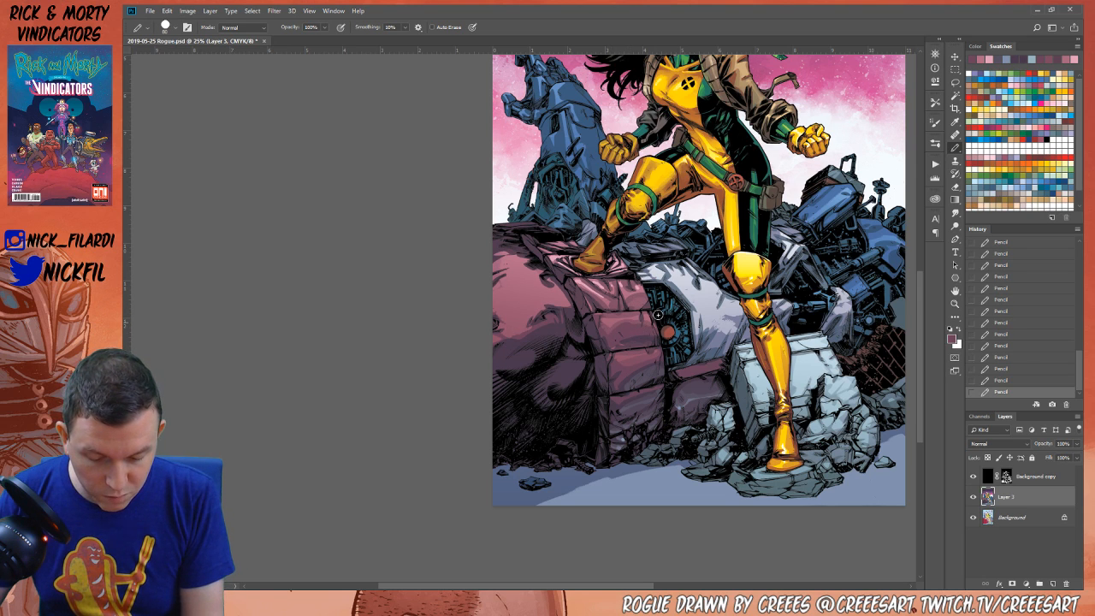
{"action": "left_click", "coordinate": [634, 321], "text": "alt"}
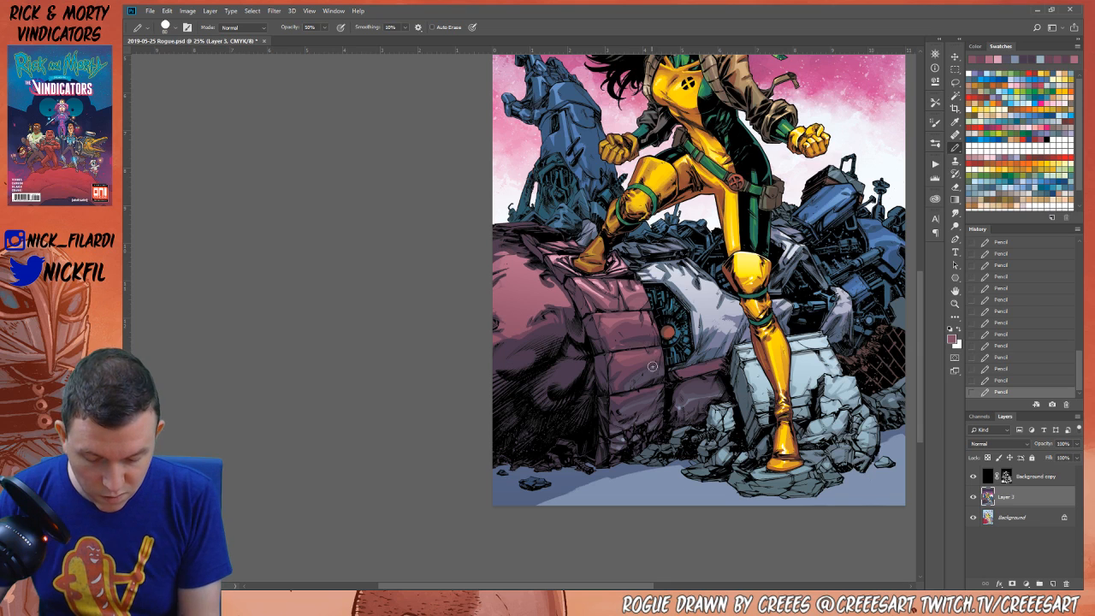
{"action": "left_click", "coordinate": [659, 349], "text": "alt"}
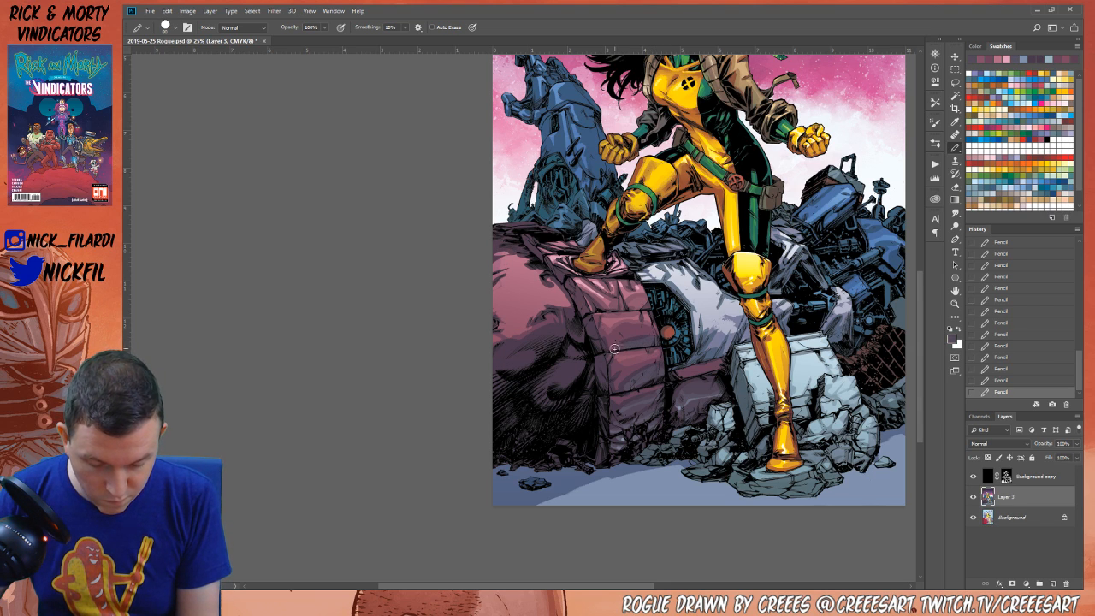
Pencil light pink highlights at 50% opacity on the upper segmented panel below the boot
{"action": "key", "text": "space"}
{"action": "left_click_drag", "start_coordinate": [666, 330], "coordinate": [708, 402]}
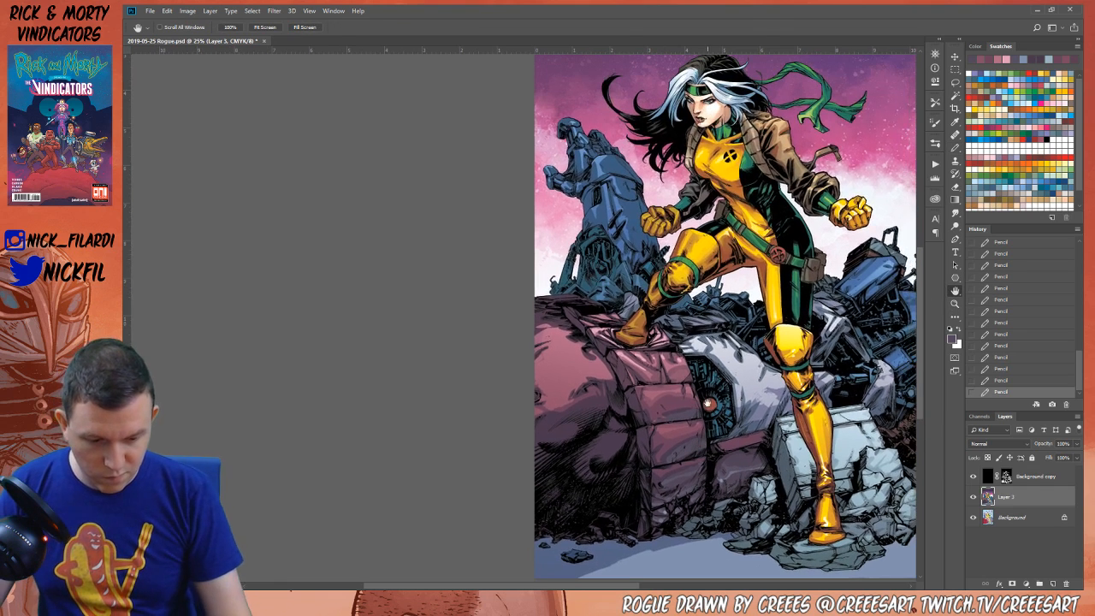
{"action": "left_click", "coordinate": [667, 351]}
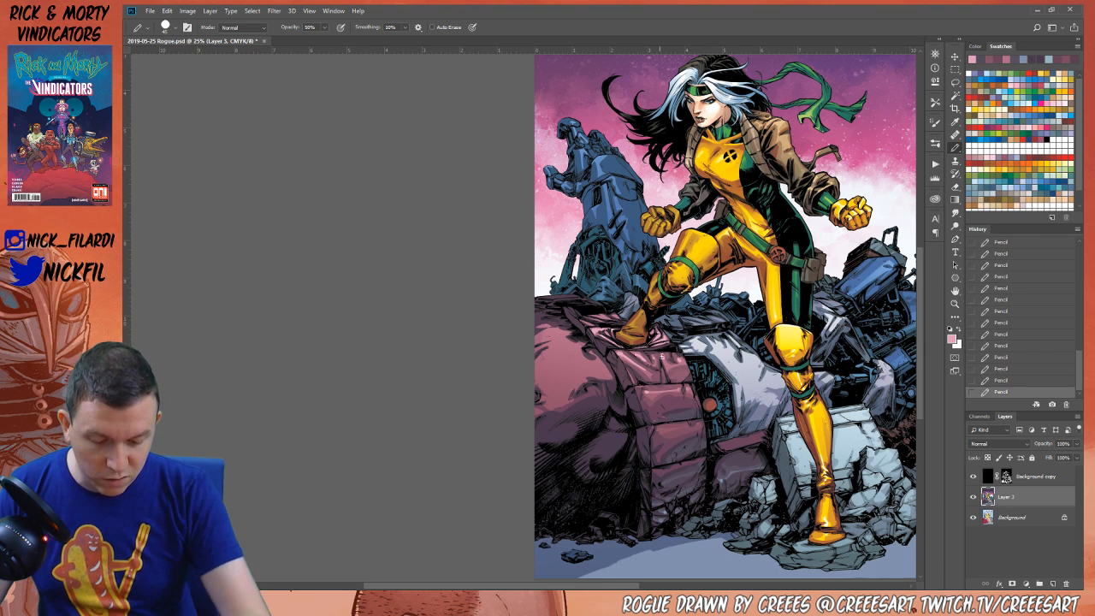
Examine the rendered pink metal panels up close and against the whole illustration
{"action": "key", "text": "z"}
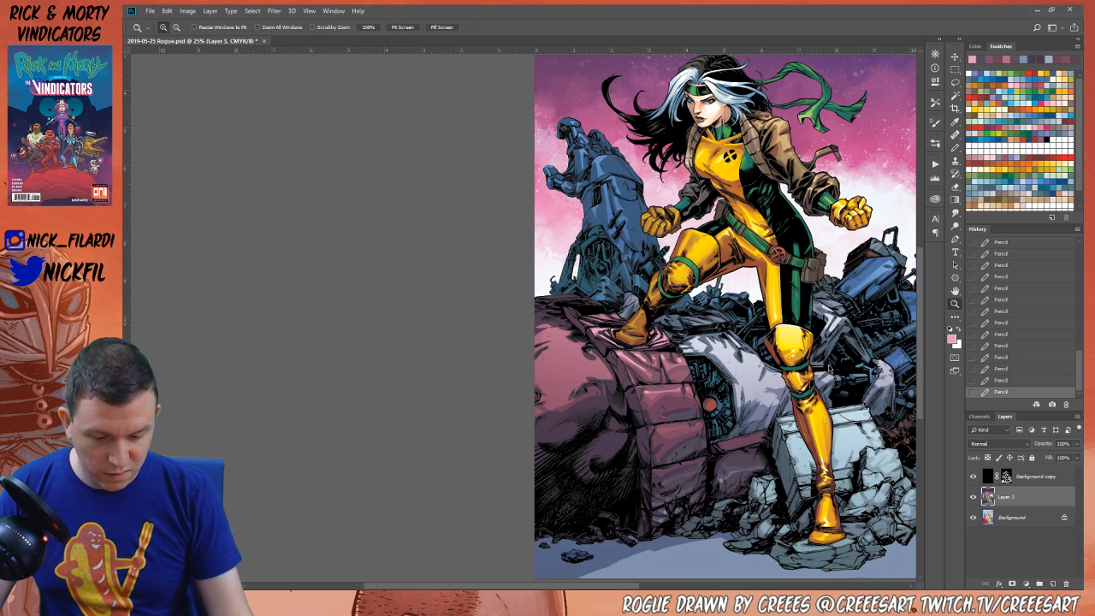
{"action": "left_click", "coordinate": [672, 346], "text": "alt"}
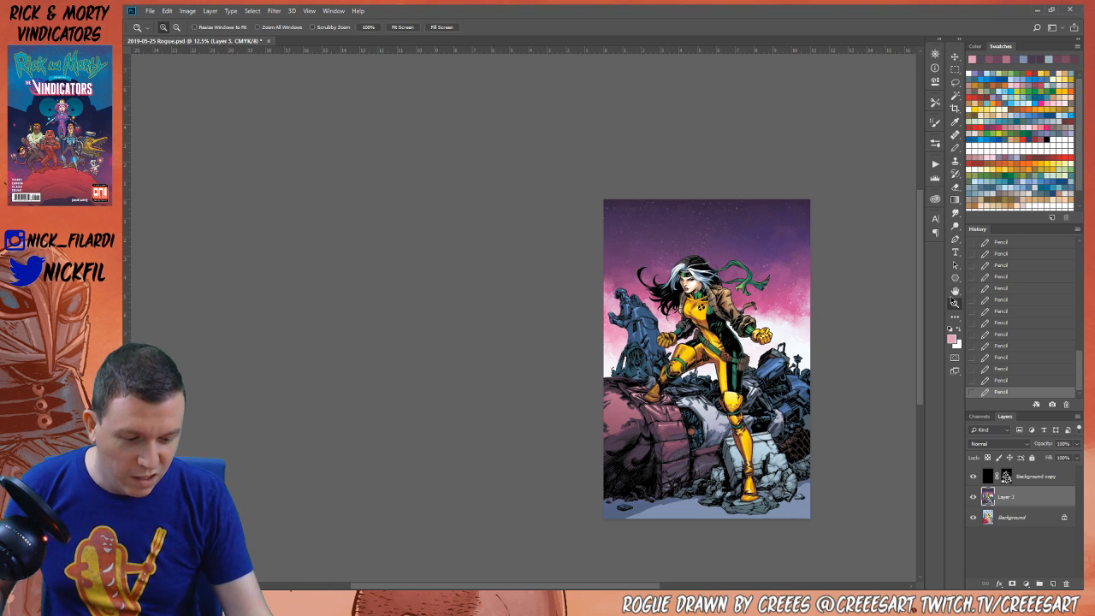
{"action": "left_click", "coordinate": [667, 425]}
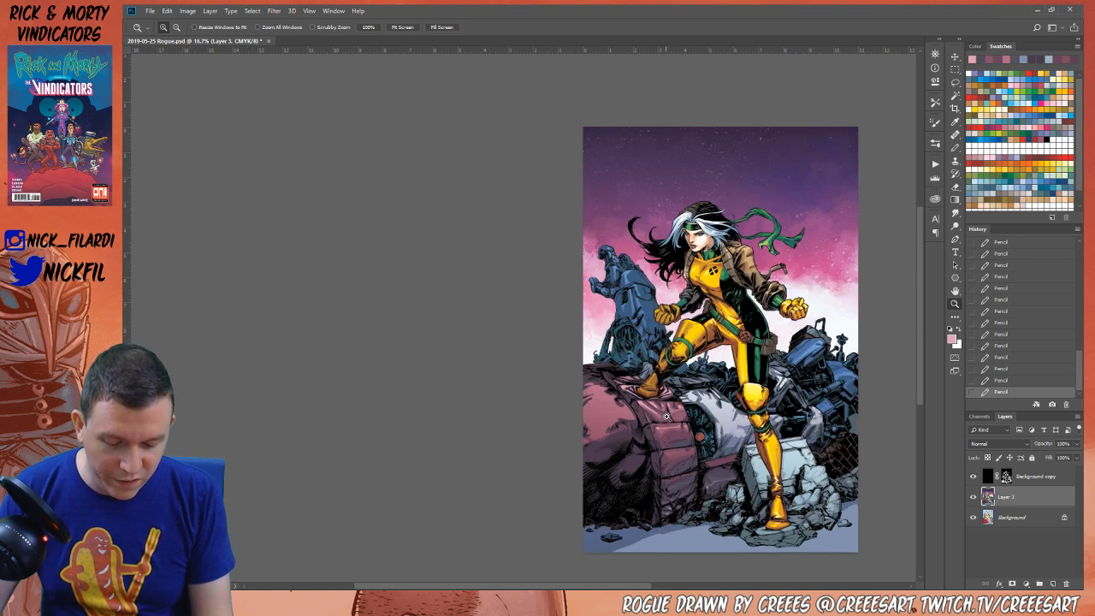
{"action": "left_click", "coordinate": [955, 291]}
{"action": "left_click_drag", "start_coordinate": [740, 412], "coordinate": [635, 345]}
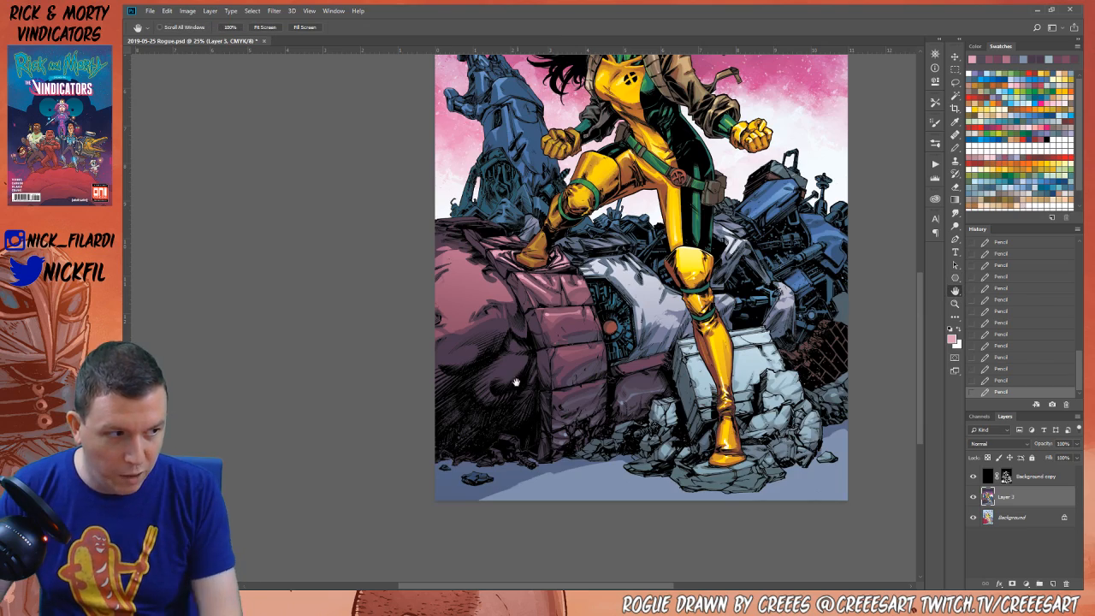
{"action": "left_click_drag", "start_coordinate": [543, 336], "coordinate": [622, 384]}
{"action": "left_click", "coordinate": [954, 303]}
{"action": "left_click", "coordinate": [605, 341]}
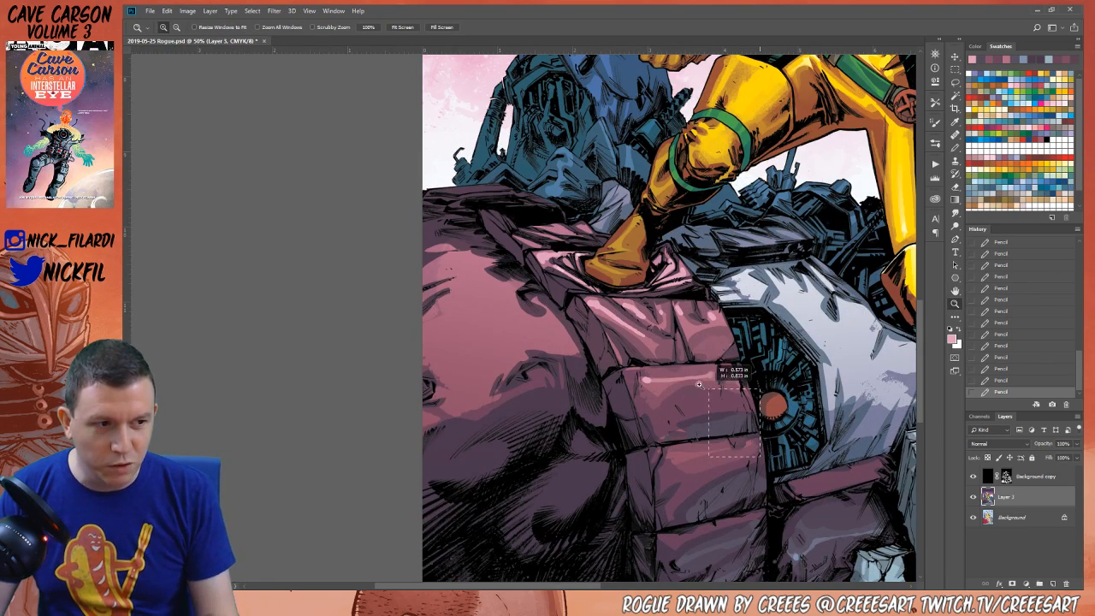
{"action": "left_click", "coordinate": [672, 371]}
{"action": "left_click", "coordinate": [681, 396], "text": "alt"}
{"action": "left_click", "coordinate": [682, 396], "text": "alt"}
{"action": "left_click", "coordinate": [682, 396], "text": "alt"}
{"action": "left_click", "coordinate": [682, 396], "text": "alt"}
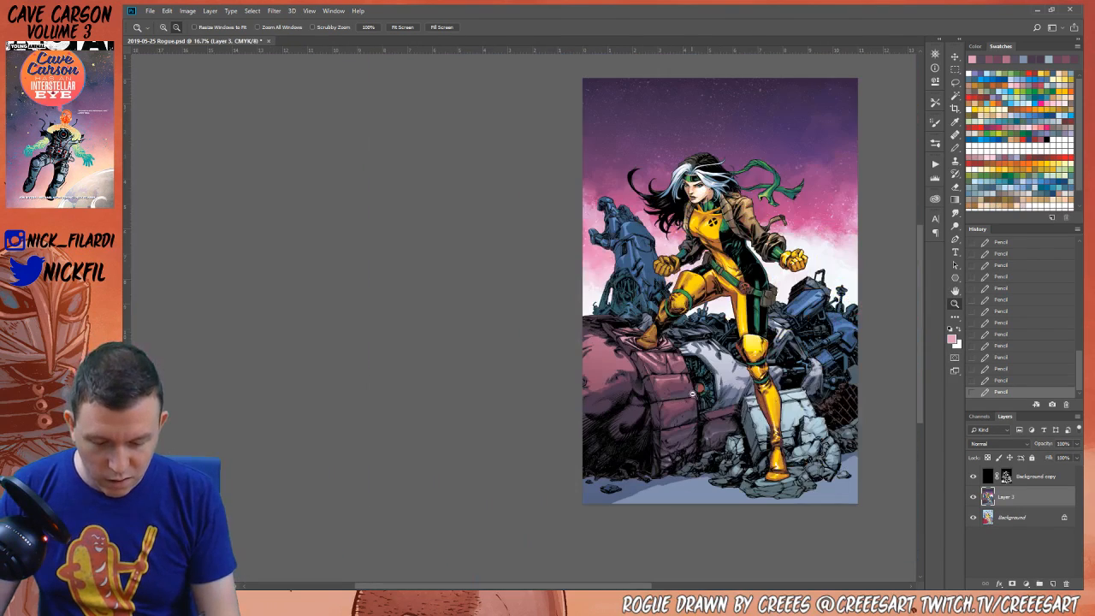
{"action": "left_click", "coordinate": [954, 199]}
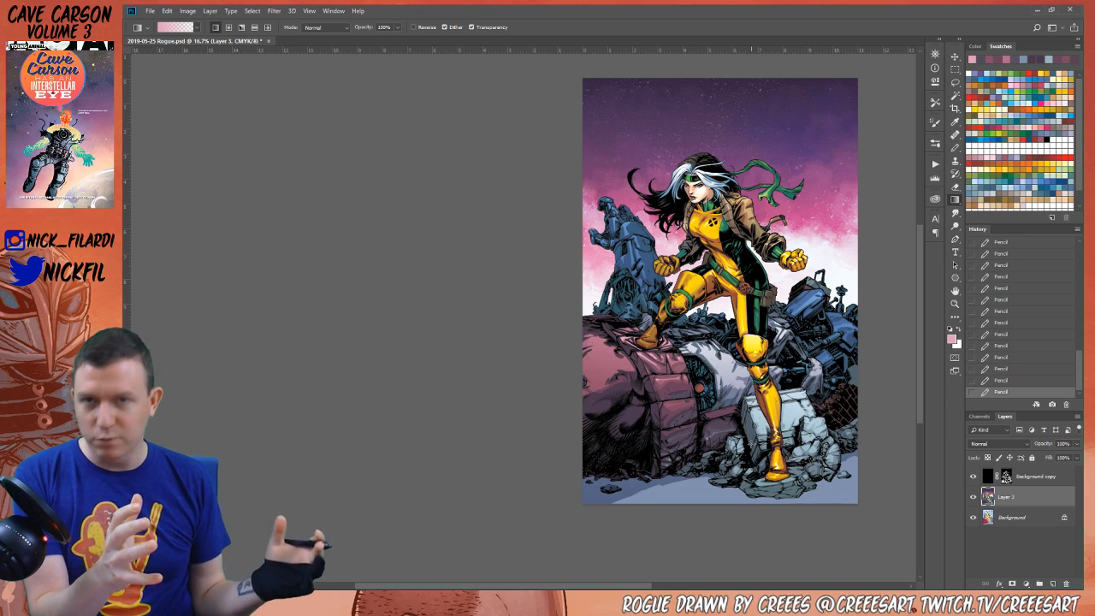
Sample dark purple and pencil shading at 55% opacity over the large rounded pink metal beside the segmented panels
{"action": "left_click", "coordinate": [955, 290]}
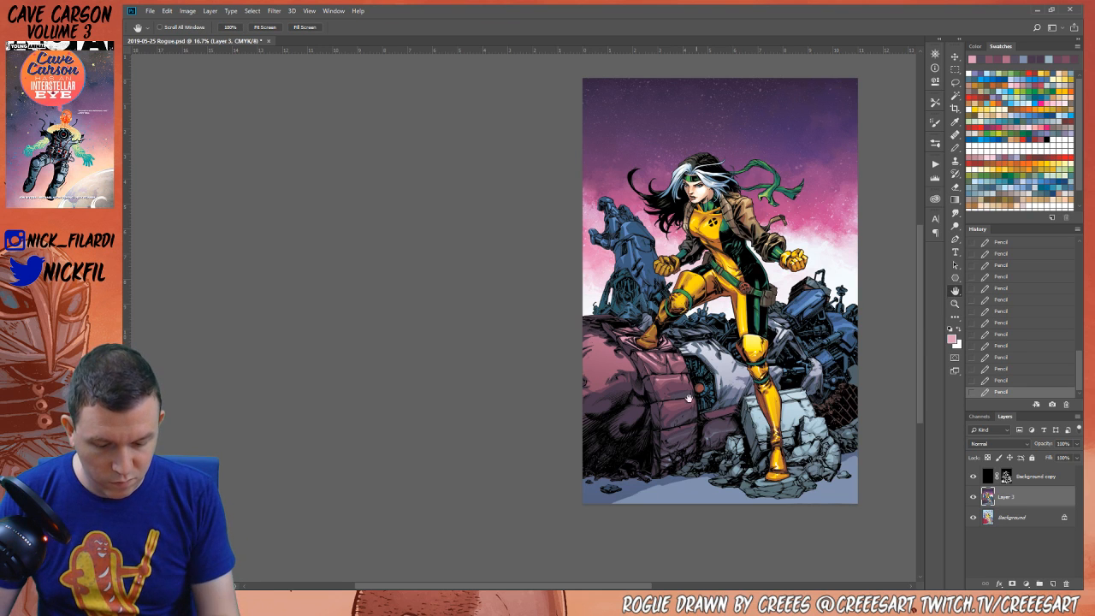
{"action": "left_click_drag", "start_coordinate": [619, 391], "coordinate": [620, 416]}
{"action": "key", "text": "z"}
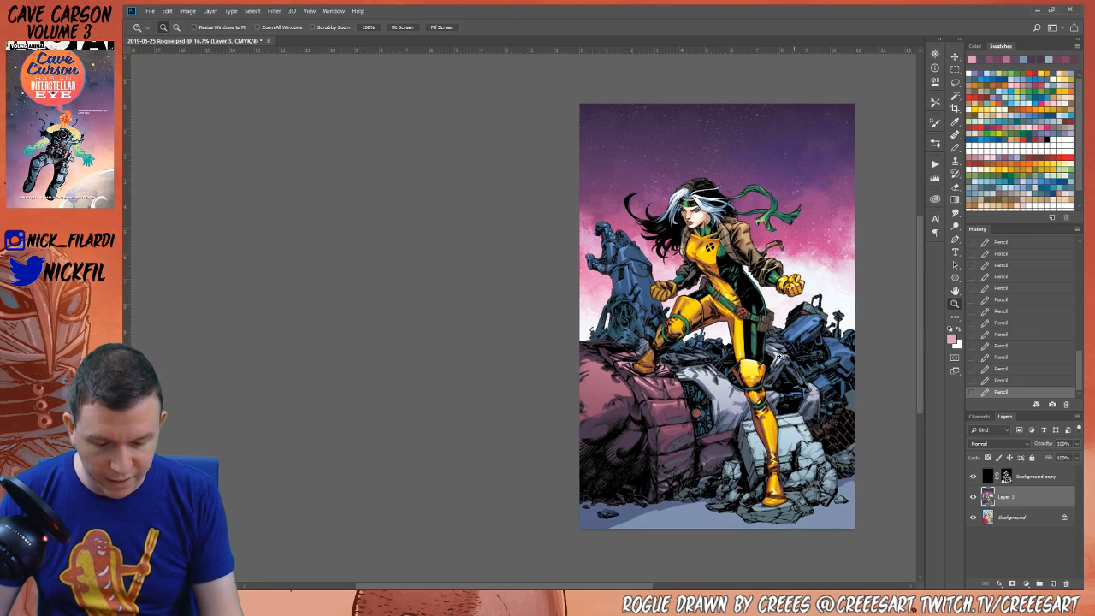
{"action": "left_click", "coordinate": [635, 415]}
{"action": "left_click", "coordinate": [955, 147]}
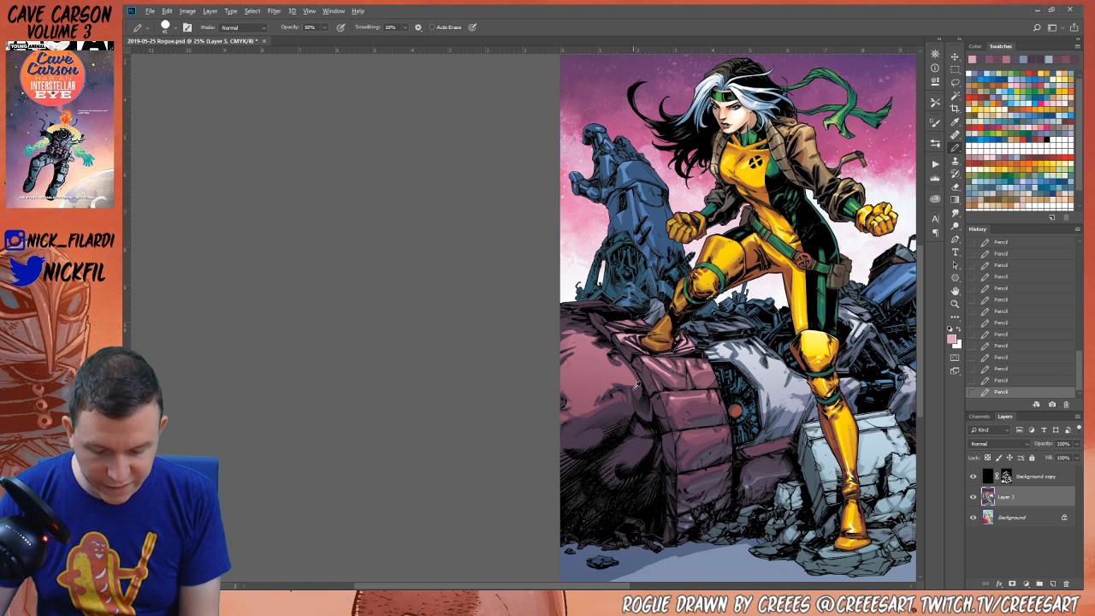
{"action": "mouse_move", "coordinate": [622, 393]}
{"action": "left_mouse_down"}
{"action": "mouse_move", "coordinate": [582, 396]}
{"action": "mouse_move", "coordinate": [603, 388]}
{"action": "mouse_move", "coordinate": [572, 422]}
{"action": "mouse_move", "coordinate": [640, 396]}
{"action": "mouse_move", "coordinate": [567, 397]}
{"action": "mouse_move", "coordinate": [593, 381]}
{"action": "mouse_move", "coordinate": [556, 372]}
{"action": "mouse_move", "coordinate": [563, 349]}
{"action": "mouse_move", "coordinate": [582, 338]}
{"action": "mouse_move", "coordinate": [624, 367]}
{"action": "mouse_move", "coordinate": [631, 360]}
{"action": "mouse_move", "coordinate": [641, 387]}
{"action": "mouse_move", "coordinate": [615, 356]}
{"action": "mouse_move", "coordinate": [609, 363]}
{"action": "mouse_move", "coordinate": [617, 354]}
{"action": "mouse_move", "coordinate": [635, 377]}
{"action": "left_mouse_up"}
{"action": "key", "text": "5"}
{"action": "key", "text": "5"}
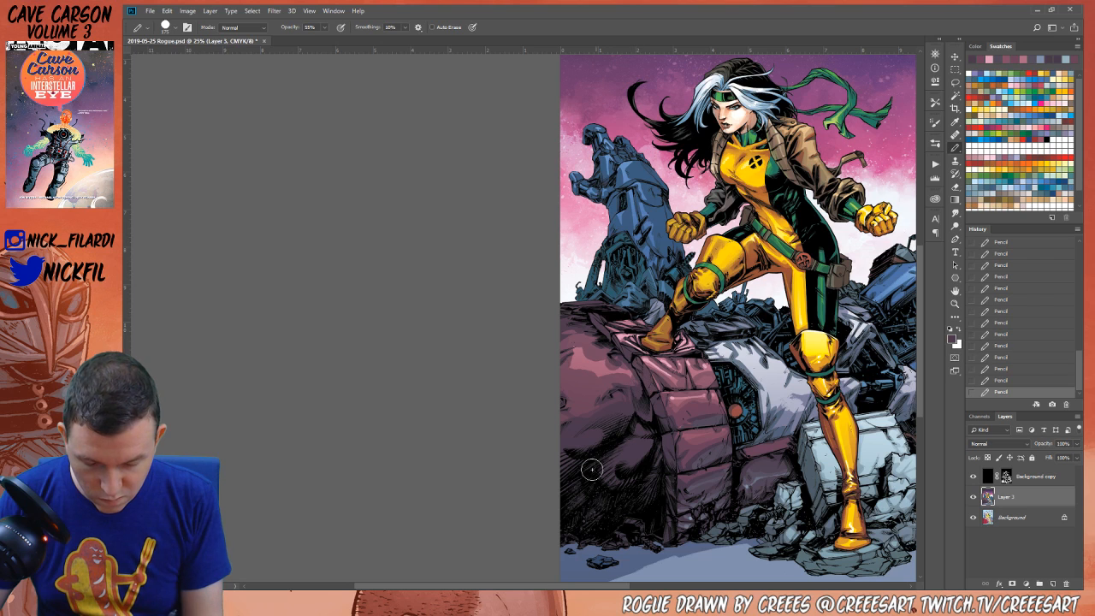
Lasso the lit areas of the large rounded pink metal, tracing jagged edges along its hatching and leaving out the shadowed parts
{"action": "key", "text": "l"}
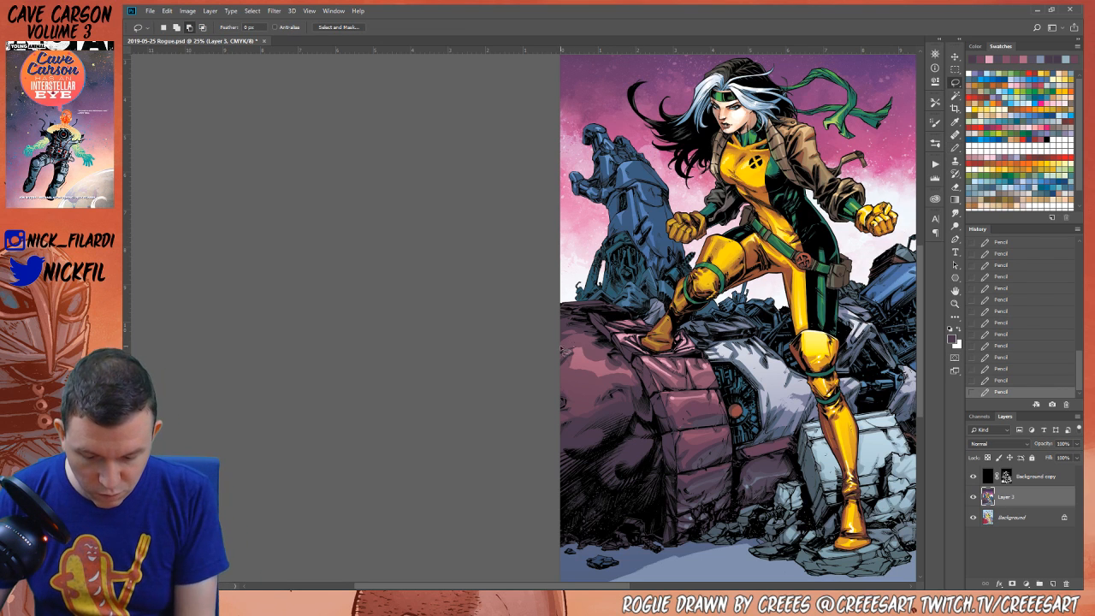
{"action": "mouse_move", "coordinate": [579, 338]}
{"action": "left_mouse_down"}
{"action": "mouse_move", "coordinate": [578, 350]}
{"action": "mouse_move", "coordinate": [590, 335]}
{"action": "left_mouse_up"}
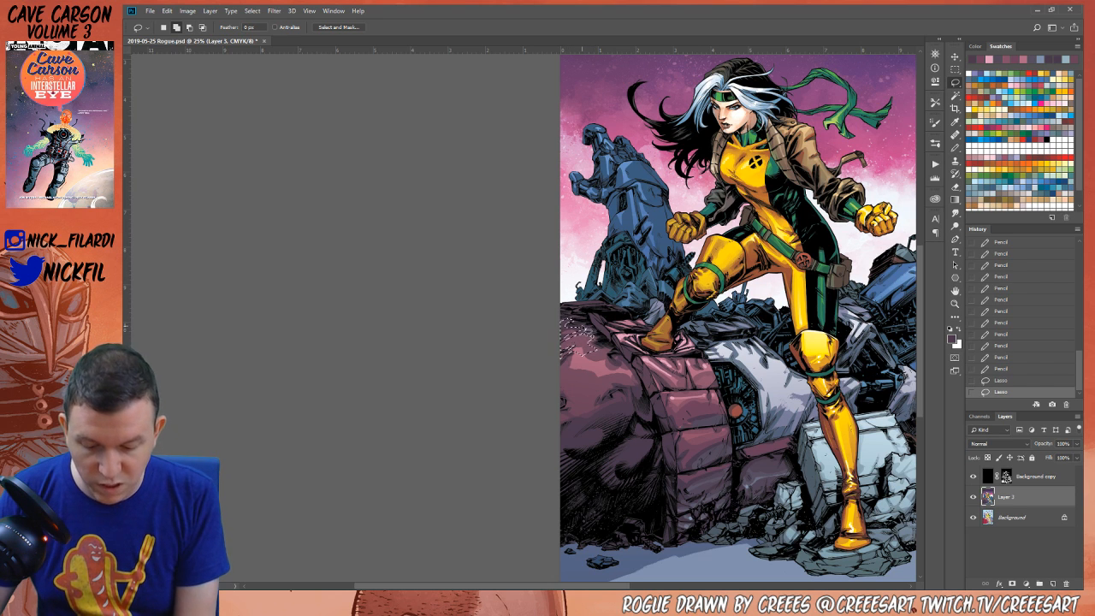
{"action": "key", "text": "z"}
{"action": "left_click", "coordinate": [596, 351]}
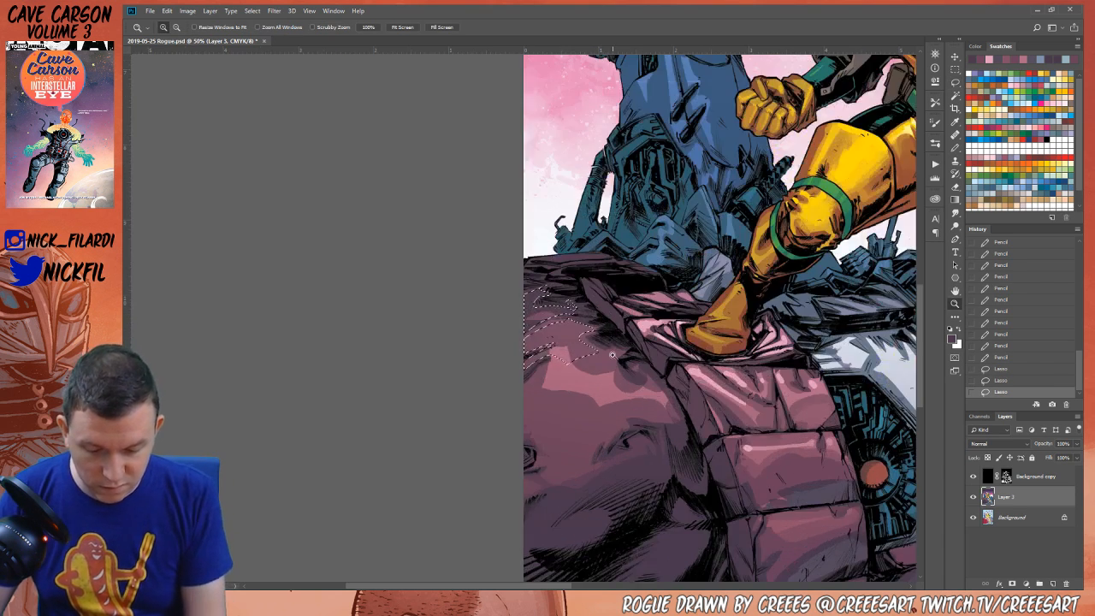
{"action": "key", "text": "l"}
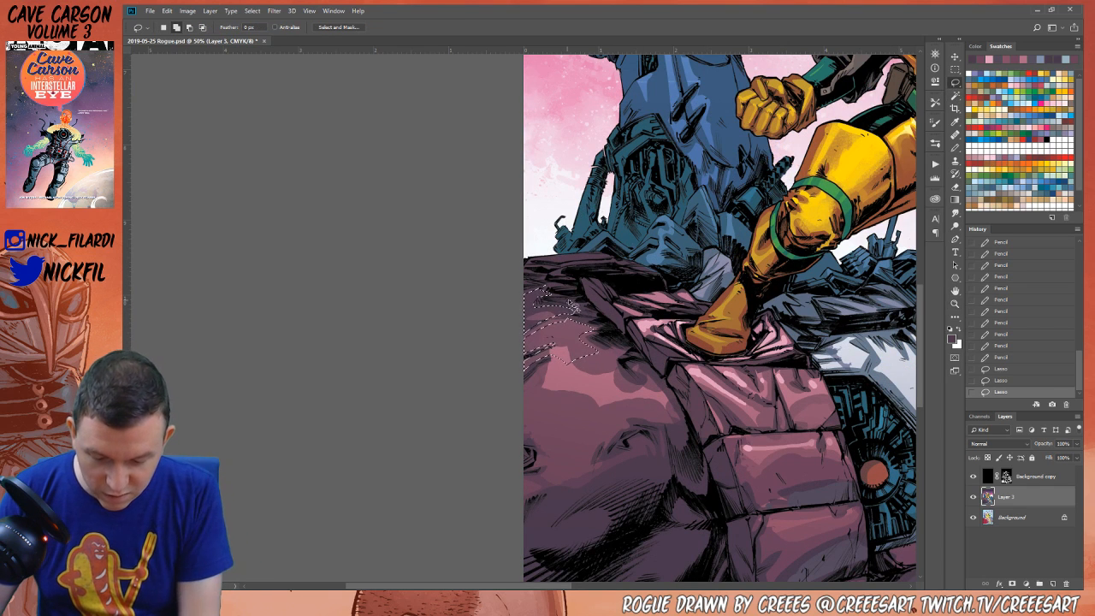
{"action": "mouse_move", "coordinate": [566, 305]}
{"action": "left_mouse_down"}
{"action": "mouse_move", "coordinate": [603, 323]}
{"action": "mouse_move", "coordinate": [569, 302]}
{"action": "mouse_move", "coordinate": [594, 291]}
{"action": "mouse_move", "coordinate": [635, 393]}
{"action": "mouse_move", "coordinate": [581, 342]}
{"action": "mouse_move", "coordinate": [597, 324]}
{"action": "mouse_move", "coordinate": [567, 323]}
{"action": "mouse_move", "coordinate": [577, 324]}
{"action": "mouse_move", "coordinate": [564, 333]}
{"action": "mouse_move", "coordinate": [573, 319]}
{"action": "mouse_move", "coordinate": [560, 319]}
{"action": "mouse_move", "coordinate": [590, 382]}
{"action": "left_mouse_up"}
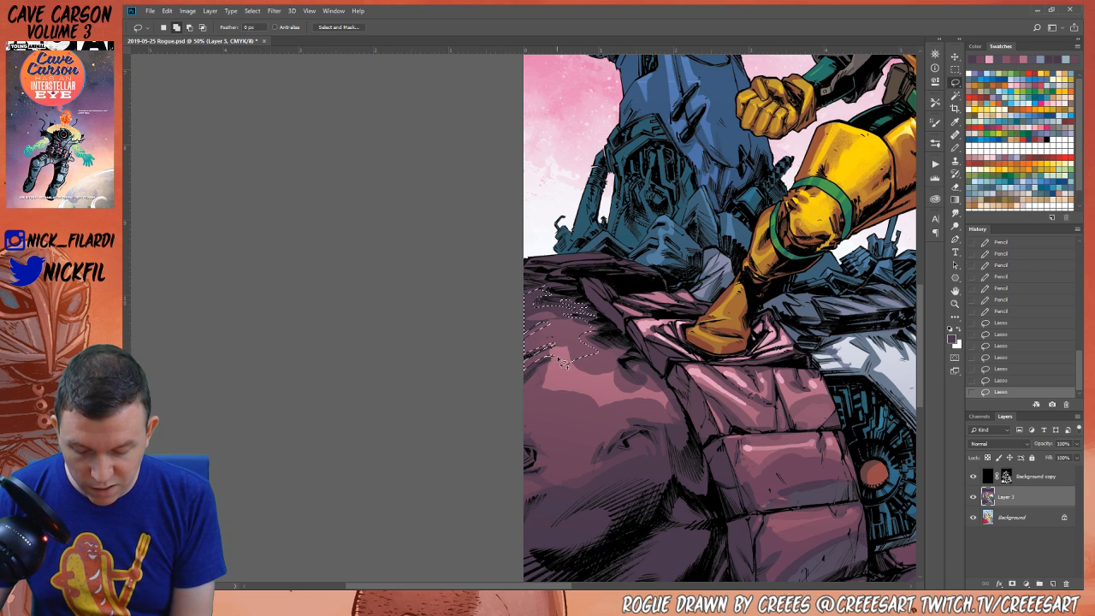
{"action": "mouse_move", "coordinate": [539, 370]}
{"action": "left_mouse_down"}
{"action": "mouse_move", "coordinate": [513, 418]}
{"action": "mouse_move", "coordinate": [513, 438]}
{"action": "mouse_move", "coordinate": [526, 427]}
{"action": "mouse_move", "coordinate": [536, 441]}
{"action": "mouse_move", "coordinate": [525, 446]}
{"action": "mouse_move", "coordinate": [556, 460]}
{"action": "mouse_move", "coordinate": [532, 453]}
{"action": "mouse_move", "coordinate": [545, 466]}
{"action": "mouse_move", "coordinate": [534, 474]}
{"action": "mouse_move", "coordinate": [554, 474]}
{"action": "mouse_move", "coordinate": [526, 484]}
{"action": "mouse_move", "coordinate": [520, 511]}
{"action": "mouse_move", "coordinate": [555, 499]}
{"action": "mouse_move", "coordinate": [521, 525]}
{"action": "mouse_move", "coordinate": [526, 557]}
{"action": "mouse_move", "coordinate": [612, 537]}
{"action": "mouse_move", "coordinate": [609, 512]}
{"action": "mouse_move", "coordinate": [569, 525]}
{"action": "mouse_move", "coordinate": [605, 500]}
{"action": "mouse_move", "coordinate": [671, 495]}
{"action": "mouse_move", "coordinate": [657, 439]}
{"action": "mouse_move", "coordinate": [602, 470]}
{"action": "mouse_move", "coordinate": [604, 443]}
{"action": "mouse_move", "coordinate": [672, 435]}
{"action": "mouse_move", "coordinate": [684, 471]}
{"action": "mouse_move", "coordinate": [696, 447]}
{"action": "mouse_move", "coordinate": [693, 420]}
{"action": "mouse_move", "coordinate": [648, 366]}
{"action": "mouse_move", "coordinate": [568, 349]}
{"action": "left_mouse_up"}
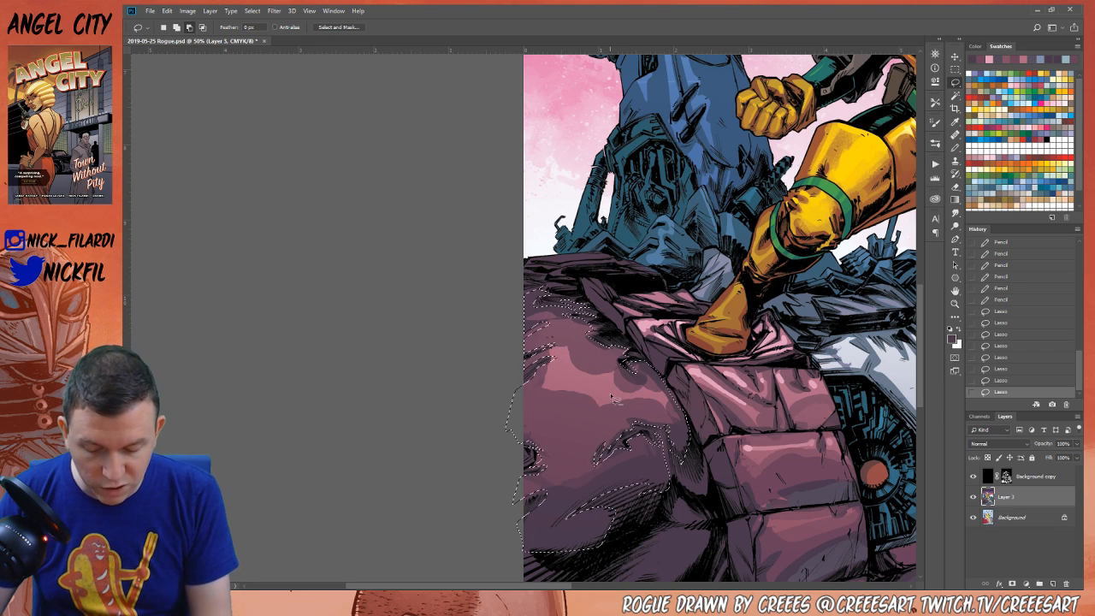
Try a light pink-to-transparent linear gradient running from the upper edge of the selected rounded metal down to its lower edge
{"action": "key", "text": "z"}
{"action": "left_click", "coordinate": [824, 333], "text": "alt"}
{"action": "left_click", "coordinate": [867, 380], "text": "alt"}
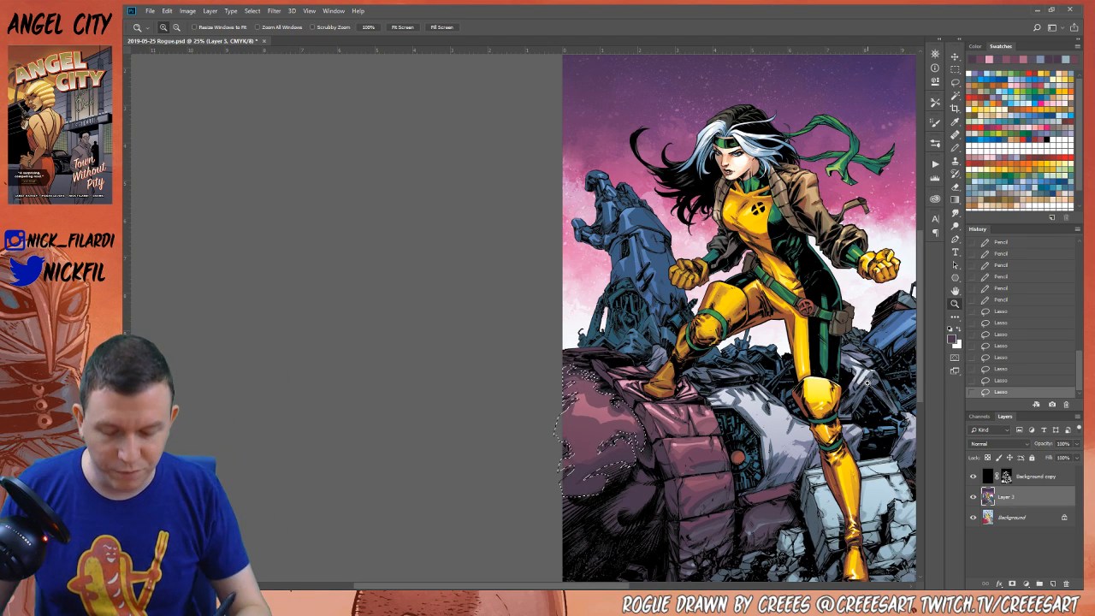
{"action": "left_click", "coordinate": [955, 199]}
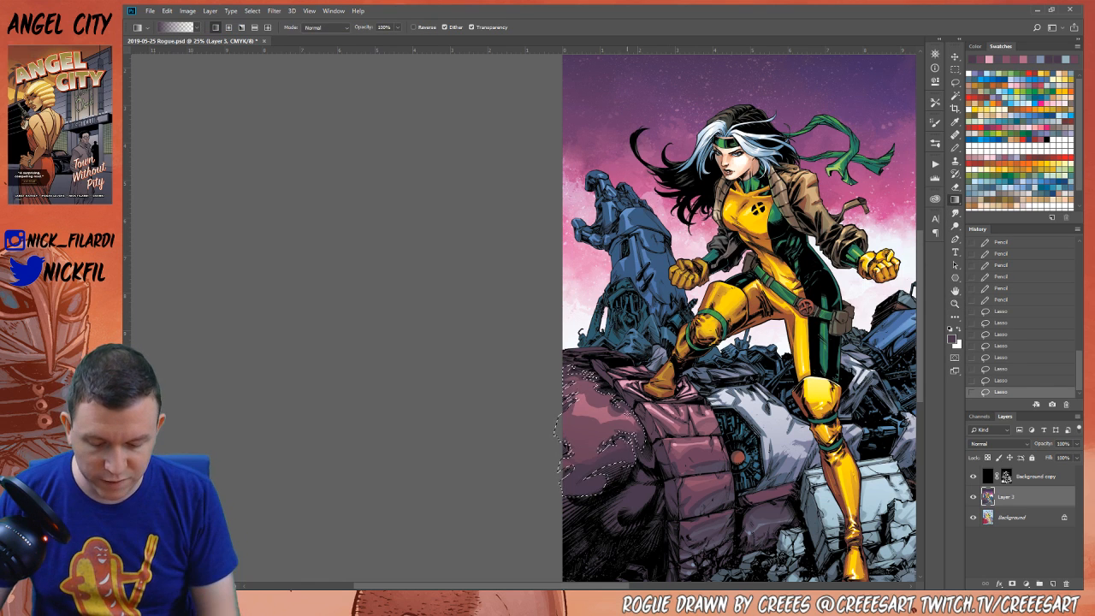
{"action": "left_click", "coordinate": [989, 59]}
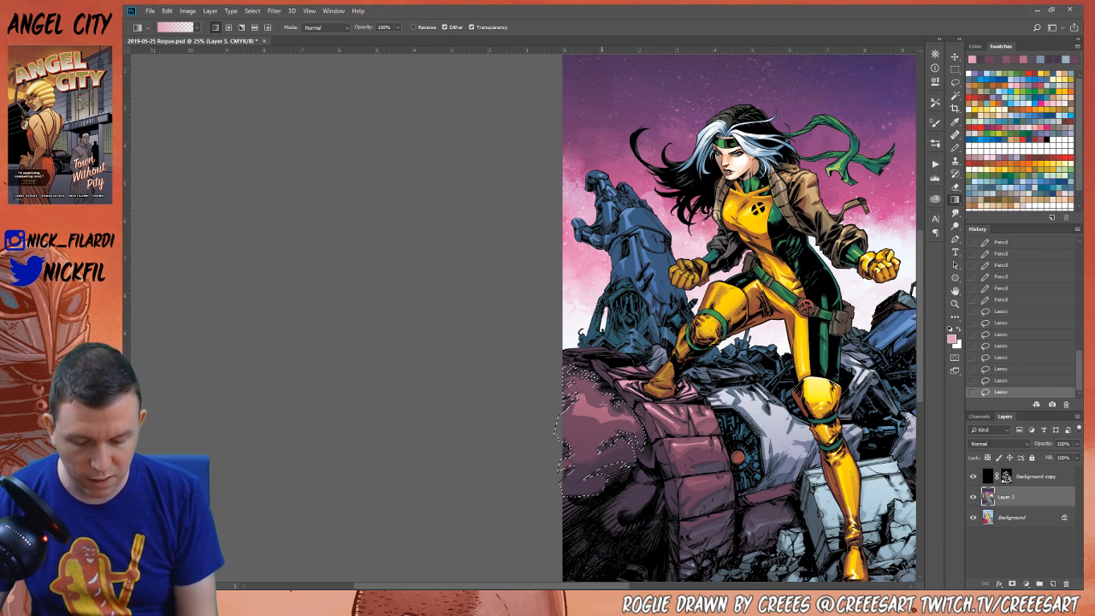
{"action": "left_click_drag", "start_coordinate": [590, 385], "coordinate": [559, 518]}
{"action": "key", "text": "ctrl+z"}
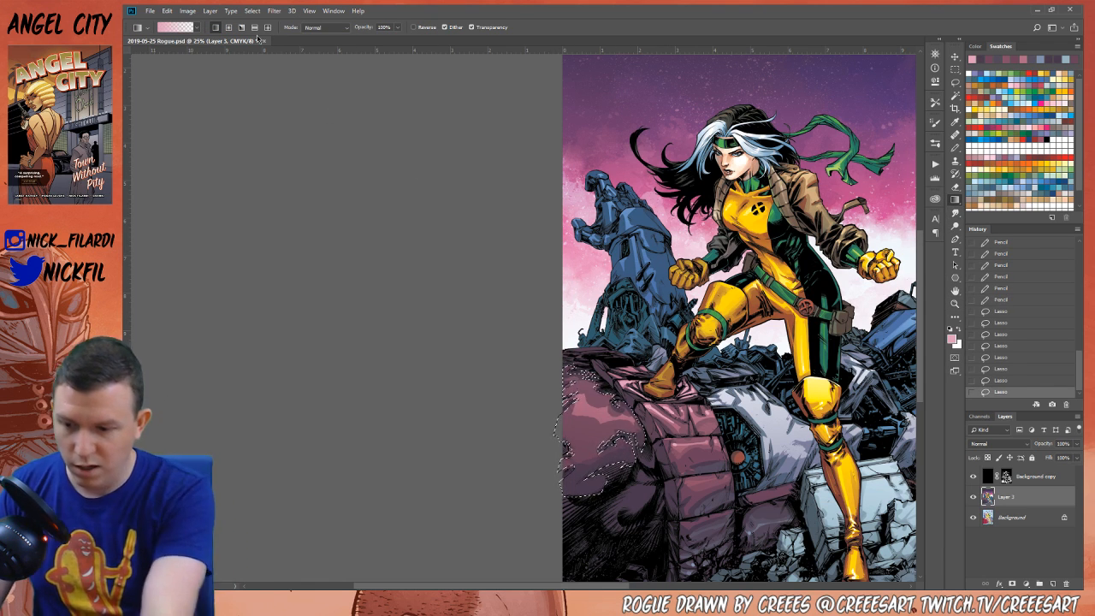
Apply a radial pink gradient over the selected highlight area of the fallen robot head and deselect it
{"action": "left_click", "coordinate": [230, 28]}
{"action": "left_click_drag", "start_coordinate": [629, 377], "coordinate": [562, 532]}
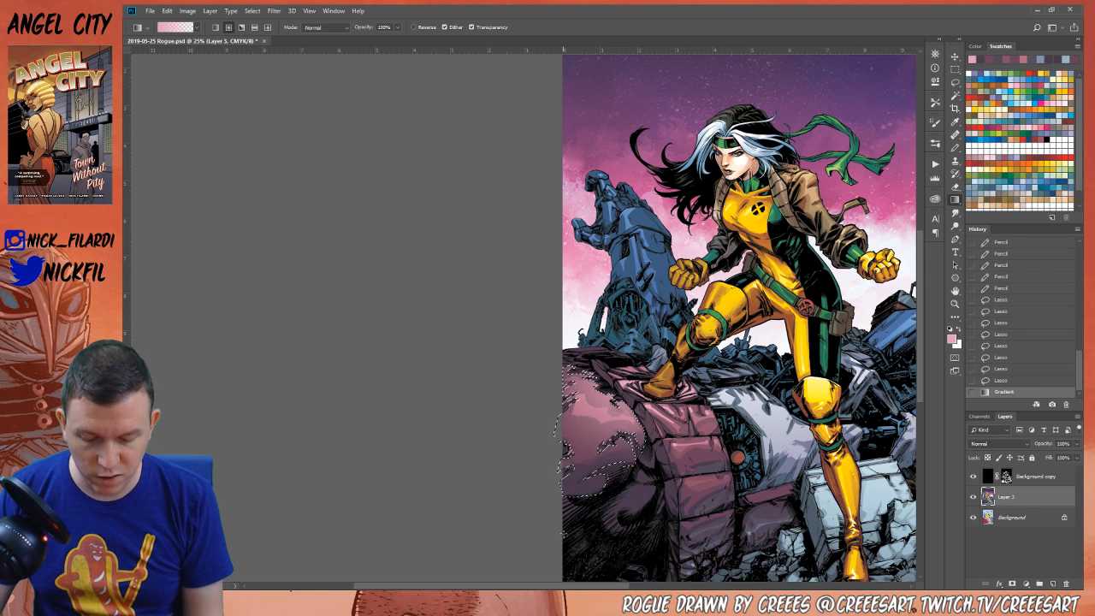
{"action": "key", "text": "ctrl+d"}
Blend the hard edges on the pink robot head with a smaller Pencil at 50% opacity, using pink and mauve tones
{"action": "key", "text": "w"}
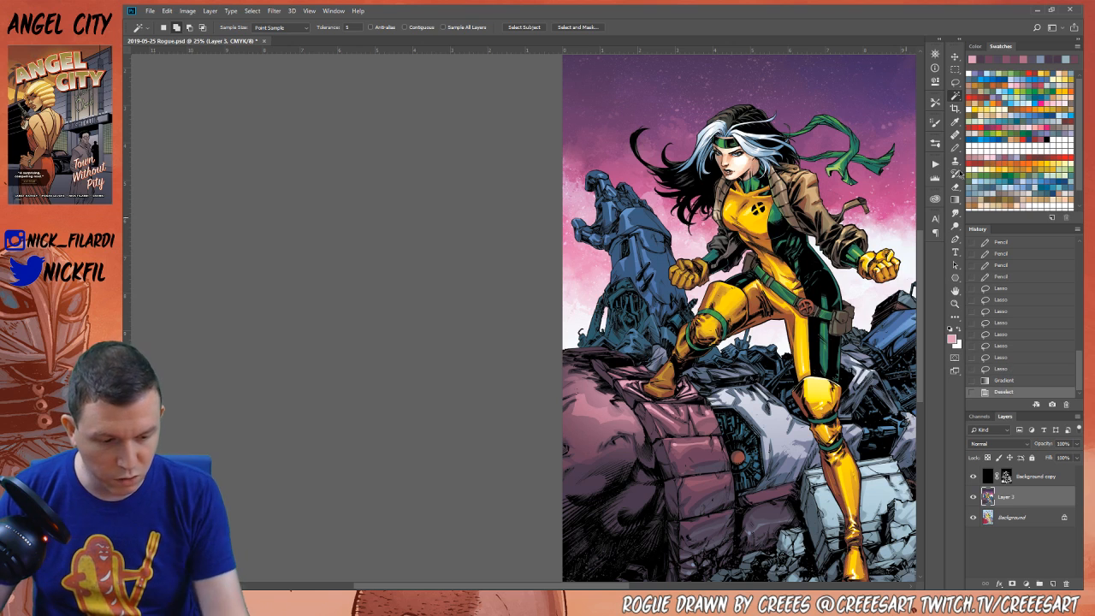
{"action": "left_click", "coordinate": [953, 147]}
{"action": "key", "text": "bracketleft"}
{"action": "key", "text": "bracketleft"}
{"action": "key", "text": "bracketleft"}
{"action": "key", "text": "bracketleft"}
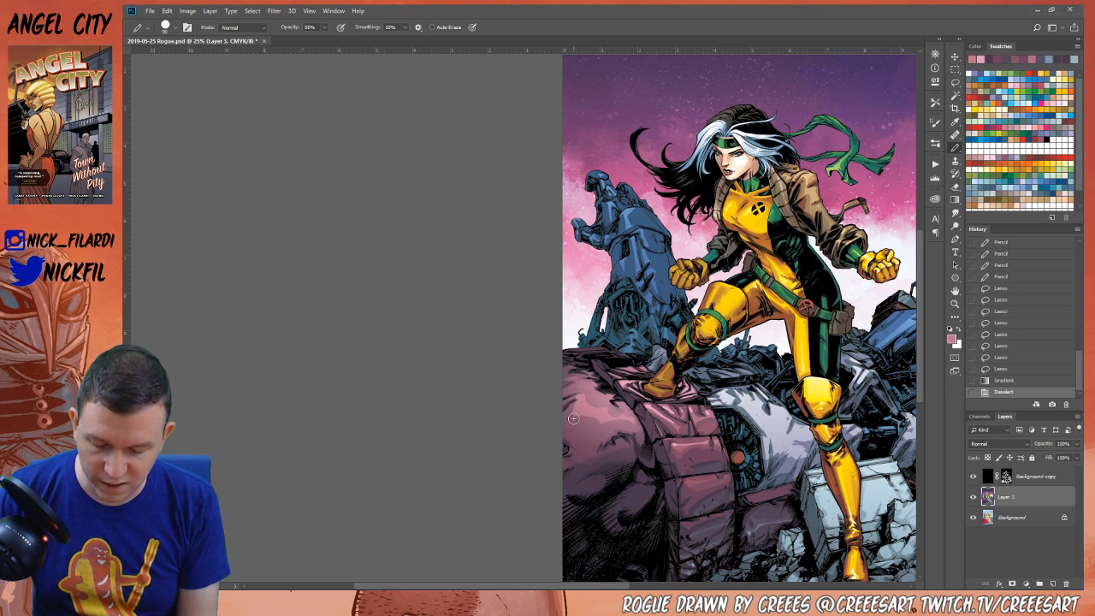
{"action": "key", "text": "5"}
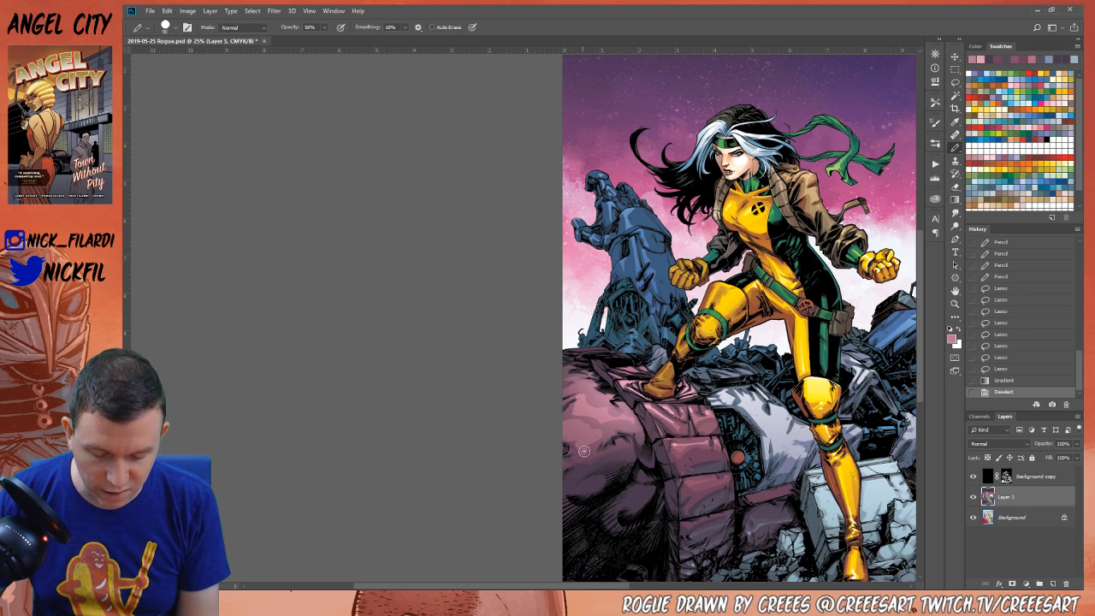
{"action": "key", "text": "0"}
{"action": "left_click_drag", "start_coordinate": [581, 446], "coordinate": [568, 442]}
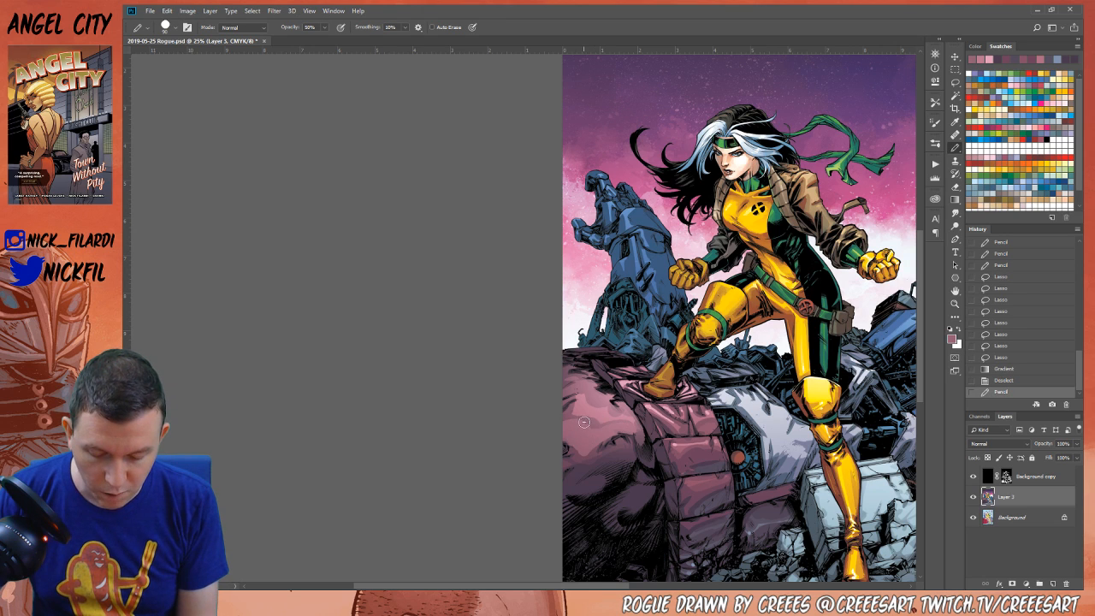
{"action": "mouse_move", "coordinate": [630, 422]}
{"action": "left_mouse_down"}
{"action": "mouse_move", "coordinate": [588, 445]}
{"action": "mouse_move", "coordinate": [592, 453]}
{"action": "mouse_move", "coordinate": [631, 422]}
{"action": "mouse_move", "coordinate": [648, 428]}
{"action": "mouse_move", "coordinate": [635, 418]}
{"action": "mouse_move", "coordinate": [643, 428]}
{"action": "mouse_move", "coordinate": [569, 426]}
{"action": "left_mouse_up"}
{"action": "key", "text": "5"}
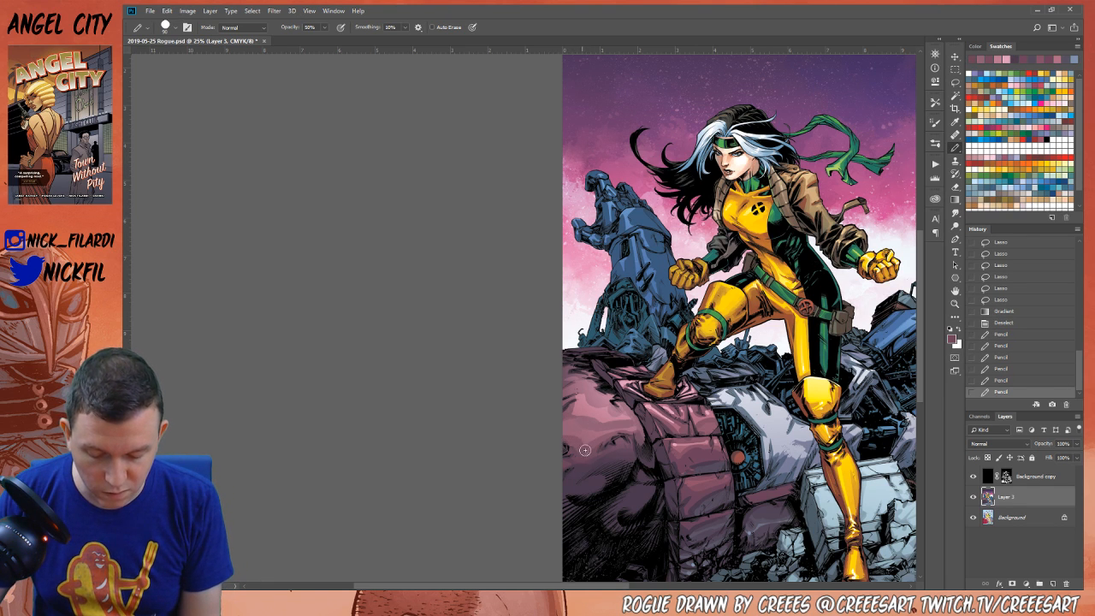
{"action": "left_click_drag", "start_coordinate": [623, 434], "coordinate": [637, 434]}
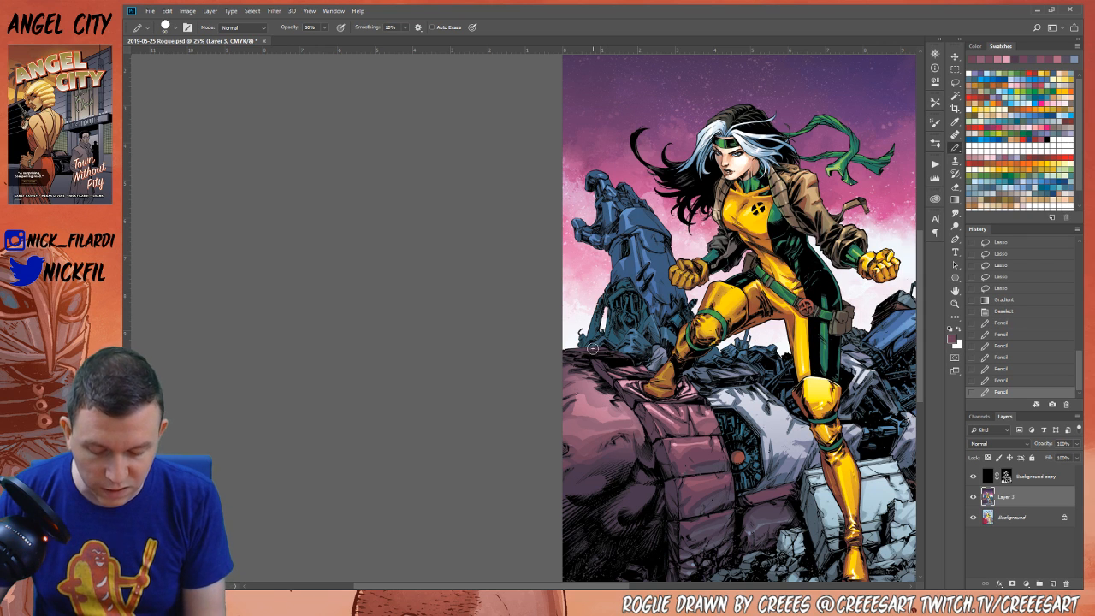
Paint small pink highlight marks on the upper part of the robot head with the Pencil at 100% opacity
{"action": "key", "text": "z"}
{"action": "key", "text": "ctrl+minus"}
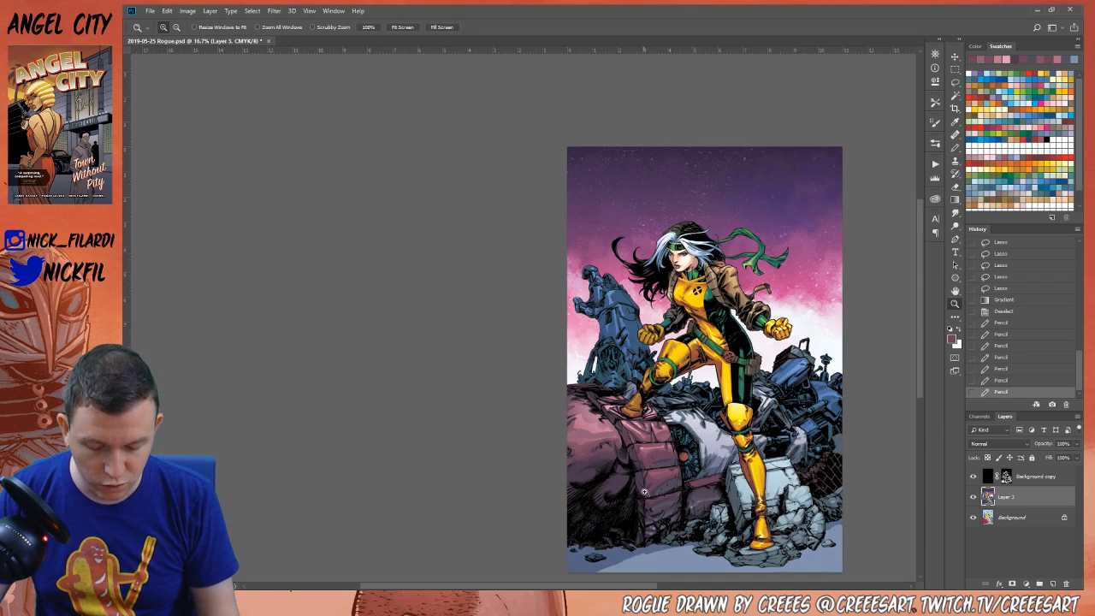
{"action": "left_click", "coordinate": [956, 148]}
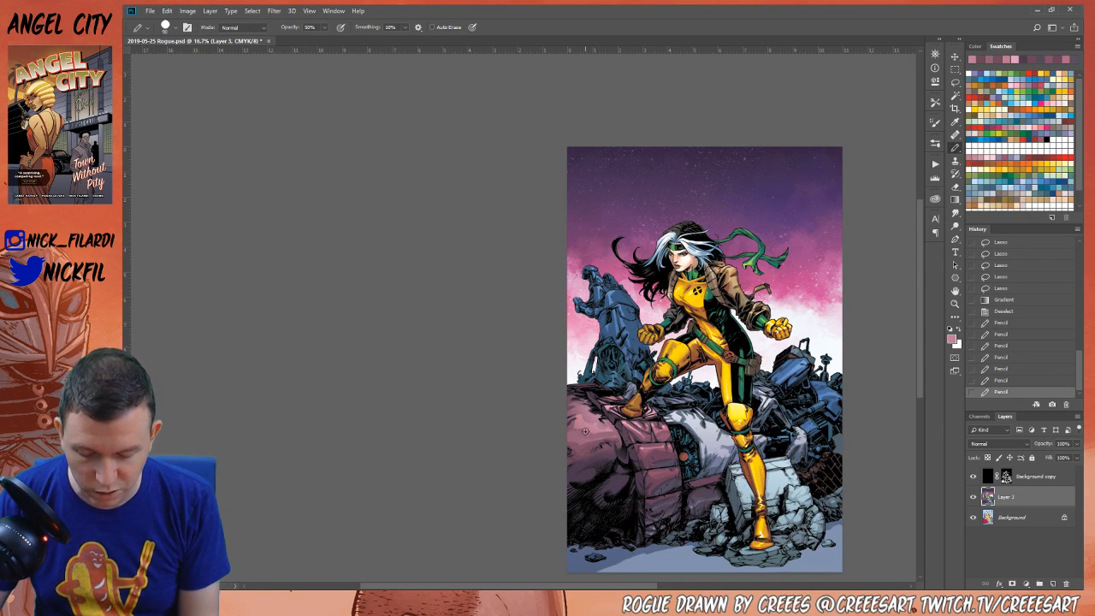
{"action": "left_click", "coordinate": [612, 432]}
{"action": "key", "text": "0"}
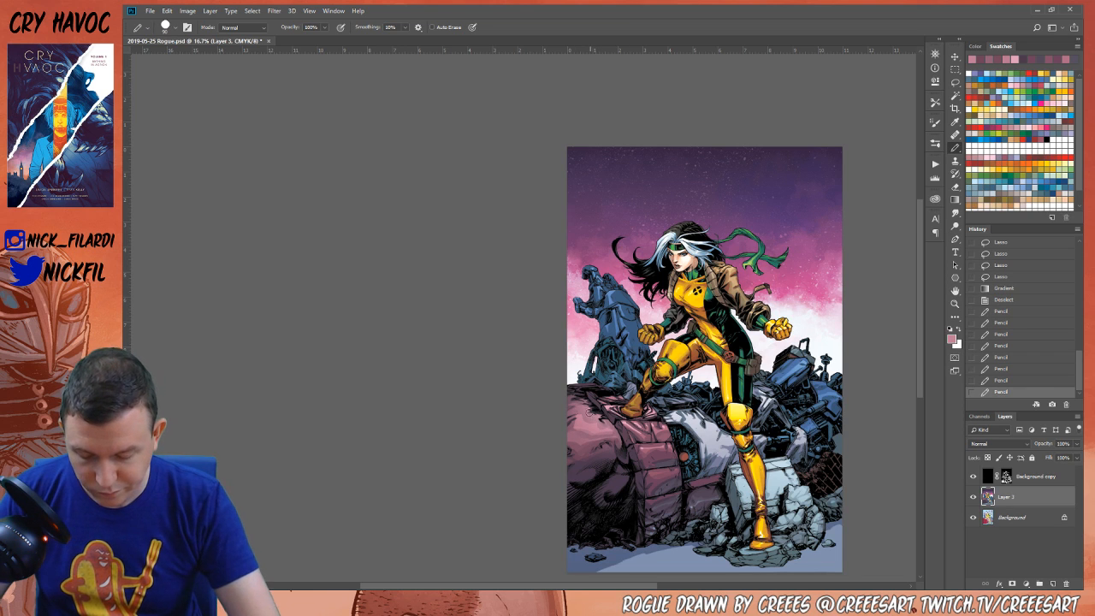
{"action": "left_click", "coordinate": [587, 417]}
{"action": "left_click", "coordinate": [601, 425]}
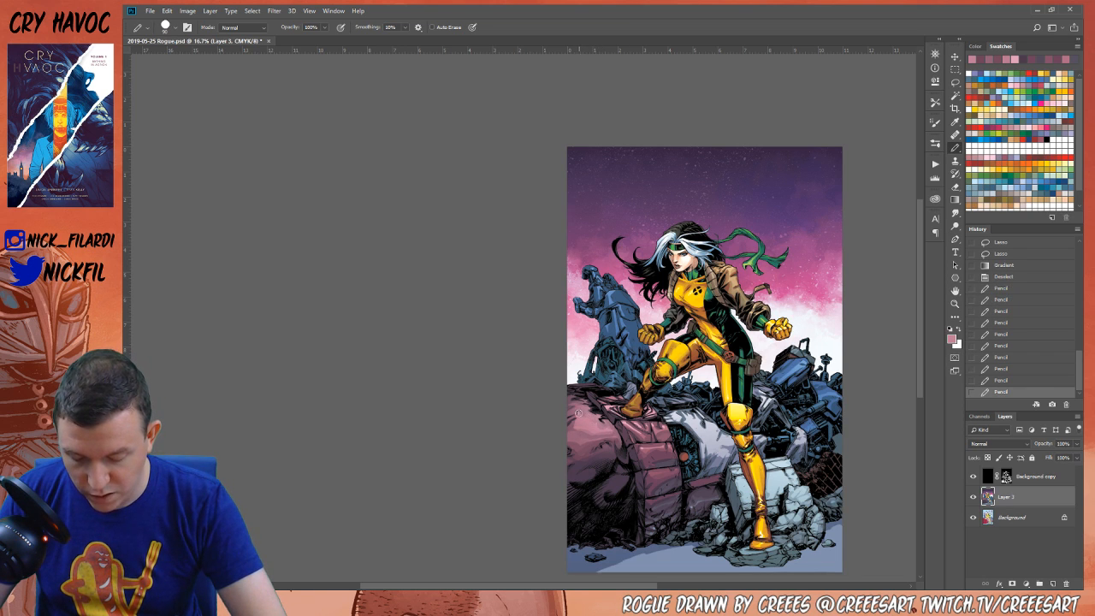
{"action": "left_click", "coordinate": [579, 413]}
{"action": "left_click", "coordinate": [604, 417]}
{"action": "left_click_drag", "start_coordinate": [573, 410], "coordinate": [595, 411]}
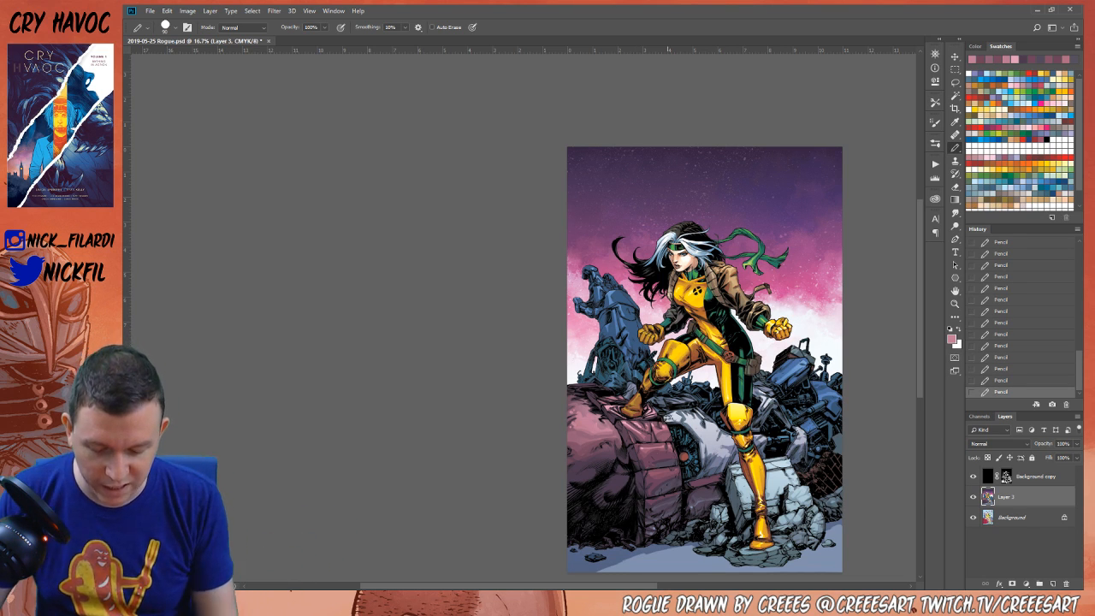
Lasso the highlight area on the robot head, brighten it with a radial pink gradient in Screen mode, and deselect
{"action": "left_click", "coordinate": [954, 82]}
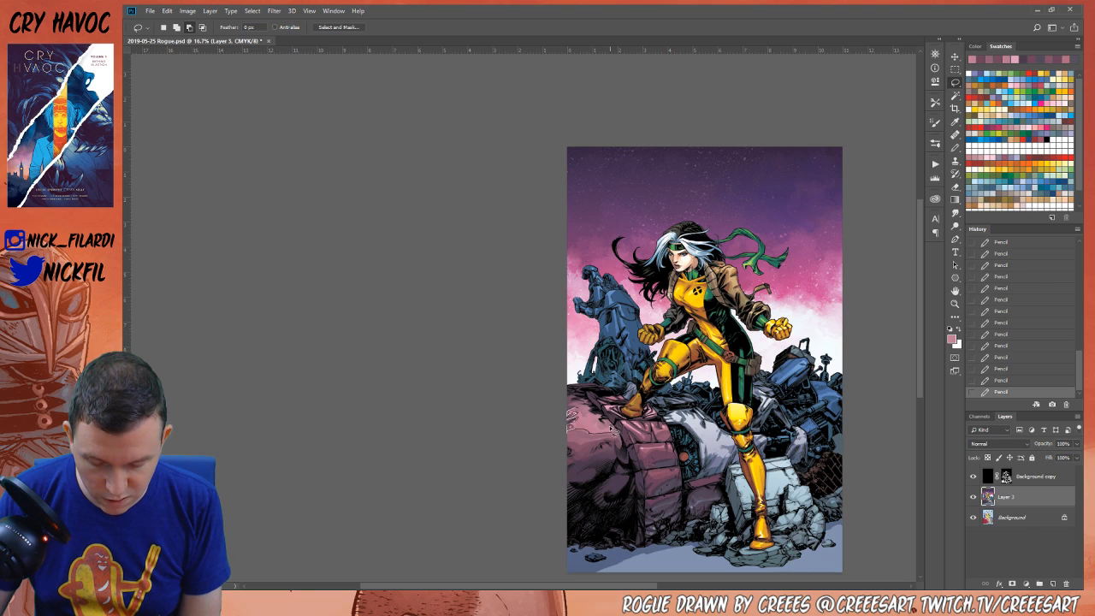
{"action": "left_click_drag", "start_coordinate": [590, 409], "coordinate": [574, 412]}
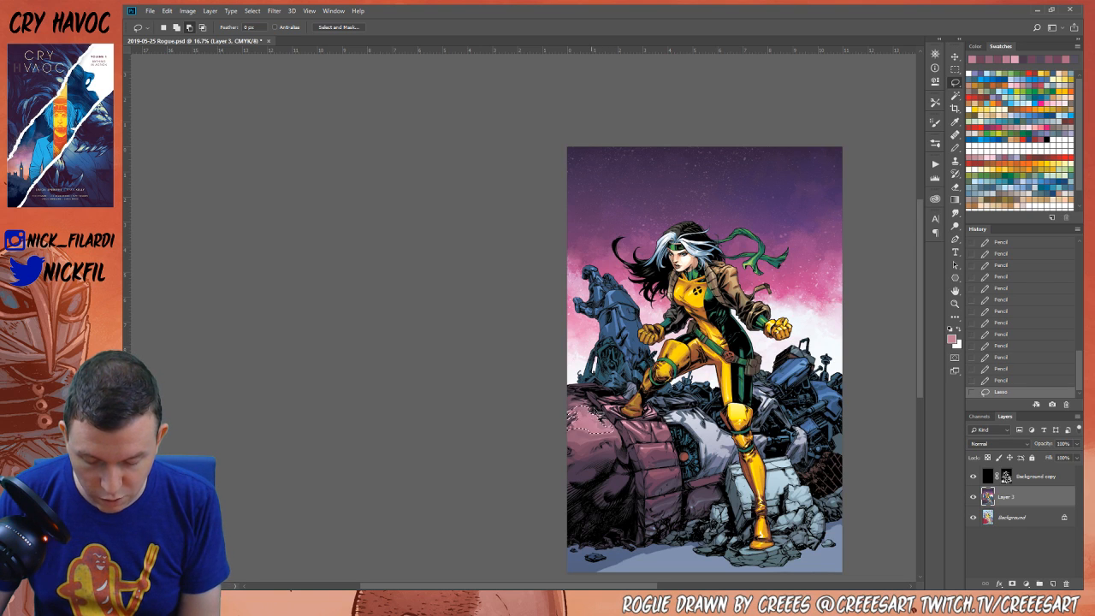
{"action": "key", "text": "g"}
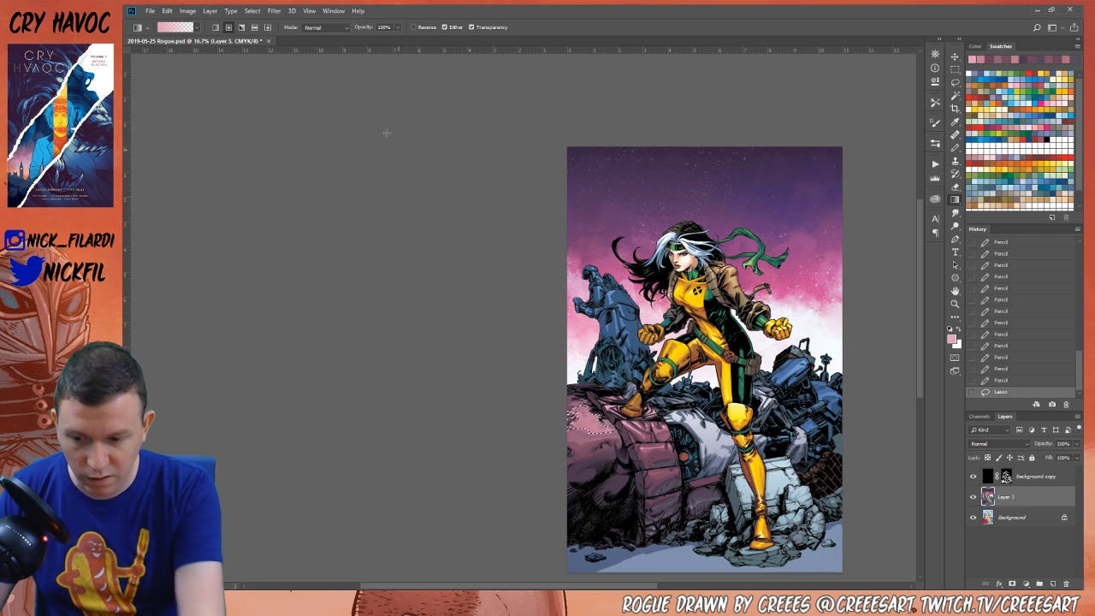
{"action": "left_click", "coordinate": [325, 27]}
{"action": "left_click", "coordinate": [332, 113]}
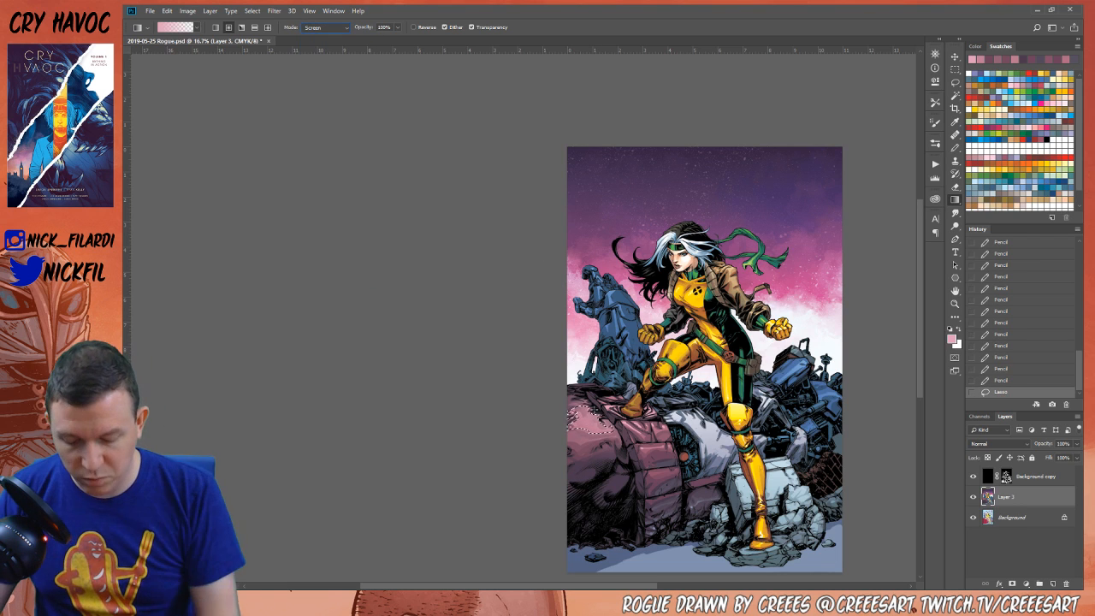
{"action": "left_click_drag", "start_coordinate": [591, 398], "coordinate": [579, 413]}
{"action": "key", "text": "ctrl+d"}
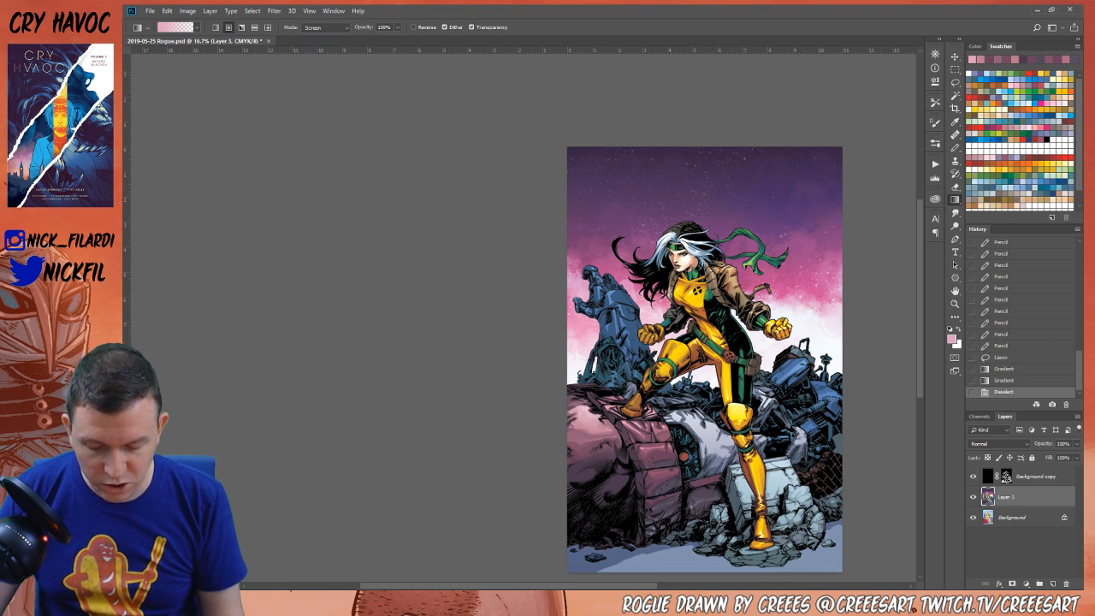
Soften the tone transitions on the robot head with 50% opacity Pencil strokes in sampled pinks
{"action": "left_click", "coordinate": [955, 147]}
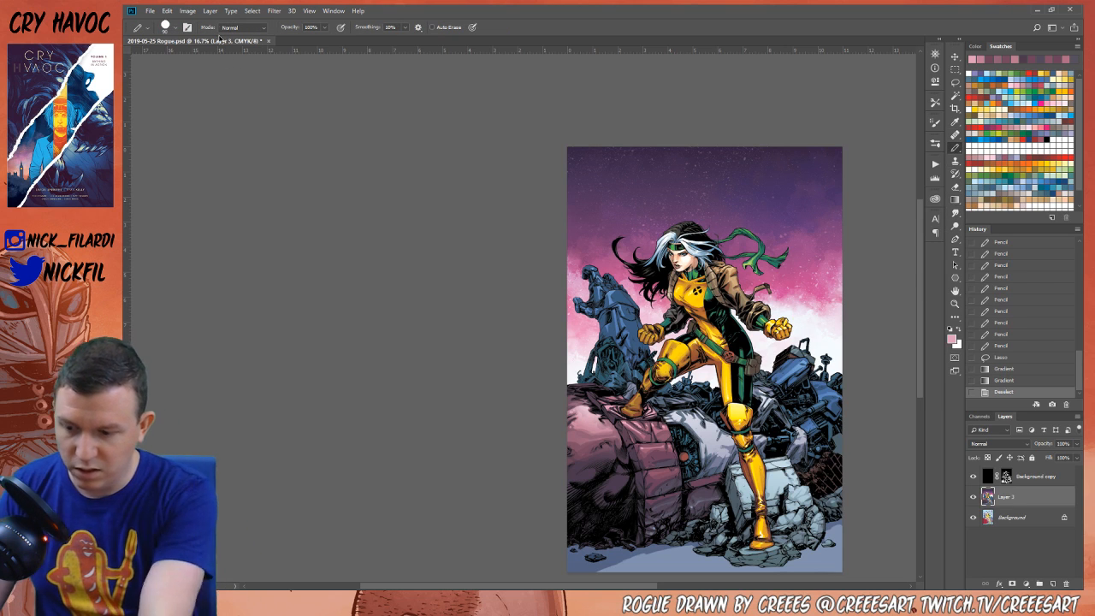
{"action": "key", "text": "z"}
{"action": "left_click", "coordinate": [597, 472]}
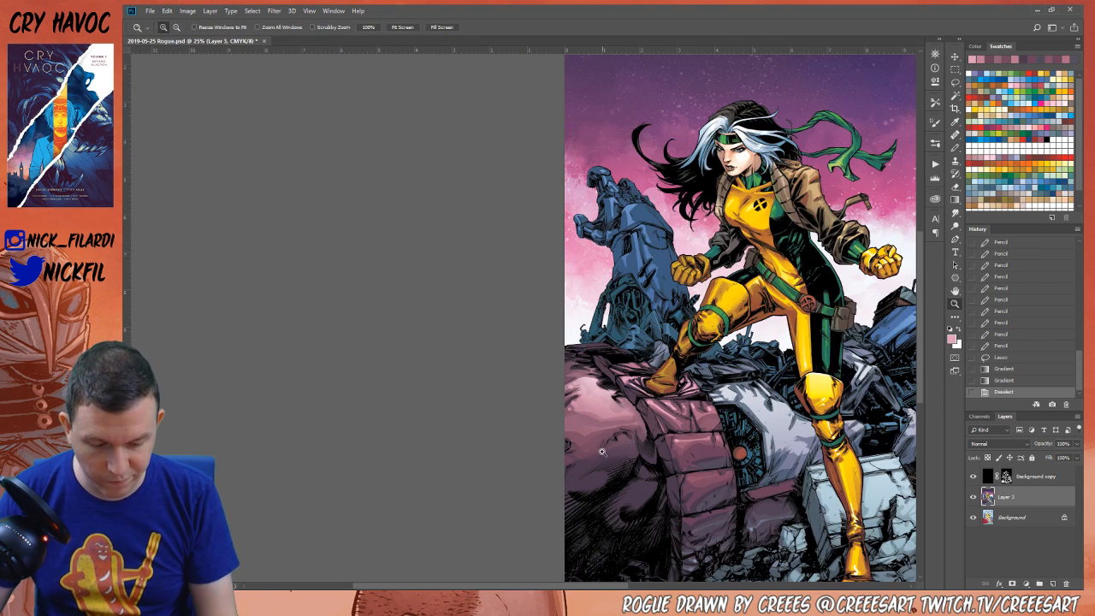
{"action": "left_click", "coordinate": [954, 291]}
{"action": "left_click_drag", "start_coordinate": [735, 422], "coordinate": [660, 349]}
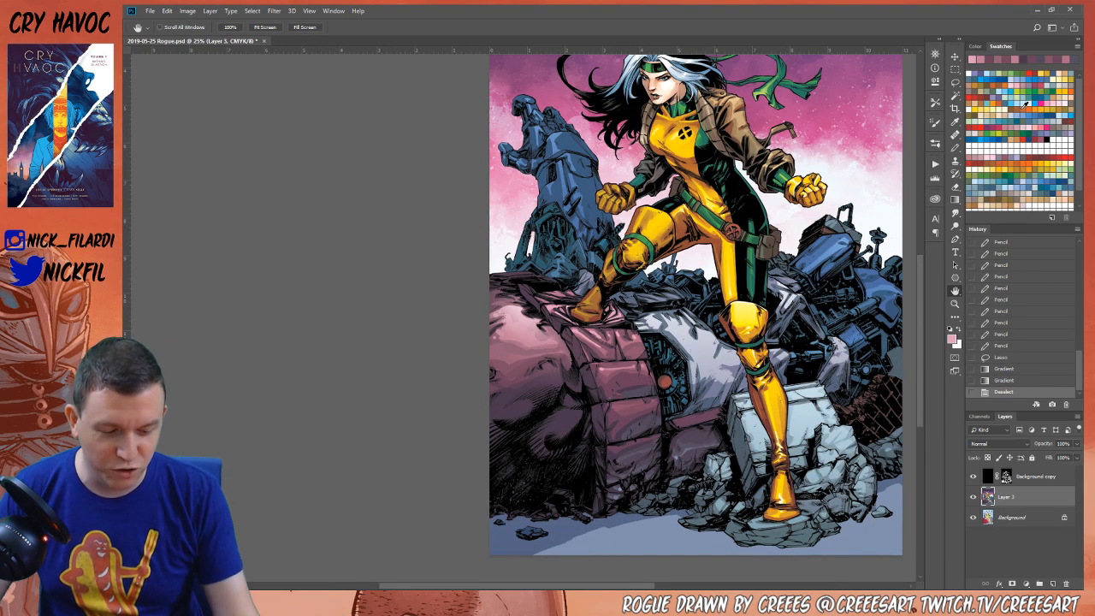
{"action": "left_click_drag", "start_coordinate": [684, 299], "coordinate": [783, 349]}
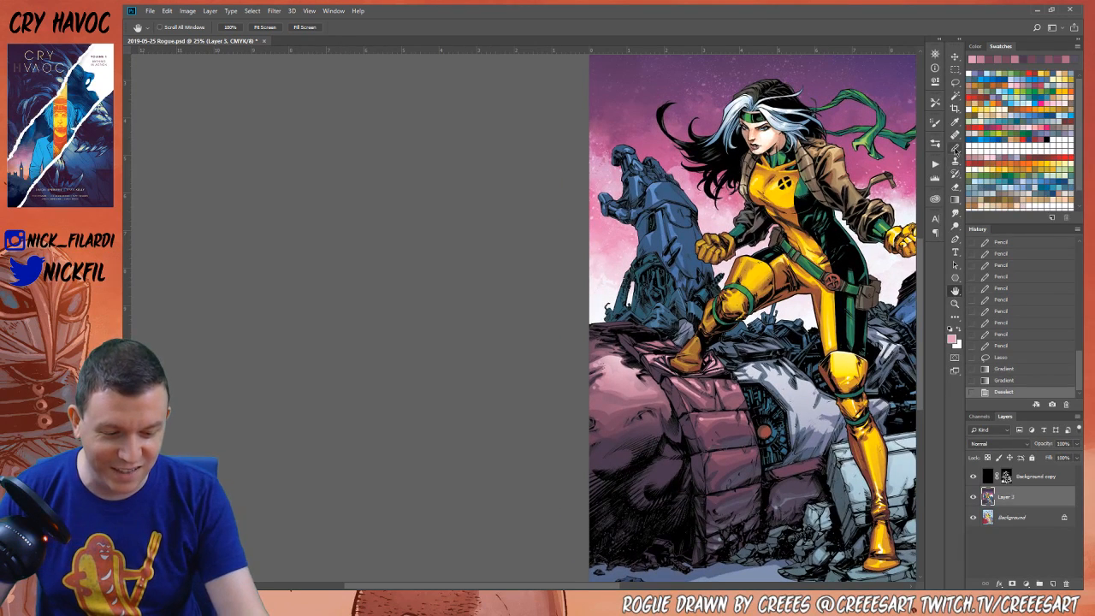
{"action": "left_click", "coordinate": [955, 147]}
{"action": "left_click", "coordinate": [663, 340], "text": "alt"}
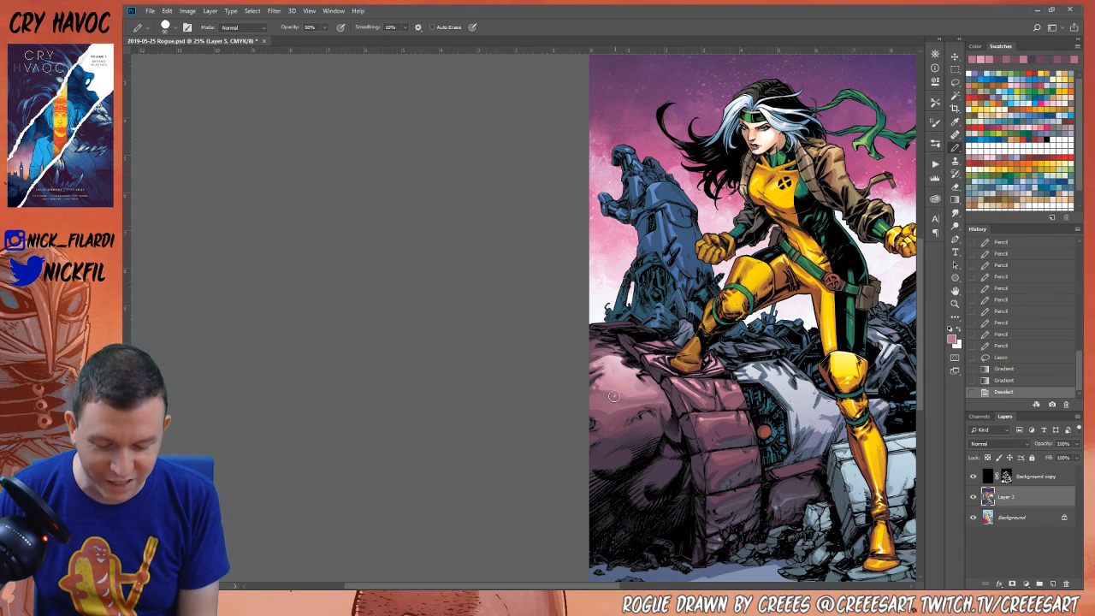
{"action": "left_click", "coordinate": [637, 376], "text": "alt"}
{"action": "mouse_move", "coordinate": [603, 393]}
{"action": "left_mouse_down"}
{"action": "mouse_move", "coordinate": [656, 395]}
{"action": "mouse_move", "coordinate": [591, 359]}
{"action": "mouse_move", "coordinate": [614, 365]}
{"action": "mouse_move", "coordinate": [614, 349]}
{"action": "mouse_move", "coordinate": [622, 367]}
{"action": "mouse_move", "coordinate": [608, 367]}
{"action": "mouse_move", "coordinate": [637, 368]}
{"action": "mouse_move", "coordinate": [598, 385]}
{"action": "mouse_move", "coordinate": [665, 374]}
{"action": "left_mouse_up"}
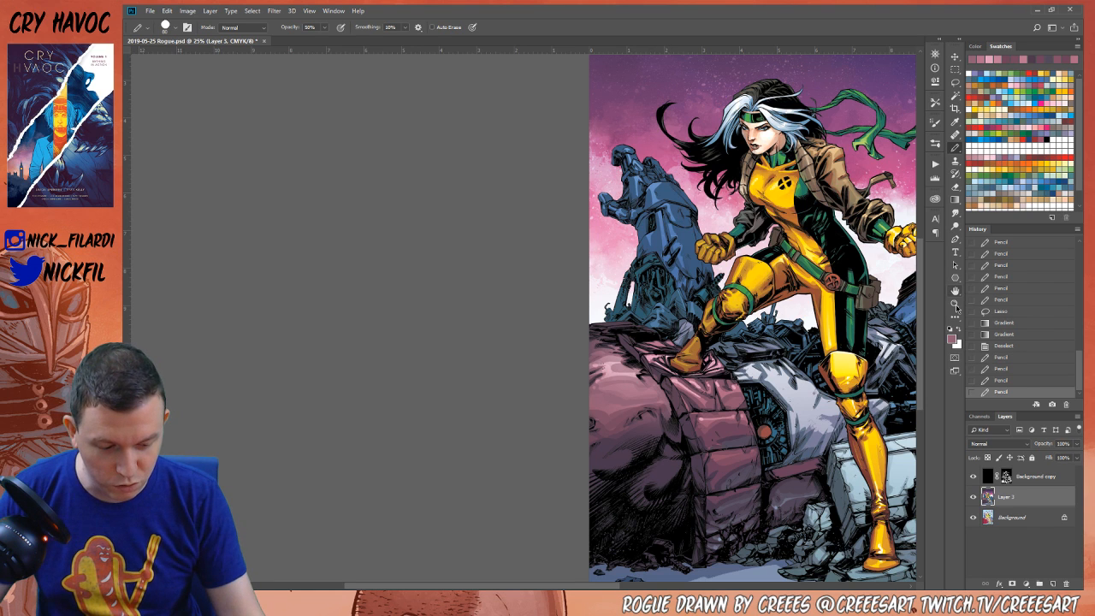
Dab sampled light pink highlights onto the top of the robot head with the Pencil at 100% opacity
{"action": "left_click", "coordinate": [955, 302]}
{"action": "left_click", "coordinate": [678, 434], "text": "alt"}
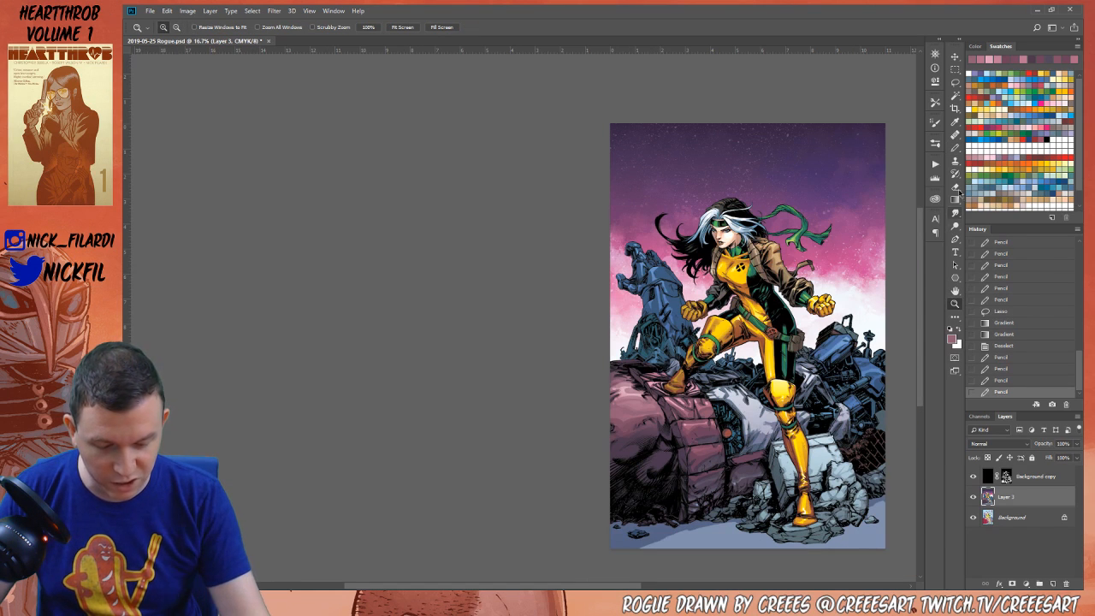
{"action": "left_click", "coordinate": [955, 147]}
{"action": "left_click", "coordinate": [627, 391], "text": "alt"}
{"action": "left_click", "coordinate": [640, 387]}
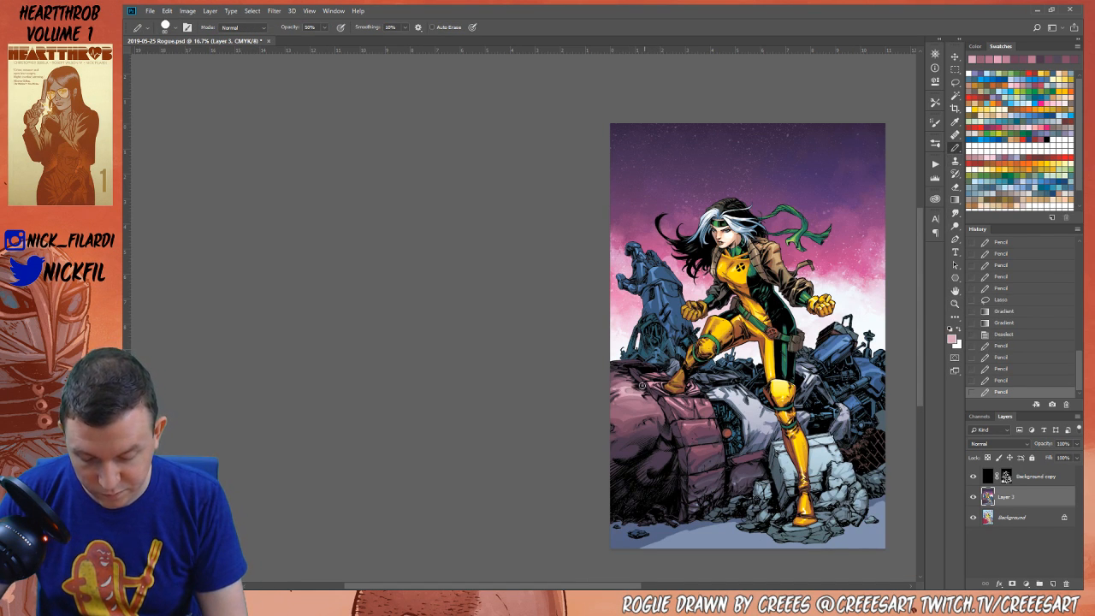
{"action": "key", "text": "ctrl+z"}
{"action": "key", "text": "0"}
{"action": "left_click", "coordinate": [630, 390]}
{"action": "left_click", "coordinate": [639, 392]}
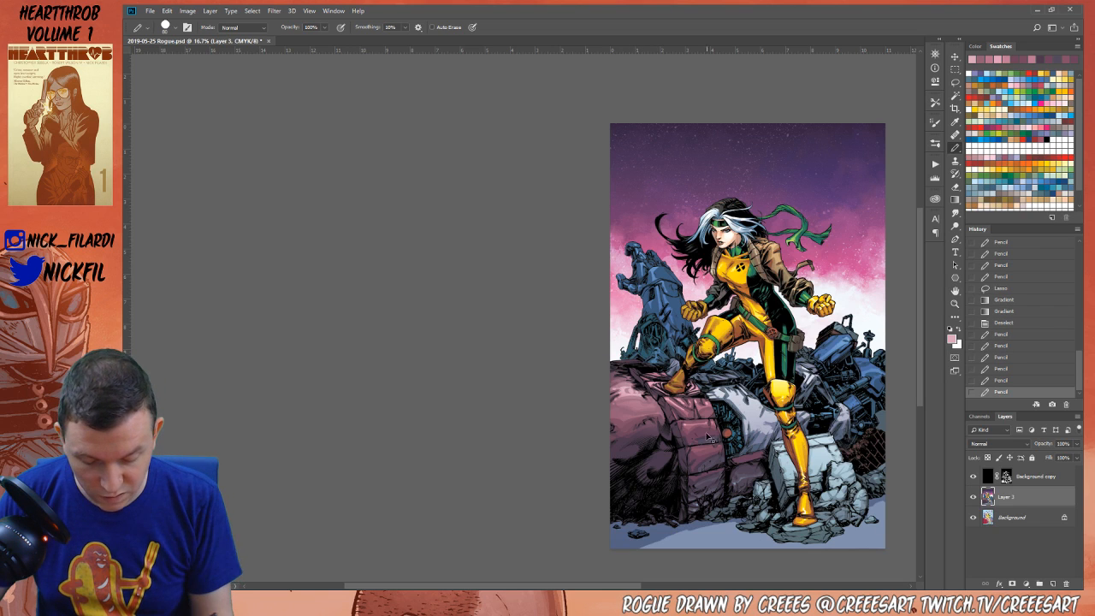
{"action": "left_click", "coordinate": [627, 388], "text": "alt"}
{"action": "left_click", "coordinate": [627, 394]}
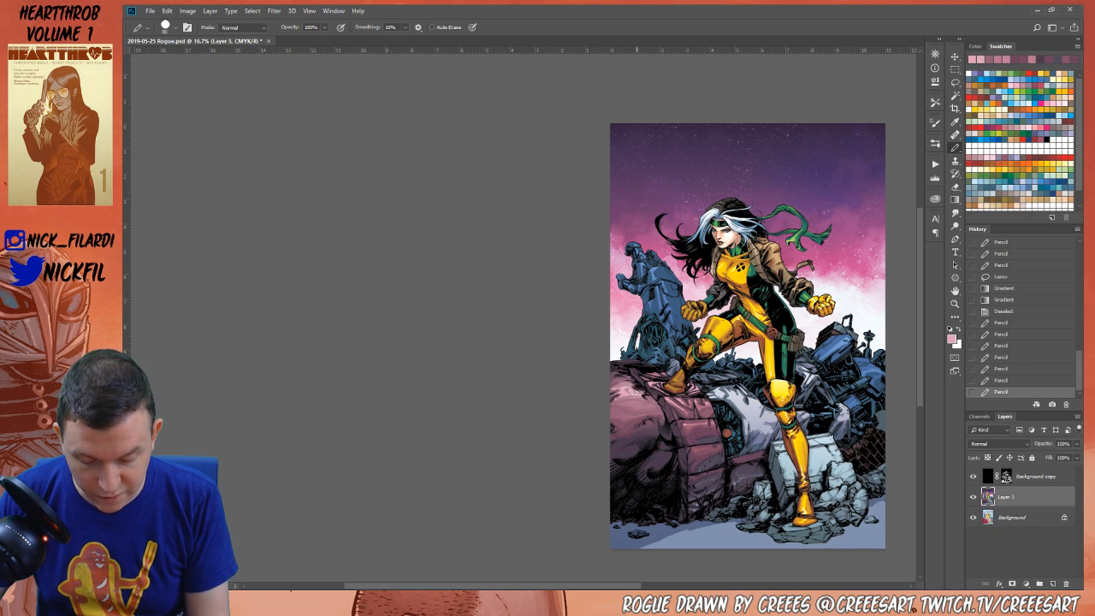
{"action": "left_click", "coordinate": [638, 393]}
{"action": "left_click", "coordinate": [646, 393]}
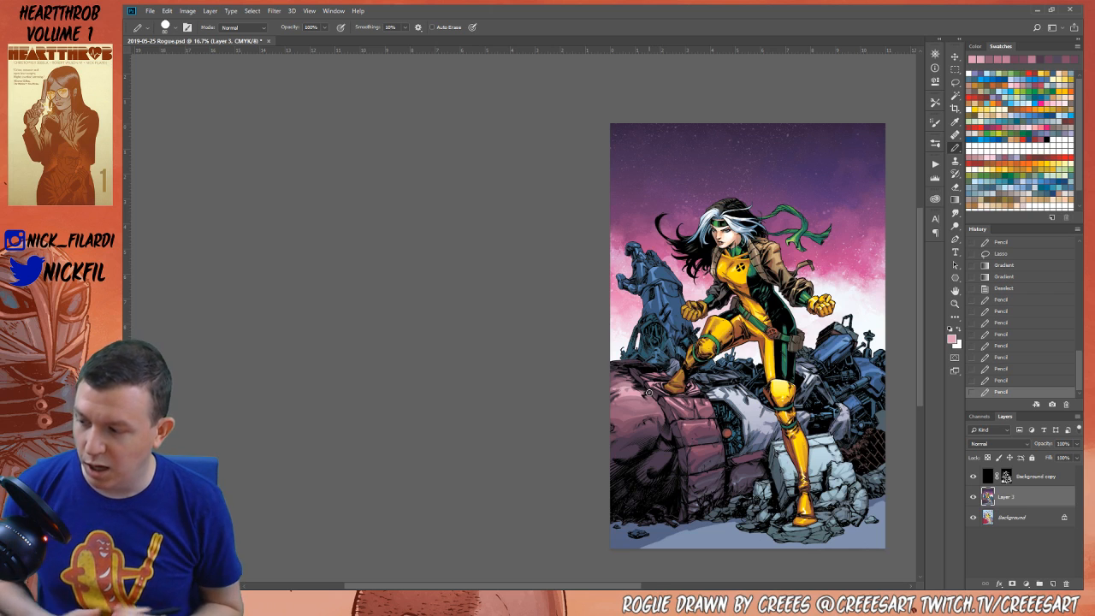
Set the Pencil's blending mode to Screen and add brighter pink glints along the top of the robot head
{"action": "left_click", "coordinate": [242, 29]}
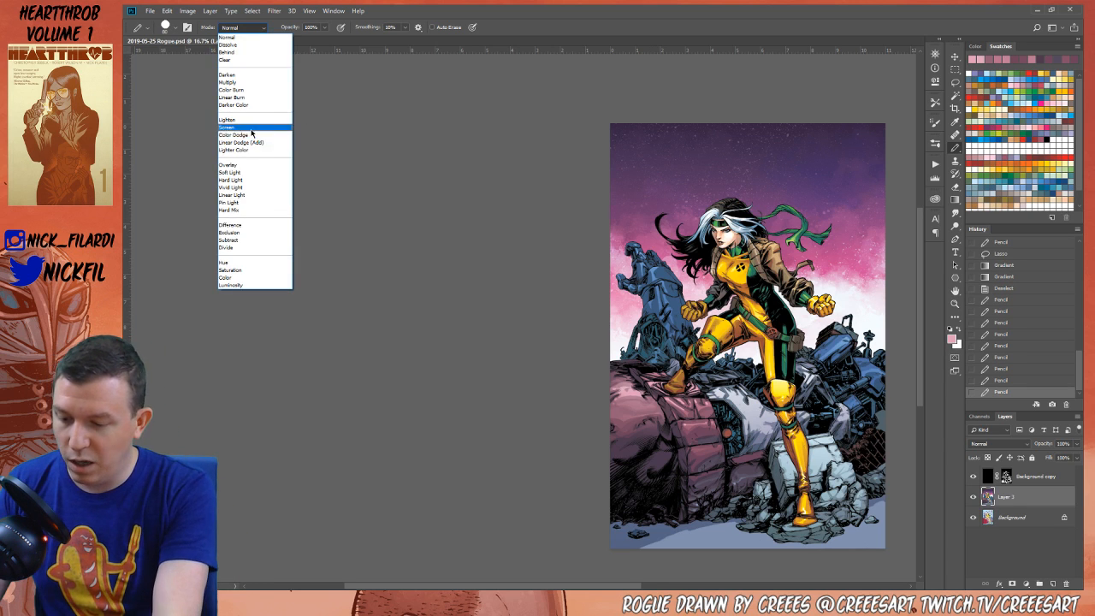
{"action": "left_click", "coordinate": [257, 131]}
{"action": "left_click", "coordinate": [622, 389]}
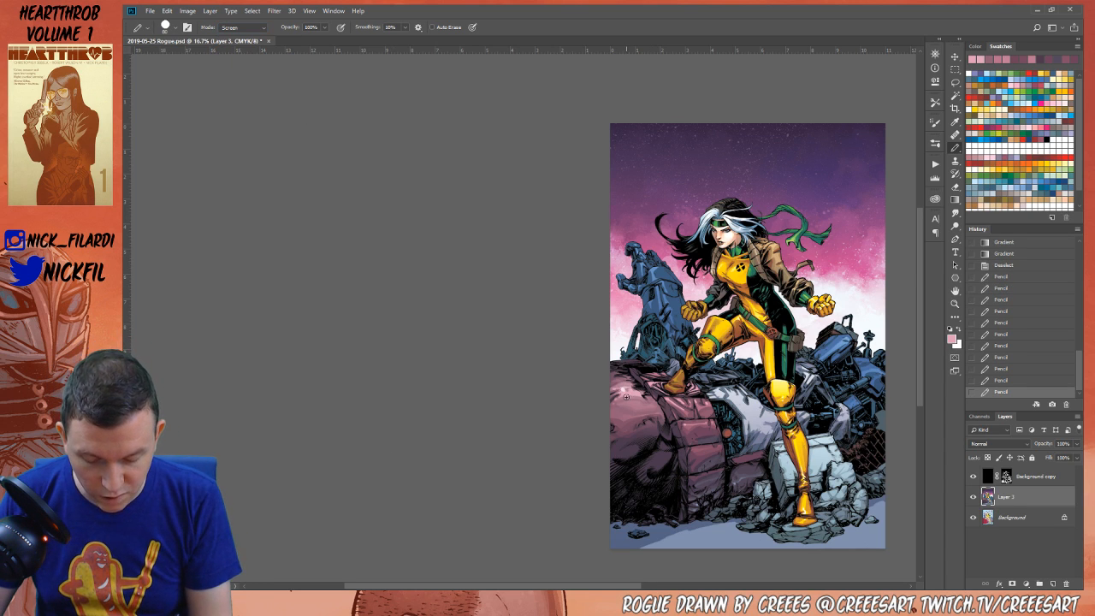
{"action": "left_click", "coordinate": [627, 390]}
{"action": "key", "text": "space"}
{"action": "mouse_move", "coordinate": [752, 445]}
{"action": "left_mouse_down"}
{"action": "mouse_move", "coordinate": [606, 390]}
{"action": "mouse_move", "coordinate": [682, 410]}
{"action": "mouse_move", "coordinate": [691, 402]}
{"action": "left_mouse_up"}
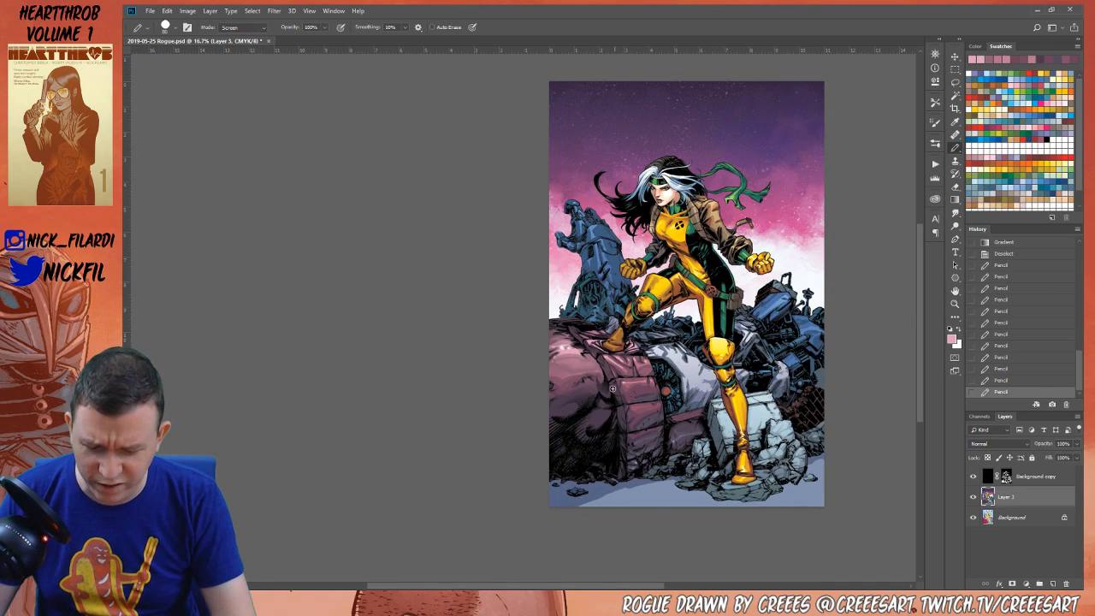
{"action": "left_click", "coordinate": [591, 342]}
{"action": "left_click", "coordinate": [597, 338]}
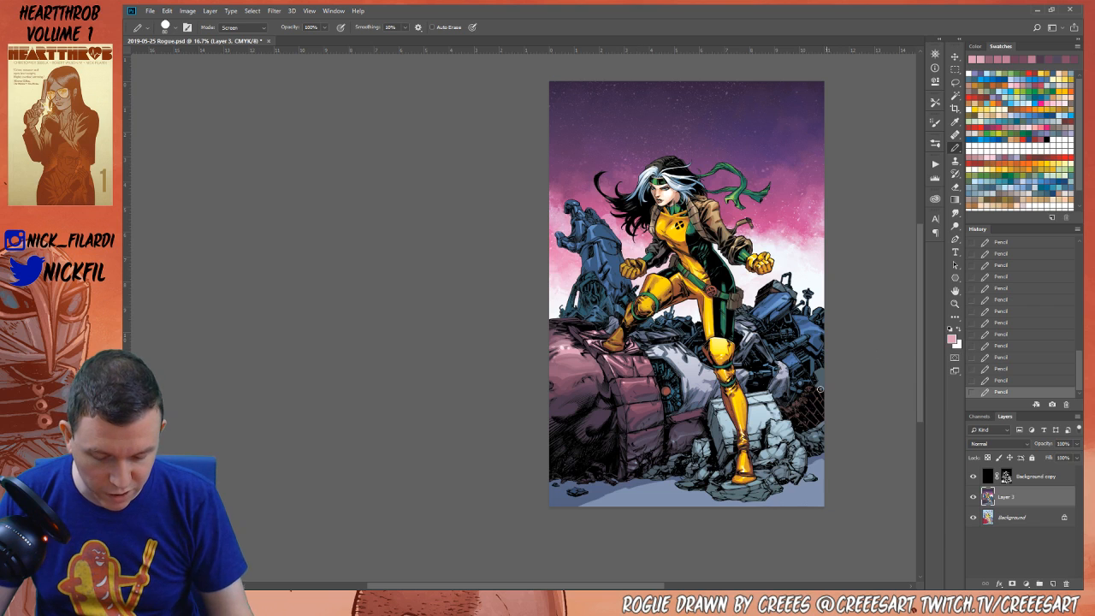
Add blue-grey reflected light to the shadowed lower part of the robot head with the Screen-mode Pencil at 50% and 30% opacity
{"action": "left_click", "coordinate": [661, 432], "text": "alt"}
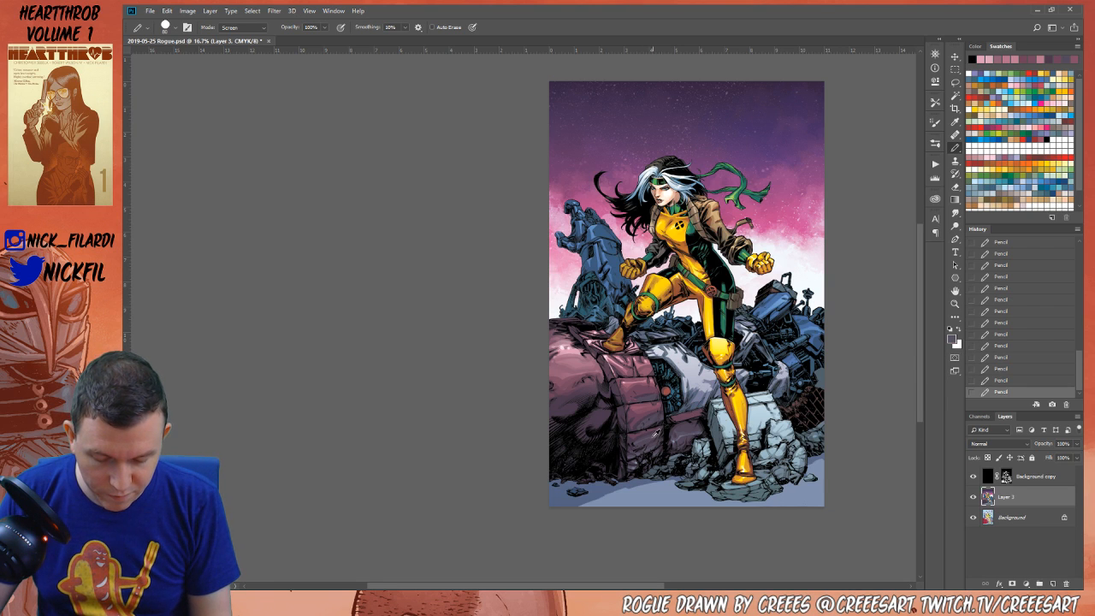
{"action": "key", "text": "5"}
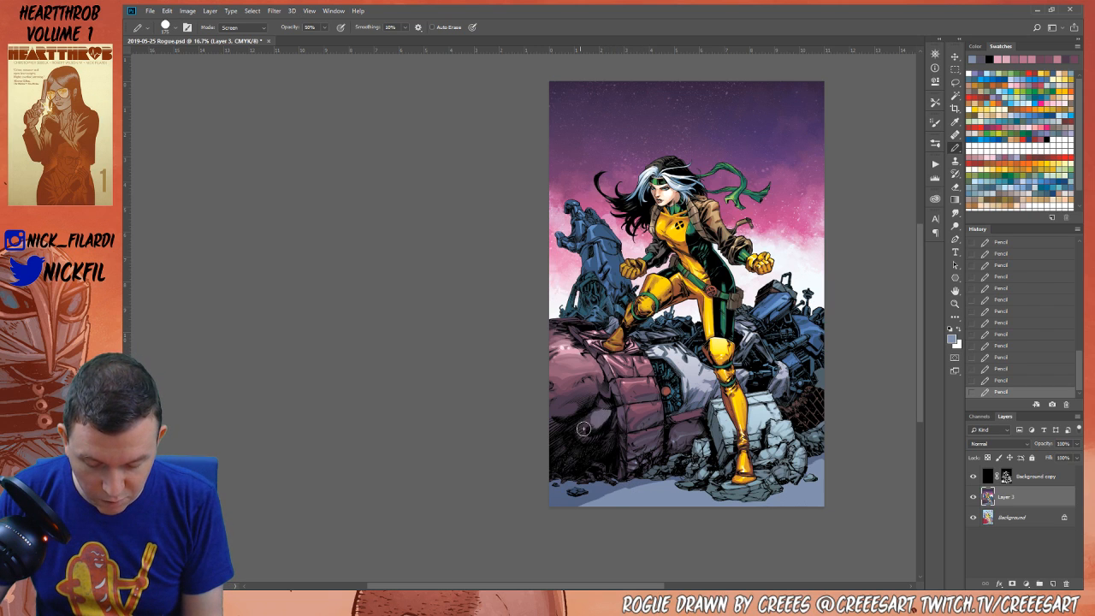
{"action": "key", "text": "3"}
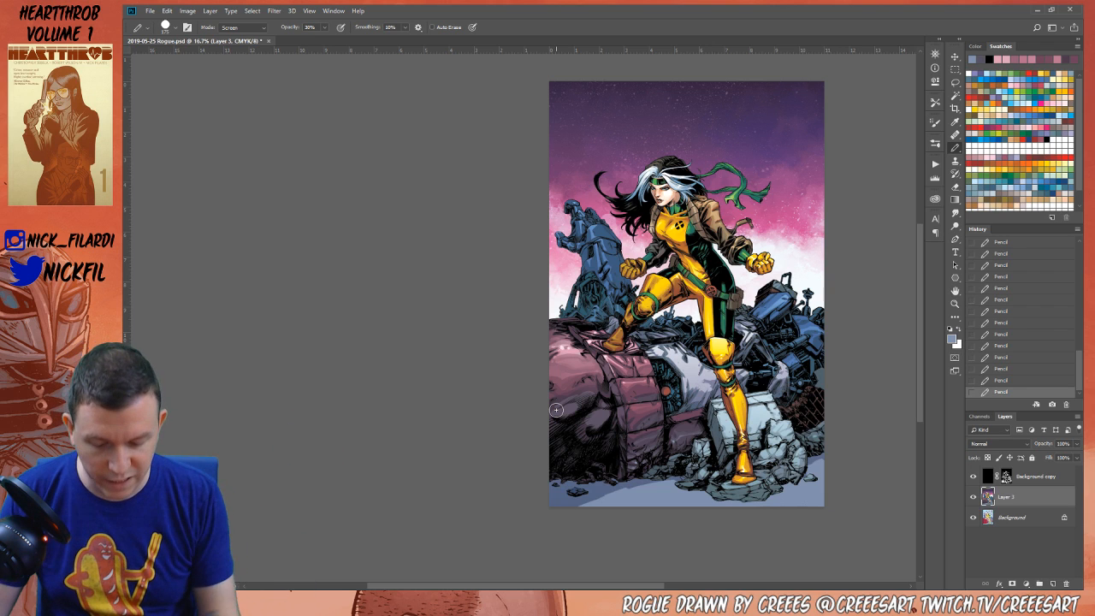
Set the Pencil to Normal mode and blend the shadow edges on the robot head with sampled purples at 100% and 50% opacity
{"action": "left_click", "coordinate": [590, 385], "text": "alt"}
{"action": "left_click", "coordinate": [249, 27]}
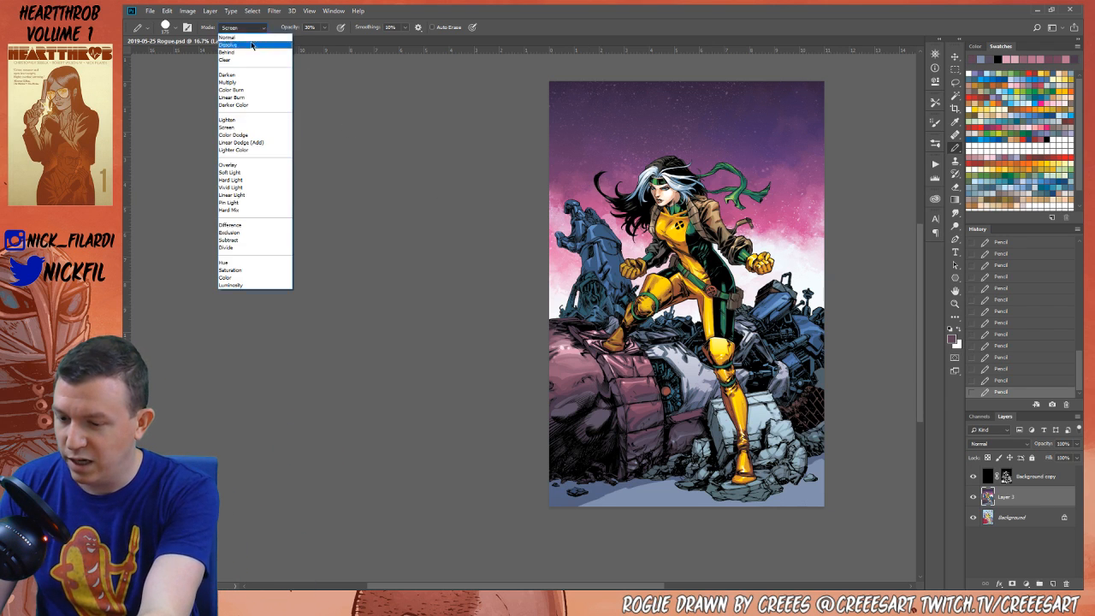
{"action": "left_click", "coordinate": [251, 32]}
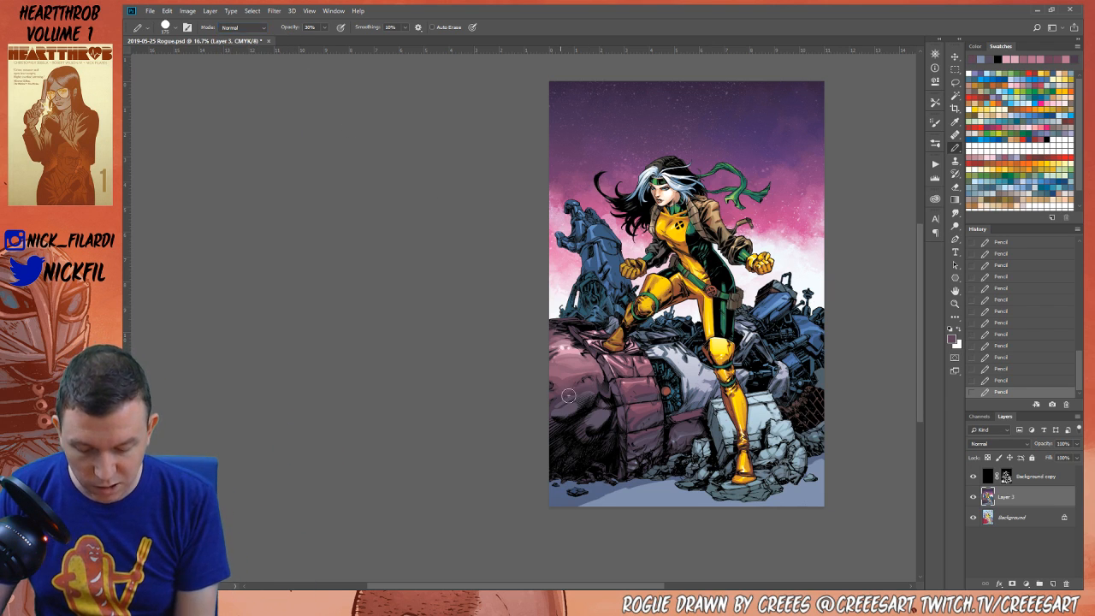
{"action": "key", "text": "0"}
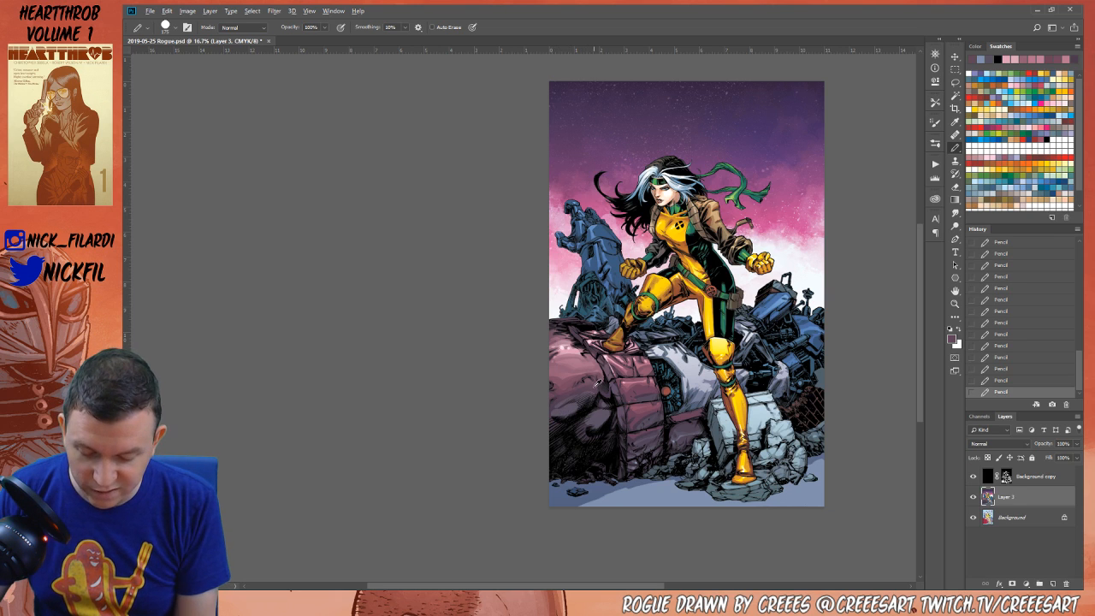
{"action": "left_click", "coordinate": [595, 386], "text": "alt"}
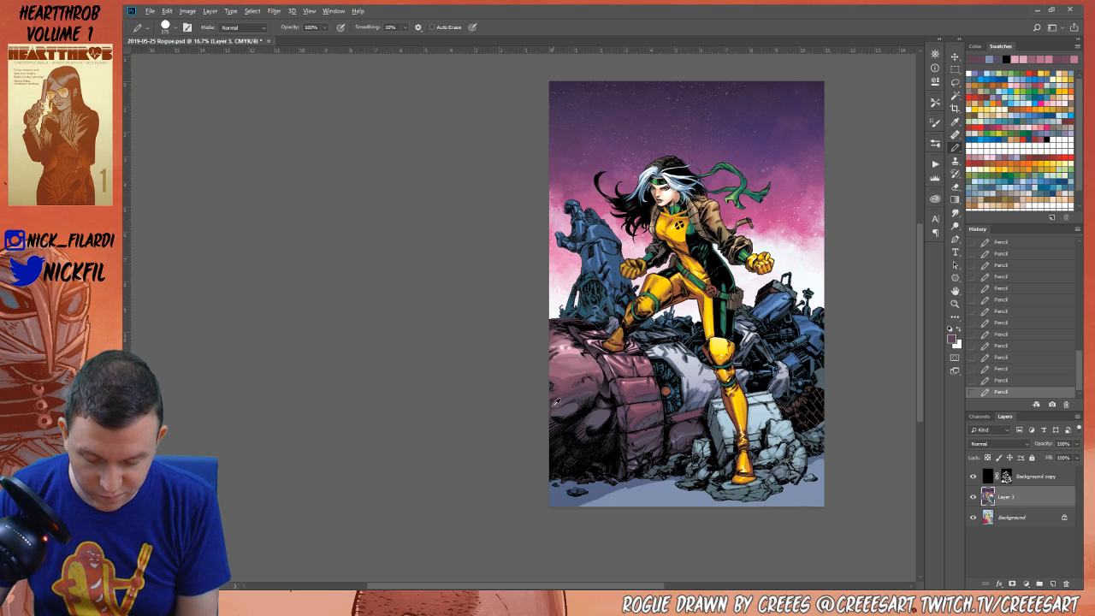
{"action": "left_click", "coordinate": [555, 402], "text": "alt"}
{"action": "key", "text": "5"}
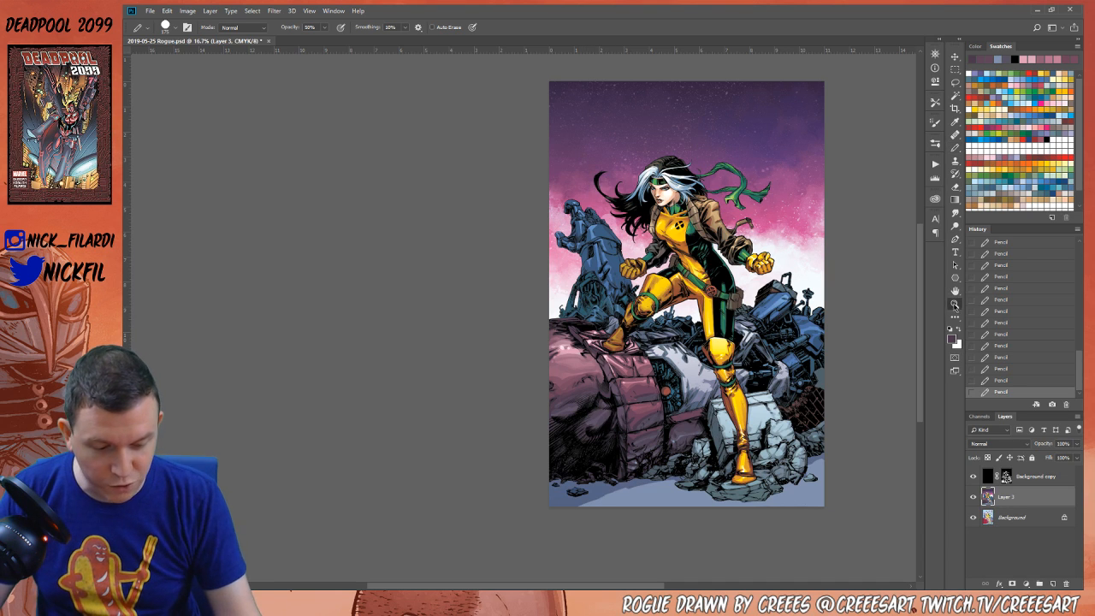
Touch up the robot head with blue-grey sampled from the rubble, using the Pencil at 50% and 30% opacity
{"action": "left_click", "coordinate": [619, 431]}
{"action": "left_click", "coordinate": [619, 431]}
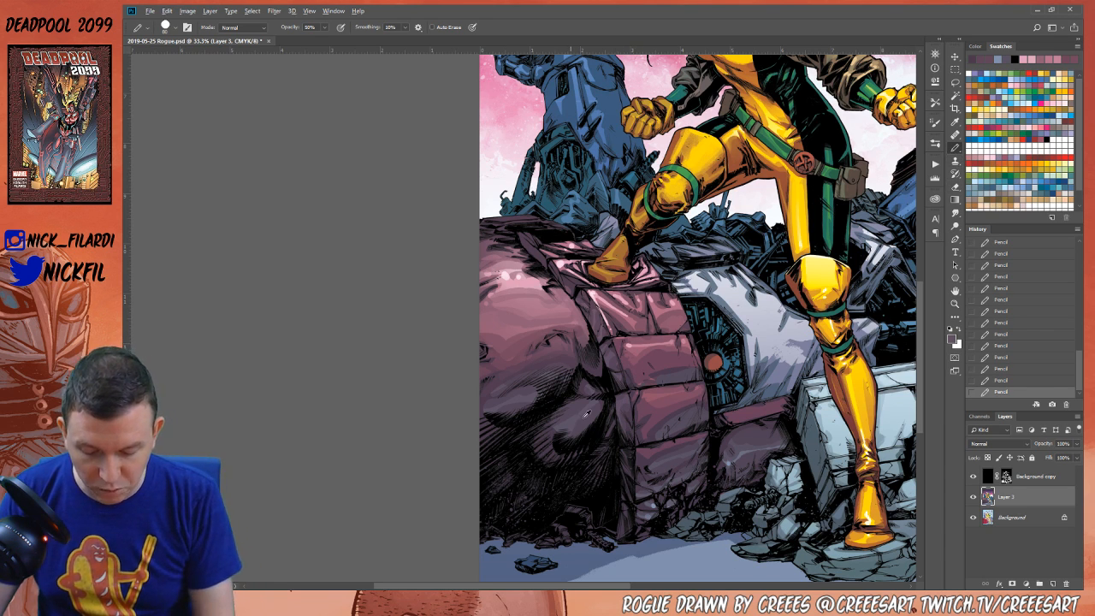
{"action": "left_click", "coordinate": [775, 457], "text": "alt"}
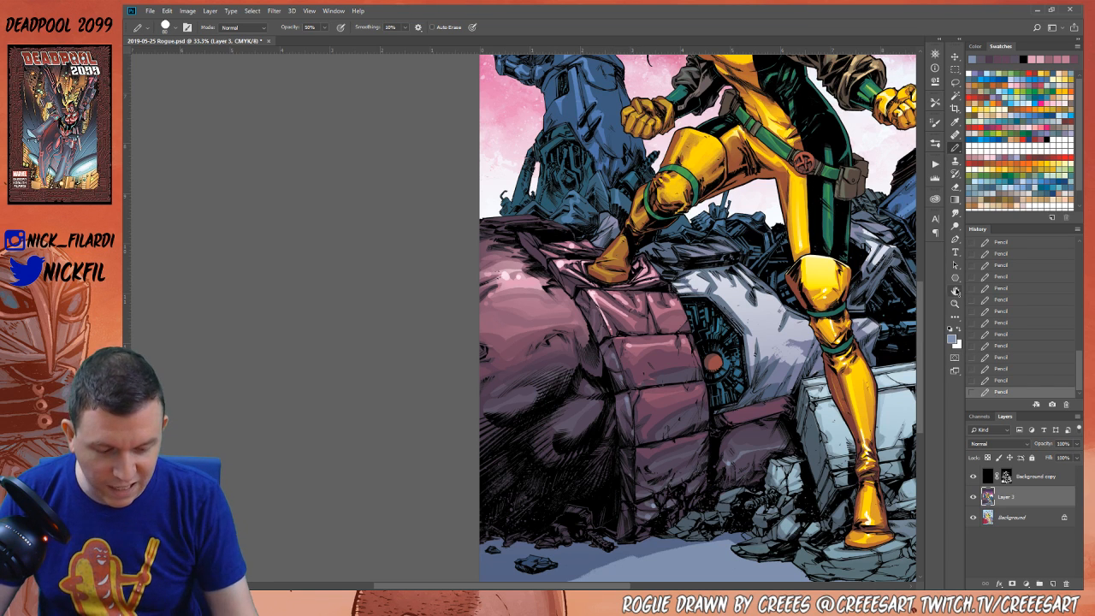
{"action": "left_click_drag", "start_coordinate": [892, 165], "coordinate": [931, 247]}
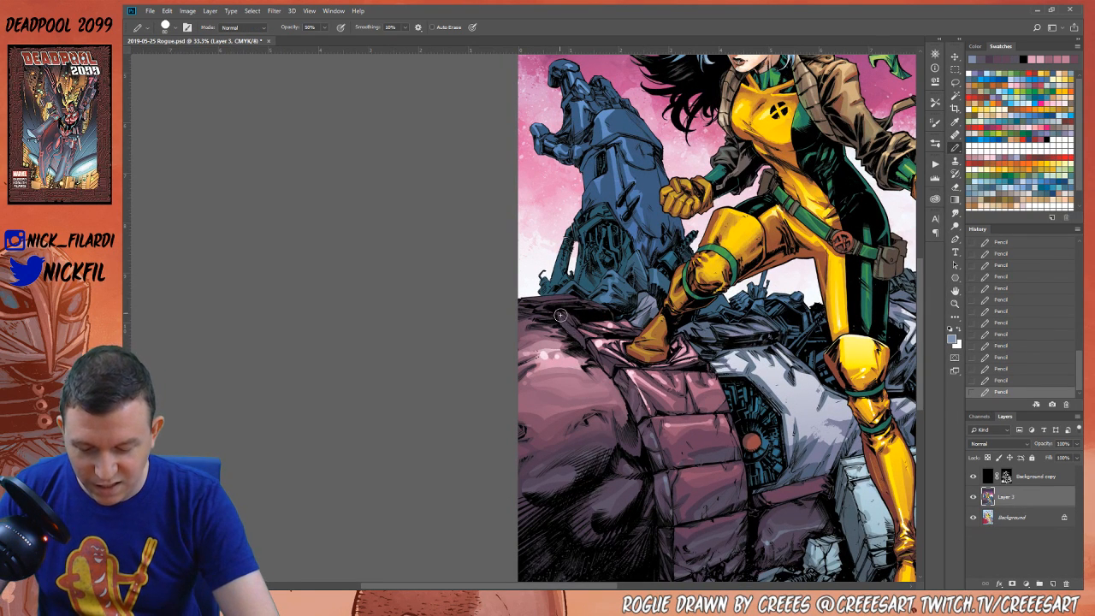
{"action": "key", "text": "3"}
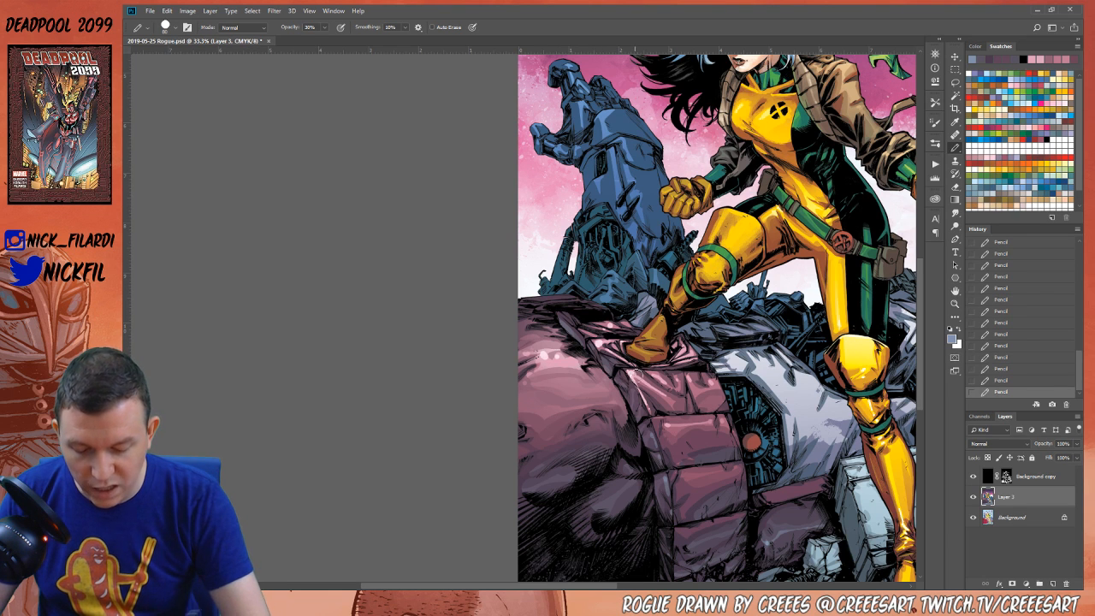
Paint the round light beside the robot head bright red with the Pencil
{"action": "key", "text": "z"}
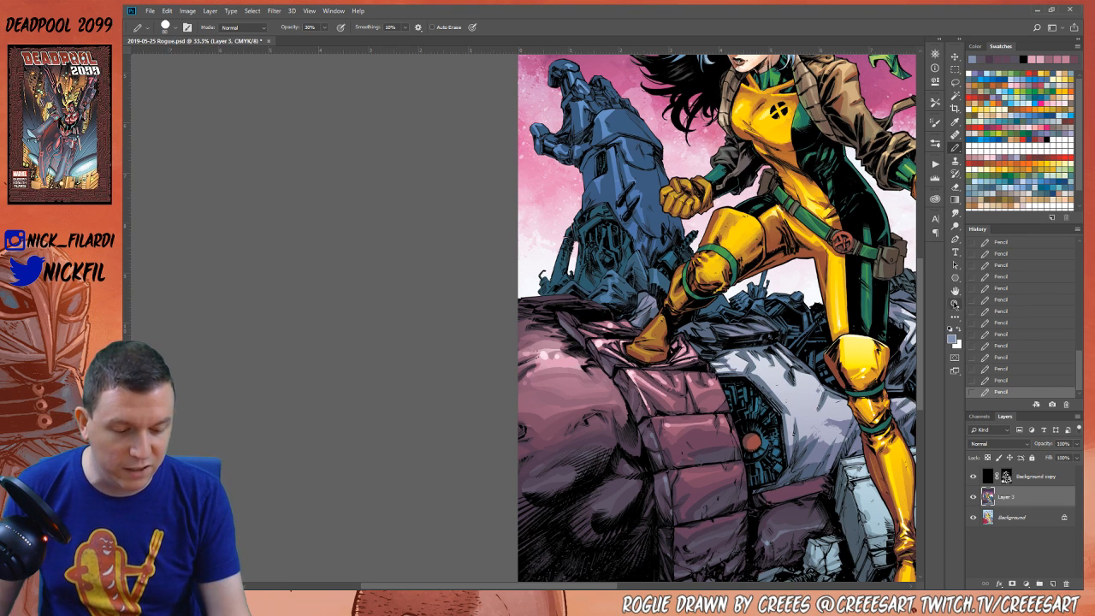
{"action": "left_click", "coordinate": [652, 439], "text": "alt"}
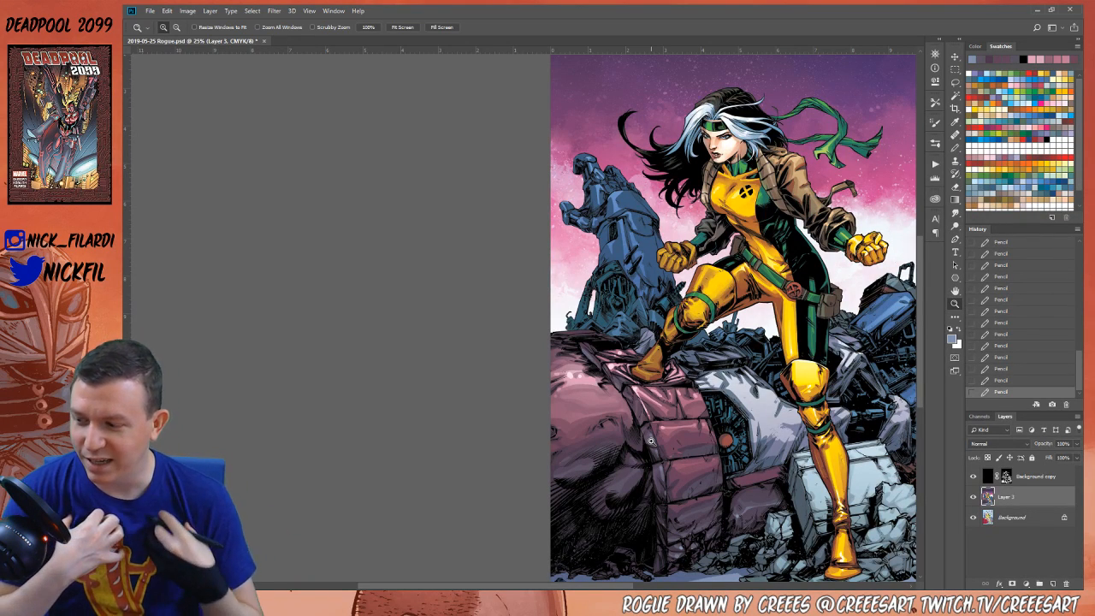
{"action": "left_click", "coordinate": [954, 289]}
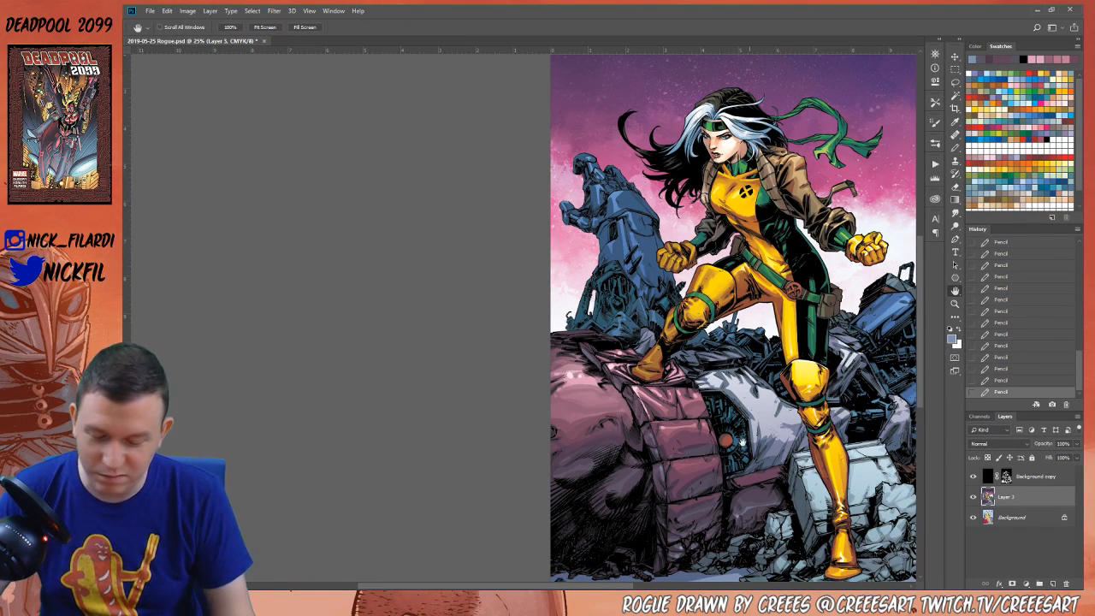
{"action": "left_click_drag", "start_coordinate": [796, 521], "coordinate": [688, 471]}
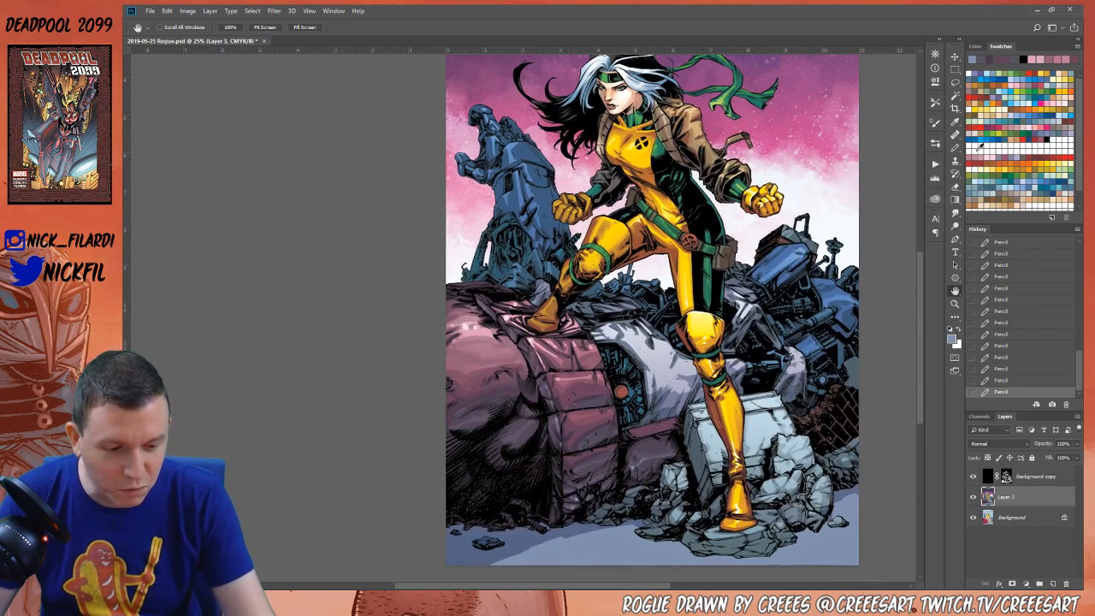
{"action": "left_click", "coordinate": [973, 92]}
{"action": "left_click", "coordinate": [954, 147]}
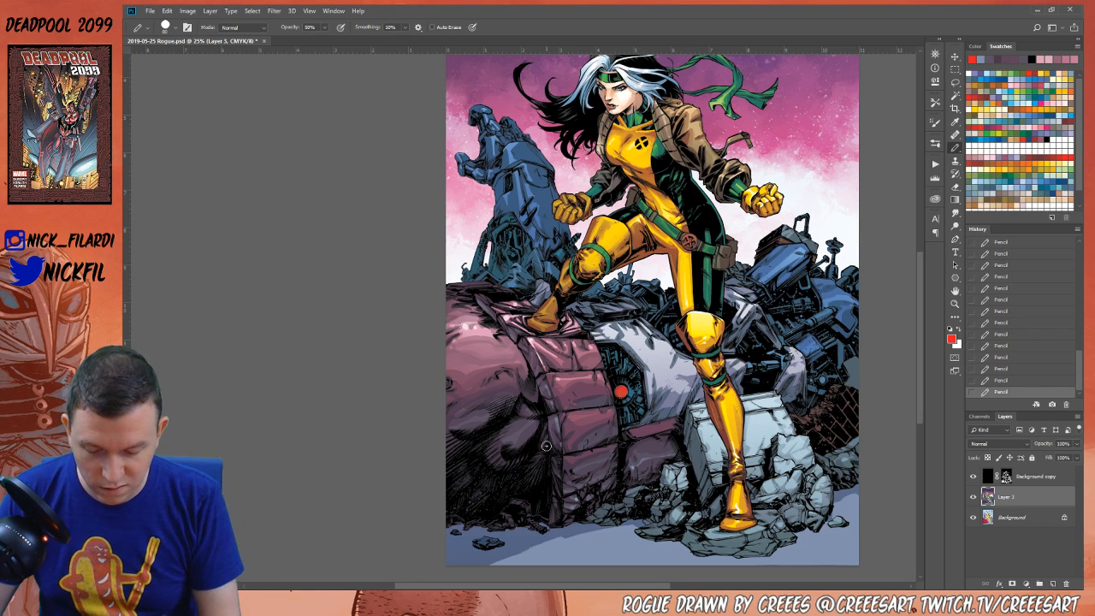
Shade the pale grey panel beside the red light with sampled greys and blues, using the Pencil at 50% and 100% opacity
{"action": "left_click", "coordinate": [656, 358], "text": "alt"}
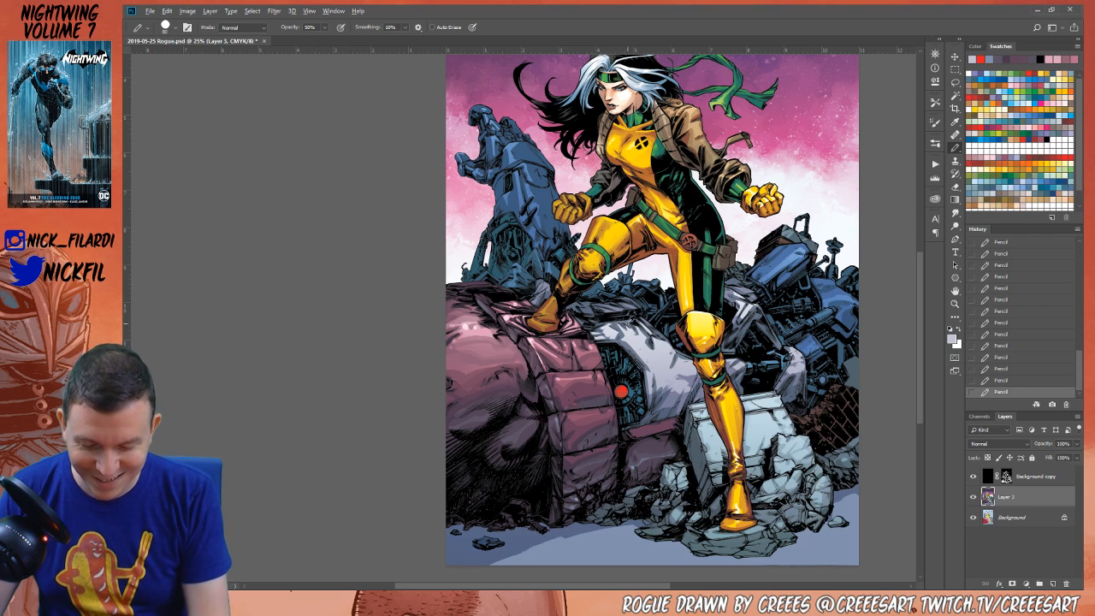
{"action": "left_click", "coordinate": [629, 318]}
{"action": "left_click_drag", "start_coordinate": [609, 323], "coordinate": [619, 334]}
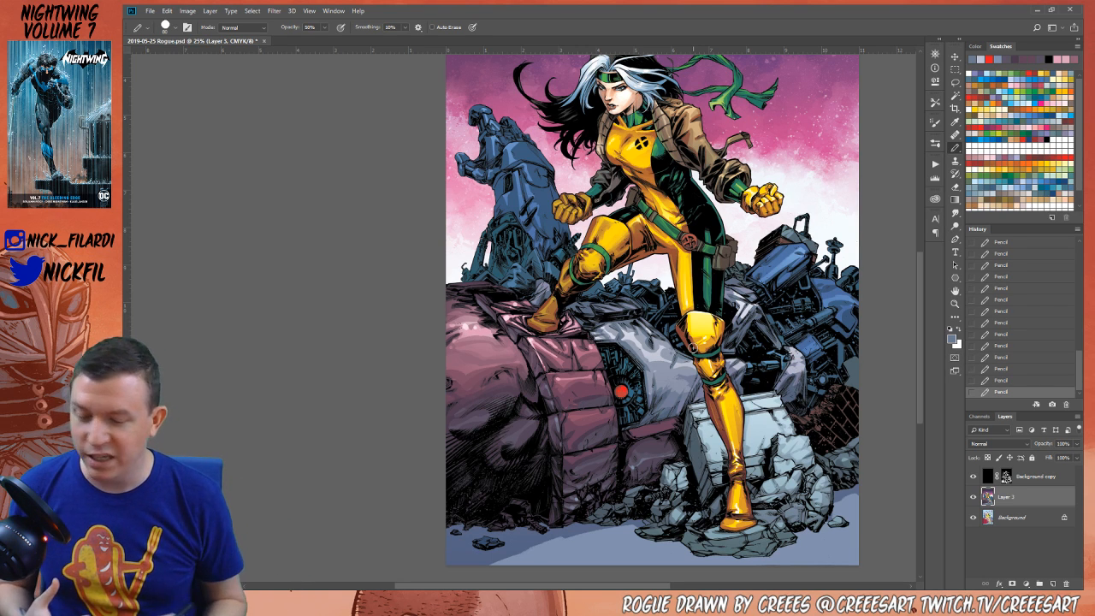
{"action": "key", "text": "space"}
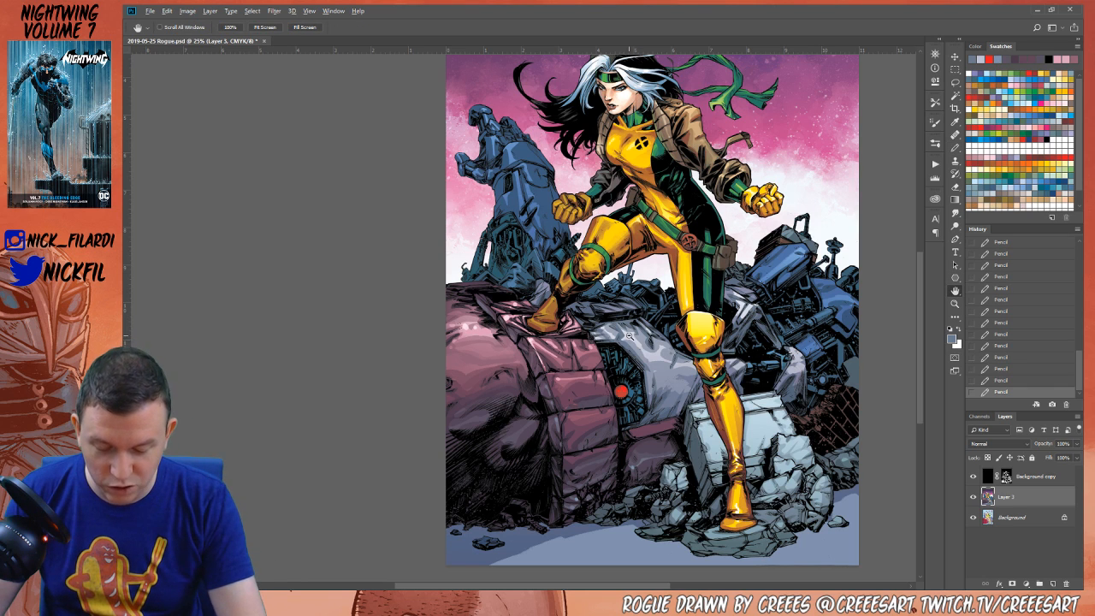
{"action": "left_click", "coordinate": [955, 145]}
{"action": "left_click", "coordinate": [635, 322]}
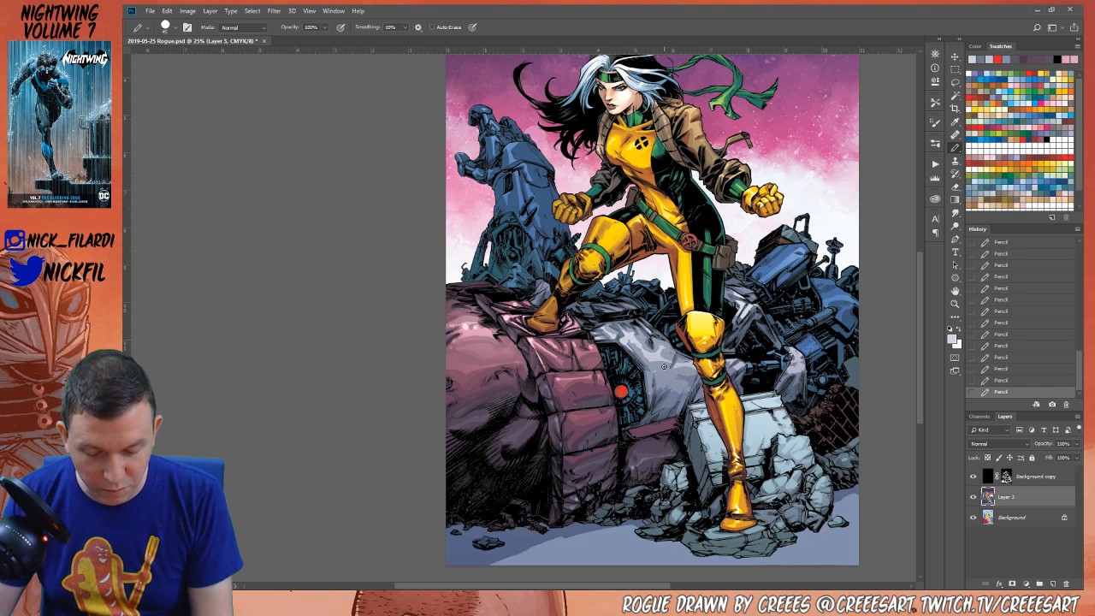
{"action": "left_click", "coordinate": [655, 370]}
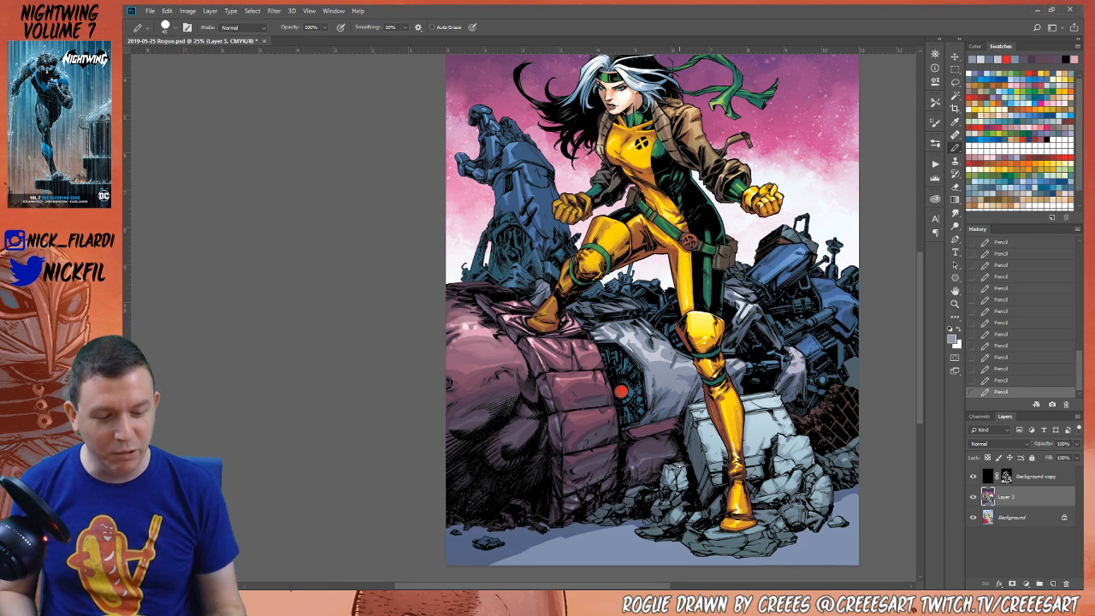
{"action": "key", "text": "space"}
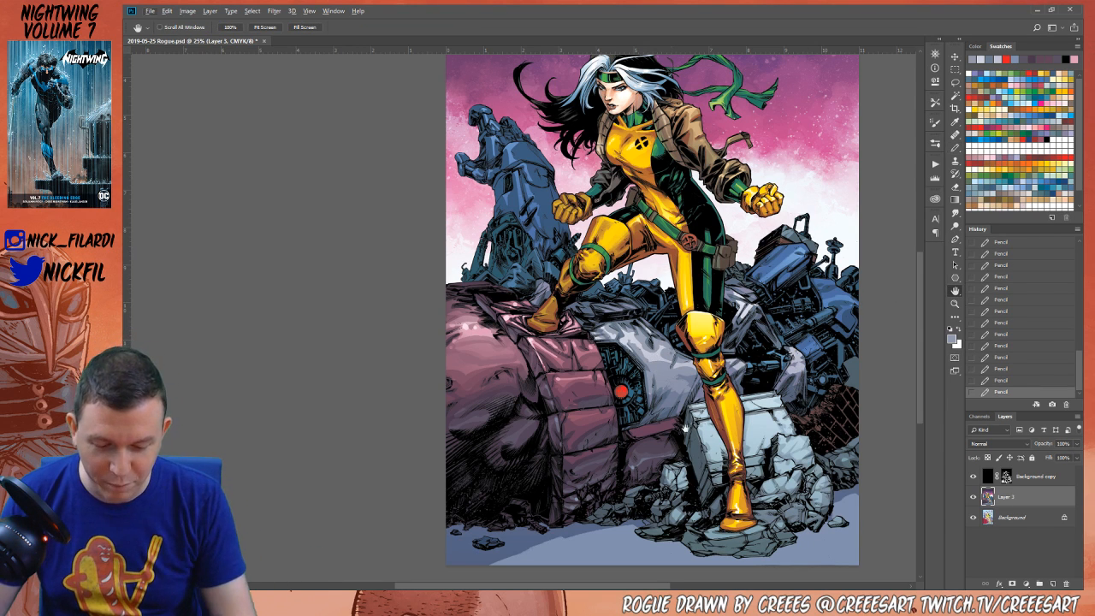
Lasso the pale grey panel, lighten its upper part with radial pale lavender gradients in Normal mode, and deselect
{"action": "key", "text": "l"}
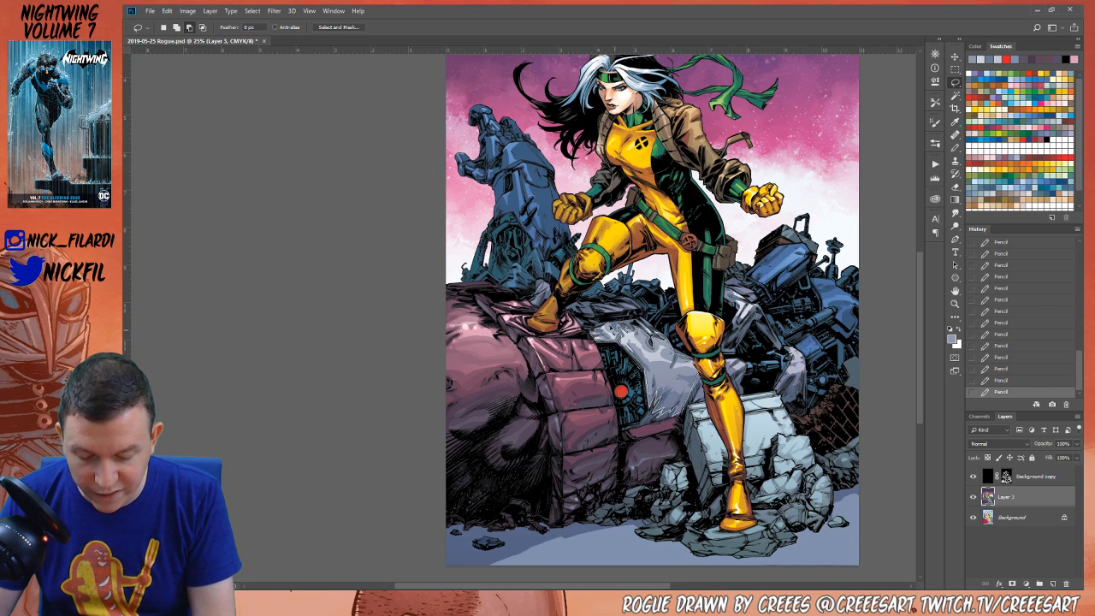
{"action": "mouse_move", "coordinate": [599, 325]}
{"action": "left_mouse_down"}
{"action": "mouse_move", "coordinate": [676, 402]}
{"action": "mouse_move", "coordinate": [601, 327]}
{"action": "left_mouse_up"}
{"action": "left_click", "coordinate": [952, 199]}
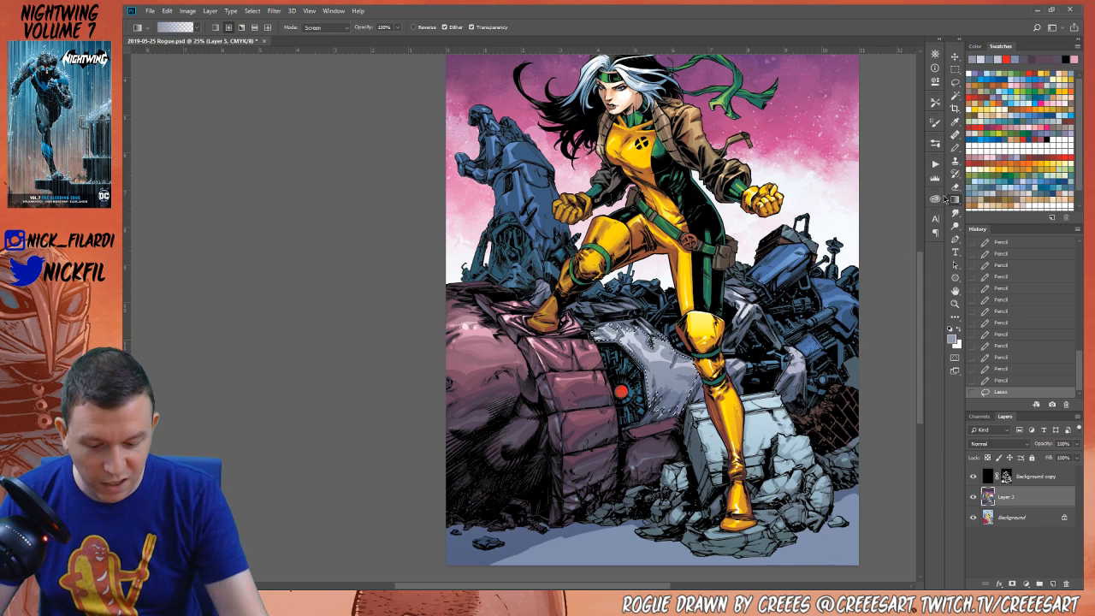
{"action": "left_click", "coordinate": [975, 168]}
{"action": "left_click", "coordinate": [314, 26]}
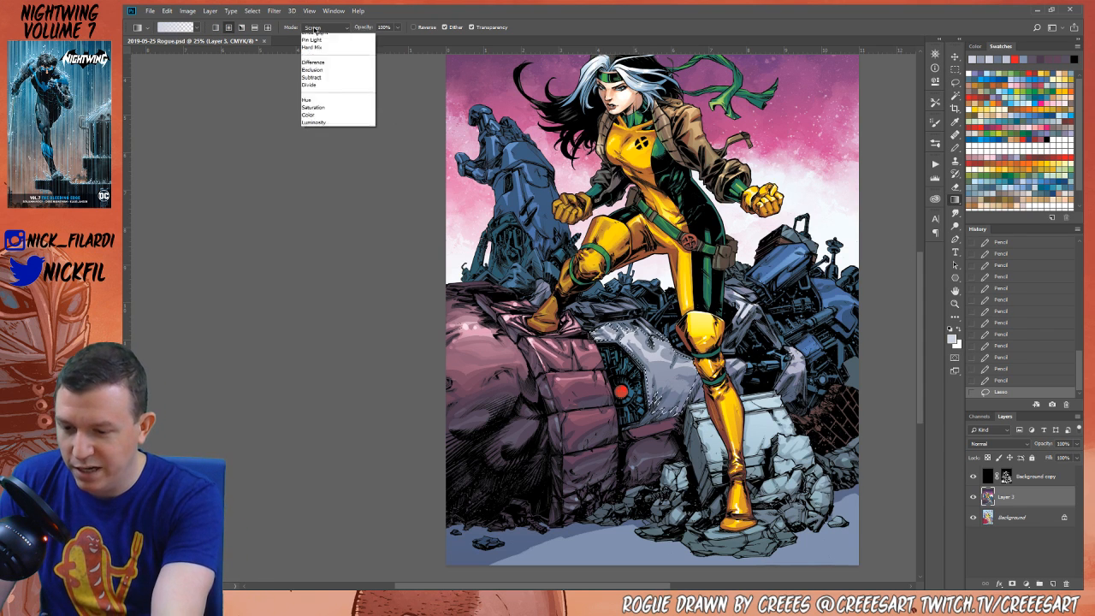
{"action": "scroll", "coordinate": [314, 34], "scroll_direction": "up", "scroll_amount": 3}
{"action": "left_click", "coordinate": [313, 39]}
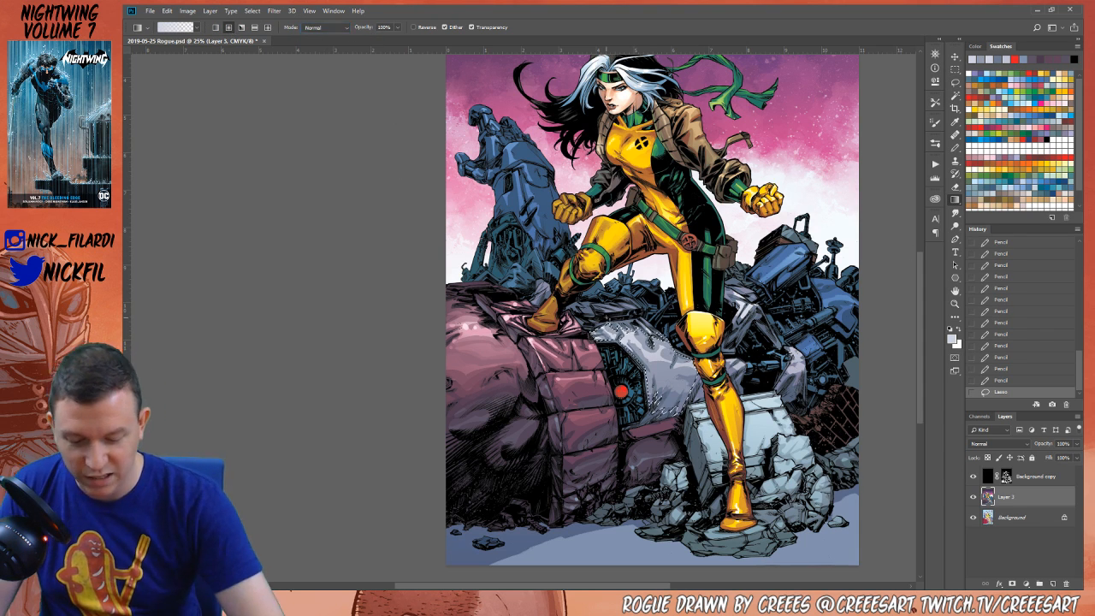
{"action": "left_click_drag", "start_coordinate": [659, 338], "coordinate": [620, 282]}
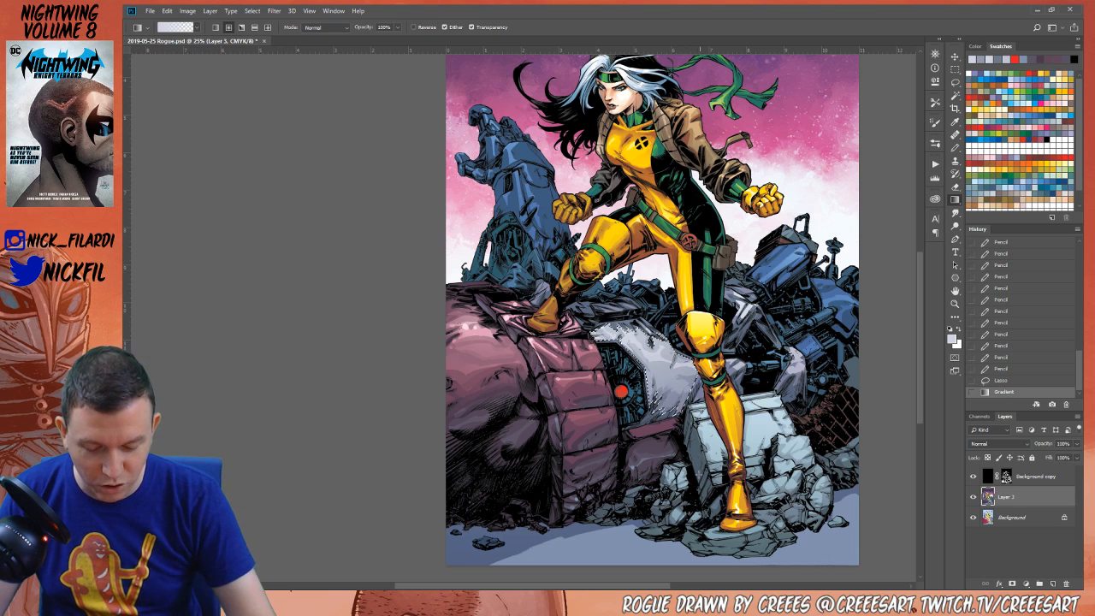
{"action": "left_click_drag", "start_coordinate": [625, 351], "coordinate": [611, 308]}
{"action": "key", "text": "ctrl+d"}
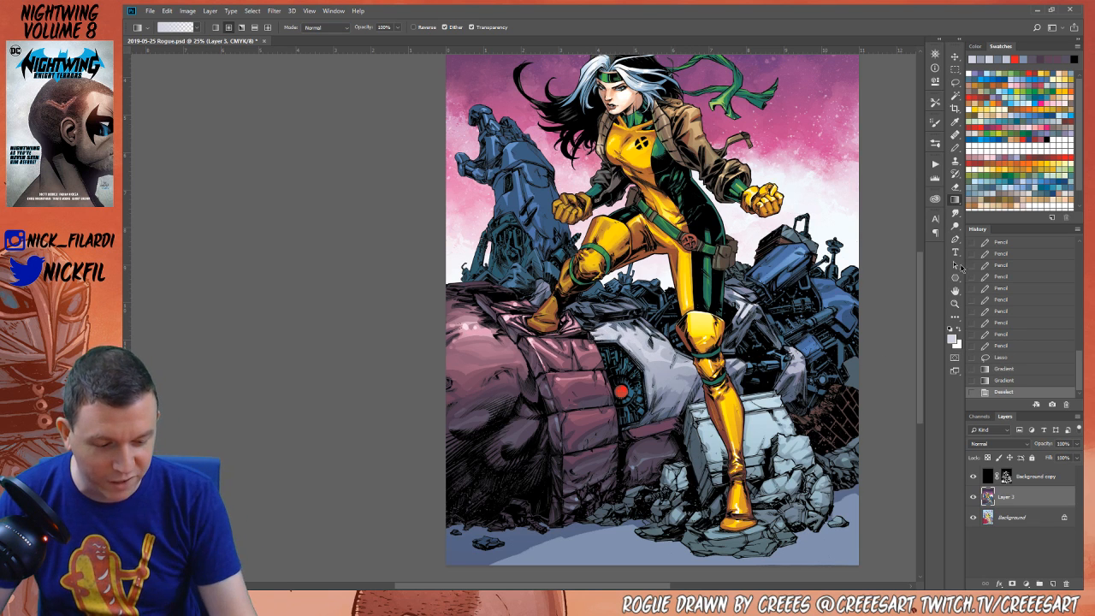
Restore the panel selection, deepen its lower part with radial gradients in a sampled dark blue, and deselect
{"action": "key", "text": "ctrl+z"}
{"action": "key", "text": "ctrl+z"}
{"action": "left_click_drag", "start_coordinate": [674, 403], "coordinate": [663, 340]}
{"action": "left_click", "coordinate": [660, 340], "text": "alt"}
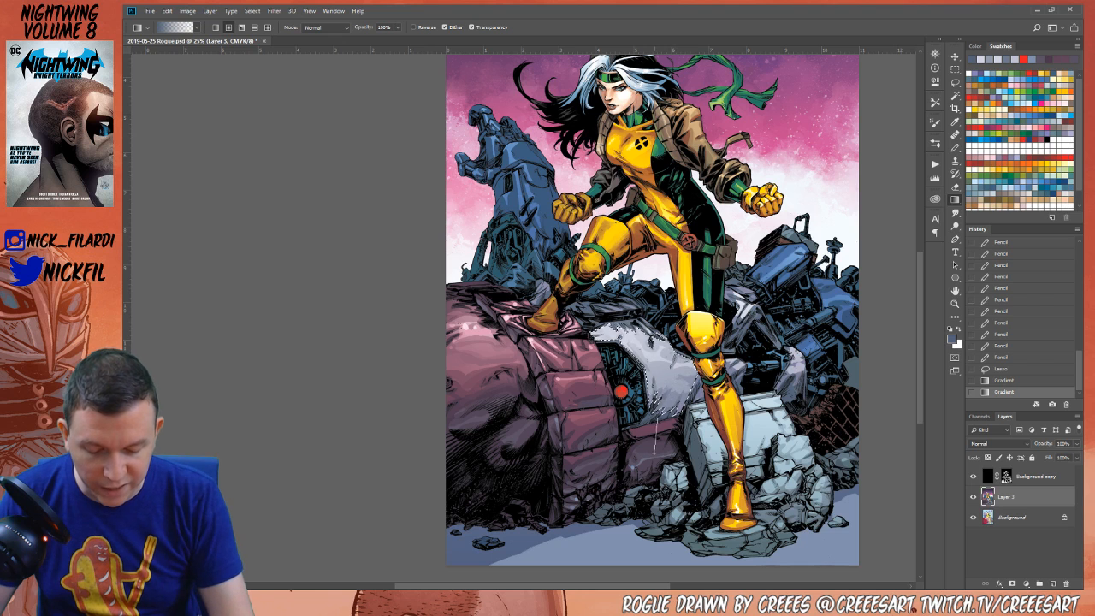
{"action": "left_click_drag", "start_coordinate": [655, 416], "coordinate": [663, 337]}
{"action": "left_click_drag", "start_coordinate": [691, 403], "coordinate": [676, 342]}
{"action": "key", "text": "ctrl+d"}
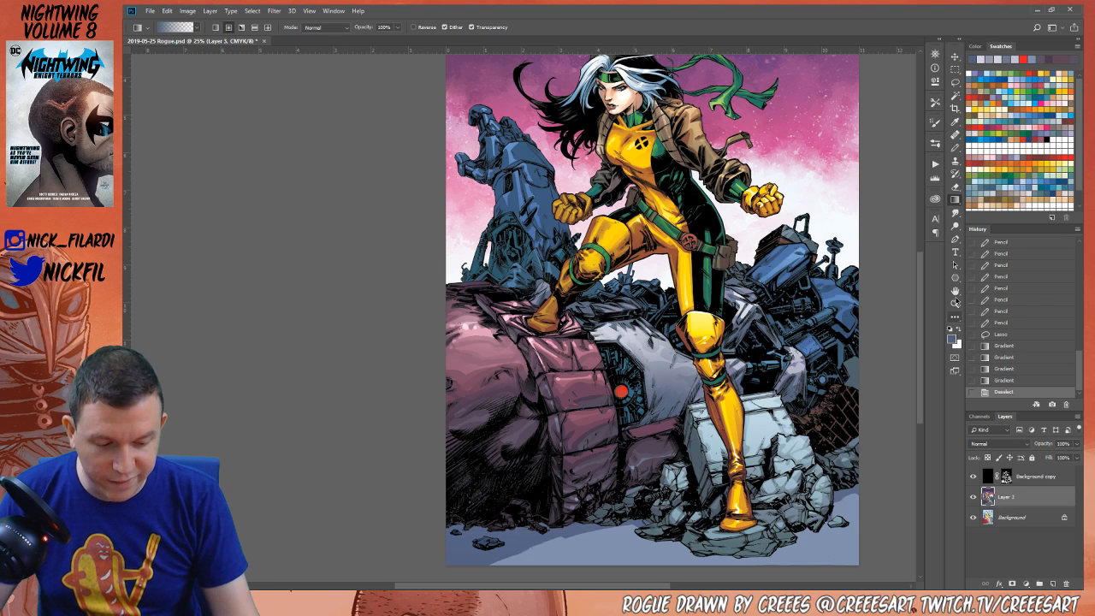
Paint white highlights along the top of the pale grey panel with the Pencil at 100% and 50% opacity
{"action": "double_click", "coordinate": [956, 291]}
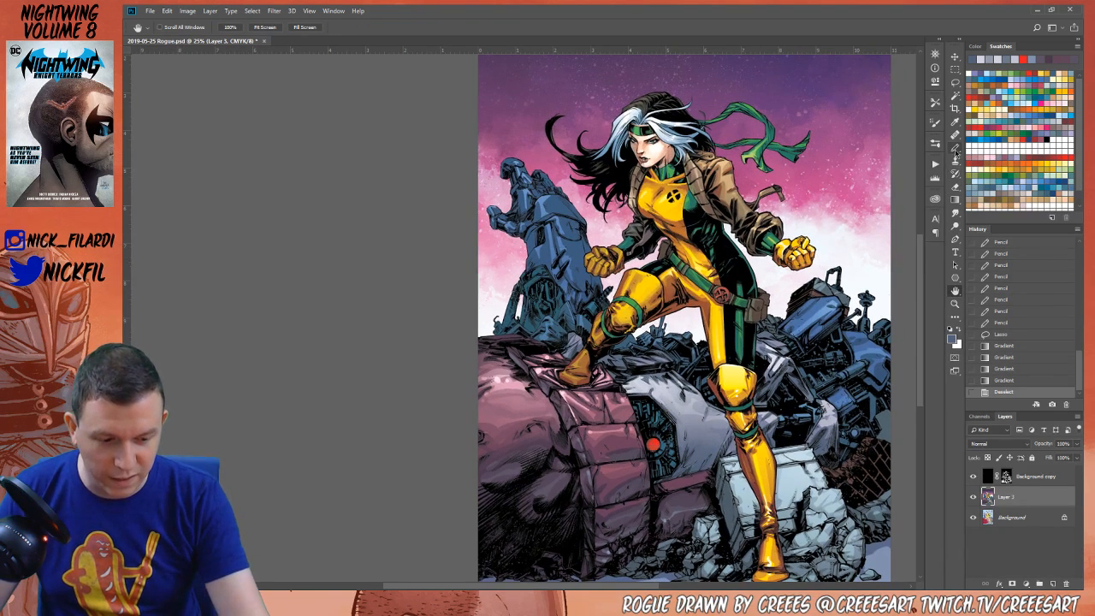
{"action": "left_click", "coordinate": [955, 149]}
{"action": "key", "text": "x"}
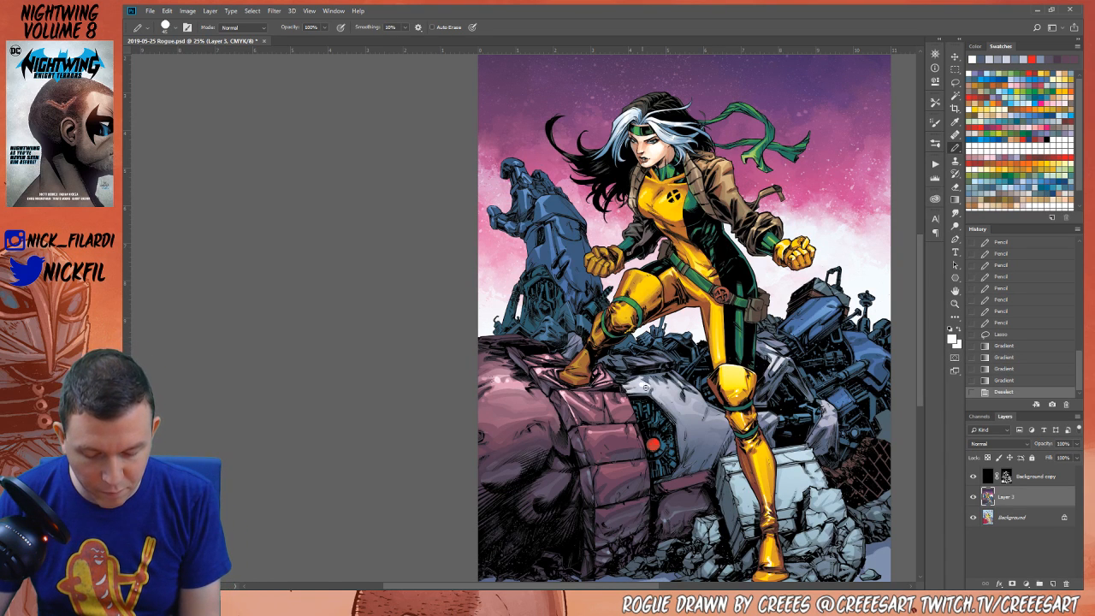
{"action": "left_click_drag", "start_coordinate": [646, 387], "coordinate": [629, 386]}
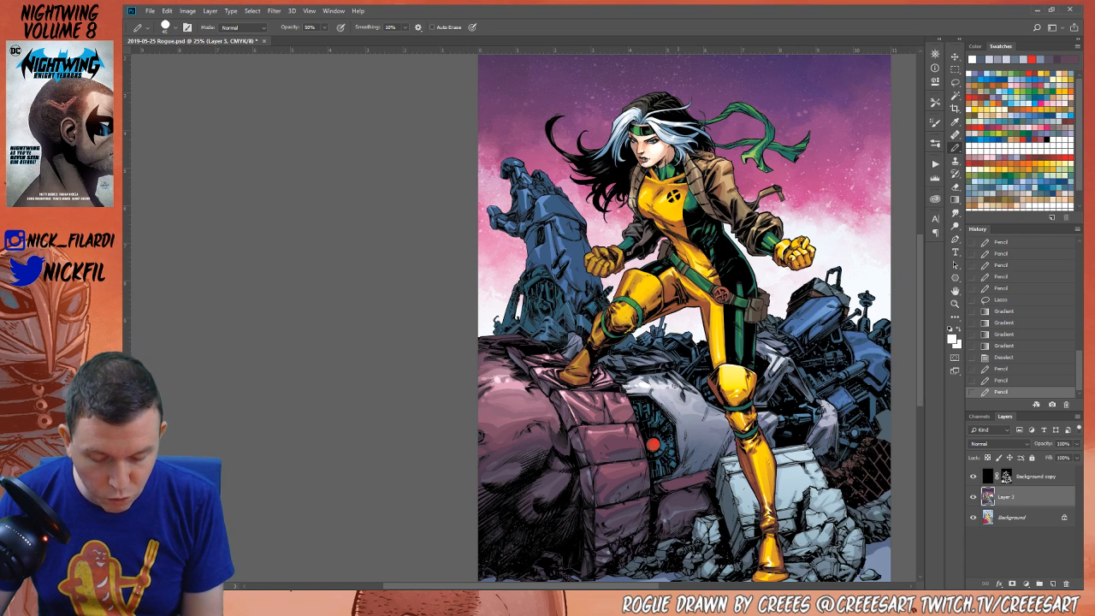
{"action": "mouse_move", "coordinate": [675, 386]}
{"action": "left_mouse_down"}
{"action": "mouse_move", "coordinate": [685, 392]}
{"action": "mouse_move", "coordinate": [662, 389]}
{"action": "mouse_move", "coordinate": [697, 387]}
{"action": "mouse_move", "coordinate": [674, 341]}
{"action": "mouse_move", "coordinate": [688, 398]}
{"action": "mouse_move", "coordinate": [668, 376]}
{"action": "left_mouse_up"}
{"action": "left_click", "coordinate": [954, 291]}
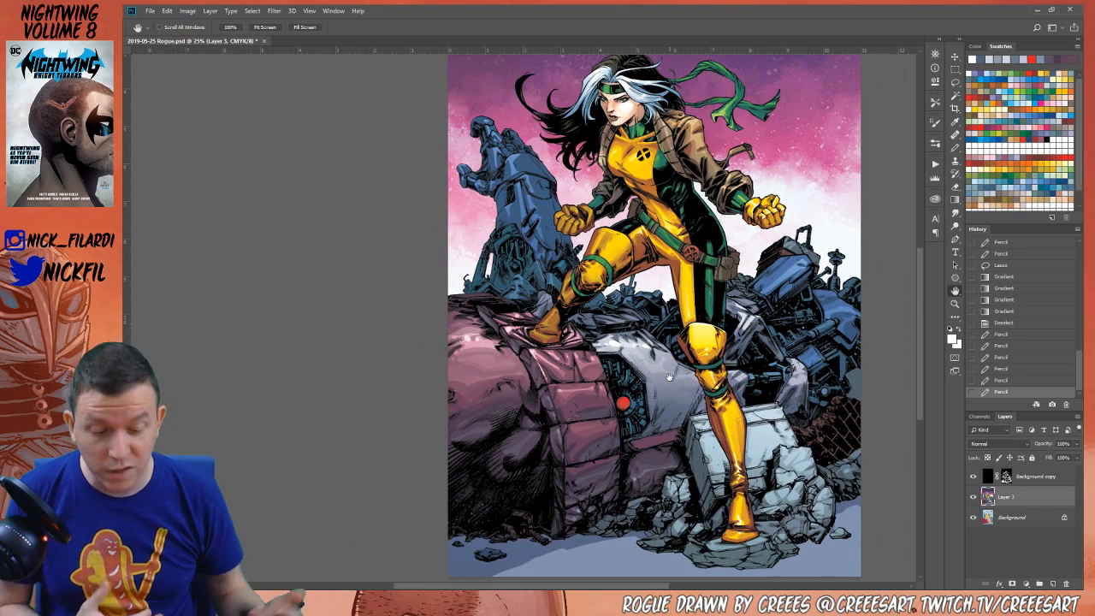
Add further white highlight strokes toward the knee end of the pale grey panel's upper edge, using the Pencil at 100% and 50% opacity
{"action": "left_click", "coordinate": [954, 147]}
{"action": "left_click", "coordinate": [729, 352]}
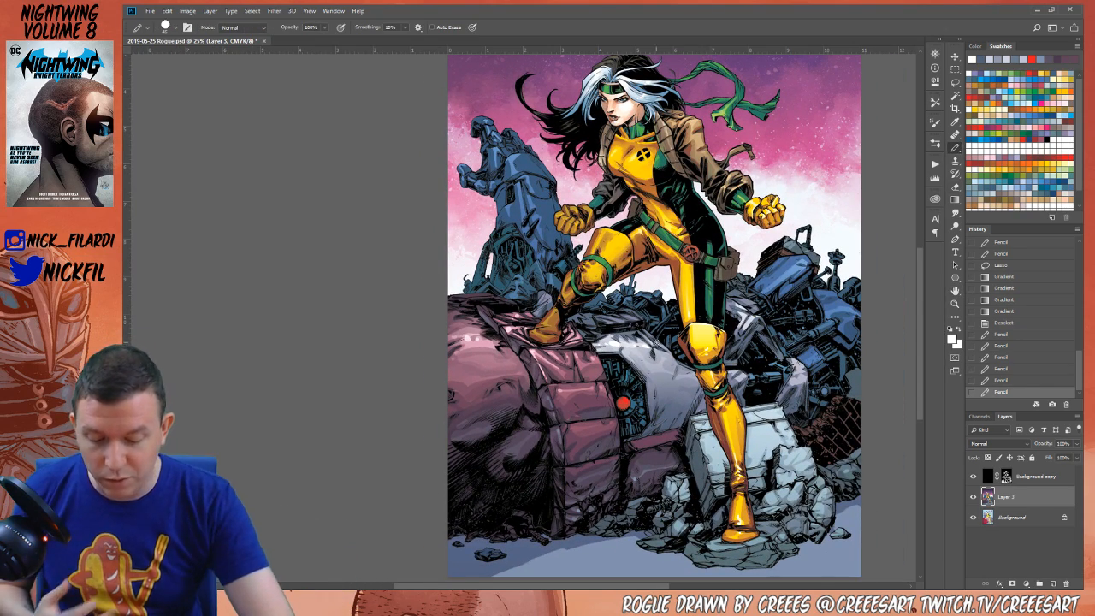
{"action": "left_click", "coordinate": [667, 354]}
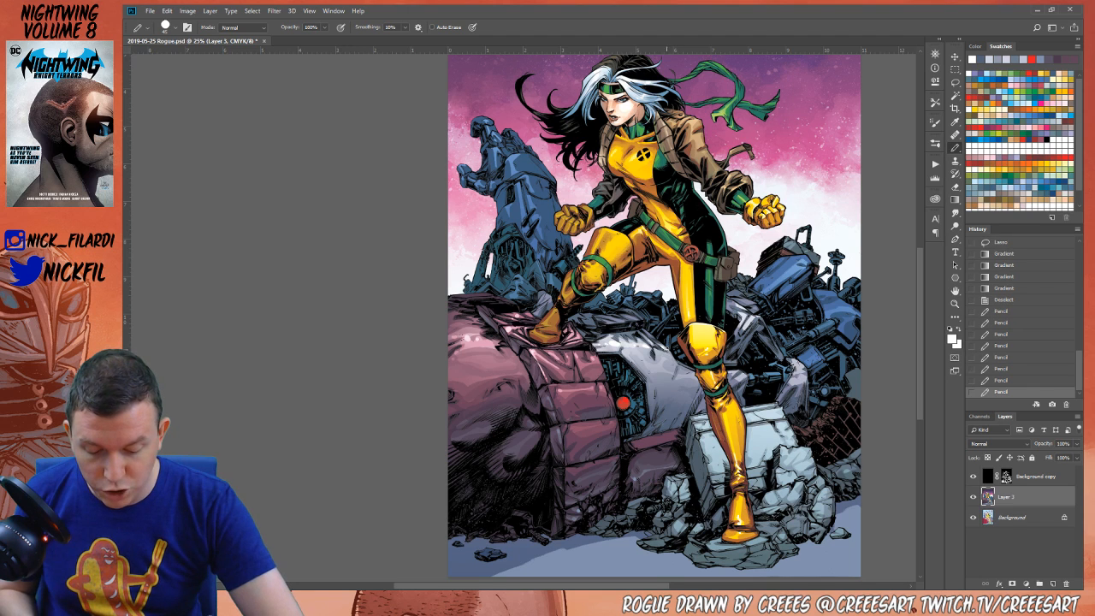
{"action": "key", "text": "5"}
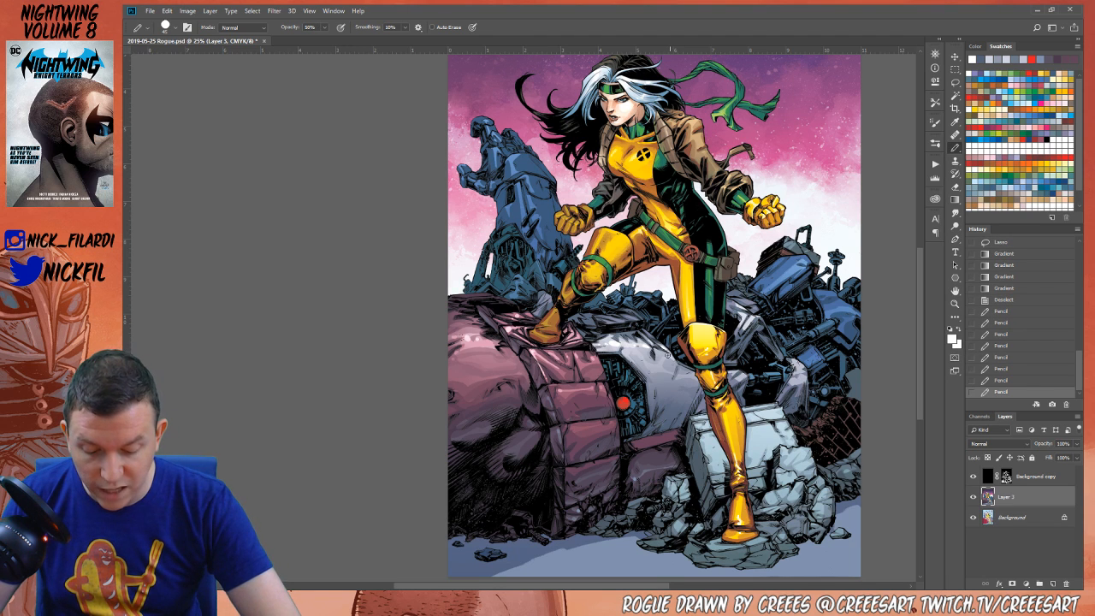
{"action": "left_click", "coordinate": [681, 368]}
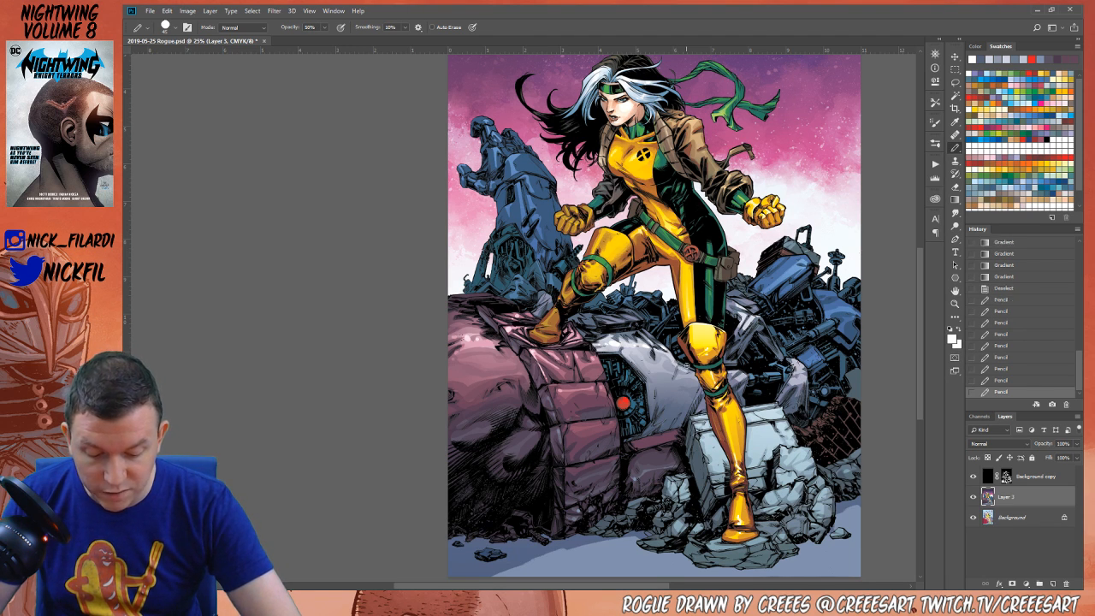
Blend the highlights along the pale grey panel's upper edge with sampled greys, using the Pencil at 100% and 50% opacity
{"action": "left_click", "coordinate": [690, 365], "text": "alt"}
{"action": "key", "text": "0"}
{"action": "left_click", "coordinate": [674, 357]}
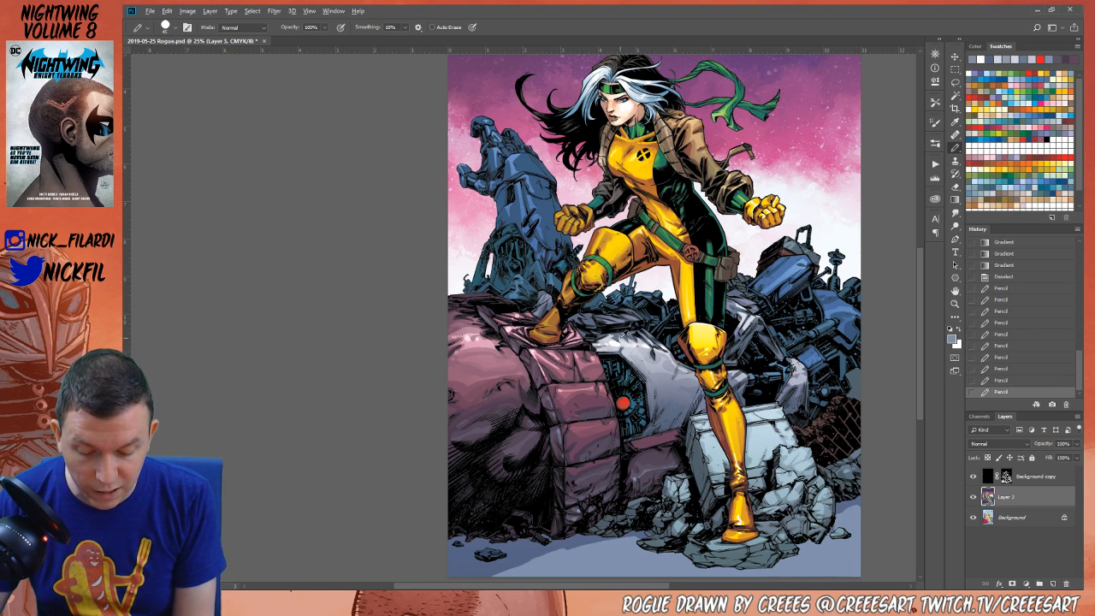
{"action": "left_click", "coordinate": [617, 341], "text": "alt"}
{"action": "left_click", "coordinate": [631, 347]}
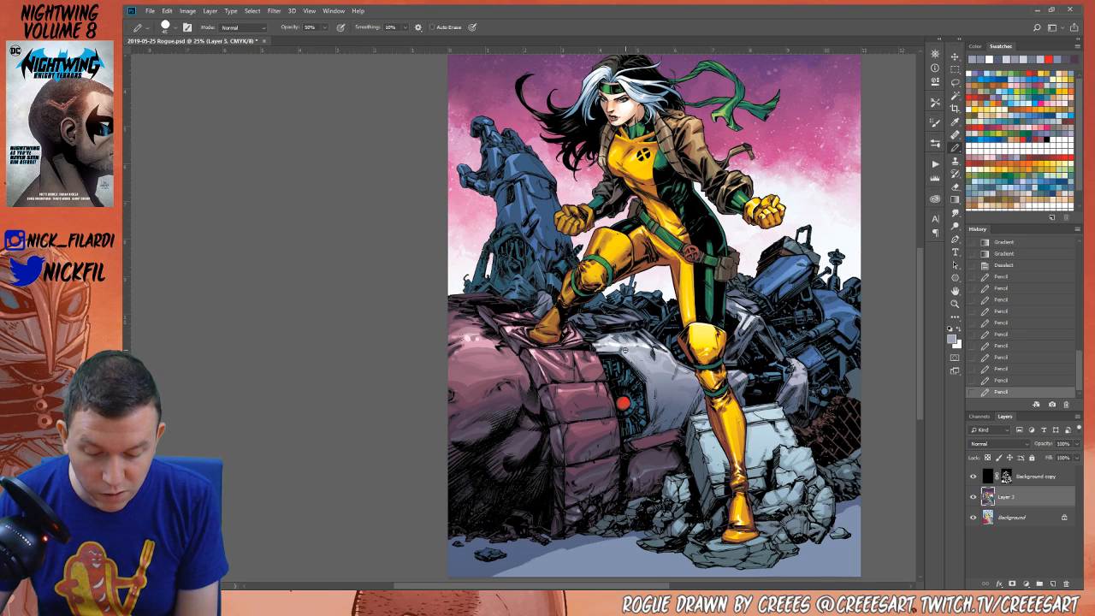
{"action": "left_click_drag", "start_coordinate": [616, 348], "coordinate": [604, 348]}
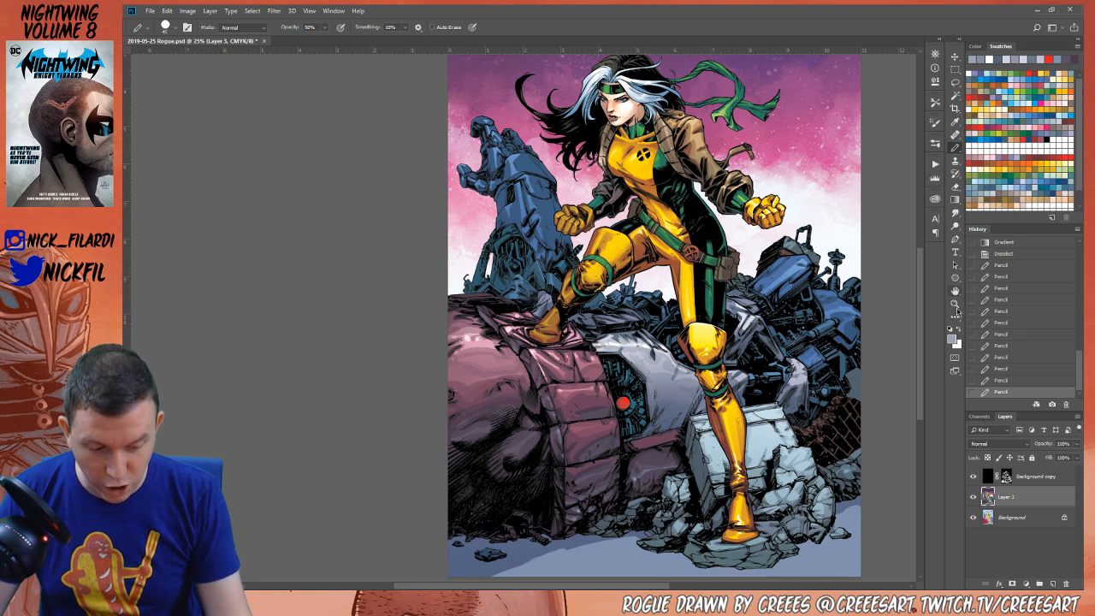
Lighten the machinery around the red light with a sampled lavender grey, using the Pencil in Screen mode
{"action": "key", "text": "z"}
{"action": "left_click", "coordinate": [681, 442], "text": "alt"}
{"action": "left_click", "coordinate": [681, 442]}
{"action": "left_click", "coordinate": [681, 443]}
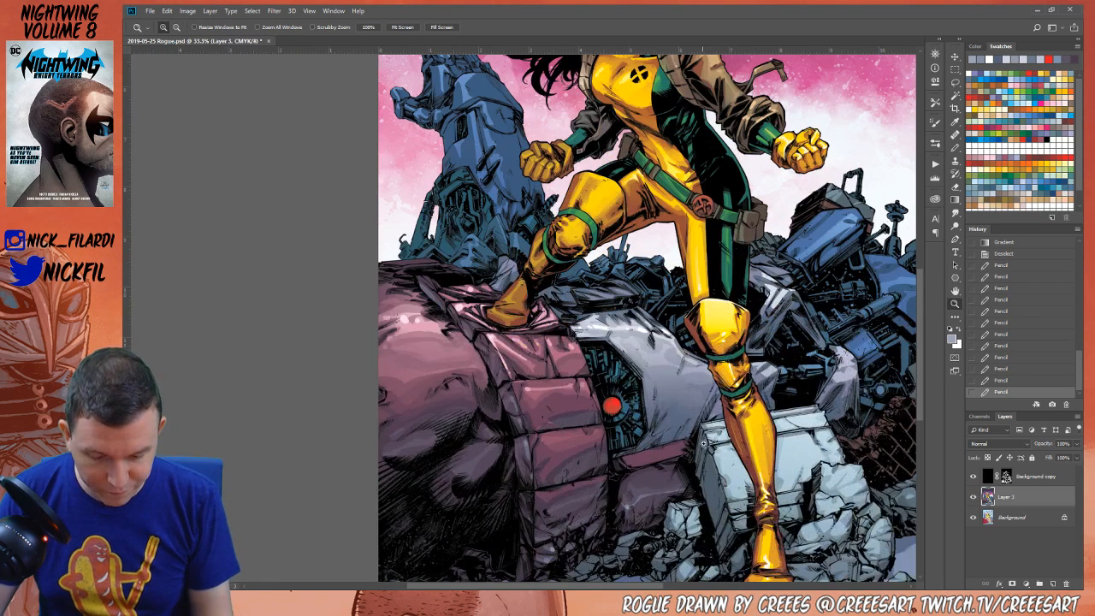
{"action": "key", "text": "b"}
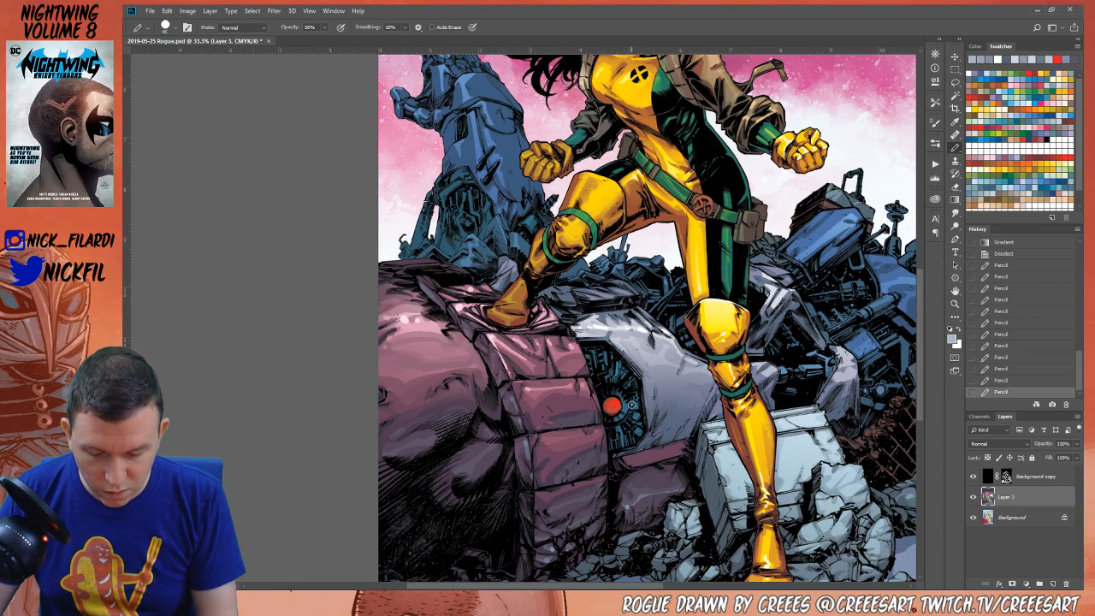
{"action": "left_click_drag", "start_coordinate": [627, 407], "coordinate": [645, 400]}
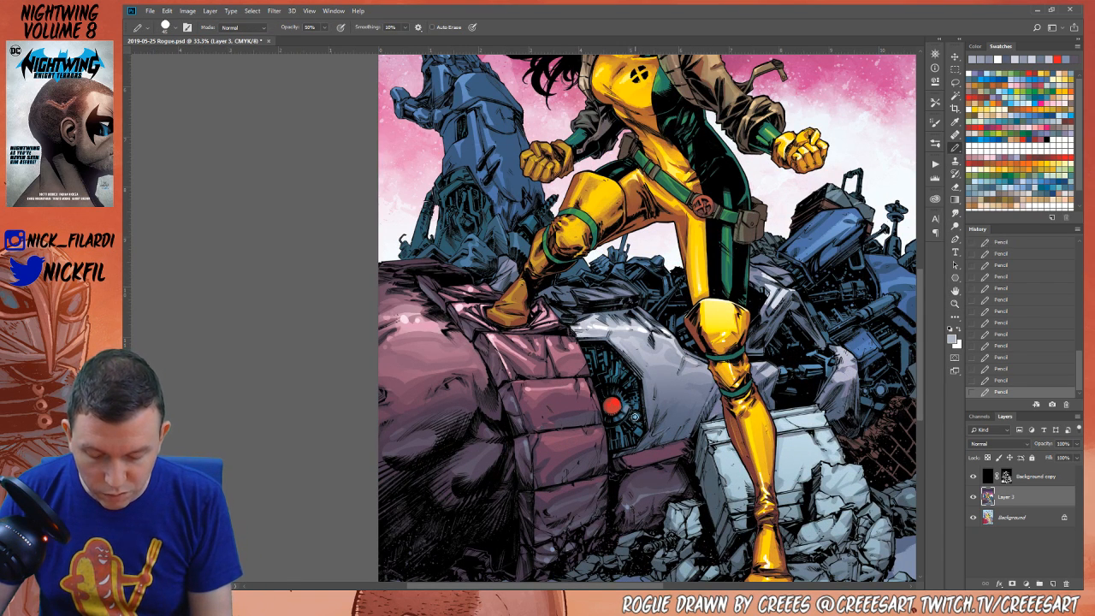
{"action": "left_click", "coordinate": [242, 27]}
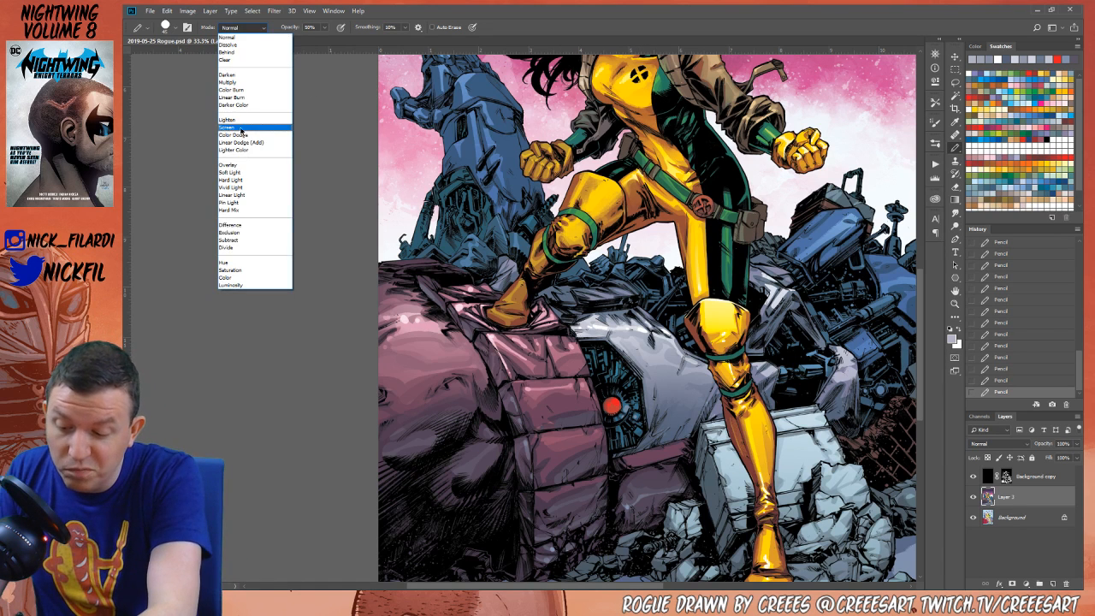
{"action": "left_click", "coordinate": [242, 130]}
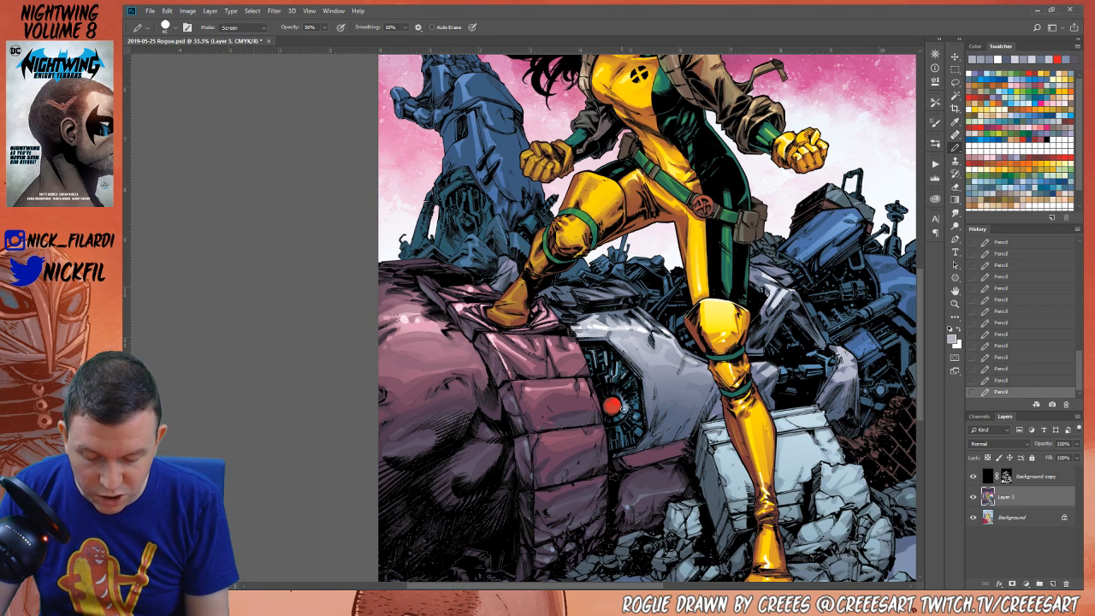
{"action": "key", "text": "ctrl+s"}
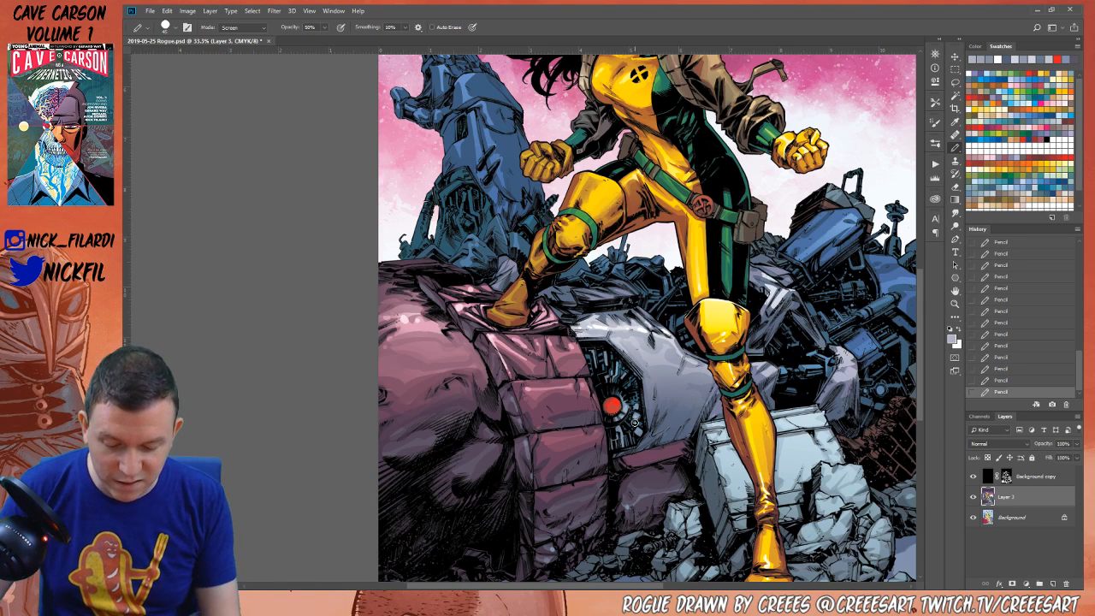
{"action": "left_click", "coordinate": [629, 404]}
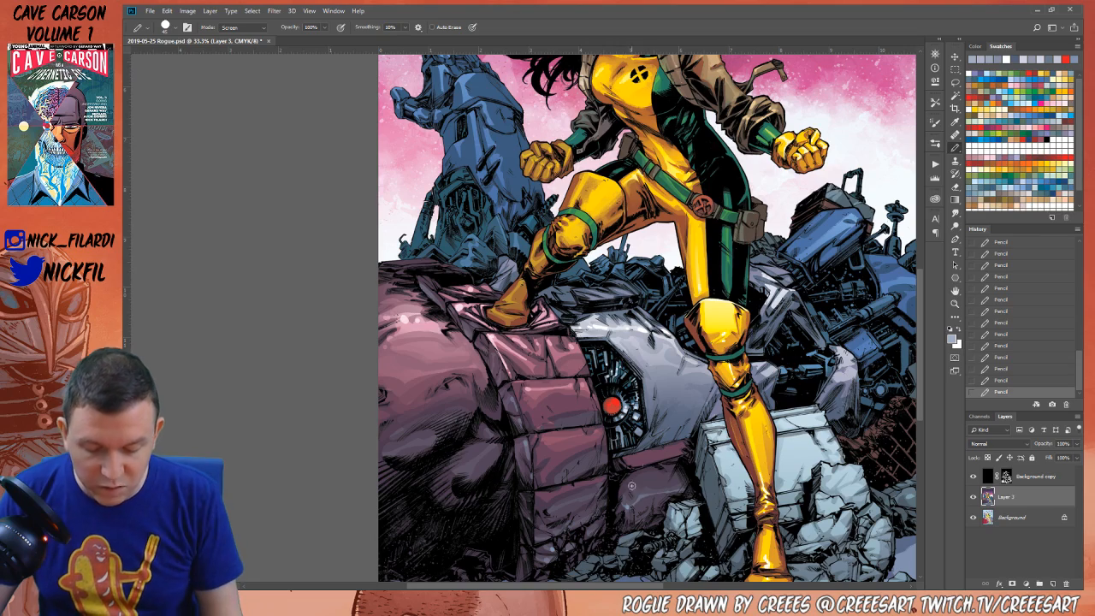
Paint pale pink and white highlights on the robot's round red light with the Pencil at 100% opacity
{"action": "key", "text": "h"}
{"action": "left_click_drag", "start_coordinate": [663, 440], "coordinate": [664, 378]}
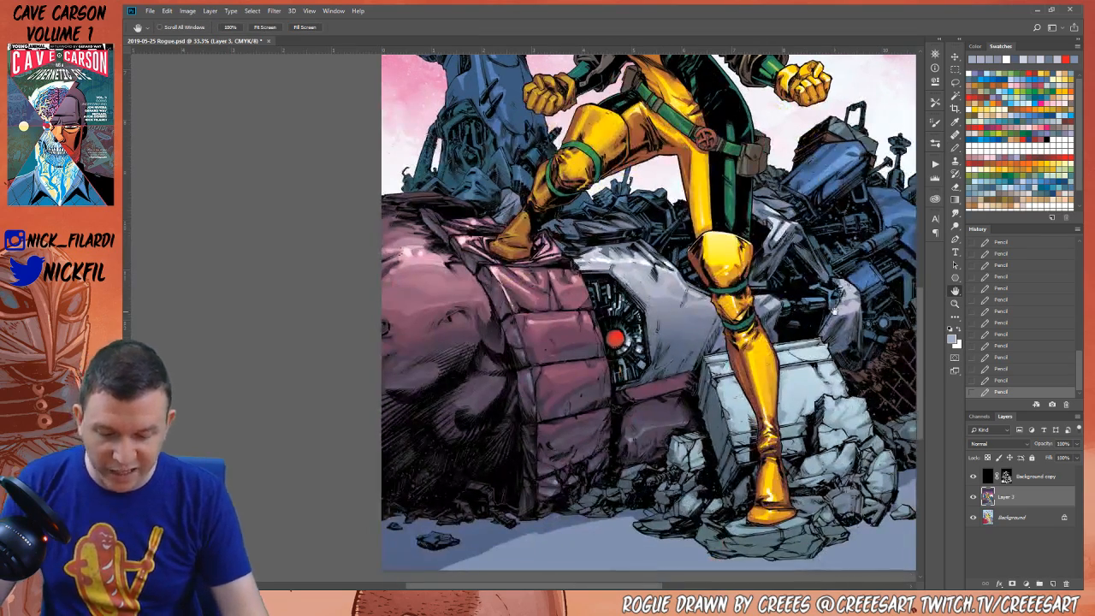
{"action": "left_click", "coordinate": [955, 94]}
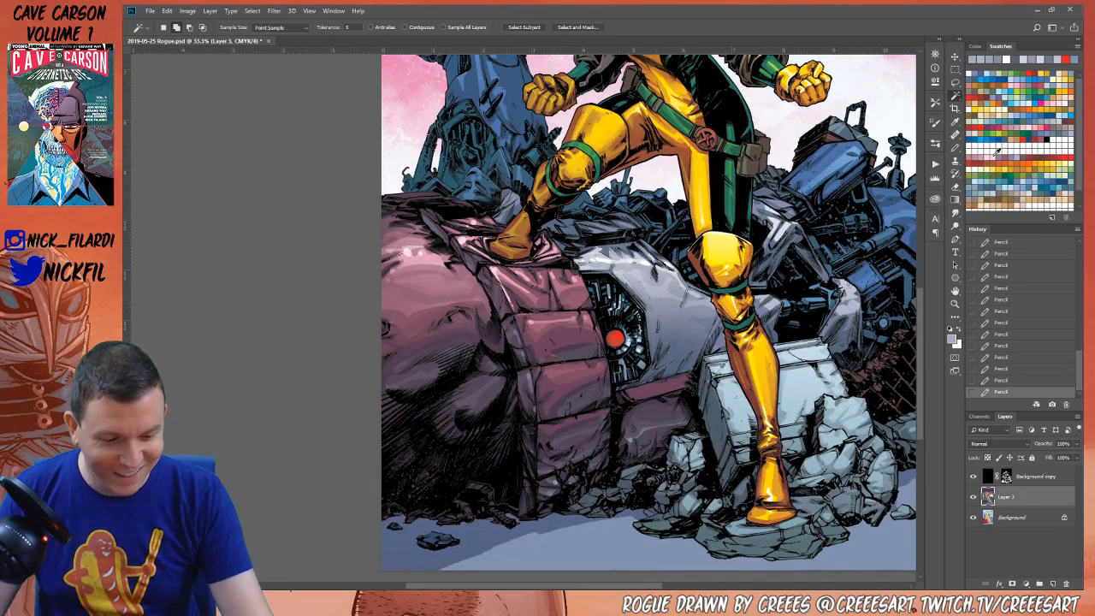
{"action": "left_click", "coordinate": [997, 150]}
{"action": "left_click", "coordinate": [955, 147]}
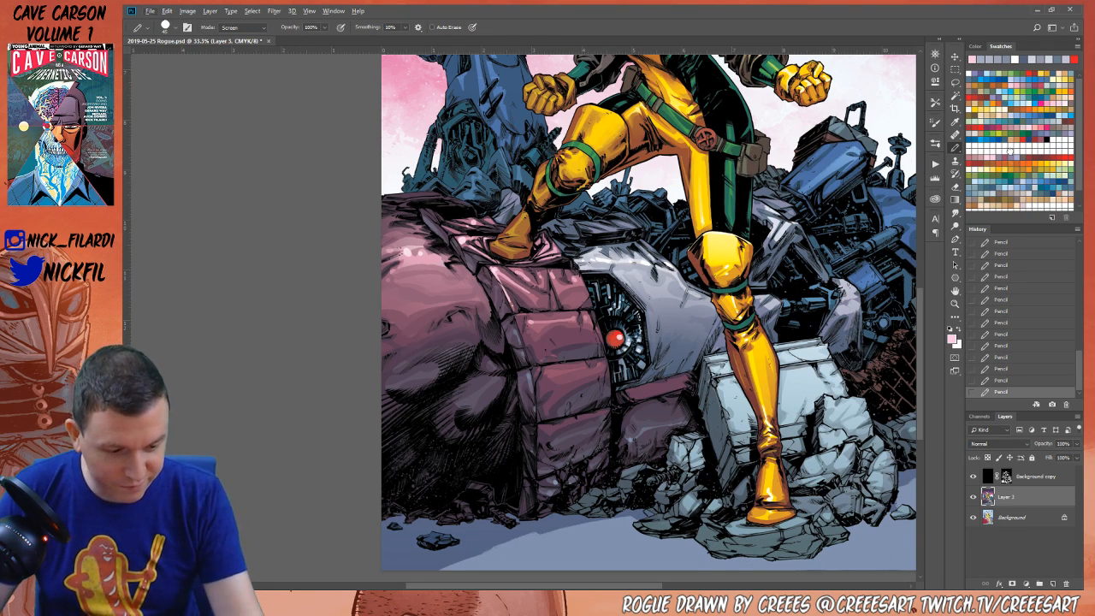
{"action": "left_click", "coordinate": [1009, 150]}
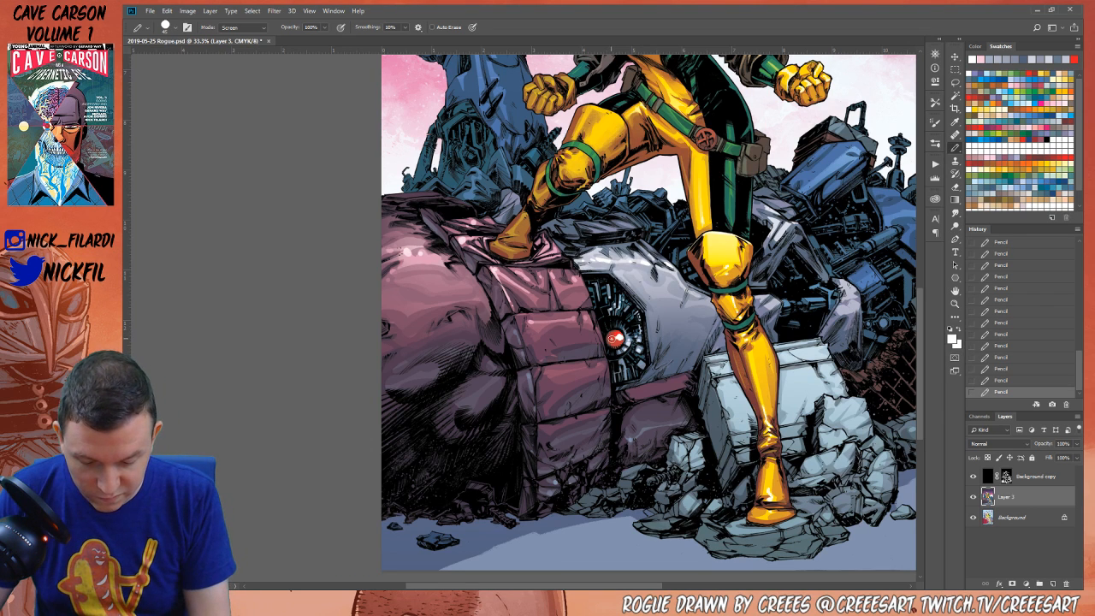
Examine the robot's new highlights against the whole illustration and inspect the wreckage behind the front leg
{"action": "key", "text": "z"}
{"action": "left_click", "coordinate": [642, 437], "text": "alt"}
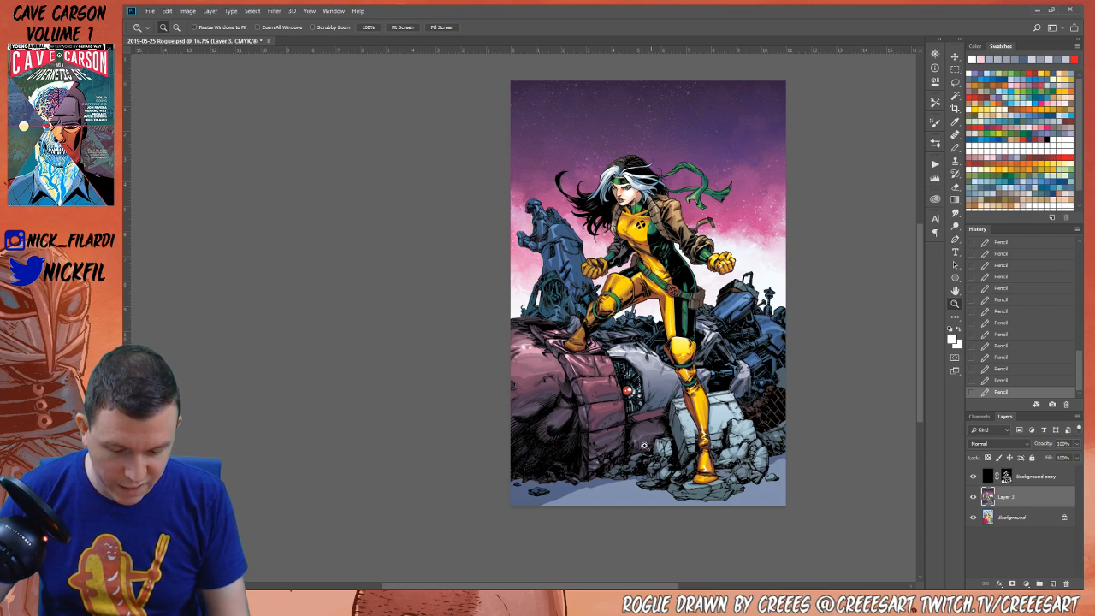
{"action": "left_click", "coordinate": [654, 414]}
{"action": "key", "text": "b"}
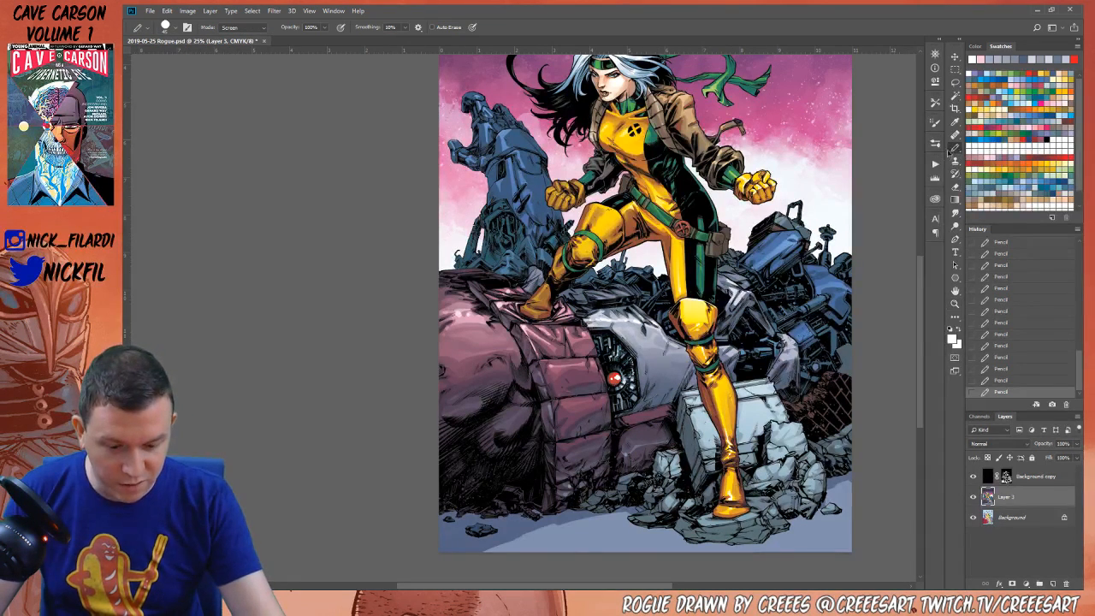
{"action": "left_click", "coordinate": [664, 335], "text": "alt"}
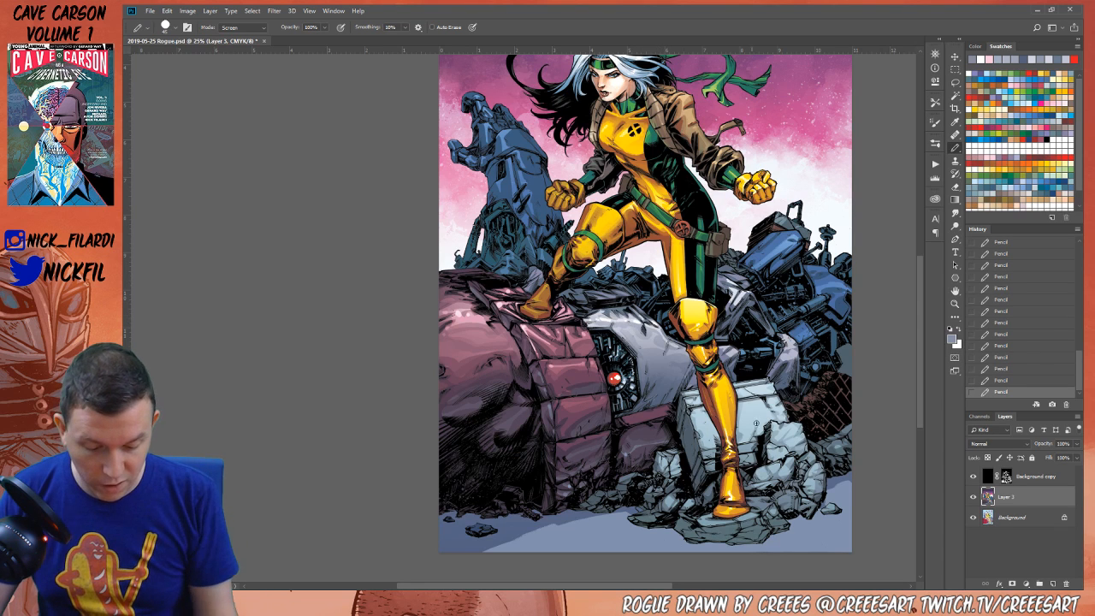
{"action": "key", "text": "z"}
{"action": "left_click", "coordinate": [725, 459], "text": "alt"}
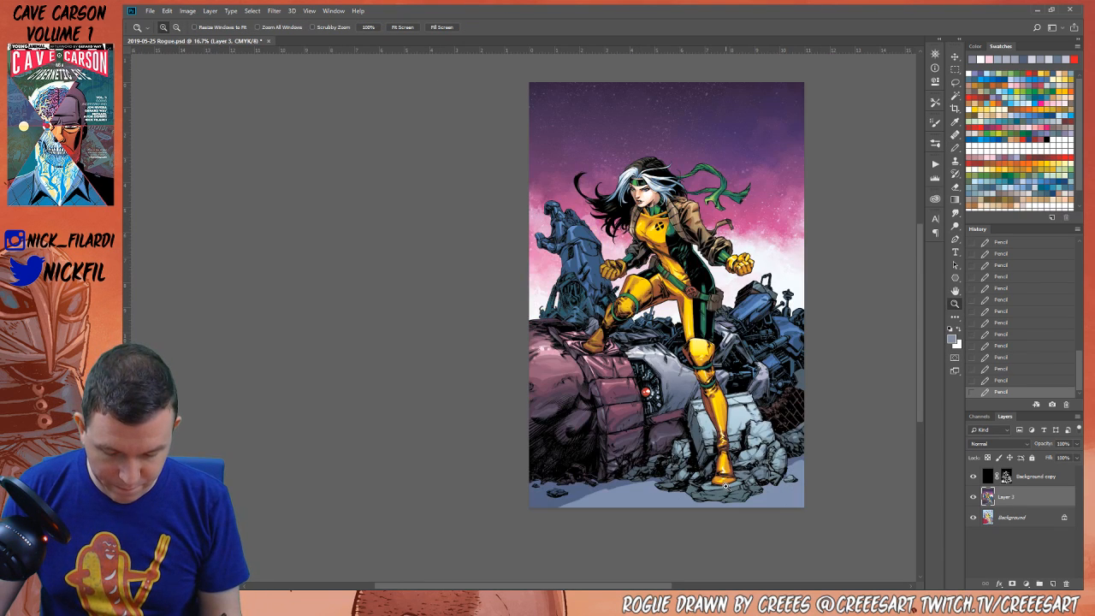
{"action": "left_click", "coordinate": [954, 290]}
{"action": "left_click_drag", "start_coordinate": [812, 379], "coordinate": [733, 416]}
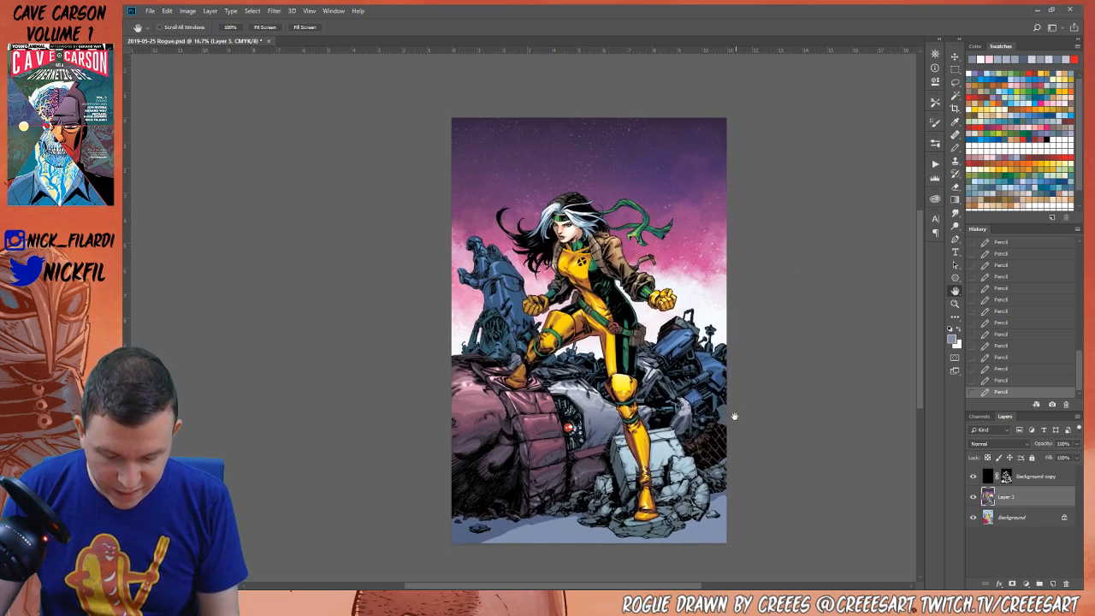
{"action": "left_click", "coordinate": [954, 303]}
{"action": "left_click", "coordinate": [688, 422]}
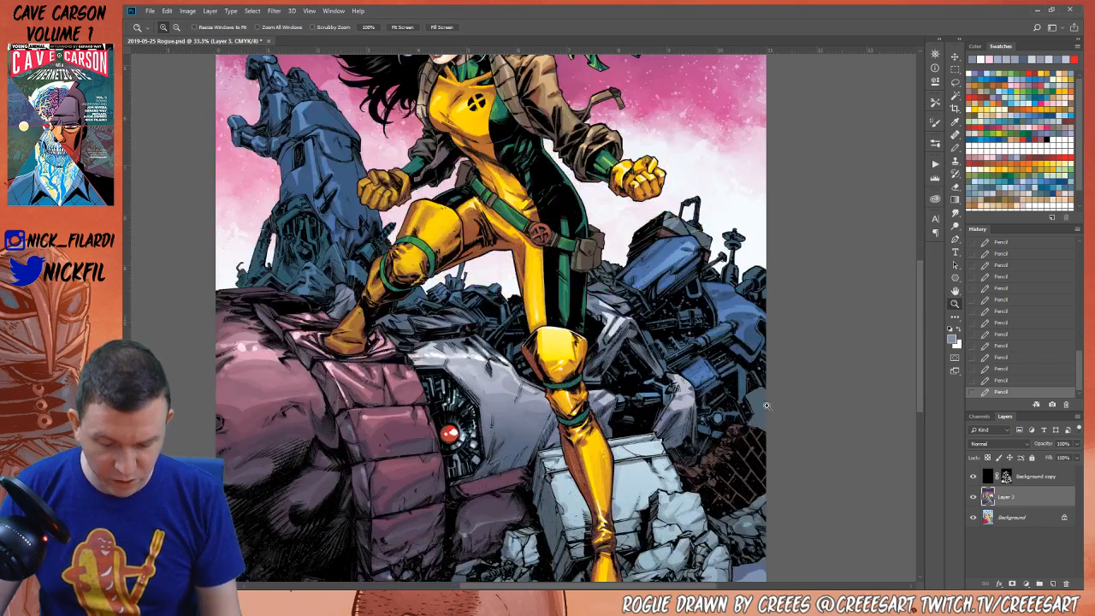
Shade the grey metal just behind the front leg with sampled greys, using the Pencil in Normal mode at 50% and 100% opacity
{"action": "left_click", "coordinate": [954, 147]}
{"action": "left_click", "coordinate": [233, 28]}
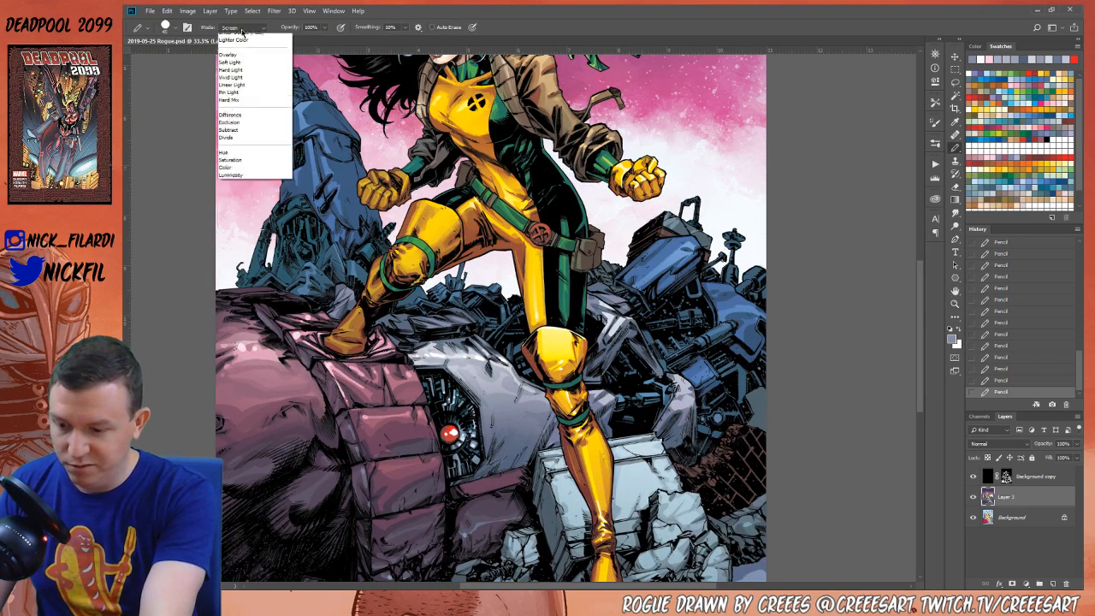
{"action": "left_click", "coordinate": [239, 85]}
{"action": "key", "text": "shift+alt+n"}
{"action": "left_click", "coordinate": [602, 404], "text": "alt"}
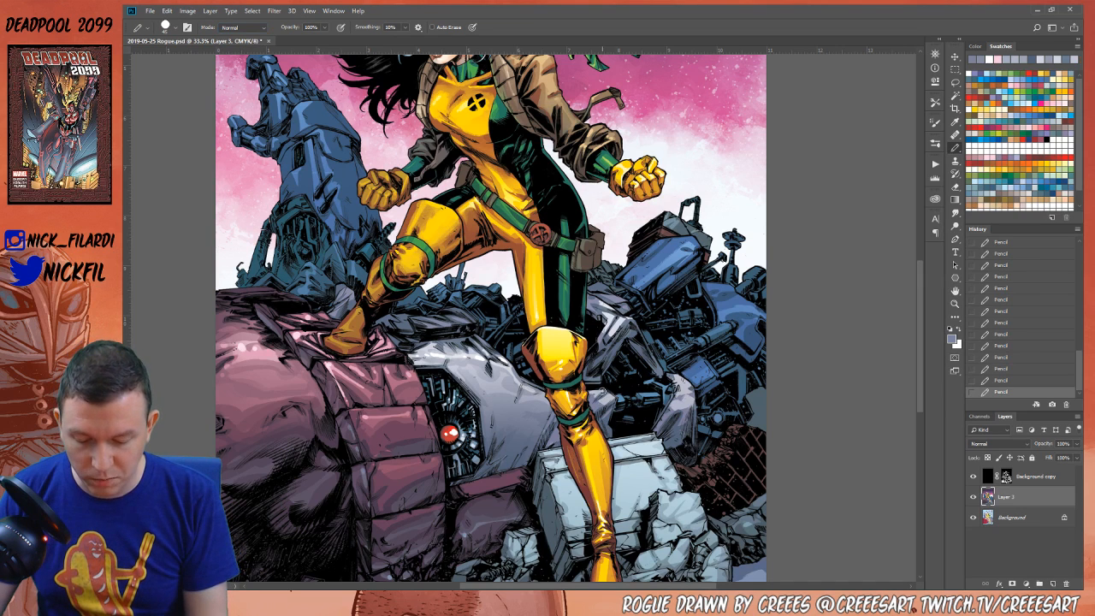
{"action": "key", "text": "5"}
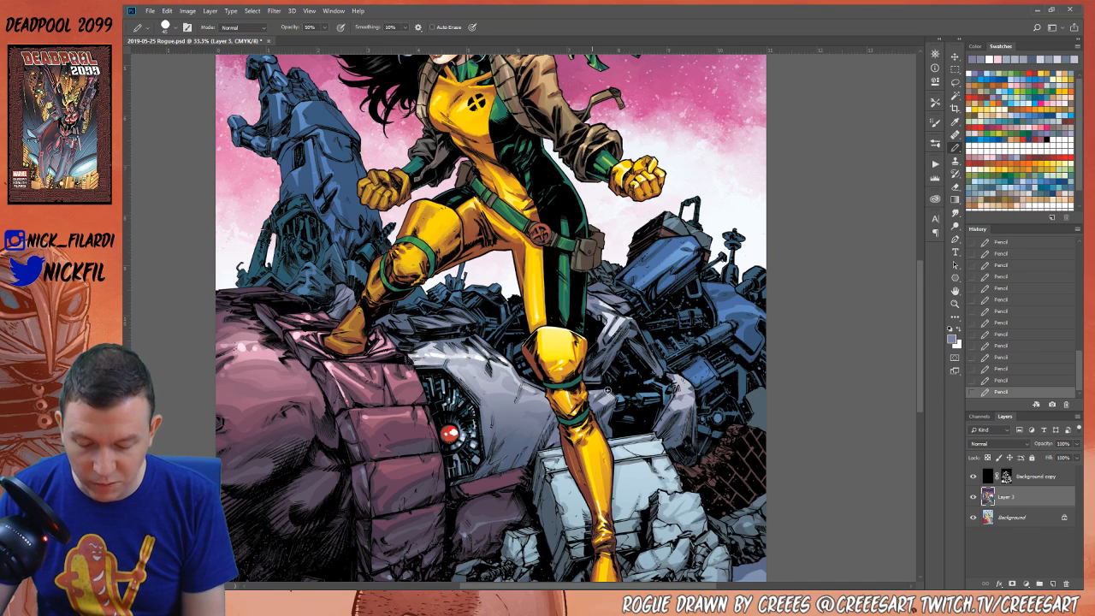
{"action": "left_click", "coordinate": [606, 405]}
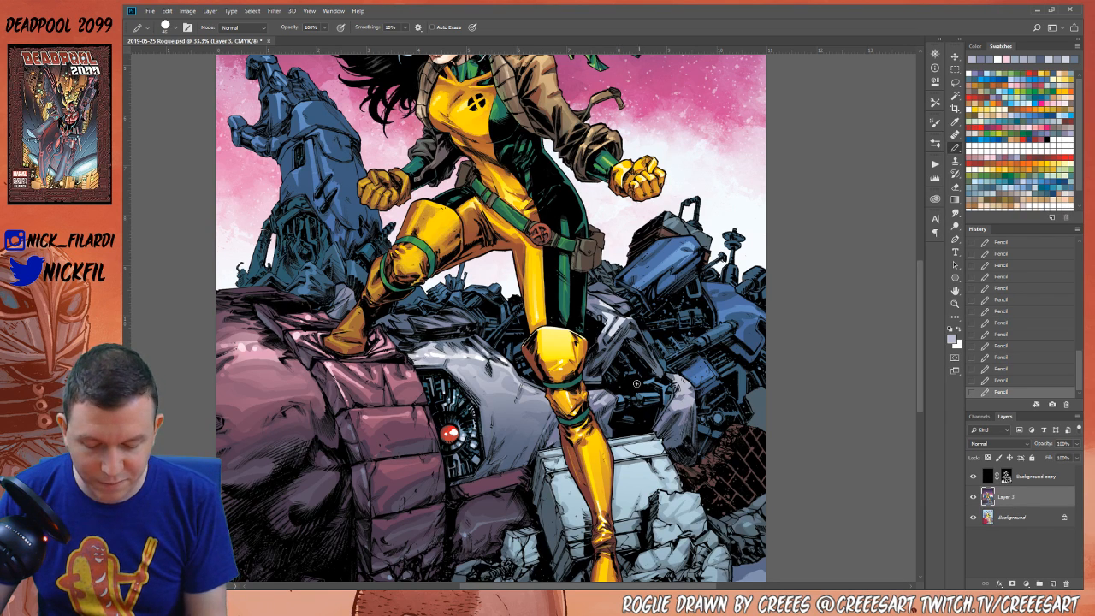
{"action": "left_click", "coordinate": [612, 395], "text": "alt"}
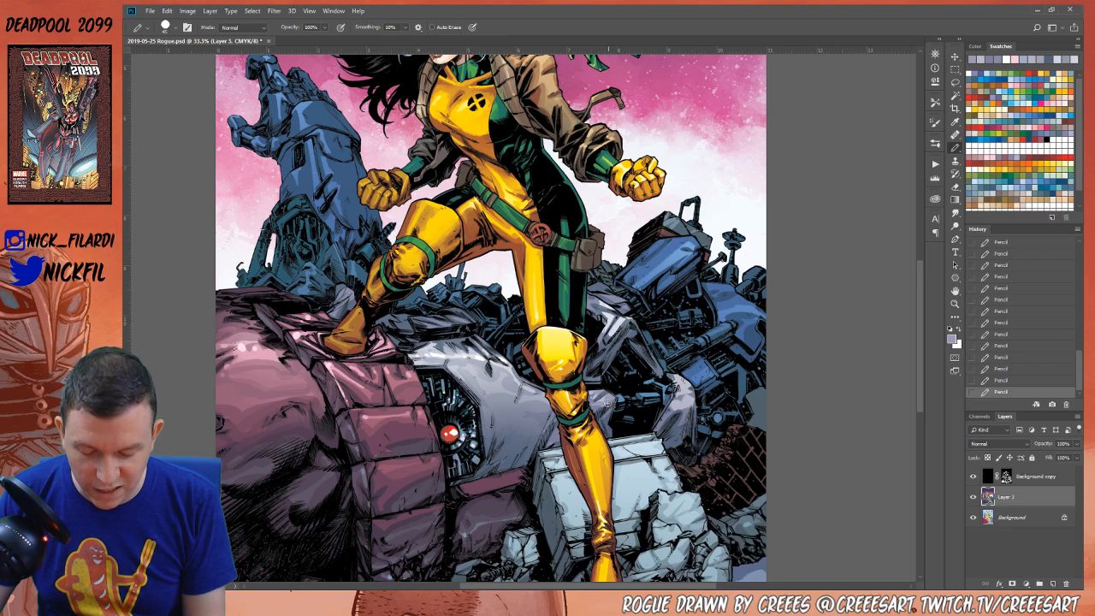
{"action": "left_click", "coordinate": [629, 380], "text": "alt"}
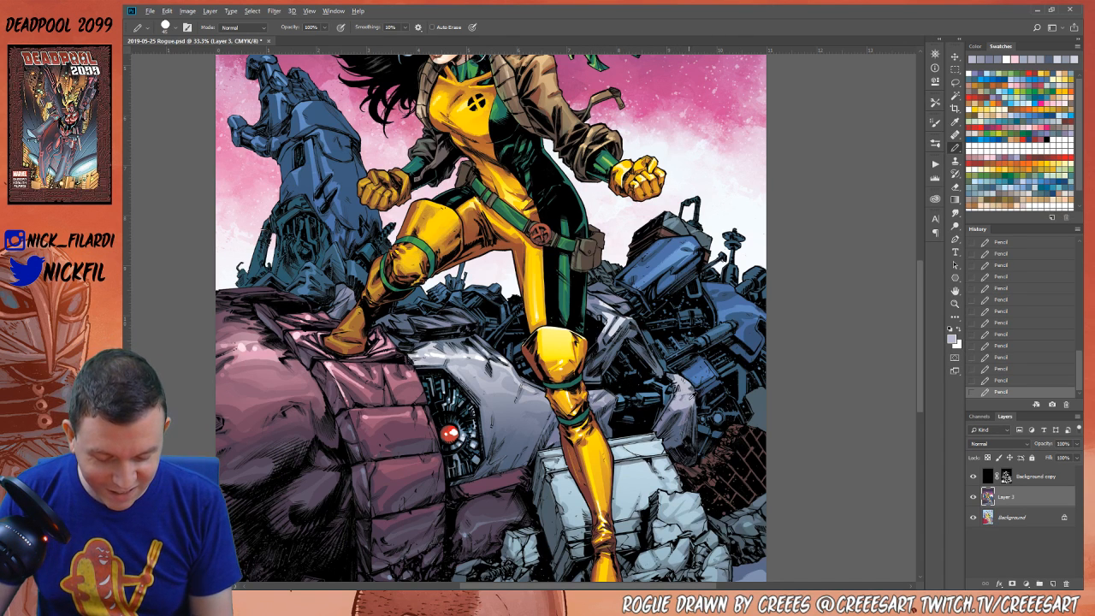
Render the pale curved wreckage piece behind the front leg with sampled lavender greys, using the Pencil at 100% opacity
{"action": "left_click", "coordinate": [691, 398], "text": "alt"}
{"action": "mouse_move", "coordinate": [689, 404]}
{"action": "left_mouse_down"}
{"action": "mouse_move", "coordinate": [684, 378]}
{"action": "mouse_move", "coordinate": [682, 387]}
{"action": "left_mouse_up"}
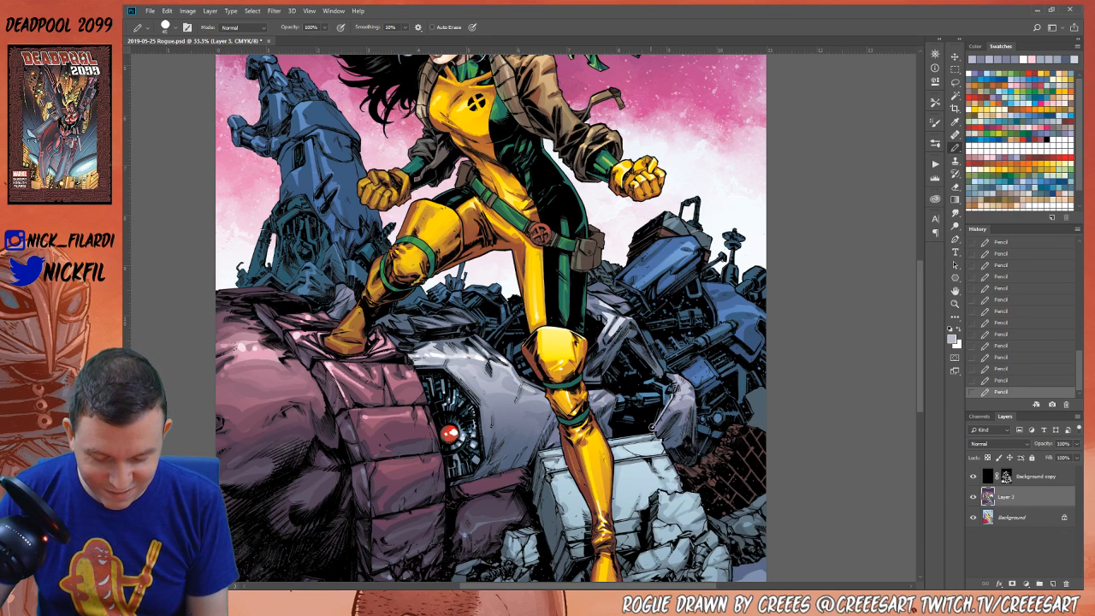
{"action": "left_click", "coordinate": [666, 401], "text": "alt"}
{"action": "left_click", "coordinate": [677, 391], "text": "alt"}
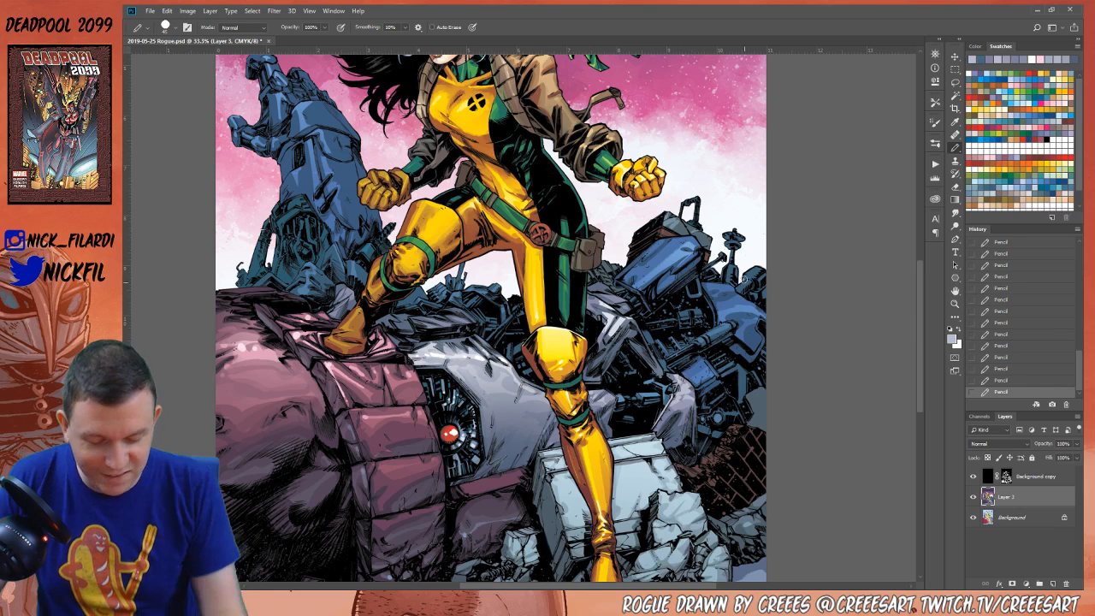
Paint small white lights into the dark machinery behind the front leg, using the Pencil in Screen mode at 100% opacity
{"action": "left_click", "coordinate": [239, 28]}
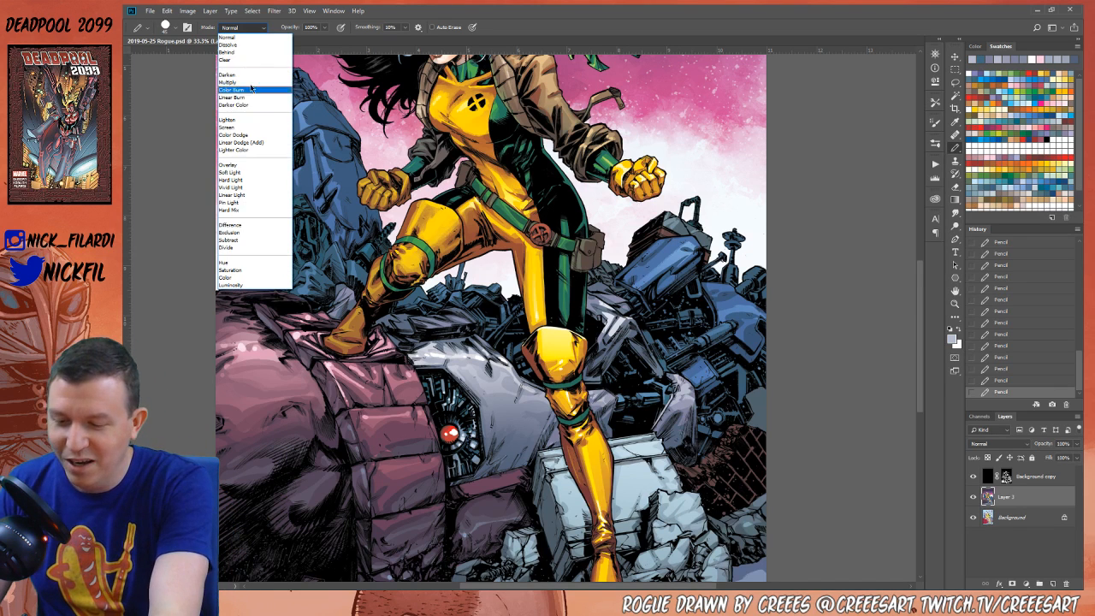
{"action": "left_click", "coordinate": [248, 129]}
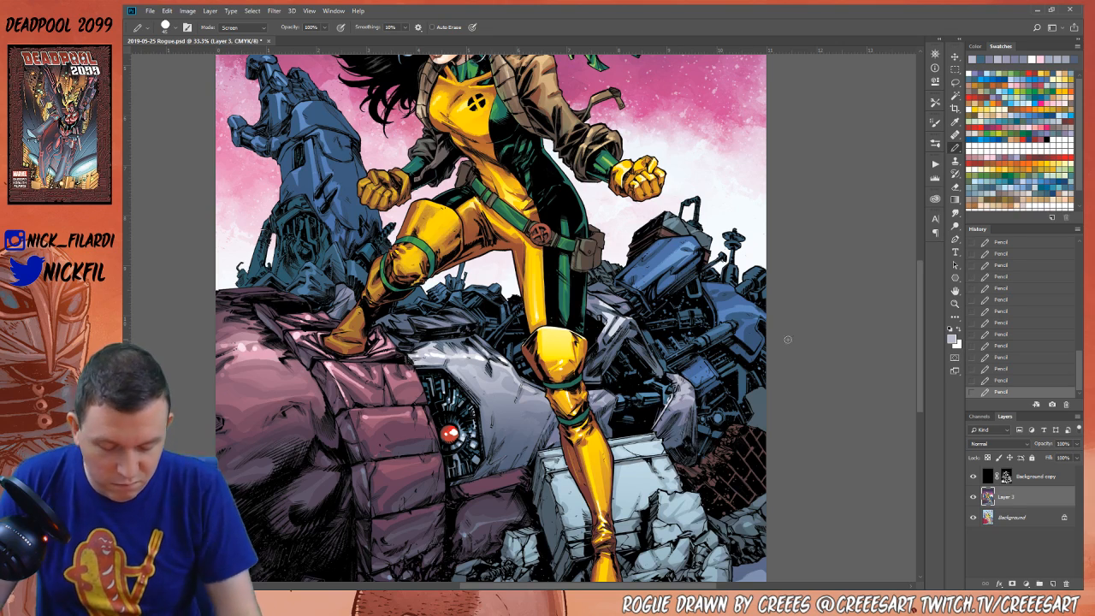
{"action": "left_click", "coordinate": [954, 302]}
{"action": "left_click", "coordinate": [859, 341], "text": "alt"}
{"action": "key", "text": "b"}
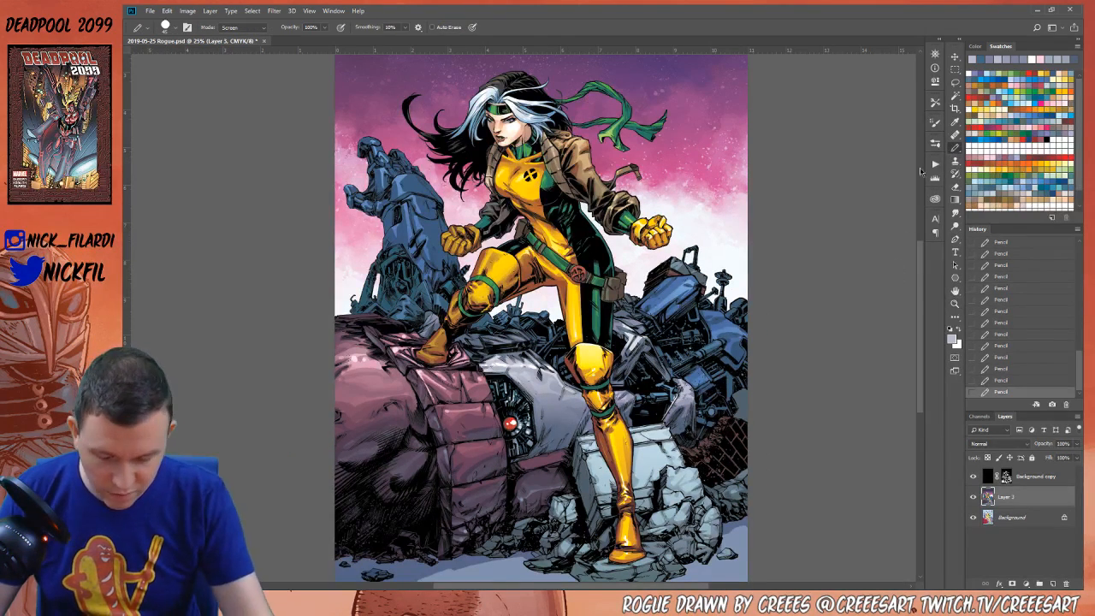
{"action": "left_click", "coordinate": [536, 488], "text": "alt"}
{"action": "left_click", "coordinate": [535, 487], "text": "alt"}
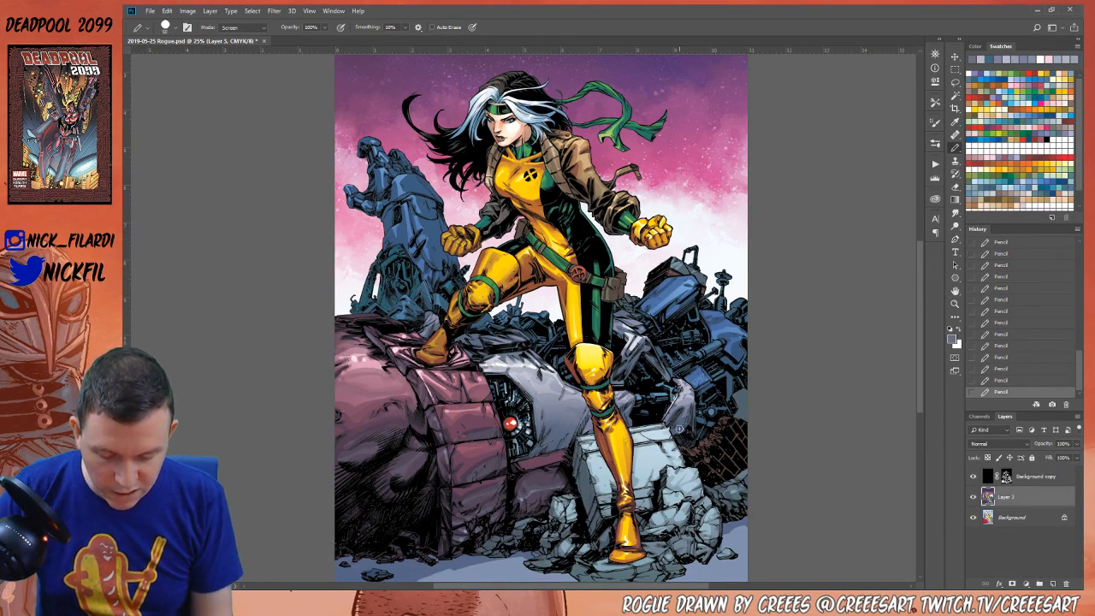
{"action": "key", "text": "5"}
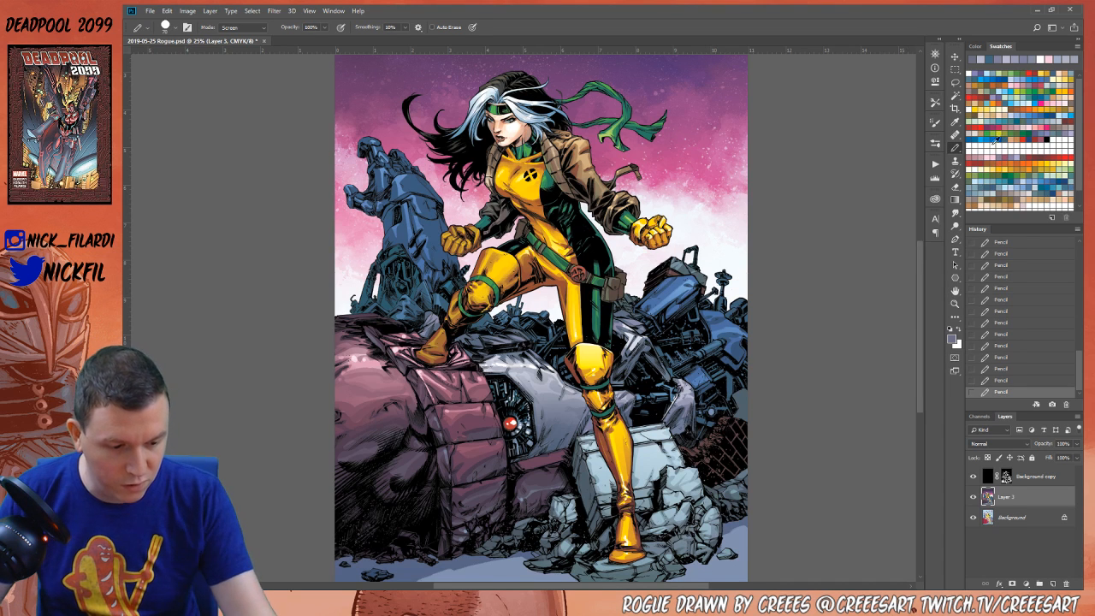
{"action": "left_click", "coordinate": [994, 142]}
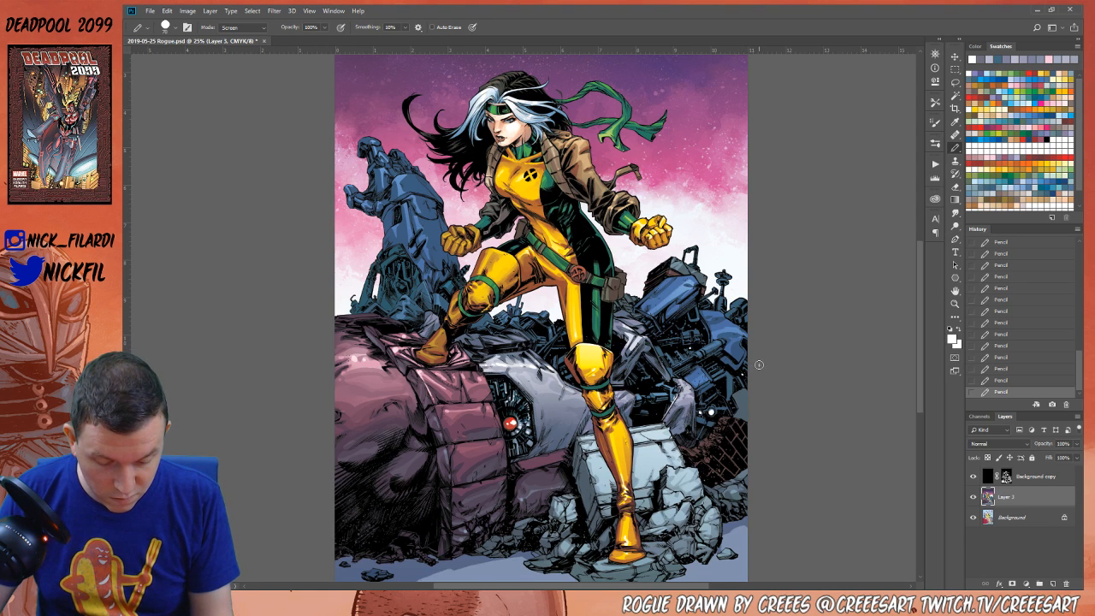
{"action": "key", "text": "space"}
{"action": "left_click_drag", "start_coordinate": [679, 358], "coordinate": [730, 365]}
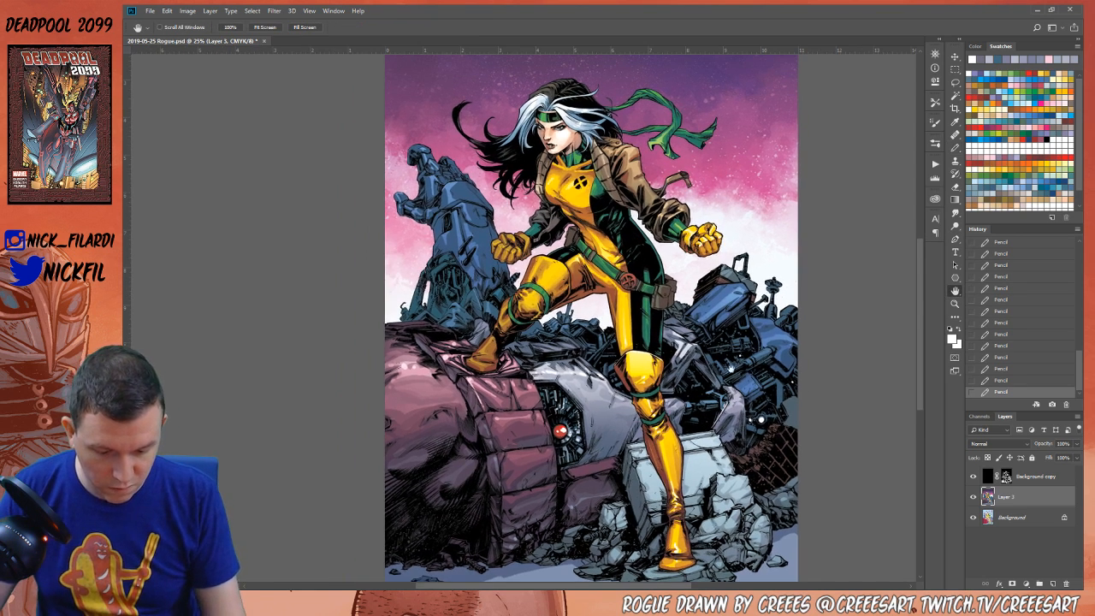
Shade the grey wreckage beside Rogue's front thigh with a sampled lavender, using the Pencil in Normal mode at 50% opacity
{"action": "left_click", "coordinate": [242, 27]}
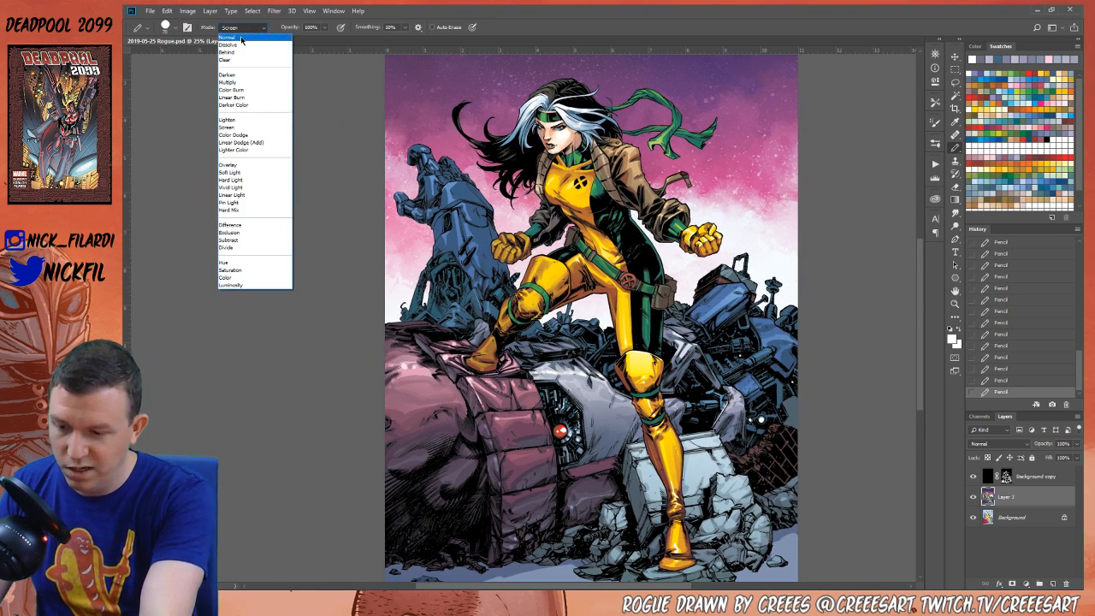
{"action": "left_click", "coordinate": [242, 40]}
{"action": "left_click", "coordinate": [675, 332], "text": "alt"}
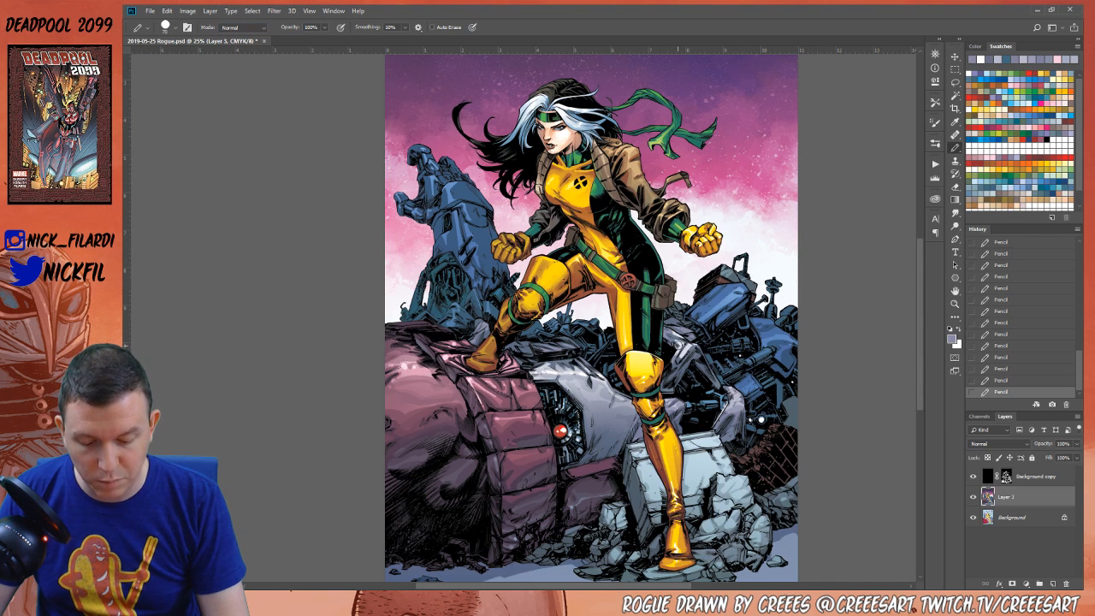
{"action": "key", "text": "5"}
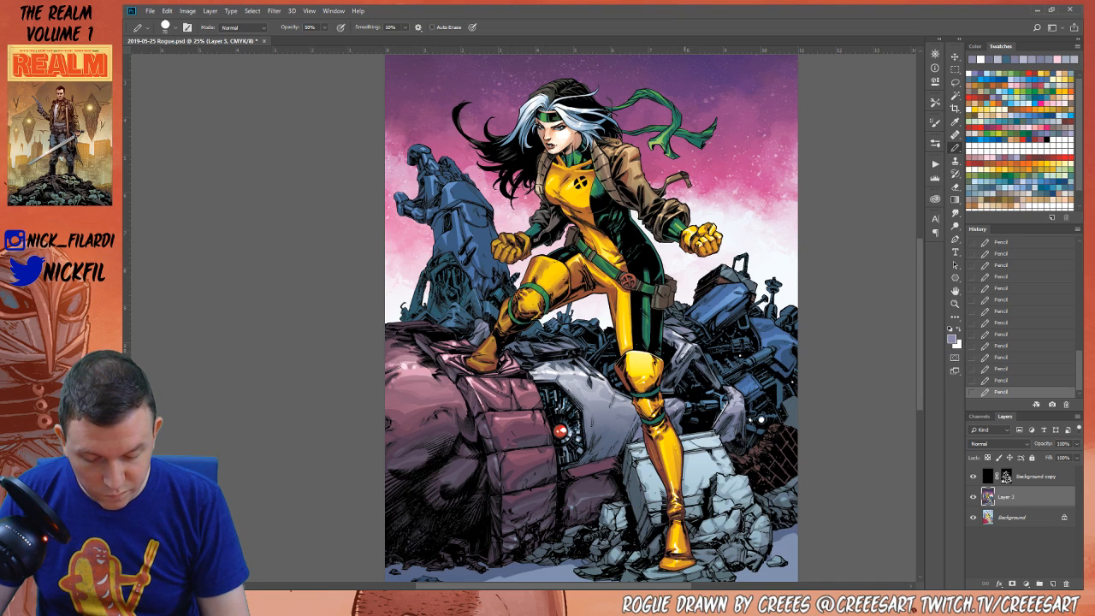
{"action": "mouse_move", "coordinate": [685, 340]}
{"action": "left_mouse_down"}
{"action": "mouse_move", "coordinate": [694, 353]}
{"action": "mouse_move", "coordinate": [684, 376]}
{"action": "mouse_move", "coordinate": [697, 354]}
{"action": "left_mouse_up"}
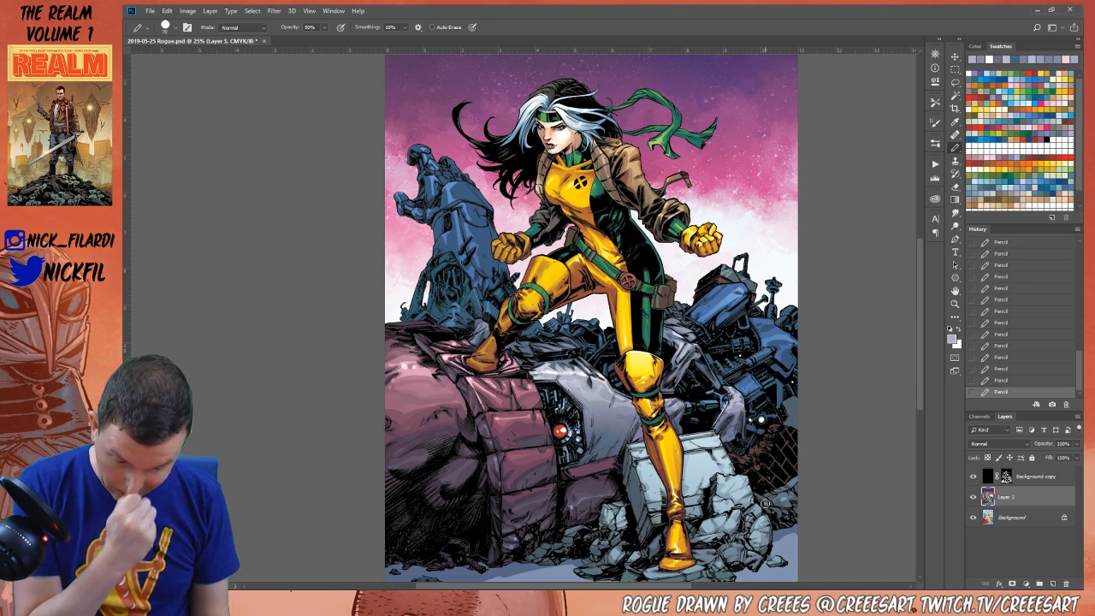
Paint light blue highlights on the machinery behind the front leg with the Pencil in Normal mode at 100% and 50% opacity
{"action": "left_click", "coordinate": [1018, 99]}
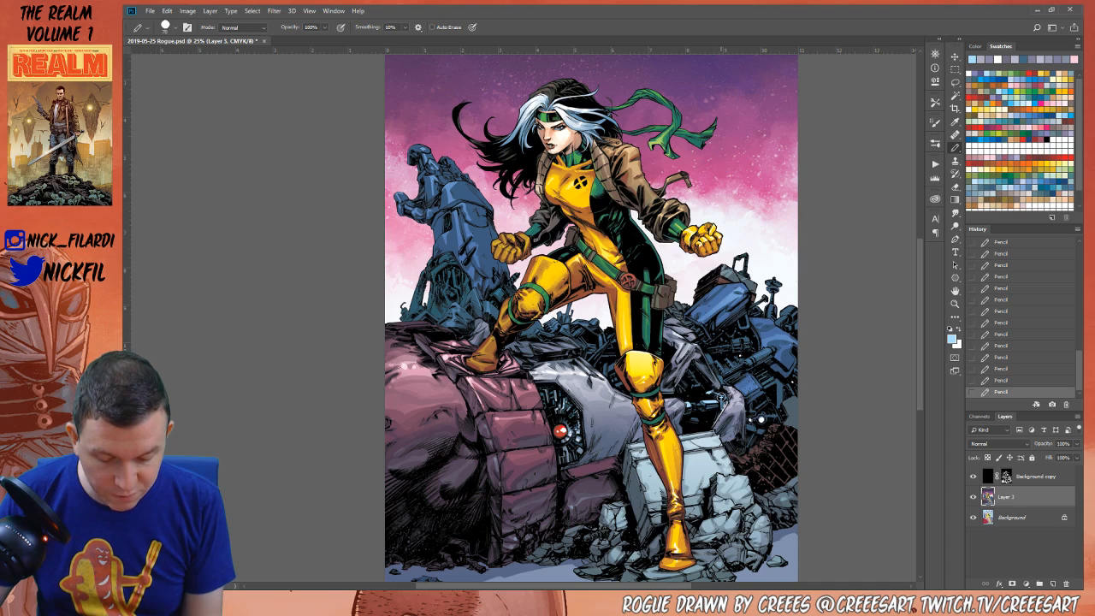
{"action": "key", "text": "h"}
{"action": "mouse_move", "coordinate": [714, 369]}
{"action": "left_mouse_down"}
{"action": "mouse_move", "coordinate": [737, 294]}
{"action": "mouse_move", "coordinate": [725, 370]}
{"action": "mouse_move", "coordinate": [745, 376]}
{"action": "left_mouse_up"}
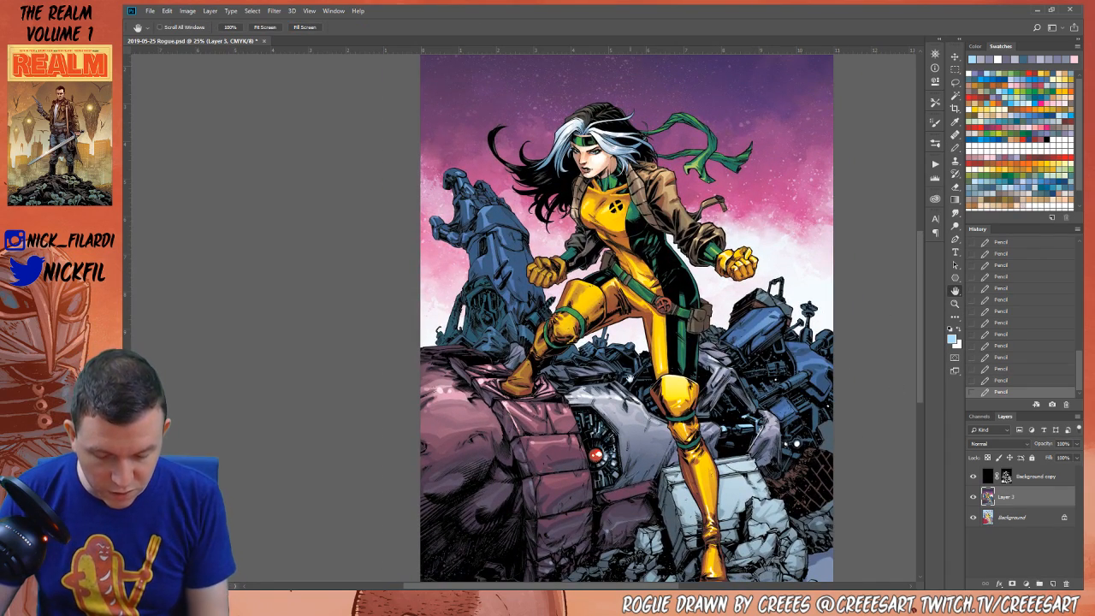
{"action": "left_click", "coordinate": [955, 198]}
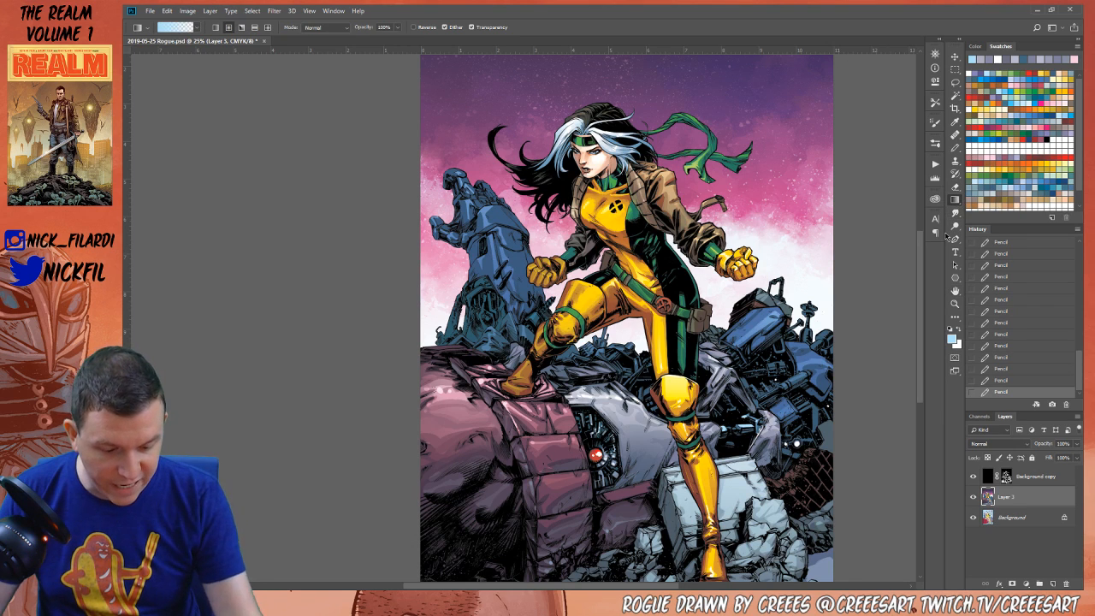
{"action": "left_click", "coordinate": [955, 147]}
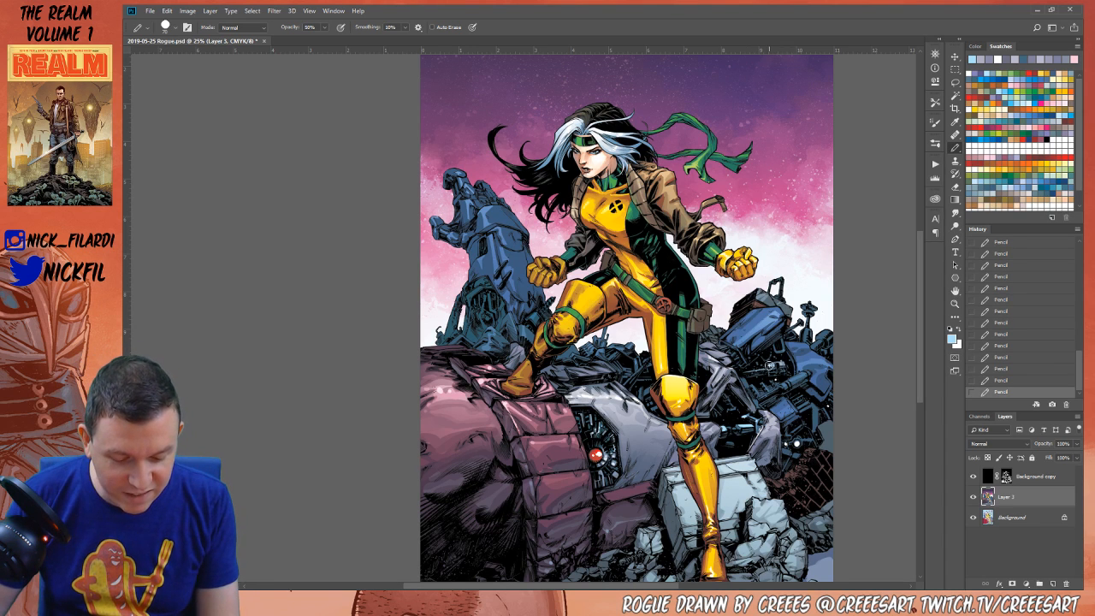
{"action": "key", "text": "0"}
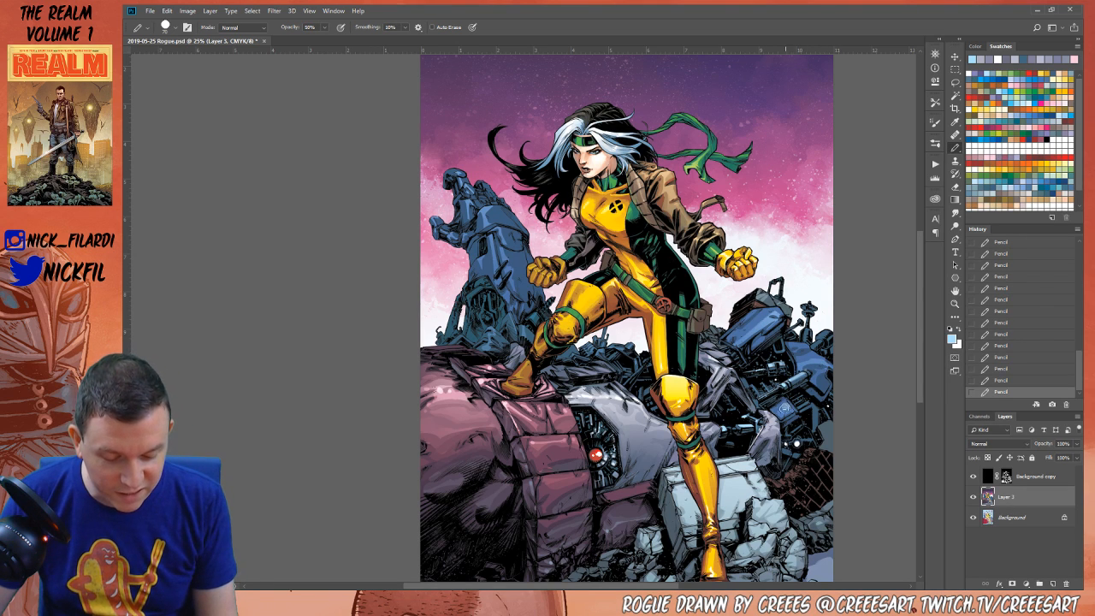
Render the small blue panel above the white lights with sampled blues, using the Pencil at 50% opacity
{"action": "left_click", "coordinate": [790, 413], "text": "alt"}
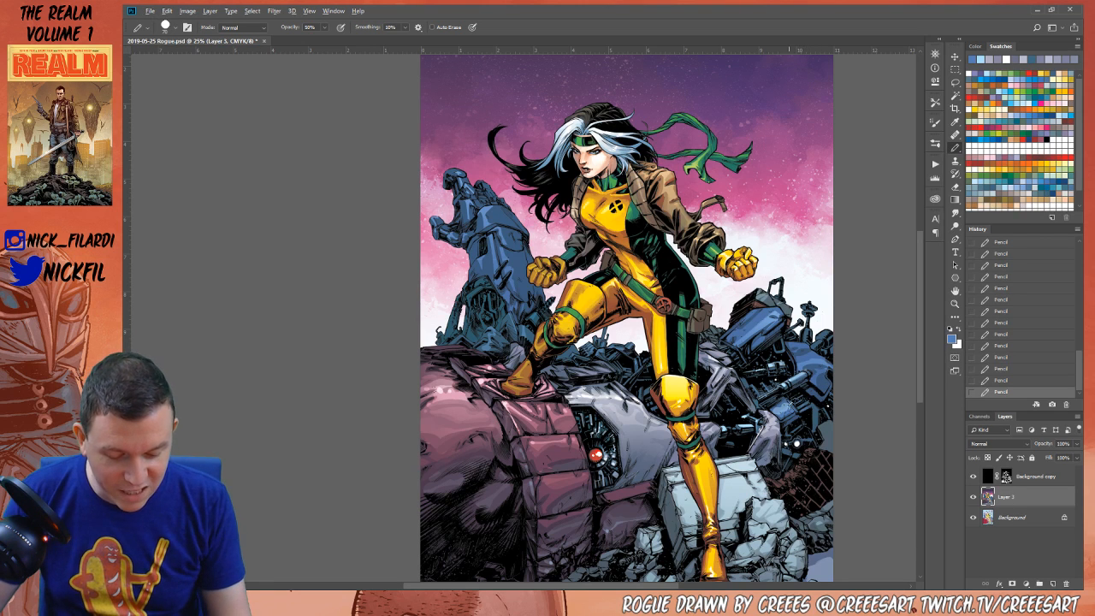
{"action": "left_click", "coordinate": [791, 404], "text": "alt"}
{"action": "key", "text": "0"}
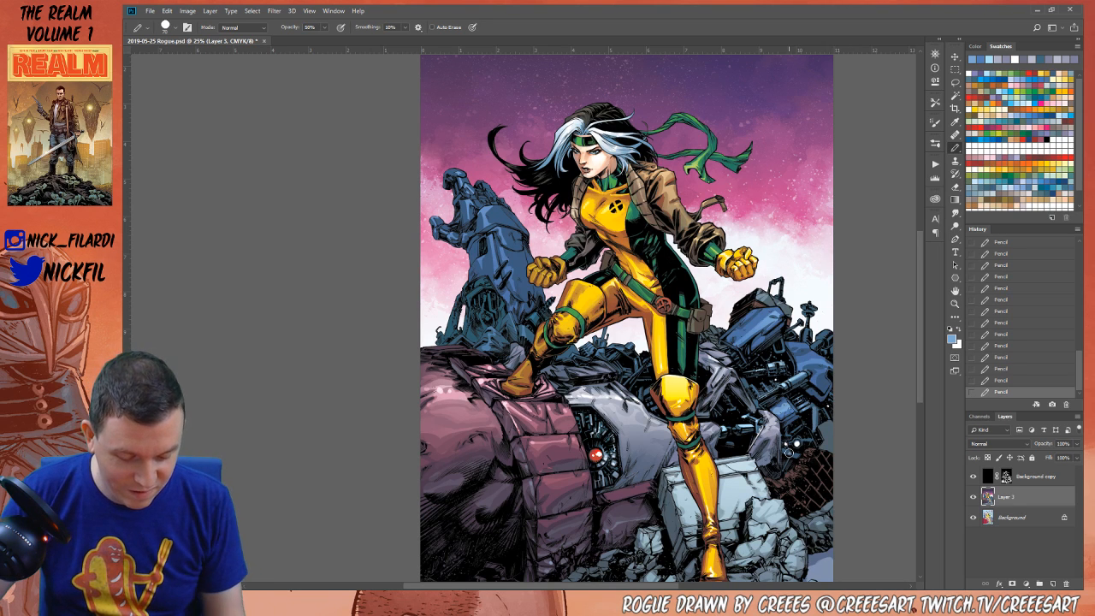
Shade the blue wreckage behind Rogue's hip pouch with sampled blues, using the Pencil in Normal mode at 50% and 100% opacity
{"action": "key", "text": "h"}
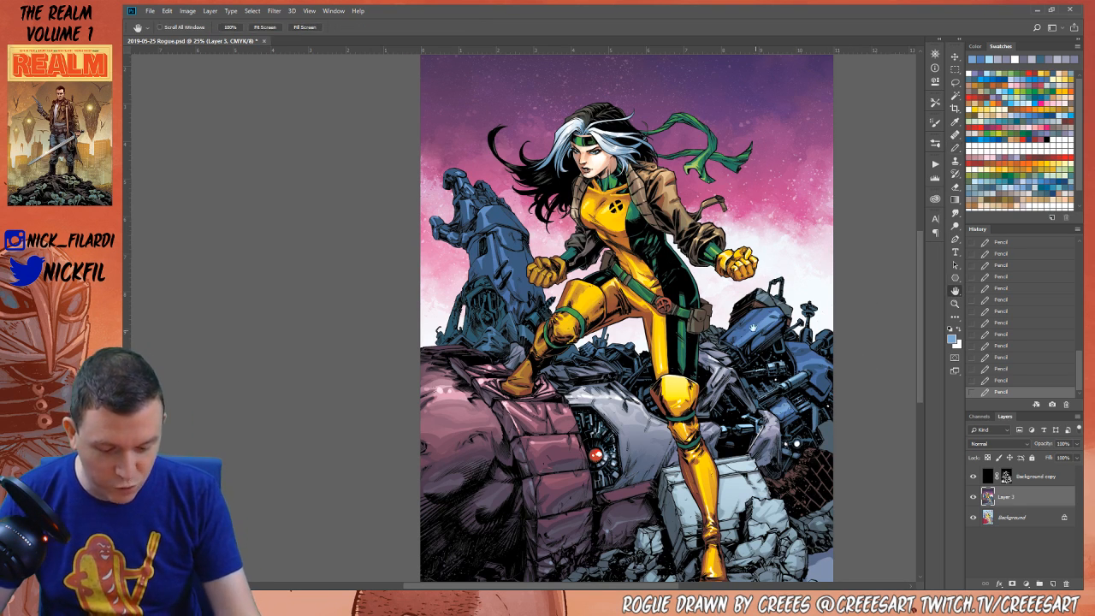
{"action": "left_click_drag", "start_coordinate": [752, 328], "coordinate": [705, 340]}
{"action": "key", "text": "b"}
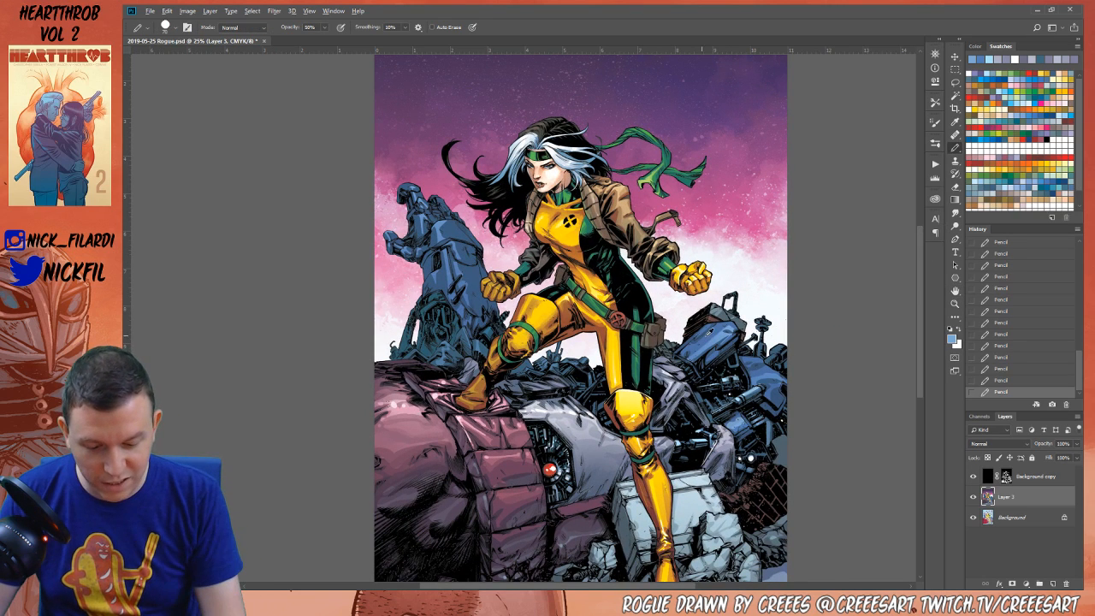
{"action": "left_click", "coordinate": [709, 332], "text": "alt"}
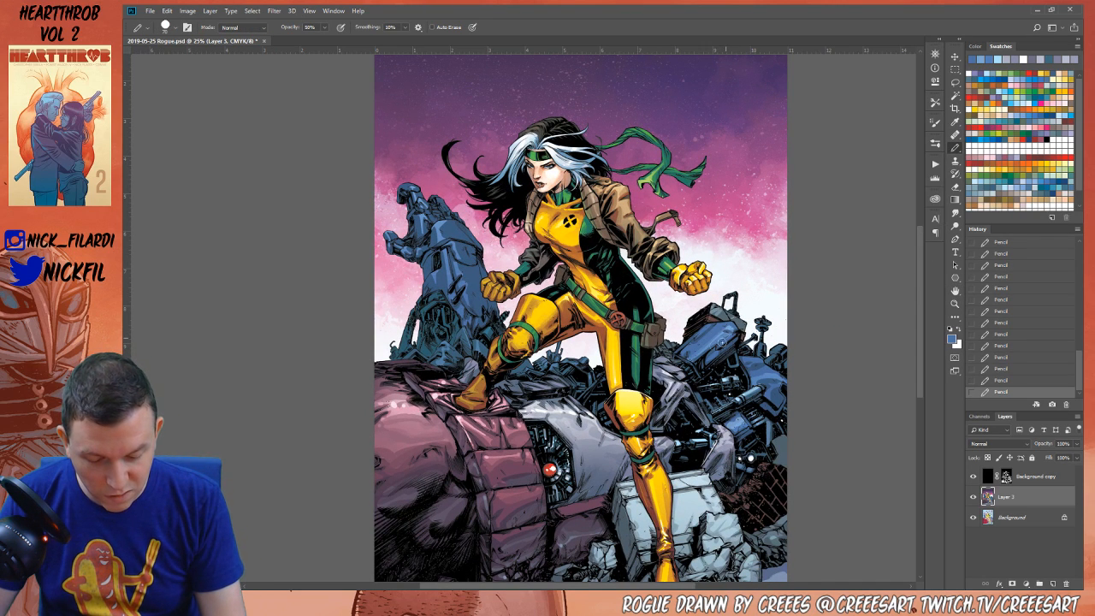
{"action": "left_click", "coordinate": [757, 366], "text": "alt"}
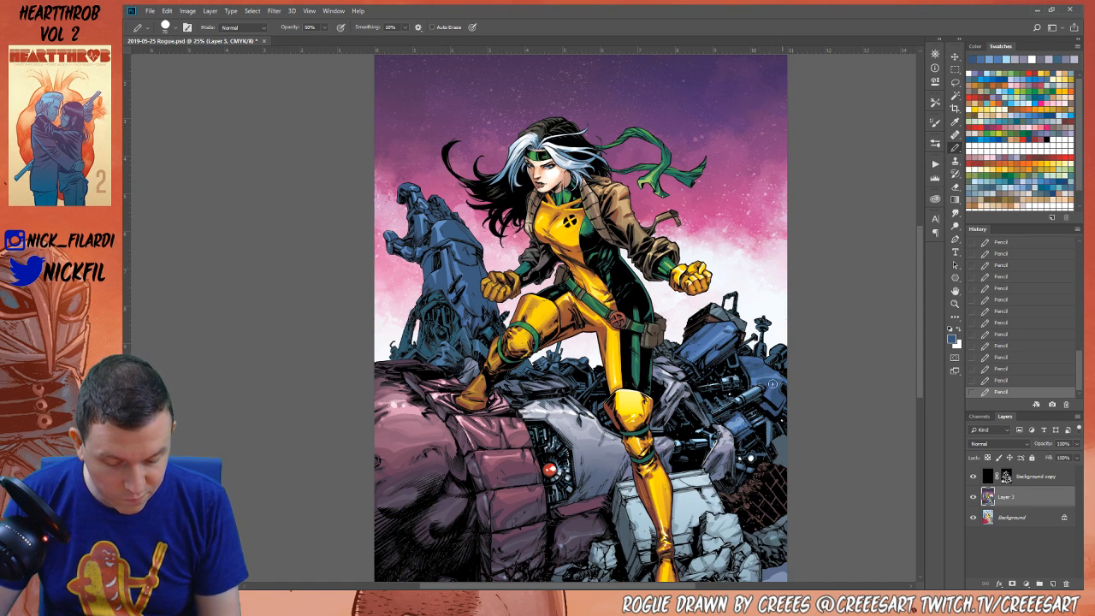
{"action": "left_click", "coordinate": [781, 389], "text": "alt"}
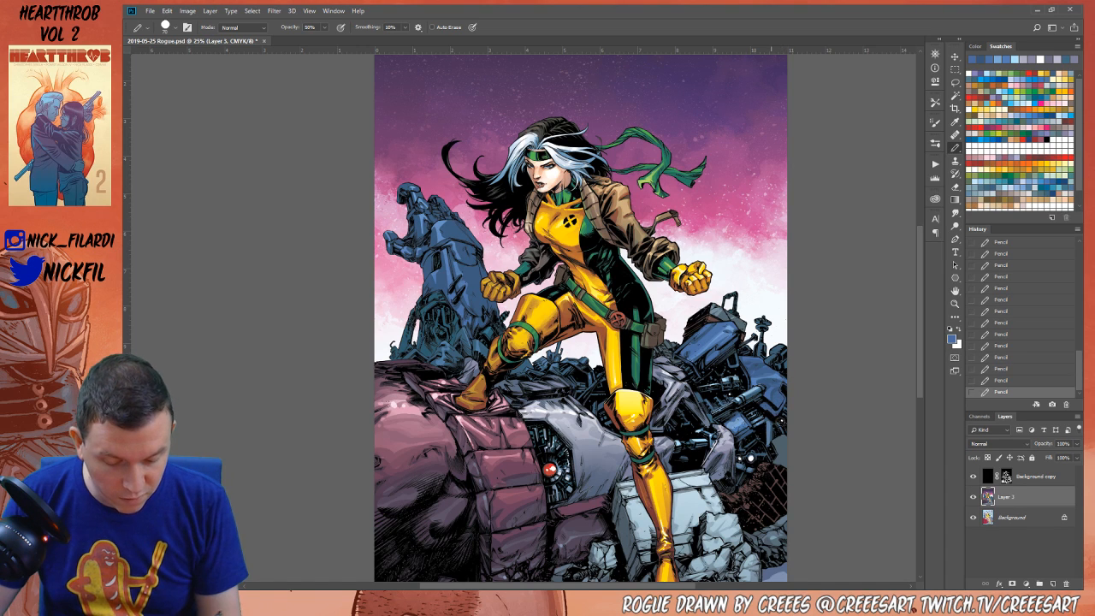
{"action": "key", "text": "0"}
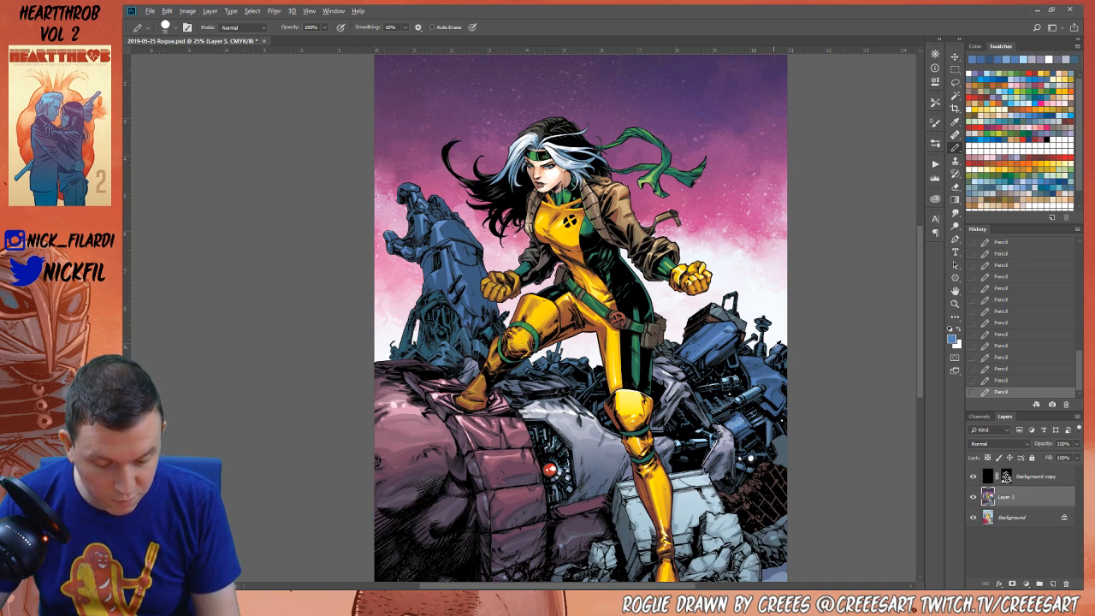
{"action": "left_click", "coordinate": [778, 347], "text": "alt"}
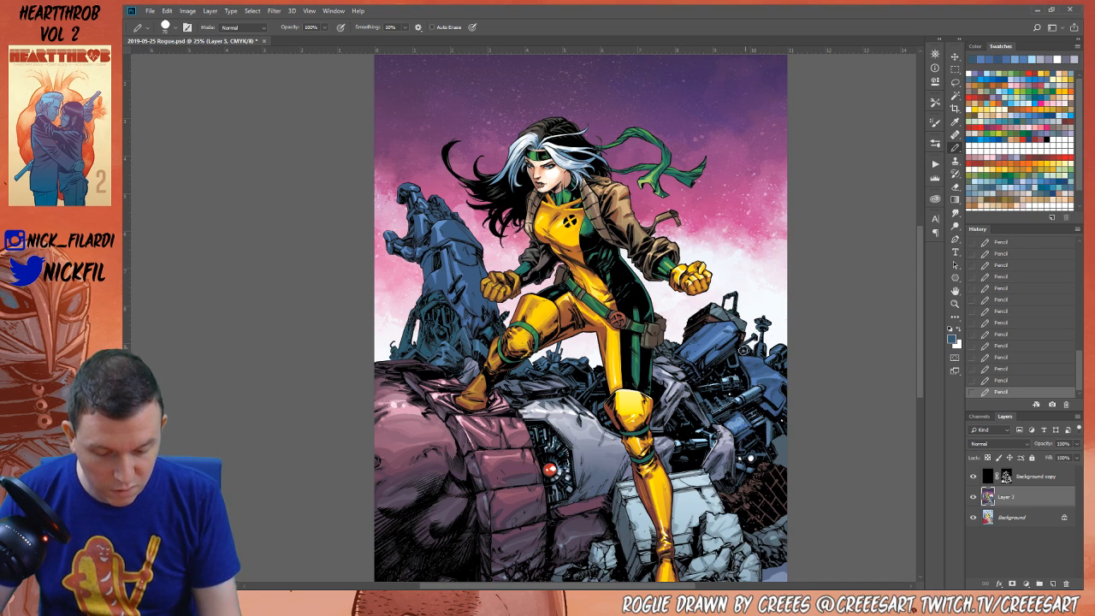
{"action": "key", "text": "5"}
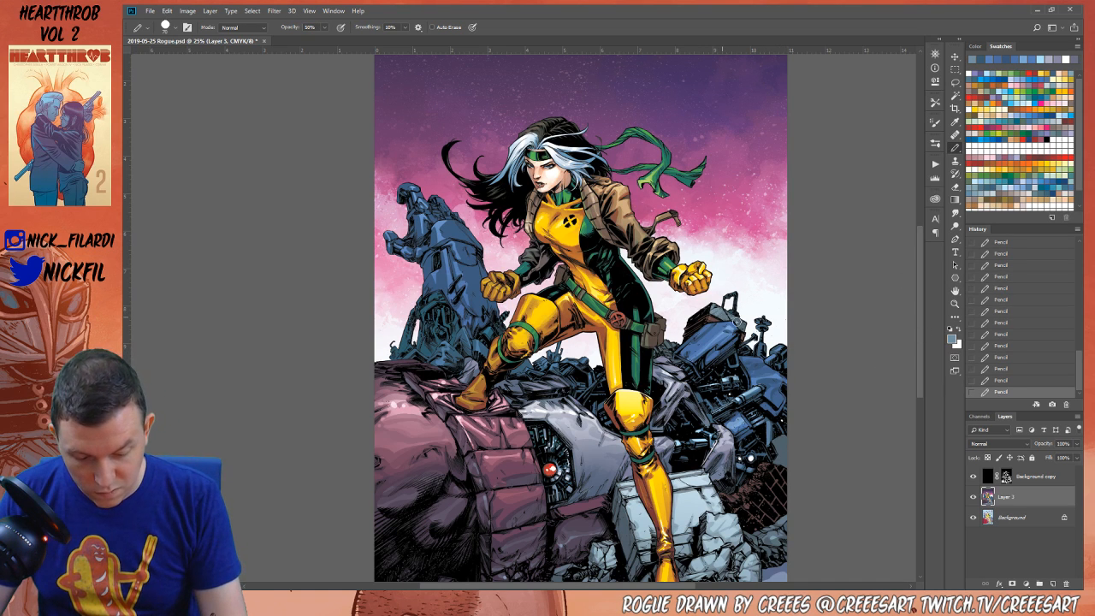
Examine the rendered wreckage against the whole illustration and inspect the area around Rogue's legs up close
{"action": "key", "text": "z"}
{"action": "left_click", "coordinate": [736, 313], "text": "alt"}
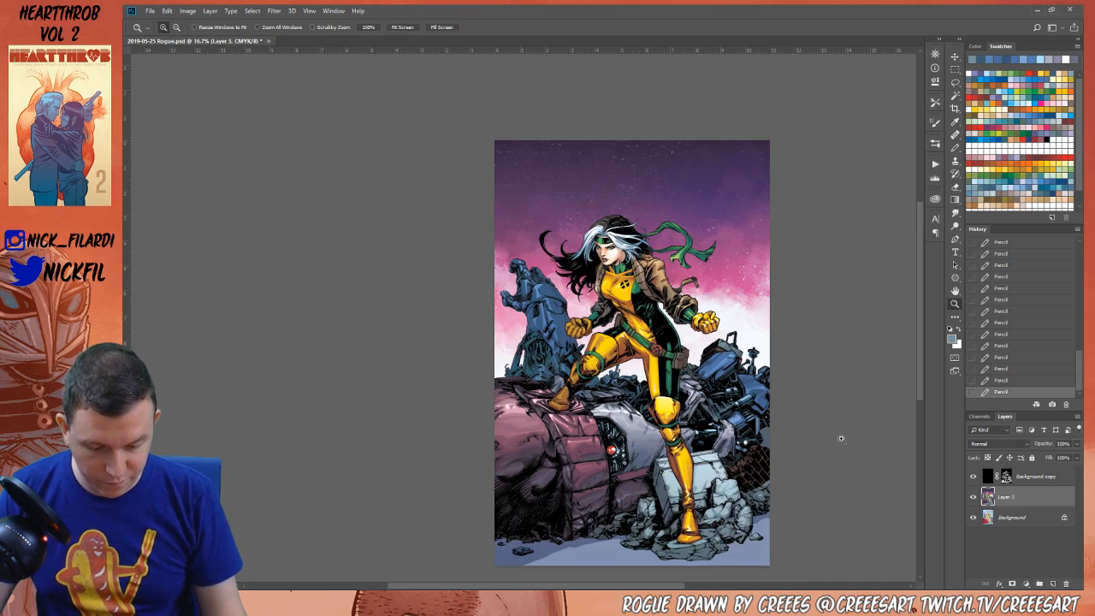
{"action": "key", "text": "h"}
{"action": "left_click_drag", "start_coordinate": [764, 471], "coordinate": [726, 459]}
{"action": "key", "text": "z"}
{"action": "left_click", "coordinate": [684, 426]}
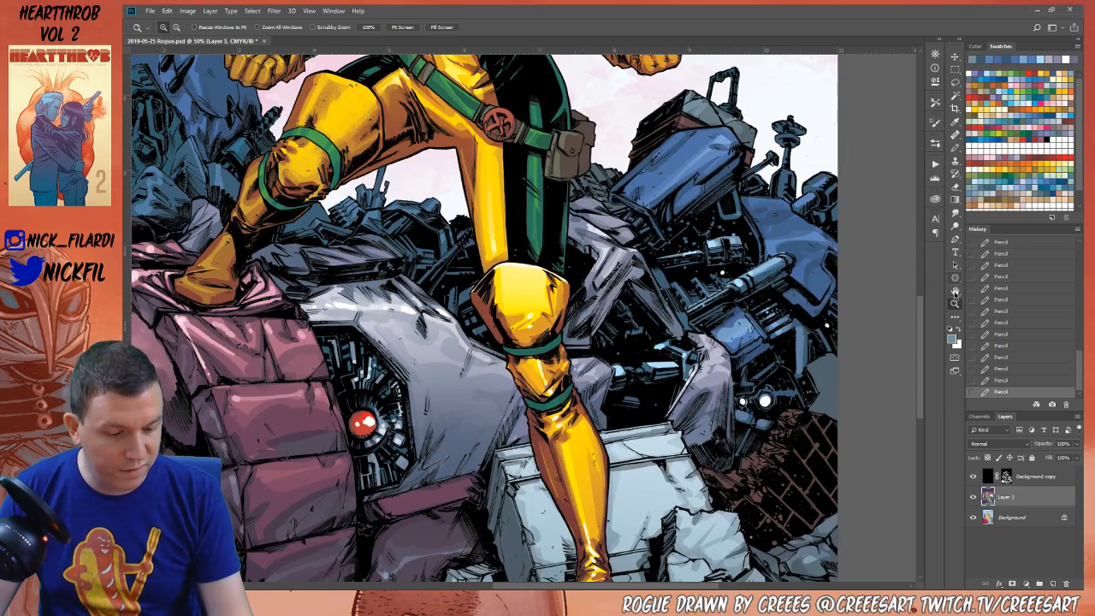
{"action": "left_click", "coordinate": [955, 290]}
{"action": "left_click_drag", "start_coordinate": [531, 367], "coordinate": [720, 429]}
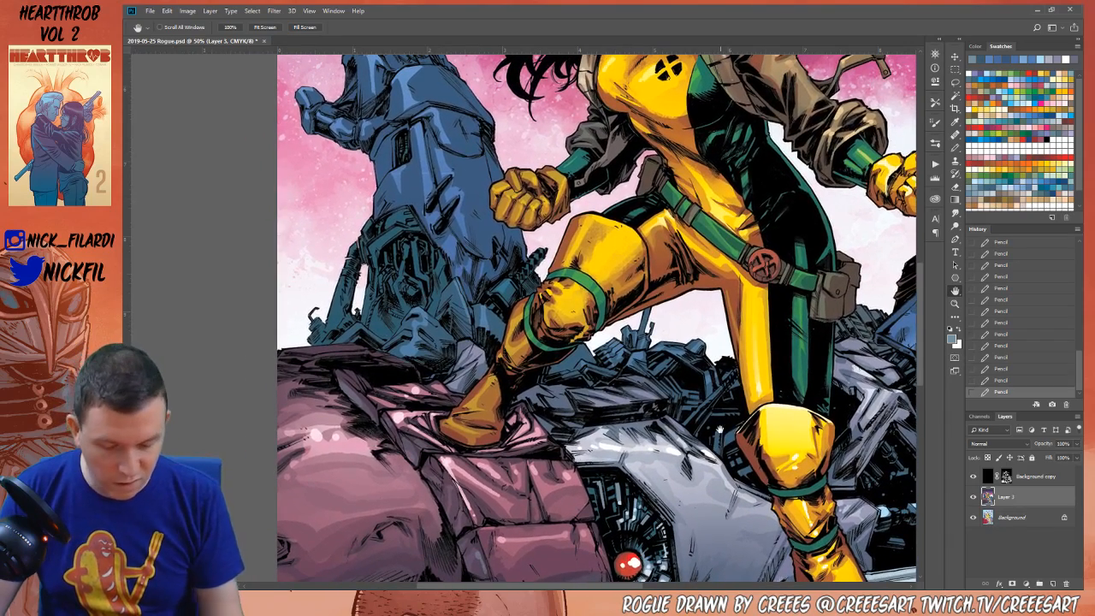
Touch up the distant wreckage between Rogue's legs with blue, using the Pencil in Screen mode at 100% opacity
{"action": "key", "text": "b"}
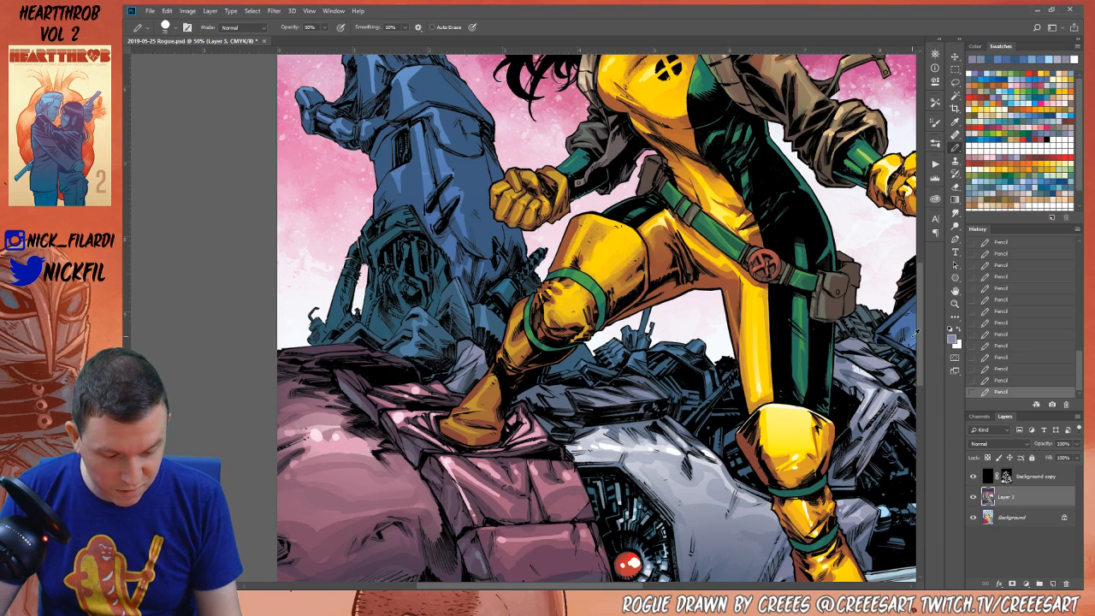
{"action": "left_click", "coordinate": [242, 27]}
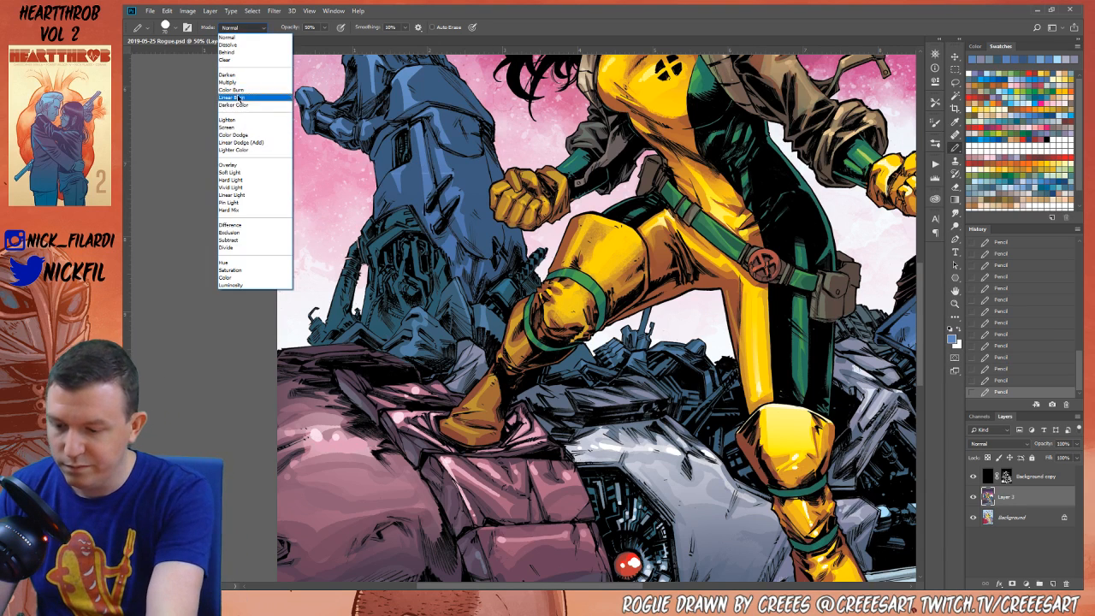
{"action": "left_click", "coordinate": [243, 129]}
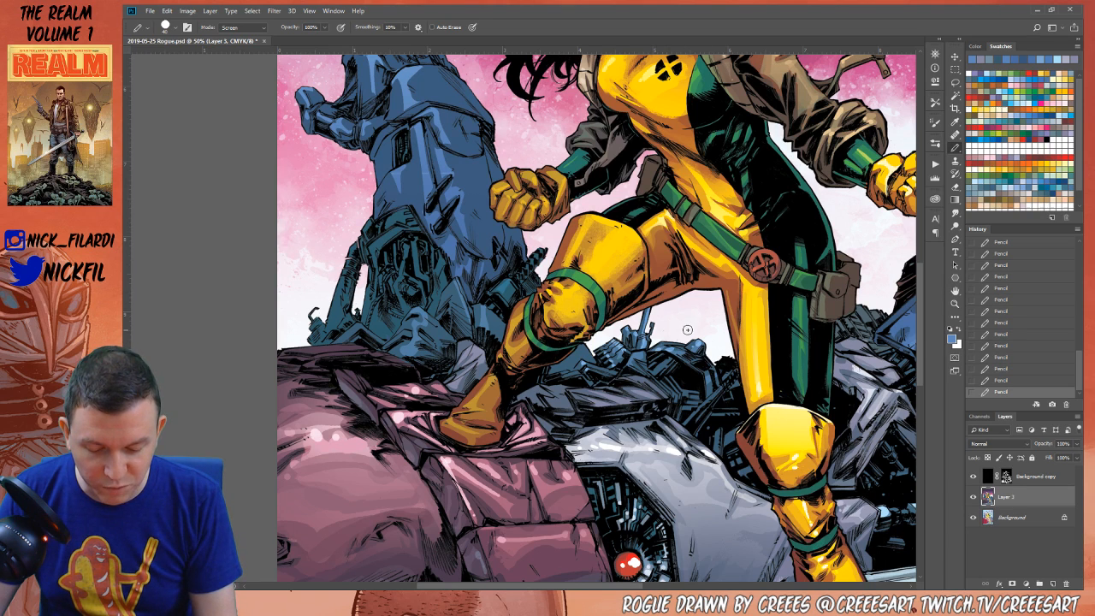
Select the highlight shapes across the hand, wrist and forearm plates of the raised robot arm with the Lasso
{"action": "left_click", "coordinate": [955, 303]}
{"action": "left_click", "coordinate": [824, 299], "text": "alt"}
{"action": "key", "text": "b"}
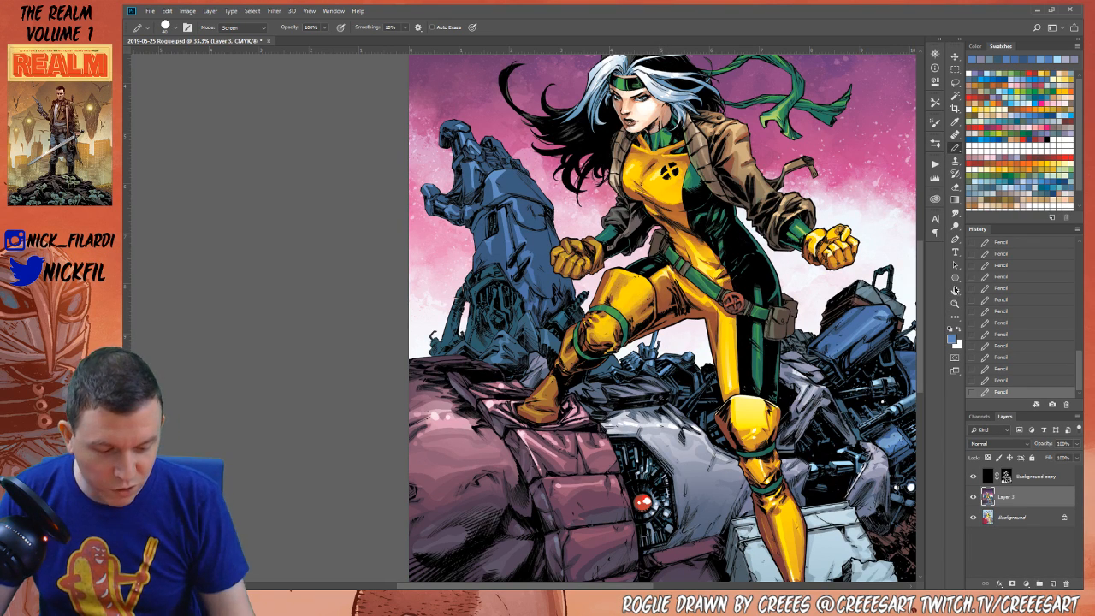
{"action": "left_click", "coordinate": [955, 291]}
{"action": "left_click_drag", "start_coordinate": [631, 348], "coordinate": [693, 369]}
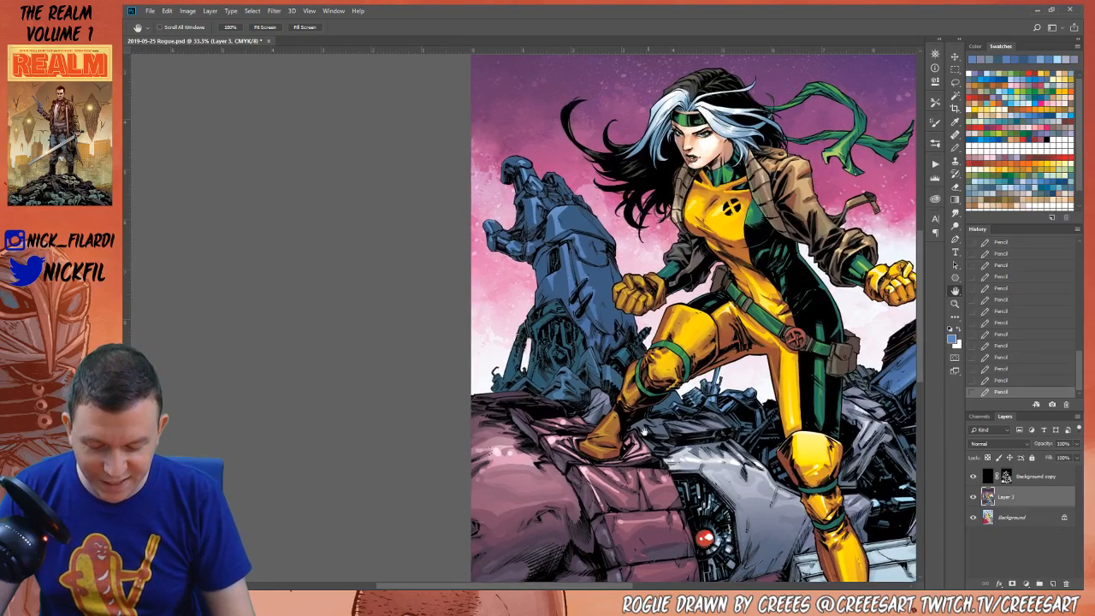
{"action": "left_click_drag", "start_coordinate": [646, 432], "coordinate": [680, 459]}
{"action": "key", "text": "l"}
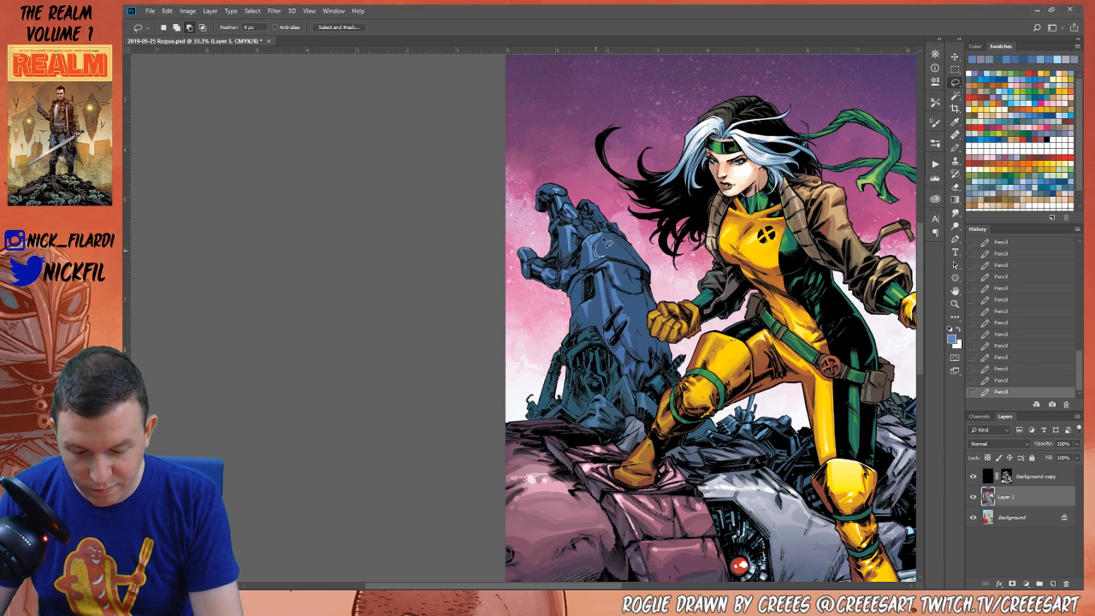
{"action": "mouse_move", "coordinate": [607, 242]}
{"action": "left_mouse_down"}
{"action": "mouse_move", "coordinate": [597, 255]}
{"action": "mouse_move", "coordinate": [561, 229]}
{"action": "mouse_move", "coordinate": [573, 265]}
{"action": "mouse_move", "coordinate": [570, 233]}
{"action": "mouse_move", "coordinate": [585, 208]}
{"action": "mouse_move", "coordinate": [571, 211]}
{"action": "mouse_move", "coordinate": [556, 189]}
{"action": "mouse_move", "coordinate": [566, 214]}
{"action": "mouse_move", "coordinate": [557, 179]}
{"action": "mouse_move", "coordinate": [566, 209]}
{"action": "mouse_move", "coordinate": [556, 191]}
{"action": "mouse_move", "coordinate": [548, 197]}
{"action": "mouse_move", "coordinate": [566, 212]}
{"action": "mouse_move", "coordinate": [556, 190]}
{"action": "mouse_move", "coordinate": [564, 209]}
{"action": "mouse_move", "coordinate": [583, 212]}
{"action": "left_mouse_up"}
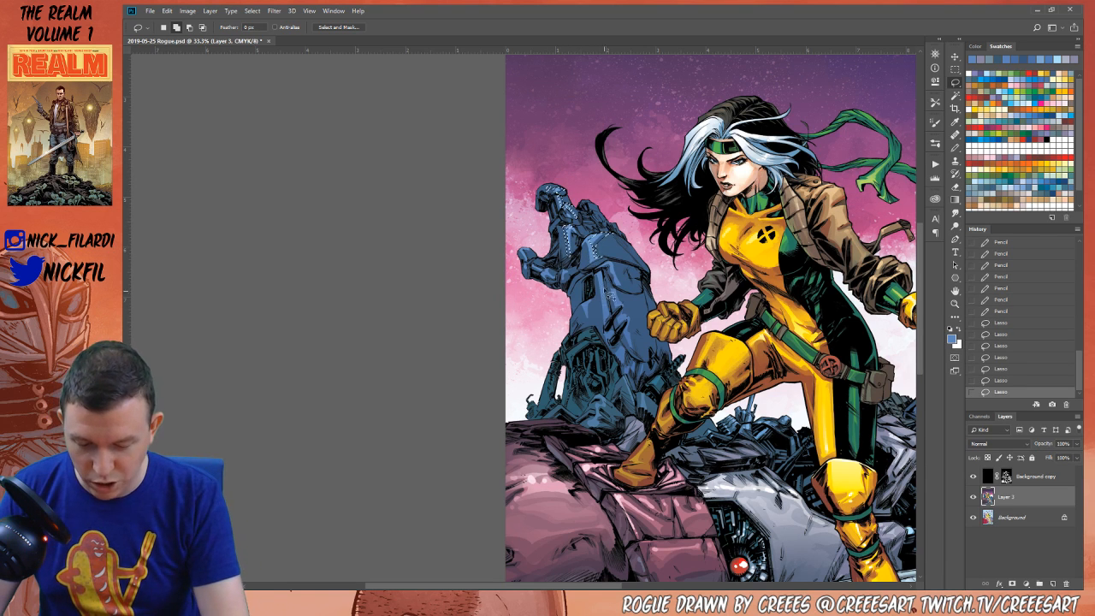
{"action": "left_click_drag", "start_coordinate": [603, 277], "coordinate": [611, 269]}
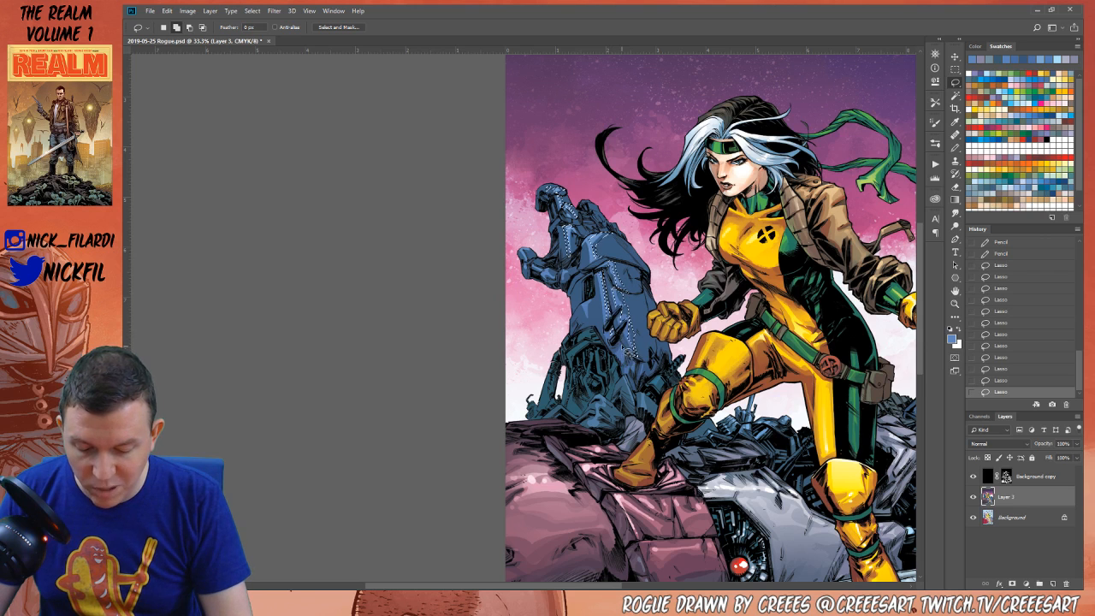
{"action": "left_click_drag", "start_coordinate": [628, 358], "coordinate": [635, 335]}
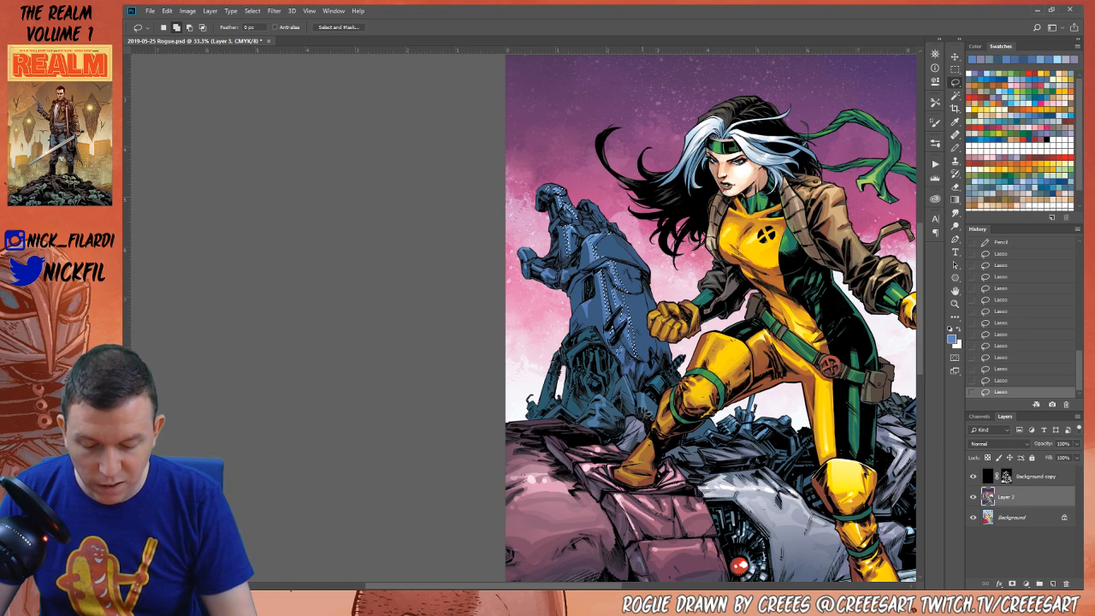
Lighten the selected shapes on the raised arm with blue gradients in Screen mode at 100% opacity and deselect
{"action": "left_click", "coordinate": [955, 303]}
{"action": "left_click", "coordinate": [955, 198]}
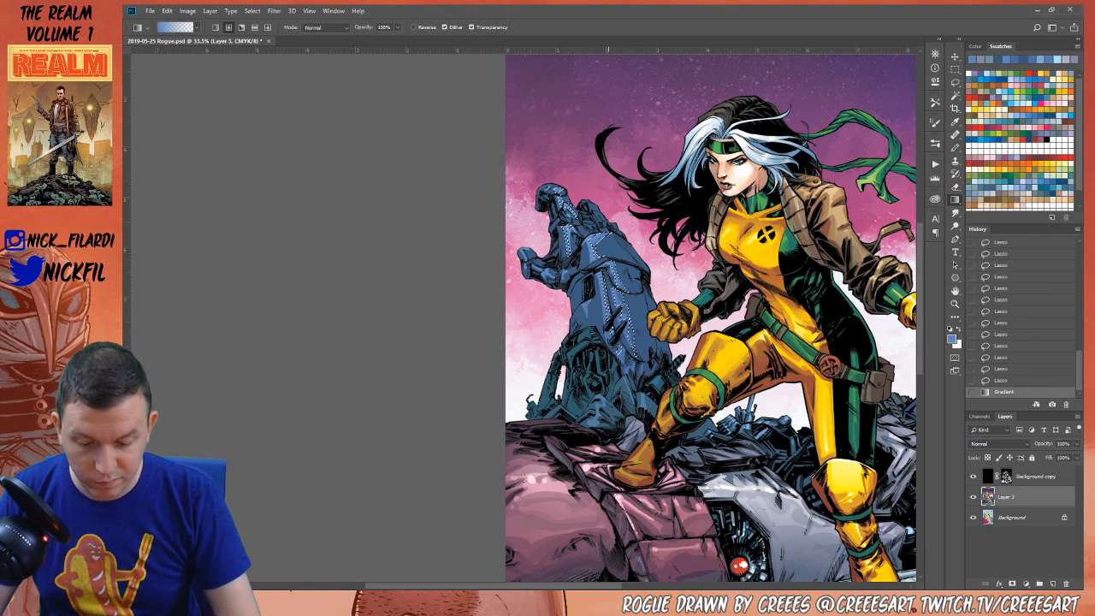
{"action": "left_click", "coordinate": [325, 26]}
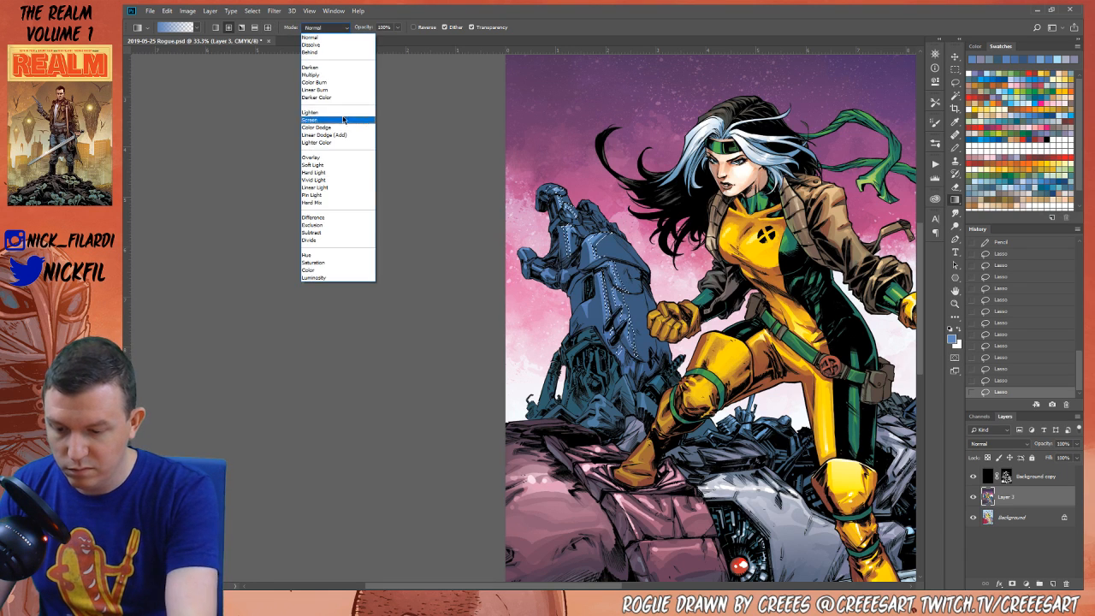
{"action": "left_click", "coordinate": [338, 119]}
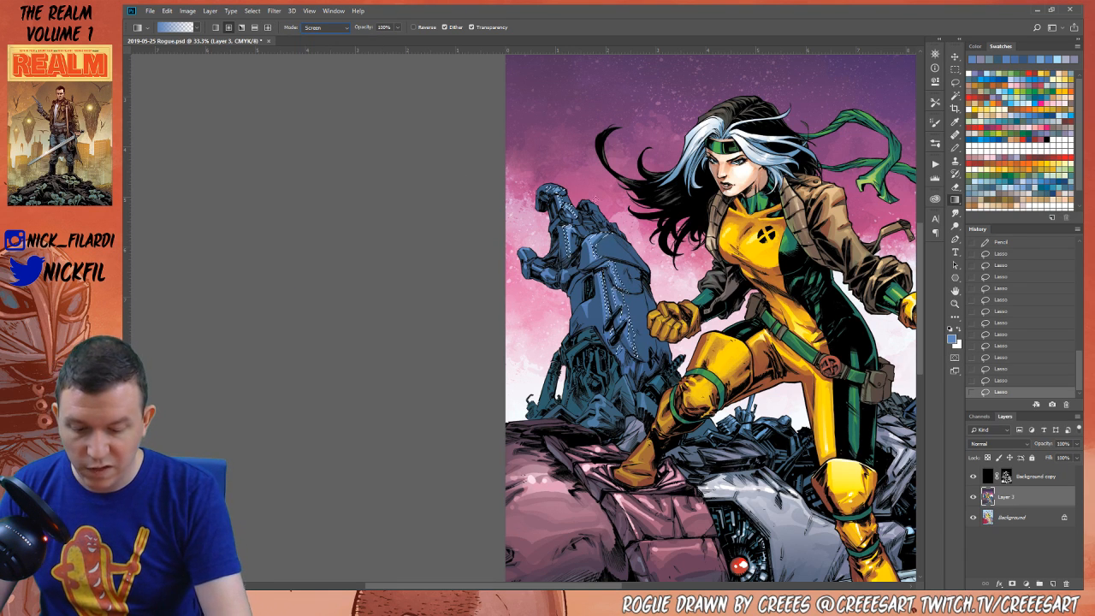
{"action": "left_click_drag", "start_coordinate": [599, 360], "coordinate": [581, 177]}
{"action": "left_click_drag", "start_coordinate": [602, 316], "coordinate": [566, 227]}
{"action": "key", "text": "ctrl+d"}
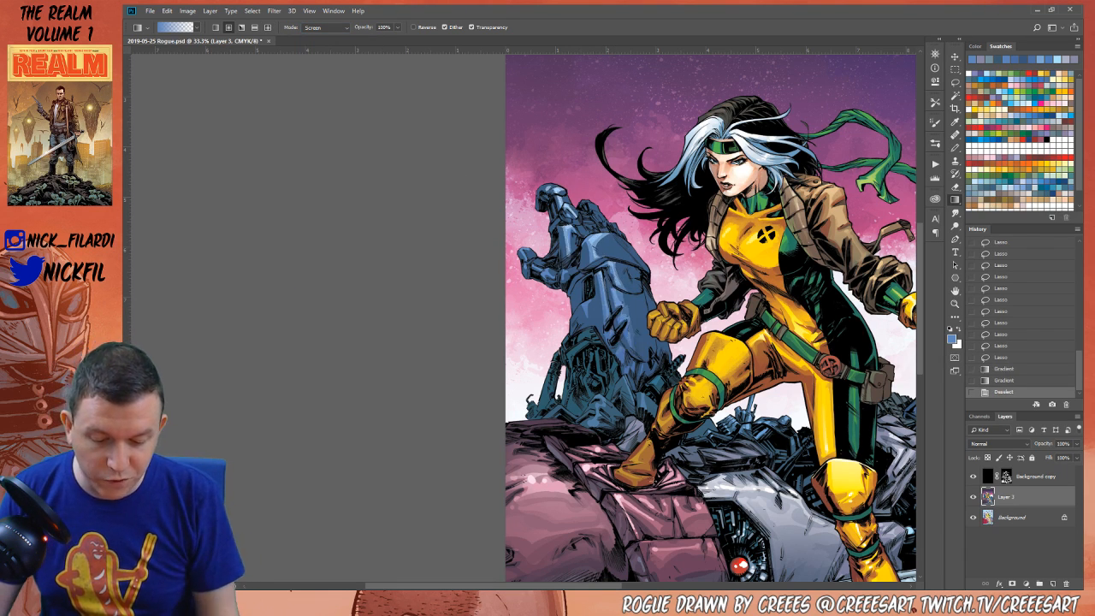
Add highlights to the raised arm's wrist and forearm with a sampled light blue, using the Pencil in Screen mode at 100% opacity
{"action": "key", "text": "h"}
{"action": "left_click_drag", "start_coordinate": [685, 299], "coordinate": [622, 343]}
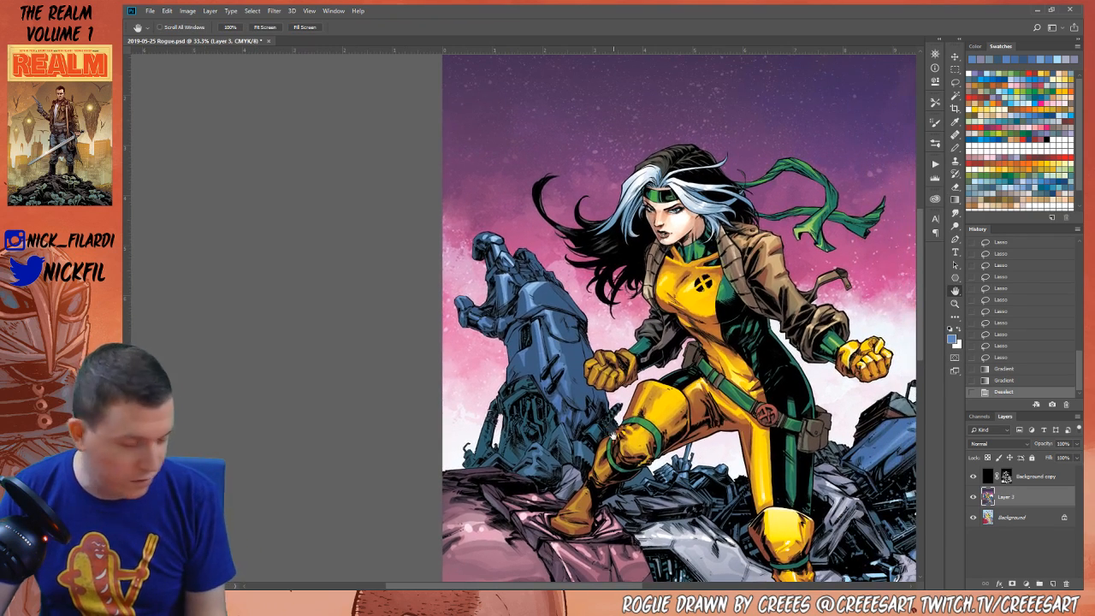
{"action": "left_click", "coordinate": [955, 147]}
{"action": "left_click", "coordinate": [535, 284], "text": "alt"}
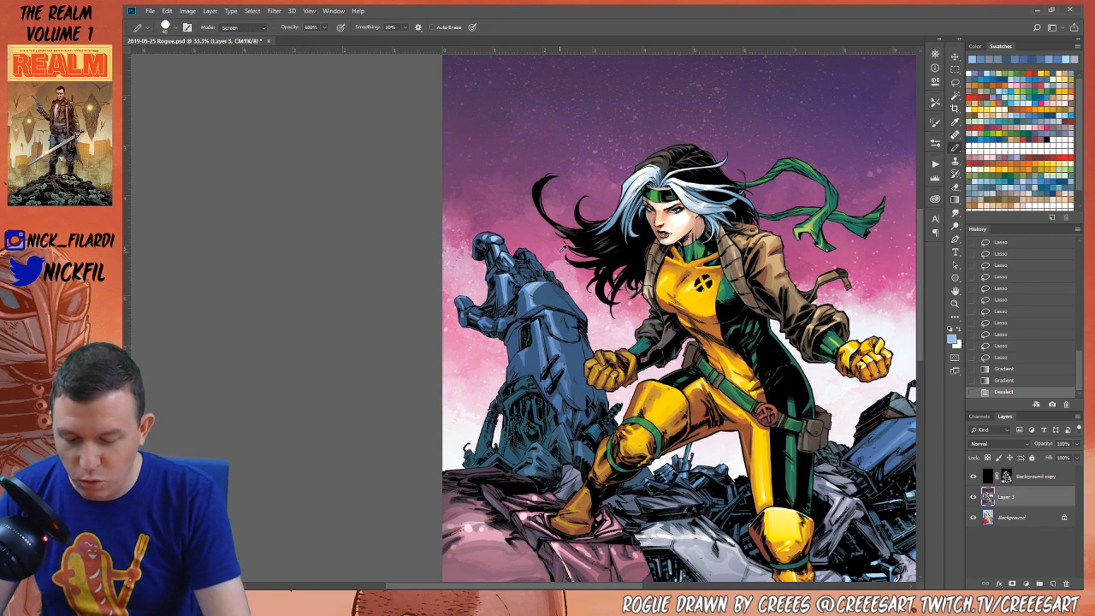
{"action": "mouse_move", "coordinate": [527, 286]}
{"action": "left_mouse_down"}
{"action": "mouse_move", "coordinate": [572, 309]}
{"action": "mouse_move", "coordinate": [548, 313]}
{"action": "mouse_move", "coordinate": [573, 314]}
{"action": "mouse_move", "coordinate": [538, 324]}
{"action": "mouse_move", "coordinate": [559, 313]}
{"action": "mouse_move", "coordinate": [556, 341]}
{"action": "left_mouse_up"}
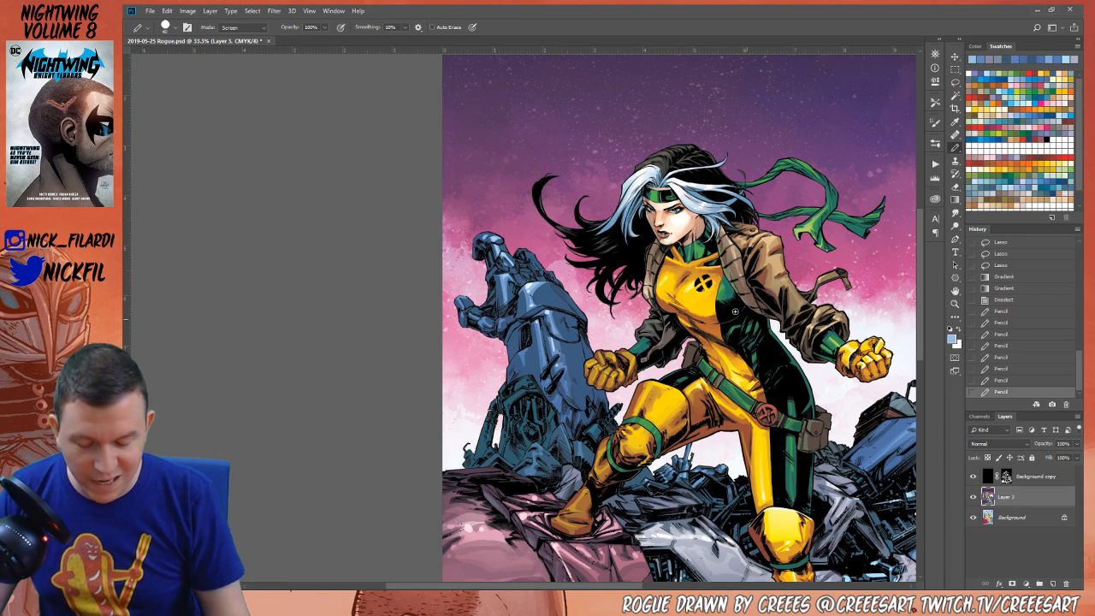
Render the upper forearm plates with sampled blues, using the Pencil in Normal mode at 50% and 100% opacity
{"action": "left_click", "coordinate": [246, 28]}
{"action": "left_click", "coordinate": [238, 38]}
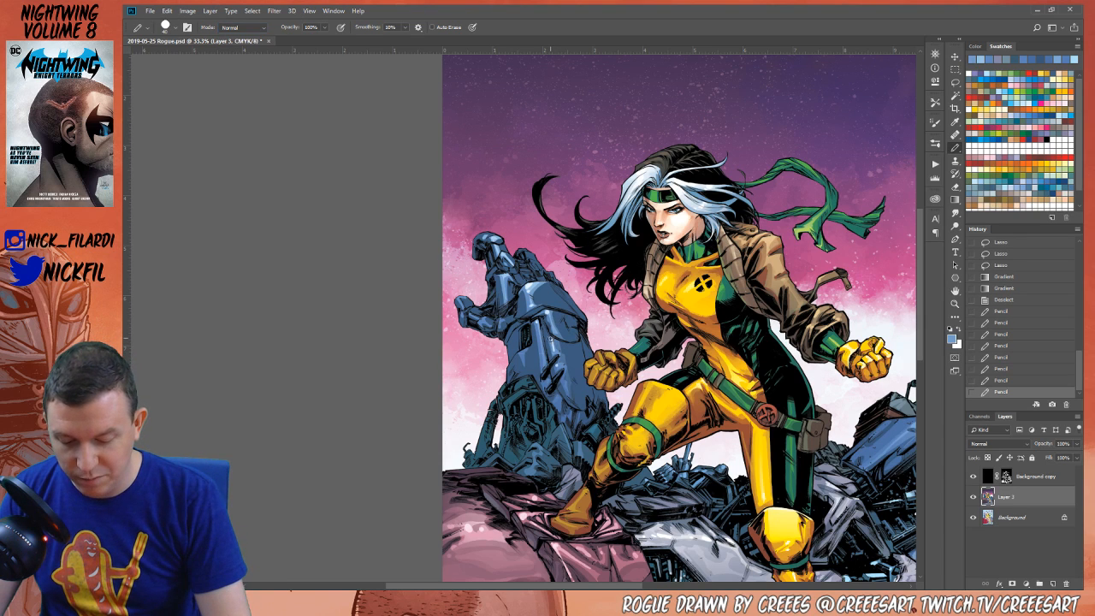
{"action": "mouse_move", "coordinate": [554, 336]}
{"action": "left_mouse_down"}
{"action": "mouse_move", "coordinate": [550, 354]}
{"action": "mouse_move", "coordinate": [564, 349]}
{"action": "left_mouse_up"}
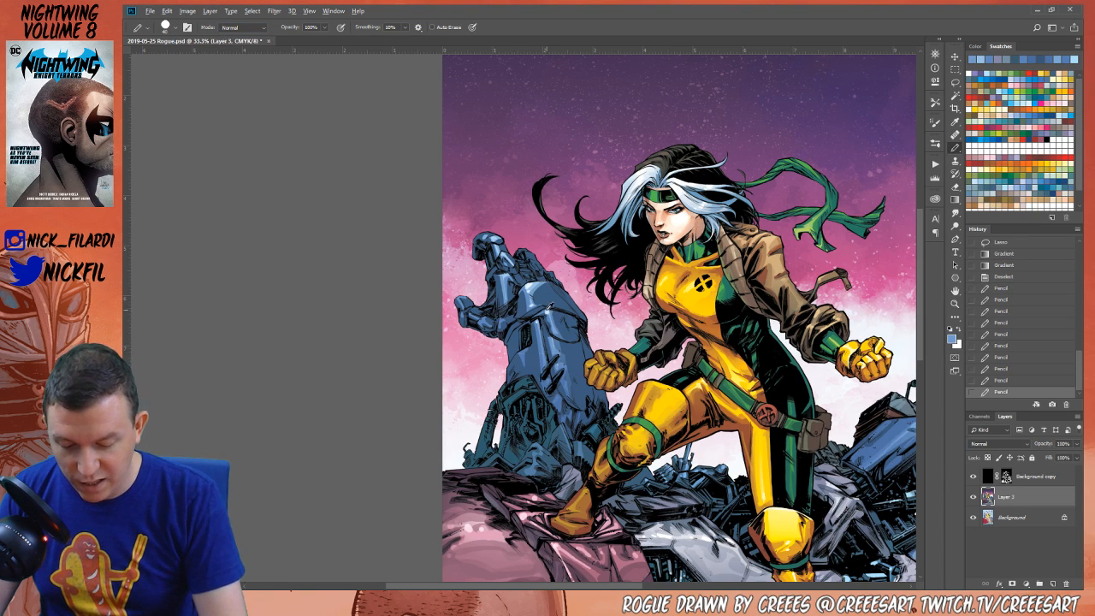
{"action": "left_click", "coordinate": [550, 307], "text": "alt"}
{"action": "left_click", "coordinate": [520, 354], "text": "alt"}
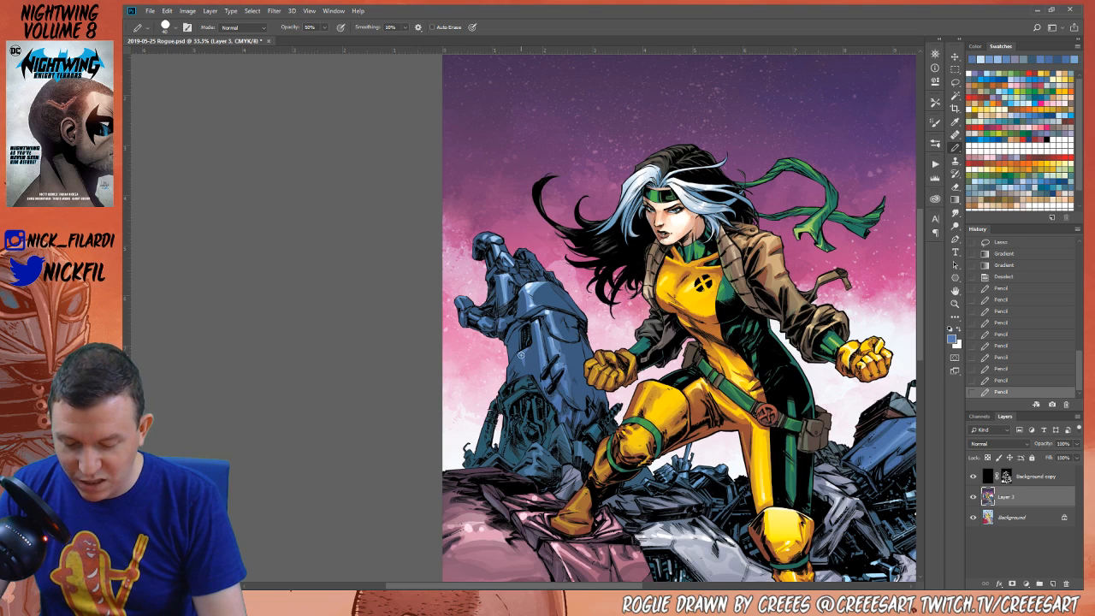
{"action": "left_click_drag", "start_coordinate": [564, 319], "coordinate": [548, 358]}
{"action": "left_click_drag", "start_coordinate": [546, 319], "coordinate": [535, 350]}
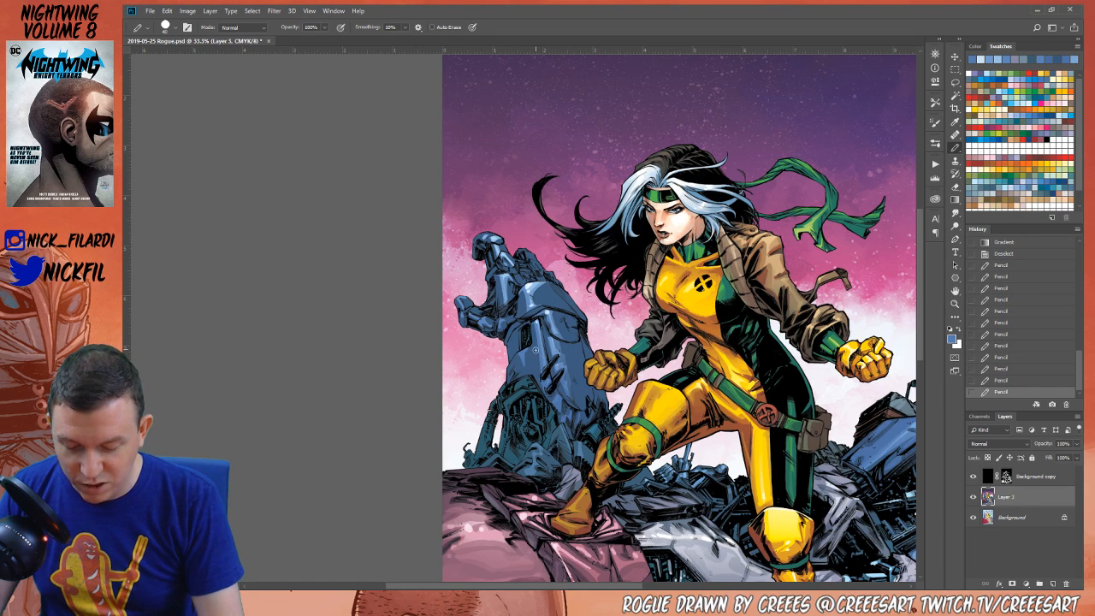
Blend the blue tones along the forearm's outer side and up toward the hand, using the Pencil at 50% and 100% opacity
{"action": "key", "text": "5"}
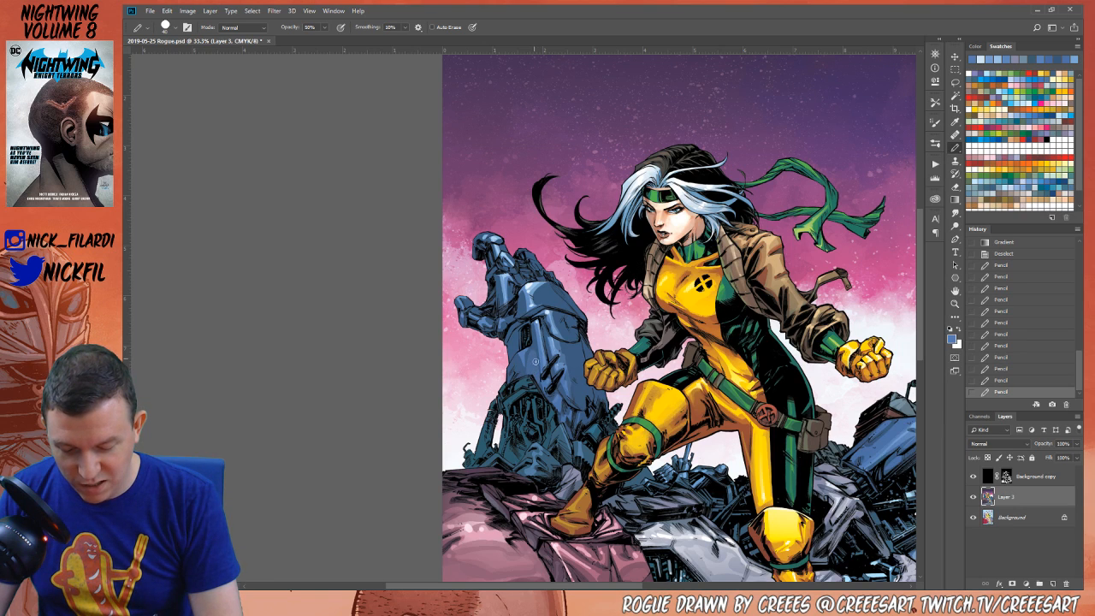
{"action": "left_click_drag", "start_coordinate": [535, 361], "coordinate": [529, 318]}
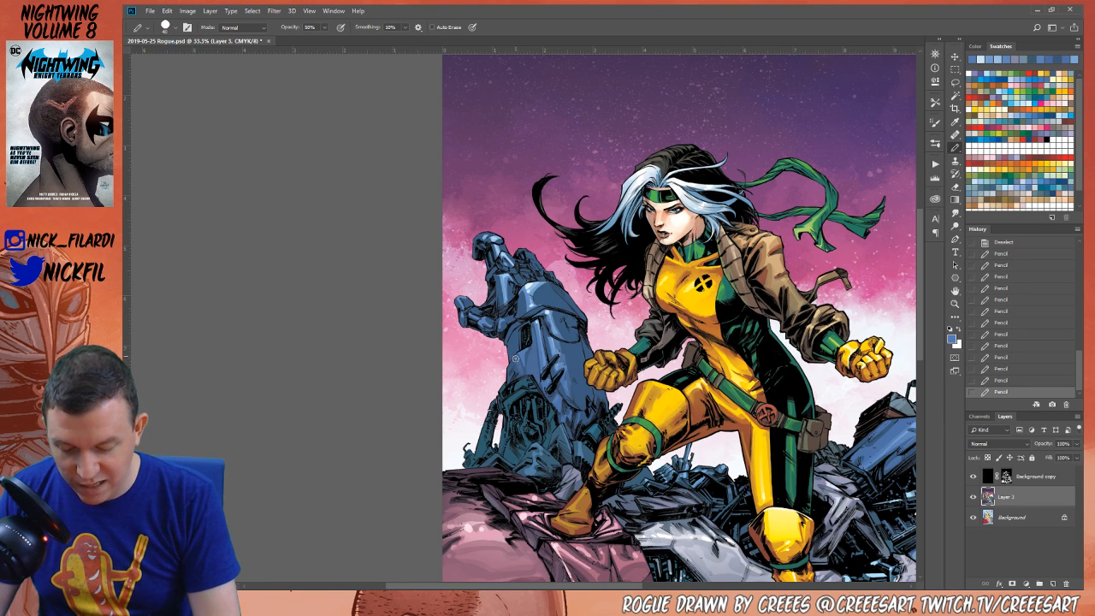
{"action": "left_click_drag", "start_coordinate": [517, 368], "coordinate": [521, 371]}
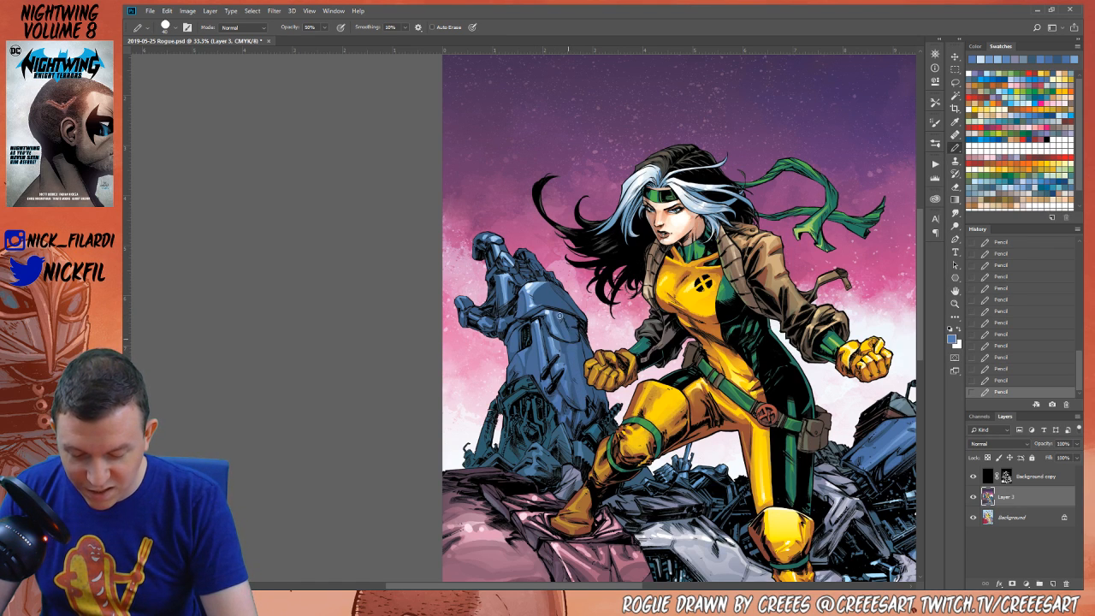
{"action": "key", "text": "0"}
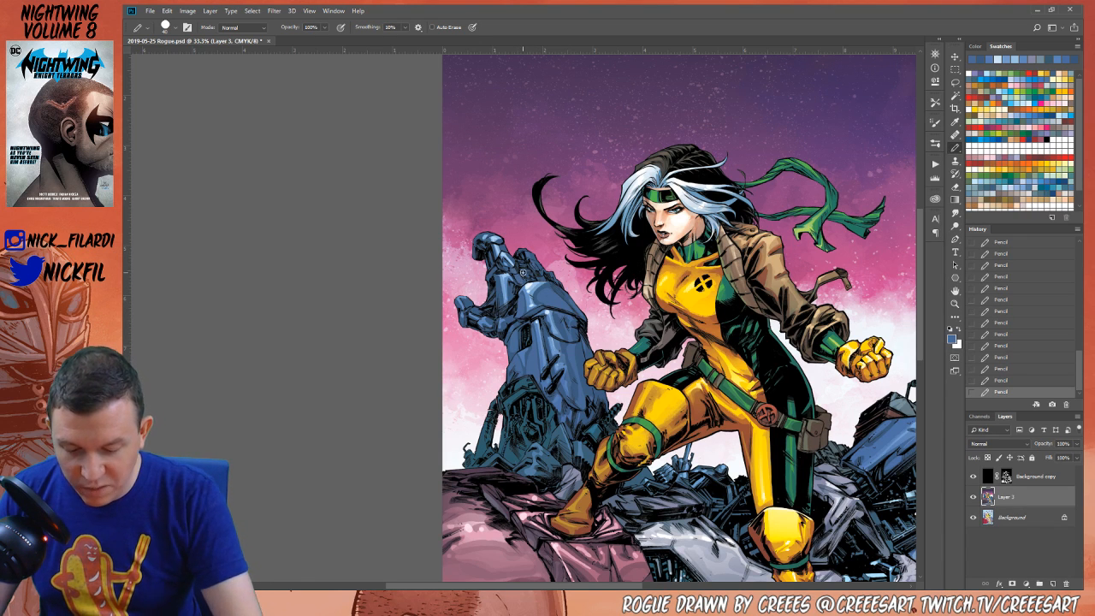
Examine the rendered robot arm against the whole illustration
{"action": "key", "text": "z"}
{"action": "left_click", "coordinate": [554, 419], "text": "alt"}
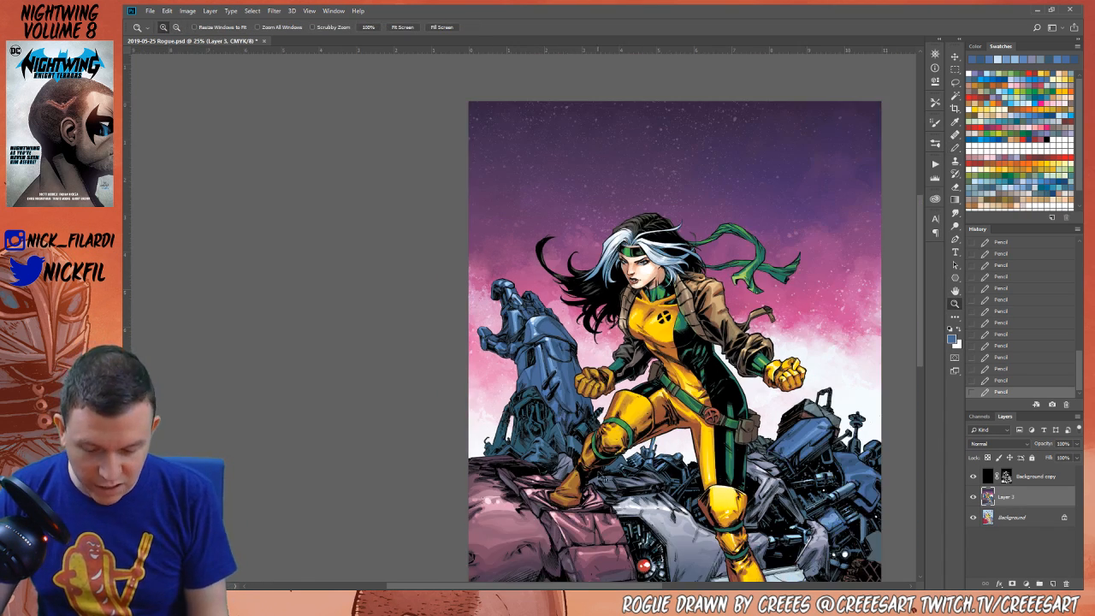
{"action": "key", "text": "h"}
{"action": "left_click_drag", "start_coordinate": [553, 362], "coordinate": [603, 419]}
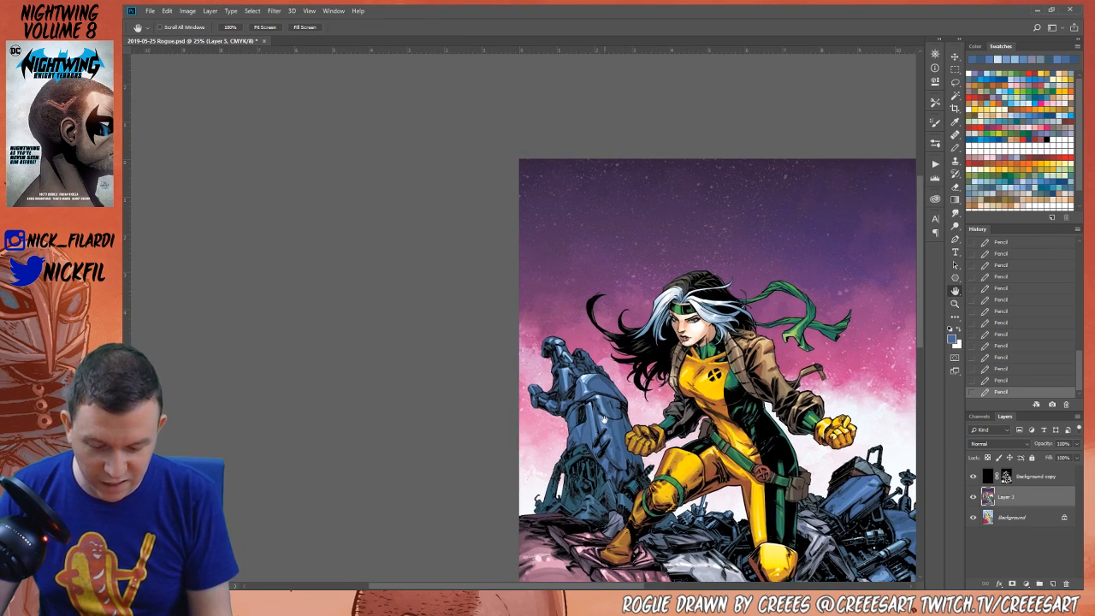
{"action": "key", "text": "z"}
{"action": "left_click", "coordinate": [699, 438], "text": "alt"}
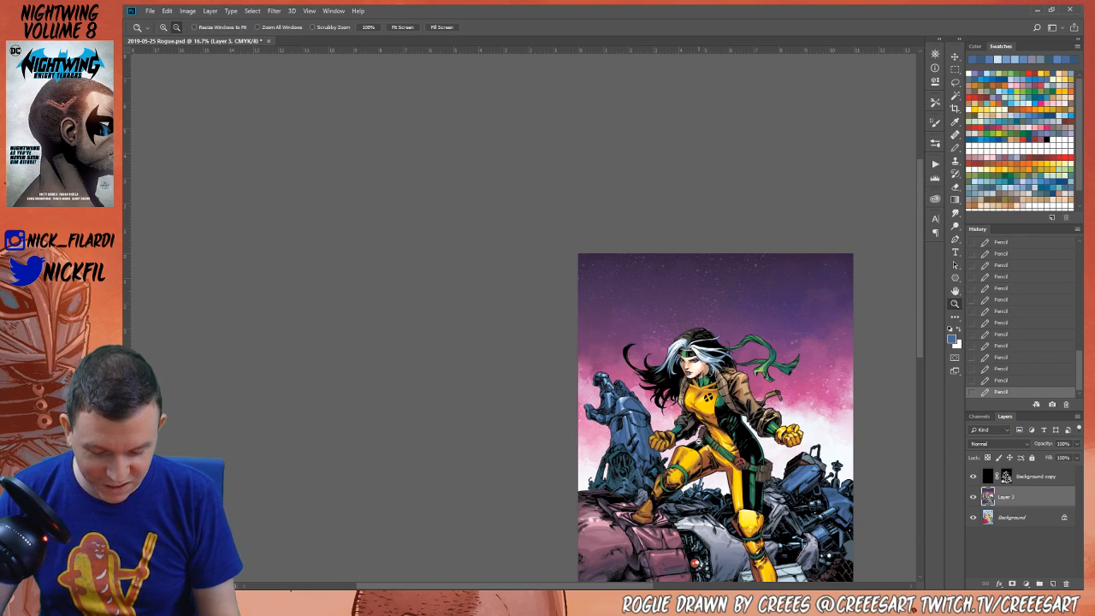
{"action": "left_click", "coordinate": [955, 291]}
{"action": "left_click_drag", "start_coordinate": [660, 493], "coordinate": [595, 385]}
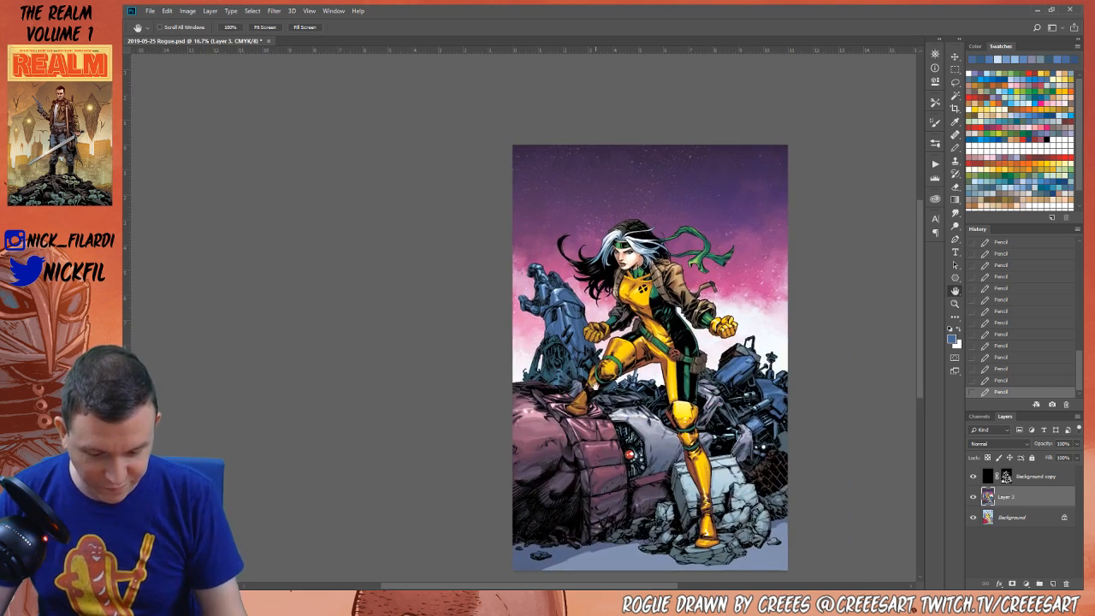
Highlight the bent pipe beside the machinery below the raised arm with a sampled light blue, using the Pencil at 100% opacity
{"action": "left_click", "coordinate": [955, 304]}
{"action": "left_click", "coordinate": [563, 351]}
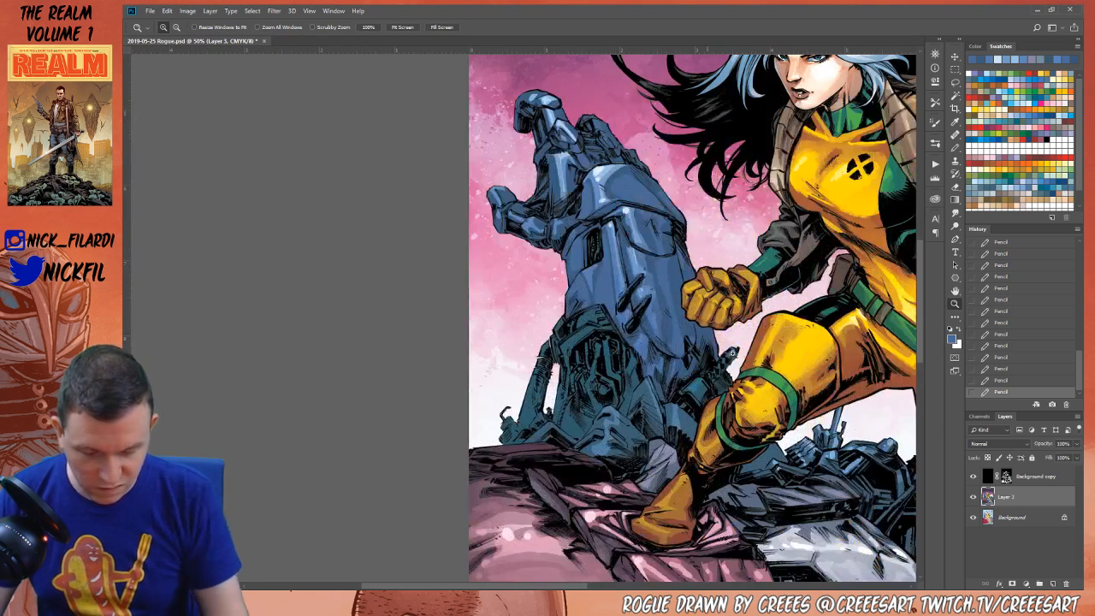
{"action": "left_click", "coordinate": [955, 148]}
{"action": "left_click", "coordinate": [616, 224], "text": "alt"}
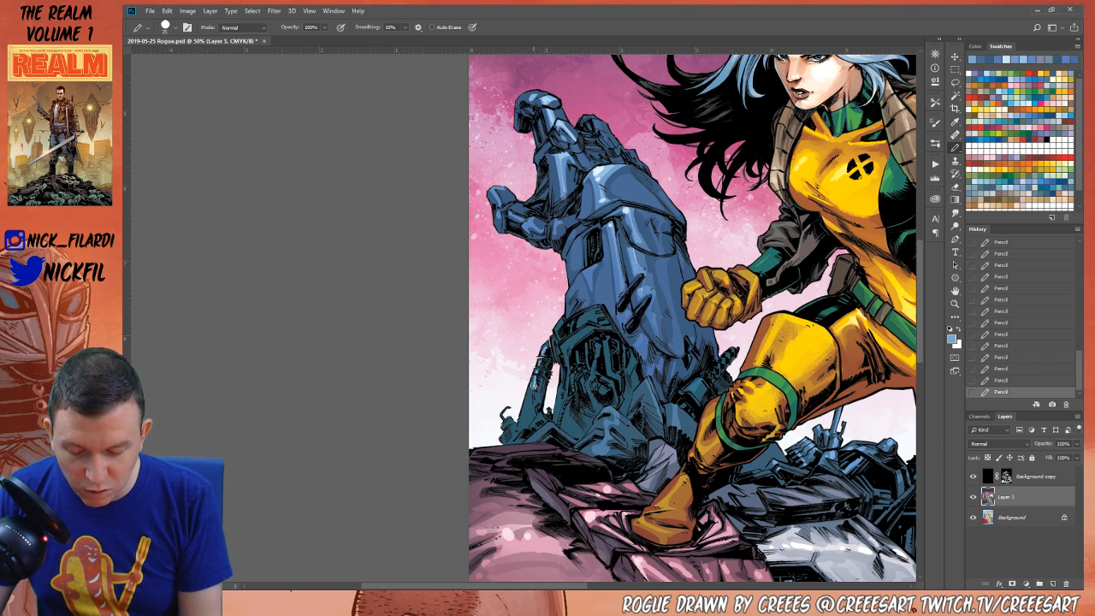
{"action": "left_click_drag", "start_coordinate": [531, 389], "coordinate": [528, 407]}
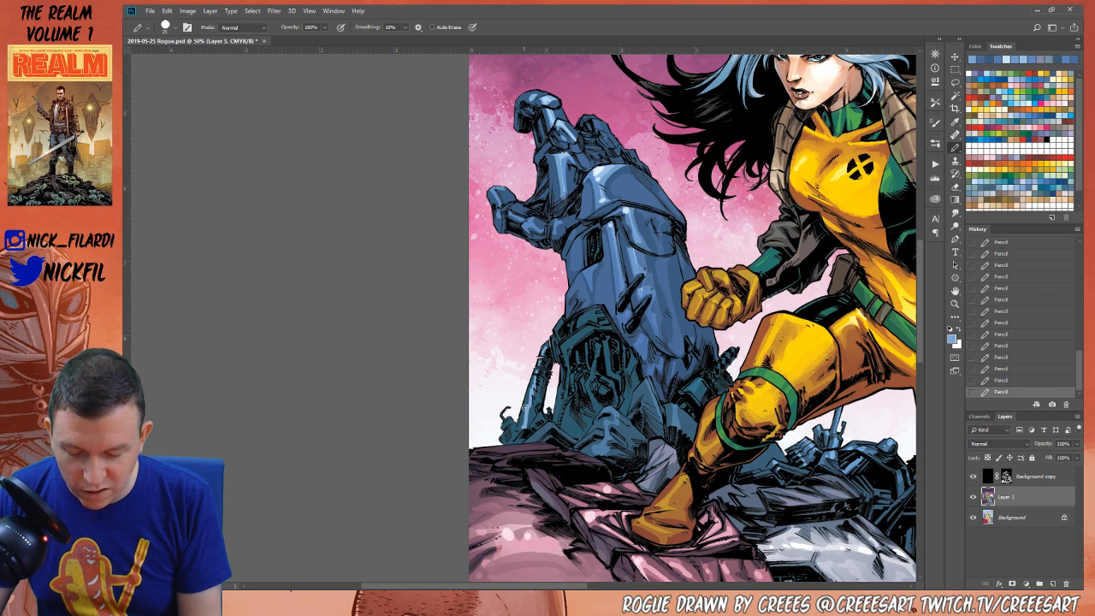
Render the pipe's base and the exposed machinery below the arm with sampled blues, using the Pencil at 50% and 100% opacity
{"action": "left_click", "coordinate": [526, 408], "text": "alt"}
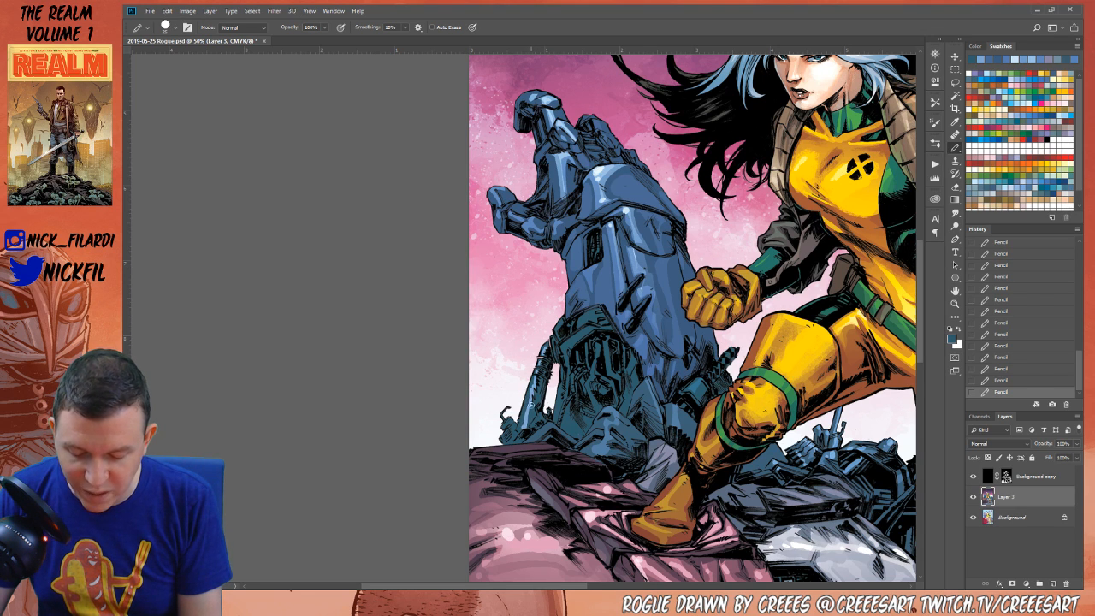
{"action": "left_click", "coordinate": [538, 367], "text": "alt"}
{"action": "key", "text": "5"}
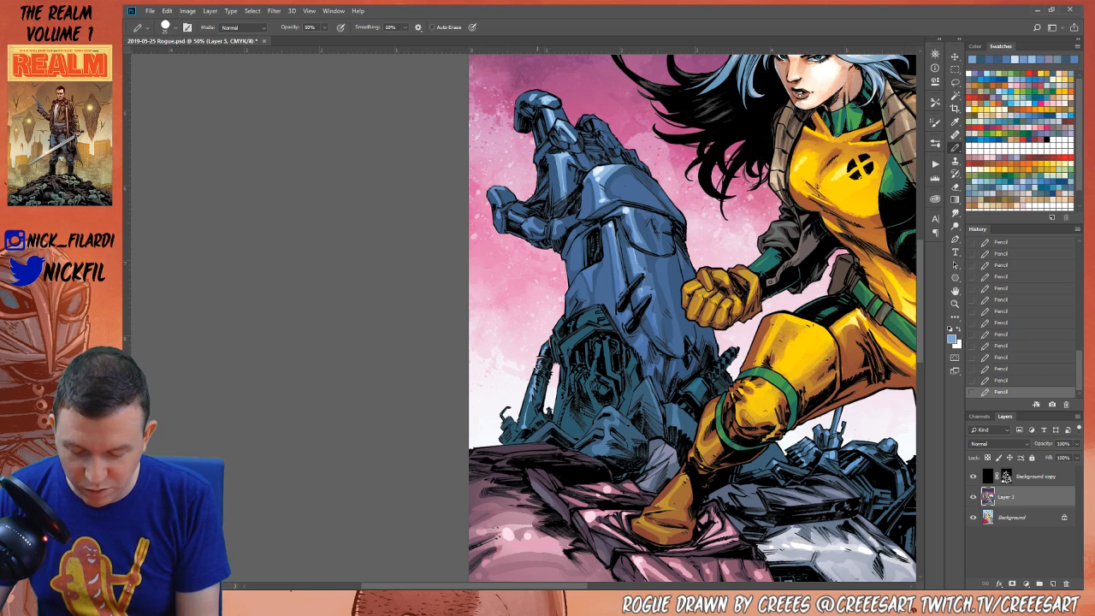
{"action": "mouse_move", "coordinate": [523, 425]}
{"action": "left_mouse_down"}
{"action": "mouse_move", "coordinate": [528, 400]}
{"action": "mouse_move", "coordinate": [511, 432]}
{"action": "left_mouse_up"}
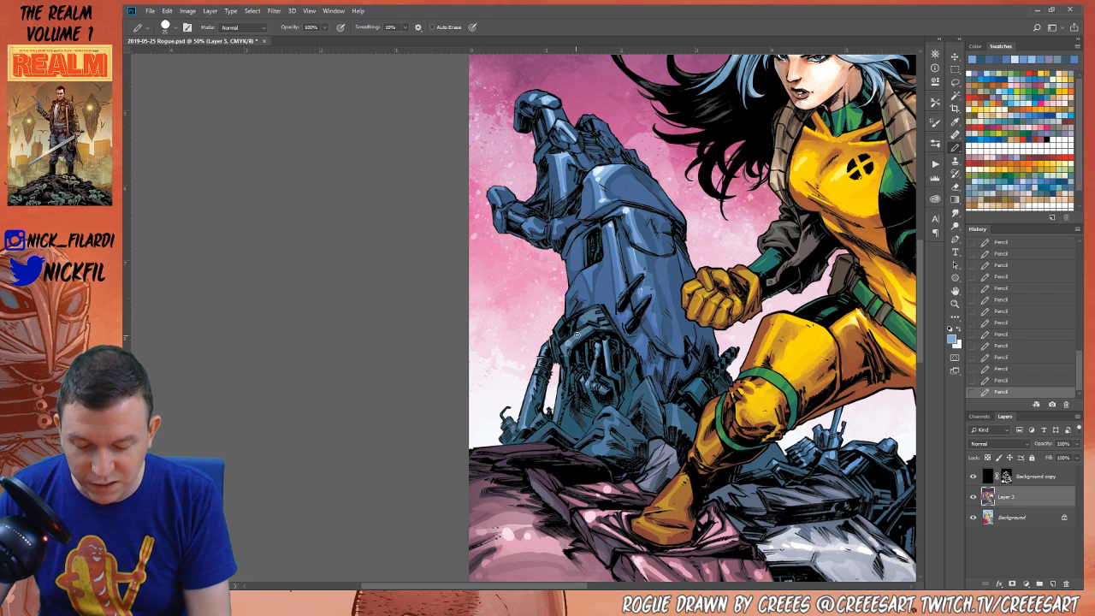
Review the highlighted machinery below the arm within the whole illustration
{"action": "key", "text": "z"}
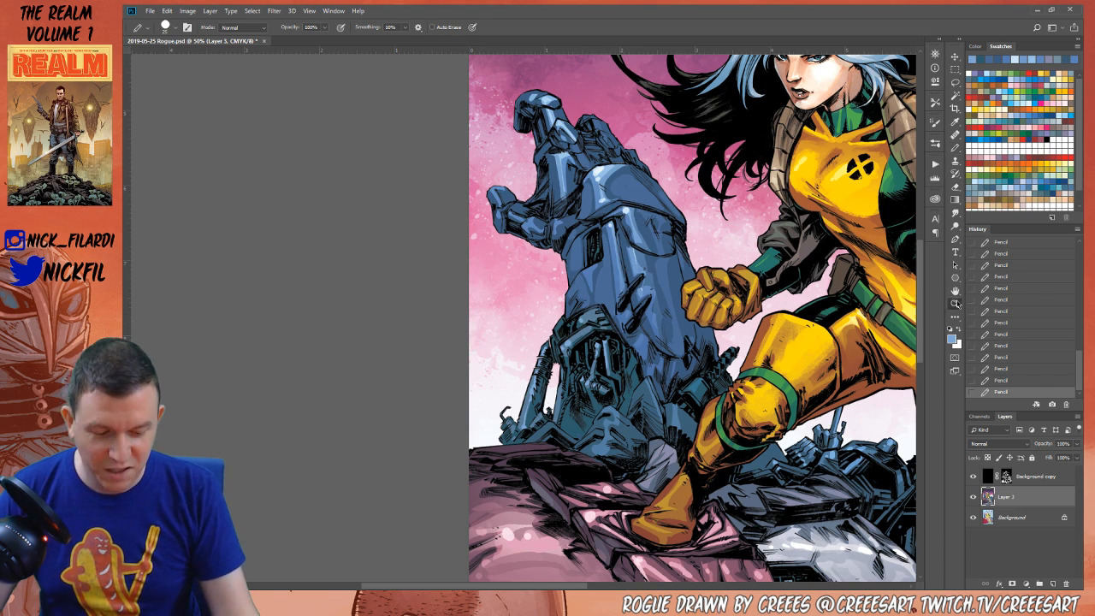
{"action": "left_click", "coordinate": [628, 368], "text": "alt"}
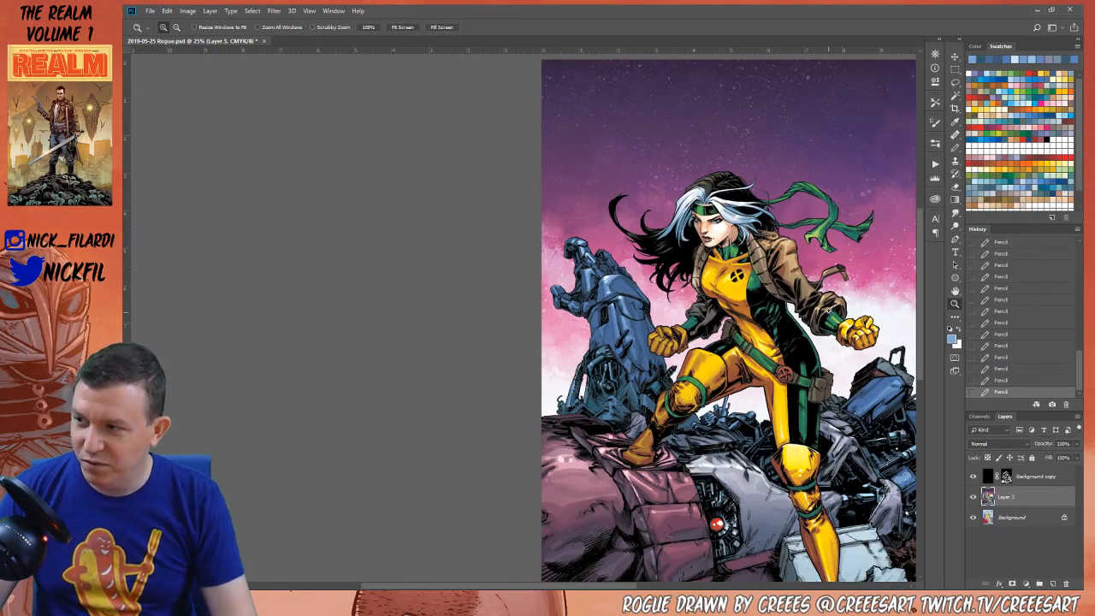
{"action": "left_click", "coordinate": [954, 290]}
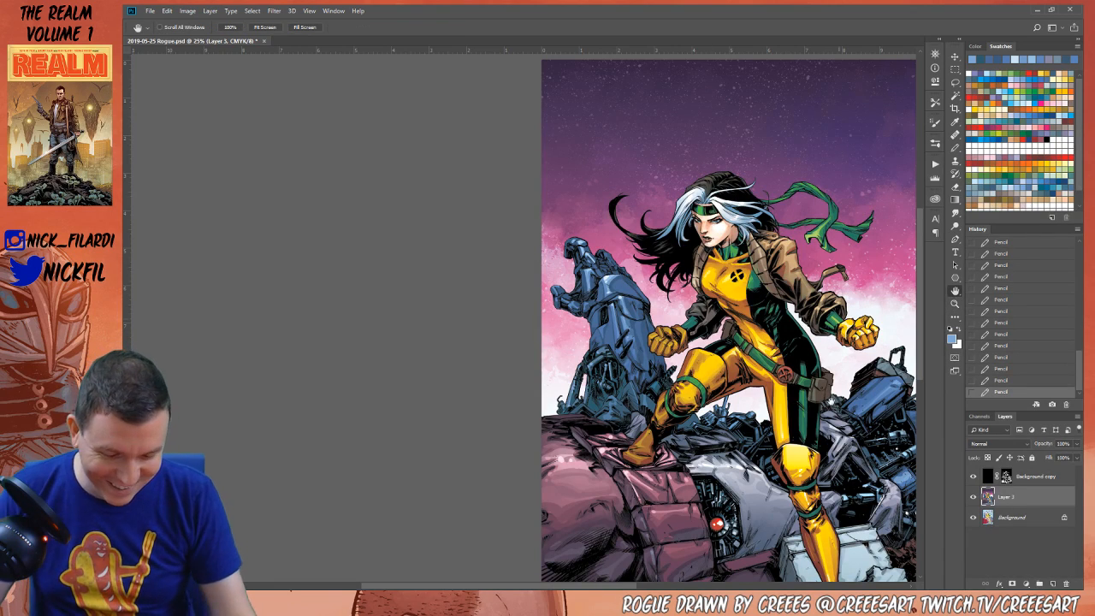
{"action": "left_click_drag", "start_coordinate": [783, 475], "coordinate": [700, 443]}
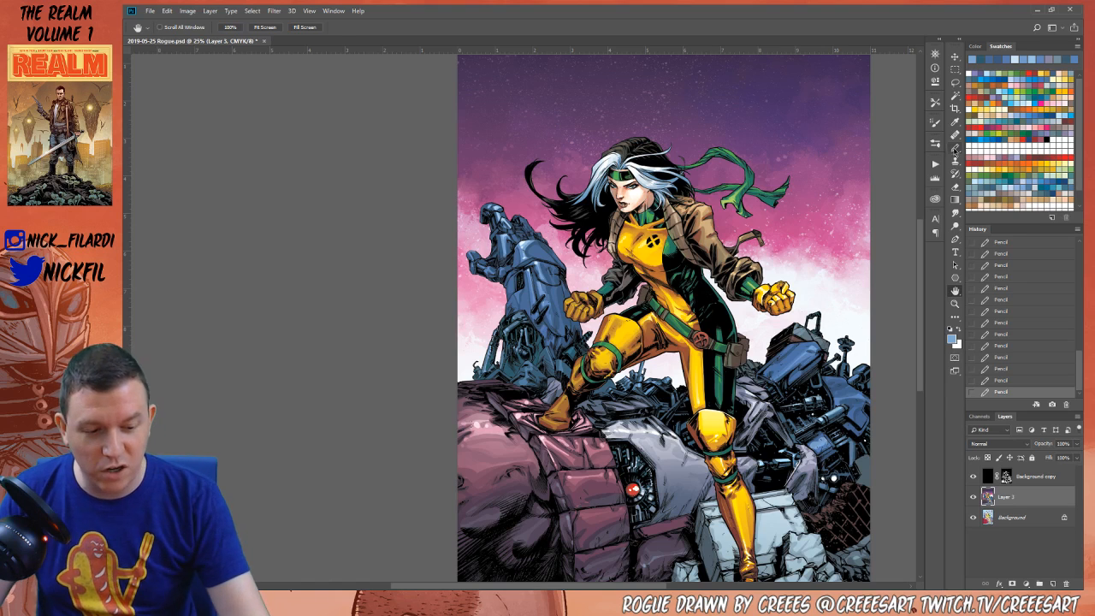
Review the rendered machinery and raised arm within the whole illustration at several magnifications
{"action": "left_click", "coordinate": [955, 148]}
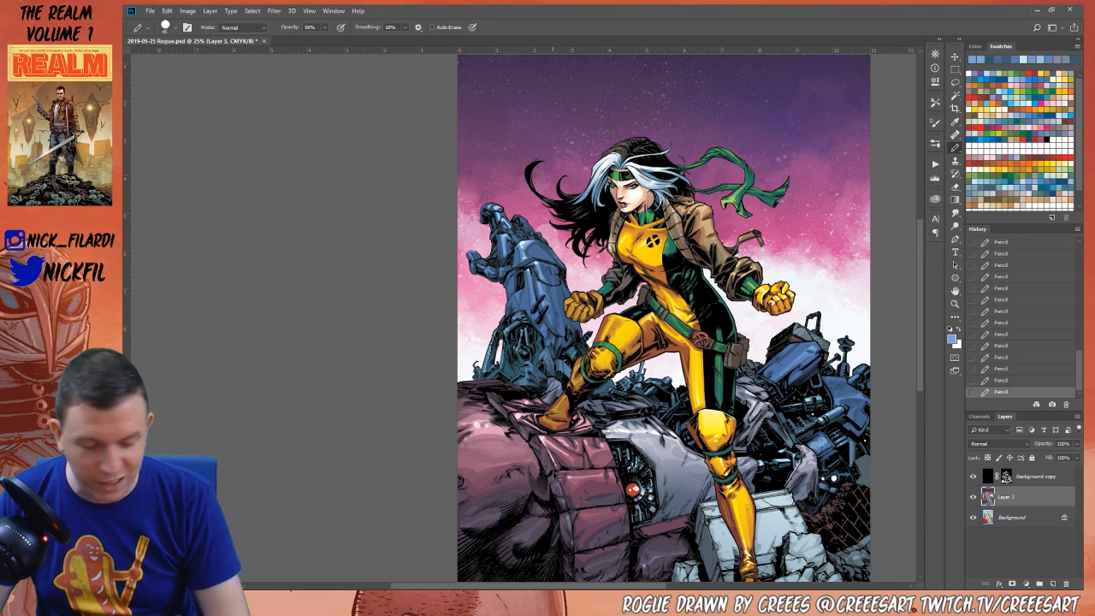
{"action": "left_click", "coordinate": [955, 304]}
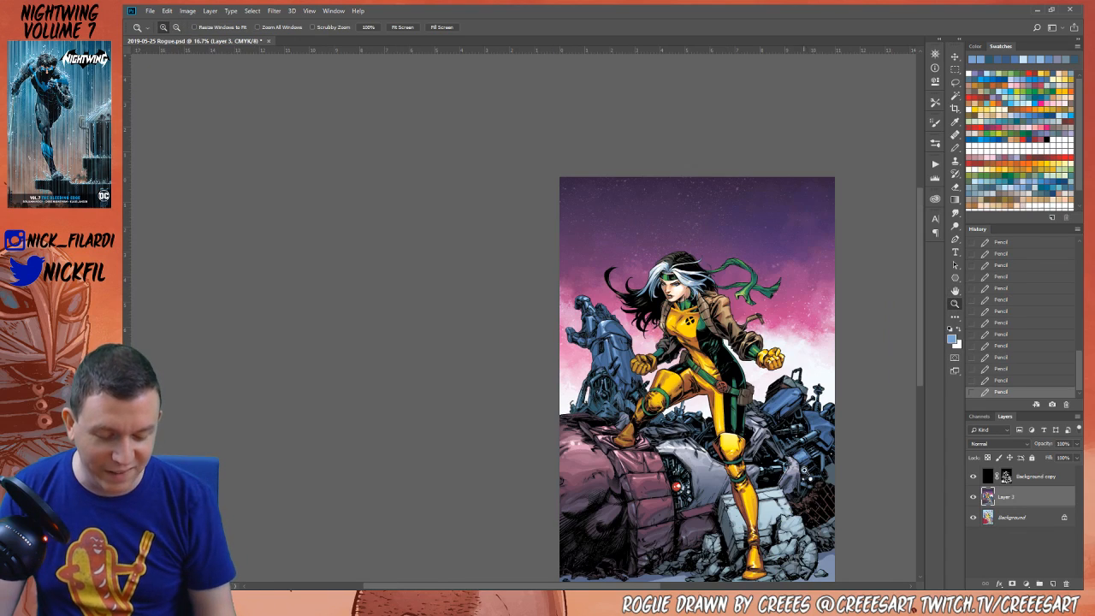
{"action": "left_click", "coordinate": [805, 370], "text": "alt"}
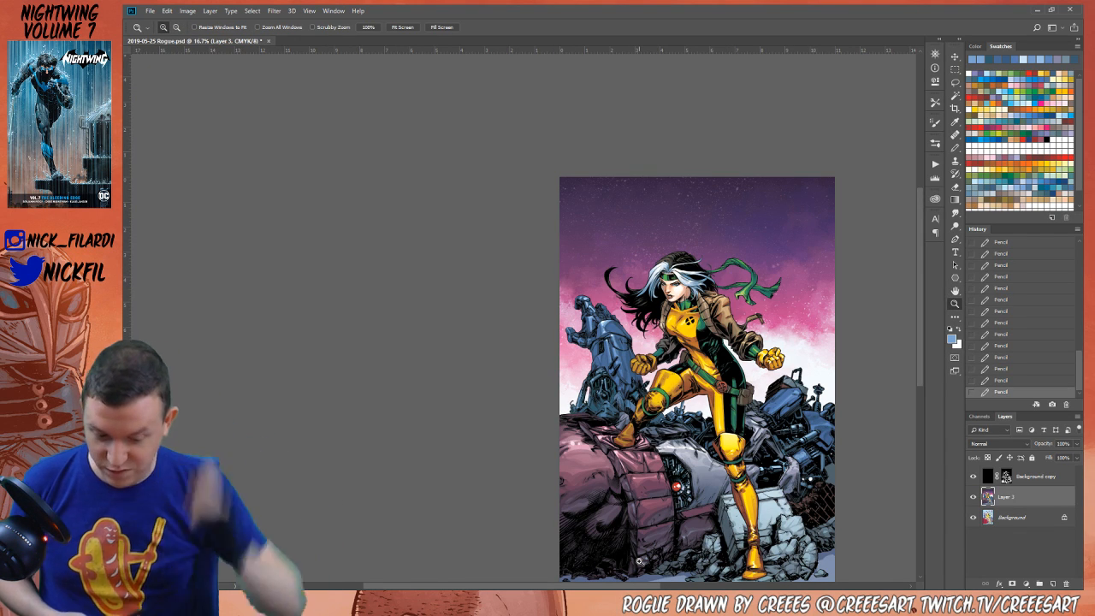
{"action": "left_click", "coordinate": [762, 481]}
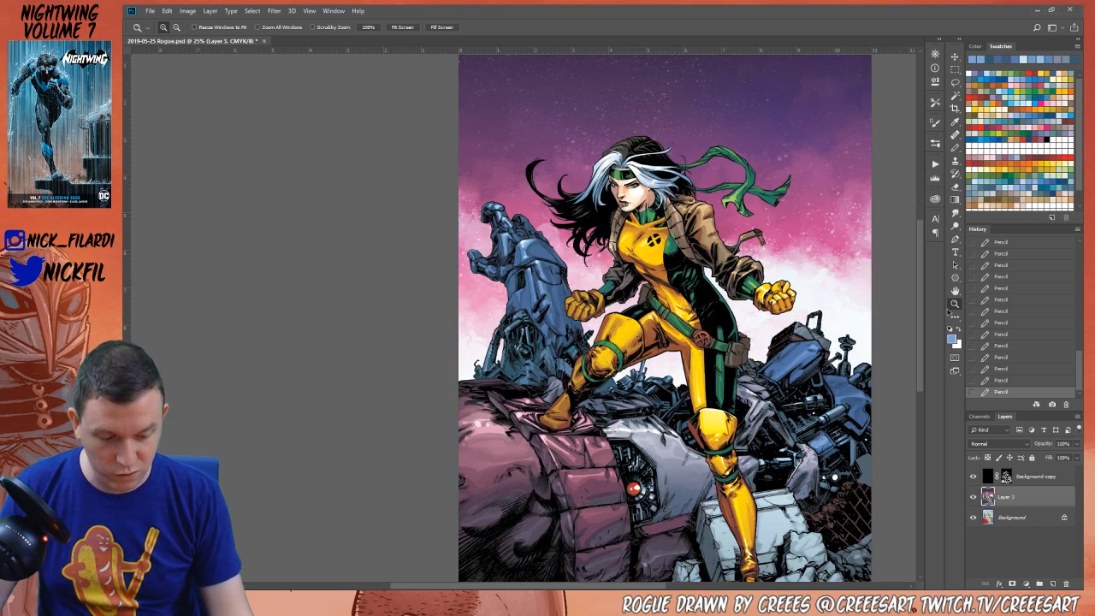
{"action": "left_click", "coordinate": [910, 331], "text": "alt"}
{"action": "left_click", "coordinate": [911, 331], "text": "alt"}
{"action": "left_click", "coordinate": [954, 290]}
{"action": "left_click_drag", "start_coordinate": [595, 235], "coordinate": [509, 182]}
Save the illustration file with its current layers
{"action": "left_click", "coordinate": [150, 10]}
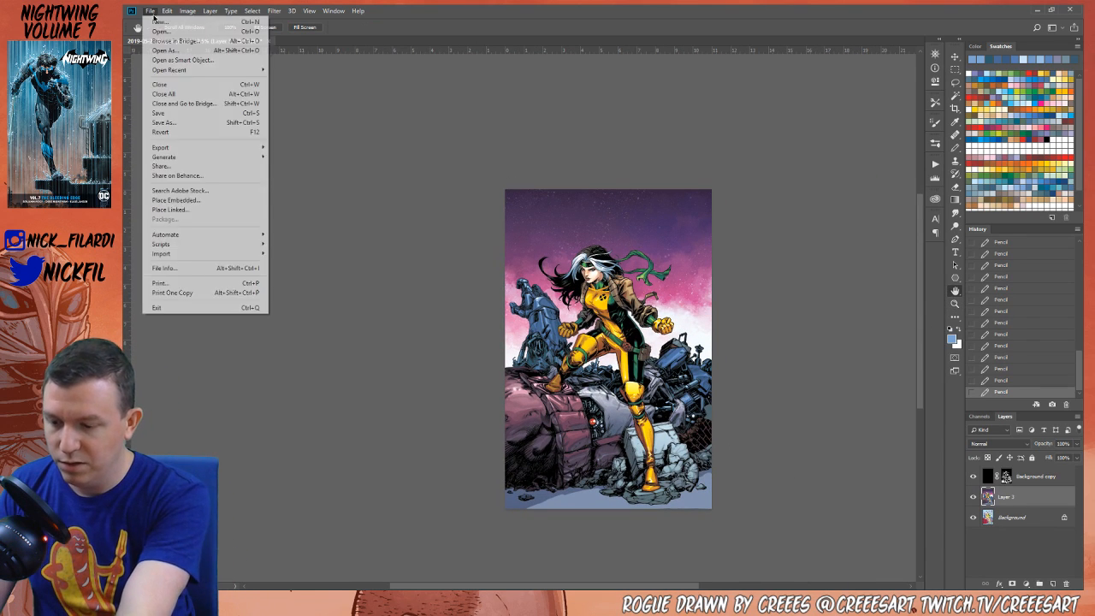
{"action": "left_click", "coordinate": [176, 116]}
{"action": "left_click_drag", "start_coordinate": [807, 445], "coordinate": [749, 427]}
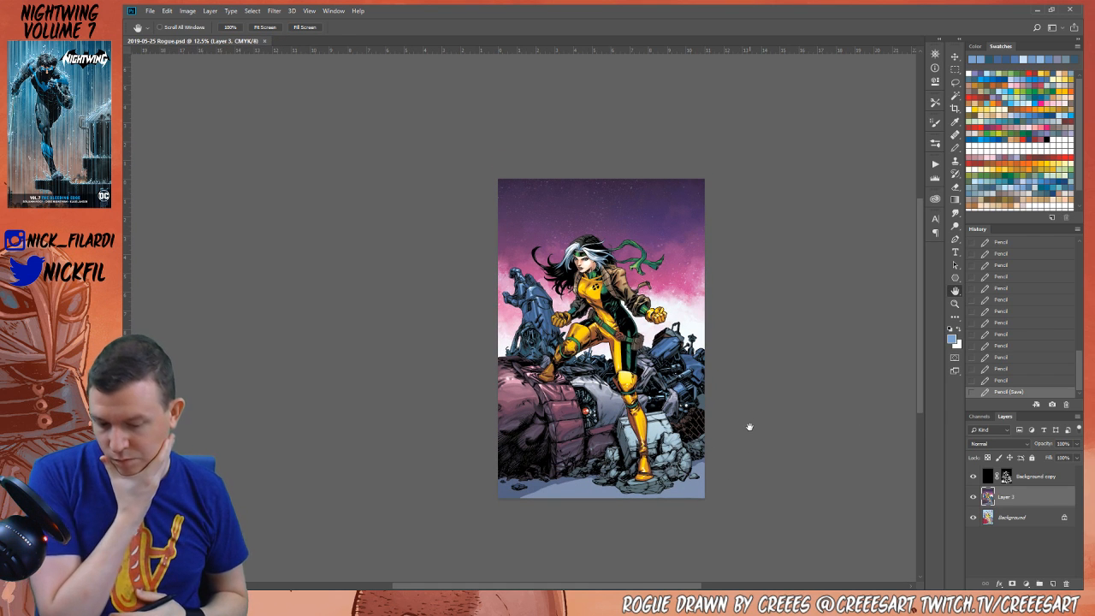
Add a new empty layer above the Background copy layer
{"action": "left_click", "coordinate": [954, 302]}
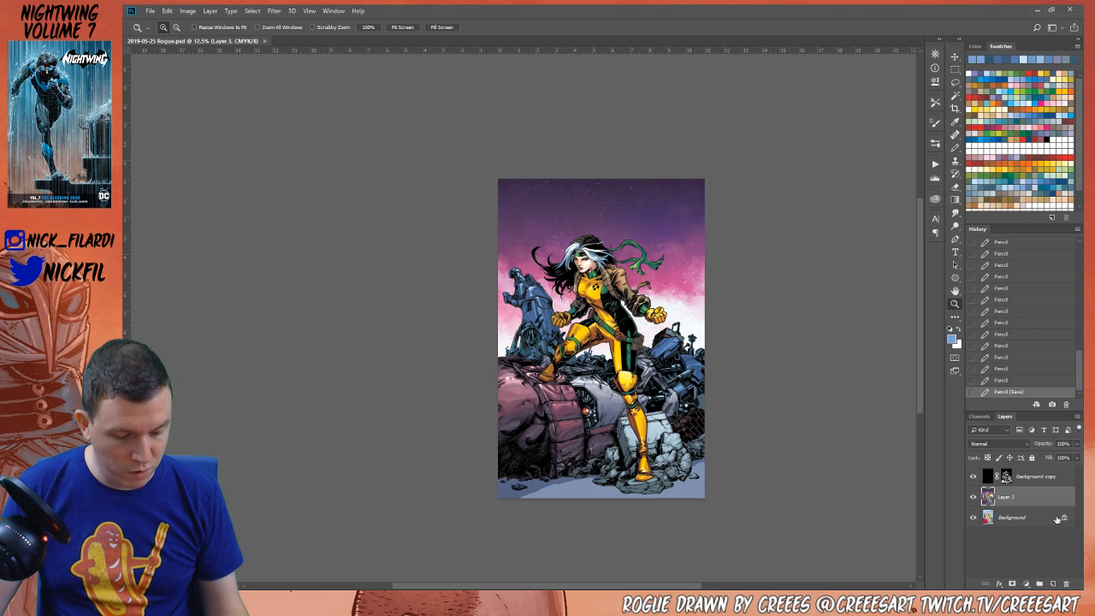
{"action": "left_click", "coordinate": [1050, 476]}
{"action": "left_click", "coordinate": [1053, 583]}
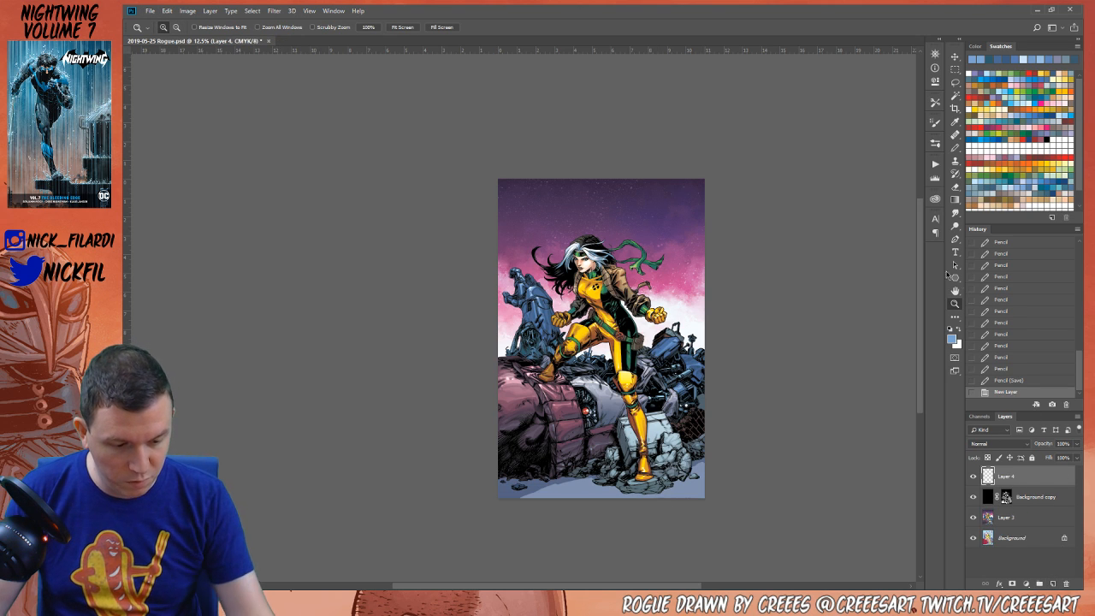
Lay radial gradients of sampled blue-grey in Screen mode at 100% opacity as mist across the ground and lower wreckage
{"action": "left_click", "coordinate": [955, 200]}
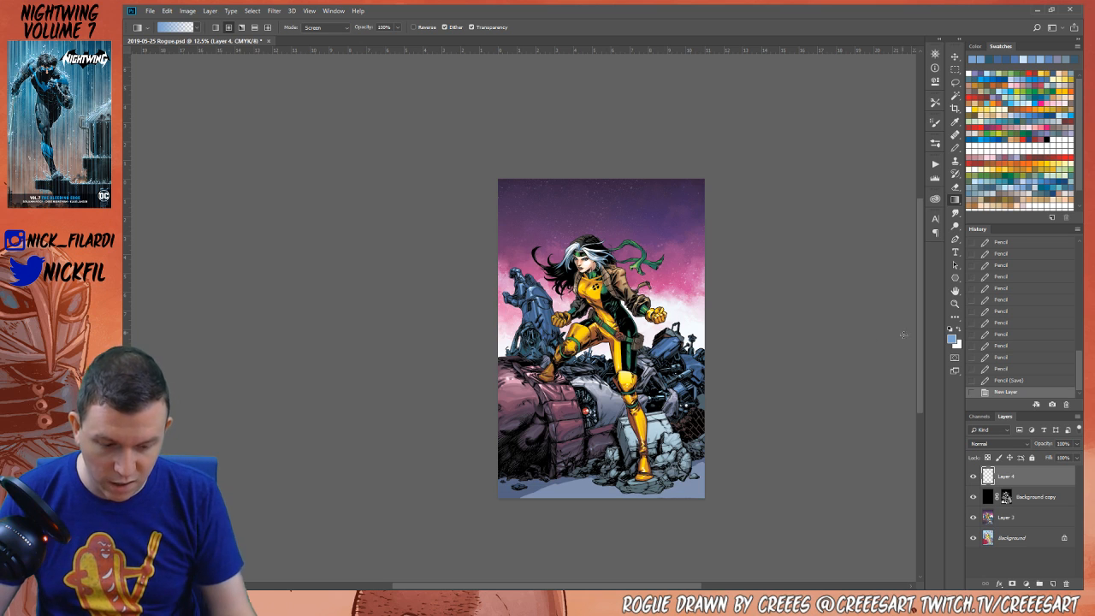
{"action": "left_click_drag", "start_coordinate": [588, 496], "coordinate": [561, 371]}
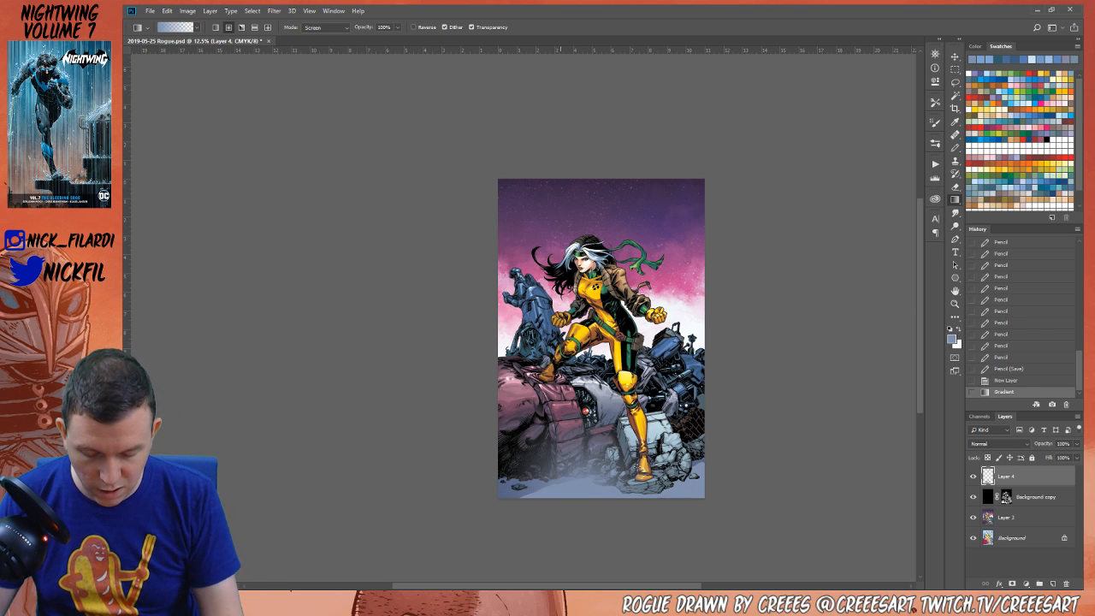
{"action": "key", "text": "ctrl+z"}
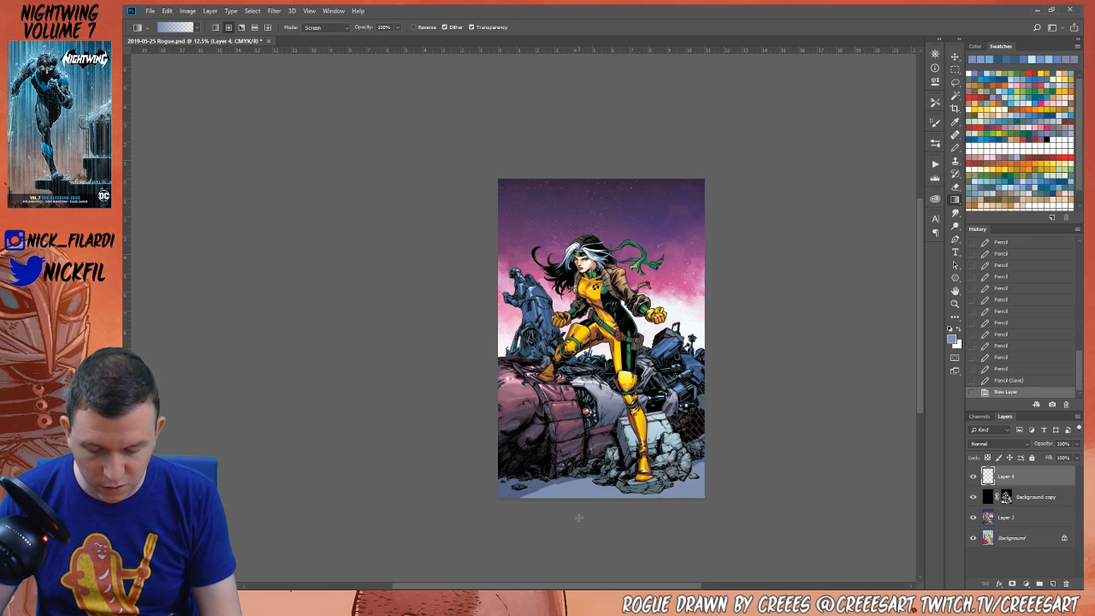
{"action": "left_click_drag", "start_coordinate": [578, 517], "coordinate": [570, 402]}
{"action": "left_click_drag", "start_coordinate": [585, 484], "coordinate": [585, 498]}
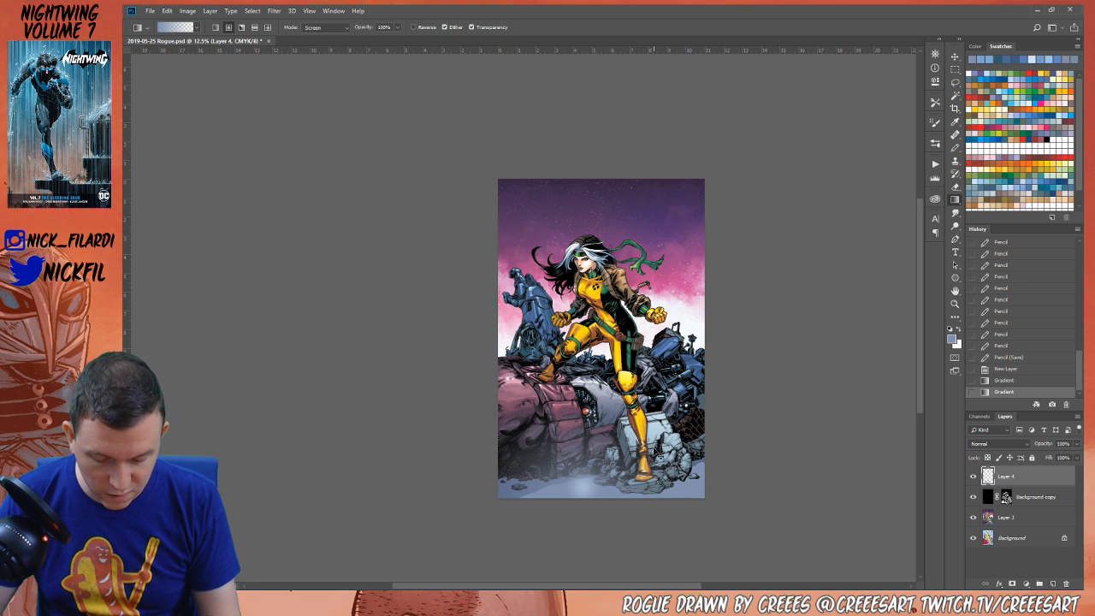
{"action": "left_click_drag", "start_coordinate": [715, 481], "coordinate": [724, 502]}
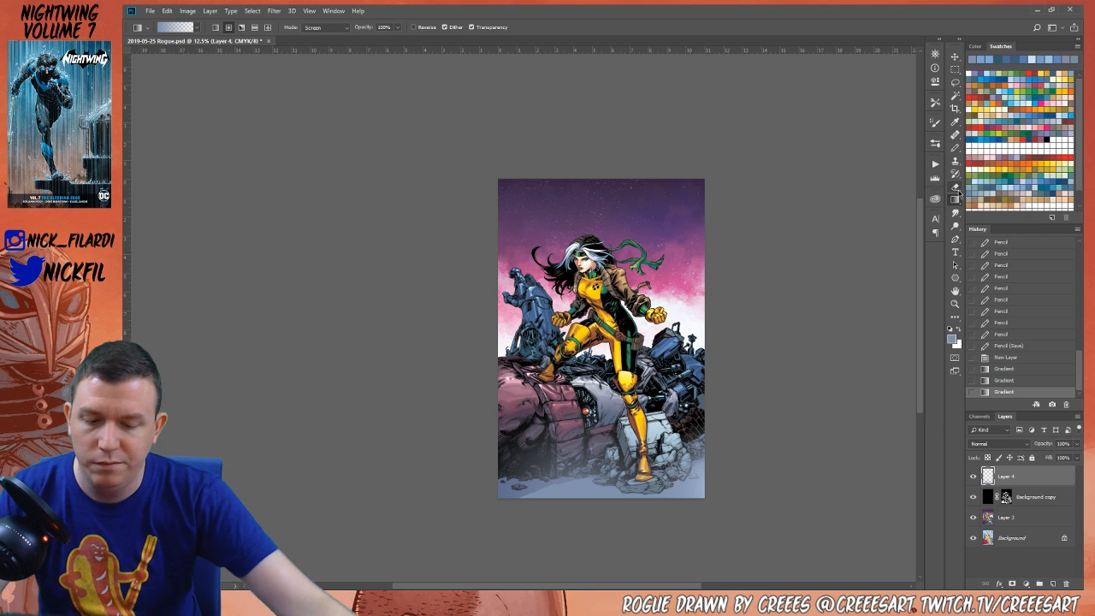
Paint irregular blue-grey mist over the lower wreckage and rocks with the 1250 px cloud-shaped textured brush
{"action": "key", "text": "z"}
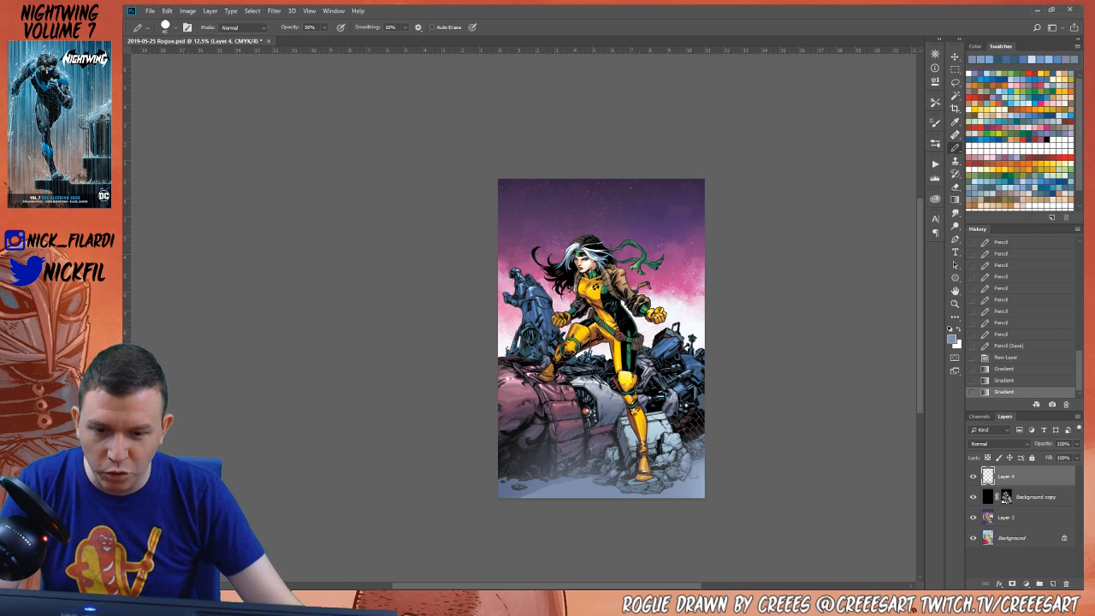
{"action": "left_click", "coordinate": [621, 330]}
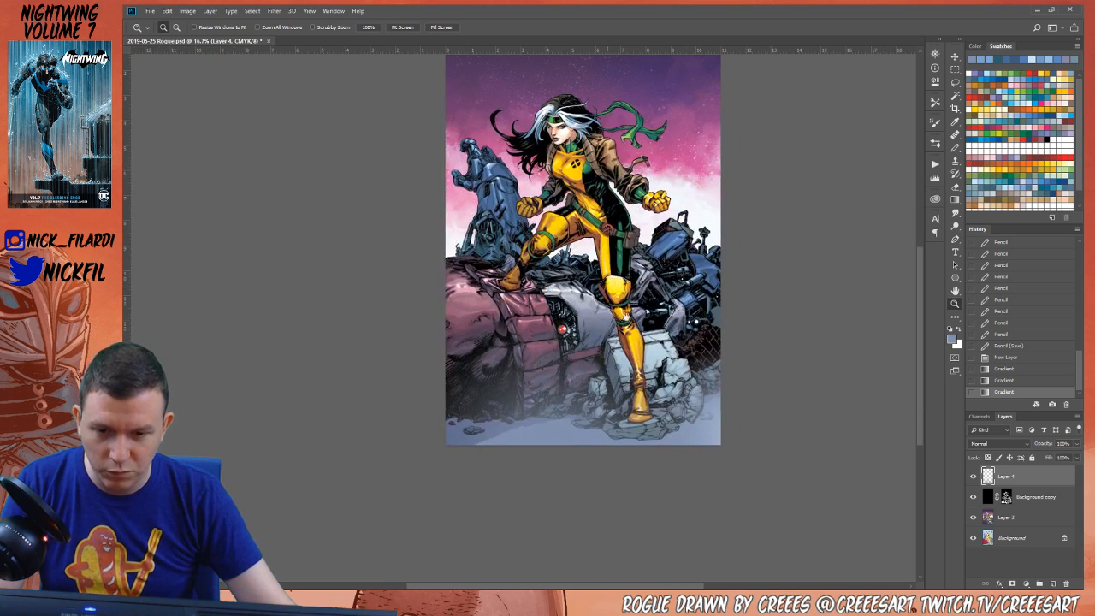
{"action": "key", "text": "b"}
{"action": "right_click", "coordinate": [573, 206]}
{"action": "scroll", "coordinate": [646, 541], "scroll_direction": "down", "scroll_amount": 3}
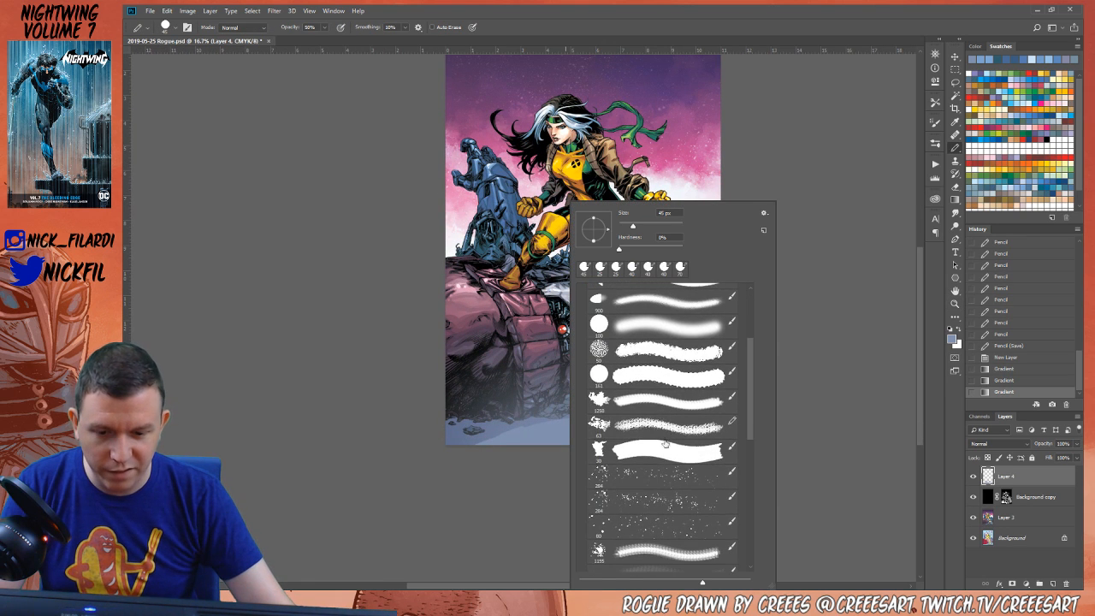
{"action": "left_click", "coordinate": [661, 401]}
{"action": "left_click", "coordinate": [362, 465]}
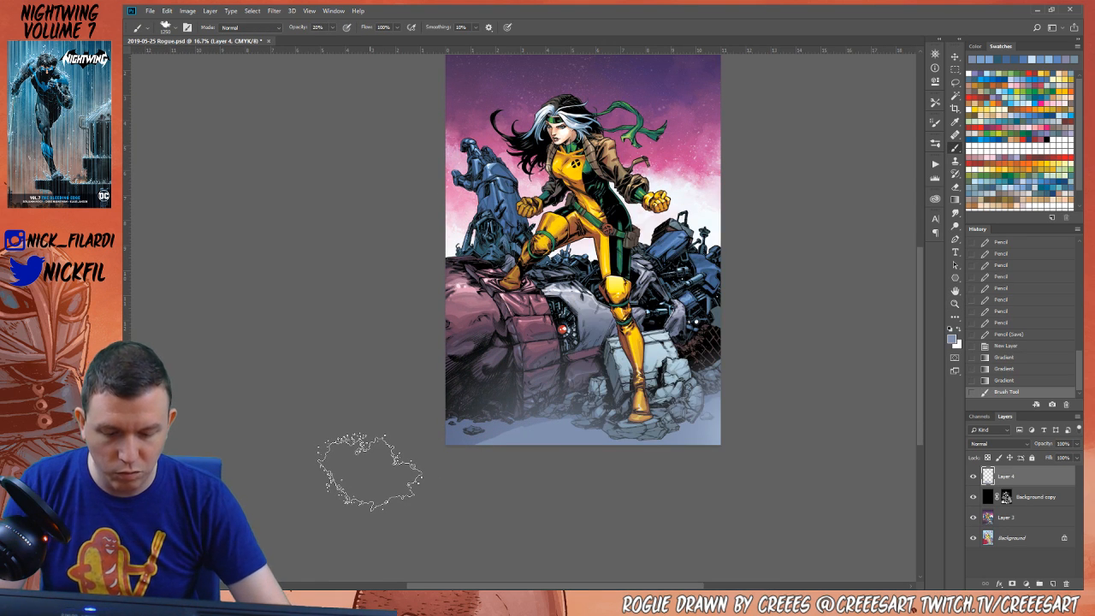
{"action": "mouse_move", "coordinate": [441, 331]}
{"action": "left_mouse_down"}
{"action": "mouse_move", "coordinate": [552, 477]}
{"action": "mouse_move", "coordinate": [500, 428]}
{"action": "mouse_move", "coordinate": [539, 455]}
{"action": "mouse_move", "coordinate": [458, 425]}
{"action": "mouse_move", "coordinate": [441, 477]}
{"action": "mouse_move", "coordinate": [616, 519]}
{"action": "mouse_move", "coordinate": [751, 513]}
{"action": "mouse_move", "coordinate": [744, 381]}
{"action": "mouse_move", "coordinate": [782, 309]}
{"action": "mouse_move", "coordinate": [761, 334]}
{"action": "mouse_move", "coordinate": [781, 525]}
{"action": "left_mouse_up"}
Choose the 535 px speckled brush preset for adding dust to the mist
{"action": "key", "text": "z"}
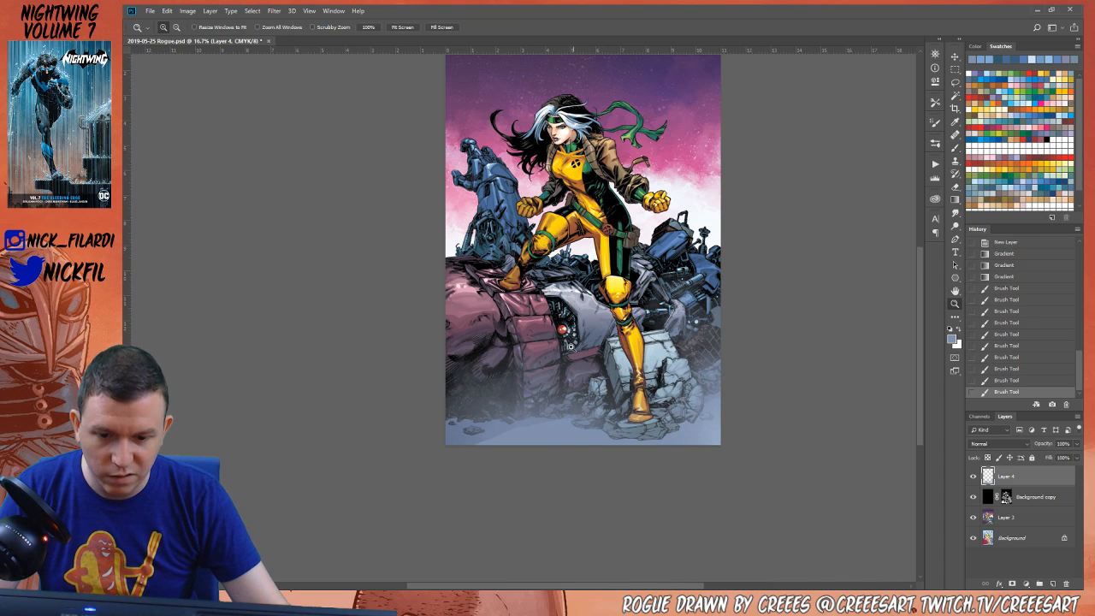
{"action": "left_click", "coordinate": [595, 409]}
{"action": "key", "text": "b"}
{"action": "right_click", "coordinate": [594, 409]}
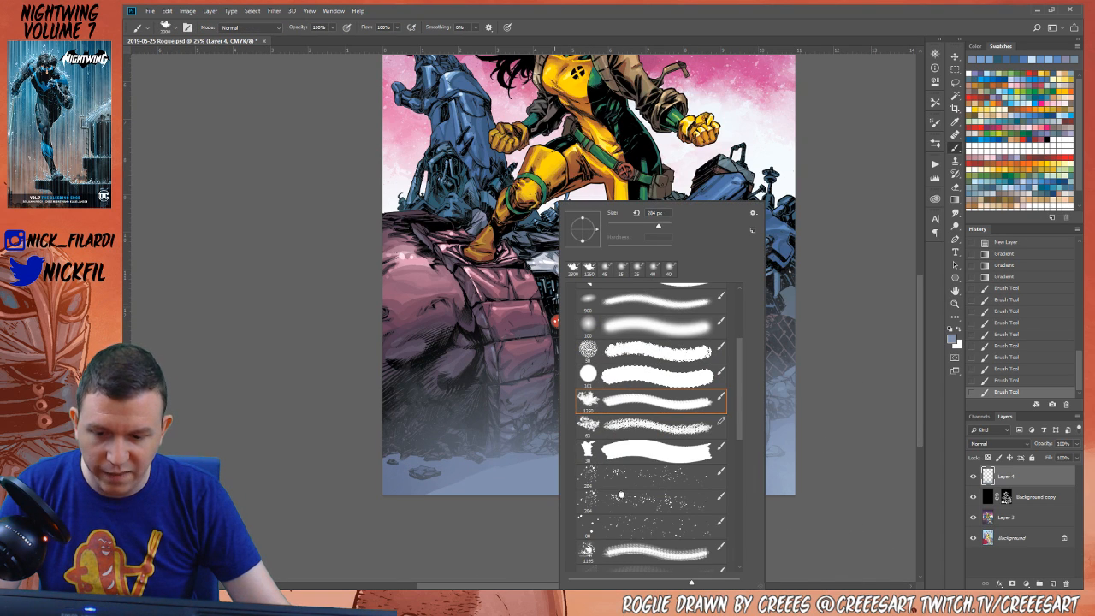
{"action": "left_click", "coordinate": [623, 499]}
{"action": "left_click", "coordinate": [659, 525]}
{"action": "scroll", "coordinate": [660, 518], "scroll_direction": "down", "scroll_amount": 3}
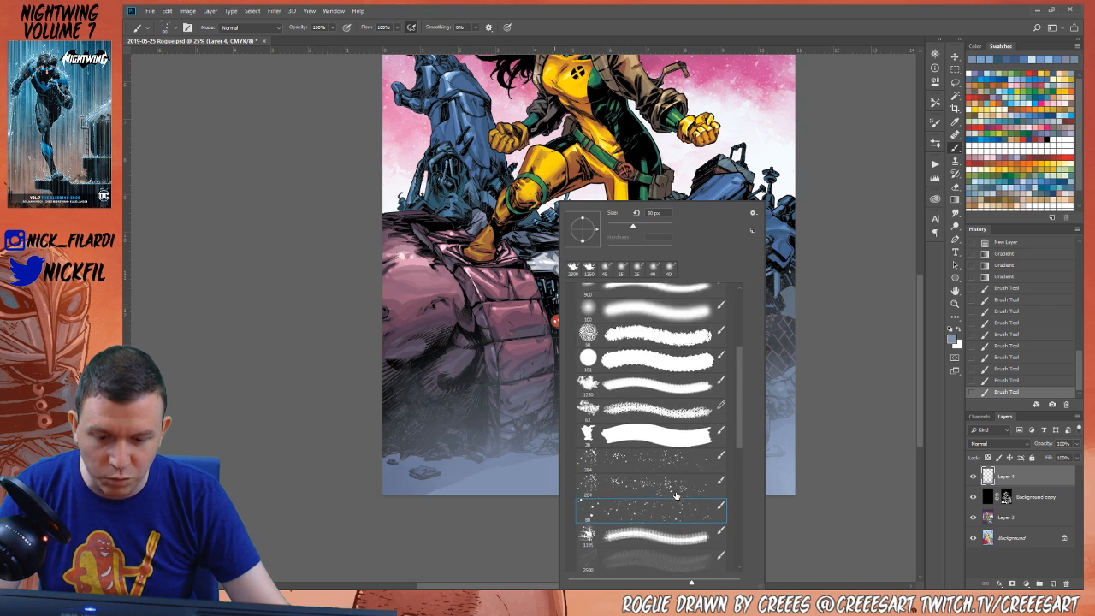
{"action": "left_click", "coordinate": [641, 529]}
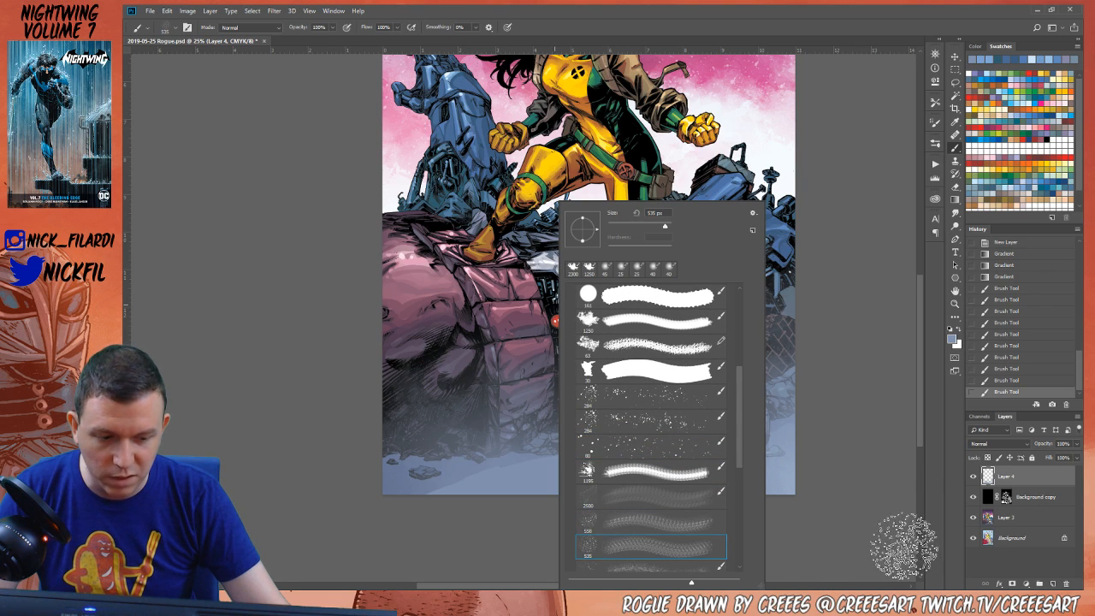
{"action": "left_click", "coordinate": [817, 547]}
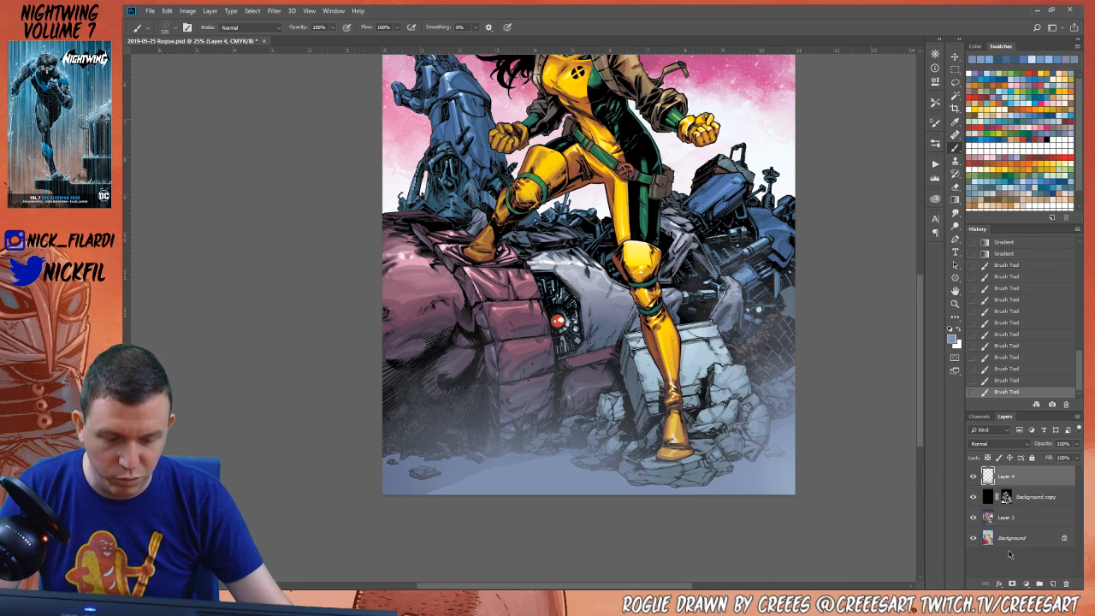
Scatter blue-grey dust specks across the lower wreckage and rocks with the speckled brush at 1000 px, using 100% and 50% opacity
{"action": "left_click", "coordinate": [831, 390]}
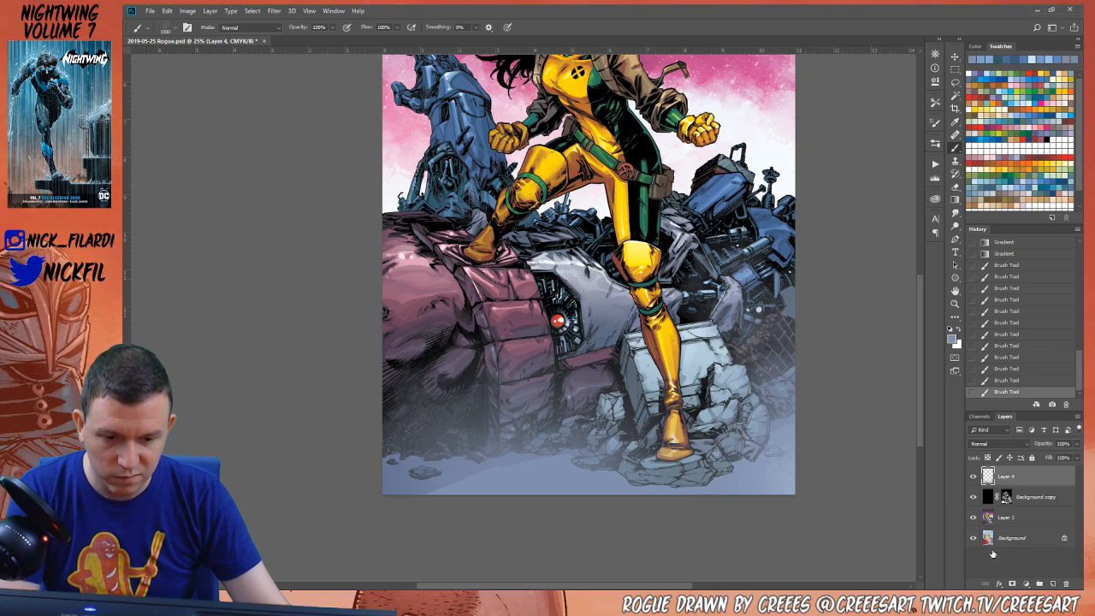
{"action": "key", "text": "bracketright"}
{"action": "key", "text": "bracketright"}
{"action": "key", "text": "bracketright"}
{"action": "left_click", "coordinate": [812, 333]}
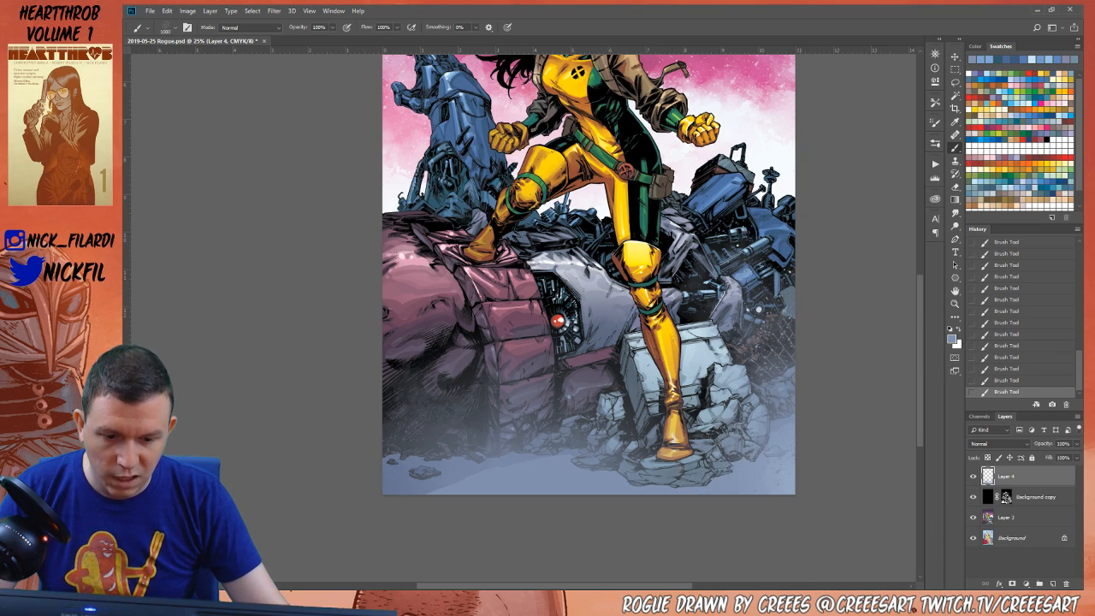
{"action": "mouse_move", "coordinate": [500, 462]}
{"action": "left_mouse_down"}
{"action": "mouse_move", "coordinate": [610, 549]}
{"action": "mouse_move", "coordinate": [403, 501]}
{"action": "mouse_move", "coordinate": [518, 522]}
{"action": "left_mouse_up"}
{"action": "key", "text": "5"}
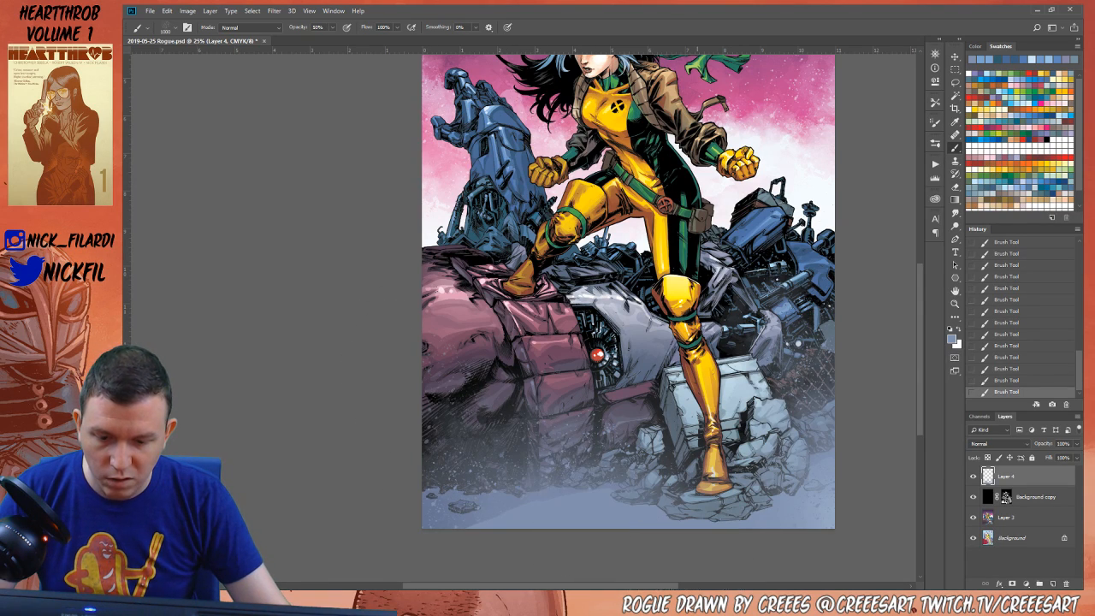
{"action": "left_click_drag", "start_coordinate": [768, 448], "coordinate": [766, 513]}
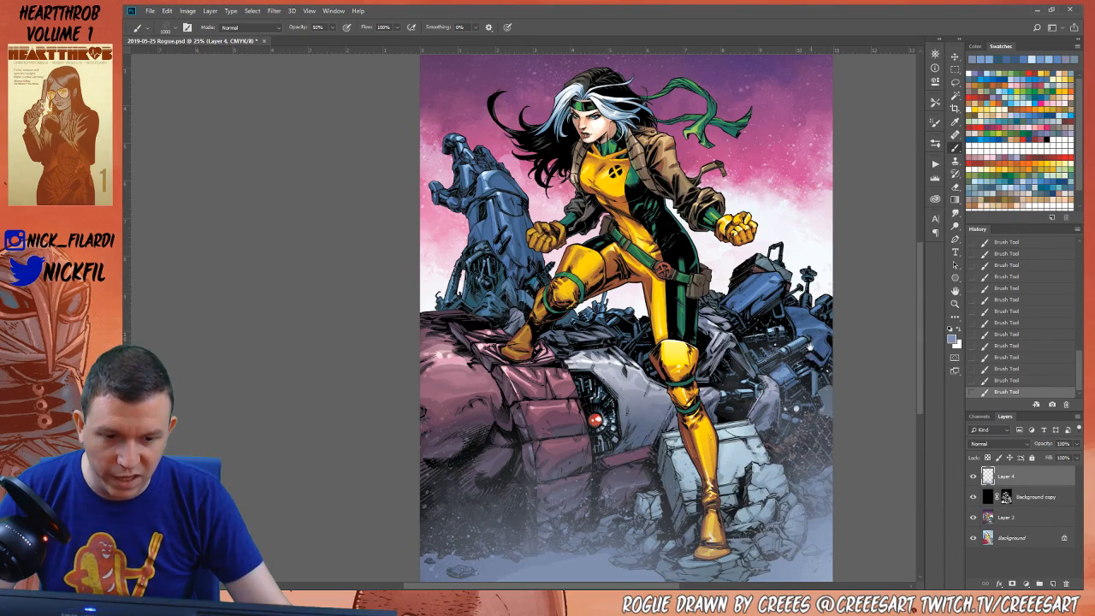
Check the dusty mist against the whole illustration and add a layer mask to the mist layer
{"action": "scroll", "coordinate": [808, 376], "scroll_direction": "down", "scroll_amount": 2}
{"action": "scroll", "coordinate": [808, 376], "scroll_direction": "right", "scroll_amount": 2}
{"action": "key", "text": "z"}
{"action": "left_click", "coordinate": [744, 453], "text": "alt"}
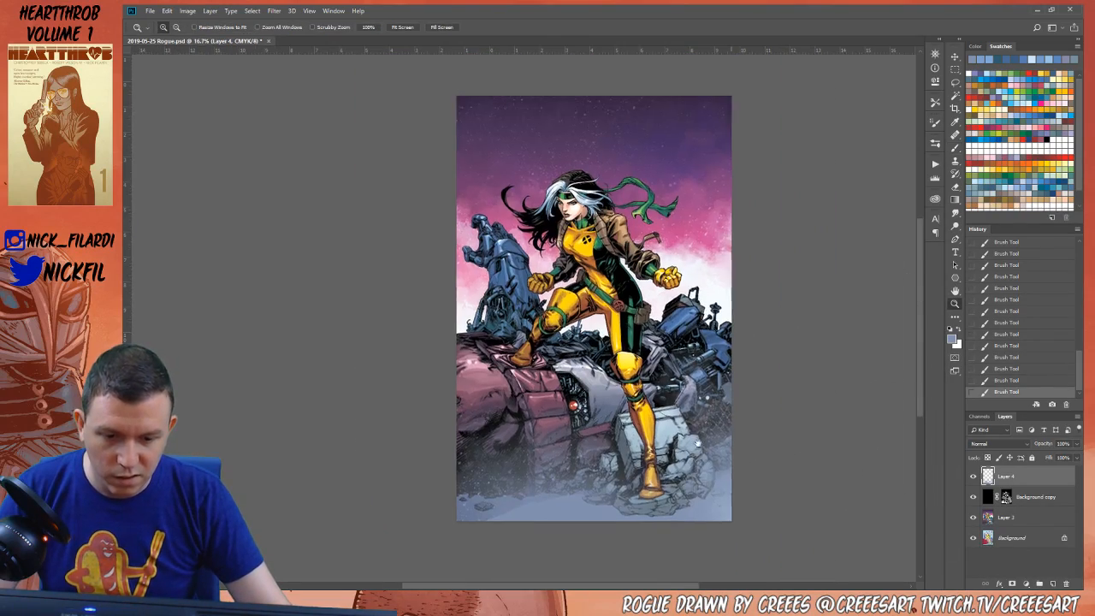
{"action": "left_click", "coordinate": [744, 454]}
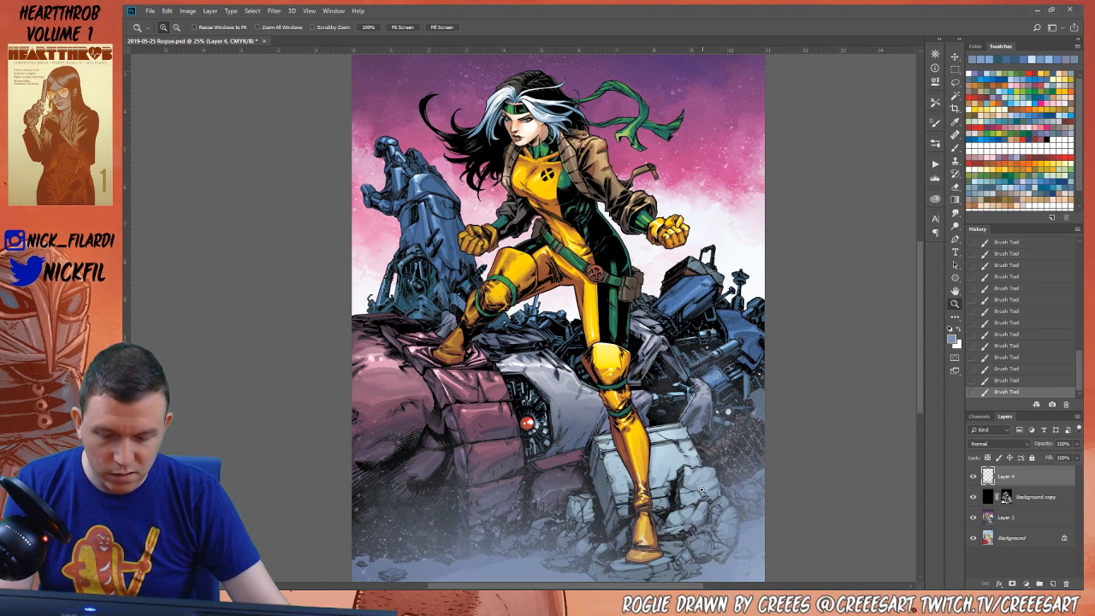
{"action": "key", "text": "l"}
{"action": "left_click_drag", "start_coordinate": [727, 465], "coordinate": [785, 397]}
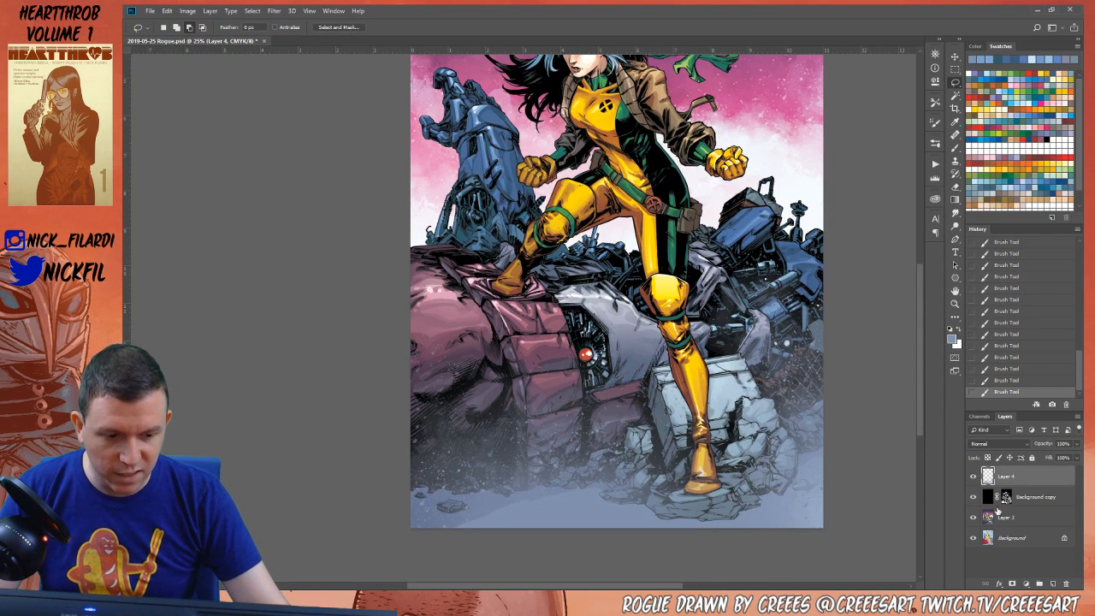
{"action": "left_click", "coordinate": [1012, 584]}
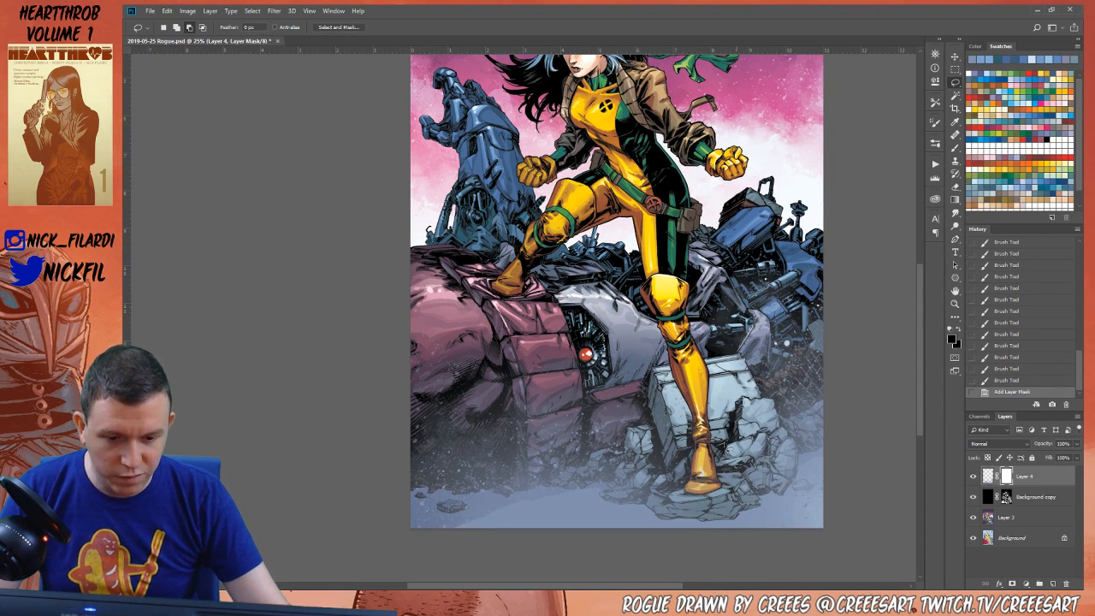
Mask the mist off the planted boot and surrounding rocks with black, using the ragged-edged solid brush at 100% opacity
{"action": "key", "text": "b"}
{"action": "right_click", "coordinate": [831, 291]}
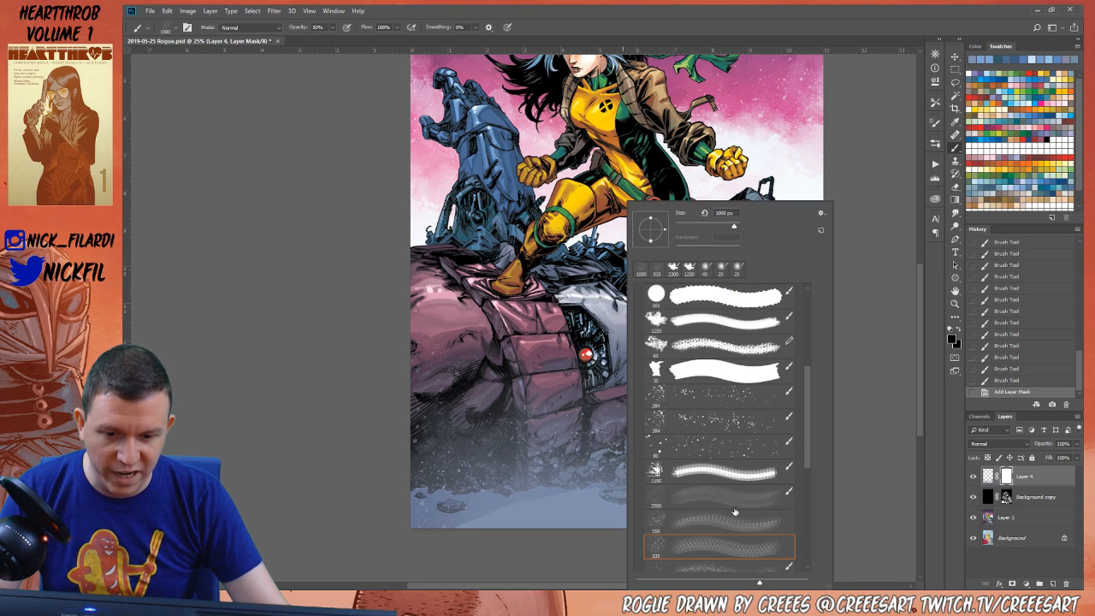
{"action": "left_click", "coordinate": [671, 366]}
{"action": "left_click", "coordinate": [495, 337]}
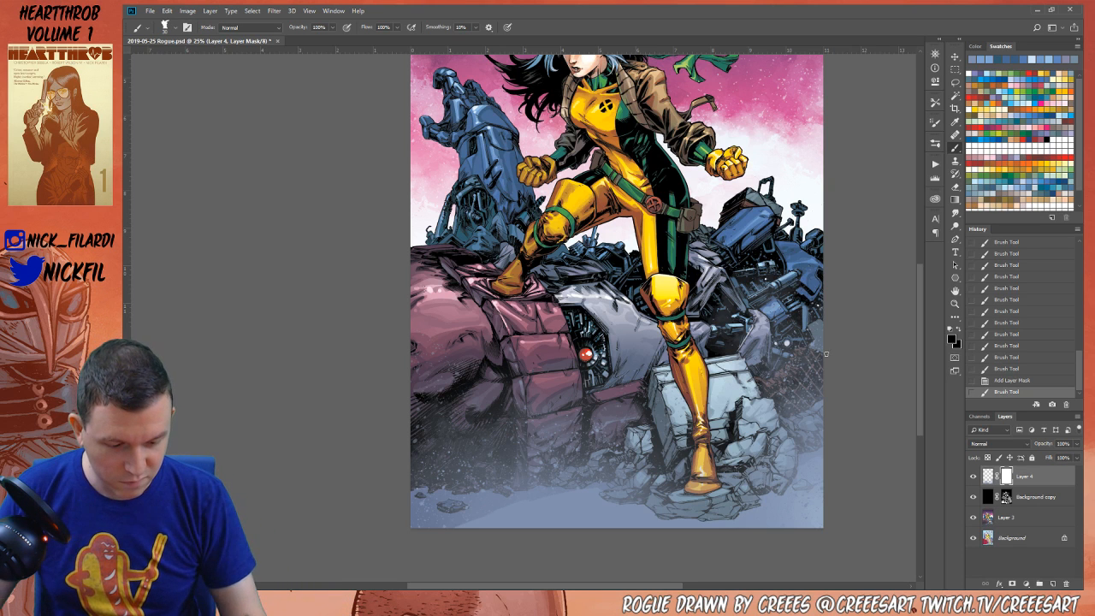
{"action": "left_click", "coordinate": [955, 291]}
{"action": "left_click_drag", "start_coordinate": [598, 342], "coordinate": [534, 319]}
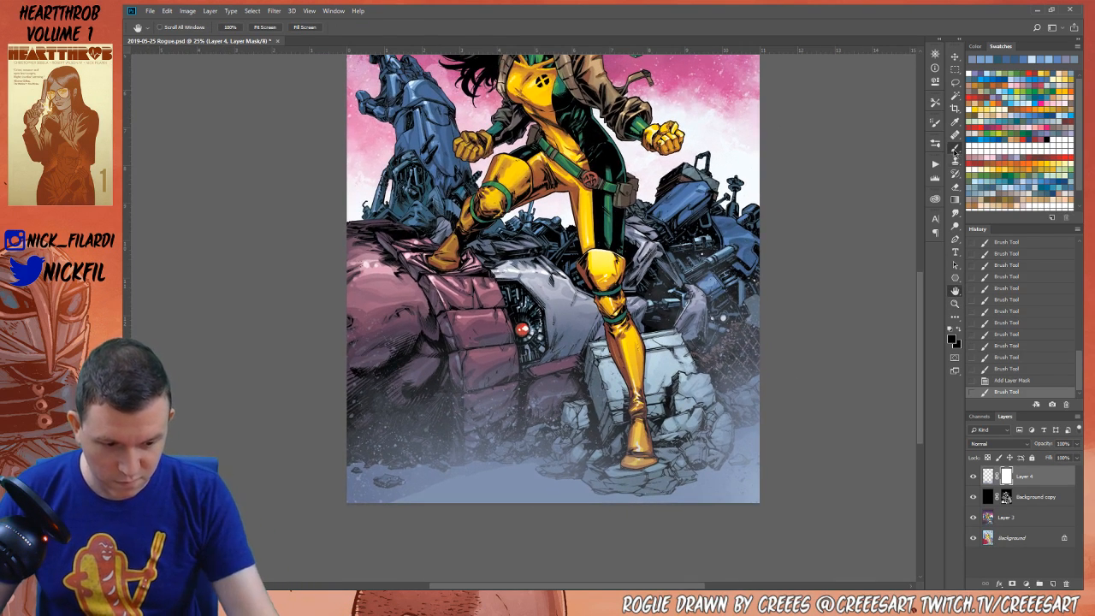
{"action": "left_click", "coordinate": [955, 149]}
{"action": "left_click_drag", "start_coordinate": [662, 381], "coordinate": [659, 369]}
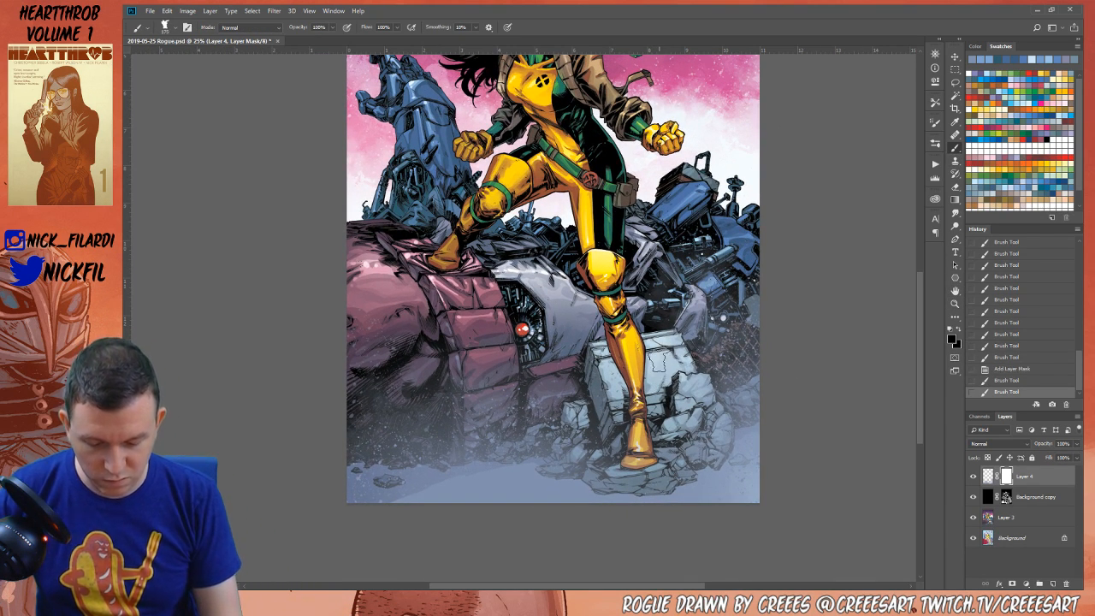
{"action": "mouse_move", "coordinate": [715, 409]}
{"action": "left_mouse_down"}
{"action": "mouse_move", "coordinate": [720, 466]}
{"action": "mouse_move", "coordinate": [709, 453]}
{"action": "mouse_move", "coordinate": [676, 471]}
{"action": "mouse_move", "coordinate": [695, 428]}
{"action": "mouse_move", "coordinate": [681, 375]}
{"action": "mouse_move", "coordinate": [715, 407]}
{"action": "mouse_move", "coordinate": [721, 395]}
{"action": "mouse_move", "coordinate": [744, 426]}
{"action": "left_mouse_up"}
{"action": "mouse_move", "coordinate": [734, 406]}
{"action": "left_mouse_down"}
{"action": "mouse_move", "coordinate": [746, 462]}
{"action": "mouse_move", "coordinate": [714, 453]}
{"action": "mouse_move", "coordinate": [693, 484]}
{"action": "mouse_move", "coordinate": [639, 484]}
{"action": "mouse_move", "coordinate": [635, 427]}
{"action": "mouse_move", "coordinate": [624, 466]}
{"action": "mouse_move", "coordinate": [654, 440]}
{"action": "mouse_move", "coordinate": [607, 475]}
{"action": "left_mouse_up"}
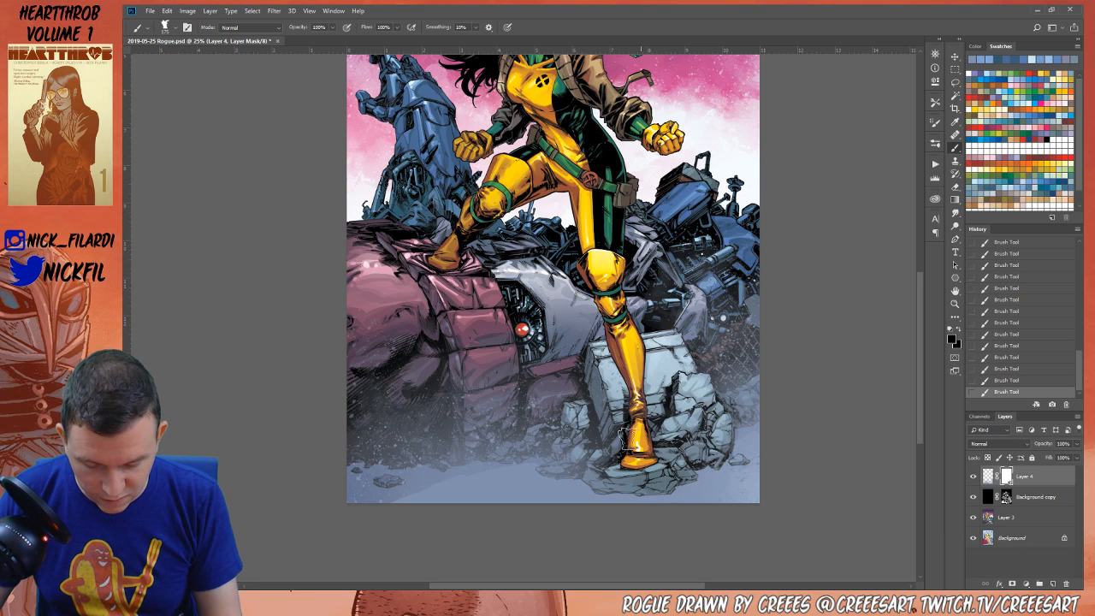
Mask the mist off the rocks beside the planted boot and lower the mist layer's opacity to 72%
{"action": "mouse_move", "coordinate": [596, 397]}
{"action": "left_mouse_down"}
{"action": "mouse_move", "coordinate": [616, 438]}
{"action": "mouse_move", "coordinate": [566, 447]}
{"action": "left_mouse_up"}
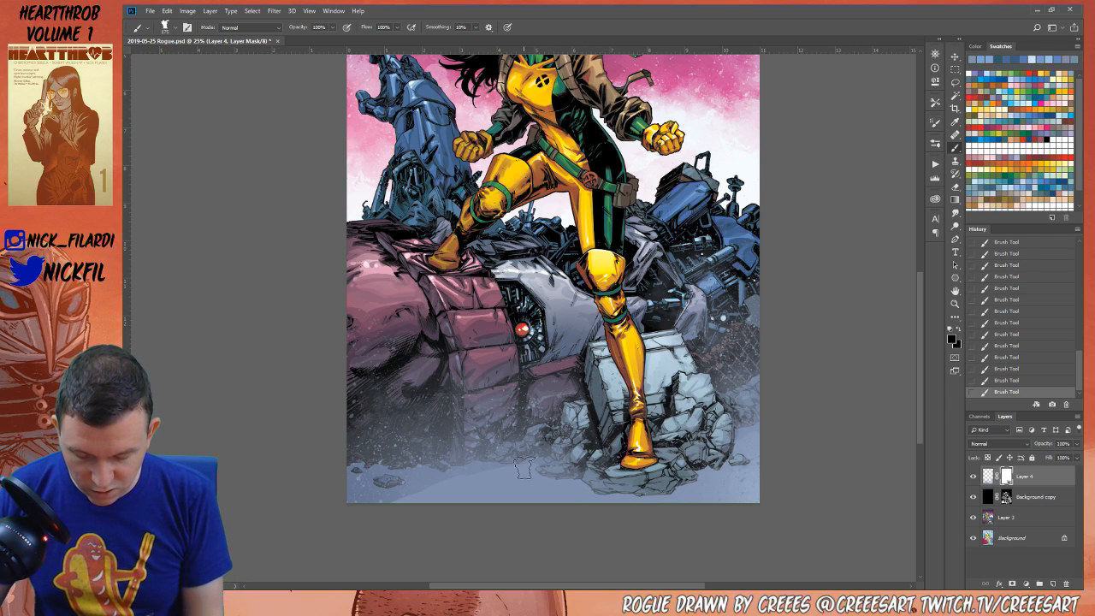
{"action": "left_click", "coordinate": [955, 303]}
{"action": "left_click", "coordinate": [700, 442], "text": "alt"}
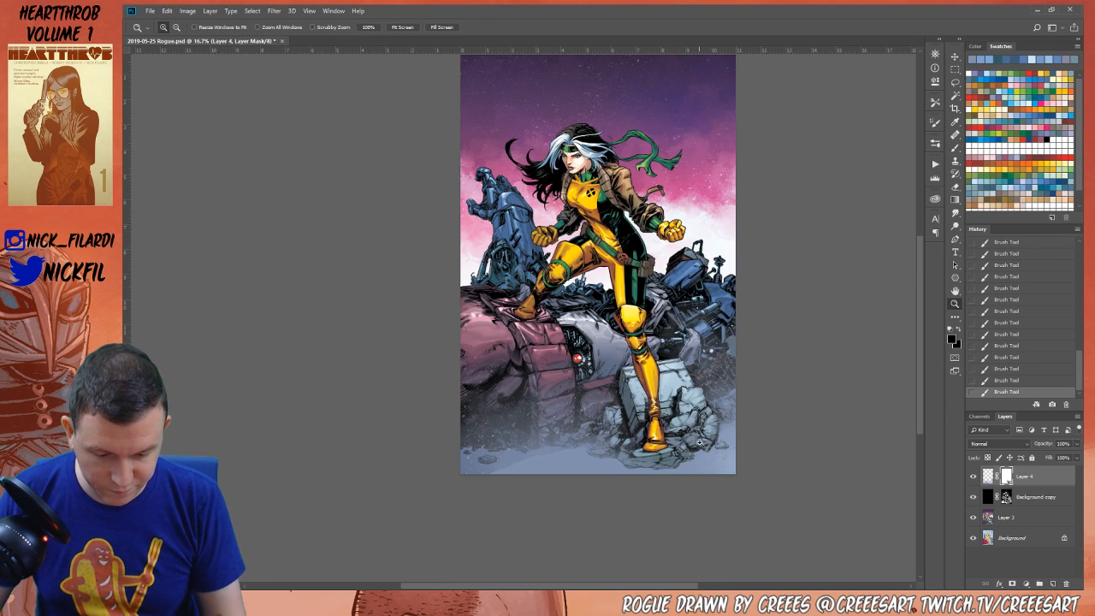
{"action": "left_click", "coordinate": [955, 290]}
{"action": "left_click_drag", "start_coordinate": [867, 313], "coordinate": [869, 332]}
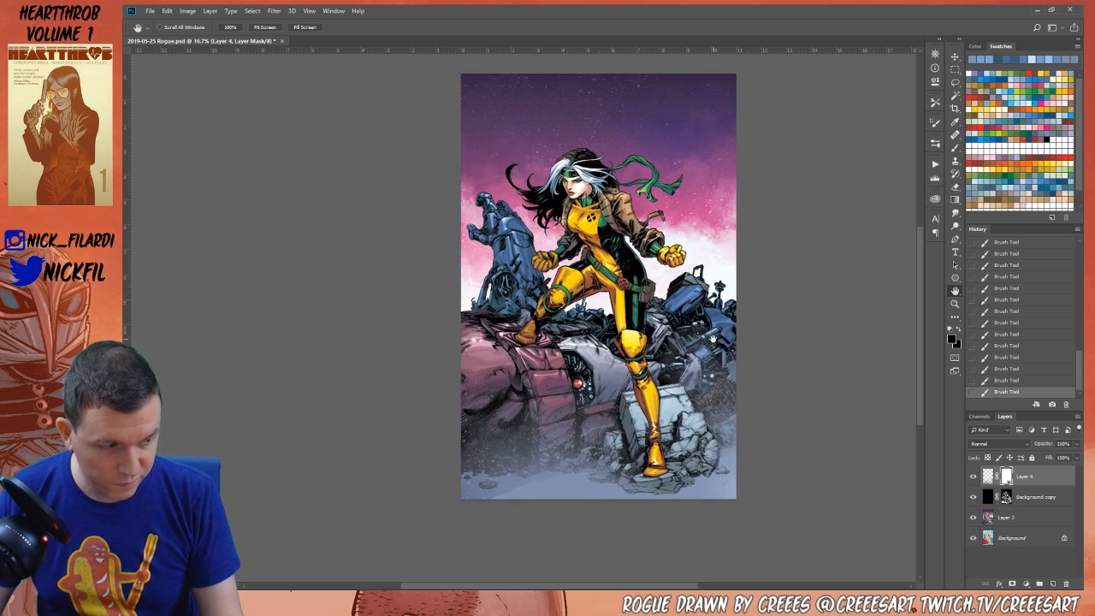
{"action": "left_click", "coordinate": [988, 475]}
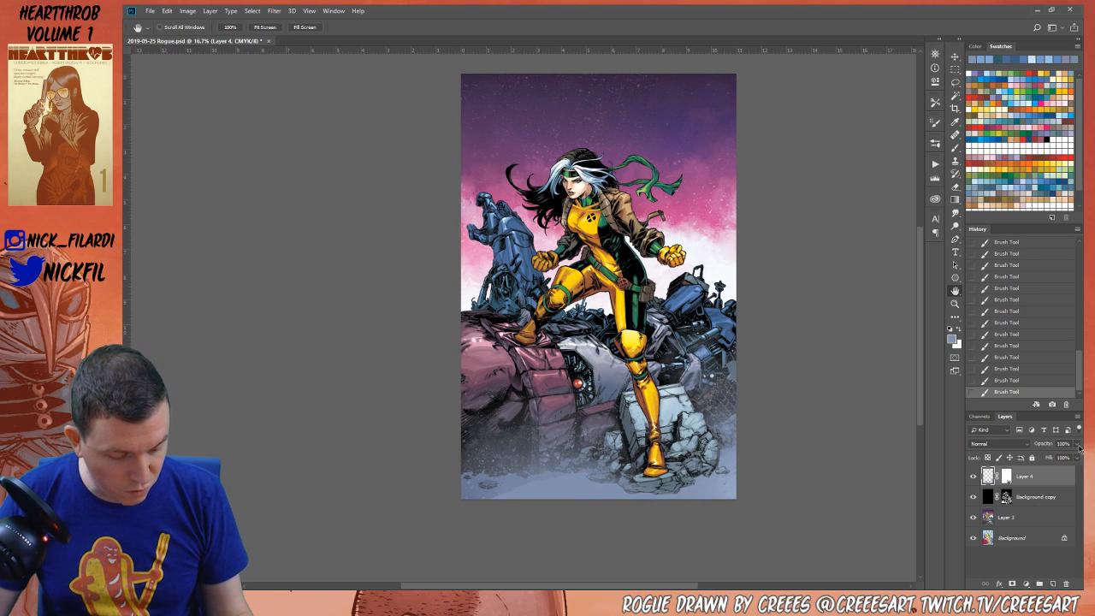
{"action": "left_click_drag", "start_coordinate": [1062, 459], "coordinate": [1063, 459]}
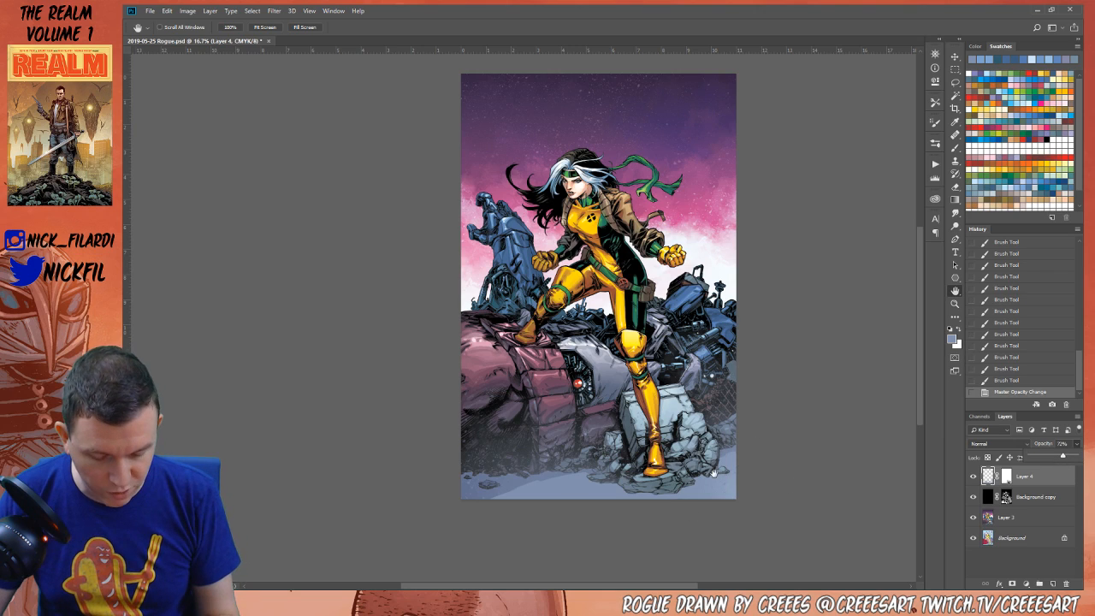
Lasso the blue wreckage and sky behind the hip pouch, following the thigh edge, and add a new layer above the mist
{"action": "left_click", "coordinate": [955, 302]}
{"action": "left_click", "coordinate": [699, 349]}
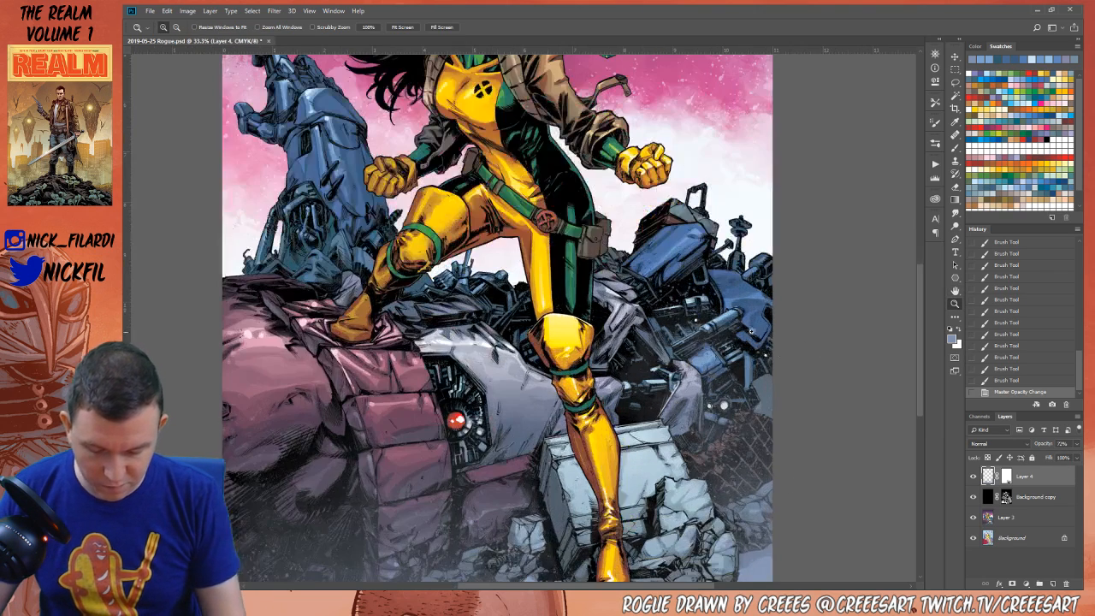
{"action": "left_click", "coordinate": [956, 291]}
{"action": "left_click_drag", "start_coordinate": [723, 254], "coordinate": [742, 395]}
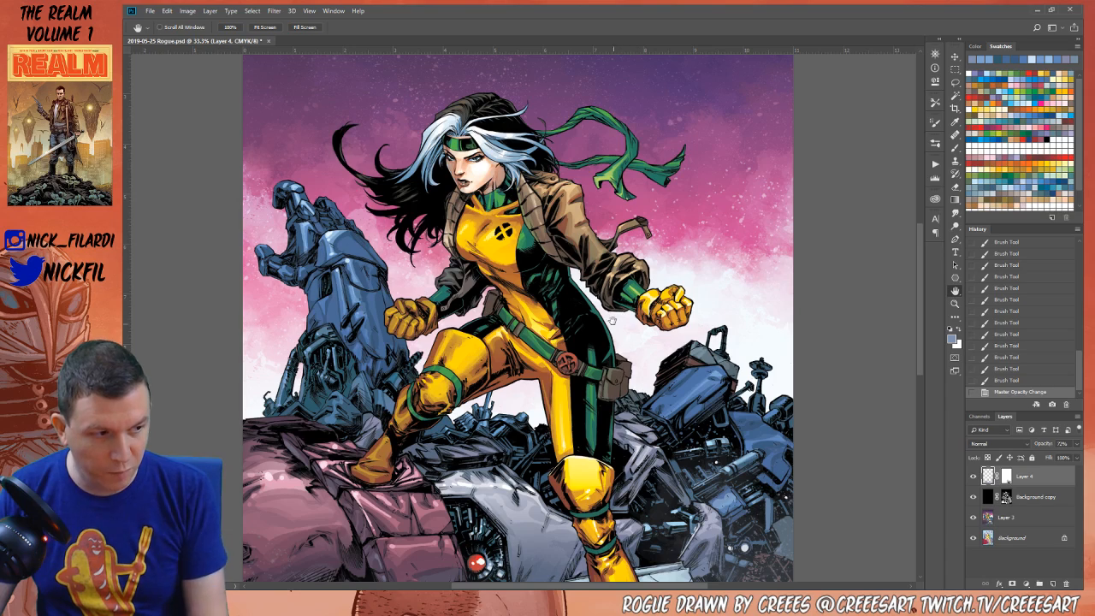
{"action": "left_click_drag", "start_coordinate": [603, 361], "coordinate": [592, 316]}
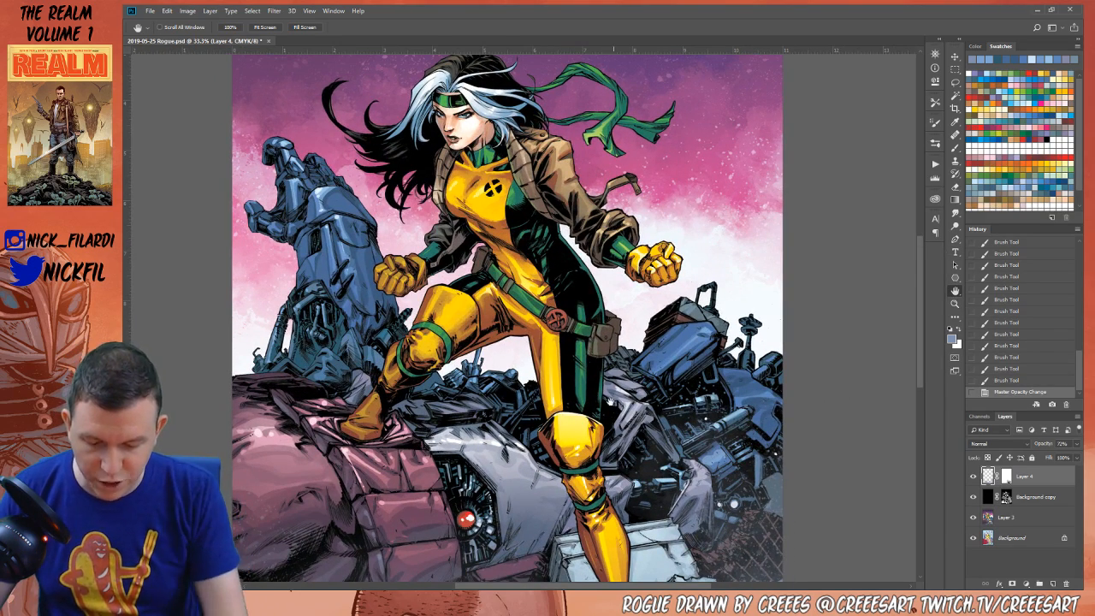
{"action": "left_click", "coordinate": [955, 83]}
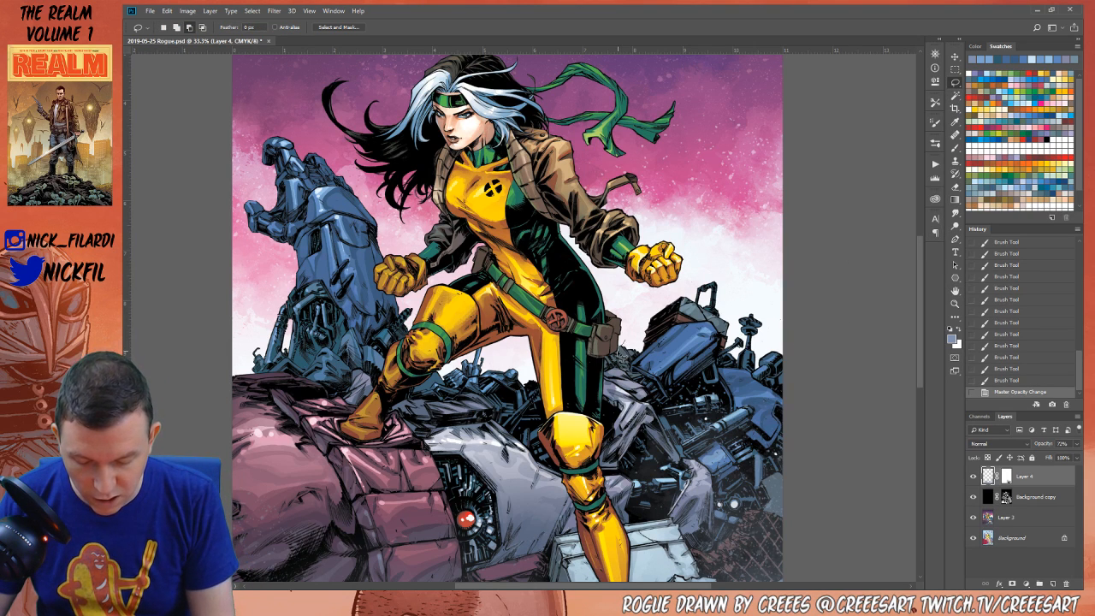
{"action": "mouse_move", "coordinate": [617, 350]}
{"action": "left_mouse_down"}
{"action": "mouse_move", "coordinate": [670, 445]}
{"action": "mouse_move", "coordinate": [684, 282]}
{"action": "left_mouse_up"}
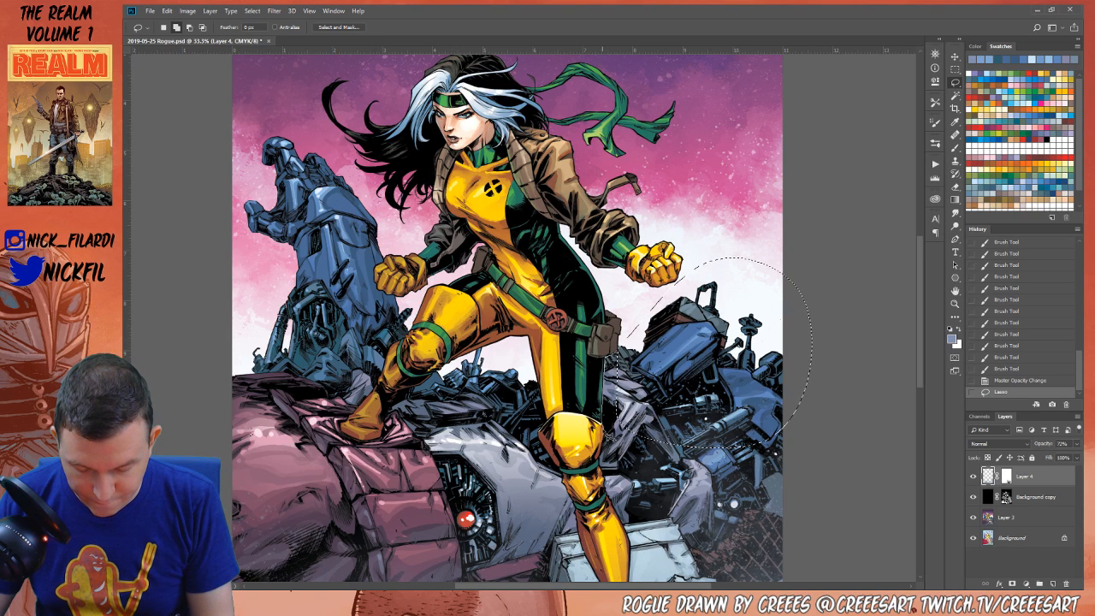
{"action": "key", "text": "ctrl+d"}
{"action": "mouse_move", "coordinate": [630, 339]}
{"action": "left_mouse_down"}
{"action": "mouse_move", "coordinate": [601, 405]}
{"action": "mouse_move", "coordinate": [619, 552]}
{"action": "mouse_move", "coordinate": [726, 531]}
{"action": "mouse_move", "coordinate": [799, 416]}
{"action": "mouse_move", "coordinate": [767, 281]}
{"action": "mouse_move", "coordinate": [696, 283]}
{"action": "mouse_move", "coordinate": [630, 335]}
{"action": "left_mouse_up"}
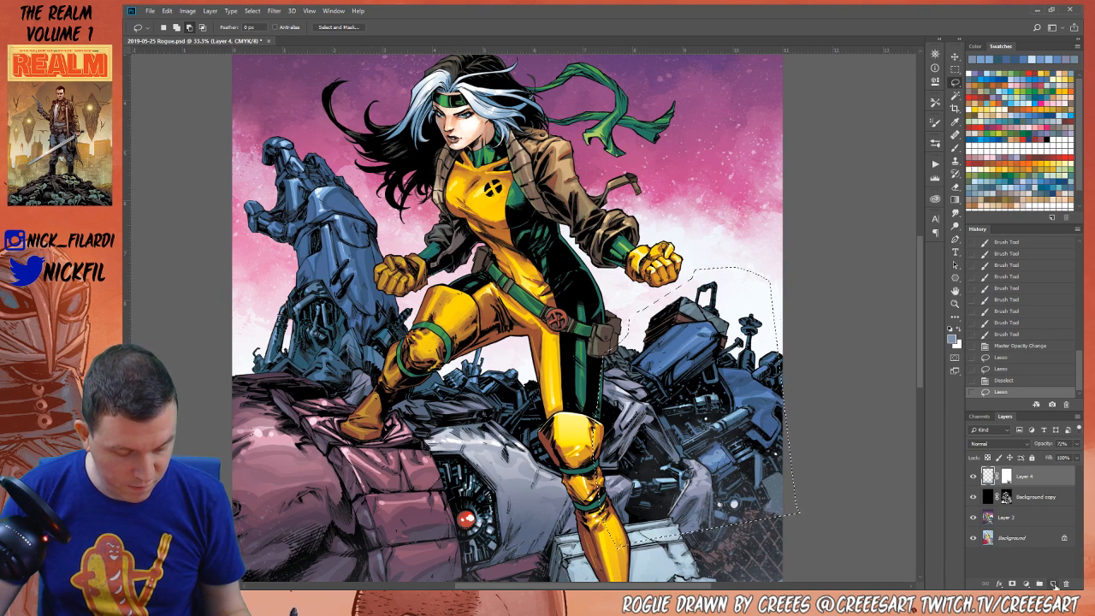
{"action": "left_click", "coordinate": [1052, 583]}
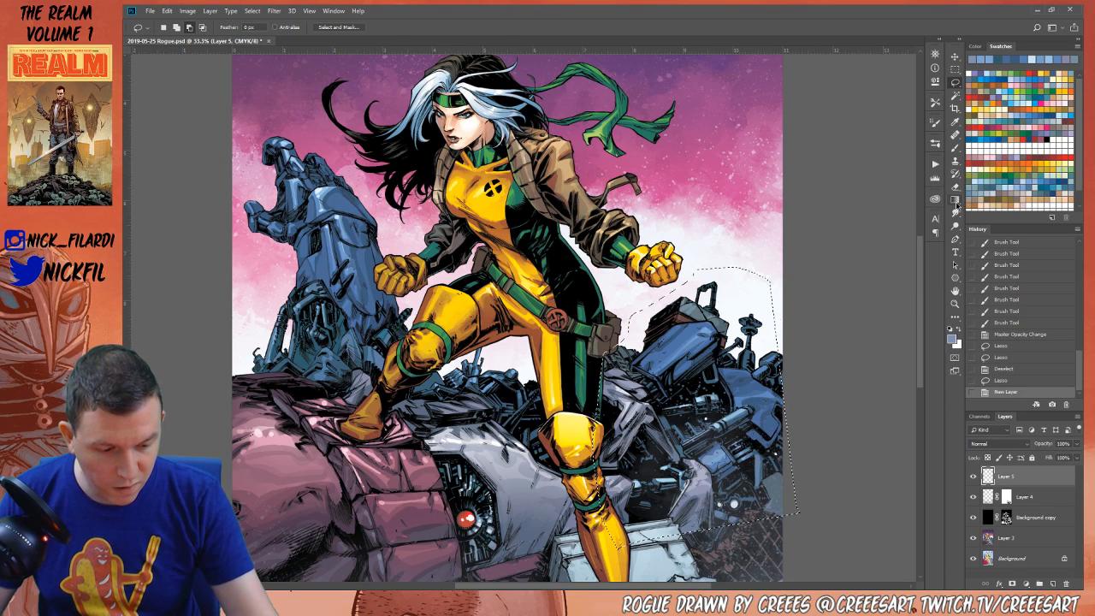
Fill the selection with a soft white radial gradient glow behind the hip pouch, using Screen mode at 100% opacity, and deselect
{"action": "left_click", "coordinate": [955, 200]}
{"action": "key", "text": "x"}
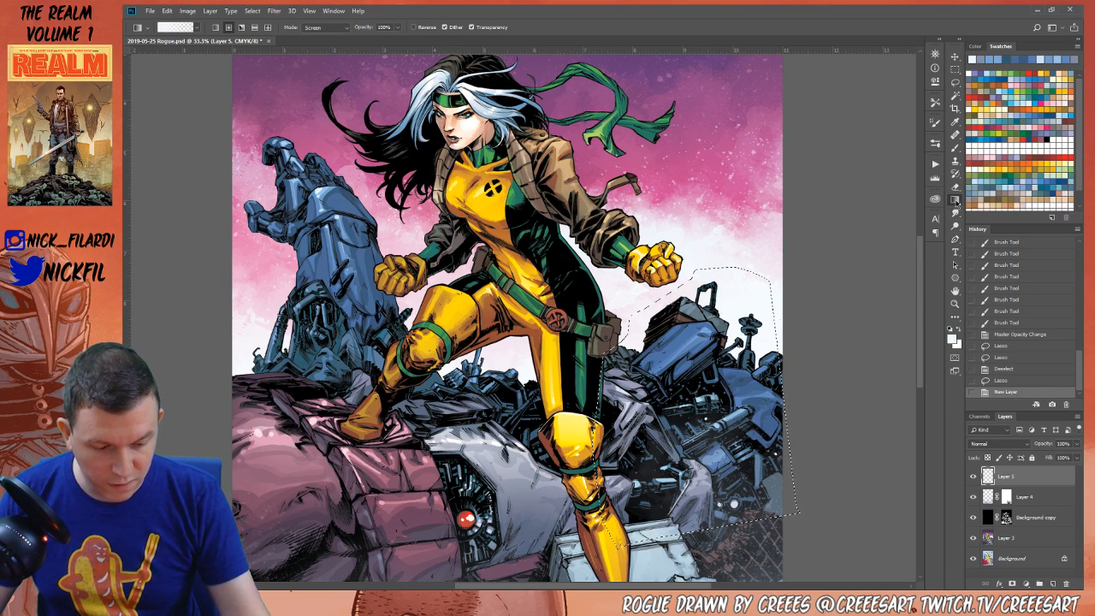
{"action": "left_click_drag", "start_coordinate": [624, 342], "coordinate": [693, 427]}
{"action": "key", "text": "ctrl+z"}
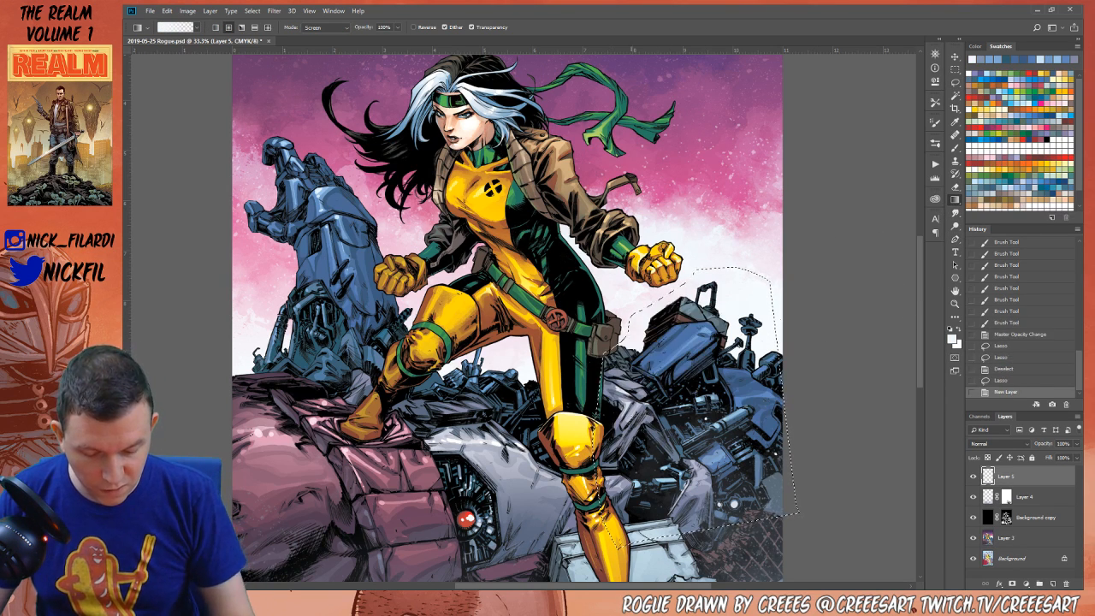
{"action": "key", "text": "ctrl+shift+z"}
{"action": "key", "text": "ctrl+z"}
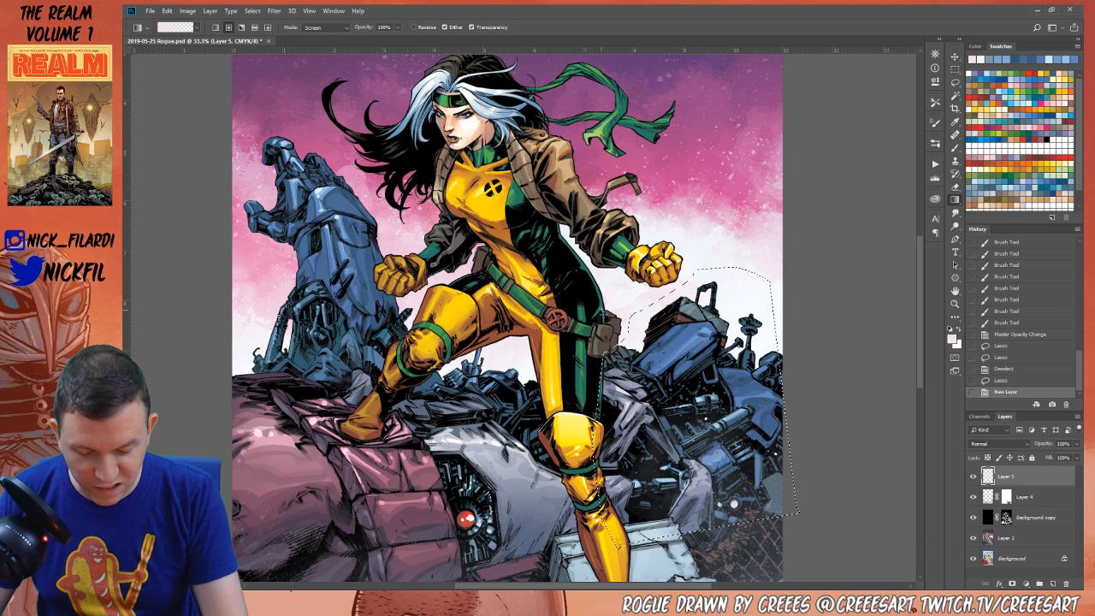
{"action": "key", "text": "ctrl+shift+z"}
{"action": "key", "text": "ctrl+z"}
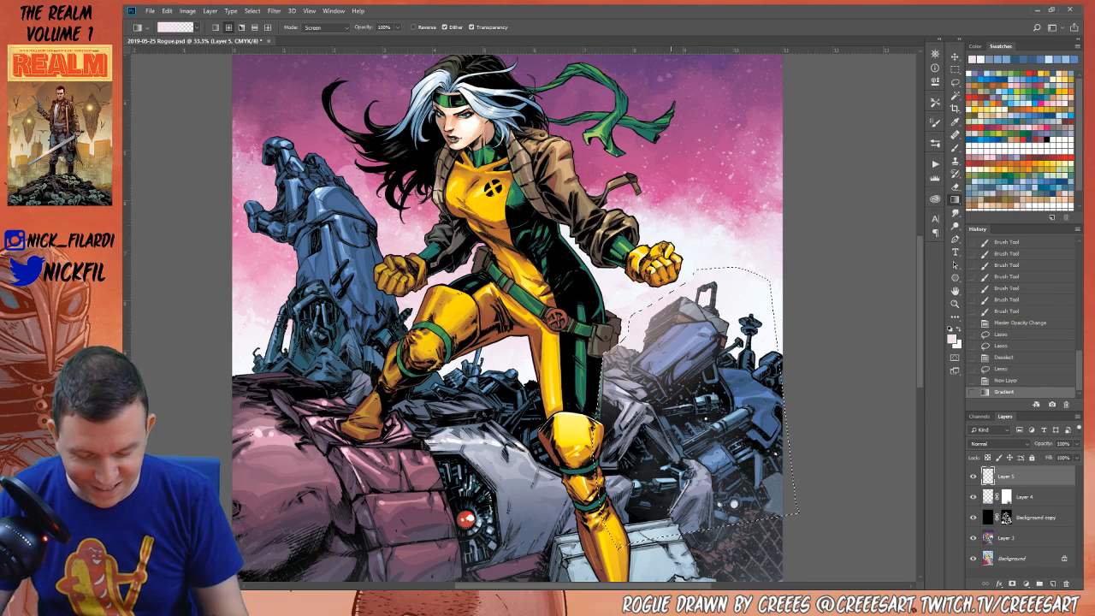
{"action": "key", "text": "ctrl+shift+z"}
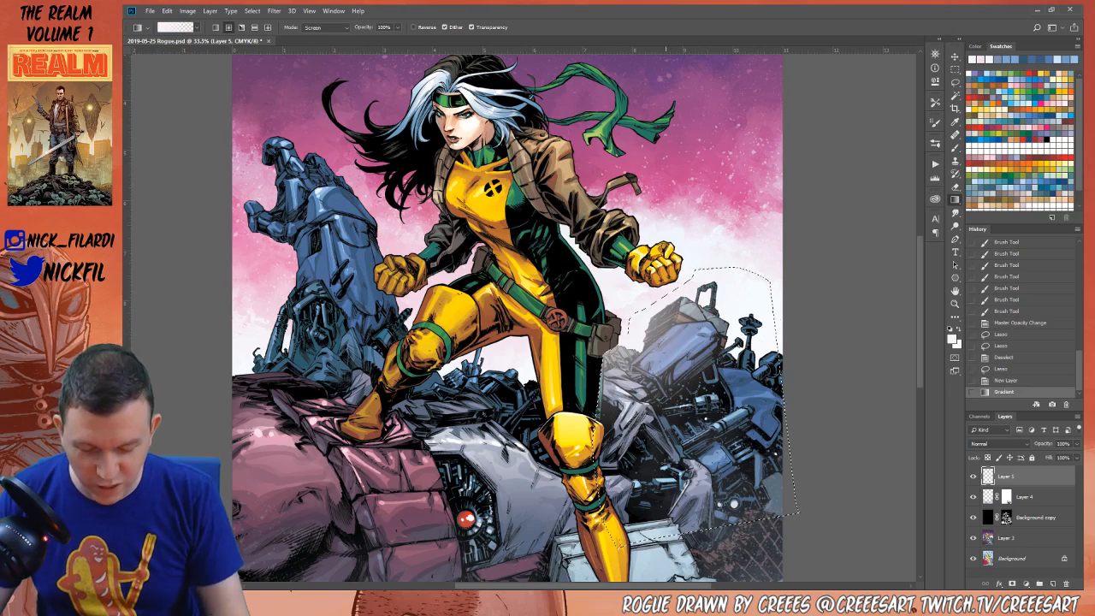
{"action": "key", "text": "ctrl+d"}
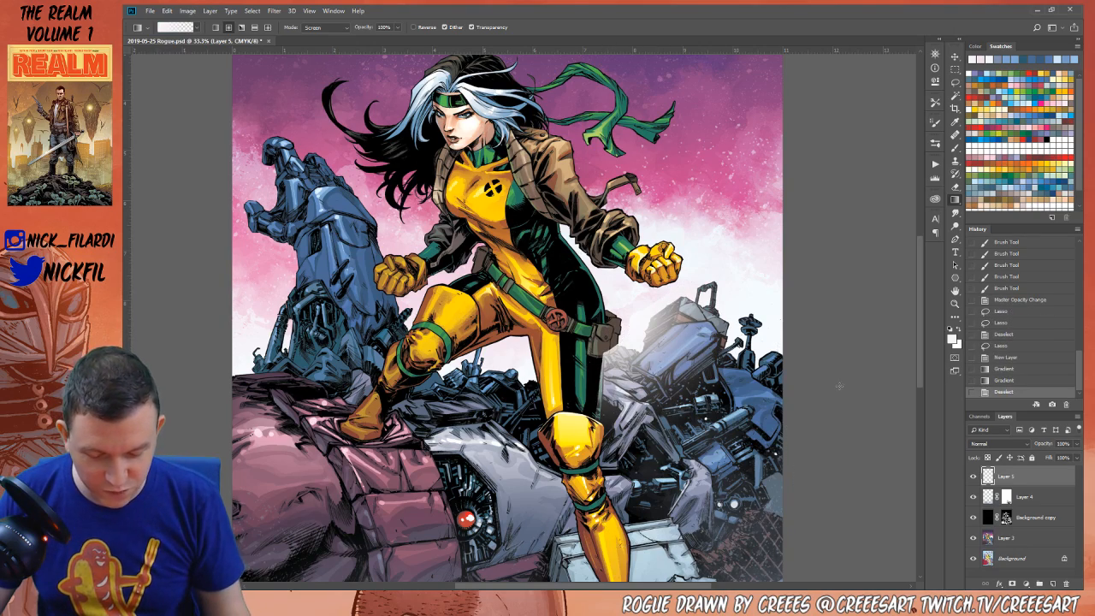
Add a layer mask to the glow layer and choose the 125 px round Pencil preset for masking
{"action": "left_click", "coordinate": [955, 303]}
{"action": "left_click", "coordinate": [637, 363]}
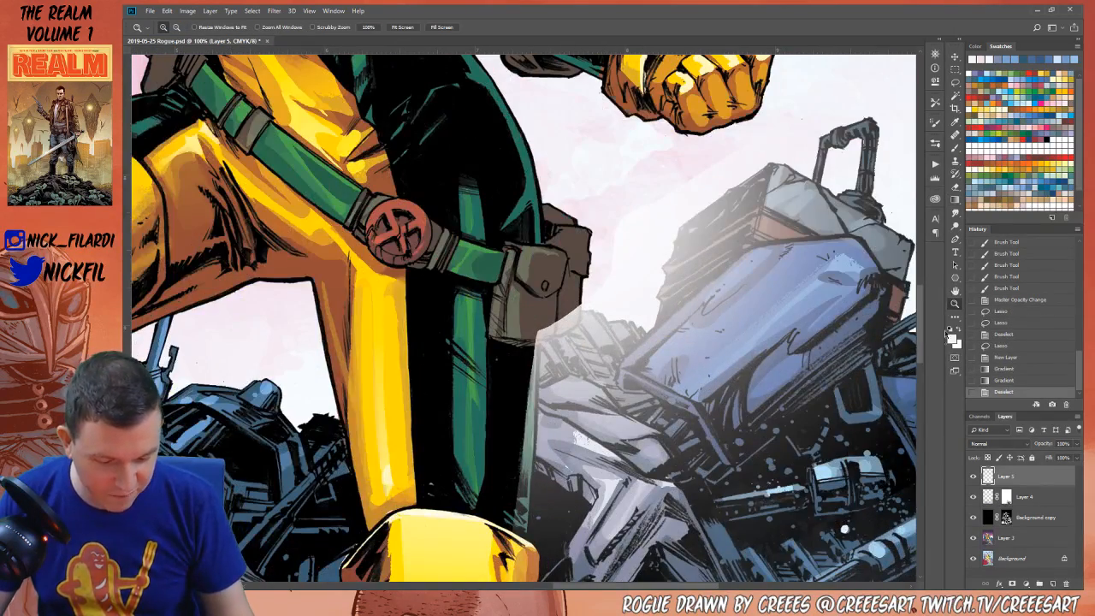
{"action": "left_click", "coordinate": [955, 147]}
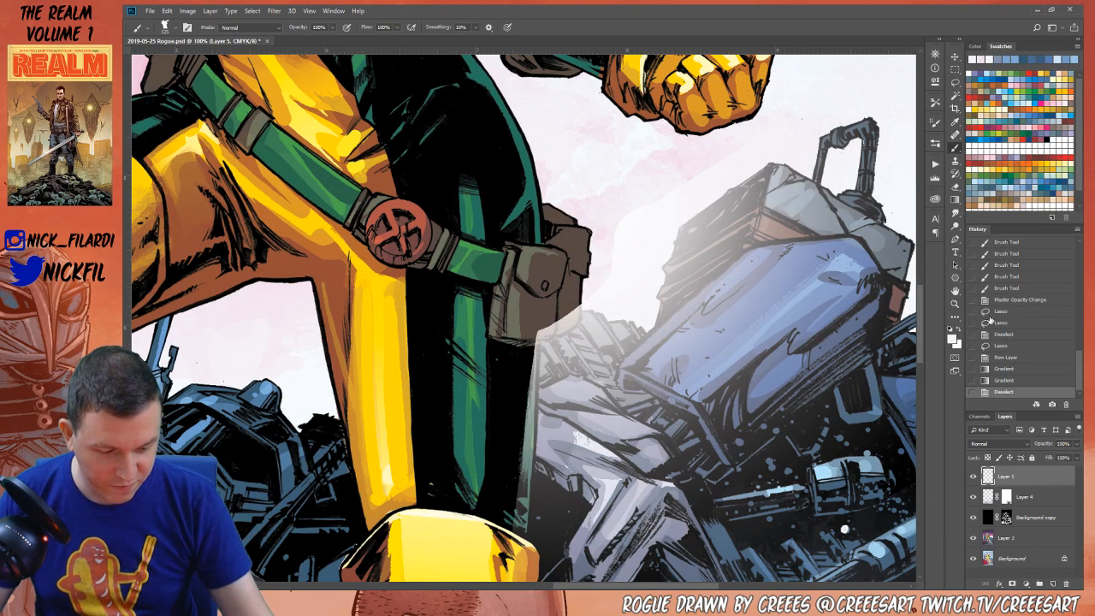
{"action": "left_click", "coordinate": [1012, 584]}
{"action": "key", "text": "shift+b"}
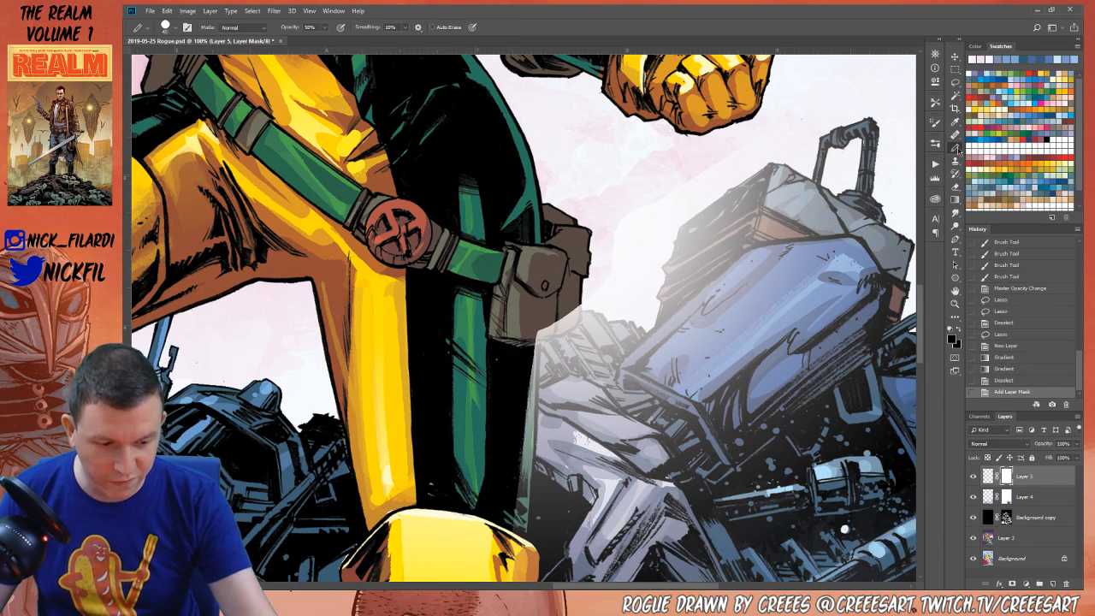
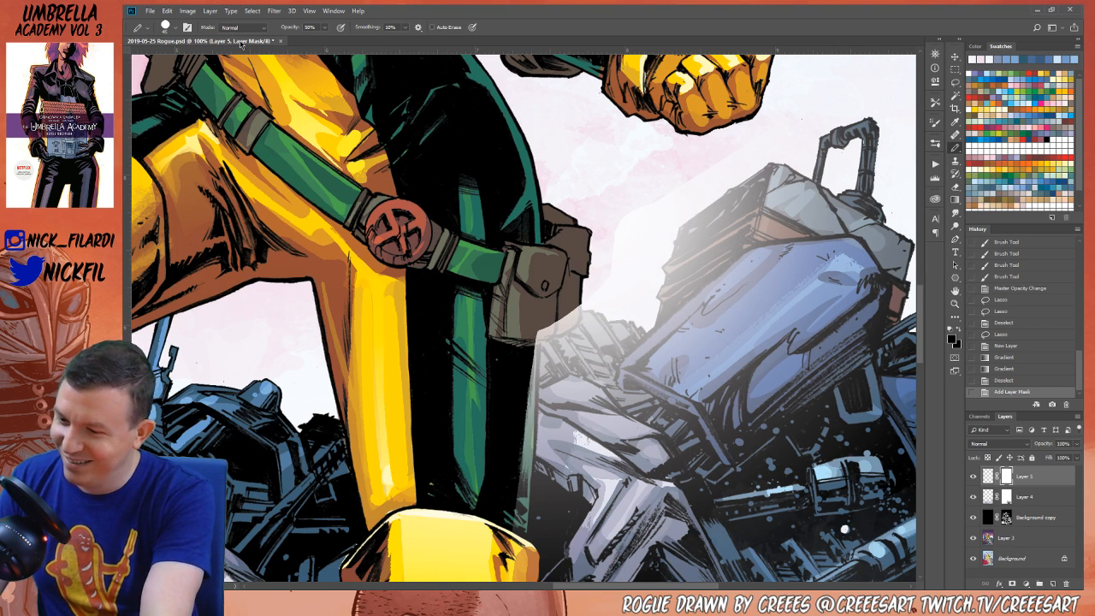
{"action": "left_click", "coordinate": [167, 27]}
{"action": "left_click", "coordinate": [232, 130]}
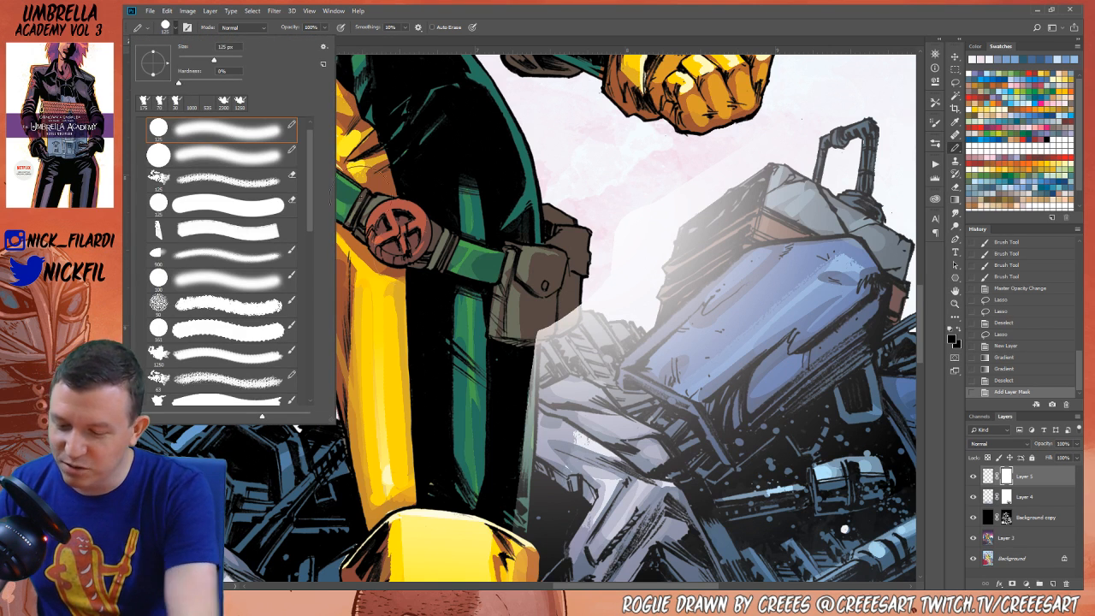
Mask the white glow off the belt pouch and the edge of the straight thigh with black at 100% opacity
{"action": "left_click", "coordinate": [548, 291]}
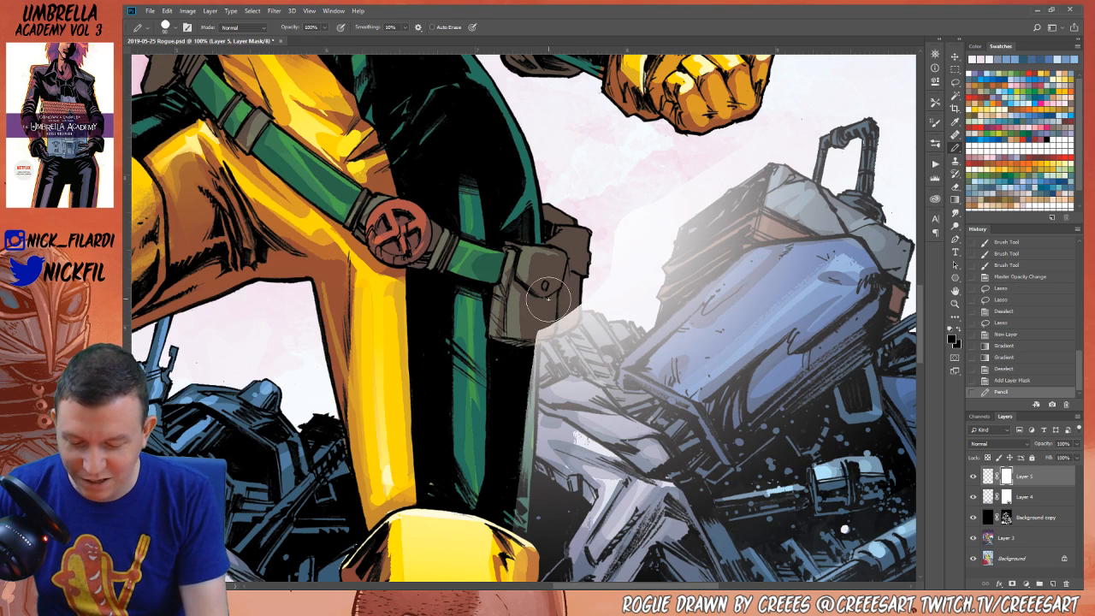
{"action": "mouse_move", "coordinate": [547, 299]}
{"action": "left_mouse_down"}
{"action": "mouse_move", "coordinate": [568, 321]}
{"action": "mouse_move", "coordinate": [576, 307]}
{"action": "mouse_move", "coordinate": [552, 329]}
{"action": "mouse_move", "coordinate": [564, 320]}
{"action": "mouse_move", "coordinate": [562, 333]}
{"action": "mouse_move", "coordinate": [537, 340]}
{"action": "mouse_move", "coordinate": [556, 325]}
{"action": "mouse_move", "coordinate": [537, 337]}
{"action": "mouse_move", "coordinate": [532, 395]}
{"action": "mouse_move", "coordinate": [533, 342]}
{"action": "mouse_move", "coordinate": [528, 445]}
{"action": "mouse_move", "coordinate": [526, 373]}
{"action": "left_mouse_up"}
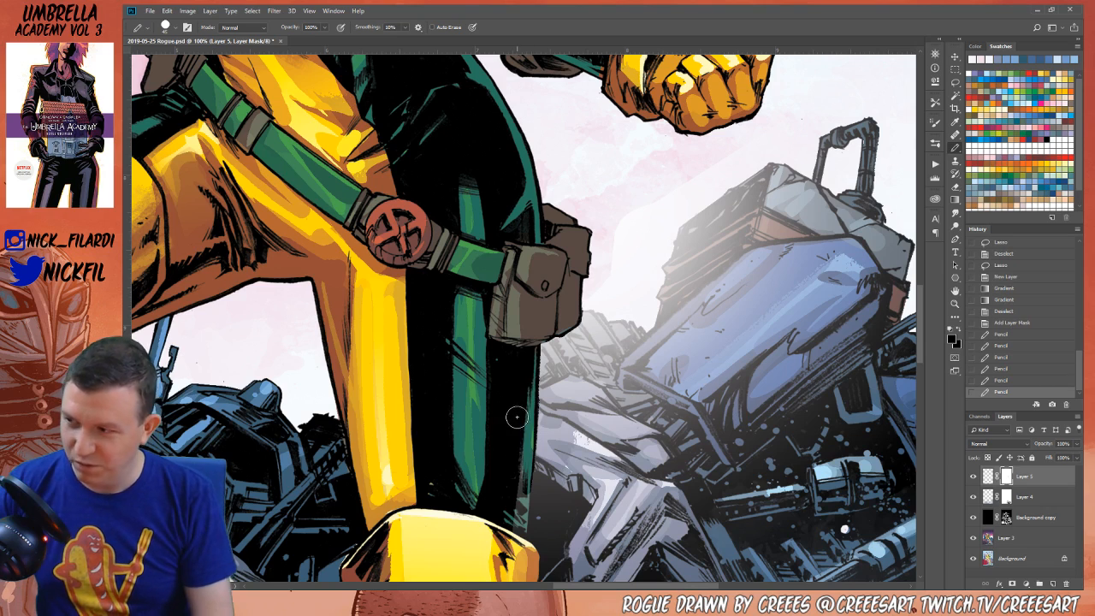
{"action": "mouse_move", "coordinate": [530, 465]}
{"action": "left_mouse_down"}
{"action": "mouse_move", "coordinate": [520, 495]}
{"action": "mouse_move", "coordinate": [528, 526]}
{"action": "mouse_move", "coordinate": [530, 478]}
{"action": "left_mouse_up"}
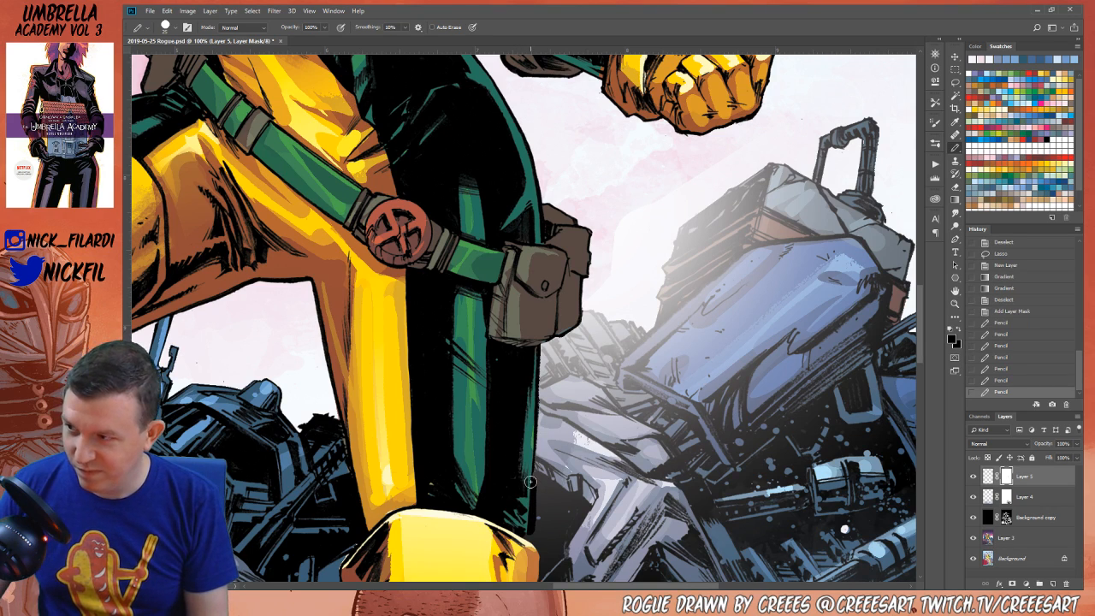
Mask the remaining glow off the edge of the straight leg's knee and shin with the black pencil
{"action": "key", "text": "space"}
{"action": "left_click_drag", "start_coordinate": [674, 490], "coordinate": [682, 336]}
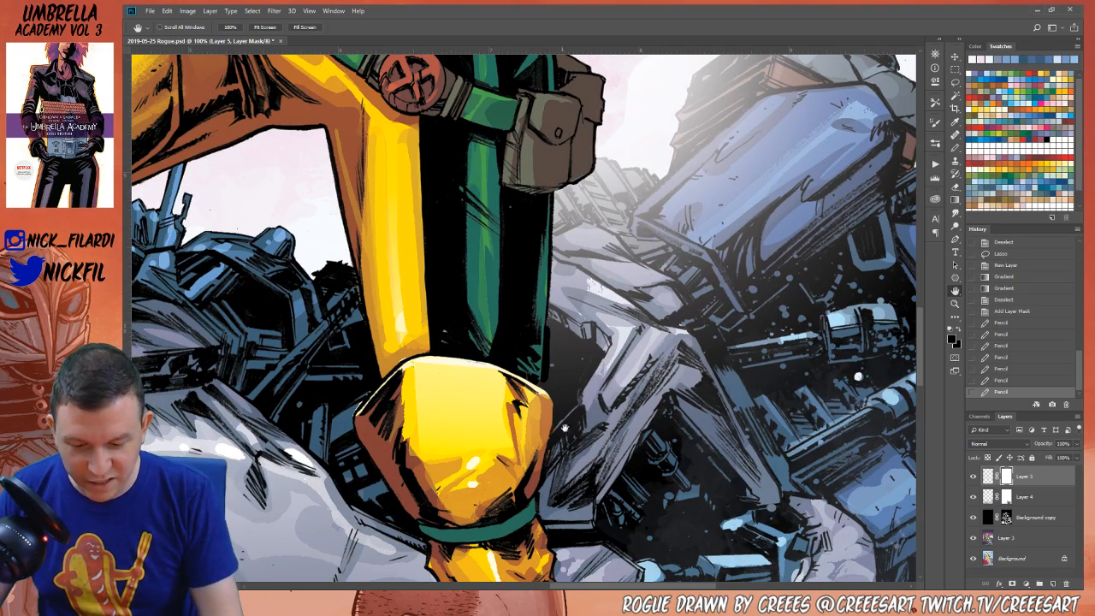
{"action": "left_click", "coordinate": [954, 303]}
{"action": "left_click", "coordinate": [632, 441], "text": "alt"}
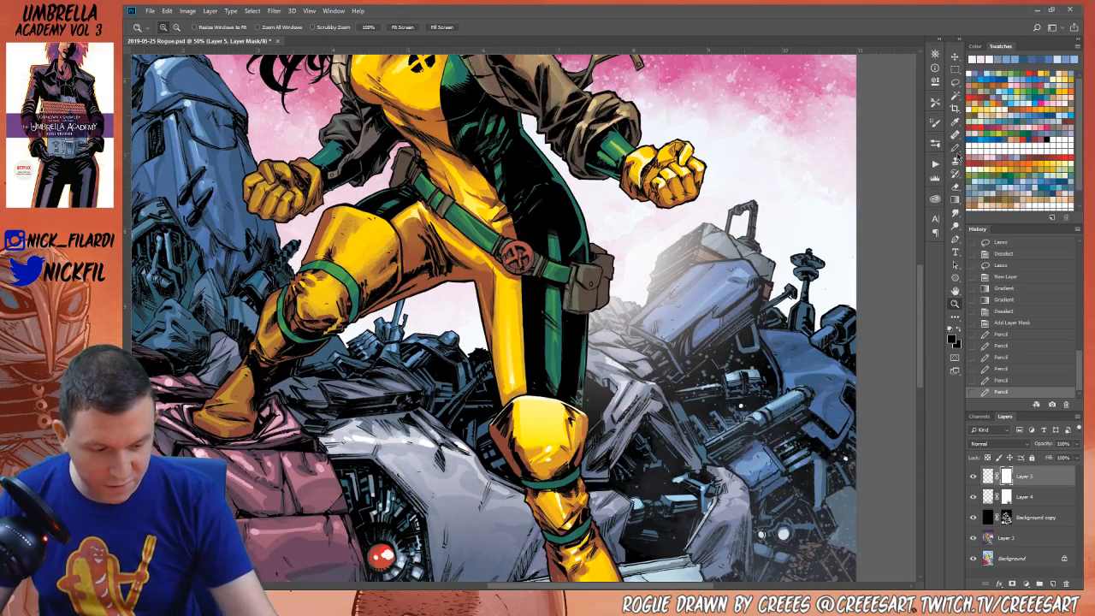
{"action": "left_click", "coordinate": [954, 147]}
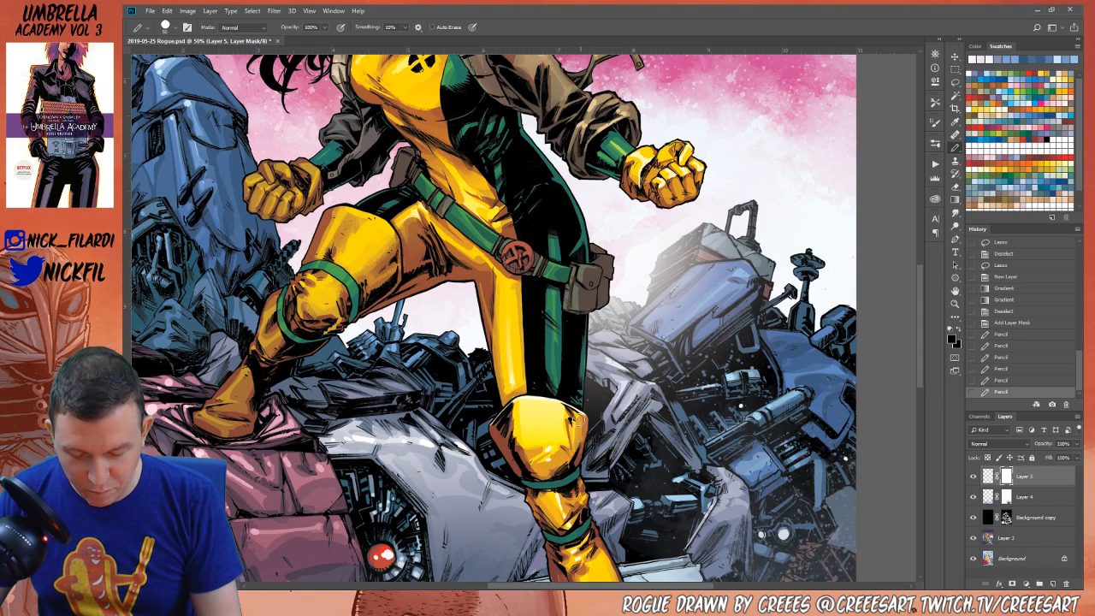
{"action": "left_click", "coordinate": [577, 422]}
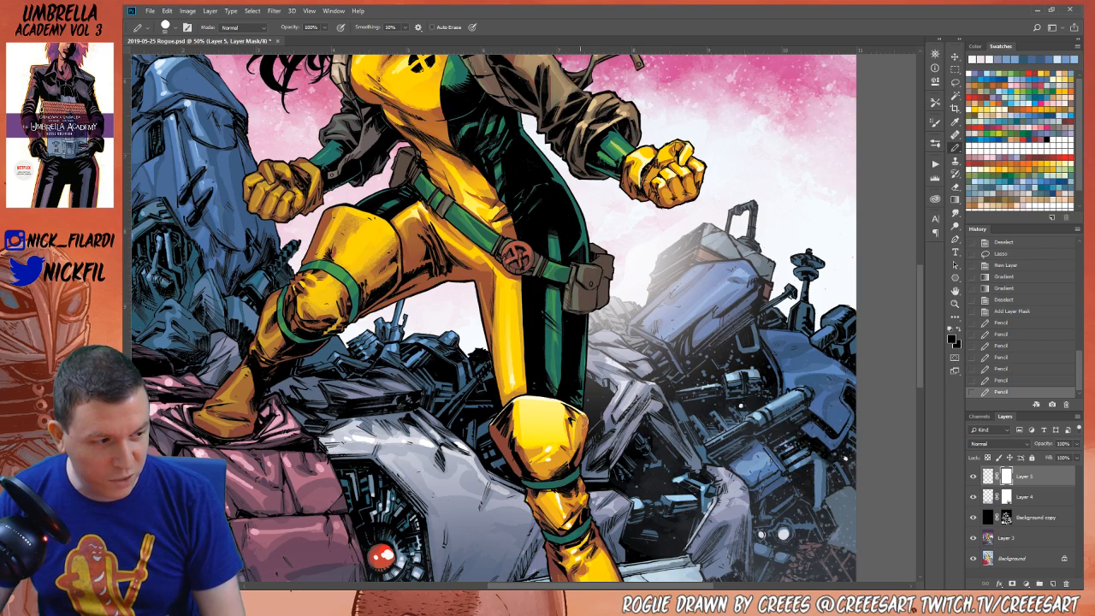
{"action": "left_click_drag", "start_coordinate": [590, 423], "coordinate": [571, 496]}
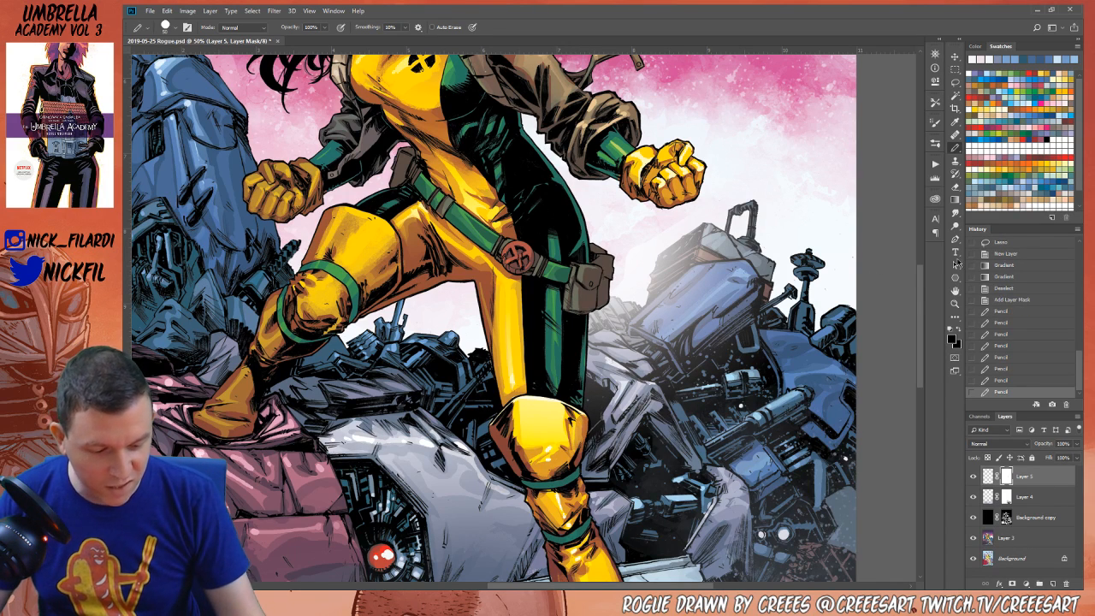
{"action": "left_click", "coordinate": [956, 291]}
{"action": "left_click_drag", "start_coordinate": [713, 325], "coordinate": [687, 421]}
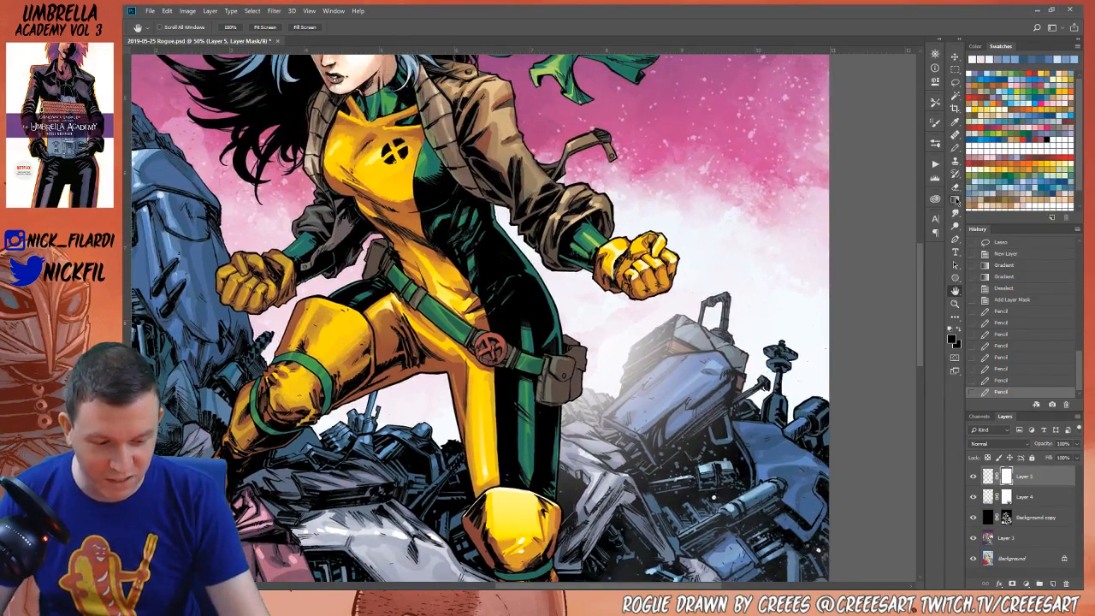
{"action": "left_click", "coordinate": [955, 199]}
{"action": "left_click", "coordinate": [143, 29]}
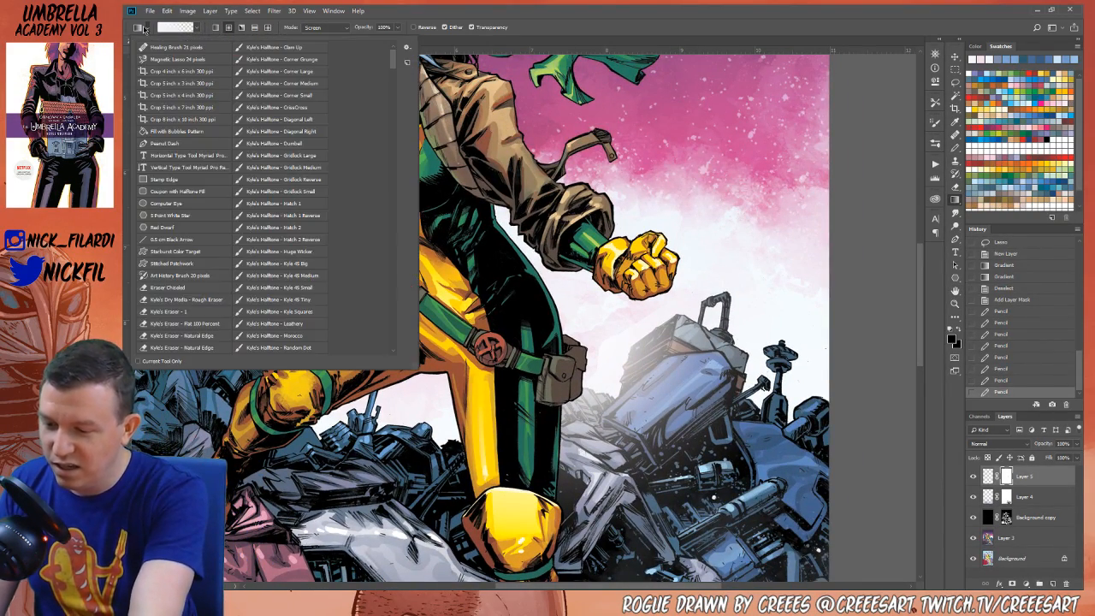
{"action": "left_click", "coordinate": [146, 28]}
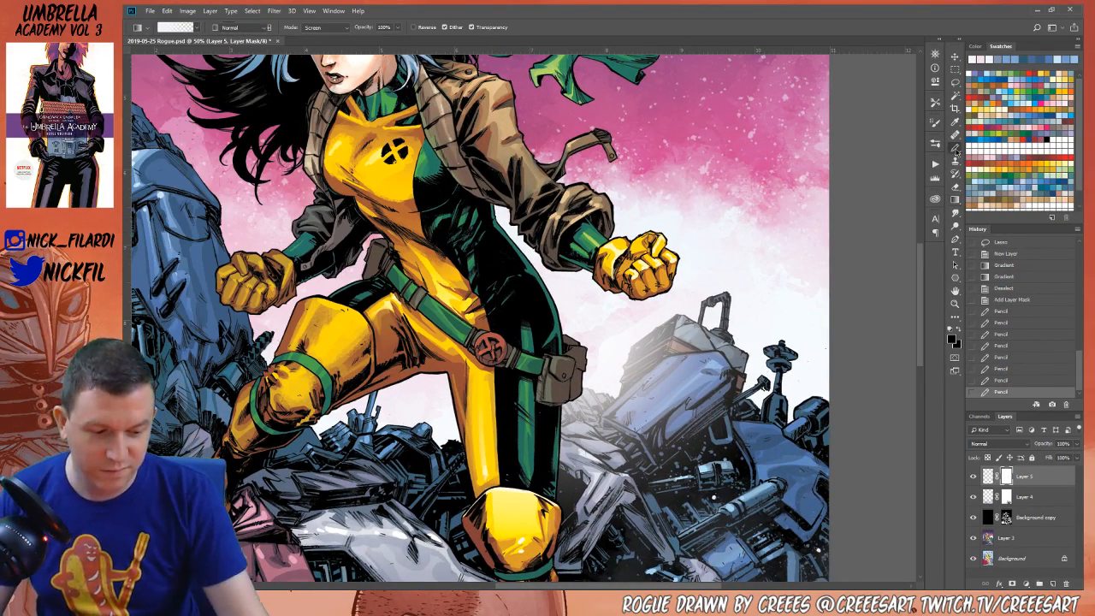
Choose the 30 px textured Brush preset and dab black on the glow layer's mask around the blue-grey wreckage behind the pouch
{"action": "left_click", "coordinate": [955, 147]}
{"action": "left_click", "coordinate": [167, 29]}
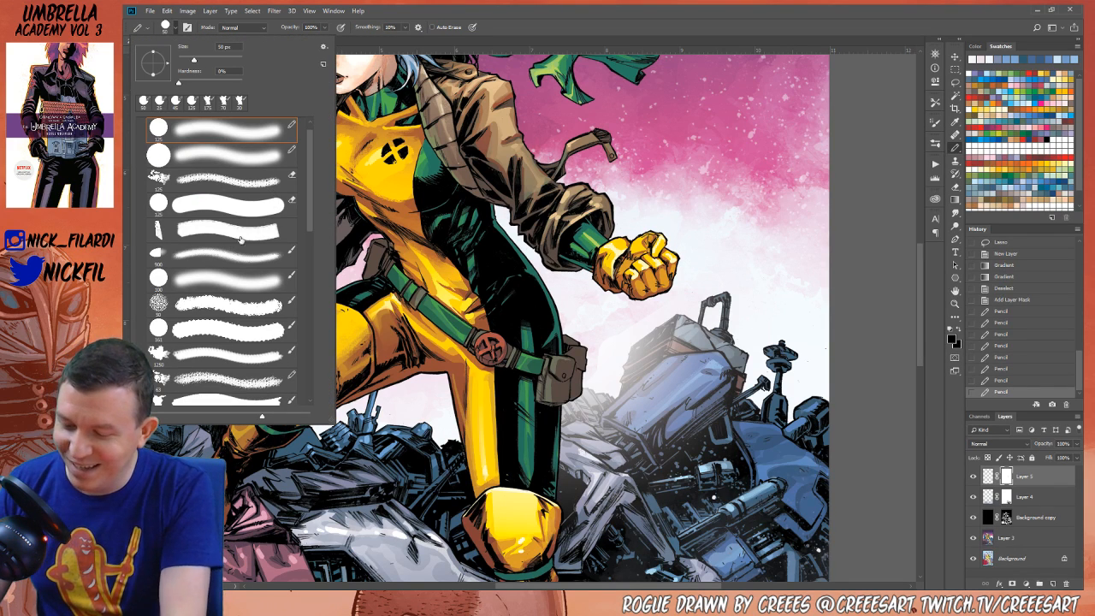
{"action": "left_click", "coordinate": [238, 396]}
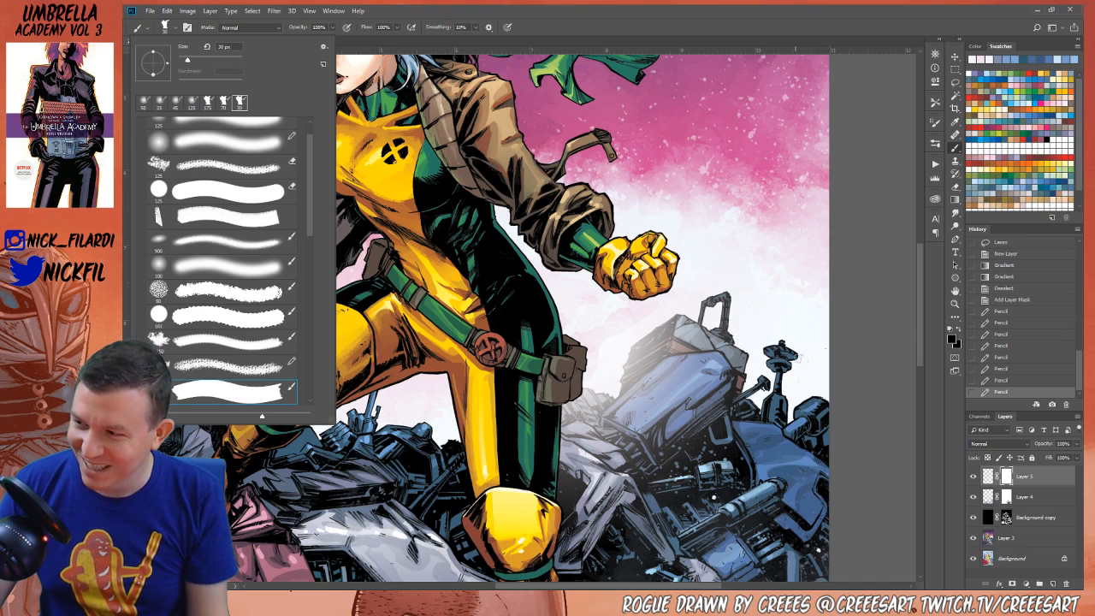
{"action": "left_click", "coordinate": [799, 355]}
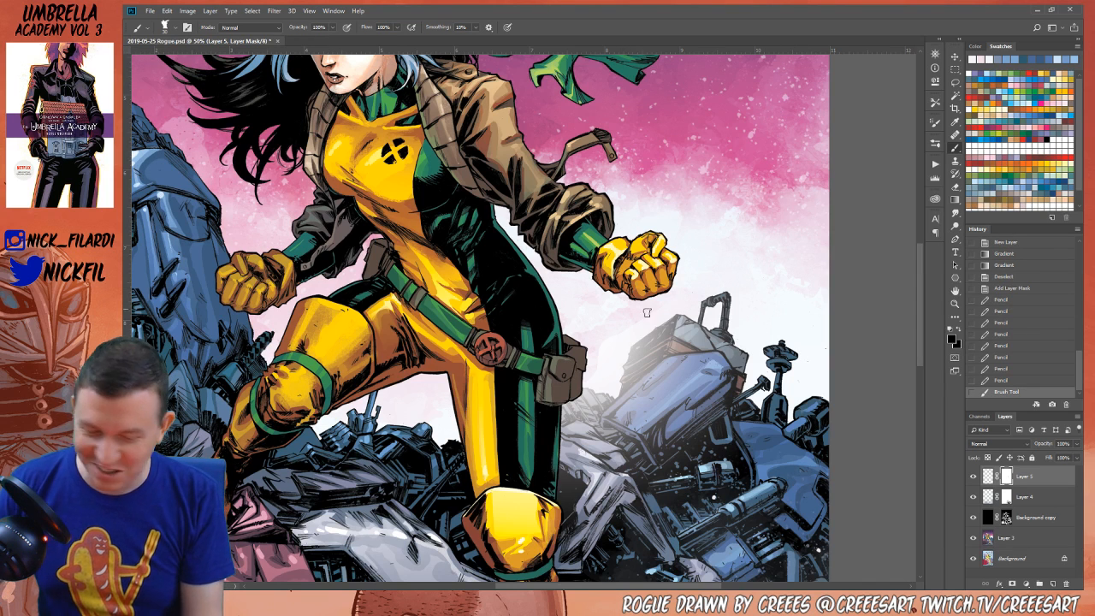
{"action": "left_click", "coordinate": [768, 329]}
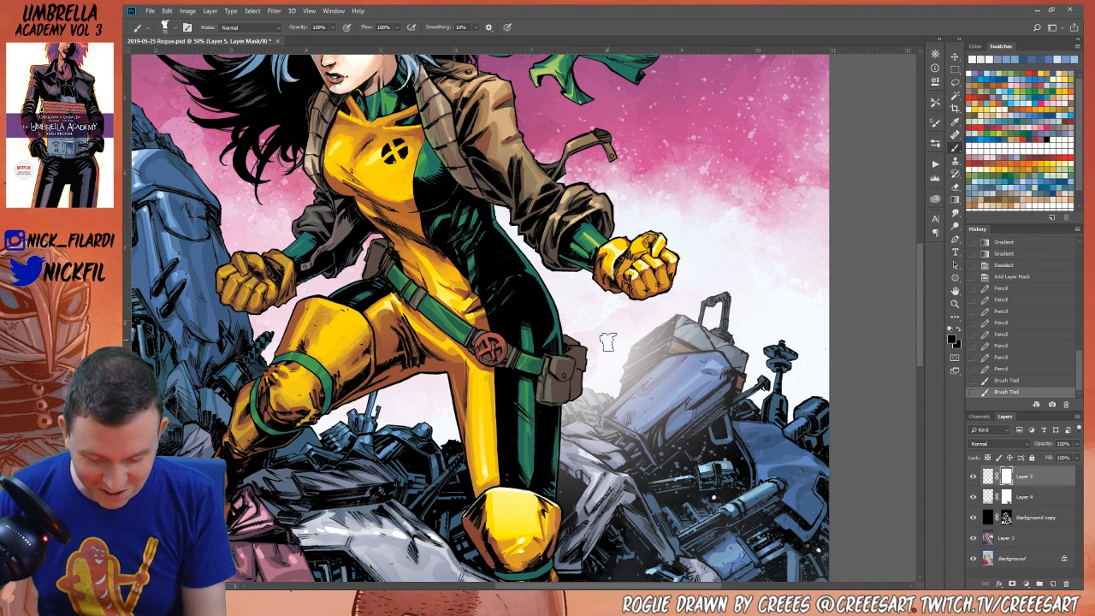
{"action": "left_click", "coordinate": [618, 336]}
{"action": "left_click", "coordinate": [606, 383]}
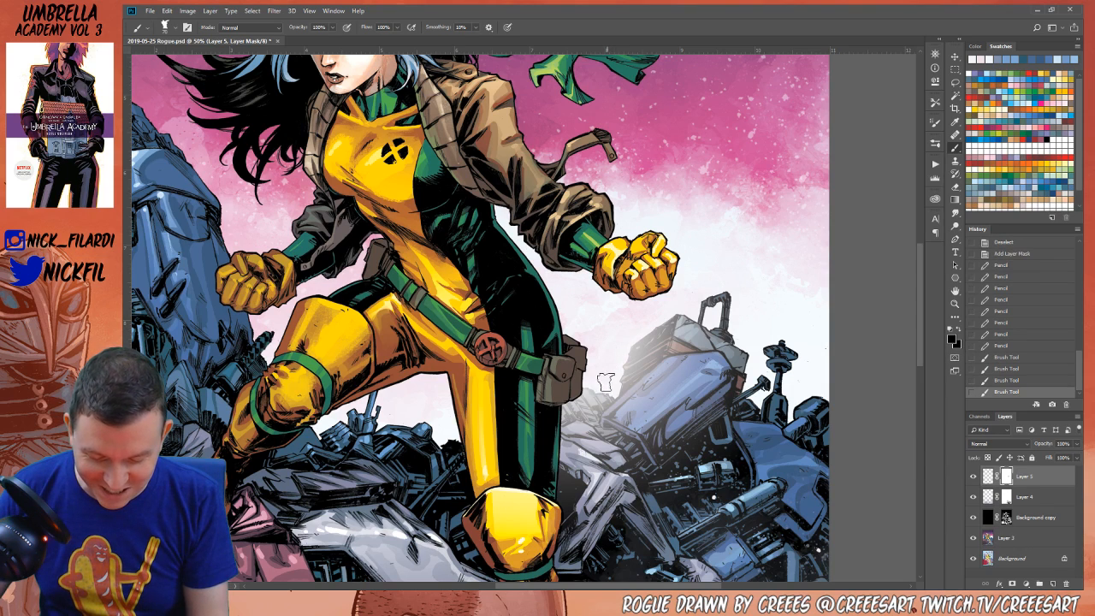
{"action": "left_click", "coordinate": [631, 329]}
{"action": "left_click", "coordinate": [759, 292]}
{"action": "left_click", "coordinate": [760, 434]}
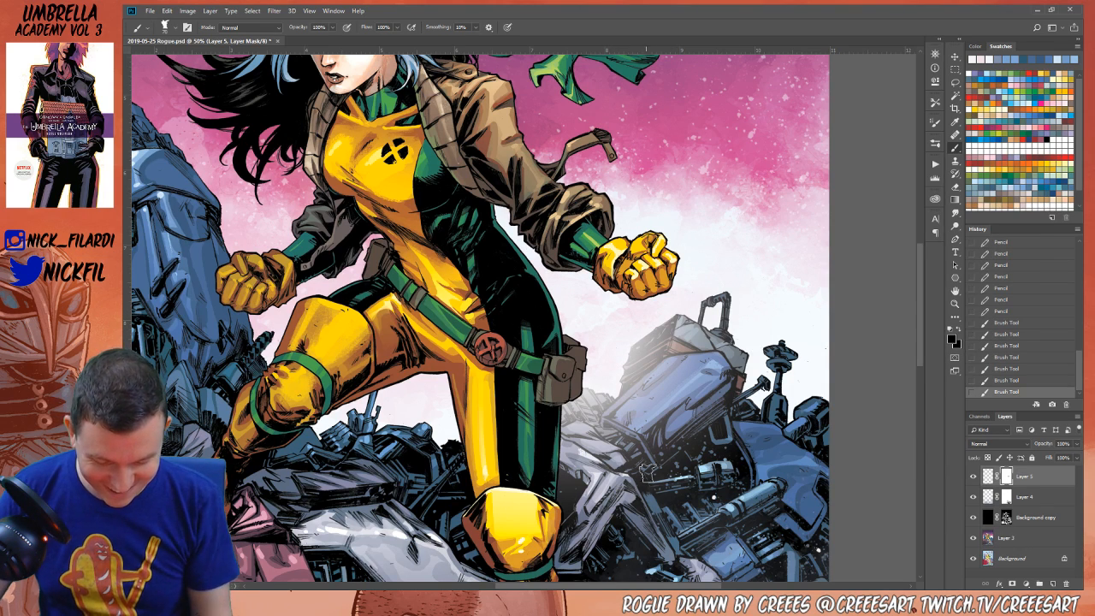
Lasso the large blue wreckage panel and the darker debris between it and the figure's straight leg
{"action": "left_click", "coordinate": [955, 291]}
{"action": "left_click_drag", "start_coordinate": [706, 501], "coordinate": [701, 420]}
{"action": "left_click", "coordinate": [955, 96]}
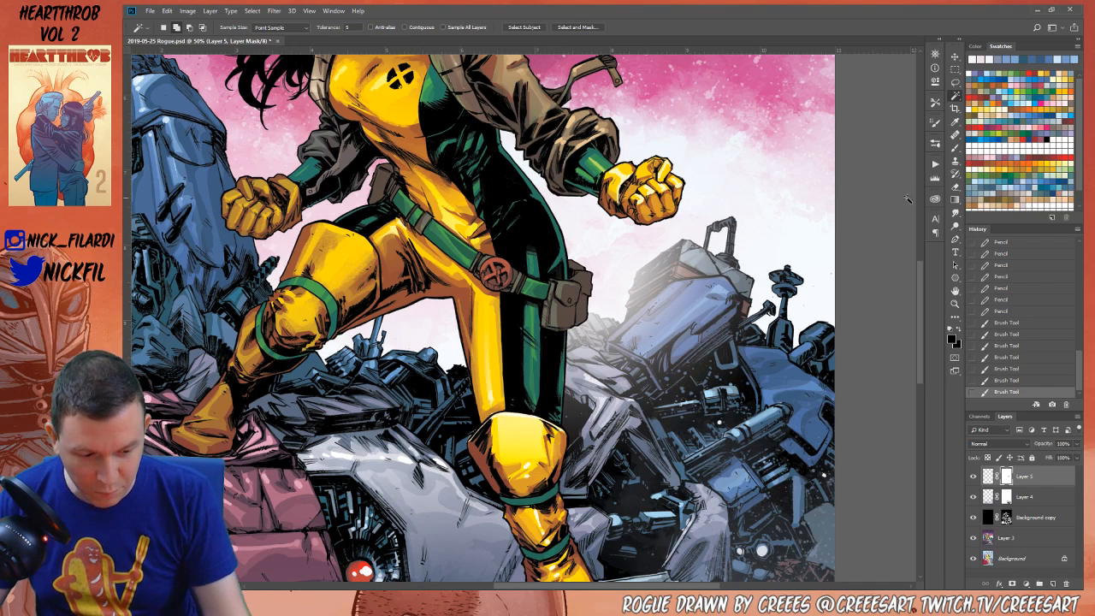
{"action": "left_click", "coordinate": [956, 84]}
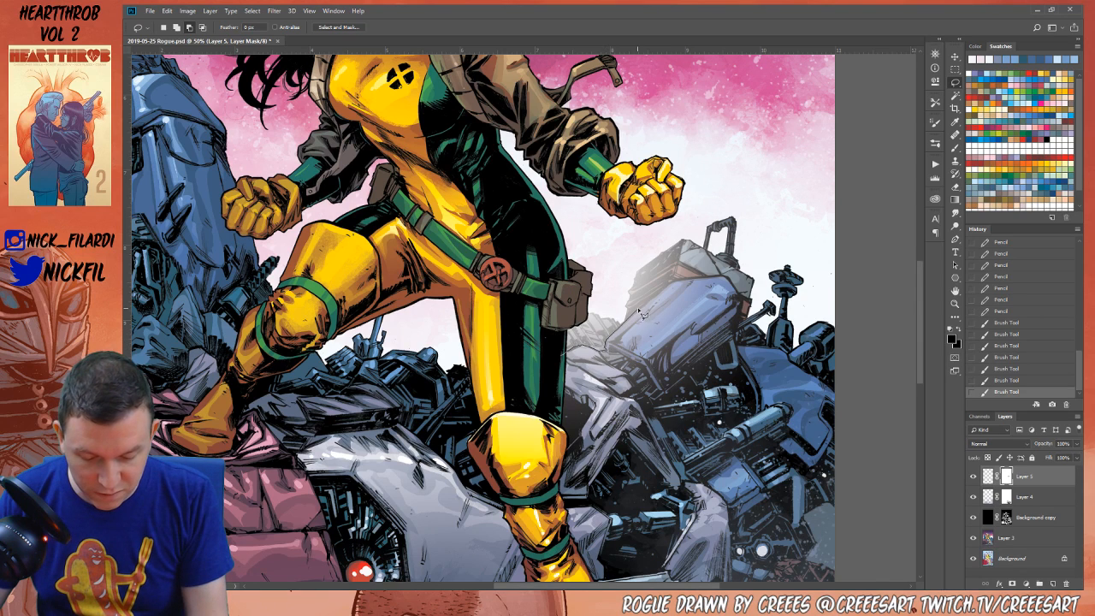
{"action": "mouse_move", "coordinate": [673, 283]}
{"action": "left_mouse_down"}
{"action": "mouse_move", "coordinate": [737, 275]}
{"action": "mouse_move", "coordinate": [727, 278]}
{"action": "mouse_move", "coordinate": [743, 306]}
{"action": "mouse_move", "coordinate": [742, 347]}
{"action": "mouse_move", "coordinate": [599, 496]}
{"action": "mouse_move", "coordinate": [554, 494]}
{"action": "mouse_move", "coordinate": [505, 461]}
{"action": "mouse_move", "coordinate": [510, 409]}
{"action": "left_mouse_up"}
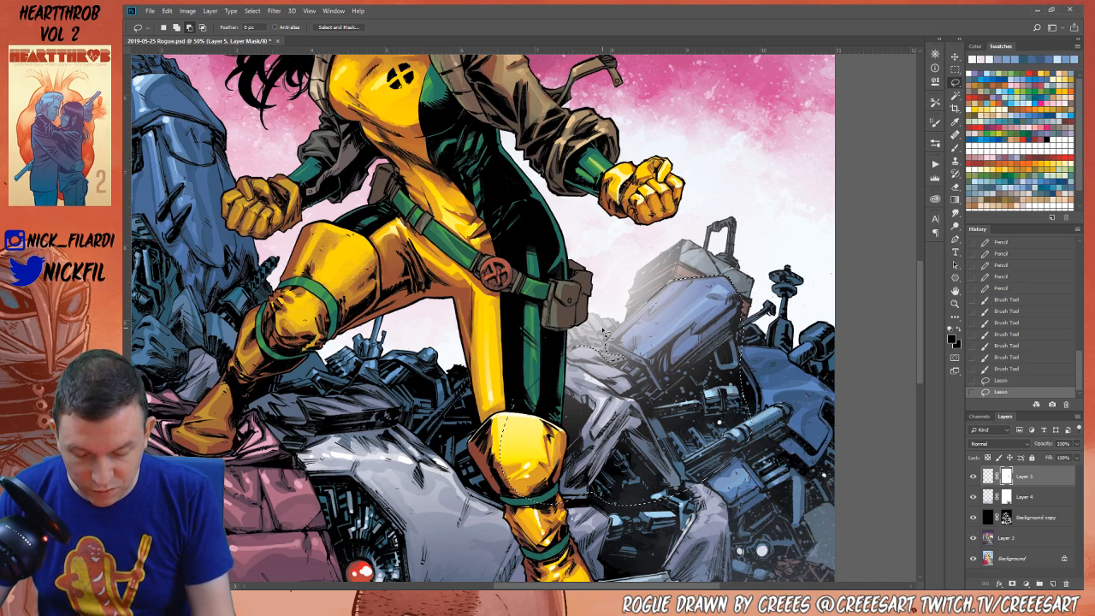
{"action": "mouse_move", "coordinate": [612, 346]}
{"action": "left_mouse_down"}
{"action": "mouse_move", "coordinate": [746, 402]}
{"action": "mouse_move", "coordinate": [733, 513]}
{"action": "left_mouse_up"}
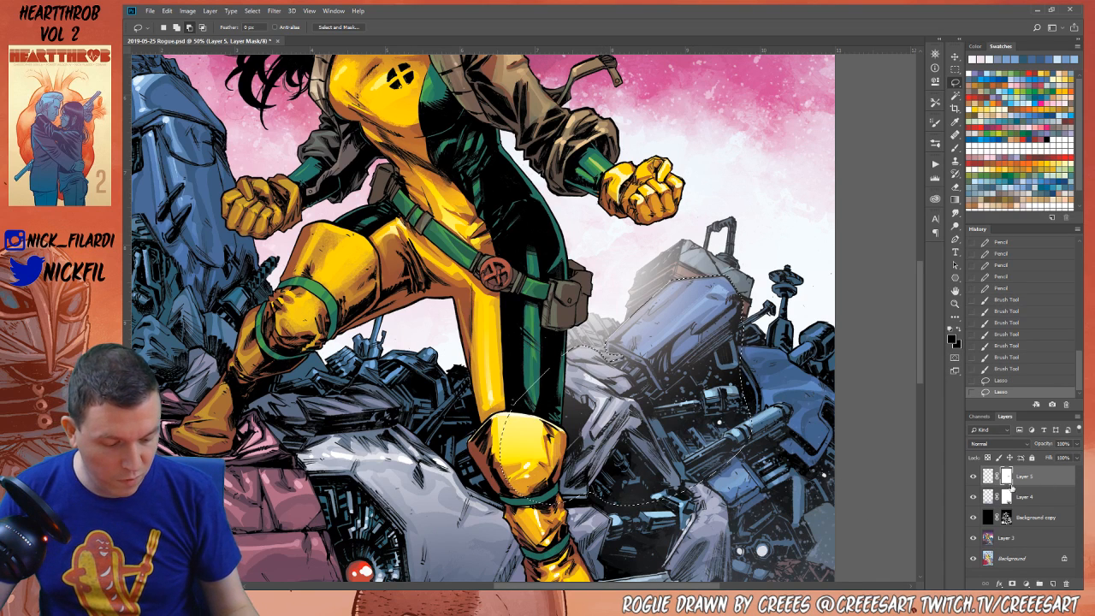
{"action": "left_click_drag", "start_coordinate": [513, 402], "coordinate": [560, 358]}
{"action": "key", "text": "Escape"}
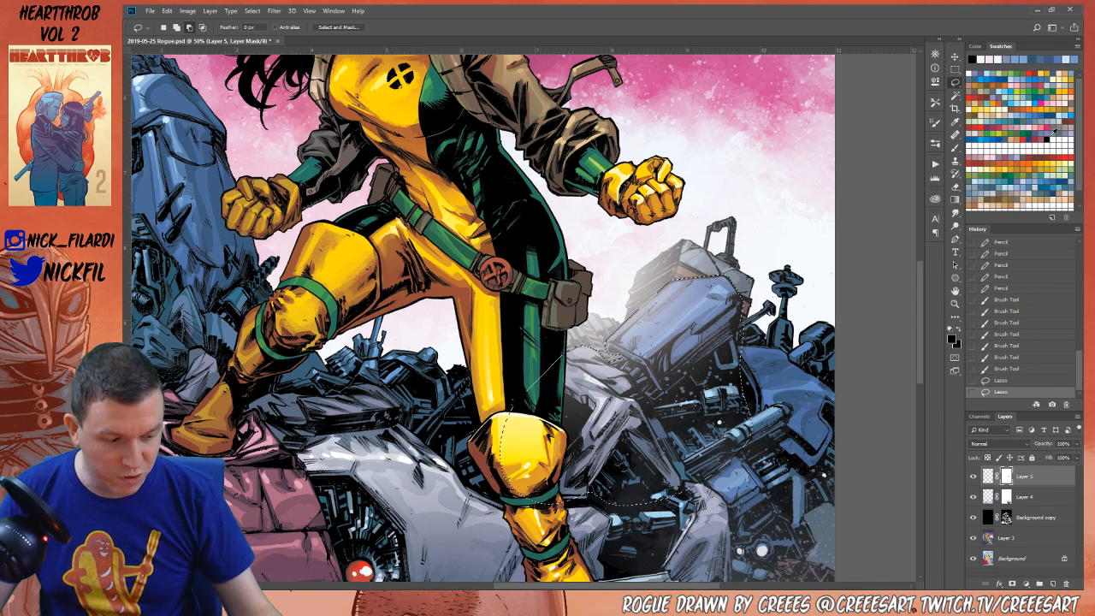
Fill the selection on the glow layer's mask with black, fade the fill to 41% in Normal mode, and deselect
{"action": "key", "text": "alt+BackSpace"}
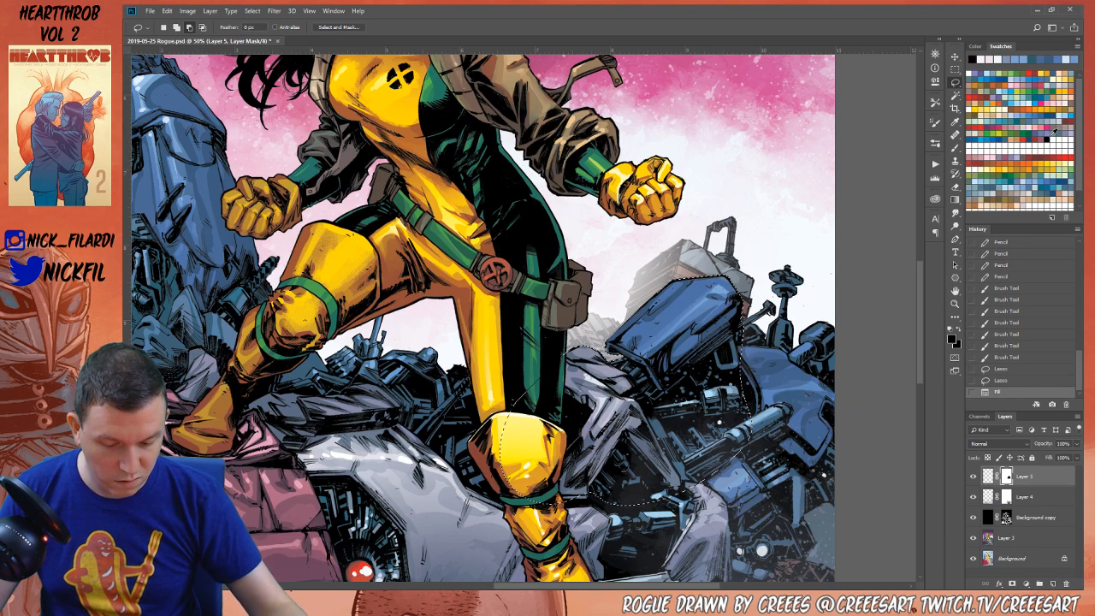
{"action": "key", "text": "ctrl+shift+f"}
{"action": "left_click_drag", "start_coordinate": [812, 443], "coordinate": [801, 443]}
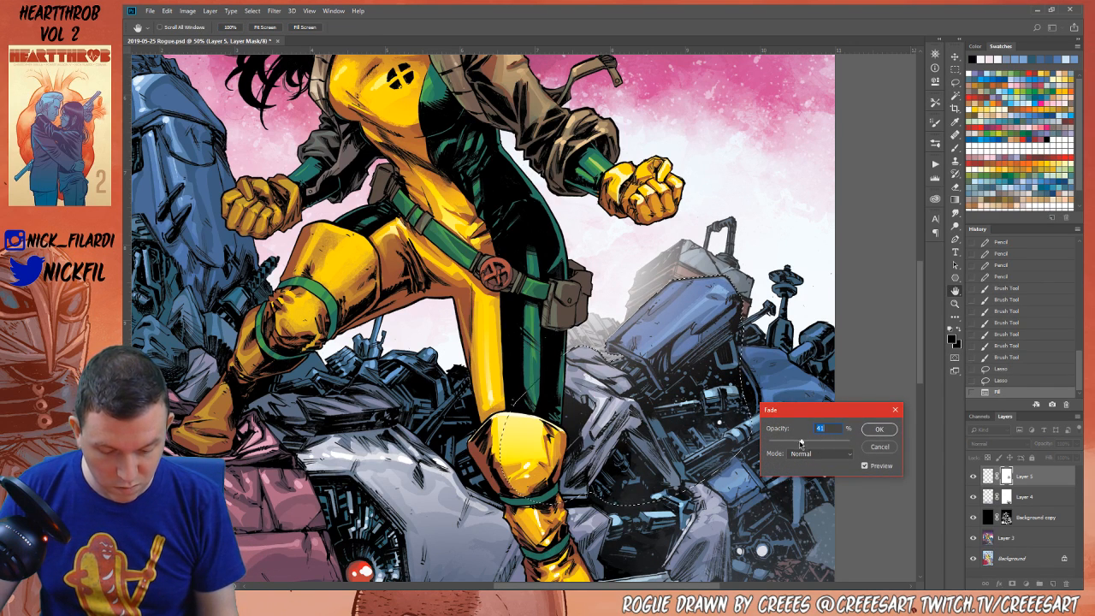
{"action": "left_click", "coordinate": [863, 429]}
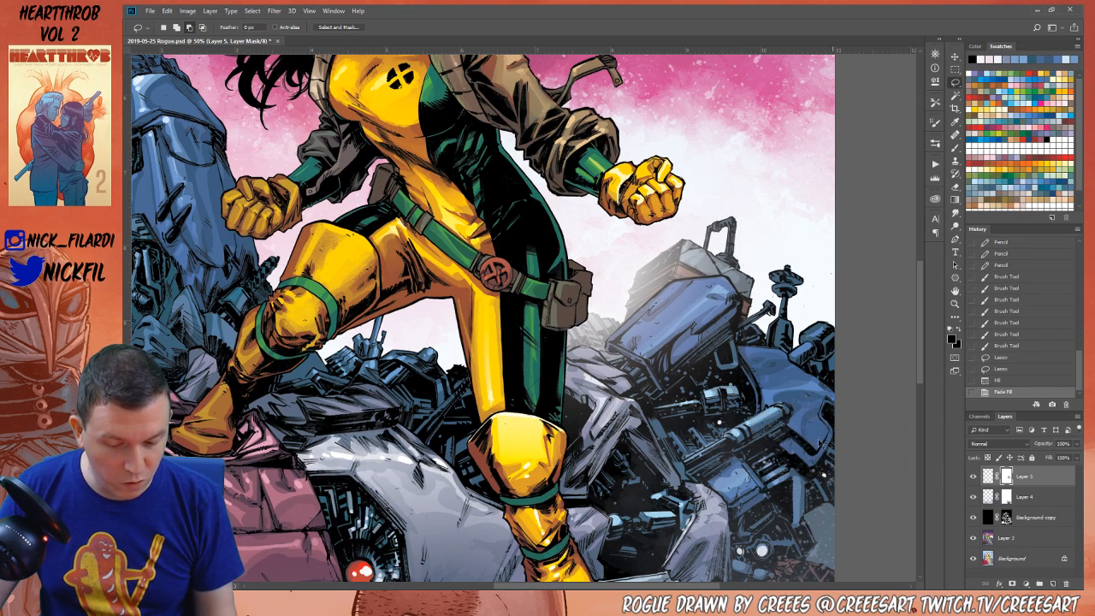
{"action": "key", "text": "ctrl+d"}
Try a white Screen-mode radial gradient on the glow layer's mask, undo it, and target the layer itself instead
{"action": "key", "text": "z"}
{"action": "left_click", "coordinate": [685, 413], "text": "alt"}
{"action": "left_click", "coordinate": [684, 414], "text": "alt"}
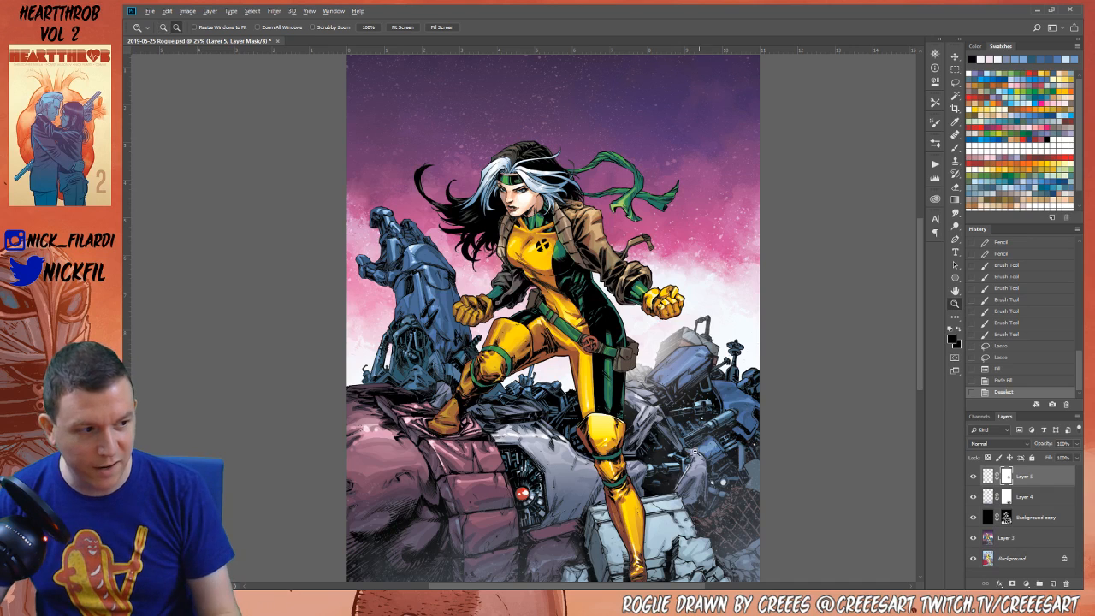
{"action": "left_click", "coordinate": [643, 470], "text": "alt"}
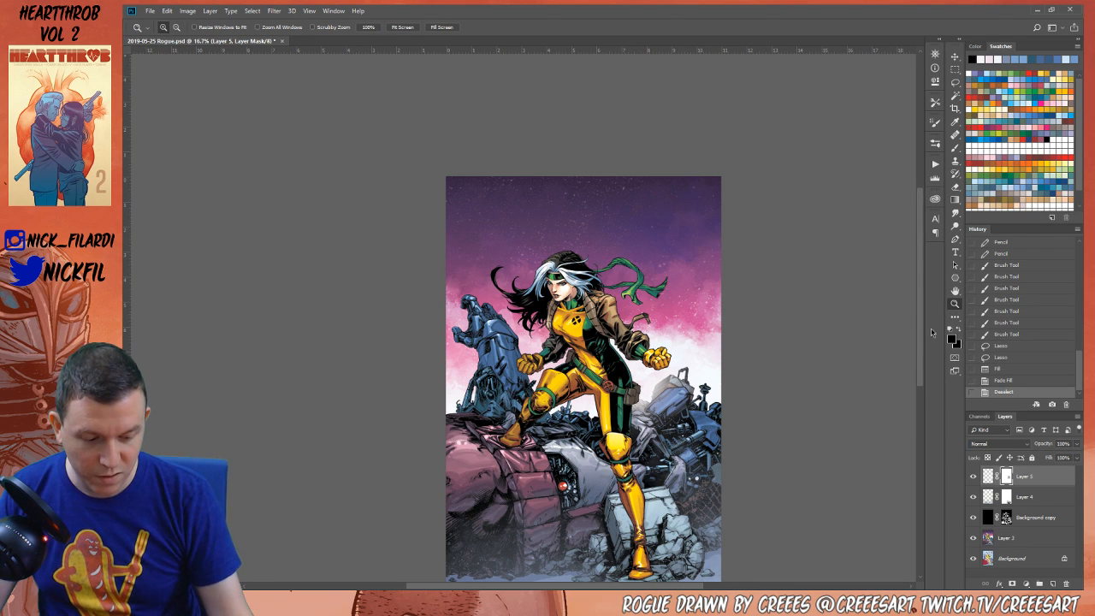
{"action": "left_click", "coordinate": [641, 425]}
{"action": "left_click", "coordinate": [643, 428]}
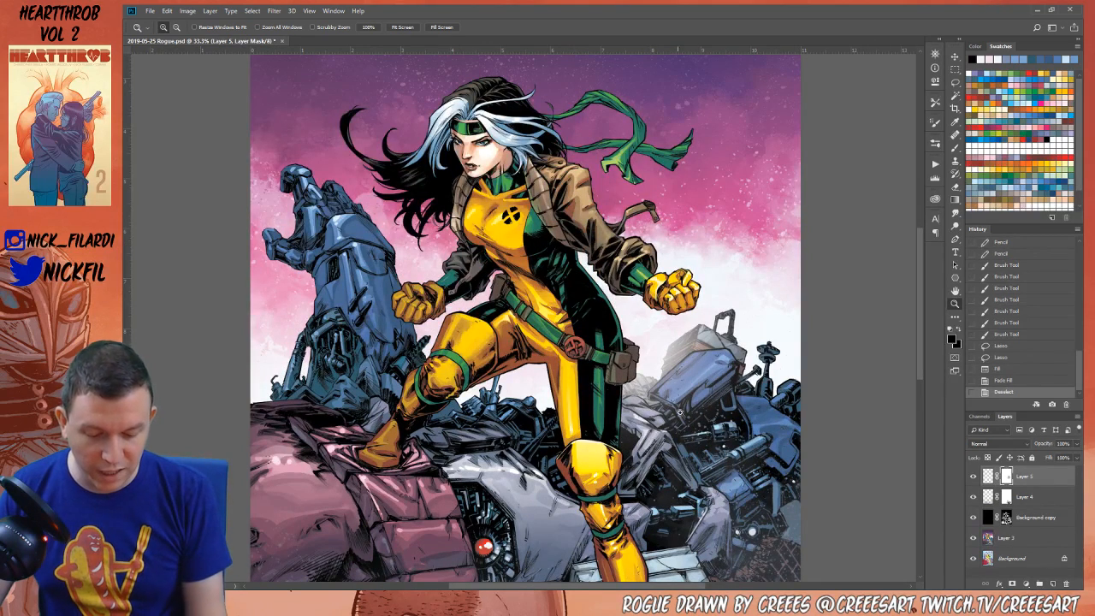
{"action": "left_click", "coordinate": [955, 199]}
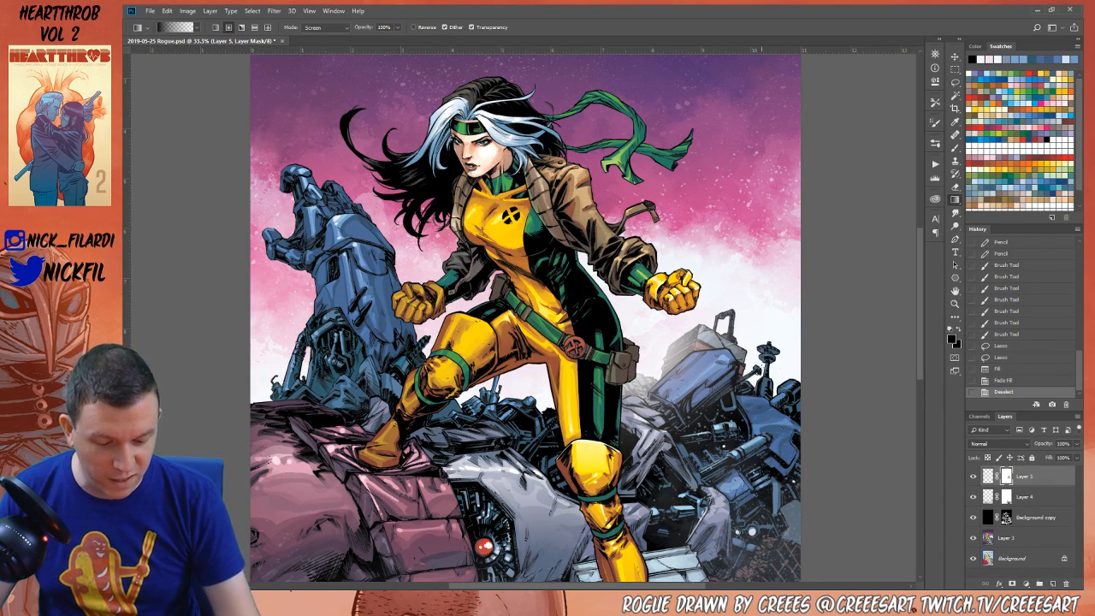
{"action": "key", "text": "x"}
{"action": "left_click_drag", "start_coordinate": [758, 128], "coordinate": [732, 385]}
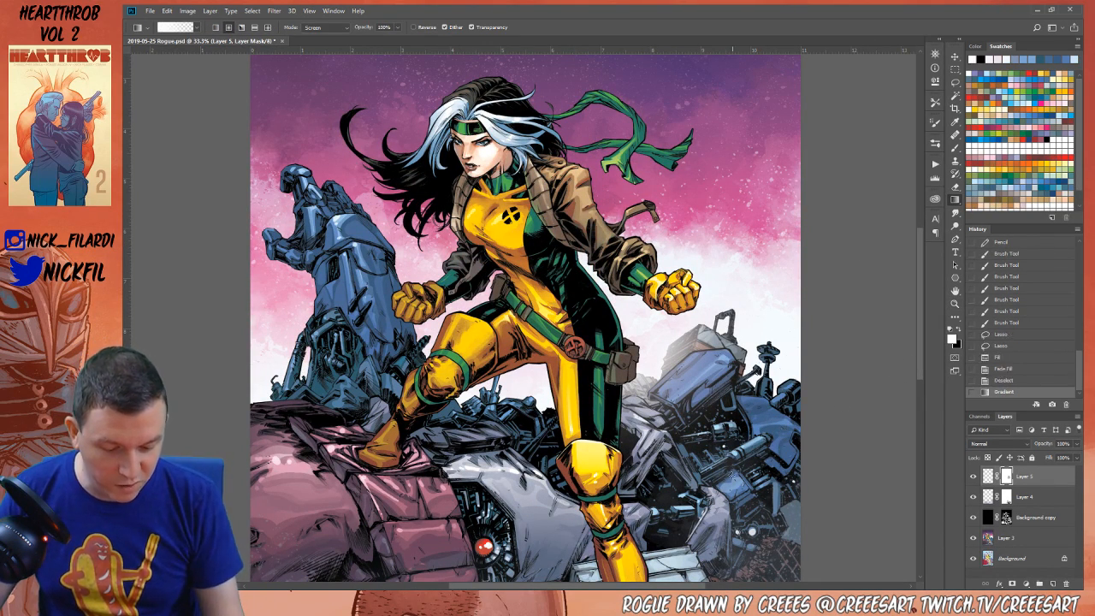
{"action": "key", "text": "ctrl+z"}
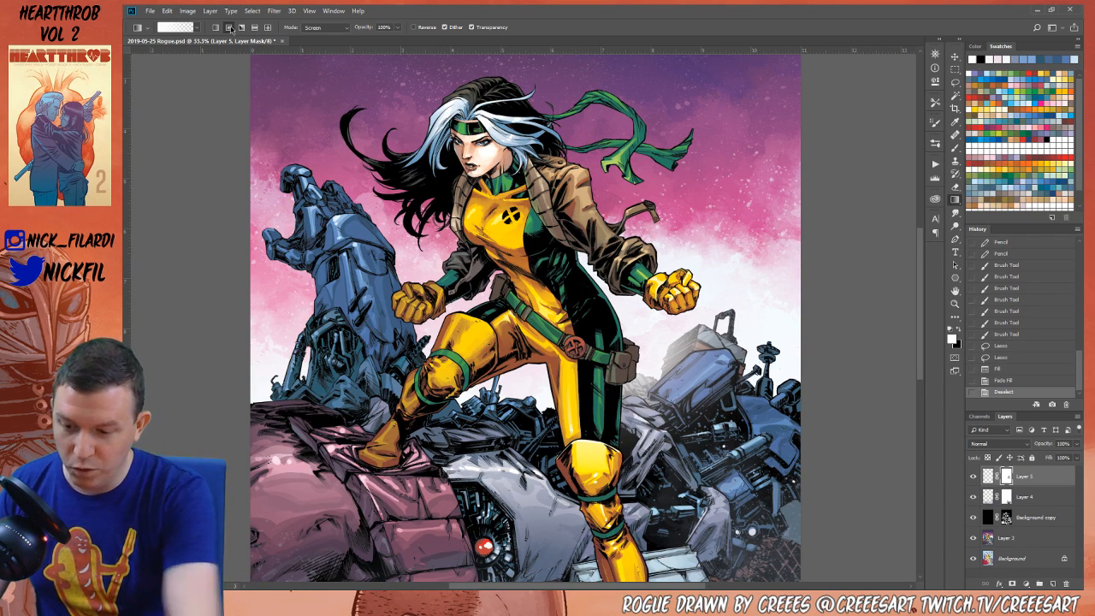
{"action": "left_click", "coordinate": [985, 481]}
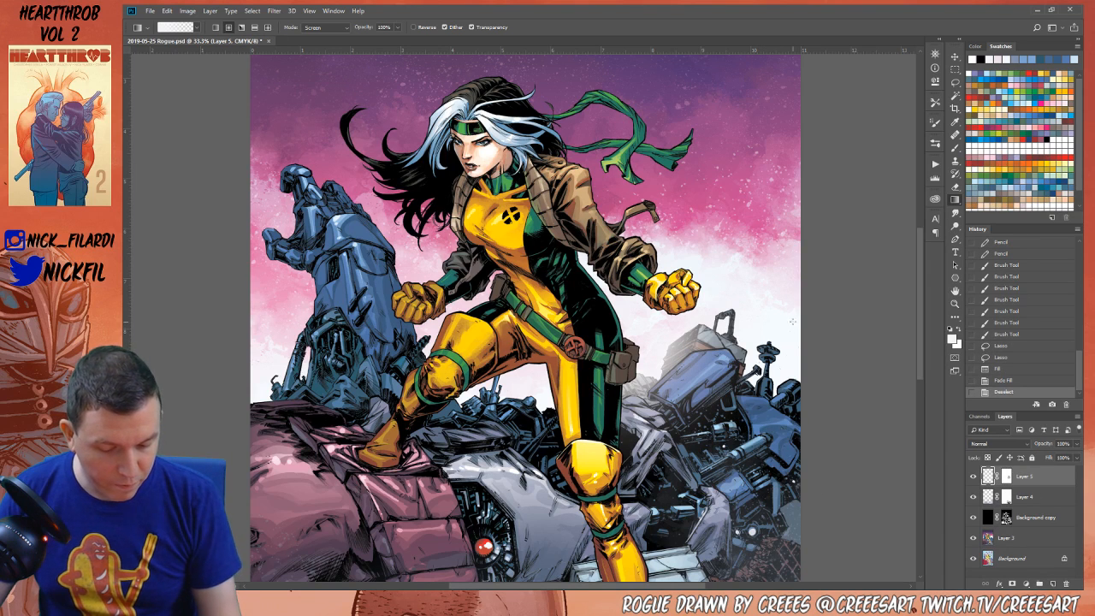
Try white radial gradients over the wreckage at the artwork's right edge at 100% and 50% opacity, undoing them
{"action": "left_click_drag", "start_coordinate": [792, 321], "coordinate": [743, 449]}
{"action": "key", "text": "ctrl+z"}
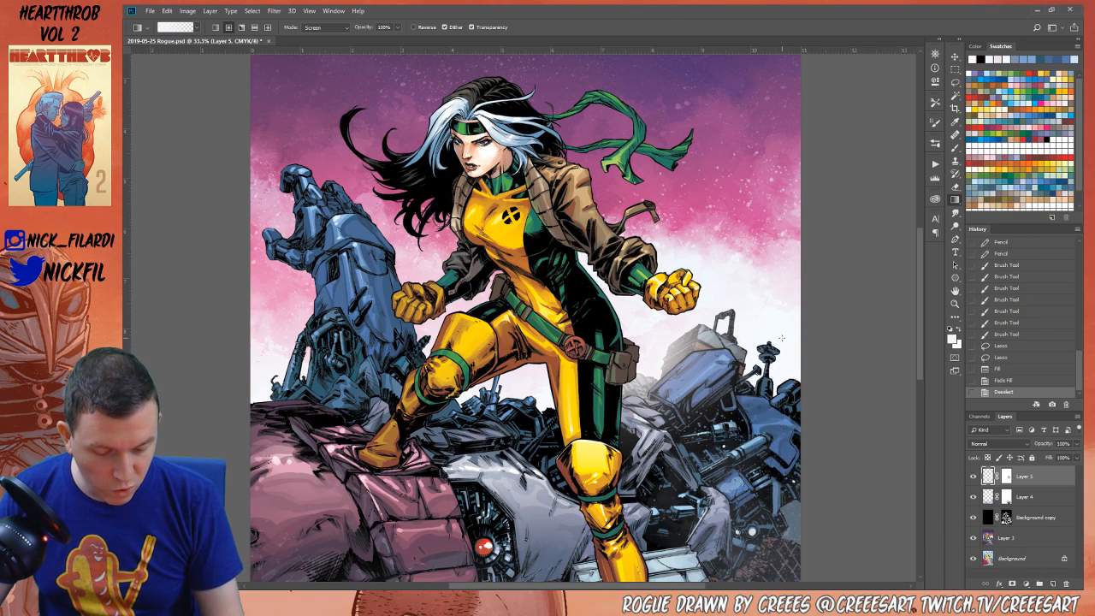
{"action": "left_click_drag", "start_coordinate": [778, 360], "coordinate": [741, 460]}
{"action": "key", "text": "ctrl+z"}
{"action": "key", "text": "5"}
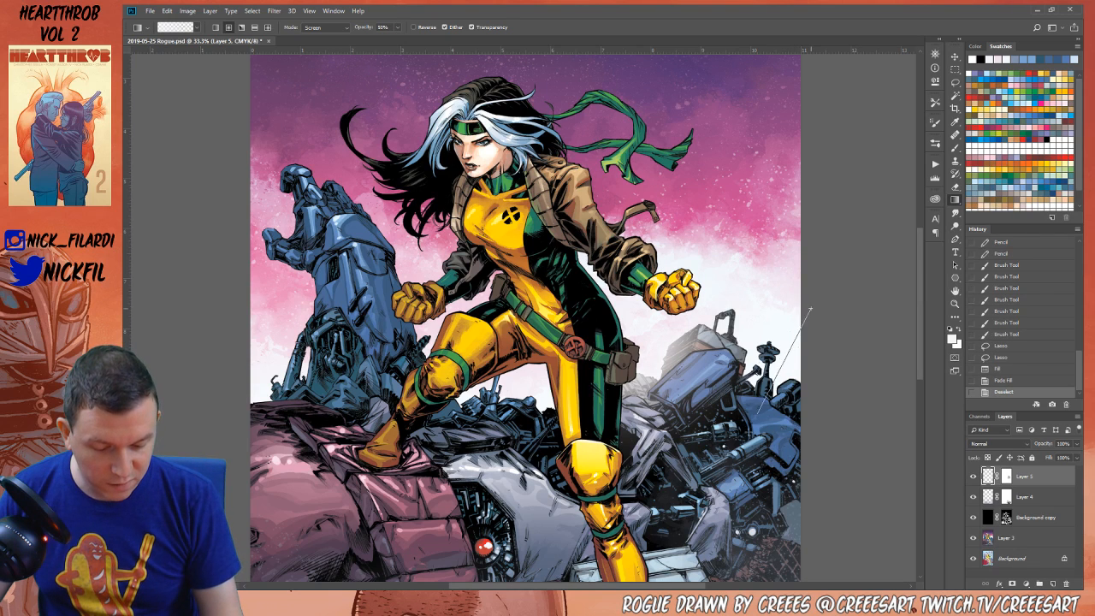
{"action": "left_click_drag", "start_coordinate": [787, 346], "coordinate": [753, 402]}
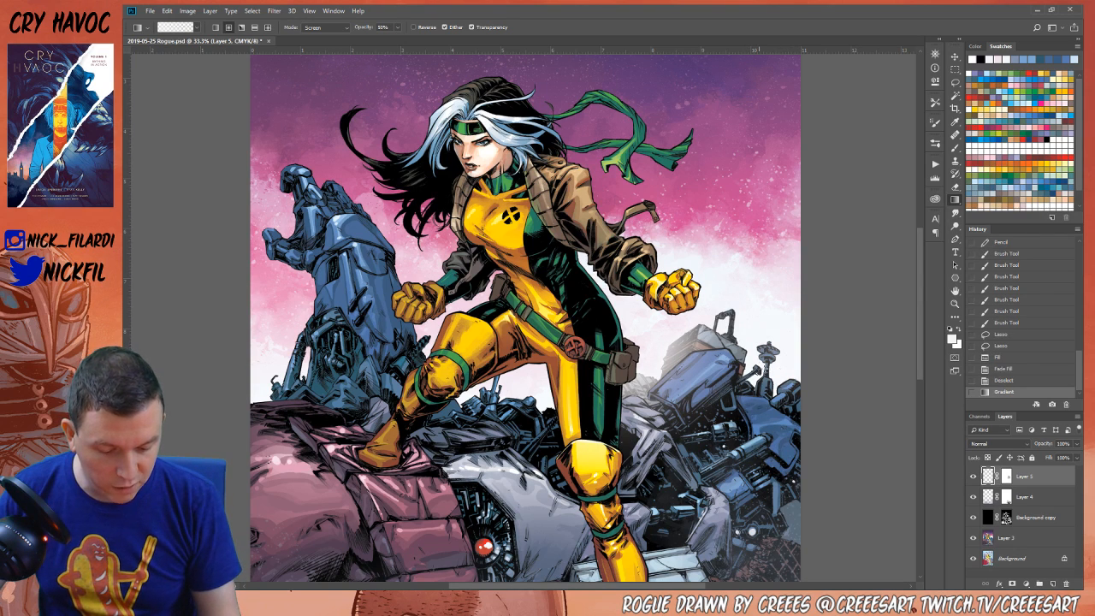
{"action": "key", "text": "ctrl+z"}
Build up a white haze over the antenna and wreckage near the artwork's right edge with overlapping radial gradients at 30% opacity
{"action": "key", "text": "3"}
{"action": "left_click_drag", "start_coordinate": [782, 324], "coordinate": [744, 419]}
{"action": "left_click_drag", "start_coordinate": [783, 342], "coordinate": [735, 462]}
{"action": "left_click_drag", "start_coordinate": [782, 346], "coordinate": [728, 490]}
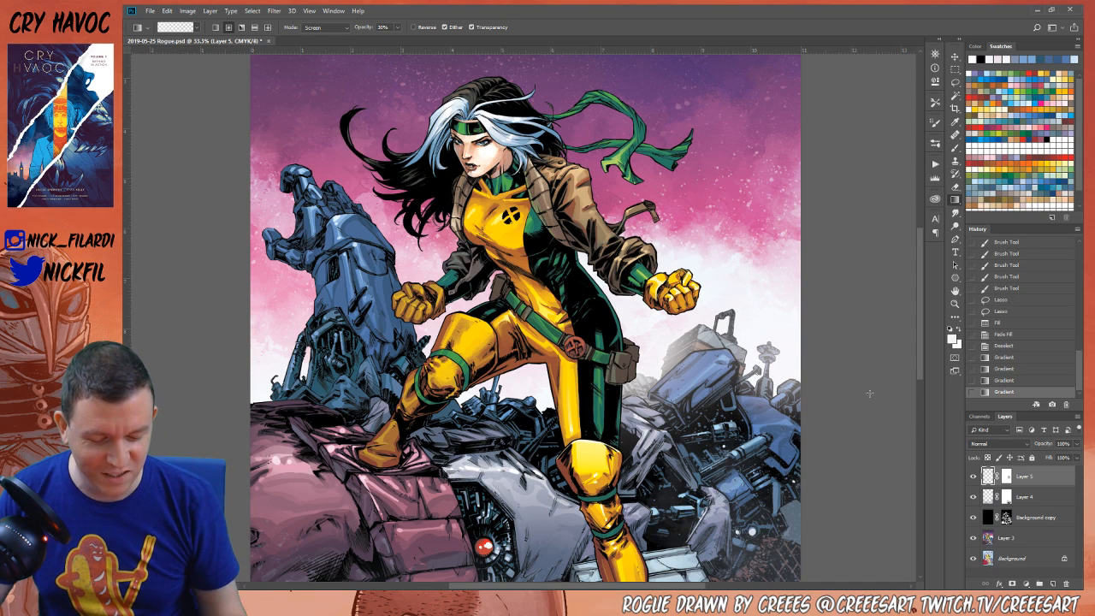
Mask the white haze off the nearer blue wreckage, its protruding strut and the adjacent machinery with the black brush, leaving the antenna hazy
{"action": "left_click", "coordinate": [956, 305]}
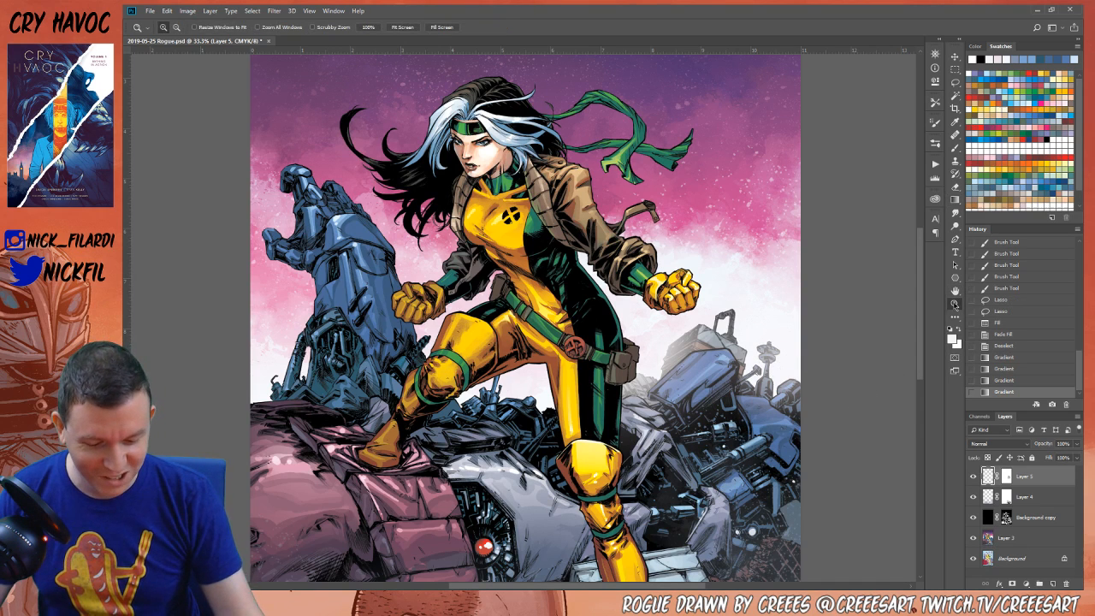
{"action": "left_click", "coordinate": [850, 349], "text": "alt"}
{"action": "left_click", "coordinate": [956, 291]}
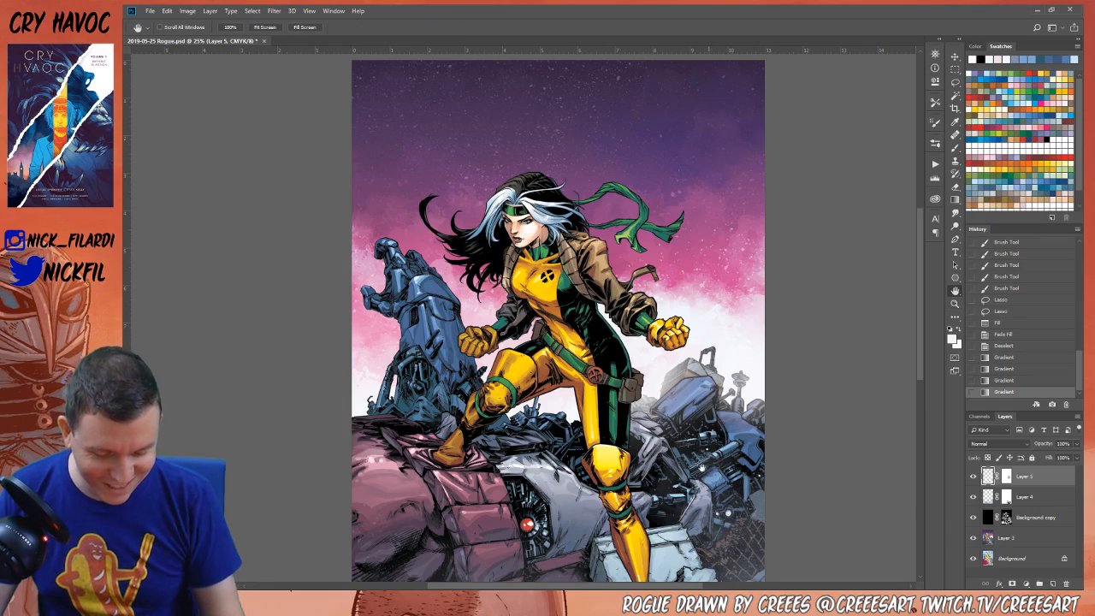
{"action": "left_click_drag", "start_coordinate": [729, 479], "coordinate": [694, 460]}
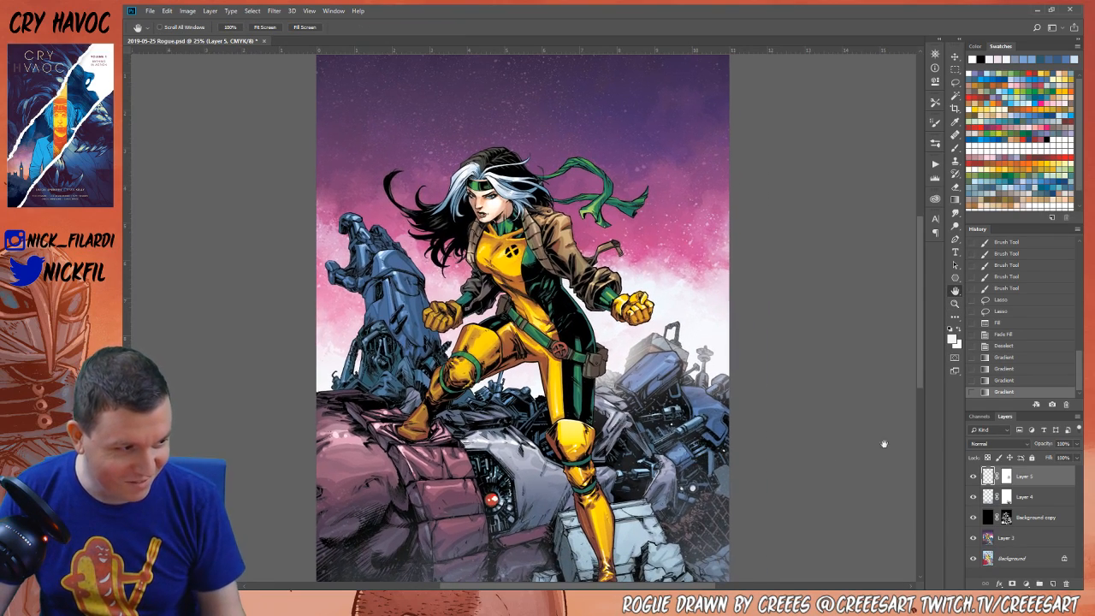
{"action": "left_click", "coordinate": [956, 304]}
{"action": "left_click", "coordinate": [685, 419]}
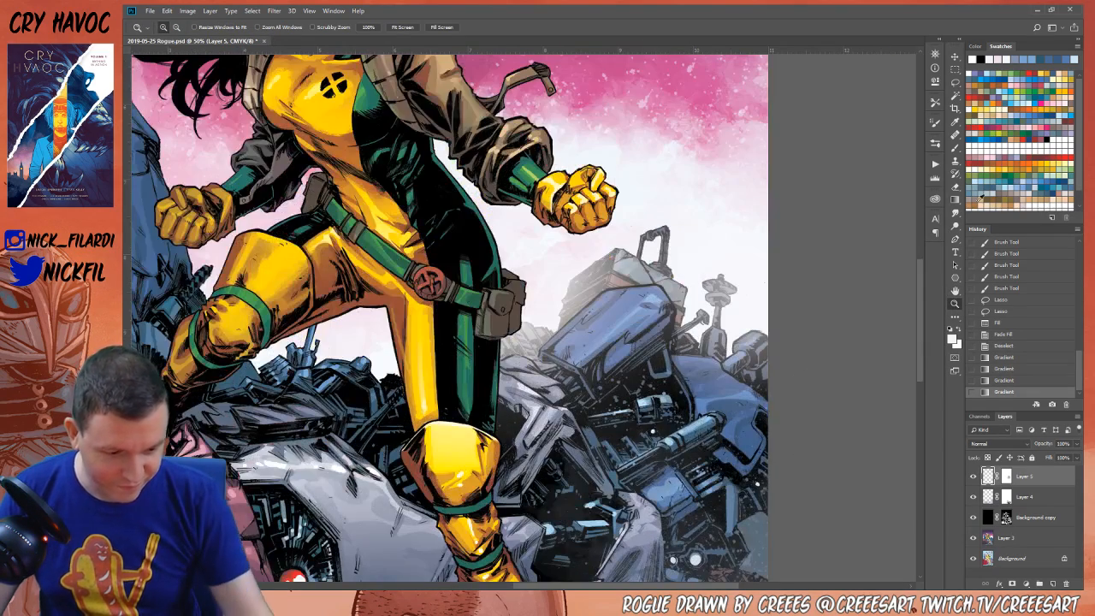
{"action": "left_click", "coordinate": [955, 149]}
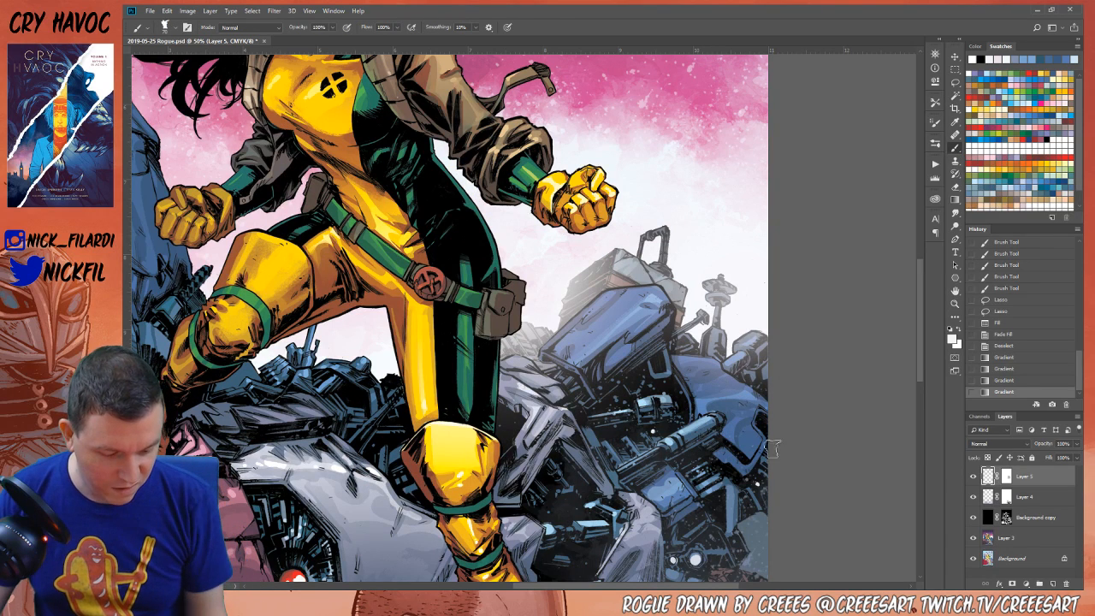
{"action": "left_click", "coordinate": [1006, 476]}
{"action": "left_click", "coordinate": [959, 339]}
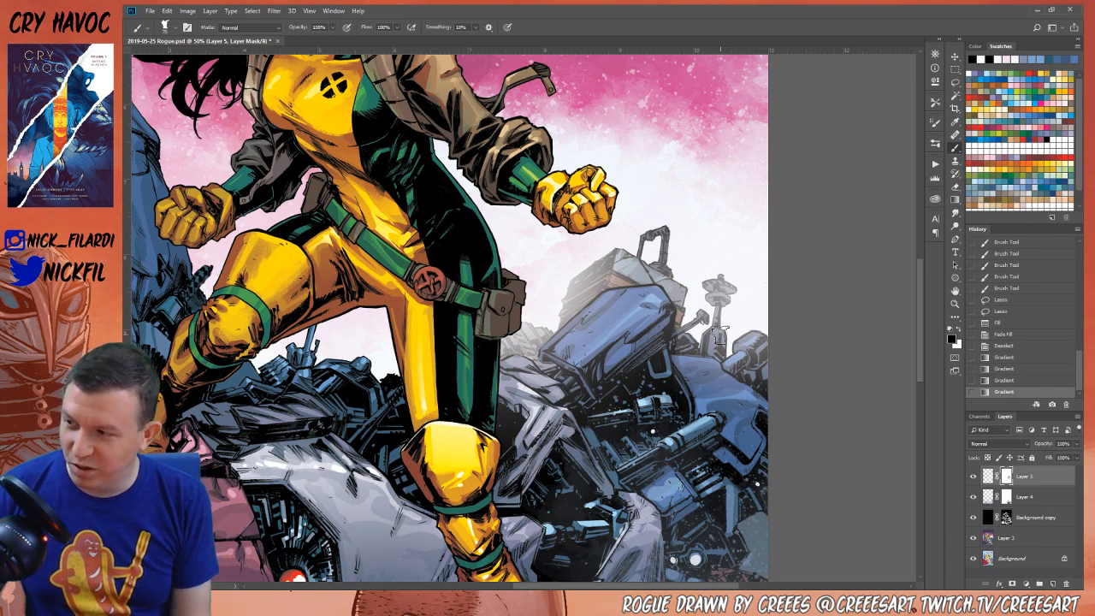
{"action": "mouse_move", "coordinate": [684, 361]}
{"action": "left_mouse_down"}
{"action": "mouse_move", "coordinate": [715, 368]}
{"action": "mouse_move", "coordinate": [679, 348]}
{"action": "mouse_move", "coordinate": [716, 363]}
{"action": "left_mouse_up"}
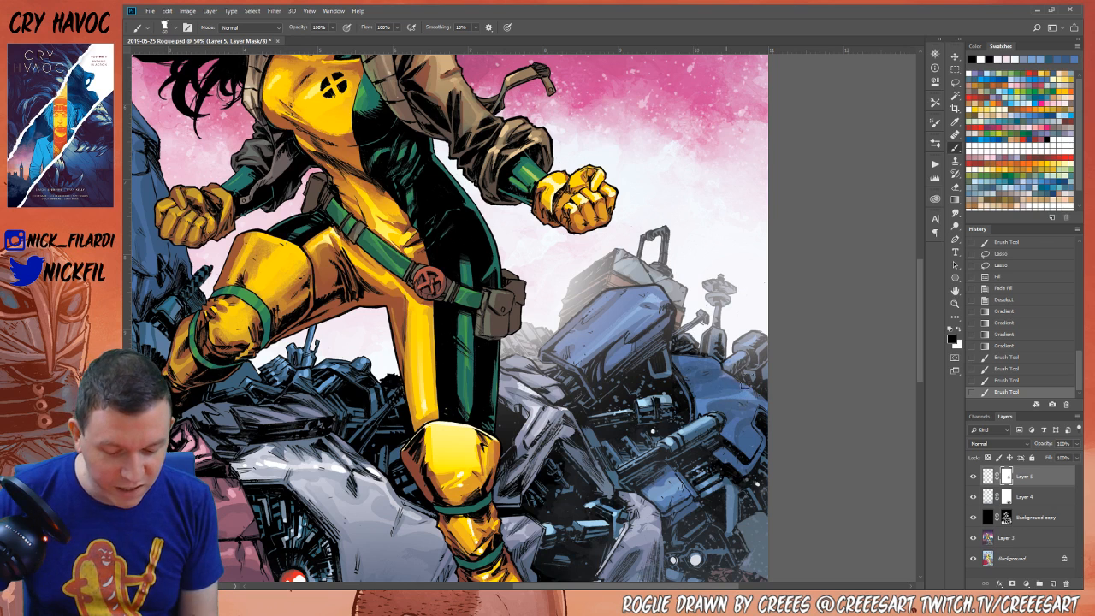
{"action": "mouse_move", "coordinate": [725, 376]}
{"action": "left_mouse_down"}
{"action": "mouse_move", "coordinate": [751, 342]}
{"action": "mouse_move", "coordinate": [760, 355]}
{"action": "mouse_move", "coordinate": [747, 366]}
{"action": "mouse_move", "coordinate": [752, 379]}
{"action": "mouse_move", "coordinate": [764, 368]}
{"action": "mouse_move", "coordinate": [765, 339]}
{"action": "mouse_move", "coordinate": [747, 341]}
{"action": "mouse_move", "coordinate": [723, 372]}
{"action": "mouse_move", "coordinate": [685, 361]}
{"action": "mouse_move", "coordinate": [674, 335]}
{"action": "mouse_move", "coordinate": [707, 303]}
{"action": "left_mouse_up"}
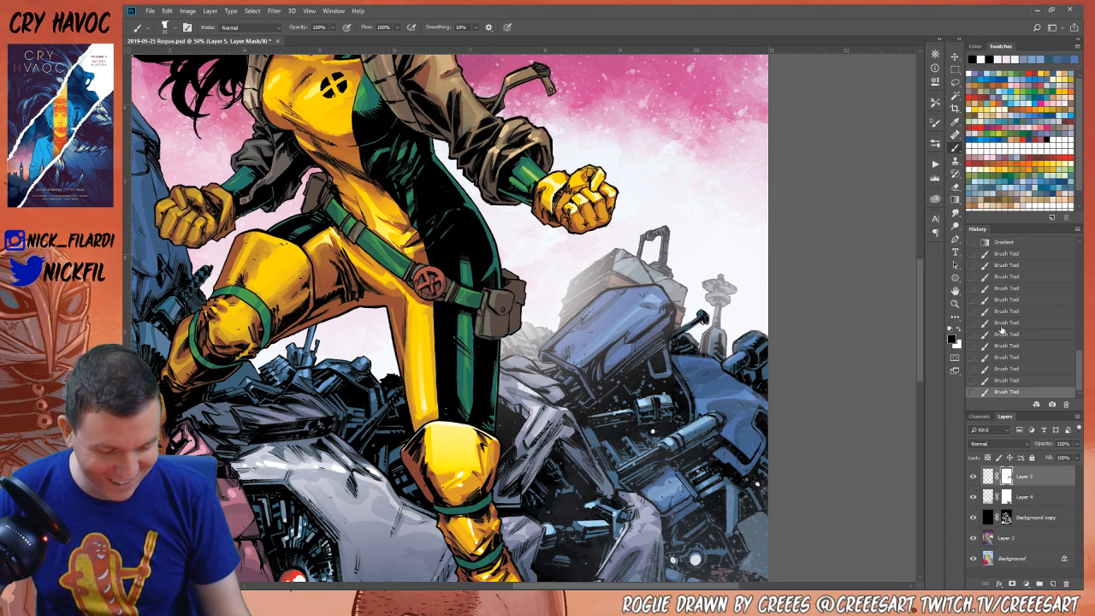
Examine the full illustration to judge the masked haze within the whole composition
{"action": "key", "text": "z"}
{"action": "left_click", "coordinate": [744, 482], "text": "alt"}
{"action": "left_click", "coordinate": [744, 481], "text": "alt"}
{"action": "left_click", "coordinate": [744, 482], "text": "alt"}
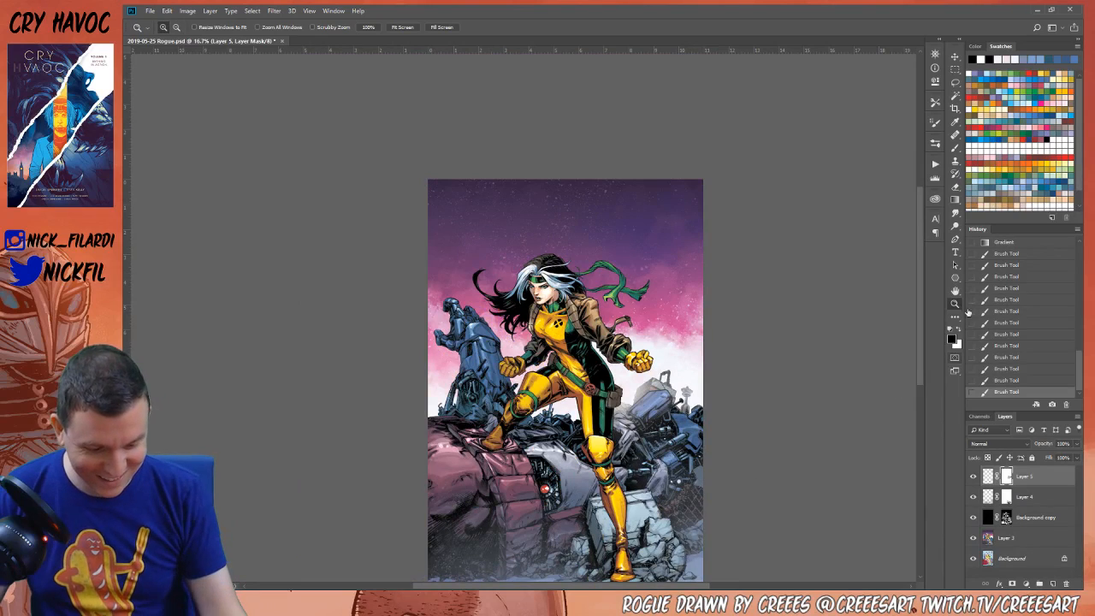
{"action": "left_click", "coordinate": [955, 290]}
{"action": "left_click_drag", "start_coordinate": [650, 370], "coordinate": [712, 282]}
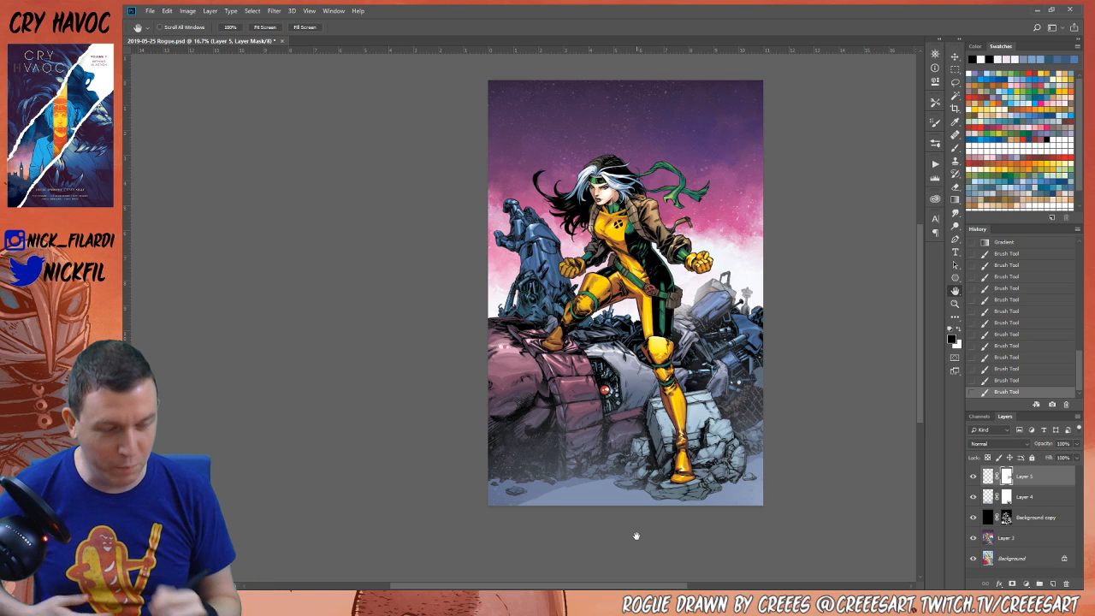
Lasso a rough selection around the giant blue robotic hand and forearm at the artwork's left edge
{"action": "left_click_drag", "start_coordinate": [672, 345], "coordinate": [711, 394]}
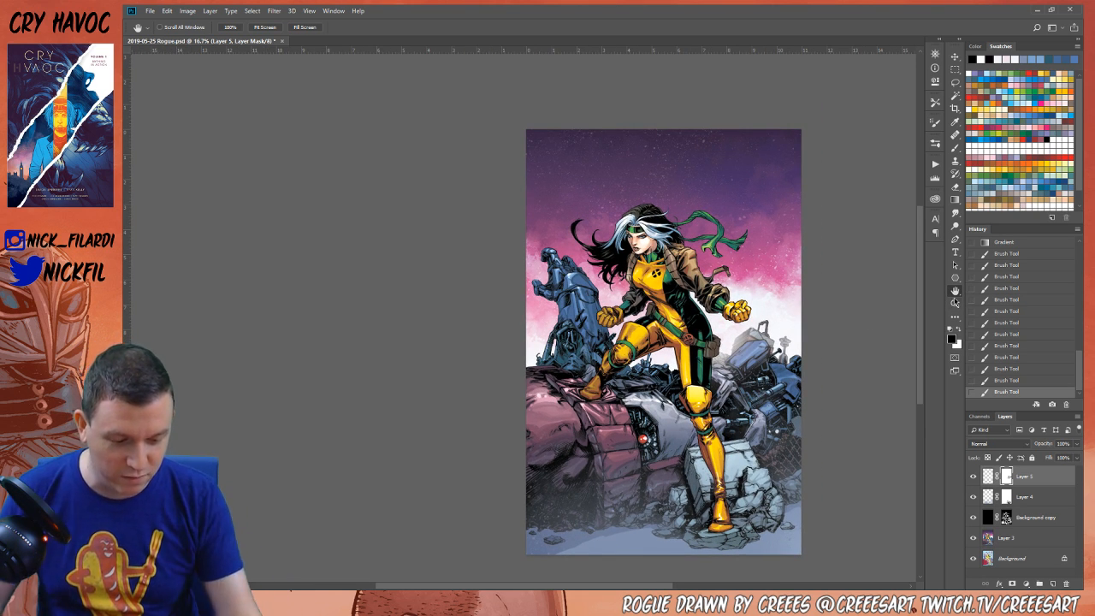
{"action": "key", "text": "z"}
{"action": "left_click", "coordinate": [625, 399]}
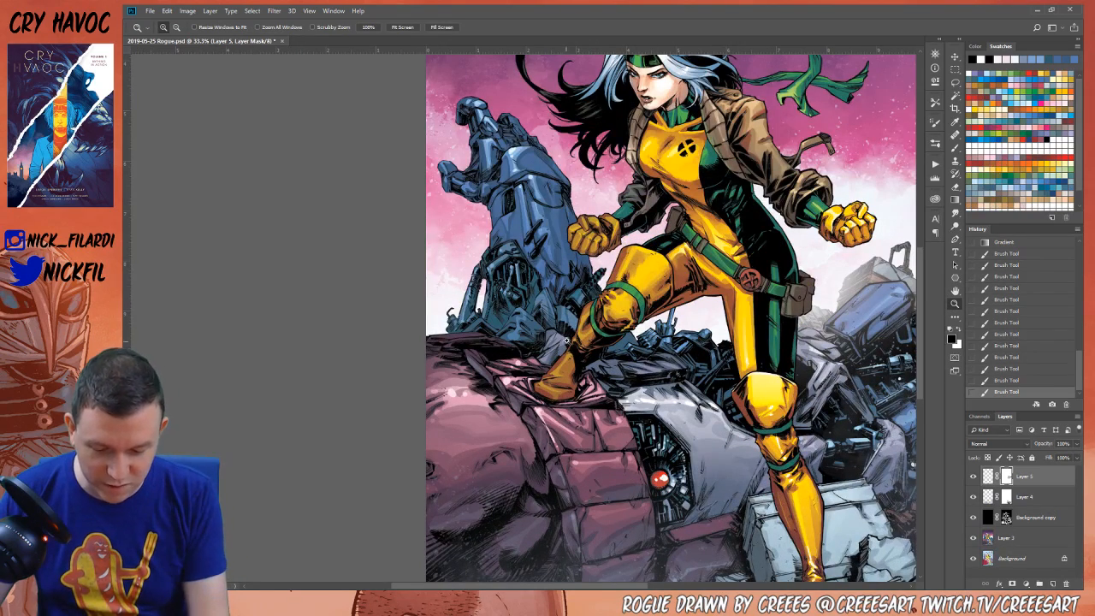
{"action": "left_click", "coordinate": [575, 419], "text": "alt"}
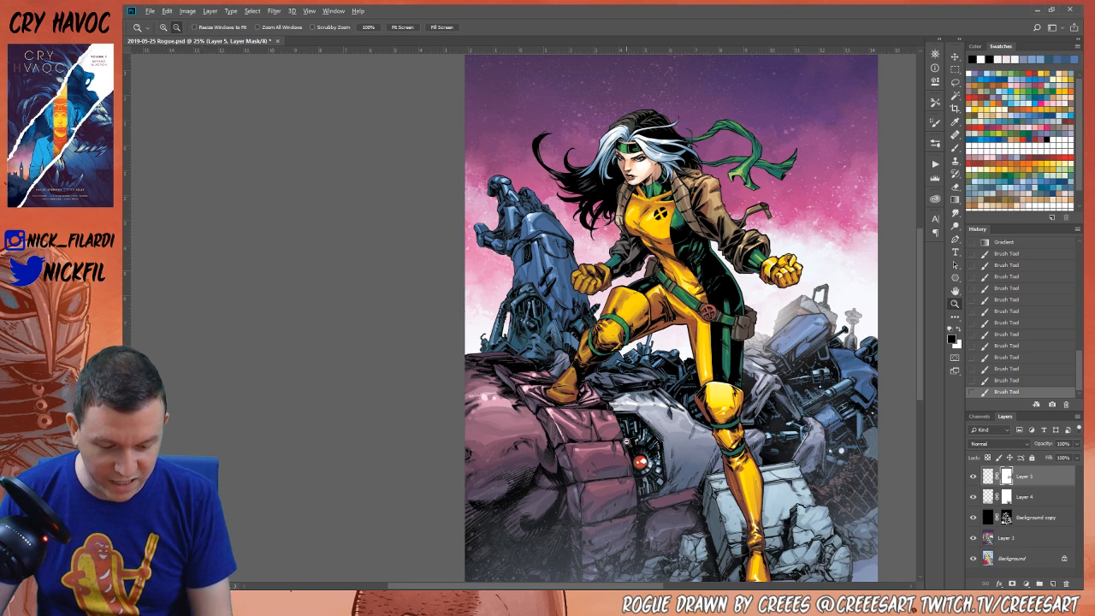
{"action": "left_click", "coordinate": [627, 325], "text": "alt"}
{"action": "left_click", "coordinate": [954, 82]}
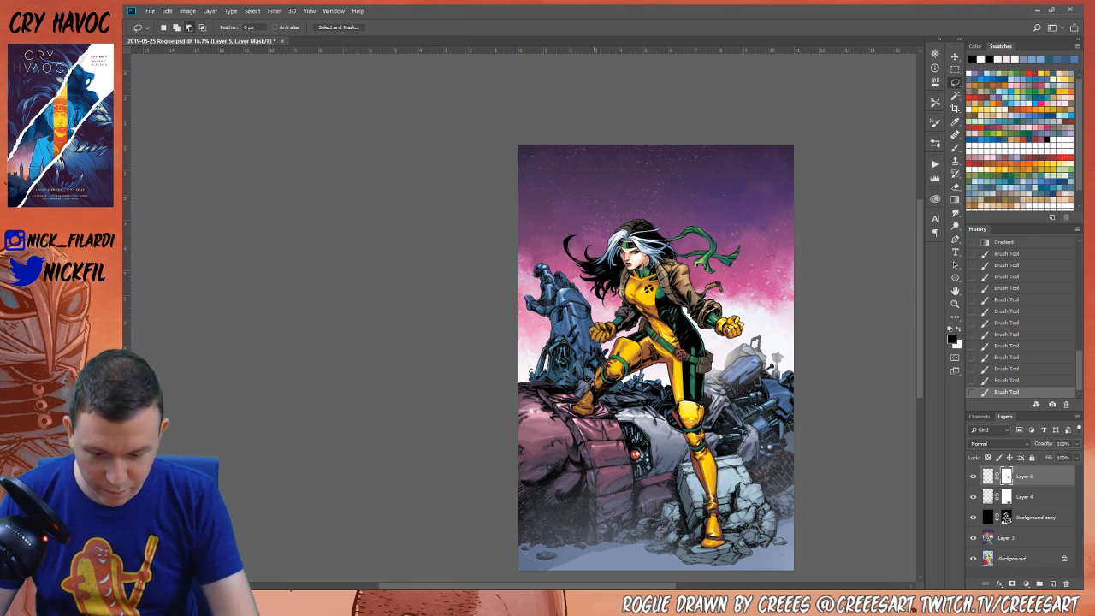
{"action": "mouse_move", "coordinate": [538, 253]}
{"action": "left_mouse_down"}
{"action": "mouse_move", "coordinate": [530, 261]}
{"action": "mouse_move", "coordinate": [551, 411]}
{"action": "mouse_move", "coordinate": [518, 385]}
{"action": "mouse_move", "coordinate": [609, 407]}
{"action": "mouse_move", "coordinate": [590, 295]}
{"action": "mouse_move", "coordinate": [523, 256]}
{"action": "left_mouse_up"}
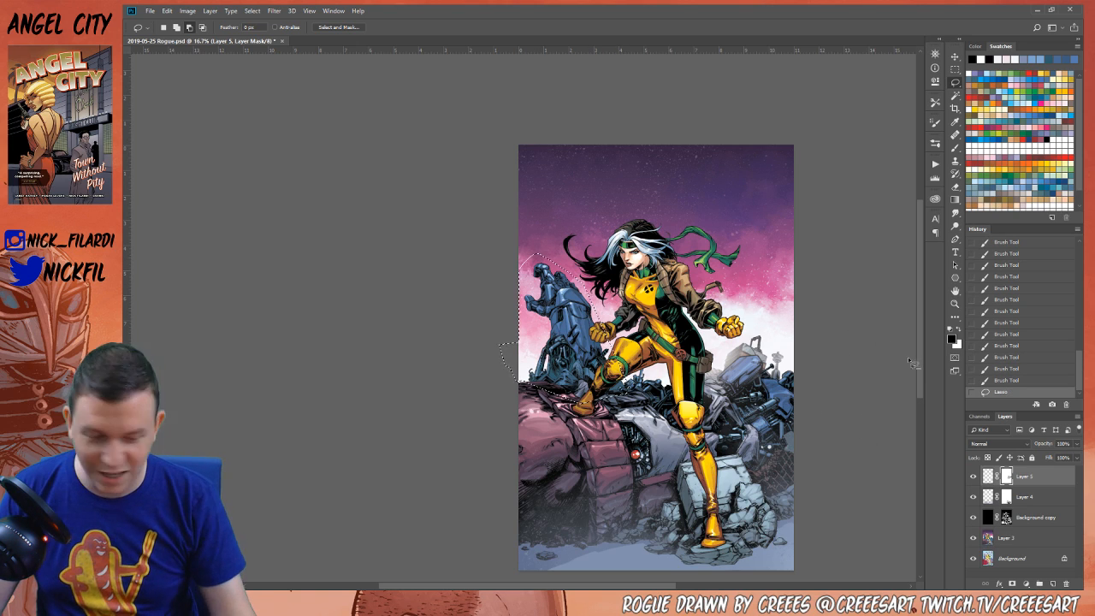
Subtract the figure's boot, bent leg and the pink wreckage from the lower part of the robotic forearm selection
{"action": "key", "text": "z"}
{"action": "left_click", "coordinate": [624, 386]}
{"action": "left_click", "coordinate": [654, 391]}
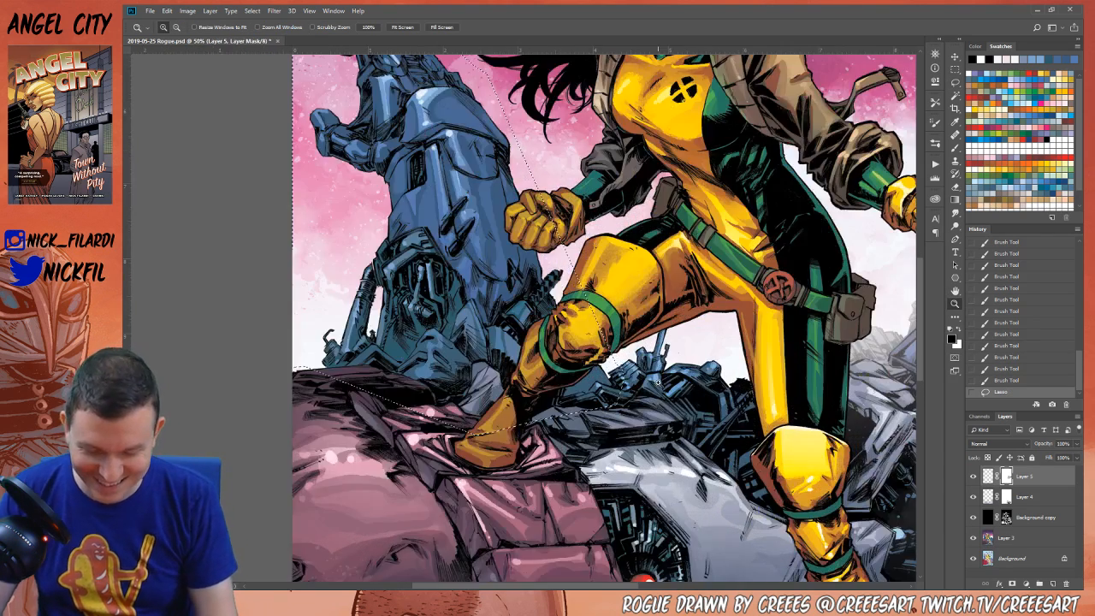
{"action": "key", "text": "w"}
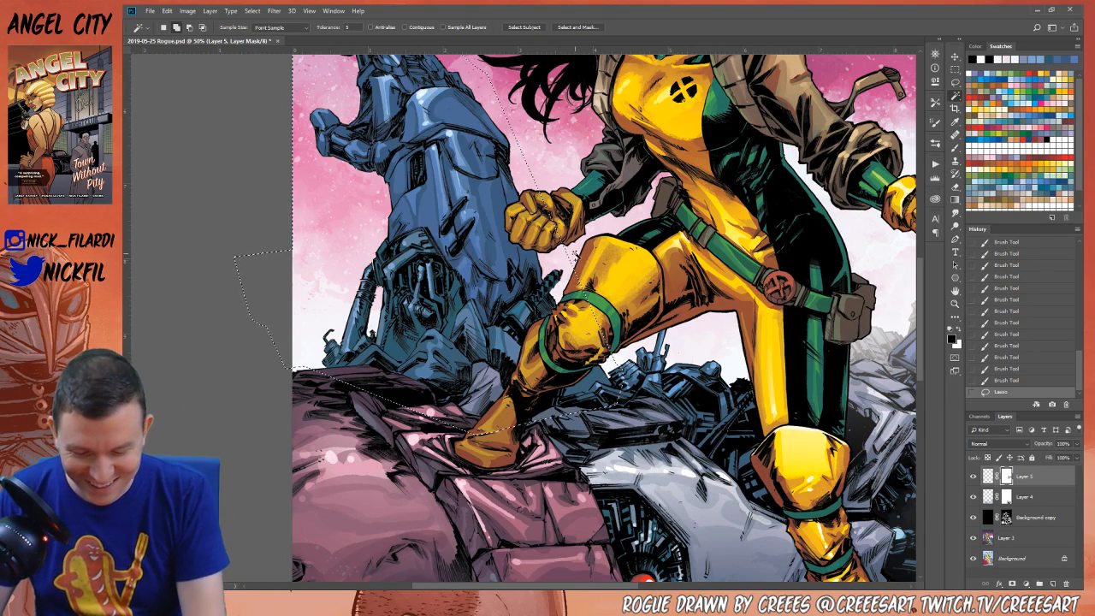
{"action": "key", "text": "space"}
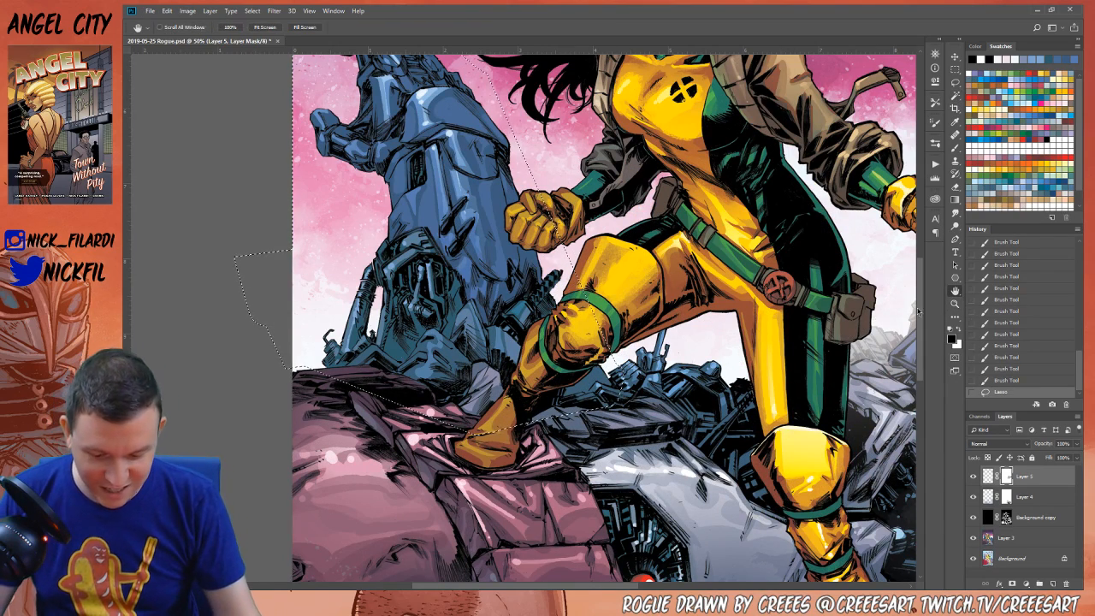
{"action": "left_click_drag", "start_coordinate": [639, 402], "coordinate": [772, 419]}
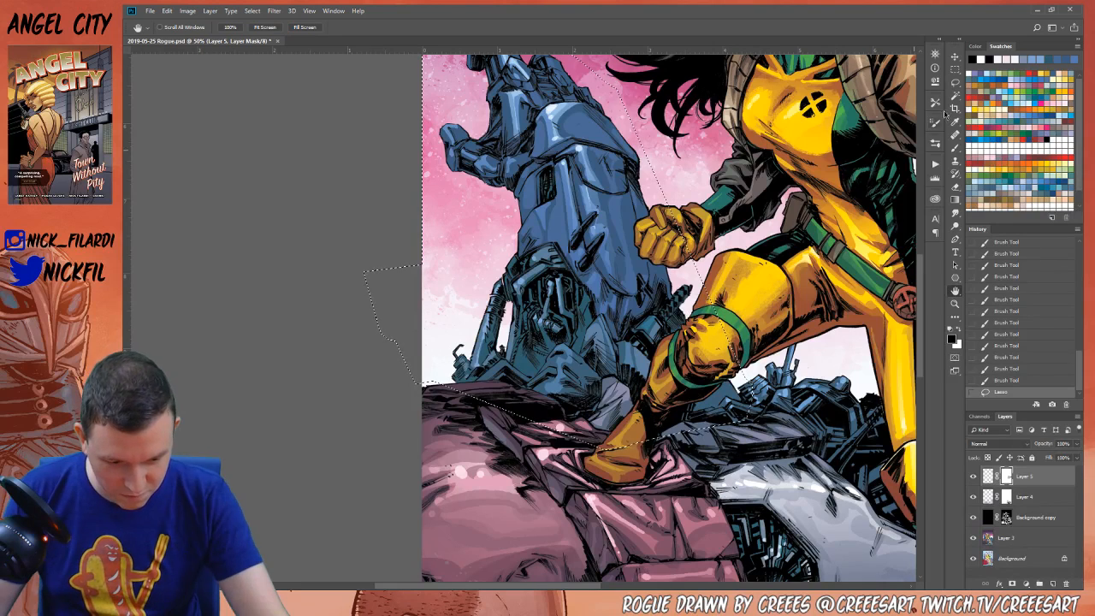
{"action": "left_click", "coordinate": [955, 83]}
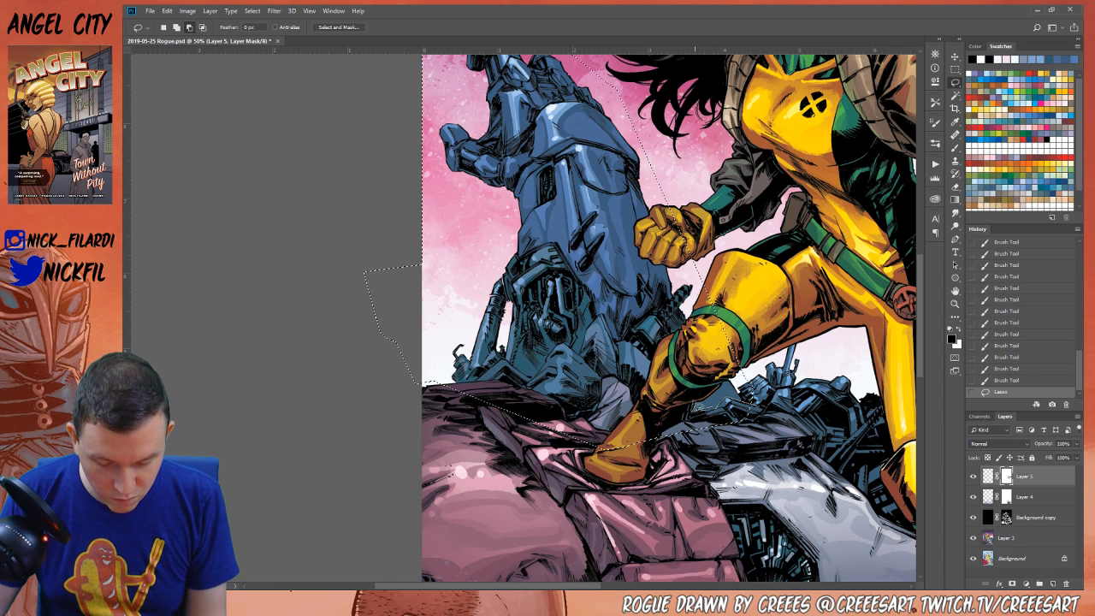
{"action": "mouse_move", "coordinate": [692, 400]}
{"action": "left_mouse_down"}
{"action": "mouse_move", "coordinate": [667, 401]}
{"action": "mouse_move", "coordinate": [685, 484]}
{"action": "mouse_move", "coordinate": [687, 248]}
{"action": "mouse_move", "coordinate": [656, 411]}
{"action": "left_mouse_up"}
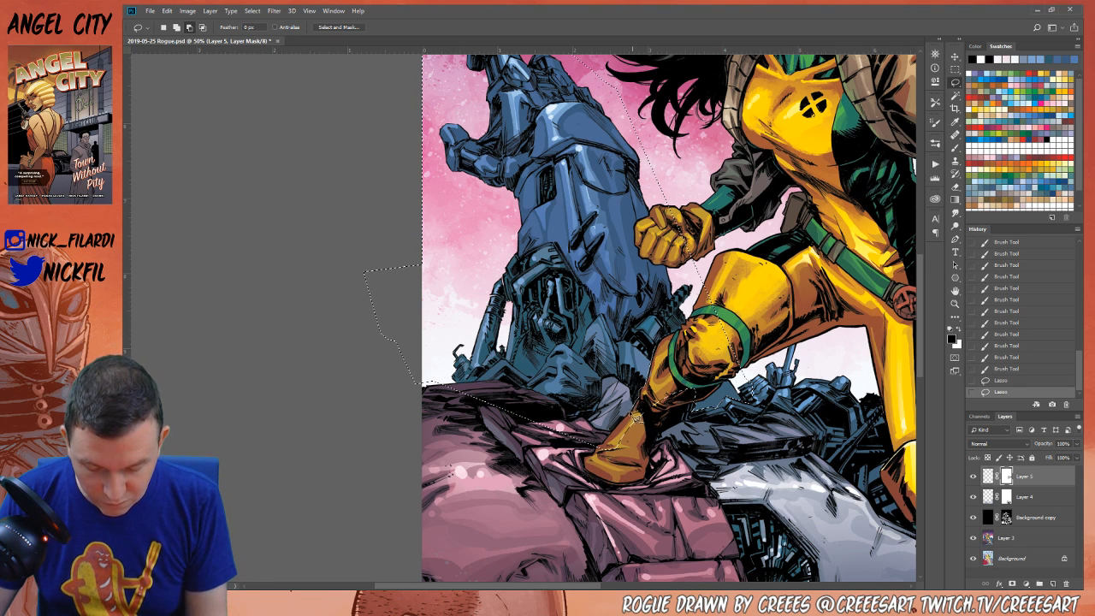
{"action": "mouse_move", "coordinate": [599, 448]}
{"action": "left_mouse_down"}
{"action": "mouse_move", "coordinate": [632, 495]}
{"action": "mouse_move", "coordinate": [685, 417]}
{"action": "mouse_move", "coordinate": [721, 389]}
{"action": "mouse_move", "coordinate": [712, 337]}
{"action": "mouse_move", "coordinate": [695, 331]}
{"action": "mouse_move", "coordinate": [676, 351]}
{"action": "mouse_move", "coordinate": [686, 332]}
{"action": "mouse_move", "coordinate": [744, 376]}
{"action": "mouse_move", "coordinate": [689, 402]}
{"action": "left_mouse_up"}
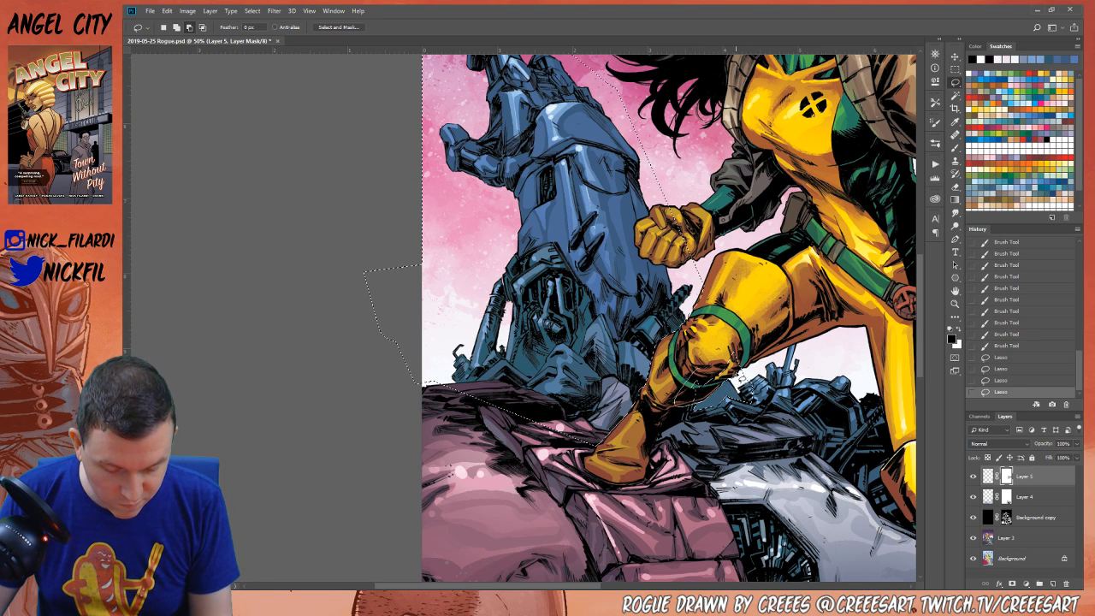
{"action": "left_click_drag", "start_coordinate": [744, 371], "coordinate": [688, 376]}
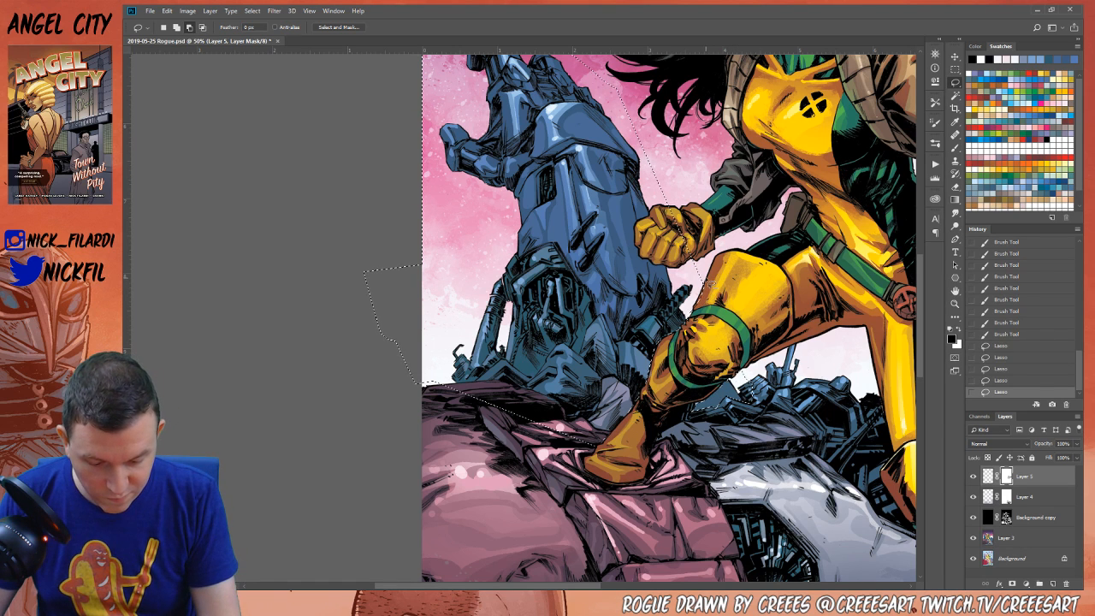
{"action": "mouse_move", "coordinate": [692, 300]}
{"action": "left_mouse_down"}
{"action": "mouse_move", "coordinate": [722, 250]}
{"action": "mouse_move", "coordinate": [665, 221]}
{"action": "mouse_move", "coordinate": [661, 192]}
{"action": "mouse_move", "coordinate": [696, 271]}
{"action": "left_mouse_up"}
{"action": "mouse_move", "coordinate": [422, 265]}
{"action": "left_mouse_down"}
{"action": "mouse_move", "coordinate": [369, 282]}
{"action": "mouse_move", "coordinate": [380, 342]}
{"action": "mouse_move", "coordinate": [505, 387]}
{"action": "mouse_move", "coordinate": [603, 440]}
{"action": "left_mouse_up"}
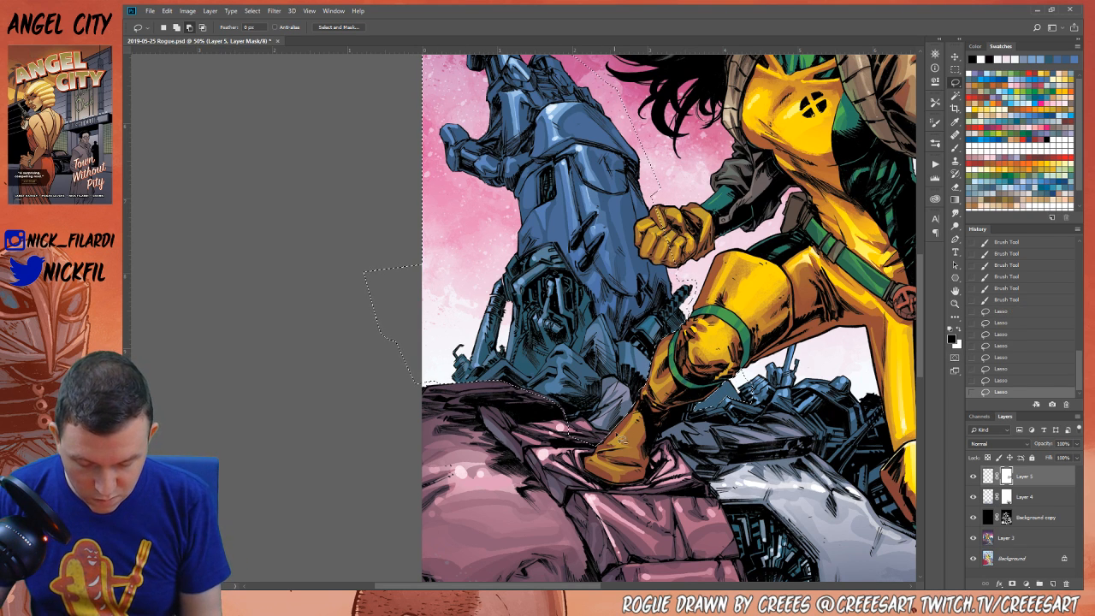
Subtract the rubble between the forearm's base and the figure's boot from the selection
{"action": "left_click", "coordinate": [956, 290]}
{"action": "left_click_drag", "start_coordinate": [599, 300], "coordinate": [647, 361]}
{"action": "left_click", "coordinate": [956, 83]}
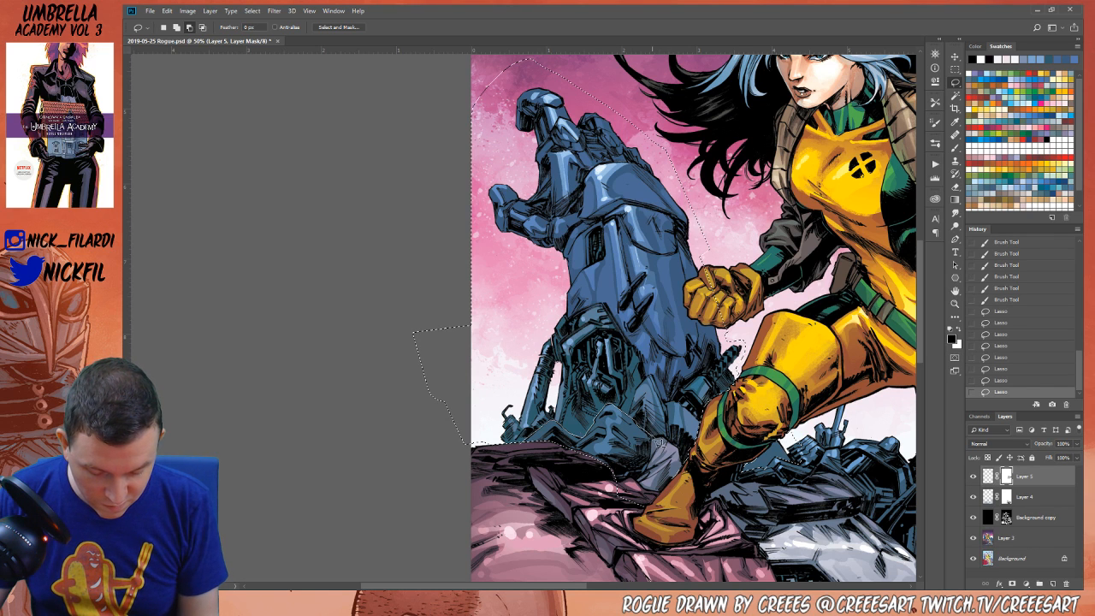
{"action": "mouse_move", "coordinate": [688, 454]}
{"action": "left_mouse_down"}
{"action": "mouse_move", "coordinate": [648, 539]}
{"action": "mouse_move", "coordinate": [620, 552]}
{"action": "left_mouse_up"}
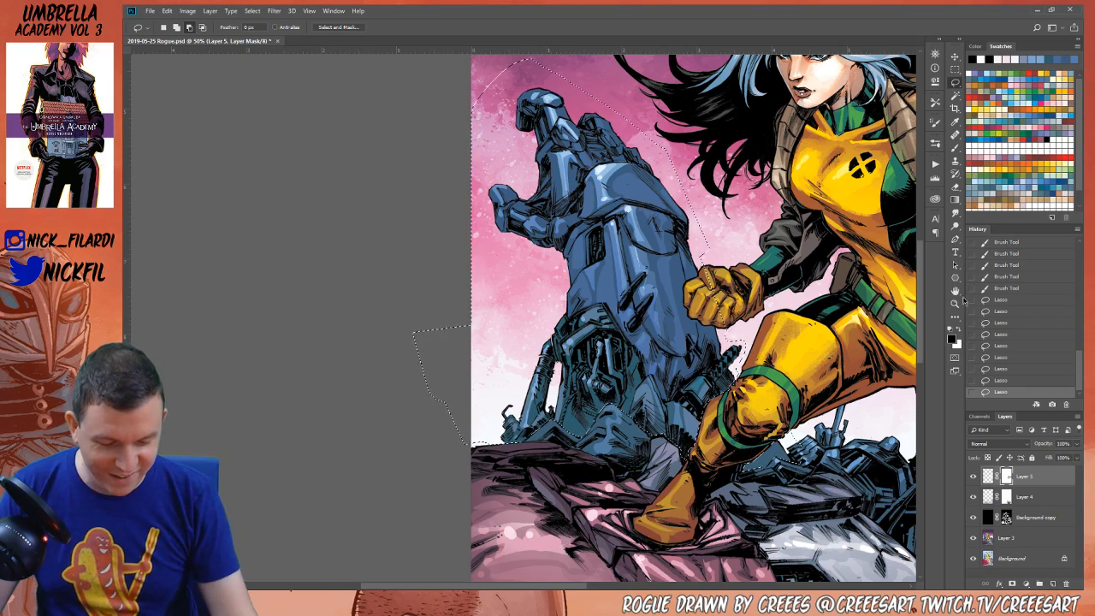
Trim the selection around the figure's fist and raised knee so it follows the forearm's edge
{"action": "key", "text": "z"}
{"action": "left_click", "coordinate": [640, 457], "text": "alt"}
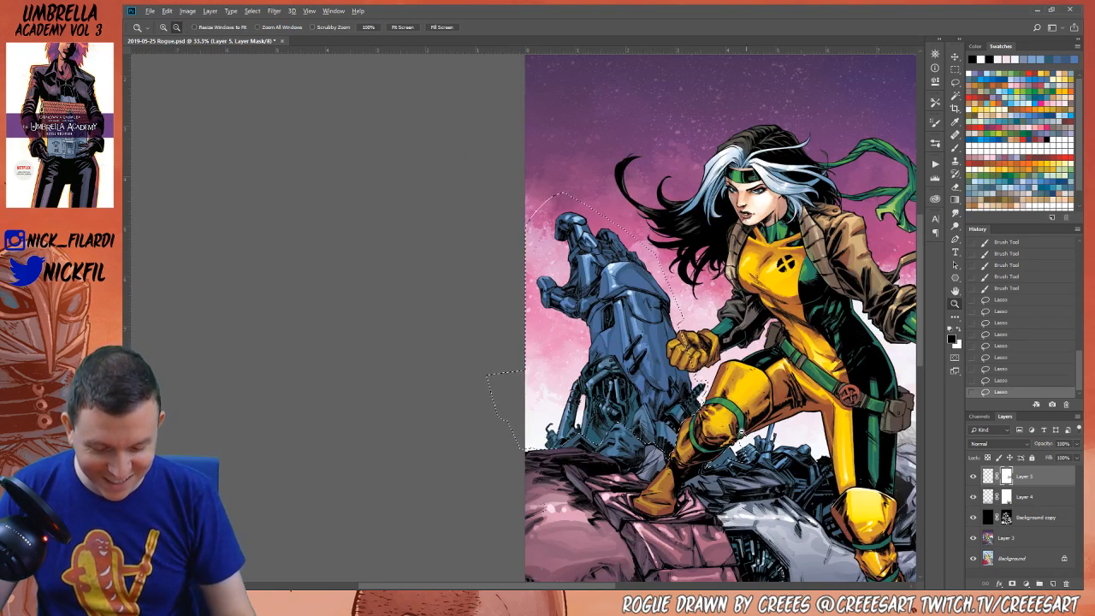
{"action": "left_click", "coordinate": [689, 347]}
{"action": "key", "text": "l"}
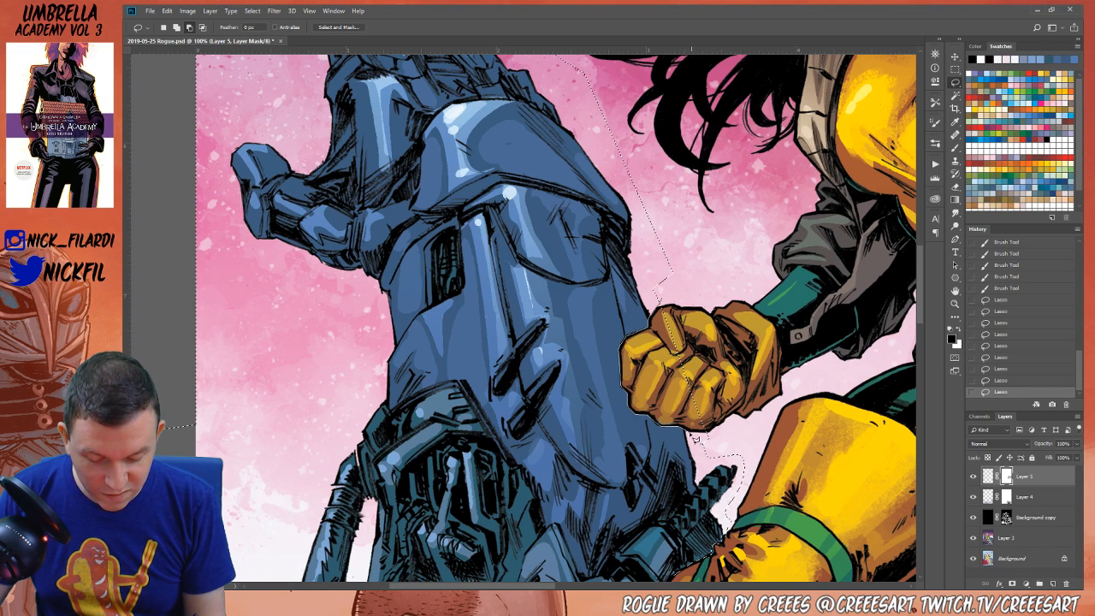
{"action": "mouse_move", "coordinate": [695, 438]}
{"action": "left_mouse_down"}
{"action": "mouse_move", "coordinate": [663, 253]}
{"action": "mouse_move", "coordinate": [654, 295]}
{"action": "left_mouse_up"}
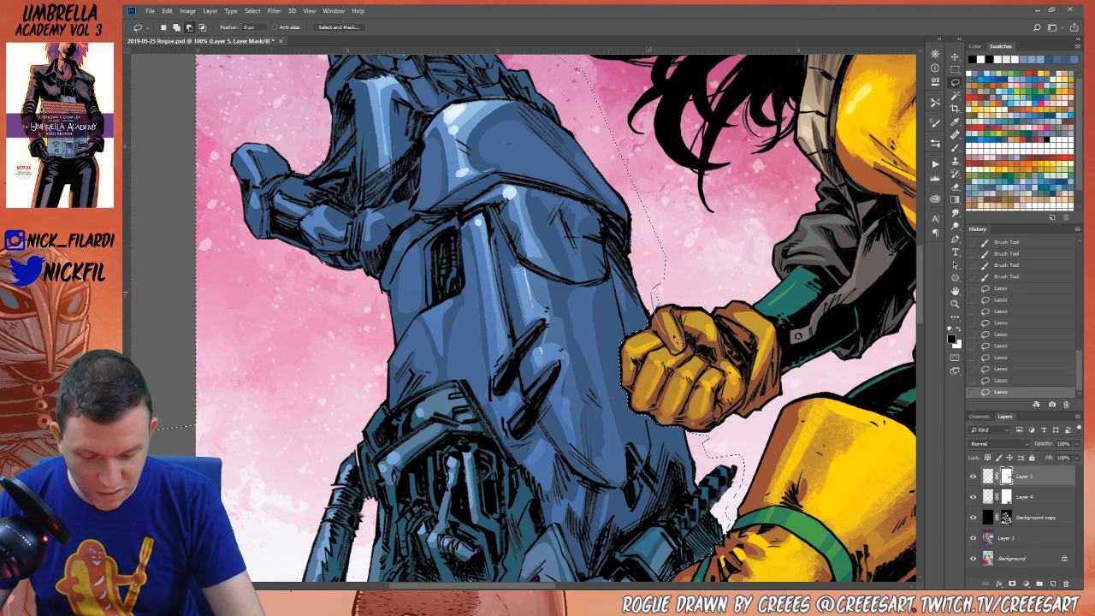
{"action": "mouse_move", "coordinate": [675, 340]}
{"action": "left_mouse_down"}
{"action": "mouse_move", "coordinate": [650, 192]}
{"action": "mouse_move", "coordinate": [637, 231]}
{"action": "mouse_move", "coordinate": [667, 329]}
{"action": "left_mouse_up"}
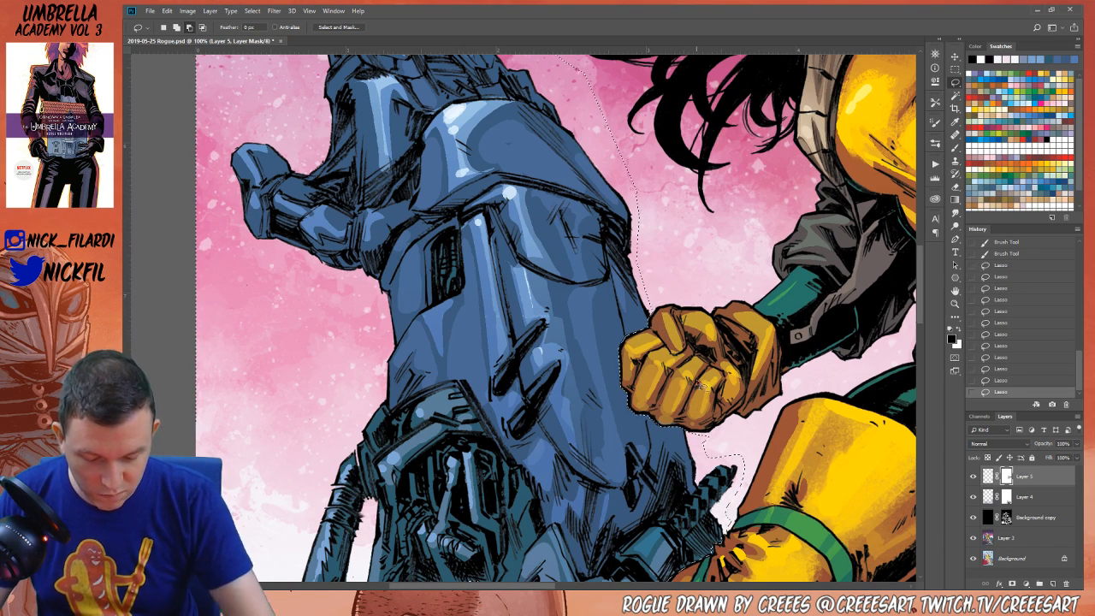
{"action": "mouse_move", "coordinate": [750, 451]}
{"action": "left_mouse_down"}
{"action": "mouse_move", "coordinate": [733, 469]}
{"action": "mouse_move", "coordinate": [727, 461]}
{"action": "left_mouse_up"}
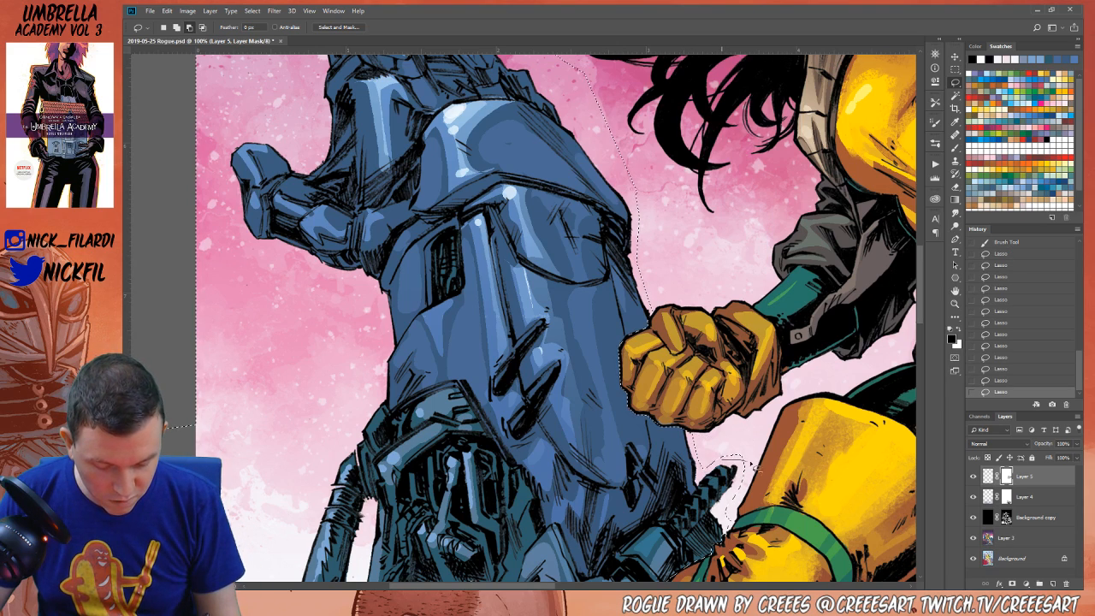
Subtract the surrounding sky and the area beyond the canvas, tightening the selection around the robotic hand and forearm
{"action": "key", "text": "space"}
{"action": "scroll", "coordinate": [663, 432], "scroll_direction": "down", "scroll_amount": 2}
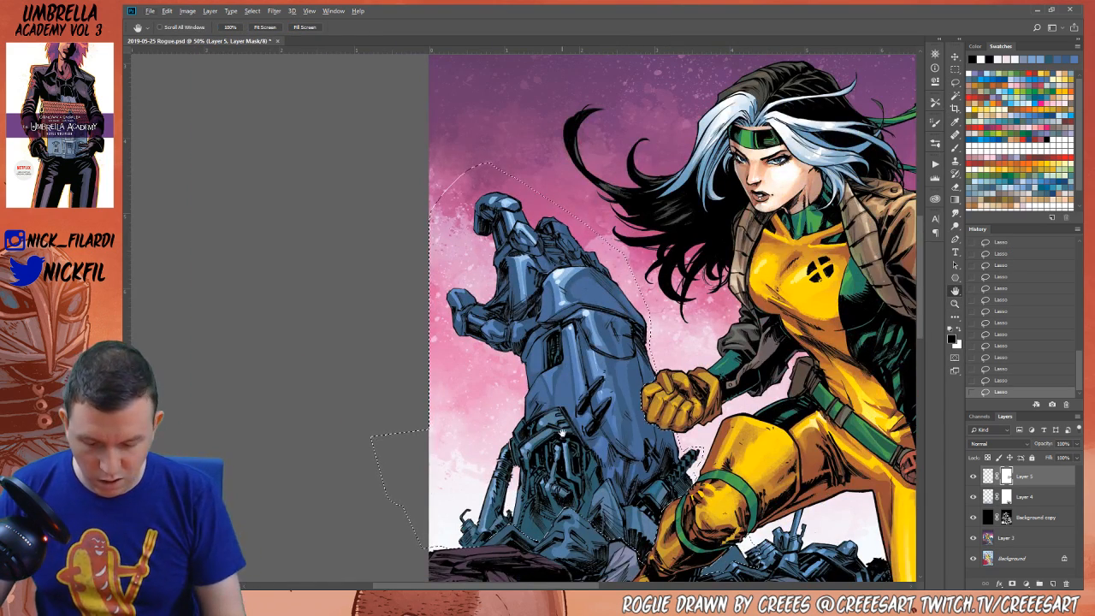
{"action": "left_click", "coordinate": [954, 303]}
{"action": "left_click", "coordinate": [722, 456], "text": "alt"}
{"action": "key", "text": "l"}
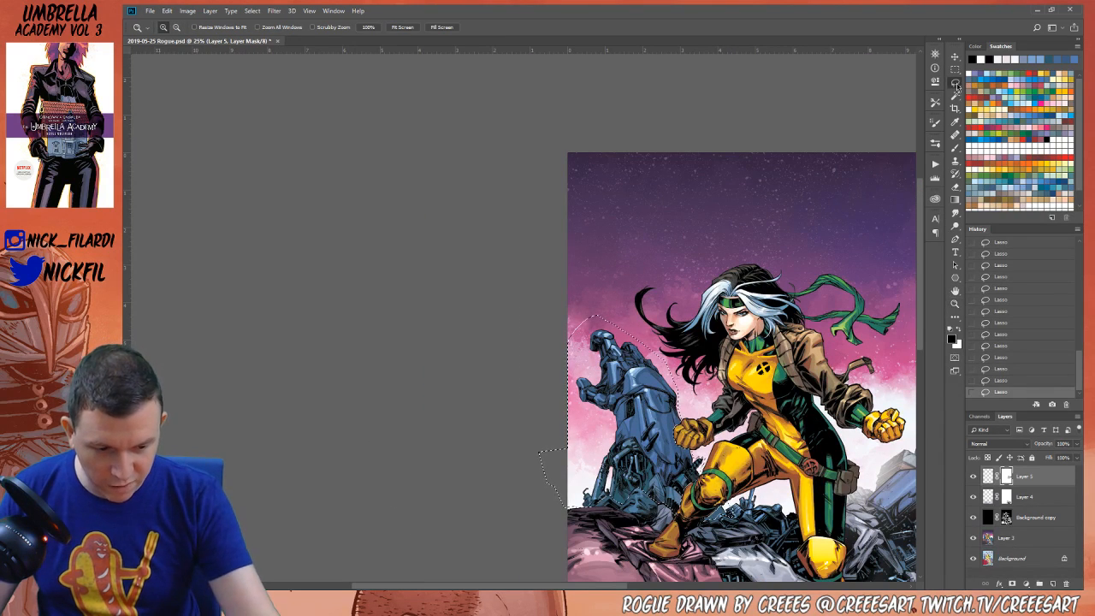
{"action": "left_click_drag", "start_coordinate": [568, 400], "coordinate": [618, 425]}
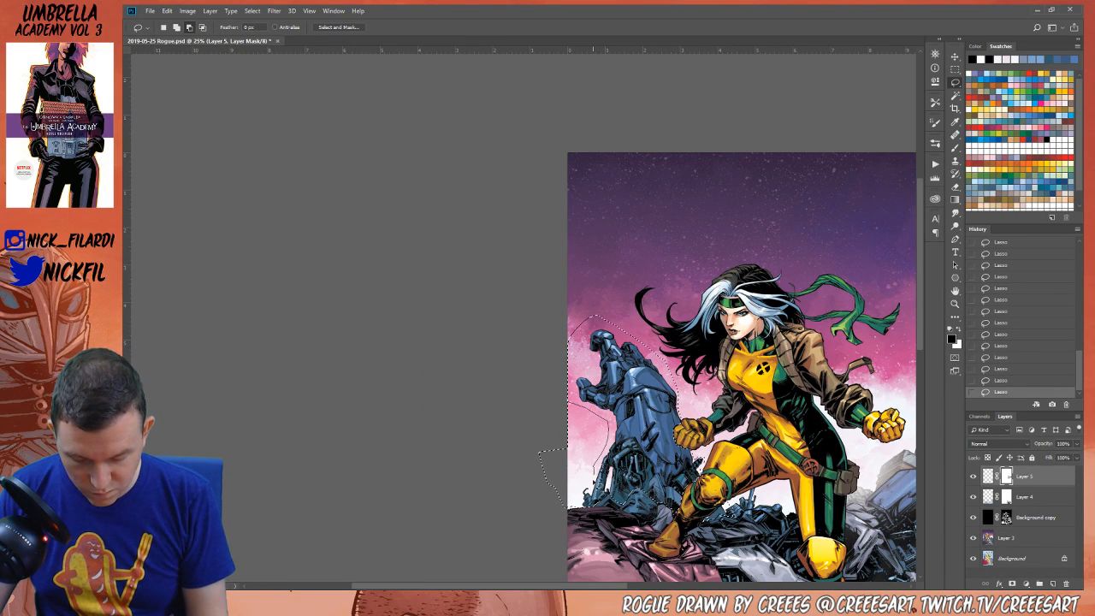
{"action": "mouse_move", "coordinate": [518, 460]}
{"action": "left_mouse_down"}
{"action": "mouse_move", "coordinate": [587, 398]}
{"action": "mouse_move", "coordinate": [602, 425]}
{"action": "mouse_move", "coordinate": [622, 363]}
{"action": "mouse_move", "coordinate": [599, 318]}
{"action": "mouse_move", "coordinate": [586, 402]}
{"action": "mouse_move", "coordinate": [590, 342]}
{"action": "mouse_move", "coordinate": [611, 330]}
{"action": "mouse_move", "coordinate": [624, 346]}
{"action": "left_mouse_up"}
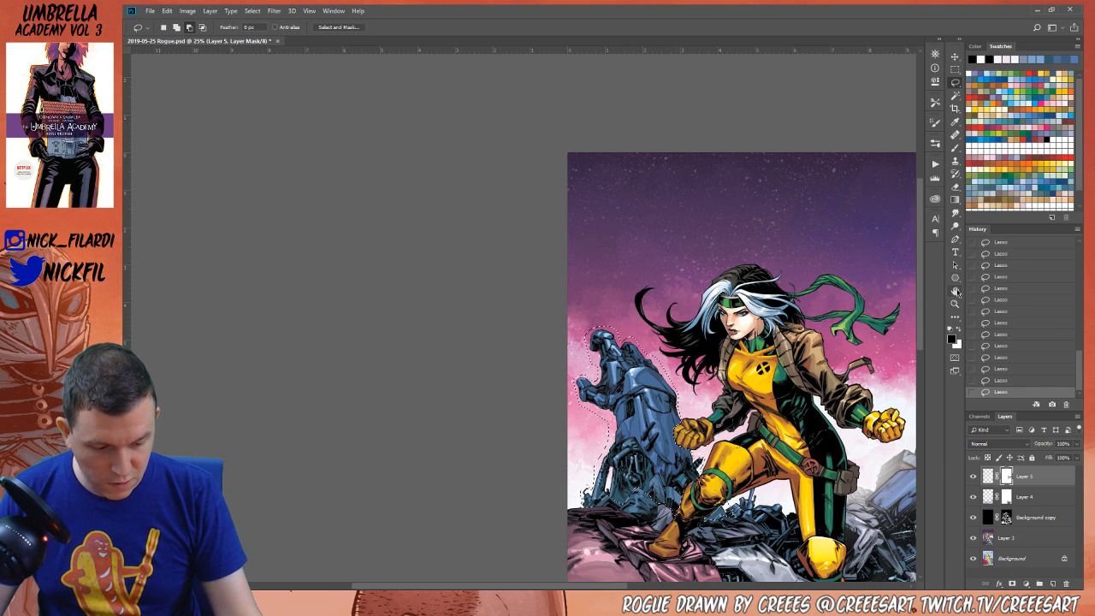
Target Layer 5's pixels instead of its mask and apply a white 30% Screen radial gradient over the selected forearm's base
{"action": "key", "text": "h"}
{"action": "left_click_drag", "start_coordinate": [737, 464], "coordinate": [547, 348]}
{"action": "key", "text": "g"}
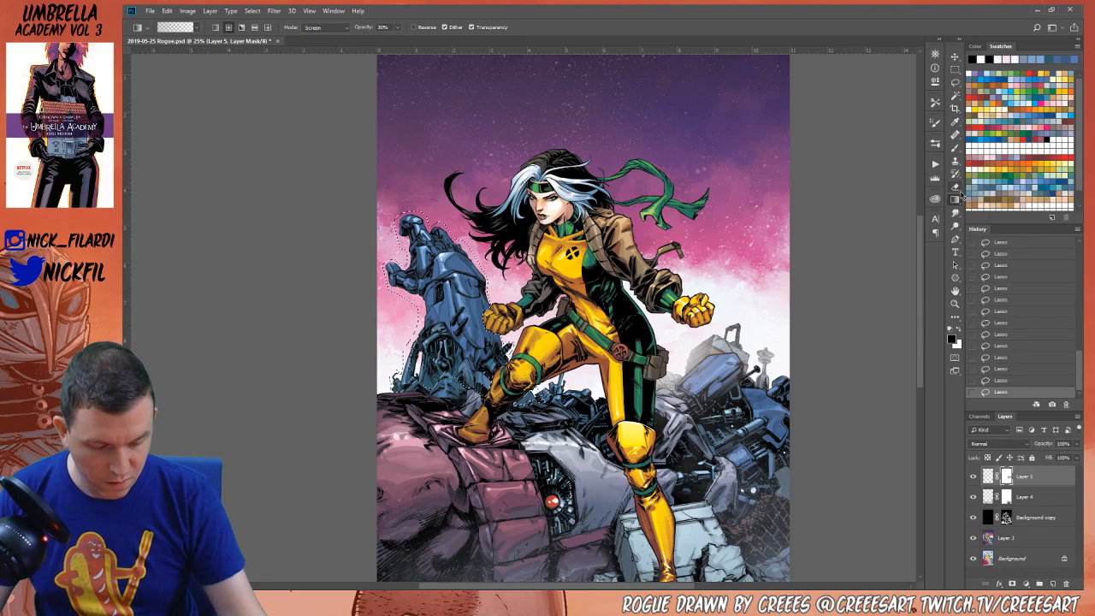
{"action": "left_click", "coordinate": [988, 476]}
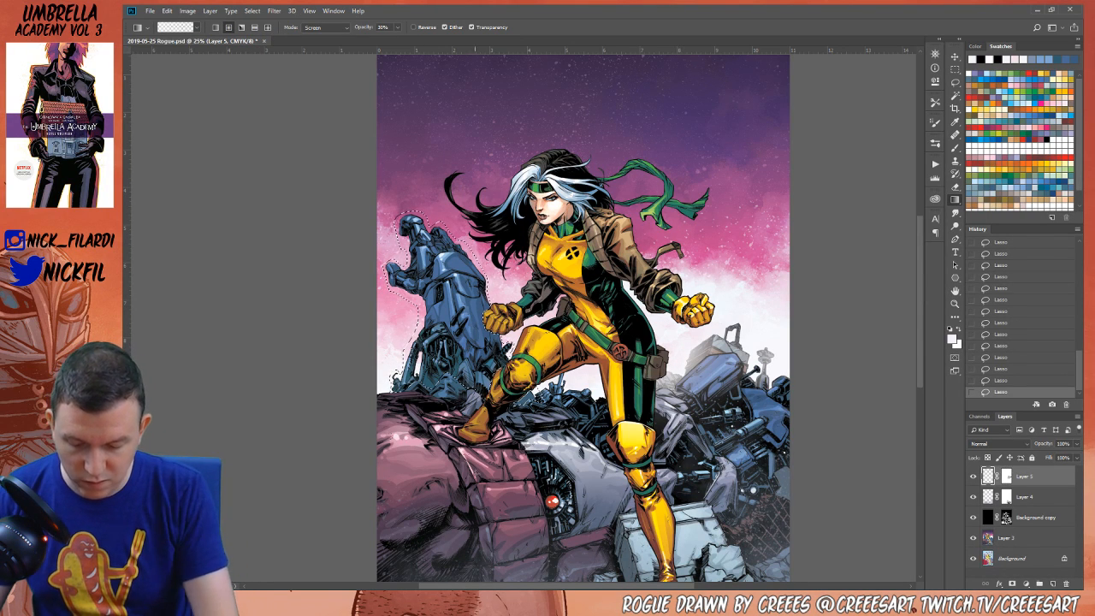
{"action": "left_click_drag", "start_coordinate": [475, 475], "coordinate": [452, 293]}
Try a second 30% white gradient over the forearm, undo it, and apply one at 100% opacity instead
{"action": "key", "text": "h"}
{"action": "left_click_drag", "start_coordinate": [530, 413], "coordinate": [634, 419]}
{"action": "left_click", "coordinate": [952, 200]}
{"action": "left_click_drag", "start_coordinate": [614, 371], "coordinate": [568, 292]}
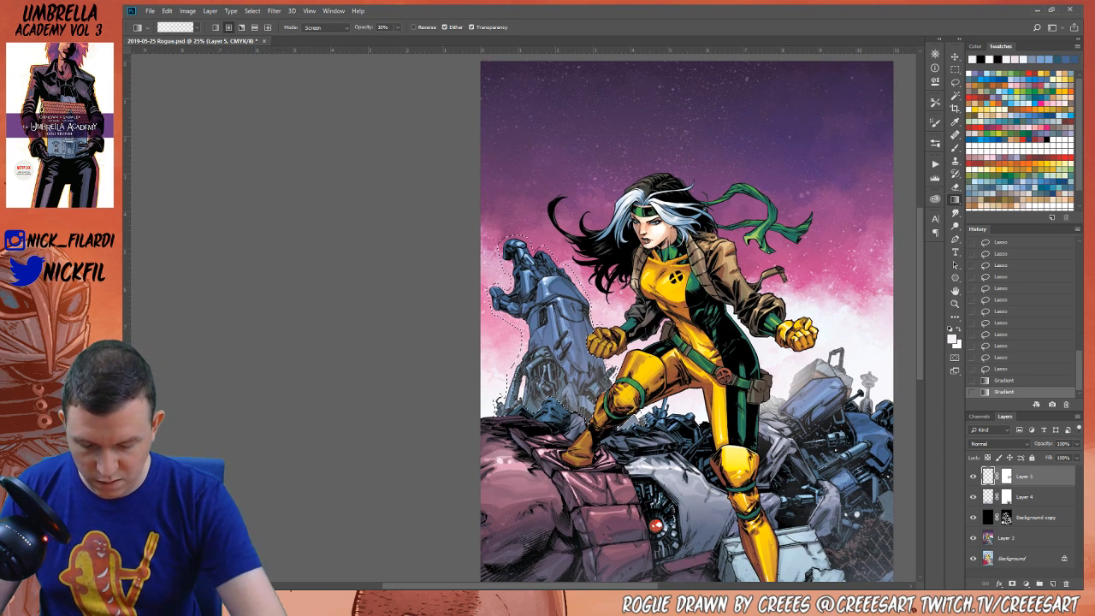
{"action": "key", "text": "ctrl+z"}
{"action": "key", "text": "0"}
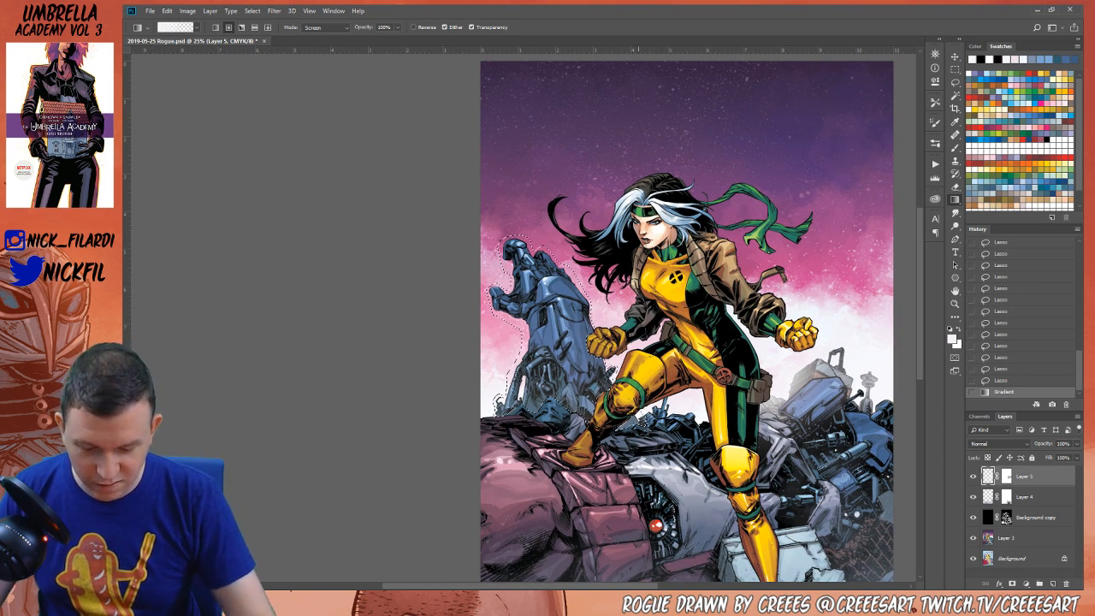
{"action": "left_click_drag", "start_coordinate": [637, 415], "coordinate": [599, 355]}
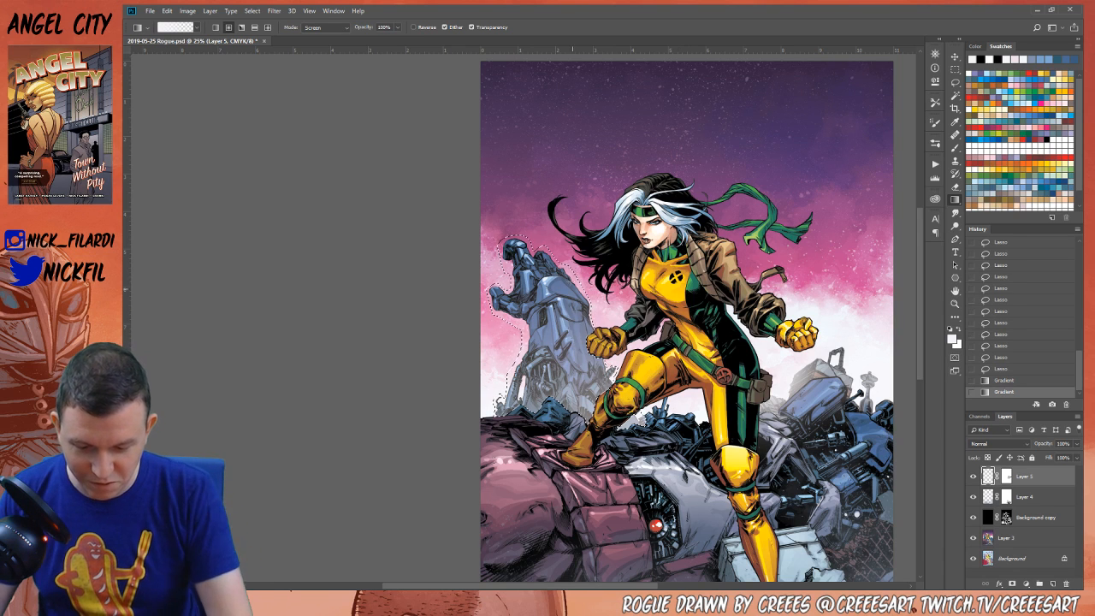
Sample the sky's pink, build up Normal-mode radial gradients at 100% opacity over the upper robotic hand, and deselect
{"action": "left_click", "coordinate": [560, 224], "text": "alt"}
{"action": "left_click", "coordinate": [325, 27]}
{"action": "left_click", "coordinate": [328, 31]}
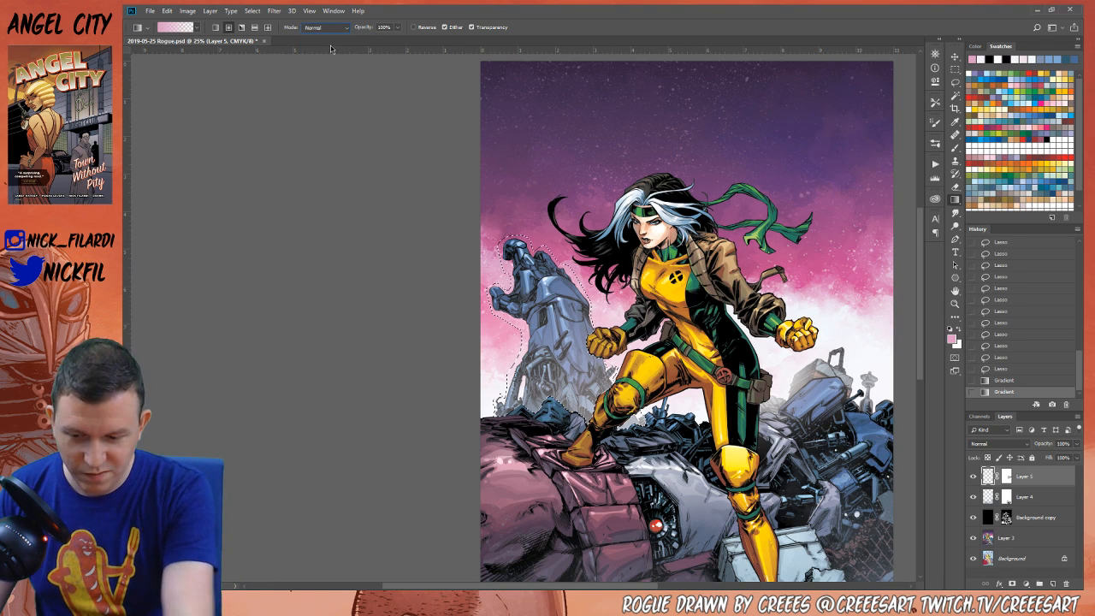
{"action": "left_click_drag", "start_coordinate": [554, 112], "coordinate": [557, 219]}
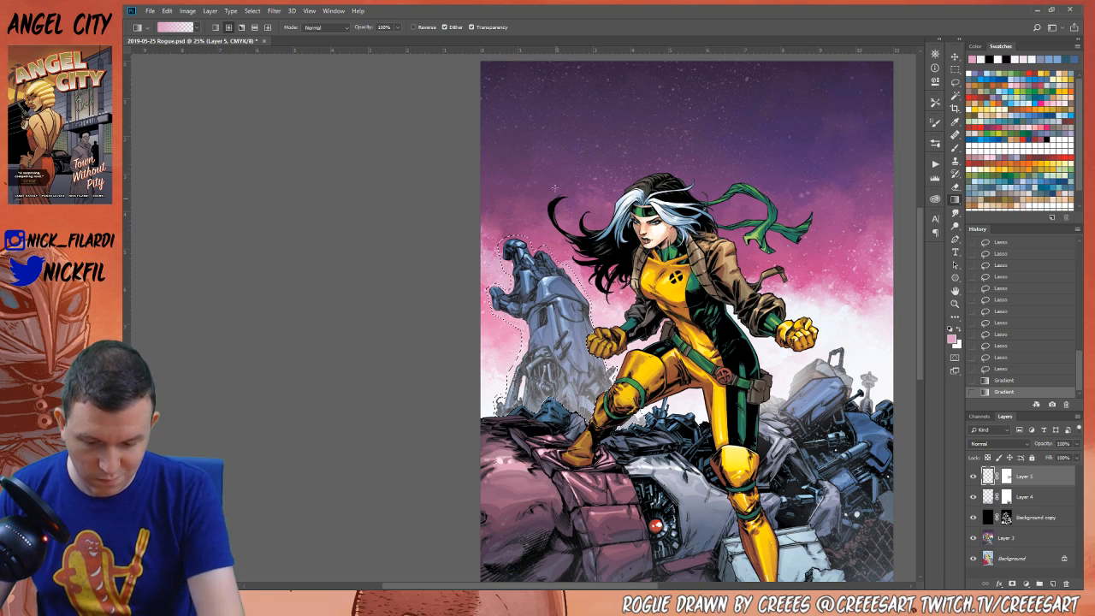
{"action": "left_click_drag", "start_coordinate": [555, 142], "coordinate": [554, 240]}
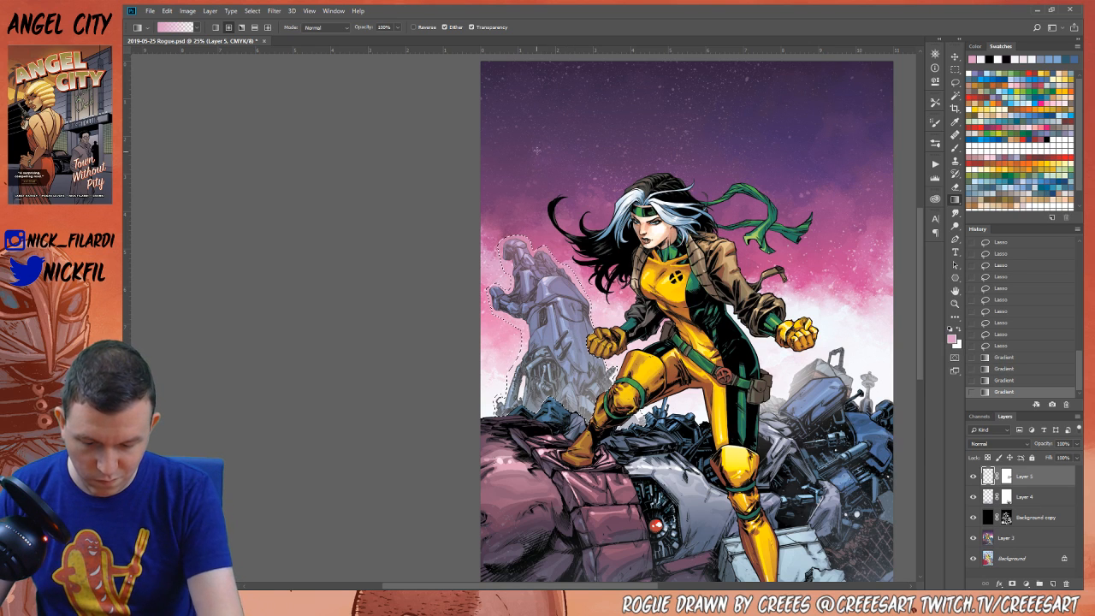
{"action": "left_click_drag", "start_coordinate": [547, 145], "coordinate": [538, 241]}
{"action": "key", "text": "ctrl+d"}
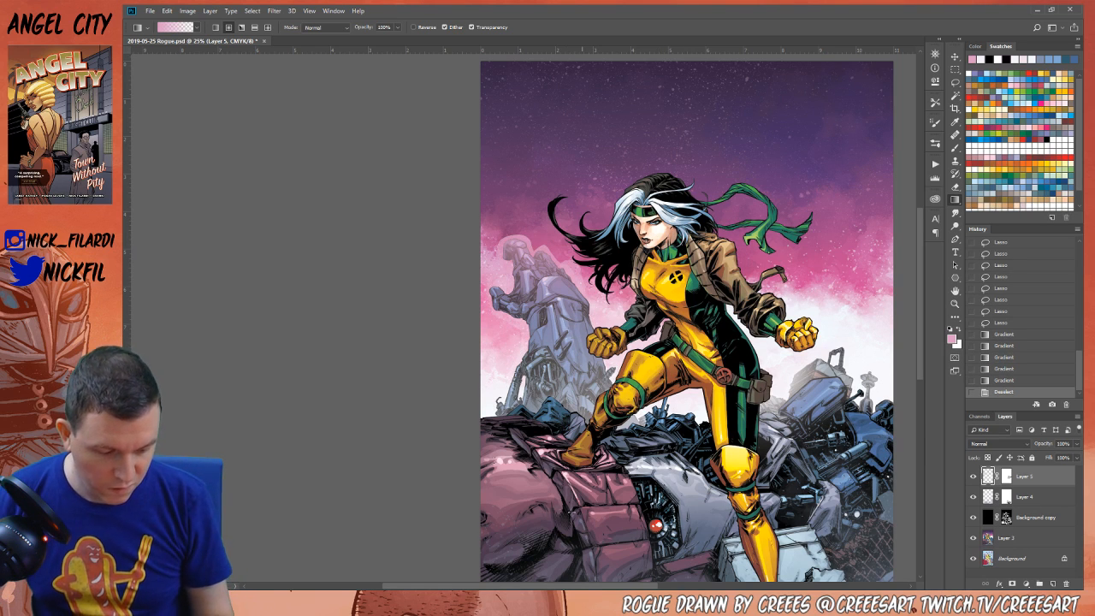
Examine the haze around the robotic hand and its outer edges up close
{"action": "left_click", "coordinate": [954, 303]}
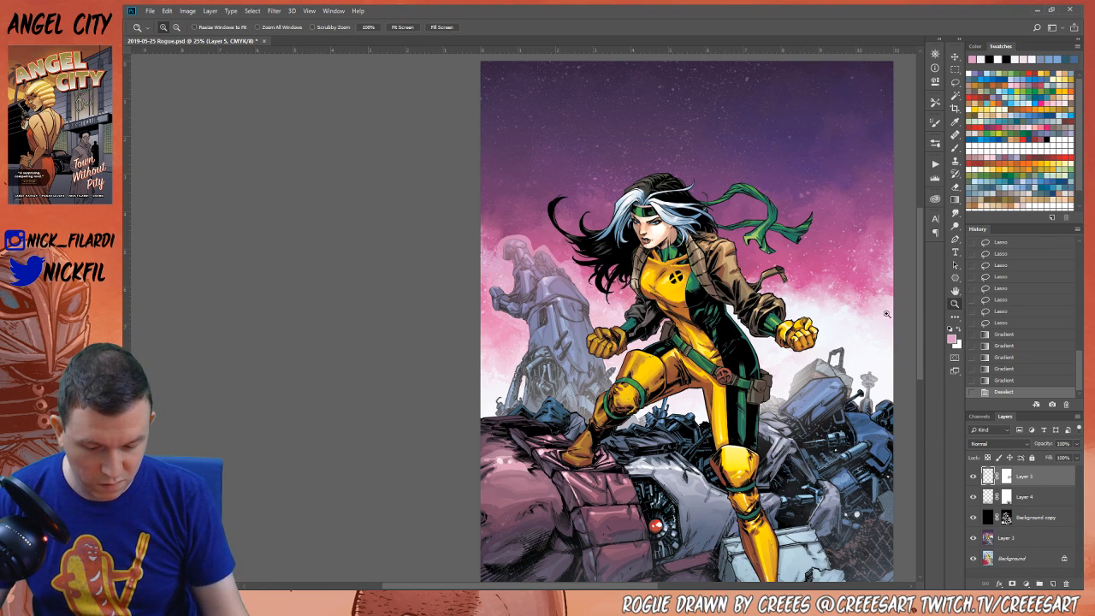
{"action": "left_click", "coordinate": [546, 337]}
{"action": "left_click", "coordinate": [546, 337]}
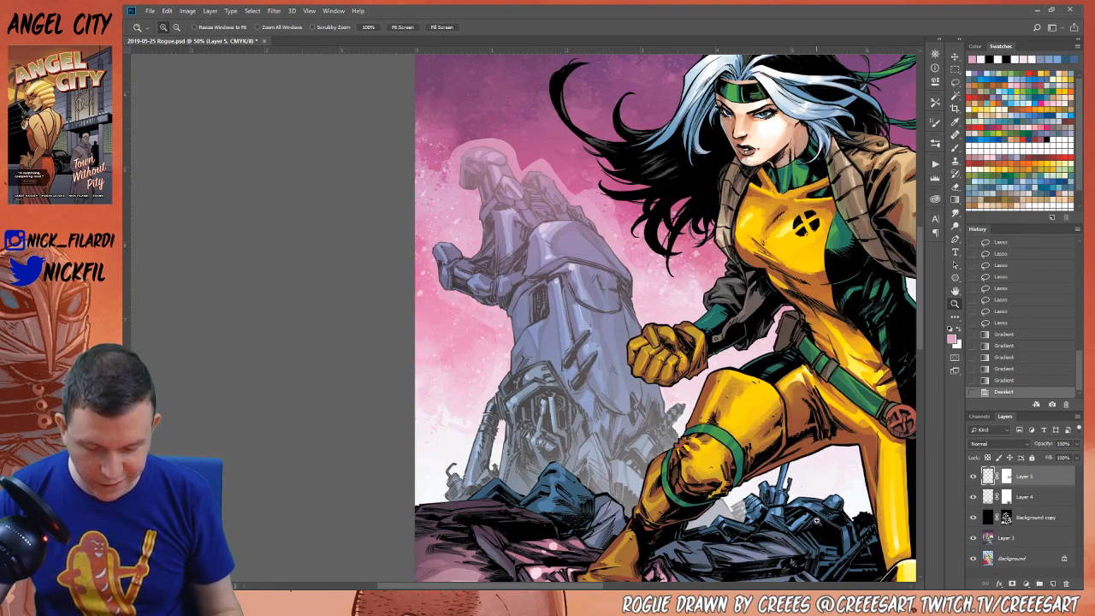
Restore the selection around the giant robotic arm and try a white gradient across its lower part
{"action": "key", "text": "ctrl+z"}
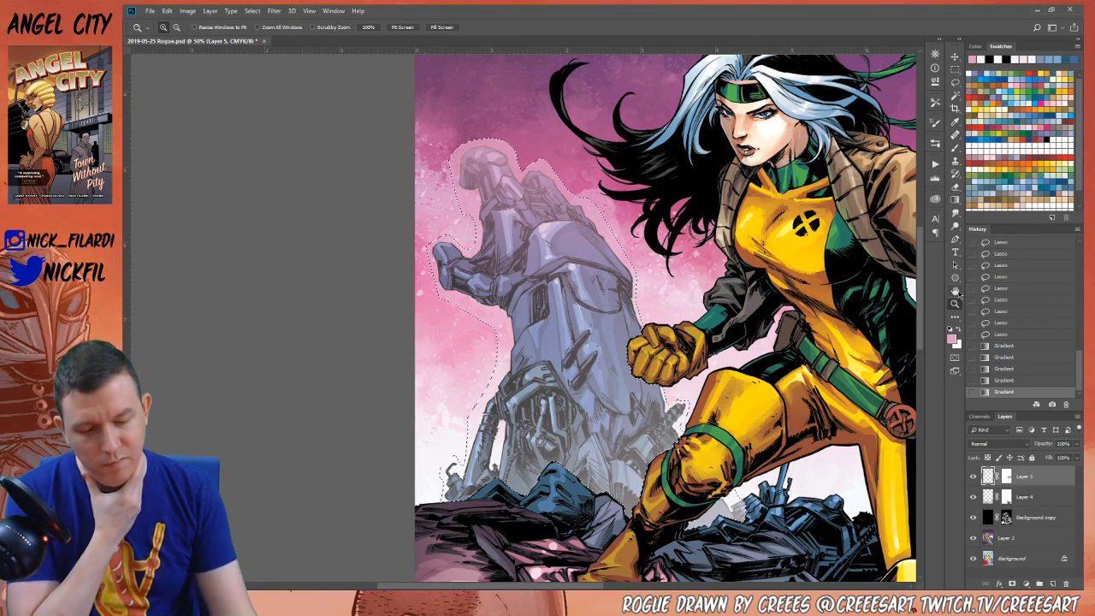
{"action": "left_click", "coordinate": [955, 292]}
{"action": "left_click_drag", "start_coordinate": [671, 452], "coordinate": [653, 397]}
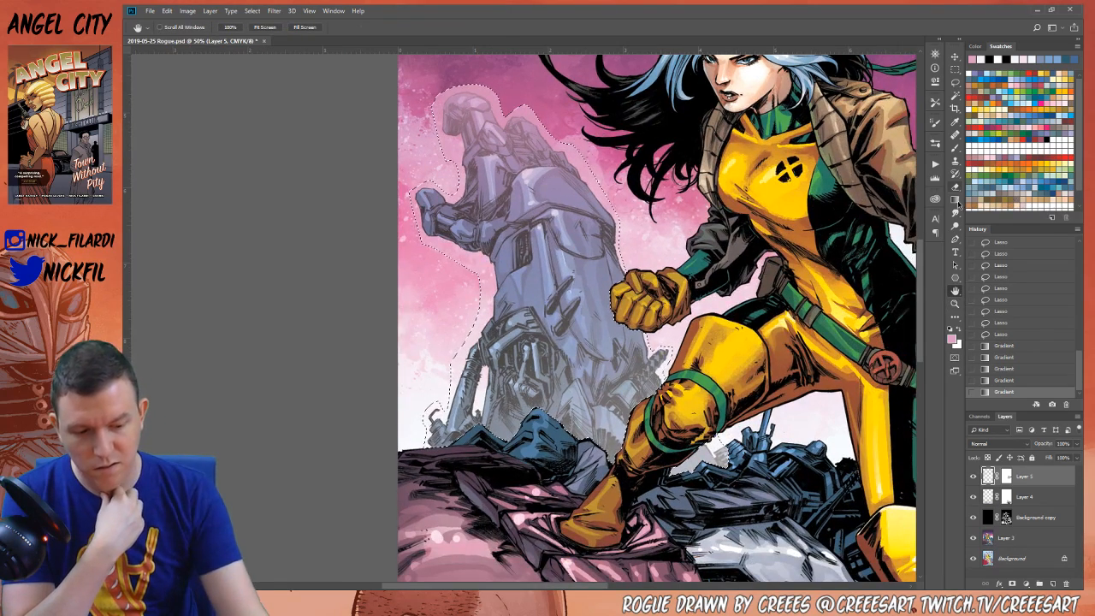
{"action": "left_click", "coordinate": [955, 200]}
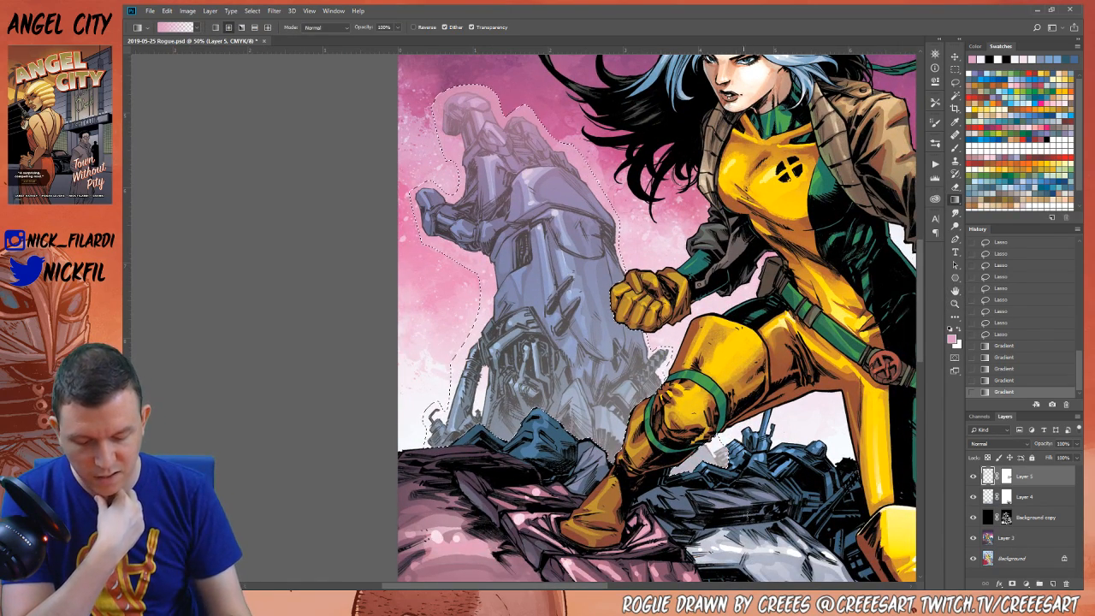
{"action": "key", "text": "x"}
{"action": "left_click_drag", "start_coordinate": [575, 340], "coordinate": [606, 555]}
{"action": "key", "text": "ctrl+z"}
Paint white haze over the selected arm's lower part with the 1250 px textured brush at 30% opacity, and deselect
{"action": "key", "text": "z"}
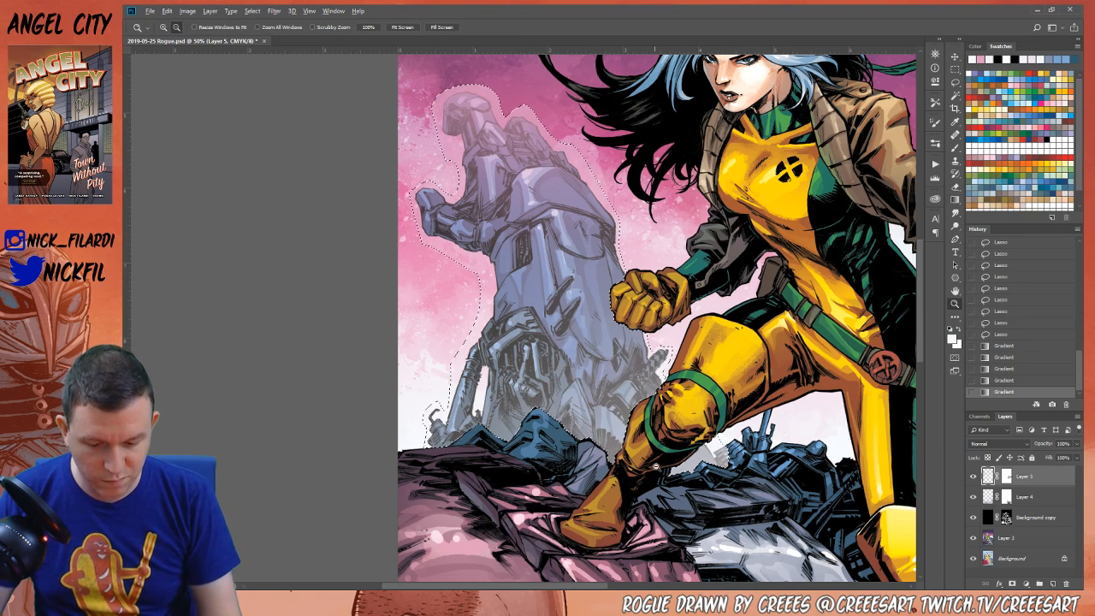
{"action": "key", "text": "ctrl+minus"}
{"action": "key", "text": "b"}
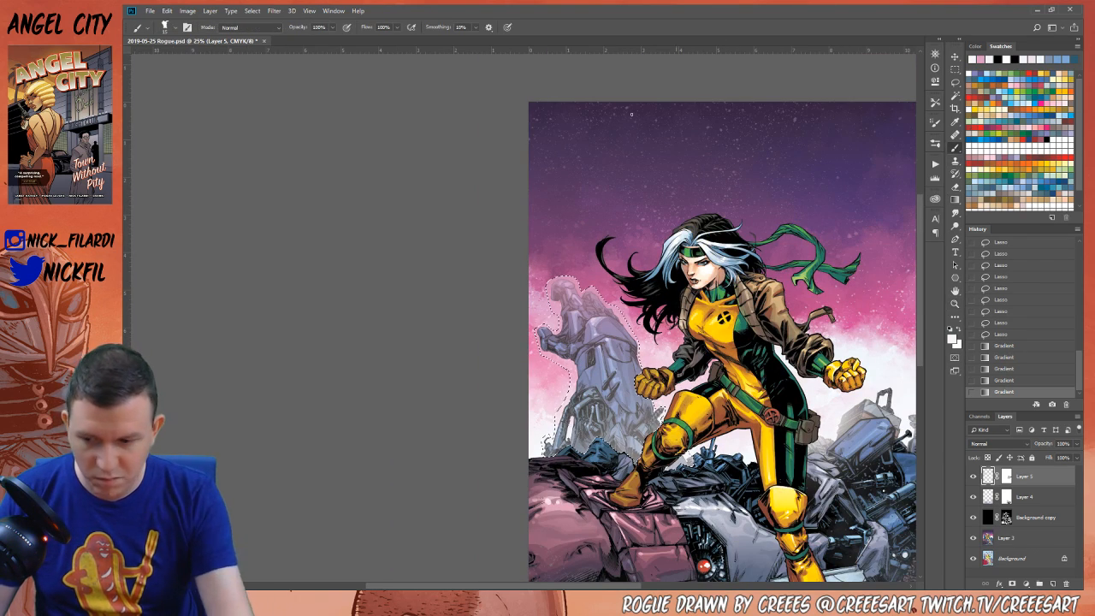
{"action": "left_click", "coordinate": [166, 27]}
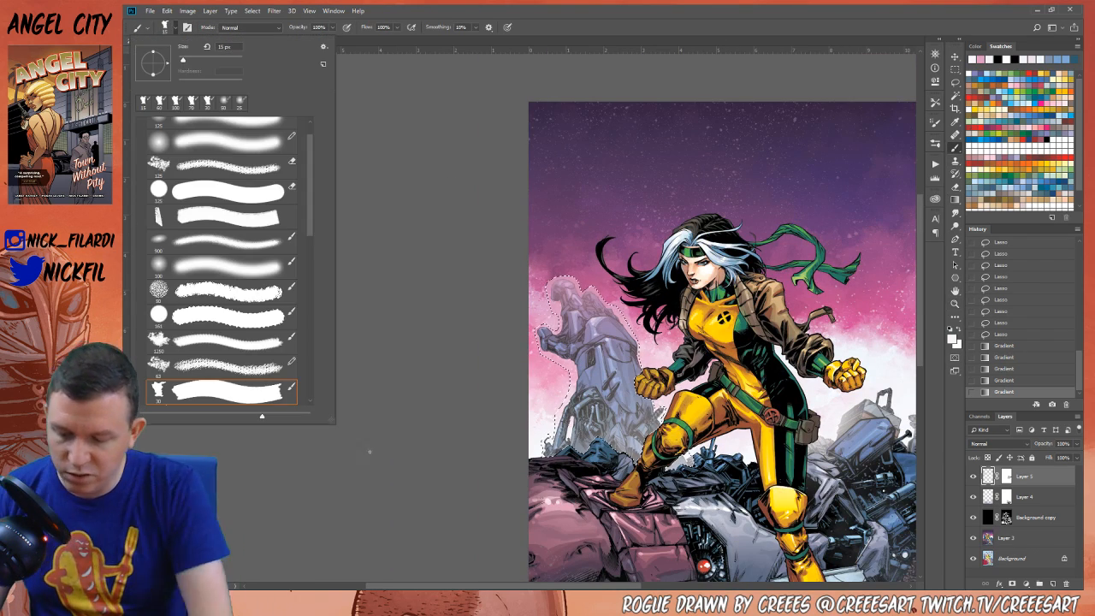
{"action": "double_click", "coordinate": [198, 338]}
{"action": "key", "text": "5"}
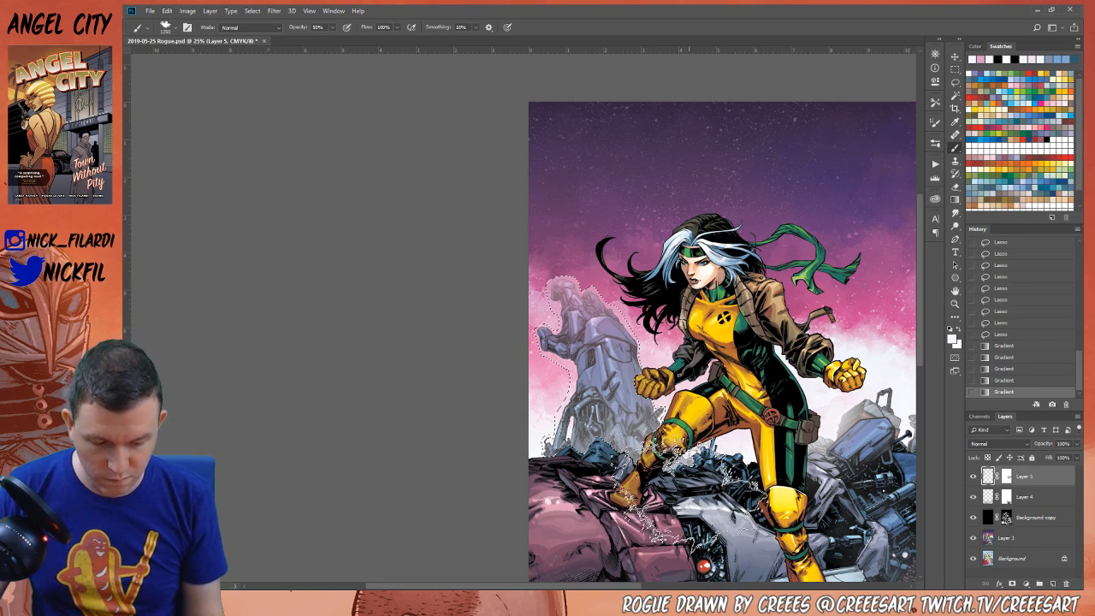
{"action": "key", "text": "3"}
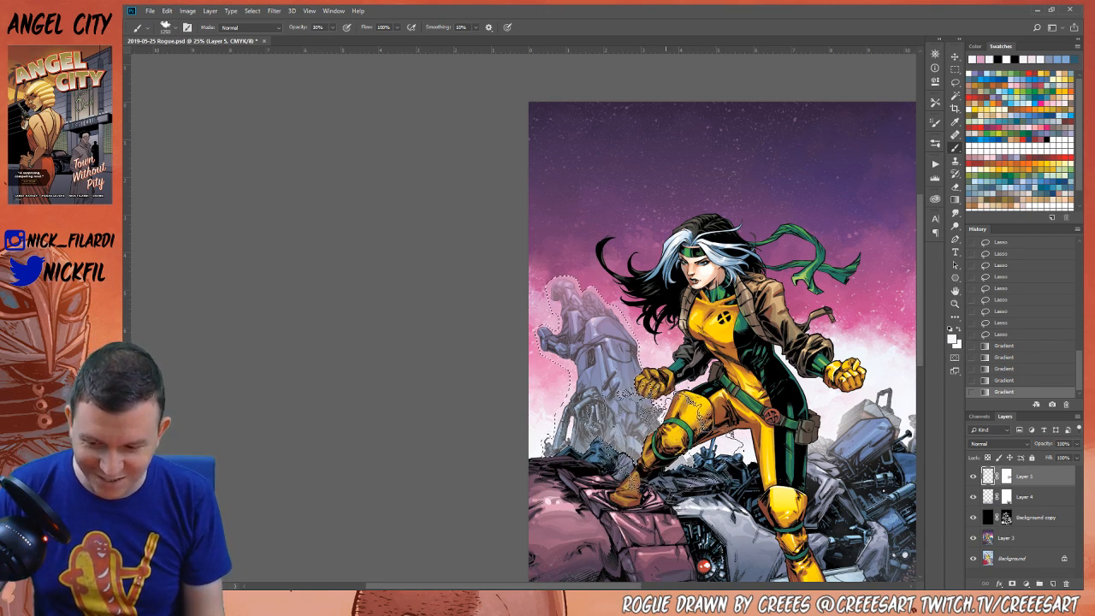
{"action": "mouse_move", "coordinate": [586, 359]}
{"action": "left_mouse_down"}
{"action": "mouse_move", "coordinate": [547, 402]}
{"action": "mouse_move", "coordinate": [615, 427]}
{"action": "left_mouse_up"}
{"action": "mouse_move", "coordinate": [633, 496]}
{"action": "left_mouse_down"}
{"action": "mouse_move", "coordinate": [650, 548]}
{"action": "mouse_move", "coordinate": [555, 513]}
{"action": "mouse_move", "coordinate": [530, 518]}
{"action": "left_mouse_up"}
{"action": "key", "text": "ctrl+d"}
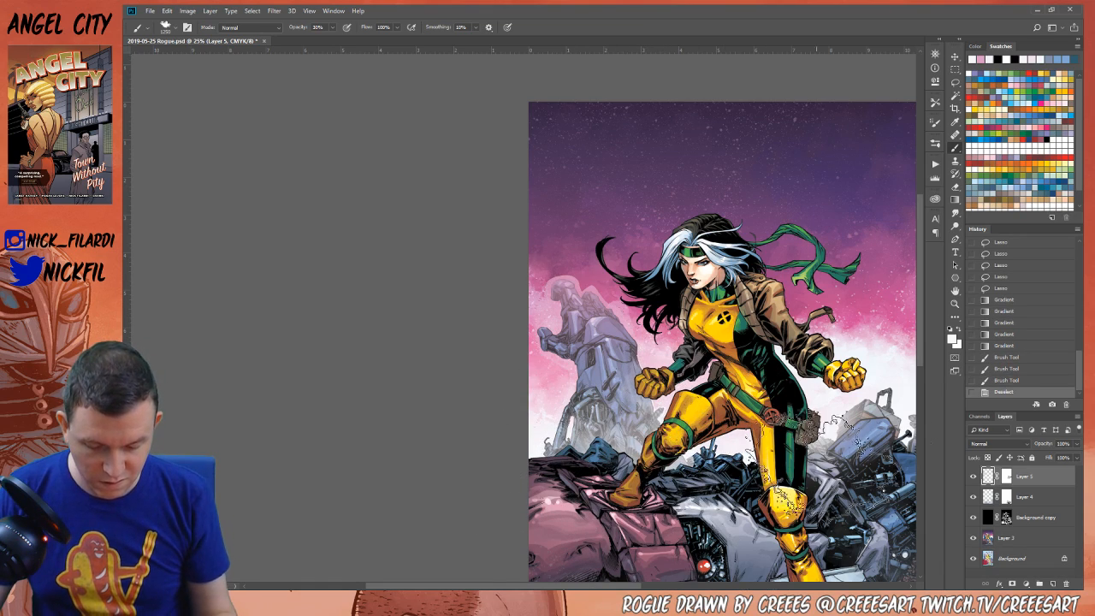
Inspect the Layer 5 mask on its own and return to the full image with the mask active
{"action": "left_click", "coordinate": [955, 291]}
{"action": "left_click_drag", "start_coordinate": [818, 534], "coordinate": [782, 492]}
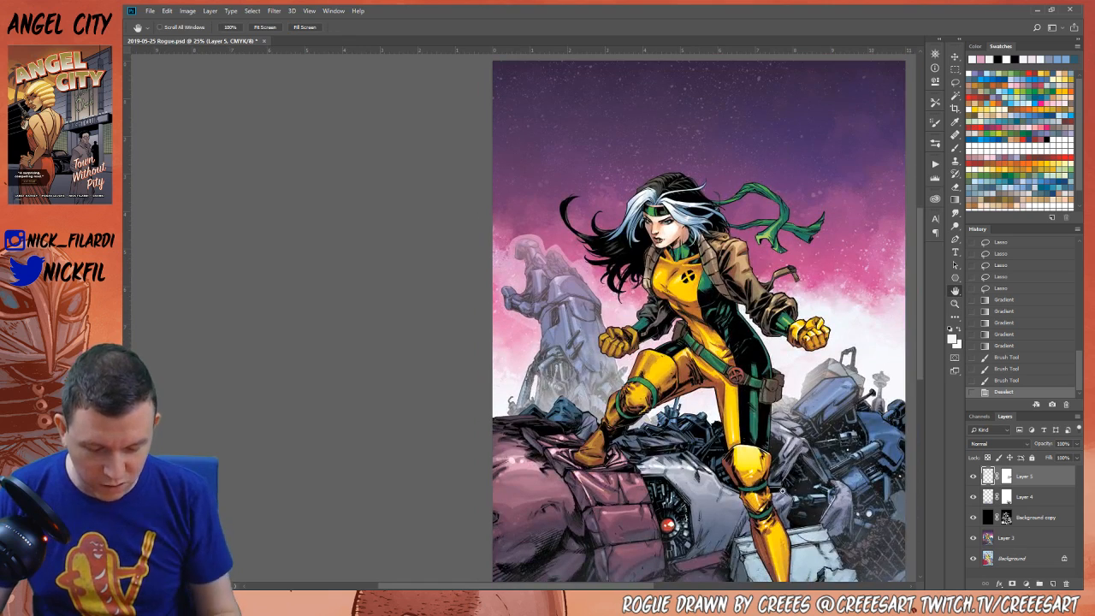
{"action": "key", "text": "z"}
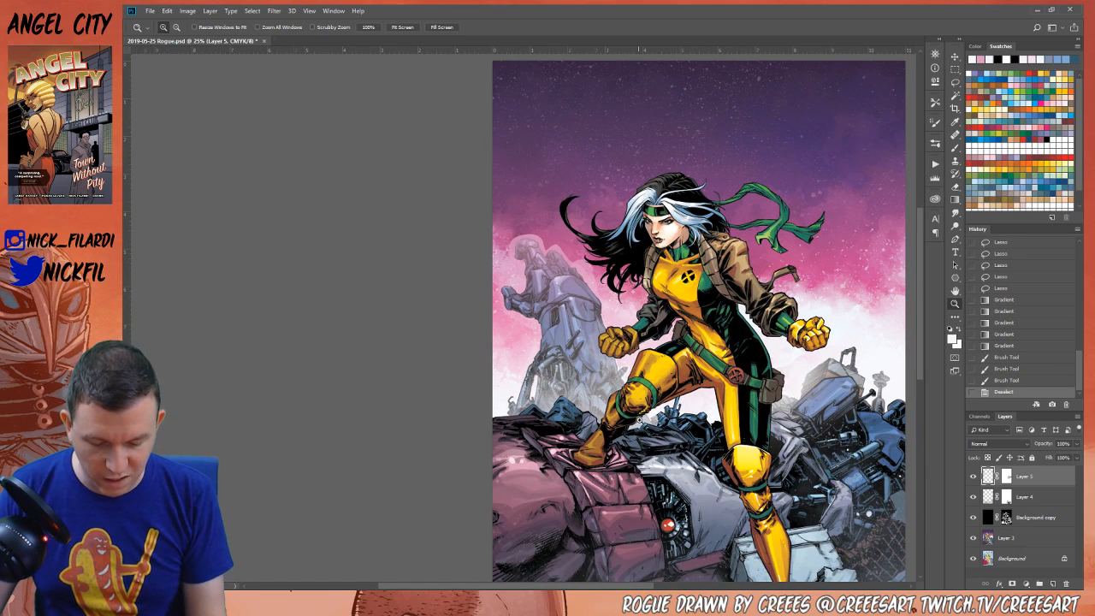
{"action": "left_click", "coordinate": [640, 419]}
{"action": "left_click", "coordinate": [955, 148]}
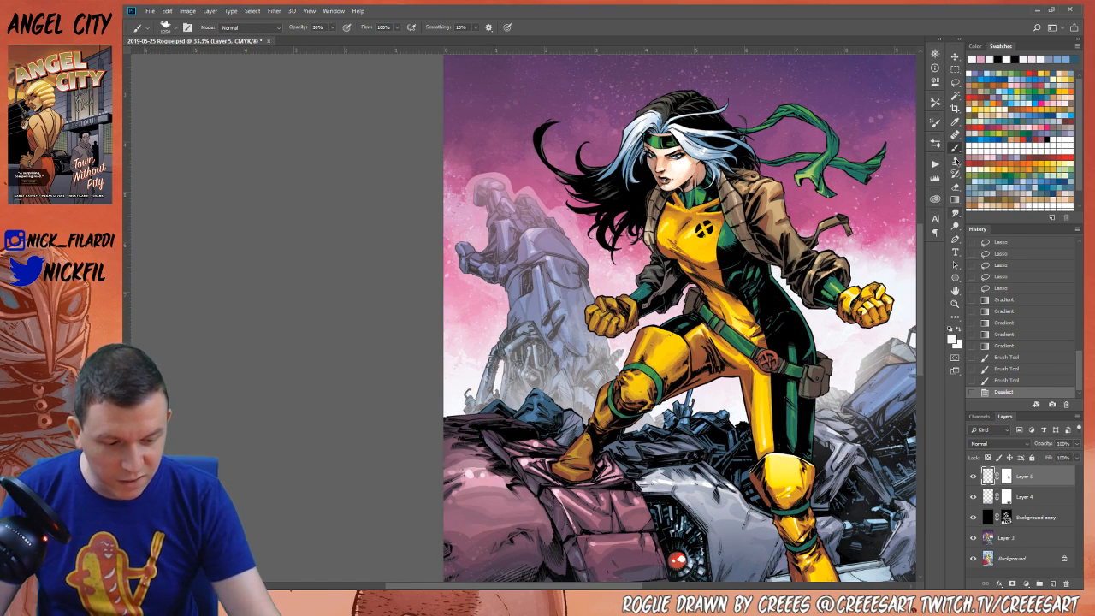
{"action": "left_click", "coordinate": [1006, 477], "text": "alt"}
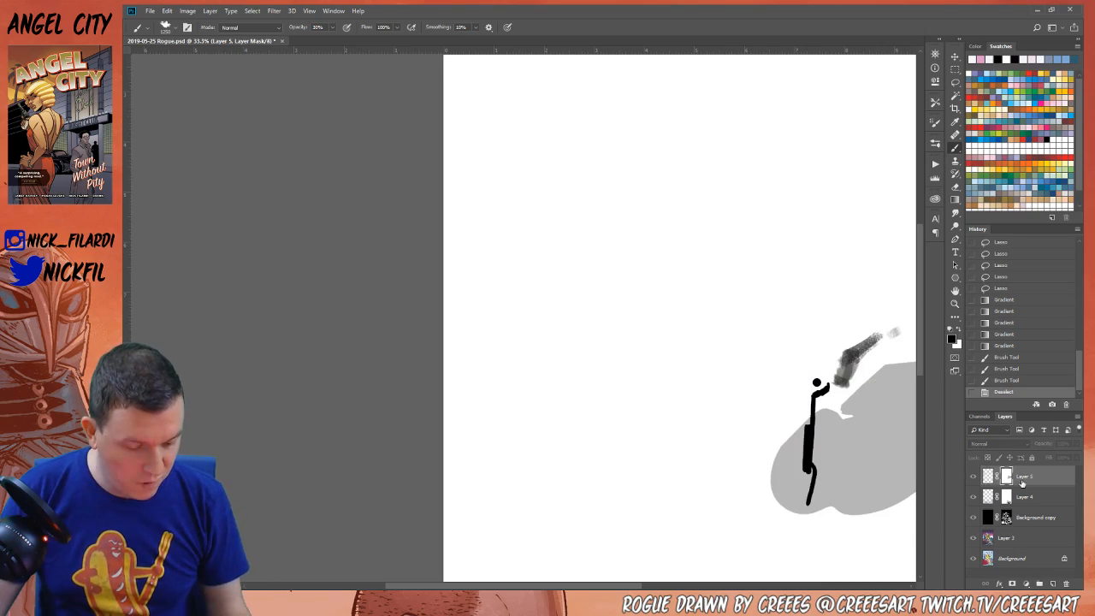
{"action": "left_click", "coordinate": [973, 477]}
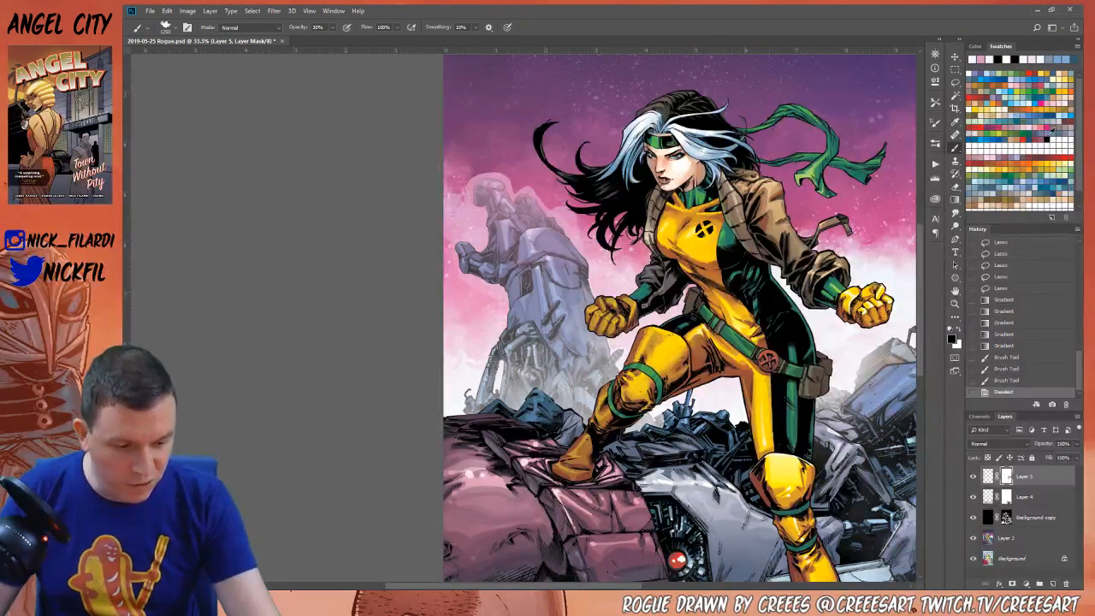
Pencil black strokes on the Layer 5 mask beside the character's raised knee
{"action": "left_click", "coordinate": [1050, 137]}
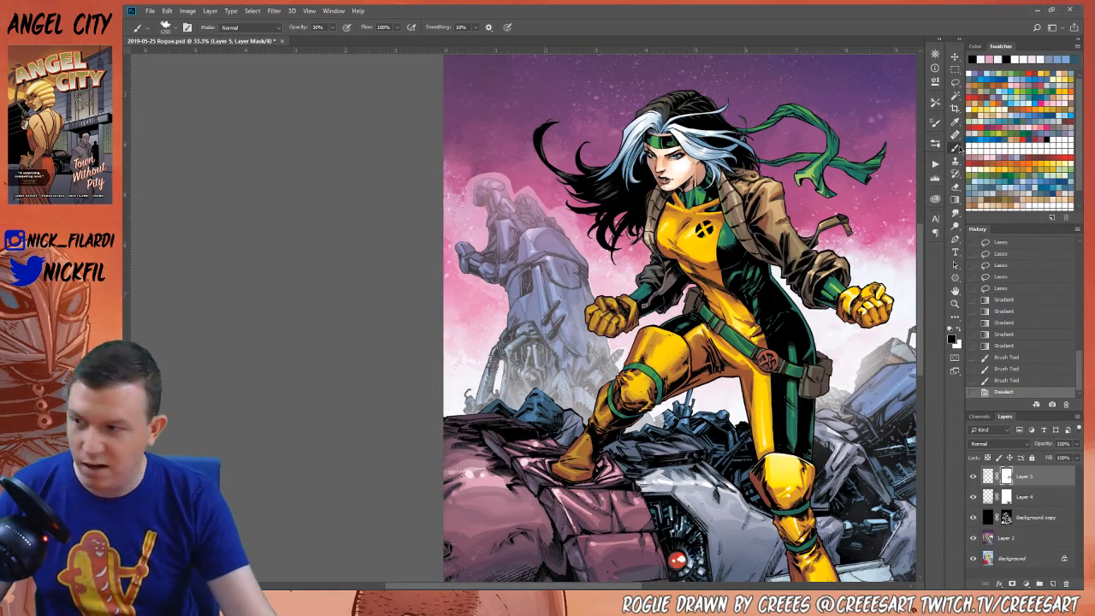
{"action": "key", "text": "shift+b"}
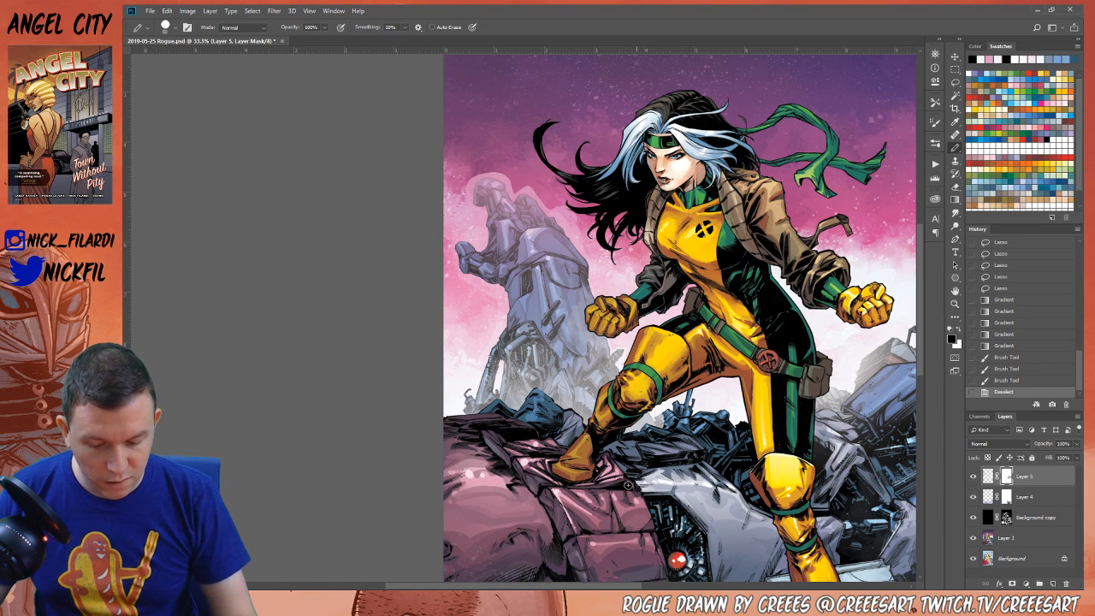
{"action": "left_click_drag", "start_coordinate": [656, 412], "coordinate": [658, 427]}
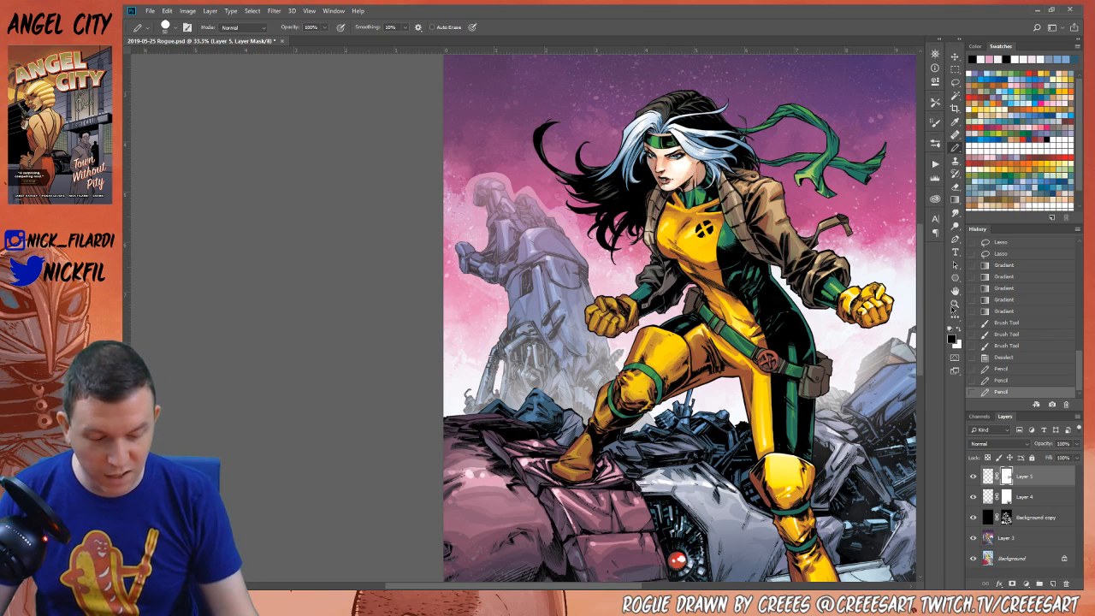
Mask out the haze between the character's fist and knee in black with the rough-edged brush preset, redoing the last stroke
{"action": "left_click", "coordinate": [954, 305]}
{"action": "left_click", "coordinate": [588, 378]}
{"action": "left_click", "coordinate": [590, 377]}
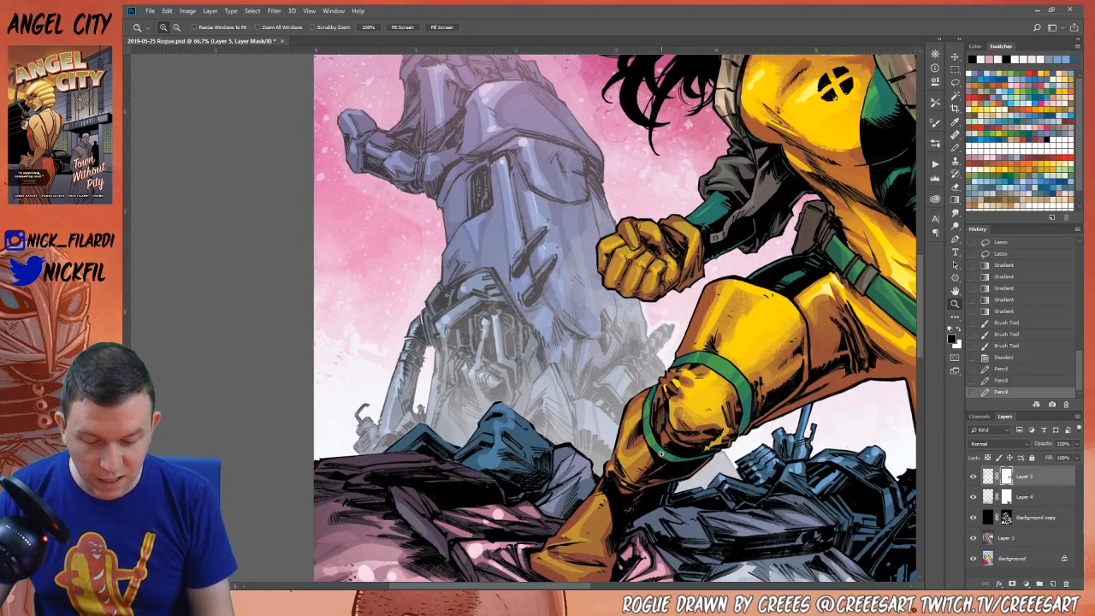
{"action": "key", "text": "b"}
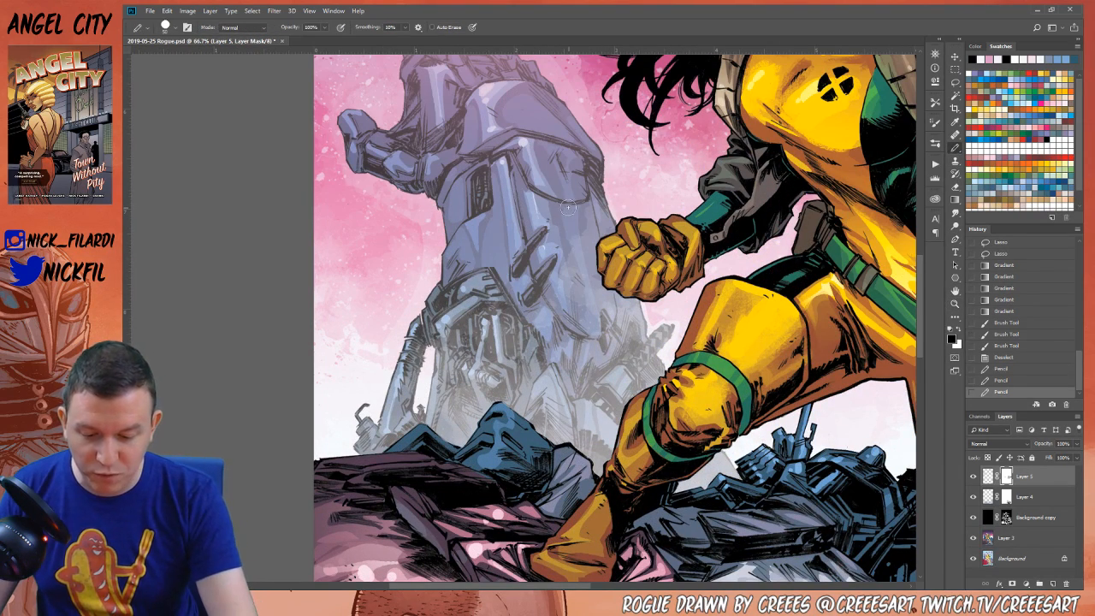
{"action": "key", "text": "h"}
{"action": "left_click_drag", "start_coordinate": [511, 375], "coordinate": [627, 456]}
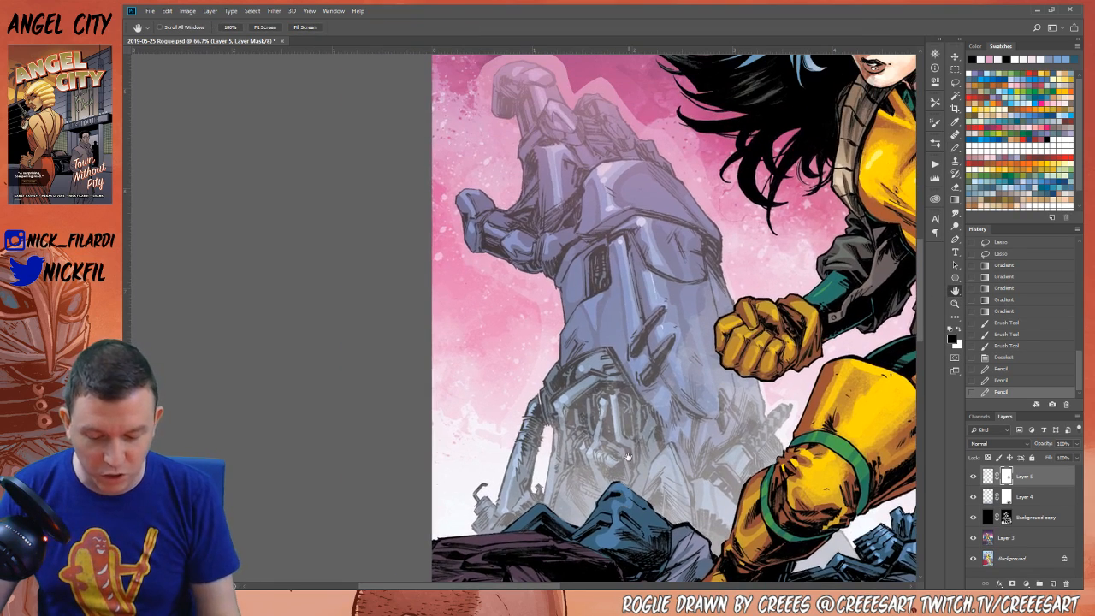
{"action": "key", "text": "b"}
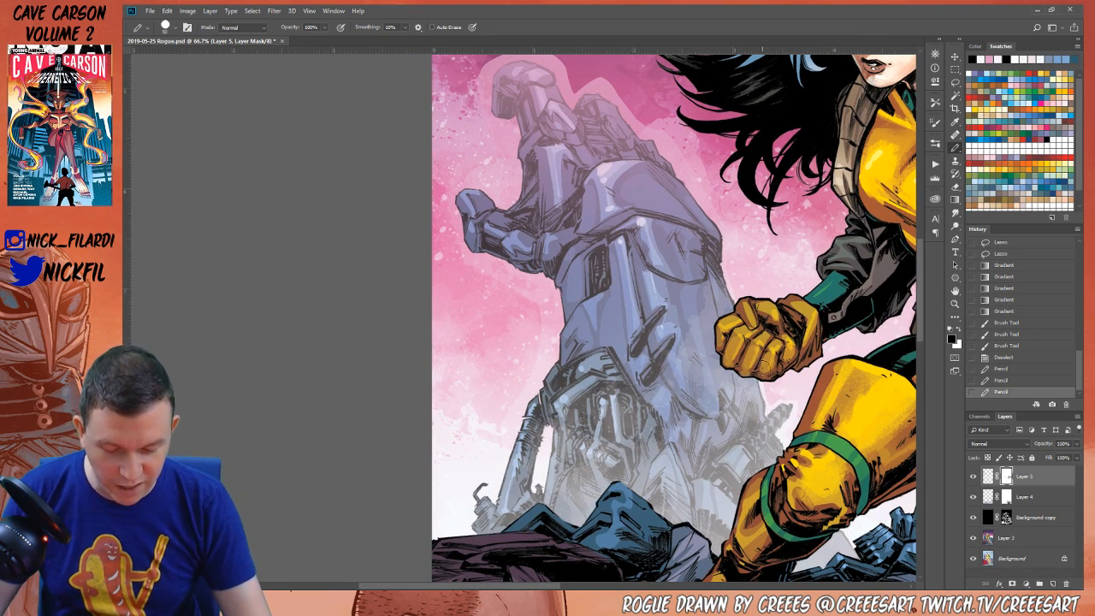
{"action": "left_click", "coordinate": [171, 28]}
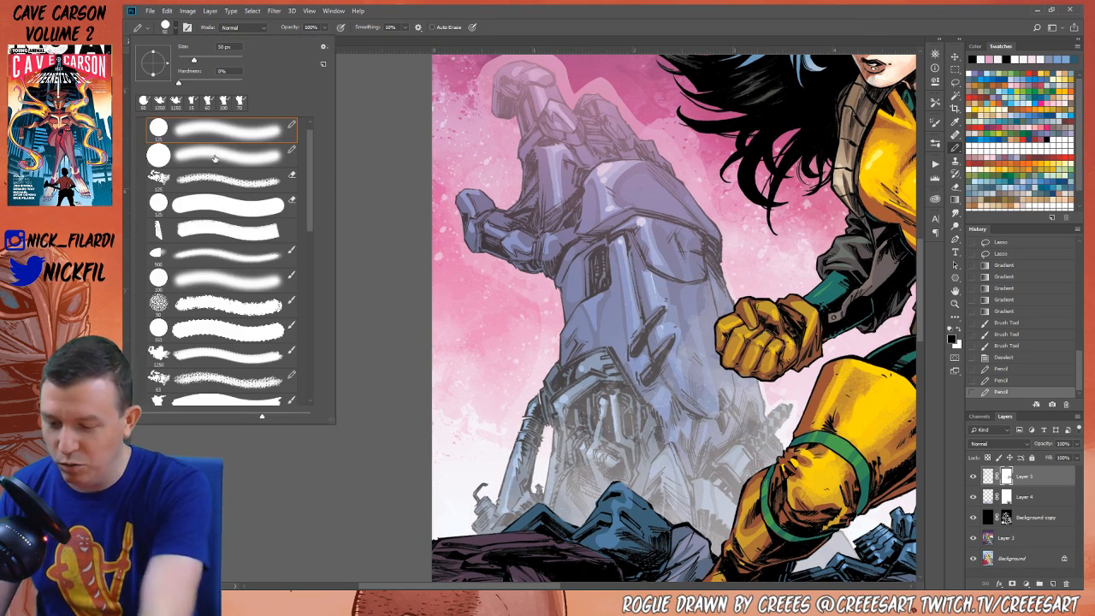
{"action": "left_click", "coordinate": [224, 394]}
{"action": "left_click", "coordinate": [767, 386]}
{"action": "mouse_move", "coordinate": [767, 389]}
{"action": "left_mouse_down"}
{"action": "mouse_move", "coordinate": [772, 409]}
{"action": "mouse_move", "coordinate": [800, 411]}
{"action": "left_mouse_up"}
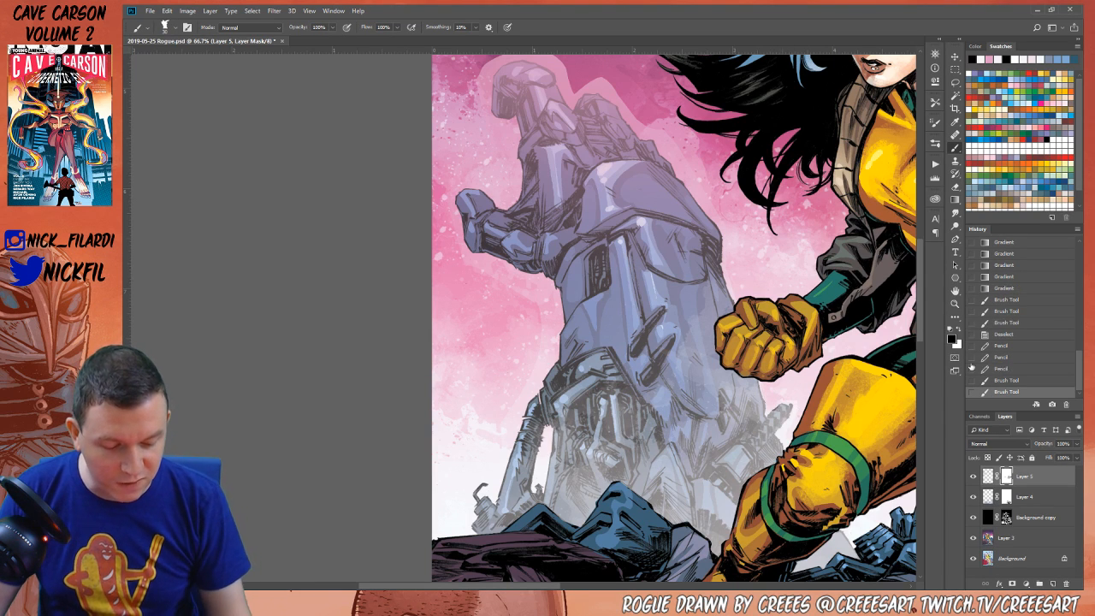
{"action": "left_click", "coordinate": [1005, 381]}
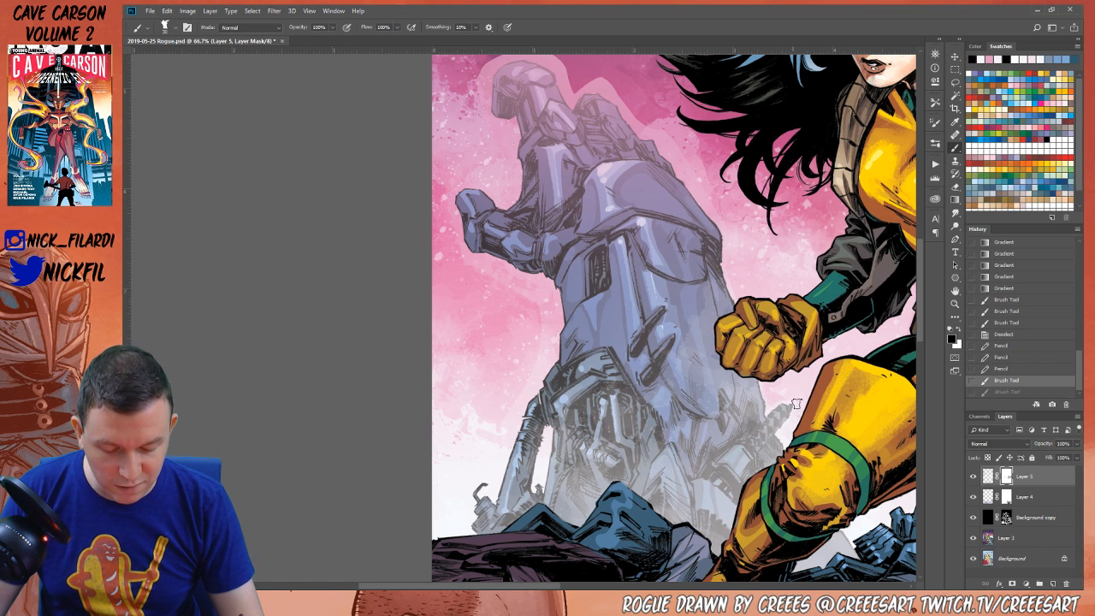
{"action": "mouse_move", "coordinate": [796, 405]}
{"action": "left_mouse_down"}
{"action": "mouse_move", "coordinate": [784, 398]}
{"action": "mouse_move", "coordinate": [796, 452]}
{"action": "left_mouse_up"}
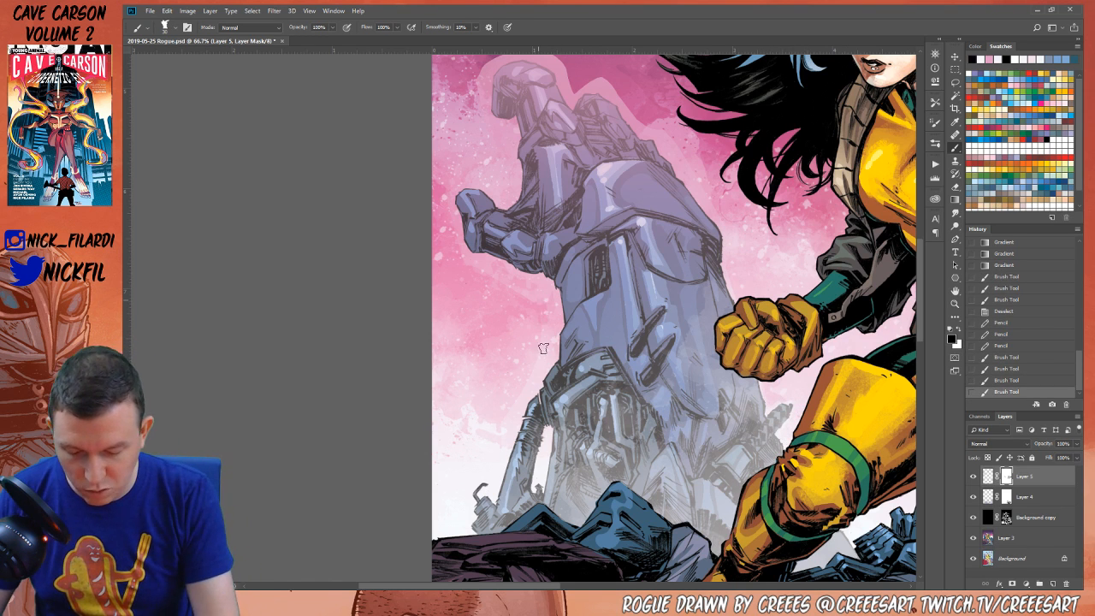
Enlarge the brush and mask out the haze spilling past the robotic arm's outer edge and thumb
{"action": "left_click_drag", "start_coordinate": [544, 310], "coordinate": [556, 304]}
{"action": "key", "text": "bracketright"}
{"action": "key", "text": "bracketright"}
{"action": "key", "text": "bracketright"}
{"action": "left_click_drag", "start_coordinate": [541, 349], "coordinate": [520, 379]}
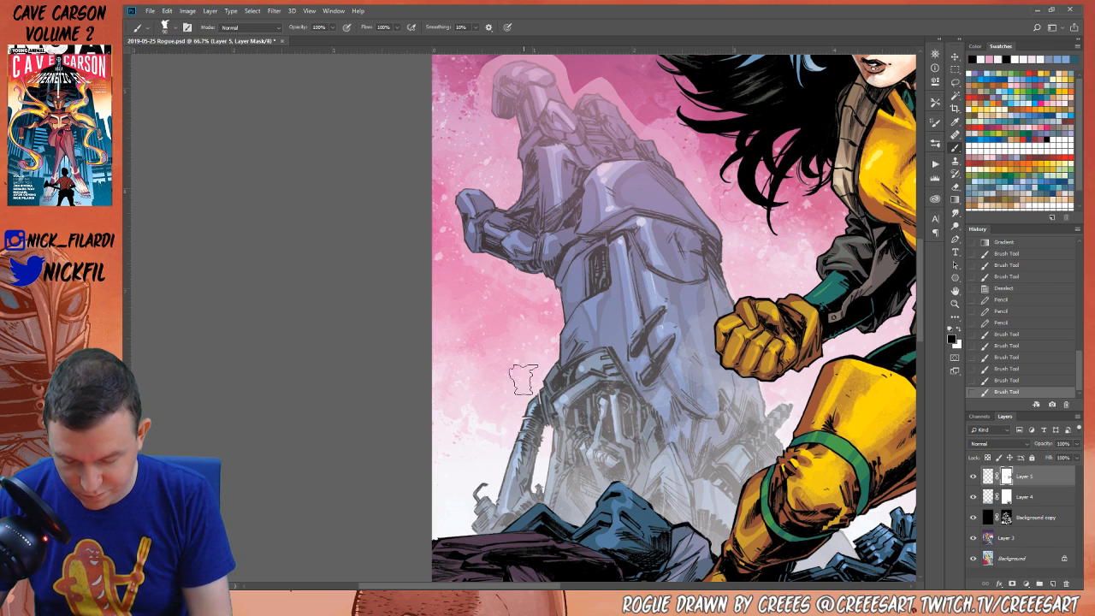
{"action": "mouse_move", "coordinate": [508, 287]}
{"action": "left_mouse_down"}
{"action": "mouse_move", "coordinate": [458, 275]}
{"action": "mouse_move", "coordinate": [441, 224]}
{"action": "mouse_move", "coordinate": [448, 272]}
{"action": "left_mouse_up"}
Paint black on the Layer 5 mask around the robotic hand's top fingertip to remove the pale halo
{"action": "key", "text": "space"}
{"action": "left_click_drag", "start_coordinate": [800, 303], "coordinate": [674, 460]}
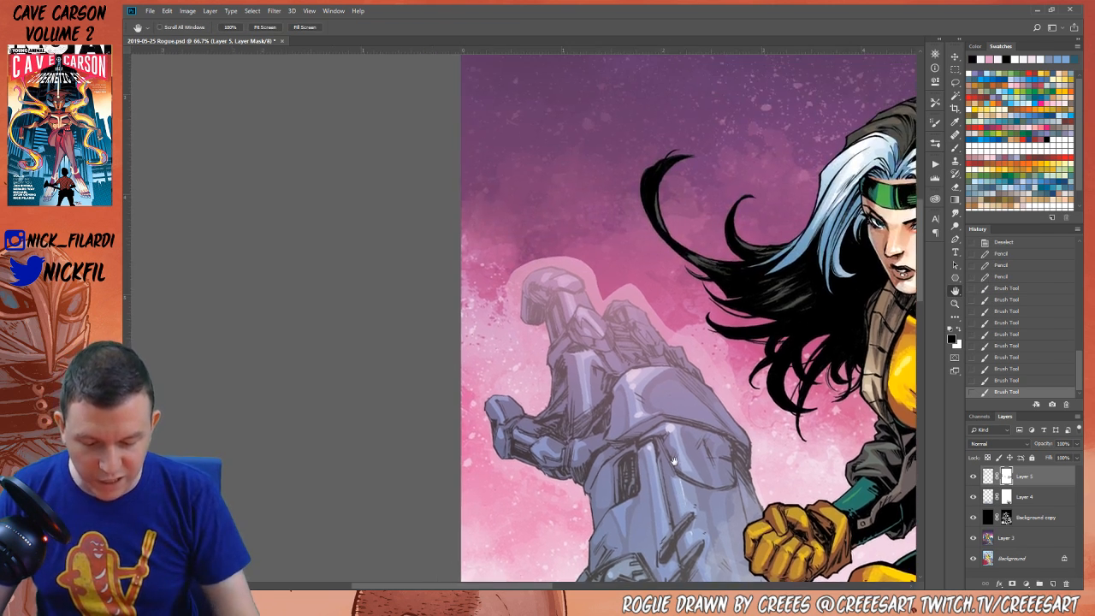
{"action": "left_click", "coordinate": [955, 198]}
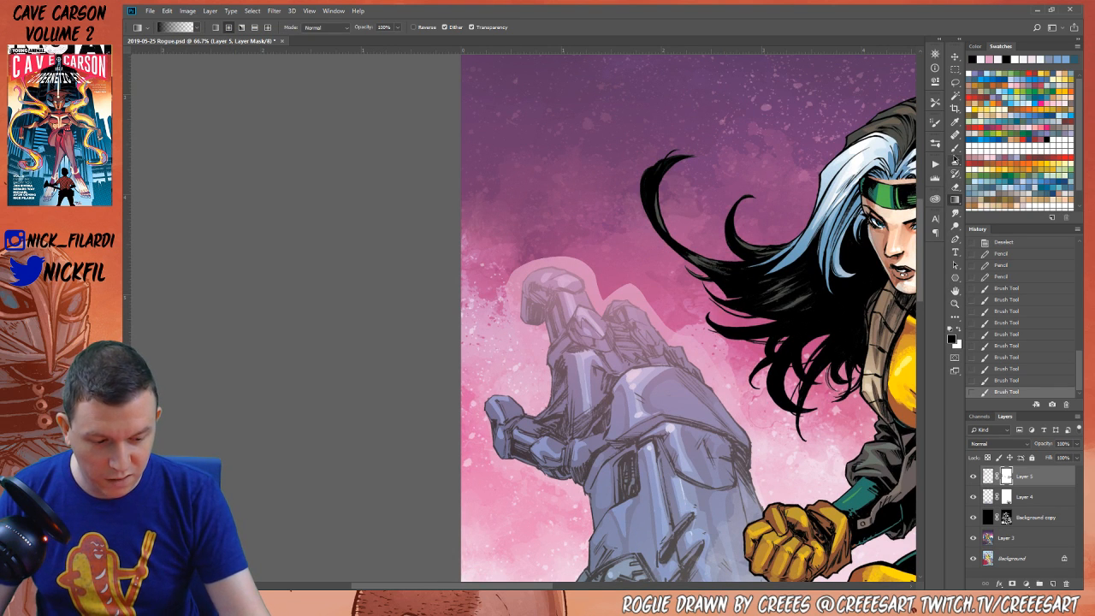
{"action": "left_click", "coordinate": [955, 147]}
{"action": "mouse_move", "coordinate": [513, 252]}
{"action": "left_mouse_down"}
{"action": "mouse_move", "coordinate": [495, 318]}
{"action": "mouse_move", "coordinate": [511, 283]}
{"action": "mouse_move", "coordinate": [513, 305]}
{"action": "mouse_move", "coordinate": [518, 267]}
{"action": "left_mouse_up"}
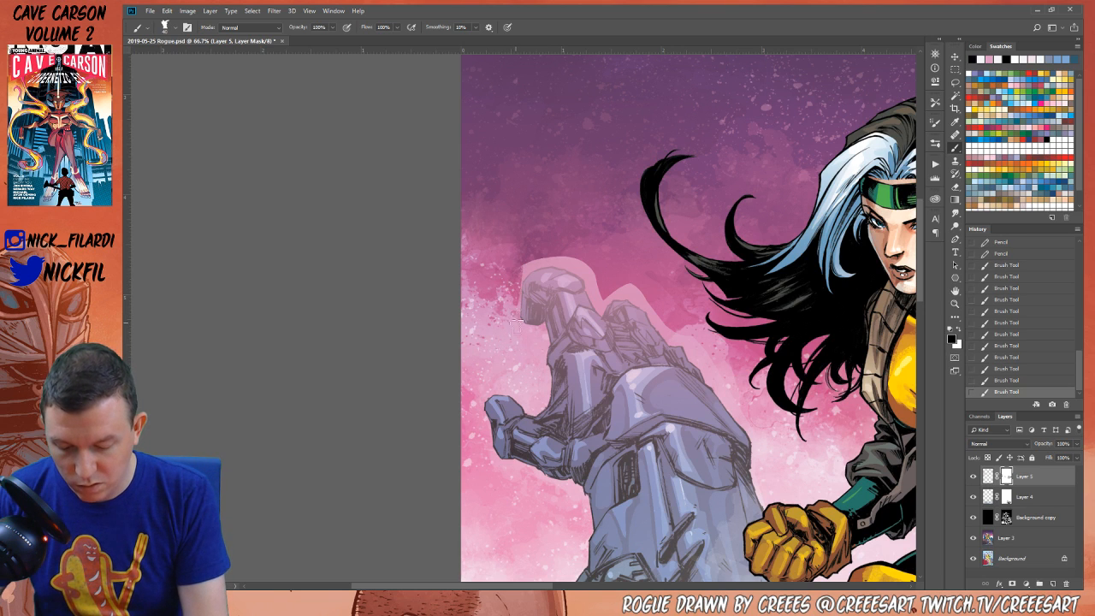
{"action": "mouse_move", "coordinate": [516, 322]}
{"action": "left_mouse_down"}
{"action": "mouse_move", "coordinate": [516, 286]}
{"action": "mouse_move", "coordinate": [546, 401]}
{"action": "mouse_move", "coordinate": [546, 261]}
{"action": "mouse_move", "coordinate": [568, 258]}
{"action": "mouse_move", "coordinate": [557, 252]}
{"action": "mouse_move", "coordinate": [595, 299]}
{"action": "left_mouse_up"}
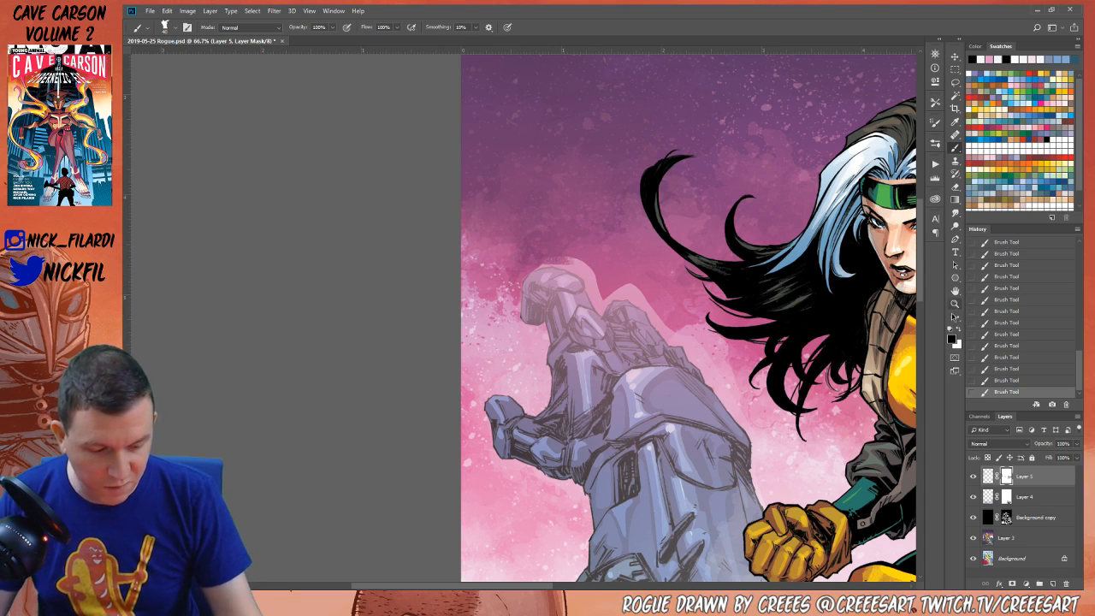
Lasso the pale halo outside the top fingertip, following the finger's outline down to the next knuckle
{"action": "left_click", "coordinate": [954, 303]}
{"action": "left_click", "coordinate": [650, 329]}
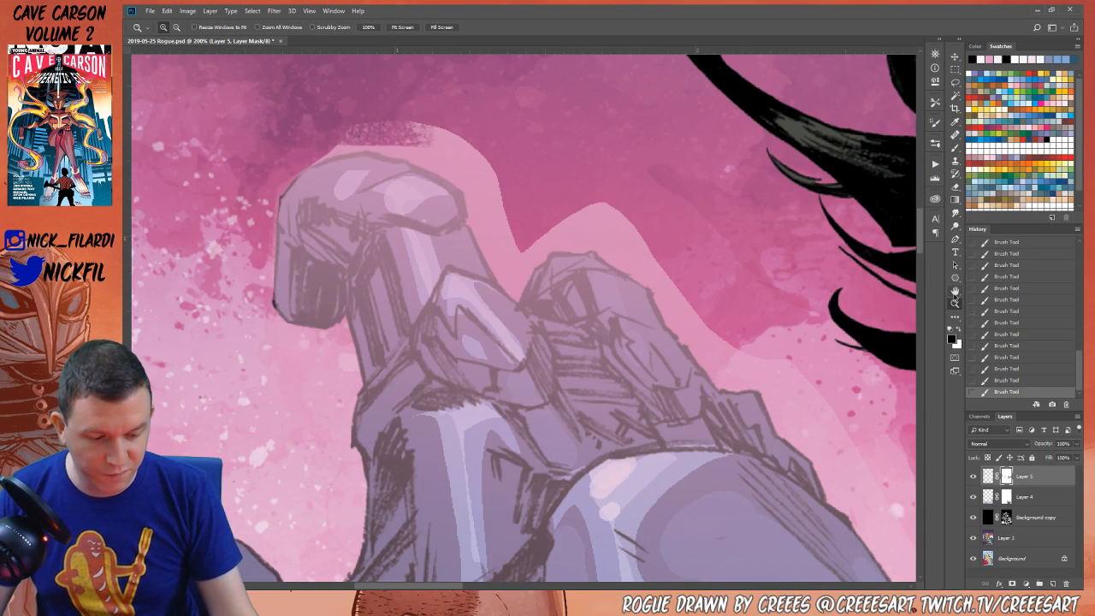
{"action": "key", "text": "h"}
{"action": "left_click_drag", "start_coordinate": [493, 274], "coordinate": [637, 419]}
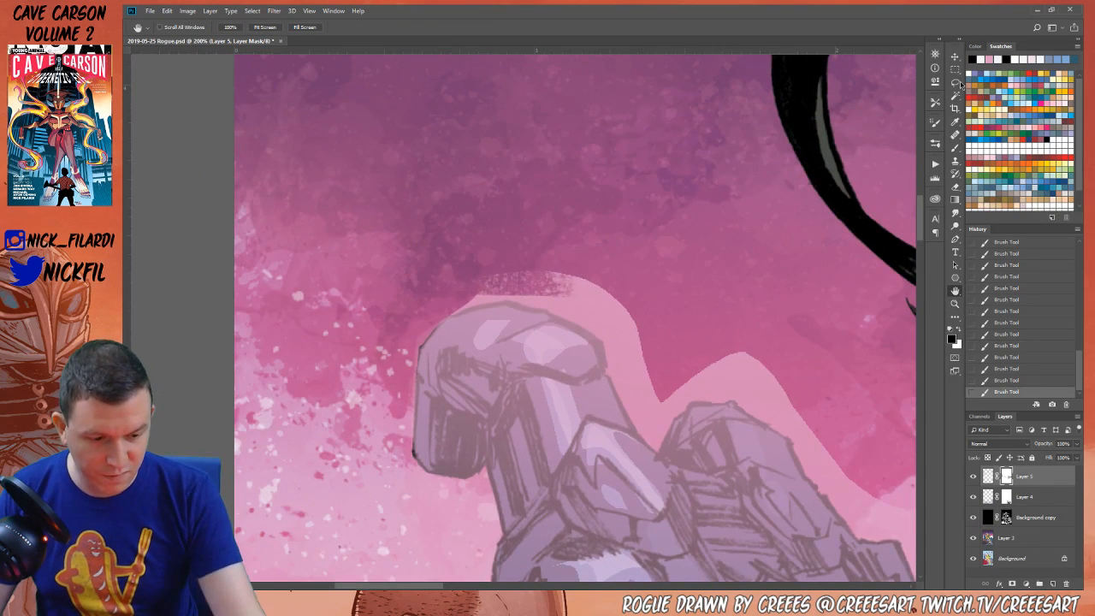
{"action": "left_click", "coordinate": [955, 82]}
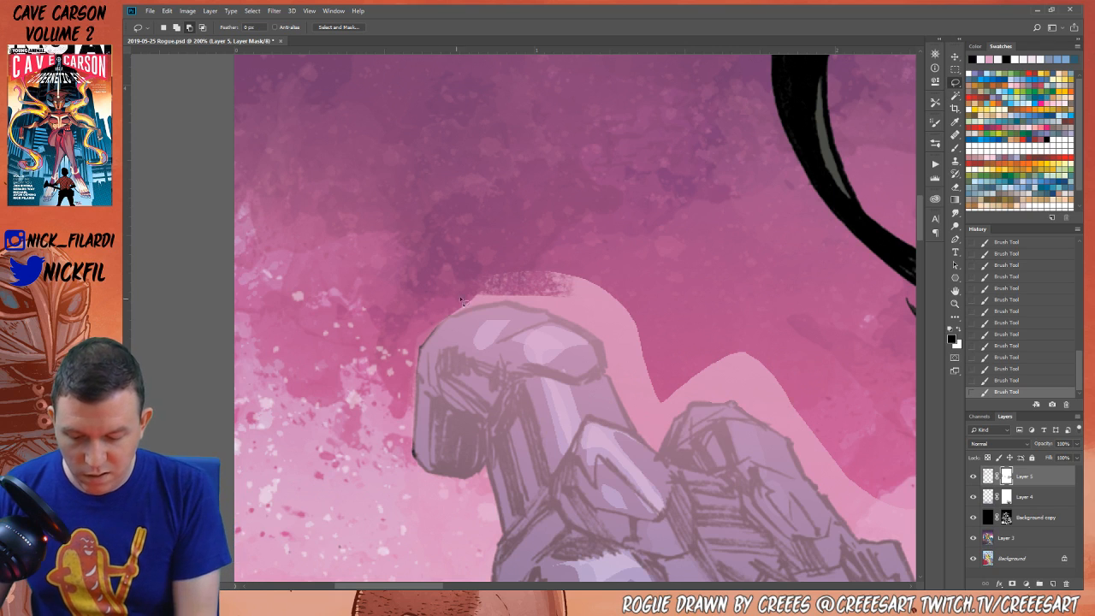
{"action": "mouse_move", "coordinate": [450, 313]}
{"action": "left_mouse_down"}
{"action": "mouse_move", "coordinate": [511, 303]}
{"action": "mouse_move", "coordinate": [571, 326]}
{"action": "mouse_move", "coordinate": [541, 311]}
{"action": "mouse_move", "coordinate": [561, 312]}
{"action": "mouse_move", "coordinate": [626, 358]}
{"action": "mouse_move", "coordinate": [588, 332]}
{"action": "mouse_move", "coordinate": [609, 357]}
{"action": "left_mouse_up"}
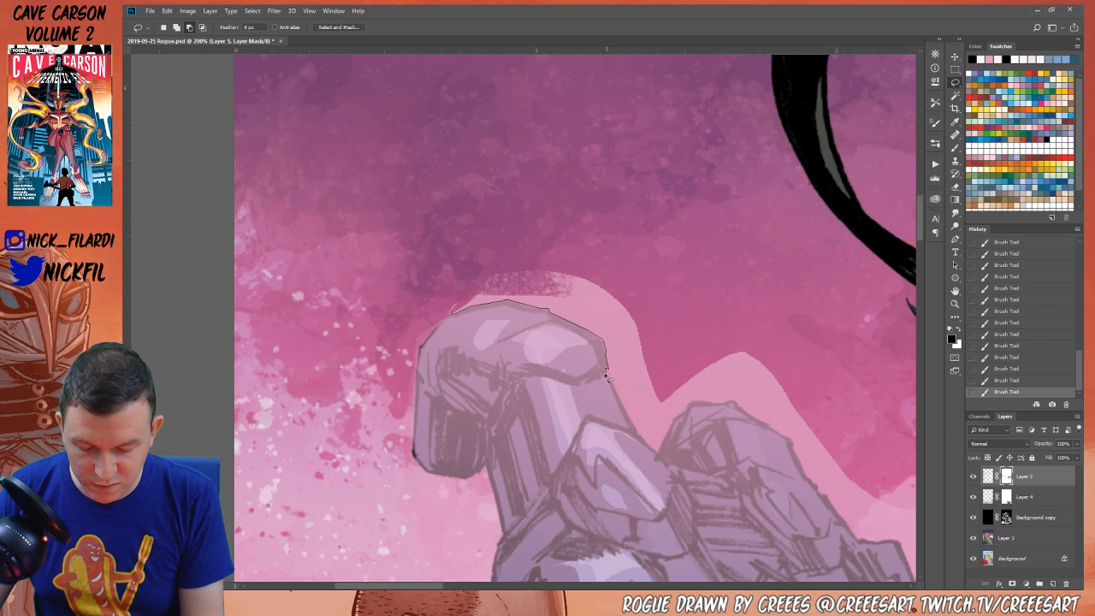
{"action": "mouse_move", "coordinate": [637, 434]}
{"action": "left_mouse_down"}
{"action": "mouse_move", "coordinate": [658, 451]}
{"action": "mouse_move", "coordinate": [683, 416]}
{"action": "mouse_move", "coordinate": [518, 204]}
{"action": "mouse_move", "coordinate": [406, 261]}
{"action": "left_mouse_up"}
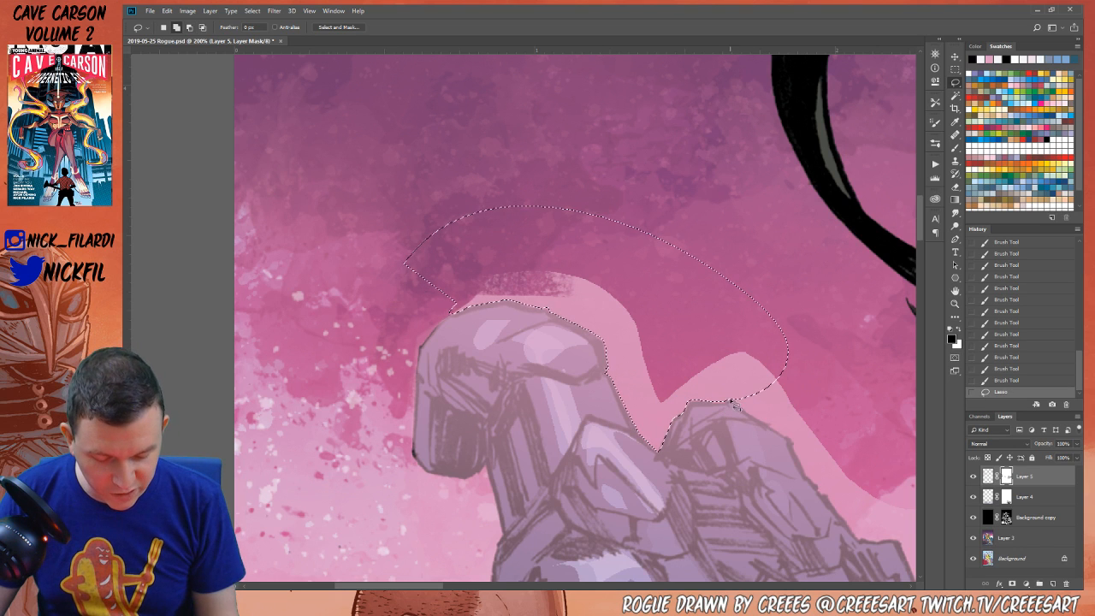
Extend the lasso selection over the pale halo down the robotic hand and forearm's outer edge, fill it with black on the Layer 5 mask, and deselect
{"action": "mouse_move", "coordinate": [737, 404]}
{"action": "left_mouse_down"}
{"action": "mouse_move", "coordinate": [795, 440]}
{"action": "mouse_move", "coordinate": [810, 483]}
{"action": "mouse_move", "coordinate": [825, 488]}
{"action": "mouse_move", "coordinate": [800, 338]}
{"action": "left_mouse_up"}
{"action": "key", "text": "u"}
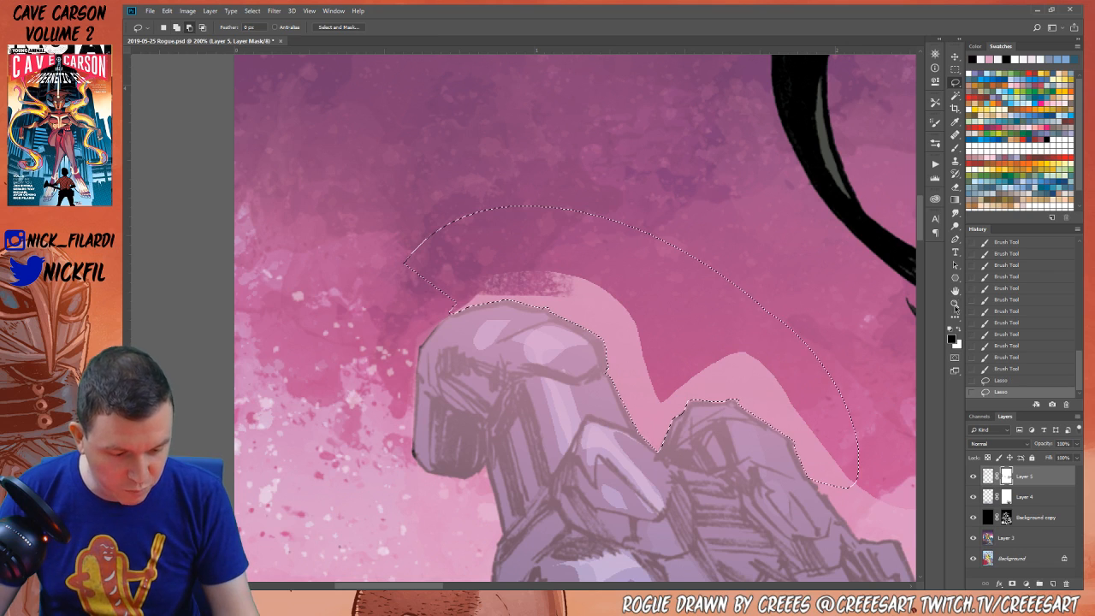
{"action": "left_click", "coordinate": [956, 291]}
{"action": "left_click_drag", "start_coordinate": [753, 471], "coordinate": [501, 261]}
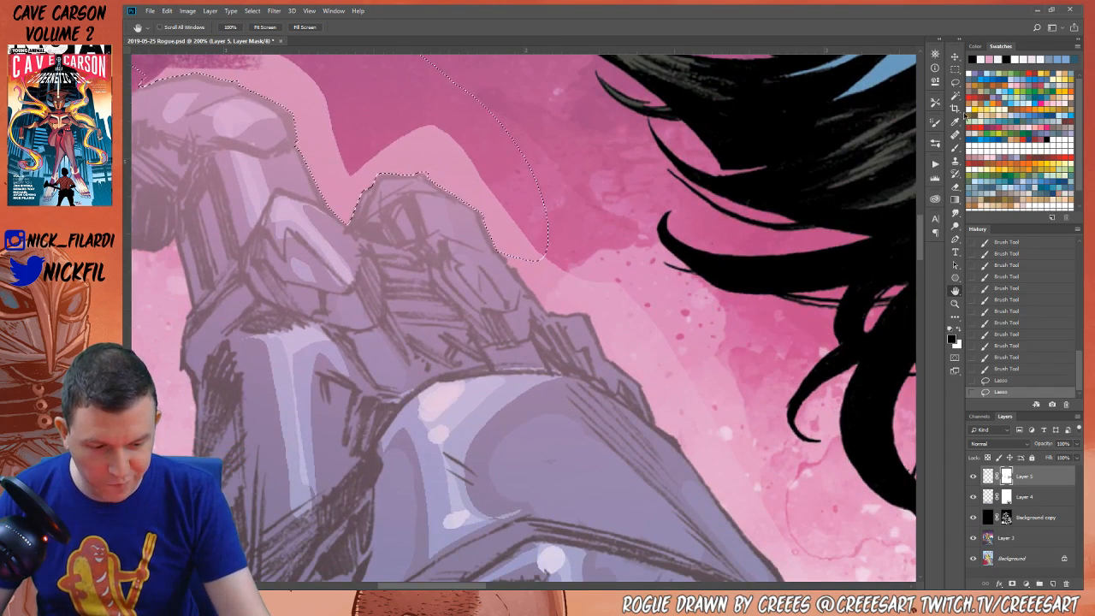
{"action": "left_click", "coordinate": [955, 82]}
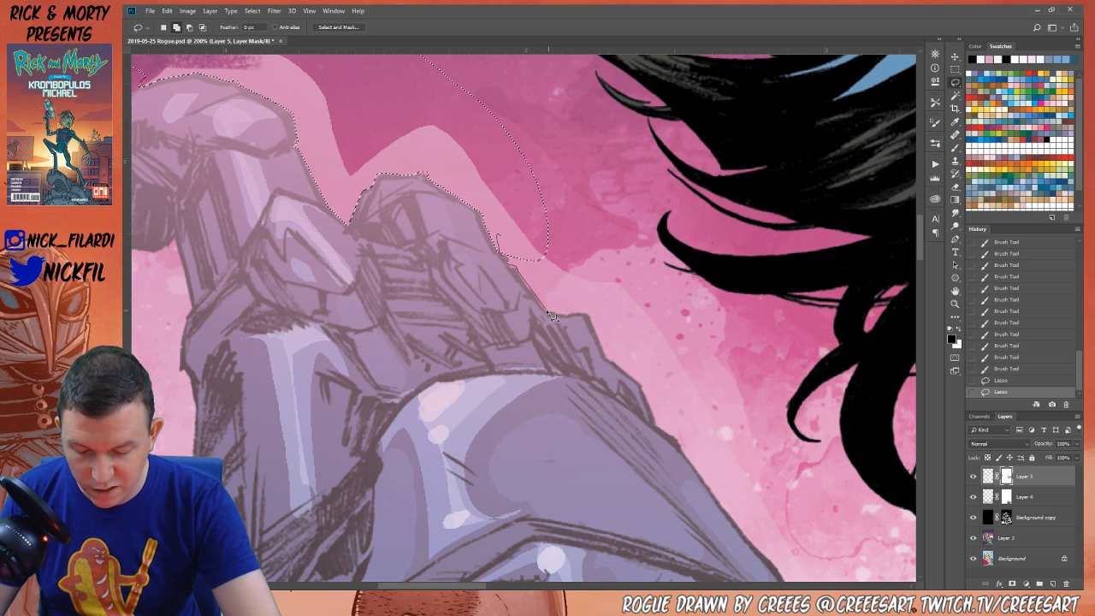
{"action": "mouse_move", "coordinate": [560, 319]}
{"action": "left_mouse_down"}
{"action": "mouse_move", "coordinate": [599, 318]}
{"action": "mouse_move", "coordinate": [641, 298]}
{"action": "mouse_move", "coordinate": [541, 193]}
{"action": "left_mouse_up"}
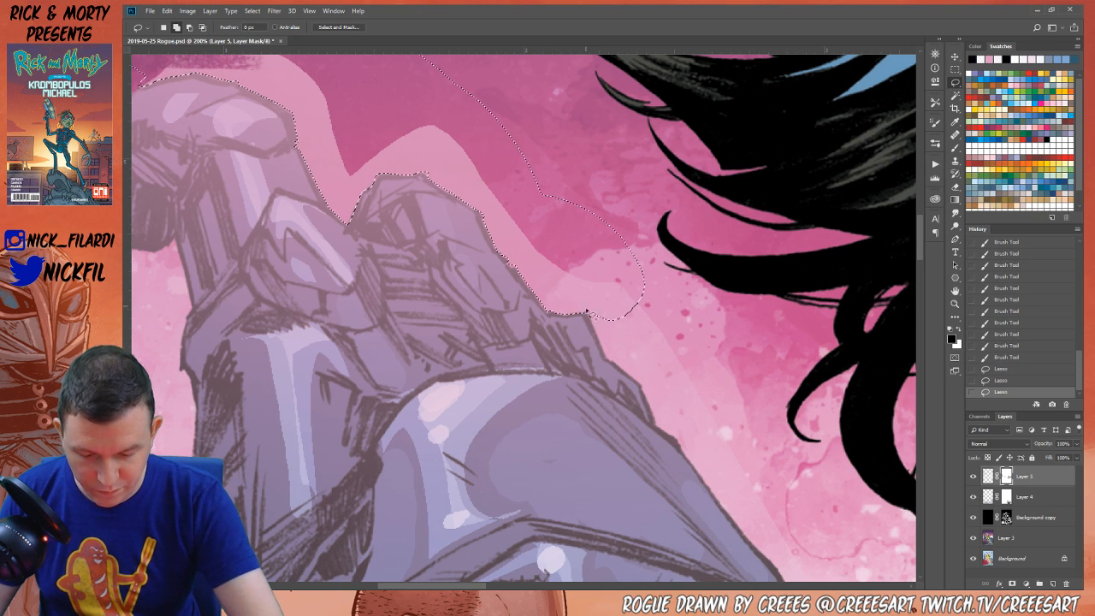
{"action": "mouse_move", "coordinate": [594, 320]}
{"action": "left_mouse_down"}
{"action": "mouse_move", "coordinate": [609, 362]}
{"action": "mouse_move", "coordinate": [643, 385]}
{"action": "mouse_move", "coordinate": [661, 431]}
{"action": "mouse_move", "coordinate": [731, 486]}
{"action": "mouse_move", "coordinate": [731, 421]}
{"action": "mouse_move", "coordinate": [603, 221]}
{"action": "left_mouse_up"}
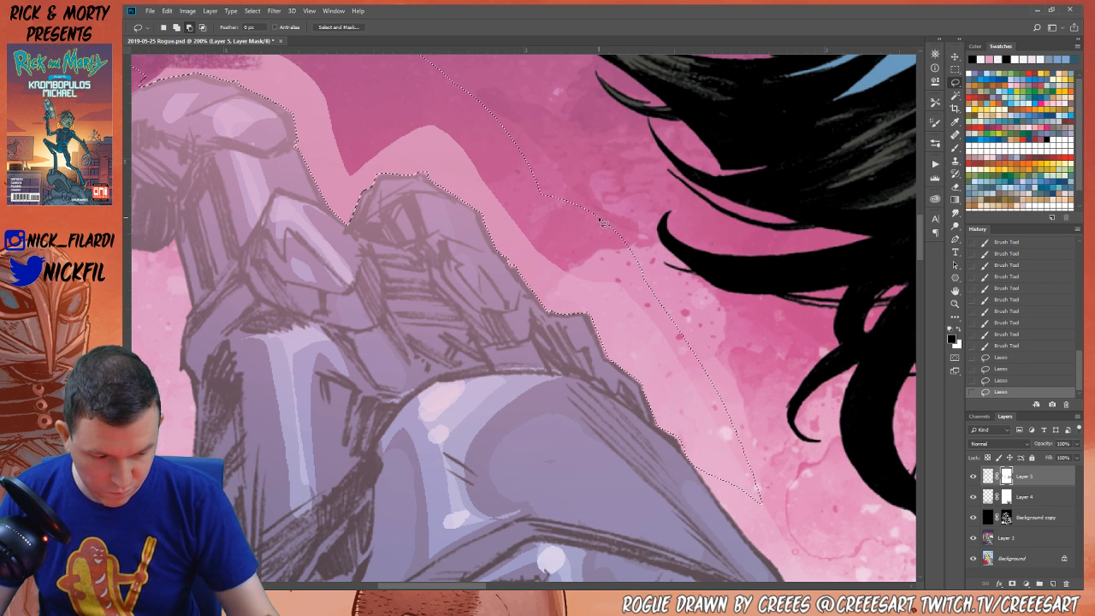
{"action": "key", "text": "alt+BackSpace"}
{"action": "key", "text": "ctrl+d"}
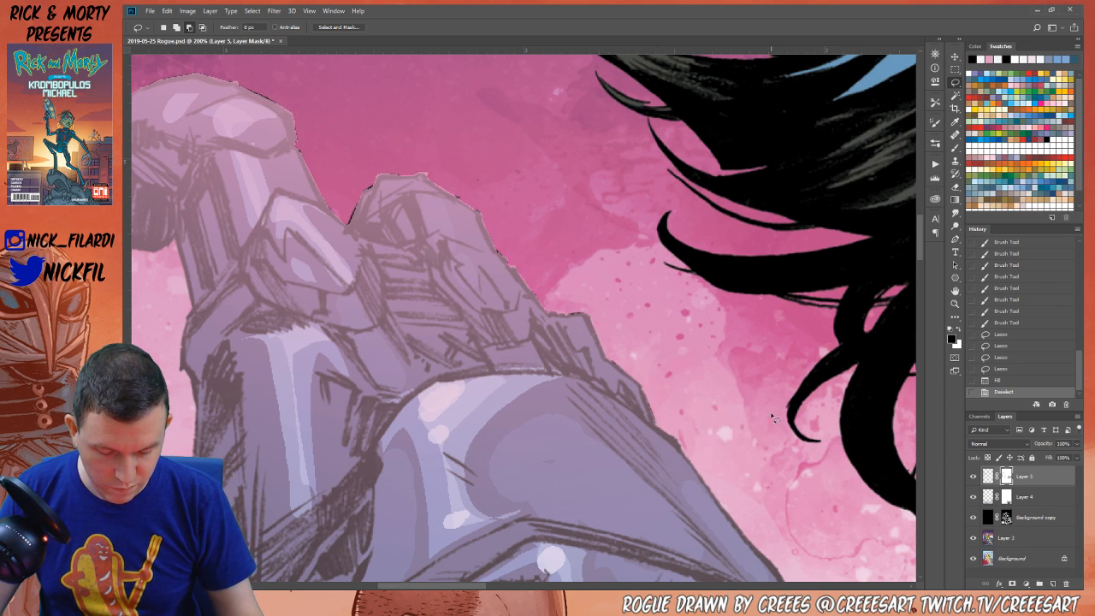
Brush black on the Layer 5 mask along the robotic forearm's edge above Rogue's fist to remove the leftover haze
{"action": "left_click", "coordinate": [955, 301]}
{"action": "key", "text": "ctrl+minus"}
{"action": "key", "text": "ctrl+minus"}
{"action": "key", "text": "ctrl+minus"}
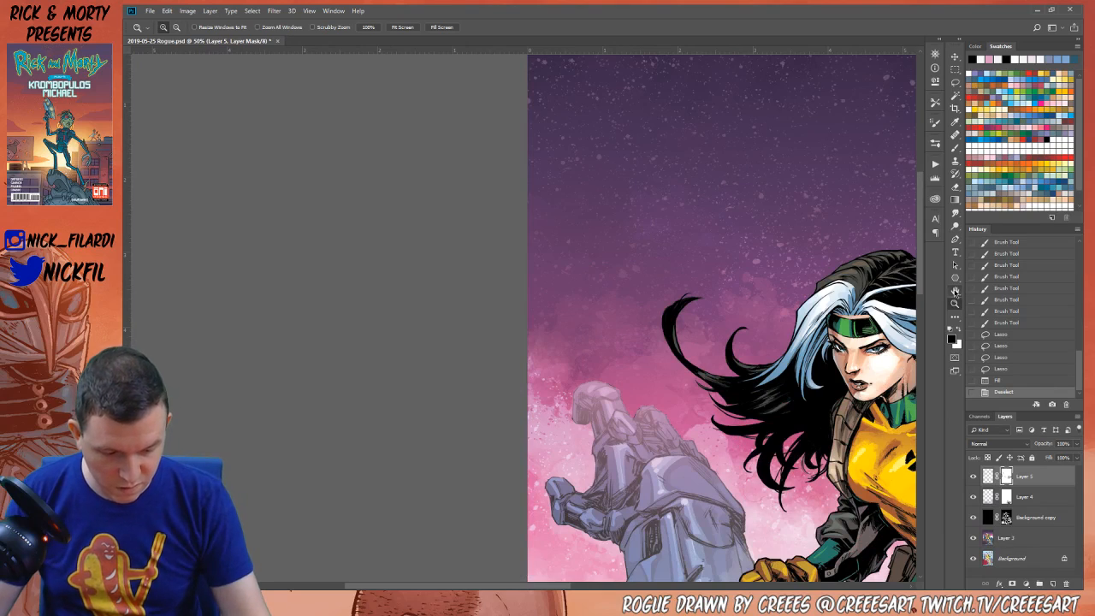
{"action": "left_click", "coordinate": [955, 291]}
{"action": "left_click_drag", "start_coordinate": [601, 386], "coordinate": [498, 253]}
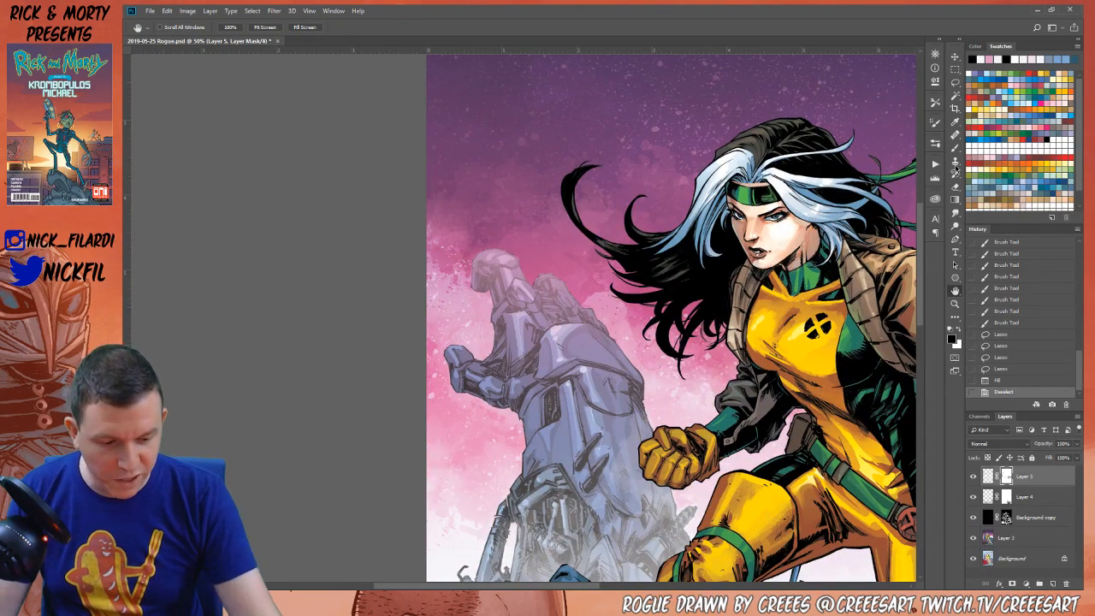
{"action": "left_click", "coordinate": [956, 199]}
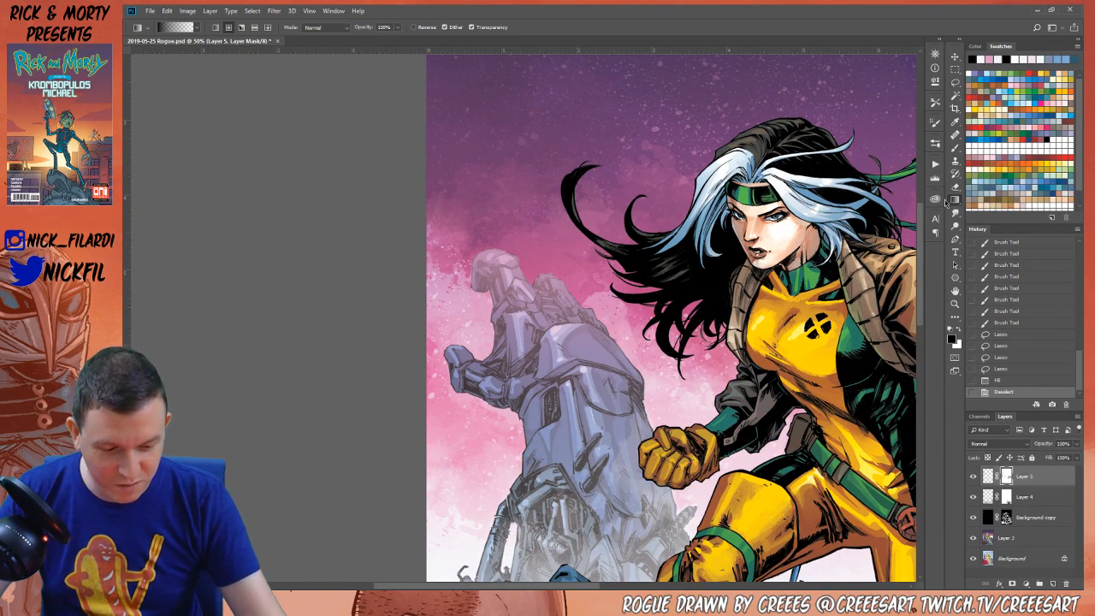
{"action": "left_click", "coordinate": [956, 147]}
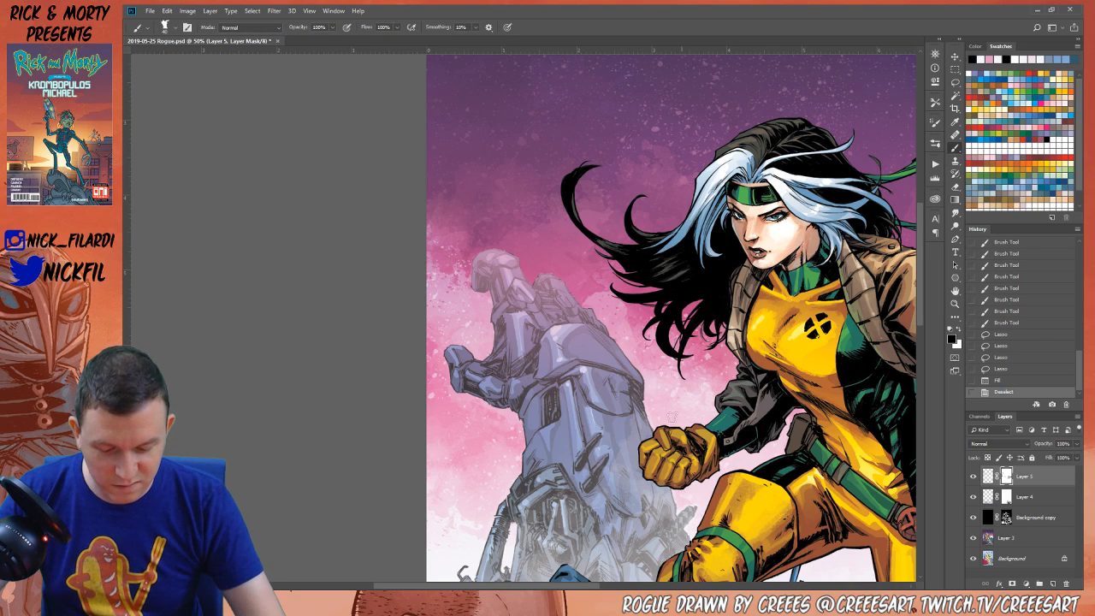
{"action": "mouse_move", "coordinate": [652, 391]}
{"action": "left_mouse_down"}
{"action": "mouse_move", "coordinate": [653, 379]}
{"action": "mouse_move", "coordinate": [650, 451]}
{"action": "left_mouse_up"}
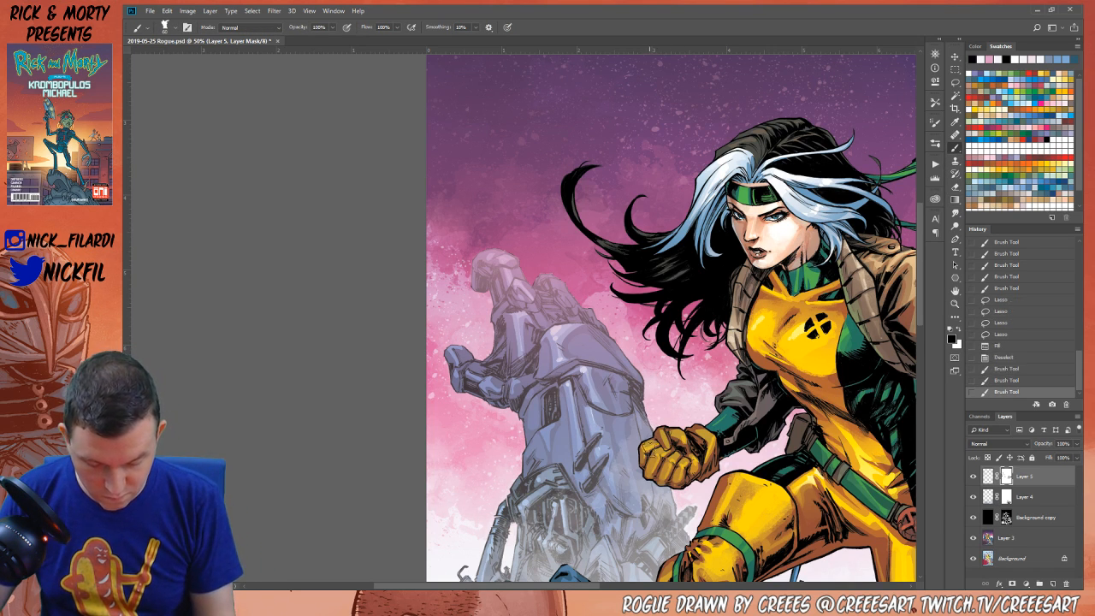
Thin the haze over the top of the robotic hand with black radial gradients at 30% opacity on the Layer 5 mask
{"action": "left_click", "coordinate": [955, 303]}
{"action": "left_click", "coordinate": [681, 433], "text": "alt"}
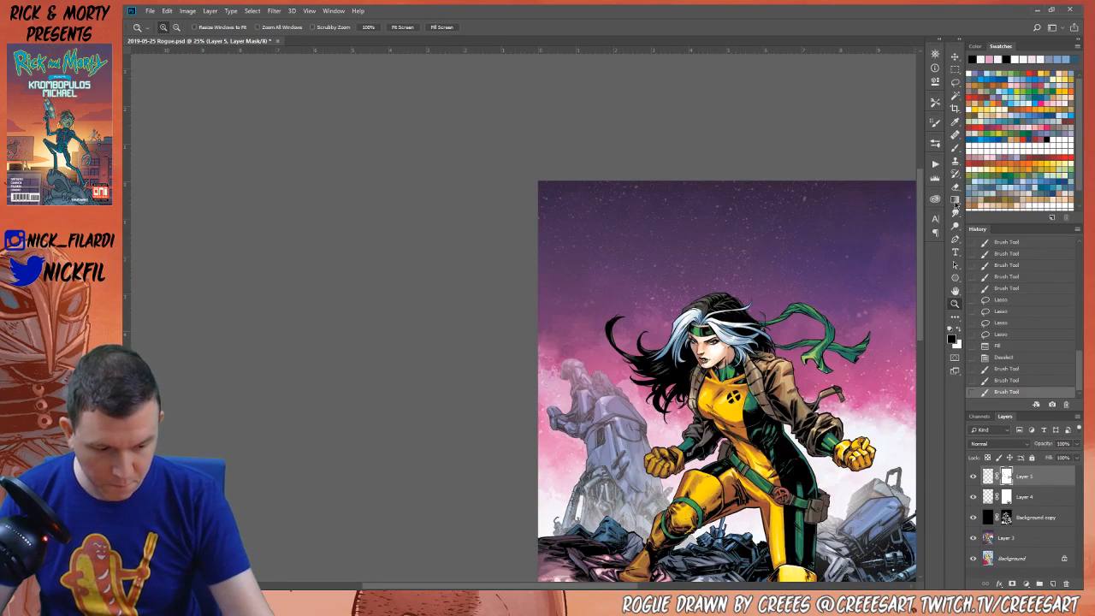
{"action": "left_click", "coordinate": [955, 201]}
{"action": "left_click_drag", "start_coordinate": [567, 292], "coordinate": [598, 402]}
{"action": "key", "text": "ctrl+z"}
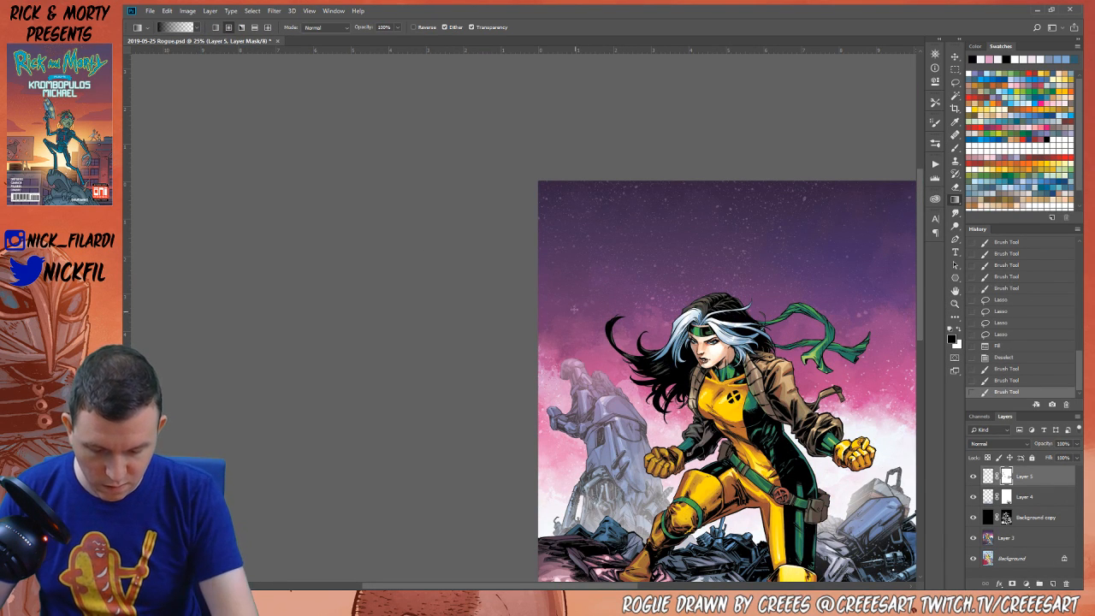
{"action": "left_click_drag", "start_coordinate": [567, 329], "coordinate": [569, 334]}
{"action": "key", "text": "ctrl+z"}
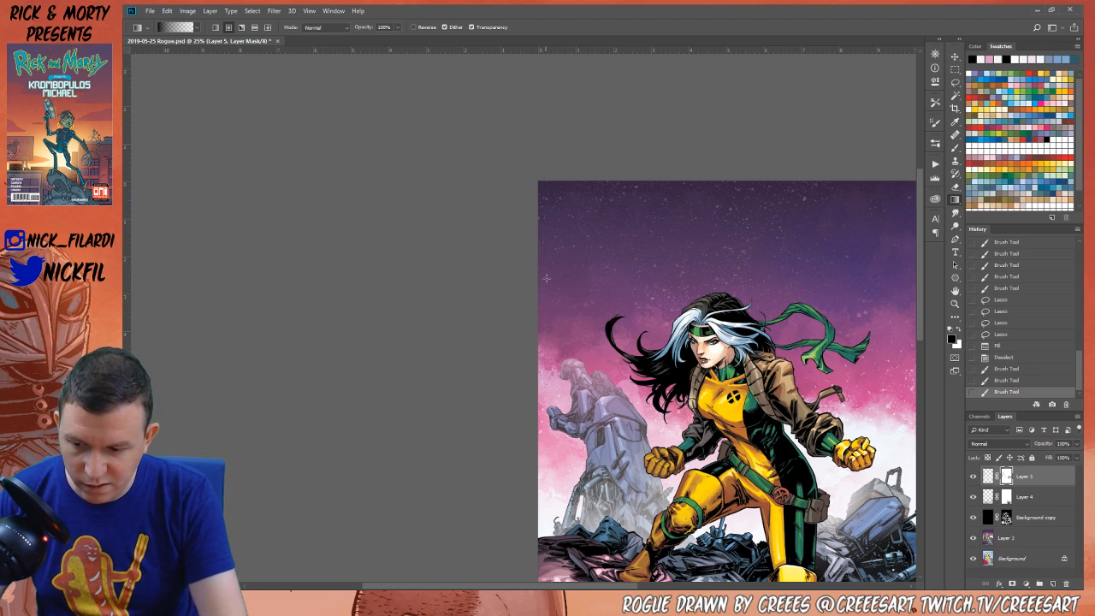
{"action": "key", "text": "3"}
{"action": "left_click_drag", "start_coordinate": [568, 342], "coordinate": [572, 369]}
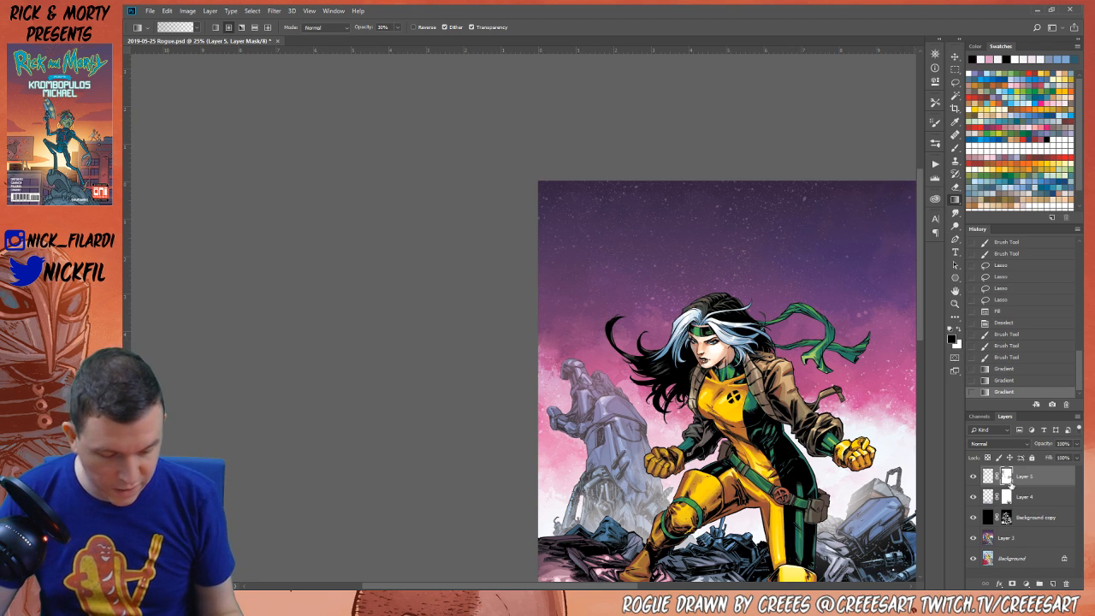
Select the Background copy layer and set the foreground colour to the dark swatch C 20, M 80, Y 80, K 100
{"action": "left_click", "coordinate": [1035, 518]}
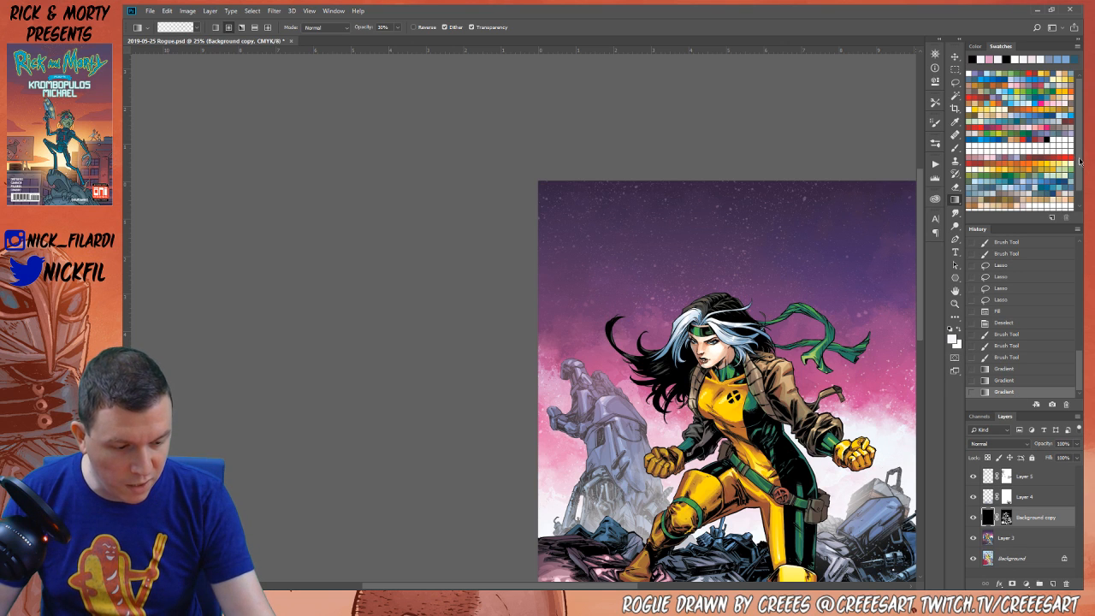
{"action": "scroll", "coordinate": [1080, 160], "scroll_direction": "down", "scroll_amount": 3}
{"action": "left_click", "coordinate": [1007, 202]}
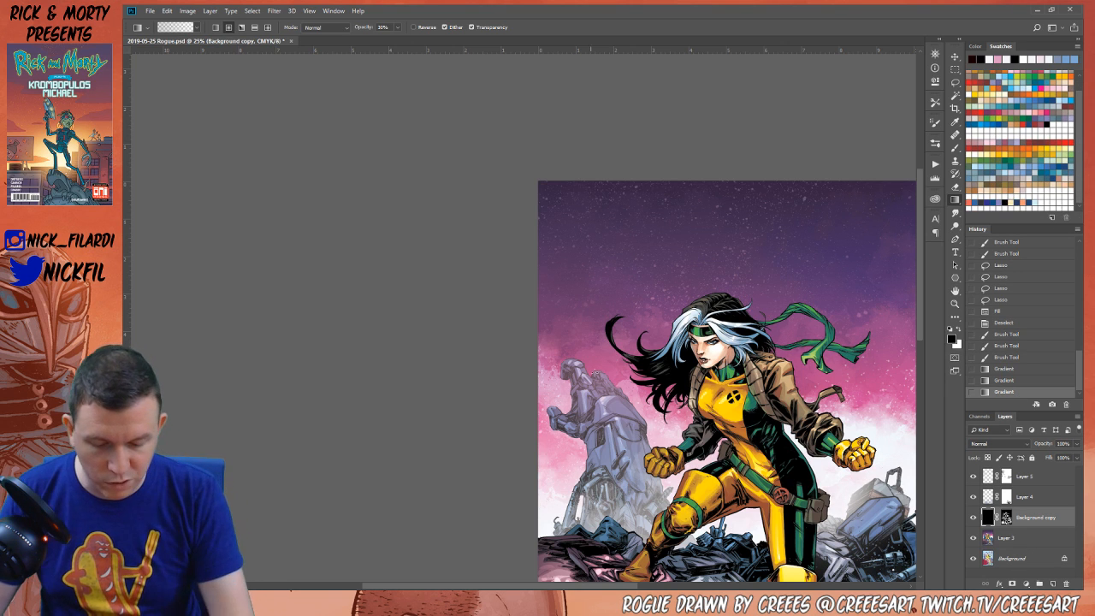
{"action": "left_click", "coordinate": [952, 339]}
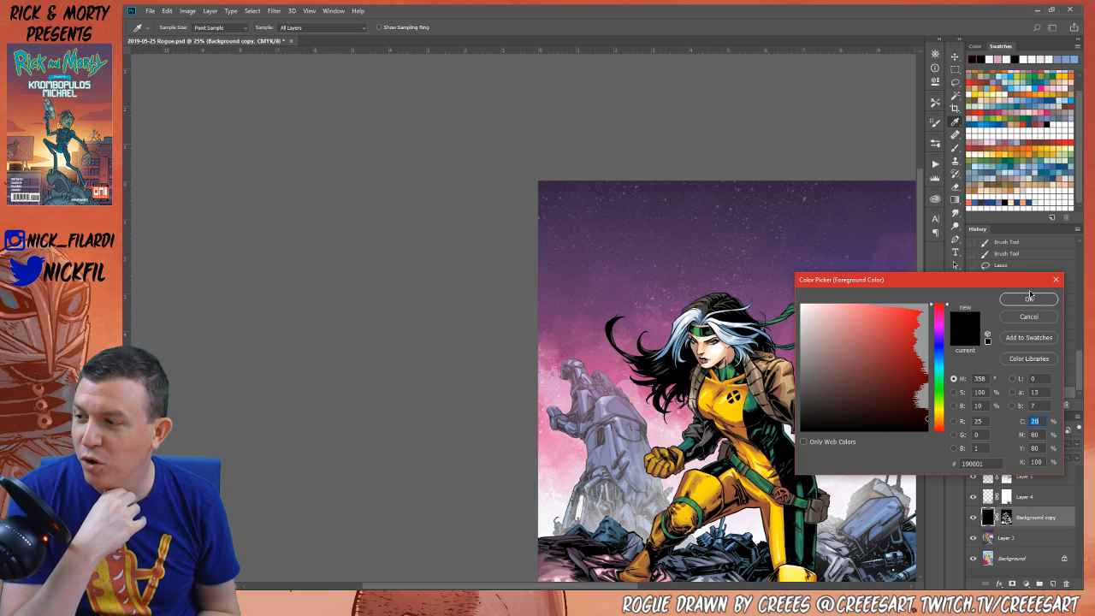
{"action": "left_click", "coordinate": [602, 322]}
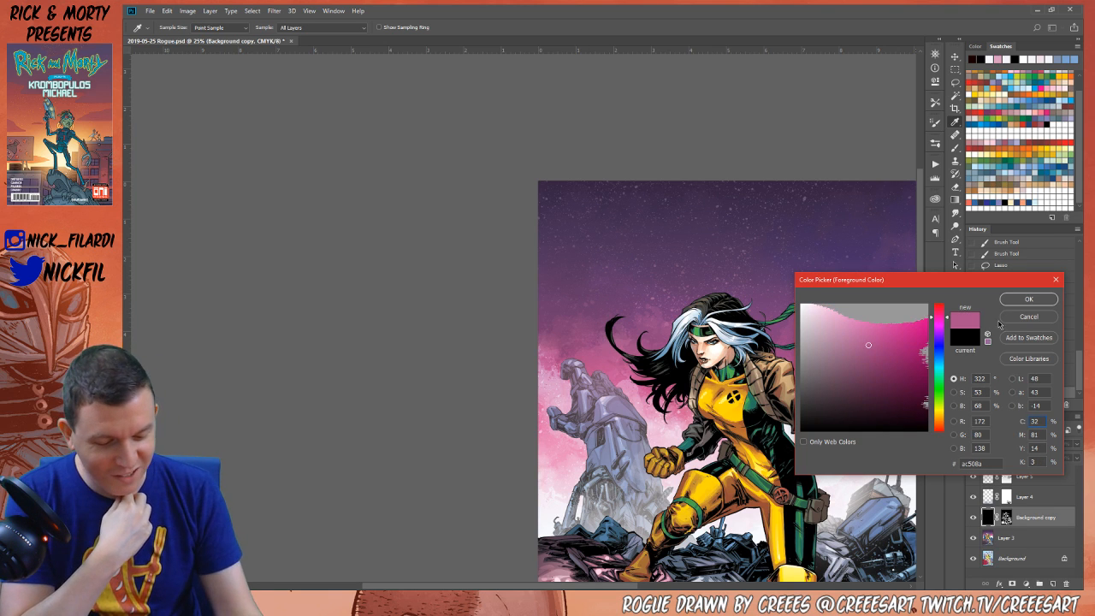
{"action": "left_click", "coordinate": [1005, 203]}
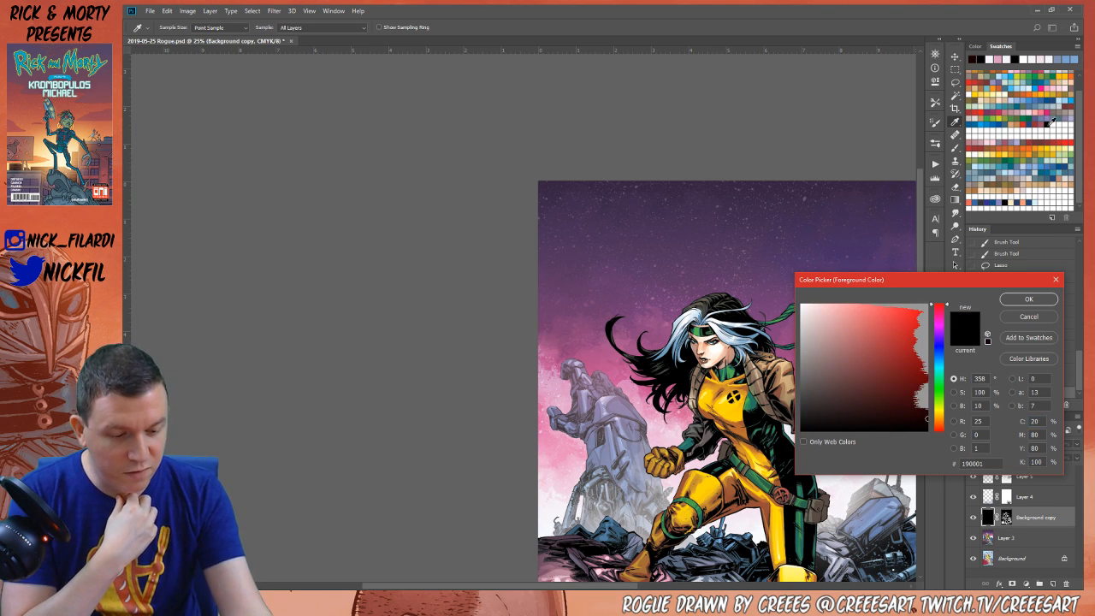
{"action": "left_click", "coordinate": [1050, 122]}
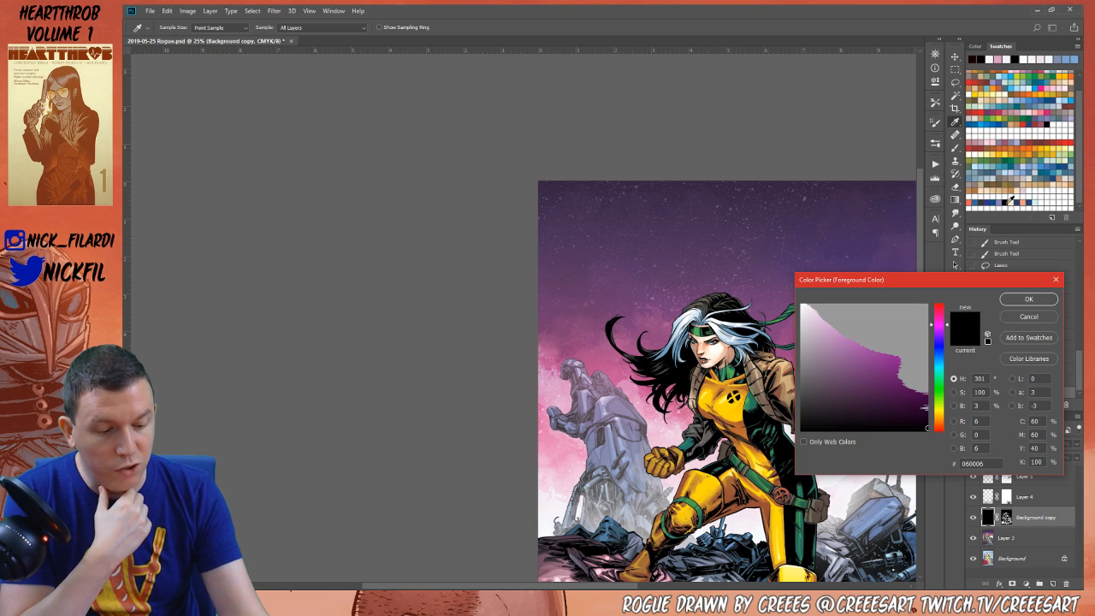
{"action": "left_click", "coordinate": [1009, 202]}
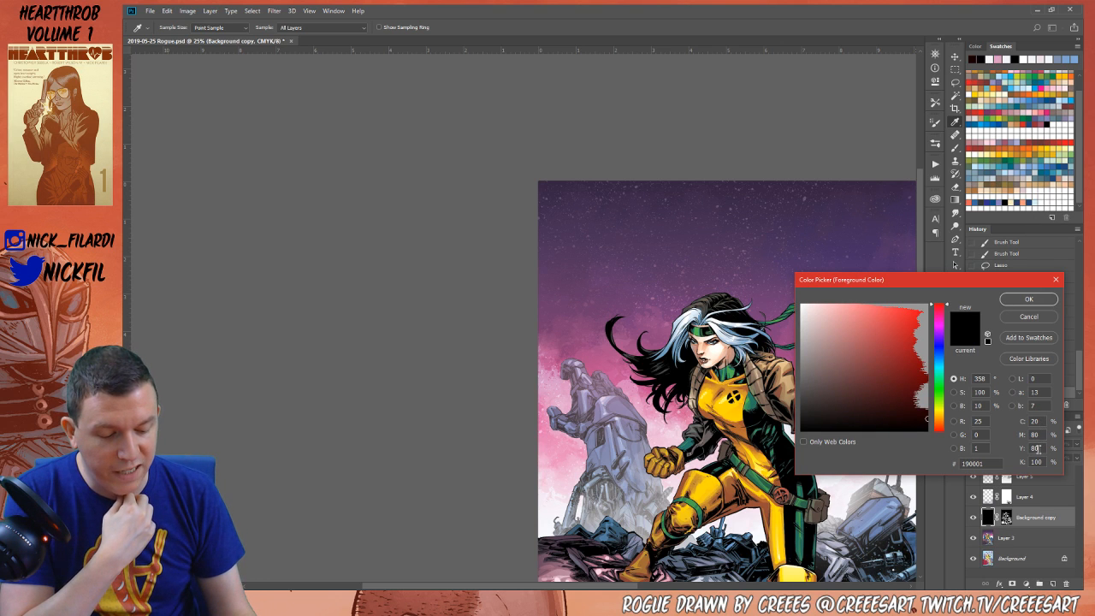
{"action": "left_click", "coordinate": [1027, 301]}
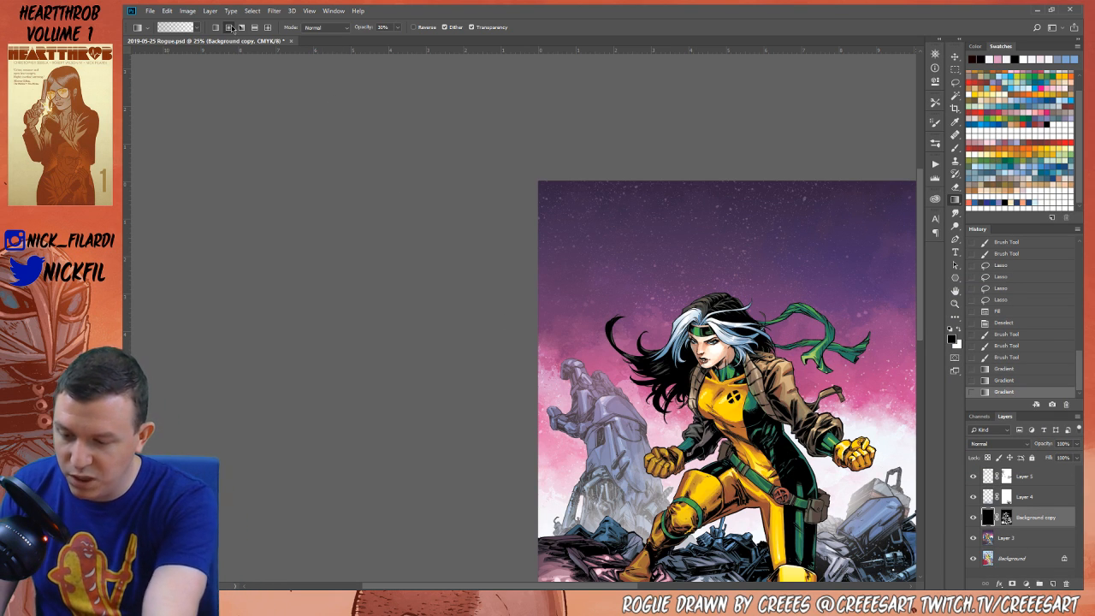
Apply radial gradients of the dark colour at 100% opacity over the robotic hand on Background copy, comparing against the earlier history state
{"action": "left_click", "coordinate": [325, 28]}
{"action": "left_click", "coordinate": [325, 37]}
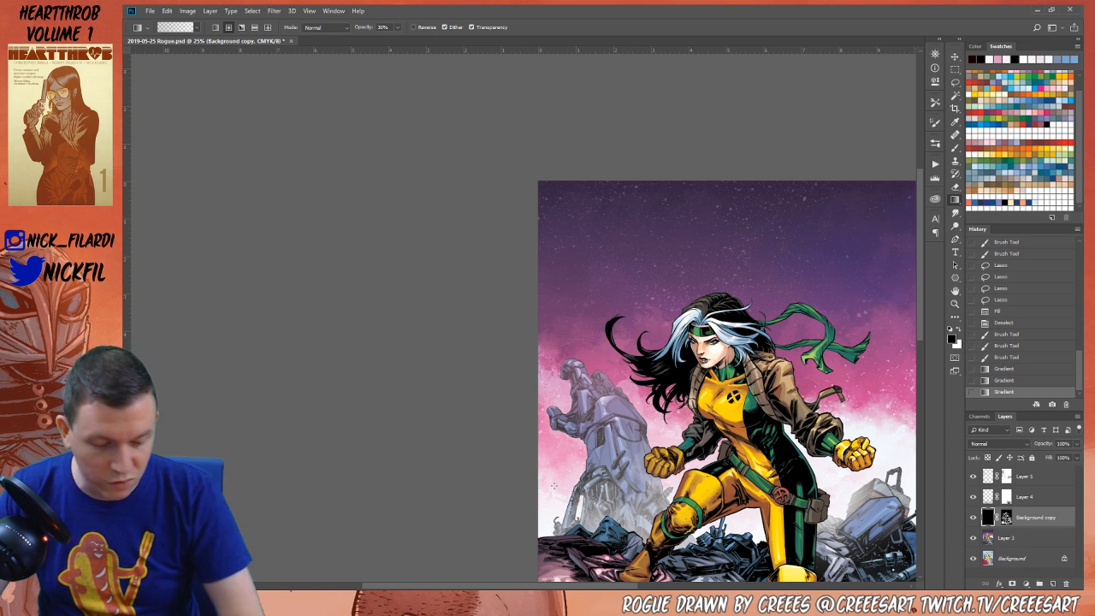
{"action": "key", "text": "0"}
{"action": "left_click_drag", "start_coordinate": [568, 366], "coordinate": [601, 436]}
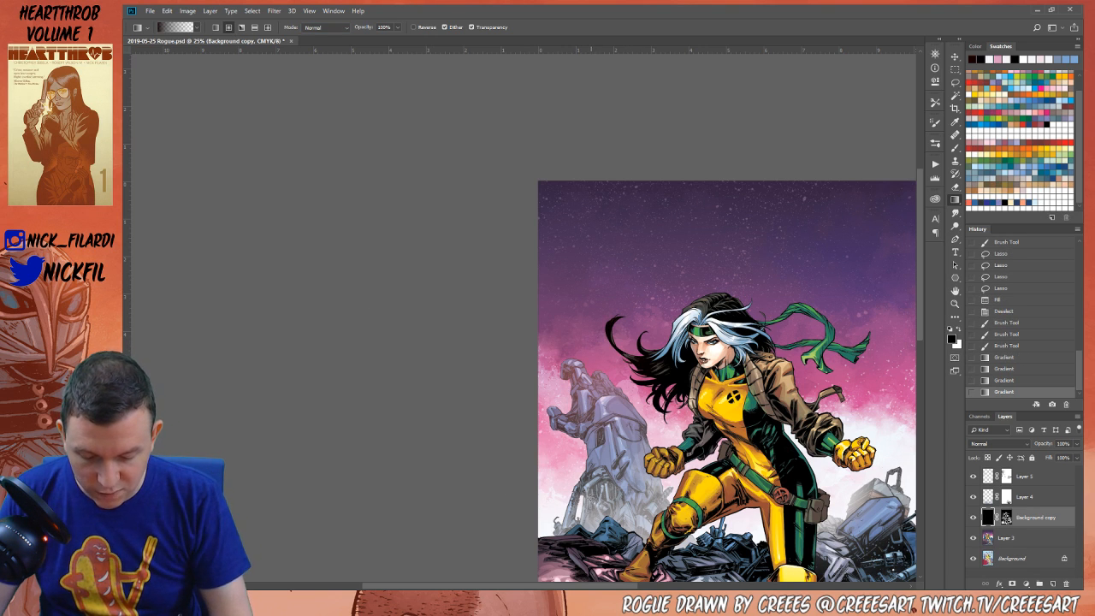
{"action": "key", "text": "ctrl+z"}
{"action": "key", "text": "ctrl+shift+z"}
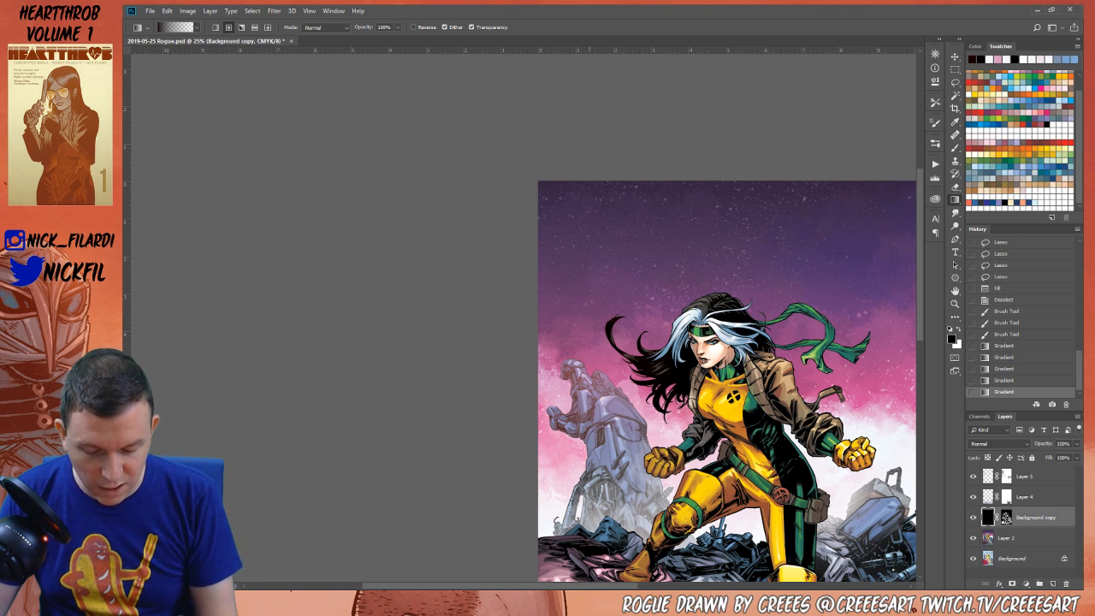
{"action": "left_click", "coordinate": [1012, 372]}
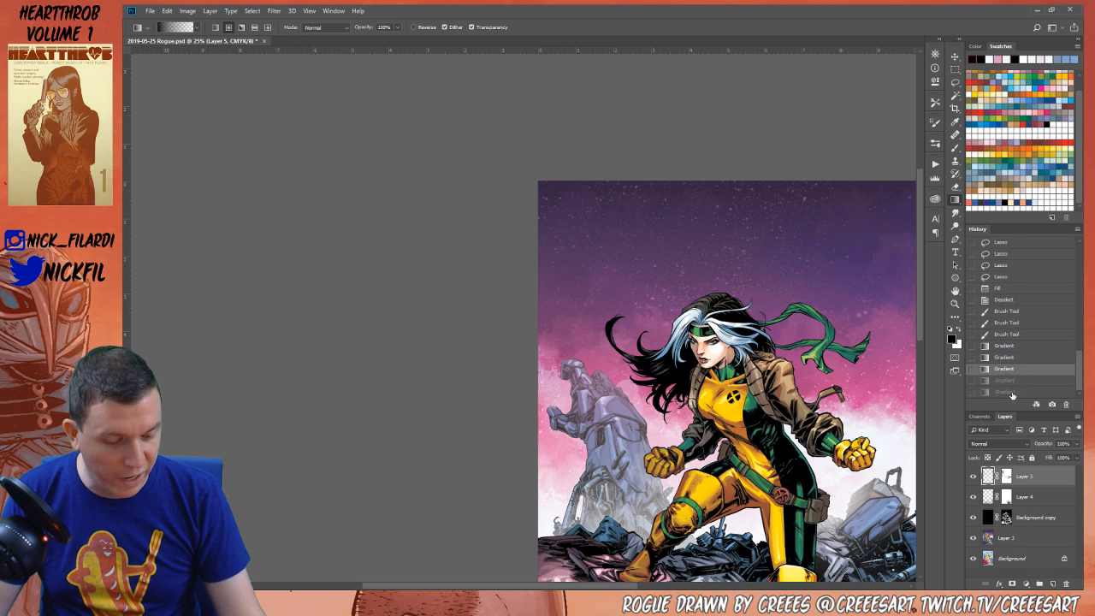
{"action": "left_click", "coordinate": [1013, 392]}
Check the whole cover, switch to the Brush with a near-white foreground colour, and add a new layer above Background copy
{"action": "left_click", "coordinate": [955, 291]}
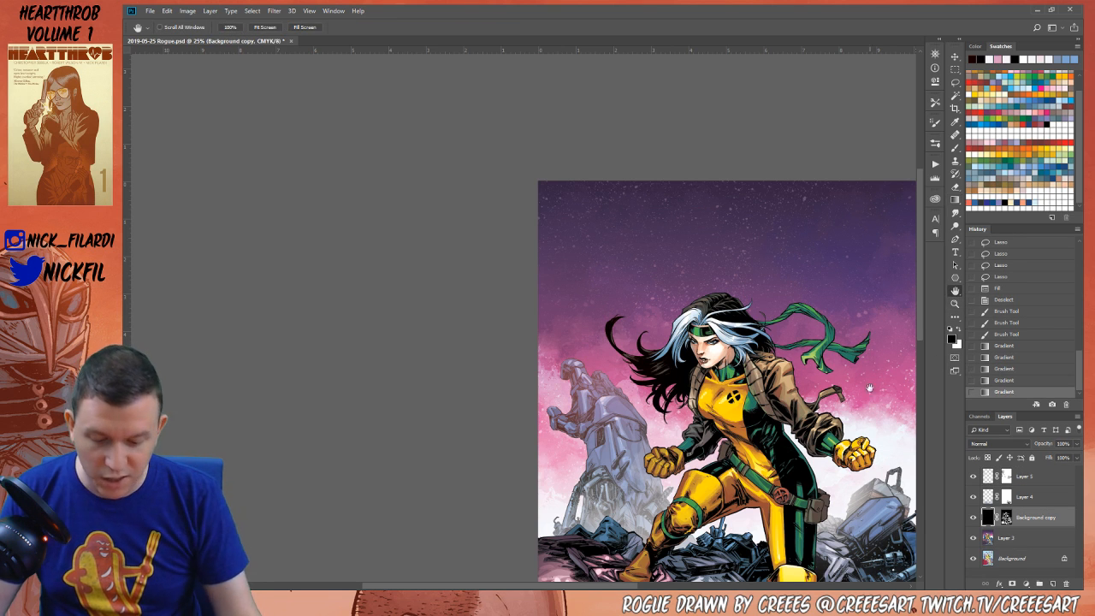
{"action": "left_click_drag", "start_coordinate": [752, 513], "coordinate": [617, 376]}
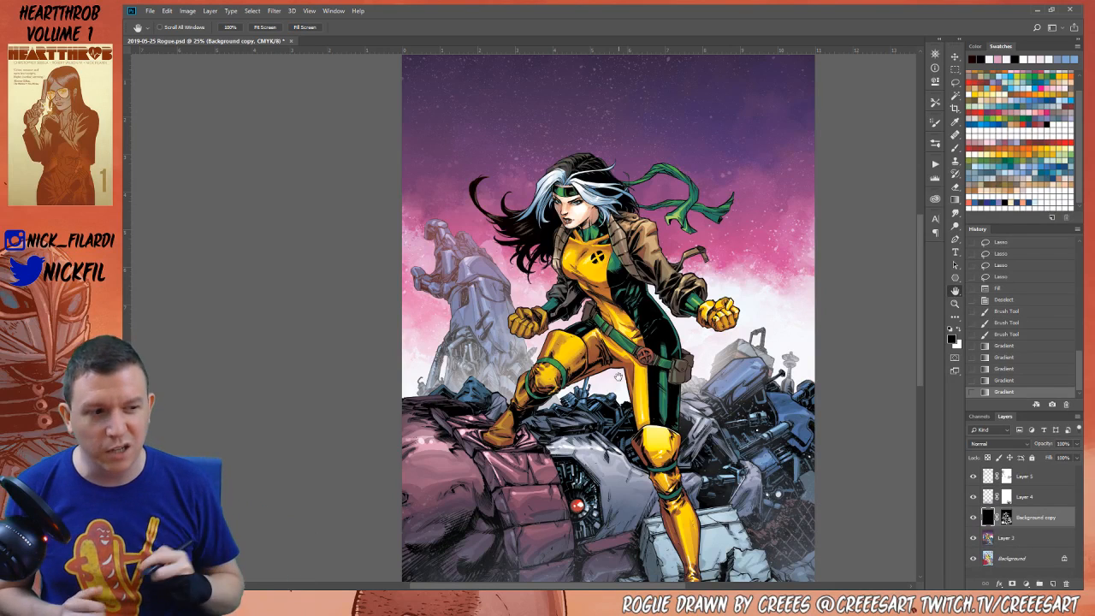
{"action": "left_click", "coordinate": [955, 304]}
{"action": "key", "text": "ctrl+minus"}
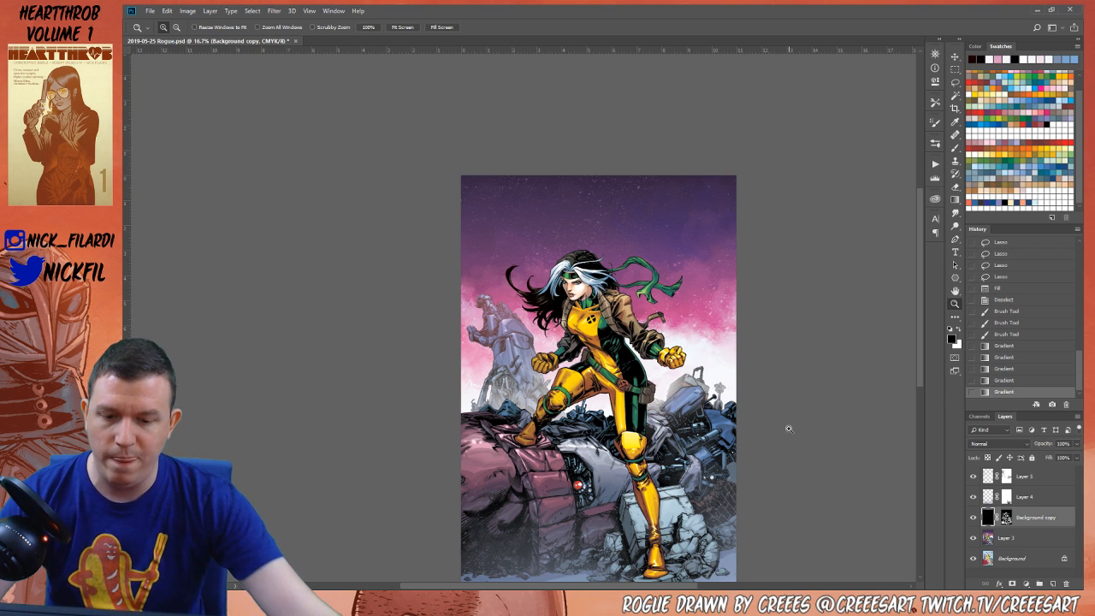
{"action": "left_click", "coordinate": [561, 379]}
{"action": "key", "text": "b"}
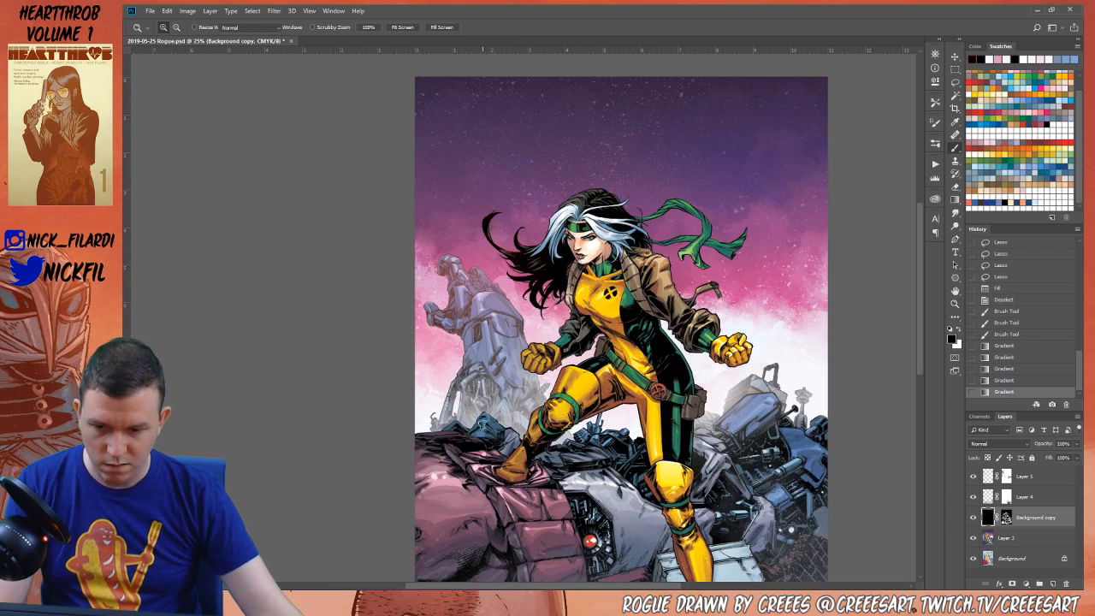
{"action": "right_click", "coordinate": [432, 397]}
{"action": "key", "text": "Escape"}
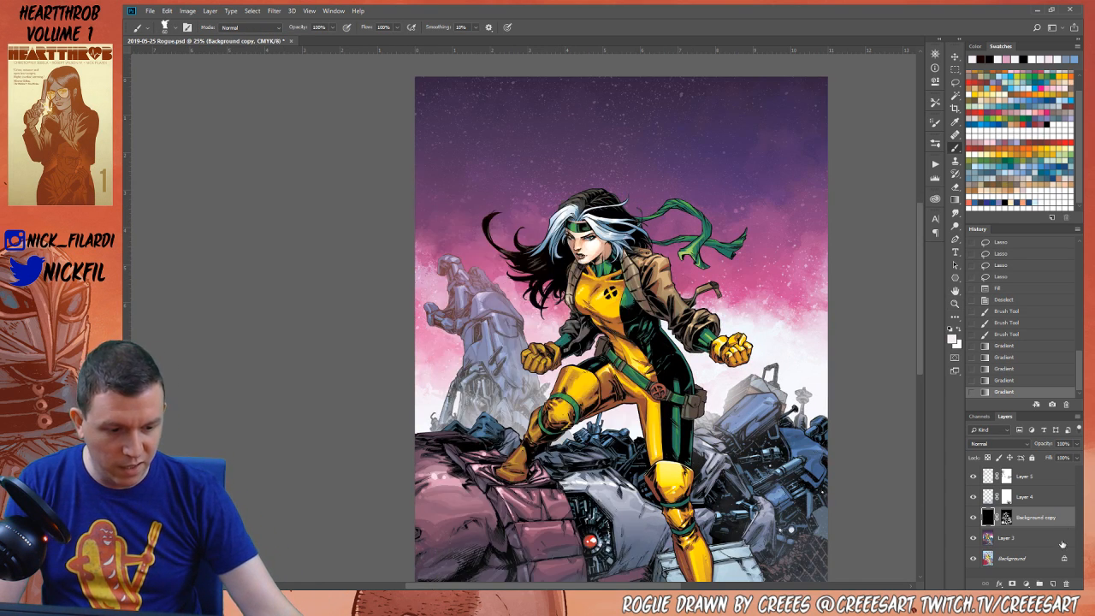
{"action": "left_click", "coordinate": [1052, 583]}
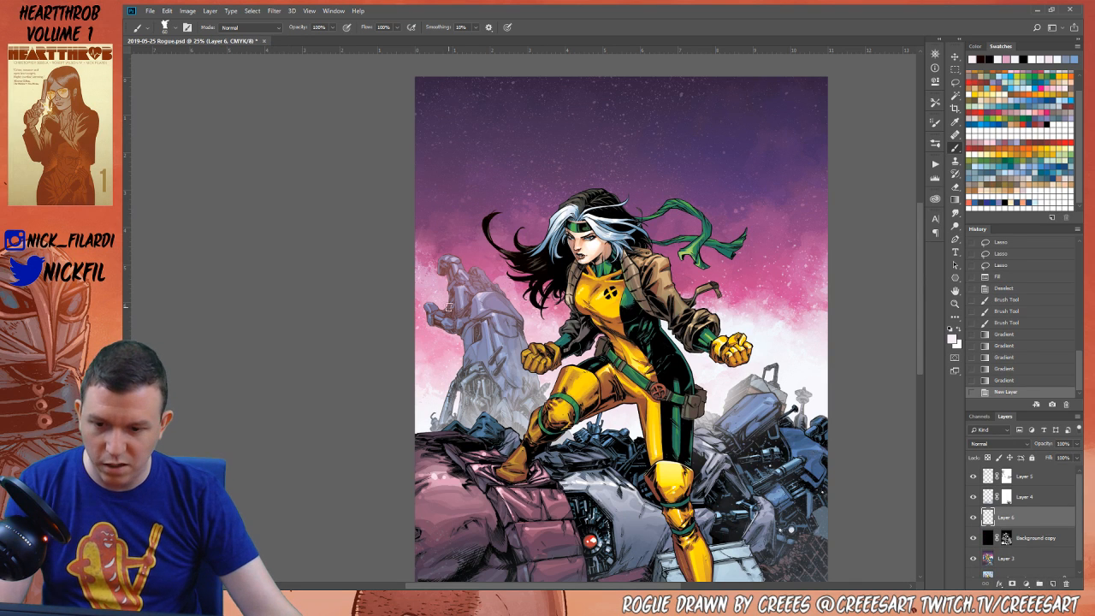
Choose the scattered speckle brush preset for painting debris specks on Layer 6
{"action": "right_click", "coordinate": [448, 306]}
{"action": "scroll", "coordinate": [543, 386], "scroll_direction": "down", "scroll_amount": 6}
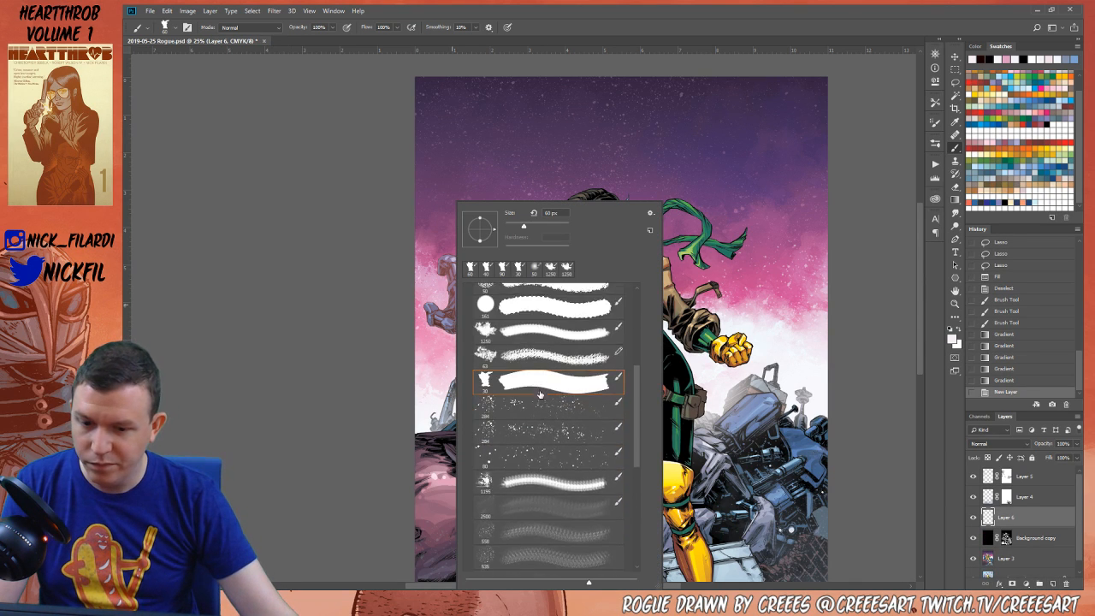
{"action": "scroll", "coordinate": [540, 393], "scroll_direction": "down", "scroll_amount": 2}
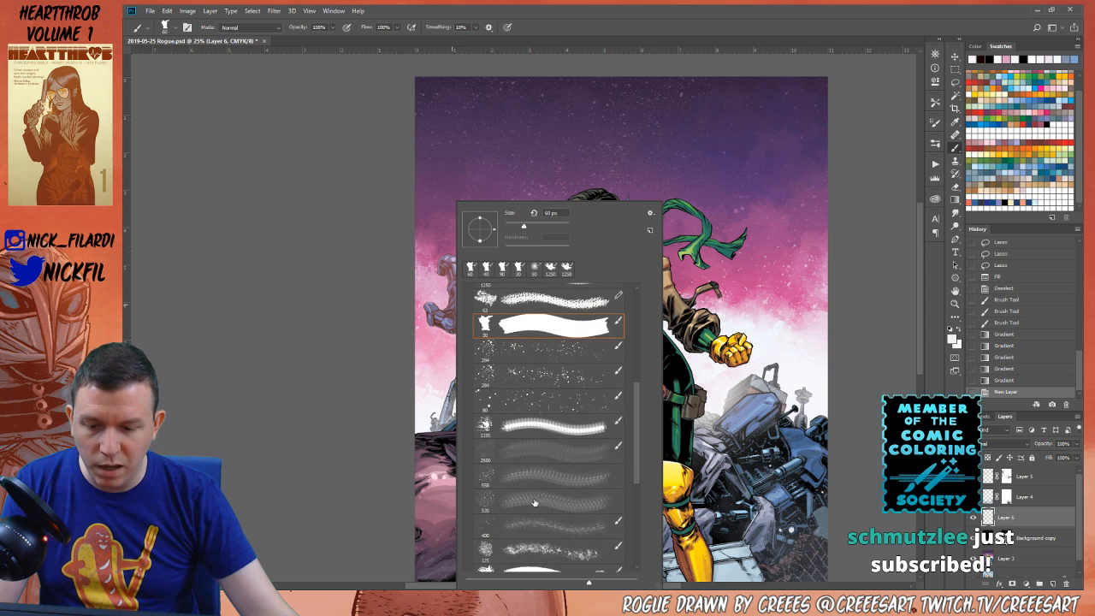
{"action": "left_click", "coordinate": [543, 477]}
{"action": "left_click", "coordinate": [321, 364]}
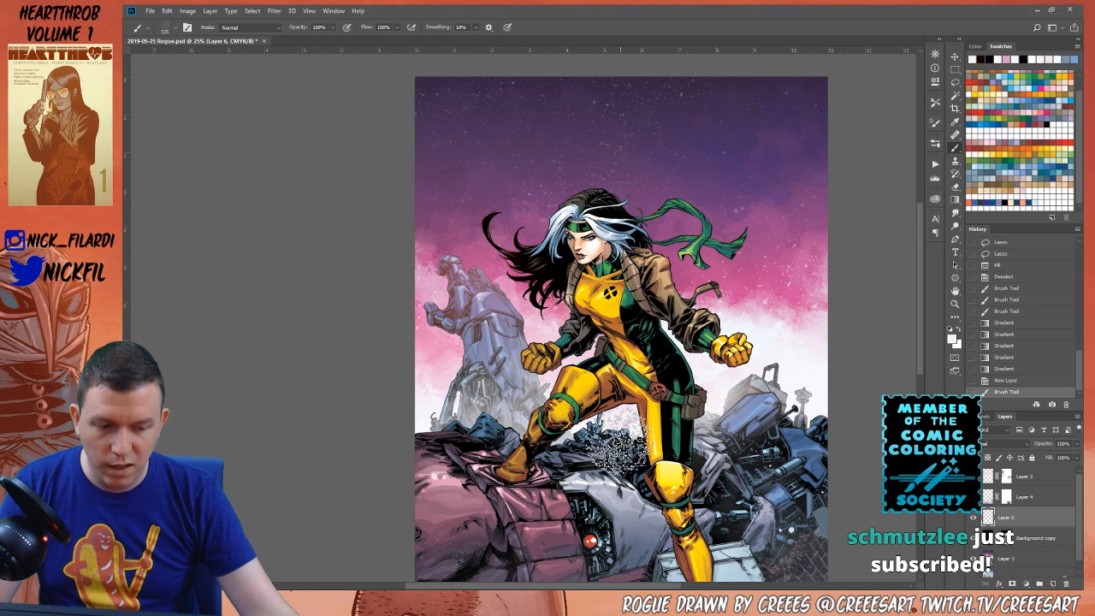
Spatter near-white specks over the robotic arm's base and the rubble on Layer 6, dropping the brush opacity to 50%
{"action": "mouse_move", "coordinate": [517, 462]}
{"action": "left_mouse_down"}
{"action": "mouse_move", "coordinate": [479, 440]}
{"action": "mouse_move", "coordinate": [458, 386]}
{"action": "left_mouse_up"}
{"action": "key", "text": "ctrl+z"}
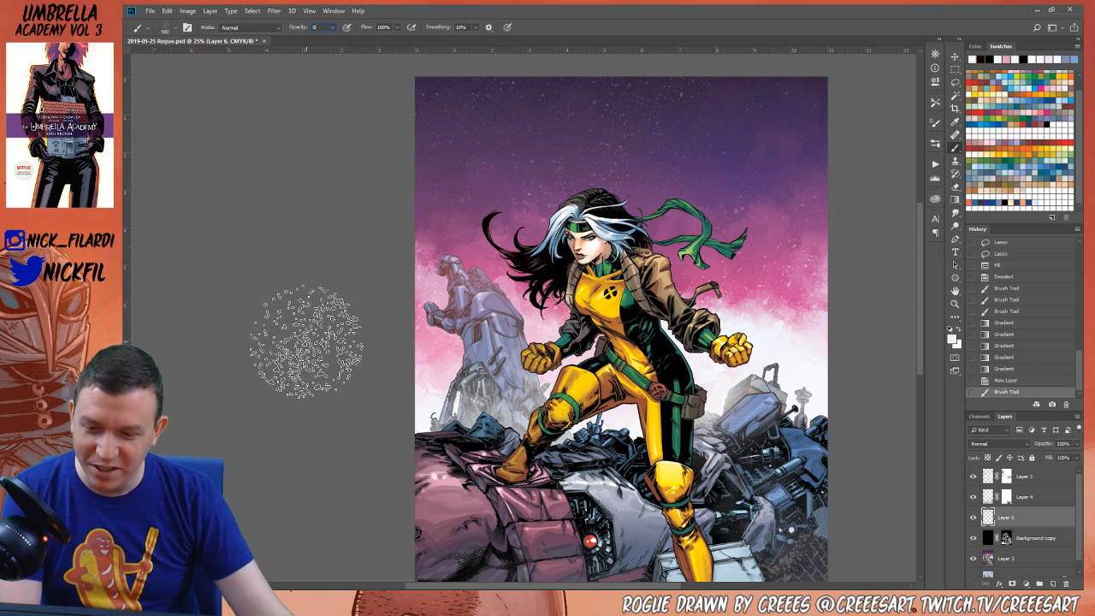
{"action": "left_click", "coordinate": [372, 355]}
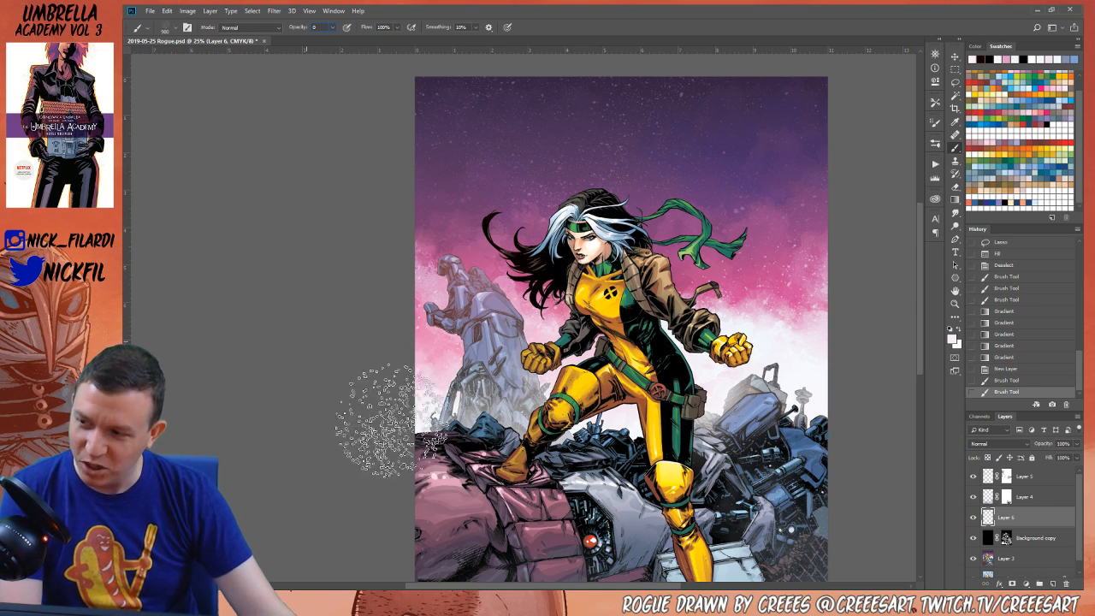
{"action": "left_click", "coordinate": [380, 359]}
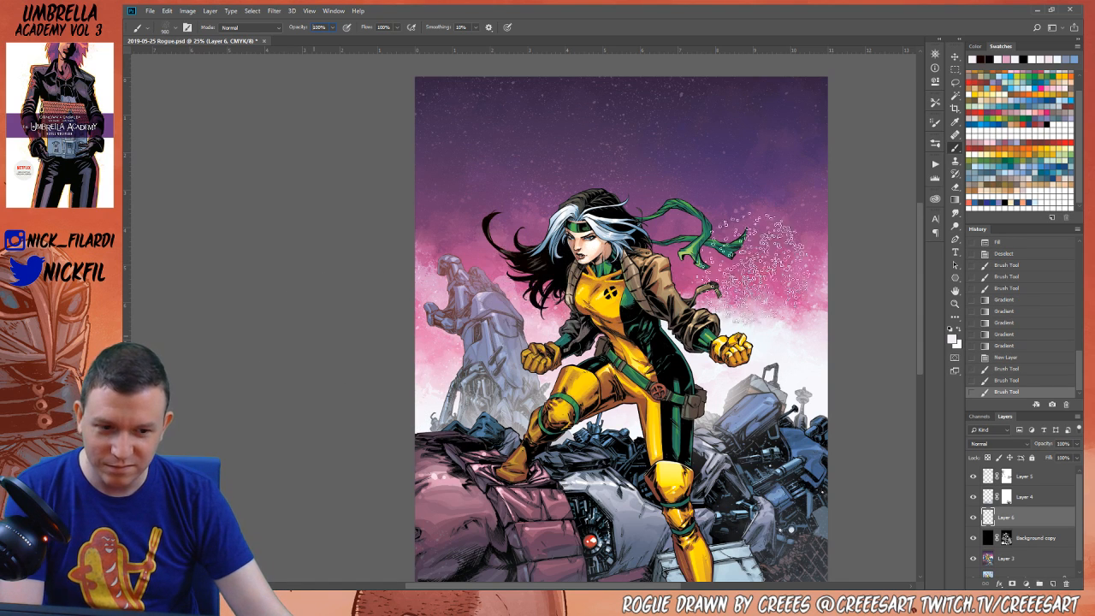
{"action": "left_click", "coordinate": [278, 171]}
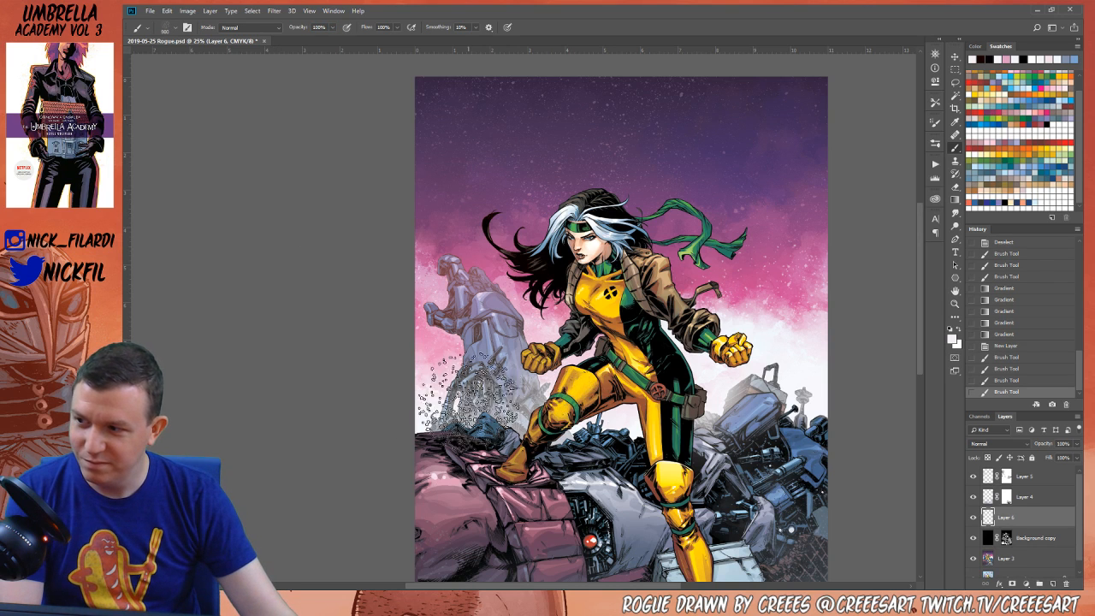
{"action": "mouse_move", "coordinate": [586, 486]}
{"action": "left_mouse_down"}
{"action": "mouse_move", "coordinate": [530, 436]}
{"action": "mouse_move", "coordinate": [598, 428]}
{"action": "left_mouse_up"}
{"action": "mouse_move", "coordinate": [800, 370]}
{"action": "left_mouse_down"}
{"action": "mouse_move", "coordinate": [722, 384]}
{"action": "mouse_move", "coordinate": [743, 400]}
{"action": "left_mouse_up"}
{"action": "left_click_drag", "start_coordinate": [479, 359], "coordinate": [599, 362]}
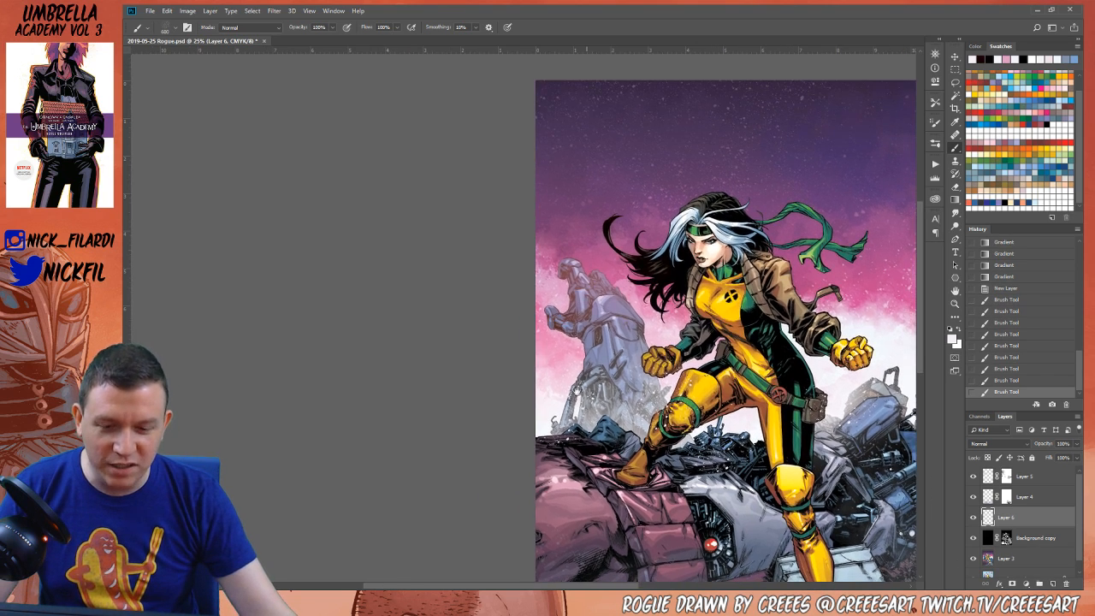
{"action": "mouse_move", "coordinate": [511, 354]}
{"action": "left_mouse_down"}
{"action": "mouse_move", "coordinate": [603, 418]}
{"action": "mouse_move", "coordinate": [593, 385]}
{"action": "left_mouse_up"}
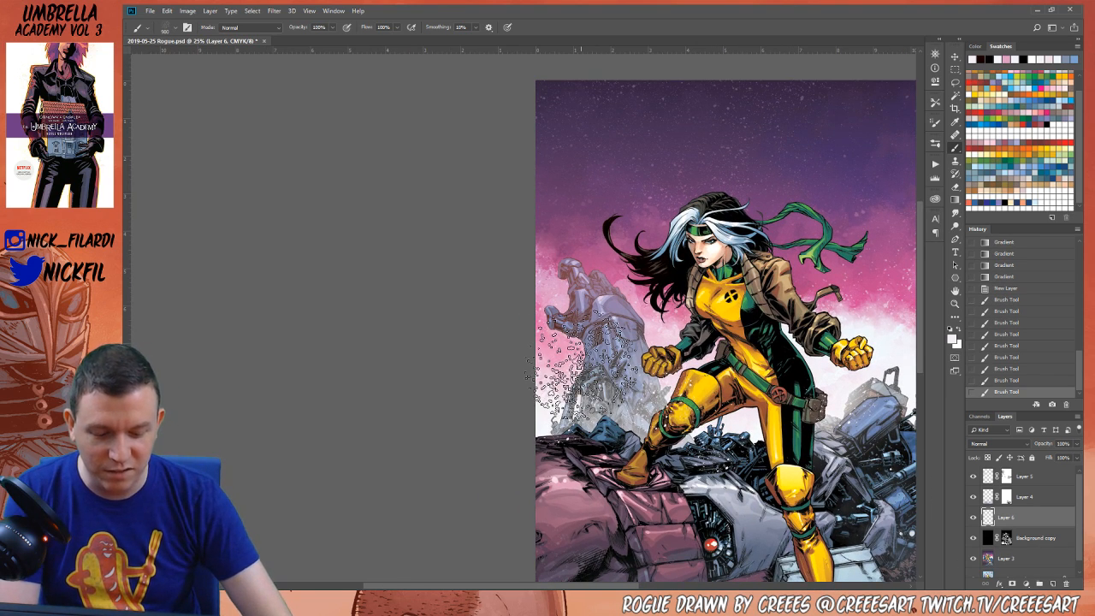
{"action": "key", "text": "5"}
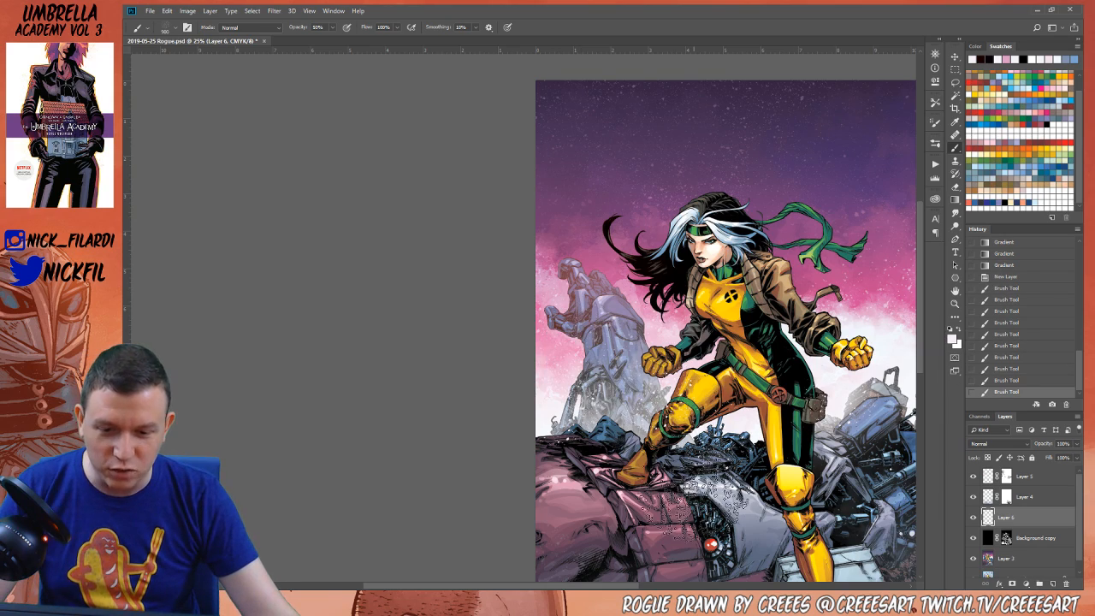
Erase stray white specks from the foreground debris on Layer 6, stepping back through the history before erasing further
{"action": "key", "text": "z"}
{"action": "left_click", "coordinate": [654, 483]}
{"action": "key", "text": "e"}
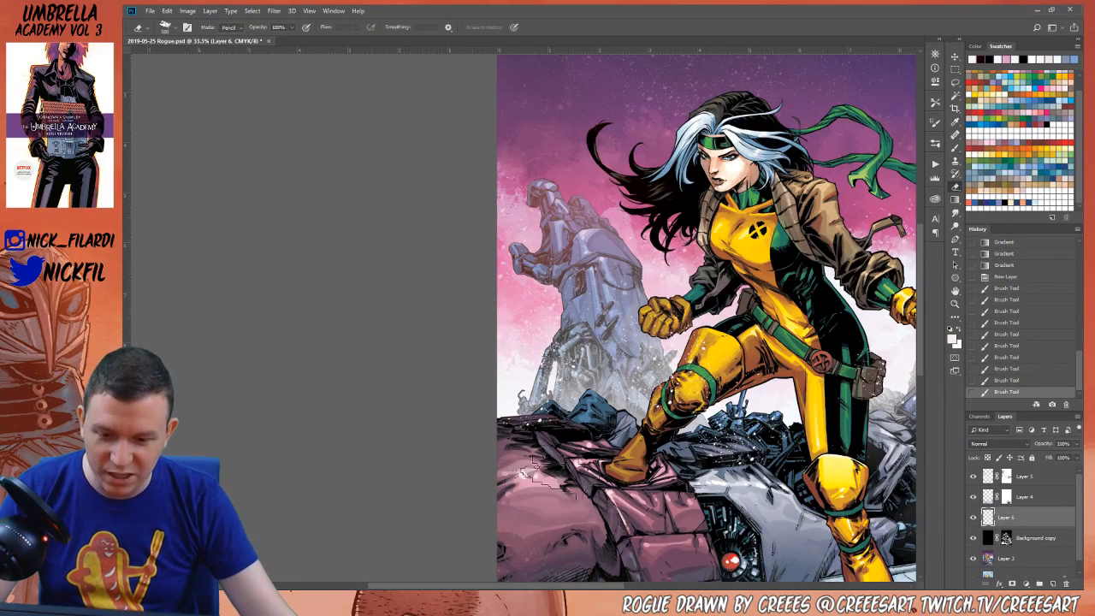
{"action": "mouse_move", "coordinate": [539, 466]}
{"action": "left_mouse_down"}
{"action": "mouse_move", "coordinate": [582, 452]}
{"action": "mouse_move", "coordinate": [514, 456]}
{"action": "mouse_move", "coordinate": [548, 468]}
{"action": "mouse_move", "coordinate": [586, 448]}
{"action": "mouse_move", "coordinate": [565, 443]}
{"action": "mouse_move", "coordinate": [618, 464]}
{"action": "mouse_move", "coordinate": [544, 475]}
{"action": "mouse_move", "coordinate": [561, 447]}
{"action": "mouse_move", "coordinate": [526, 456]}
{"action": "mouse_move", "coordinate": [580, 445]}
{"action": "mouse_move", "coordinate": [550, 433]}
{"action": "left_mouse_up"}
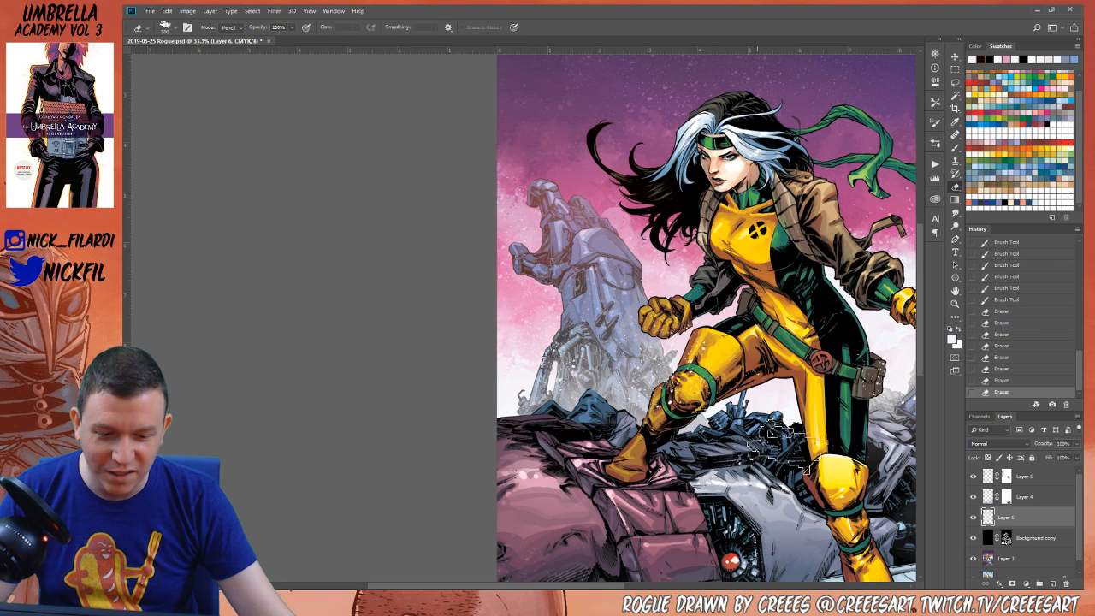
{"action": "left_click", "coordinate": [1023, 379]}
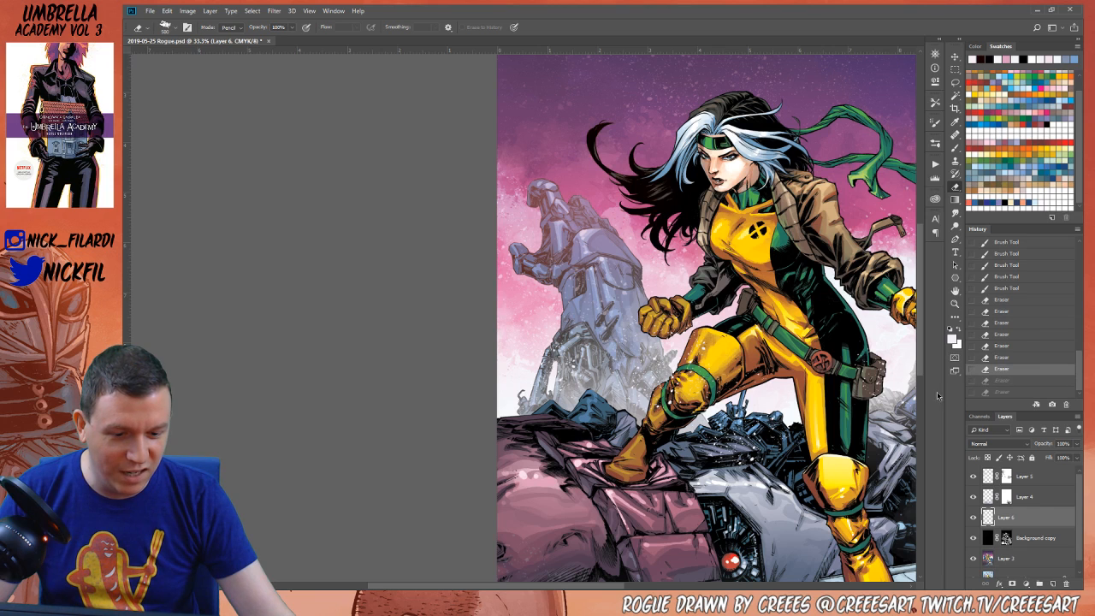
{"action": "mouse_move", "coordinate": [709, 475]}
{"action": "left_mouse_down"}
{"action": "mouse_move", "coordinate": [753, 484]}
{"action": "mouse_move", "coordinate": [770, 427]}
{"action": "mouse_move", "coordinate": [684, 453]}
{"action": "mouse_move", "coordinate": [727, 466]}
{"action": "left_mouse_up"}
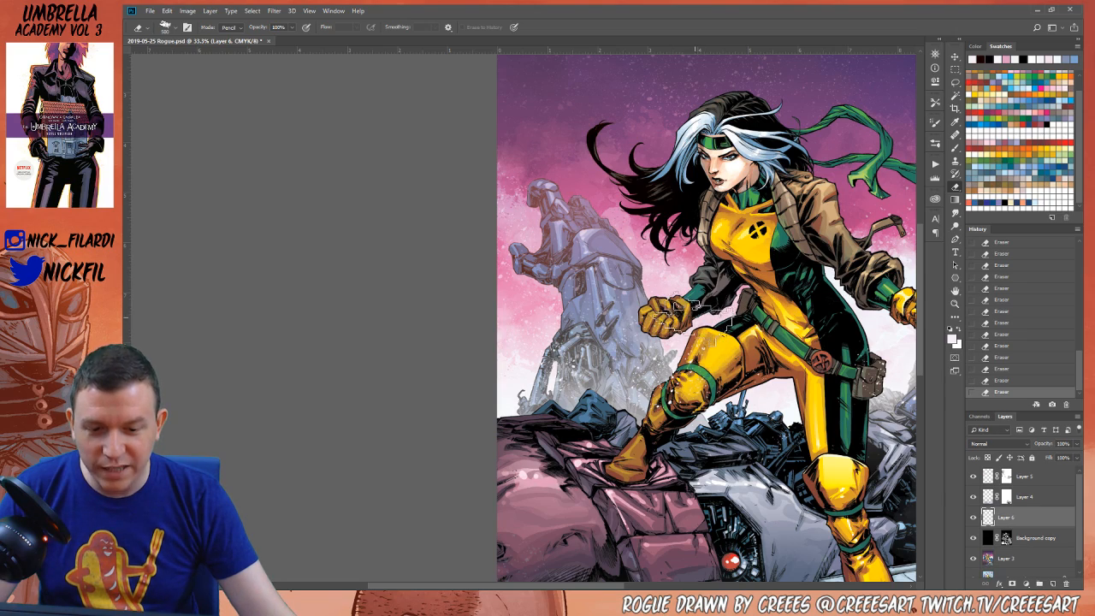
Clean up the specks over the rubble around Rogue's legs with the Eraser and check the whole cover
{"action": "scroll", "coordinate": [675, 312], "scroll_direction": "right", "scroll_amount": 3}
{"action": "scroll", "coordinate": [675, 312], "scroll_direction": "down", "scroll_amount": 2}
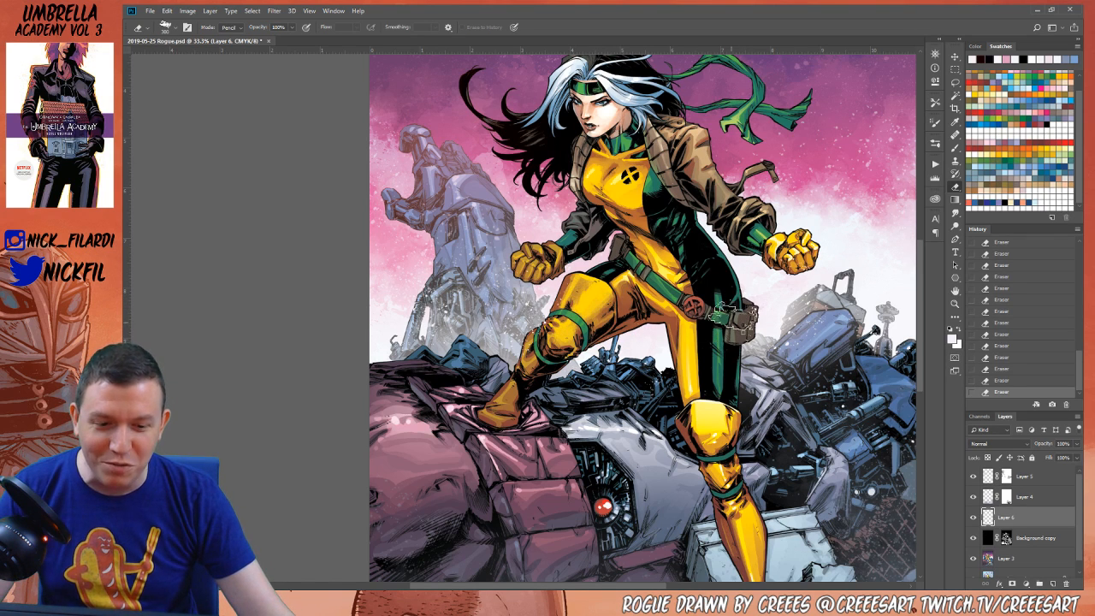
{"action": "left_click_drag", "start_coordinate": [737, 321], "coordinate": [596, 318]}
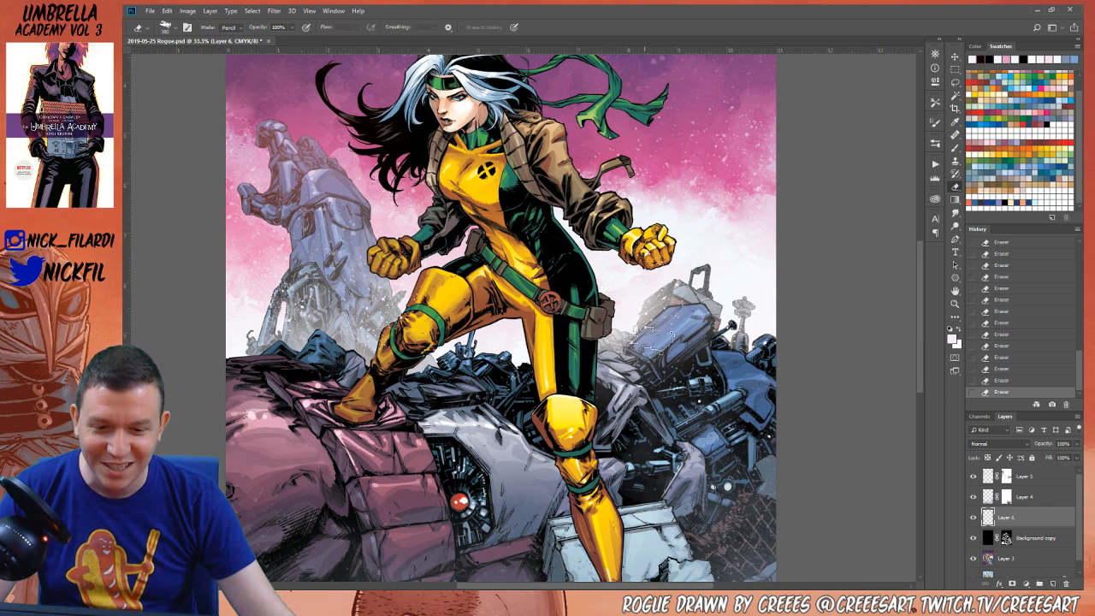
{"action": "left_click_drag", "start_coordinate": [701, 369], "coordinate": [723, 371]}
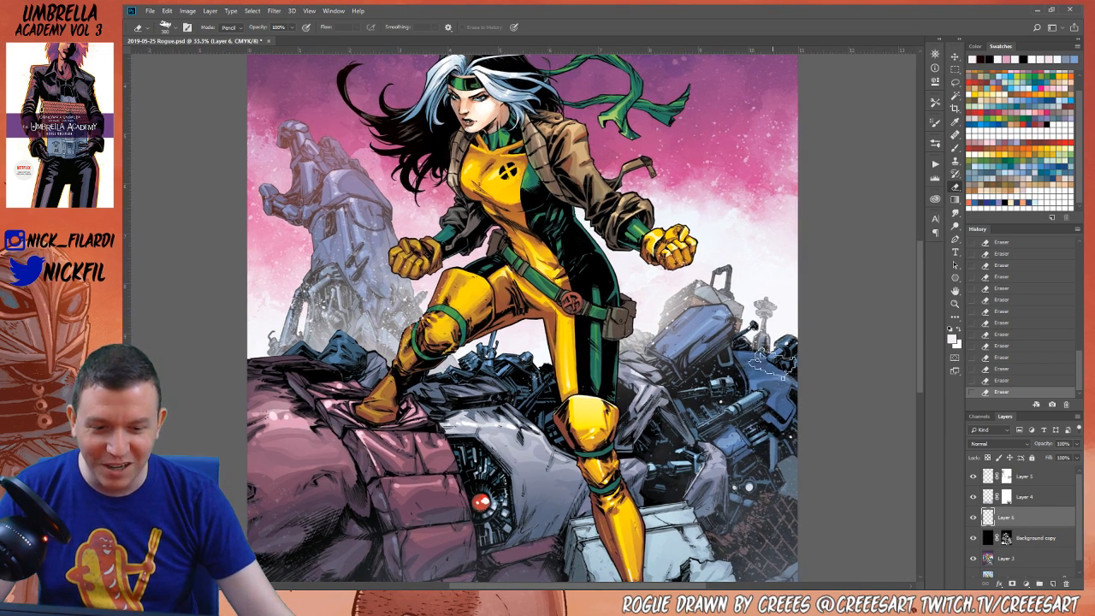
{"action": "key", "text": "z"}
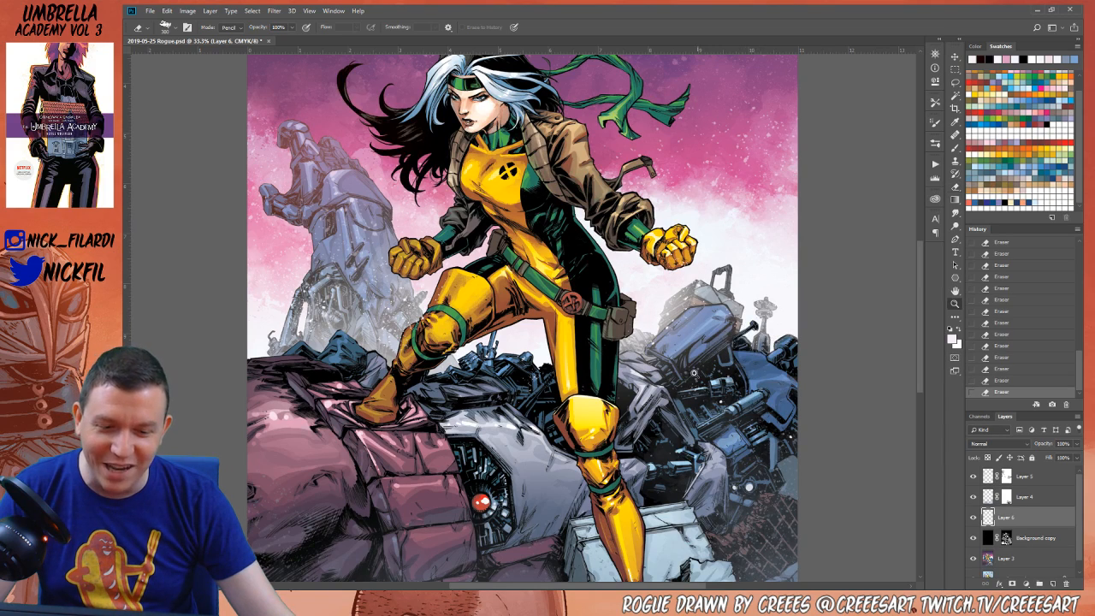
{"action": "left_click", "coordinate": [694, 373], "text": "alt"}
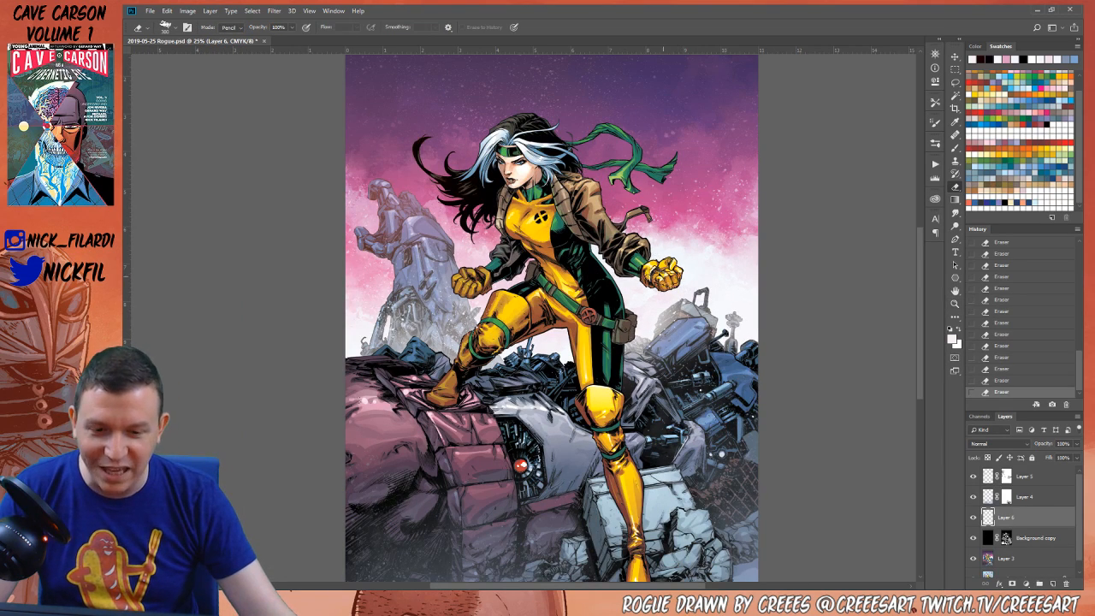
{"action": "left_click_drag", "start_coordinate": [671, 274], "coordinate": [785, 273]}
{"action": "key", "text": "z"}
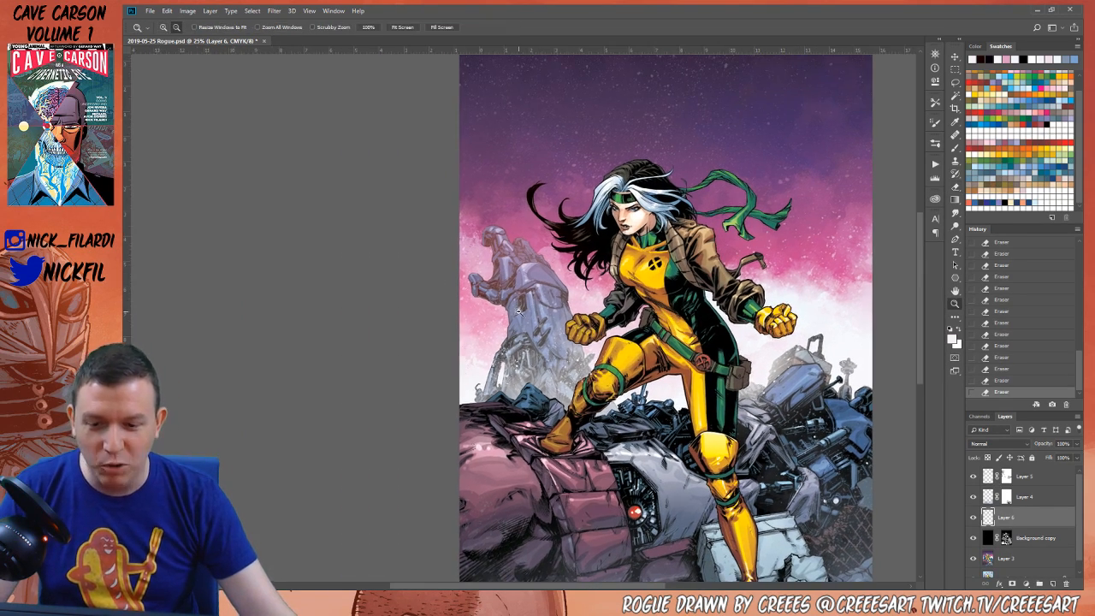
{"action": "left_click", "coordinate": [592, 413], "text": "alt"}
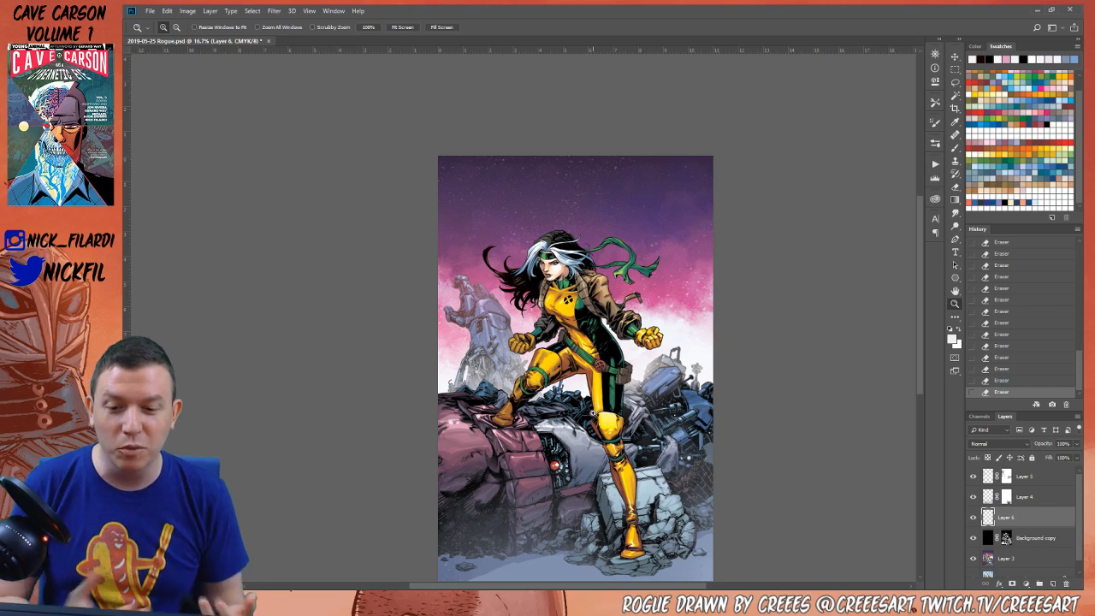
Set up the solid rough-edged brush at 100% opacity with a pink foreground colour for work around the robotic hand
{"action": "left_click_drag", "start_coordinate": [492, 318], "coordinate": [559, 341]}
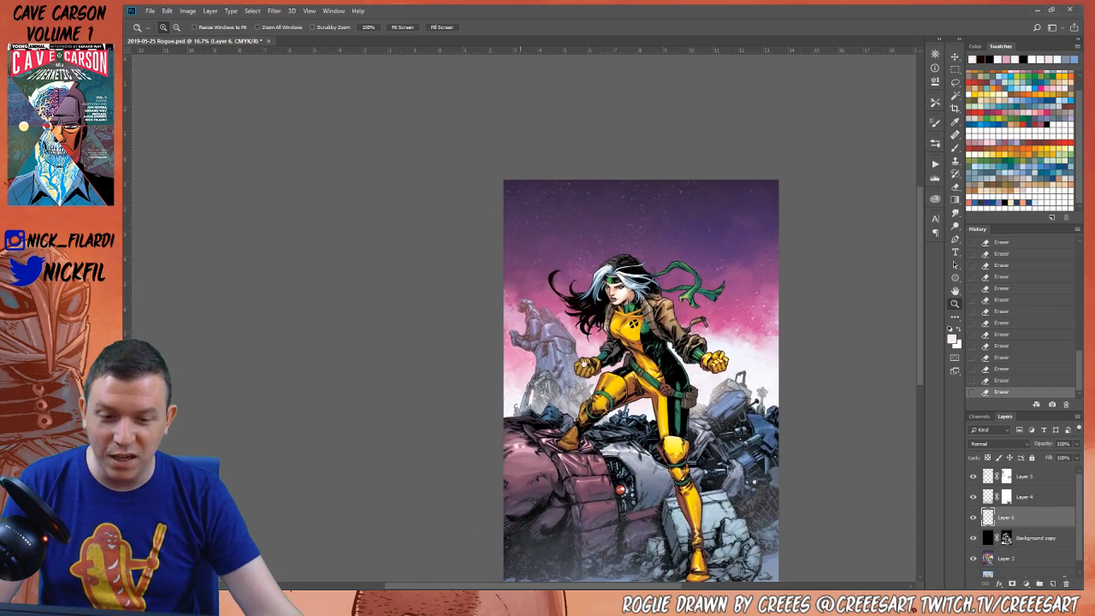
{"action": "left_click", "coordinate": [560, 340]}
{"action": "left_click", "coordinate": [556, 340]}
{"action": "key", "text": "b"}
{"action": "right_click", "coordinate": [552, 329]}
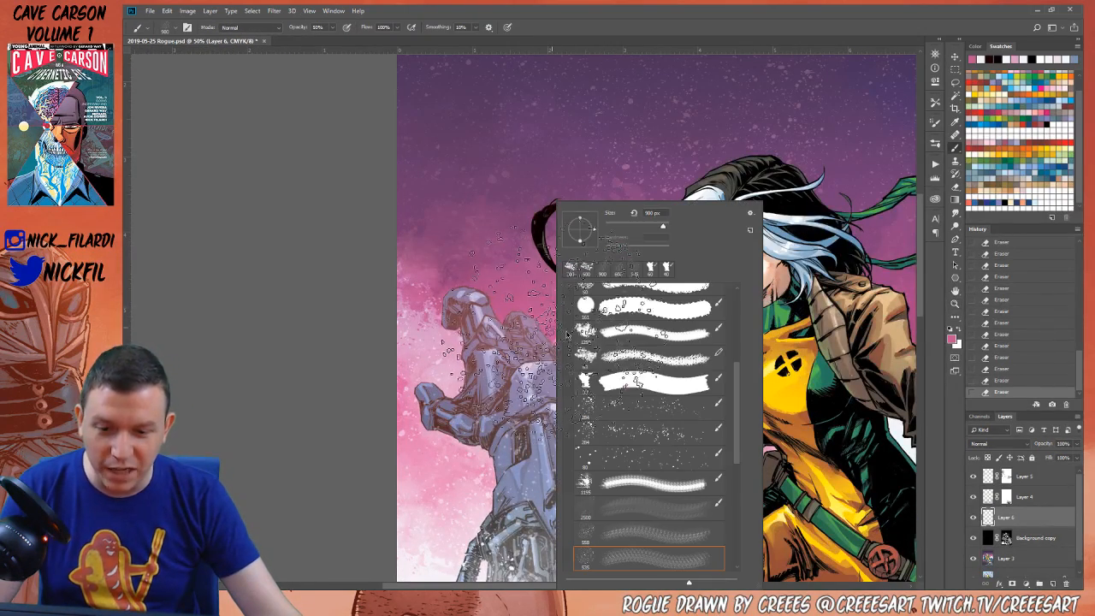
{"action": "left_click", "coordinate": [654, 382]}
{"action": "left_click", "coordinate": [529, 293]}
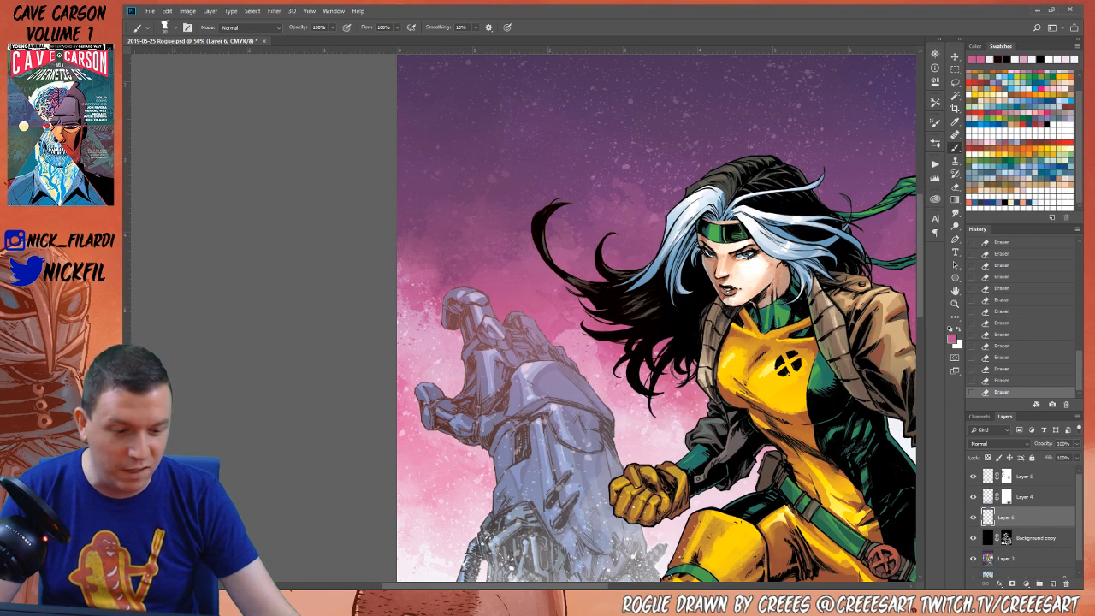
Select Layer 3 and paint pink over the sky between the robotic hand and Rogue's hair
{"action": "scroll", "coordinate": [1024, 563], "scroll_direction": "down", "scroll_amount": 1}
{"action": "left_click", "coordinate": [1020, 548]}
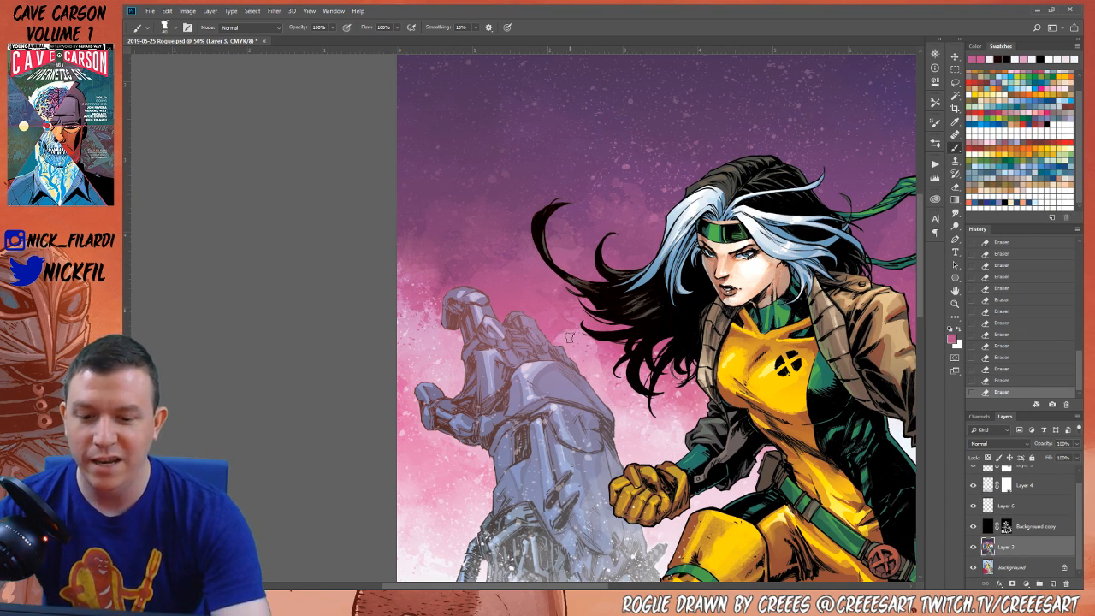
{"action": "left_click_drag", "start_coordinate": [612, 352], "coordinate": [566, 329]}
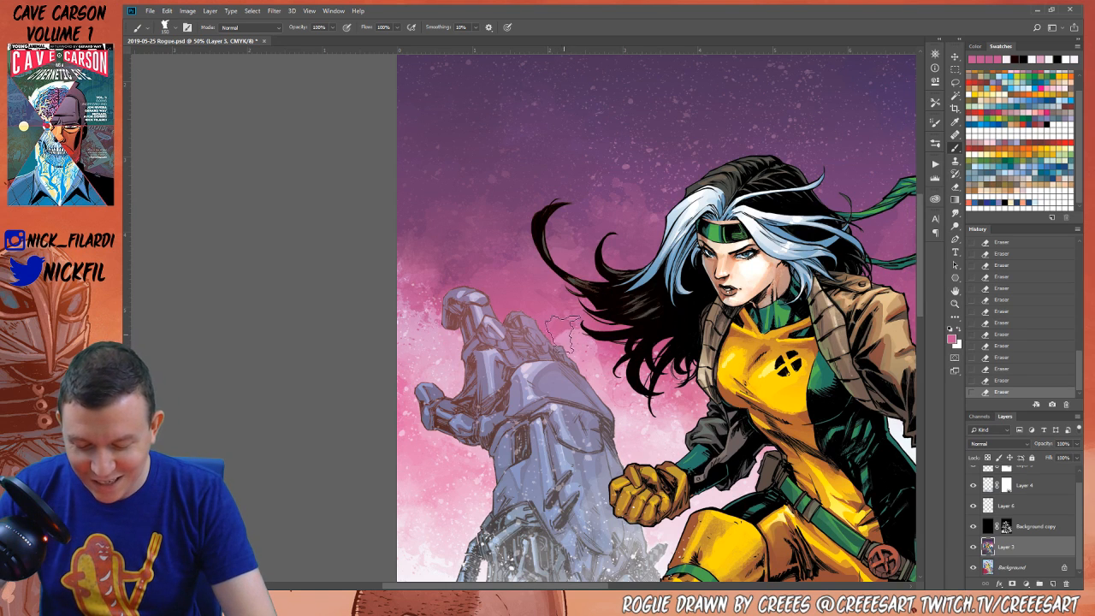
{"action": "left_click_drag", "start_coordinate": [563, 334], "coordinate": [599, 353]}
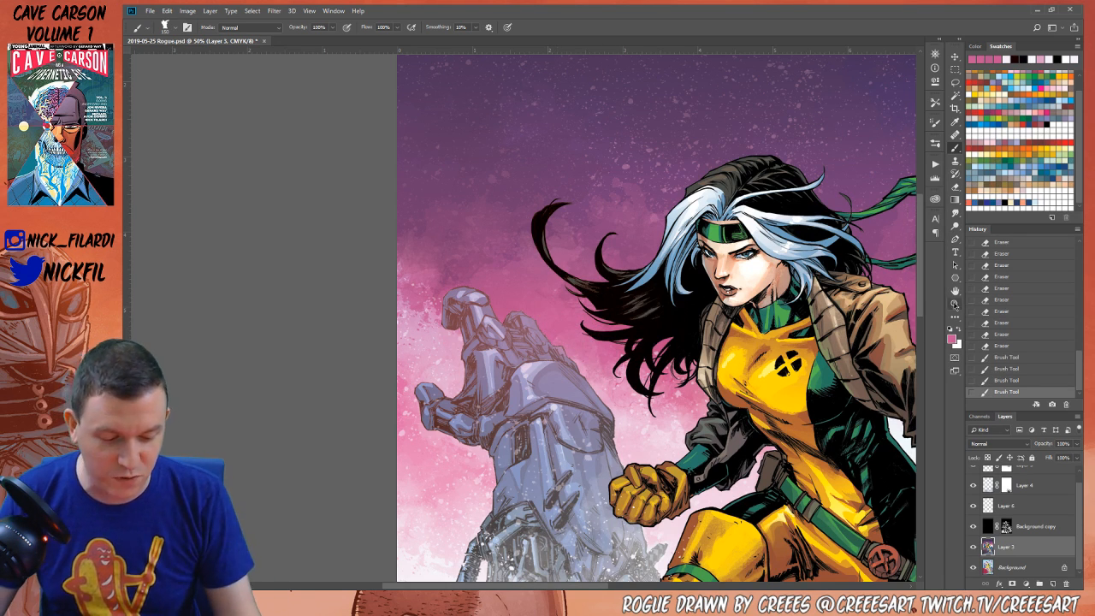
Review the whole cover and set the foreground colour to the salmon-pink swatch
{"action": "left_click", "coordinate": [955, 304]}
{"action": "key", "text": "ctrl+minus"}
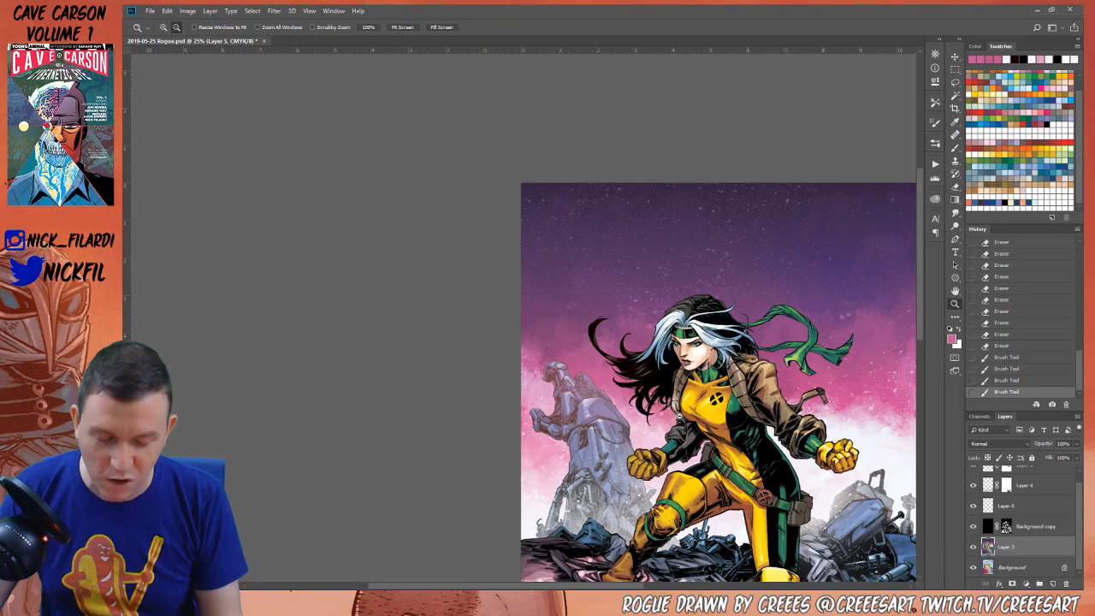
{"action": "key", "text": "ctrl+minus"}
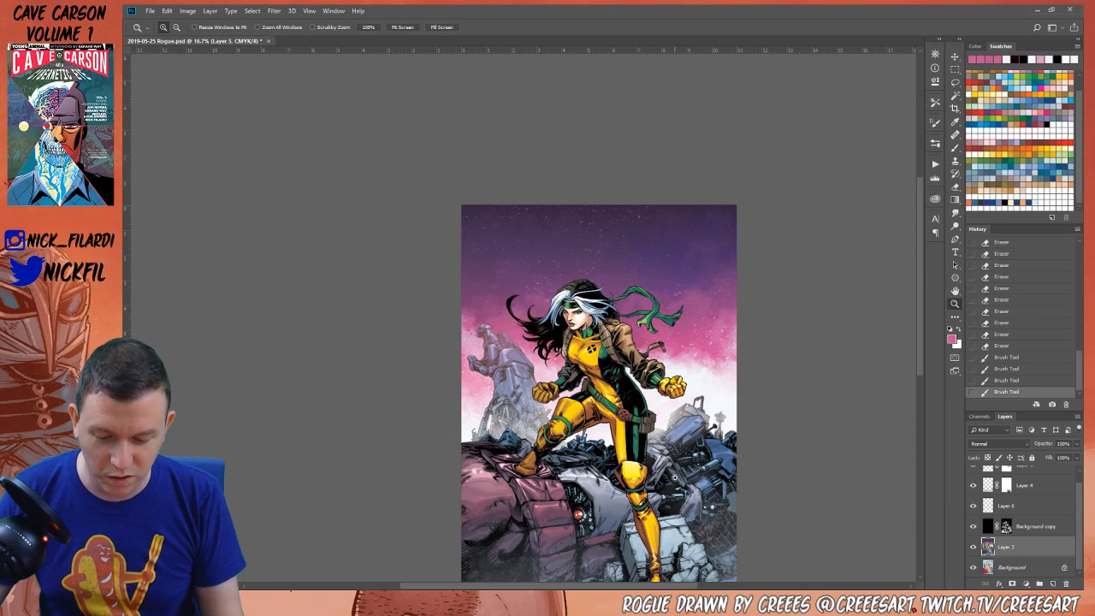
{"action": "left_click", "coordinate": [955, 291]}
{"action": "scroll", "coordinate": [705, 399], "scroll_direction": "down", "scroll_amount": 2}
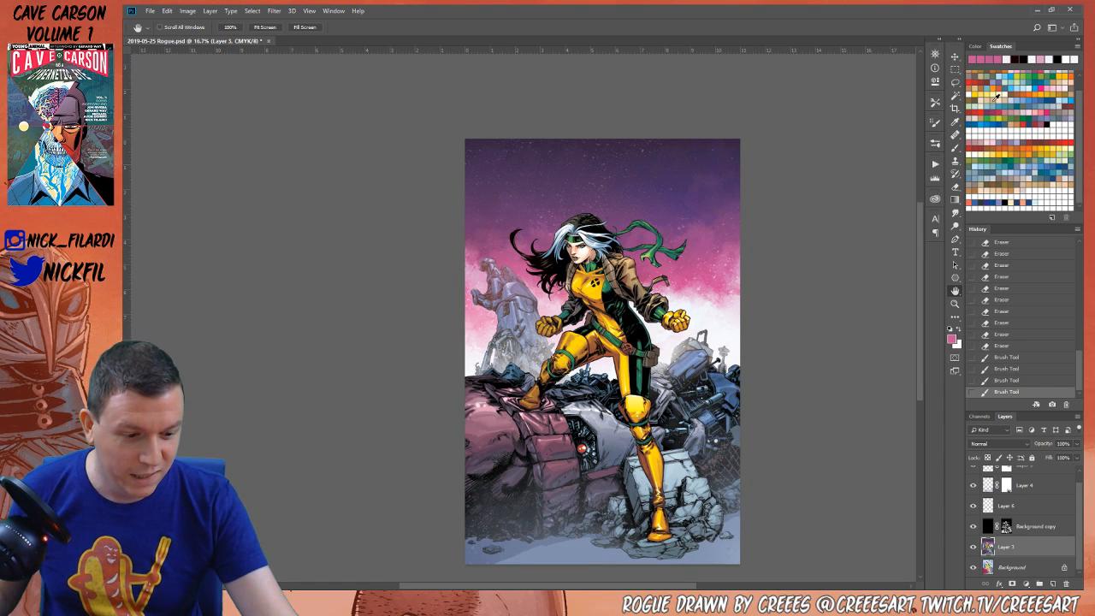
{"action": "left_click", "coordinate": [1044, 104]}
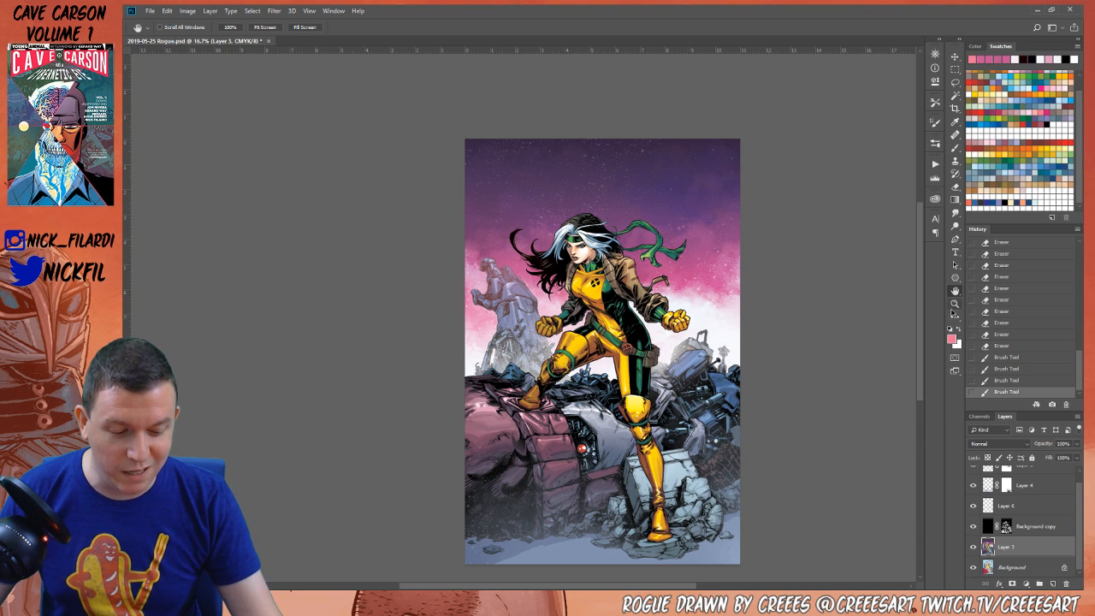
{"action": "left_click_drag", "start_coordinate": [572, 419], "coordinate": [611, 463]}
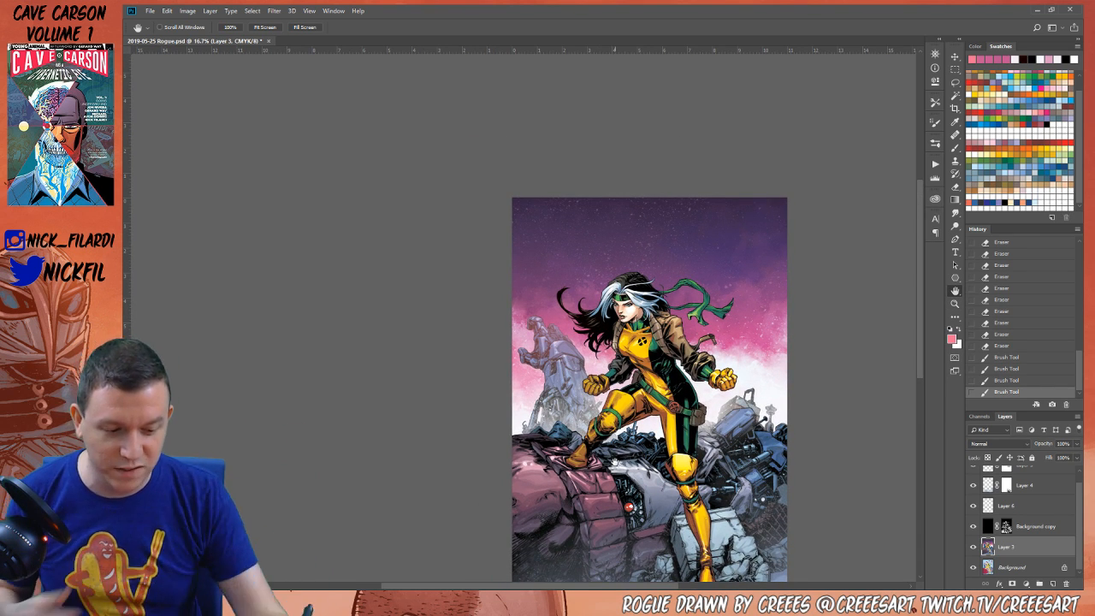
Switch to the Gradient tool and add a new layer above Background copy in Screen blending mode
{"action": "key", "text": "g"}
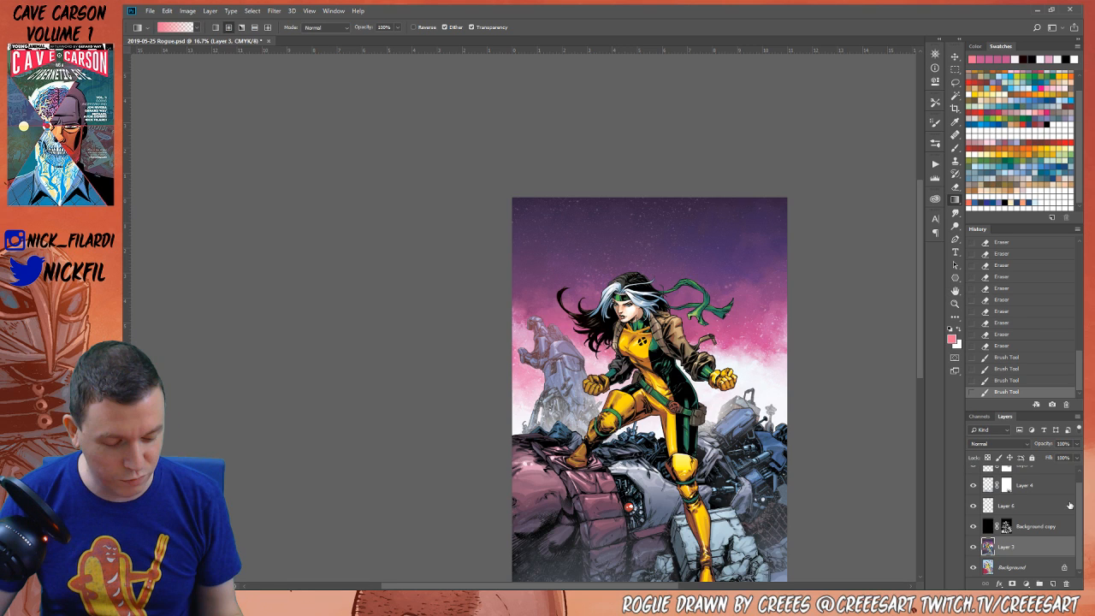
{"action": "left_click", "coordinate": [1052, 583]}
{"action": "left_click", "coordinate": [999, 443]}
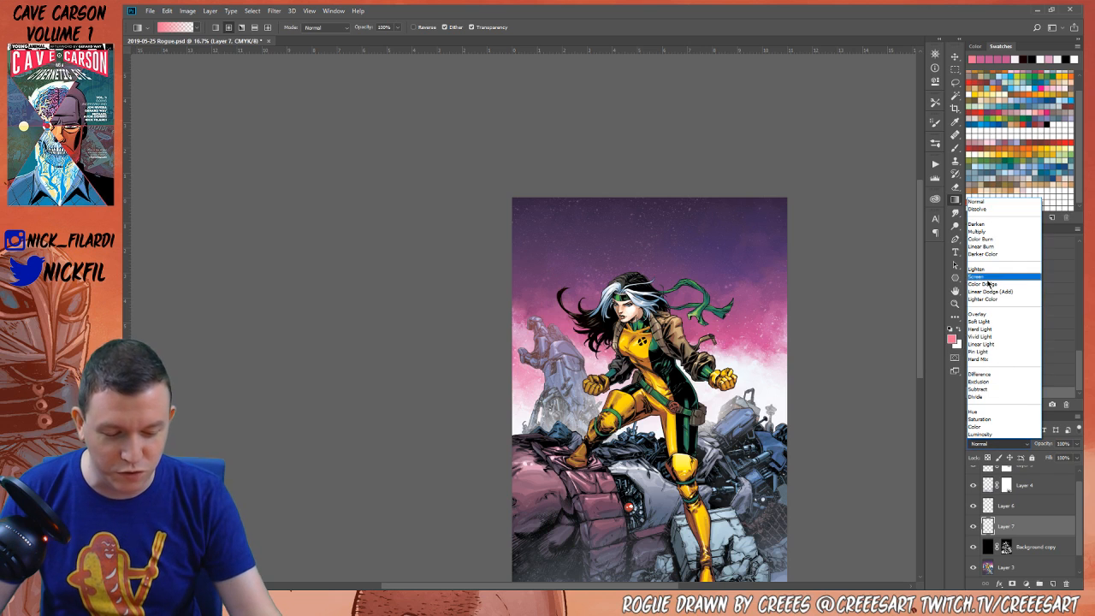
{"action": "left_click", "coordinate": [992, 261]}
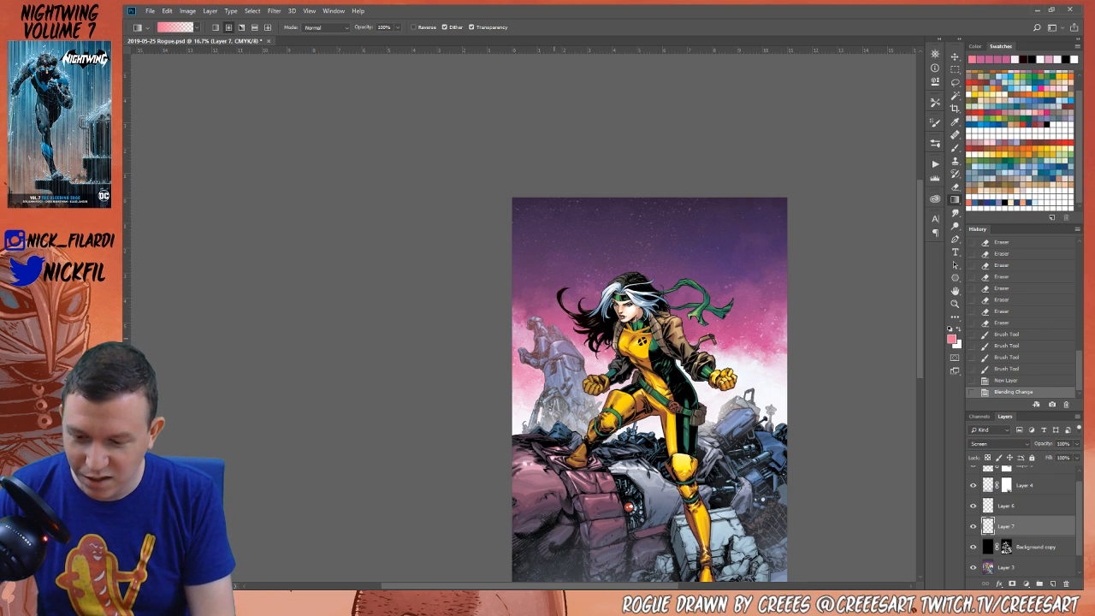
Lay soft salmon-pink gradients at 30% opacity on Layer 7 over the robotic arm and the rubble on both sides of Rogue
{"action": "left_click_drag", "start_coordinate": [553, 340], "coordinate": [566, 262]}
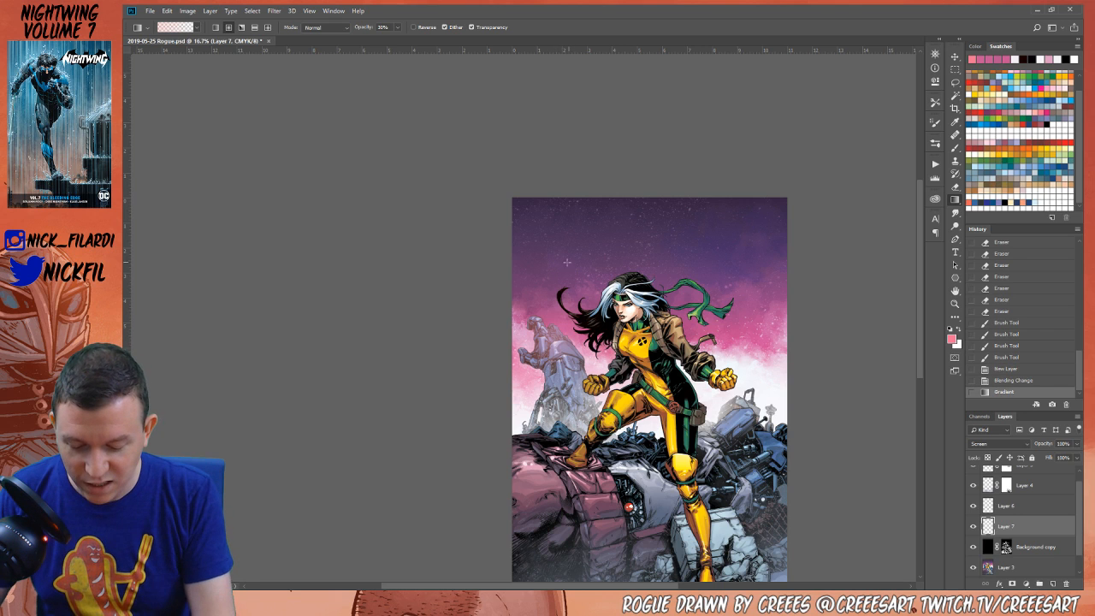
{"action": "left_click_drag", "start_coordinate": [542, 325], "coordinate": [534, 231]}
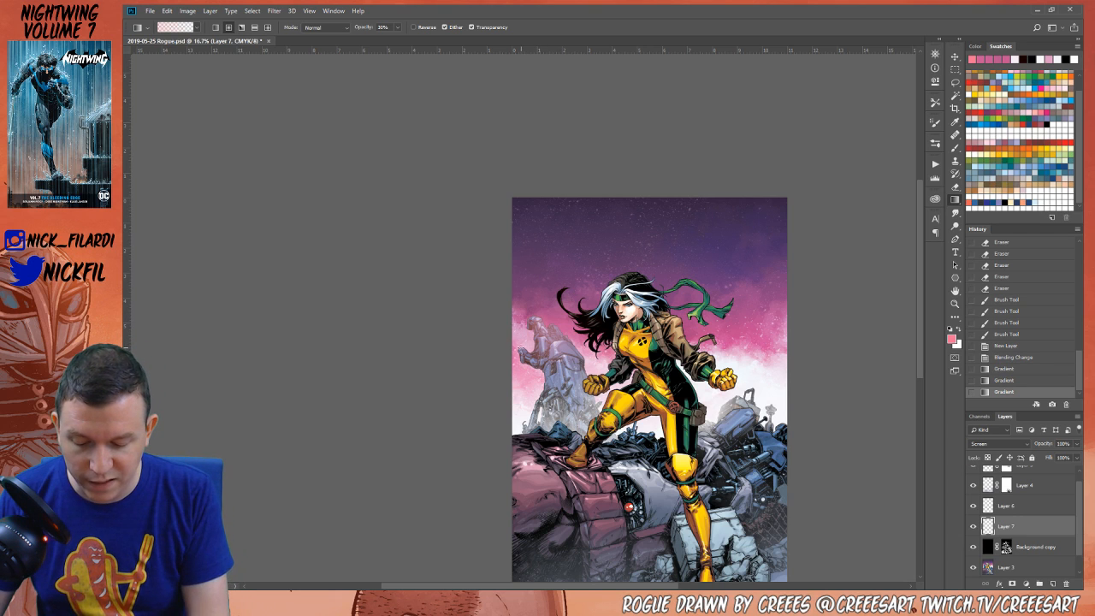
{"action": "left_click_drag", "start_coordinate": [520, 355], "coordinate": [587, 359]}
{"action": "left_click_drag", "start_coordinate": [537, 395], "coordinate": [588, 409]}
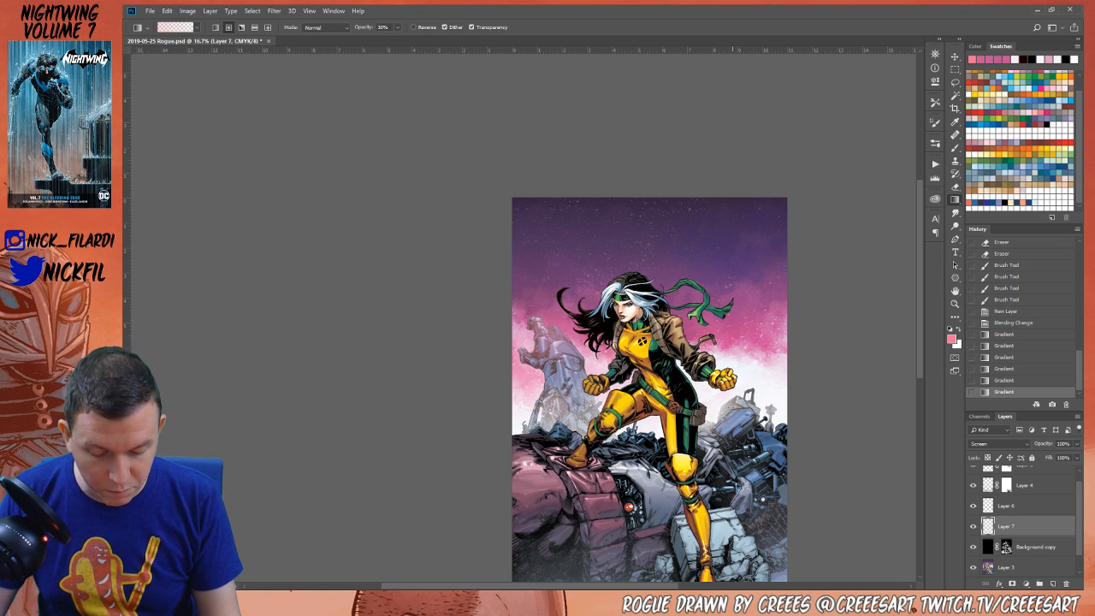
{"action": "left_click_drag", "start_coordinate": [689, 389], "coordinate": [736, 448]}
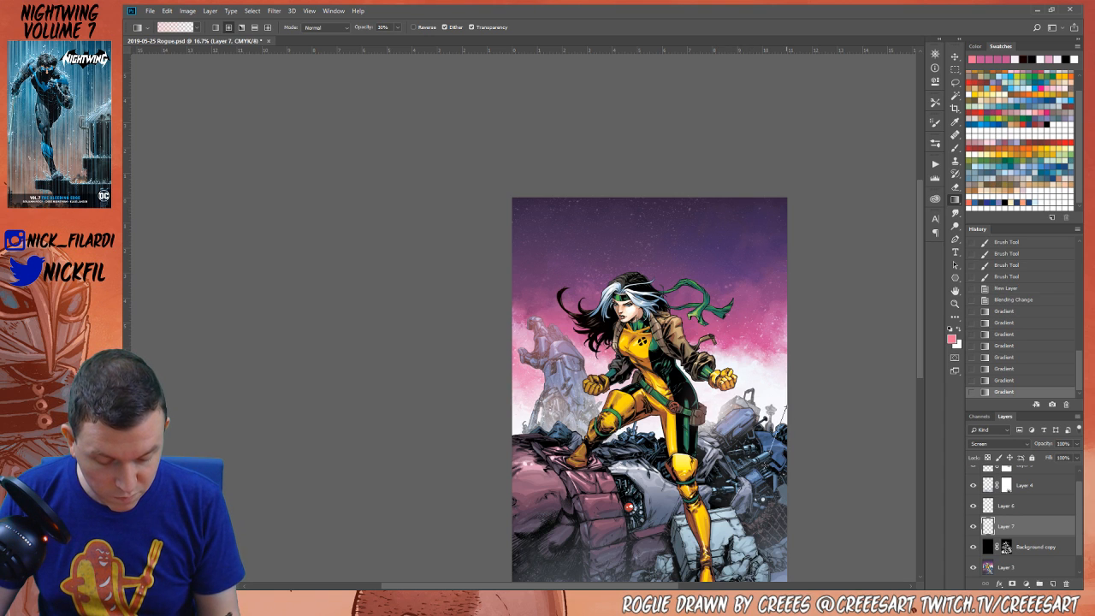
{"action": "left_click_drag", "start_coordinate": [782, 408], "coordinate": [769, 449]}
{"action": "left_click_drag", "start_coordinate": [800, 391], "coordinate": [774, 458]}
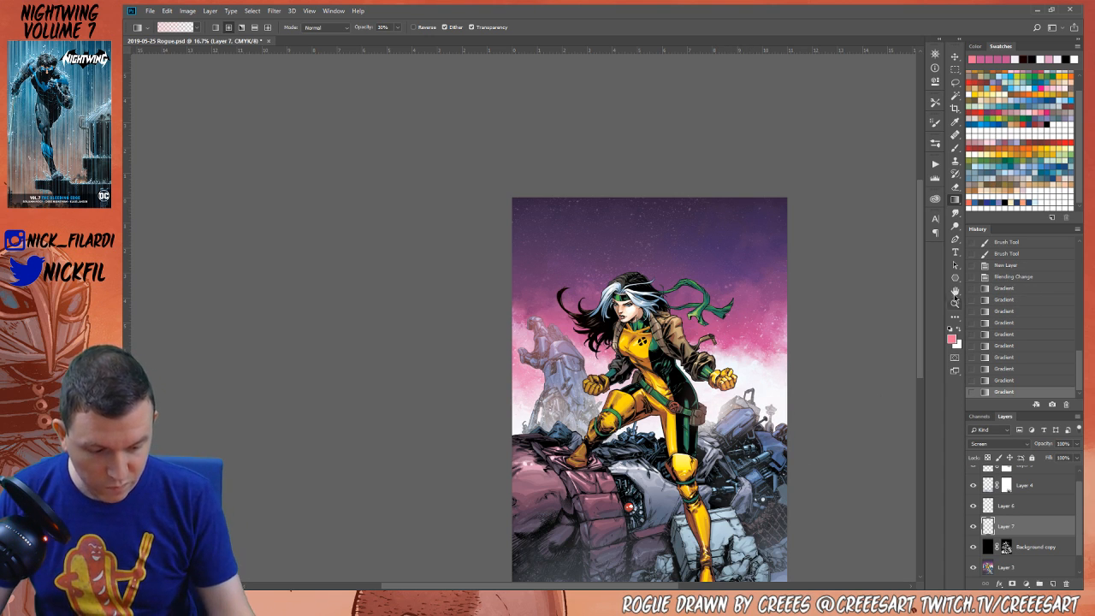
Examine the pink glow on the robotic arm and rubble, both close up and across the whole cover
{"action": "left_click", "coordinate": [955, 290]}
{"action": "left_click_drag", "start_coordinate": [800, 502], "coordinate": [765, 452]}
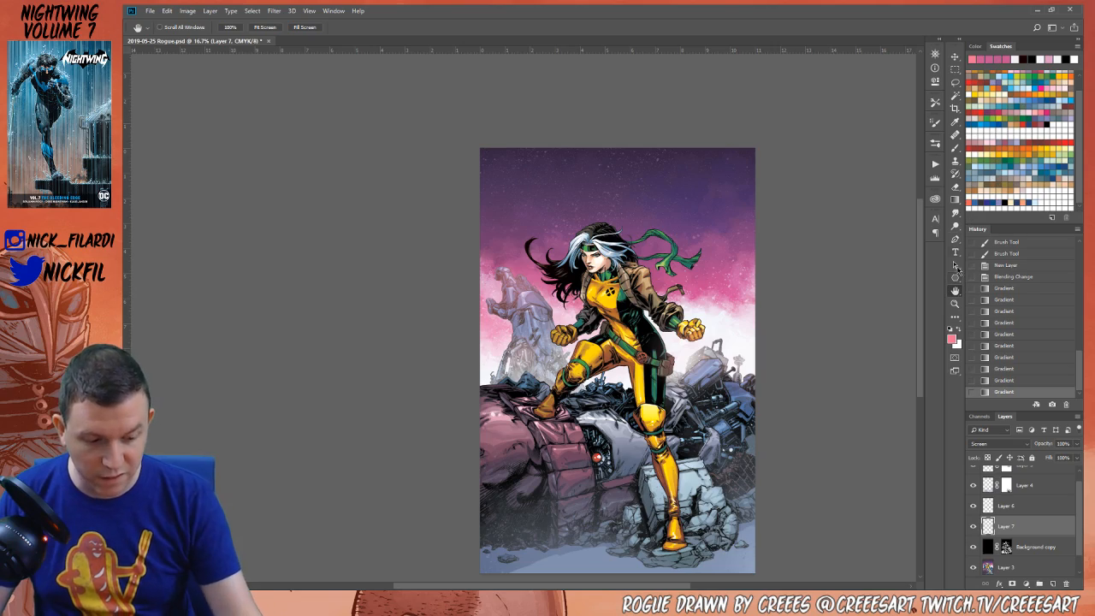
{"action": "left_click", "coordinate": [955, 304]}
{"action": "left_click", "coordinate": [501, 285]}
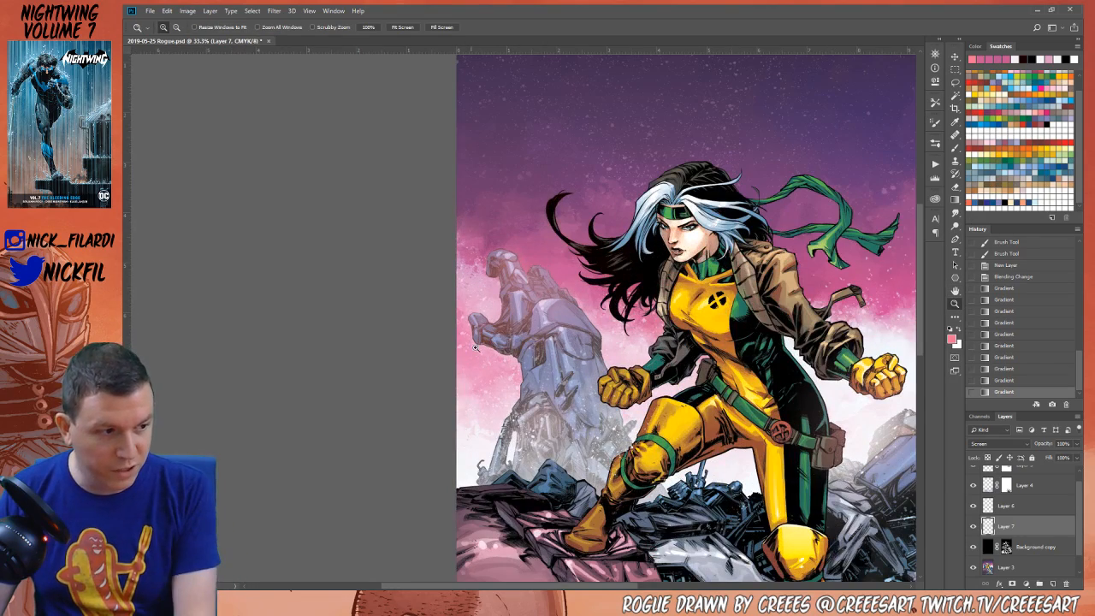
{"action": "left_click", "coordinate": [955, 291]}
{"action": "left_click_drag", "start_coordinate": [915, 325], "coordinate": [914, 291]}
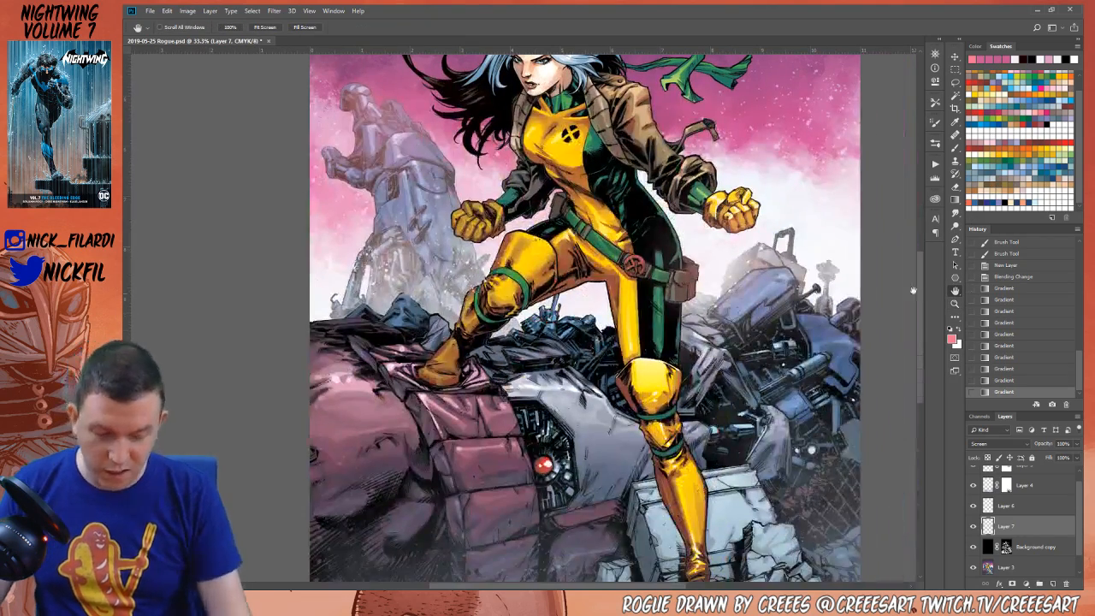
{"action": "left_click", "coordinate": [955, 303]}
{"action": "left_click", "coordinate": [668, 389], "text": "alt"}
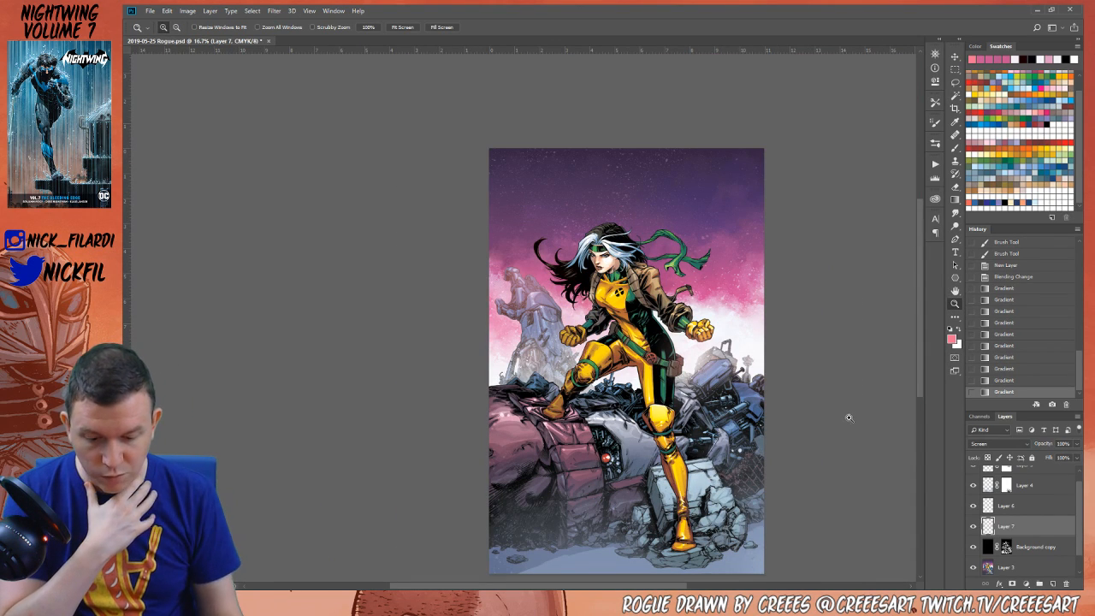
{"action": "left_click", "coordinate": [955, 290]}
{"action": "left_click_drag", "start_coordinate": [741, 432], "coordinate": [746, 460]}
{"action": "left_click", "coordinate": [955, 304]}
{"action": "left_click", "coordinate": [608, 300]}
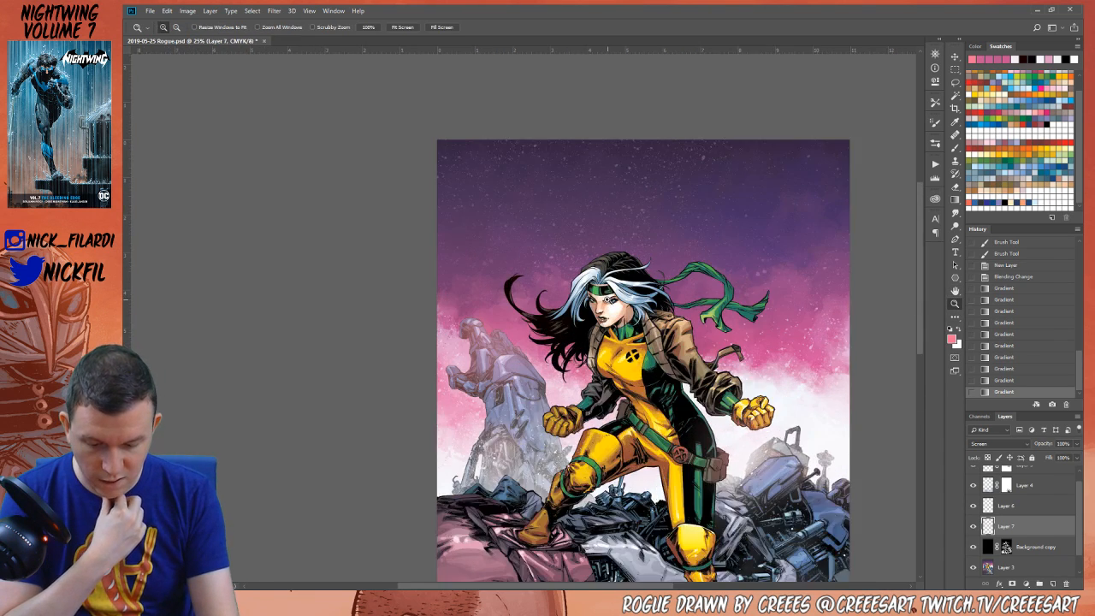
Set the foreground colour to red and try gradients over Rogue's face on Layer 7, including one at 50% opacity
{"action": "left_click", "coordinate": [973, 81]}
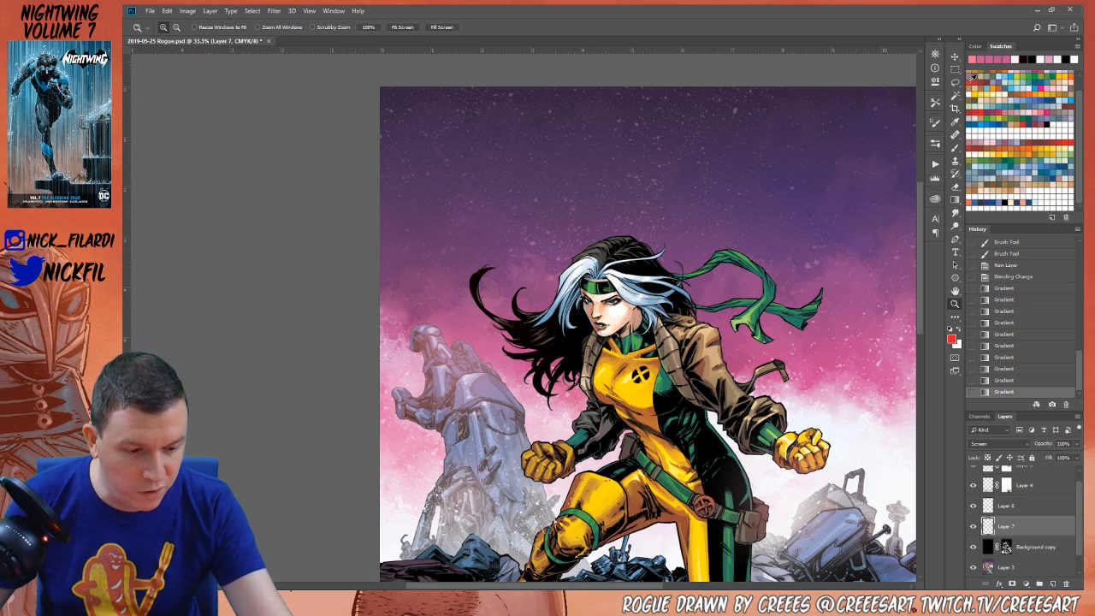
{"action": "left_click", "coordinate": [954, 199]}
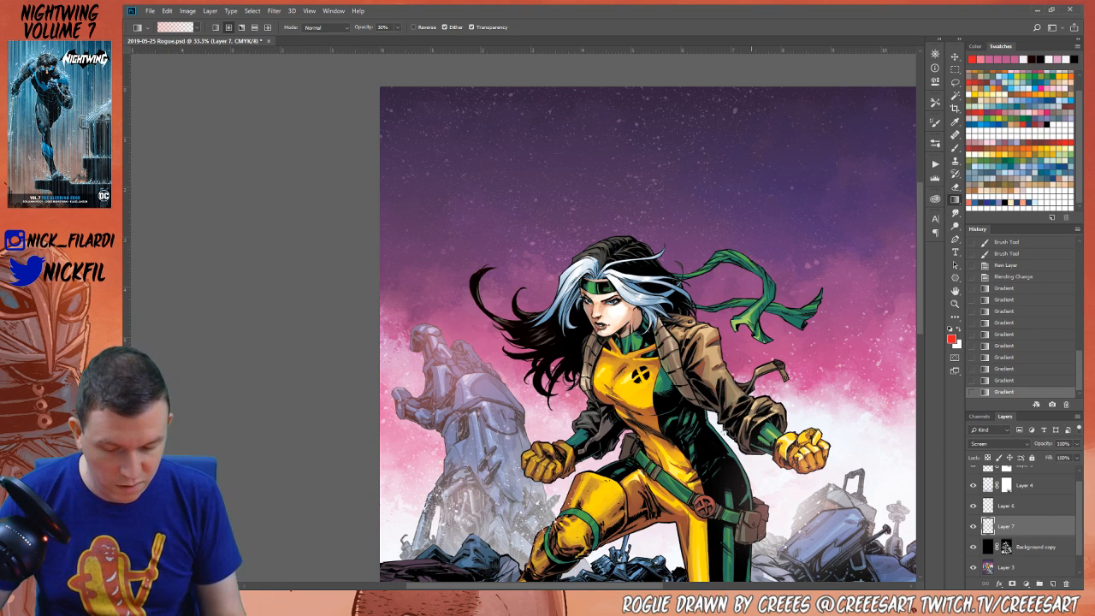
{"action": "left_click_drag", "start_coordinate": [609, 310], "coordinate": [633, 293]}
{"action": "key", "text": "0"}
{"action": "key", "text": "ctrl+z"}
{"action": "key", "text": "5"}
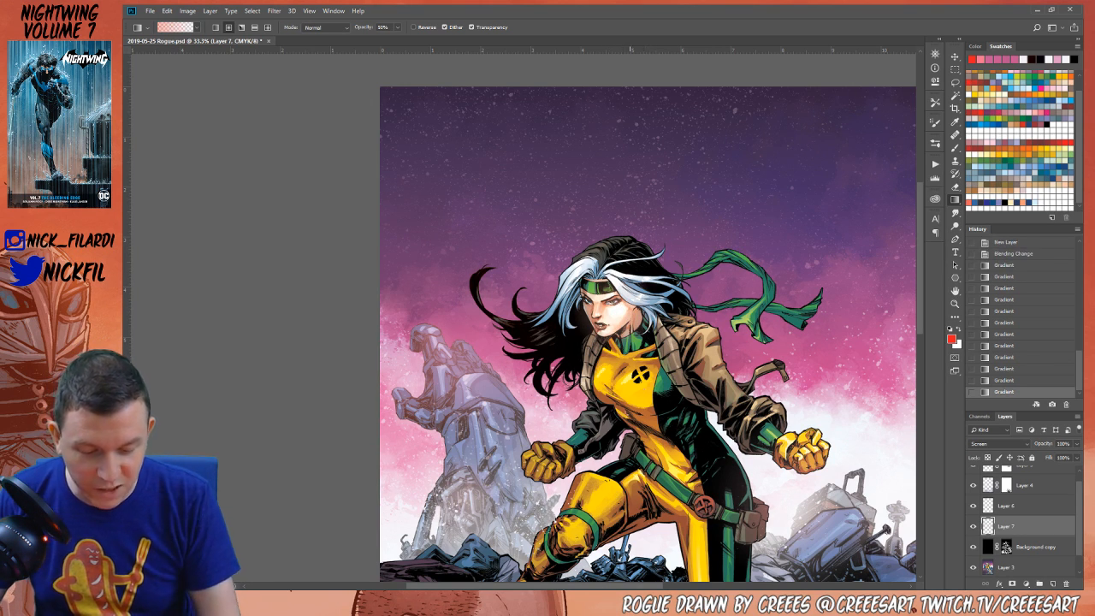
{"action": "left_click", "coordinate": [954, 302]}
{"action": "left_click", "coordinate": [588, 313]}
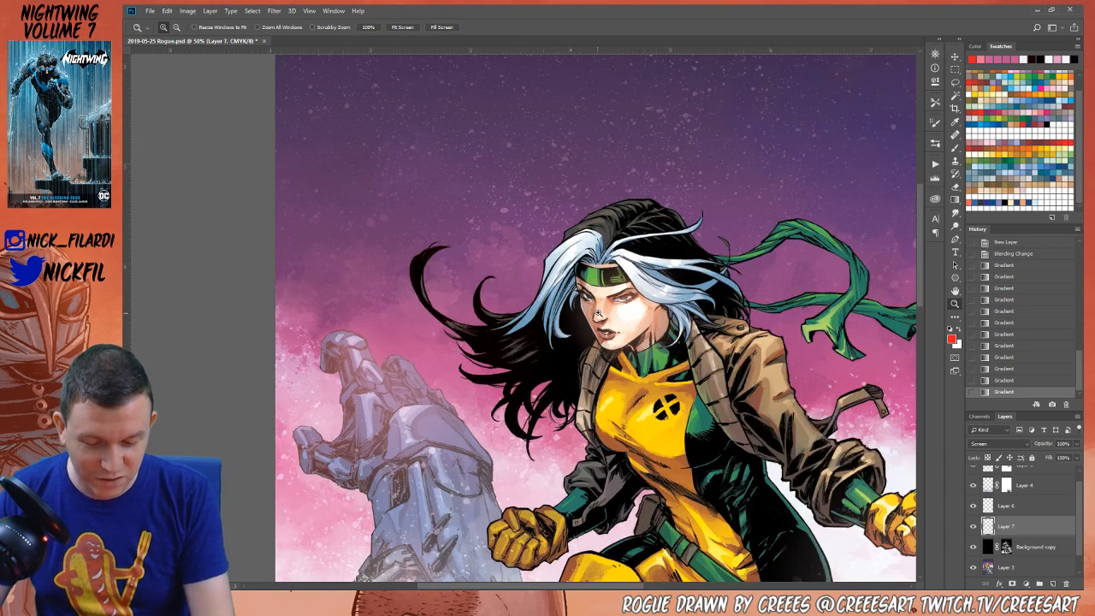
{"action": "left_click", "coordinate": [589, 313]}
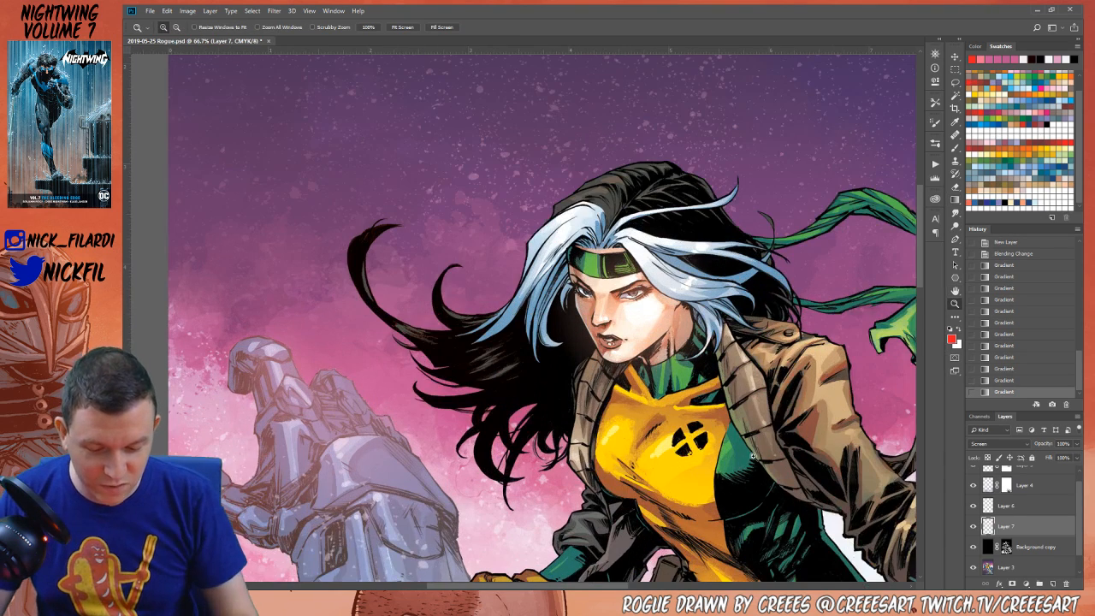
Revert the red face gradients in the history and reapply the glow over Rogue's face at 30% opacity, undoing the extra pass
{"action": "left_click", "coordinate": [1018, 368]}
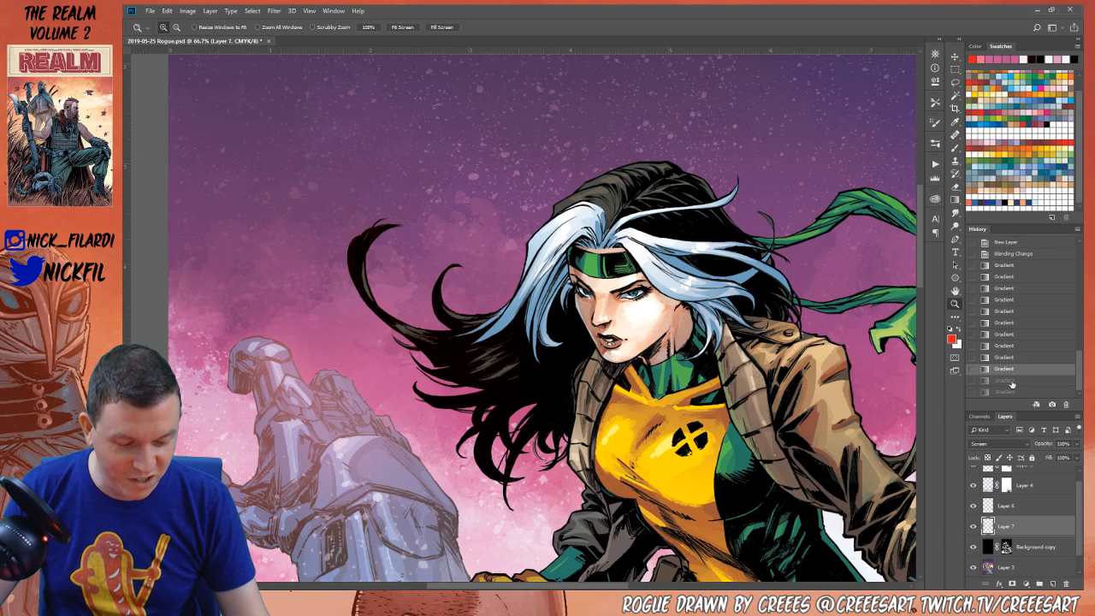
{"action": "left_click", "coordinate": [1012, 380]}
{"action": "left_click", "coordinate": [1018, 368]}
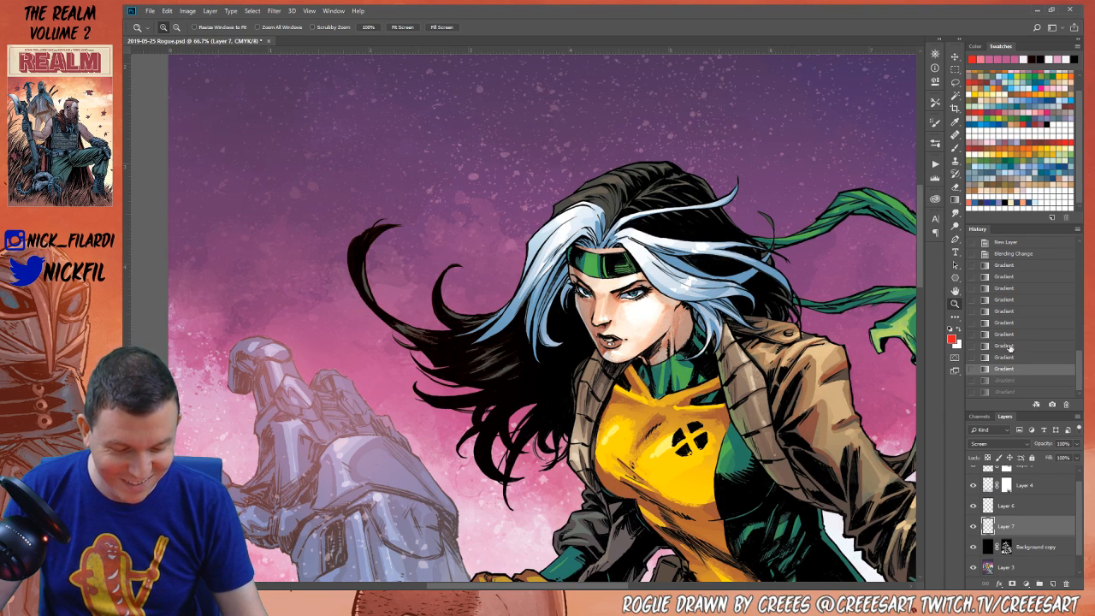
{"action": "left_click", "coordinate": [954, 187]}
{"action": "key", "text": "3"}
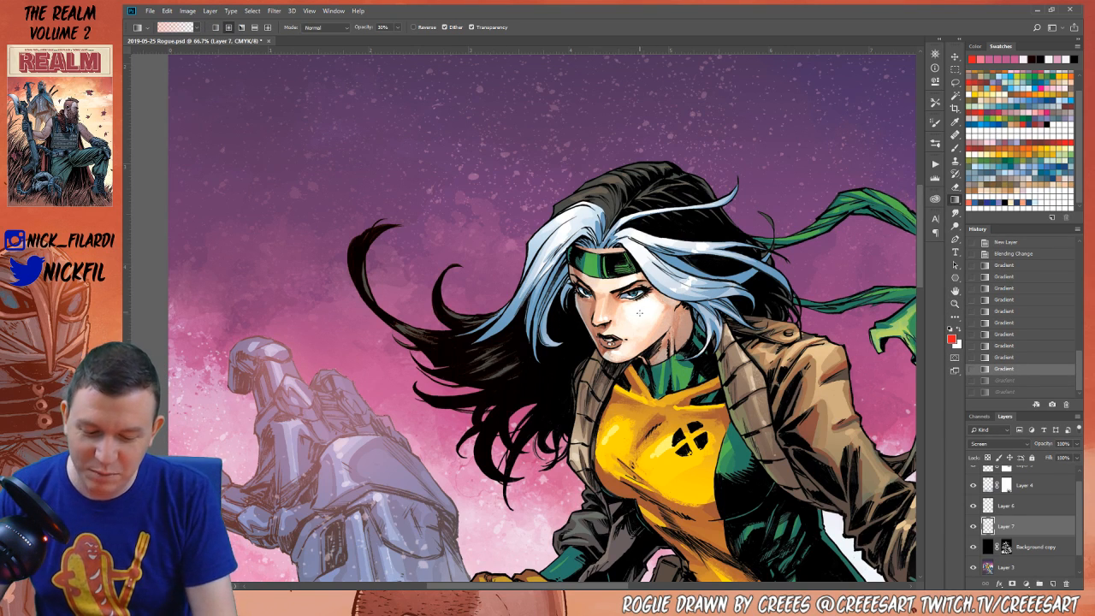
{"action": "left_click_drag", "start_coordinate": [638, 313], "coordinate": [691, 236]}
{"action": "left_click_drag", "start_coordinate": [657, 292], "coordinate": [627, 346]}
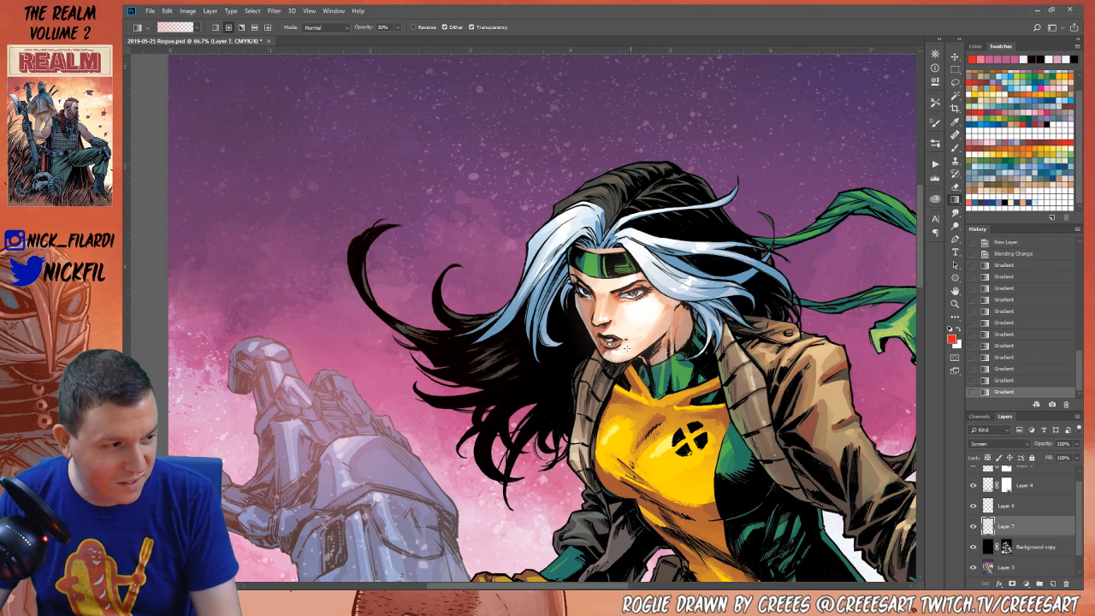
{"action": "key", "text": "ctrl+z"}
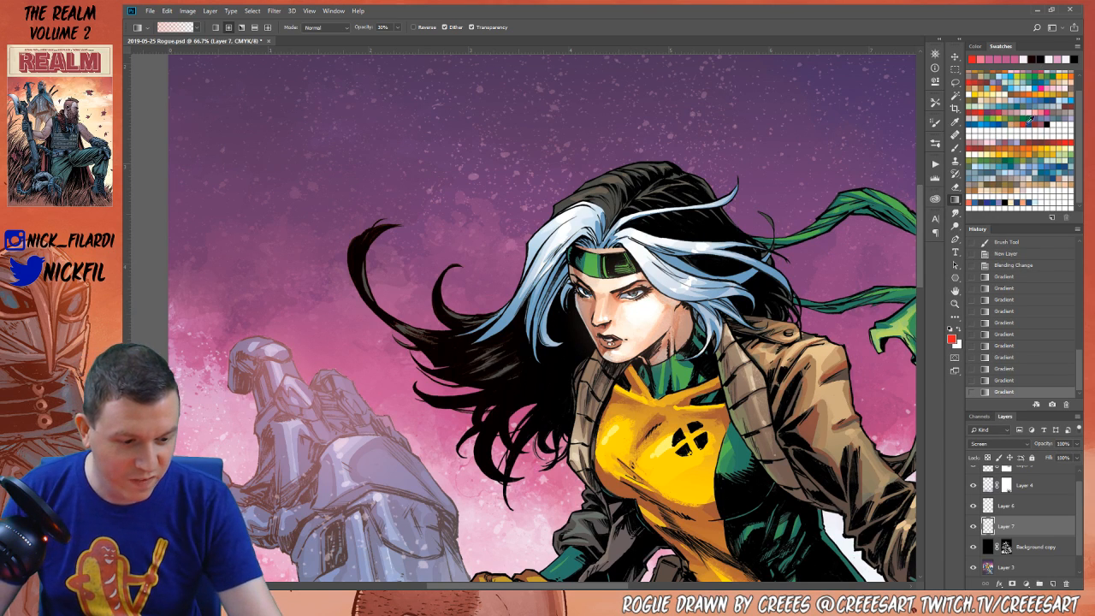
Select the Background copy layer and apply a black gradient at 100% opacity over the linework of Rogue's face
{"action": "left_click", "coordinate": [1009, 199]}
{"action": "left_click", "coordinate": [1032, 544]}
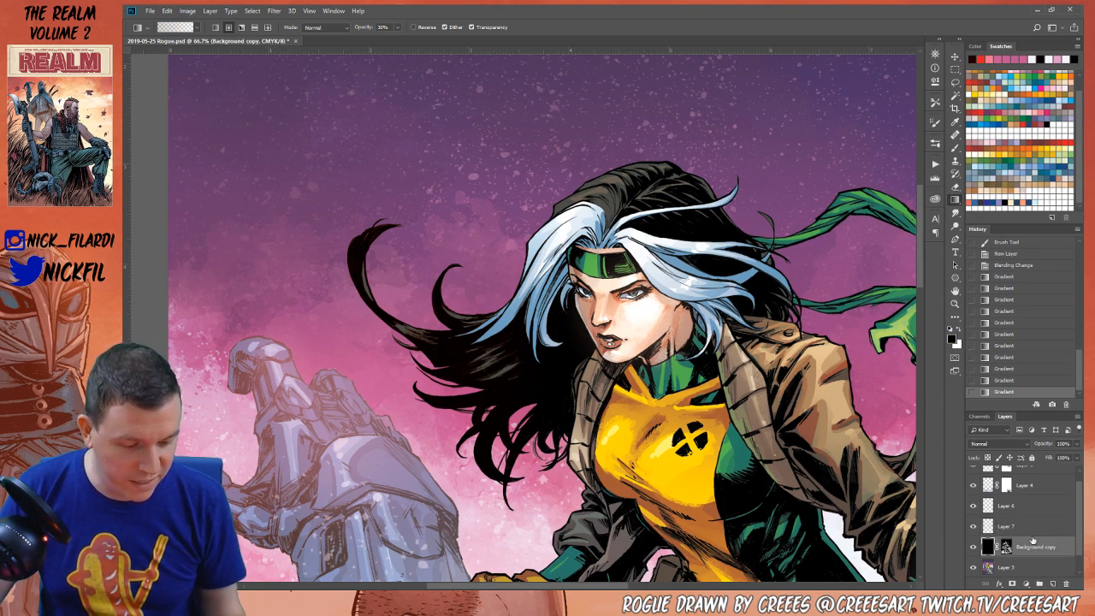
{"action": "key", "text": "0"}
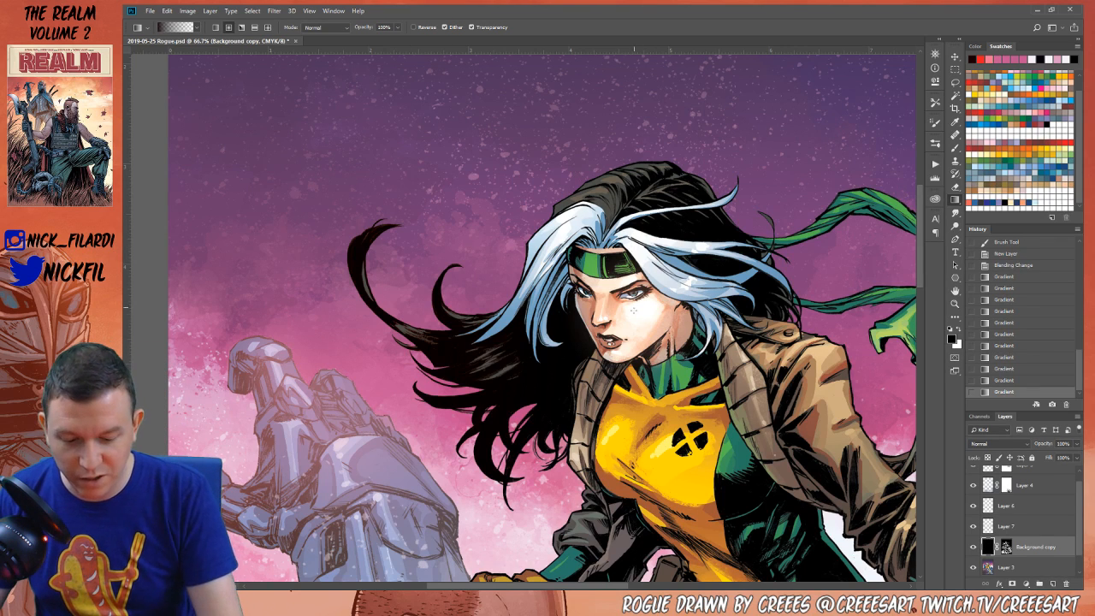
{"action": "left_click_drag", "start_coordinate": [635, 307], "coordinate": [645, 310]}
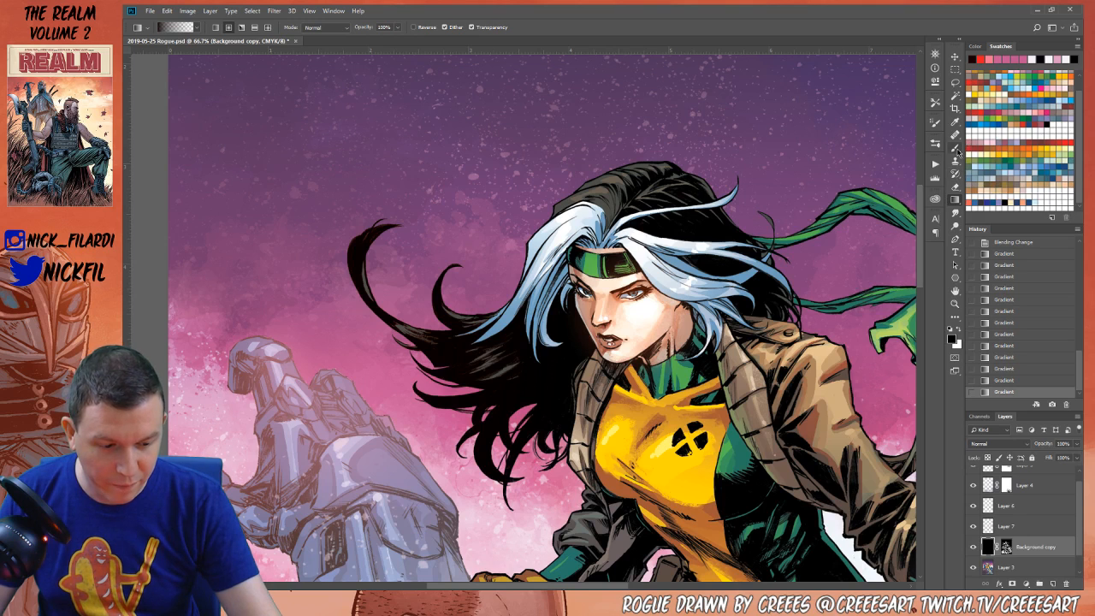
Shrink the brush and dab around Rogue's mouth on Background copy, first in black and then in dark red
{"action": "key", "text": "b"}
{"action": "key", "text": "bracketleft"}
{"action": "key", "text": "bracketleft"}
{"action": "key", "text": "bracketleft"}
{"action": "key", "text": "bracketleft"}
{"action": "key", "text": "bracketleft"}
{"action": "key", "text": "bracketleft"}
{"action": "key", "text": "bracketleft"}
{"action": "key", "text": "bracketleft"}
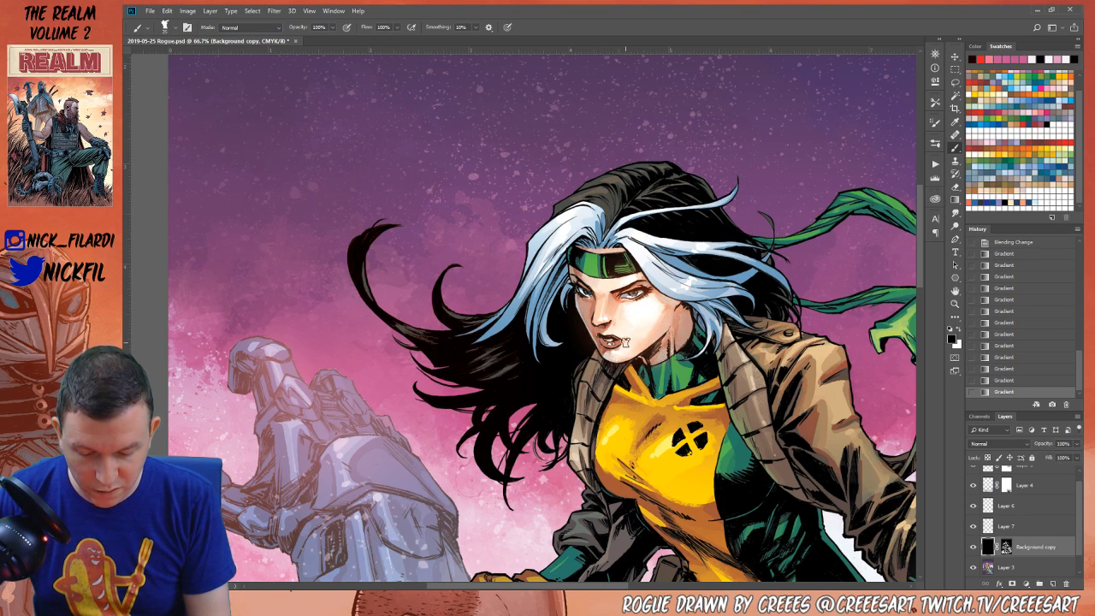
{"action": "left_click", "coordinate": [625, 337]}
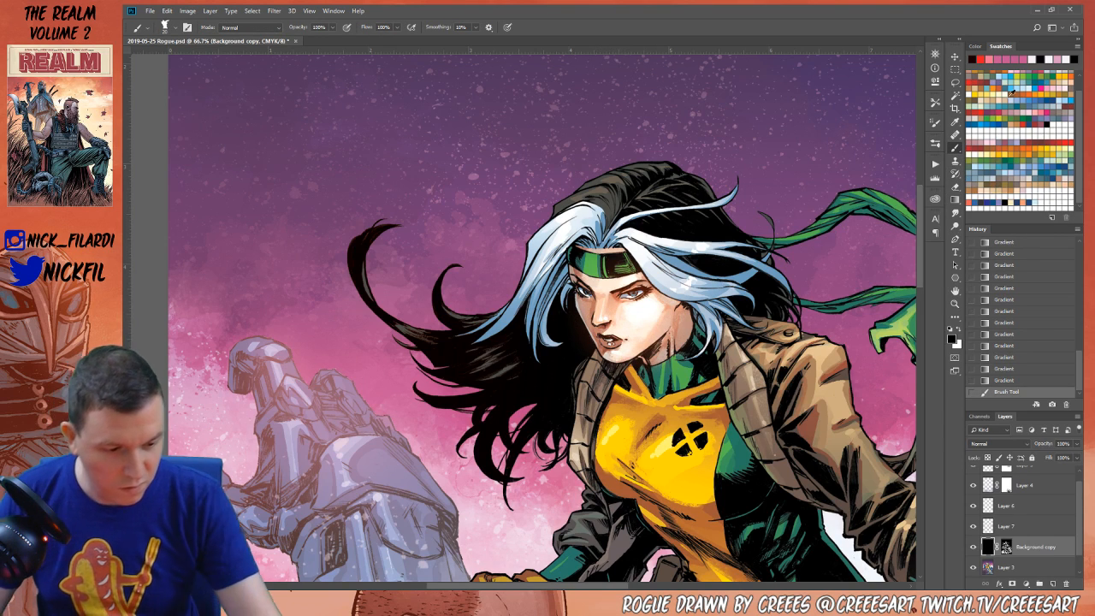
{"action": "left_click", "coordinate": [988, 76]}
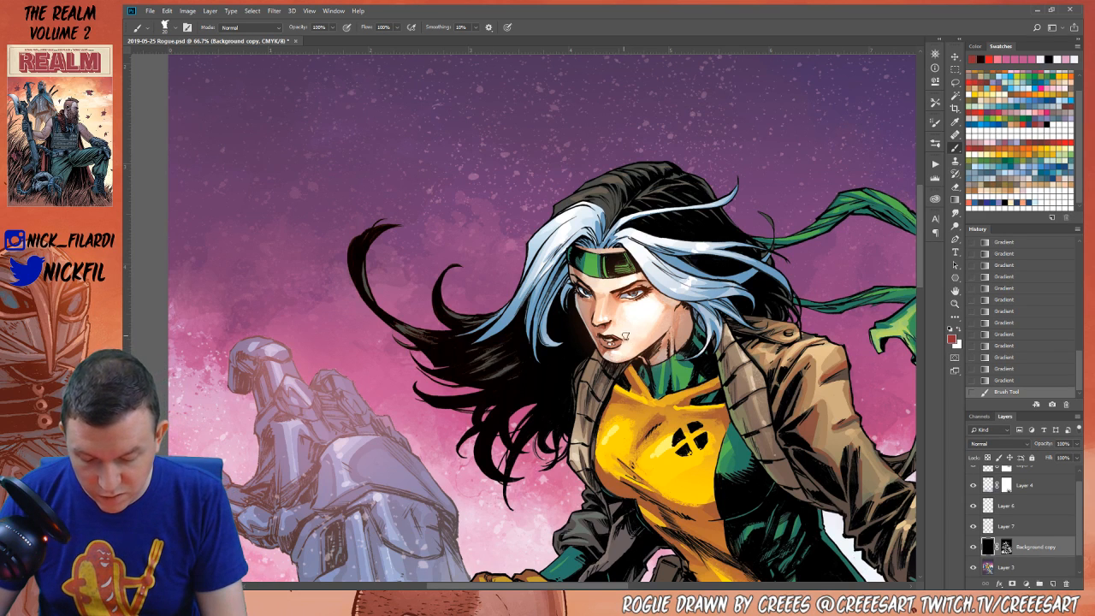
{"action": "left_click_drag", "start_coordinate": [625, 336], "coordinate": [638, 332]}
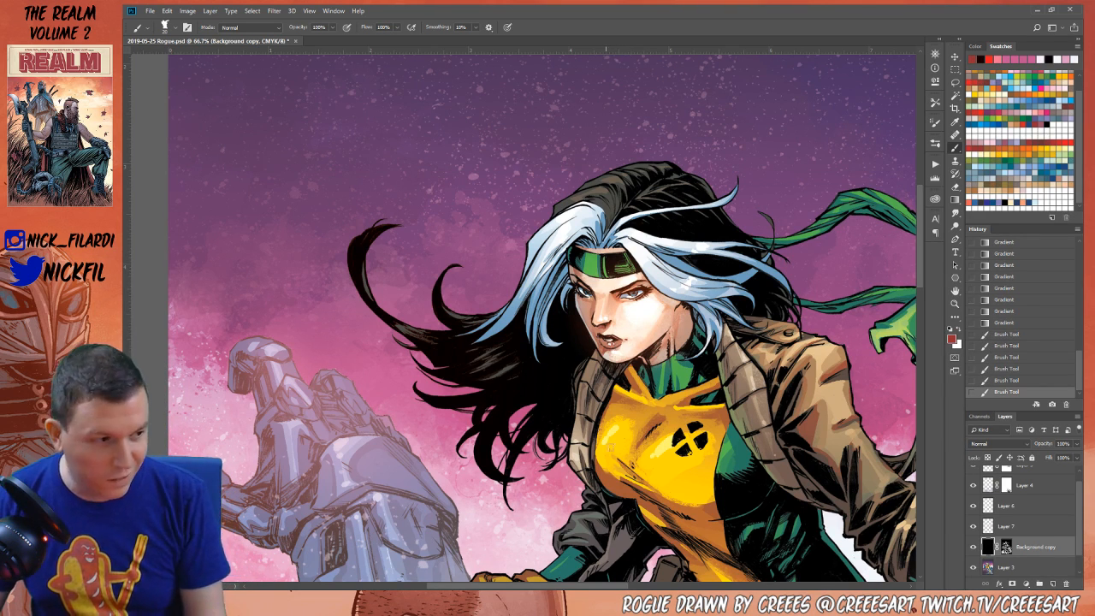
Paint the line art around Rogue's lips dark red at 300% zoom
{"action": "key", "text": "z"}
{"action": "left_click", "coordinate": [616, 349]}
{"action": "left_click", "coordinate": [616, 349]}
{"action": "left_click", "coordinate": [615, 349]}
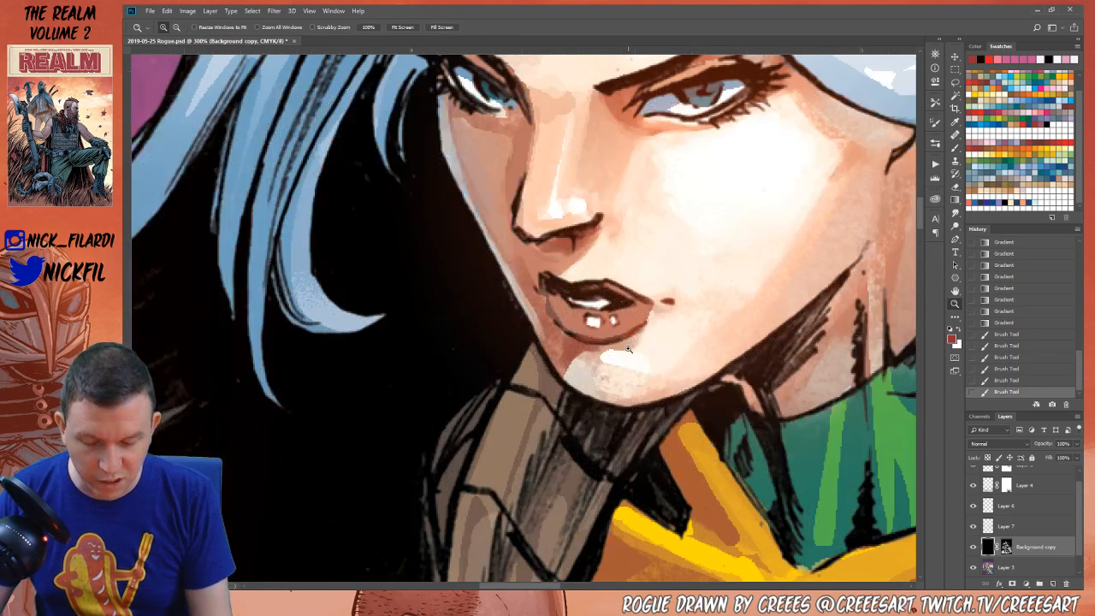
{"action": "left_click", "coordinate": [954, 147]}
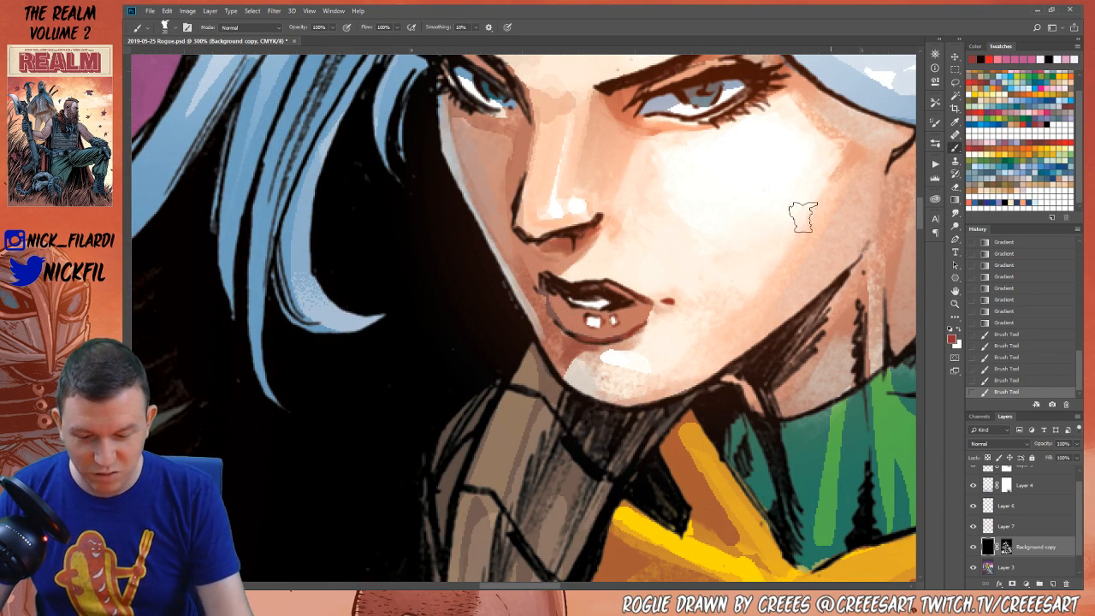
{"action": "mouse_move", "coordinate": [546, 282]}
{"action": "left_mouse_down"}
{"action": "mouse_move", "coordinate": [637, 286]}
{"action": "mouse_move", "coordinate": [632, 318]}
{"action": "mouse_move", "coordinate": [652, 316]}
{"action": "mouse_move", "coordinate": [578, 341]}
{"action": "mouse_move", "coordinate": [641, 329]}
{"action": "mouse_move", "coordinate": [651, 342]}
{"action": "left_mouse_up"}
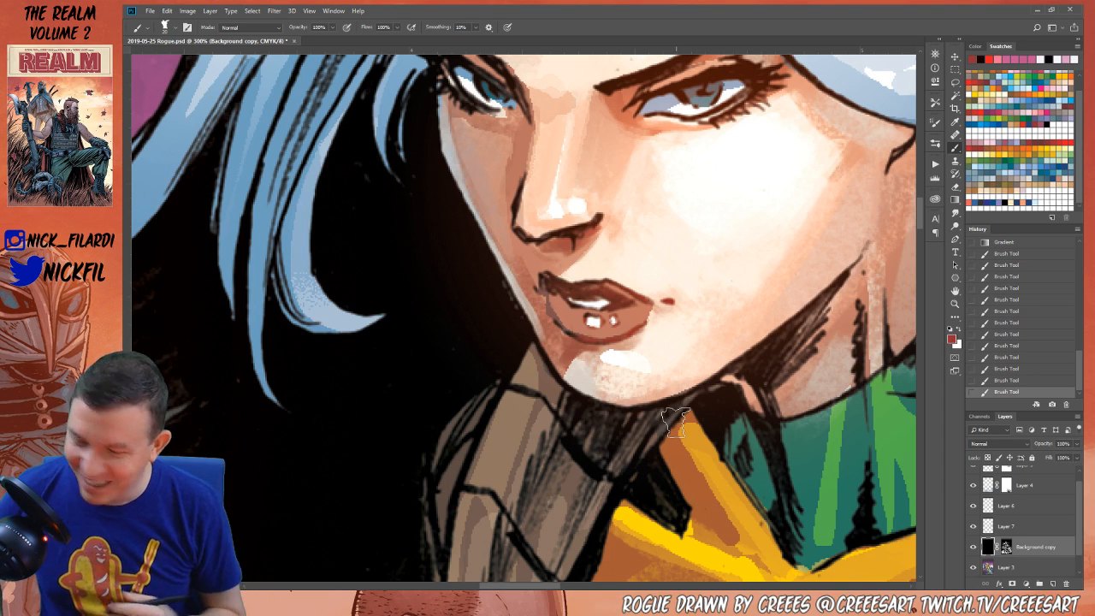
Recolour the outline of Rogue's nose dark red on Background copy and check the face at 100% zoom
{"action": "key", "text": "h"}
{"action": "left_click_drag", "start_coordinate": [633, 261], "coordinate": [684, 386]}
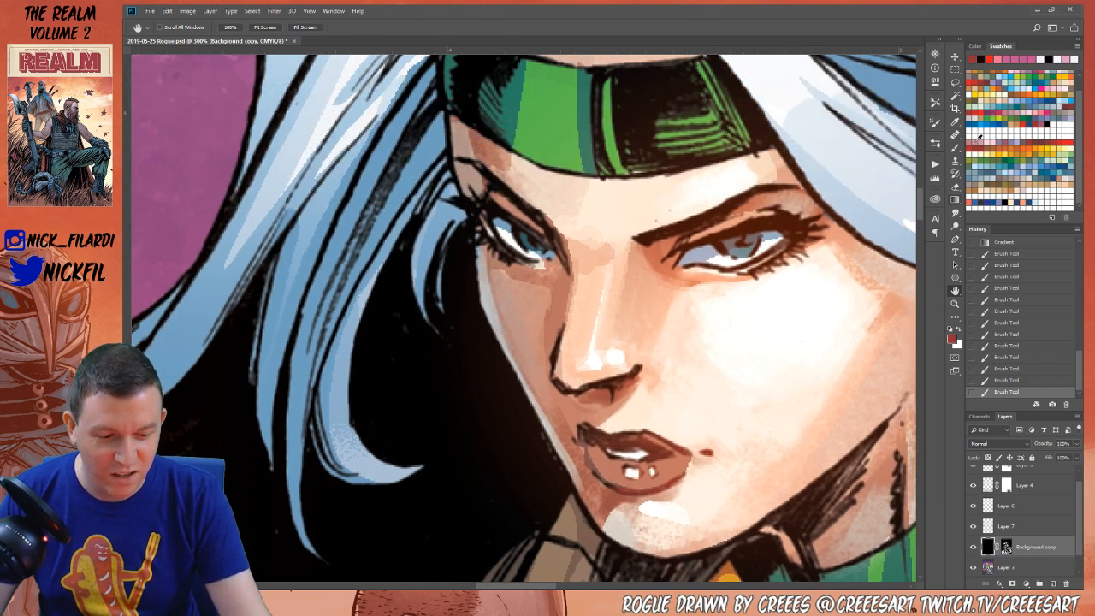
{"action": "left_click", "coordinate": [955, 148]}
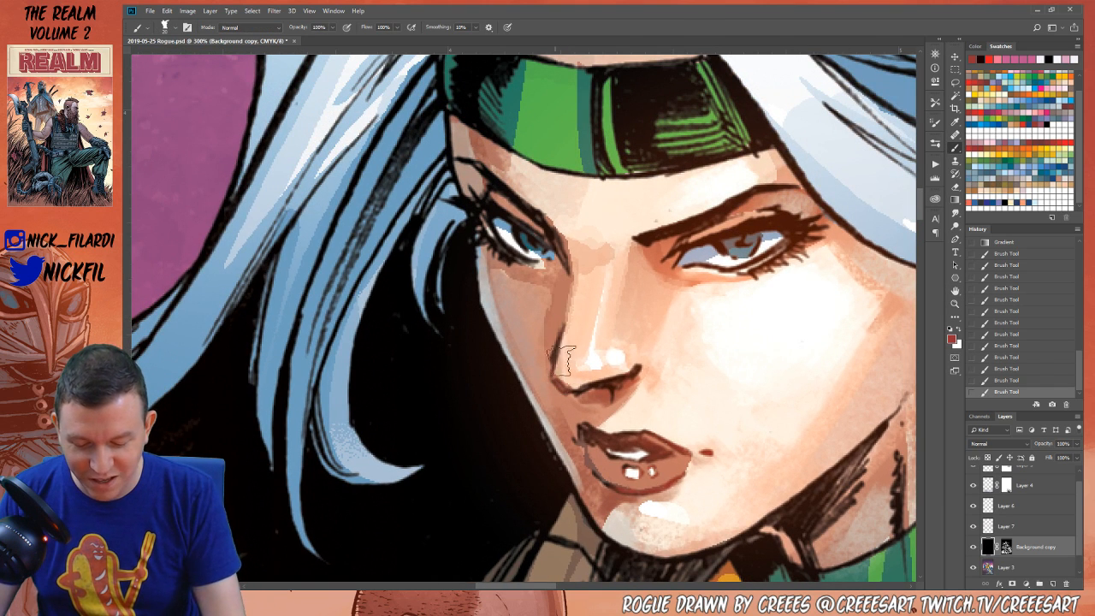
{"action": "mouse_move", "coordinate": [562, 360]}
{"action": "left_mouse_down"}
{"action": "mouse_move", "coordinate": [555, 384]}
{"action": "mouse_move", "coordinate": [653, 374]}
{"action": "mouse_move", "coordinate": [603, 400]}
{"action": "left_mouse_up"}
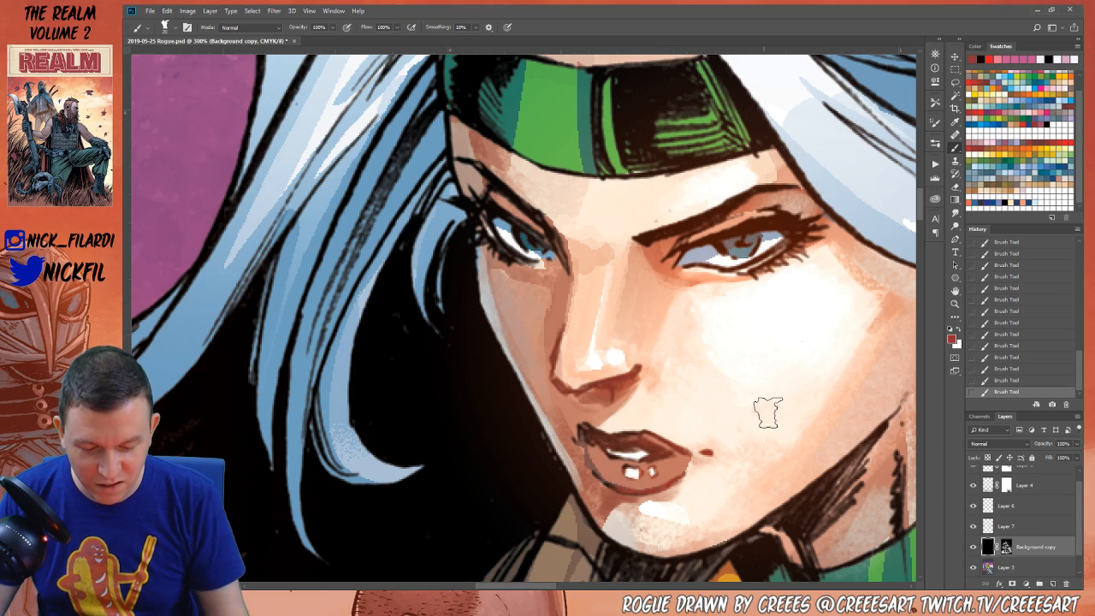
{"action": "key", "text": "z"}
{"action": "left_click", "coordinate": [643, 409], "text": "alt"}
{"action": "left_click", "coordinate": [663, 451], "text": "alt"}
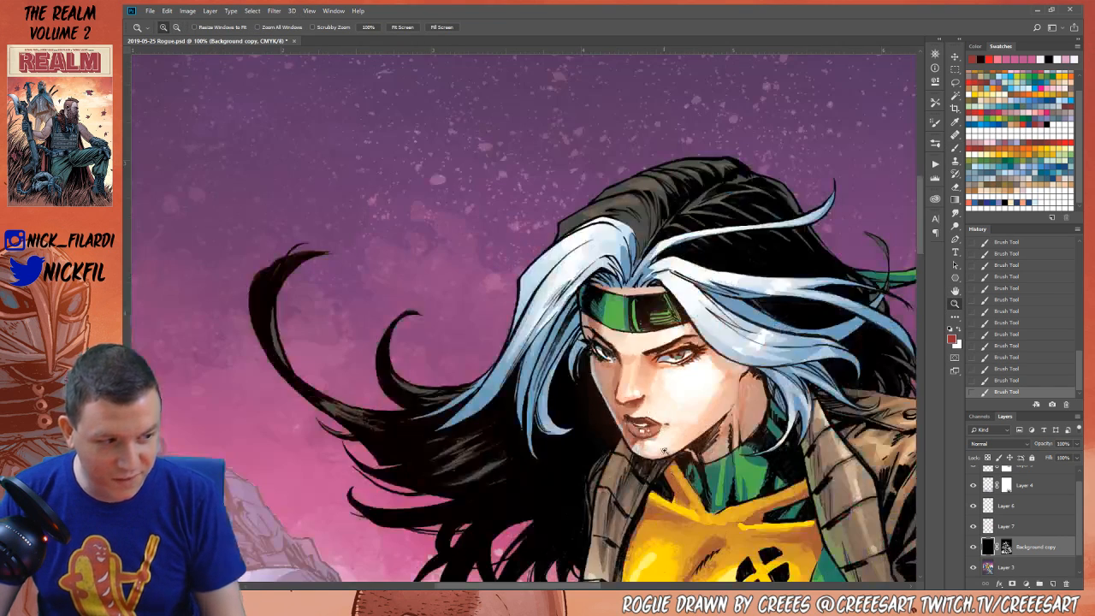
{"action": "left_click", "coordinate": [955, 147]}
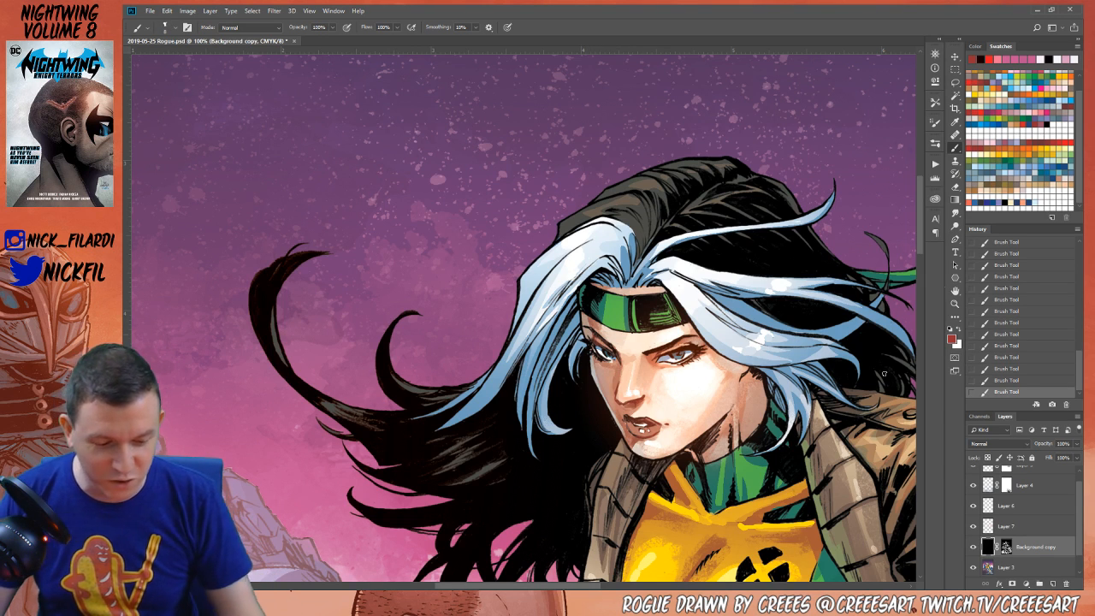
Select Layer 3 and touch up Rogue's left eye in white with a smaller Pencil brush
{"action": "key", "text": "x"}
{"action": "left_click", "coordinate": [955, 149], "text": "alt"}
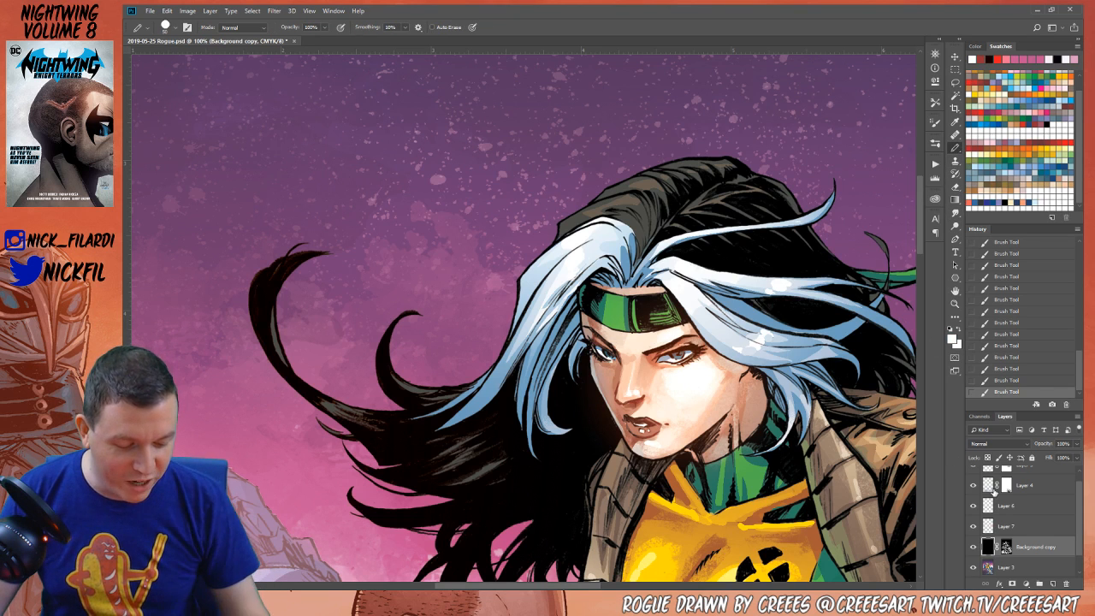
{"action": "left_click", "coordinate": [1020, 568]}
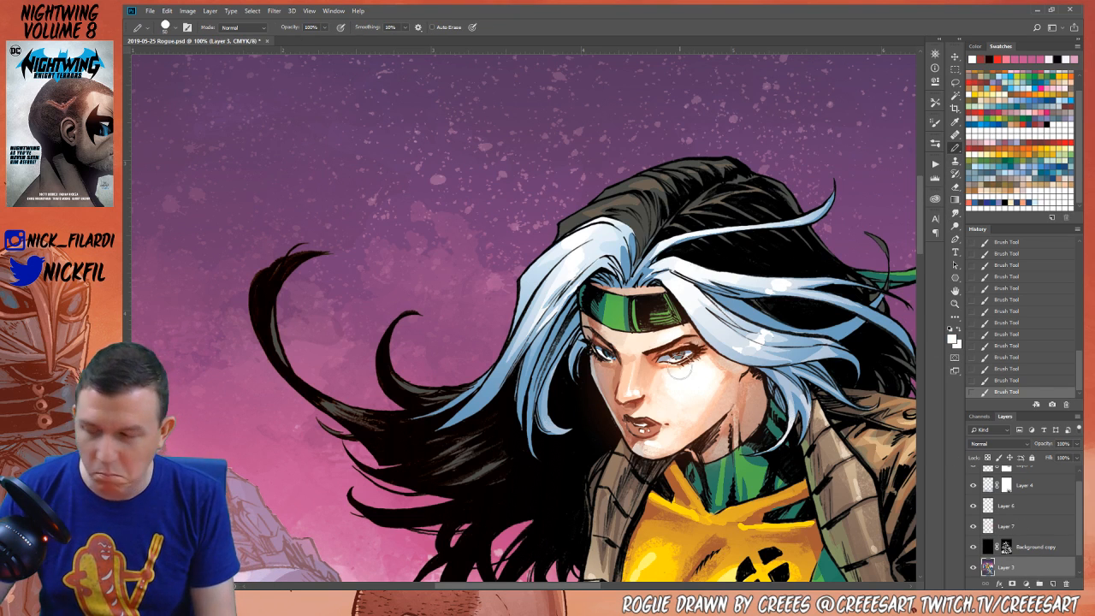
{"action": "key", "text": "bracketleft"}
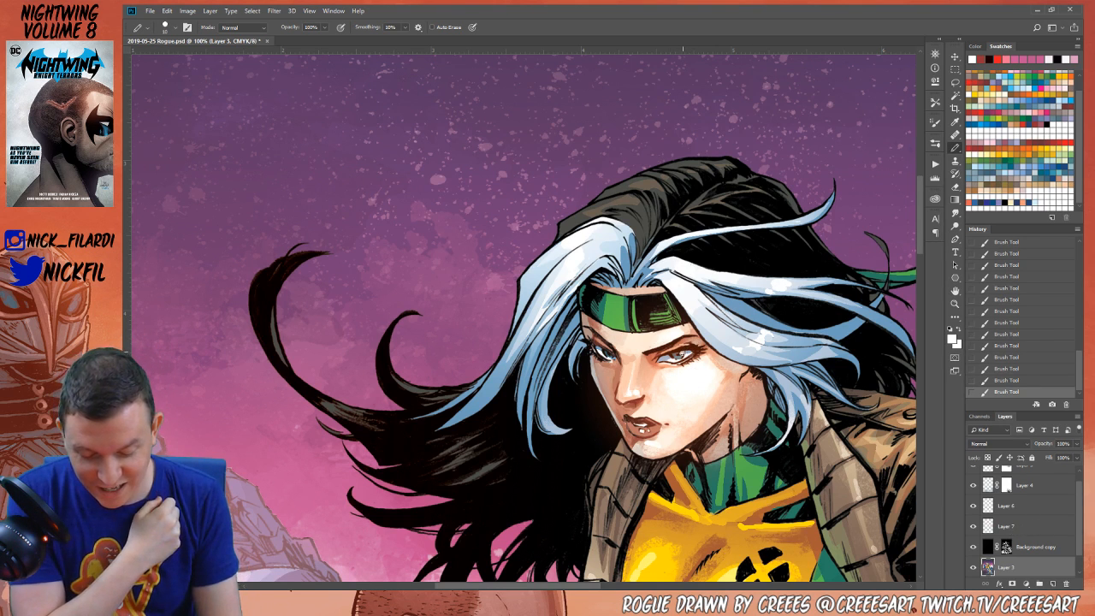
{"action": "left_click_drag", "start_coordinate": [673, 359], "coordinate": [680, 351]}
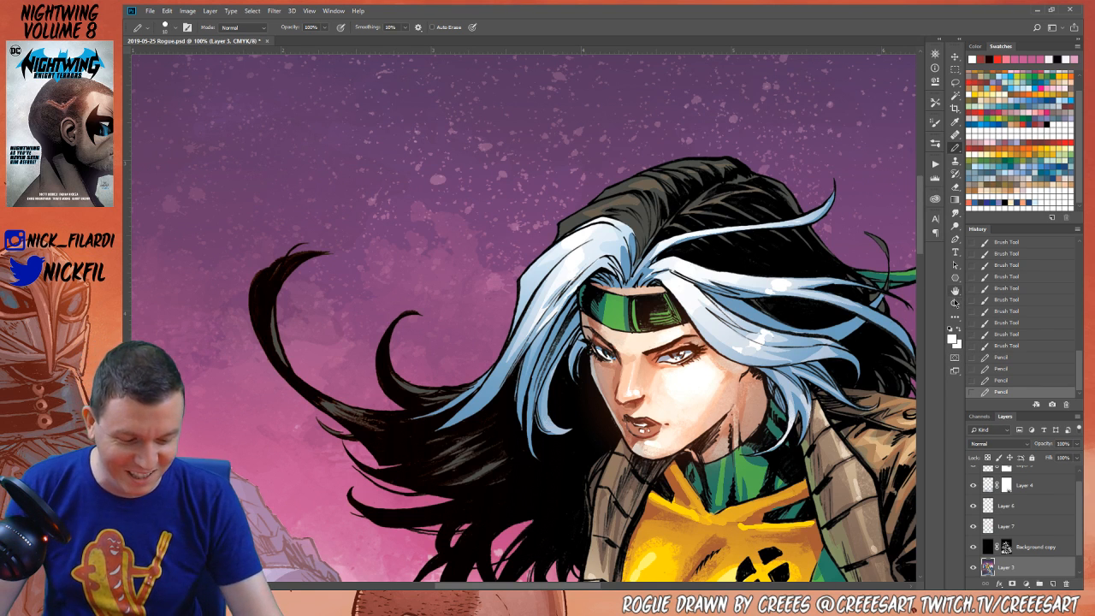
Pick green from the swatches and colour the irises of both of Rogue's eyes with the Pencil
{"action": "key", "text": "z"}
{"action": "left_click", "coordinate": [713, 491], "text": "alt"}
{"action": "left_click", "coordinate": [680, 380]}
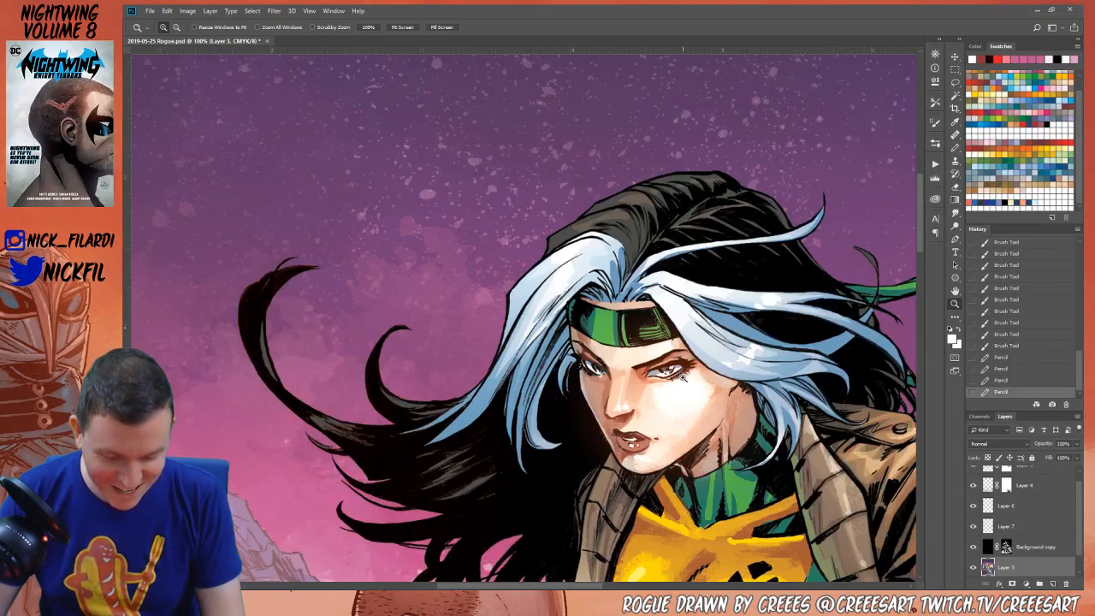
{"action": "left_click", "coordinate": [685, 369]}
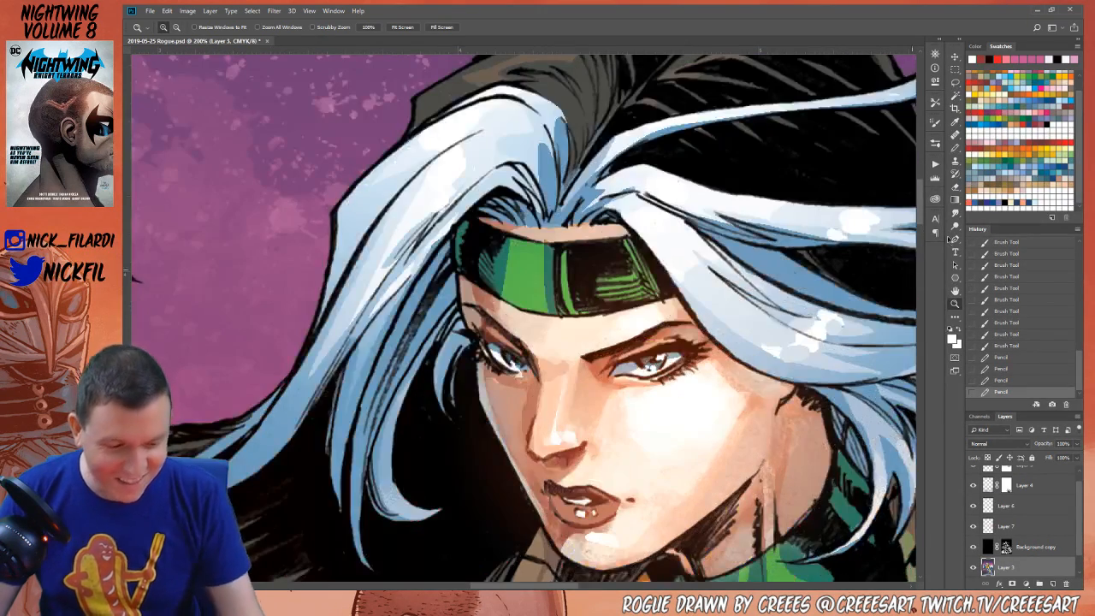
{"action": "left_click", "coordinate": [1035, 73]}
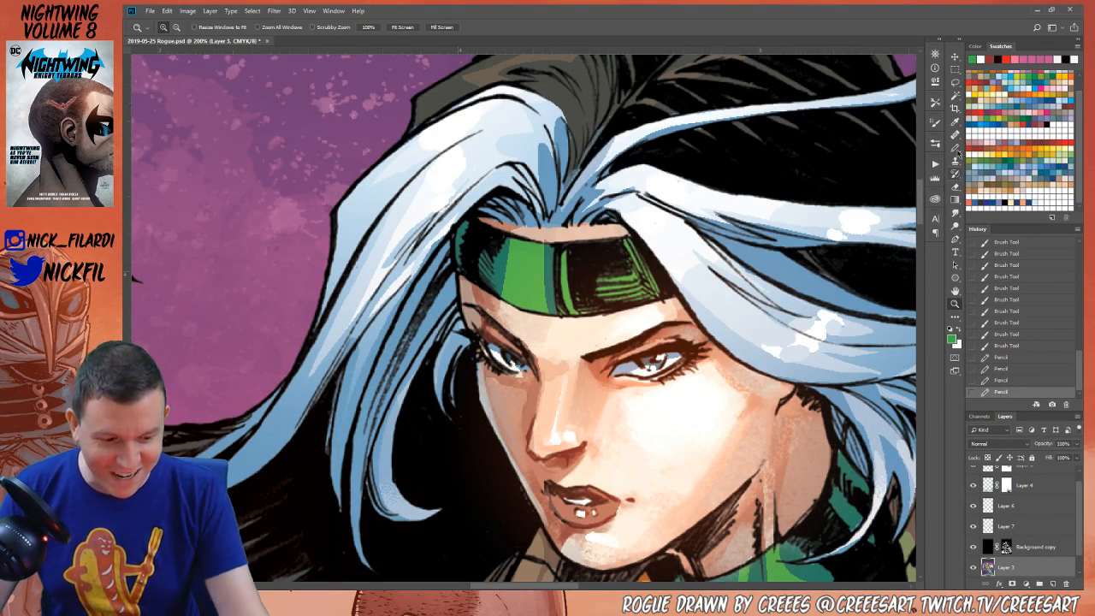
{"action": "key", "text": "b"}
{"action": "left_click_drag", "start_coordinate": [654, 363], "coordinate": [666, 360]}
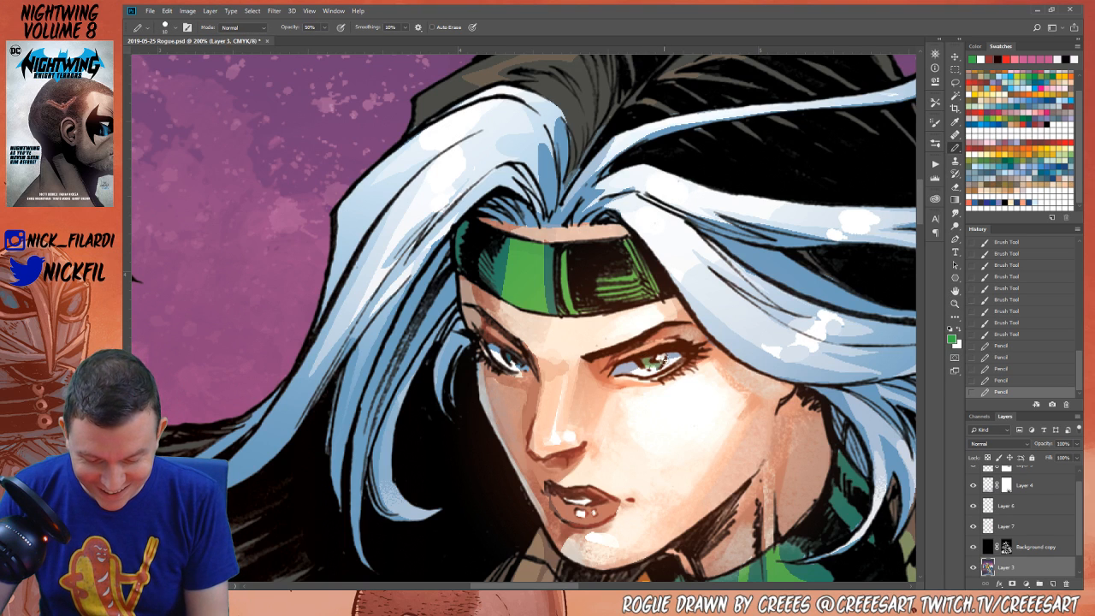
{"action": "left_click_drag", "start_coordinate": [505, 358], "coordinate": [519, 365]}
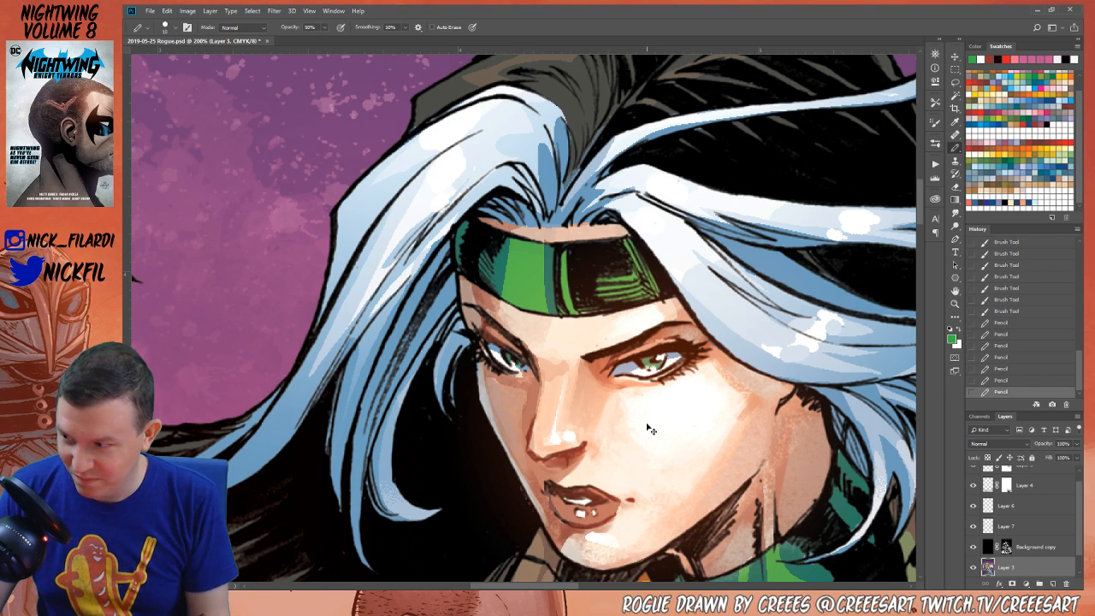
Switch back to white and add highlights to the irises and whites of both of Rogue's eyes
{"action": "key", "text": "x"}
{"action": "left_click_drag", "start_coordinate": [647, 366], "coordinate": [616, 371]}
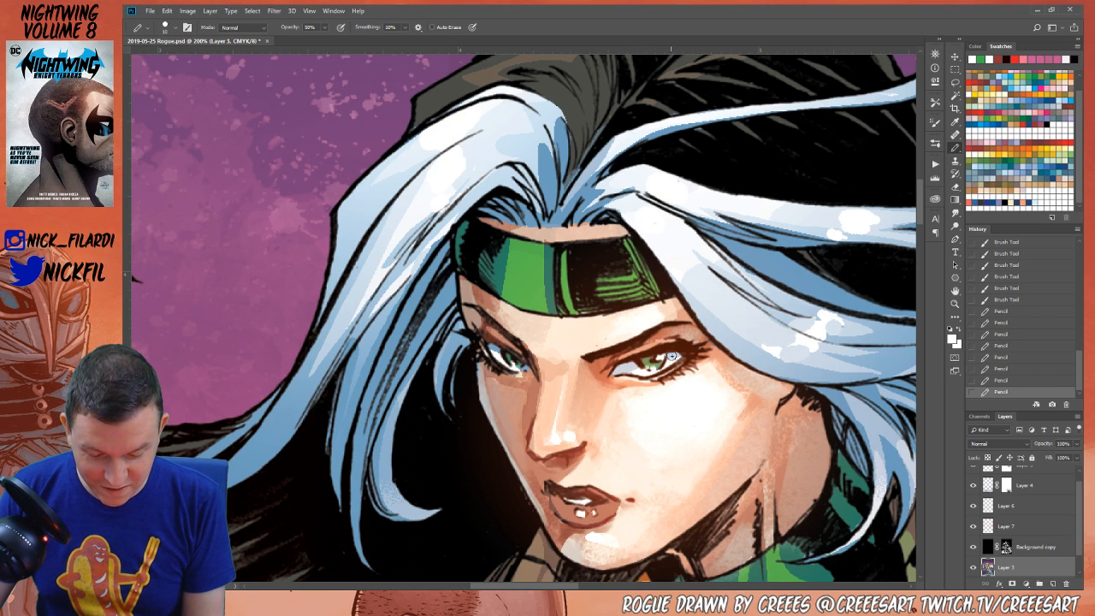
{"action": "left_click_drag", "start_coordinate": [494, 347], "coordinate": [523, 367]}
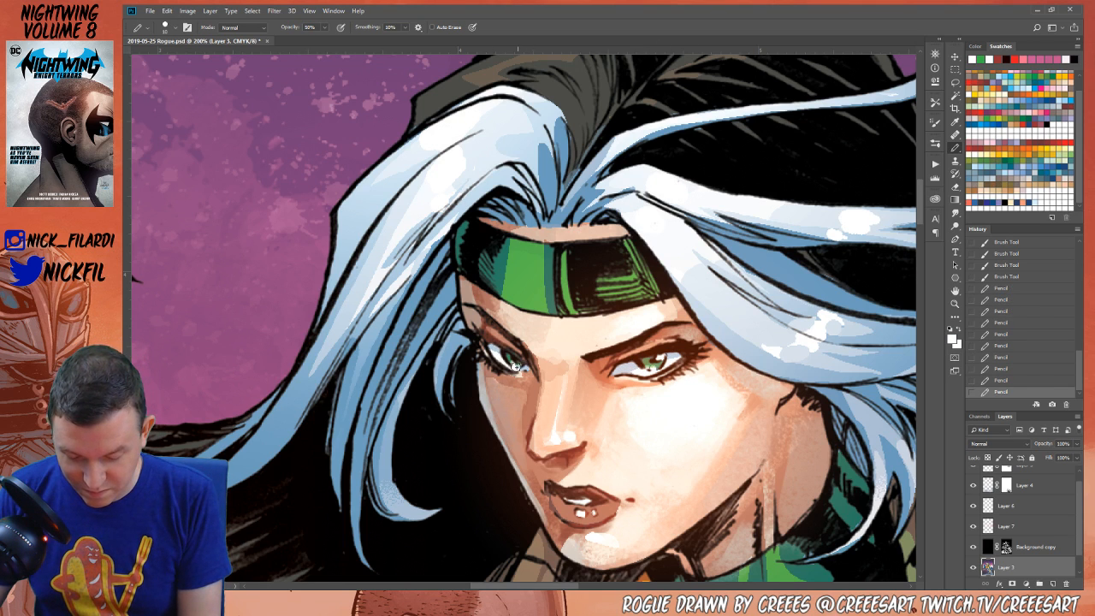
{"action": "key", "text": "z"}
{"action": "left_click", "coordinate": [764, 231], "text": "alt"}
{"action": "left_click", "coordinate": [765, 231], "text": "alt"}
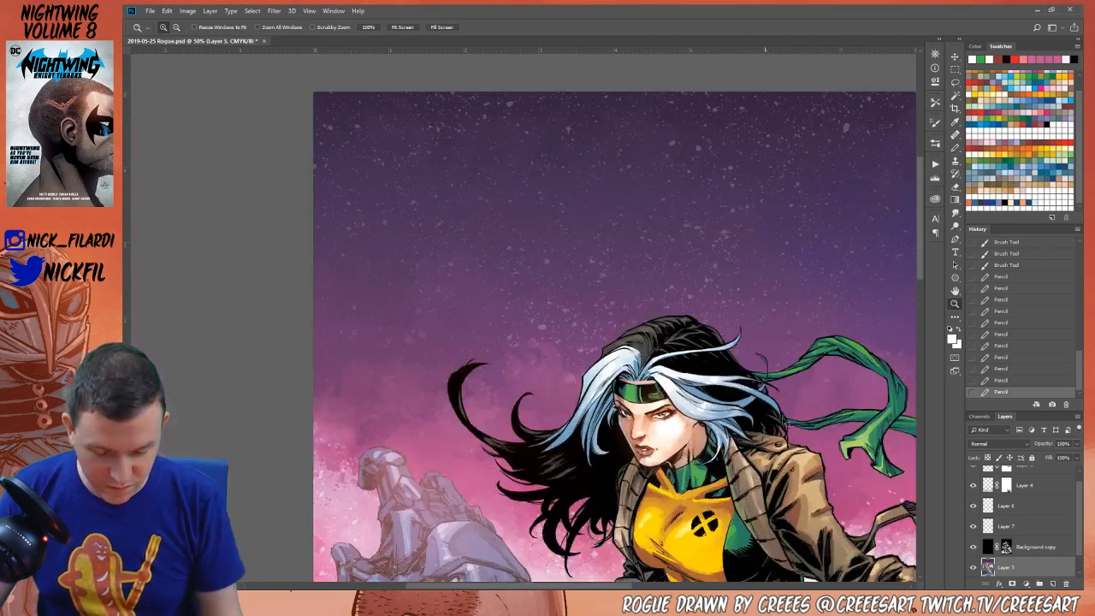
Lasso the white hair streak on the outer side of Rogue's face and choose cyan as the foreground colour
{"action": "left_click", "coordinate": [954, 290]}
{"action": "left_click_drag", "start_coordinate": [787, 503], "coordinate": [761, 435]}
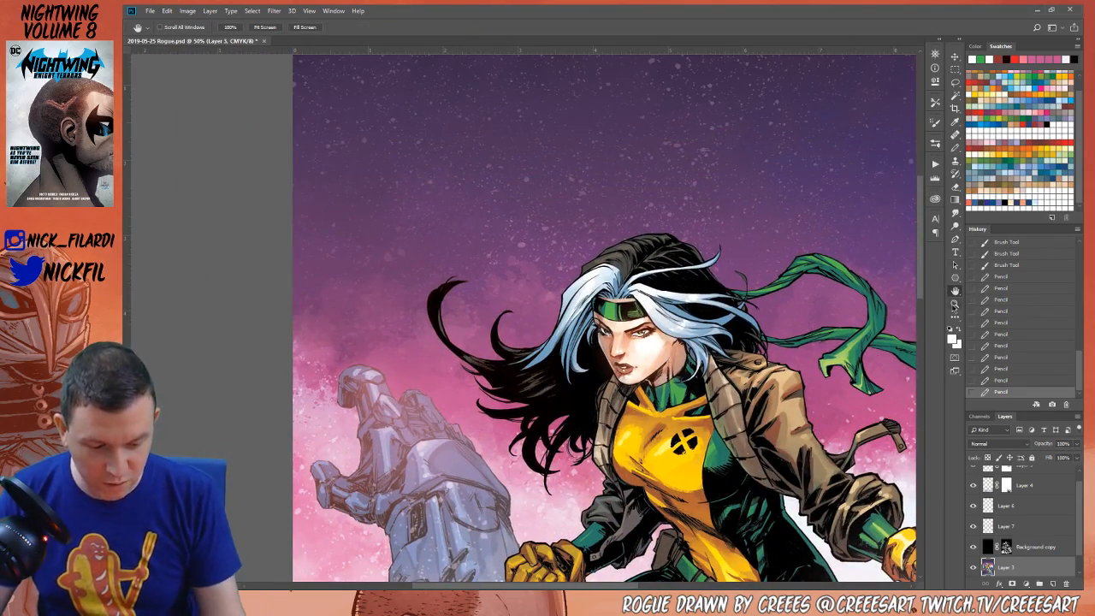
{"action": "left_click", "coordinate": [954, 303]}
{"action": "left_click", "coordinate": [579, 301]}
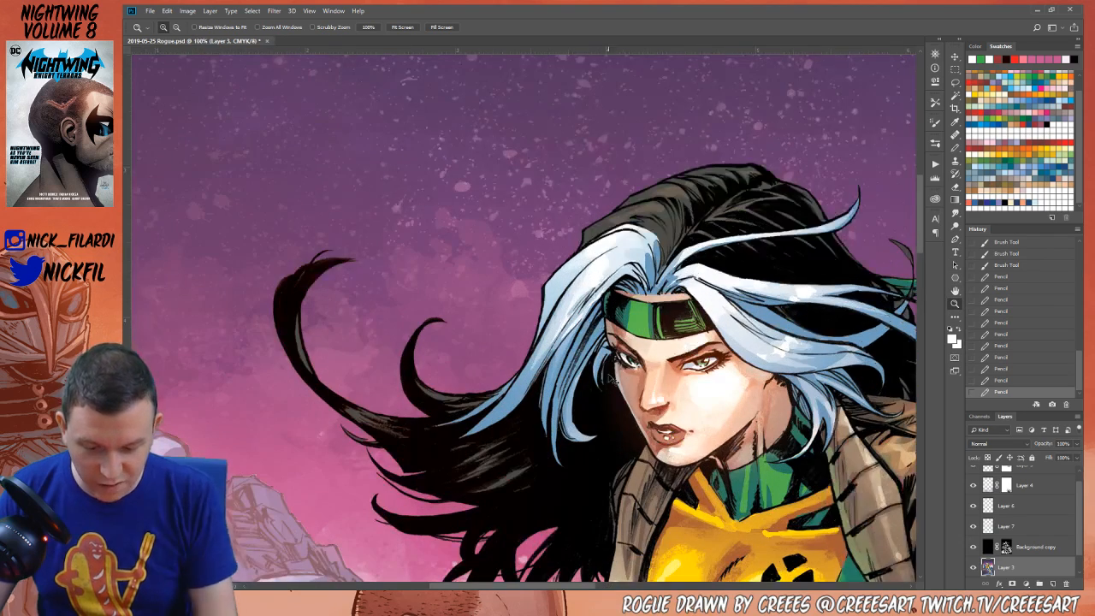
{"action": "left_click", "coordinate": [955, 82]}
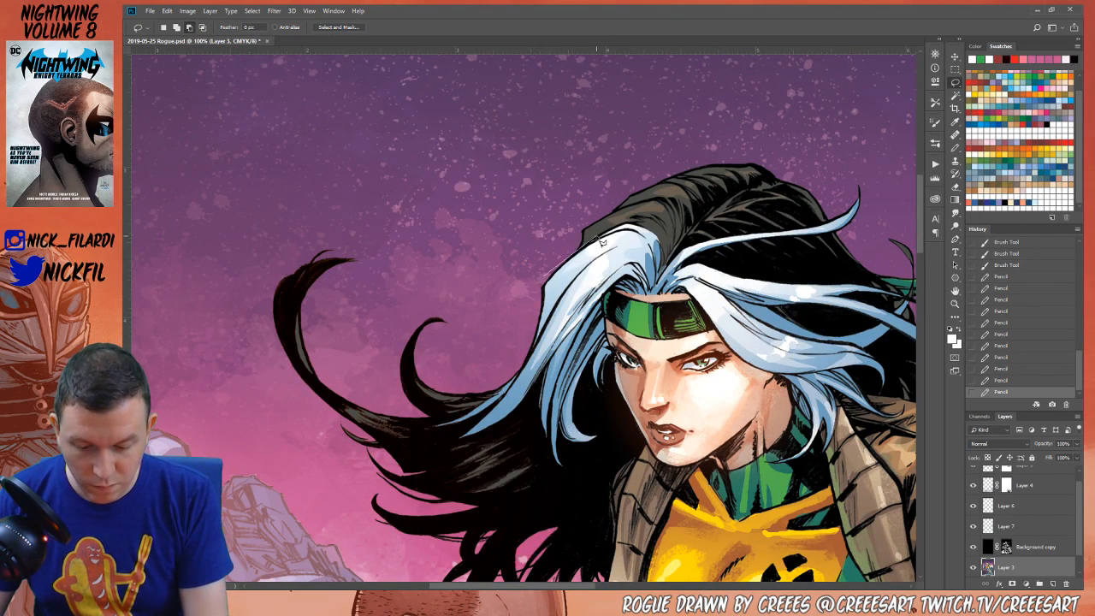
{"action": "mouse_move", "coordinate": [628, 225]}
{"action": "left_mouse_down"}
{"action": "mouse_move", "coordinate": [657, 234]}
{"action": "mouse_move", "coordinate": [666, 276]}
{"action": "mouse_move", "coordinate": [657, 295]}
{"action": "mouse_move", "coordinate": [618, 295]}
{"action": "mouse_move", "coordinate": [614, 269]}
{"action": "mouse_move", "coordinate": [579, 309]}
{"action": "mouse_move", "coordinate": [554, 358]}
{"action": "mouse_move", "coordinate": [606, 360]}
{"action": "mouse_move", "coordinate": [579, 389]}
{"action": "mouse_move", "coordinate": [578, 441]}
{"action": "mouse_move", "coordinate": [560, 423]}
{"action": "mouse_move", "coordinate": [562, 479]}
{"action": "mouse_move", "coordinate": [546, 396]}
{"action": "mouse_move", "coordinate": [538, 400]}
{"action": "mouse_move", "coordinate": [546, 370]}
{"action": "mouse_move", "coordinate": [532, 406]}
{"action": "mouse_move", "coordinate": [508, 425]}
{"action": "mouse_move", "coordinate": [460, 444]}
{"action": "mouse_move", "coordinate": [499, 407]}
{"action": "mouse_move", "coordinate": [435, 432]}
{"action": "mouse_move", "coordinate": [482, 413]}
{"action": "mouse_move", "coordinate": [503, 383]}
{"action": "mouse_move", "coordinate": [520, 252]}
{"action": "left_mouse_up"}
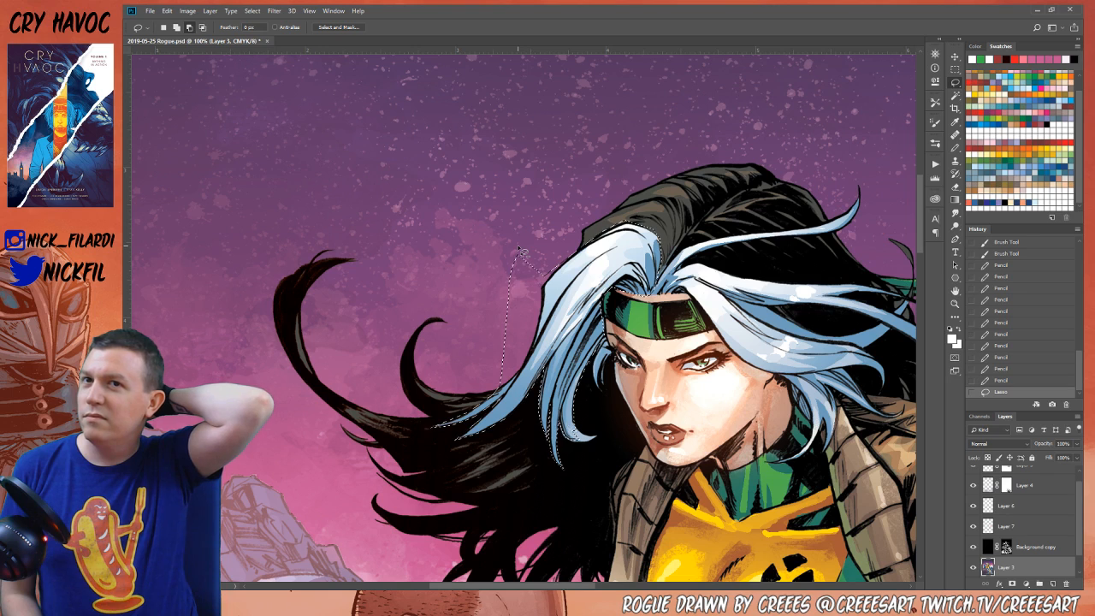
{"action": "key", "text": "z"}
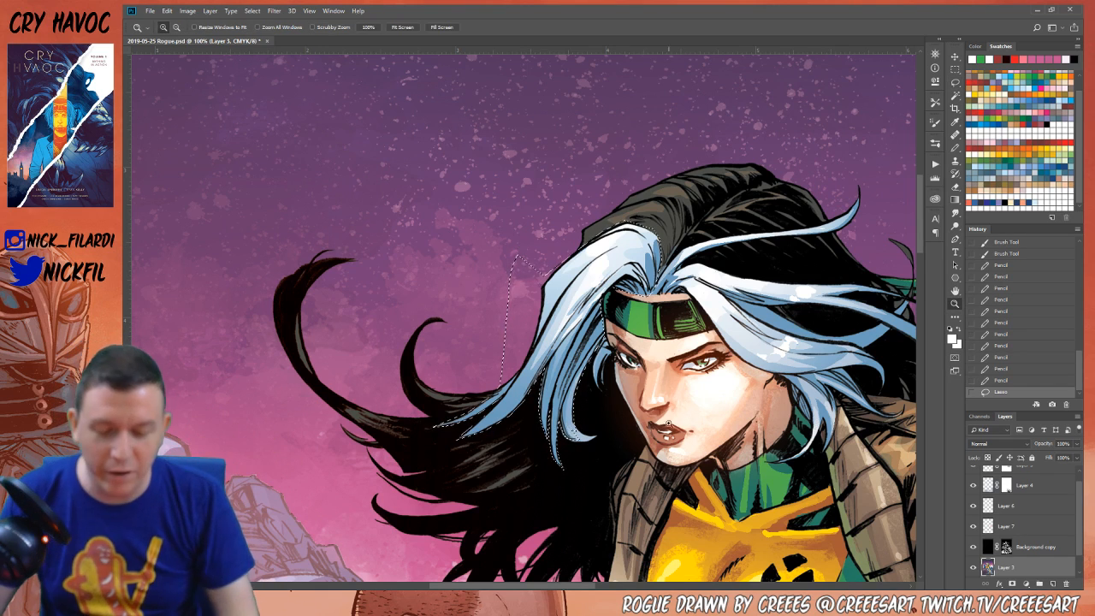
{"action": "left_click", "coordinate": [668, 422], "text": "alt"}
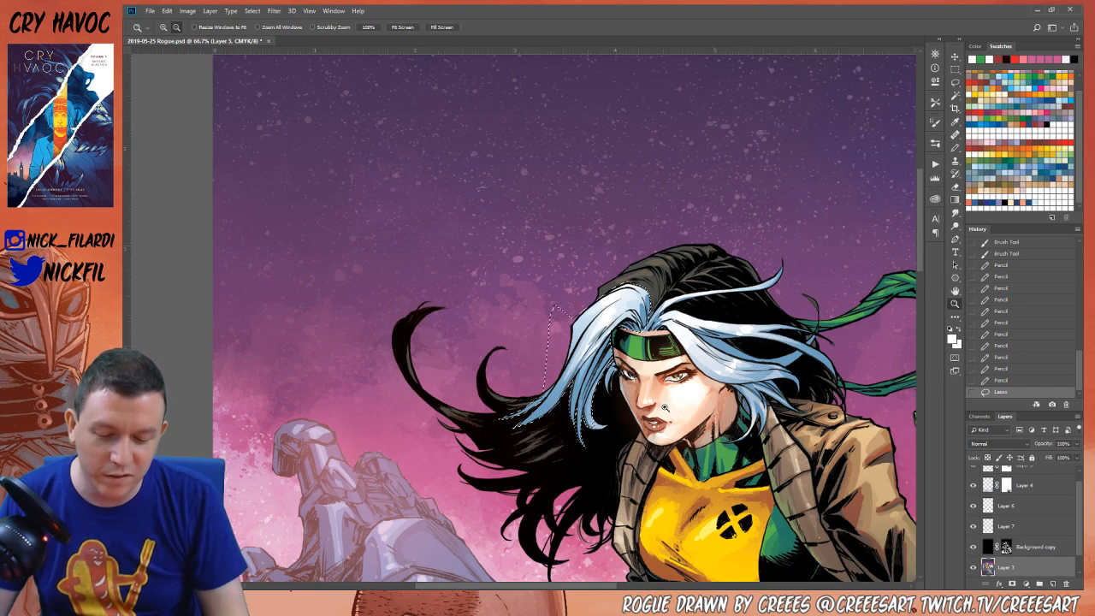
{"action": "left_click", "coordinate": [1012, 71]}
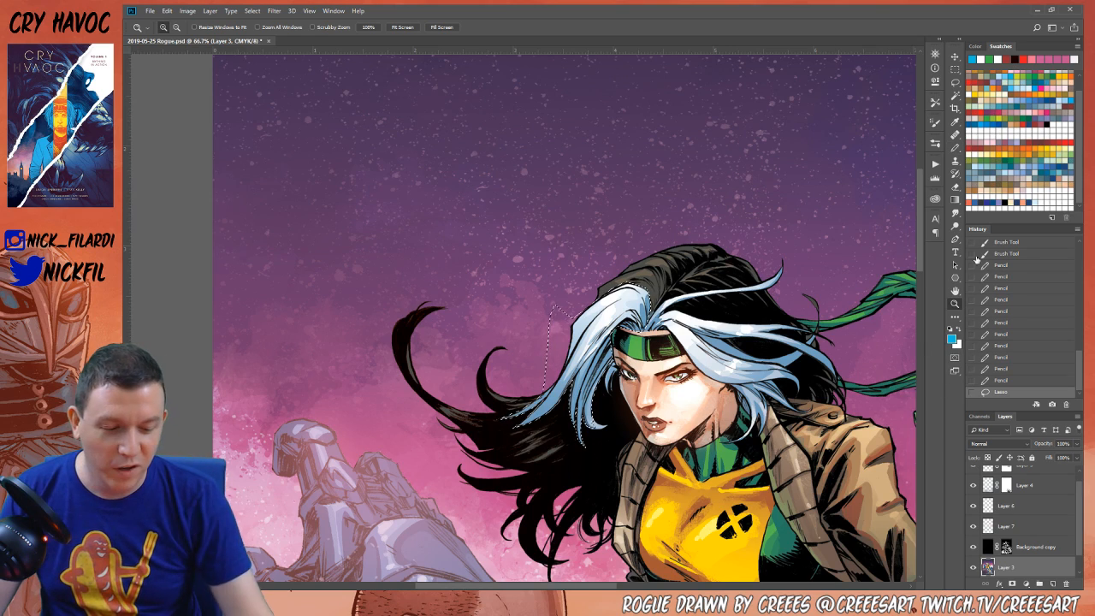
{"action": "left_click", "coordinate": [954, 291]}
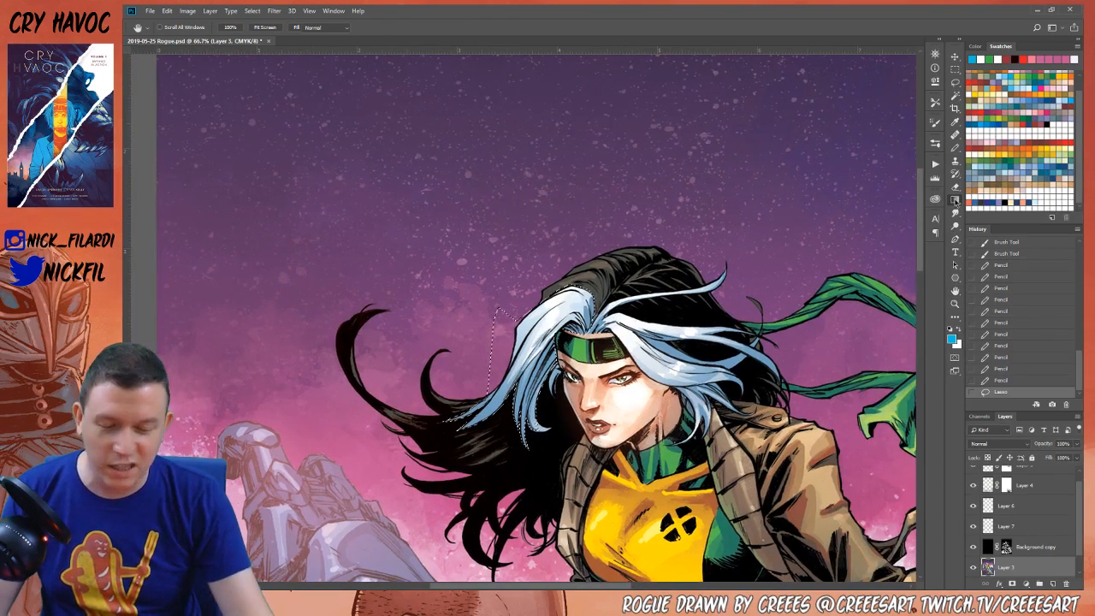
{"action": "left_click", "coordinate": [955, 200]}
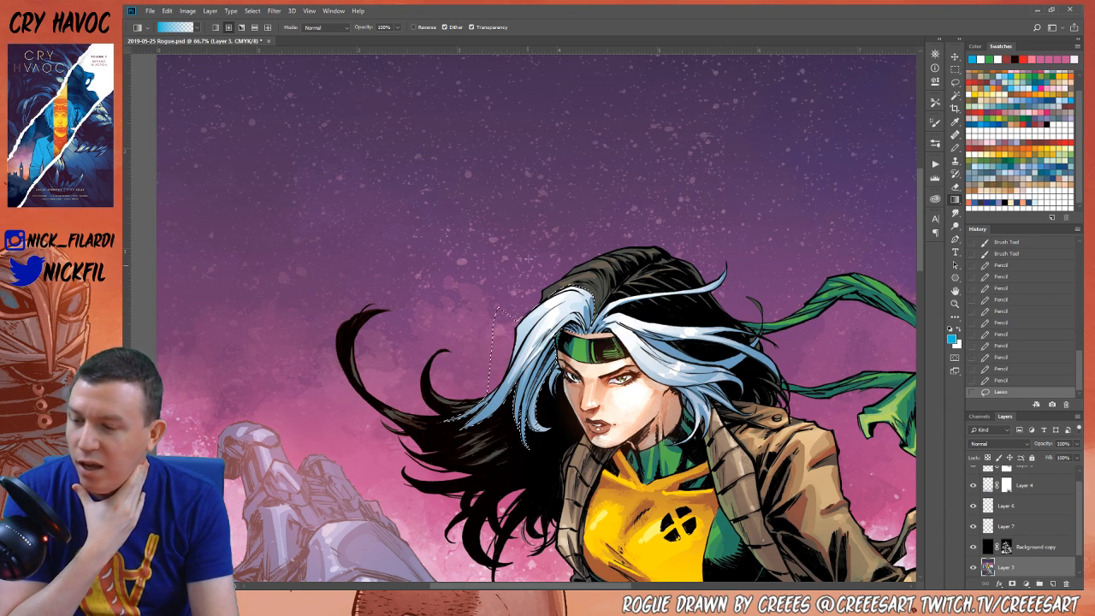
{"action": "left_click_drag", "start_coordinate": [504, 312], "coordinate": [530, 420]}
{"action": "key", "text": "ctrl+z"}
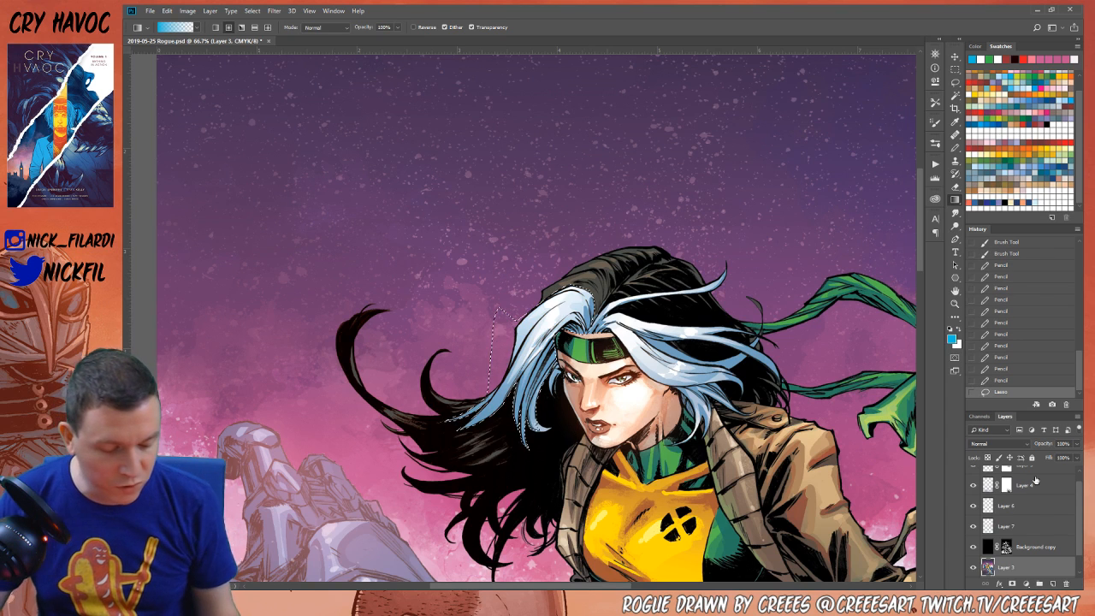
Select the Background copy layer and trim the lasso selection close to the outer edge of the white hair streak
{"action": "left_click", "coordinate": [1033, 547]}
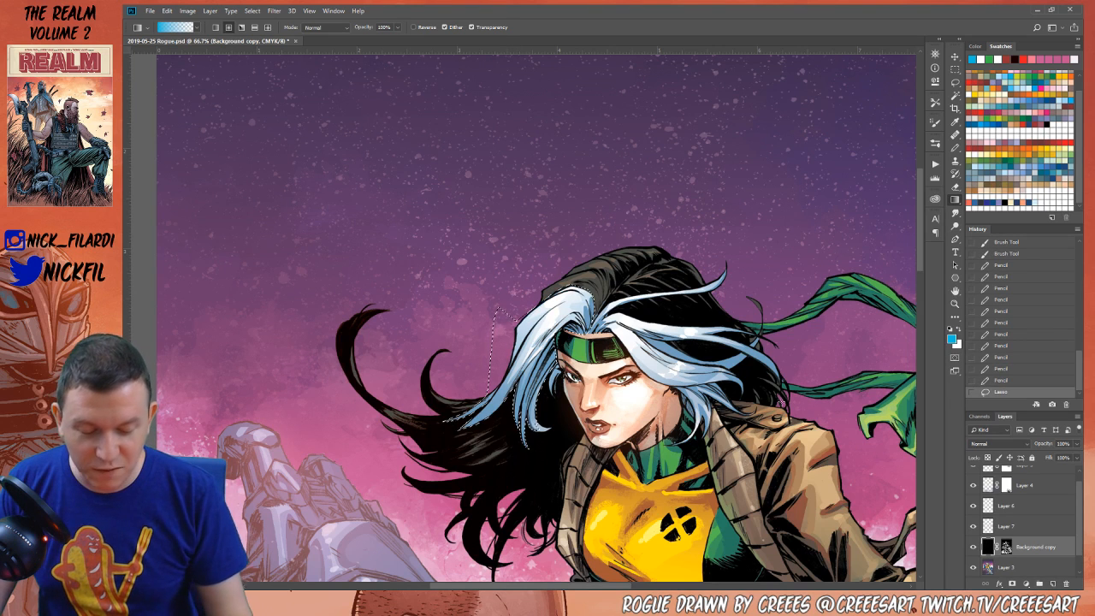
{"action": "left_click", "coordinate": [954, 82]}
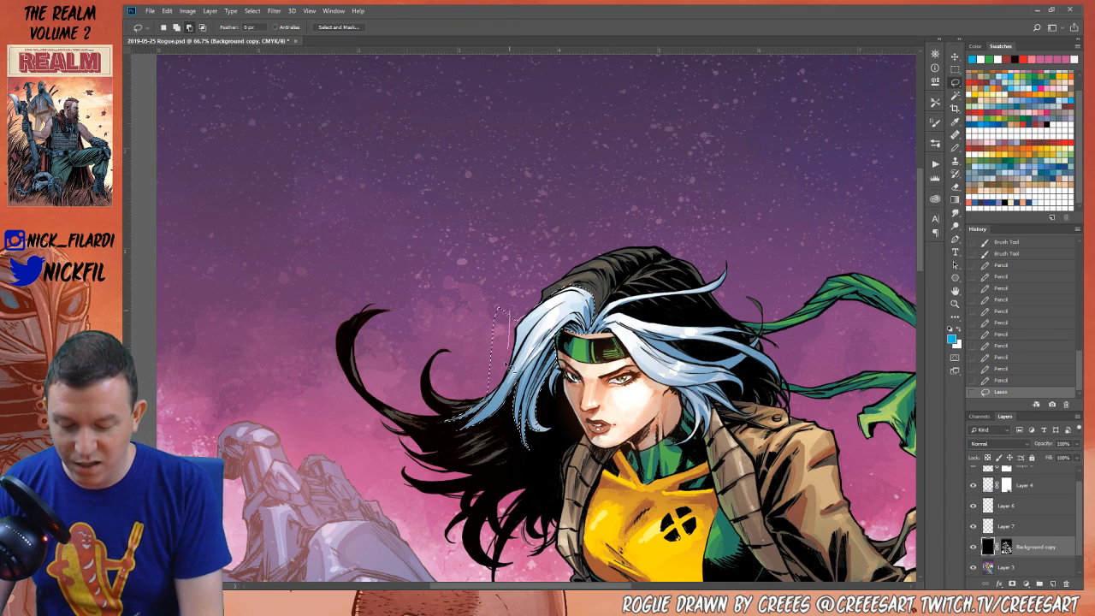
{"action": "mouse_move", "coordinate": [517, 259]}
{"action": "left_mouse_down"}
{"action": "mouse_move", "coordinate": [523, 321]}
{"action": "mouse_move", "coordinate": [530, 276]}
{"action": "left_mouse_up"}
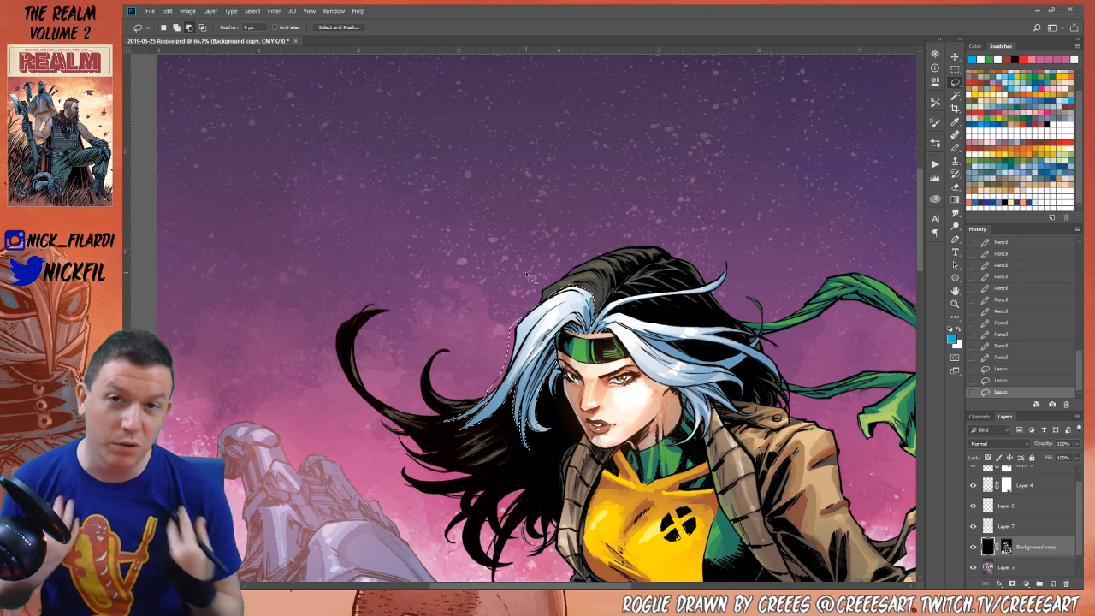
Apply cyan gradients at 100% opacity to the selected hair linework near the crown, and clear the selection
{"action": "key", "text": "g"}
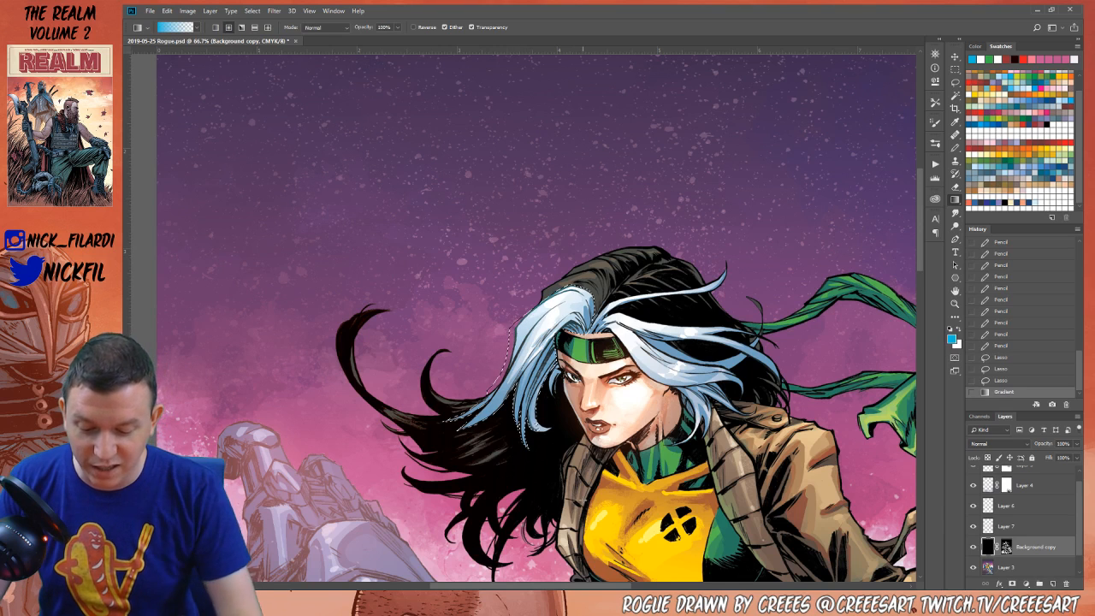
{"action": "left_click_drag", "start_coordinate": [530, 291], "coordinate": [564, 342]}
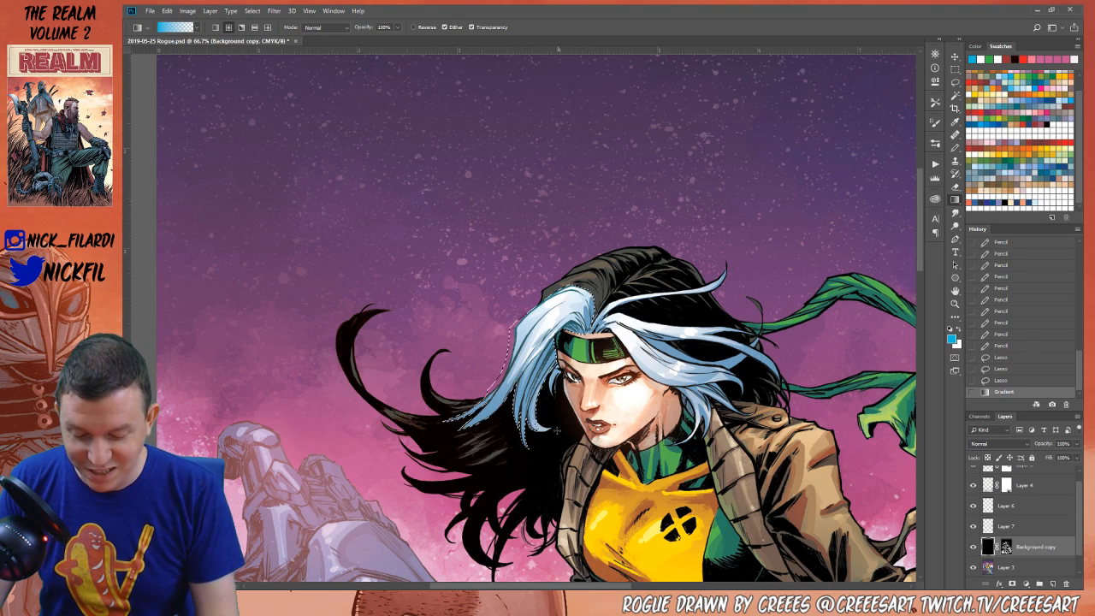
{"action": "left_click_drag", "start_coordinate": [548, 290], "coordinate": [573, 329]}
{"action": "key", "text": "ctrl+d"}
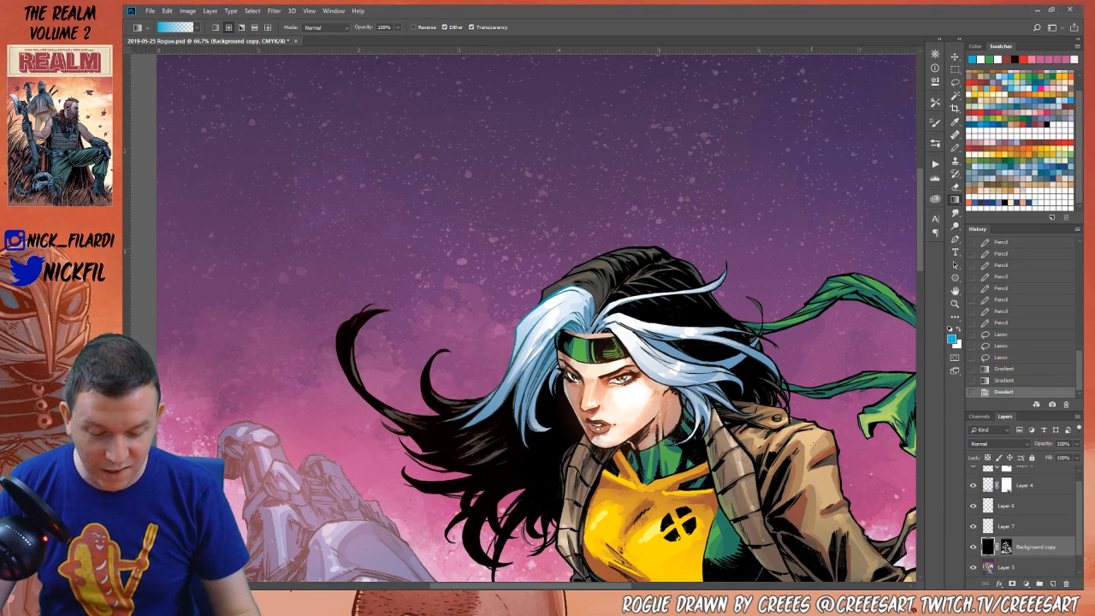
Lasso the white hair strands sweeping back from Rogue's headband, including the wispy tips, trimming the selection along the lower strands
{"action": "left_click", "coordinate": [955, 82]}
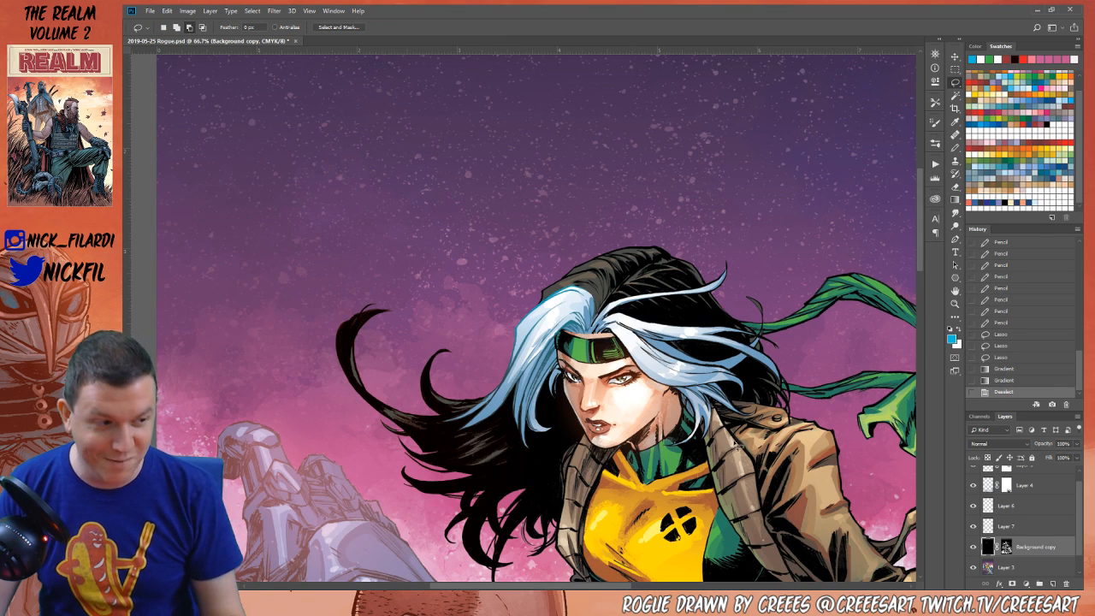
{"action": "left_click", "coordinate": [956, 291]}
{"action": "left_click_drag", "start_coordinate": [696, 409], "coordinate": [584, 419]}
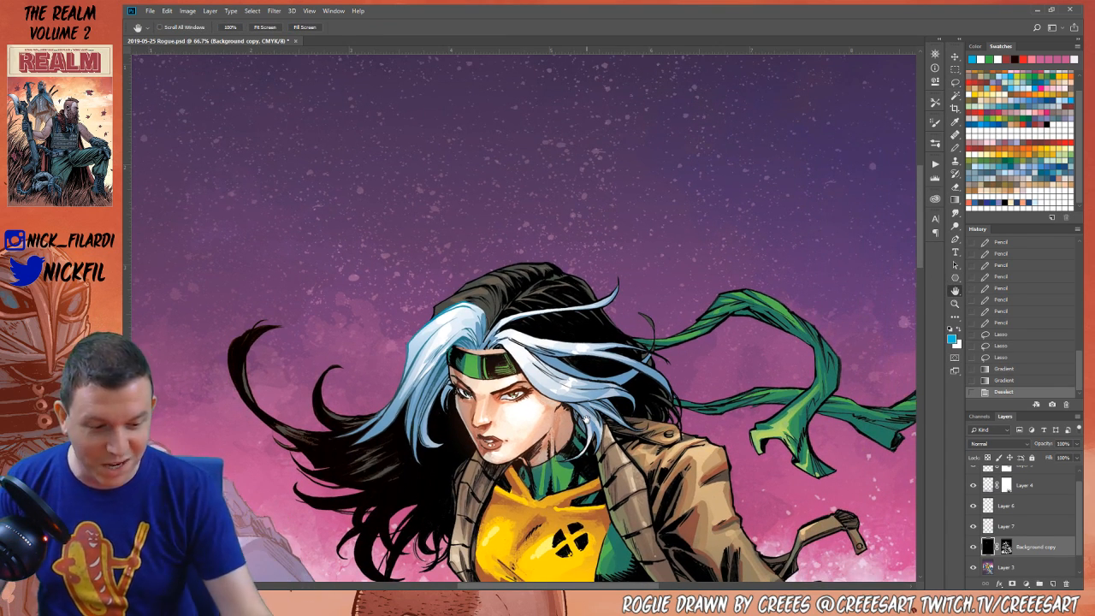
{"action": "key", "text": "l"}
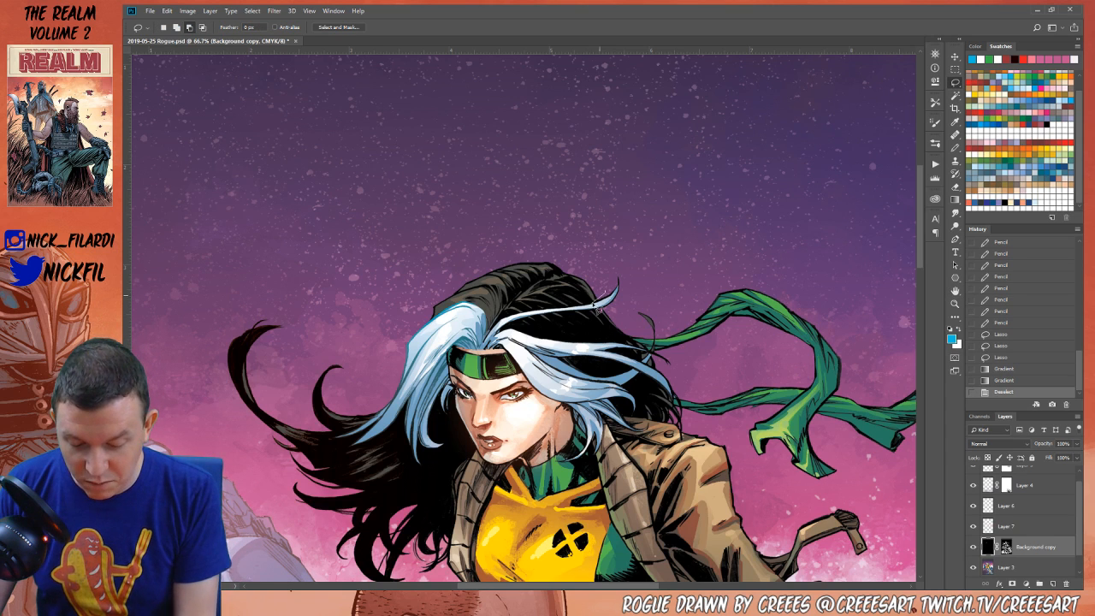
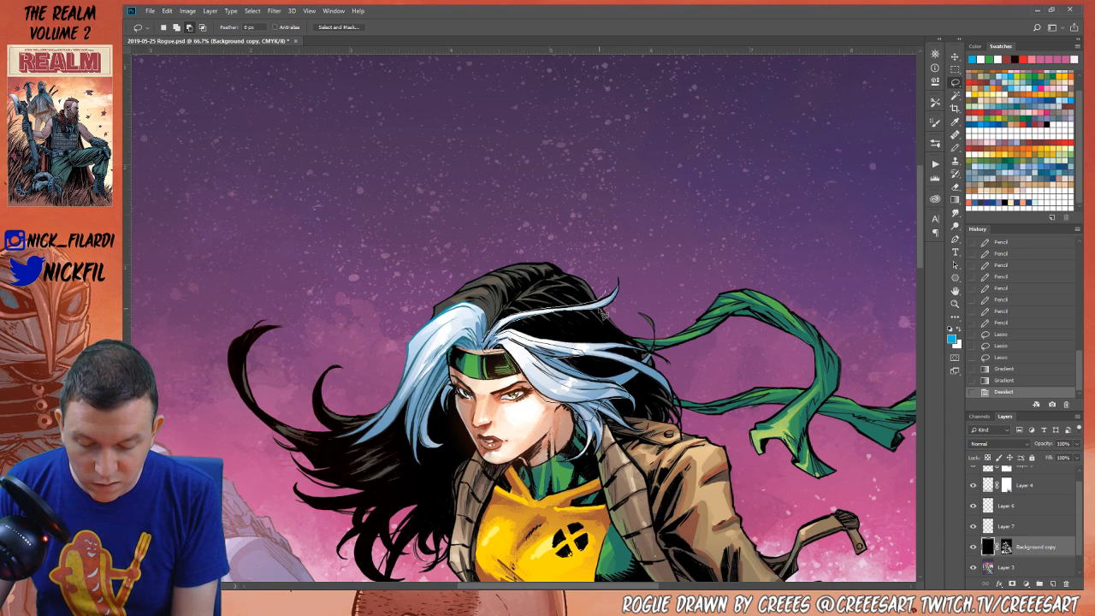
{"action": "mouse_move", "coordinate": [625, 307]}
{"action": "left_mouse_down"}
{"action": "mouse_move", "coordinate": [500, 338]}
{"action": "mouse_move", "coordinate": [608, 389]}
{"action": "left_mouse_up"}
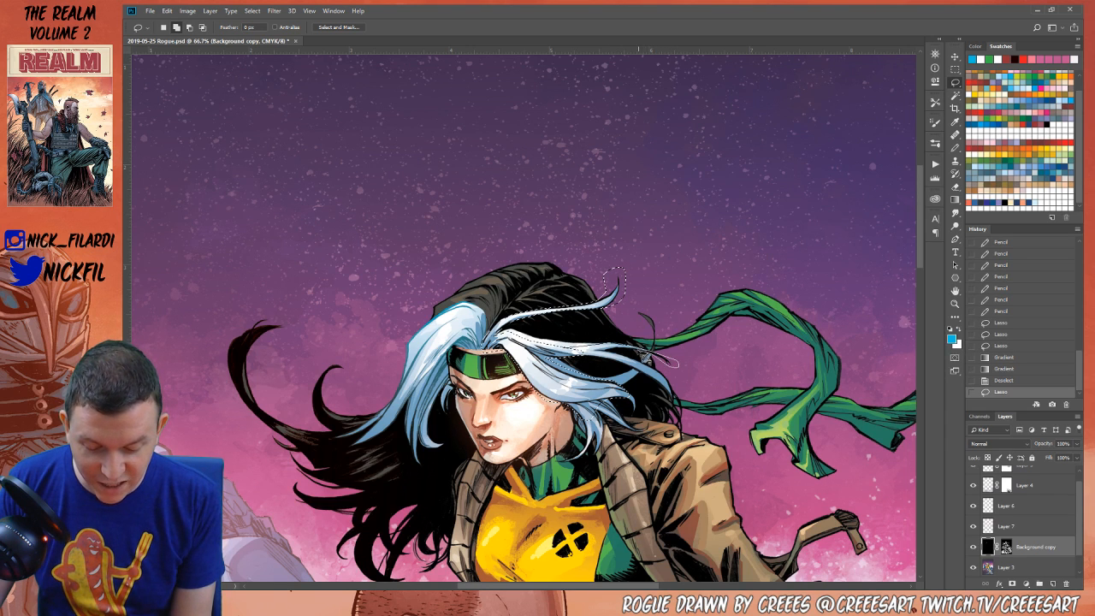
{"action": "left_click_drag", "start_coordinate": [591, 357], "coordinate": [669, 360]}
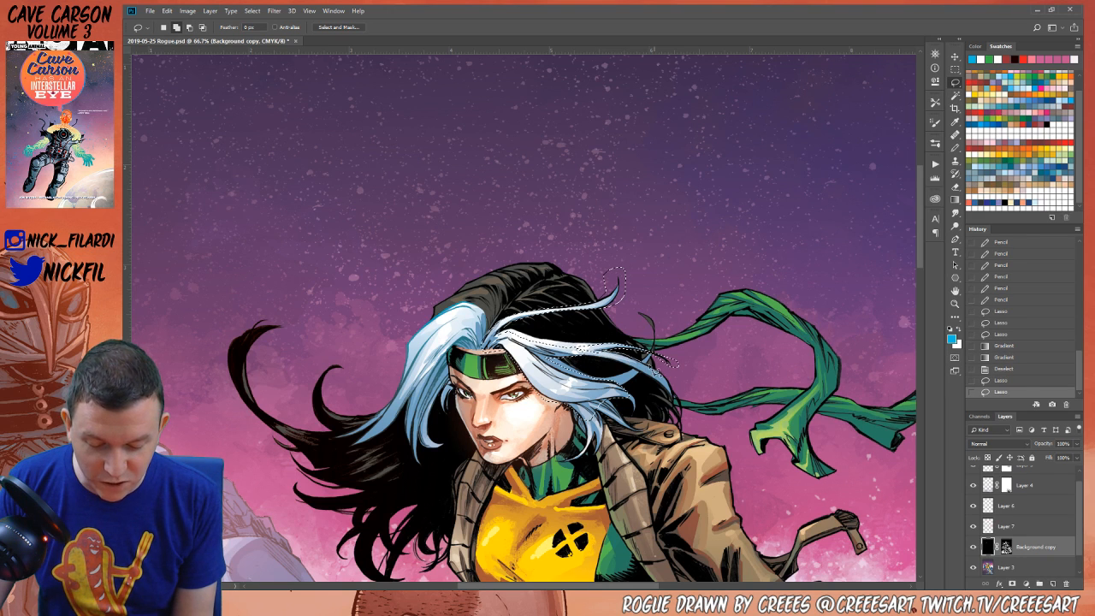
{"action": "left_click_drag", "start_coordinate": [674, 377], "coordinate": [693, 409]}
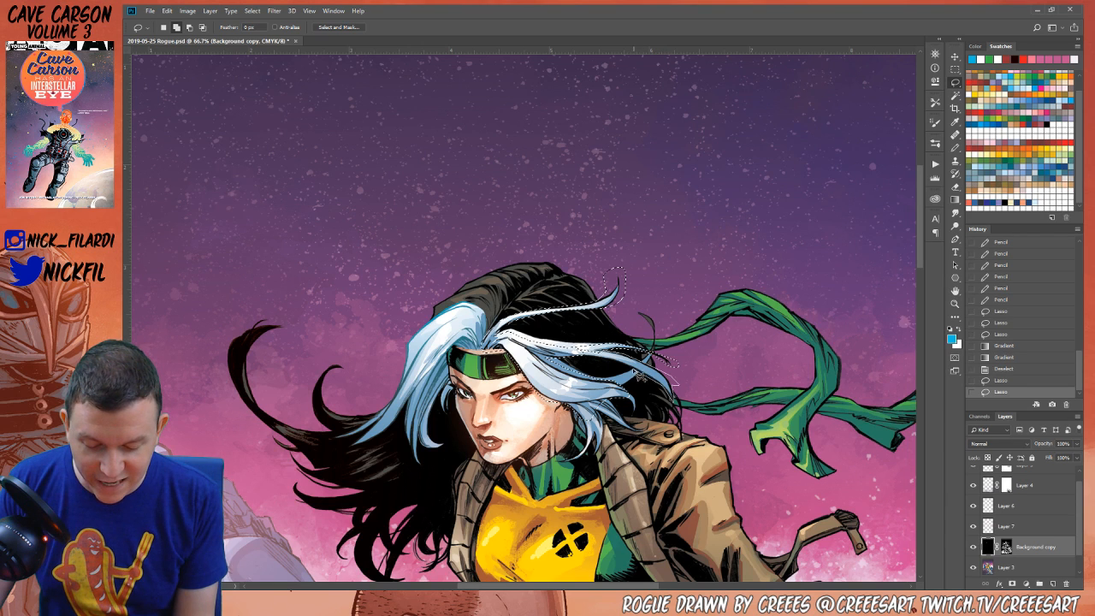
{"action": "left_click_drag", "start_coordinate": [541, 361], "coordinate": [586, 325]}
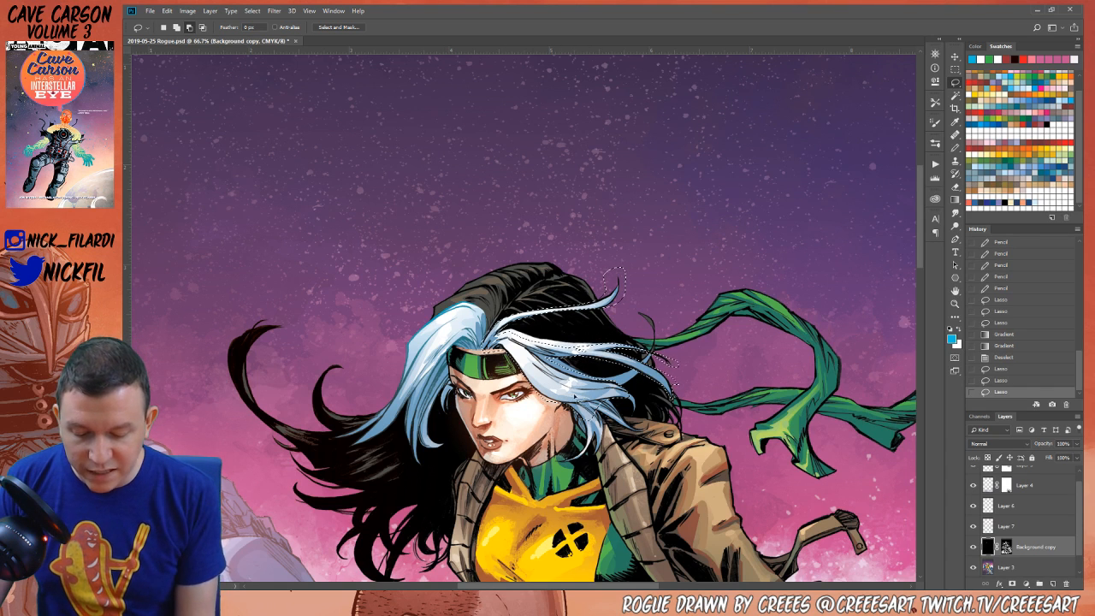
Apply two cyan gradients at 100% opacity to the selected linework of the swept-back white strands and clear the selection
{"action": "left_click", "coordinate": [955, 201]}
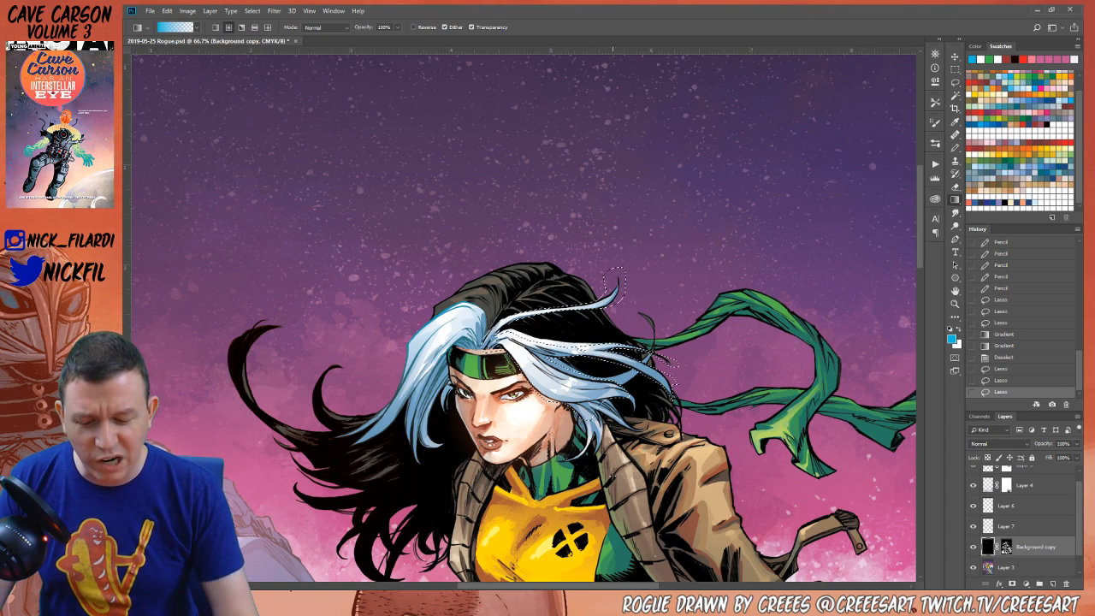
{"action": "left_click_drag", "start_coordinate": [530, 291], "coordinate": [599, 367]}
{"action": "left_click_drag", "start_coordinate": [556, 299], "coordinate": [616, 368]}
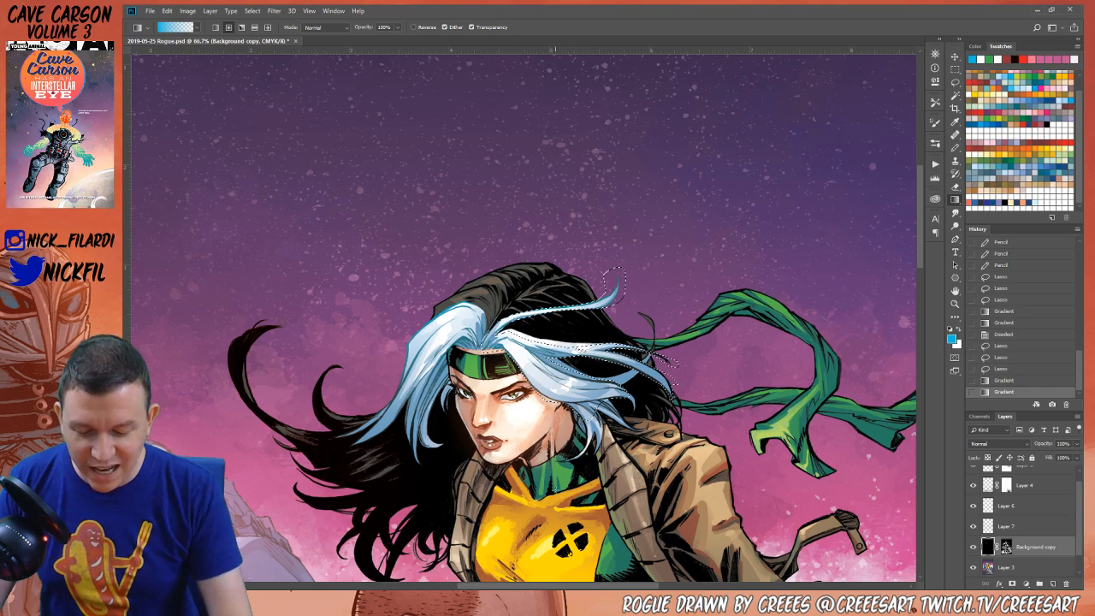
{"action": "key", "text": "ctrl+d"}
Review the whole cover at 33.3% zoom to judge the tinted hair linework against the rest of the artwork
{"action": "left_click", "coordinate": [954, 305]}
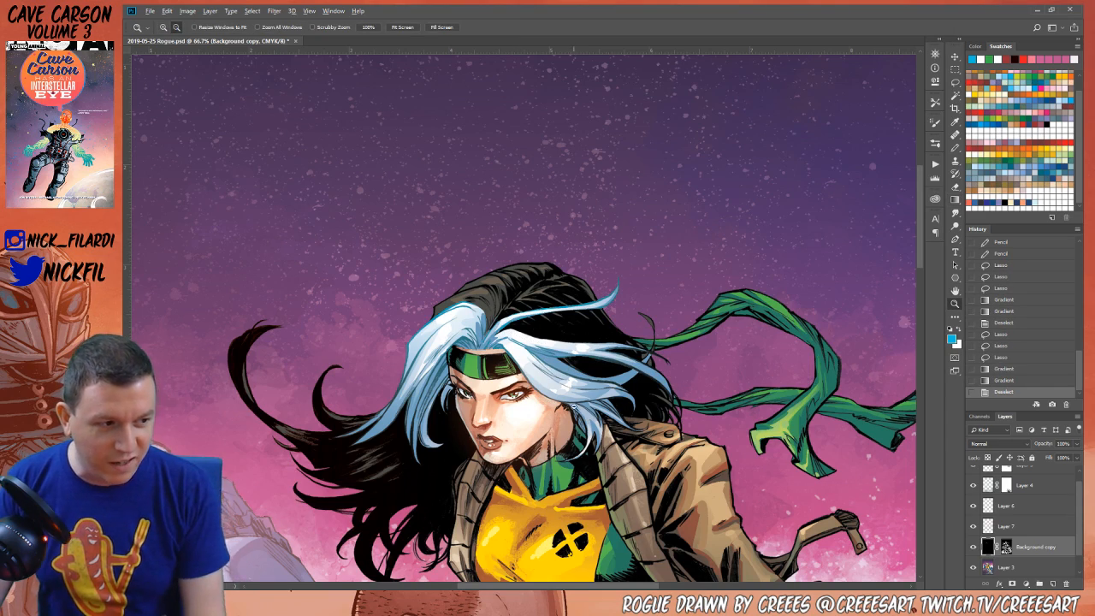
{"action": "left_click", "coordinate": [590, 385], "text": "alt"}
{"action": "left_click", "coordinate": [590, 384], "text": "alt"}
{"action": "left_click", "coordinate": [955, 291]}
{"action": "left_click_drag", "start_coordinate": [641, 476], "coordinate": [684, 284]}
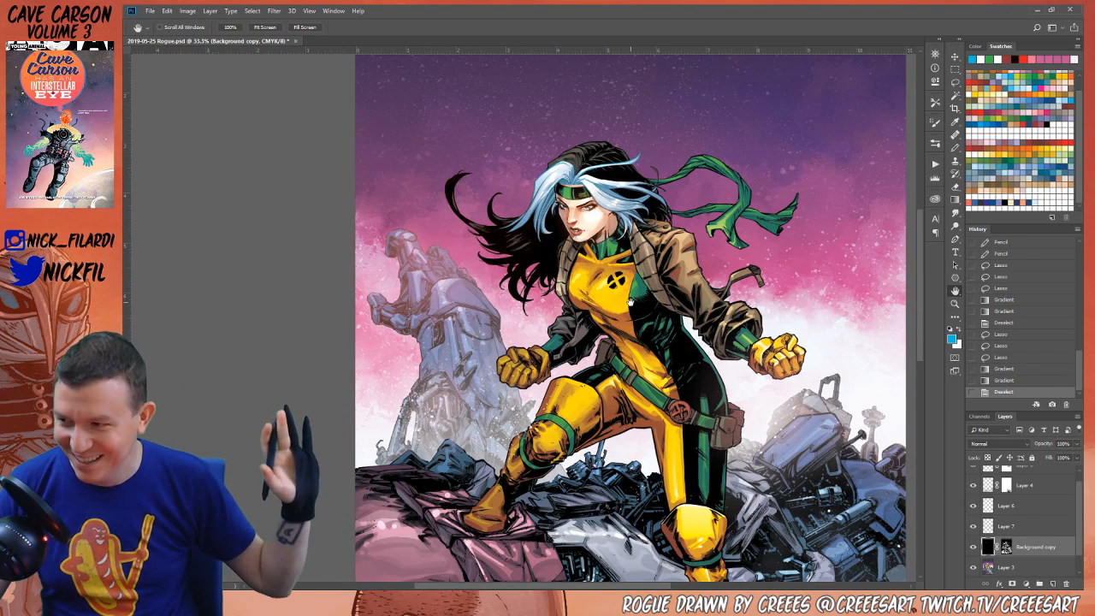
{"action": "left_click_drag", "start_coordinate": [681, 338], "coordinate": [653, 414]}
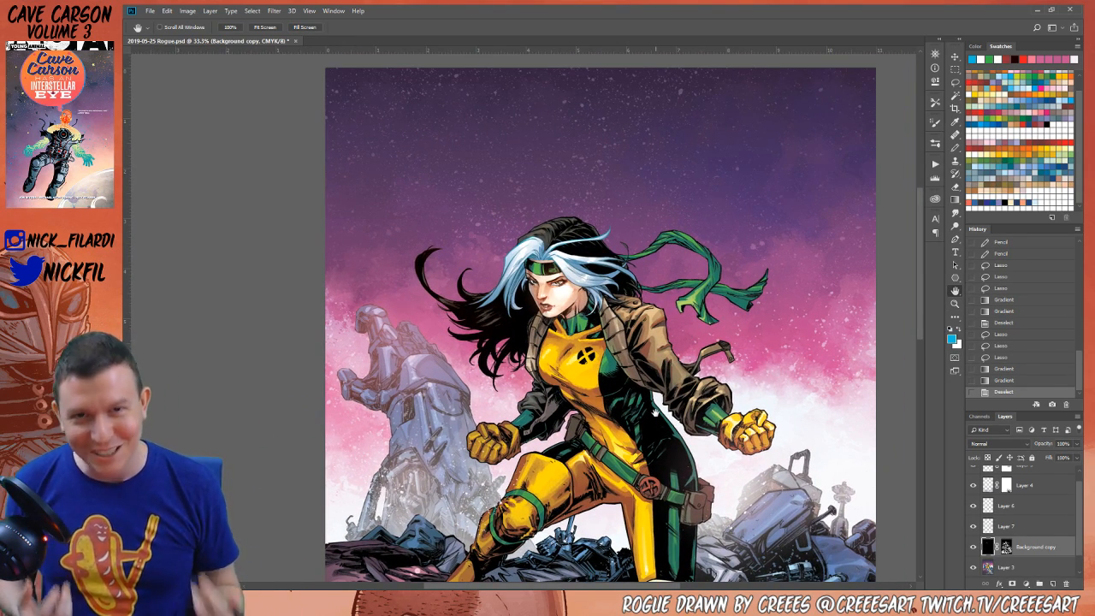
{"action": "left_click_drag", "start_coordinate": [662, 409], "coordinate": [700, 446]}
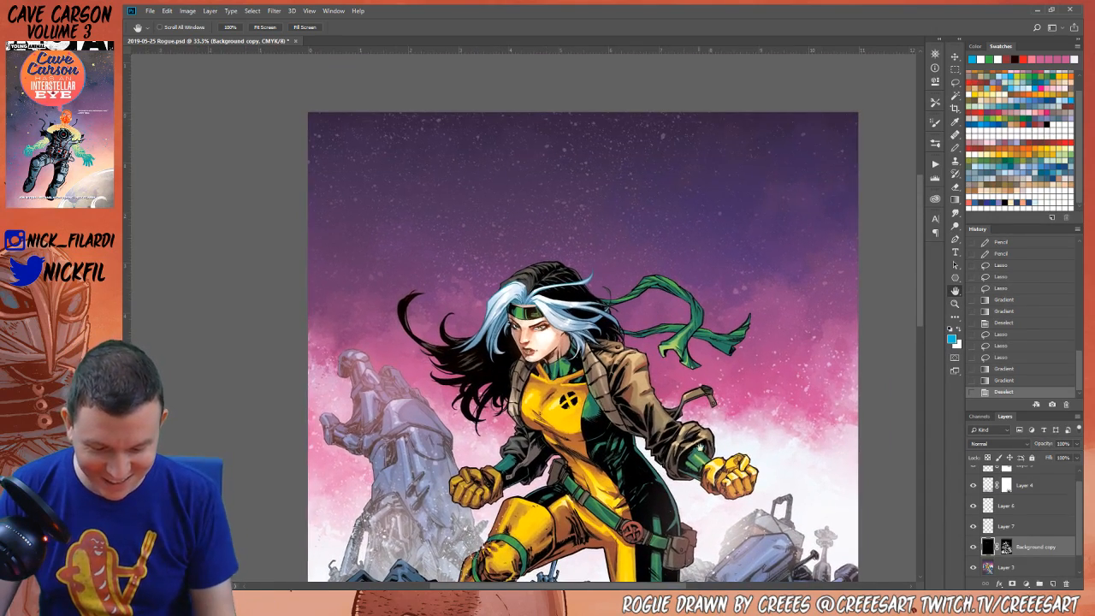
Roughly lasso the lower tail of the green headband ribbon on both sides of where the upper tail crosses it
{"action": "left_click", "coordinate": [955, 303]}
{"action": "left_click", "coordinate": [699, 351]}
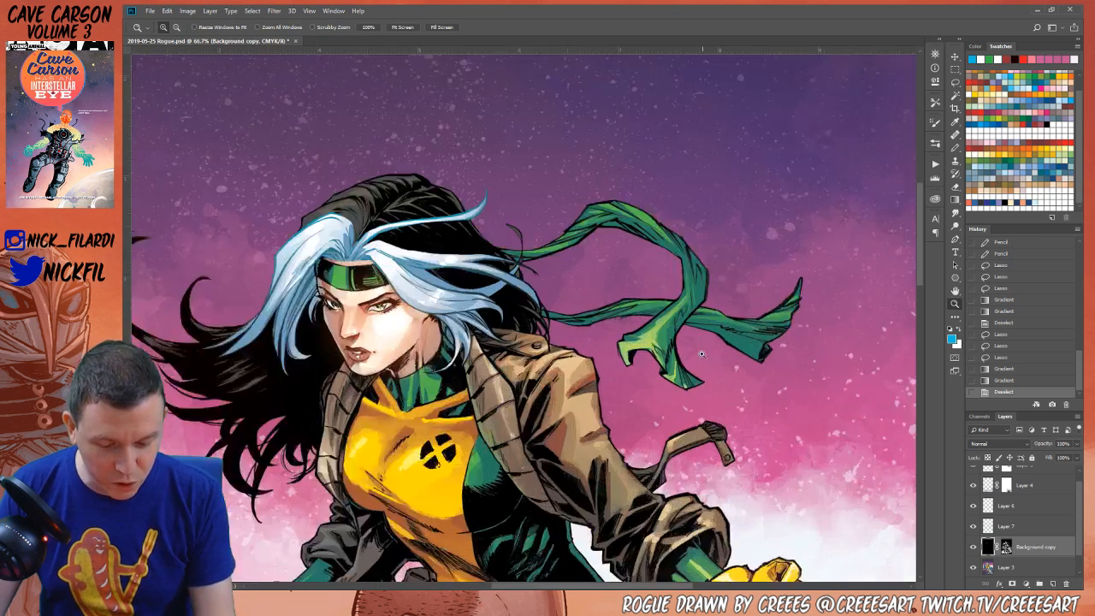
{"action": "left_click", "coordinate": [700, 350]}
{"action": "left_click", "coordinate": [955, 83]}
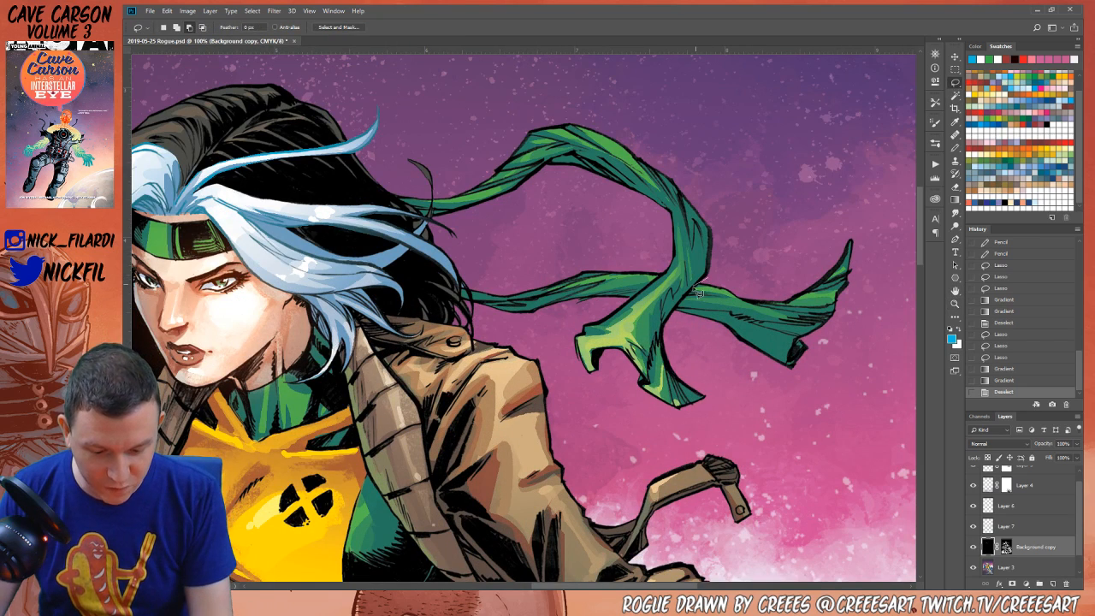
{"action": "mouse_move", "coordinate": [676, 315]}
{"action": "left_mouse_down"}
{"action": "mouse_move", "coordinate": [825, 380]}
{"action": "mouse_move", "coordinate": [684, 303]}
{"action": "left_mouse_up"}
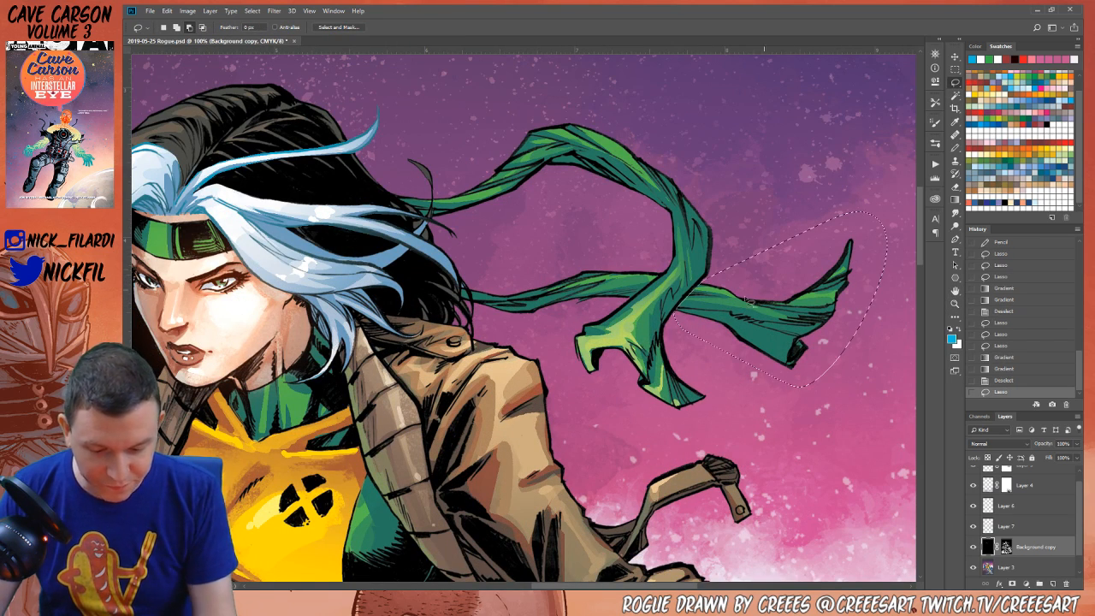
{"action": "mouse_move", "coordinate": [520, 257]}
{"action": "left_mouse_down"}
{"action": "mouse_move", "coordinate": [504, 258]}
{"action": "mouse_move", "coordinate": [478, 295]}
{"action": "mouse_move", "coordinate": [573, 326]}
{"action": "mouse_move", "coordinate": [625, 310]}
{"action": "left_mouse_up"}
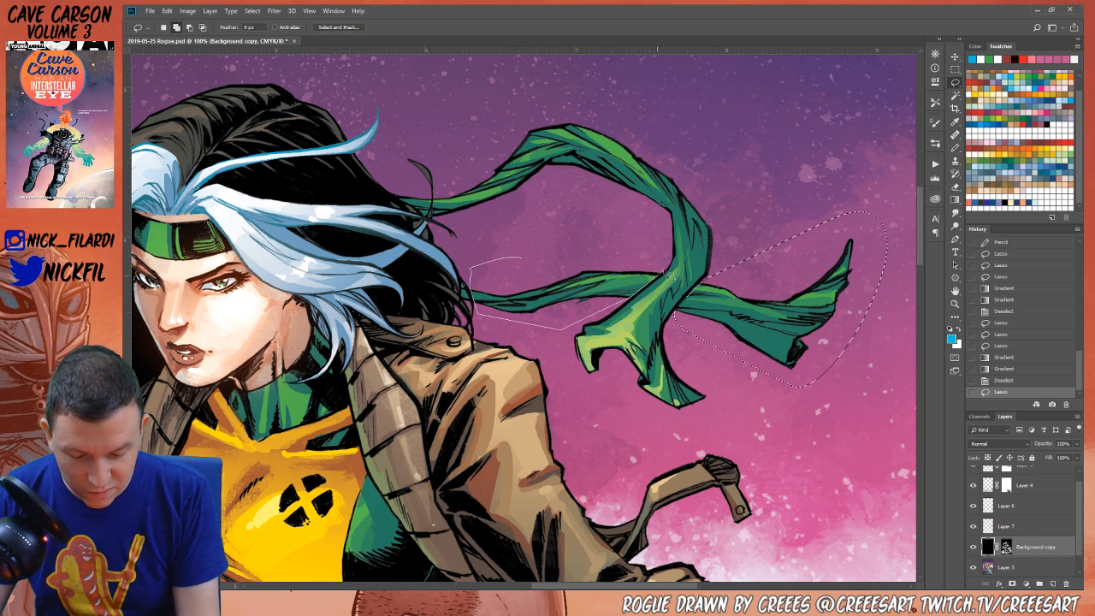
{"action": "left_click_drag", "start_coordinate": [665, 272], "coordinate": [664, 270]}
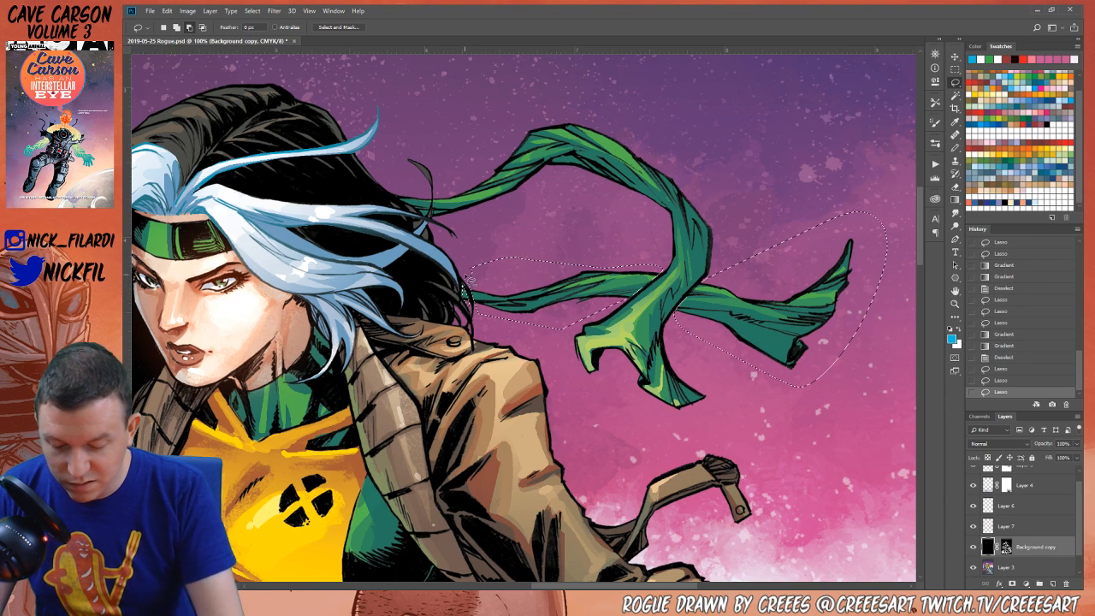
Set the Magic Wand to tolerance 50, contiguous and sampling all layers, and subtract the sky around the lower ribbon tail from the selection
{"action": "left_click", "coordinate": [881, 231]}
{"action": "left_click", "coordinate": [955, 95]}
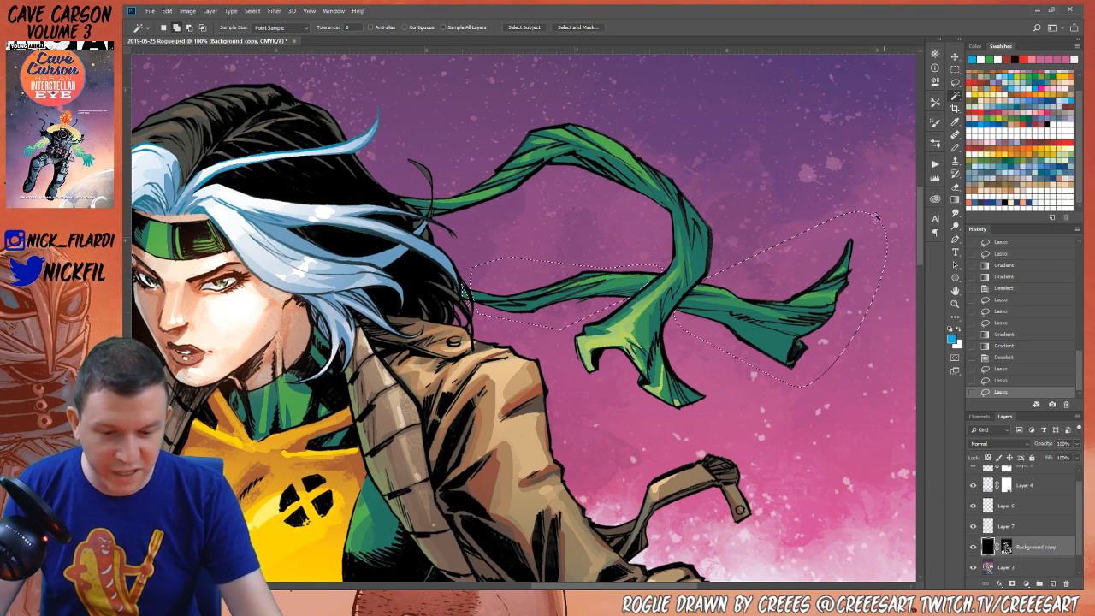
{"action": "left_click", "coordinate": [419, 27]}
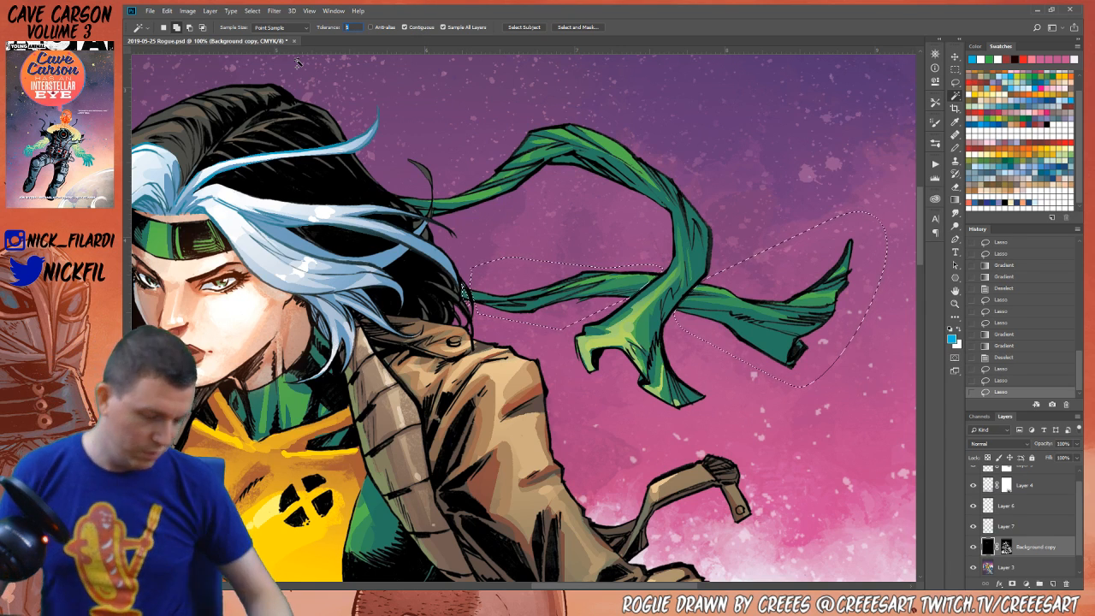
{"action": "type", "text": "50"}
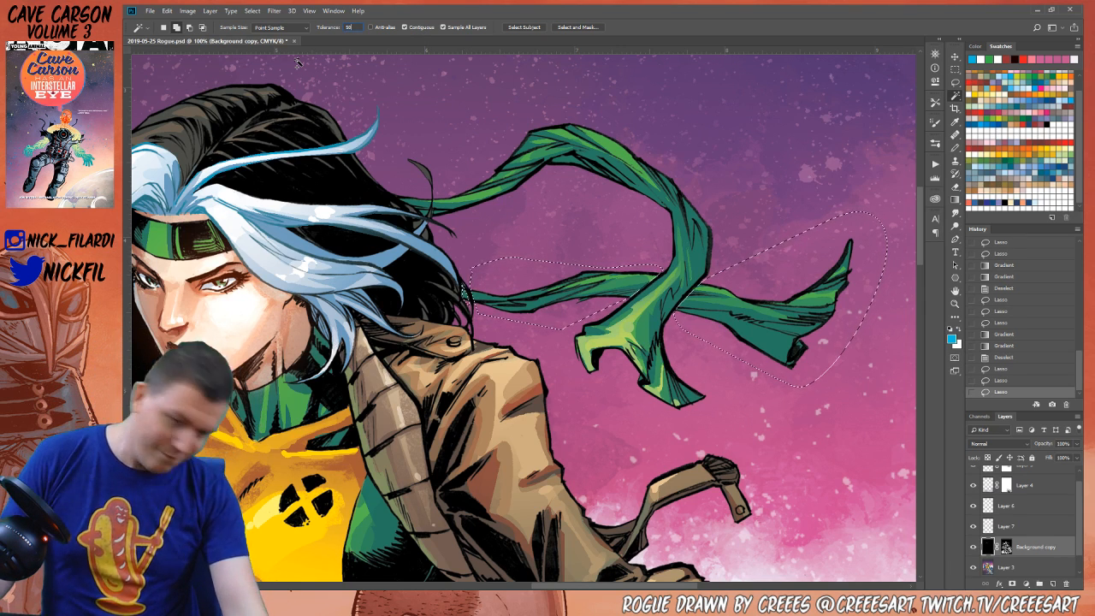
{"action": "left_click", "coordinate": [529, 267], "text": "alt"}
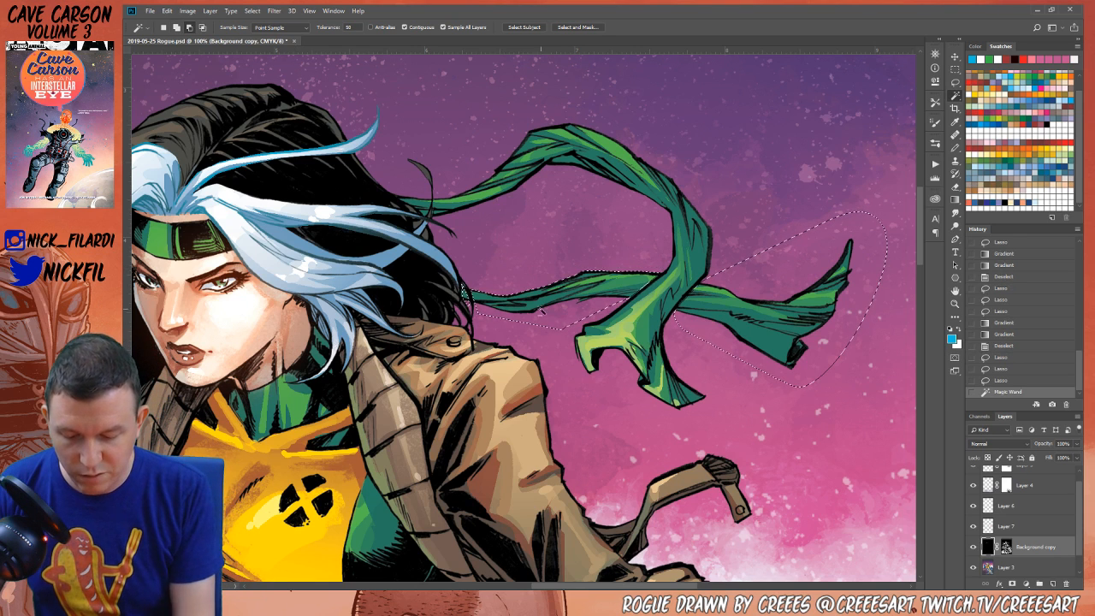
{"action": "left_click", "coordinate": [560, 333], "text": "alt"}
{"action": "left_click", "coordinate": [834, 261], "text": "alt"}
{"action": "left_click", "coordinate": [813, 329], "text": "alt"}
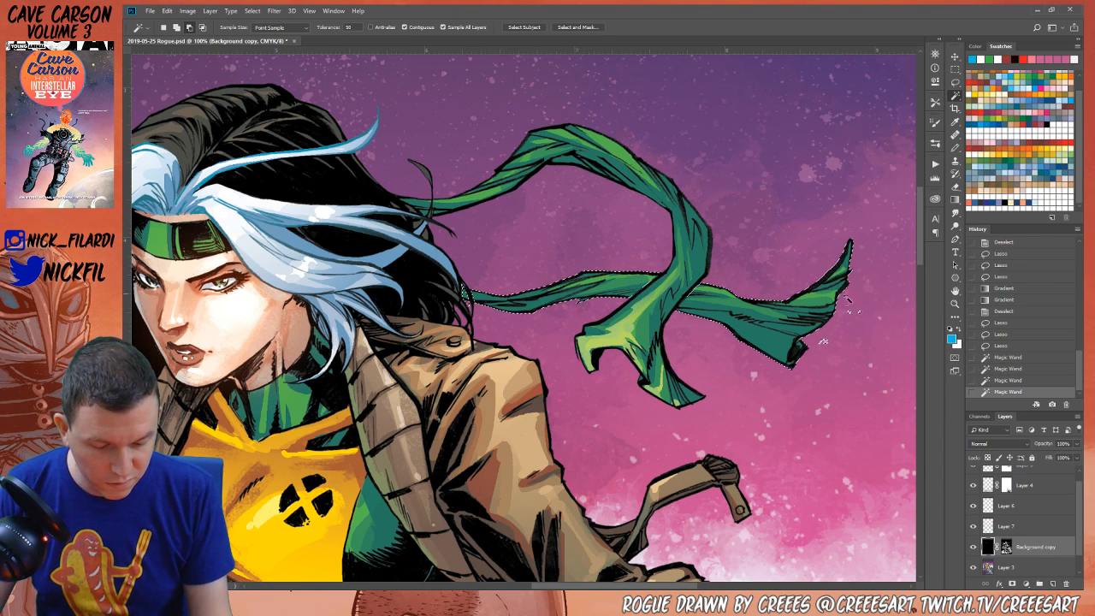
{"action": "left_click", "coordinate": [842, 295], "text": "alt"}
{"action": "left_click", "coordinate": [864, 310], "text": "alt"}
Clean the stray sky specks near the ribbon's tip out of the selection with the Lasso and Magic Wand
{"action": "key", "text": "l"}
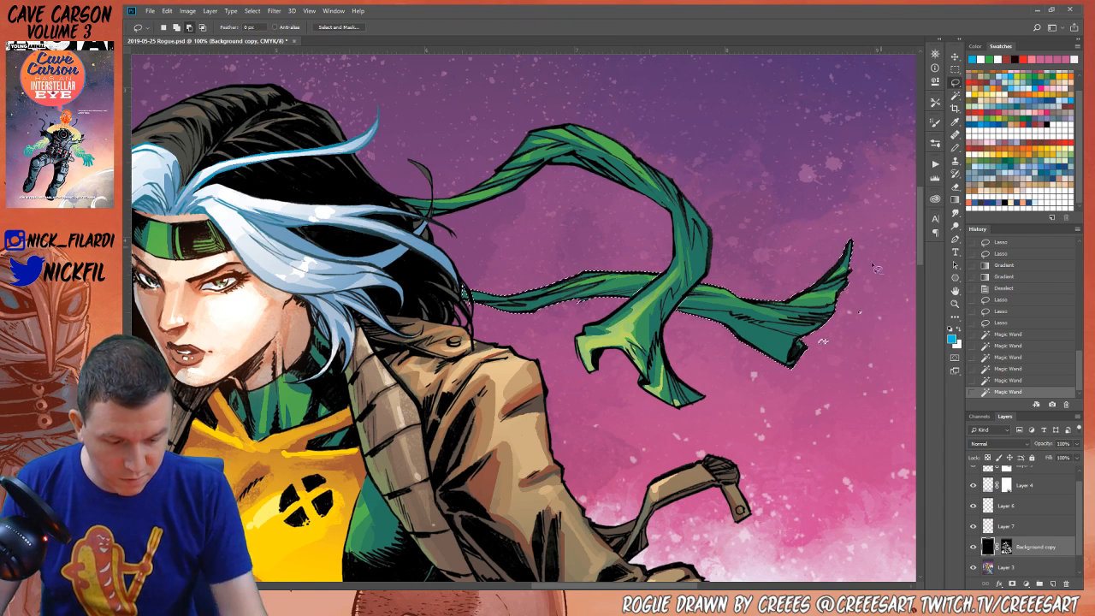
{"action": "mouse_move", "coordinate": [868, 313]}
{"action": "left_mouse_down"}
{"action": "mouse_move", "coordinate": [829, 362]}
{"action": "mouse_move", "coordinate": [807, 360]}
{"action": "mouse_move", "coordinate": [838, 300]}
{"action": "left_mouse_up"}
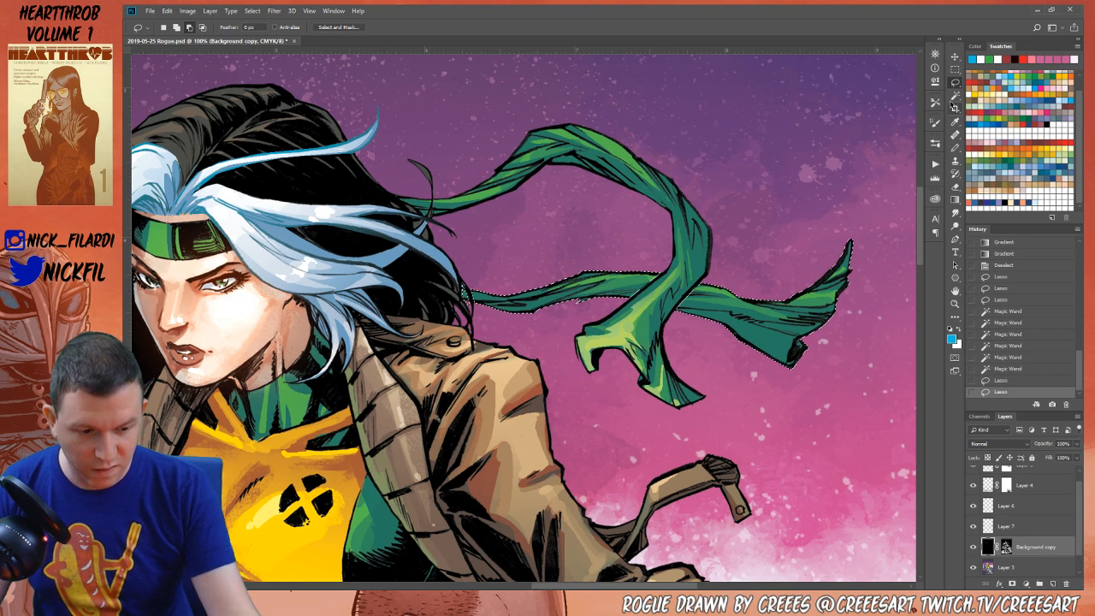
{"action": "key", "text": "w"}
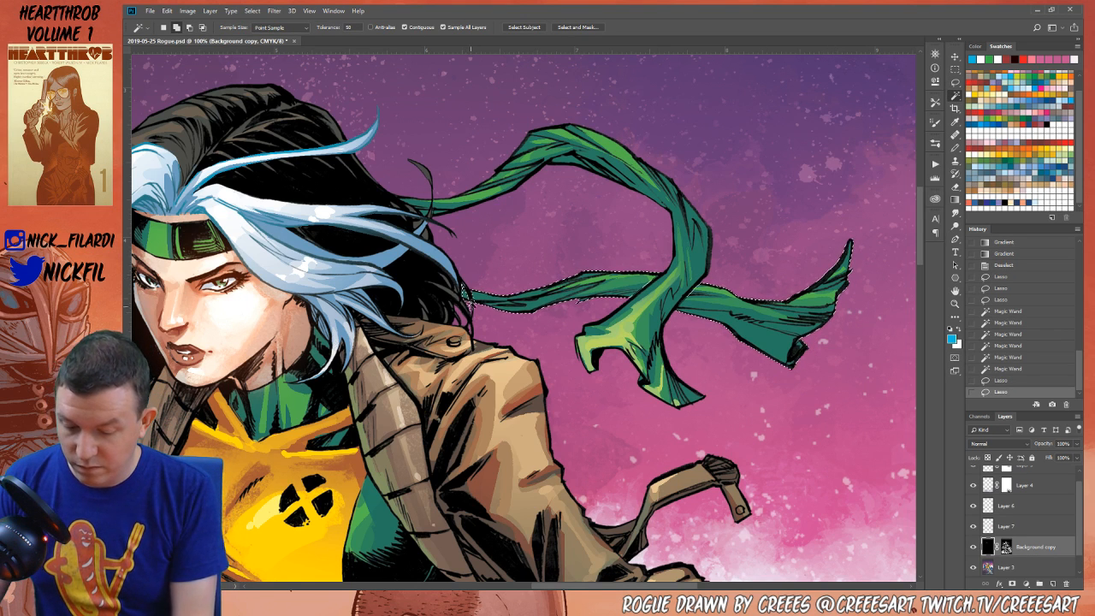
{"action": "left_click", "coordinate": [837, 301], "text": "shift"}
Bring the full figure into view and choose a pinkish purple as the foreground colour for the Pencil
{"action": "key", "text": "z"}
{"action": "left_click", "coordinate": [684, 408], "text": "alt"}
{"action": "left_click", "coordinate": [684, 408], "text": "alt"}
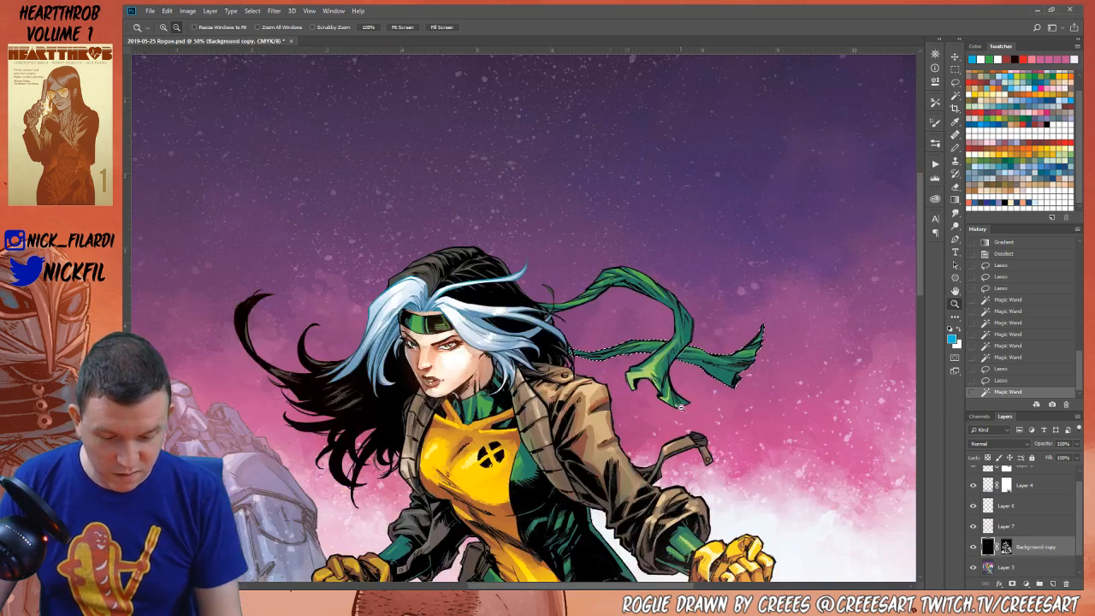
{"action": "left_click", "coordinate": [681, 408], "text": "alt"}
{"action": "key", "text": "h"}
{"action": "left_click_drag", "start_coordinate": [912, 249], "coordinate": [903, 251]}
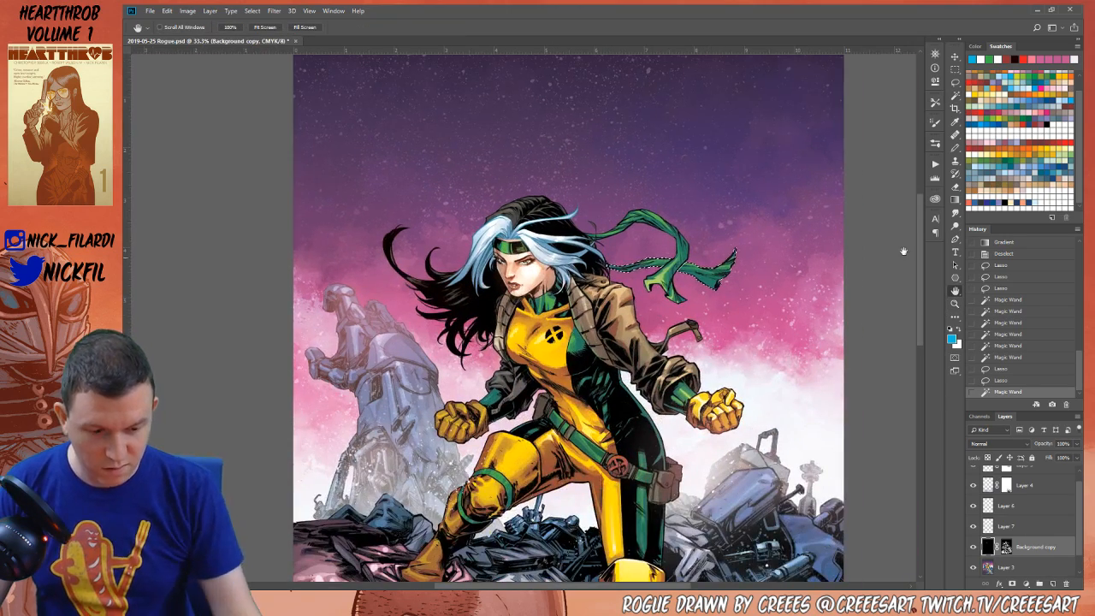
{"action": "key", "text": "b"}
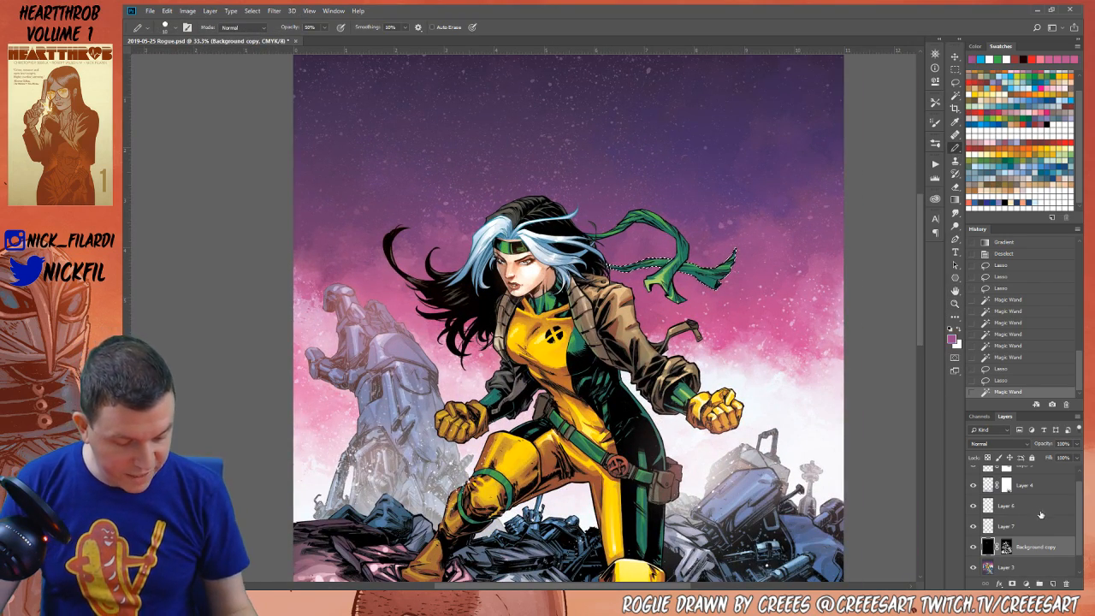
Select Layer 5, fill the selected lower ribbon tail with the pinkish purple, and fade the fill to 40% opacity in Normal mode
{"action": "left_click", "coordinate": [1040, 486]}
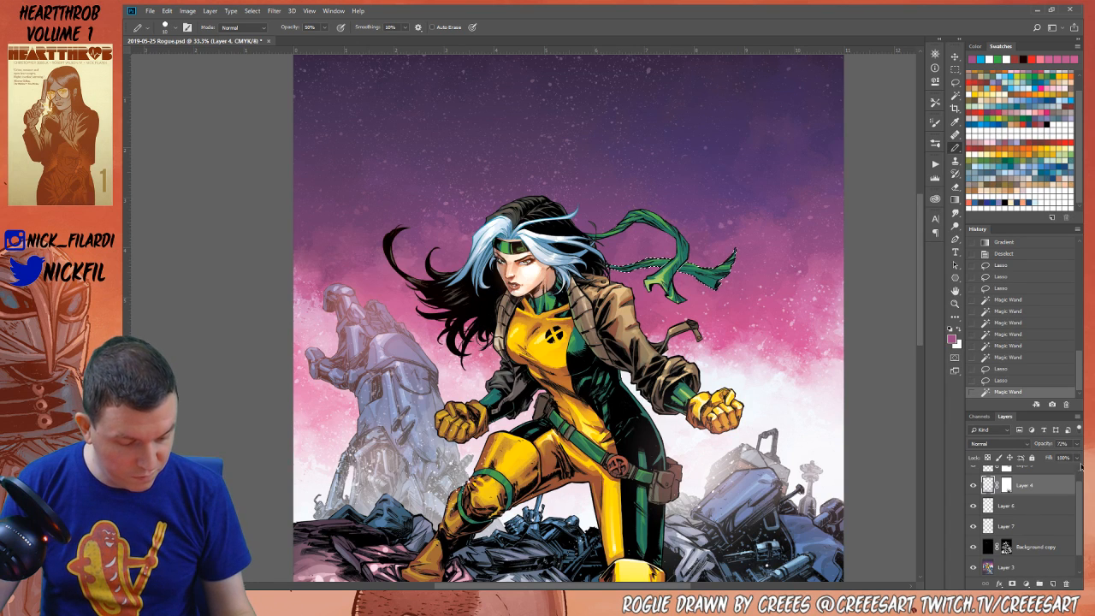
{"action": "scroll", "coordinate": [1061, 483], "scroll_direction": "up", "scroll_amount": 1}
{"action": "left_click", "coordinate": [1048, 477]}
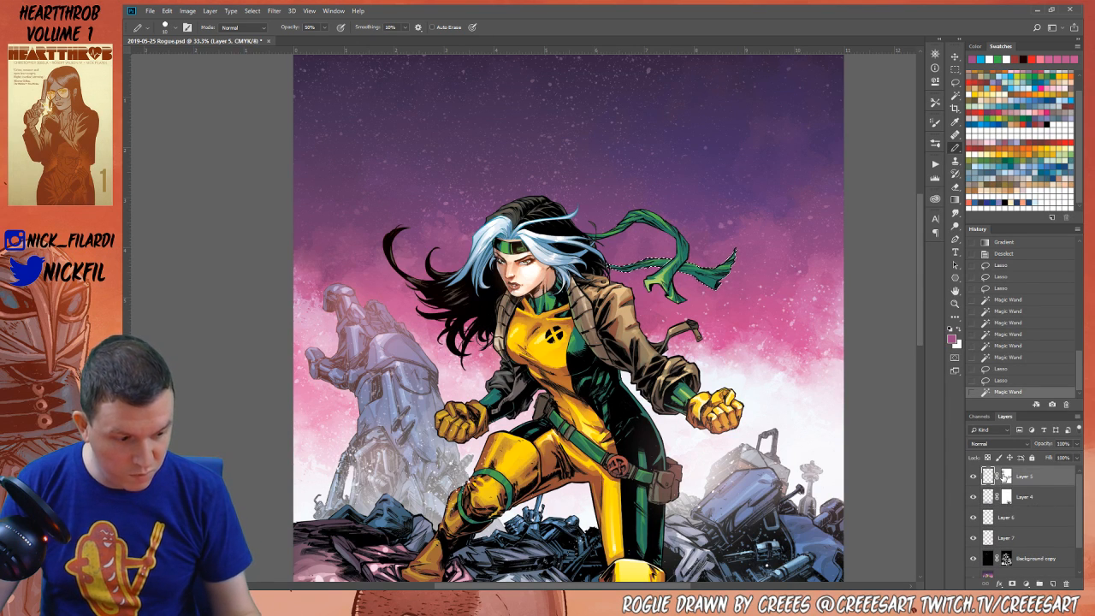
{"action": "key", "text": "alt+BackSpace"}
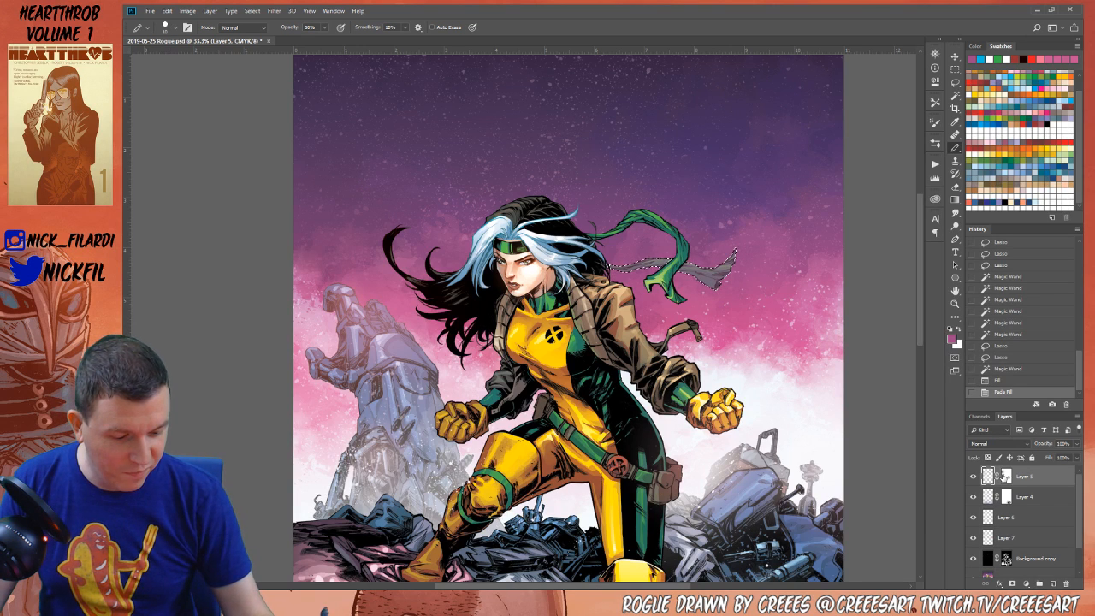
{"action": "key", "text": "ctrl+shift+f"}
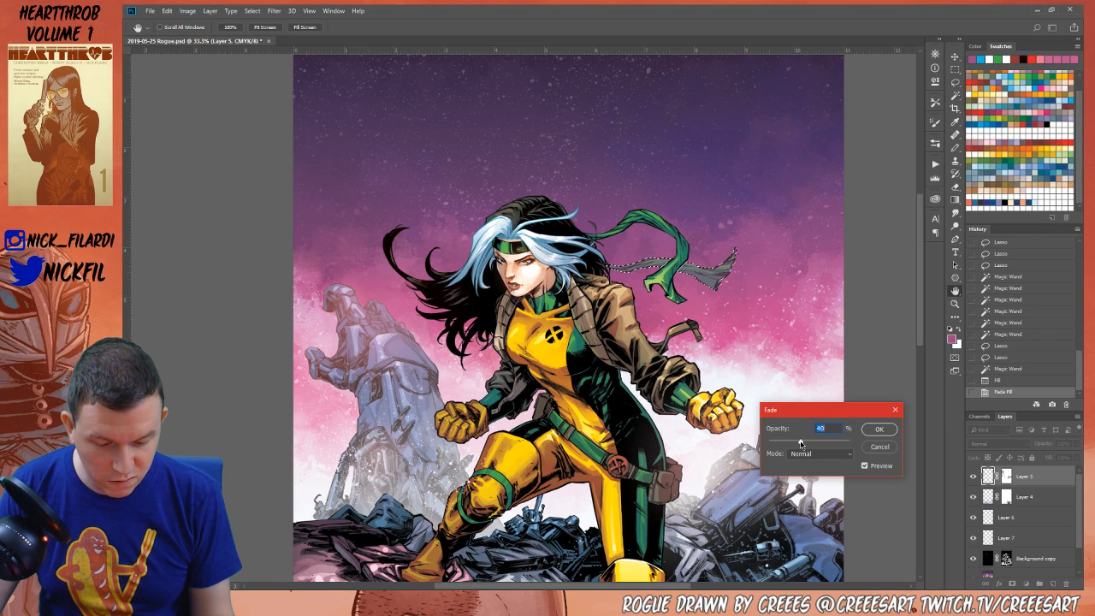
{"action": "left_click", "coordinate": [879, 428]}
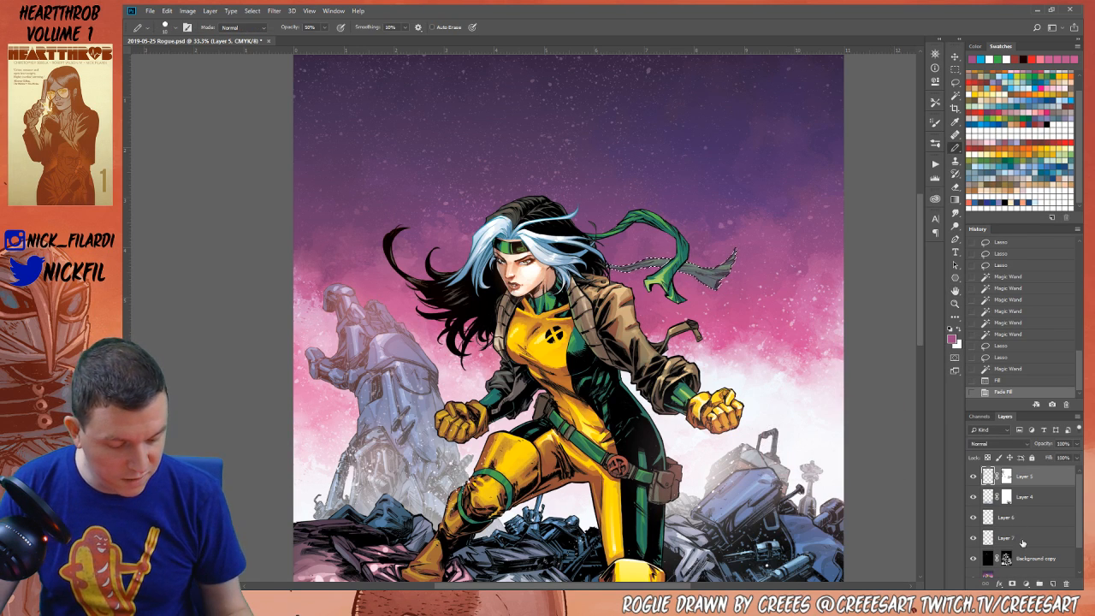
Fill the selected lower ribbon tail with black on the Background copy layer and clear the selection
{"action": "left_click", "coordinate": [1019, 558]}
{"action": "left_click", "coordinate": [1007, 202]}
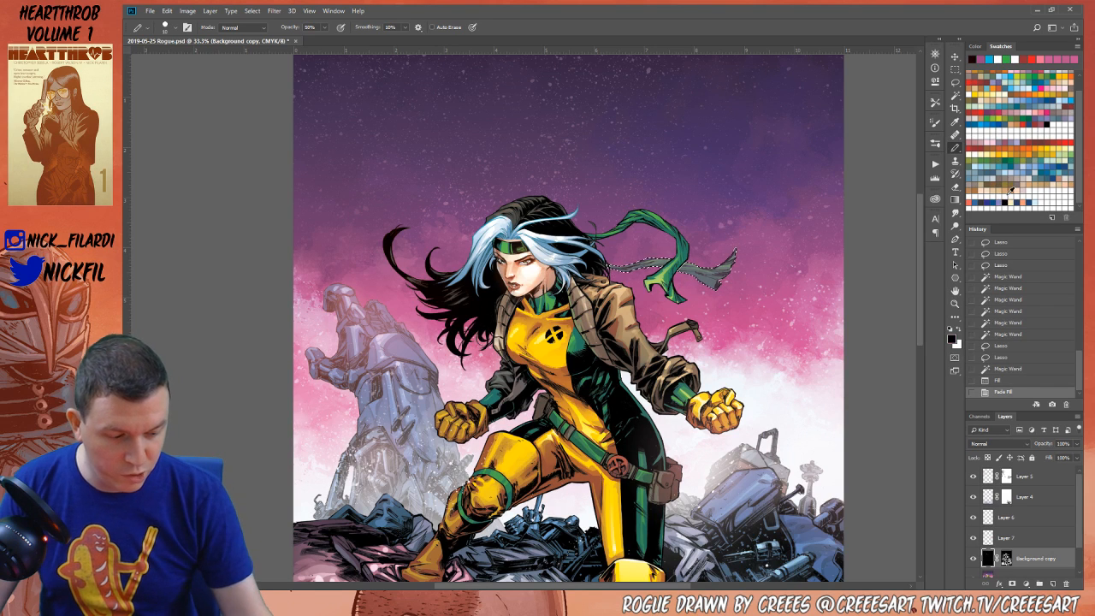
{"action": "key", "text": "alt+BackSpace"}
{"action": "key", "text": "ctrl+d"}
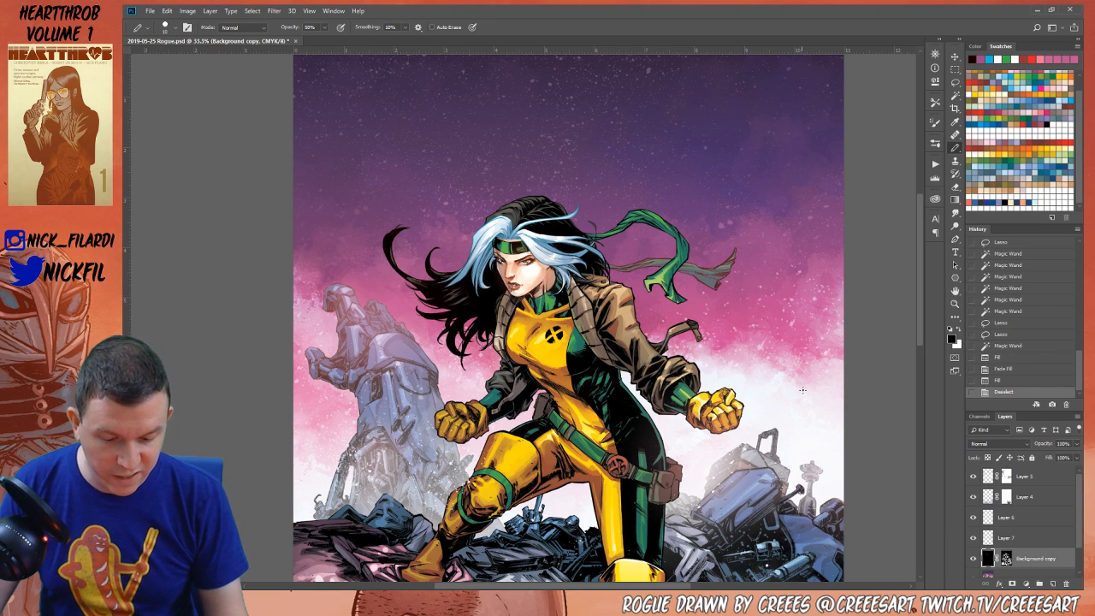
Examine the whole cover to judge how the faded ribbon sits against the figure and sky
{"action": "left_click", "coordinate": [954, 303]}
{"action": "left_click", "coordinate": [635, 437], "text": "alt"}
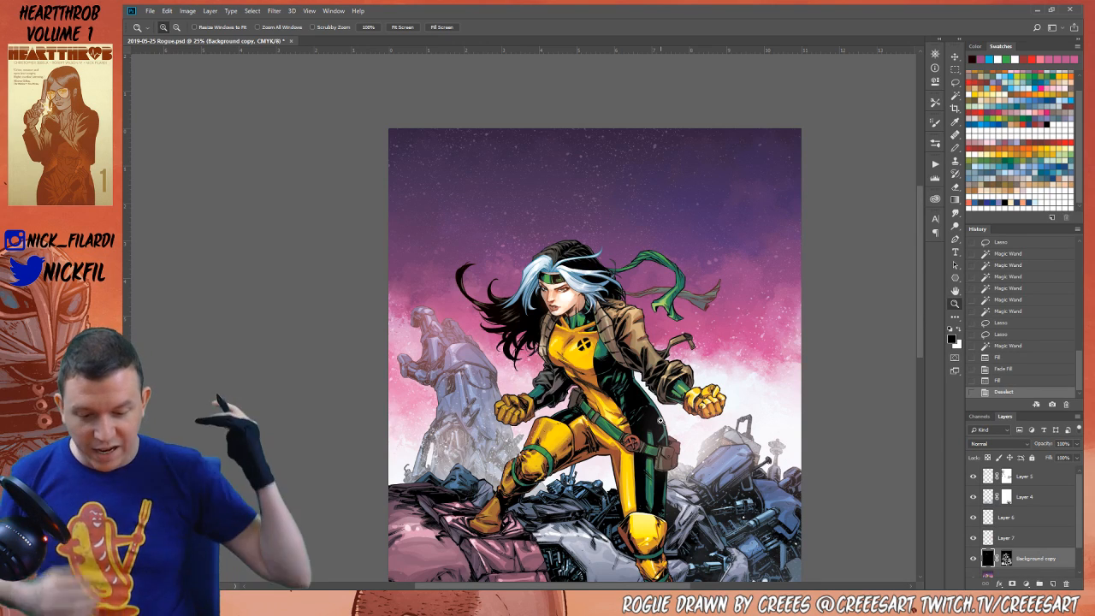
{"action": "key", "text": "space"}
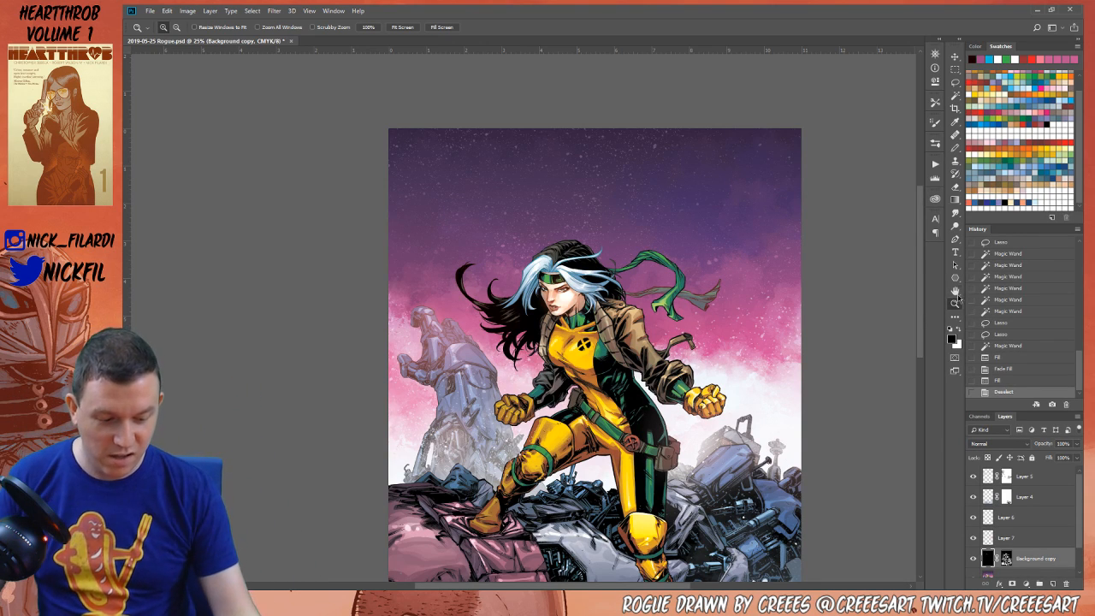
{"action": "left_click_drag", "start_coordinate": [671, 447], "coordinate": [763, 425]}
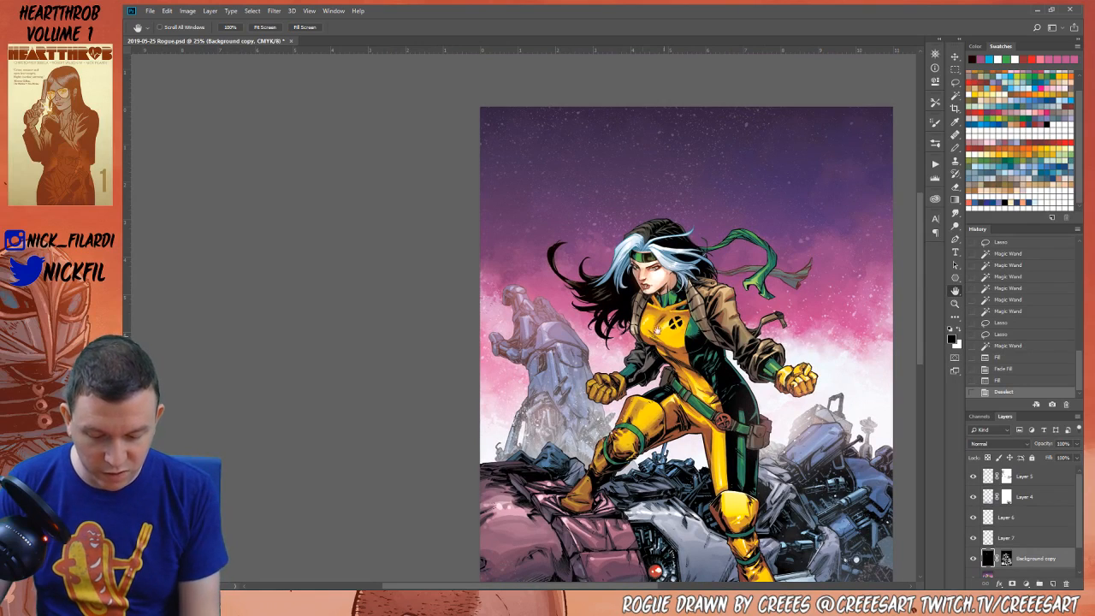
{"action": "left_click", "coordinate": [955, 302]}
{"action": "left_click", "coordinate": [694, 469], "text": "alt"}
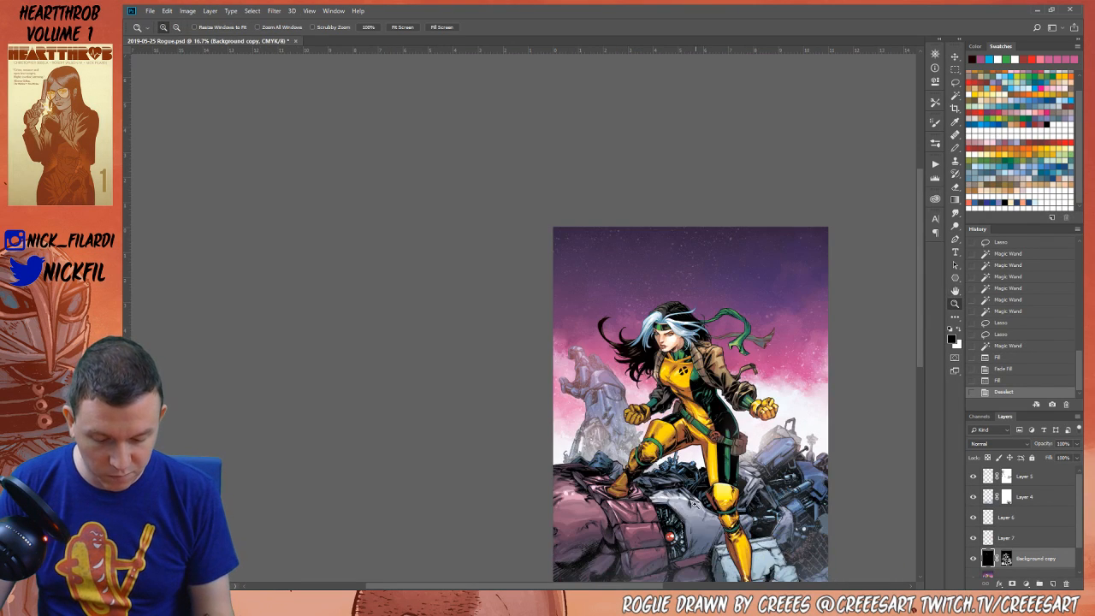
{"action": "key", "text": "space"}
{"action": "left_click_drag", "start_coordinate": [785, 534], "coordinate": [745, 459]}
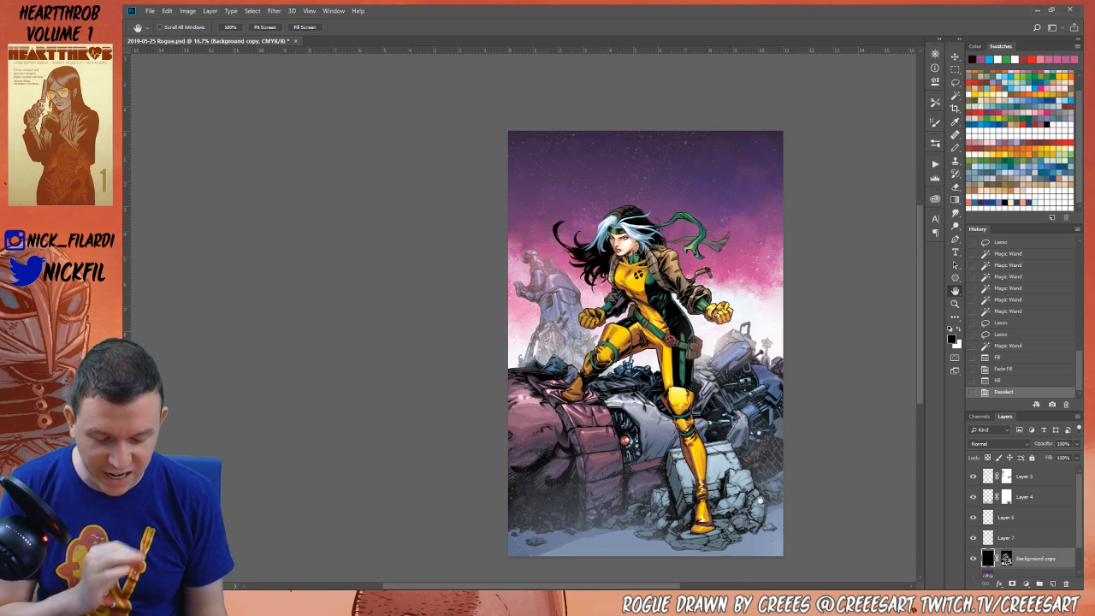
Outline the rear fist, forearm and rolled jacket sleeve beside the robot hand with a Lasso selection
{"action": "left_click", "coordinate": [954, 303]}
{"action": "left_click", "coordinate": [595, 313]}
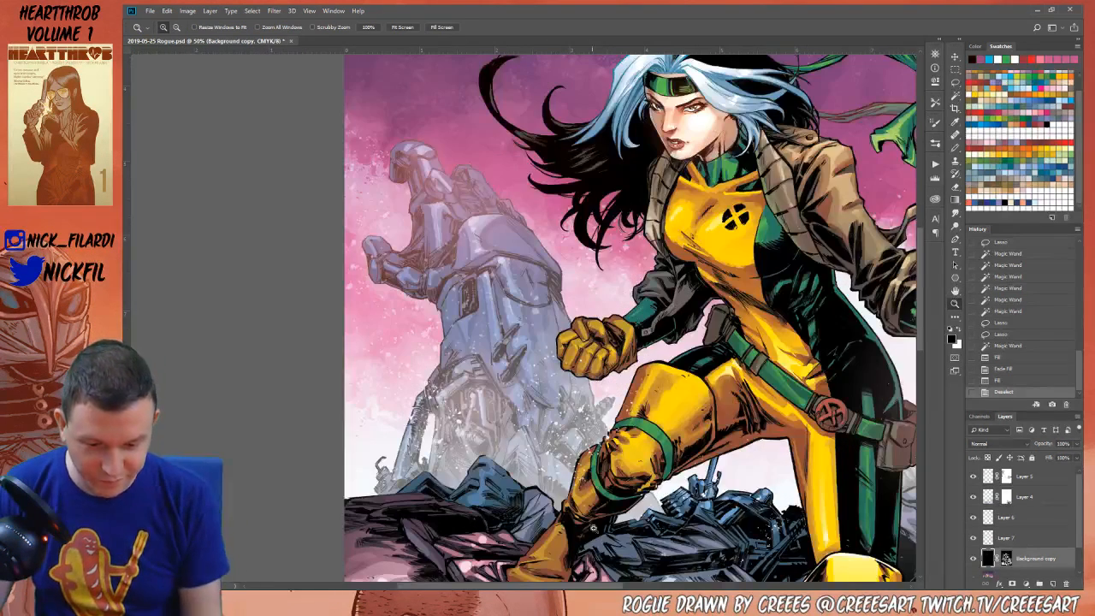
{"action": "left_click", "coordinate": [955, 291]}
{"action": "left_click_drag", "start_coordinate": [625, 62], "coordinate": [613, 236]}
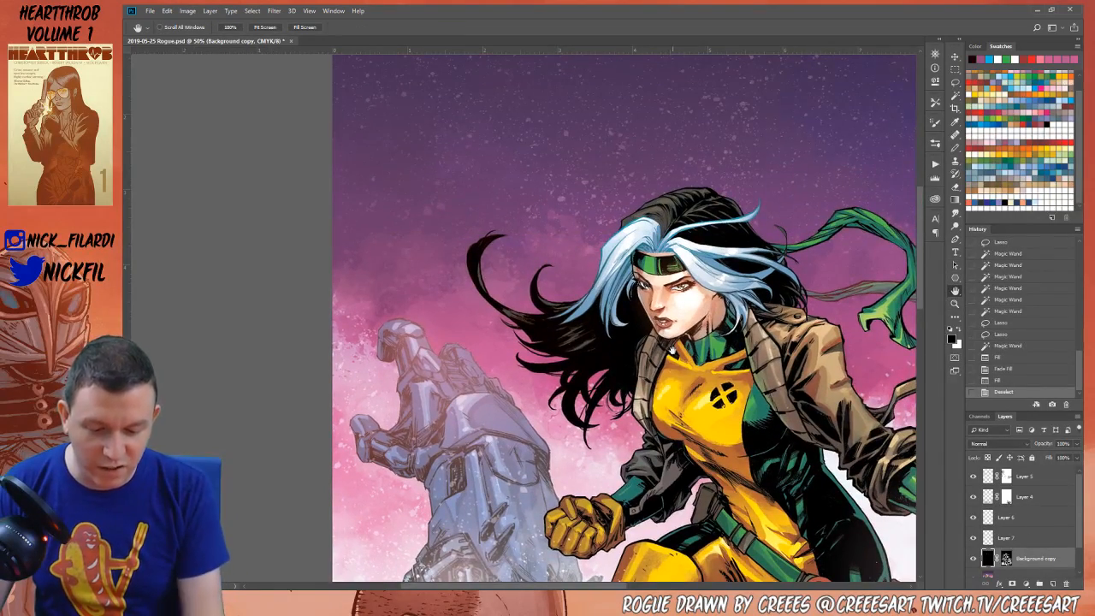
{"action": "left_click_drag", "start_coordinate": [621, 538], "coordinate": [638, 435]}
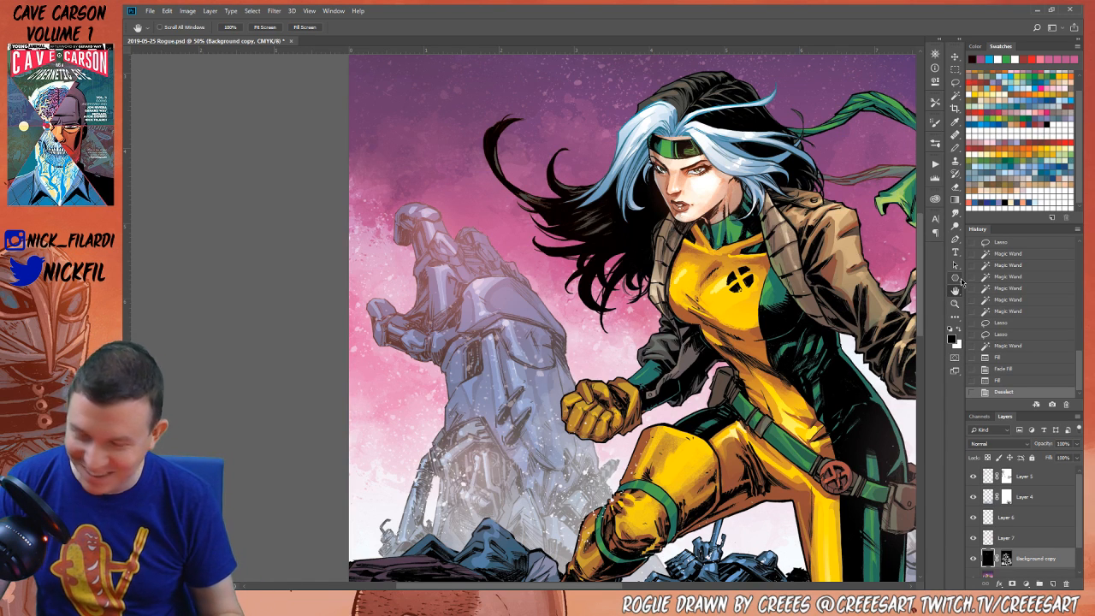
{"action": "left_click_drag", "start_coordinate": [640, 383], "coordinate": [608, 371]}
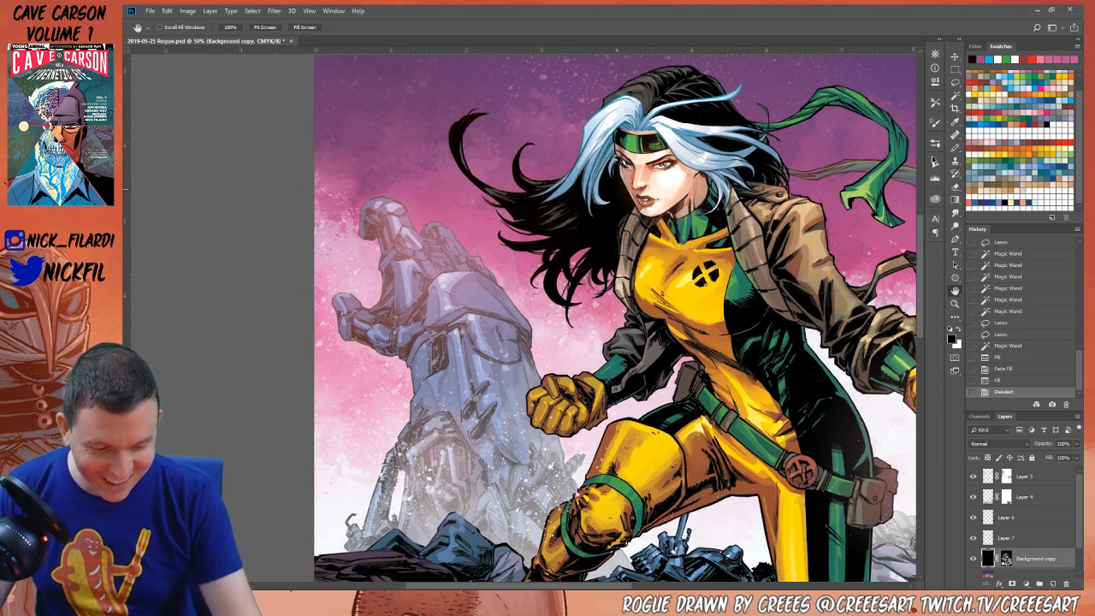
{"action": "left_click", "coordinate": [954, 82]}
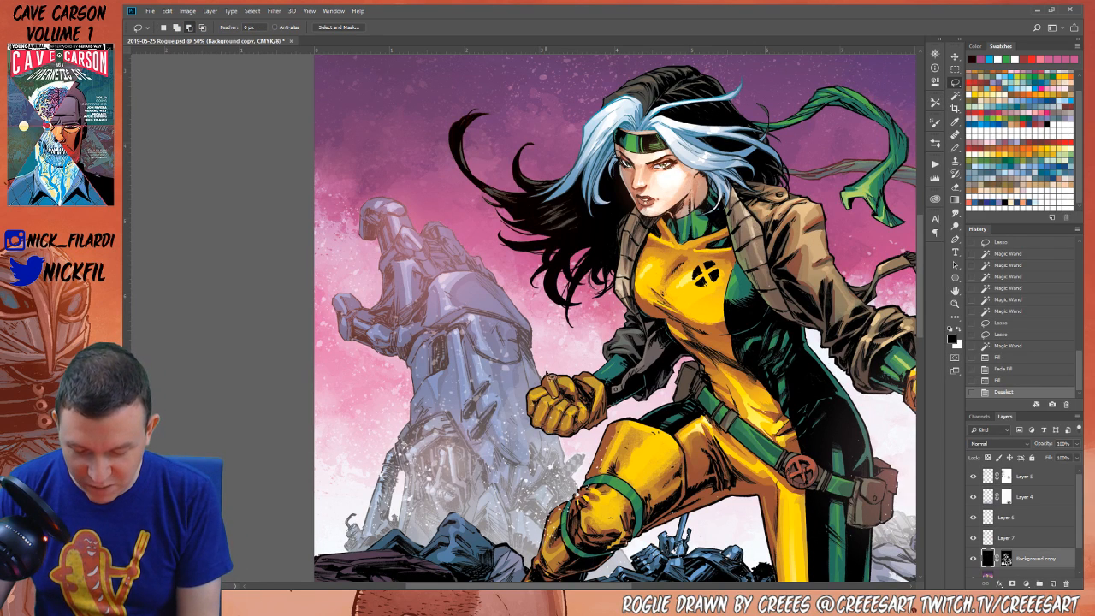
{"action": "mouse_move", "coordinate": [549, 377]}
{"action": "left_mouse_down"}
{"action": "mouse_move", "coordinate": [518, 396]}
{"action": "mouse_move", "coordinate": [531, 447]}
{"action": "mouse_move", "coordinate": [614, 447]}
{"action": "mouse_move", "coordinate": [631, 410]}
{"action": "mouse_move", "coordinate": [619, 414]}
{"action": "mouse_move", "coordinate": [676, 388]}
{"action": "mouse_move", "coordinate": [670, 401]}
{"action": "mouse_move", "coordinate": [689, 346]}
{"action": "mouse_move", "coordinate": [683, 376]}
{"action": "mouse_move", "coordinate": [612, 319]}
{"action": "left_mouse_up"}
{"action": "left_click", "coordinate": [542, 374]}
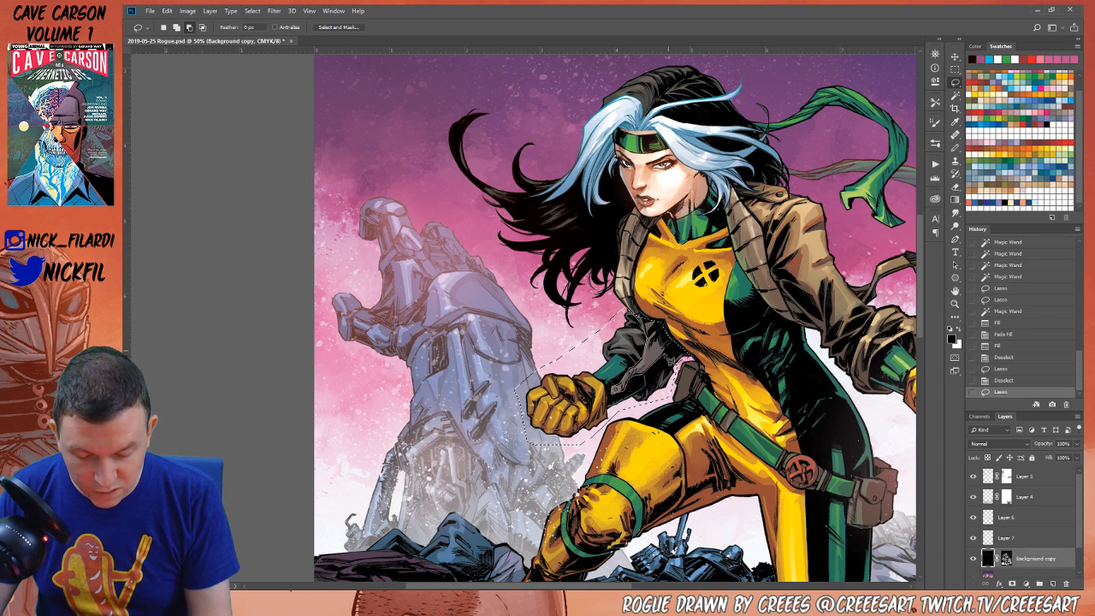
{"action": "left_click_drag", "start_coordinate": [676, 349], "coordinate": [672, 279]}
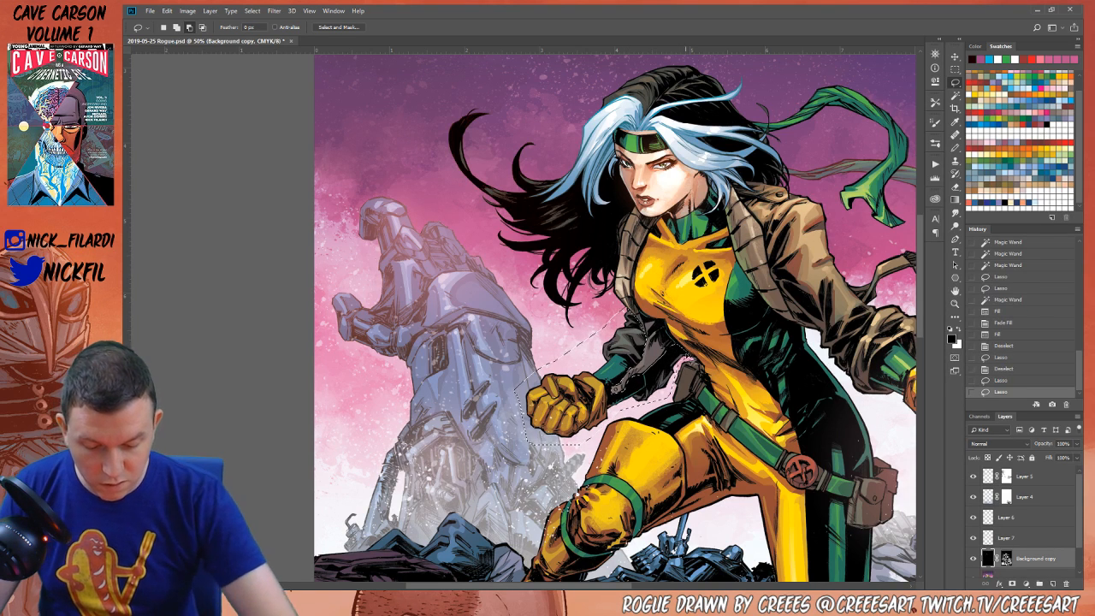
Subtract the background around the fist and sleeve from the selection with the contiguous Magic Wand sampling all layers
{"action": "left_click", "coordinate": [955, 96]}
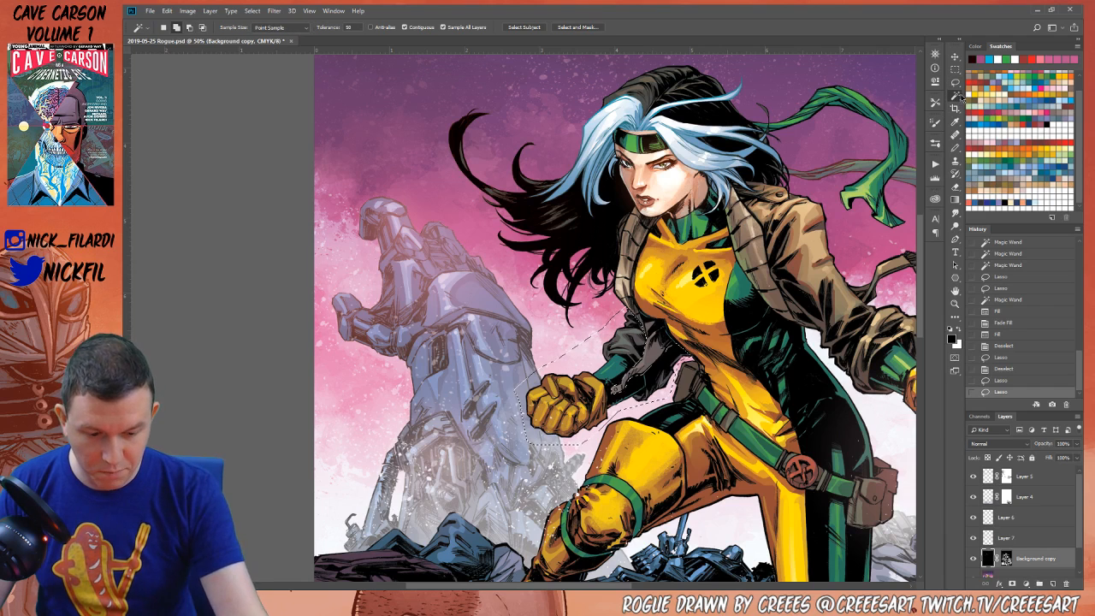
{"action": "left_click", "coordinate": [609, 329]}
{"action": "left_click", "coordinate": [609, 330]}
{"action": "left_click", "coordinate": [609, 329]}
{"action": "left_click", "coordinate": [609, 329]}
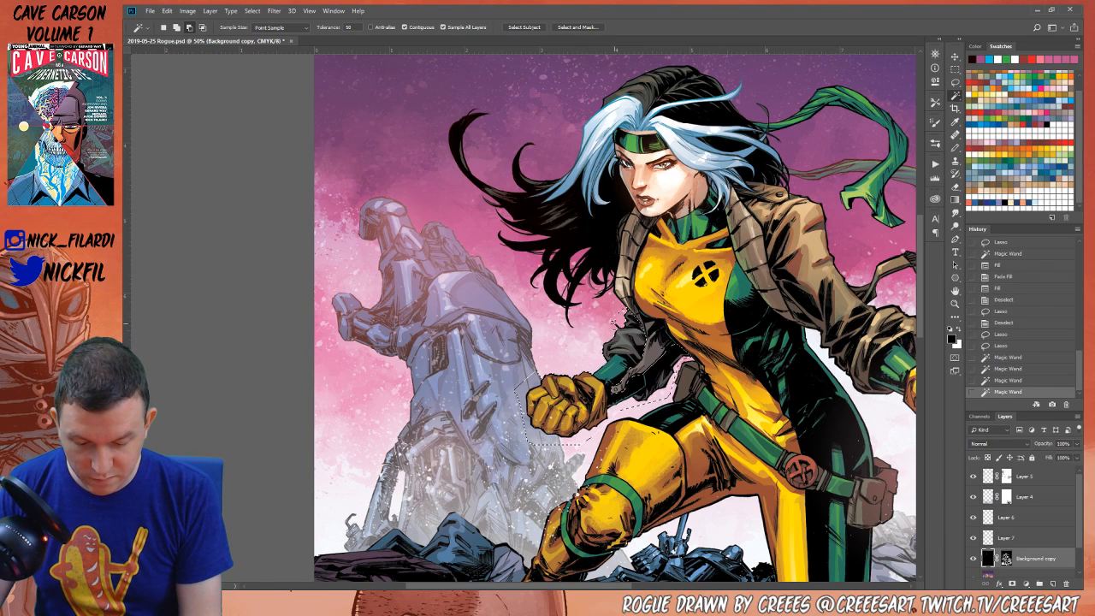
{"action": "left_click", "coordinate": [609, 330]}
{"action": "left_click", "coordinate": [609, 331]}
{"action": "left_click", "coordinate": [608, 332]}
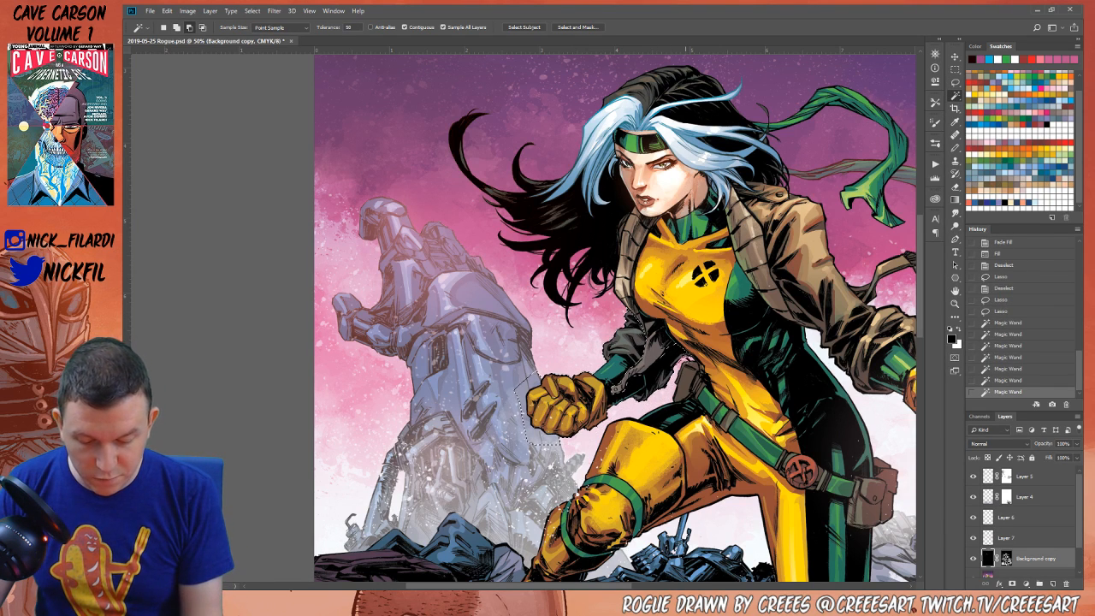
{"action": "left_click", "coordinate": [609, 332]}
{"action": "left_click", "coordinate": [608, 334]}
{"action": "left_click", "coordinate": [609, 334]}
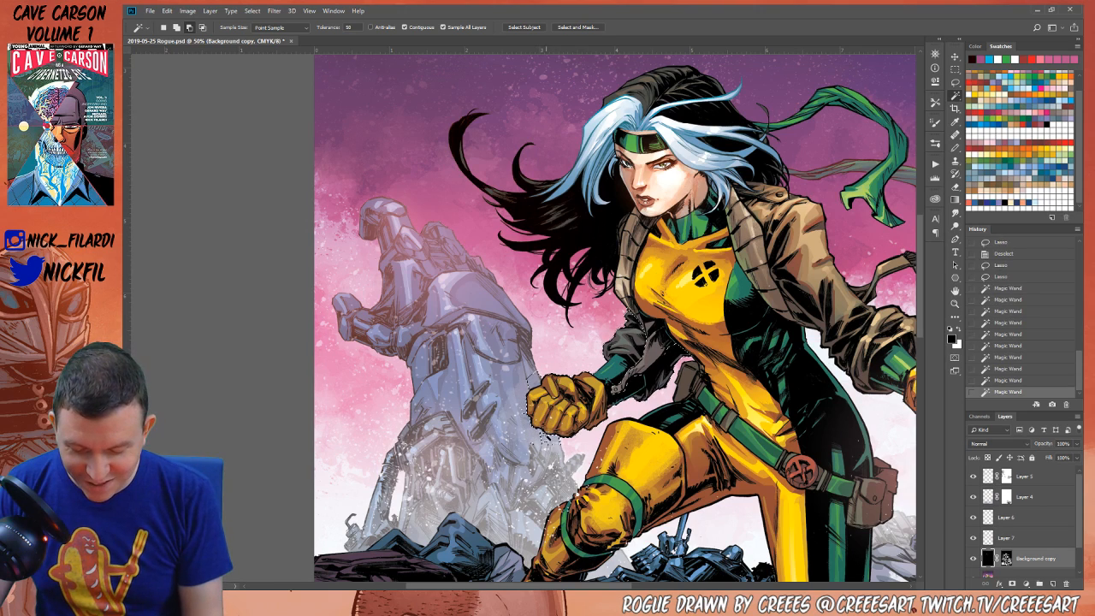
{"action": "left_click", "coordinate": [609, 333]}
Remove the stray background areas along the fist's outer edge from the selection with the Lasso
{"action": "left_click", "coordinate": [955, 303]}
{"action": "left_click", "coordinate": [533, 407]}
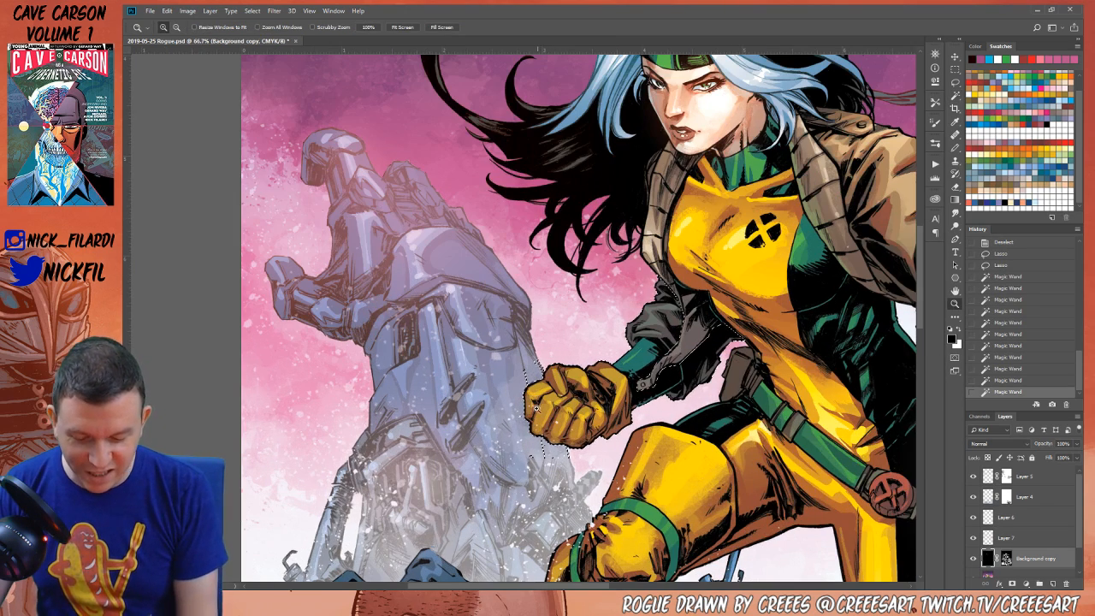
{"action": "key", "text": "l"}
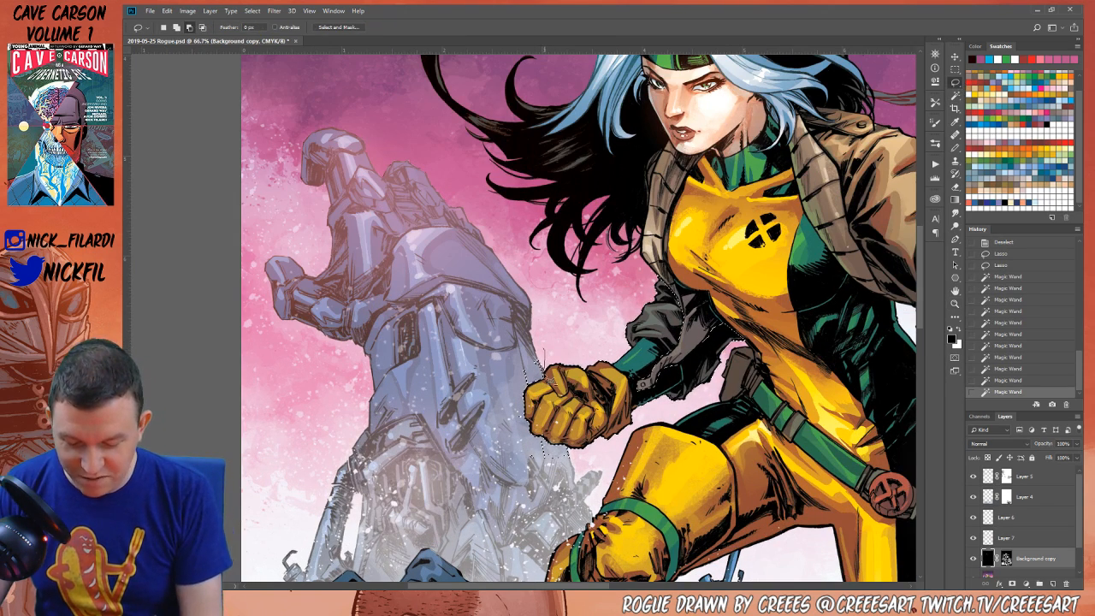
{"action": "mouse_move", "coordinate": [543, 349]}
{"action": "left_mouse_down"}
{"action": "mouse_move", "coordinate": [522, 438]}
{"action": "mouse_move", "coordinate": [506, 392]}
{"action": "mouse_move", "coordinate": [545, 452]}
{"action": "mouse_move", "coordinate": [570, 455]}
{"action": "mouse_move", "coordinate": [559, 474]}
{"action": "mouse_move", "coordinate": [573, 457]}
{"action": "mouse_move", "coordinate": [547, 476]}
{"action": "left_mouse_up"}
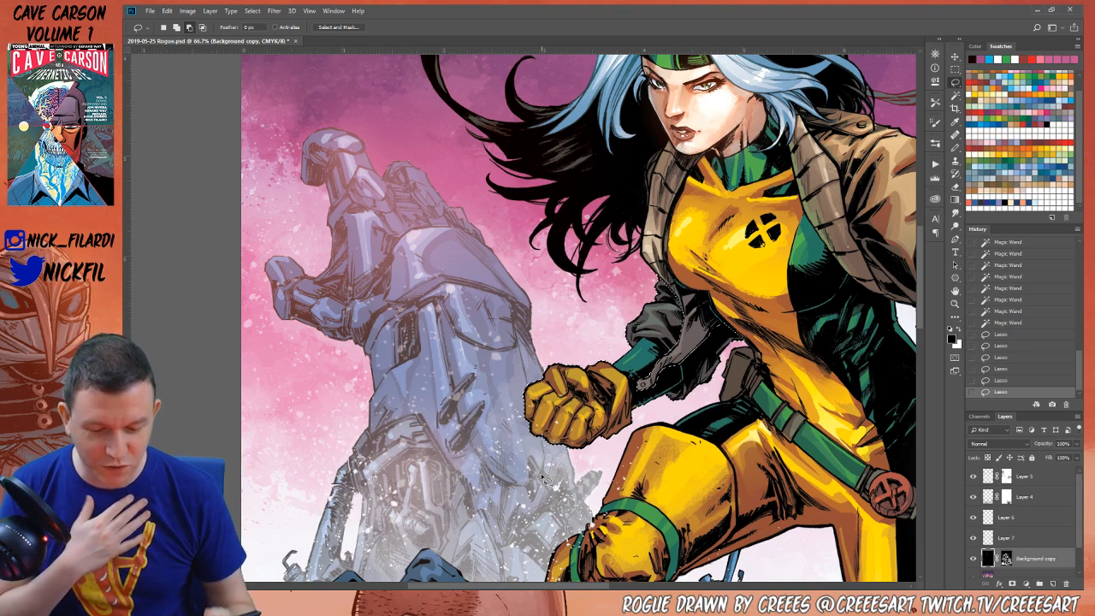
Create a new layer and move it below Layer 7, directly above the Background copy layer
{"action": "left_click", "coordinate": [954, 303]}
{"action": "key", "text": "ctrl+minus"}
{"action": "key", "text": "ctrl+minus"}
{"action": "key", "text": "ctrl+minus"}
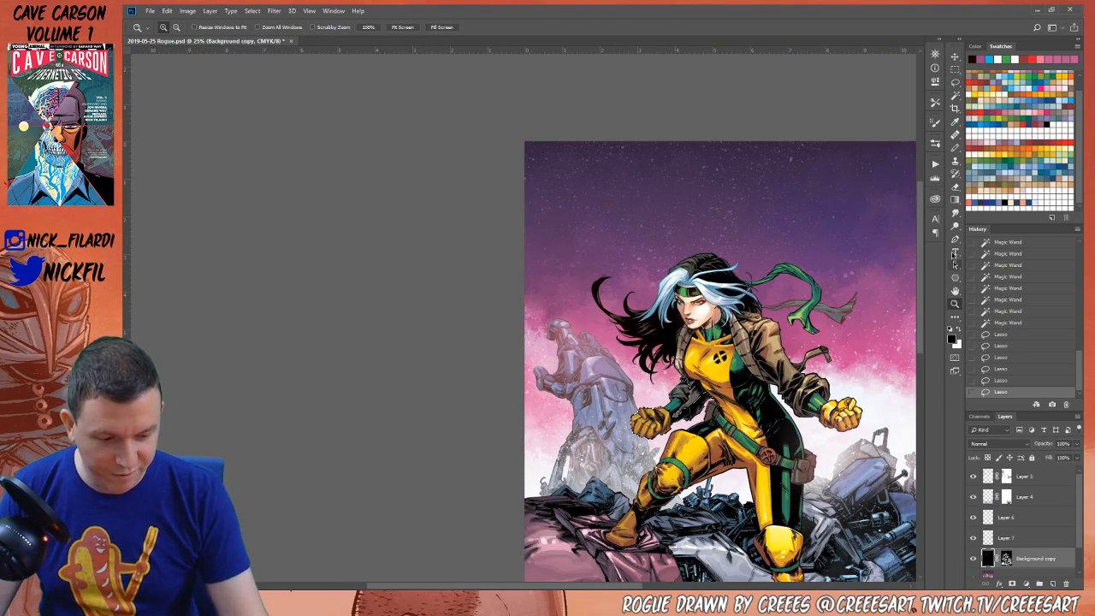
{"action": "left_click", "coordinate": [955, 198]}
{"action": "left_click", "coordinate": [1031, 518]}
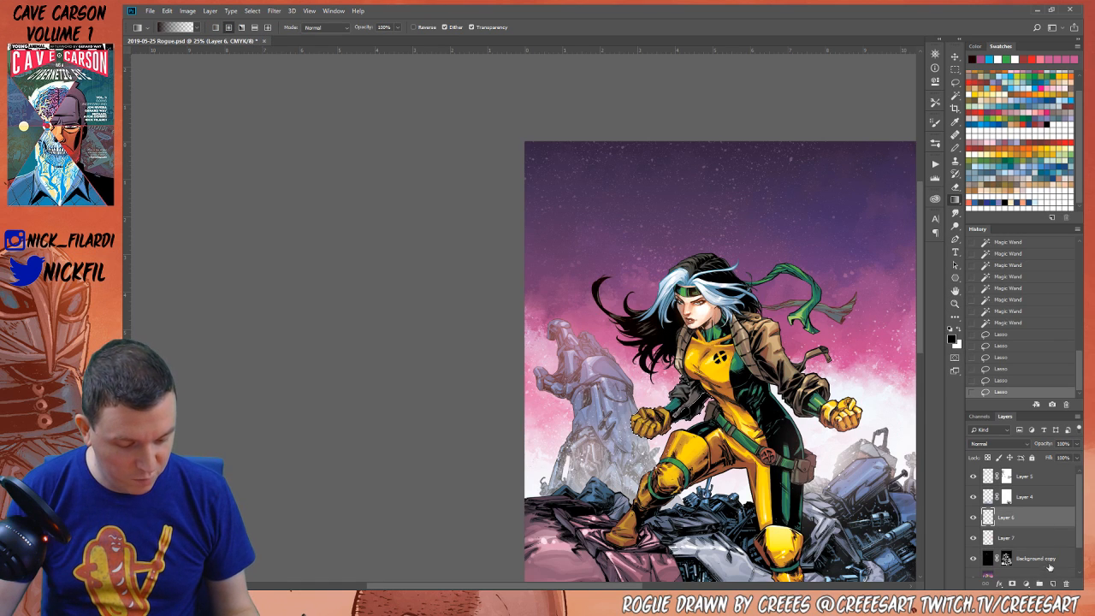
{"action": "left_click", "coordinate": [1051, 583]}
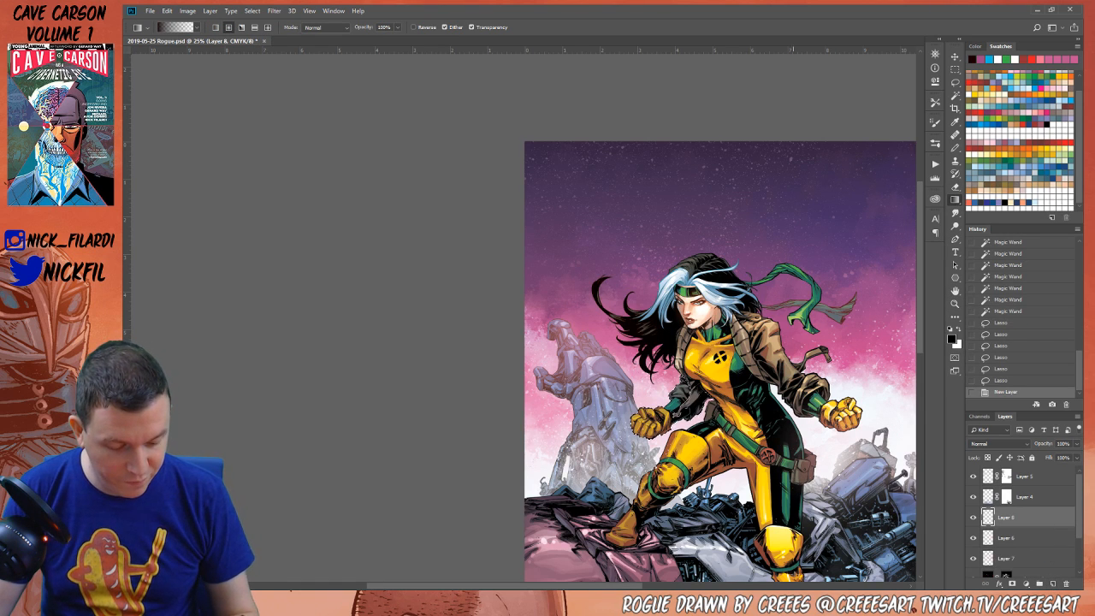
{"action": "left_click_drag", "start_coordinate": [1023, 517], "coordinate": [1022, 567]}
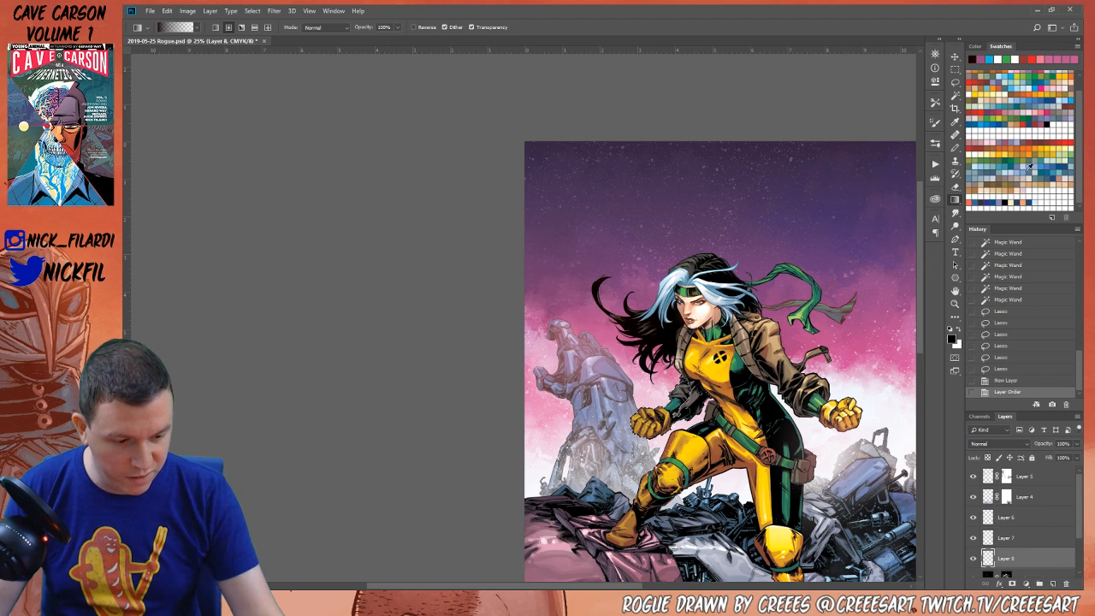
Choose a salmon pink foreground colour and apply a foreground-to-transparent radial gradient across the selected fist and sleeve on Layer 8
{"action": "left_click", "coordinate": [1047, 111]}
{"action": "left_click", "coordinate": [955, 292]}
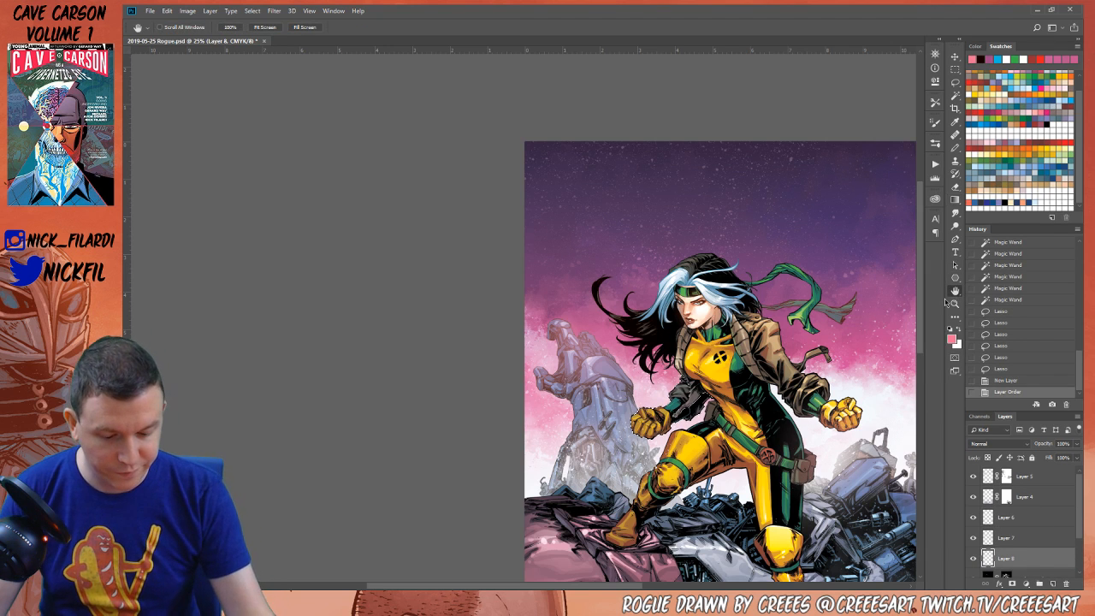
{"action": "left_click_drag", "start_coordinate": [770, 359], "coordinate": [668, 302]}
{"action": "left_click", "coordinate": [955, 199]}
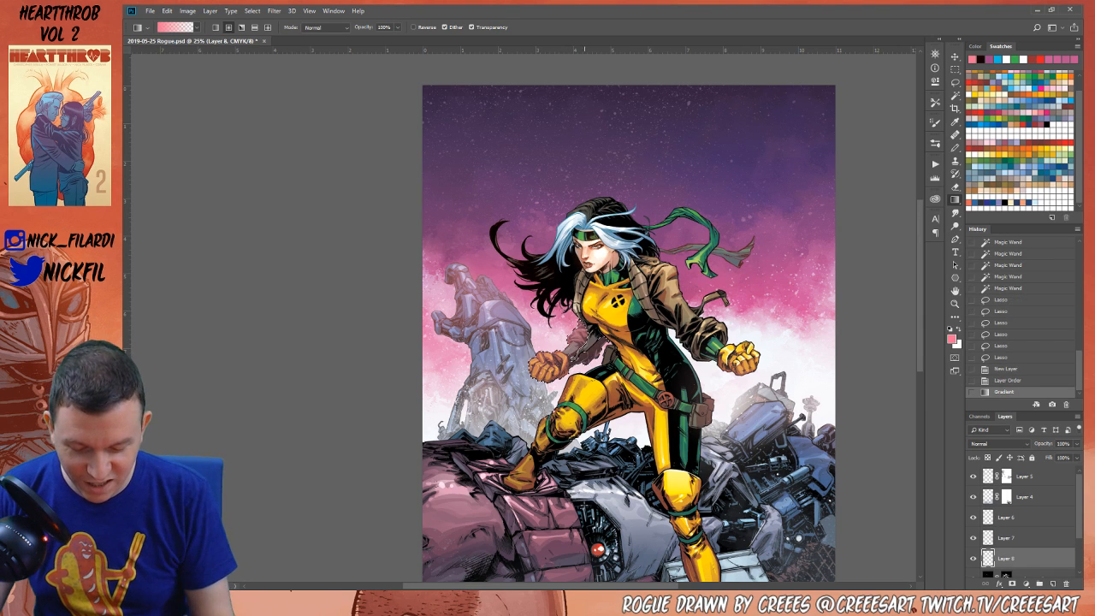
{"action": "left_click_drag", "start_coordinate": [407, 385], "coordinate": [672, 304]}
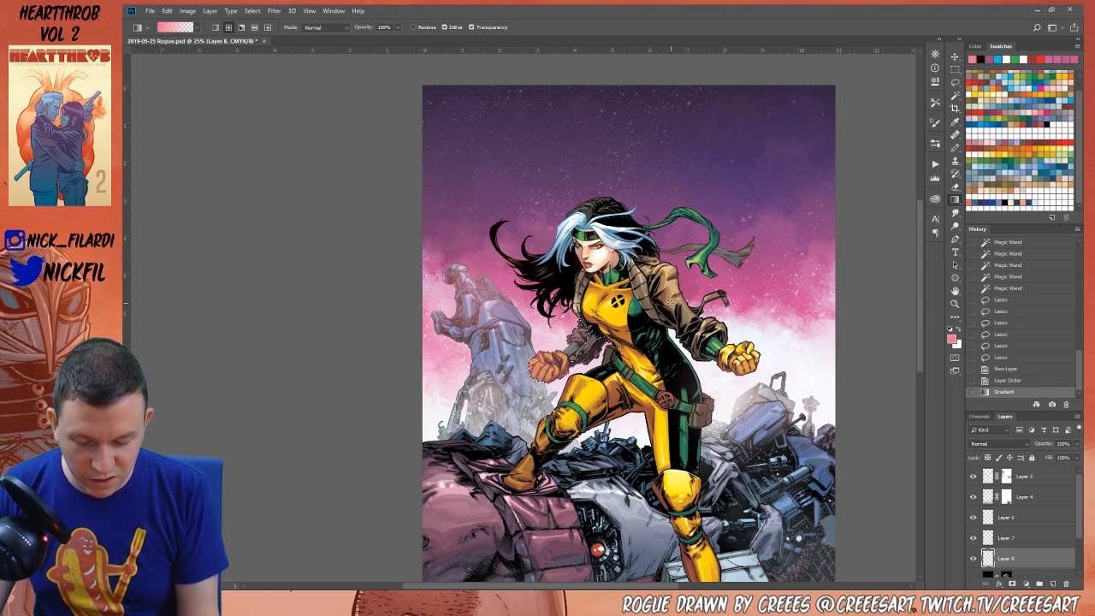
Rework the pink gradient on the selected arm, add a second gradient in pale pink, and clear the selection
{"action": "key", "text": "ctrl+d"}
{"action": "scroll", "coordinate": [1009, 377], "scroll_direction": "up", "scroll_amount": 1}
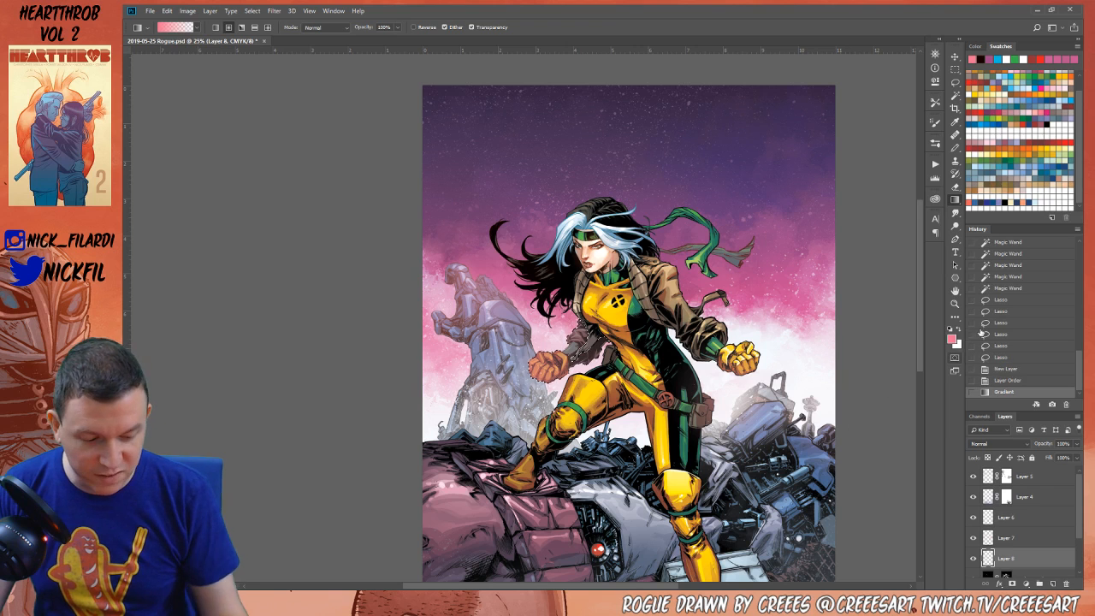
{"action": "left_click", "coordinate": [1009, 380]}
{"action": "key", "text": "ctrl+shift+z"}
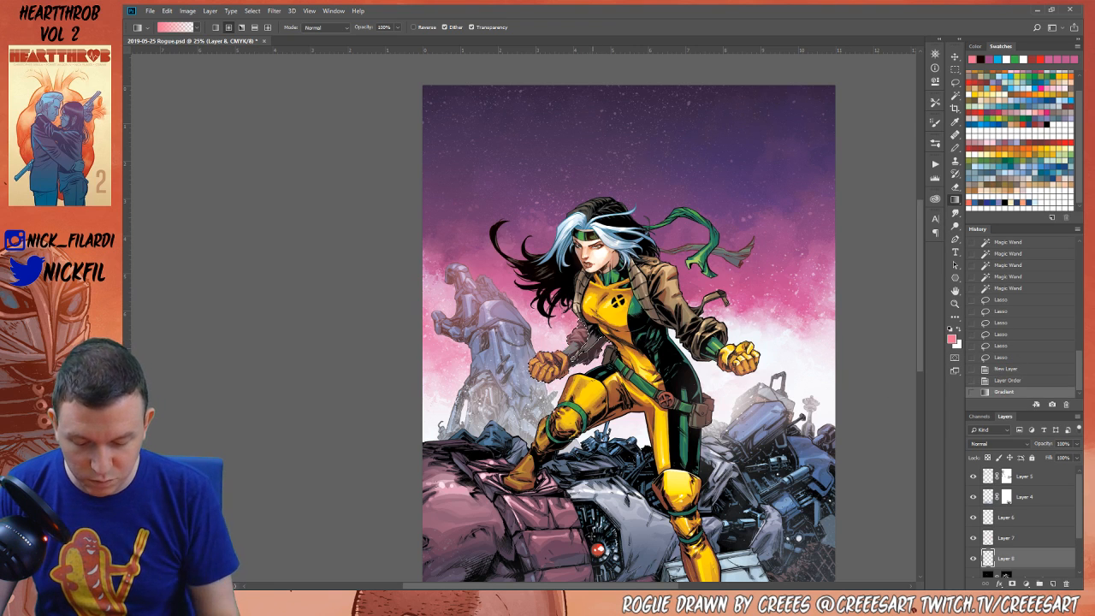
{"action": "left_click_drag", "start_coordinate": [441, 441], "coordinate": [451, 450]}
{"action": "key", "text": "ctrl+d"}
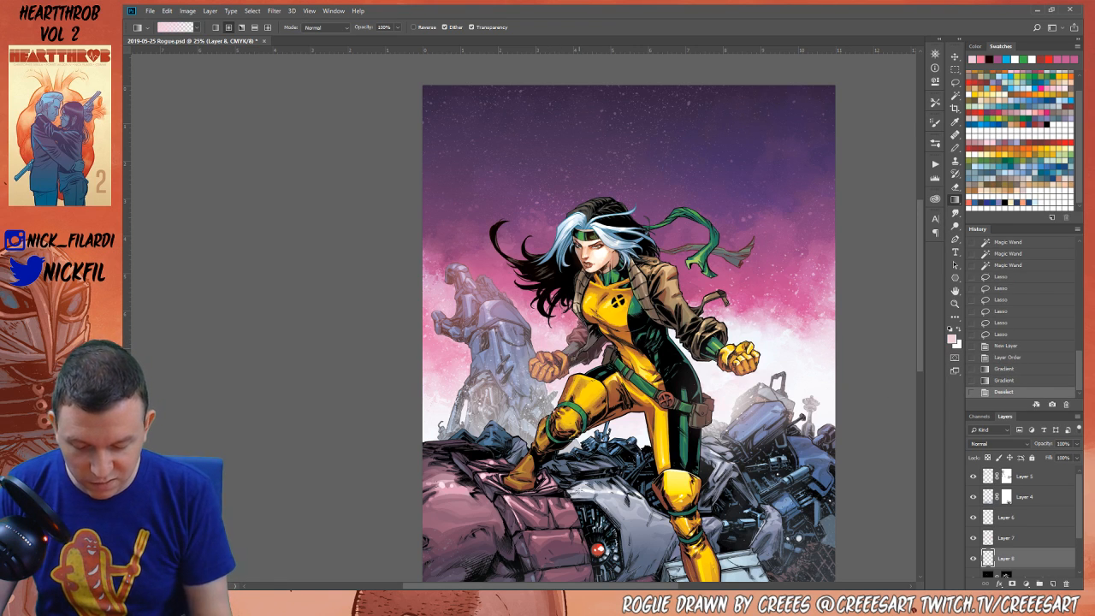
Examine the tinted rear arm at thumbnail size, in the full cover and up close
{"action": "left_click", "coordinate": [955, 304]}
{"action": "left_click", "coordinate": [656, 448], "text": "alt"}
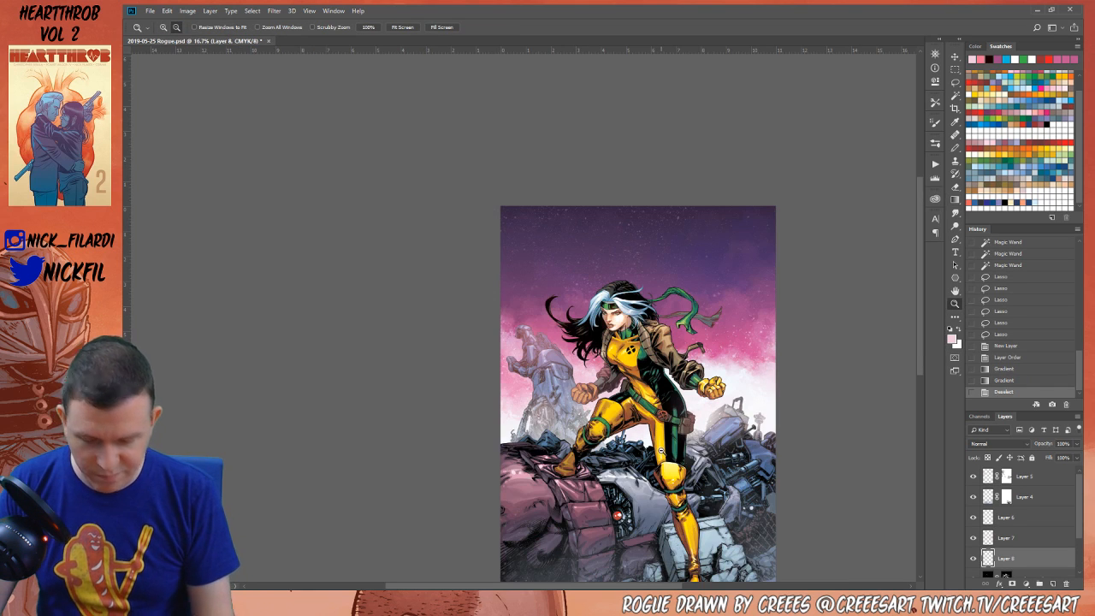
{"action": "left_click", "coordinate": [687, 488], "text": "alt"}
{"action": "left_click", "coordinate": [687, 487], "text": "alt"}
{"action": "left_click", "coordinate": [686, 488], "text": "alt"}
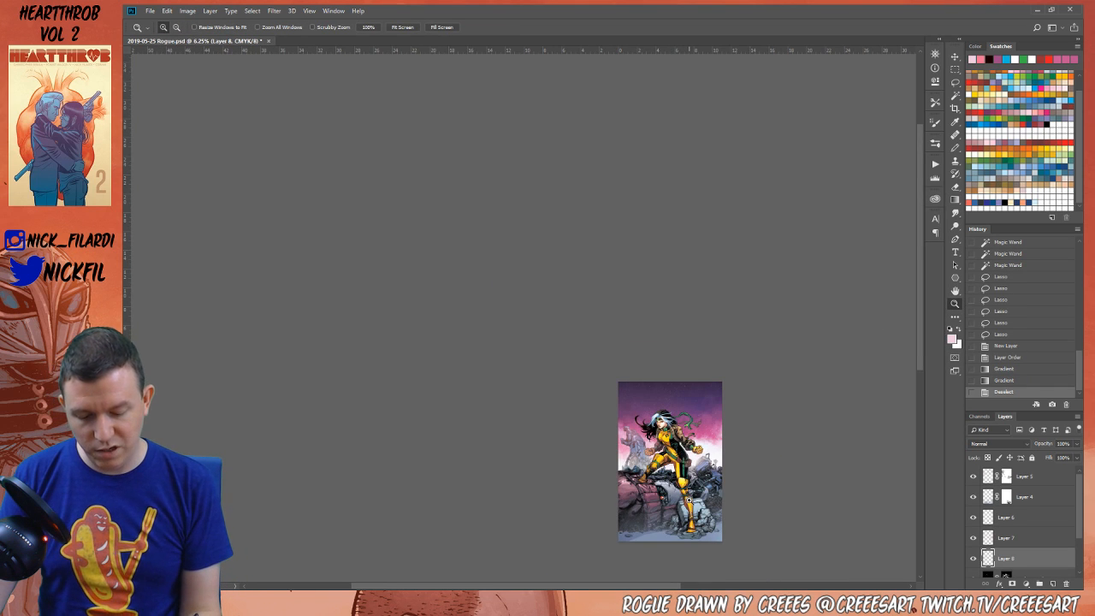
{"action": "left_click", "coordinate": [688, 499]}
{"action": "left_click", "coordinate": [690, 496]}
{"action": "left_click", "coordinate": [691, 496]}
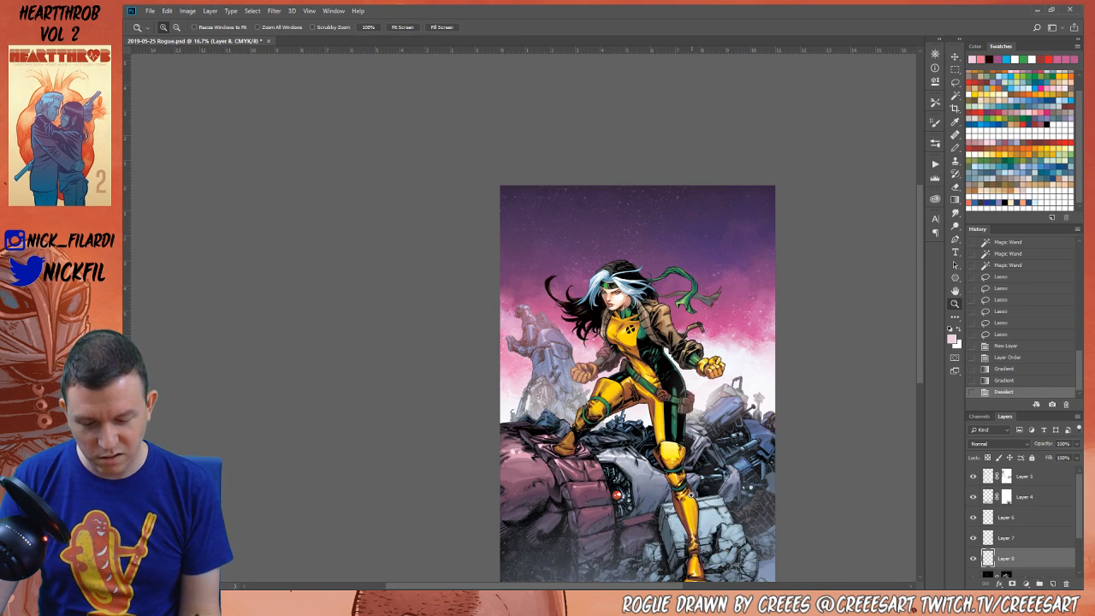
{"action": "left_click", "coordinate": [607, 372]}
{"action": "left_click", "coordinate": [606, 372]}
{"action": "left_click", "coordinate": [606, 372]}
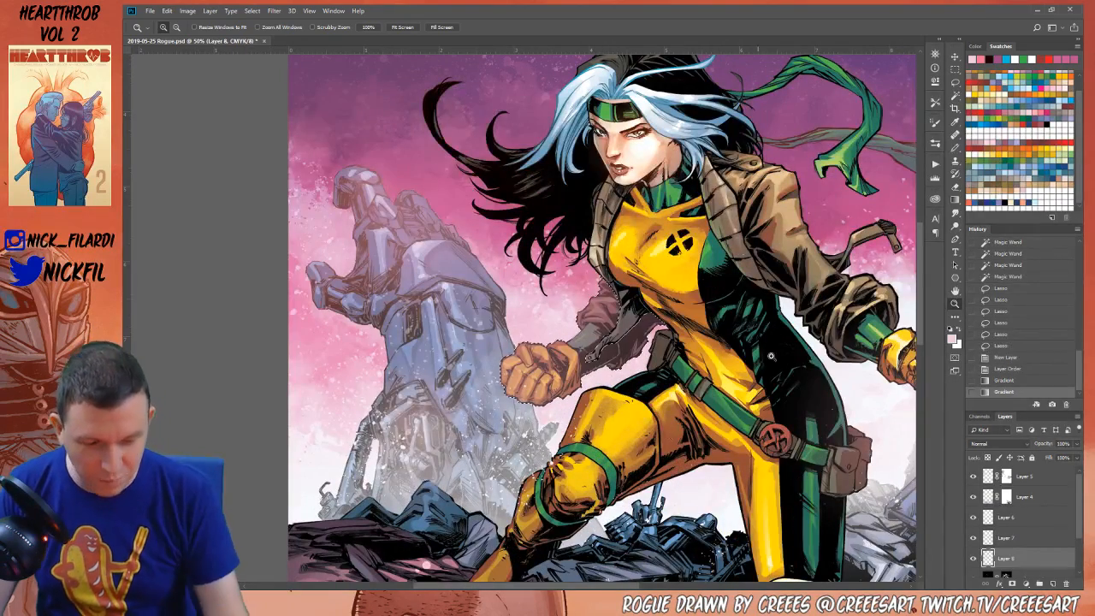
Apply another pale pink gradient across the selected rear arm on Layer 8 and clear the selection
{"action": "key", "text": "g"}
{"action": "left_click_drag", "start_coordinate": [644, 399], "coordinate": [615, 300]}
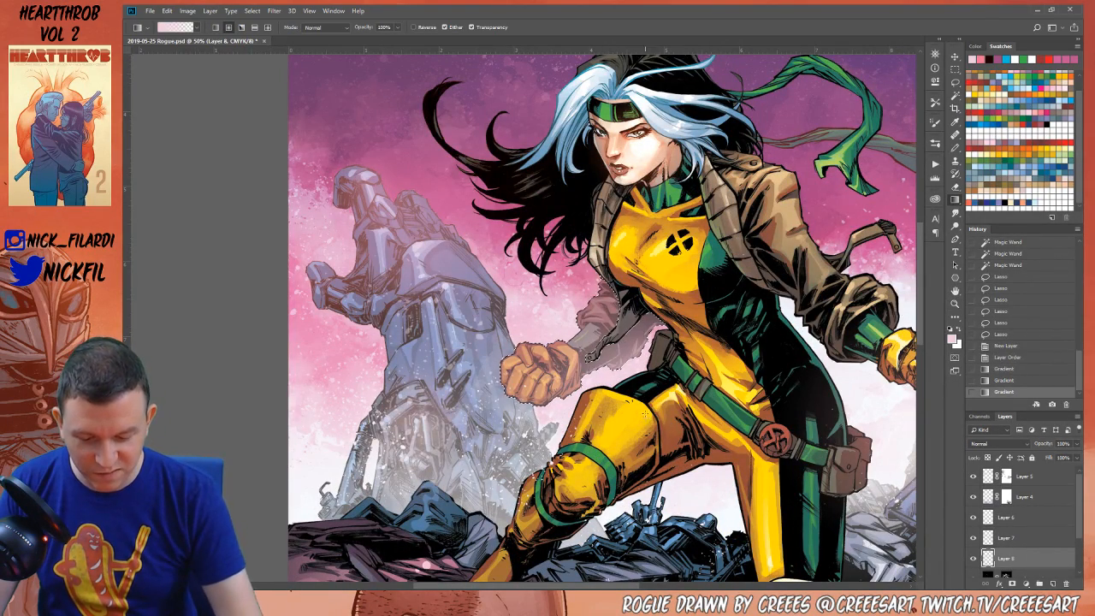
{"action": "key", "text": "ctrl+d"}
{"action": "left_click", "coordinate": [955, 304]}
{"action": "scroll", "coordinate": [721, 433], "scroll_direction": "down", "scroll_amount": 4}
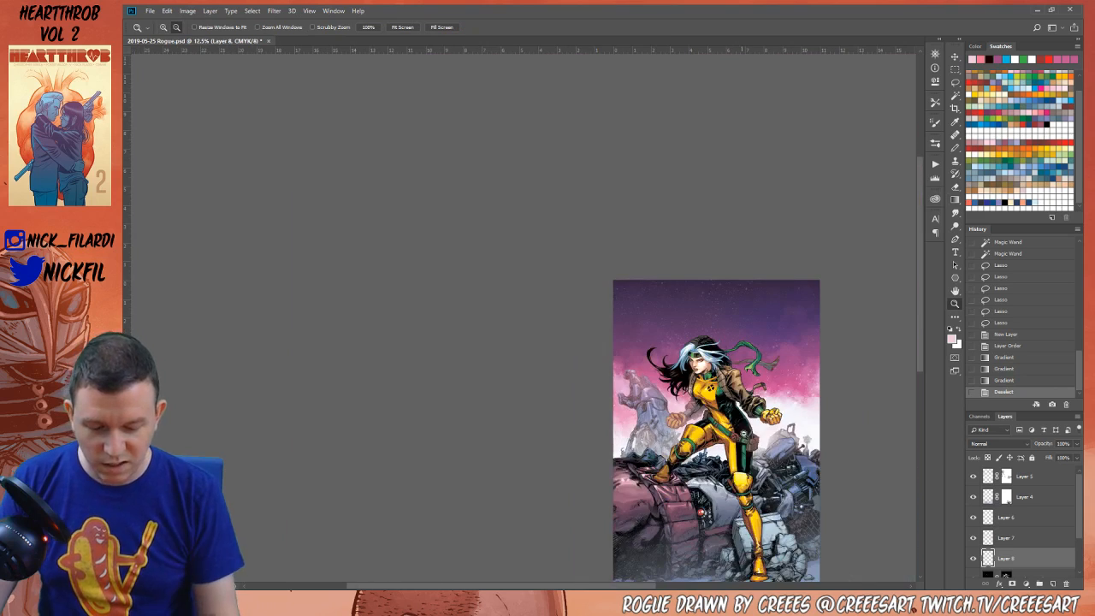
{"action": "left_click", "coordinate": [955, 290]}
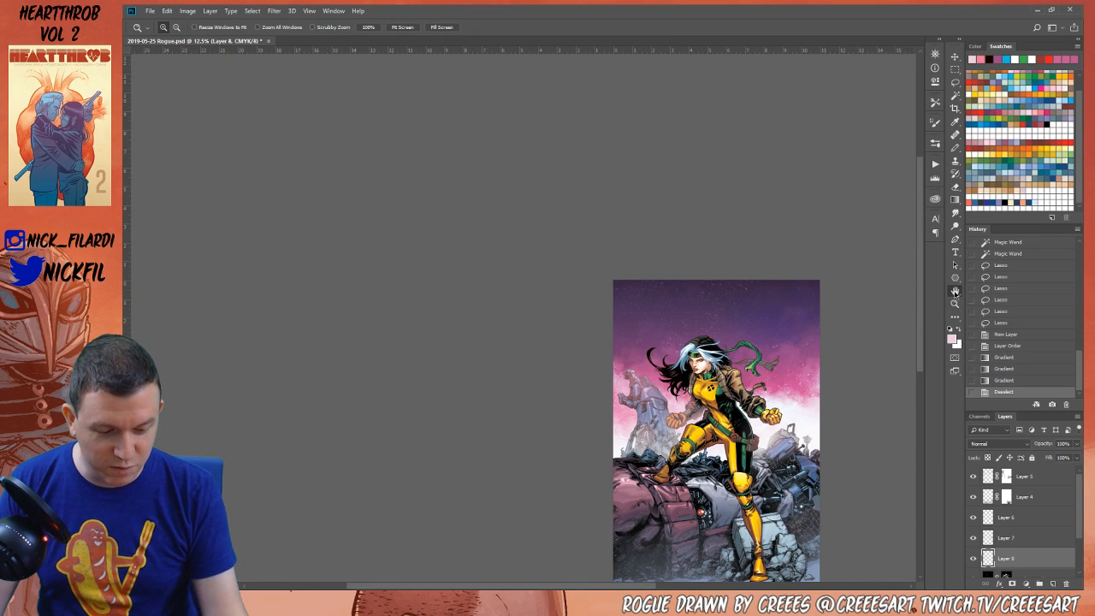
{"action": "left_click_drag", "start_coordinate": [781, 449], "coordinate": [653, 374]}
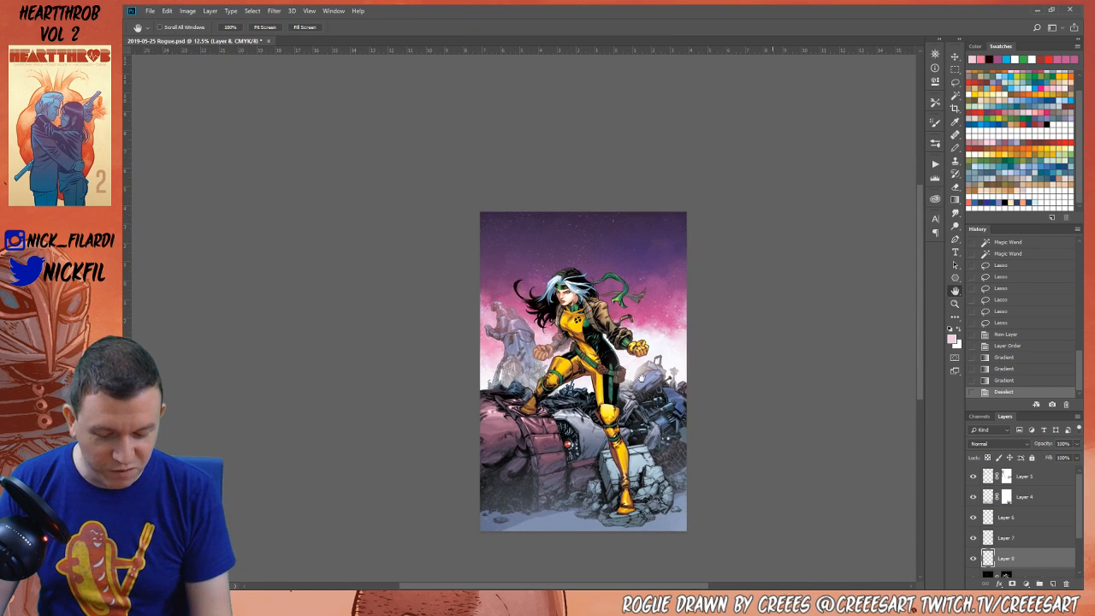
Try Layer 8 at 62% opacity and revert the opacity change
{"action": "left_click", "coordinate": [1076, 444]}
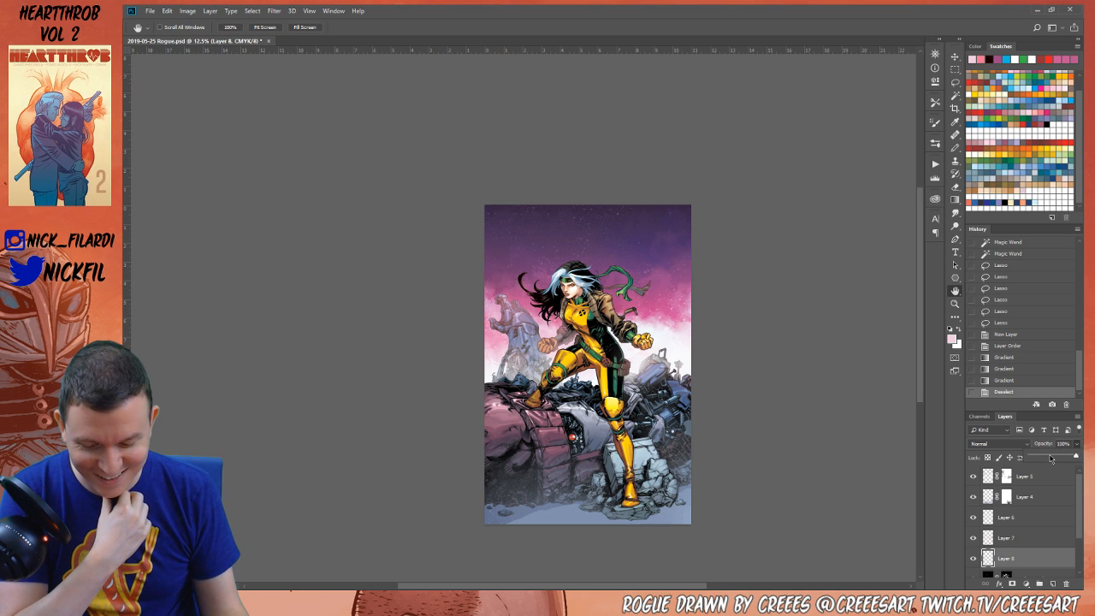
{"action": "mouse_move", "coordinate": [1051, 459]}
{"action": "left_mouse_down"}
{"action": "mouse_move", "coordinate": [1067, 460]}
{"action": "mouse_move", "coordinate": [1057, 459]}
{"action": "left_mouse_up"}
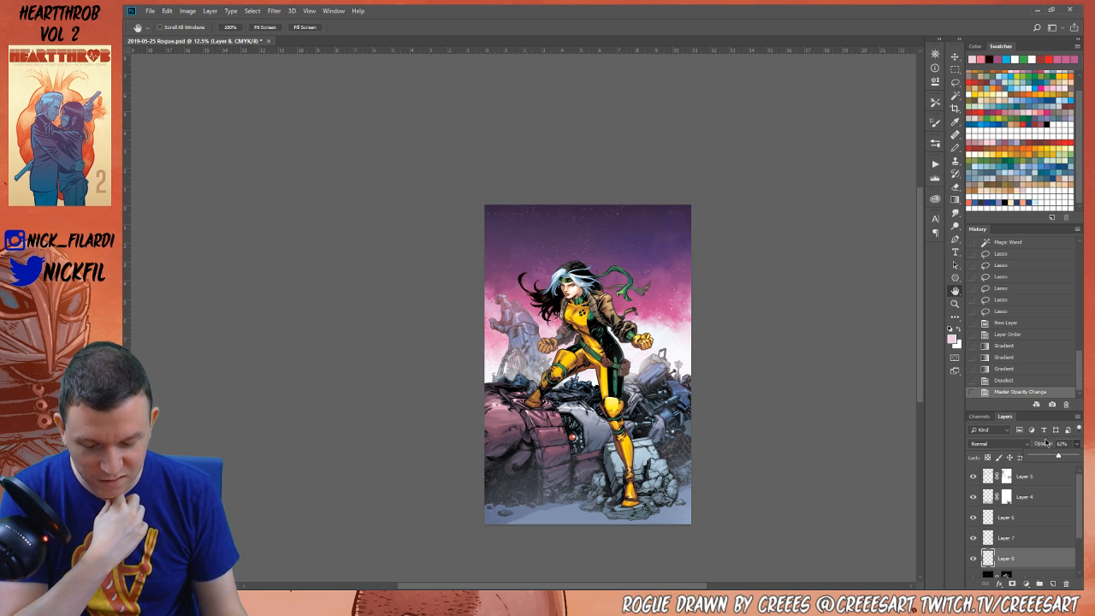
{"action": "left_click", "coordinate": [1014, 380]}
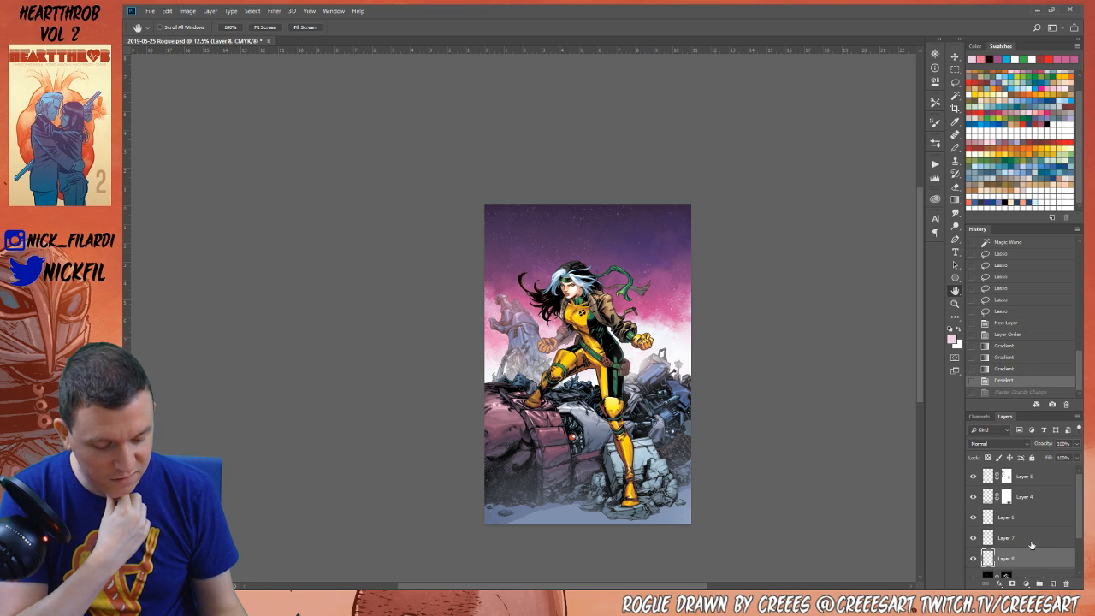
Compare the rear arm with Layer 8 hidden and shown, and delete Layer 8
{"action": "left_click", "coordinate": [972, 559]}
{"action": "left_click", "coordinate": [973, 559]}
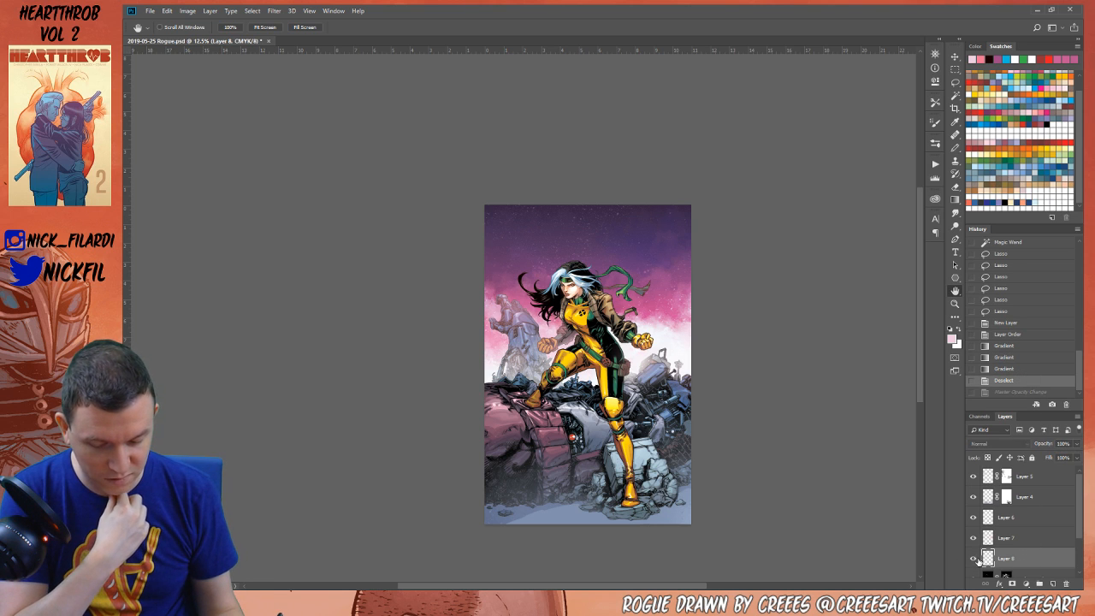
{"action": "left_click", "coordinate": [973, 560]}
{"action": "left_click", "coordinate": [973, 560]}
{"action": "left_click_drag", "start_coordinate": [1041, 562], "coordinate": [1067, 584]}
Examine the figure and the untinted rear arm against the background, up close and at a wider view
{"action": "left_click", "coordinate": [954, 304]}
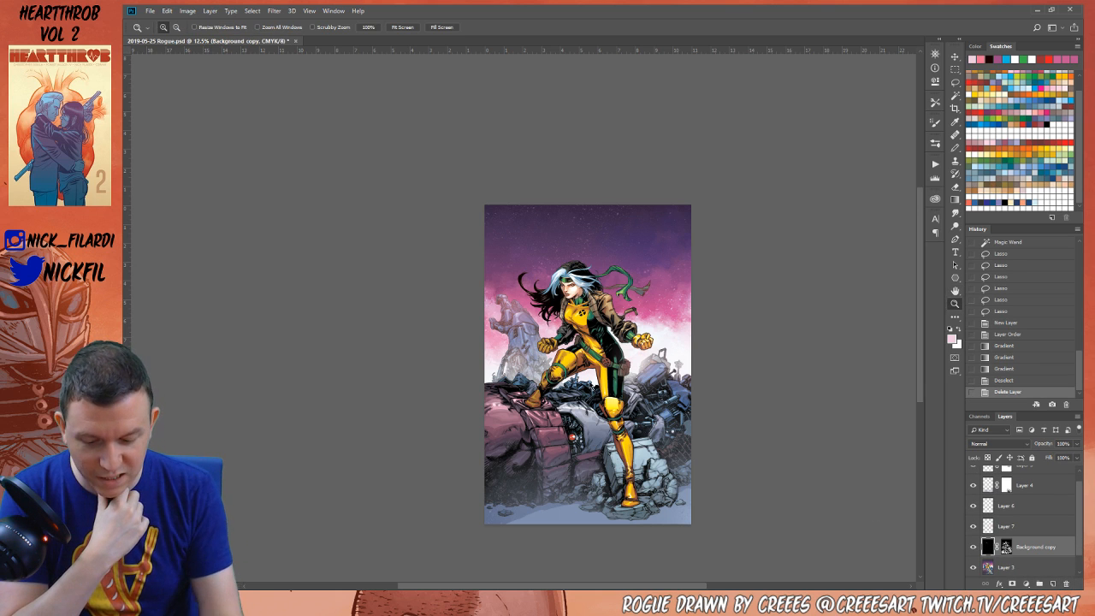
{"action": "left_click", "coordinate": [590, 385]}
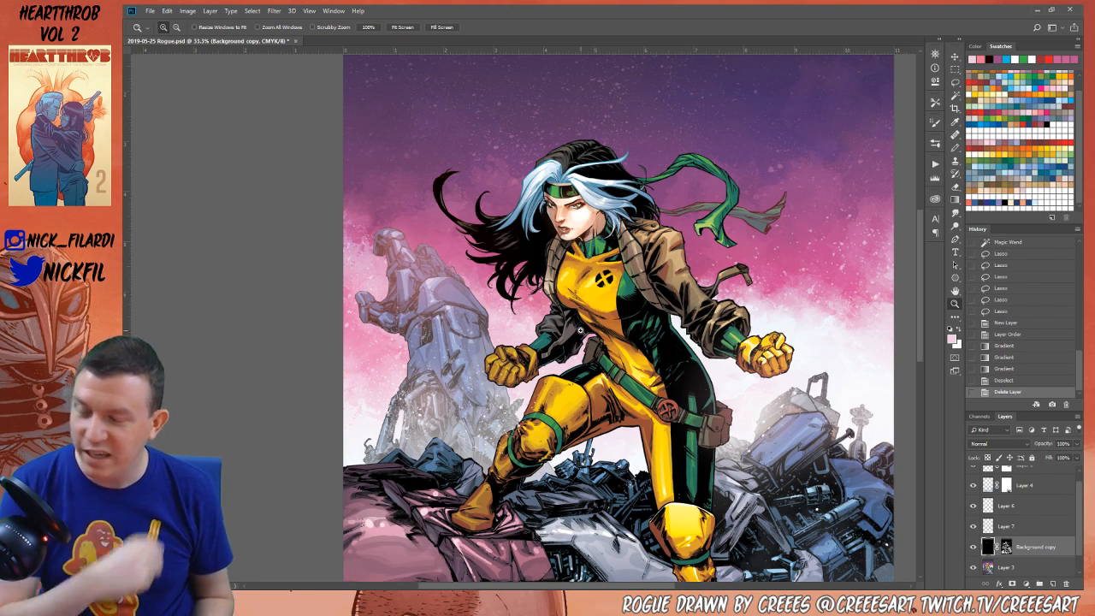
{"action": "left_click", "coordinate": [954, 291]}
{"action": "left_click_drag", "start_coordinate": [702, 448], "coordinate": [690, 409]}
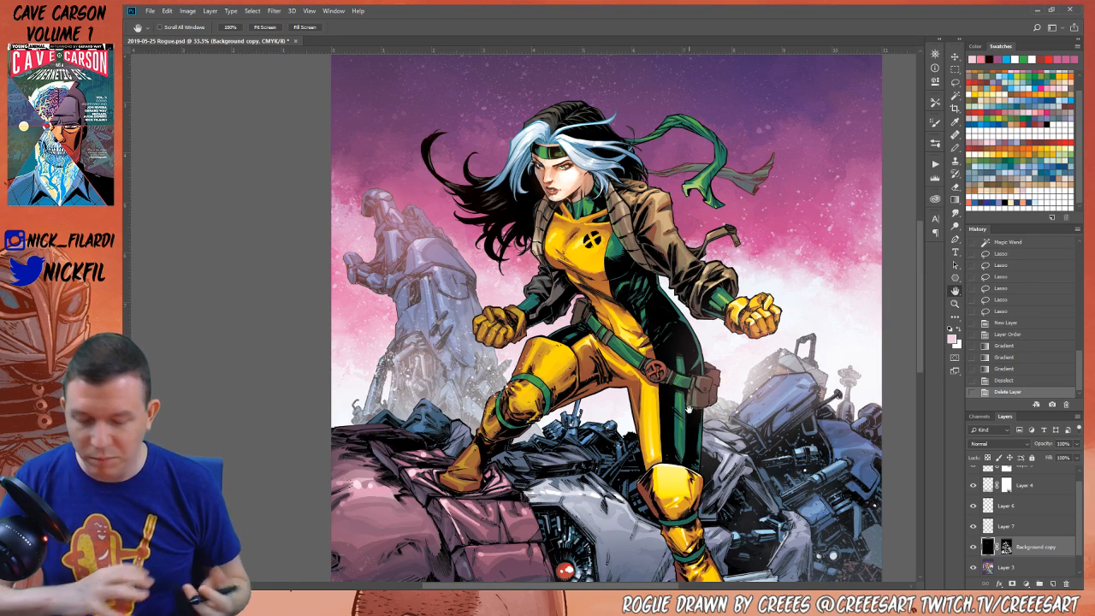
{"action": "key", "text": "z"}
{"action": "left_click", "coordinate": [686, 453], "text": "alt"}
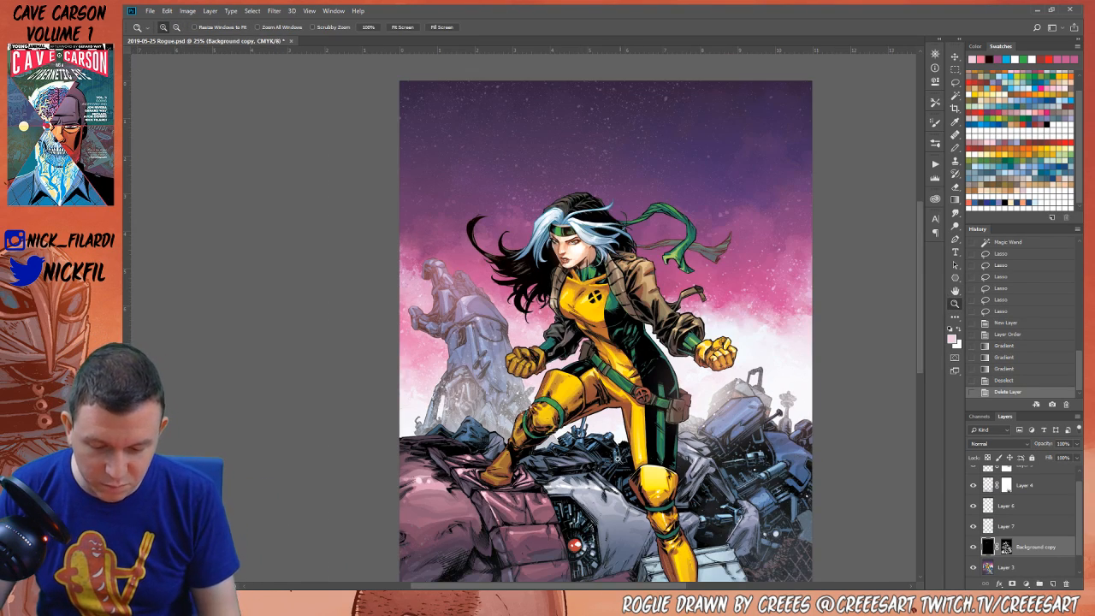
{"action": "left_click", "coordinate": [954, 291]}
{"action": "left_click_drag", "start_coordinate": [817, 341], "coordinate": [898, 313]}
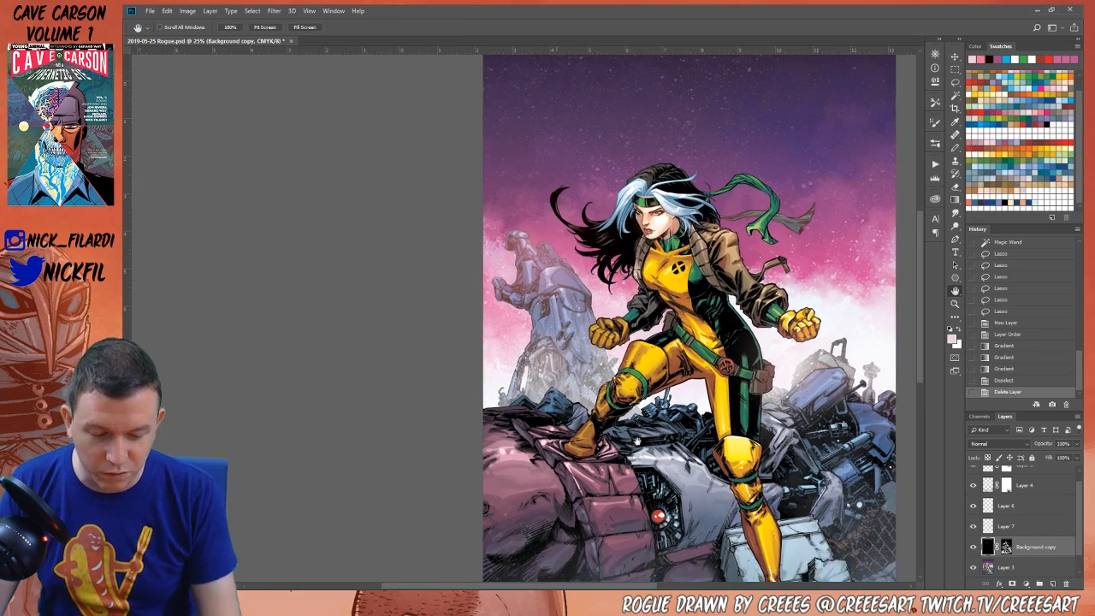
Sample the suit's light yellow for an enlarged pencil, try a highlight dab on the chest on Background copy, and undo it
{"action": "left_click", "coordinate": [956, 303]}
{"action": "left_click", "coordinate": [664, 349]}
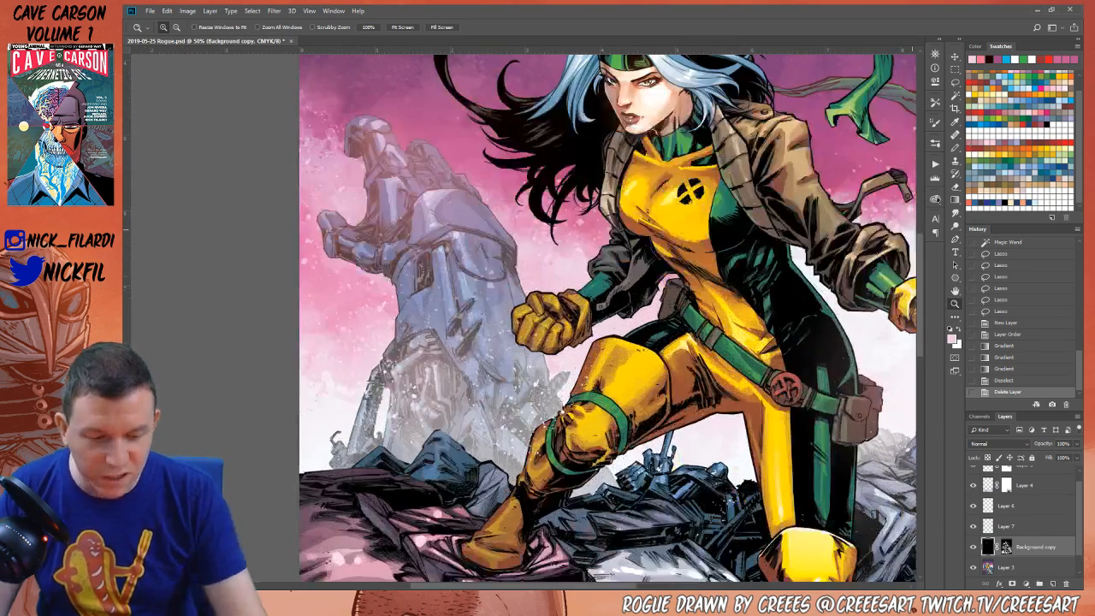
{"action": "left_click", "coordinate": [956, 147]}
{"action": "left_click", "coordinate": [636, 182], "text": "alt"}
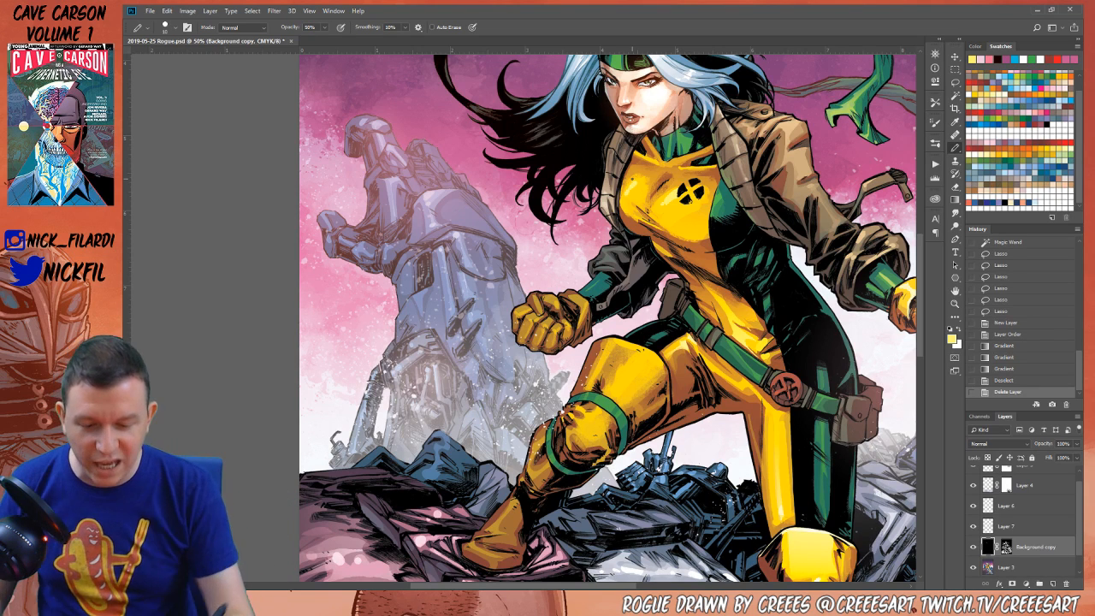
{"action": "key", "text": "bracketright"}
{"action": "left_click", "coordinate": [664, 202]}
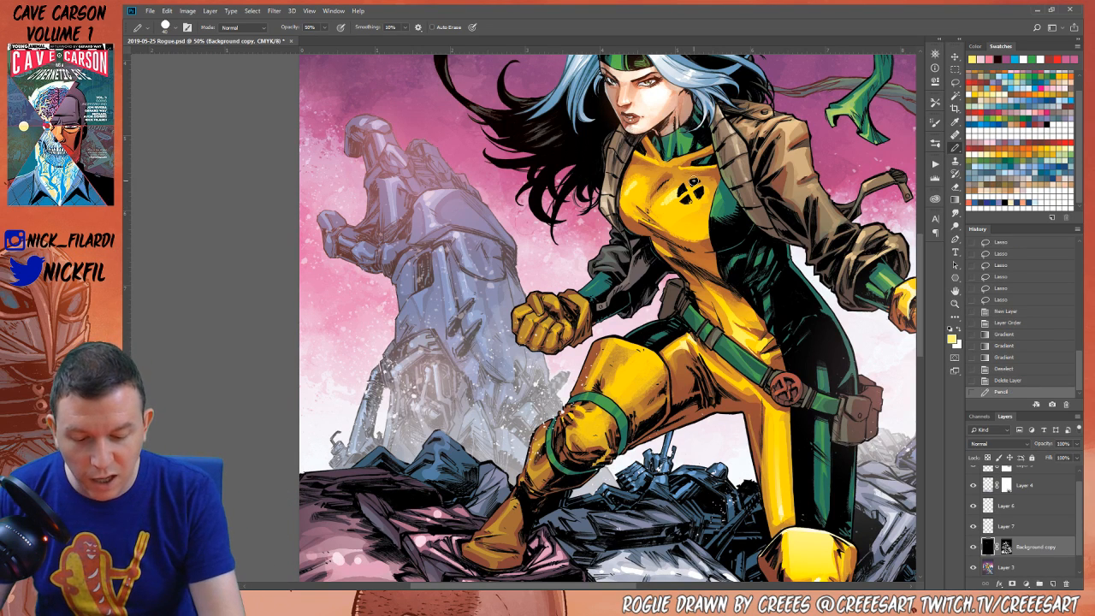
{"action": "key", "text": "ctrl+z"}
Select Layer 3 and pencil light yellow highlights onto the yellow chest panel of the suit
{"action": "left_click", "coordinate": [1010, 569]}
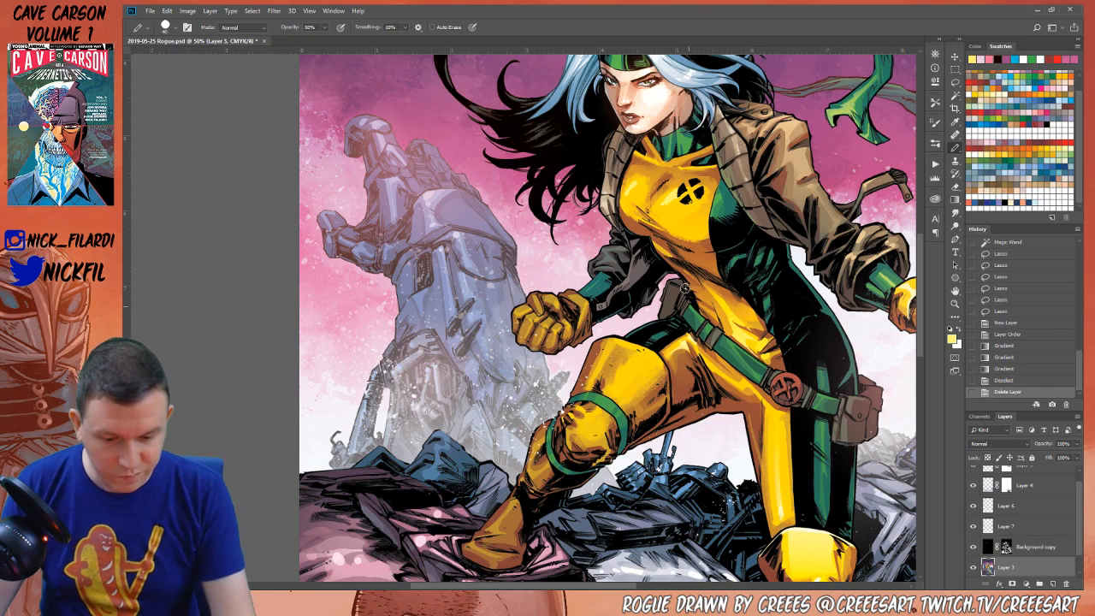
{"action": "left_click", "coordinate": [659, 209]}
{"action": "left_click", "coordinate": [660, 207]}
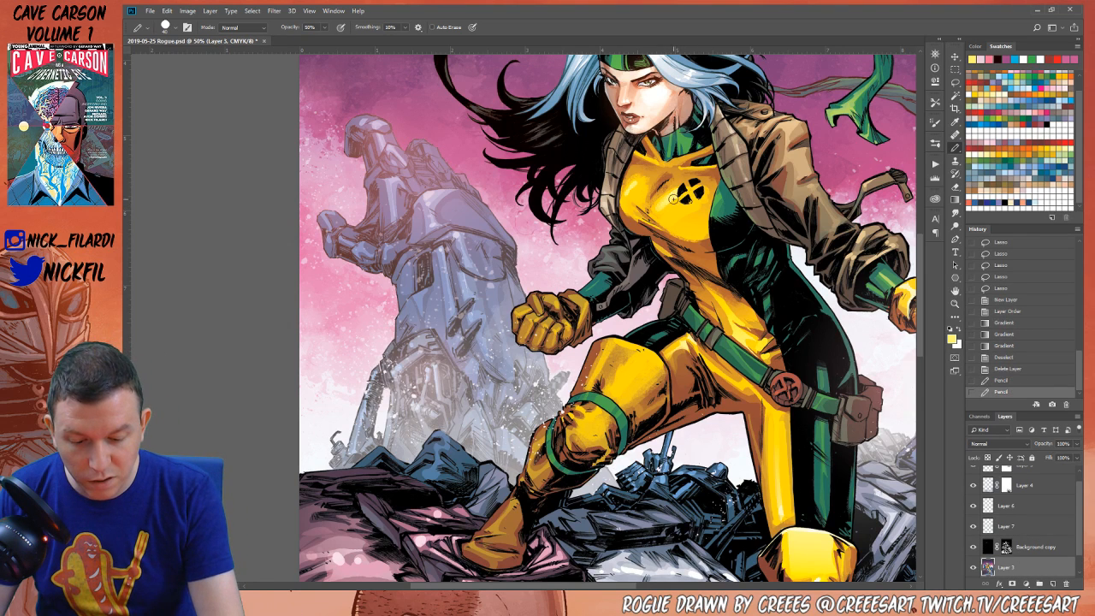
{"action": "left_click", "coordinate": [631, 187]}
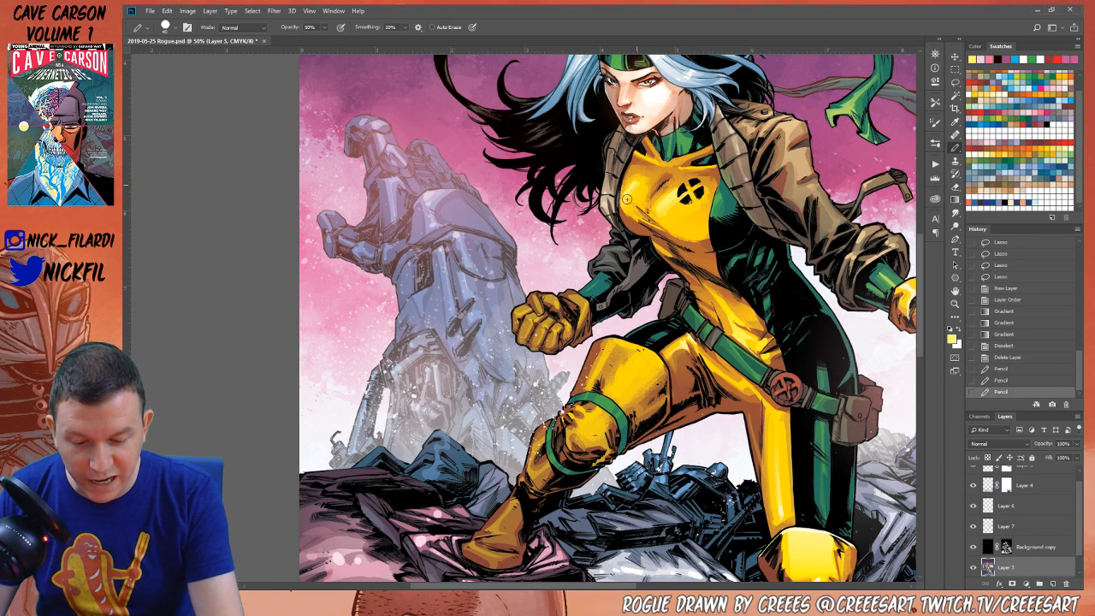
{"action": "left_click", "coordinate": [626, 205]}
{"action": "left_click", "coordinate": [627, 201]}
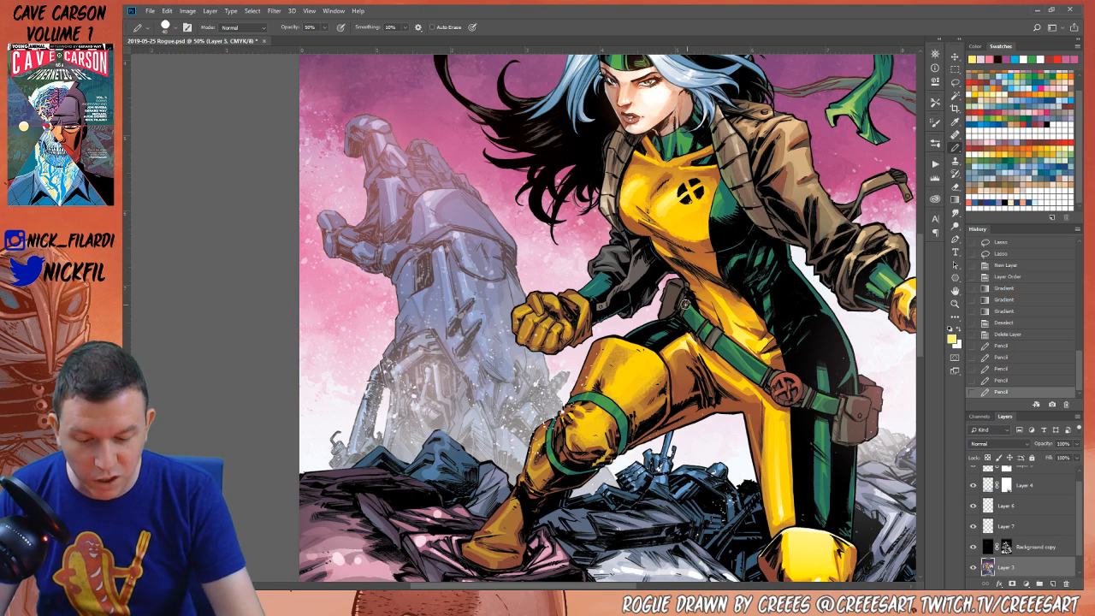
{"action": "left_click", "coordinate": [638, 226]}
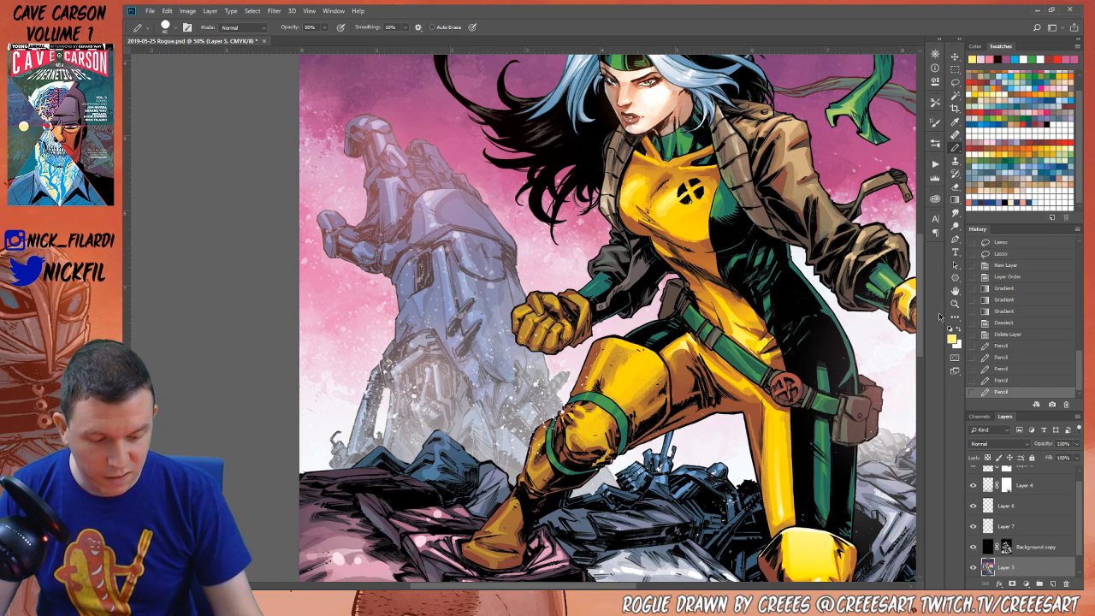
Switch to a textured brush preset at 50% opacity and paint light yellow highlights across the suit's hips
{"action": "key", "text": "z"}
{"action": "left_click", "coordinate": [912, 320], "text": "alt"}
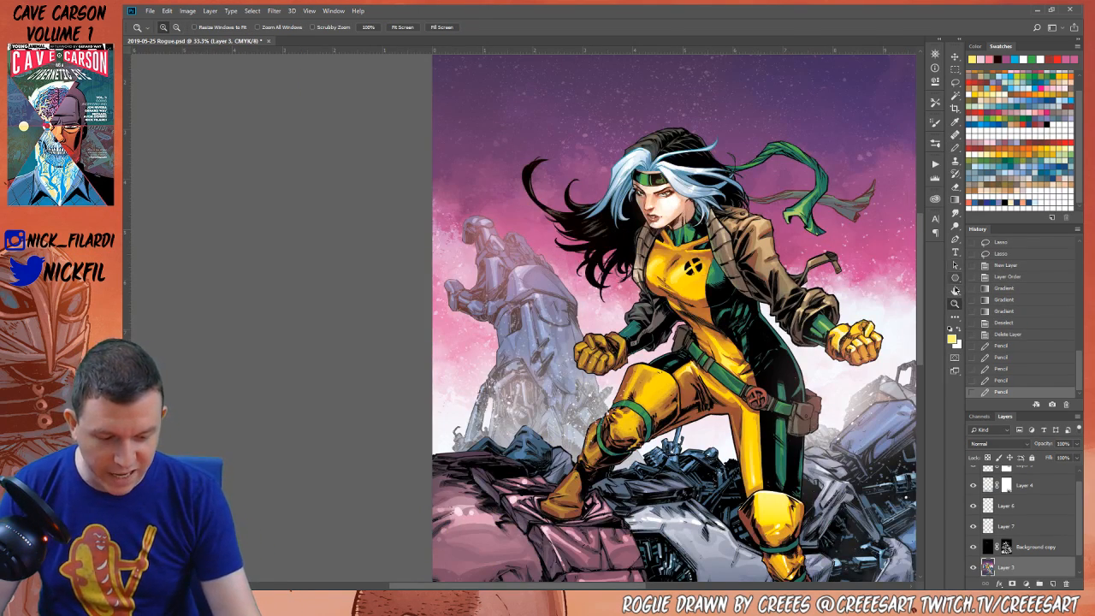
{"action": "left_click", "coordinate": [955, 148]}
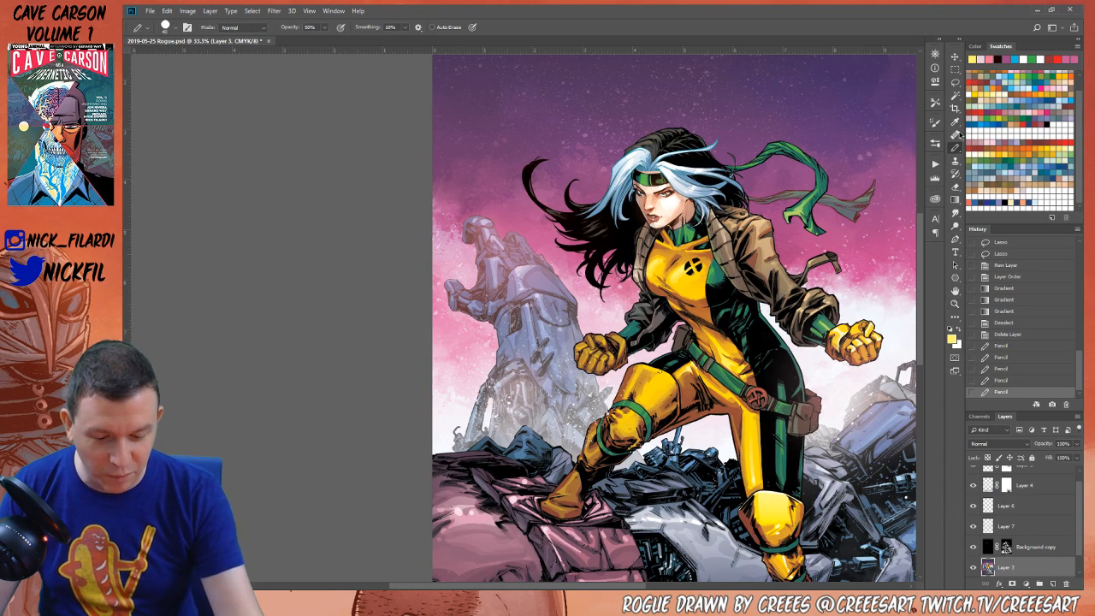
{"action": "left_click", "coordinate": [166, 26]}
{"action": "left_click", "coordinate": [206, 401]}
{"action": "left_click", "coordinate": [337, 469]}
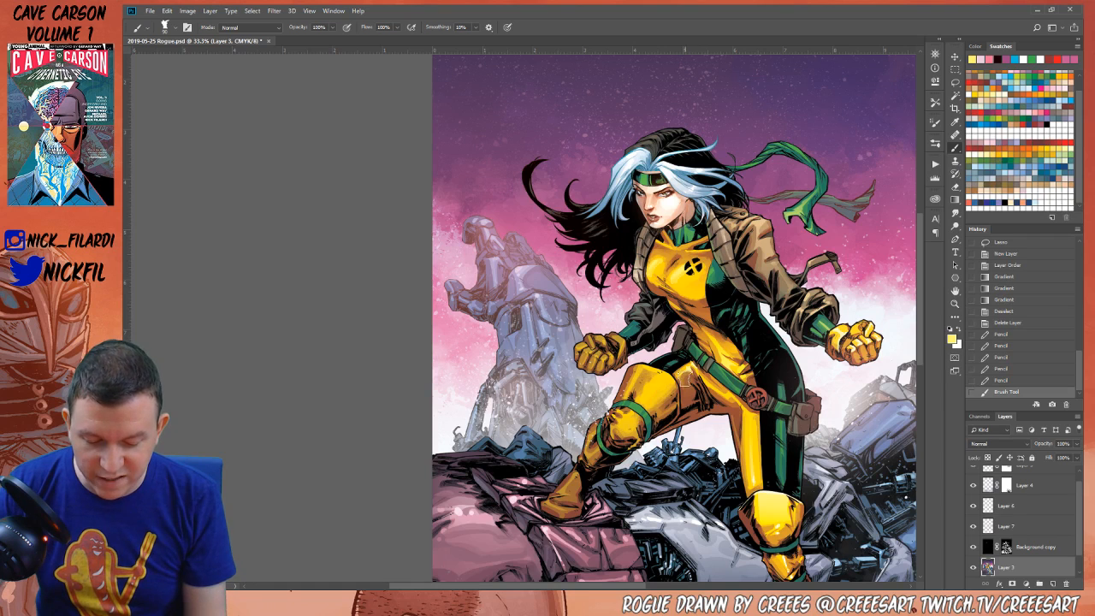
{"action": "key", "text": "5"}
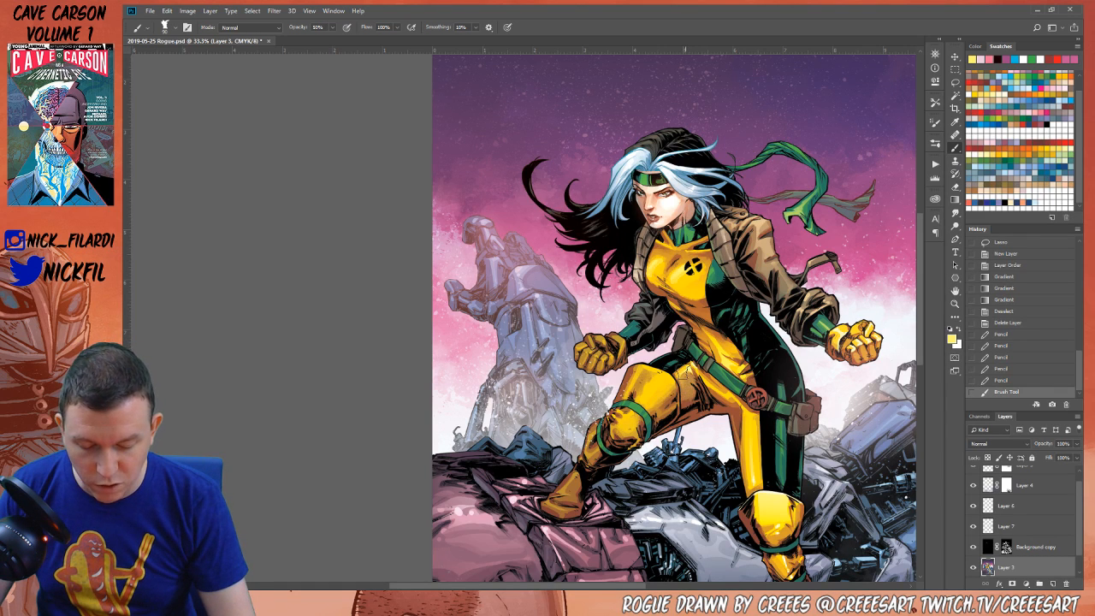
{"action": "mouse_move", "coordinate": [685, 372]}
{"action": "left_mouse_down"}
{"action": "mouse_move", "coordinate": [684, 400]}
{"action": "mouse_move", "coordinate": [765, 417]}
{"action": "mouse_move", "coordinate": [741, 438]}
{"action": "mouse_move", "coordinate": [739, 412]}
{"action": "left_mouse_up"}
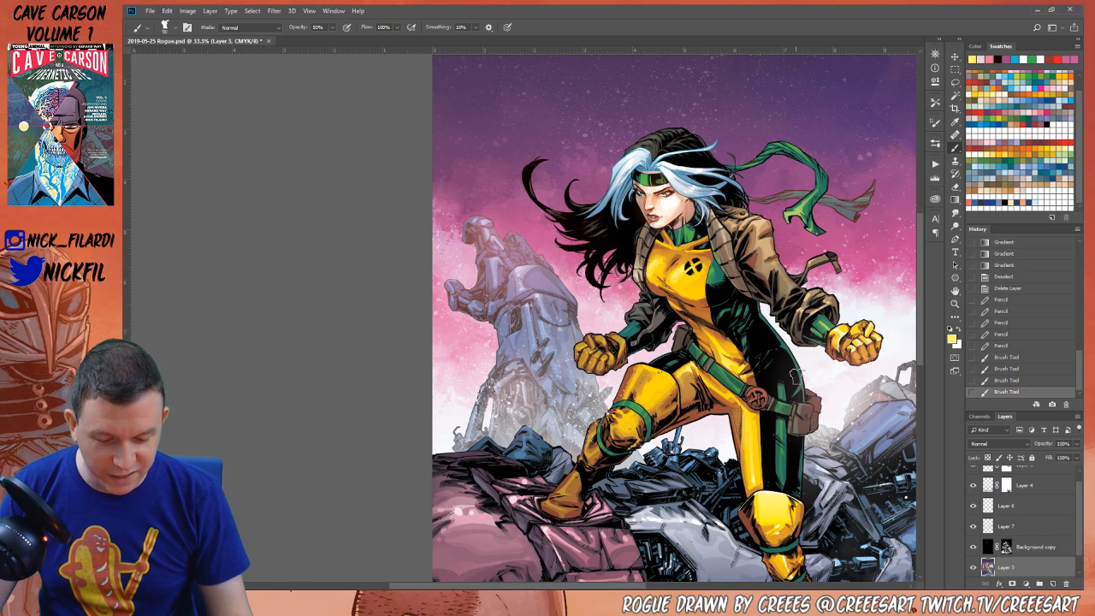
Choose an orange swatch and brush orange shading over the suit's hips and upper thighs
{"action": "left_click", "coordinate": [997, 86]}
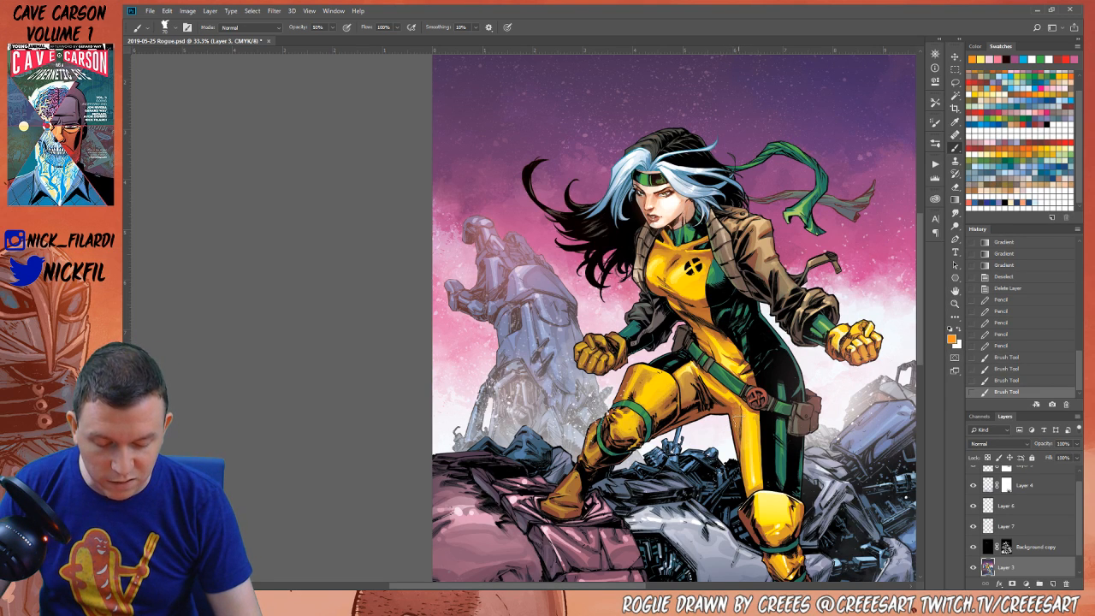
{"action": "left_click", "coordinate": [742, 441]}
{"action": "mouse_move", "coordinate": [735, 407]}
{"action": "left_mouse_down"}
{"action": "mouse_move", "coordinate": [719, 394]}
{"action": "mouse_move", "coordinate": [691, 409]}
{"action": "mouse_move", "coordinate": [695, 391]}
{"action": "left_mouse_up"}
{"action": "left_click", "coordinate": [747, 393]}
Sample the brown and golden yellow tones around the hips and brush golden yellow over the raised leg's upper thigh
{"action": "left_click", "coordinate": [695, 411], "text": "alt"}
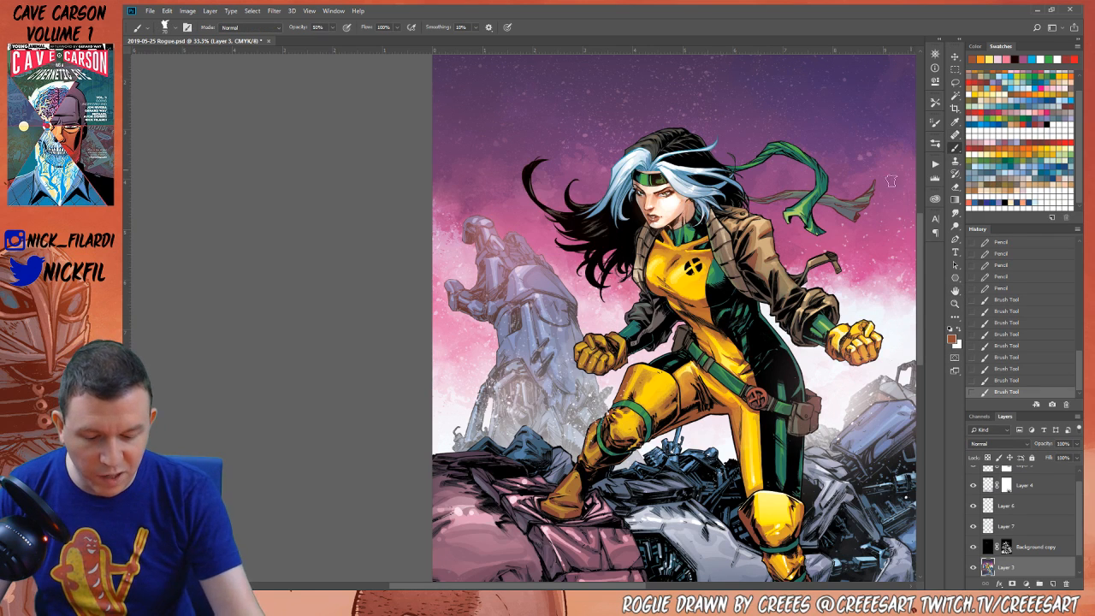
{"action": "left_click", "coordinate": [689, 363], "text": "alt"}
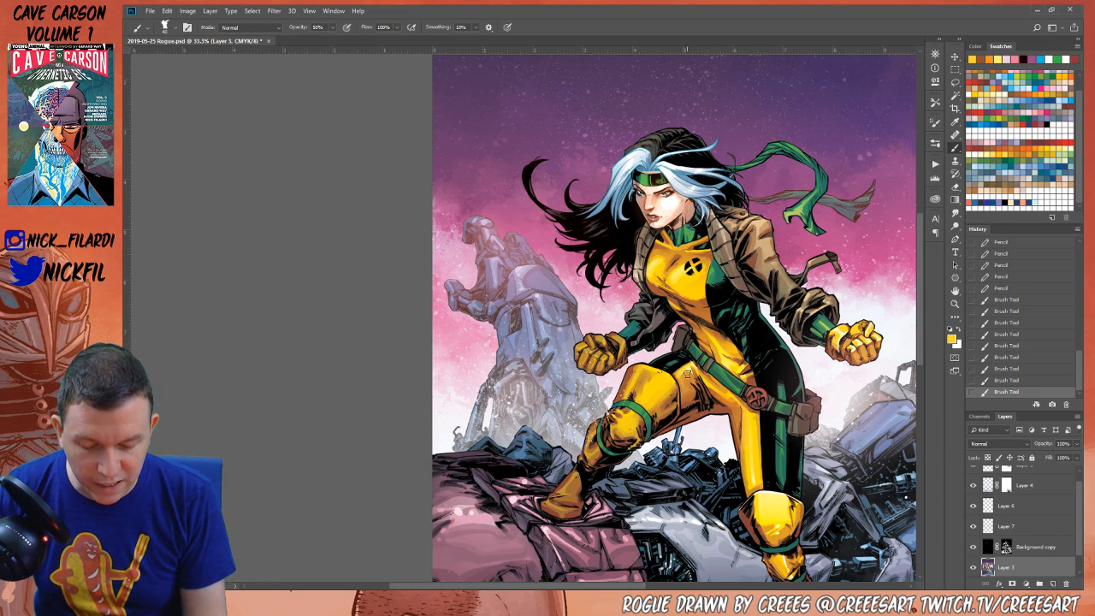
{"action": "mouse_move", "coordinate": [680, 379]}
{"action": "left_mouse_down"}
{"action": "mouse_move", "coordinate": [694, 386]}
{"action": "mouse_move", "coordinate": [688, 409]}
{"action": "left_mouse_up"}
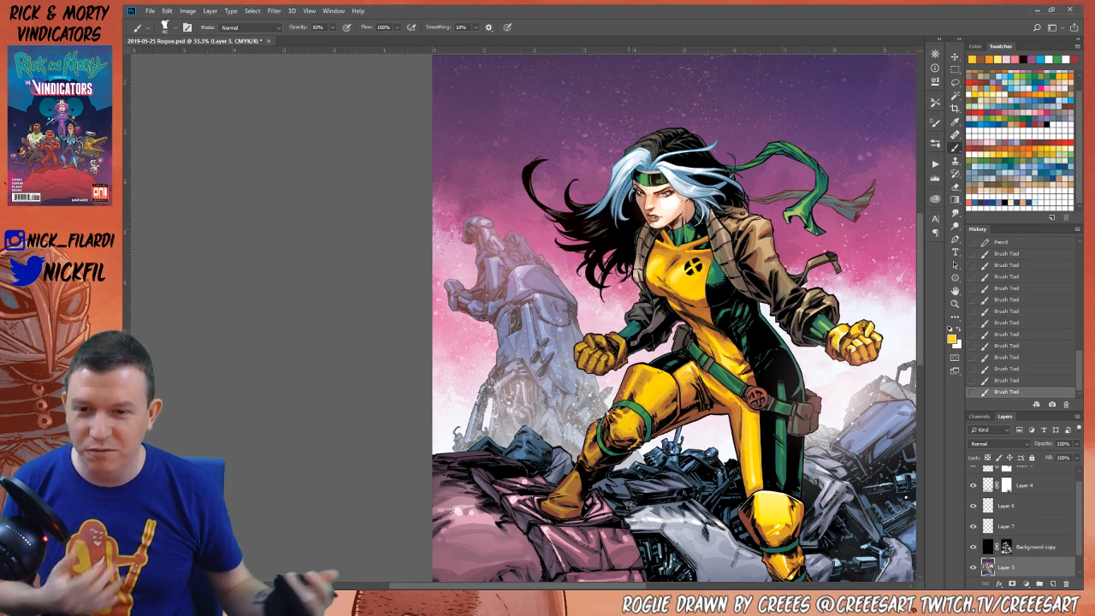
{"action": "key", "text": "h"}
{"action": "left_click_drag", "start_coordinate": [684, 342], "coordinate": [603, 260]}
{"action": "left_click_drag", "start_coordinate": [715, 386], "coordinate": [700, 433]}
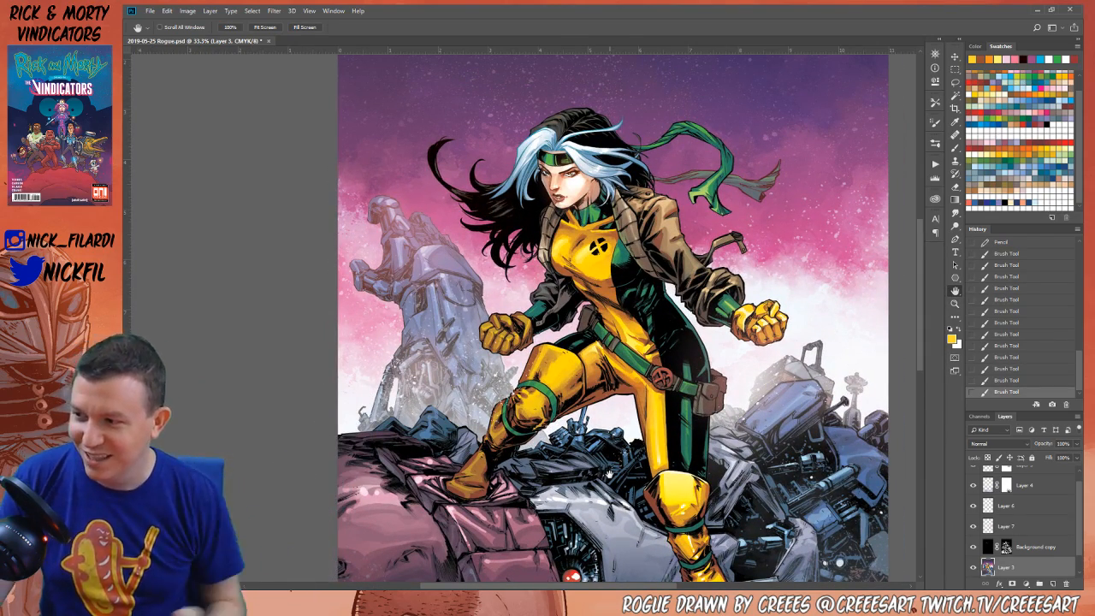
{"action": "left_click_drag", "start_coordinate": [709, 448], "coordinate": [681, 390]}
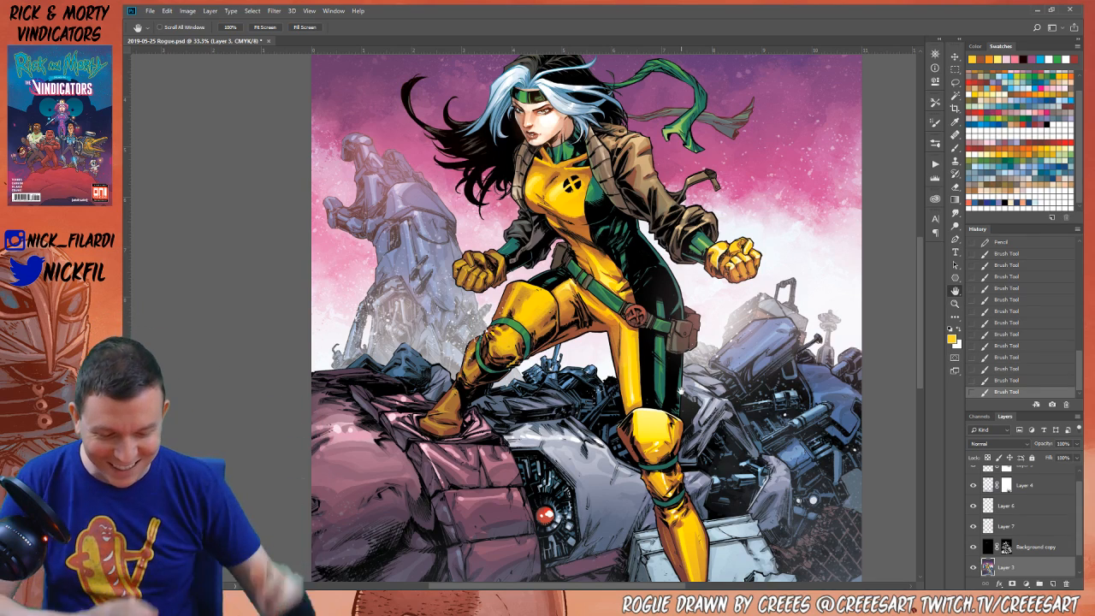
{"action": "left_click_drag", "start_coordinate": [646, 430], "coordinate": [707, 477]}
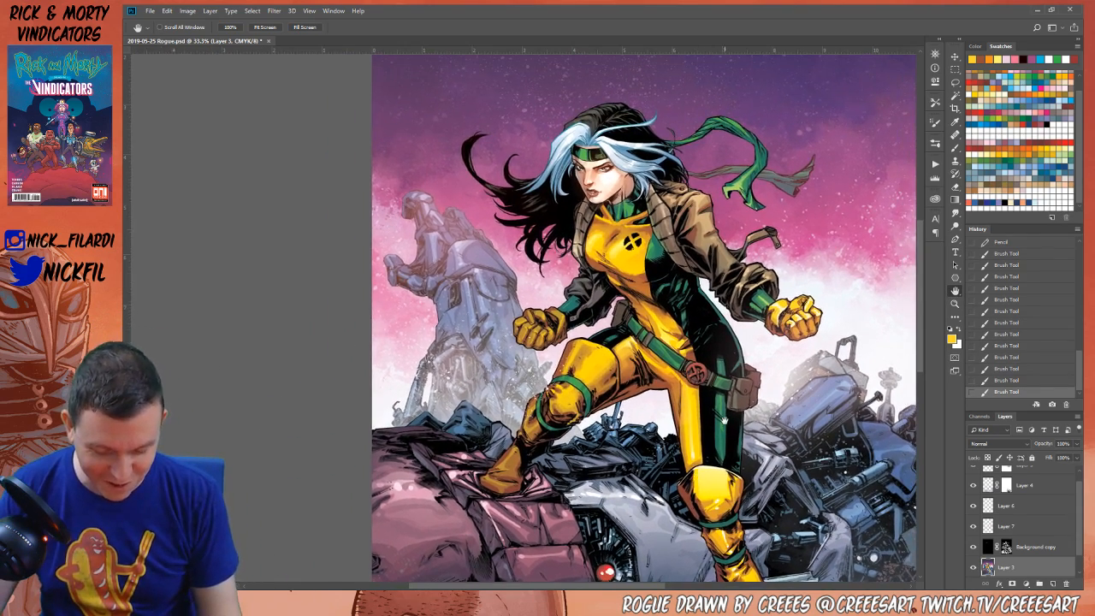
Choose a light pink swatch and pencil rim light along the underside of the raised thigh at 100% opacity
{"action": "left_click", "coordinate": [1037, 109]}
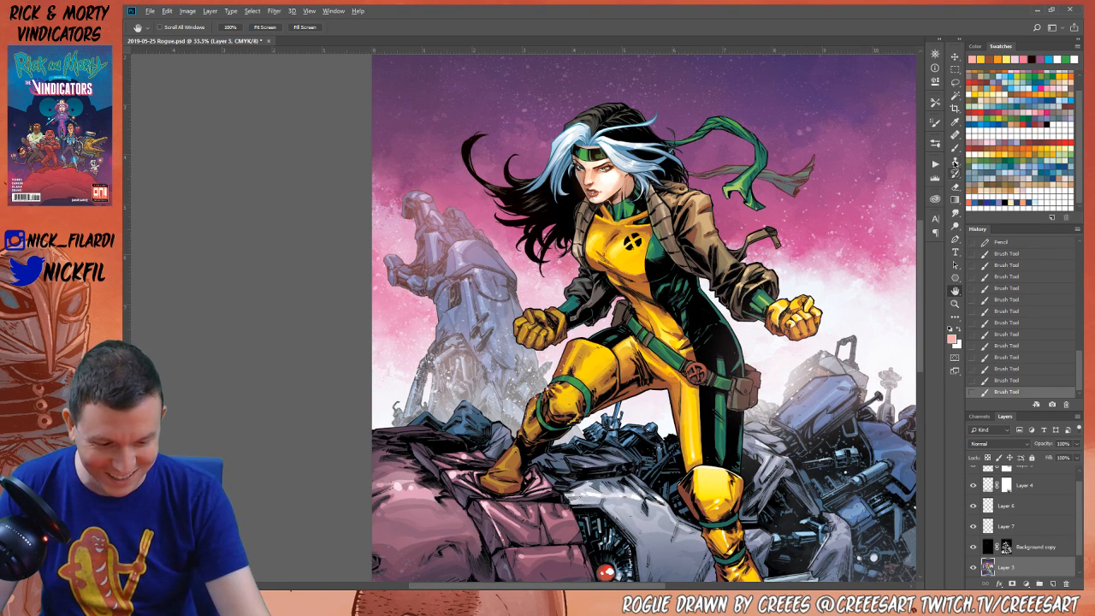
{"action": "left_click", "coordinate": [958, 149]}
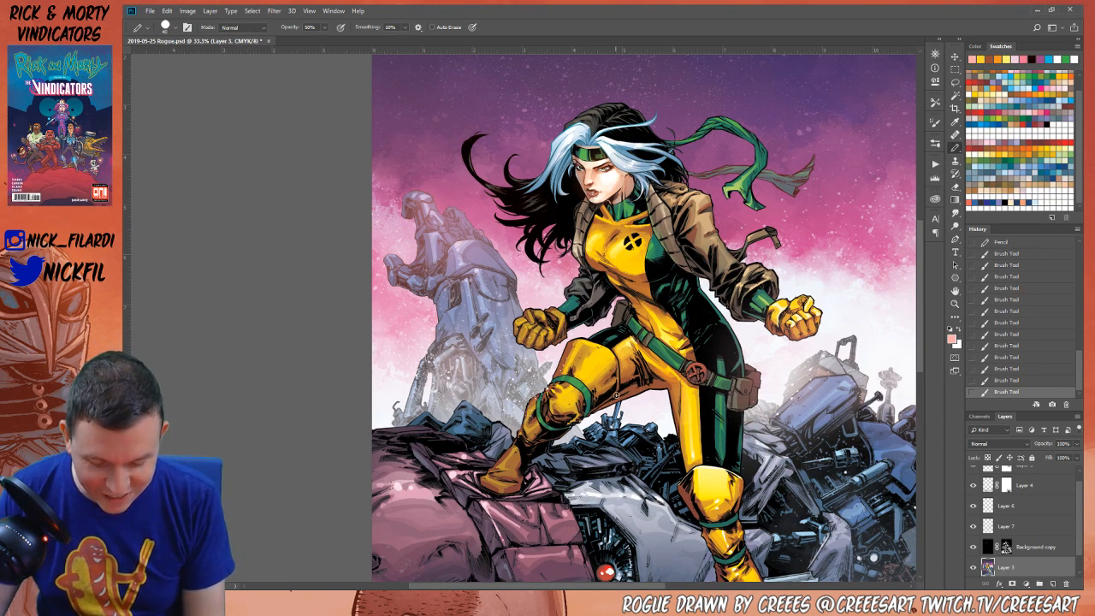
{"action": "mouse_move", "coordinate": [637, 390]}
{"action": "left_mouse_down"}
{"action": "mouse_move", "coordinate": [598, 407]}
{"action": "mouse_move", "coordinate": [634, 384]}
{"action": "left_mouse_up"}
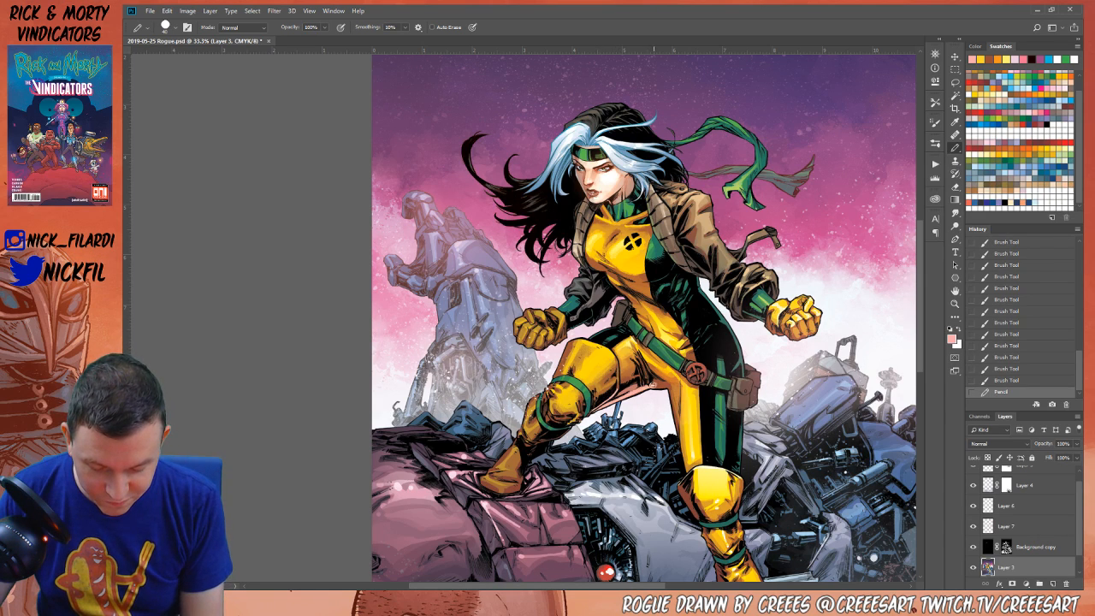
{"action": "mouse_move", "coordinate": [637, 387]}
{"action": "left_mouse_down"}
{"action": "mouse_move", "coordinate": [618, 393]}
{"action": "mouse_move", "coordinate": [674, 383]}
{"action": "left_mouse_up"}
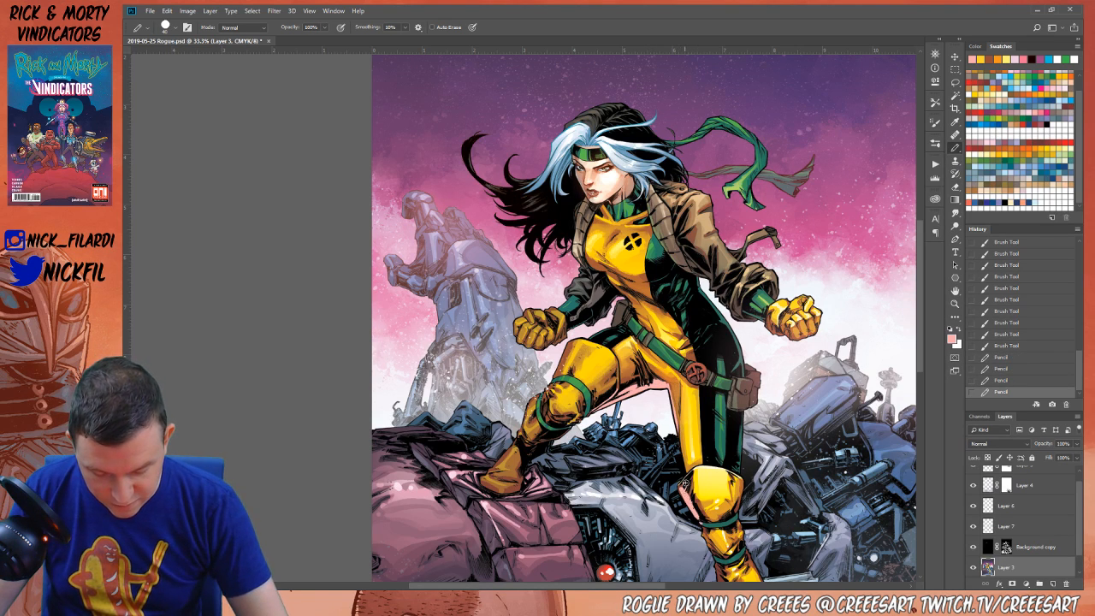
Pencil light pink rim light along the raised leg's calf and down the standing leg's knee and shin
{"action": "mouse_move", "coordinate": [680, 487]}
{"action": "left_mouse_down"}
{"action": "mouse_move", "coordinate": [697, 514]}
{"action": "mouse_move", "coordinate": [676, 344]}
{"action": "left_mouse_up"}
{"action": "left_click", "coordinate": [955, 292]}
{"action": "key", "text": "b"}
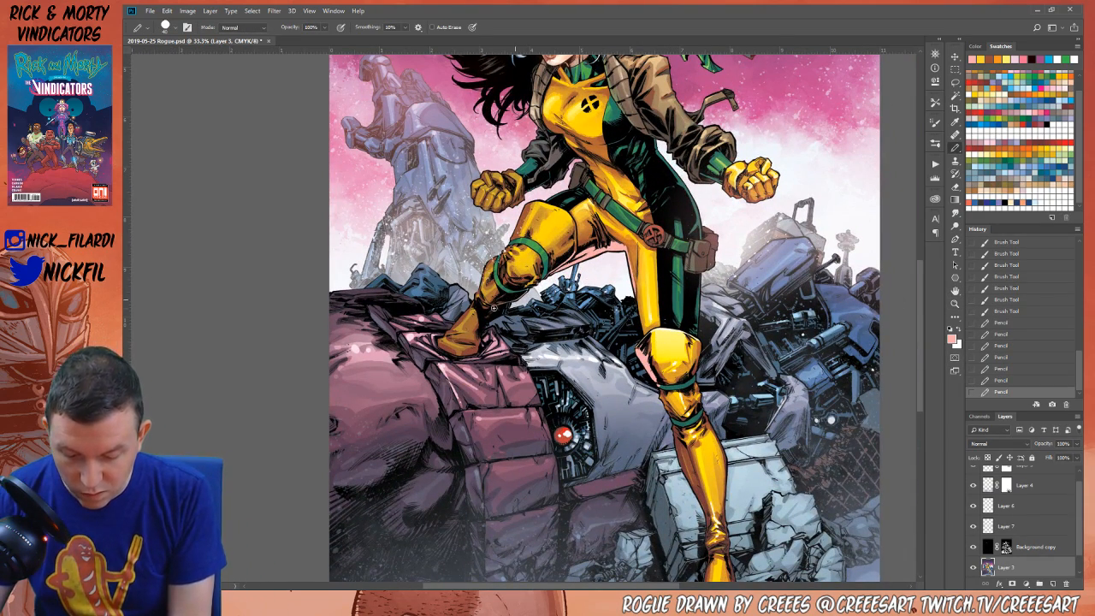
{"action": "mouse_move", "coordinate": [493, 306]}
{"action": "left_mouse_down"}
{"action": "mouse_move", "coordinate": [509, 301]}
{"action": "mouse_move", "coordinate": [496, 330]}
{"action": "left_mouse_up"}
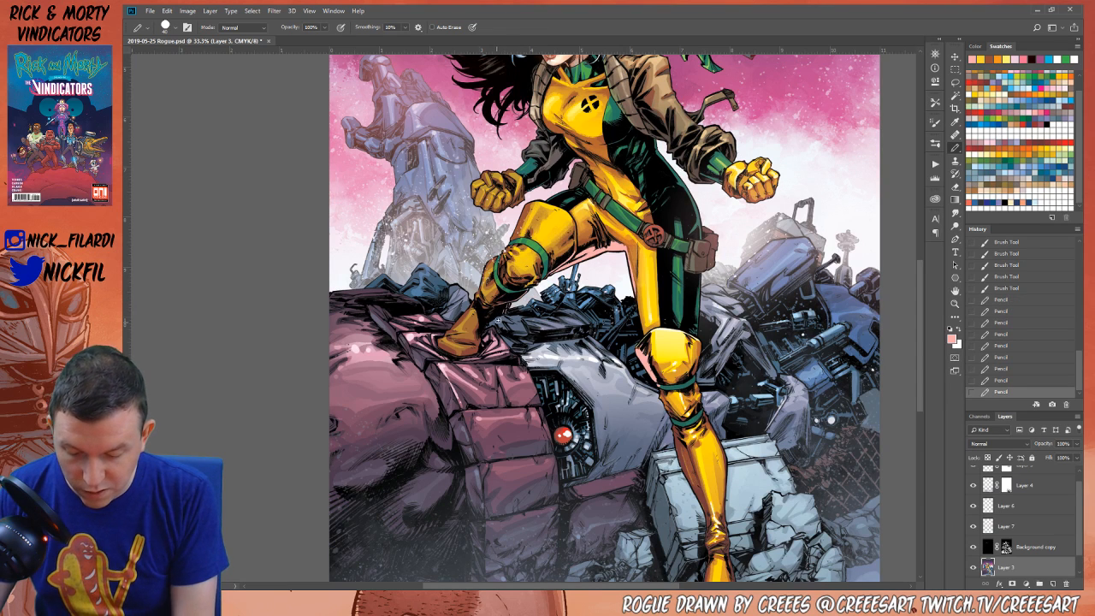
{"action": "left_click_drag", "start_coordinate": [536, 284], "coordinate": [548, 273]}
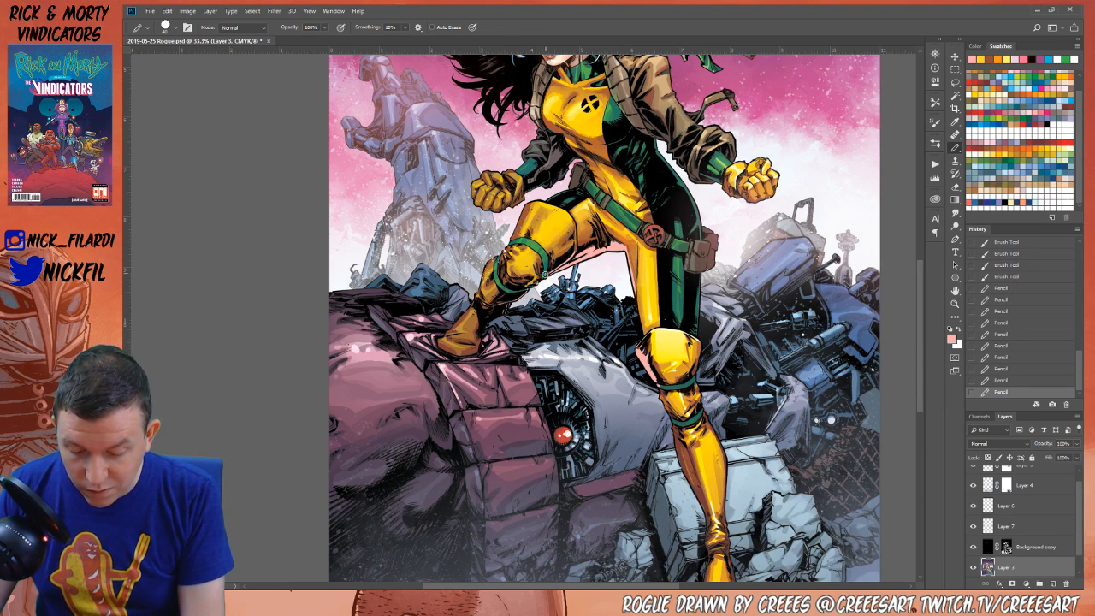
{"action": "left_click_drag", "start_coordinate": [640, 368], "coordinate": [646, 342]}
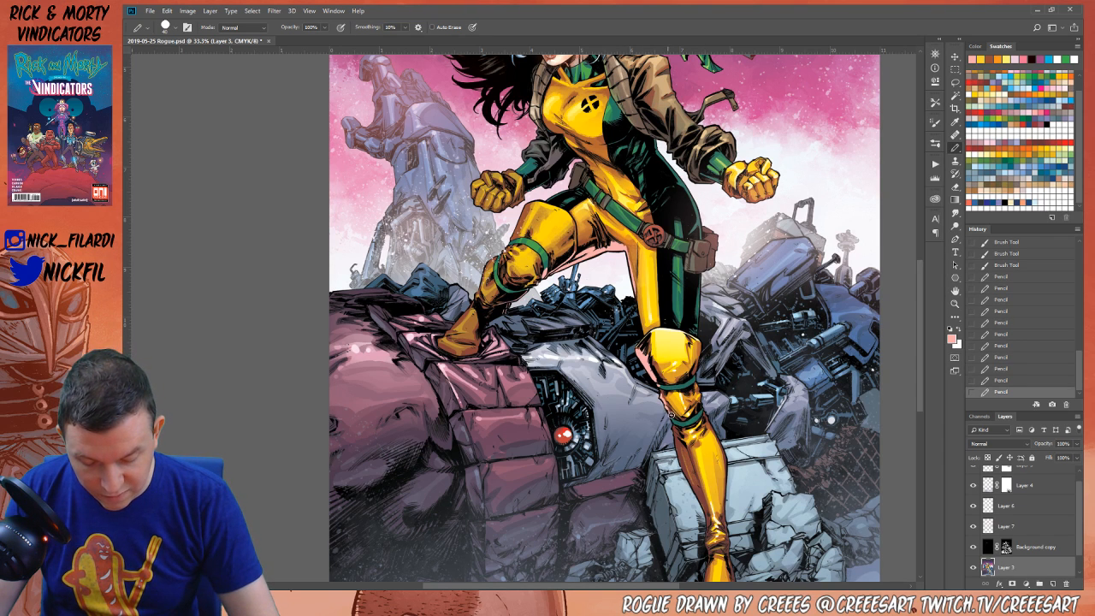
{"action": "mouse_move", "coordinate": [680, 466]}
{"action": "left_mouse_down"}
{"action": "mouse_move", "coordinate": [676, 436]}
{"action": "mouse_move", "coordinate": [694, 485]}
{"action": "left_mouse_up"}
Sample the red-brown and orange-brown tones on the standing leg and pencil shading beside the knee's pink edge, setting opacity to 50%
{"action": "left_click", "coordinate": [681, 434], "text": "alt"}
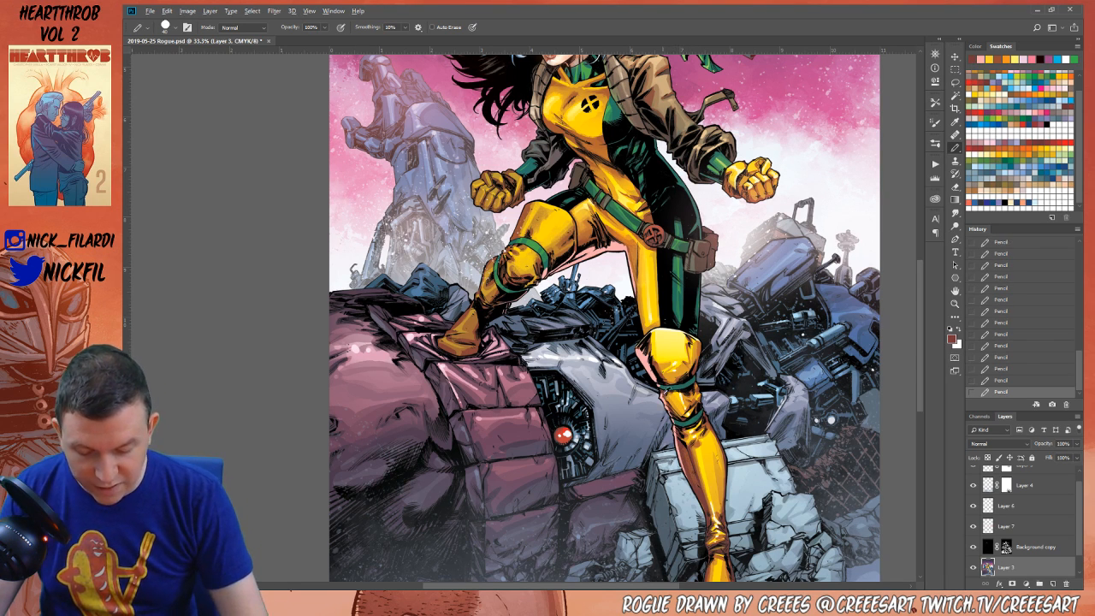
{"action": "left_click", "coordinate": [666, 392], "text": "alt"}
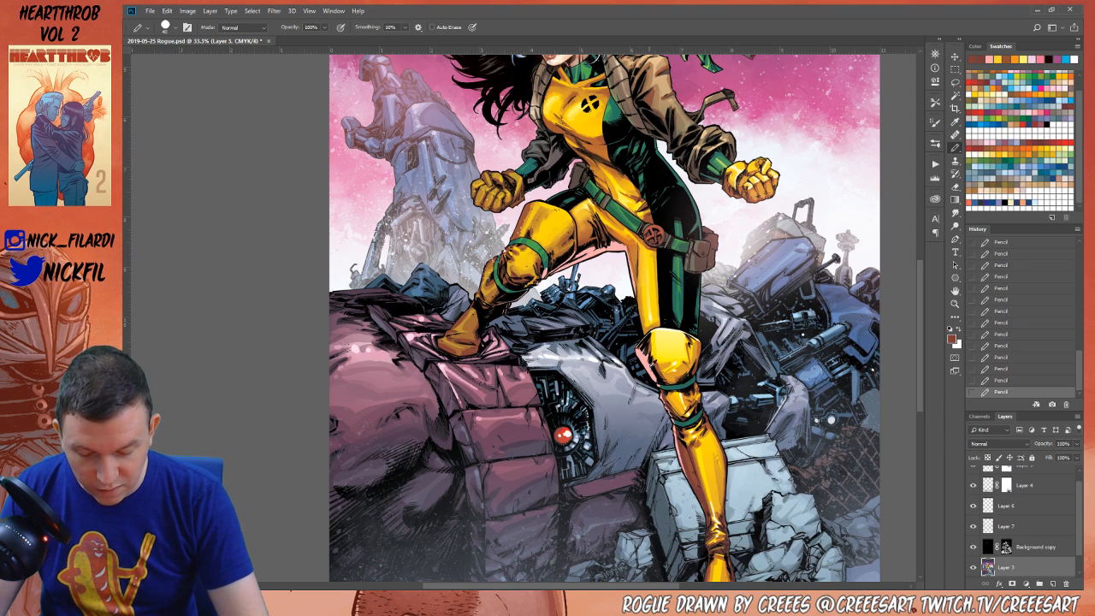
{"action": "left_click", "coordinate": [641, 349], "text": "alt"}
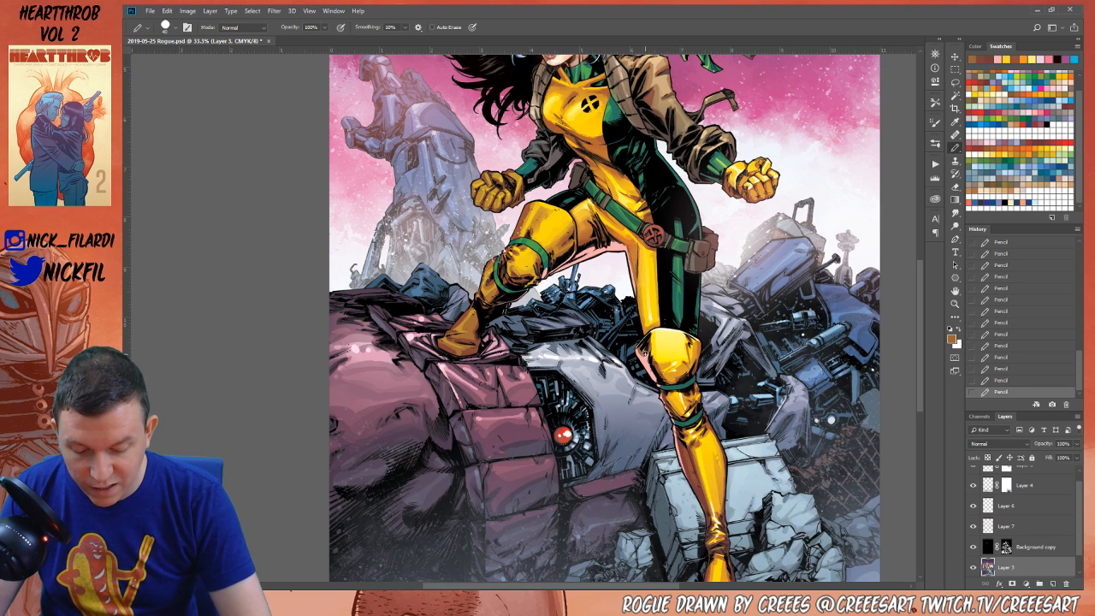
{"action": "left_click_drag", "start_coordinate": [644, 339], "coordinate": [648, 378]}
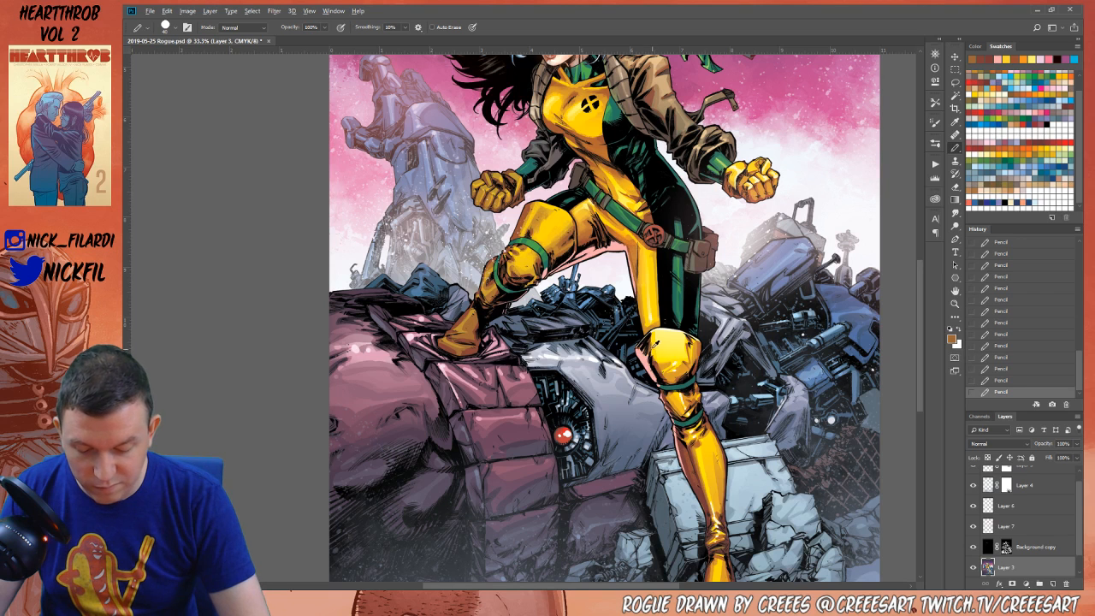
{"action": "left_click", "coordinate": [658, 359], "text": "alt"}
{"action": "key", "text": "5"}
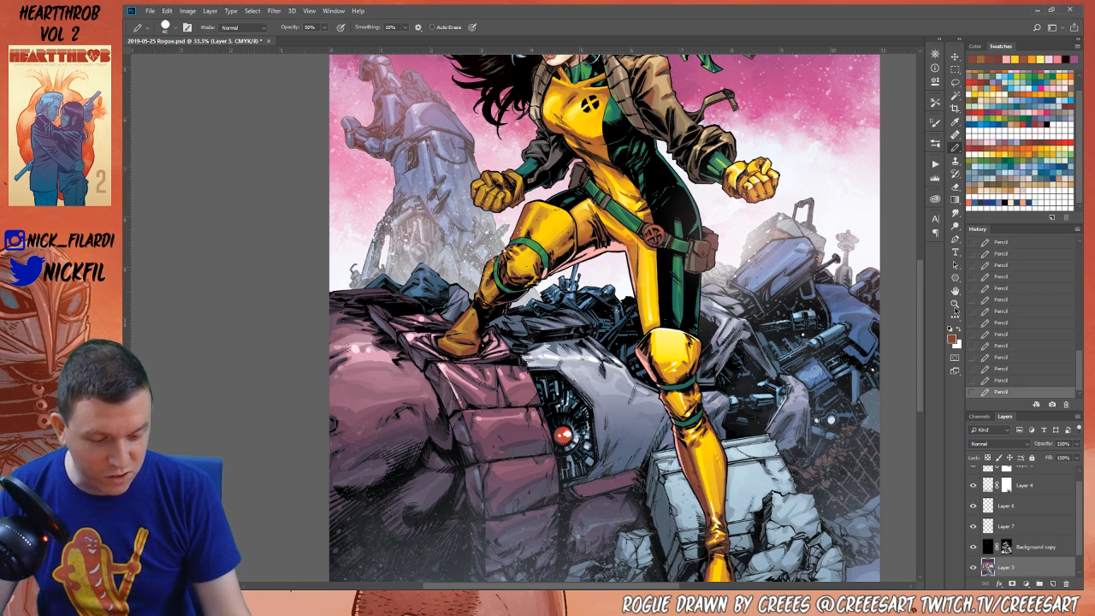
Choose the white swatch and pencil white highlights along the raised leg's inner thigh at 100% opacity, sampling nearby pale tones
{"action": "key", "text": "z"}
{"action": "left_click", "coordinate": [733, 452], "text": "alt"}
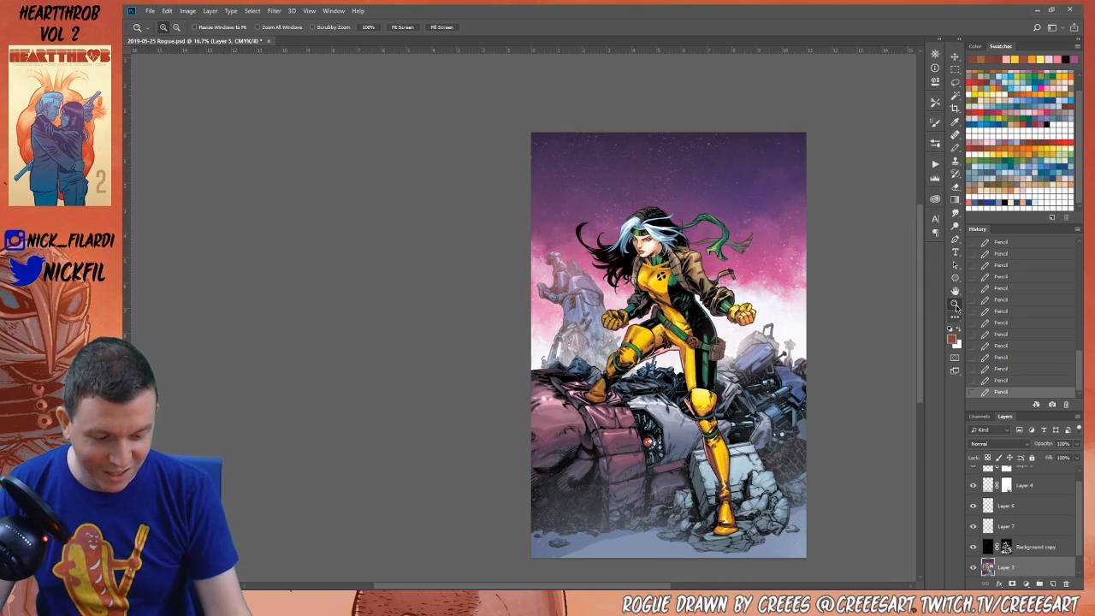
{"action": "left_click", "coordinate": [724, 486]}
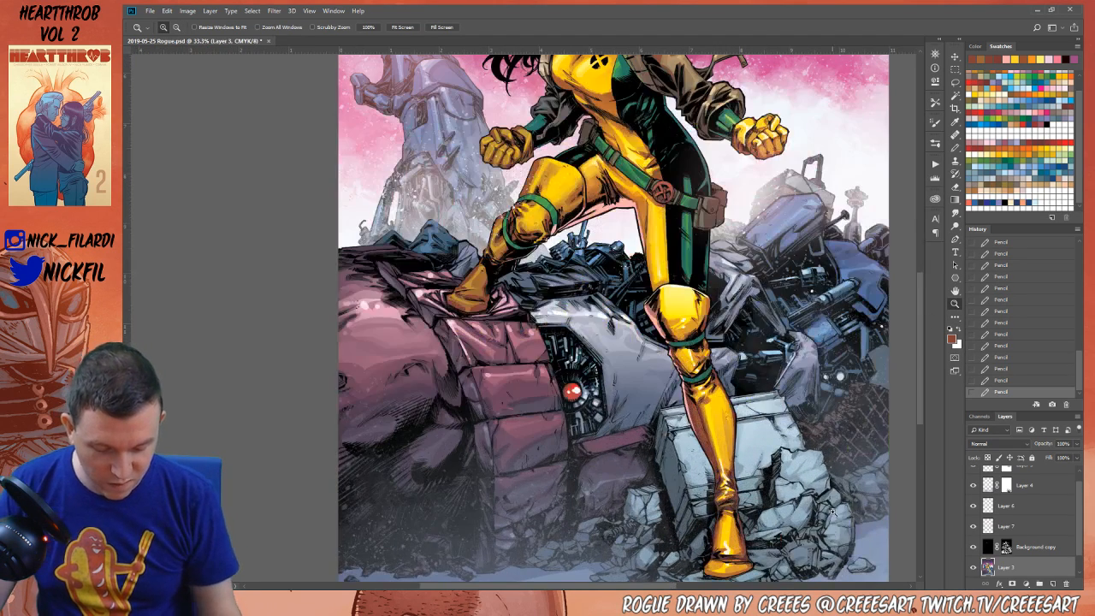
{"action": "left_click", "coordinate": [956, 199]}
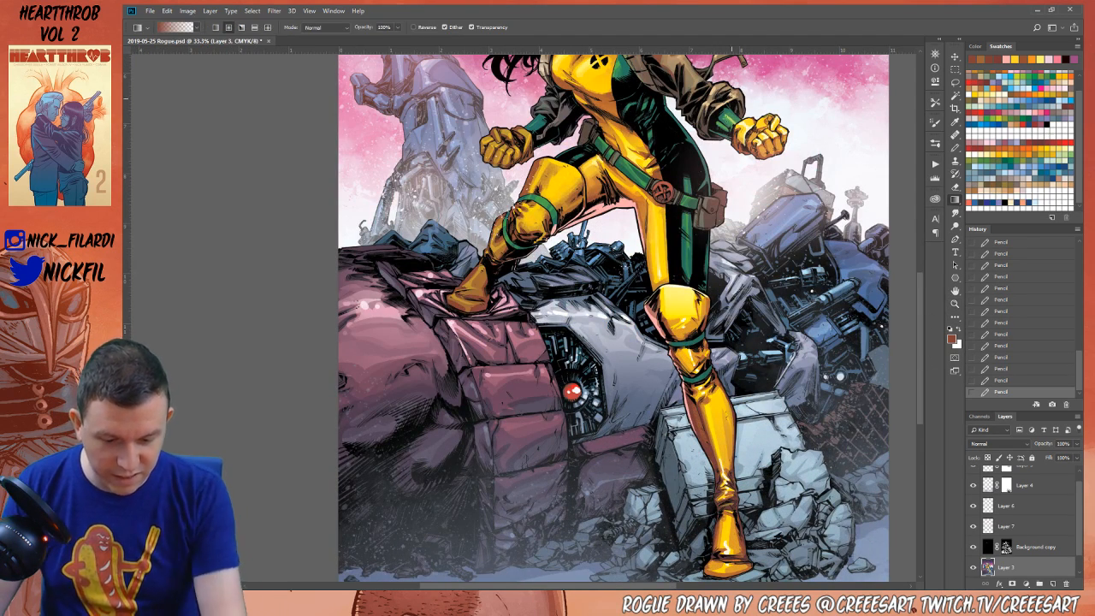
{"action": "left_click", "coordinate": [955, 291]}
{"action": "left_click_drag", "start_coordinate": [684, 213], "coordinate": [605, 342]}
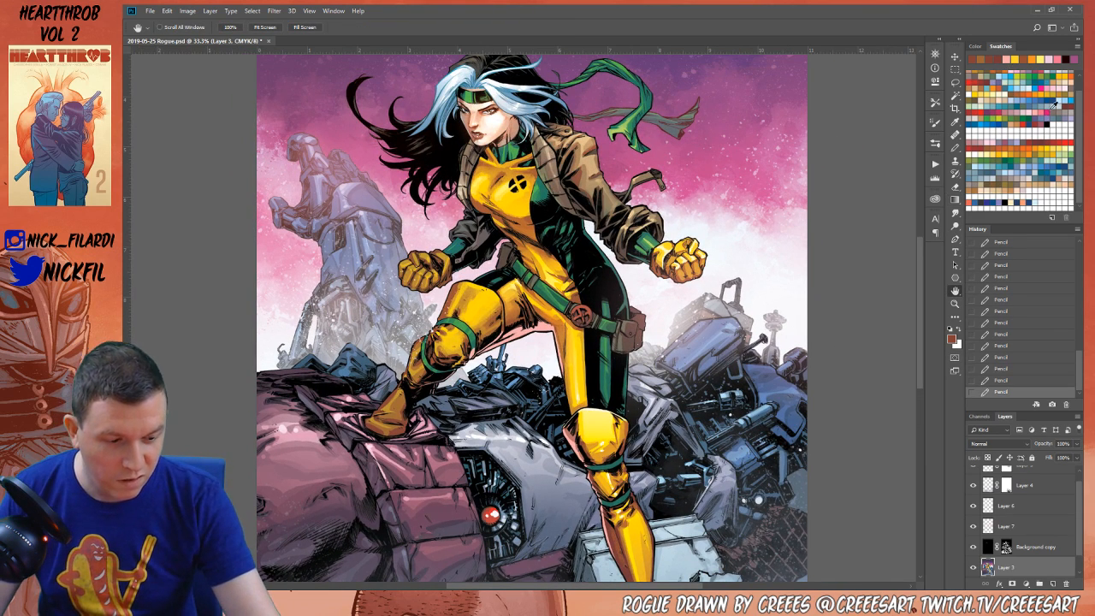
{"action": "left_click", "coordinate": [1027, 128]}
{"action": "key", "text": "b"}
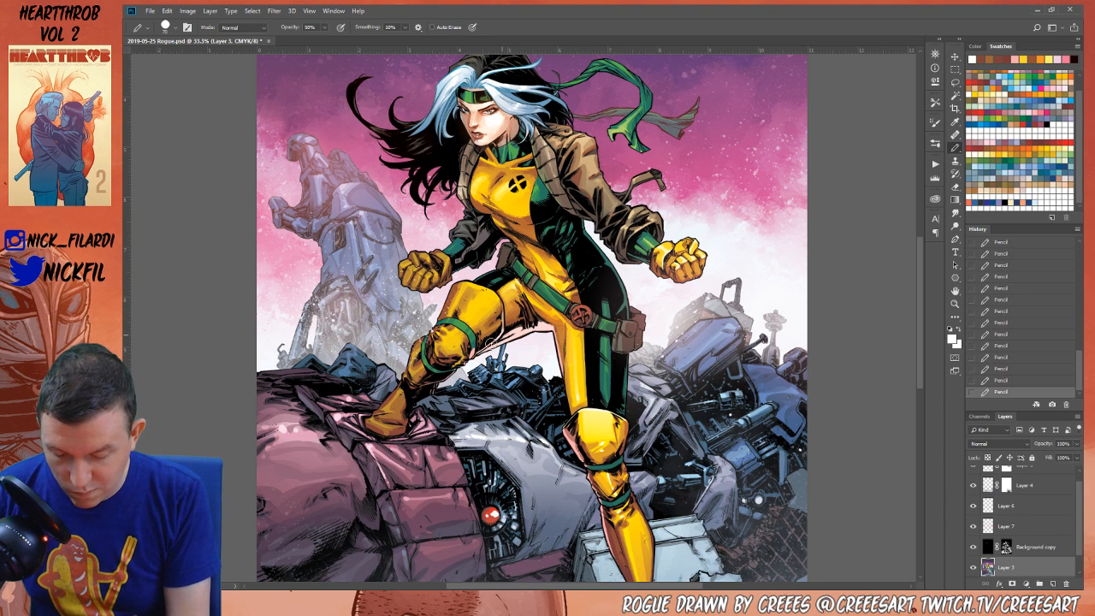
{"action": "key", "text": "0"}
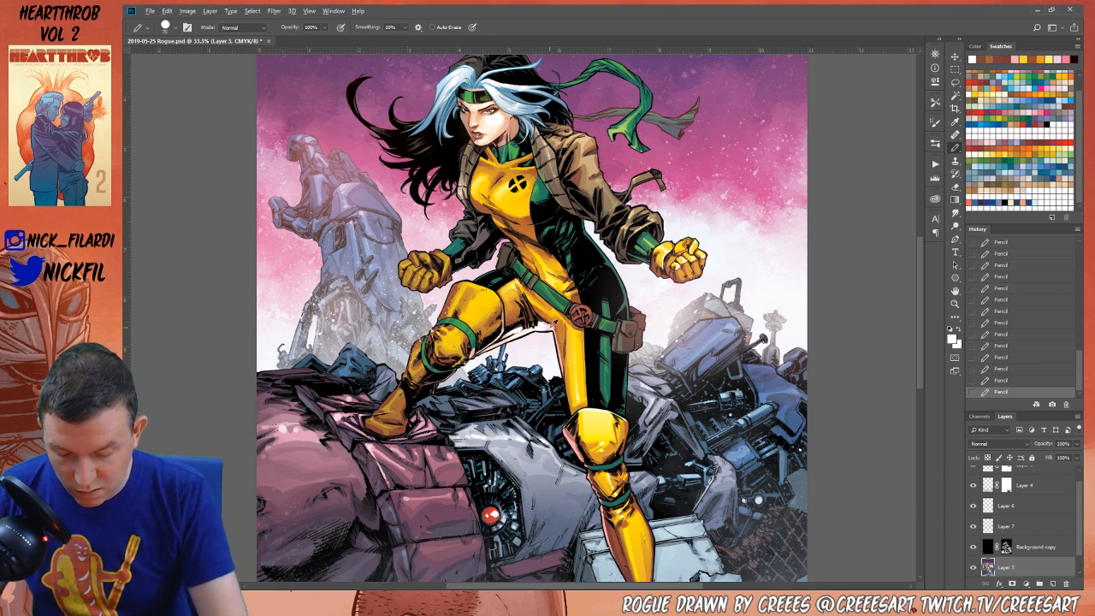
{"action": "left_click", "coordinate": [541, 328], "text": "alt"}
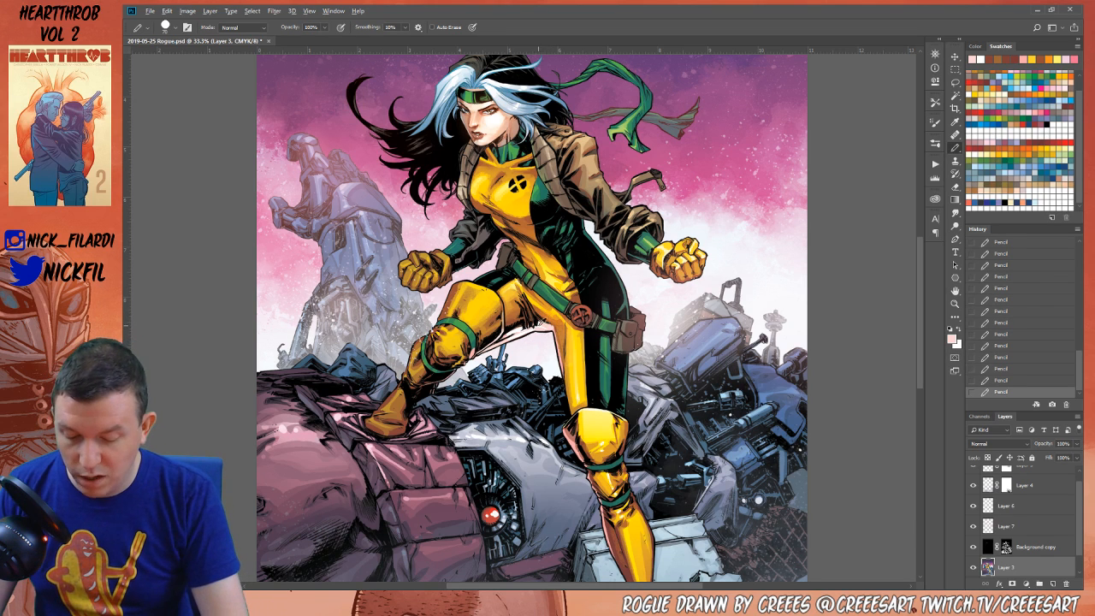
{"action": "left_click", "coordinate": [542, 322], "text": "alt"}
{"action": "key", "text": "5"}
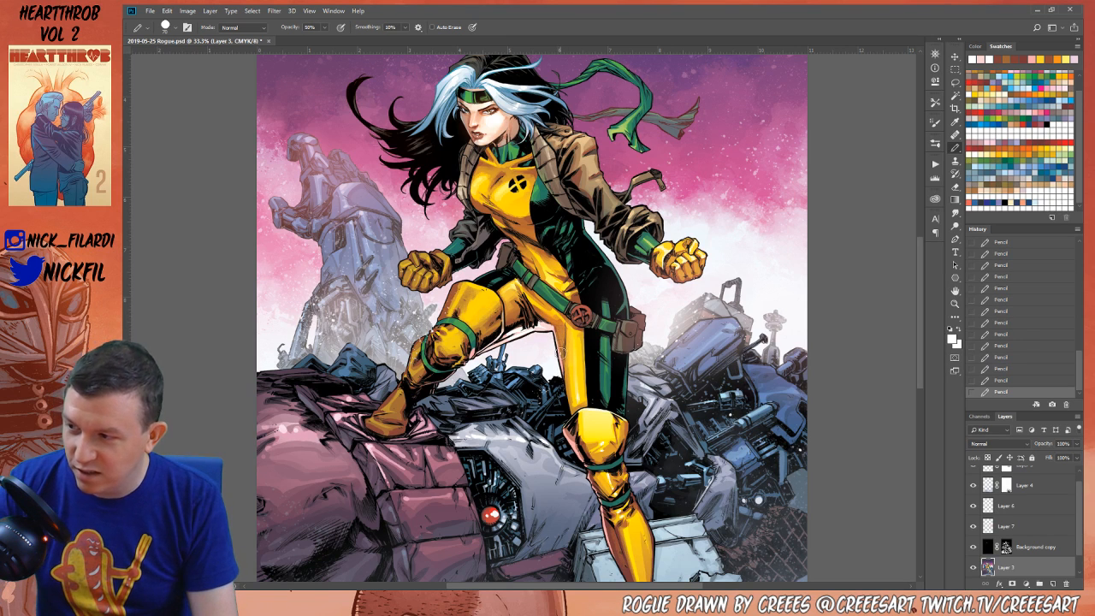
Sample pink, orange and white from the standing leg's inner thigh and pencil white rim light down to the knee
{"action": "left_click", "coordinate": [561, 366], "text": "alt"}
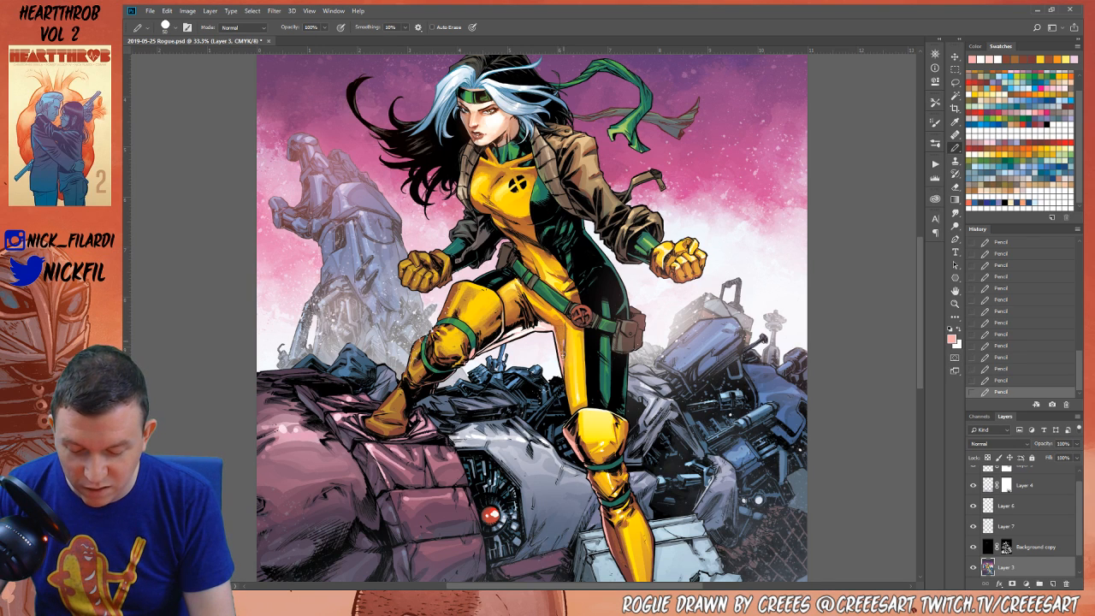
{"action": "left_click", "coordinate": [560, 343], "text": "alt"}
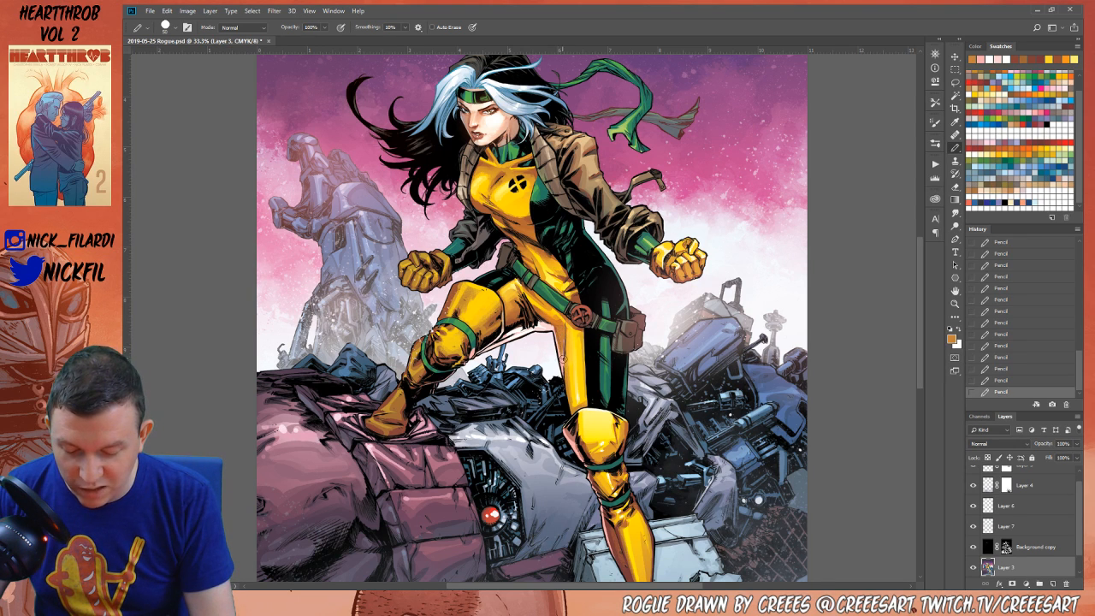
{"action": "left_click", "coordinate": [564, 359], "text": "alt"}
{"action": "left_click", "coordinate": [543, 329], "text": "alt"}
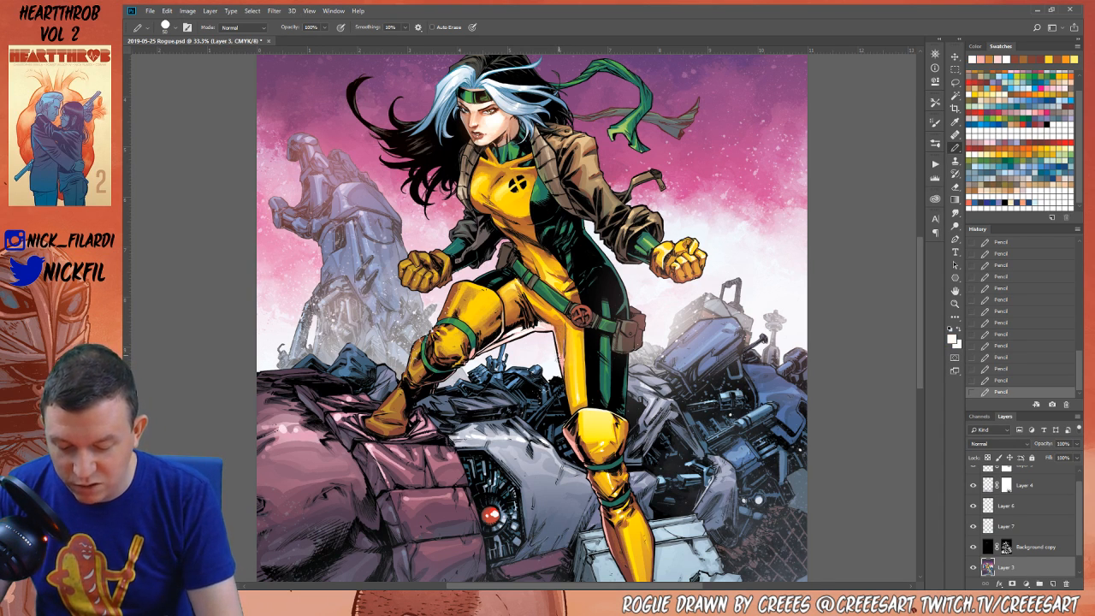
{"action": "left_click_drag", "start_coordinate": [569, 400], "coordinate": [572, 418]}
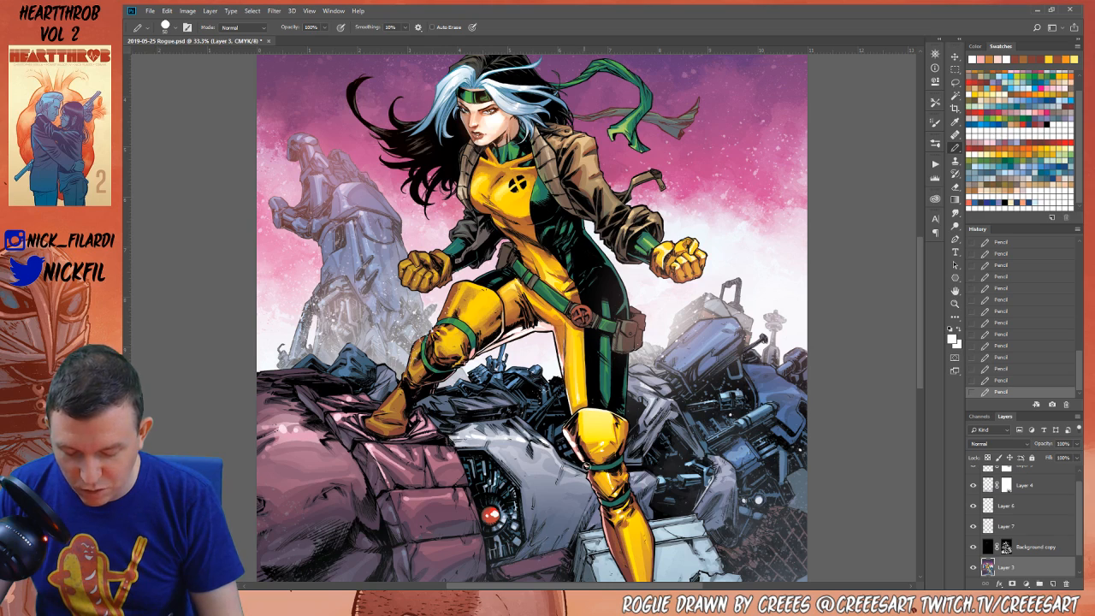
Switch from the Pencil to the textured 30 px Brush and paint light pink rim light along the standing leg's knee
{"action": "left_click_drag", "start_coordinate": [672, 416], "coordinate": [721, 324]}
{"action": "key", "text": "b"}
{"action": "left_click", "coordinate": [172, 26]}
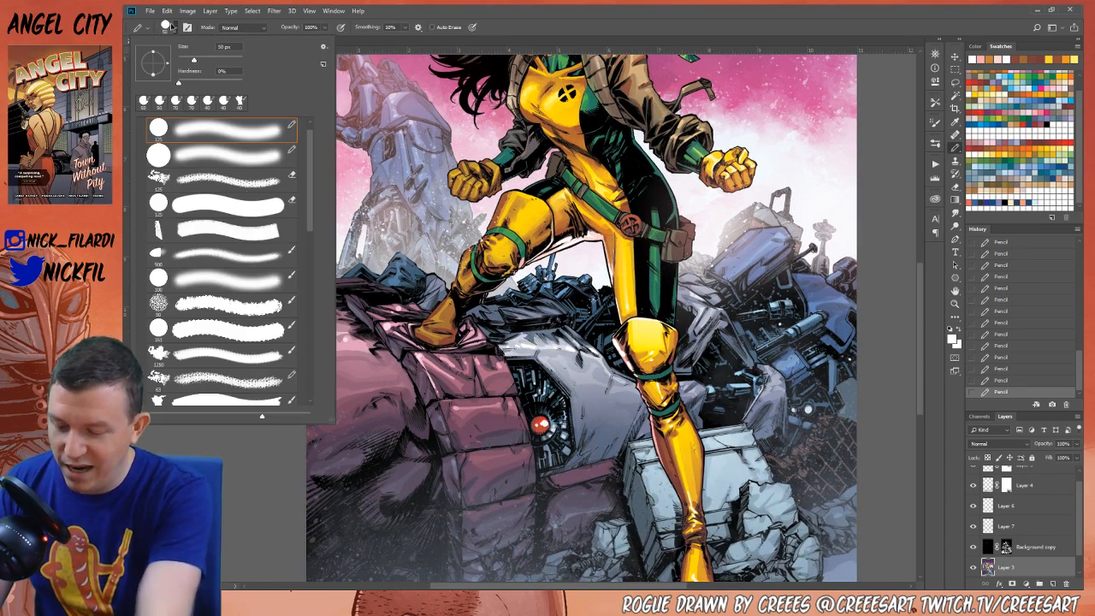
{"action": "key", "text": "shift+b"}
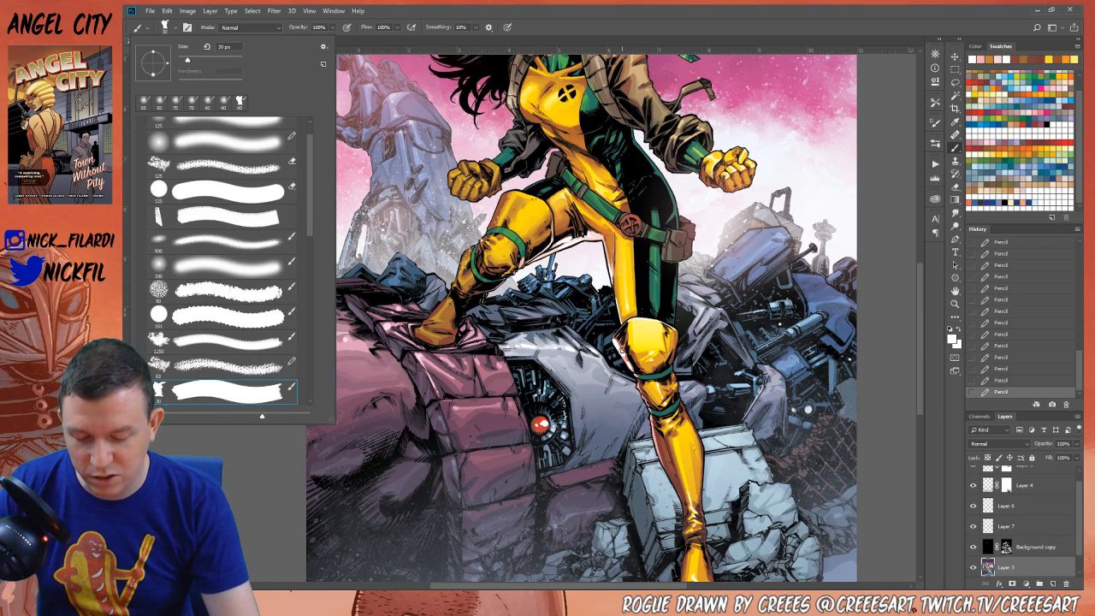
{"action": "left_click", "coordinate": [624, 353]}
{"action": "left_click", "coordinate": [625, 350]}
{"action": "left_click", "coordinate": [625, 347]}
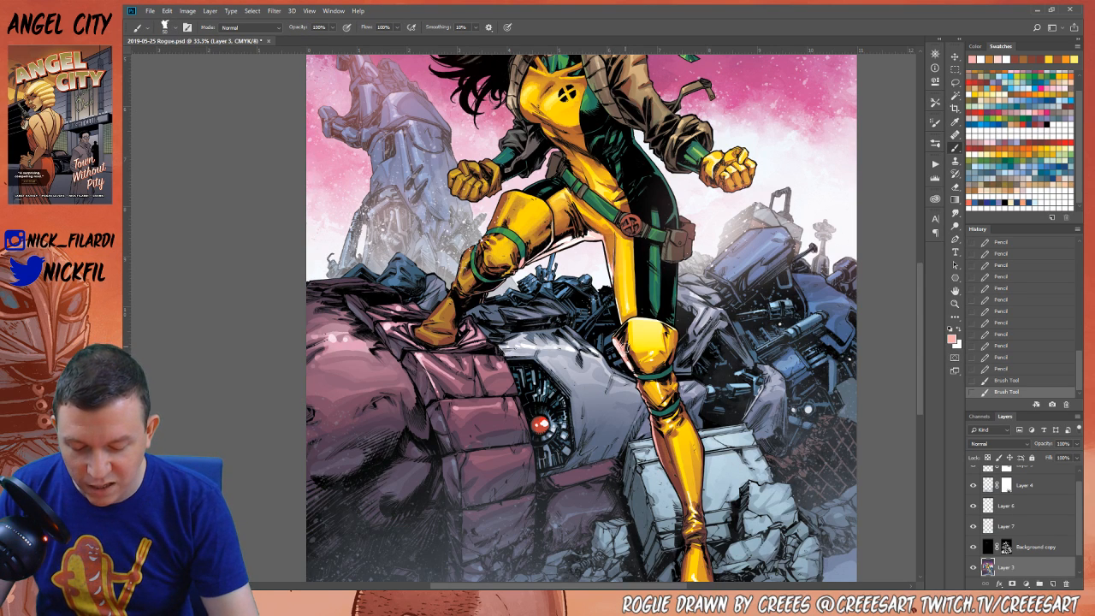
{"action": "left_click", "coordinate": [644, 375]}
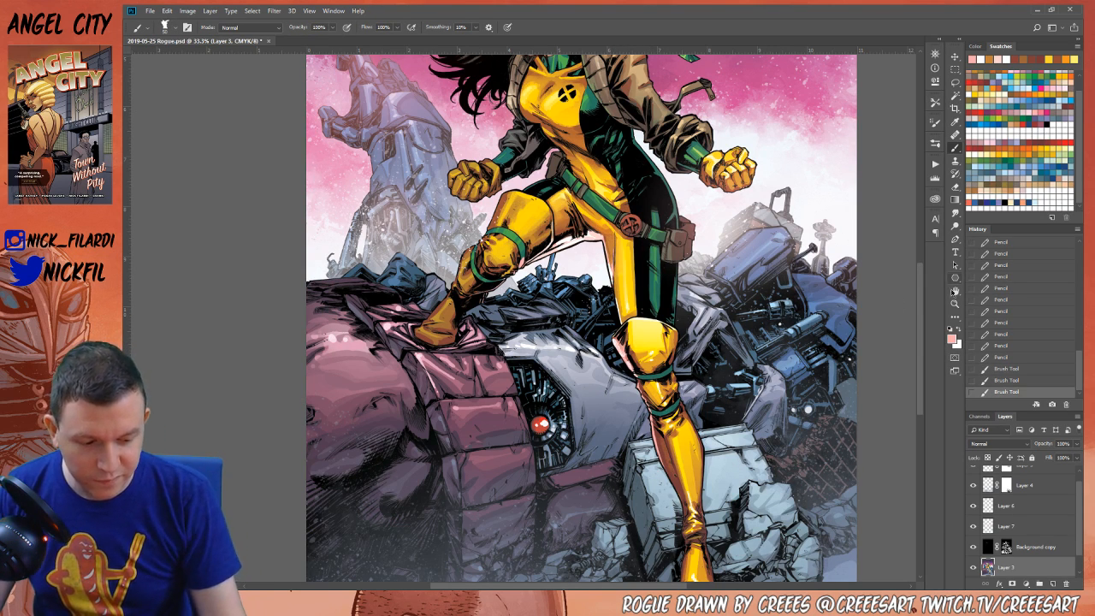
Brush light pink rim light onto the underside of the raised leg's upper thigh near the hips
{"action": "left_click", "coordinate": [955, 291]}
{"action": "left_click_drag", "start_coordinate": [598, 343], "coordinate": [619, 424]}
{"action": "left_click", "coordinate": [955, 147]}
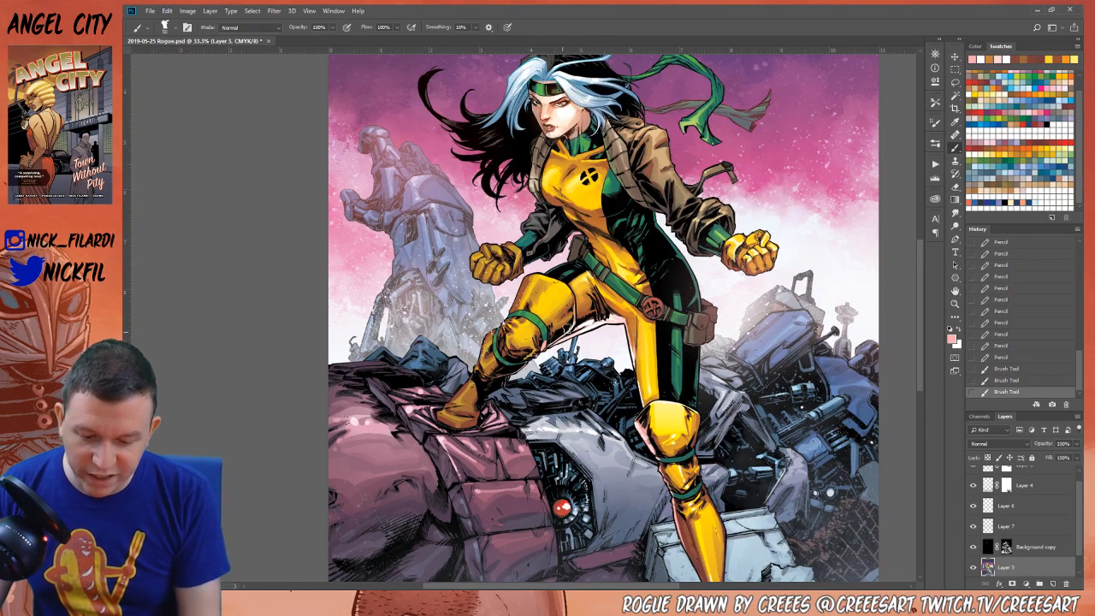
{"action": "left_click", "coordinate": [598, 315]}
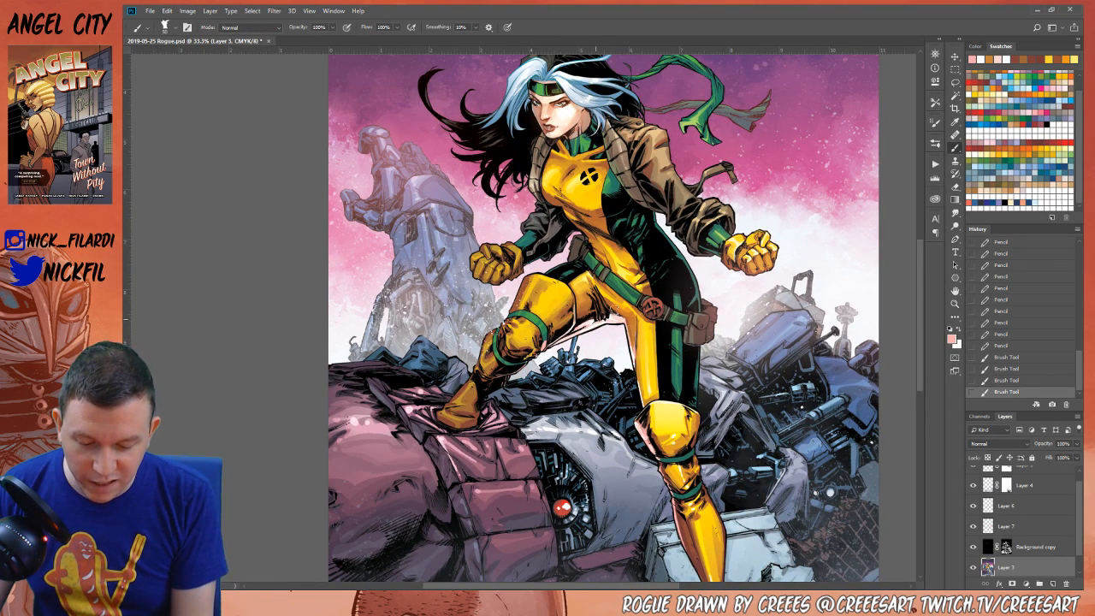
{"action": "left_click", "coordinate": [609, 314]}
{"action": "left_click", "coordinate": [605, 317]}
Sample white and brush highlights between the thighs, and sample orange to shade the top of the standing leg's inner thigh
{"action": "left_click", "coordinate": [616, 318], "text": "alt"}
{"action": "left_click", "coordinate": [636, 318]}
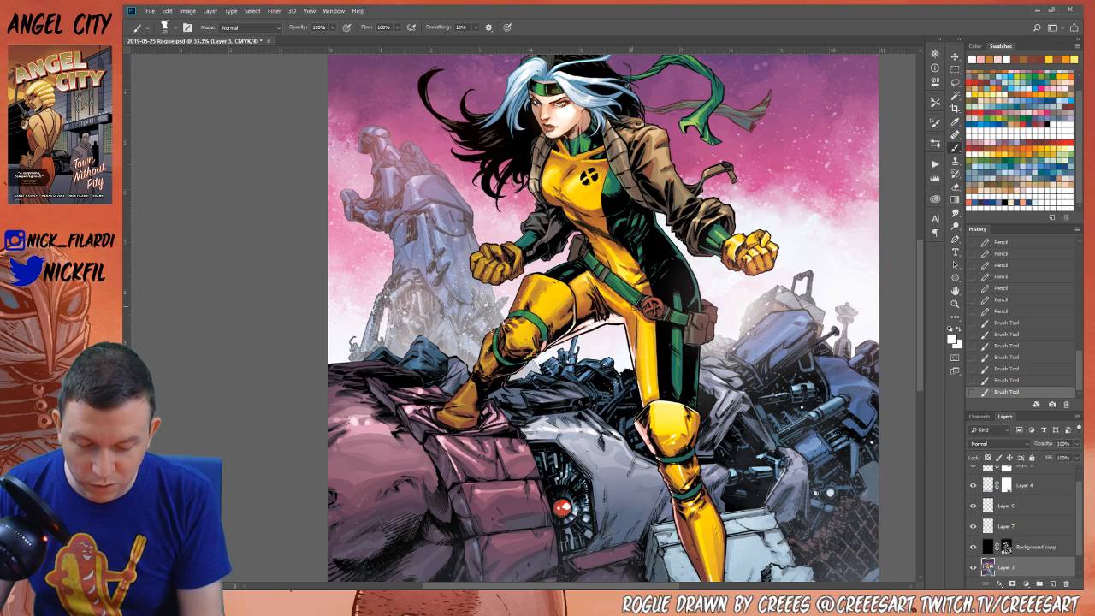
{"action": "left_click", "coordinate": [616, 312]}
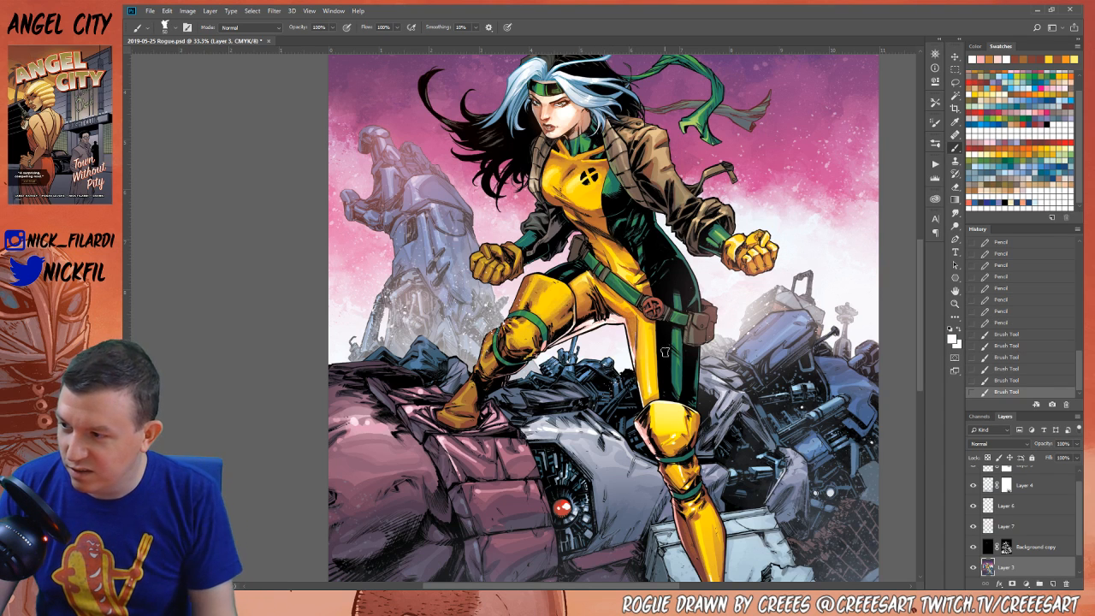
{"action": "left_click", "coordinate": [627, 311], "text": "alt"}
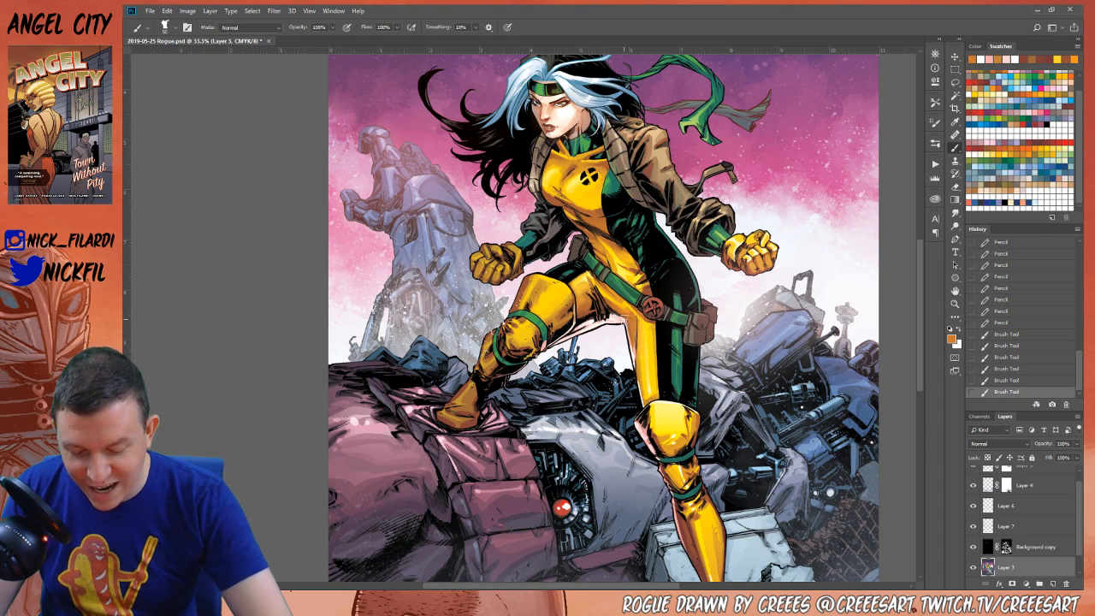
{"action": "left_click", "coordinate": [643, 308]}
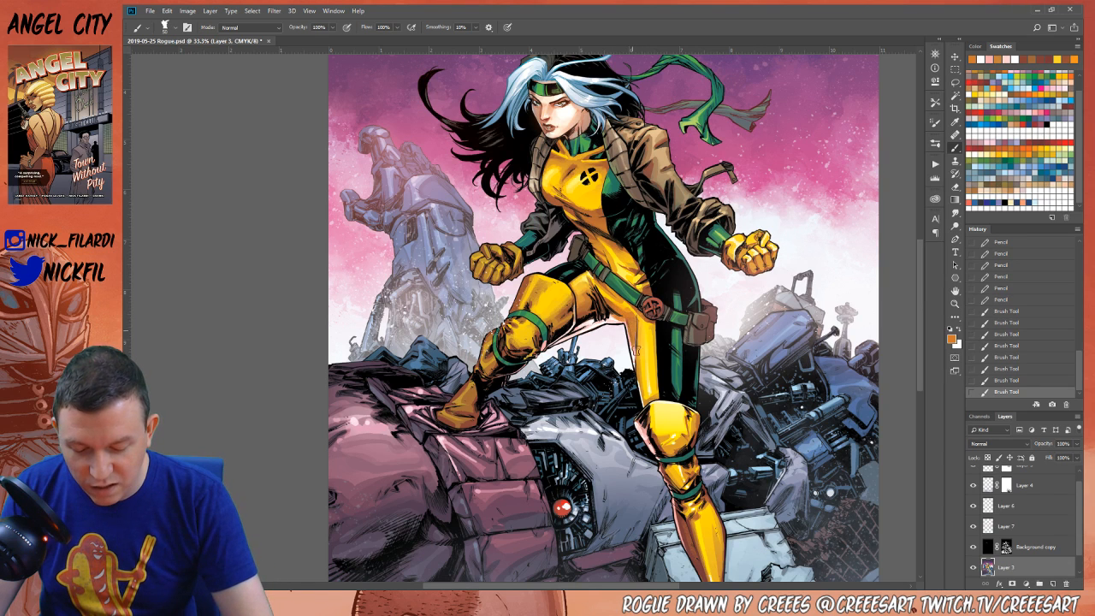
{"action": "left_click", "coordinate": [636, 351]}
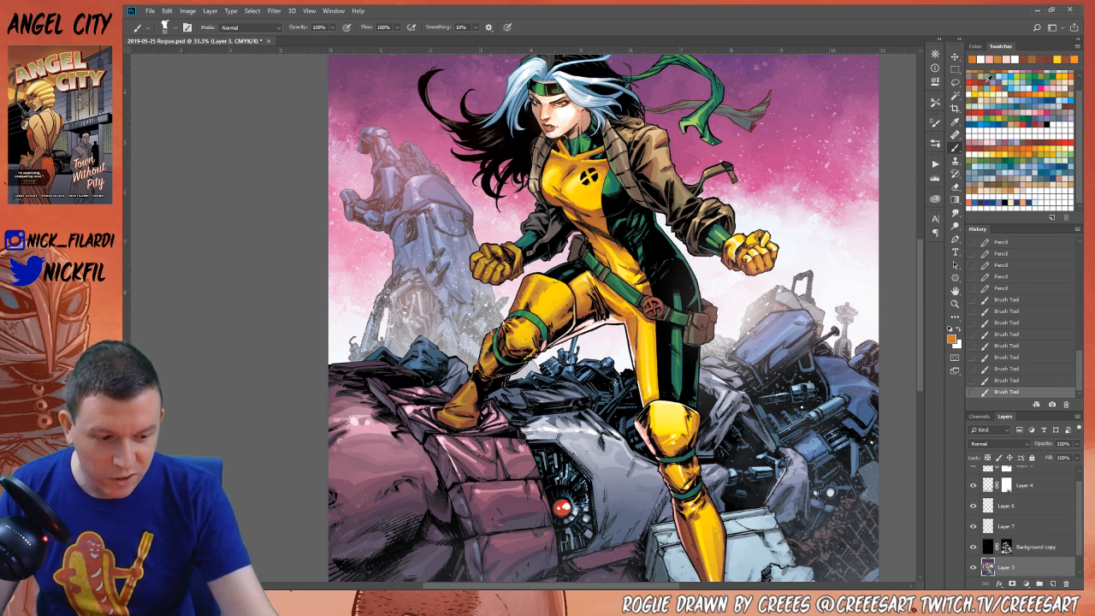
Paint red touches at 50% opacity on the underside of the bent leg's thigh
{"action": "left_click", "coordinate": [968, 82]}
{"action": "key", "text": "5"}
{"action": "mouse_move", "coordinate": [569, 332]}
{"action": "left_mouse_down"}
{"action": "mouse_move", "coordinate": [605, 316]}
{"action": "mouse_move", "coordinate": [569, 316]}
{"action": "mouse_move", "coordinate": [549, 341]}
{"action": "mouse_move", "coordinate": [568, 328]}
{"action": "left_mouse_up"}
Draw light-blue Pencil rim highlights along the outer edge of the standing leg's boot, from the foot up the shin
{"action": "left_click", "coordinate": [955, 303]}
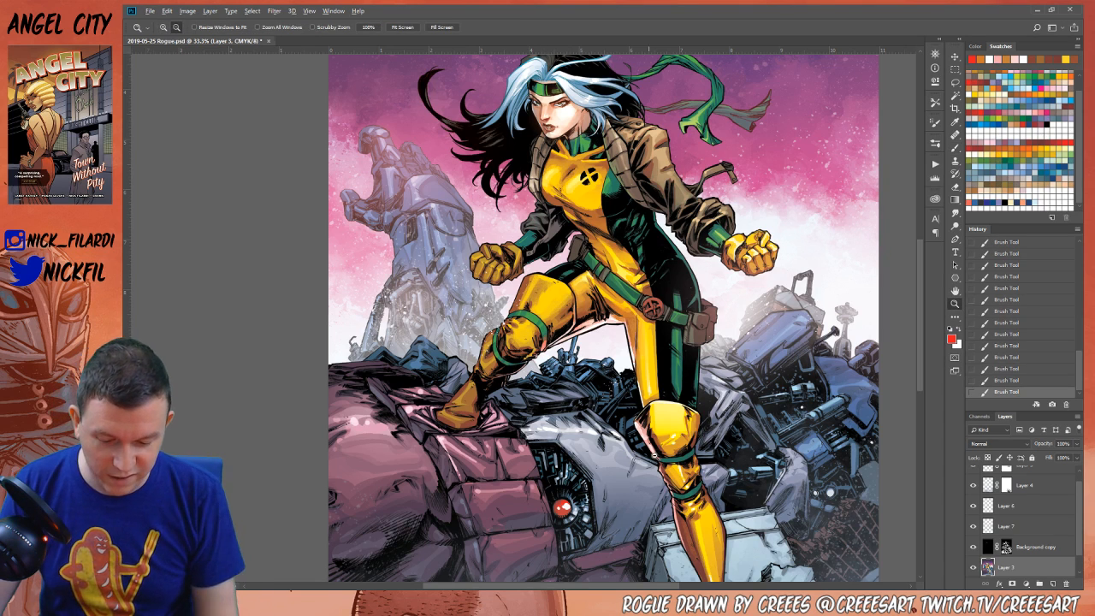
{"action": "key", "text": "ctrl+minus"}
{"action": "key", "text": "ctrl+minus"}
{"action": "left_click", "coordinate": [955, 290]}
{"action": "left_click_drag", "start_coordinate": [703, 481], "coordinate": [614, 377]}
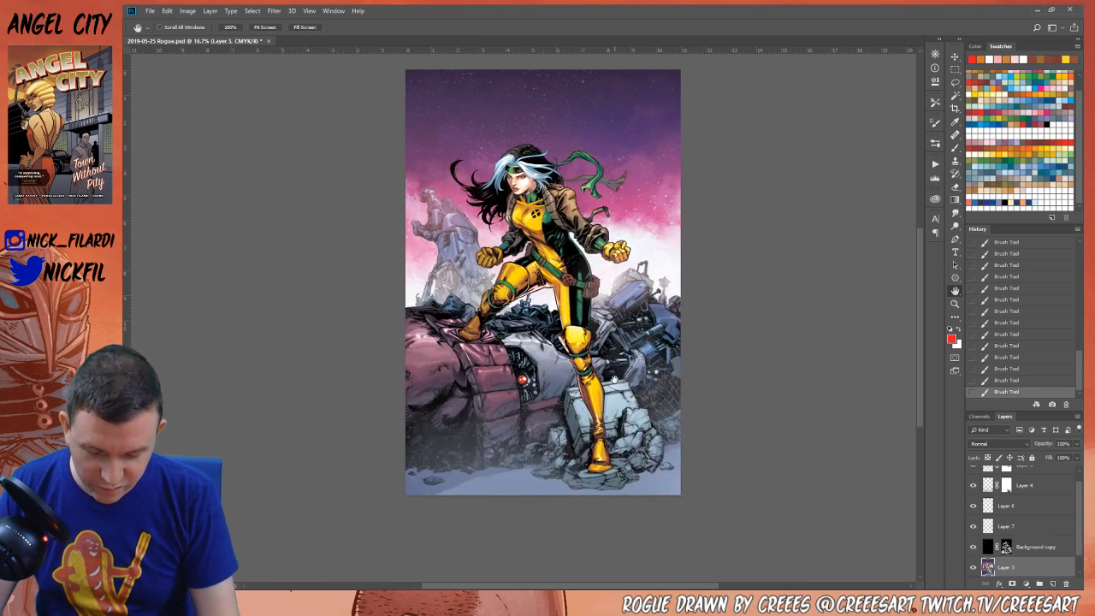
{"action": "left_click", "coordinate": [955, 303]}
{"action": "key", "text": "ctrl+plus"}
{"action": "key", "text": "ctrl+plus"}
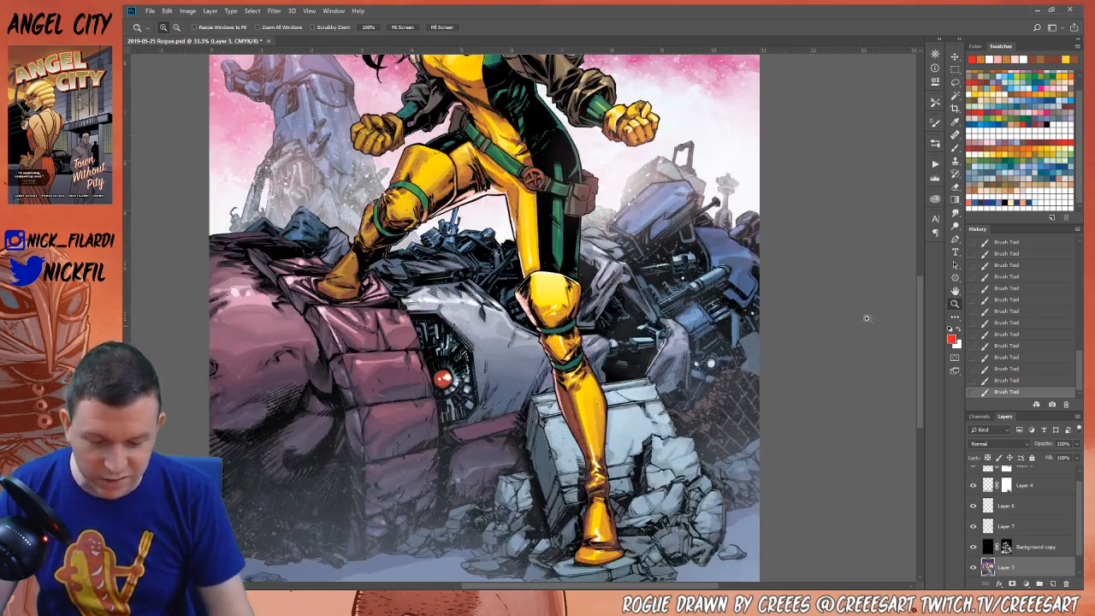
{"action": "left_click", "coordinate": [955, 290]}
{"action": "left_click_drag", "start_coordinate": [697, 430], "coordinate": [717, 363]}
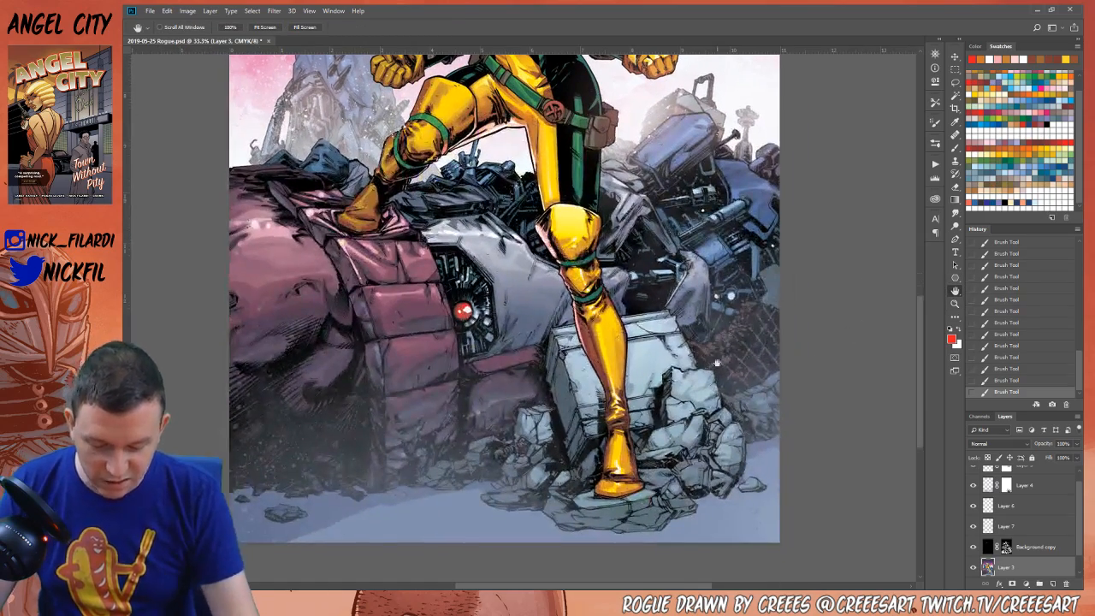
{"action": "left_click", "coordinate": [1039, 83]}
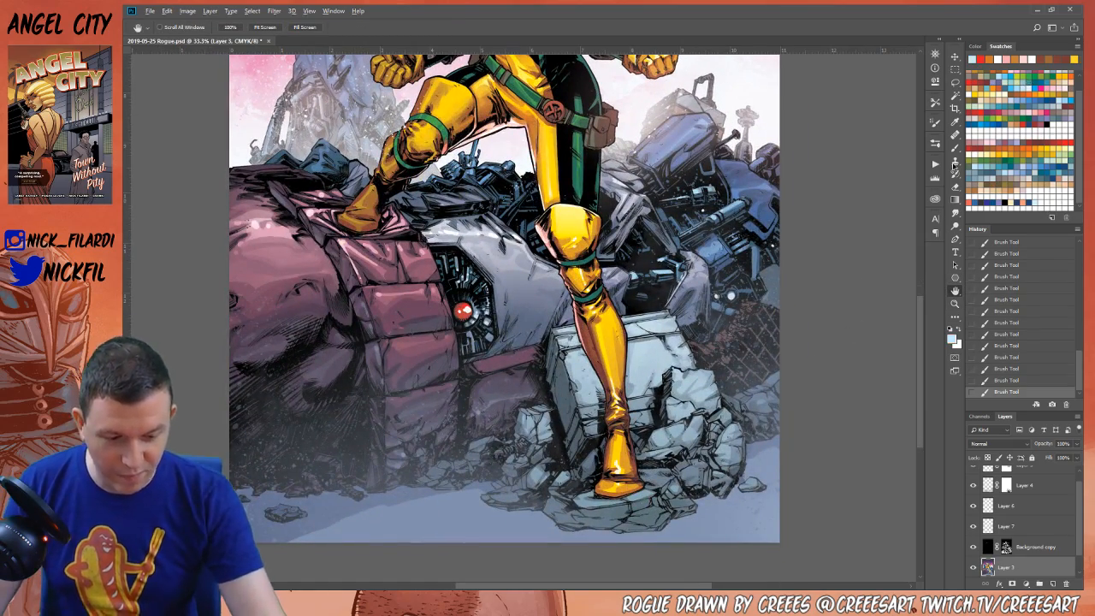
{"action": "left_click", "coordinate": [955, 147]}
{"action": "left_click_drag", "start_coordinate": [629, 438], "coordinate": [641, 481]}
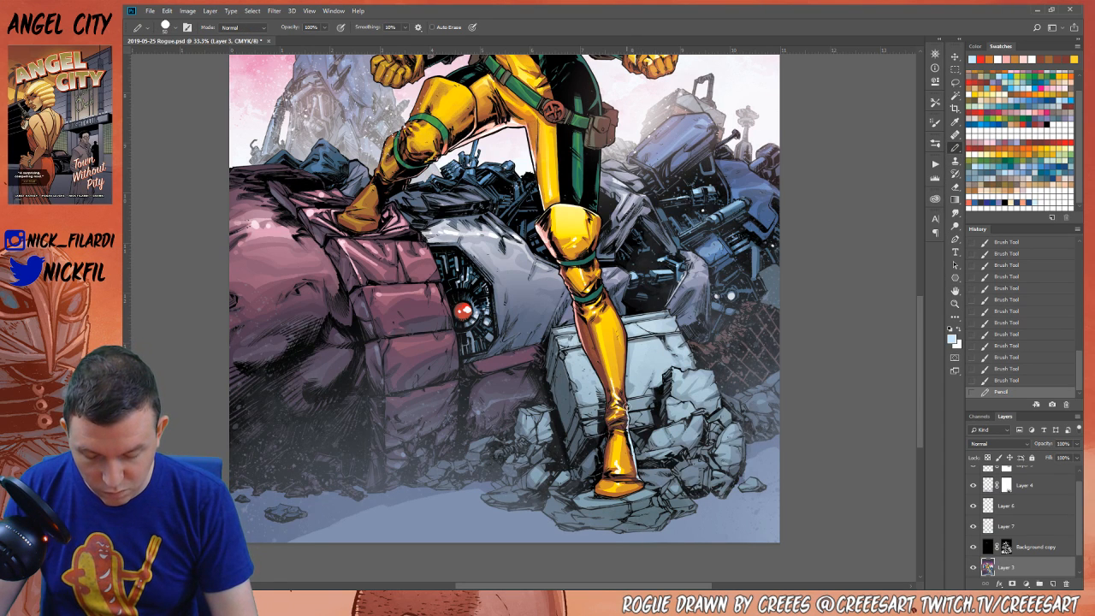
{"action": "left_click_drag", "start_coordinate": [627, 411], "coordinate": [624, 394]}
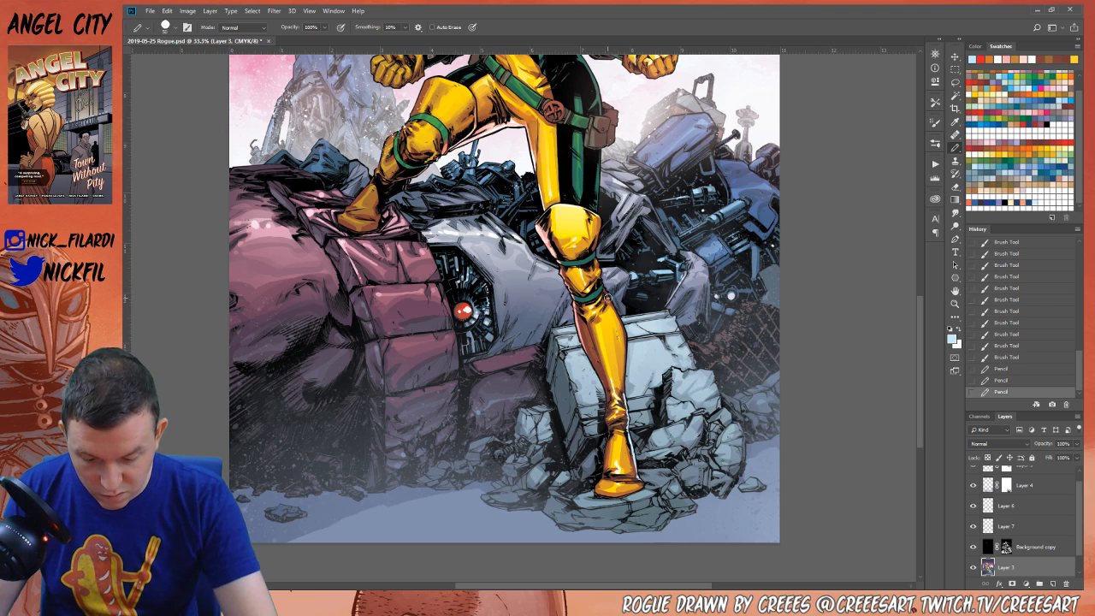
Continue the light-blue Pencil rim highlights up the standing leg's outer edge, along the hip and around the belt pouch
{"action": "mouse_move", "coordinate": [605, 295]}
{"action": "left_mouse_down"}
{"action": "mouse_move", "coordinate": [591, 259]}
{"action": "mouse_move", "coordinate": [604, 223]}
{"action": "mouse_move", "coordinate": [588, 175]}
{"action": "mouse_move", "coordinate": [593, 205]}
{"action": "mouse_move", "coordinate": [597, 161]}
{"action": "left_mouse_up"}
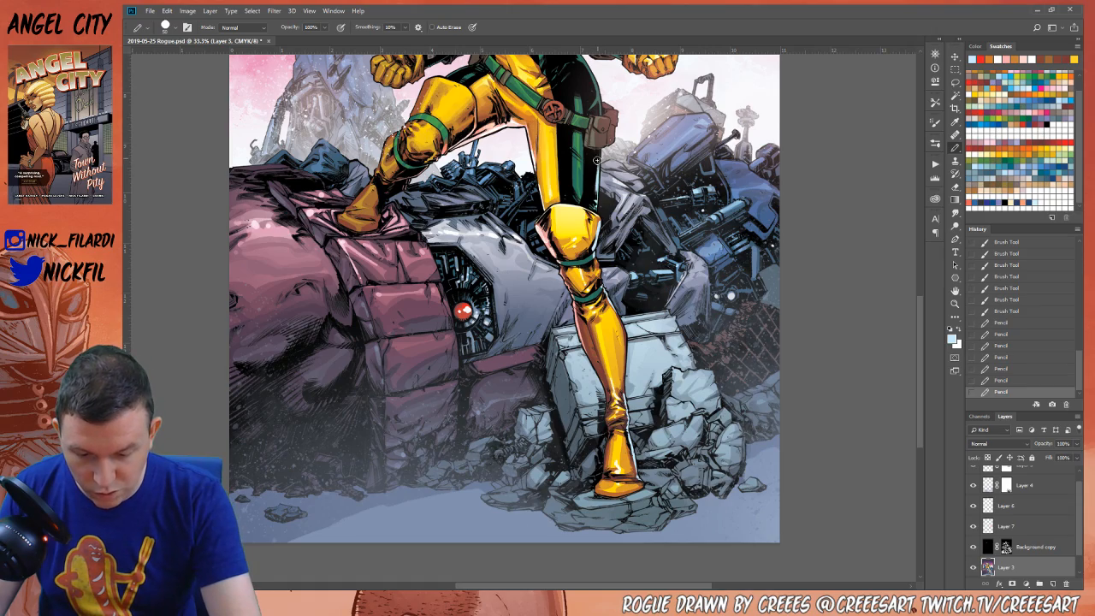
{"action": "mouse_move", "coordinate": [595, 210]}
{"action": "left_mouse_down"}
{"action": "mouse_move", "coordinate": [597, 155]}
{"action": "mouse_move", "coordinate": [612, 154]}
{"action": "mouse_move", "coordinate": [627, 220]}
{"action": "mouse_move", "coordinate": [636, 495]}
{"action": "left_mouse_up"}
{"action": "key", "text": "h"}
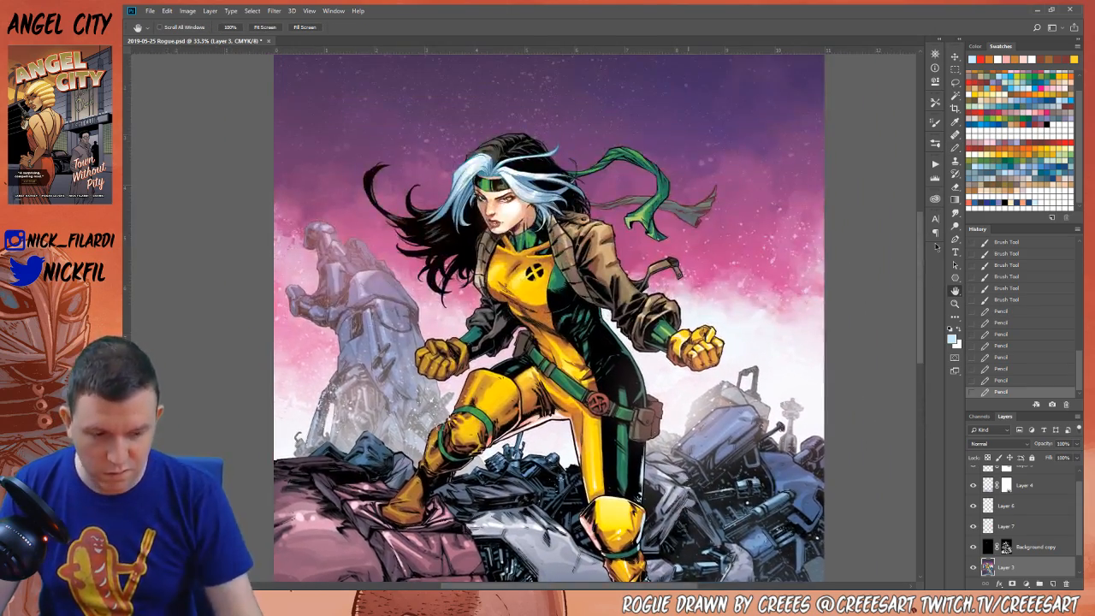
{"action": "left_click", "coordinate": [955, 147]}
{"action": "mouse_move", "coordinate": [598, 312]}
{"action": "left_mouse_down"}
{"action": "mouse_move", "coordinate": [640, 383]}
{"action": "mouse_move", "coordinate": [647, 441]}
{"action": "mouse_move", "coordinate": [660, 423]}
{"action": "mouse_move", "coordinate": [654, 429]}
{"action": "mouse_move", "coordinate": [647, 395]}
{"action": "left_mouse_up"}
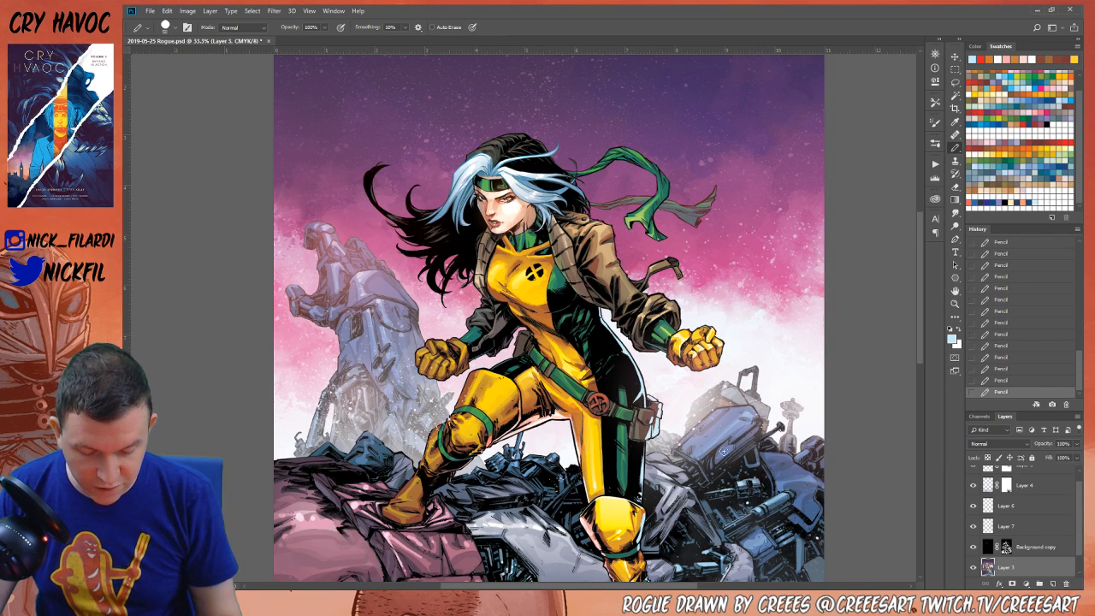
Add a light-blue Pencil rim highlight along the lower edge of the glove on the belt-pouch side
{"action": "left_click", "coordinate": [955, 291]}
{"action": "left_click_drag", "start_coordinate": [924, 283], "coordinate": [930, 298]}
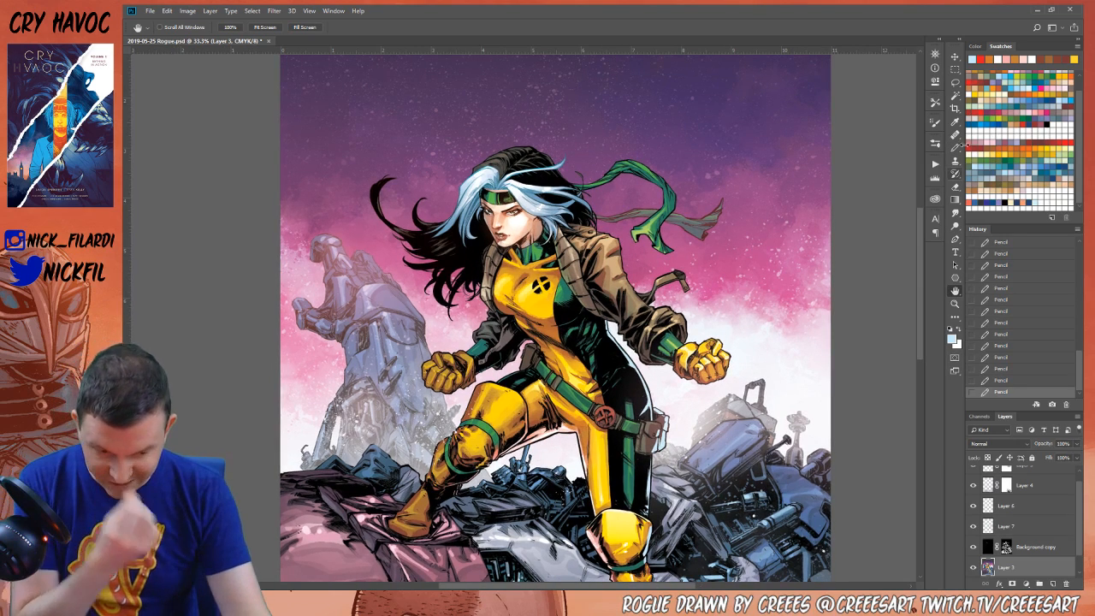
{"action": "left_click", "coordinate": [955, 147]}
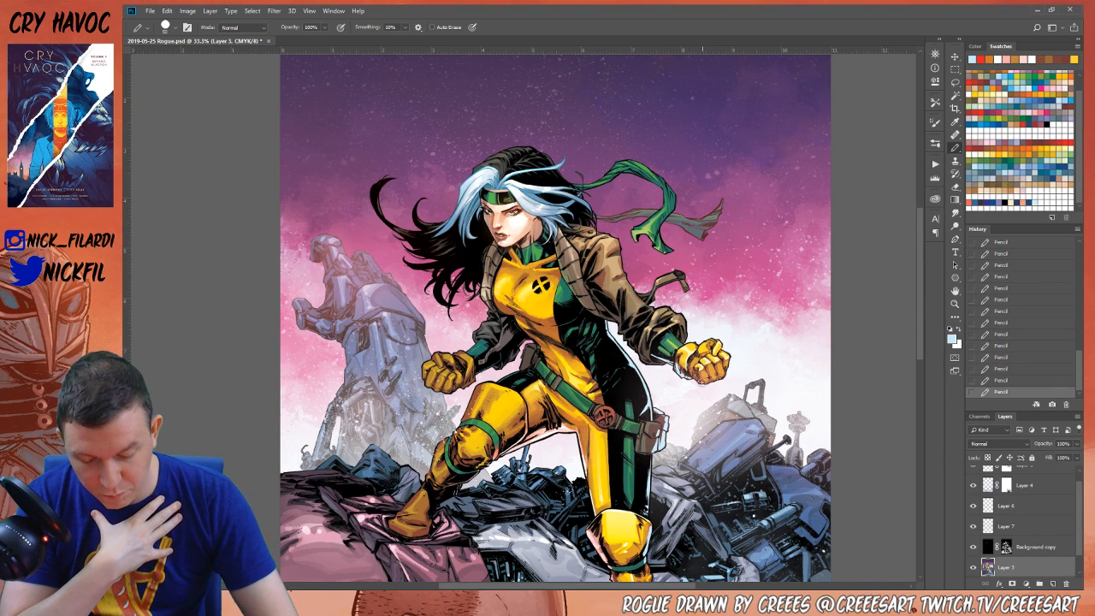
{"action": "key", "text": "space"}
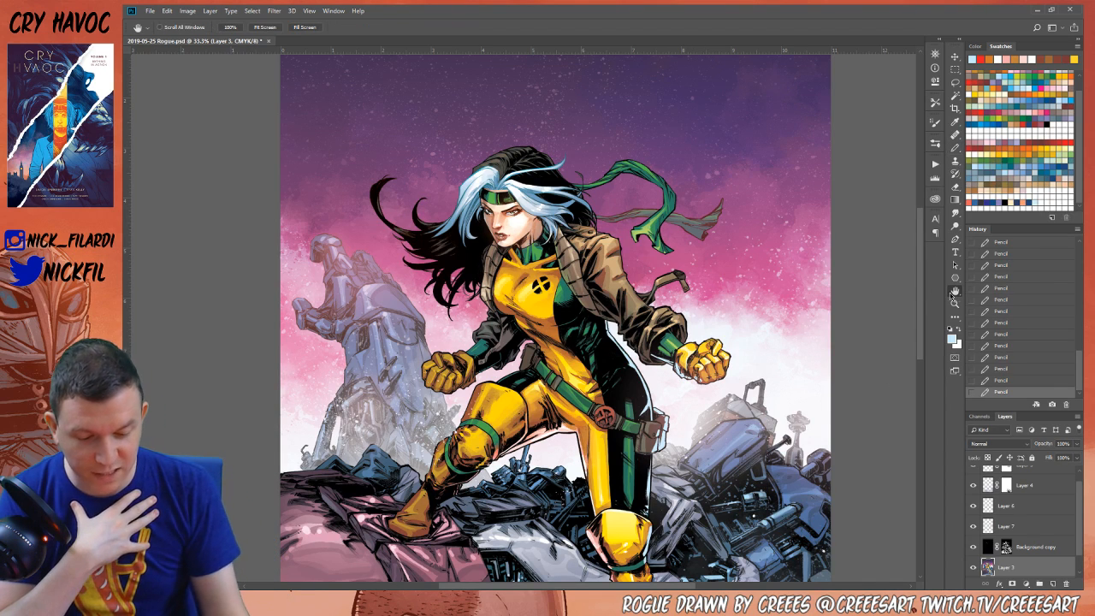
{"action": "left_click_drag", "start_coordinate": [619, 377], "coordinate": [650, 386]}
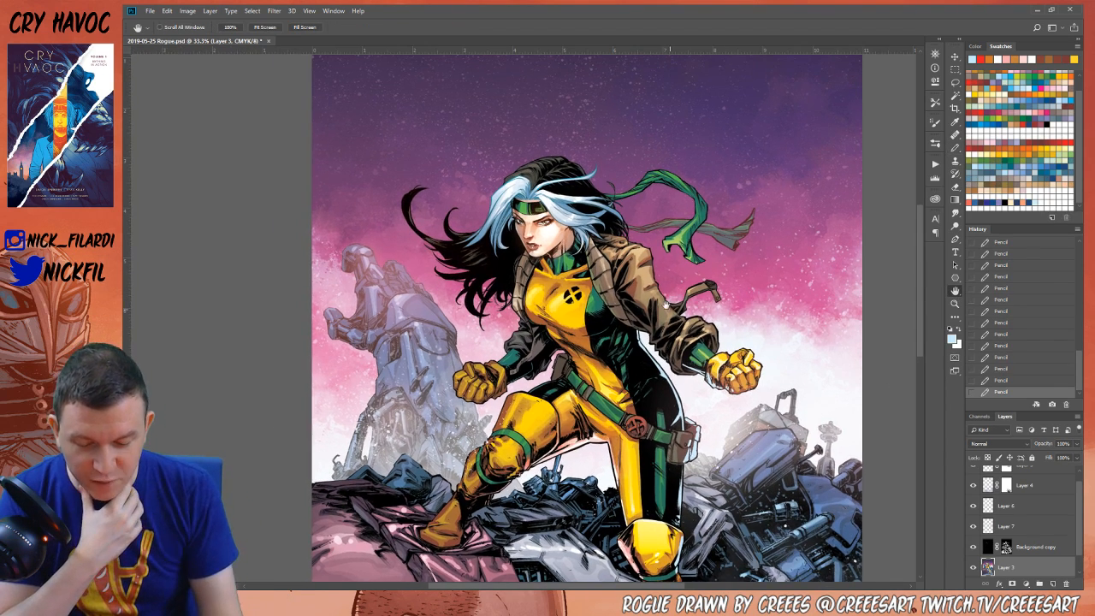
{"action": "left_click", "coordinate": [955, 200]}
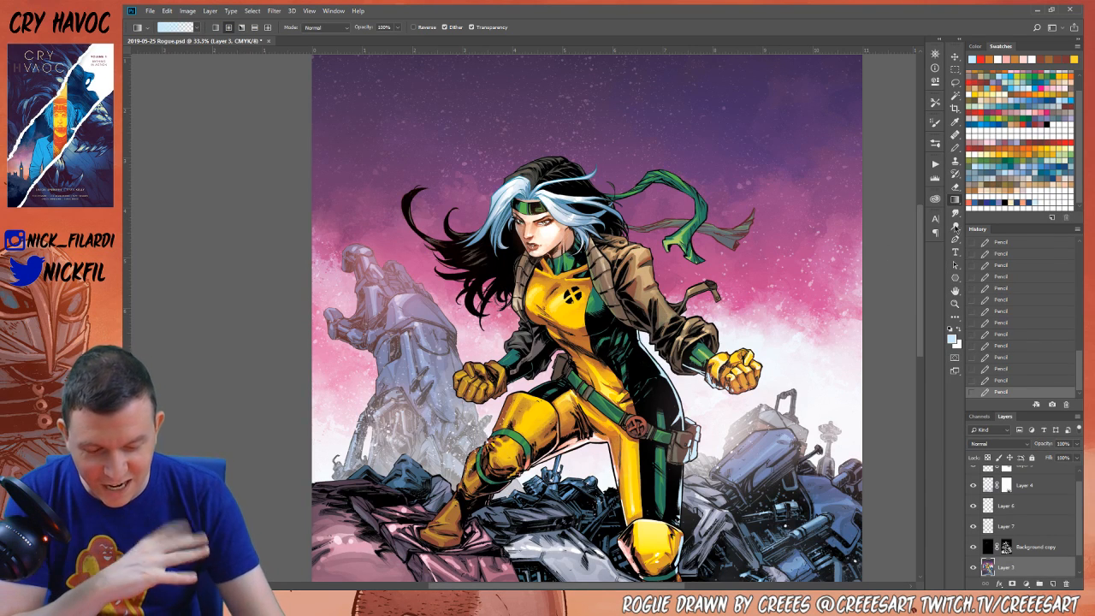
{"action": "left_click", "coordinate": [956, 151]}
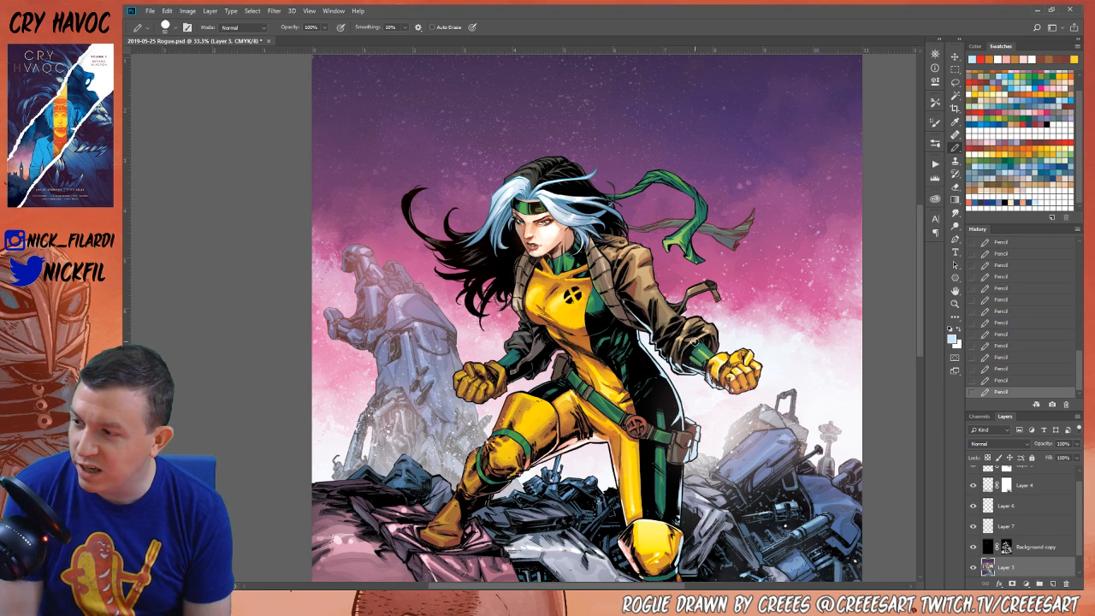
Add light-blue Pencil rim highlights under the jacket sleeve and along the glove above the bent leg
{"action": "left_click", "coordinate": [955, 290]}
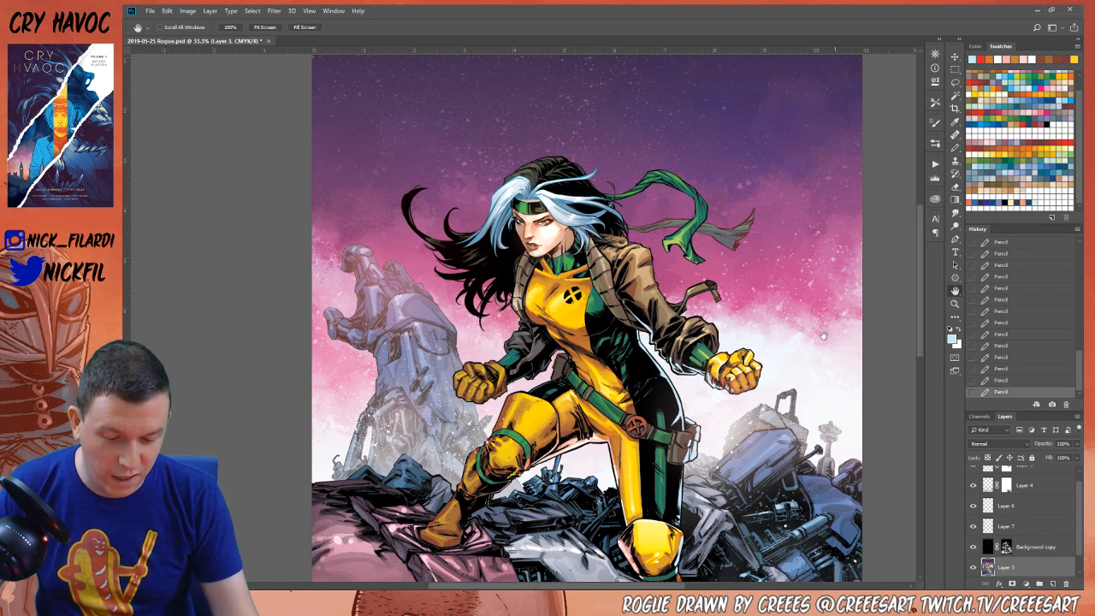
{"action": "left_click_drag", "start_coordinate": [628, 398], "coordinate": [687, 437]}
{"action": "left_click", "coordinate": [956, 148]}
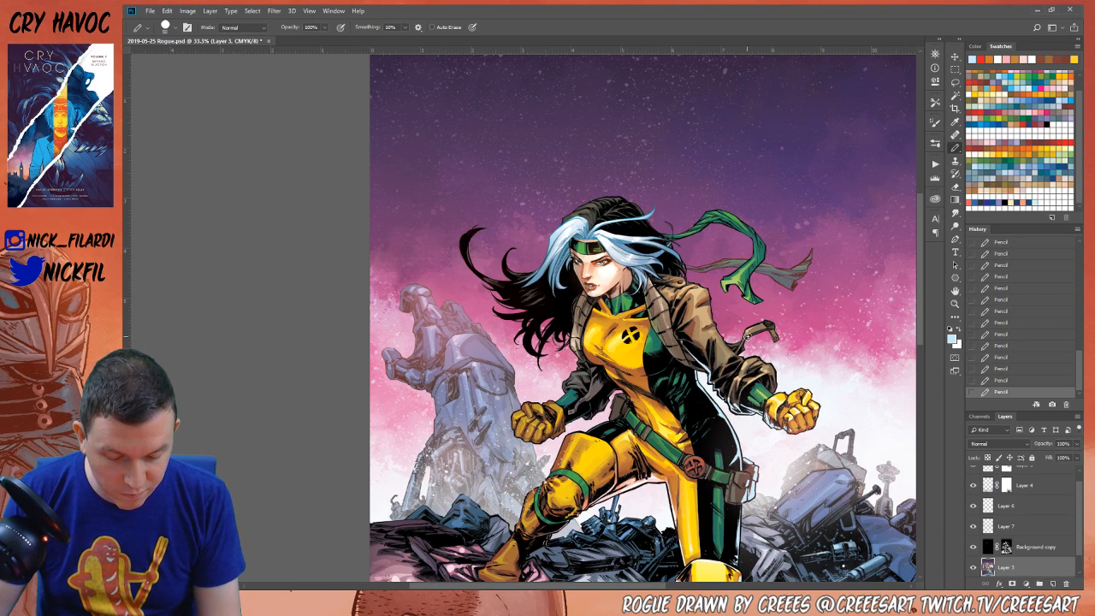
{"action": "left_click", "coordinate": [955, 290]}
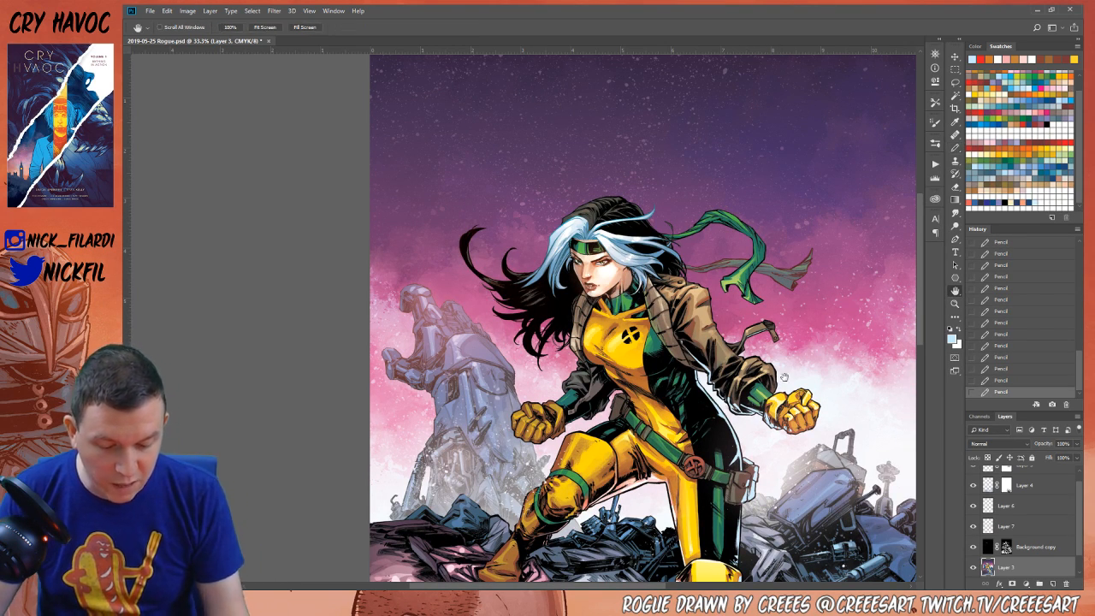
{"action": "left_click_drag", "start_coordinate": [693, 381], "coordinate": [689, 351]}
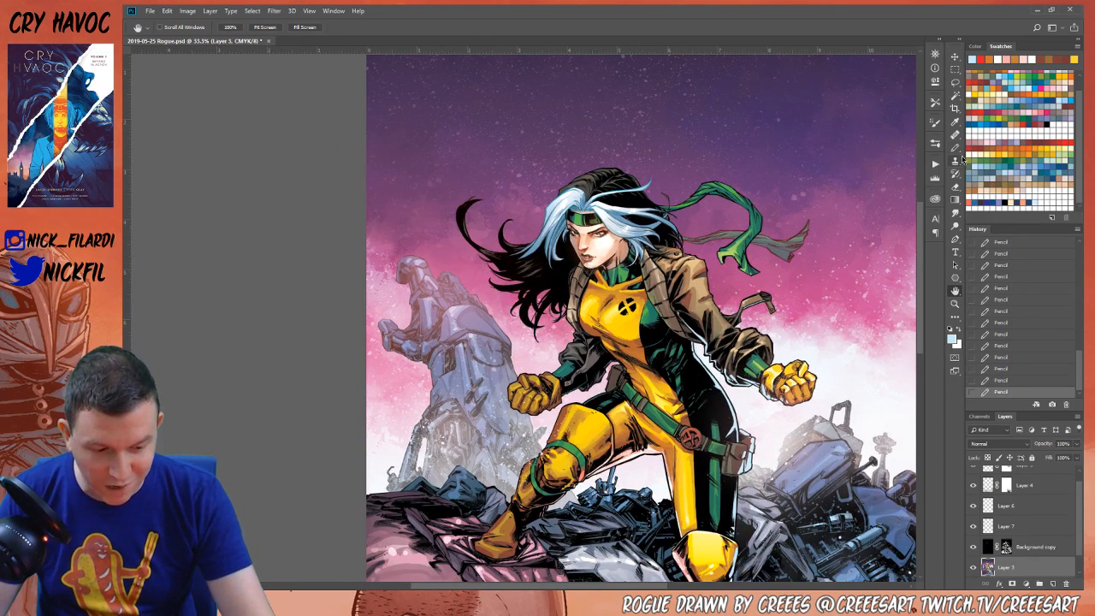
{"action": "left_click", "coordinate": [956, 148]}
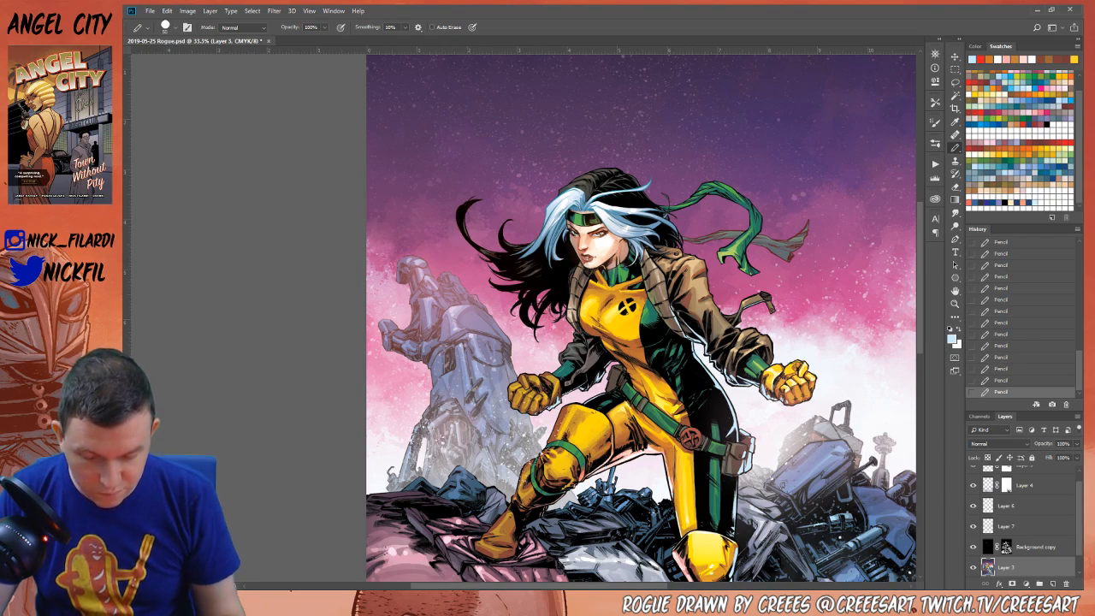
Touch up the standing leg's inner thigh with sampled orange and white, using the Pencil at 50% and 100% opacity
{"action": "key", "text": "space"}
{"action": "mouse_move", "coordinate": [756, 339]}
{"action": "left_mouse_down"}
{"action": "mouse_move", "coordinate": [692, 249]}
{"action": "mouse_move", "coordinate": [700, 255]}
{"action": "left_mouse_up"}
{"action": "left_click", "coordinate": [955, 148]}
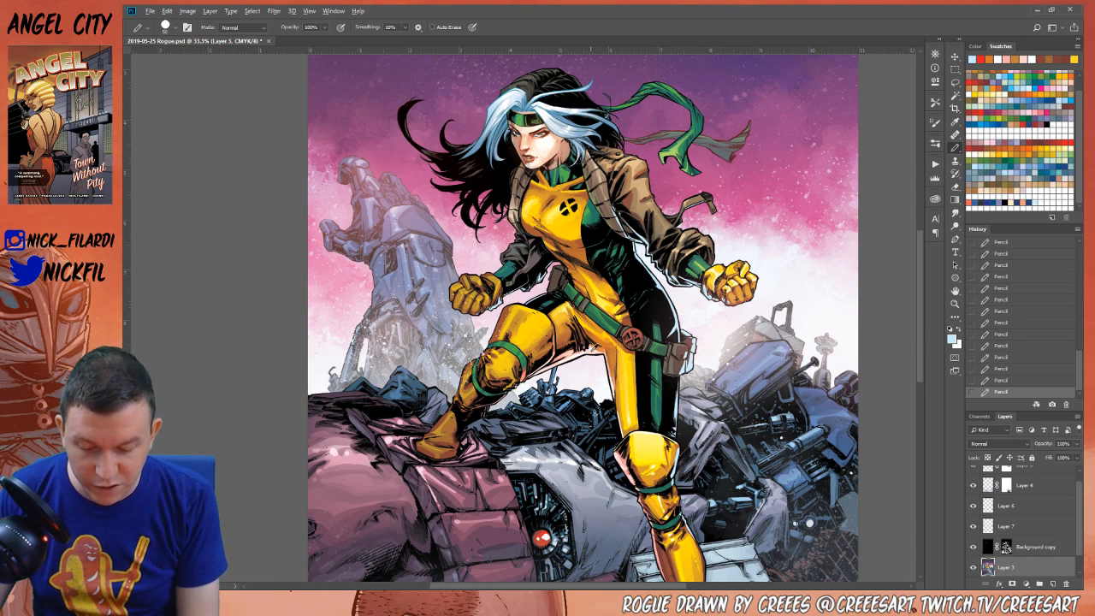
{"action": "key", "text": "5"}
{"action": "key", "text": "x"}
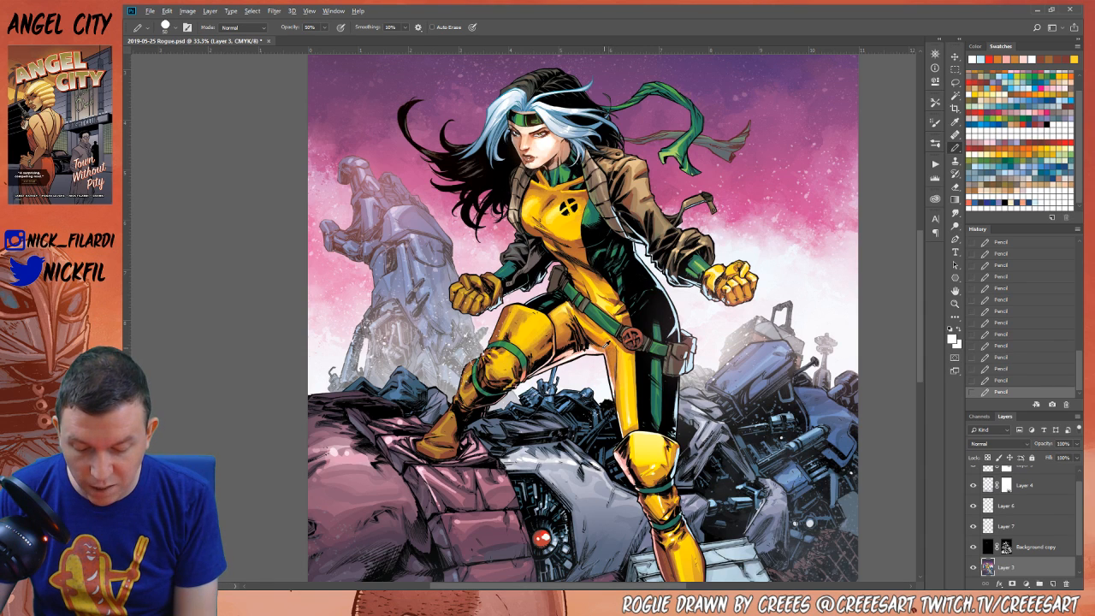
{"action": "left_click", "coordinate": [603, 345], "text": "alt"}
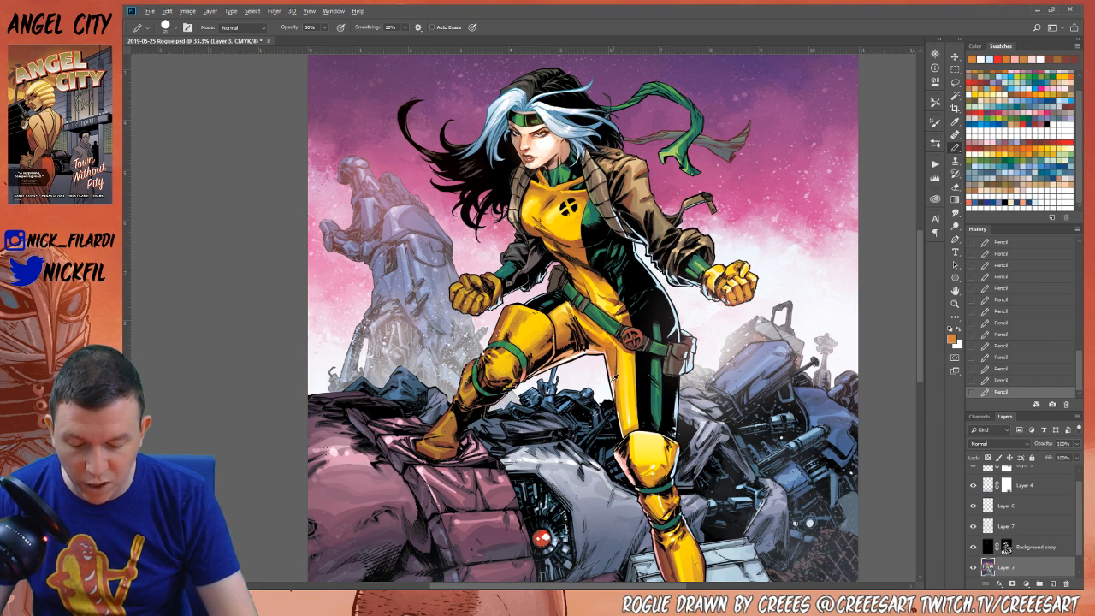
{"action": "key", "text": "x"}
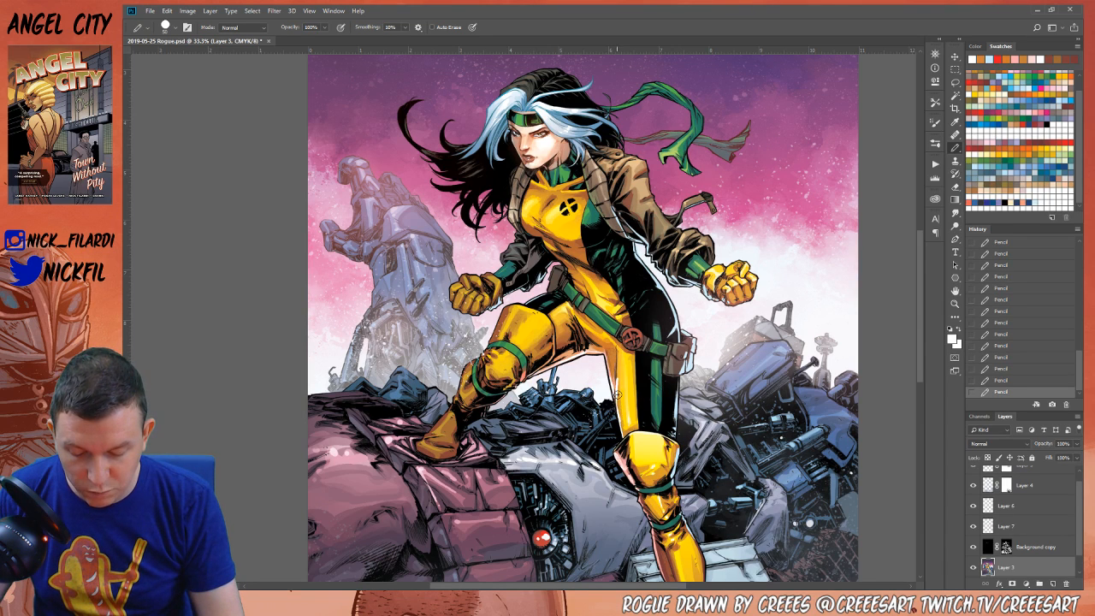
{"action": "key", "text": "x"}
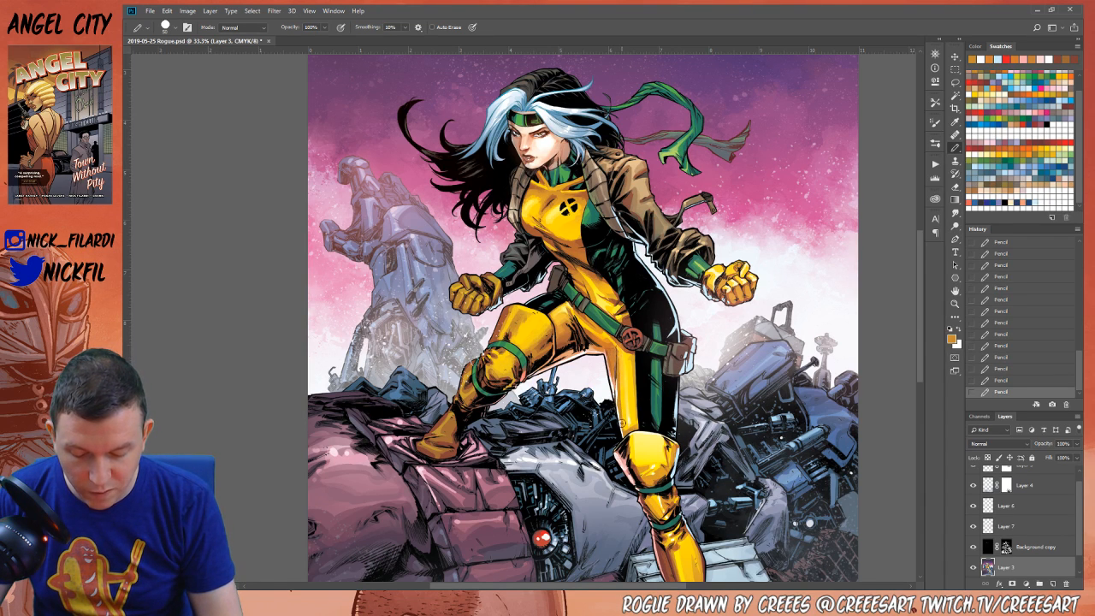
Switch from the soft Pencil preset to the ragged-edged Brush preset for painting around the belt pouch
{"action": "key", "text": "h"}
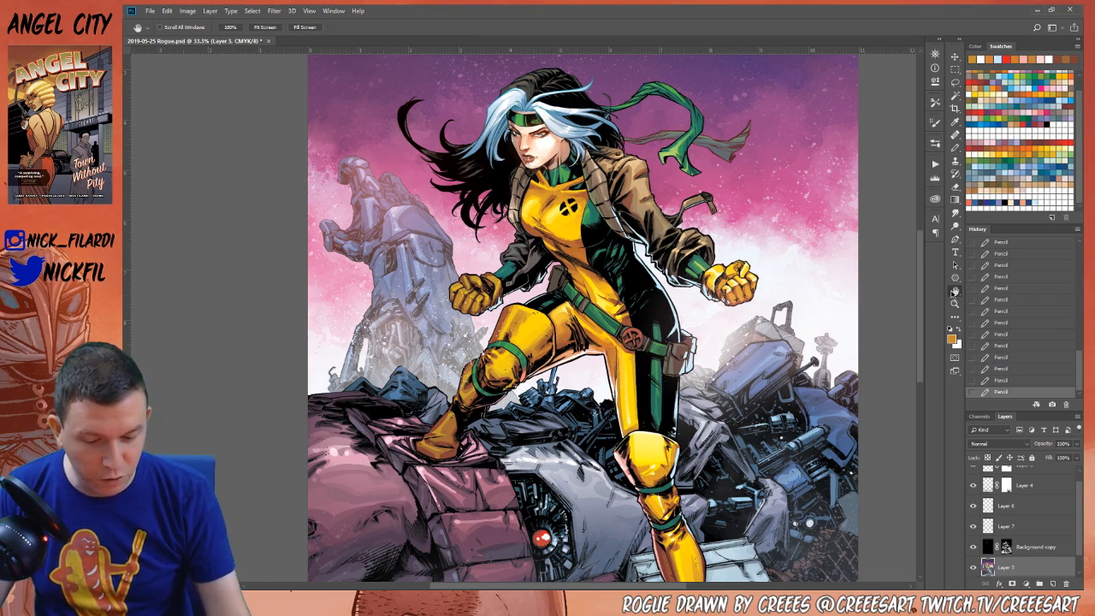
{"action": "left_click_drag", "start_coordinate": [697, 377], "coordinate": [719, 396]}
{"action": "left_click_drag", "start_coordinate": [752, 305], "coordinate": [755, 329]}
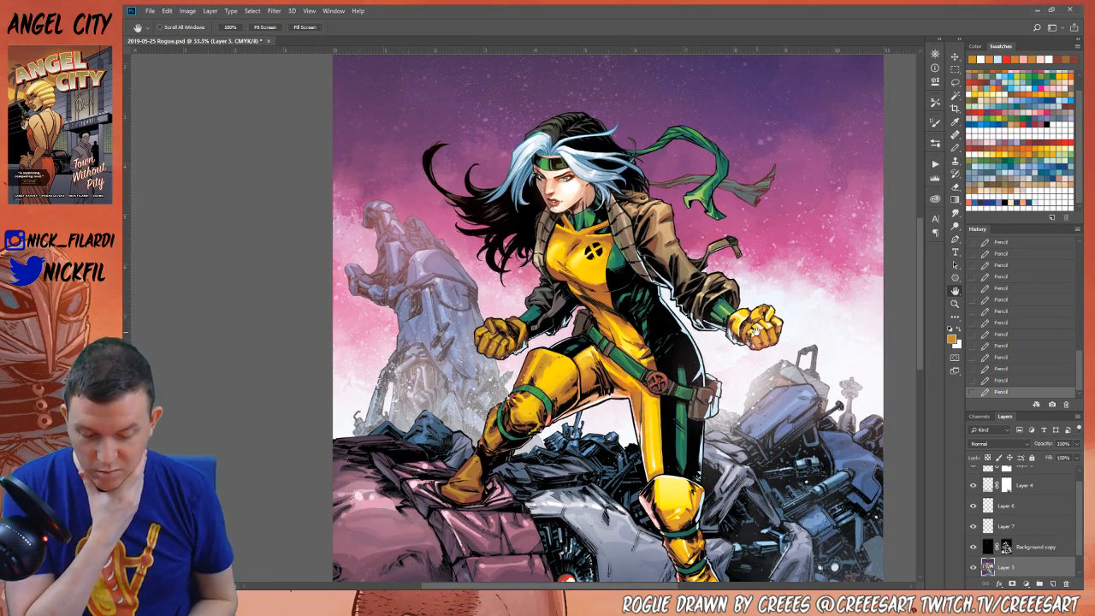
{"action": "key", "text": "b"}
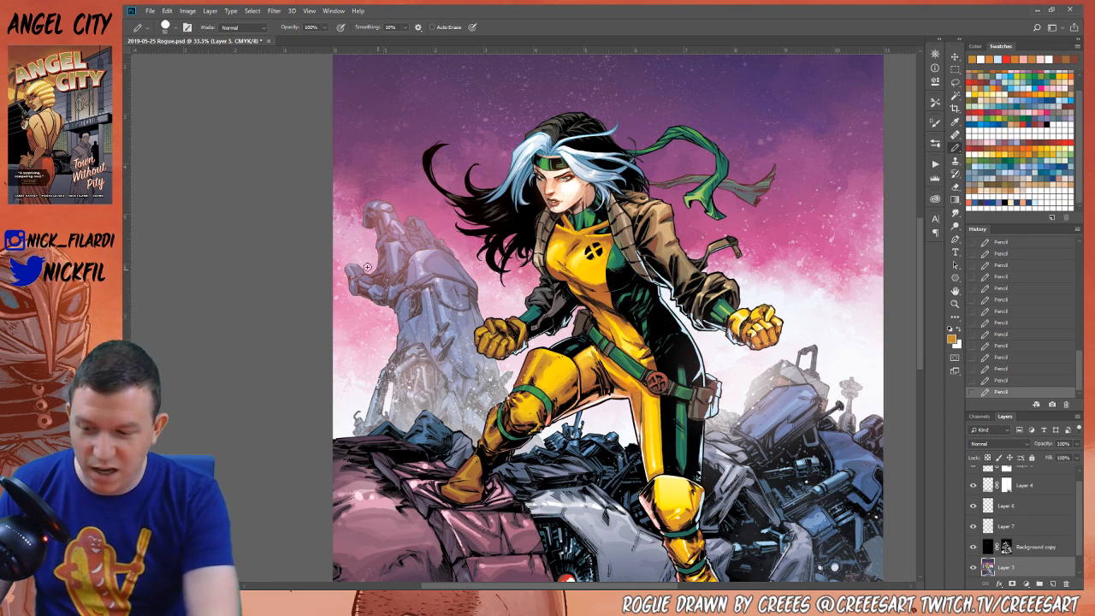
{"action": "left_click", "coordinate": [165, 26]}
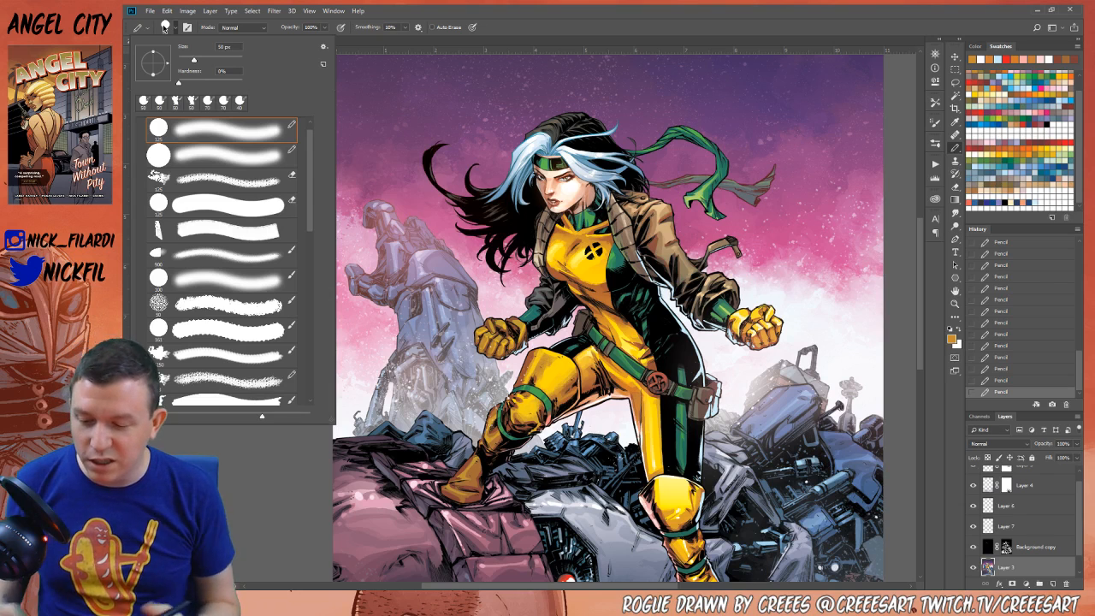
{"action": "left_click", "coordinate": [236, 398]}
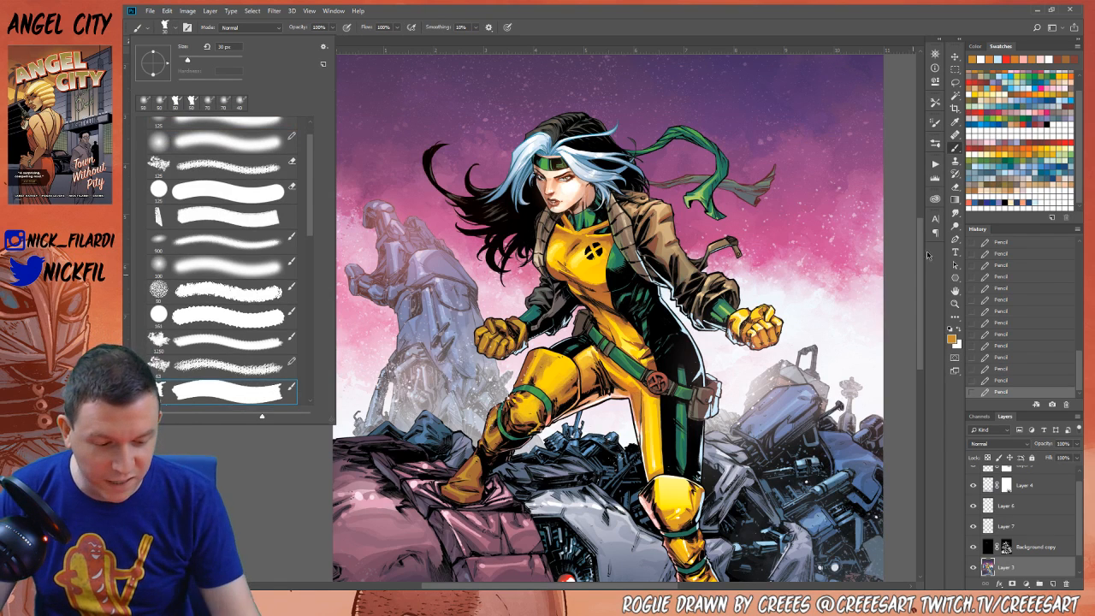
{"action": "left_click", "coordinate": [955, 202]}
{"action": "left_click", "coordinate": [955, 96]}
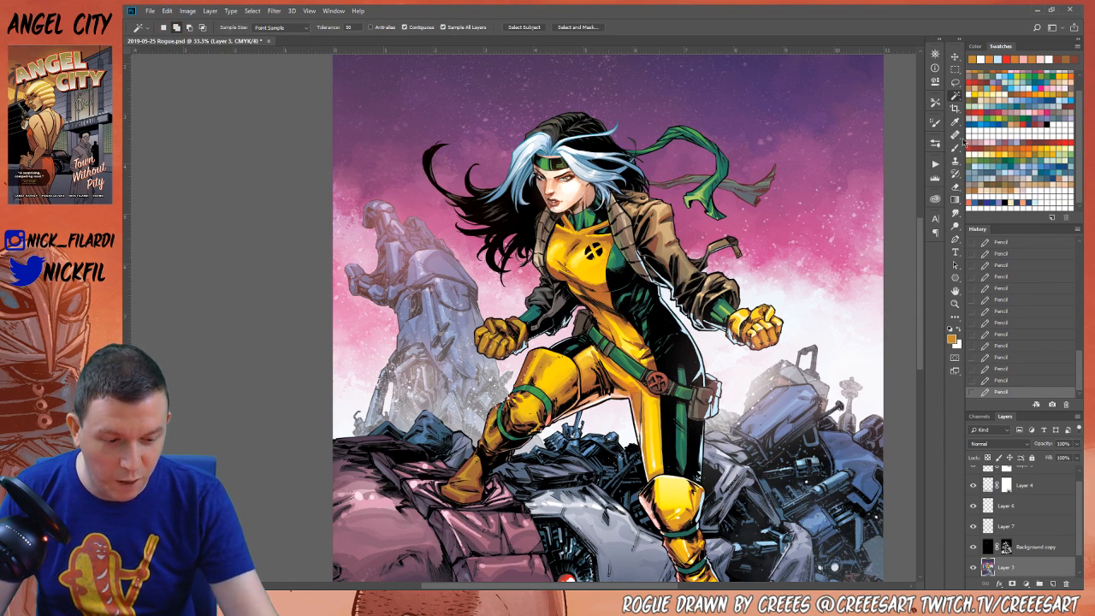
{"action": "left_click", "coordinate": [956, 147]}
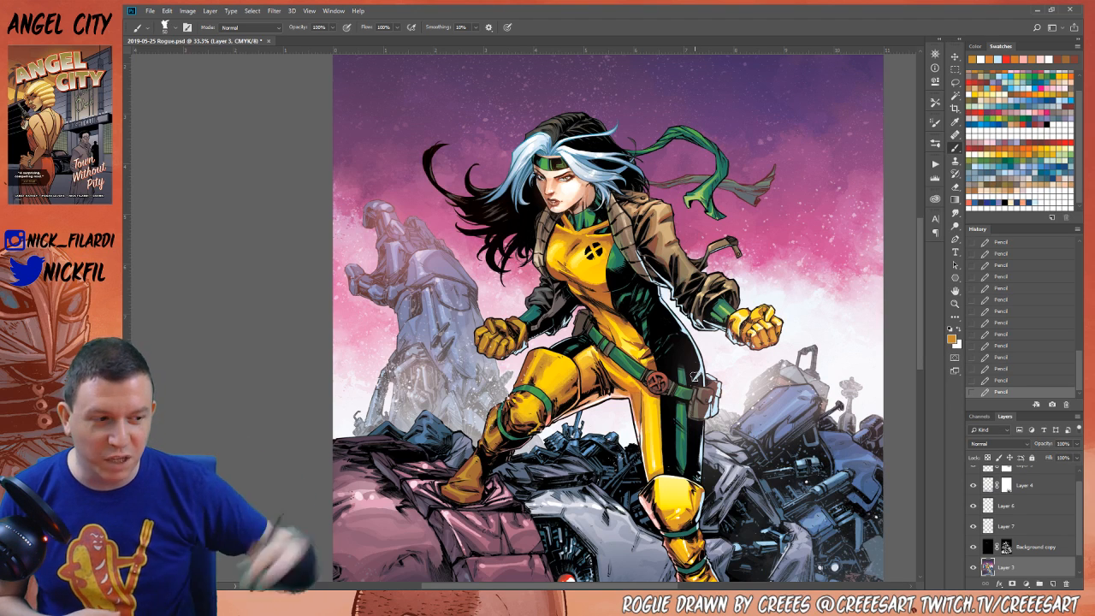
Paint light-blue rim highlights along the belt pouch edges with the ragged Brush, using a colour sampled from the existing highlight
{"action": "left_click", "coordinate": [711, 398], "text": "alt"}
{"action": "left_click_drag", "start_coordinate": [710, 398], "coordinate": [709, 395]}
{"action": "key", "text": "ctrl+z"}
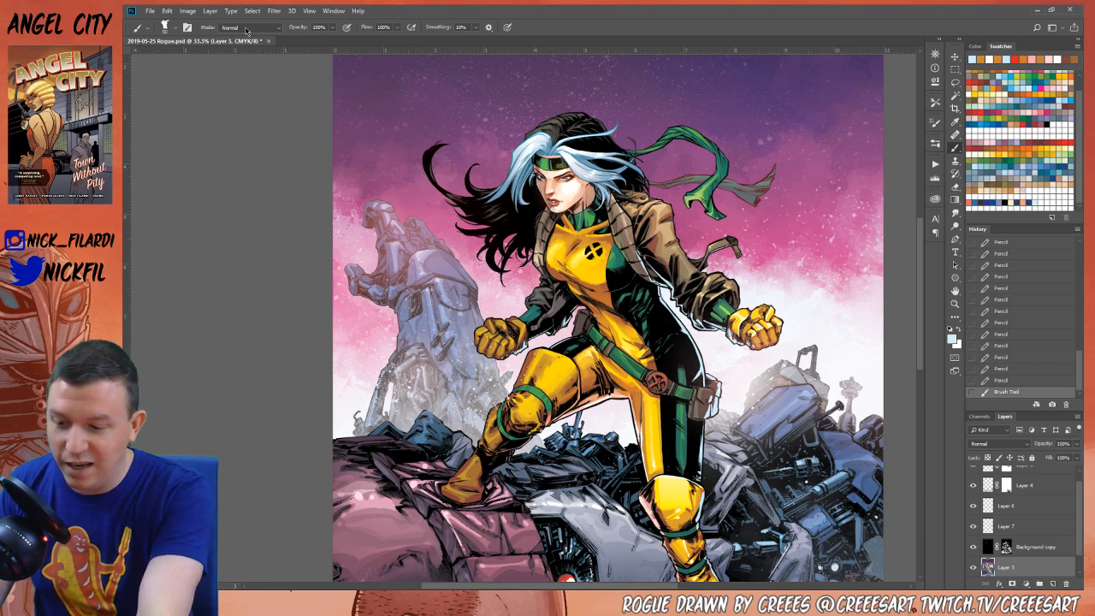
{"action": "left_click", "coordinate": [710, 409], "text": "alt"}
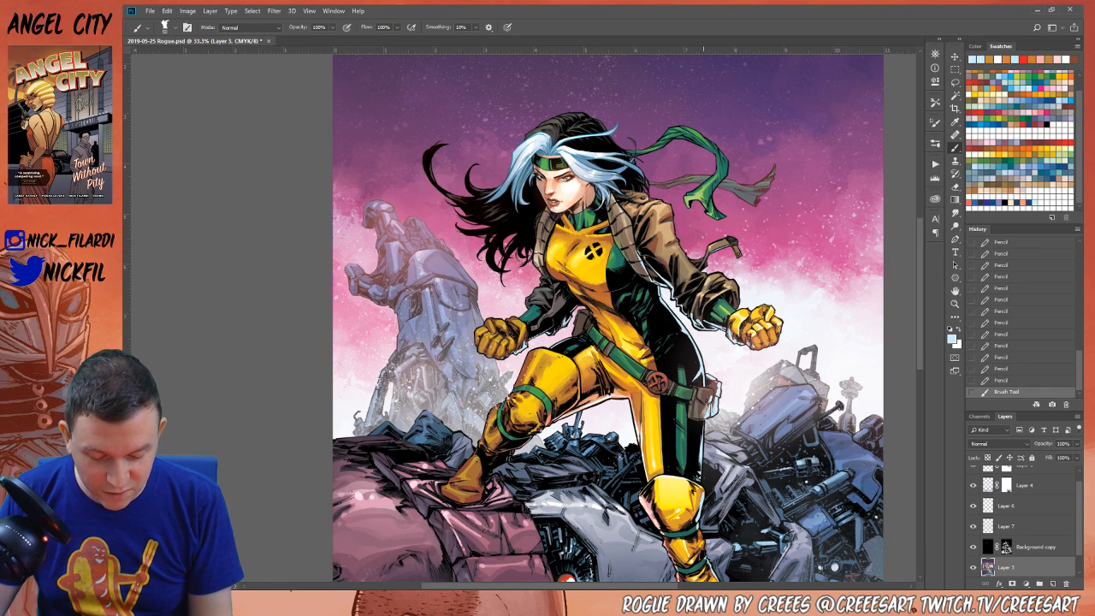
{"action": "left_click_drag", "start_coordinate": [707, 407], "coordinate": [716, 376]}
{"action": "left_click", "coordinate": [705, 412], "text": "alt"}
{"action": "left_click", "coordinate": [710, 370], "text": "alt"}
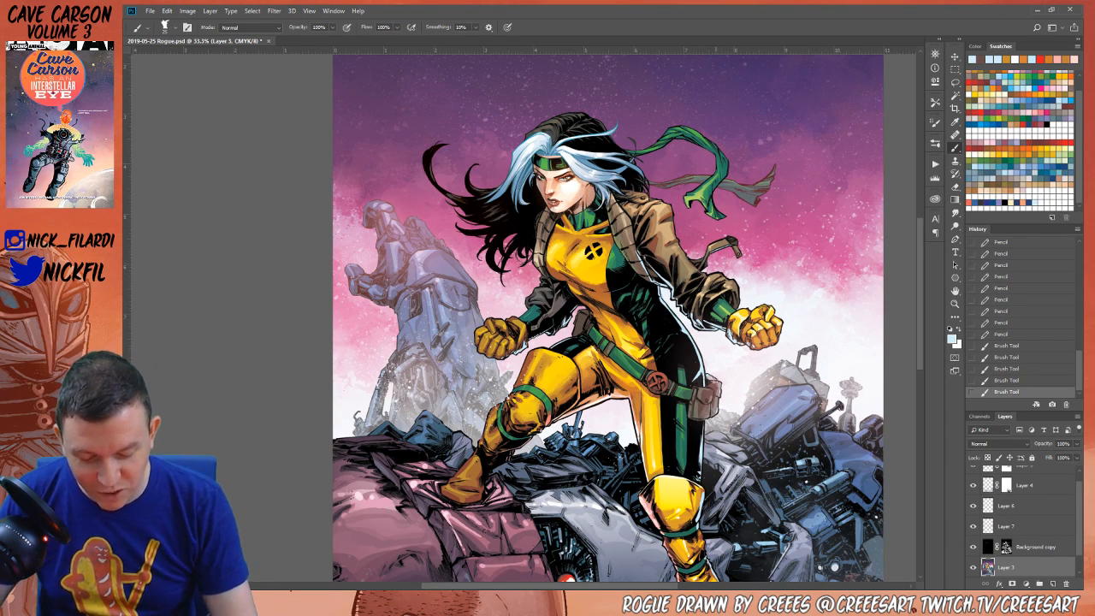
{"action": "left_click_drag", "start_coordinate": [713, 392], "coordinate": [714, 385]}
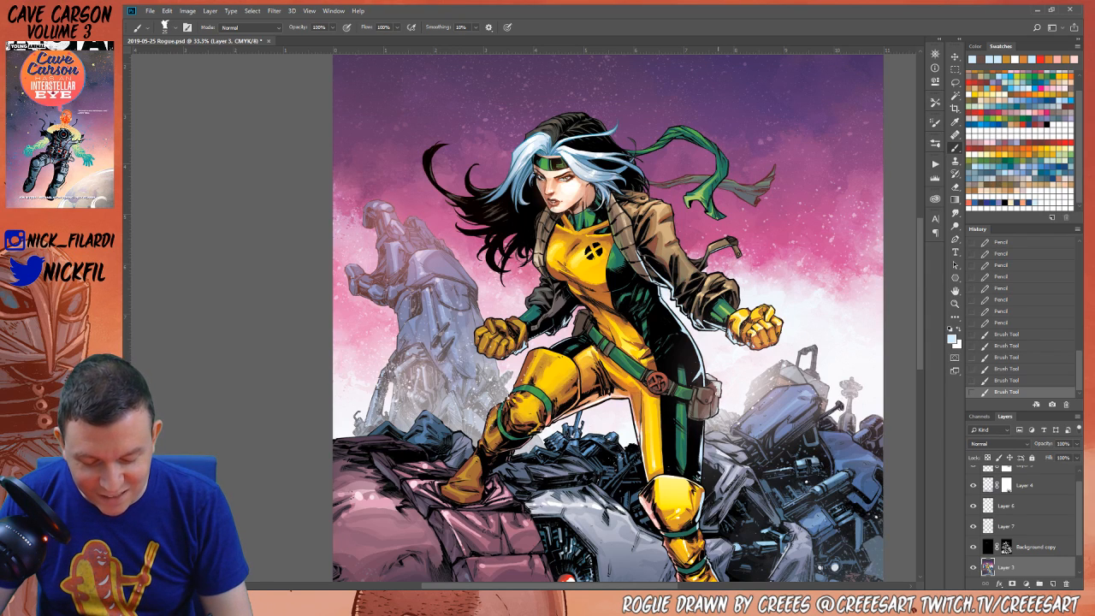
{"action": "left_click_drag", "start_coordinate": [713, 391], "coordinate": [709, 397]}
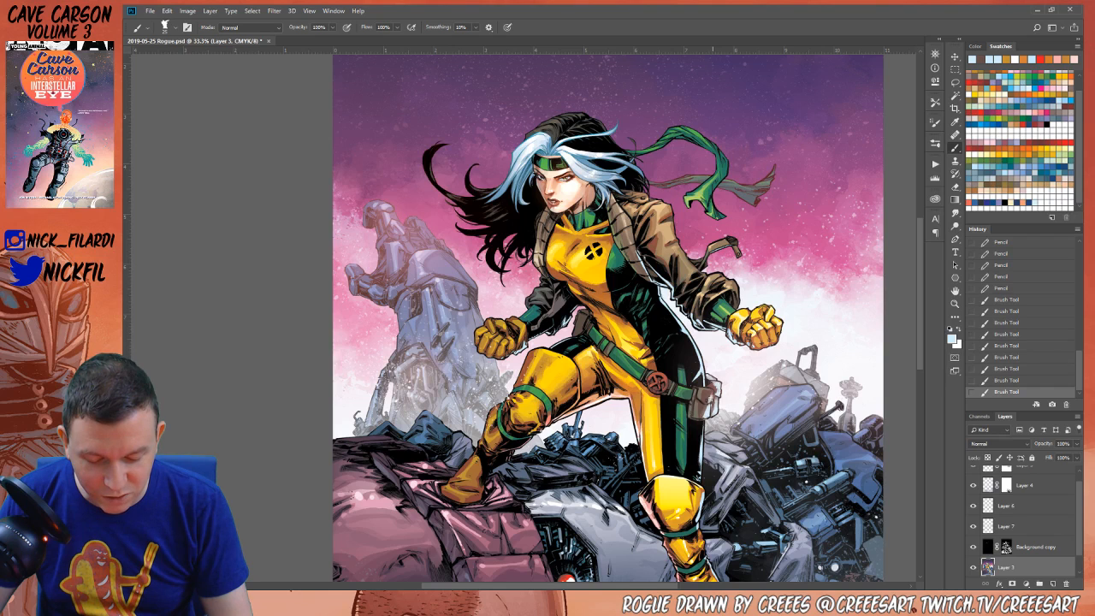
Refine the belt pouch highlights with the Brush, alternating between sampled reddish brown and light blue
{"action": "left_click", "coordinate": [706, 399], "text": "alt"}
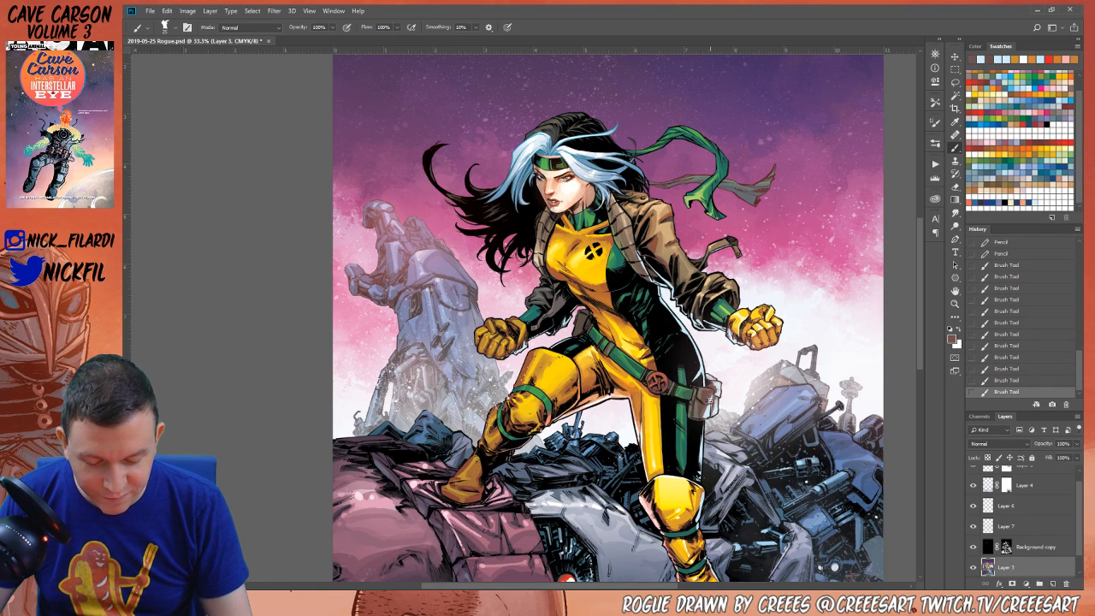
{"action": "left_click_drag", "start_coordinate": [708, 395], "coordinate": [713, 396]}
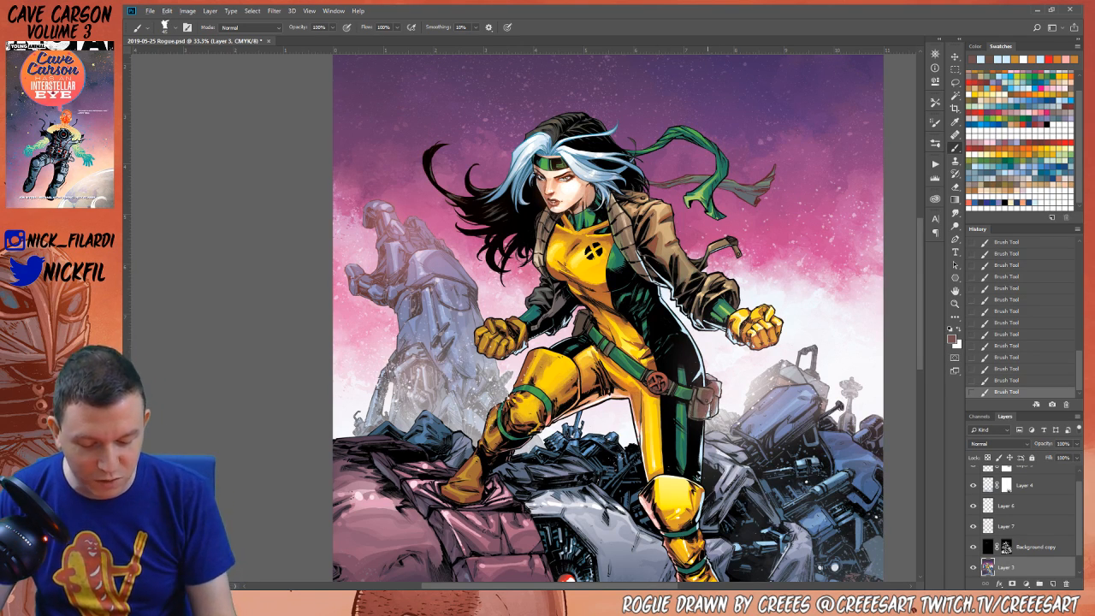
{"action": "key", "text": "x"}
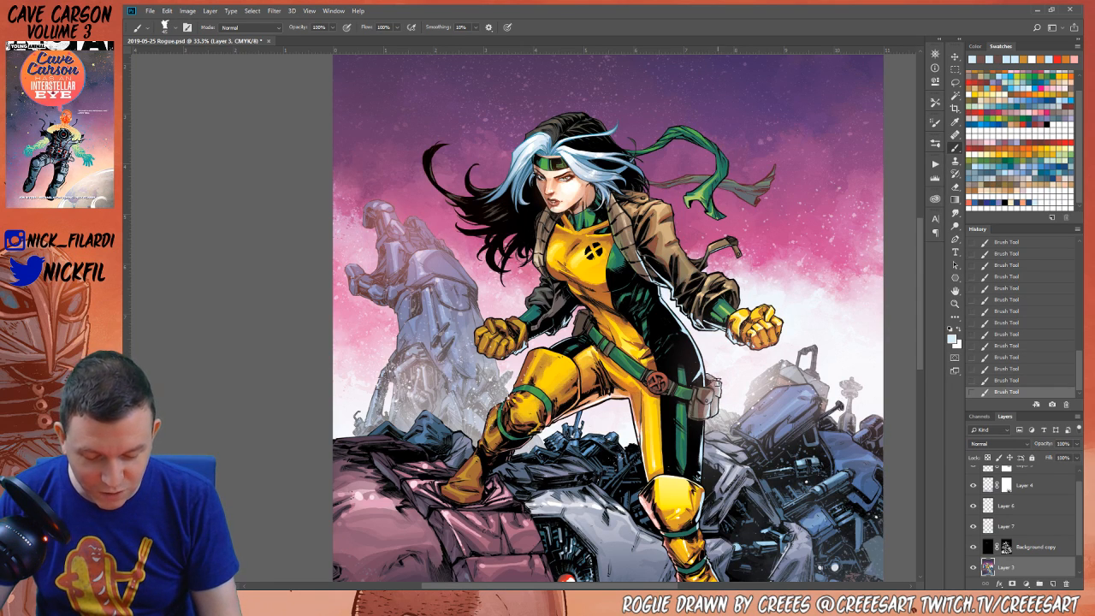
{"action": "key", "text": "x"}
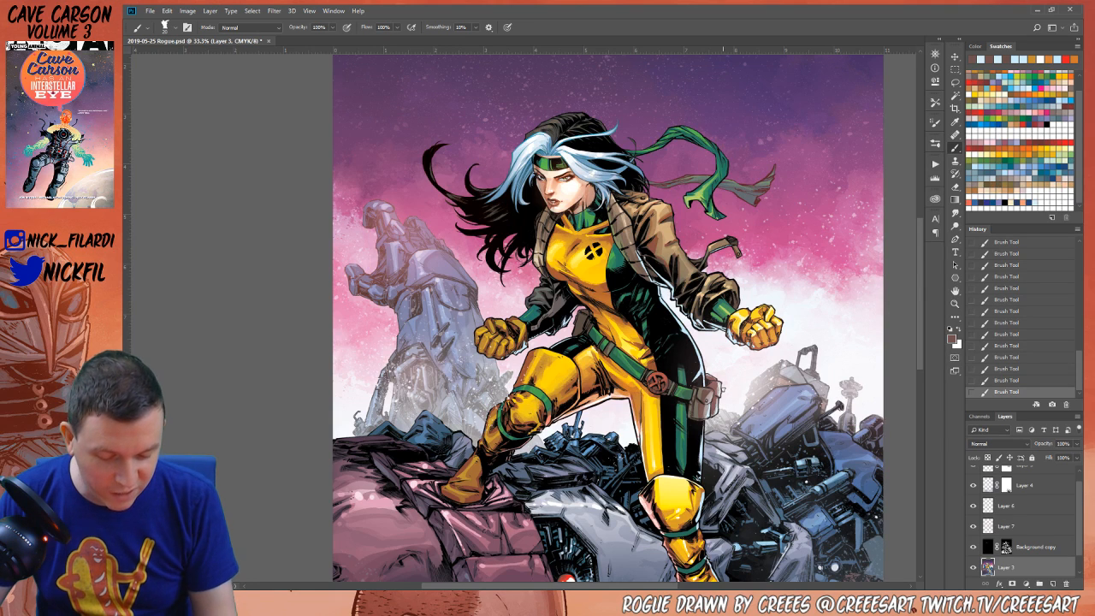
{"action": "left_click", "coordinate": [705, 390], "text": "alt"}
{"action": "left_click", "coordinate": [713, 367], "text": "alt"}
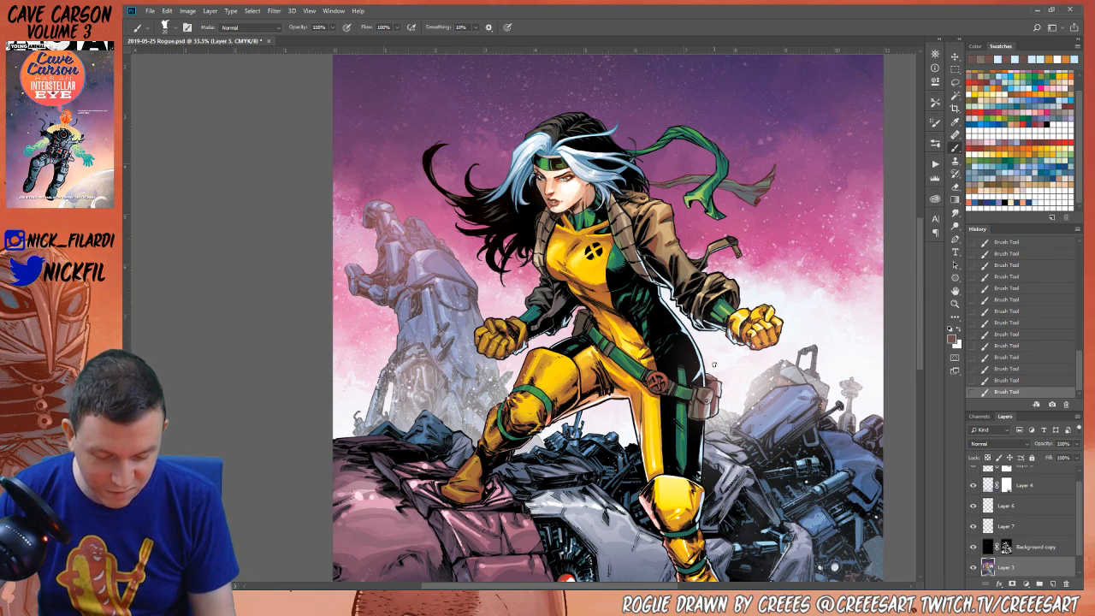
Examine the whole illustration at reduced zoom to judge the figure's rim highlights
{"action": "key", "text": "z"}
{"action": "left_click", "coordinate": [720, 367], "text": "alt"}
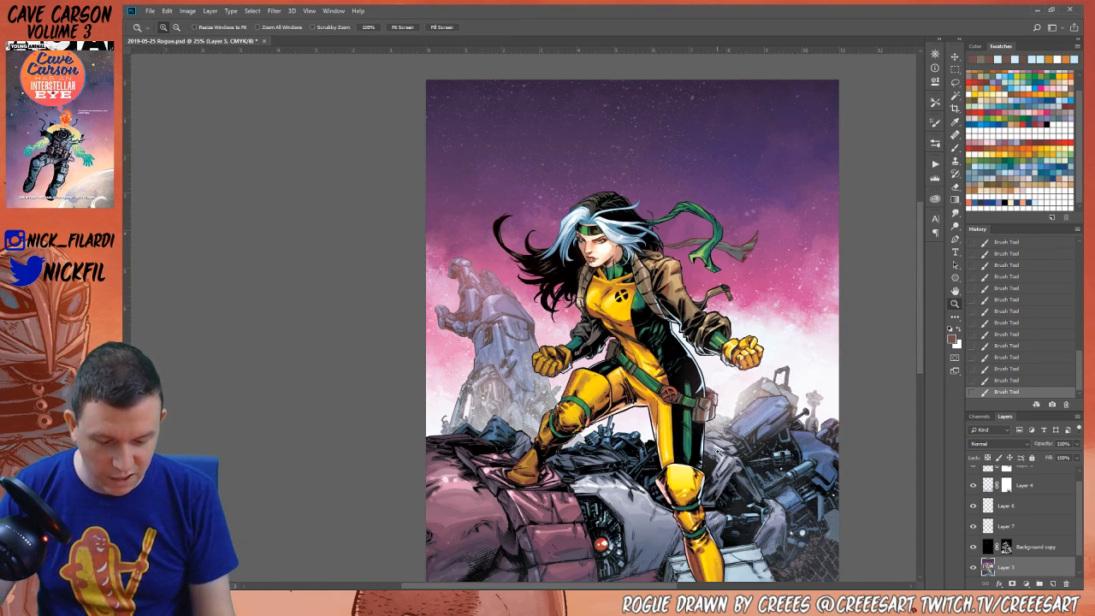
{"action": "left_click", "coordinate": [720, 368], "text": "alt"}
{"action": "left_click", "coordinate": [719, 368], "text": "alt"}
{"action": "left_click", "coordinate": [955, 291]}
{"action": "left_click_drag", "start_coordinate": [778, 457], "coordinate": [685, 399]}
{"action": "left_click", "coordinate": [954, 303]}
{"action": "left_click", "coordinate": [615, 410]}
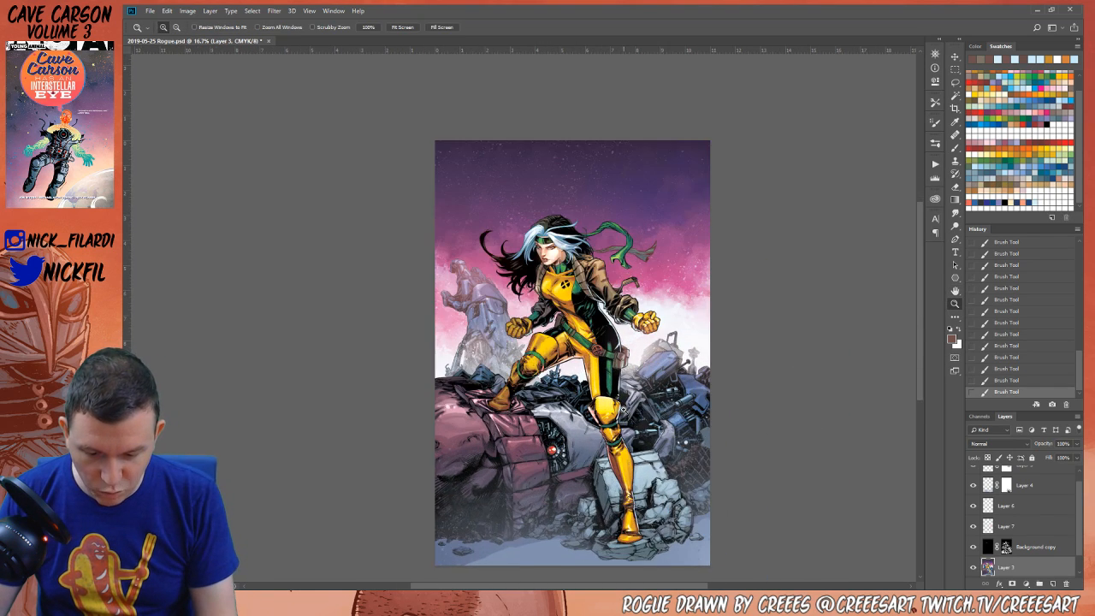
{"action": "left_click", "coordinate": [629, 421]}
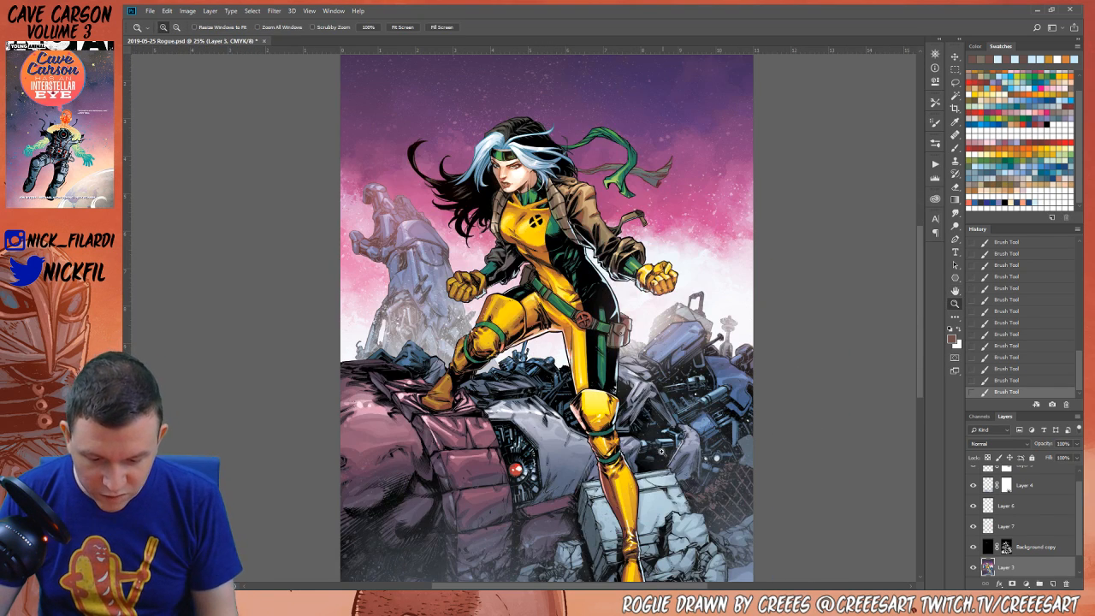
Select the light rim area along the jacket's inner edge and the figure's side with the Magic Wand, with Sample All Layers off
{"action": "left_click", "coordinate": [955, 96]}
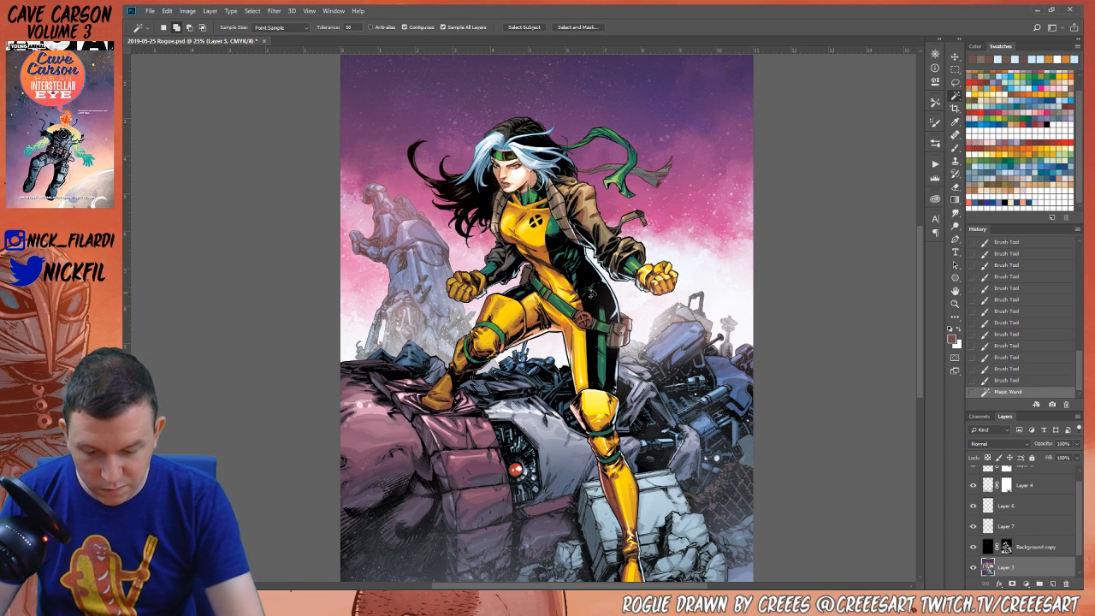
{"action": "left_click", "coordinate": [592, 292]}
{"action": "key", "text": "ctrl+d"}
{"action": "left_click", "coordinate": [590, 241]}
{"action": "key", "text": "ctrl+z"}
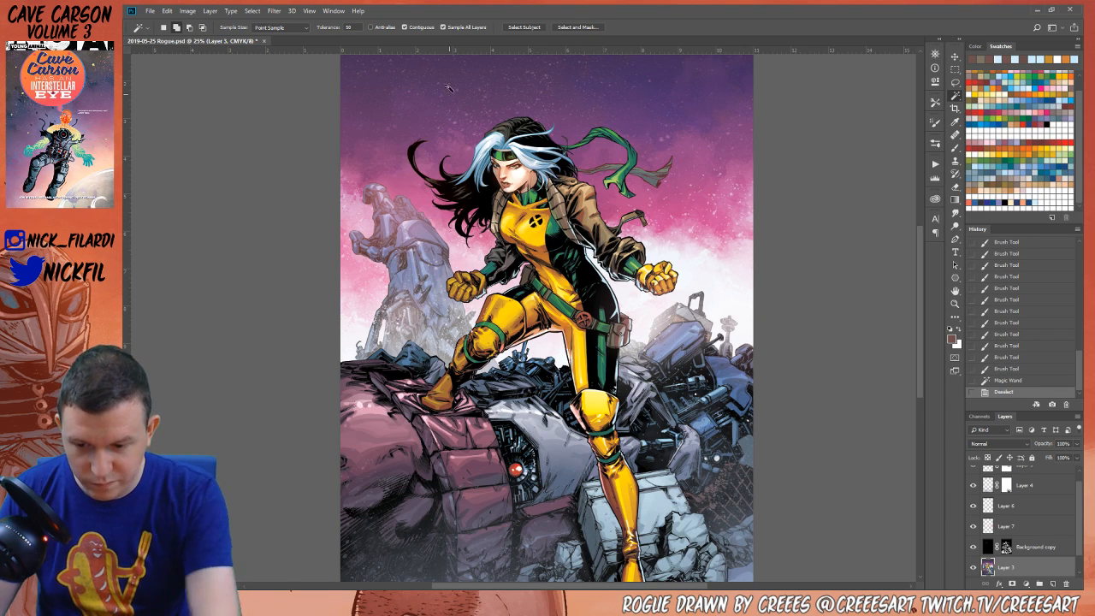
{"action": "key", "text": "ctrl+shift+z"}
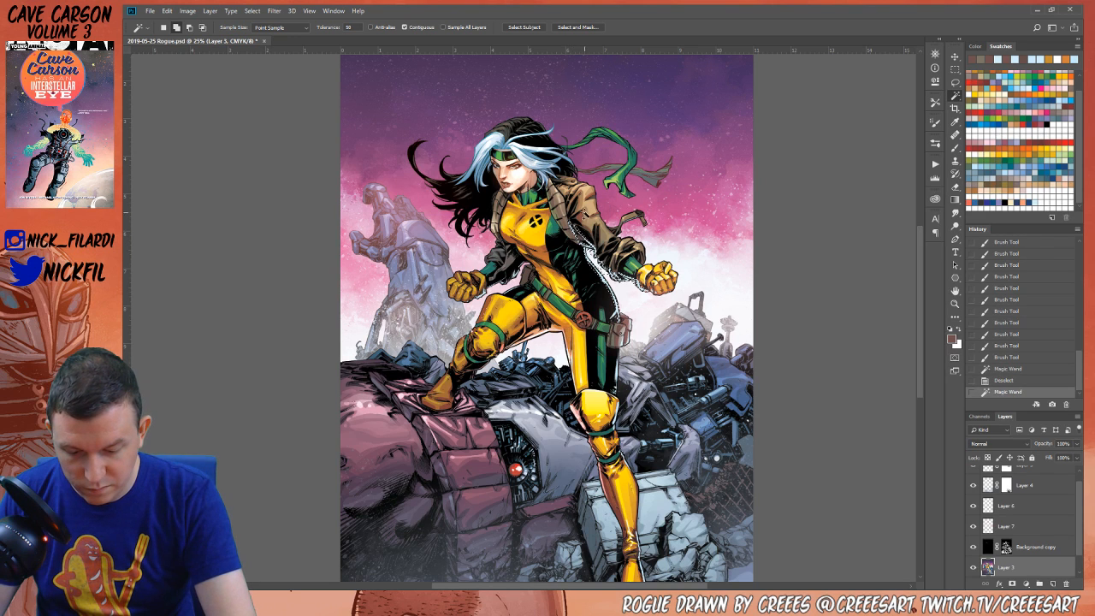
Set up the Gradient tool with a bright red foreground colour from the swatches
{"action": "left_click", "coordinate": [979, 80]}
{"action": "left_click", "coordinate": [953, 198]}
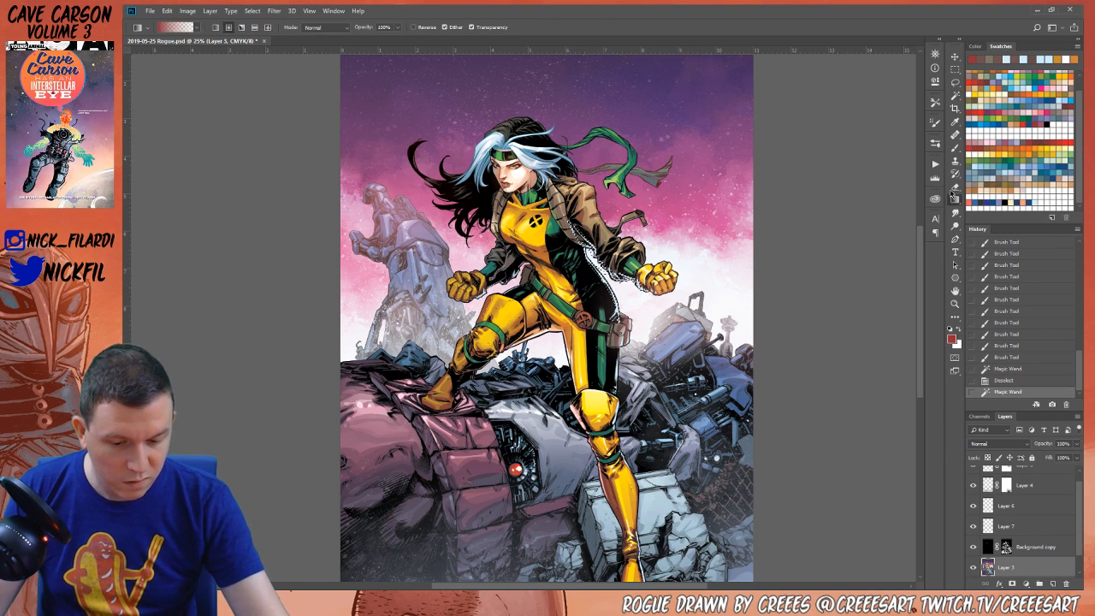
{"action": "left_click", "coordinate": [973, 78]}
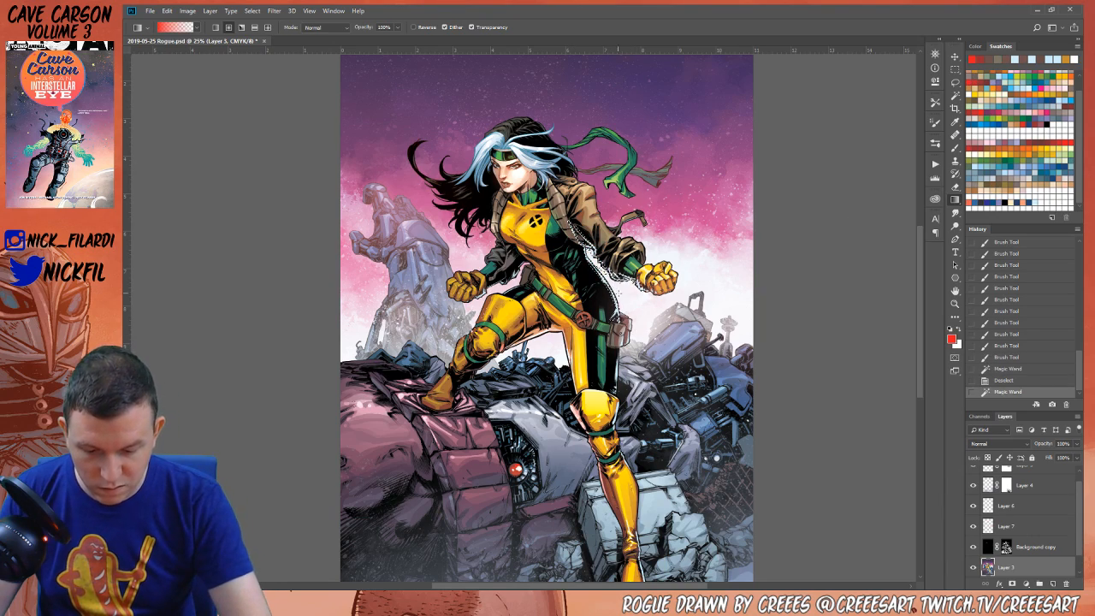
Clean up the selection with the Lasso so it follows the rim highlight along the jacket edge, sleeve underside and hip
{"action": "left_click", "coordinate": [954, 303]}
{"action": "key", "text": "ctrl+plus"}
{"action": "key", "text": "ctrl+plus"}
{"action": "key", "text": "ctrl+plus"}
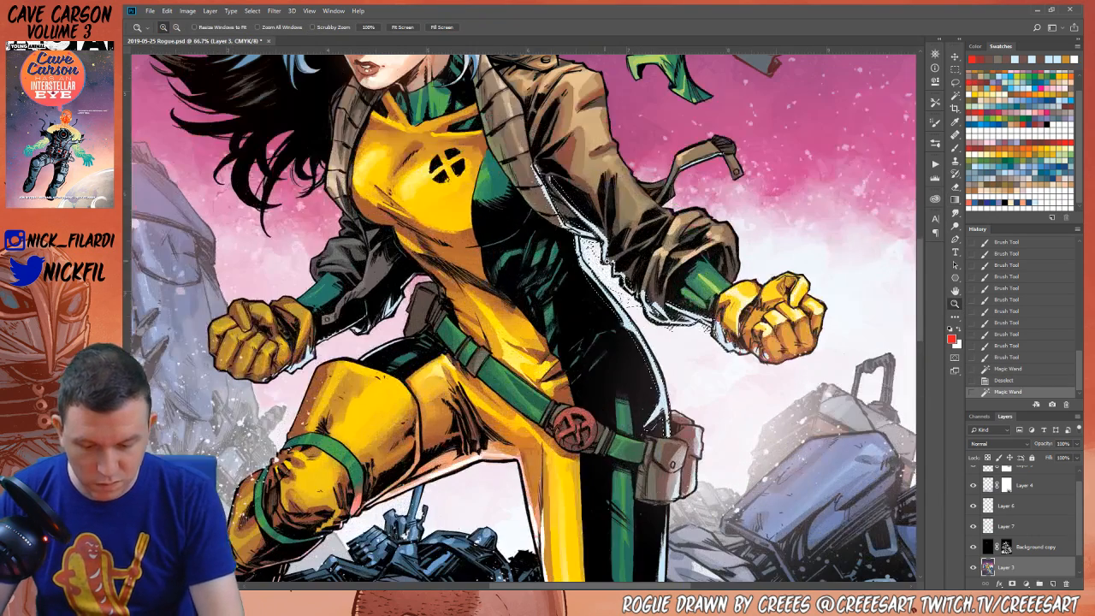
{"action": "left_click", "coordinate": [956, 83]}
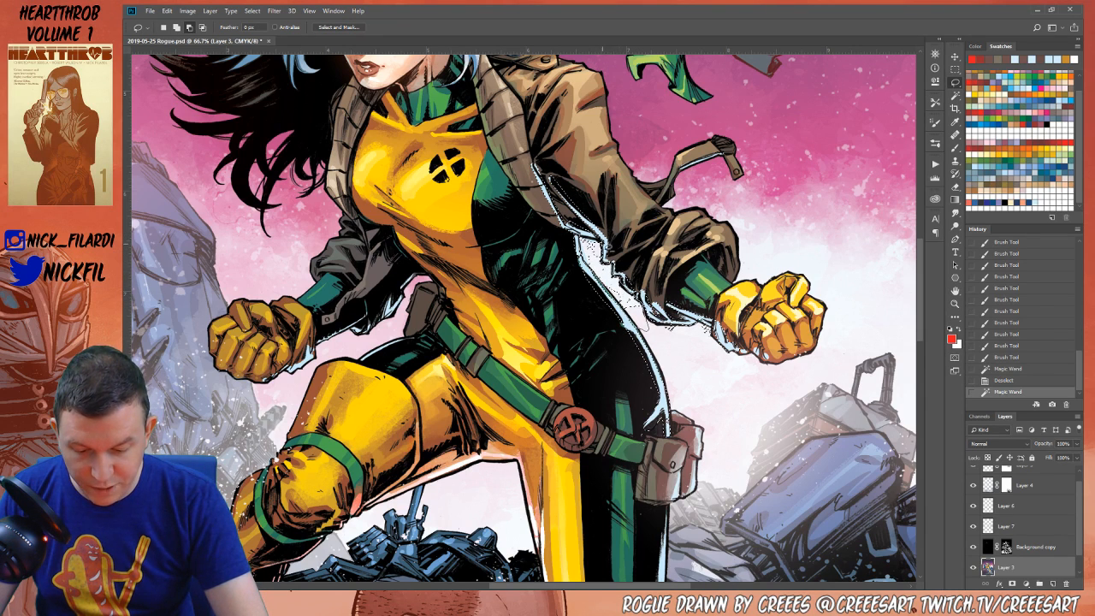
{"action": "mouse_move", "coordinate": [703, 318]}
{"action": "left_mouse_down"}
{"action": "mouse_move", "coordinate": [710, 336]}
{"action": "mouse_move", "coordinate": [727, 338]}
{"action": "mouse_move", "coordinate": [724, 352]}
{"action": "mouse_move", "coordinate": [756, 349]}
{"action": "mouse_move", "coordinate": [737, 353]}
{"action": "left_mouse_up"}
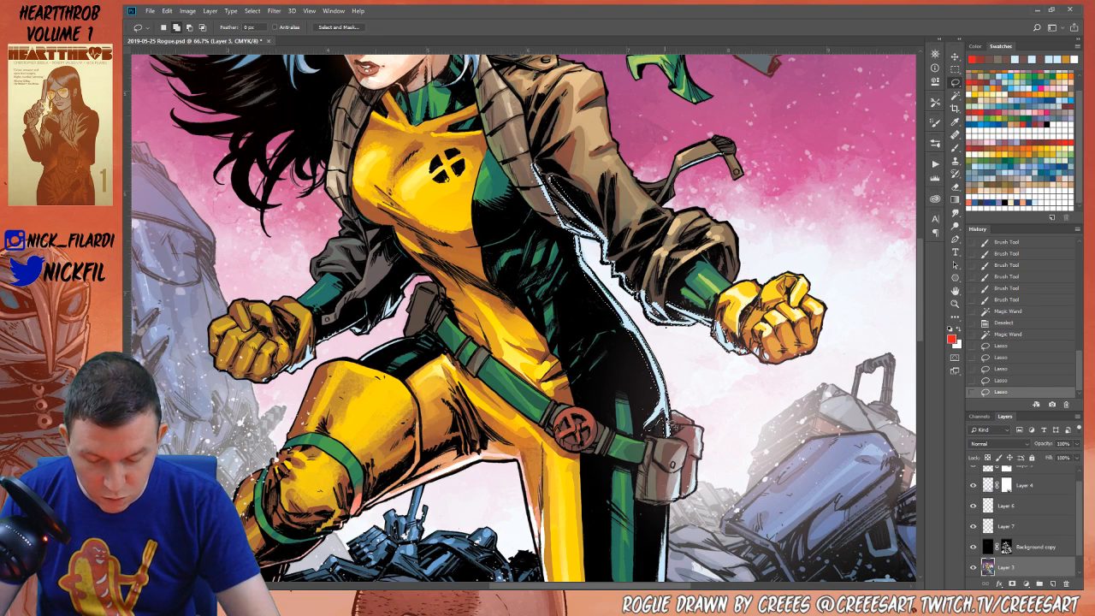
{"action": "left_click_drag", "start_coordinate": [599, 248], "coordinate": [624, 308]}
{"action": "mouse_move", "coordinate": [590, 262]}
{"action": "left_mouse_down"}
{"action": "mouse_move", "coordinate": [599, 240]}
{"action": "mouse_move", "coordinate": [632, 342]}
{"action": "left_mouse_up"}
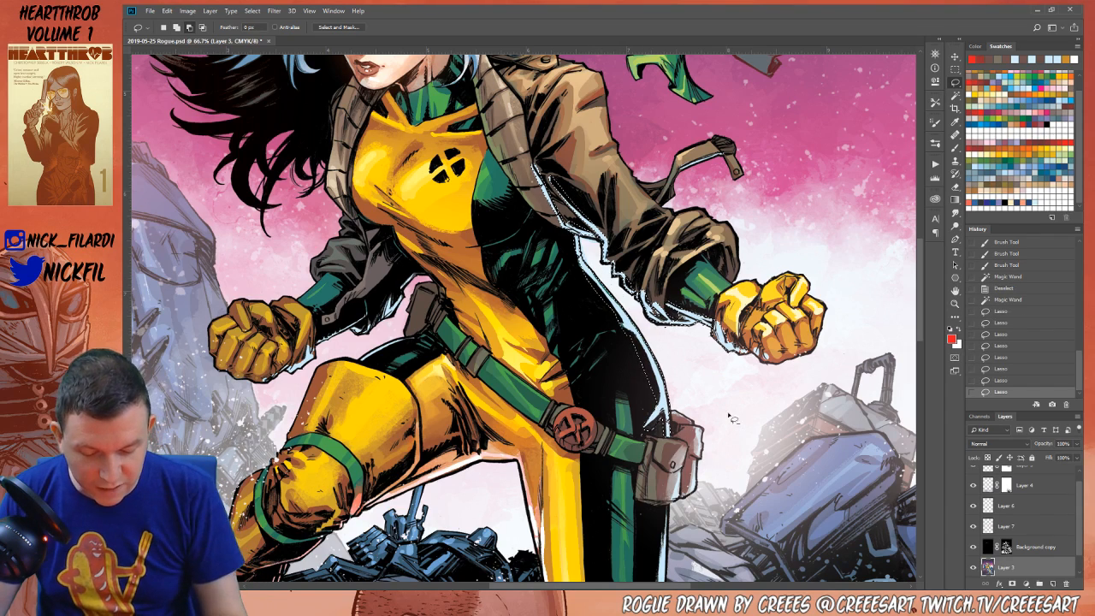
{"action": "left_click_drag", "start_coordinate": [719, 410], "coordinate": [667, 325]}
Apply red and sampled brown gradients over the selected rim highlight, and clear the selection
{"action": "left_click", "coordinate": [955, 303]}
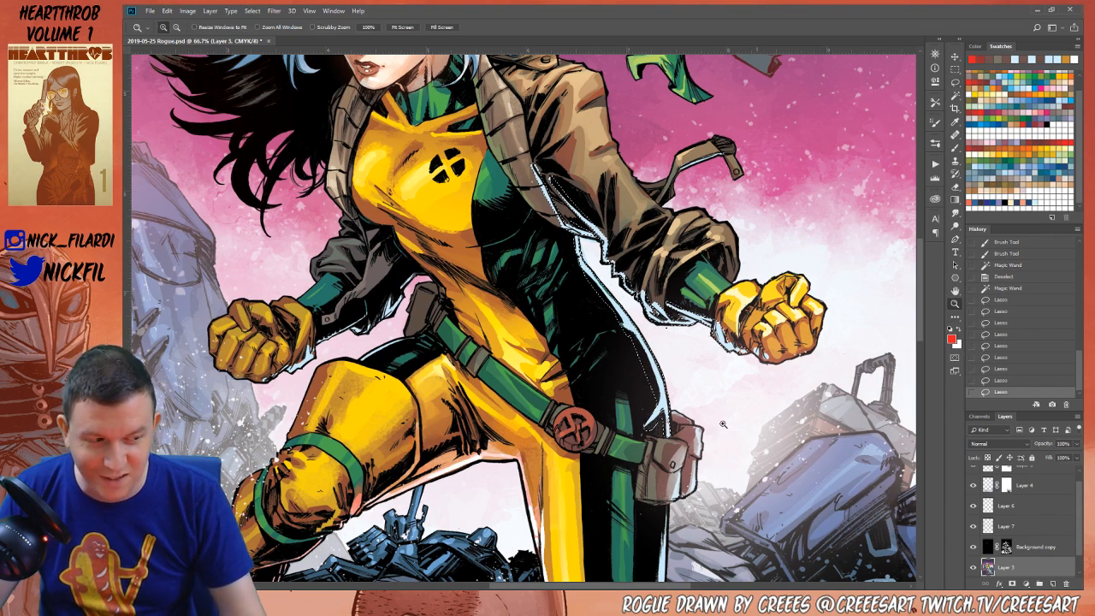
{"action": "left_click", "coordinate": [642, 447], "text": "alt"}
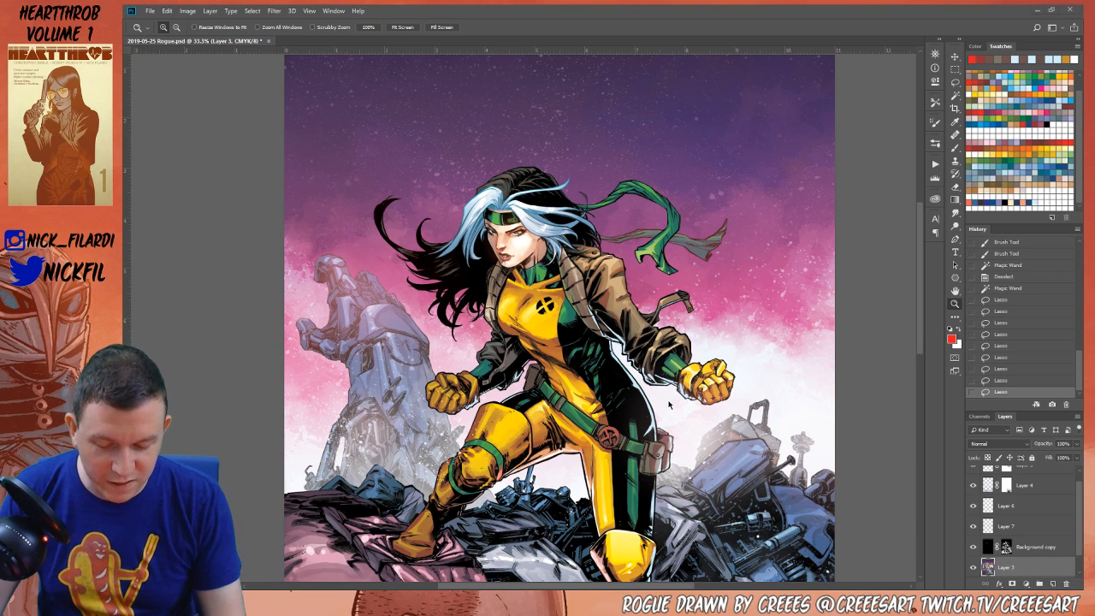
{"action": "key", "text": "g"}
{"action": "left_click_drag", "start_coordinate": [796, 443], "coordinate": [673, 483]}
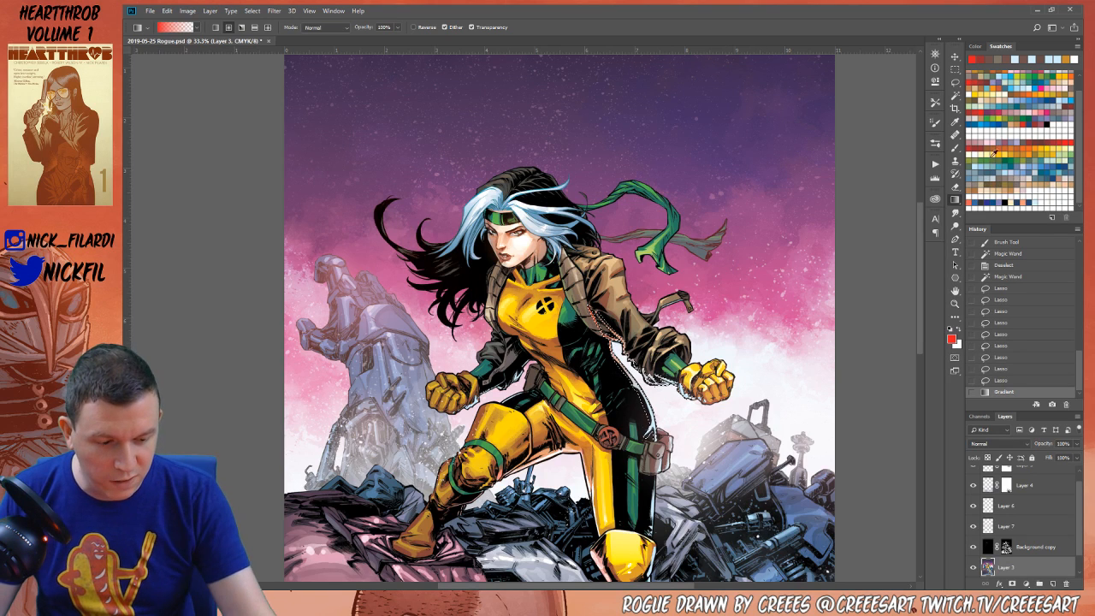
{"action": "left_click", "coordinate": [588, 302], "text": "alt"}
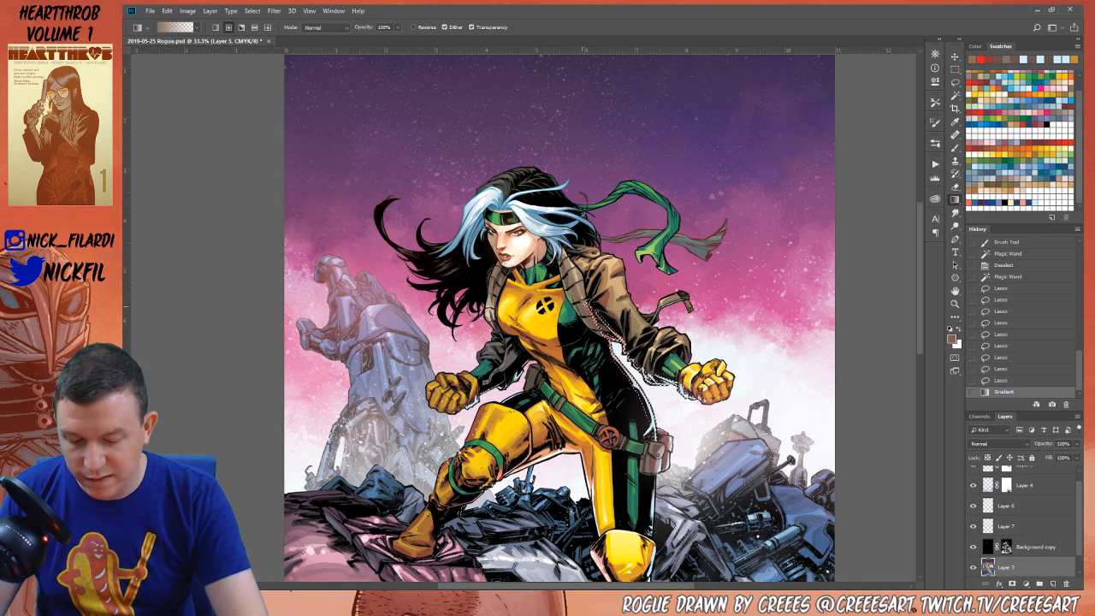
{"action": "left_click_drag", "start_coordinate": [590, 308], "coordinate": [637, 377]}
{"action": "key", "text": "ctrl+d"}
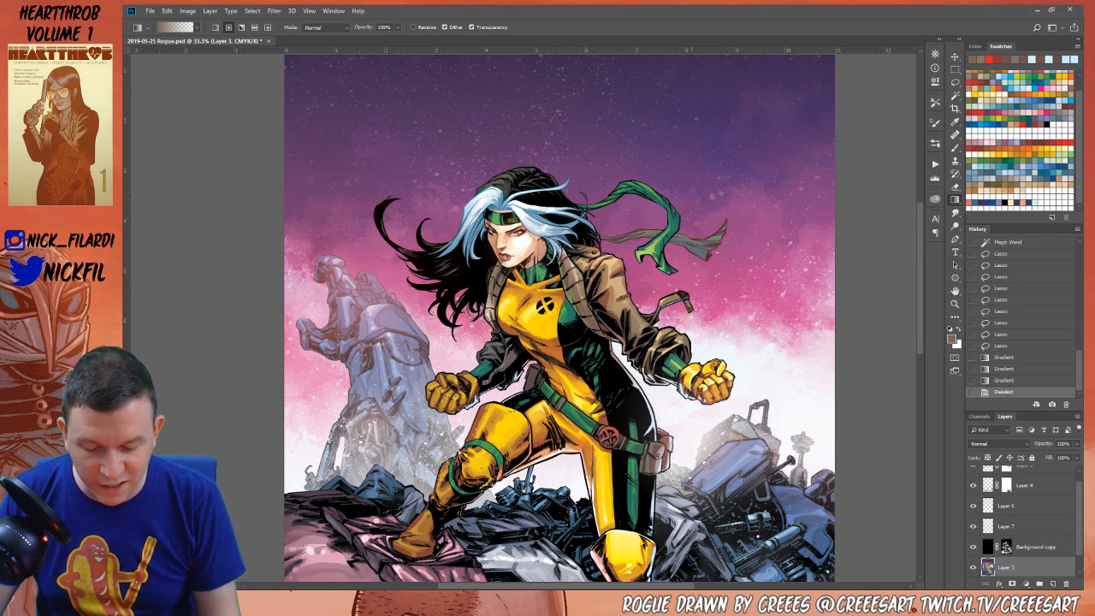
Dab sampled tan tones onto the jacket sleeve near the cuff with the Brush
{"action": "left_click", "coordinate": [955, 291]}
{"action": "left_click_drag", "start_coordinate": [684, 428], "coordinate": [701, 404]}
{"action": "left_click", "coordinate": [955, 147]}
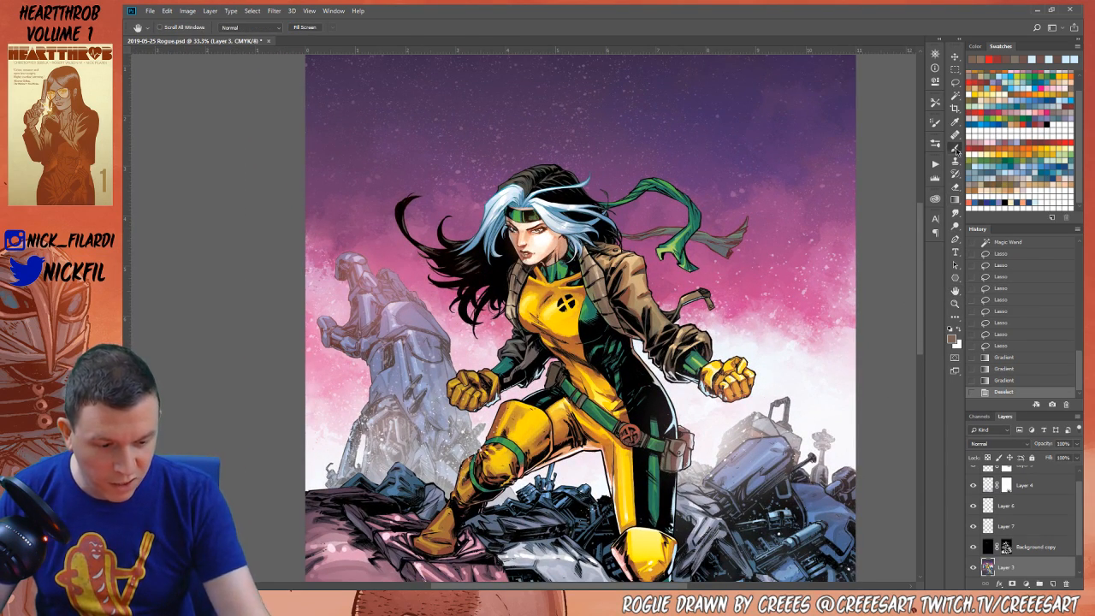
{"action": "left_click", "coordinate": [685, 327], "text": "alt"}
{"action": "left_click", "coordinate": [681, 335]}
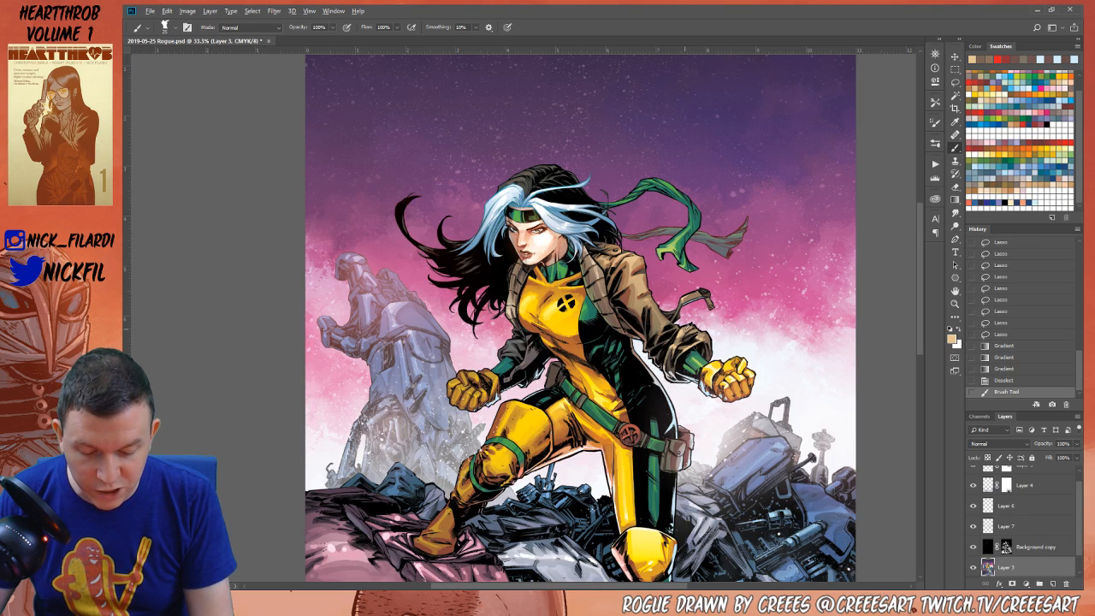
{"action": "left_click", "coordinate": [684, 329], "text": "alt"}
{"action": "left_click", "coordinate": [679, 337]}
{"action": "left_click", "coordinate": [681, 339]}
{"action": "left_click", "coordinate": [679, 338]}
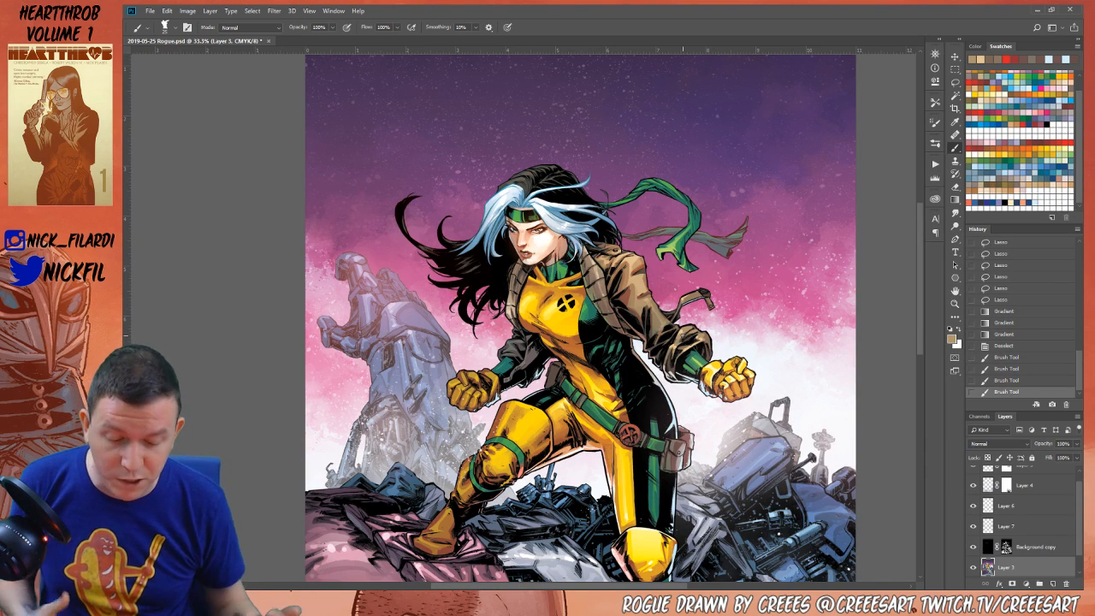
Add white Pencil highlights at 50% opacity along the figure's side from the waist down to the hip
{"action": "key", "text": "shift+b"}
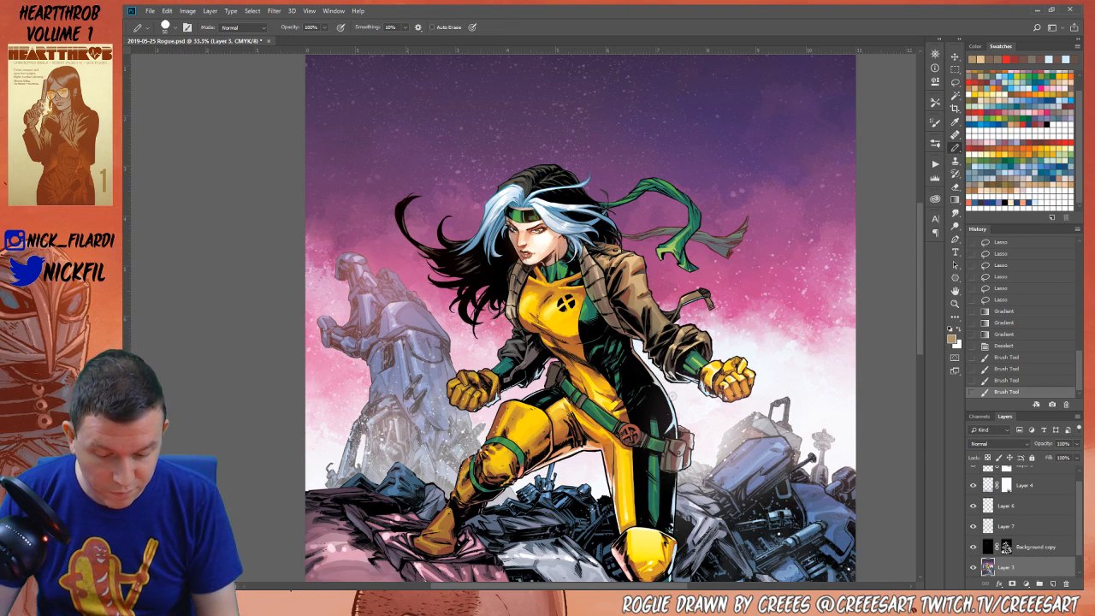
{"action": "left_click", "coordinate": [665, 387], "text": "alt"}
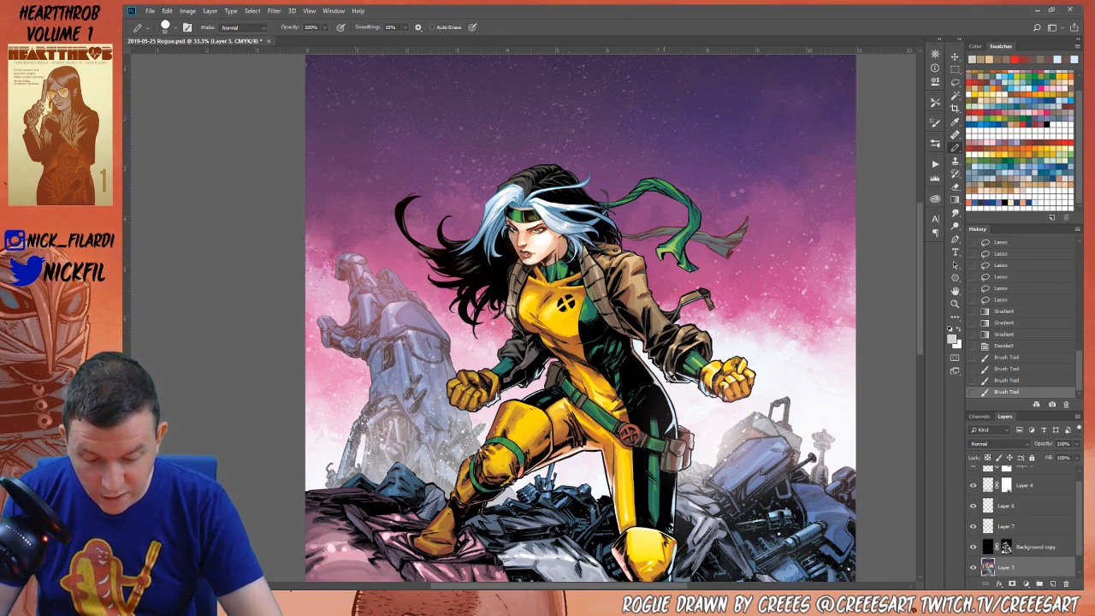
{"action": "left_click", "coordinate": [677, 419], "text": "alt"}
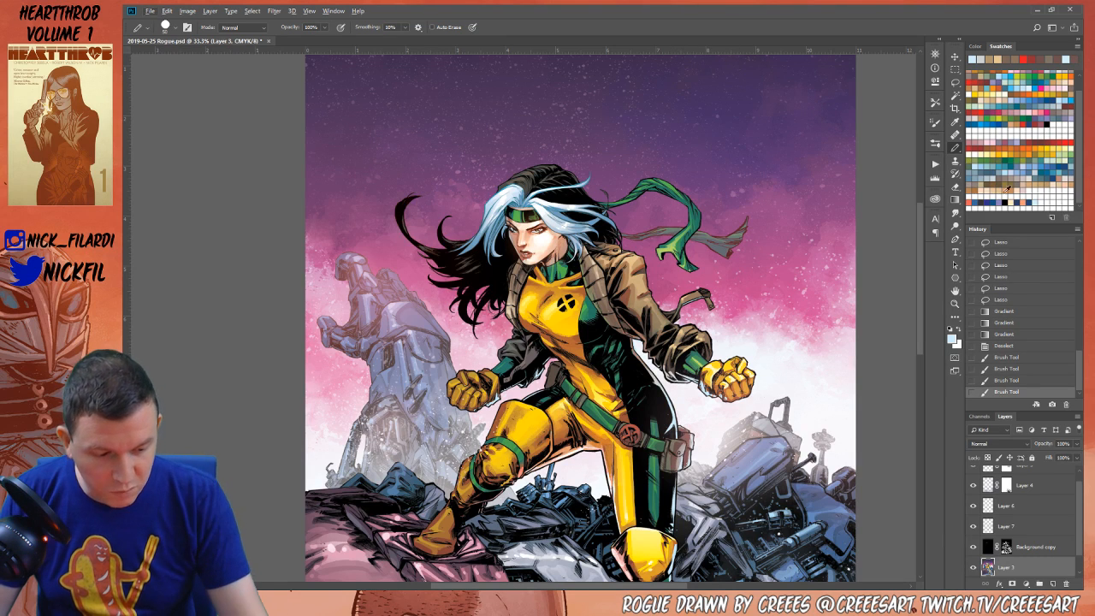
{"action": "left_click", "coordinate": [1007, 189]}
{"action": "key", "text": "5"}
{"action": "left_click_drag", "start_coordinate": [648, 369], "coordinate": [655, 384]}
{"action": "left_click_drag", "start_coordinate": [650, 372], "coordinate": [672, 428]}
{"action": "left_click", "coordinate": [956, 290]}
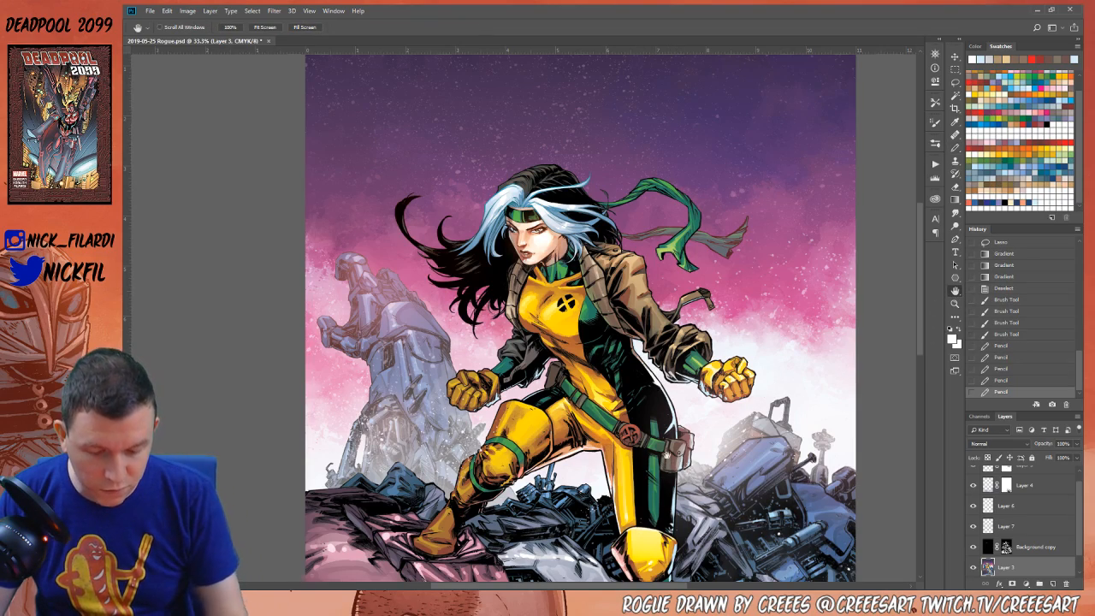
{"action": "left_click_drag", "start_coordinate": [693, 525], "coordinate": [730, 374]}
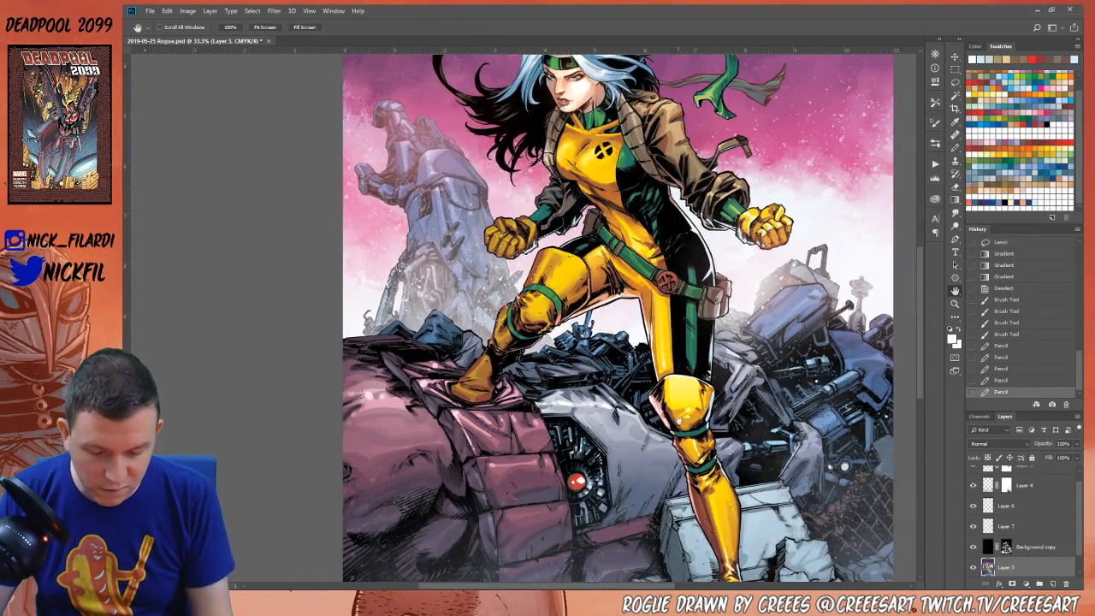
Touch up the rim highlight along the figure's waist with a sampled tone using the Pencil at 50% opacity
{"action": "left_click", "coordinate": [955, 146]}
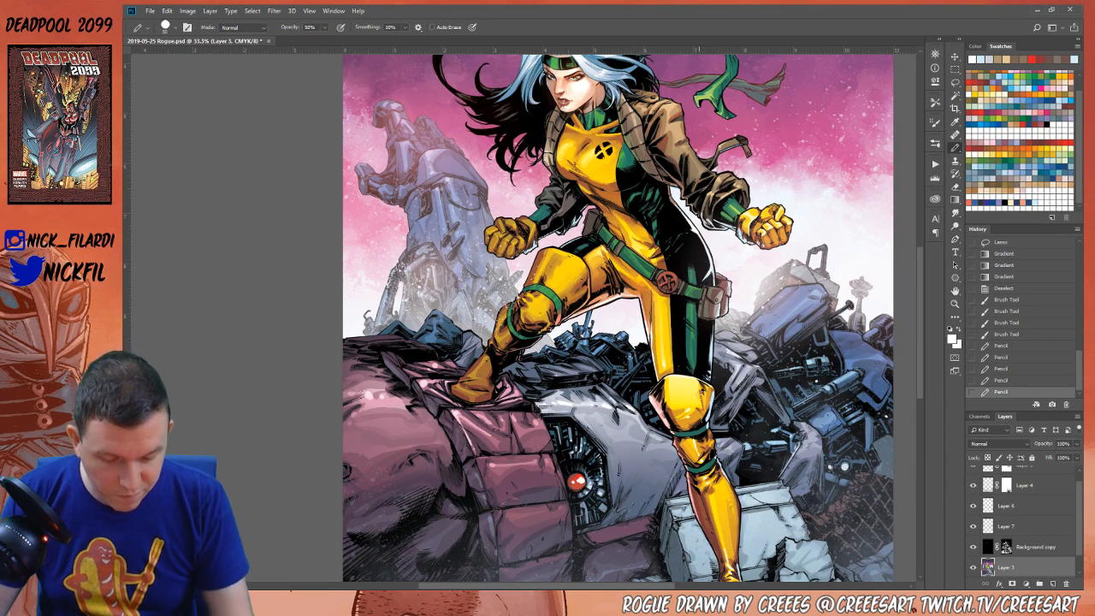
{"action": "left_click", "coordinate": [716, 387], "text": "alt"}
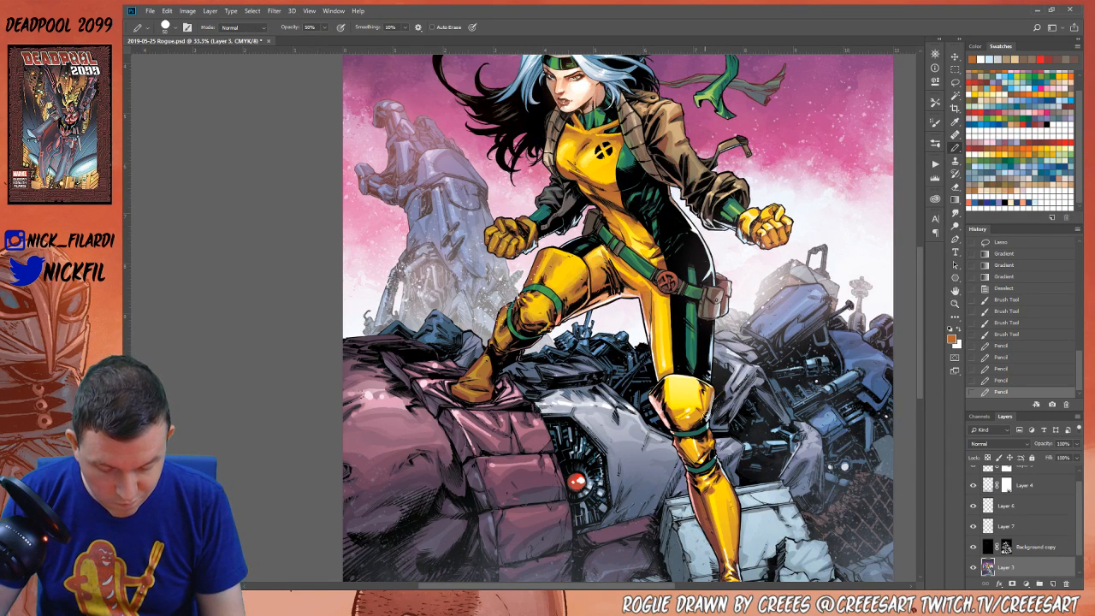
{"action": "left_click", "coordinate": [955, 303]}
{"action": "left_click", "coordinate": [715, 224]}
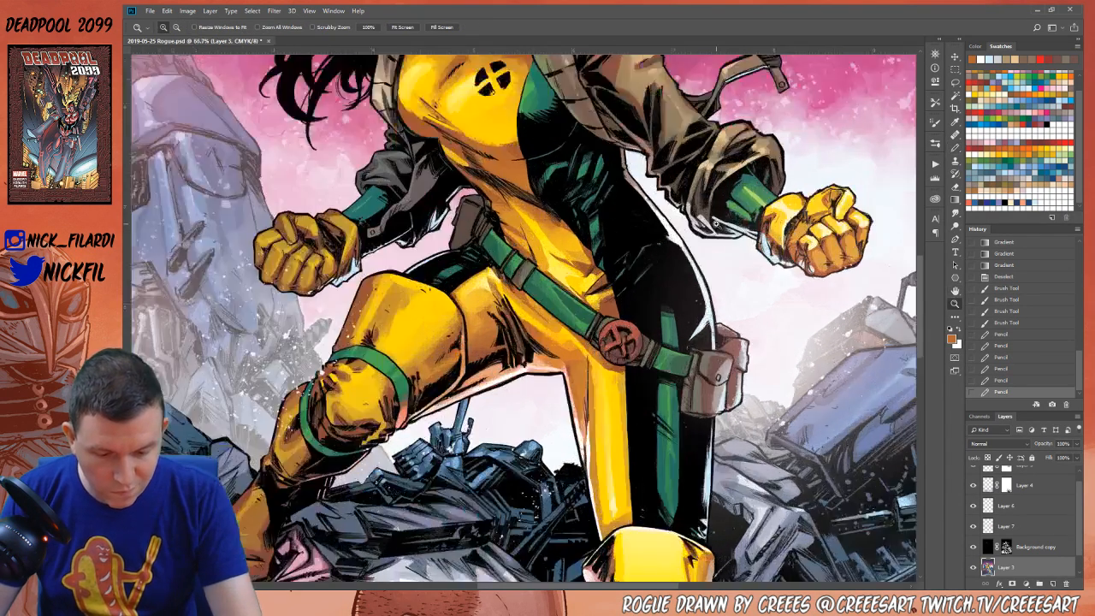
{"action": "left_click", "coordinate": [709, 226]}
{"action": "left_click", "coordinate": [956, 146]}
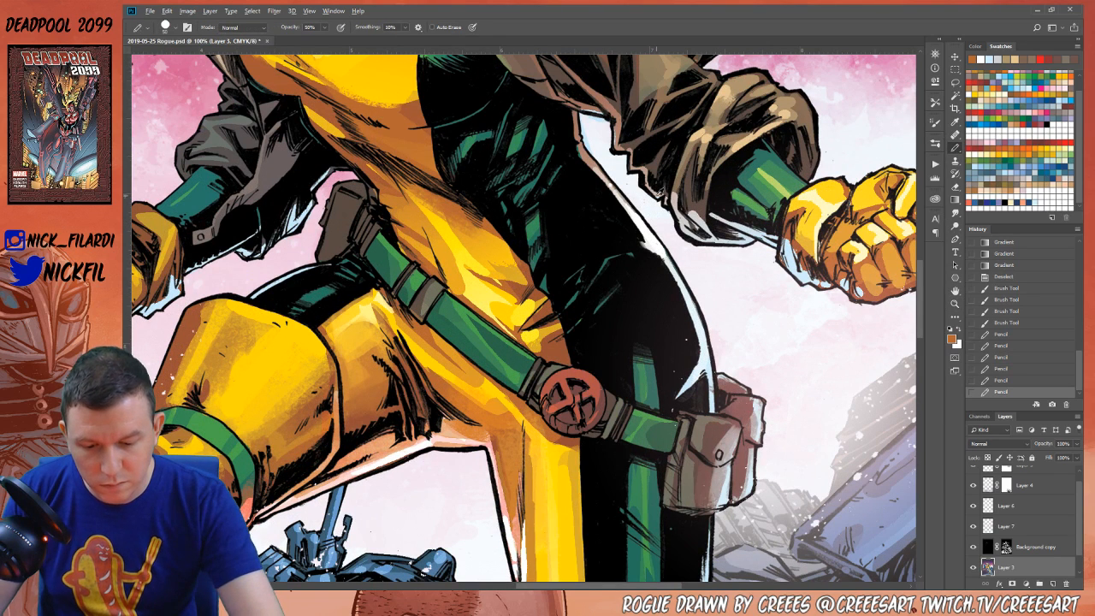
{"action": "left_click", "coordinate": [660, 191], "text": "alt"}
{"action": "left_click_drag", "start_coordinate": [666, 206], "coordinate": [647, 174]}
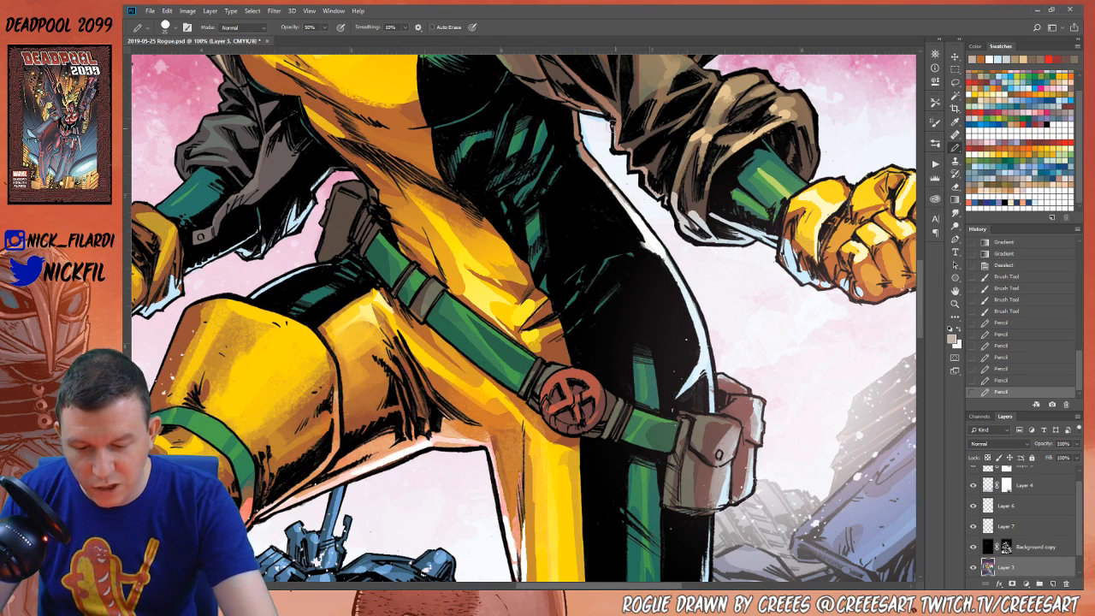
Refine the rim highlight just below the jacket hem with sampled tones using the Pencil at 100% opacity
{"action": "left_click", "coordinate": [590, 124], "text": "alt"}
{"action": "key", "text": "0"}
{"action": "mouse_move", "coordinate": [583, 120]}
{"action": "left_mouse_down"}
{"action": "mouse_move", "coordinate": [594, 152]}
{"action": "mouse_move", "coordinate": [596, 121]}
{"action": "mouse_move", "coordinate": [585, 107]}
{"action": "mouse_move", "coordinate": [616, 118]}
{"action": "mouse_move", "coordinate": [617, 145]}
{"action": "mouse_move", "coordinate": [608, 128]}
{"action": "mouse_move", "coordinate": [572, 152]}
{"action": "mouse_move", "coordinate": [587, 148]}
{"action": "mouse_move", "coordinate": [581, 161]}
{"action": "mouse_move", "coordinate": [583, 137]}
{"action": "mouse_move", "coordinate": [604, 161]}
{"action": "left_mouse_up"}
{"action": "left_click", "coordinate": [587, 108], "text": "alt"}
{"action": "left_click", "coordinate": [577, 152], "text": "alt"}
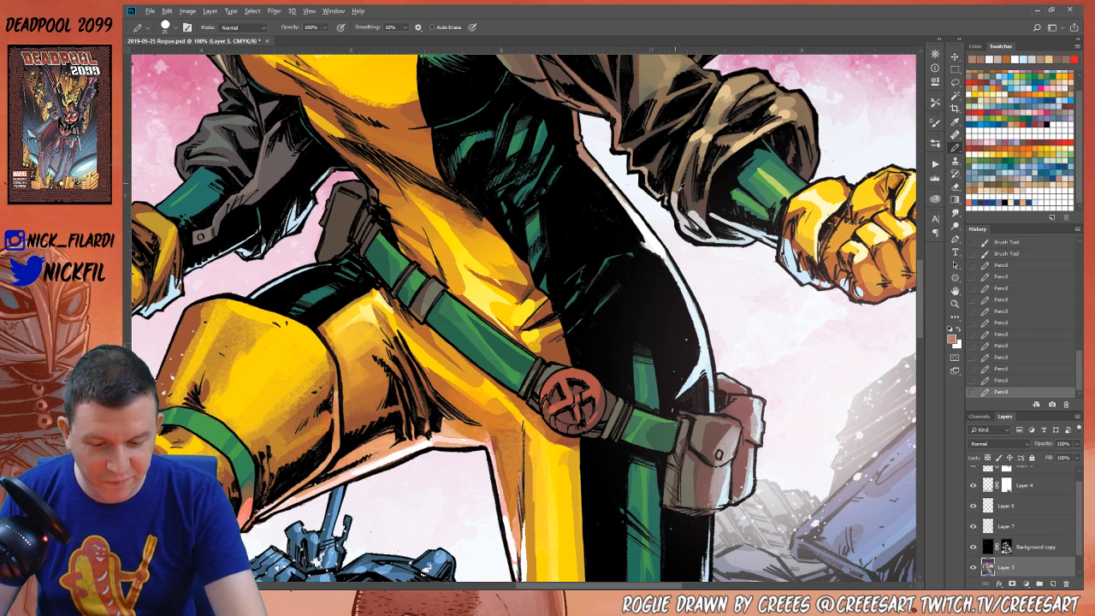
Add Pencil strokes at 50% opacity along the sleeve's underside and the lower edge of the adjacent glove in sampled tones
{"action": "key", "text": "5"}
{"action": "left_click_drag", "start_coordinate": [694, 192], "coordinate": [708, 224]}
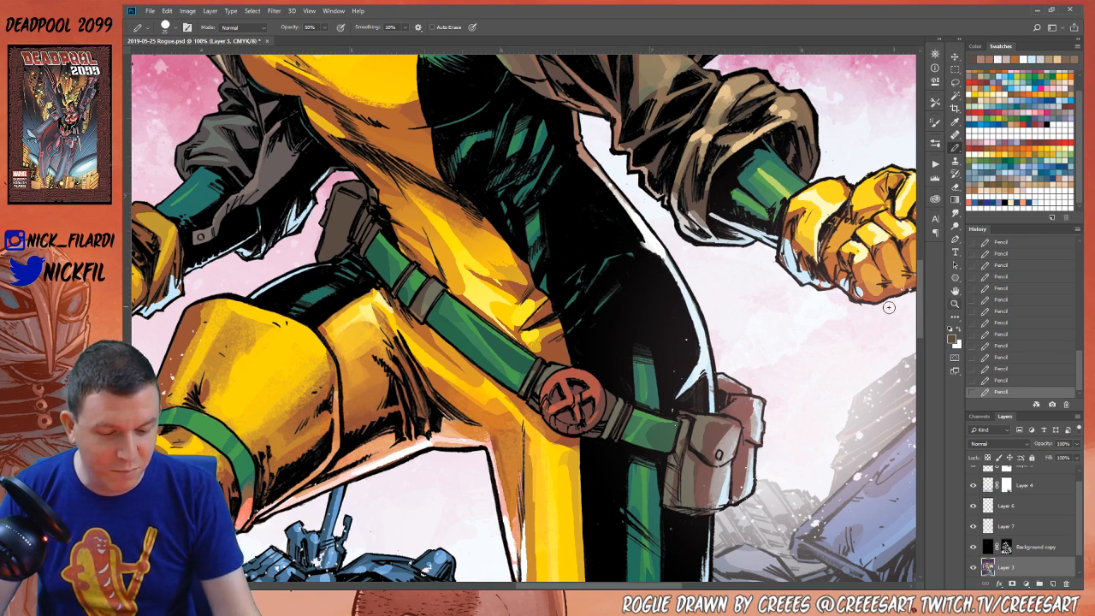
{"action": "left_click", "coordinate": [862, 289], "text": "alt"}
{"action": "mouse_move", "coordinate": [844, 278]}
{"action": "left_mouse_down"}
{"action": "mouse_move", "coordinate": [852, 289]}
{"action": "mouse_move", "coordinate": [796, 259]}
{"action": "mouse_move", "coordinate": [781, 236]}
{"action": "left_mouse_up"}
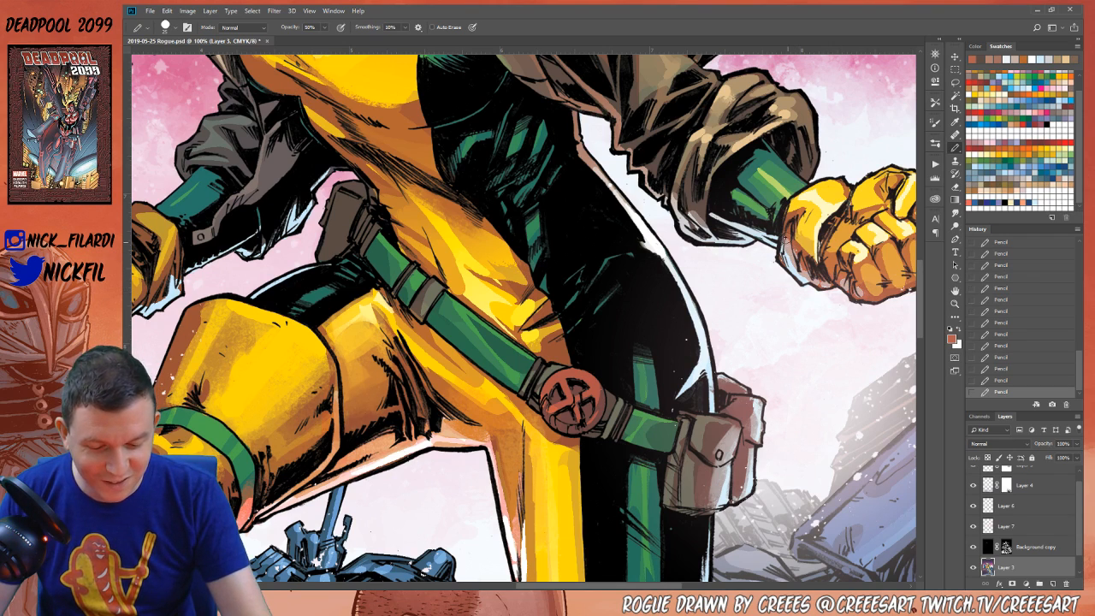
Sample an orange tone from the raised glove beside the jacket sleeve for the Pencil
{"action": "left_click", "coordinate": [955, 304]}
{"action": "key", "text": "ctrl+minus"}
{"action": "key", "text": "ctrl+minus"}
{"action": "key", "text": "ctrl+minus"}
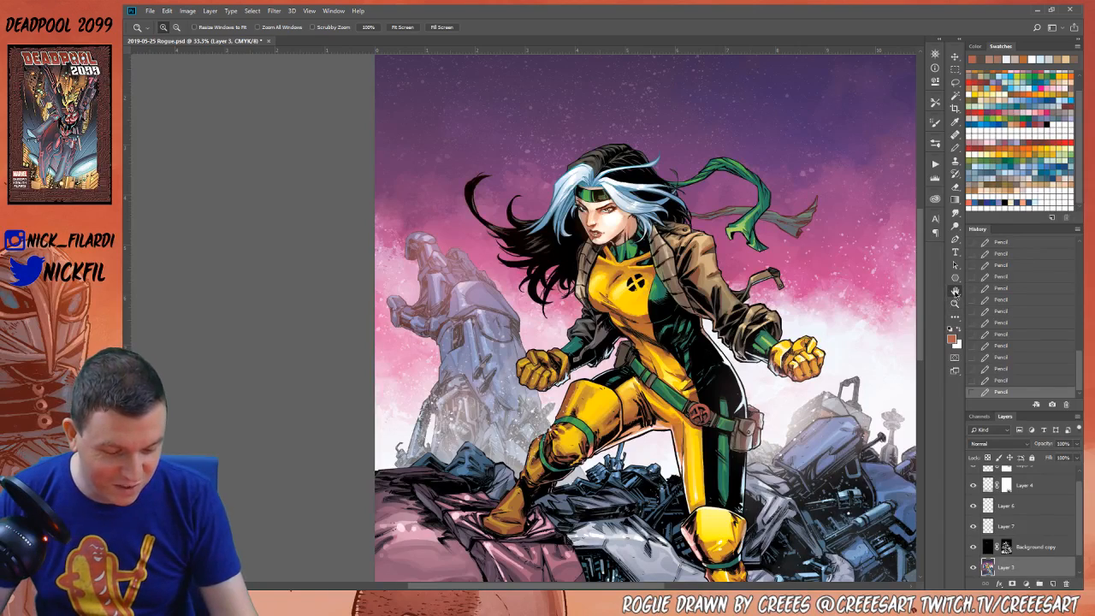
{"action": "left_click", "coordinate": [956, 291]}
{"action": "left_click_drag", "start_coordinate": [887, 350], "coordinate": [833, 348]}
{"action": "left_click", "coordinate": [955, 147]}
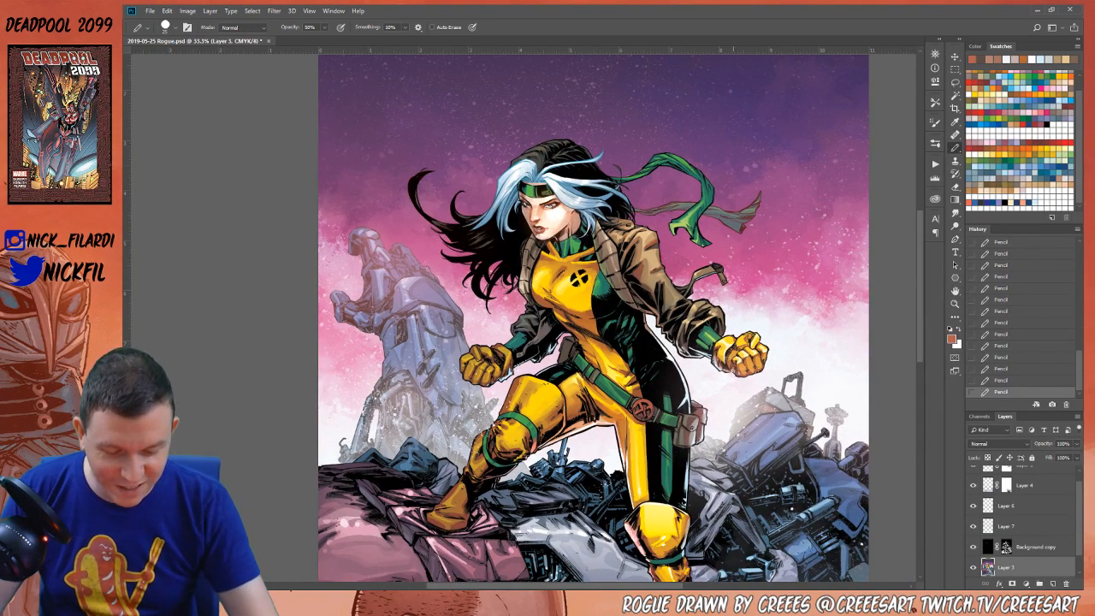
{"action": "left_click", "coordinate": [743, 362], "text": "alt"}
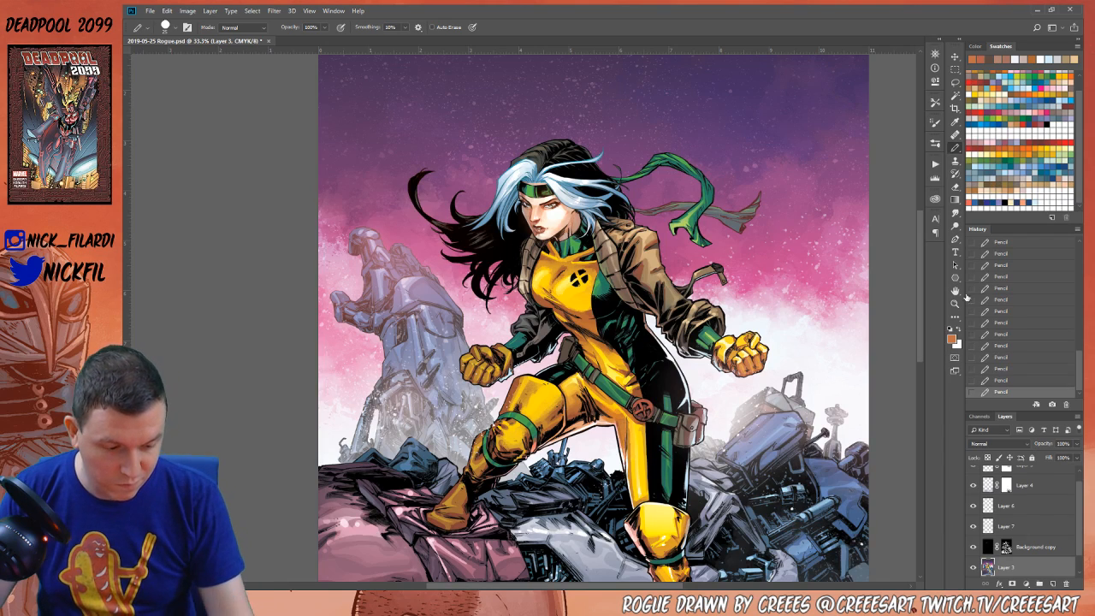
Review the whole illustration at reduced zoom and examine the figure against the background
{"action": "left_click", "coordinate": [955, 303]}
{"action": "left_click", "coordinate": [764, 479], "text": "alt"}
{"action": "left_click", "coordinate": [955, 290]}
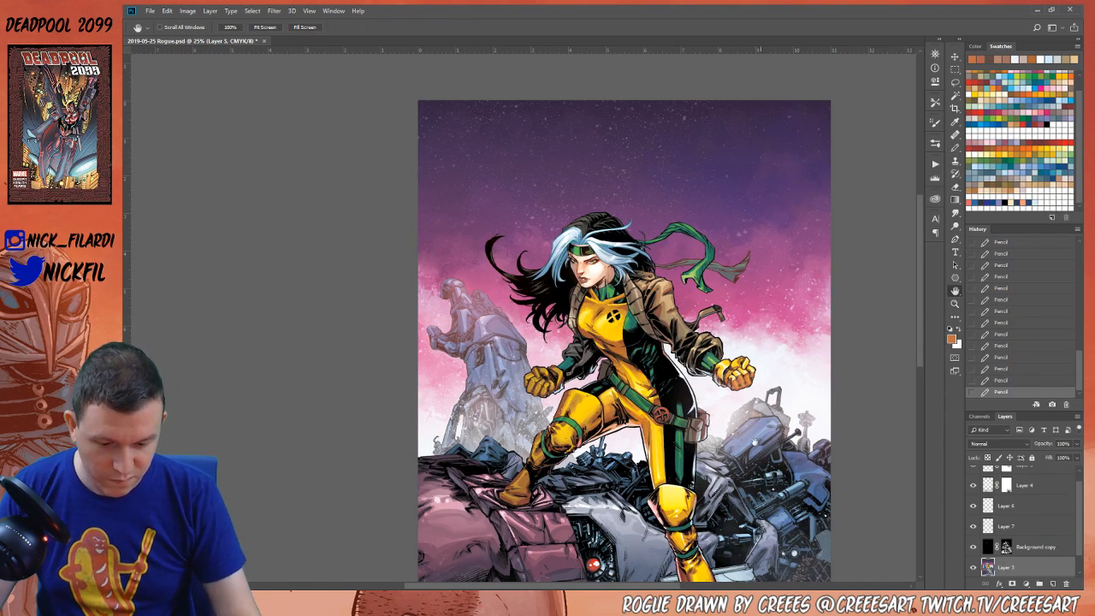
{"action": "left_click_drag", "start_coordinate": [899, 437], "coordinate": [912, 376]}
{"action": "left_click", "coordinate": [955, 303]}
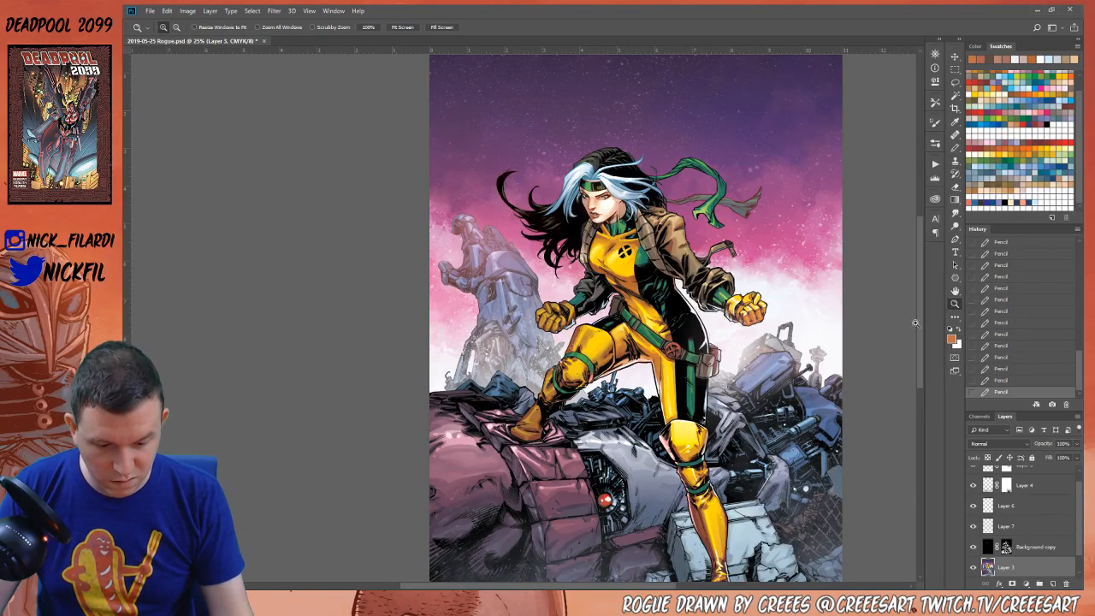
{"action": "left_click", "coordinate": [889, 372], "text": "alt"}
{"action": "left_click", "coordinate": [955, 289]}
{"action": "left_click_drag", "start_coordinate": [775, 430], "coordinate": [669, 352]}
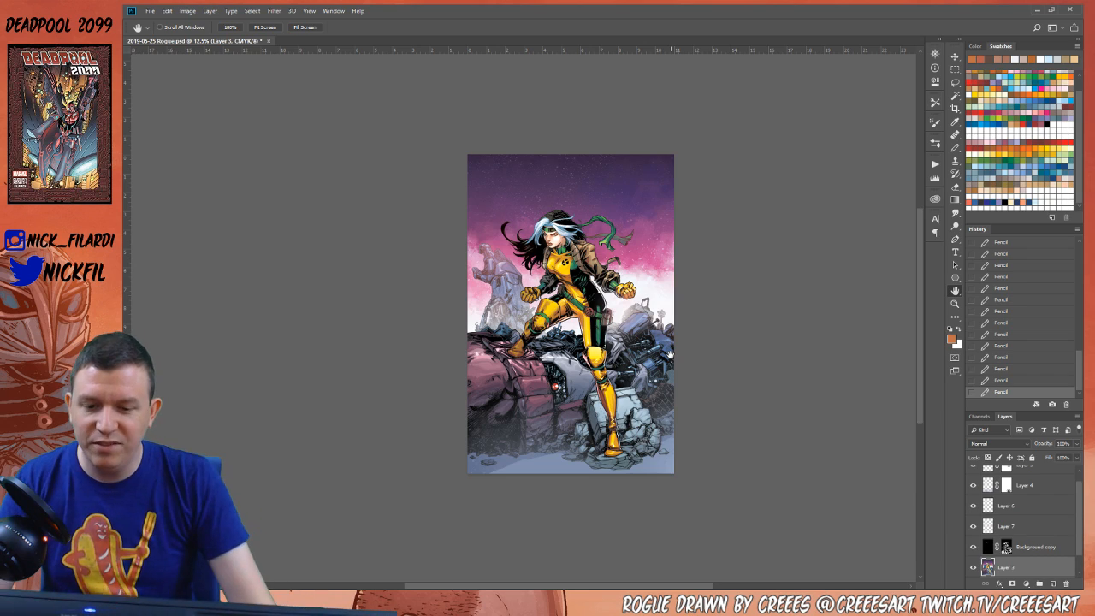
{"action": "key", "text": "z"}
{"action": "left_click_drag", "start_coordinate": [670, 353], "coordinate": [728, 354]}
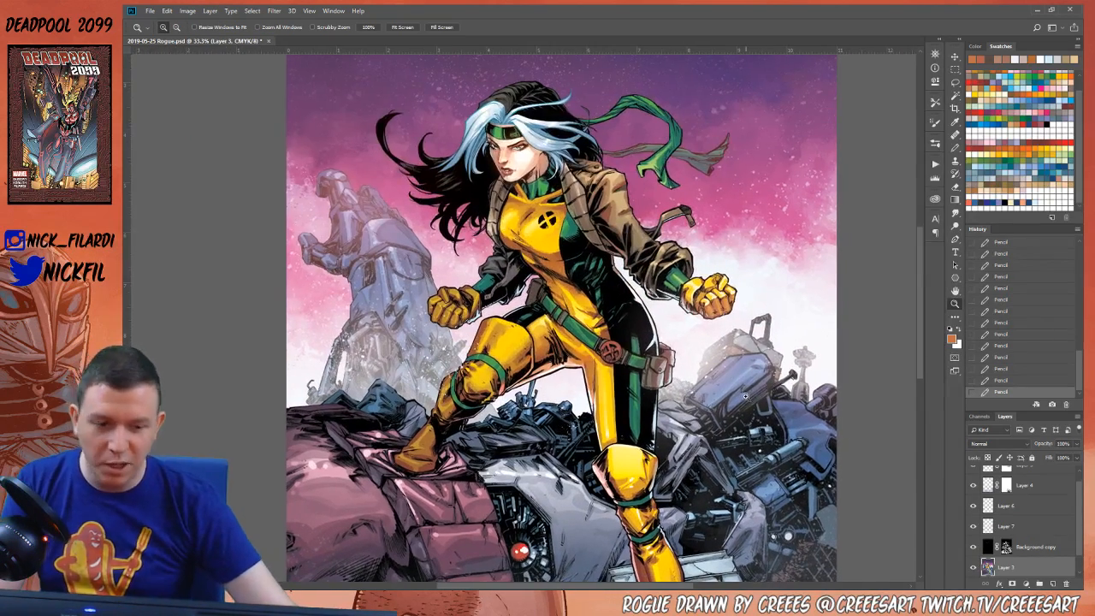
Create a new layer above the Background copy layer and set its blending mode to Screen
{"action": "scroll", "coordinate": [1062, 543], "scroll_direction": "up", "scroll_amount": 1}
{"action": "left_click", "coordinate": [1042, 554]}
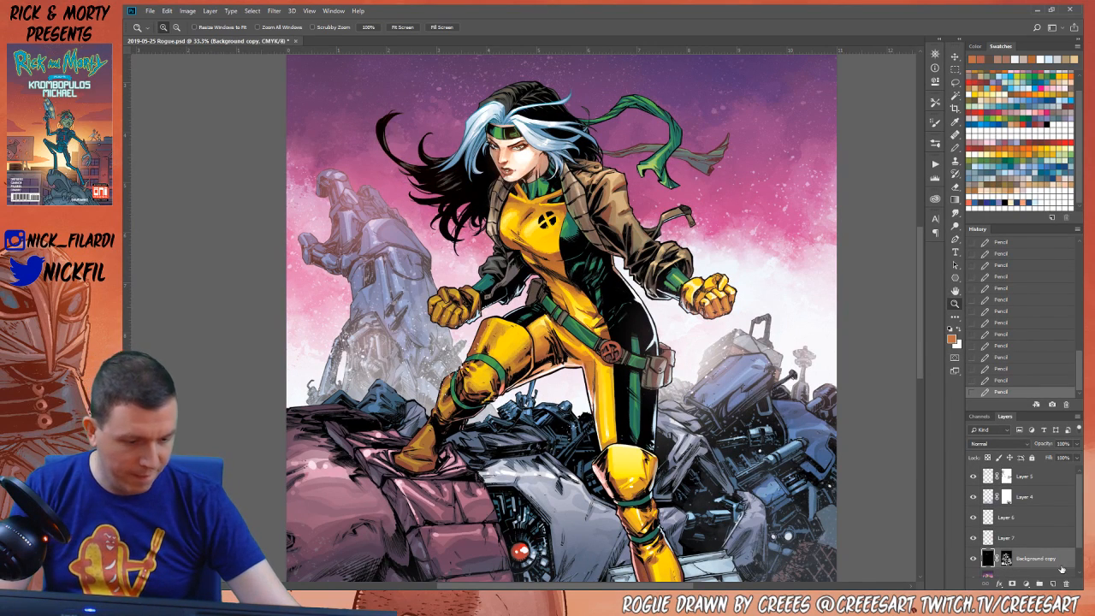
{"action": "left_click", "coordinate": [1052, 584]}
{"action": "left_click", "coordinate": [999, 444]}
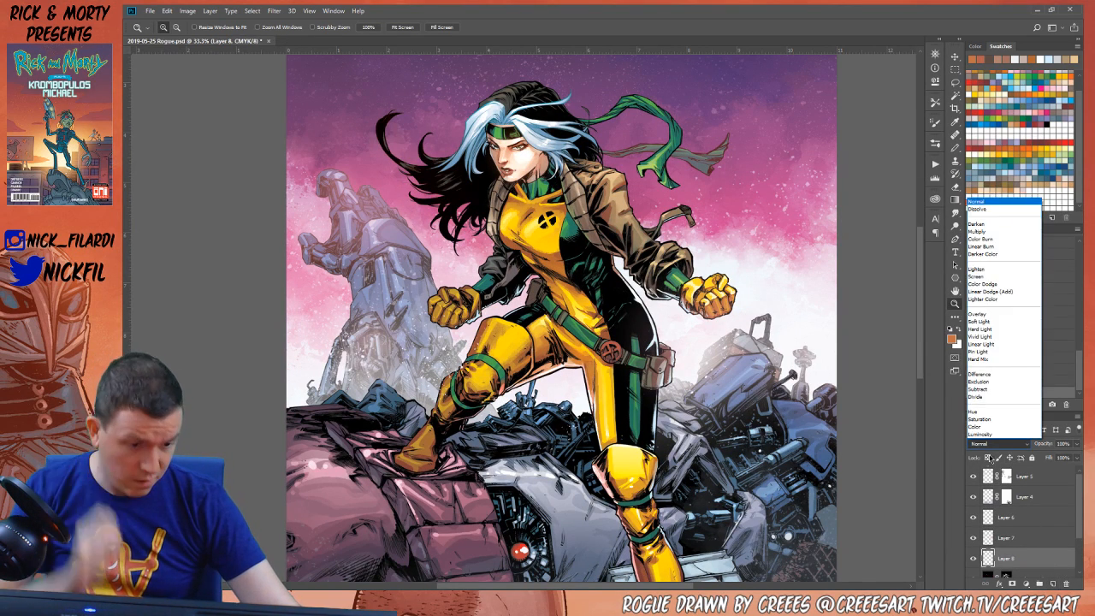
{"action": "left_click", "coordinate": [1001, 278]}
Add bright blue radial gradient glows around the small lights in the machine wreckage behind the figure's leg
{"action": "left_click_drag", "start_coordinate": [787, 549], "coordinate": [763, 383]}
{"action": "key", "text": "g"}
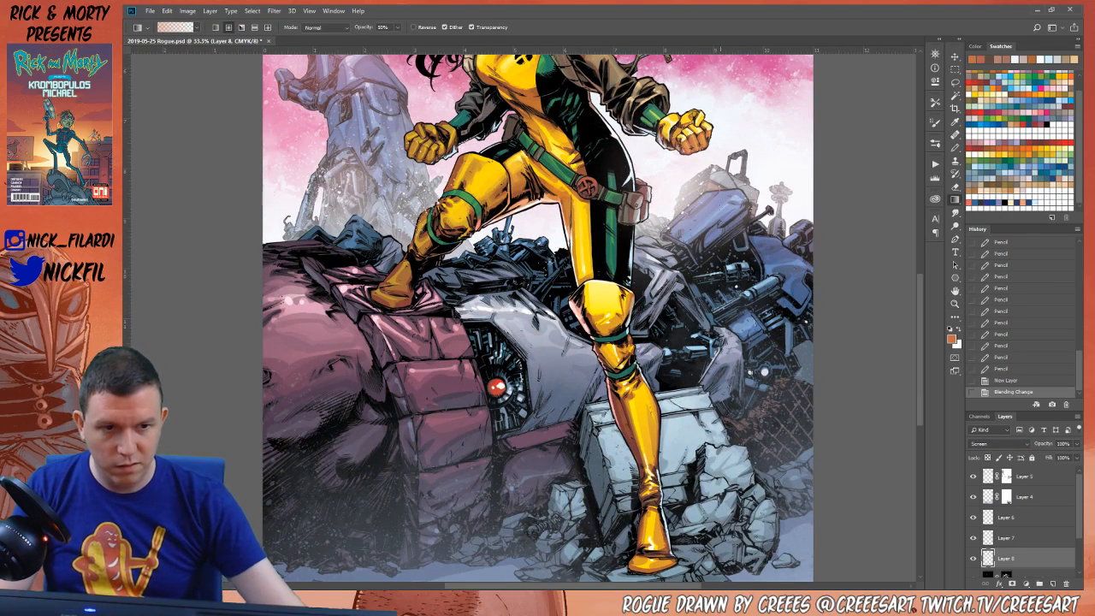
{"action": "left_click", "coordinate": [1038, 83]}
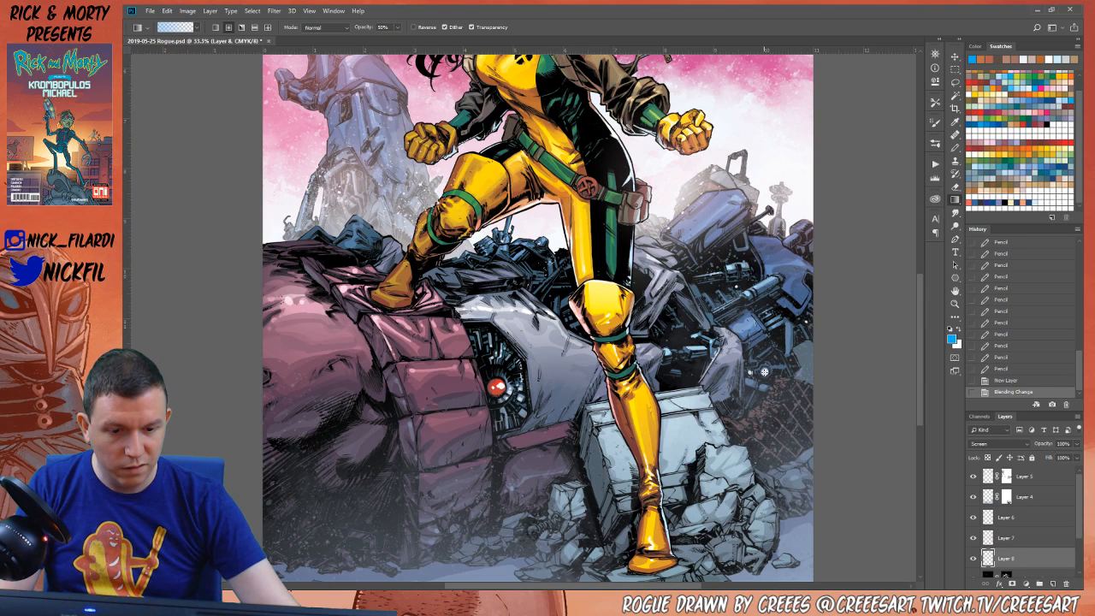
{"action": "mouse_move", "coordinate": [764, 372]}
{"action": "left_mouse_down"}
{"action": "mouse_move", "coordinate": [770, 380]}
{"action": "mouse_move", "coordinate": [752, 375]}
{"action": "mouse_move", "coordinate": [775, 364]}
{"action": "left_mouse_up"}
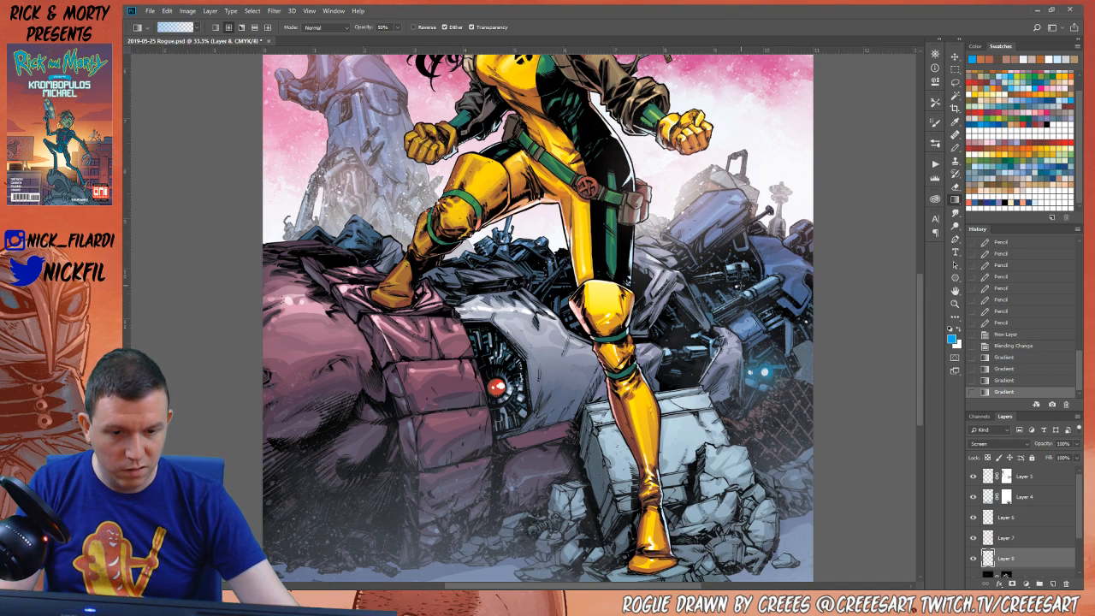
{"action": "left_click_drag", "start_coordinate": [741, 287], "coordinate": [735, 285]}
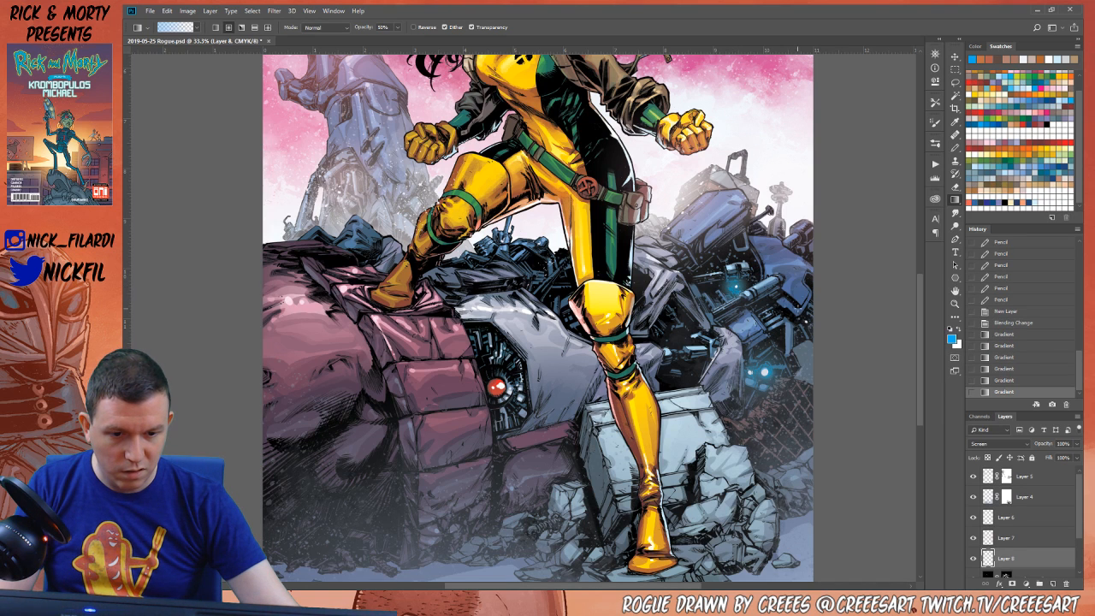
{"action": "left_click_drag", "start_coordinate": [808, 314], "coordinate": [827, 294]}
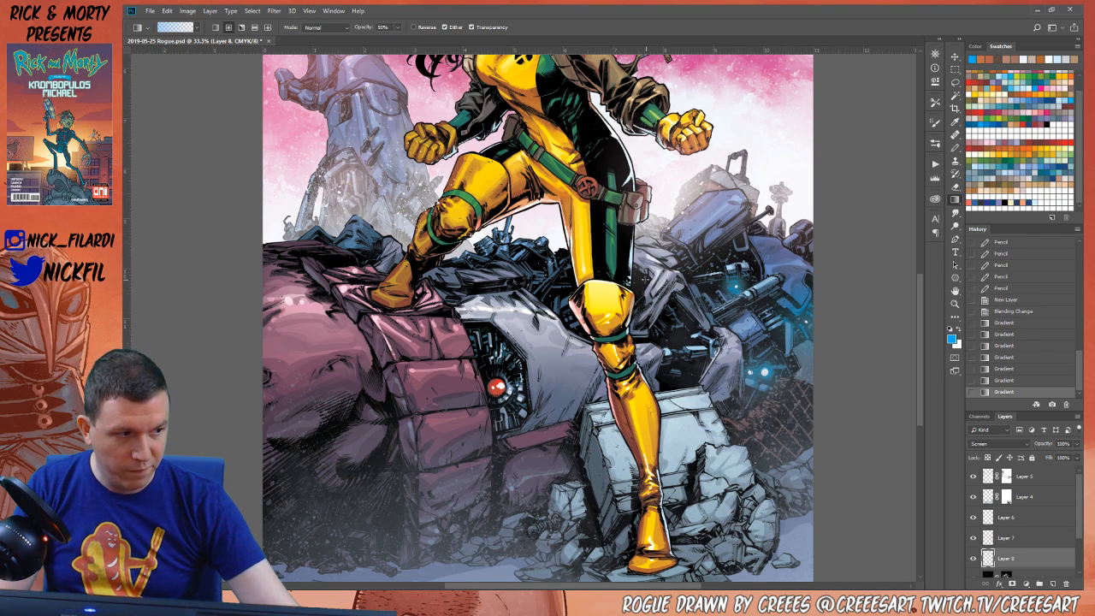
{"action": "left_click_drag", "start_coordinate": [804, 329], "coordinate": [786, 360]}
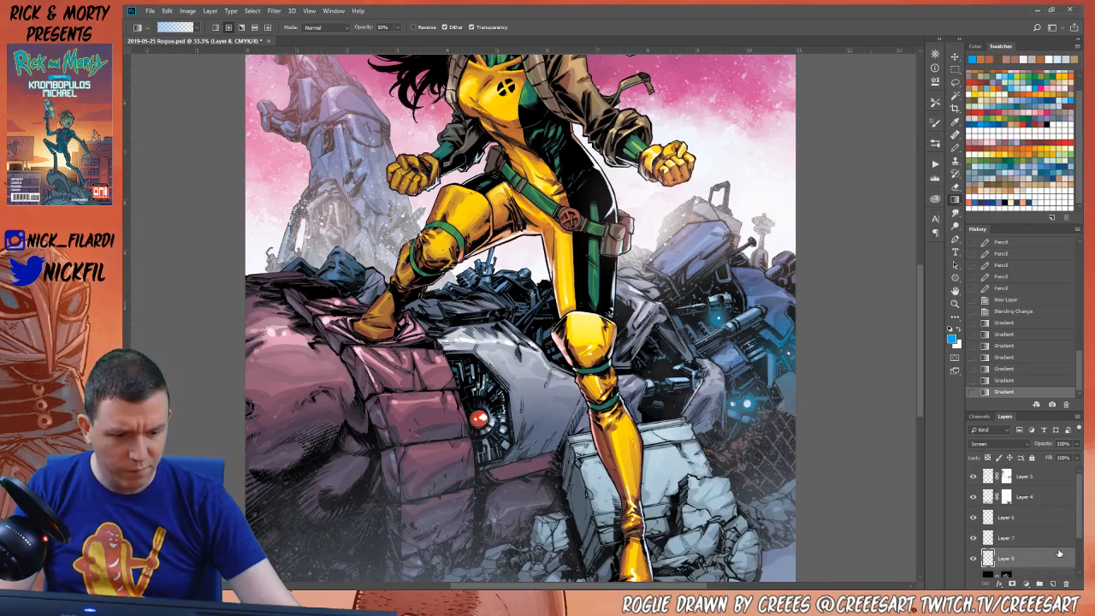
Dab white with the Pencil on the large round light in the wreckage, working on the Background copy layer
{"action": "scroll", "coordinate": [1058, 554], "scroll_direction": "down", "scroll_amount": 2}
{"action": "left_click", "coordinate": [1030, 526]}
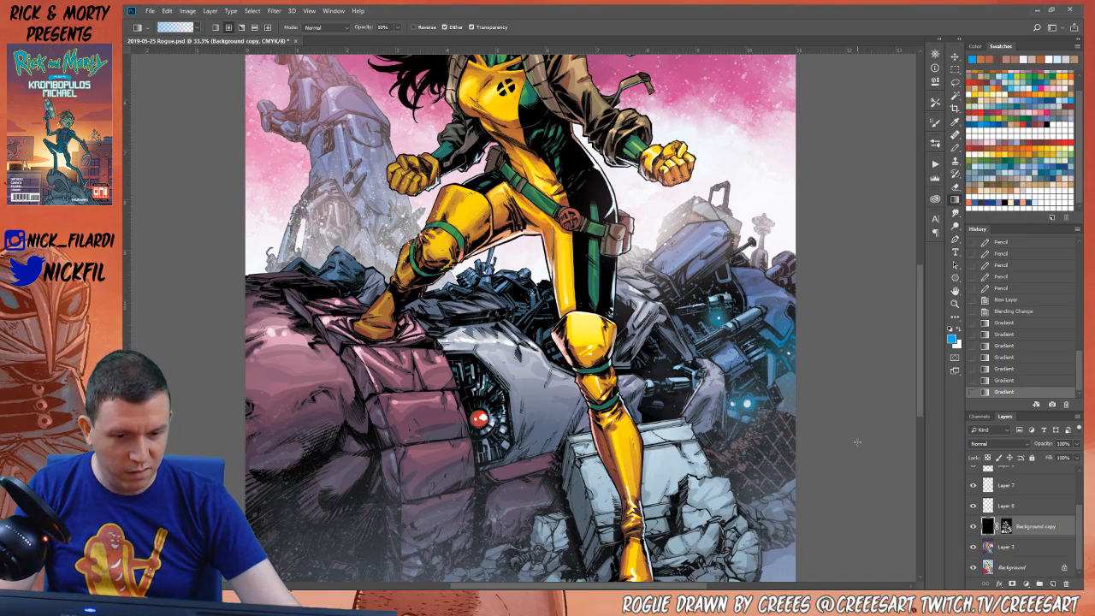
{"action": "key", "text": "z"}
{"action": "left_click", "coordinate": [764, 392]}
{"action": "scroll", "coordinate": [765, 391], "scroll_direction": "down", "scroll_amount": 1}
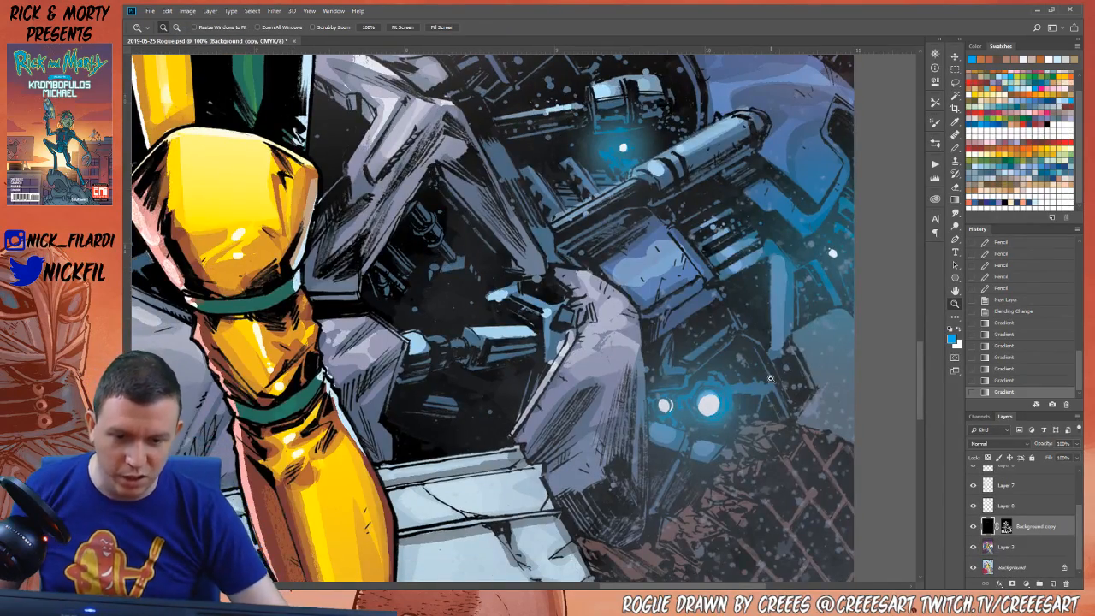
{"action": "key", "text": "x"}
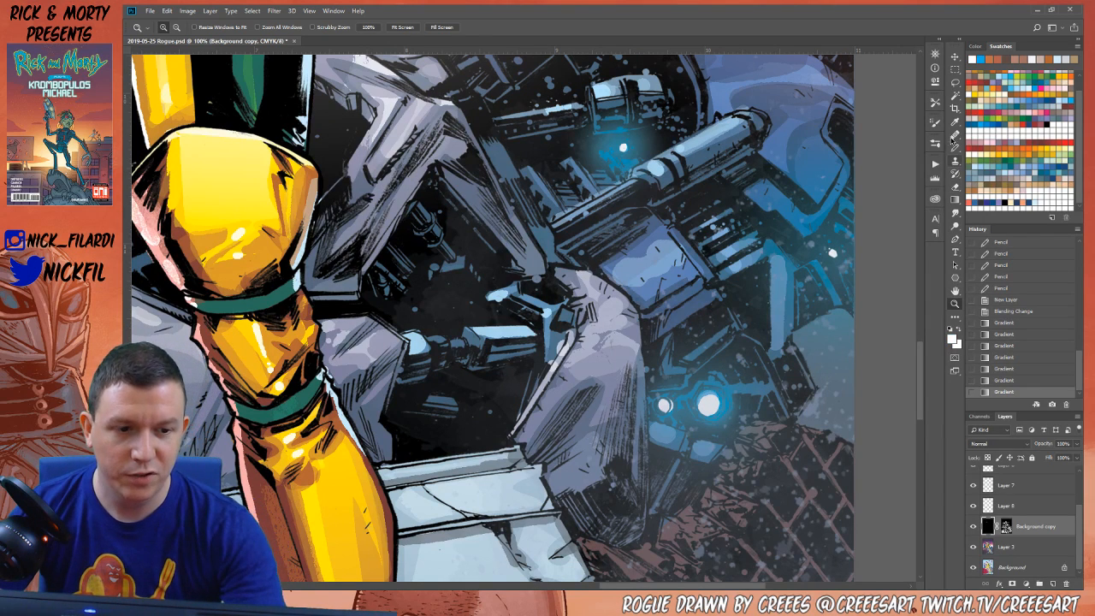
{"action": "key", "text": "b"}
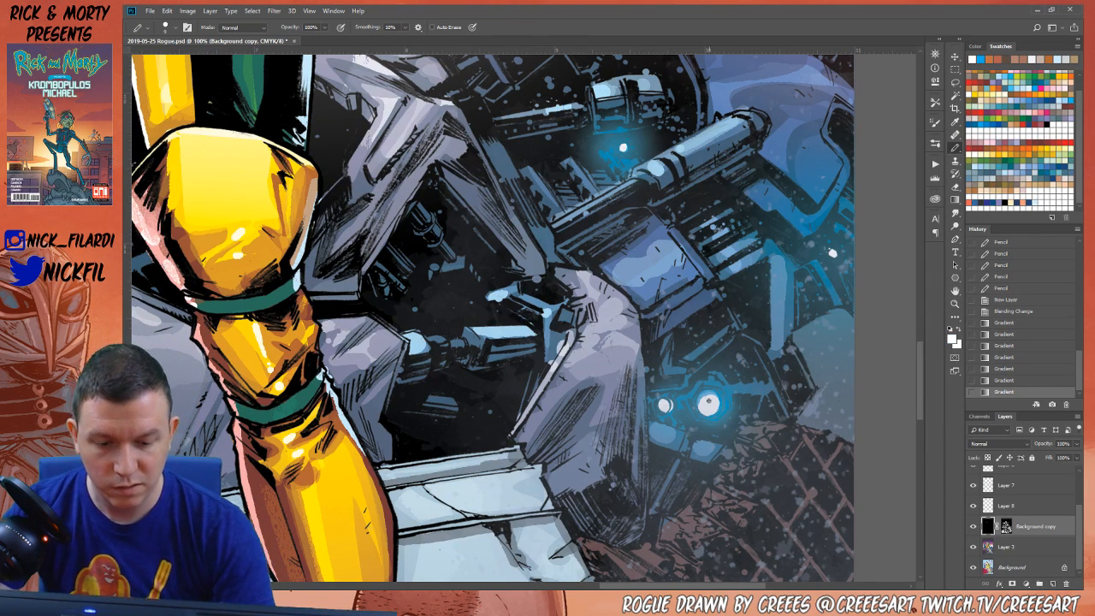
{"action": "left_click_drag", "start_coordinate": [710, 402], "coordinate": [708, 404]}
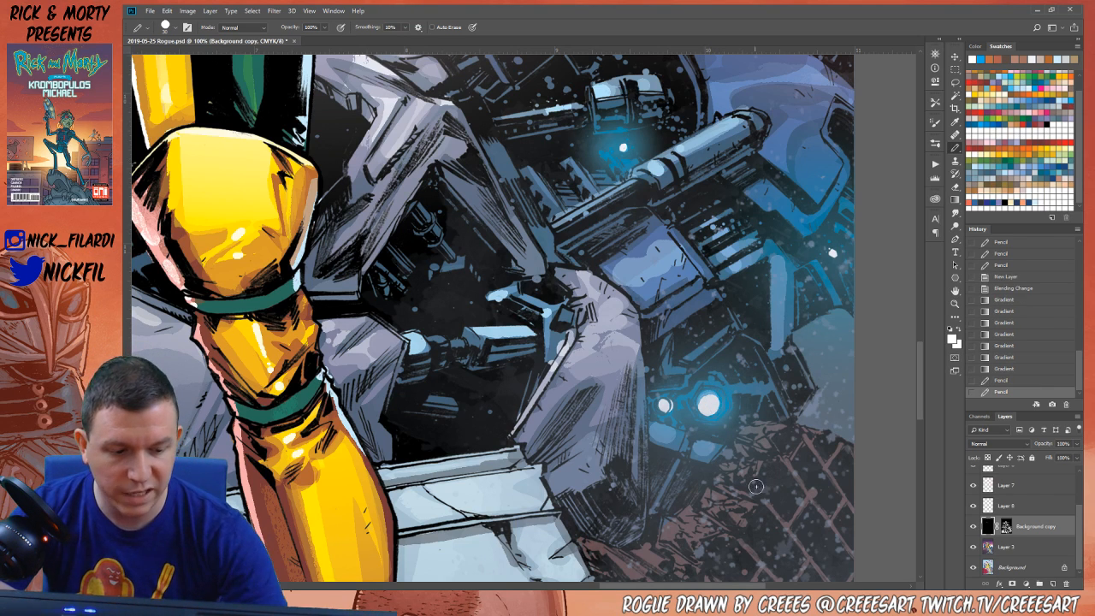
Toggle the Screen glow layer's visibility to compare, and move that layer above Layer 5
{"action": "left_click", "coordinate": [1016, 506]}
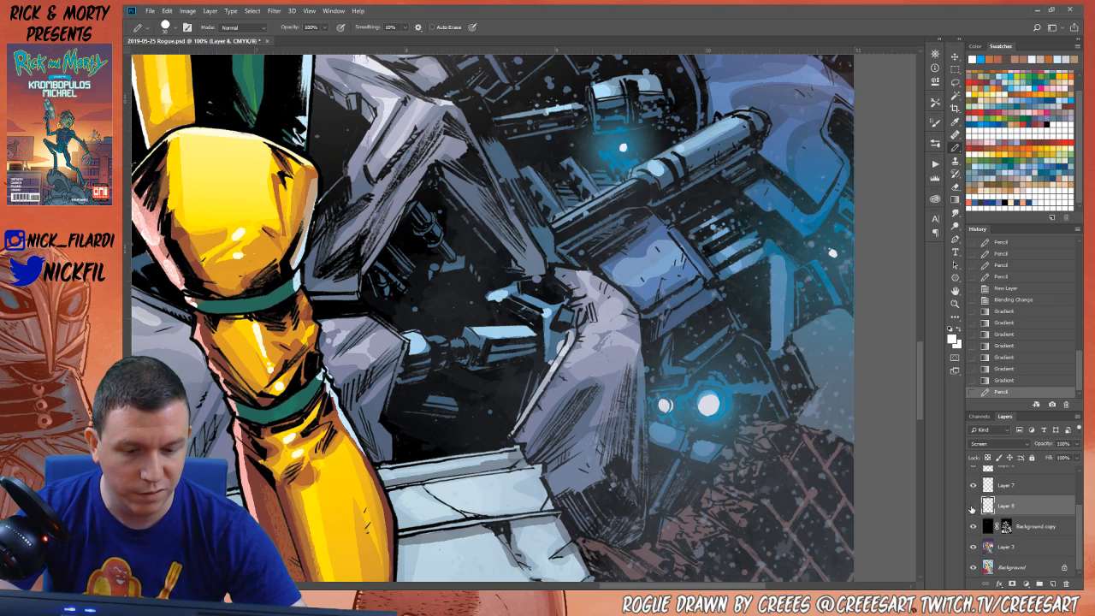
{"action": "left_click", "coordinate": [972, 507]}
{"action": "left_click", "coordinate": [972, 507]}
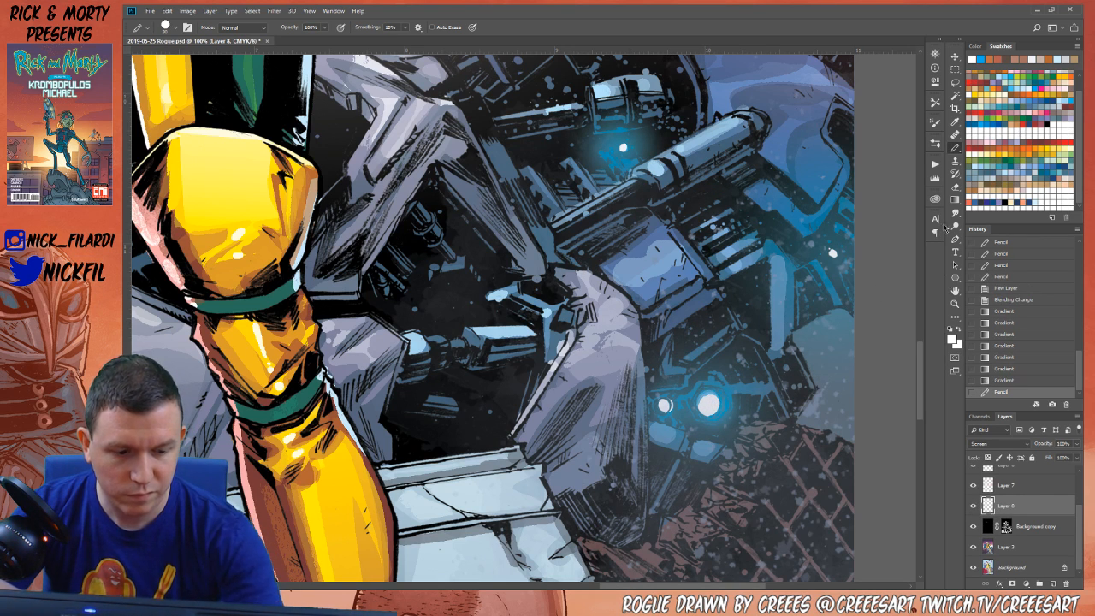
{"action": "scroll", "coordinate": [1076, 521], "scroll_direction": "up", "scroll_amount": 3}
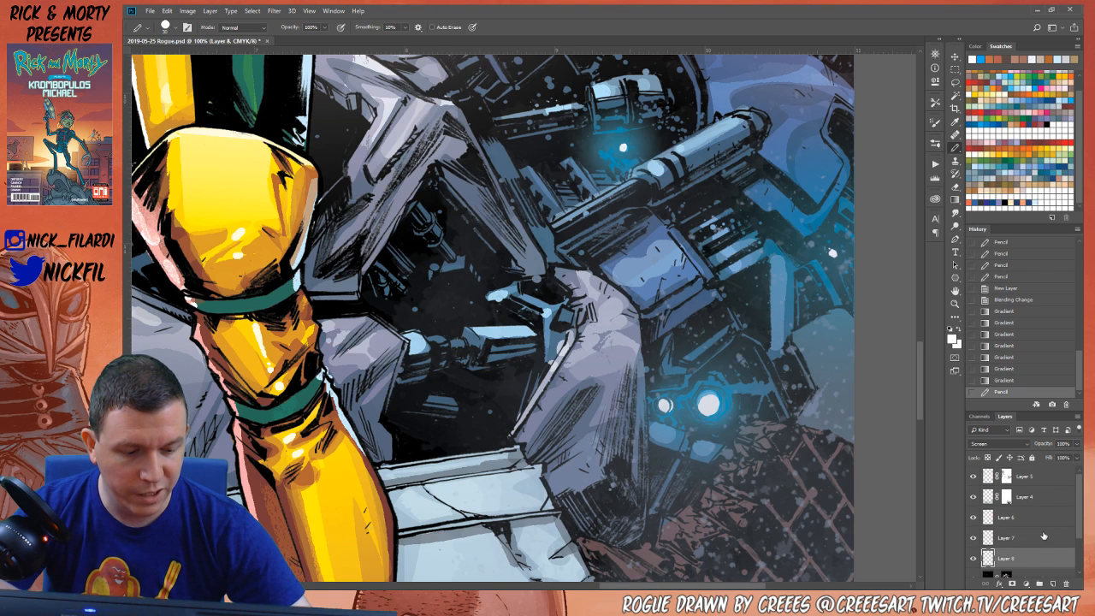
{"action": "left_click_drag", "start_coordinate": [1050, 469], "coordinate": [1050, 472]}
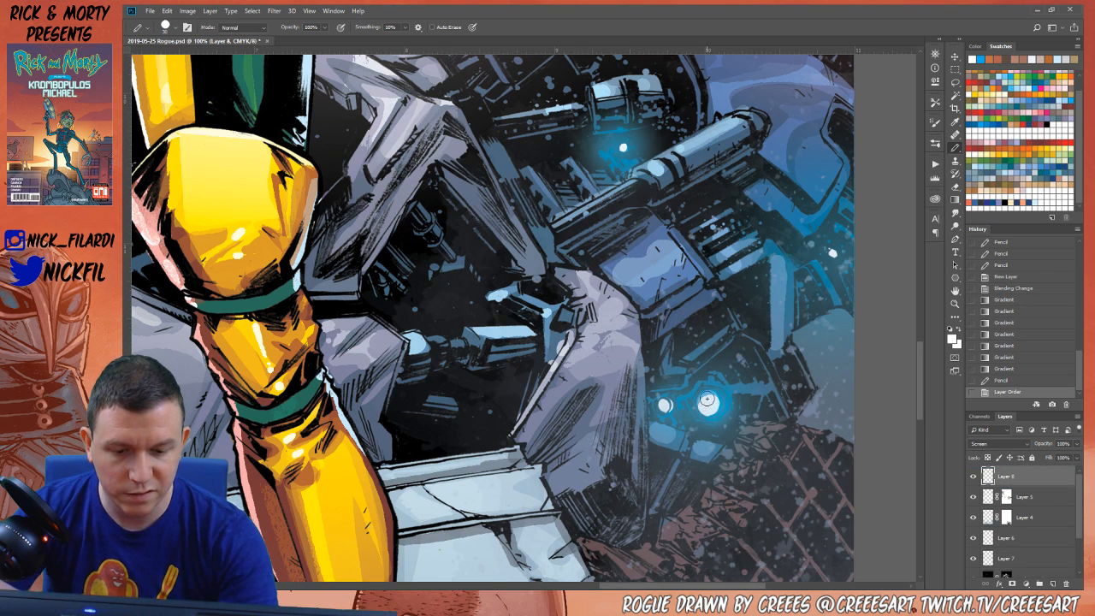
Dab white Pencil cores onto the glowing lights in the wreckage on the Screen layer
{"action": "left_click", "coordinate": [713, 398]}
{"action": "left_click", "coordinate": [710, 402]}
{"action": "left_click", "coordinate": [707, 404]}
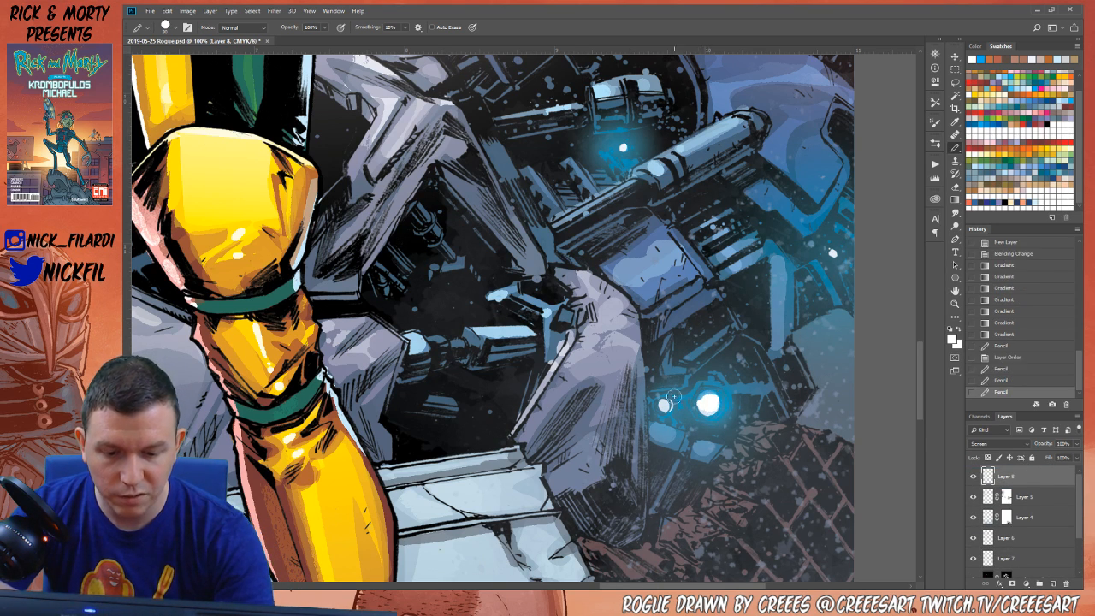
{"action": "left_click", "coordinate": [664, 399]}
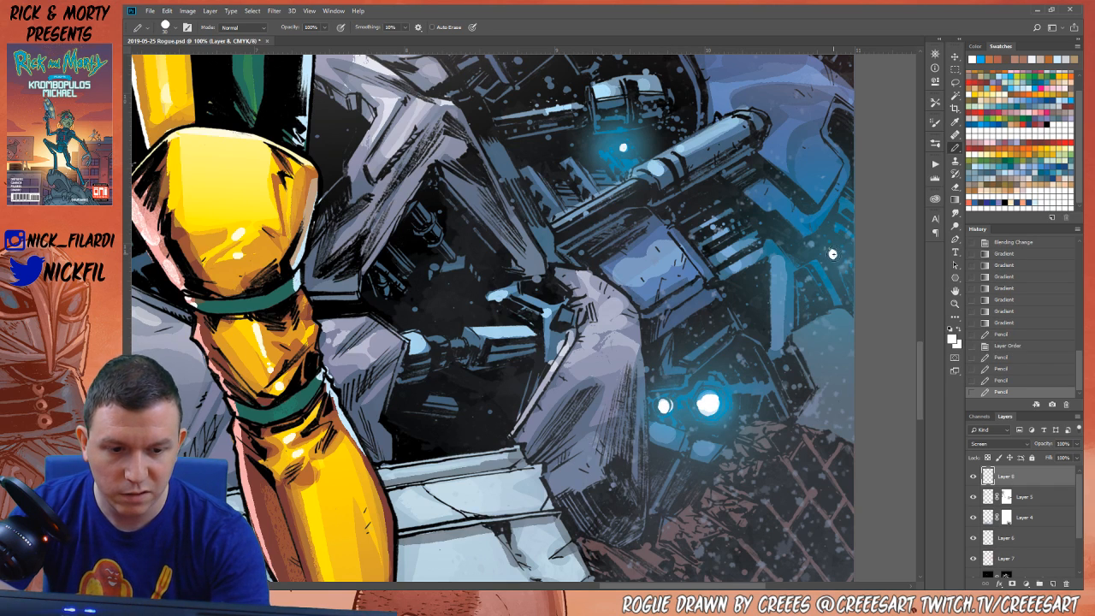
{"action": "left_click", "coordinate": [832, 254]}
{"action": "left_click", "coordinate": [637, 141]}
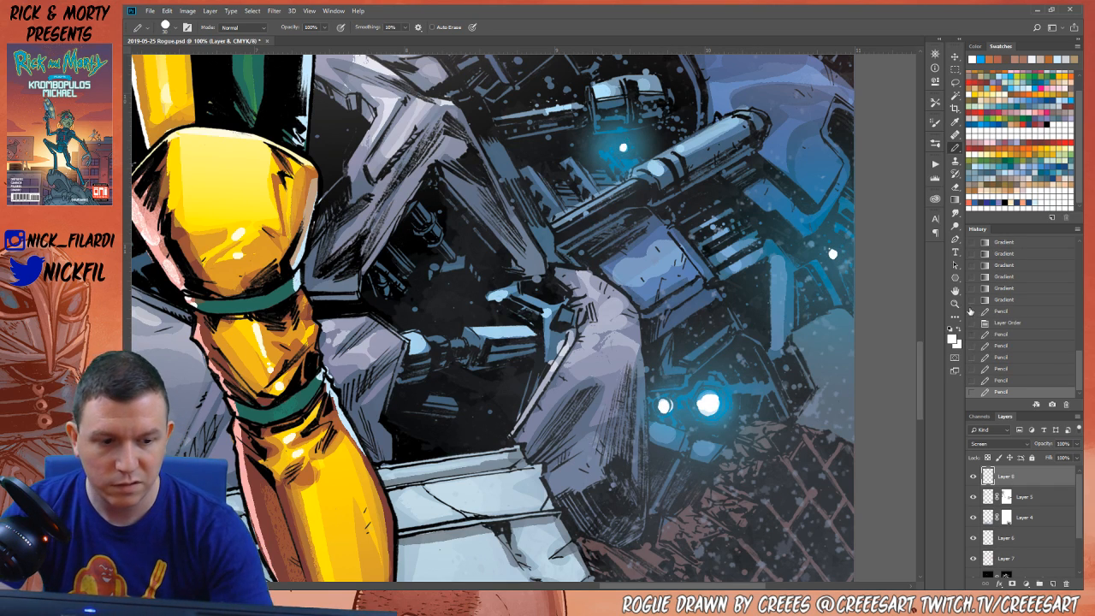
Add a dark blue radial gradient around the paired lights behind the leg on the Background copy layer, and undo the extra one at the upper light
{"action": "left_click", "coordinate": [954, 303]}
{"action": "left_click", "coordinate": [743, 431], "text": "alt"}
{"action": "left_click", "coordinate": [742, 432], "text": "alt"}
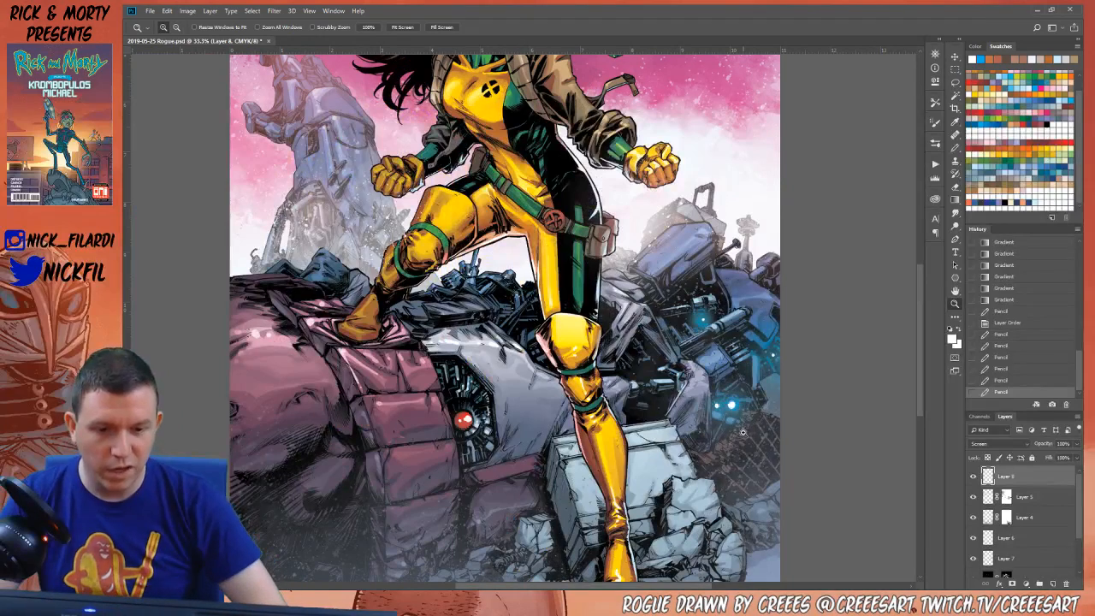
{"action": "scroll", "coordinate": [1030, 539], "scroll_direction": "down", "scroll_amount": 2}
{"action": "left_click", "coordinate": [1037, 525]}
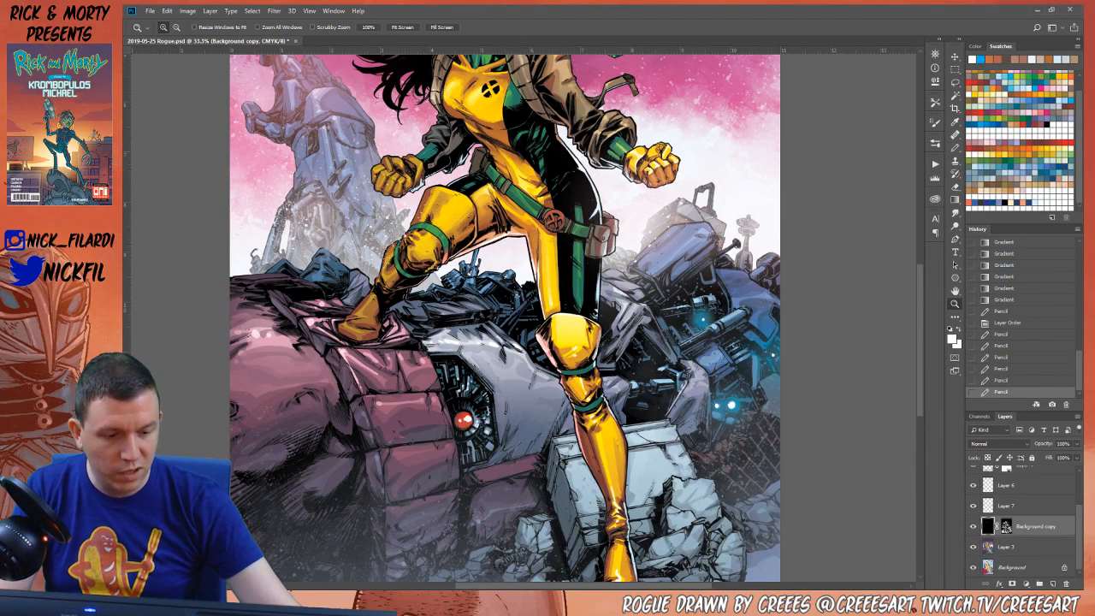
{"action": "scroll", "coordinate": [1022, 75], "scroll_direction": "up", "scroll_amount": 1}
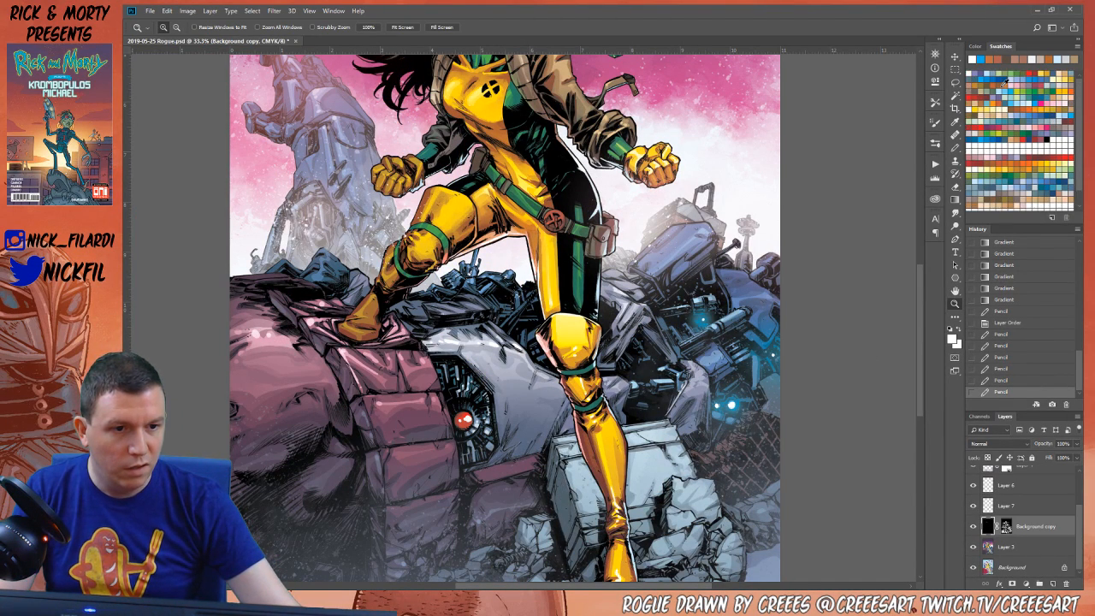
{"action": "left_click", "coordinate": [1009, 76]}
{"action": "key", "text": "g"}
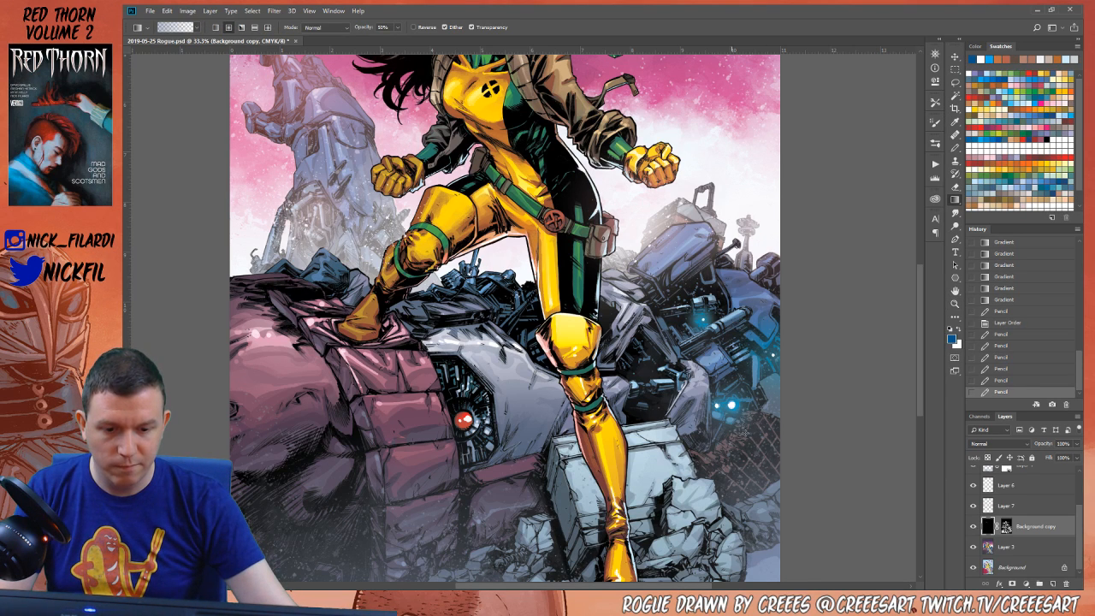
{"action": "left_click_drag", "start_coordinate": [741, 433], "coordinate": [733, 425]}
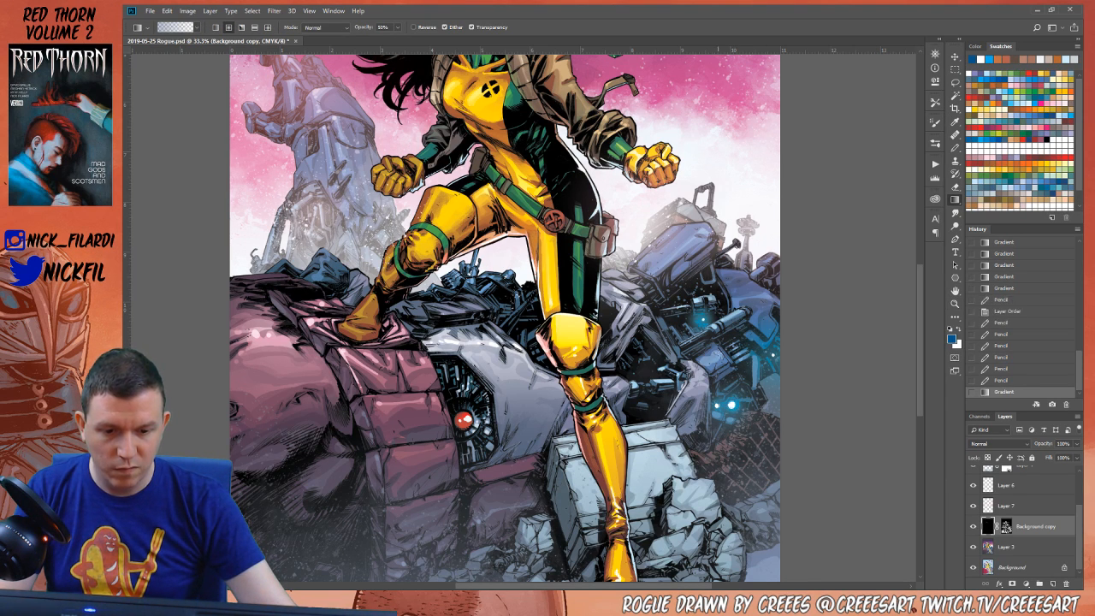
{"action": "left_click_drag", "start_coordinate": [703, 318], "coordinate": [710, 311]}
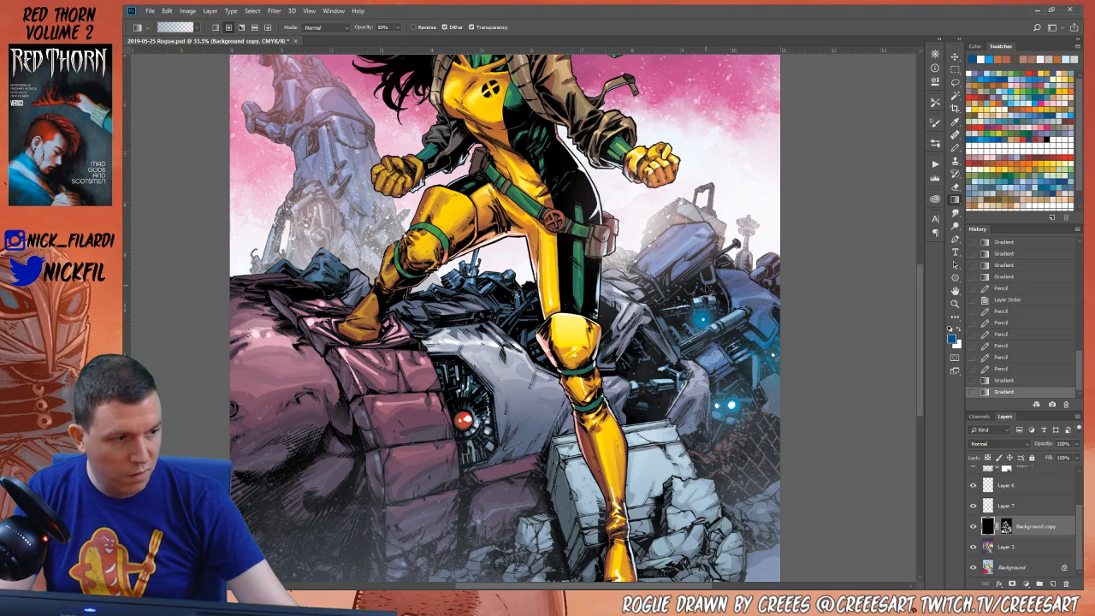
{"action": "key", "text": "ctrl+z"}
Add red radial gradient glows around the red light in the central machine hatch, on the Background copy layer and on the Screen glow layer
{"action": "left_click_drag", "start_coordinate": [485, 357], "coordinate": [682, 303]}
{"action": "left_click", "coordinate": [1032, 72]}
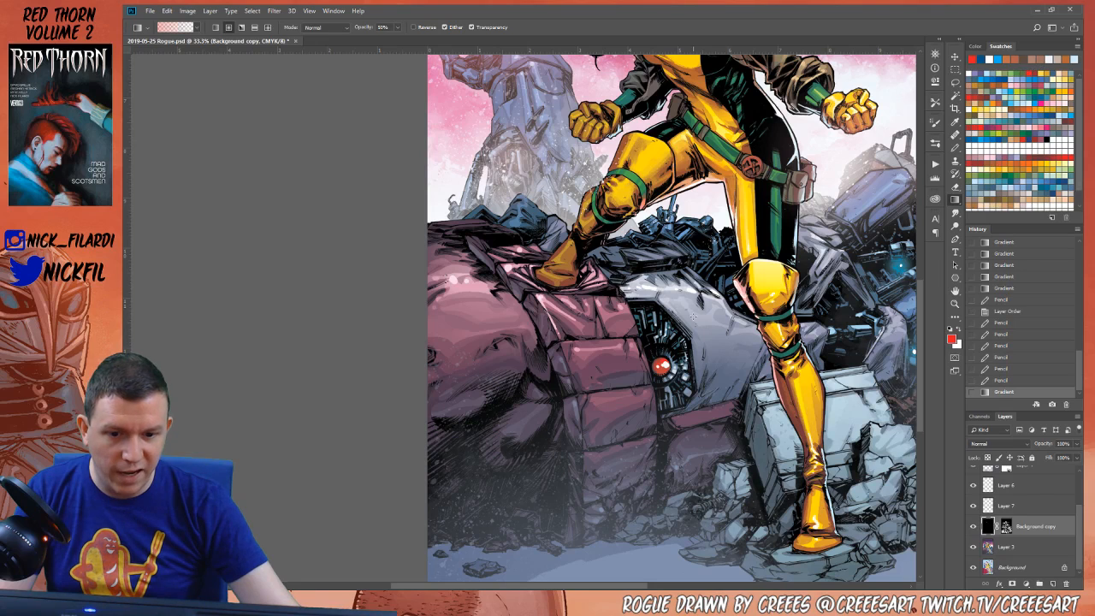
{"action": "left_click_drag", "start_coordinate": [662, 366], "coordinate": [684, 333]}
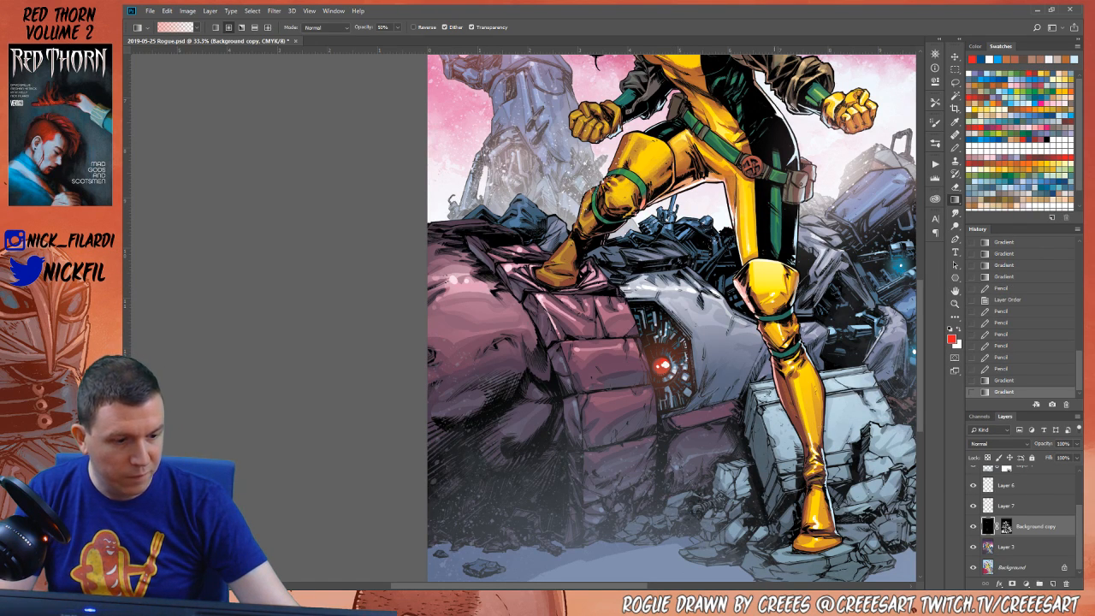
{"action": "scroll", "coordinate": [1006, 532], "scroll_direction": "up", "scroll_amount": 2}
{"action": "left_click", "coordinate": [1027, 478]}
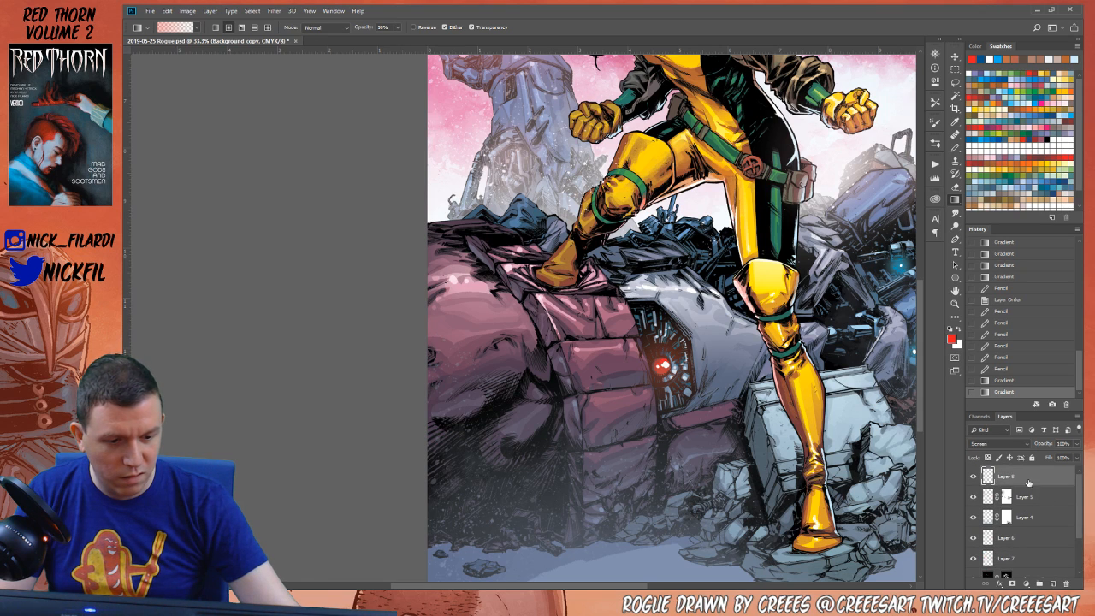
{"action": "mouse_move", "coordinate": [664, 366]}
{"action": "left_mouse_down"}
{"action": "mouse_move", "coordinate": [683, 340]}
{"action": "mouse_move", "coordinate": [678, 351]}
{"action": "left_mouse_up"}
{"action": "key", "text": "ctrl+minus"}
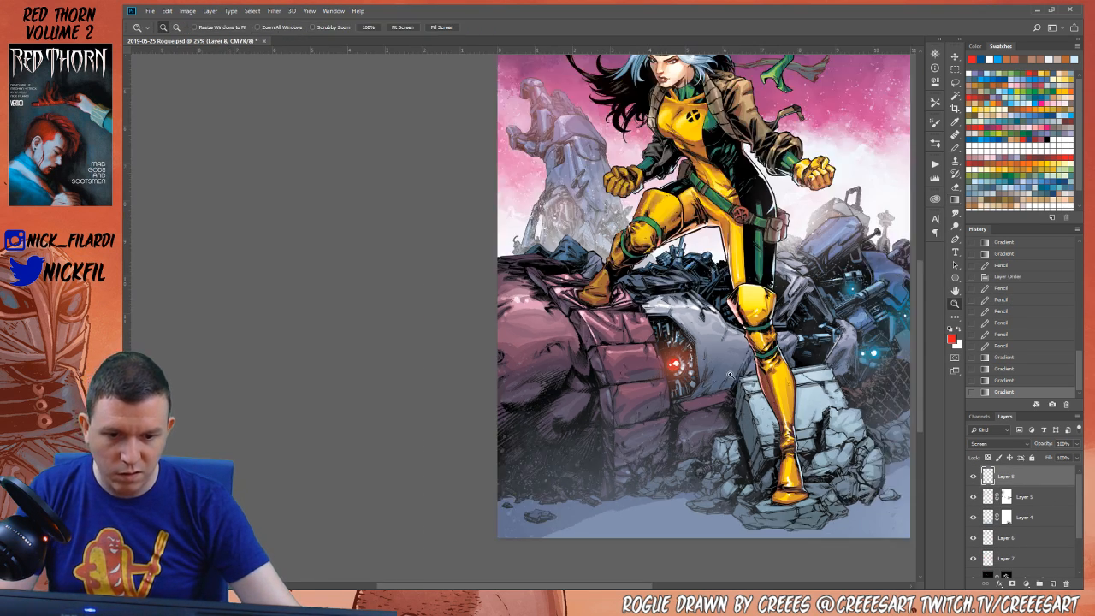
{"action": "key", "text": "m"}
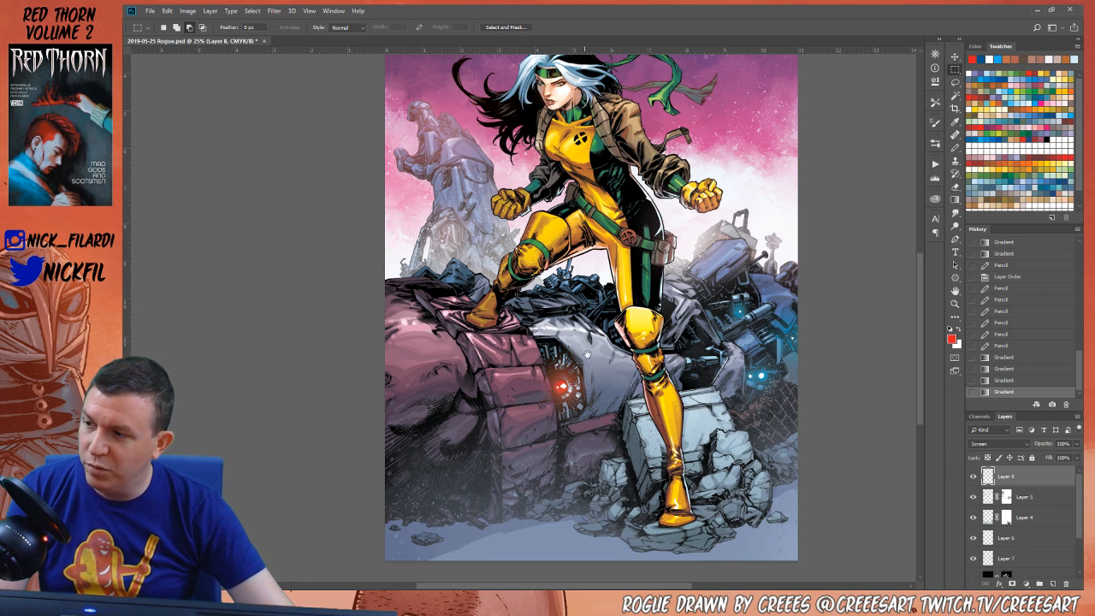
{"action": "left_click_drag", "start_coordinate": [587, 358], "coordinate": [537, 346]}
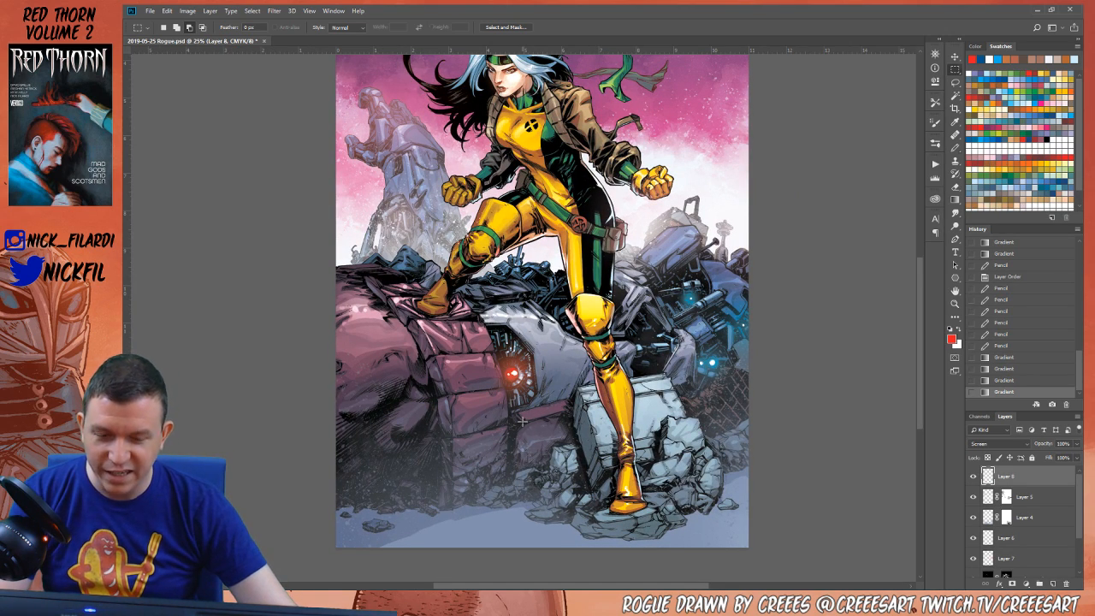
{"action": "key", "text": "b"}
{"action": "mouse_move", "coordinate": [533, 386]}
{"action": "left_mouse_down"}
{"action": "mouse_move", "coordinate": [620, 411]}
{"action": "mouse_move", "coordinate": [627, 425]}
{"action": "left_mouse_up"}
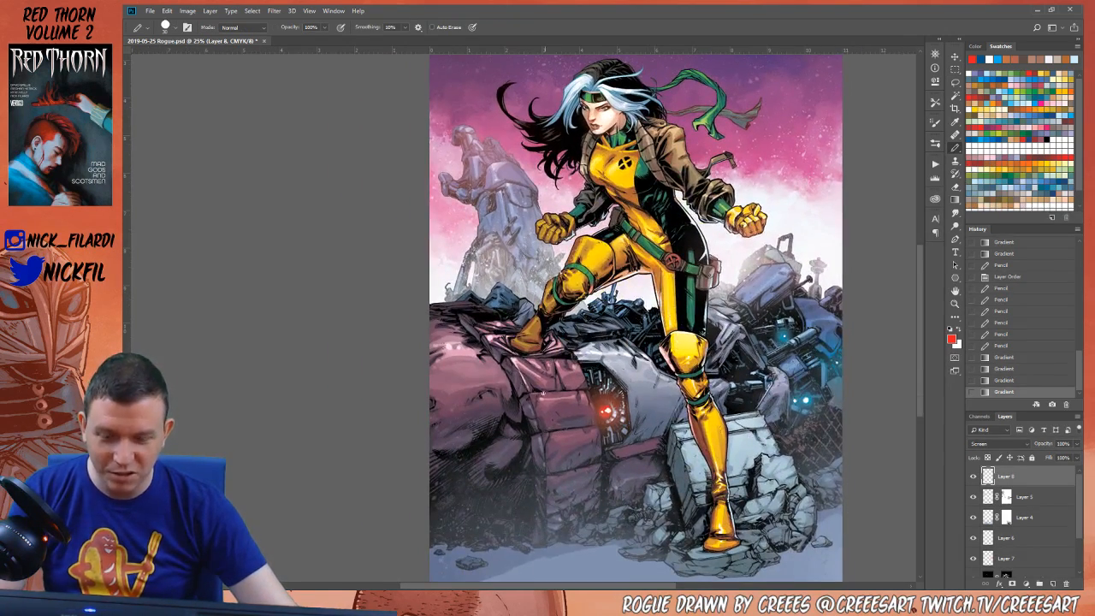
{"action": "right_click", "coordinate": [523, 363]}
{"action": "scroll", "coordinate": [611, 385], "scroll_direction": "down", "scroll_amount": 6}
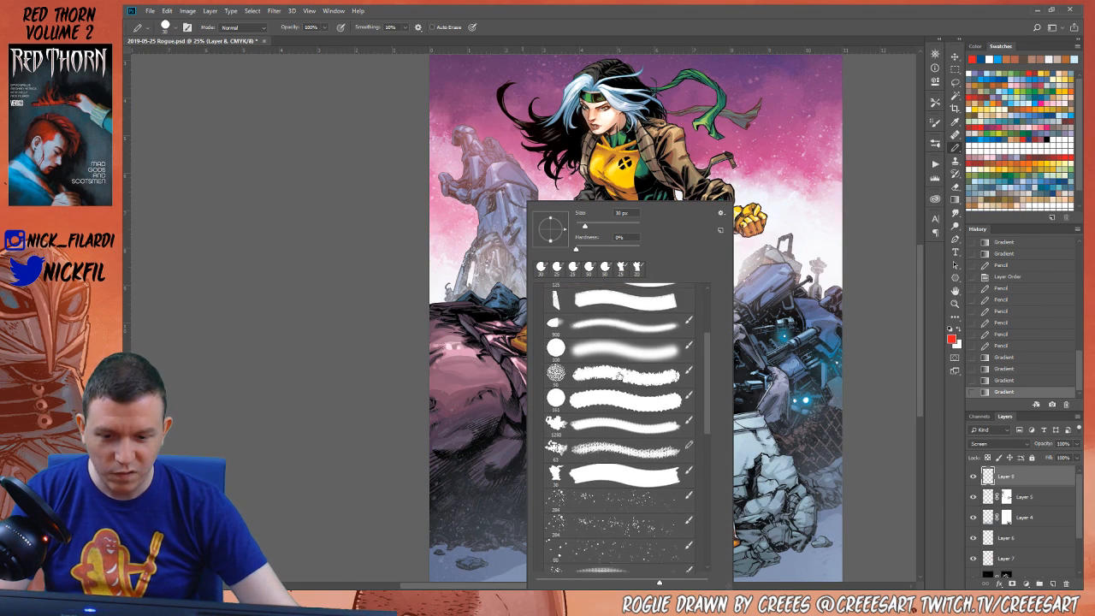
{"action": "left_click", "coordinate": [611, 386]}
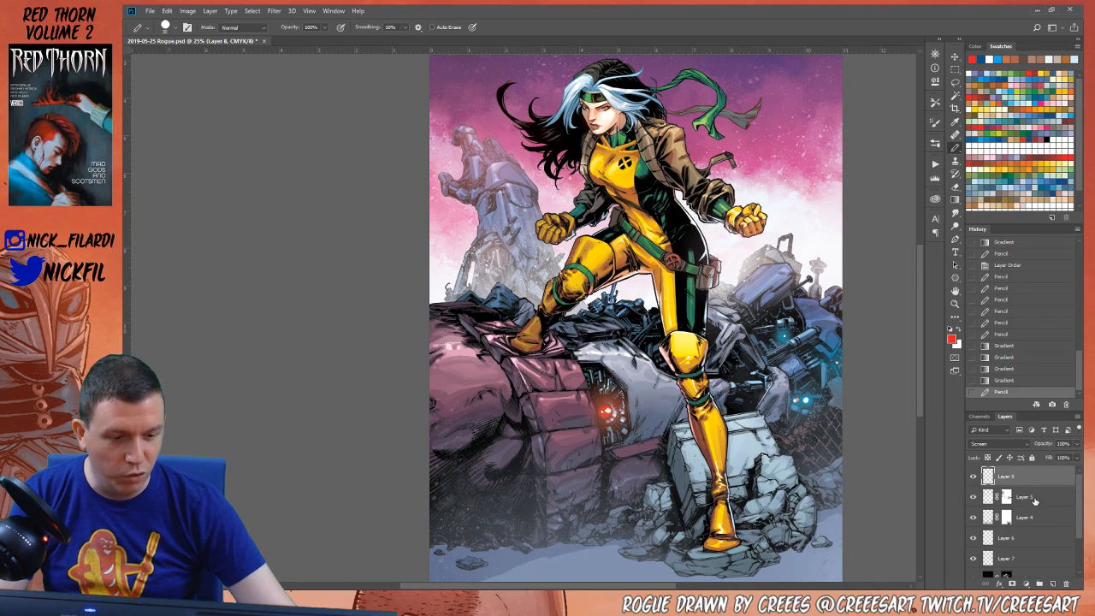
Create a new layer above the glow layer and fill a wide rectangular strip below the red light with a red radial gradient
{"action": "left_click", "coordinate": [1052, 583]}
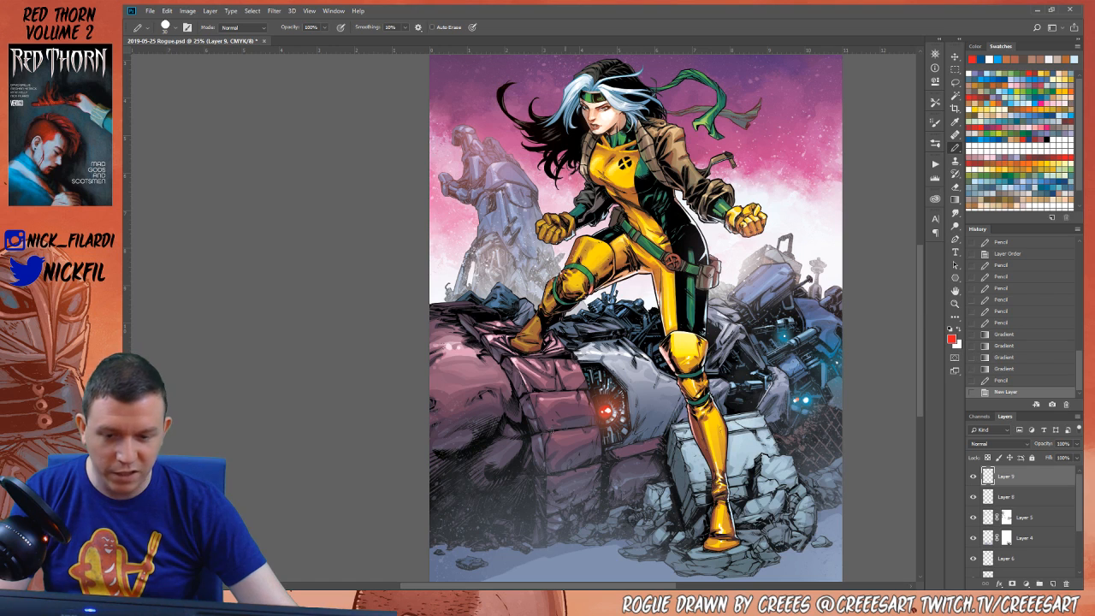
{"action": "key", "text": "m"}
{"action": "mouse_move", "coordinate": [472, 476]}
{"action": "left_mouse_down"}
{"action": "mouse_move", "coordinate": [766, 474]}
{"action": "mouse_move", "coordinate": [764, 461]}
{"action": "left_mouse_up"}
{"action": "key", "text": "g"}
{"action": "scroll", "coordinate": [604, 469], "scroll_direction": "up", "scroll_amount": 1}
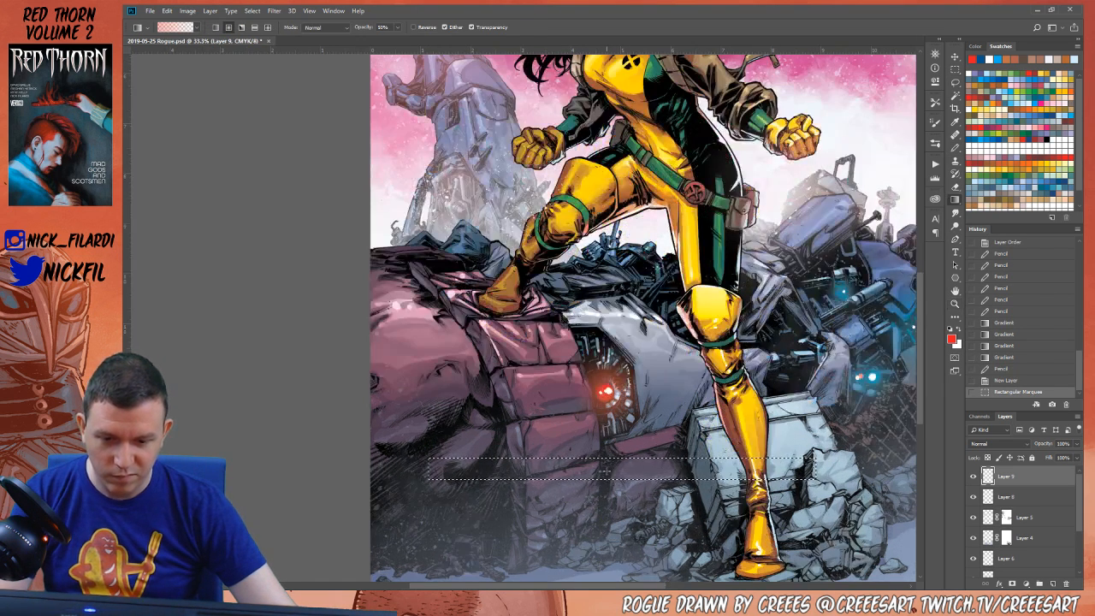
{"action": "left_click_drag", "start_coordinate": [603, 469], "coordinate": [616, 463]}
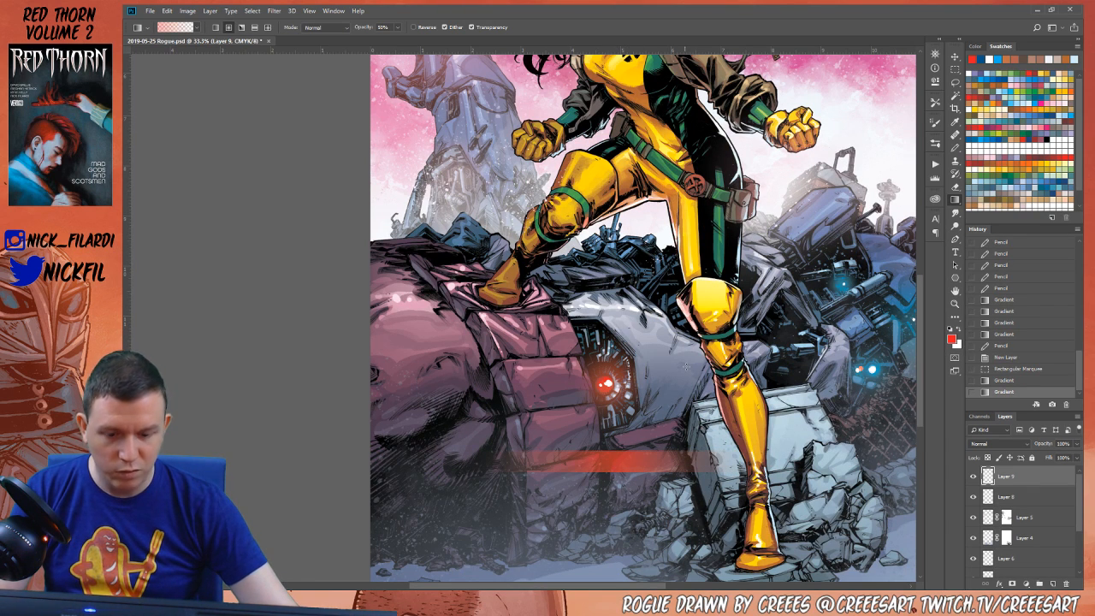
Select the red streak with the rectangular marquee and trim the selection to a thinner horizontal band
{"action": "key", "text": "m"}
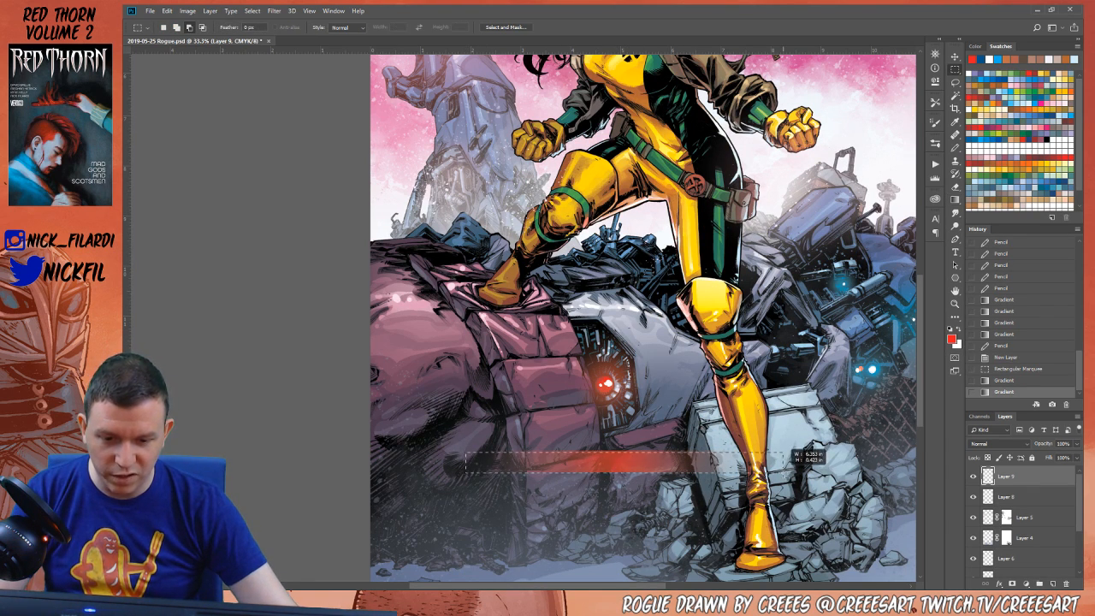
{"action": "left_click_drag", "start_coordinate": [796, 469], "coordinate": [812, 470]}
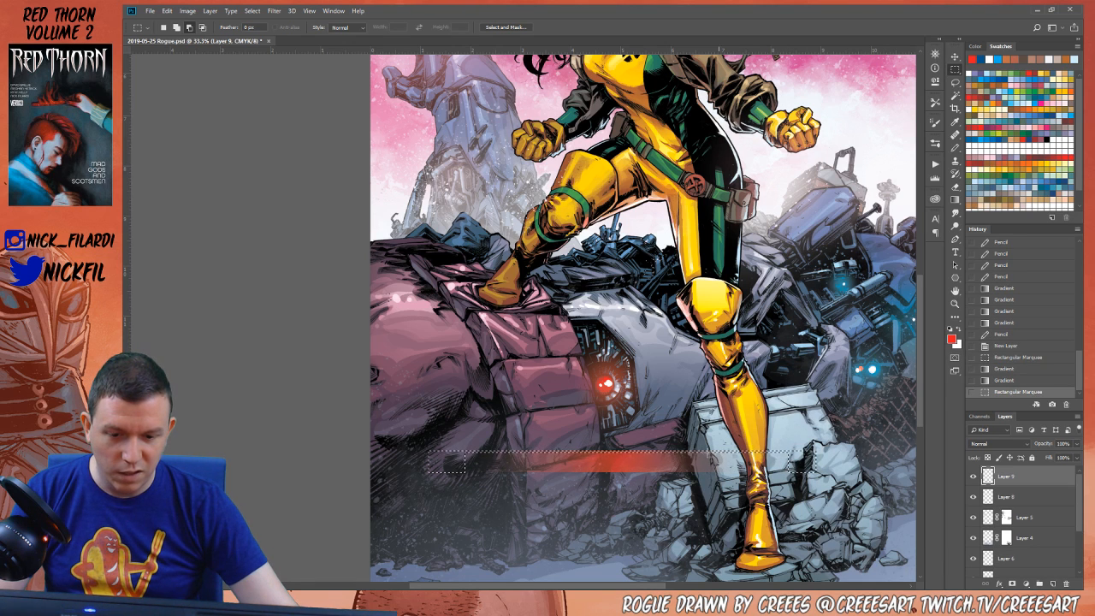
{"action": "key", "text": "ctrl+d"}
{"action": "key", "text": "ctrl+z"}
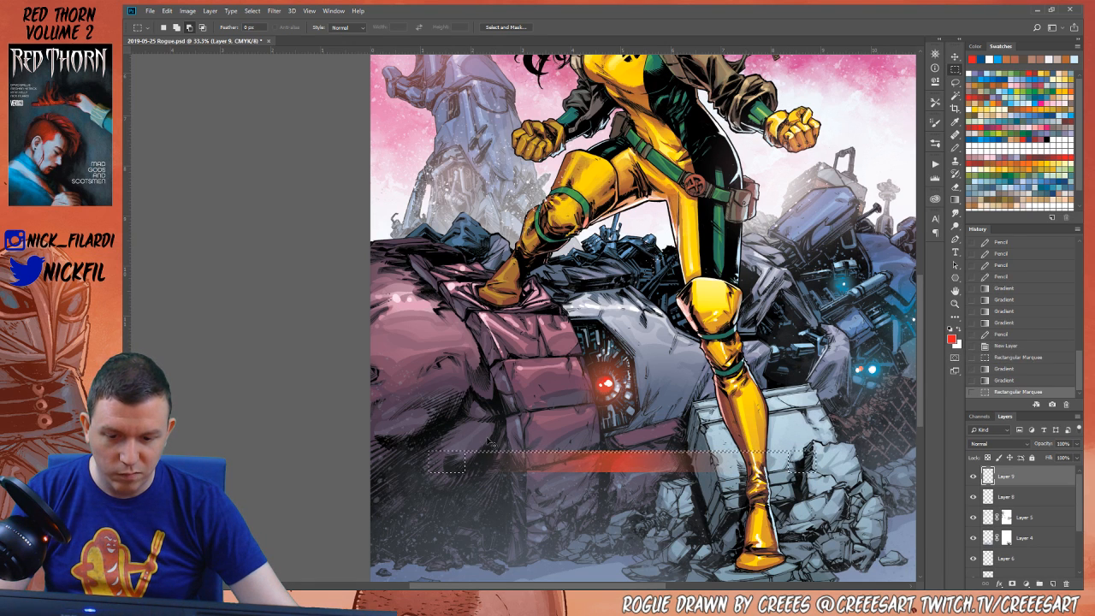
{"action": "left_click", "coordinate": [996, 379]}
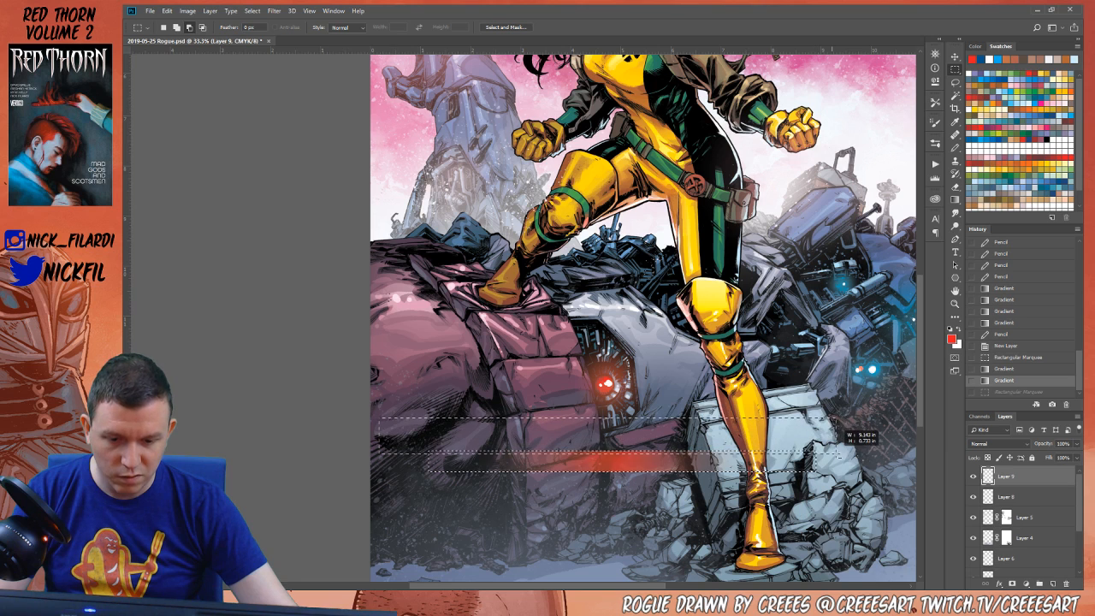
{"action": "key", "text": "ctrl+shift+z"}
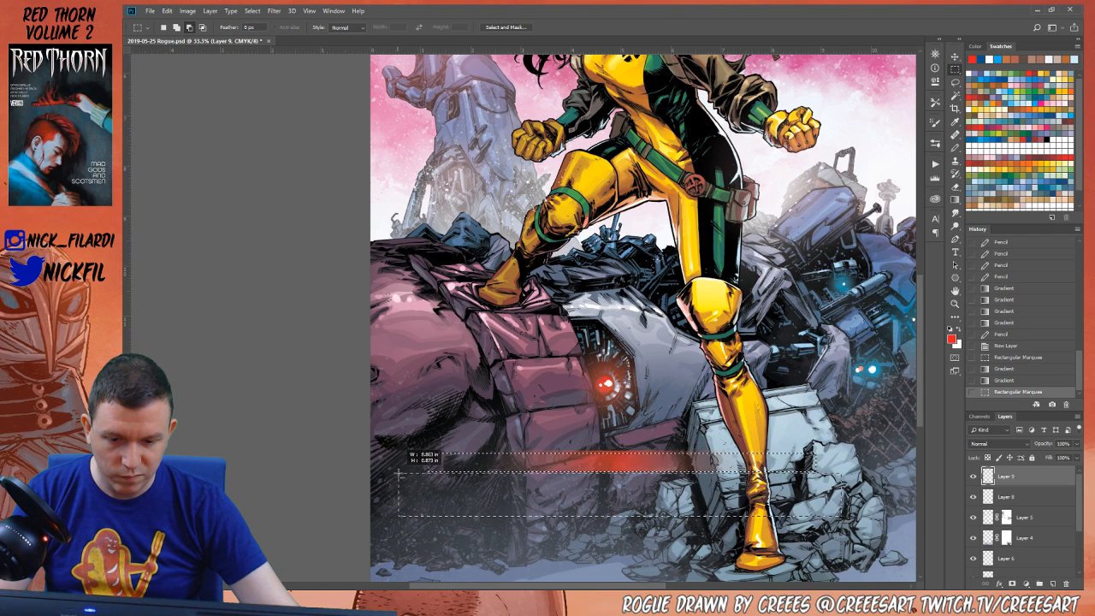
{"action": "left_click_drag", "start_coordinate": [399, 472], "coordinate": [403, 467]}
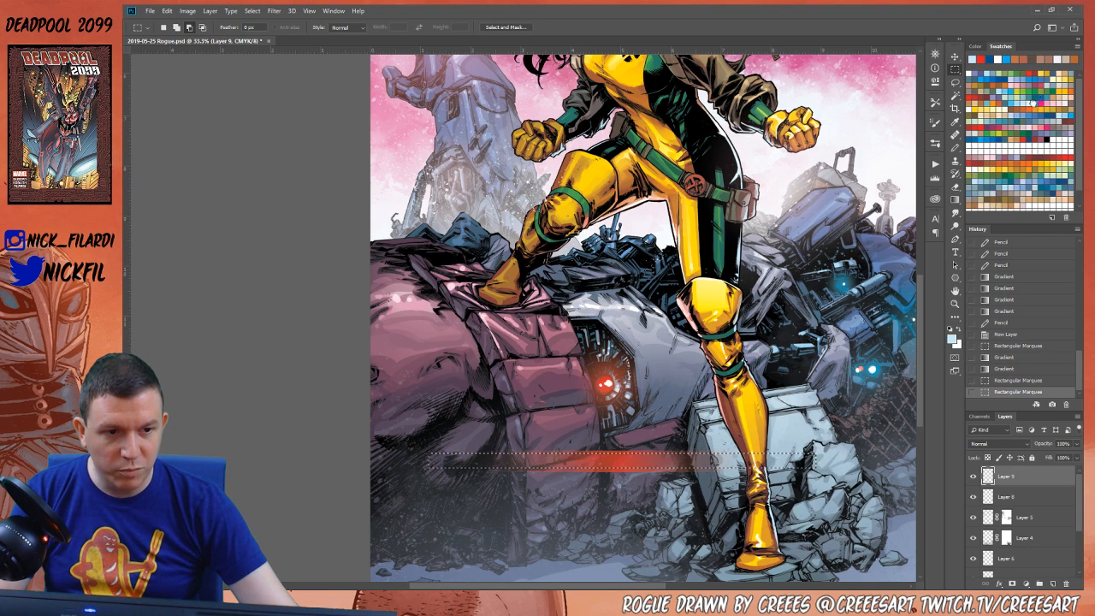
Brighten the middle of the selected streak with light blue and white radial gradients, and clear the selection
{"action": "key", "text": "x"}
{"action": "key", "text": "g"}
{"action": "left_click_drag", "start_coordinate": [603, 454], "coordinate": [640, 363]}
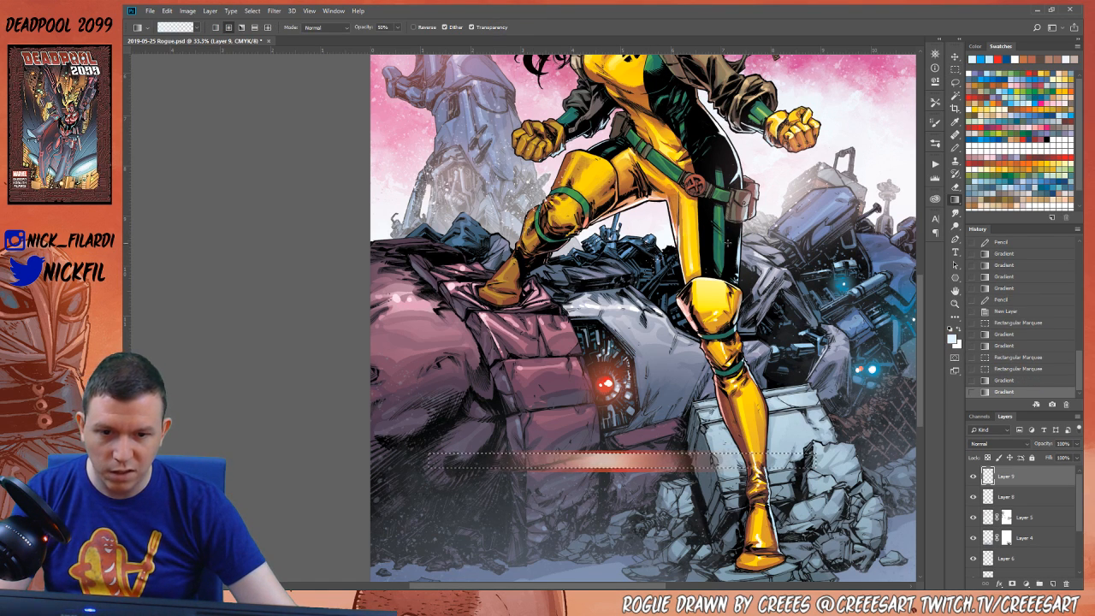
{"action": "left_click_drag", "start_coordinate": [609, 500], "coordinate": [613, 456]}
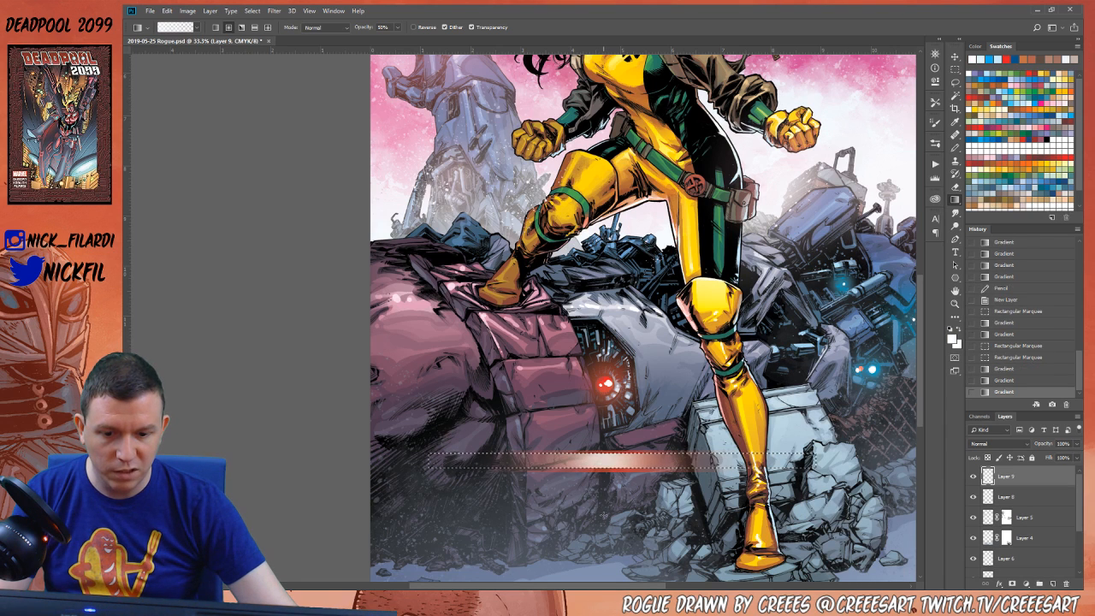
{"action": "key", "text": "ctrl+d"}
Set the blend mode of the streak's layer, Layer 9, to Screen
{"action": "key", "text": "z"}
{"action": "key", "text": "ctrl+minus"}
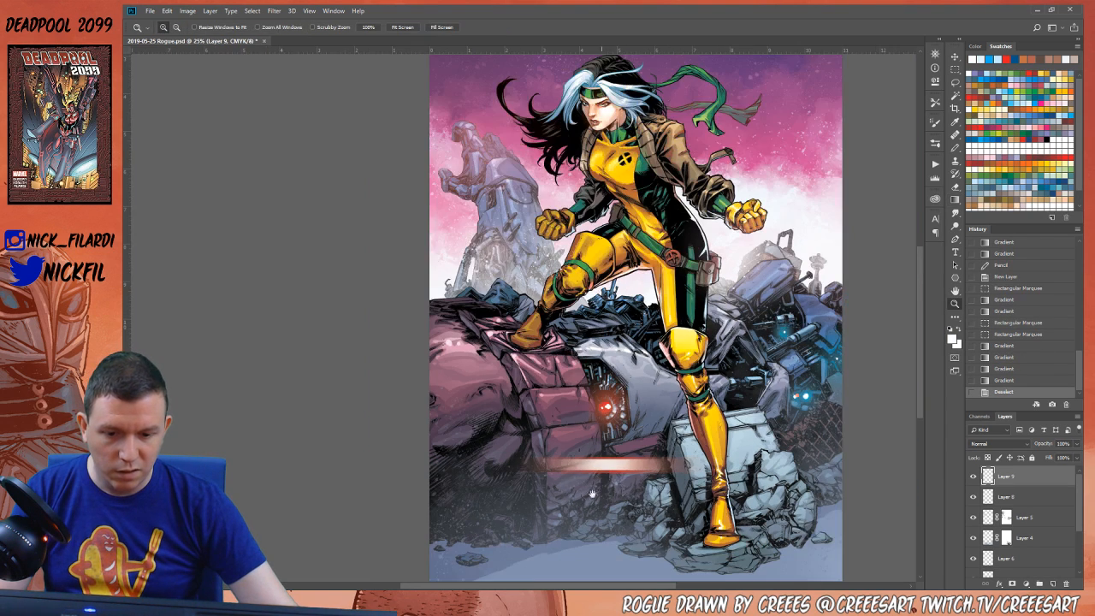
{"action": "key", "text": "g"}
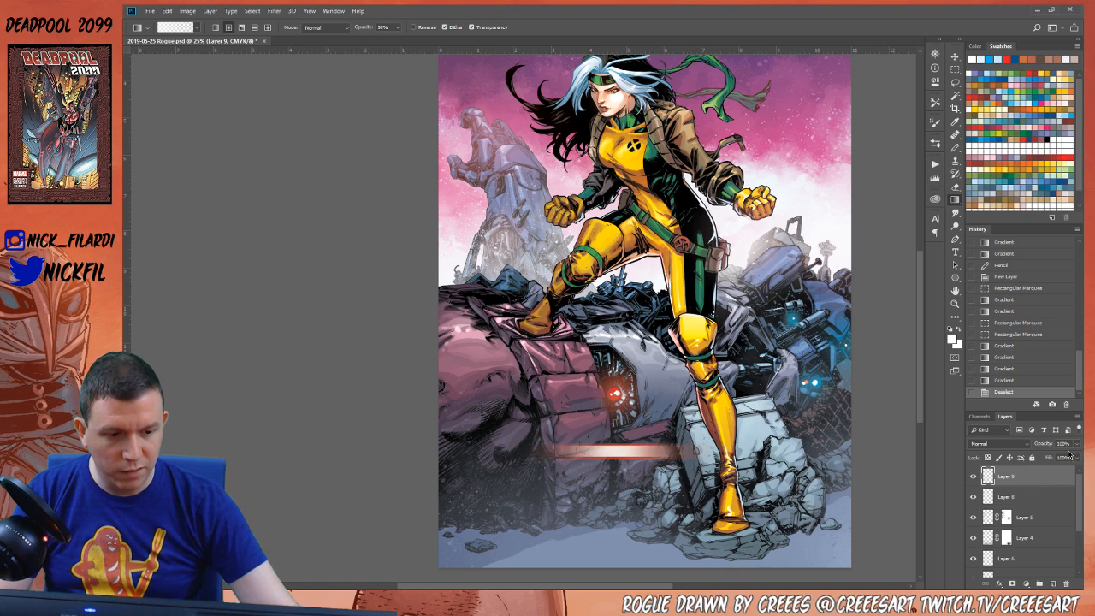
{"action": "left_click", "coordinate": [999, 444]}
{"action": "left_click", "coordinate": [994, 277]}
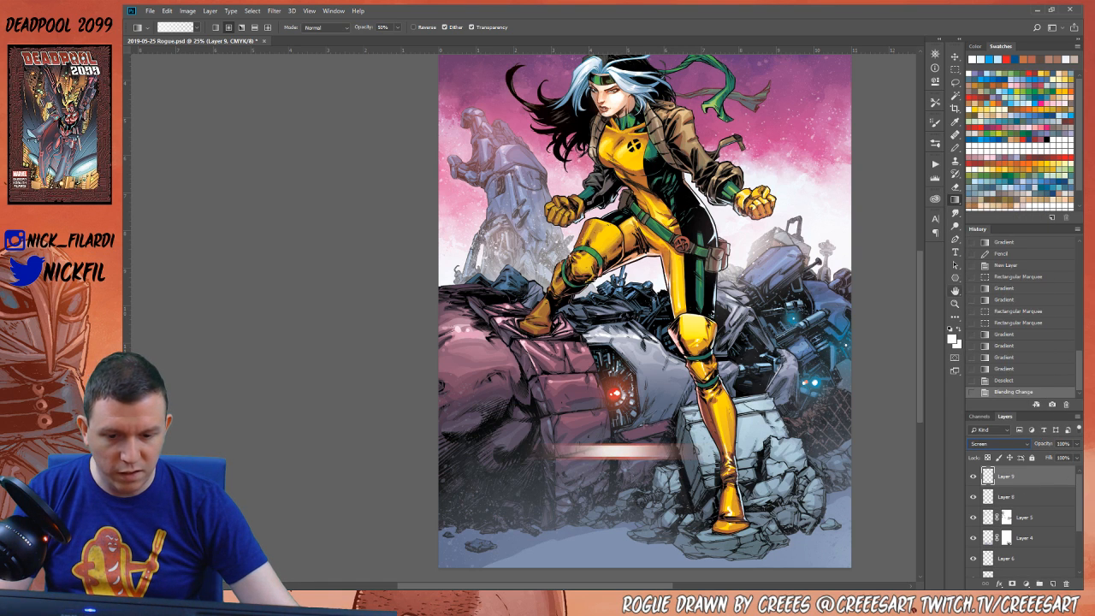
Select the streak on Layer 9, move it slightly upward and squash it vertically into a thin line with Free Transform
{"action": "key", "text": "m"}
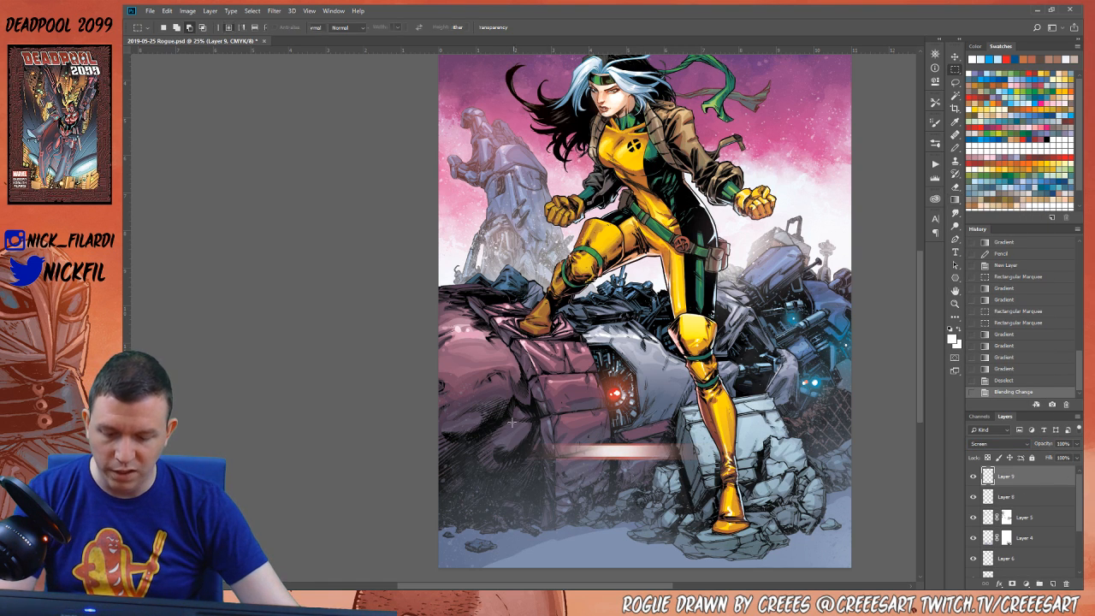
{"action": "left_click_drag", "start_coordinate": [432, 52], "coordinate": [848, 476]}
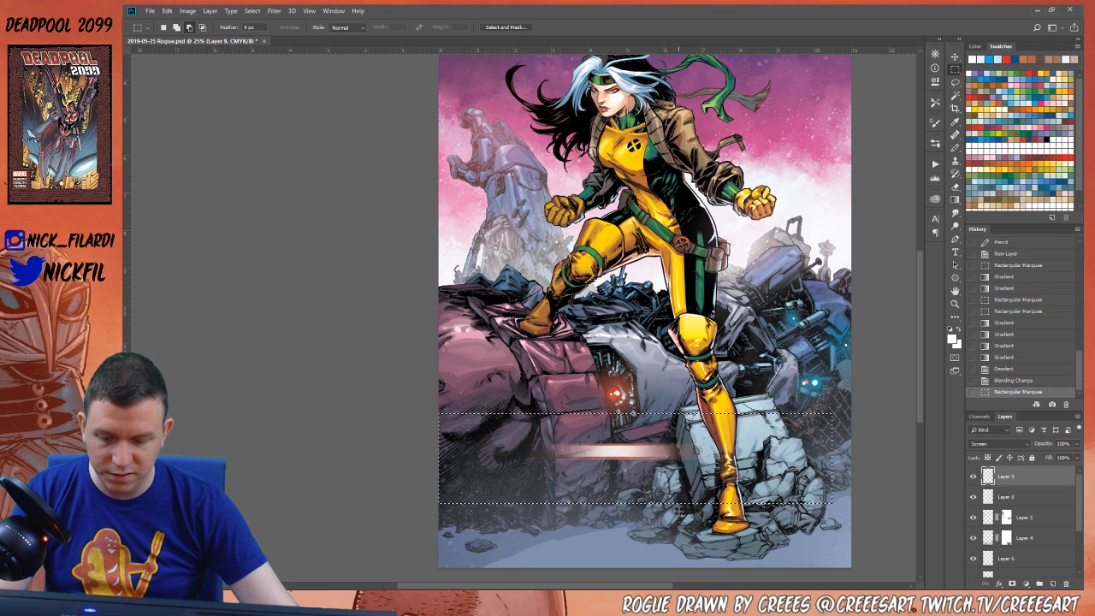
{"action": "key", "text": "v"}
{"action": "left_click_drag", "start_coordinate": [643, 434], "coordinate": [650, 425]}
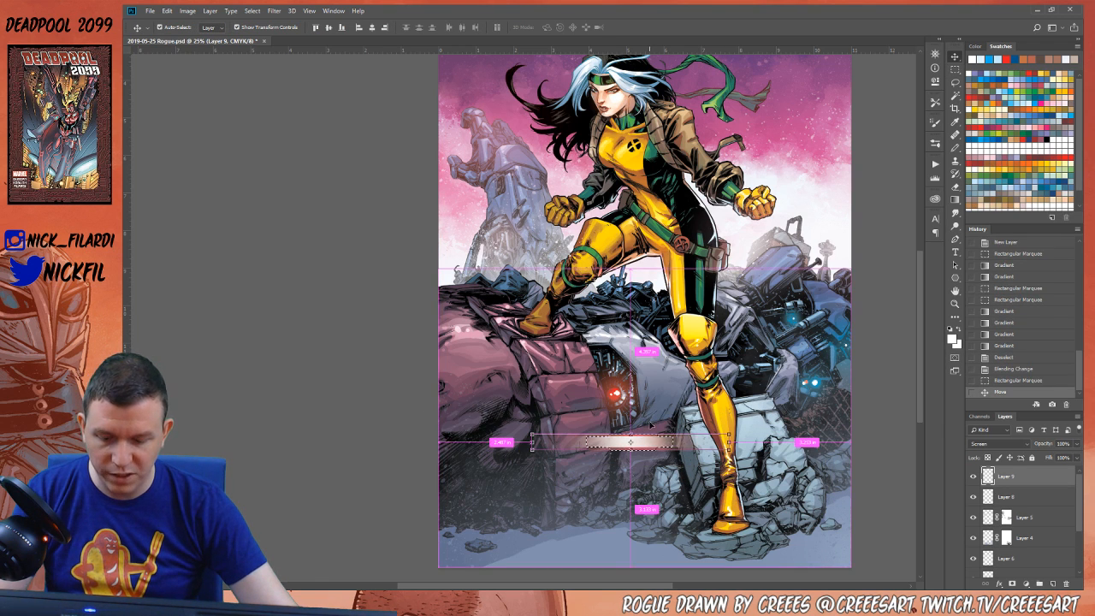
{"action": "key", "text": "ctrl+t"}
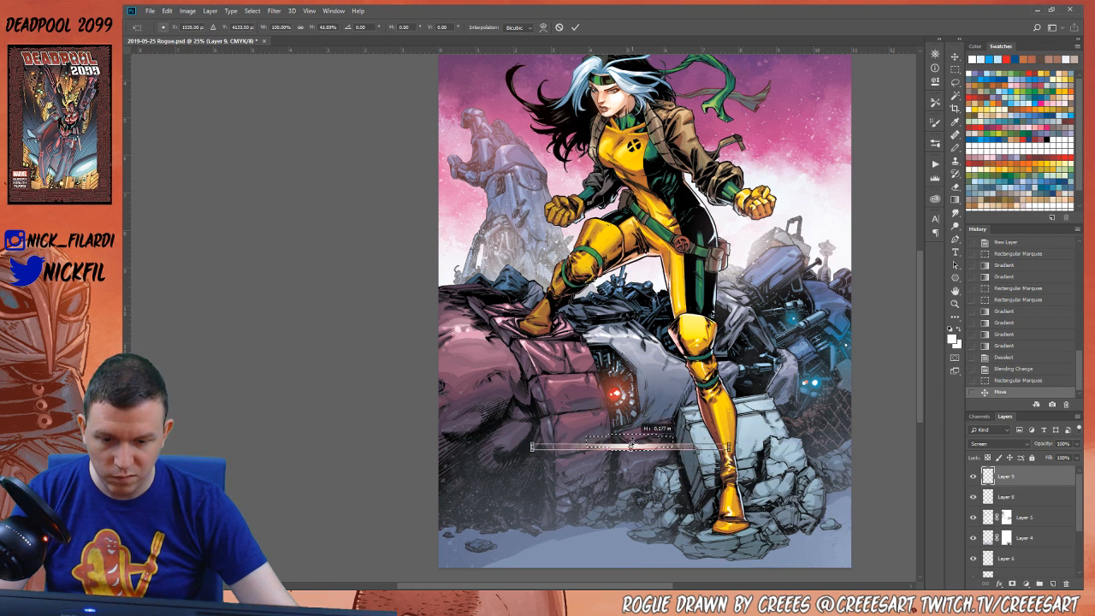
{"action": "left_click_drag", "start_coordinate": [631, 444], "coordinate": [630, 448]}
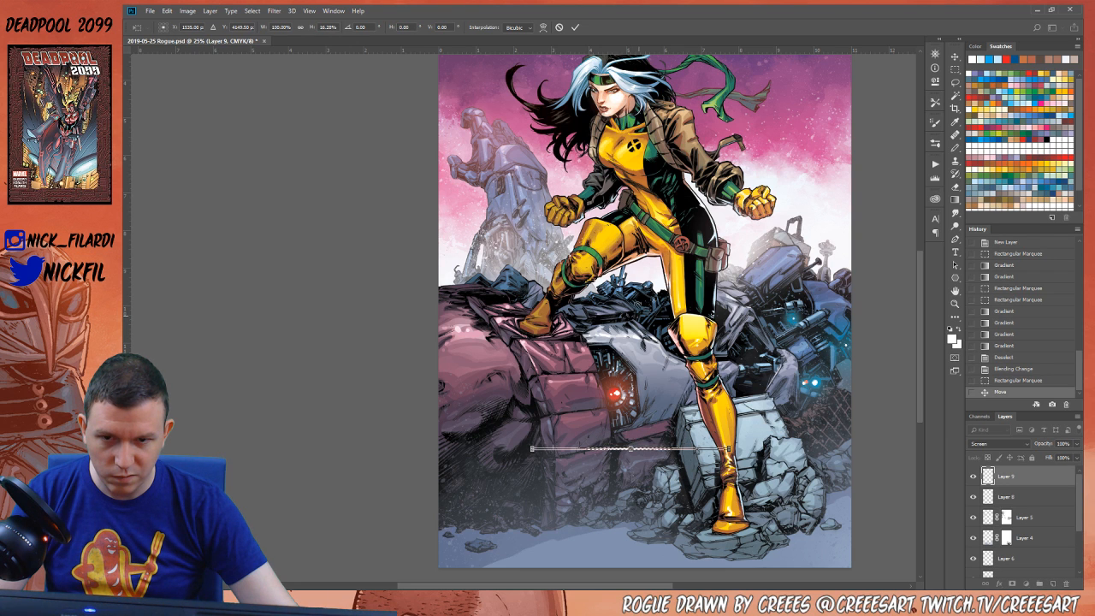
{"action": "left_click", "coordinate": [574, 26]}
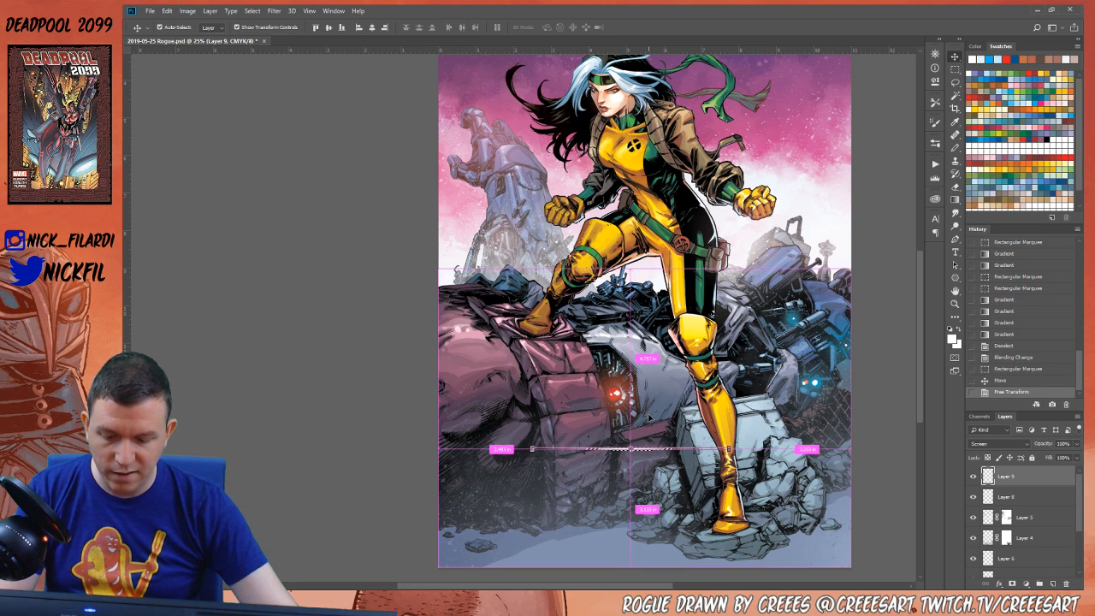
Tint the selected streak on Layer 9 with red radial gradients, including toward both of its ends, and clear the selection
{"action": "key", "text": "z"}
{"action": "left_click", "coordinate": [606, 462]}
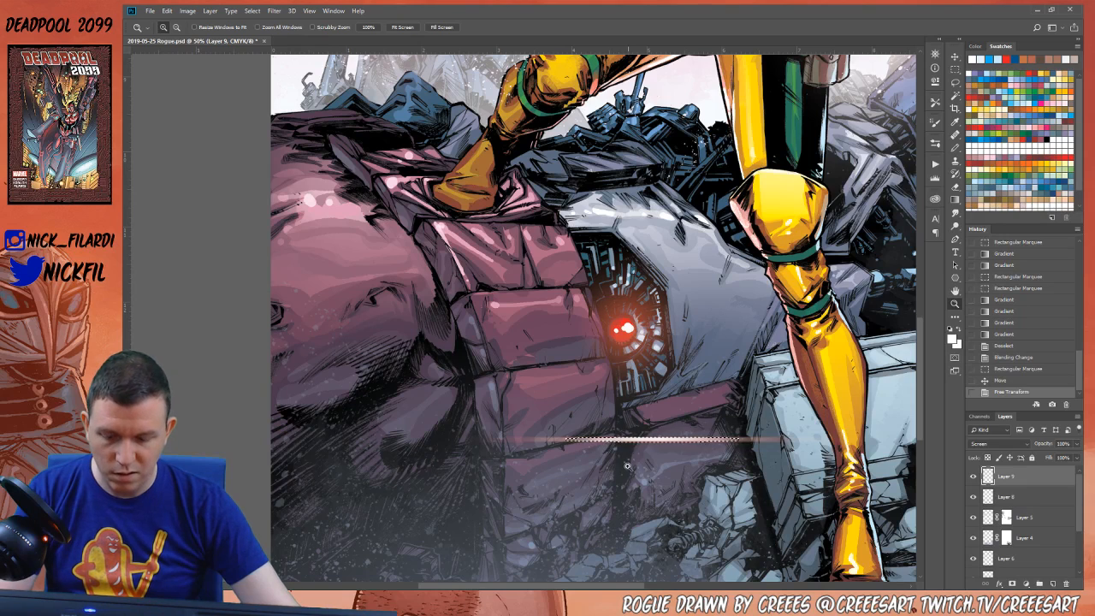
{"action": "key", "text": "g"}
{"action": "left_click", "coordinate": [1031, 75]}
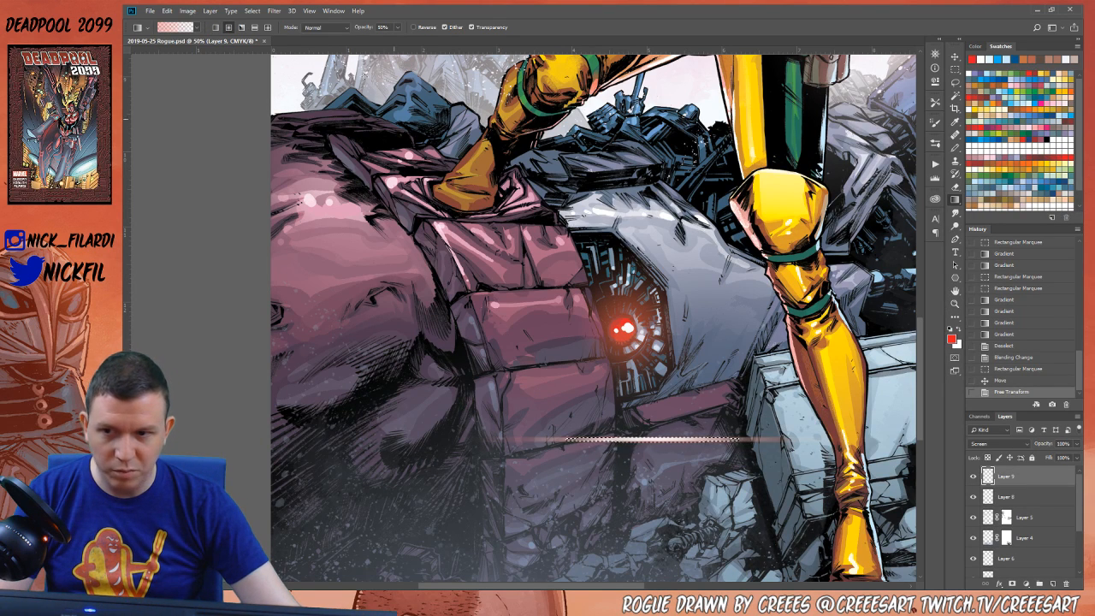
{"action": "left_click_drag", "start_coordinate": [642, 524], "coordinate": [642, 524]}
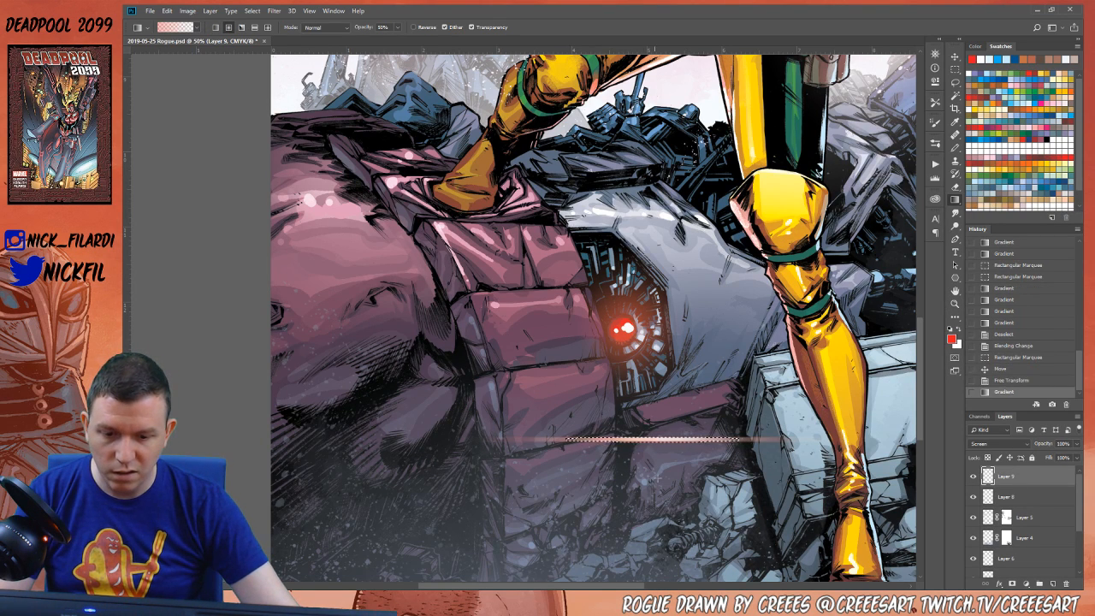
{"action": "left_click_drag", "start_coordinate": [679, 489], "coordinate": [679, 489]}
{"action": "mouse_move", "coordinate": [741, 434]}
{"action": "left_mouse_down"}
{"action": "mouse_move", "coordinate": [684, 486]}
{"action": "mouse_move", "coordinate": [747, 445]}
{"action": "left_mouse_up"}
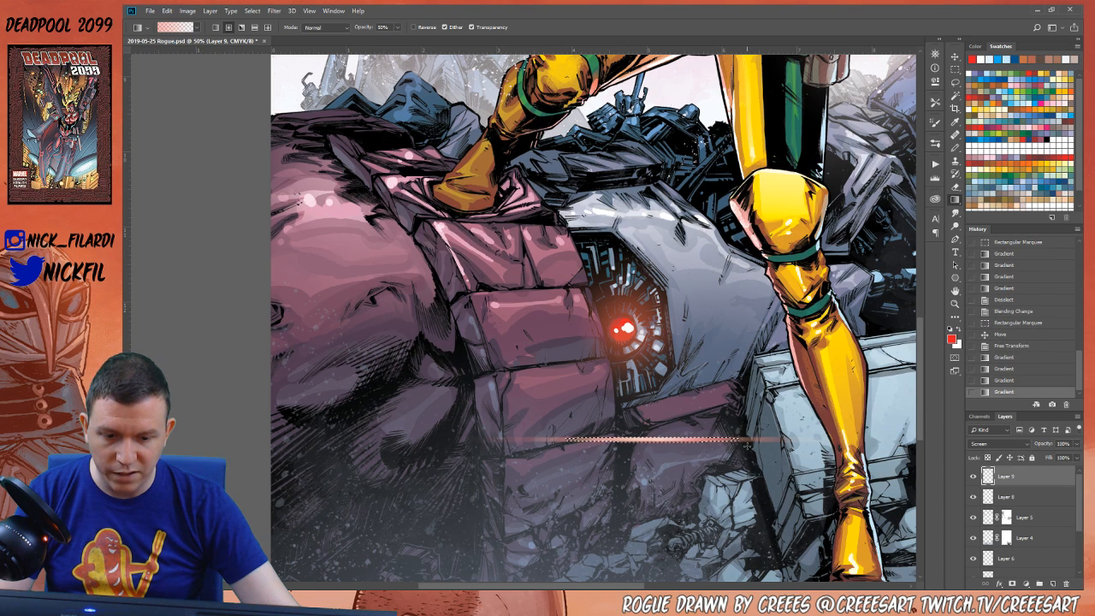
{"action": "left_click_drag", "start_coordinate": [548, 440], "coordinate": [588, 443]}
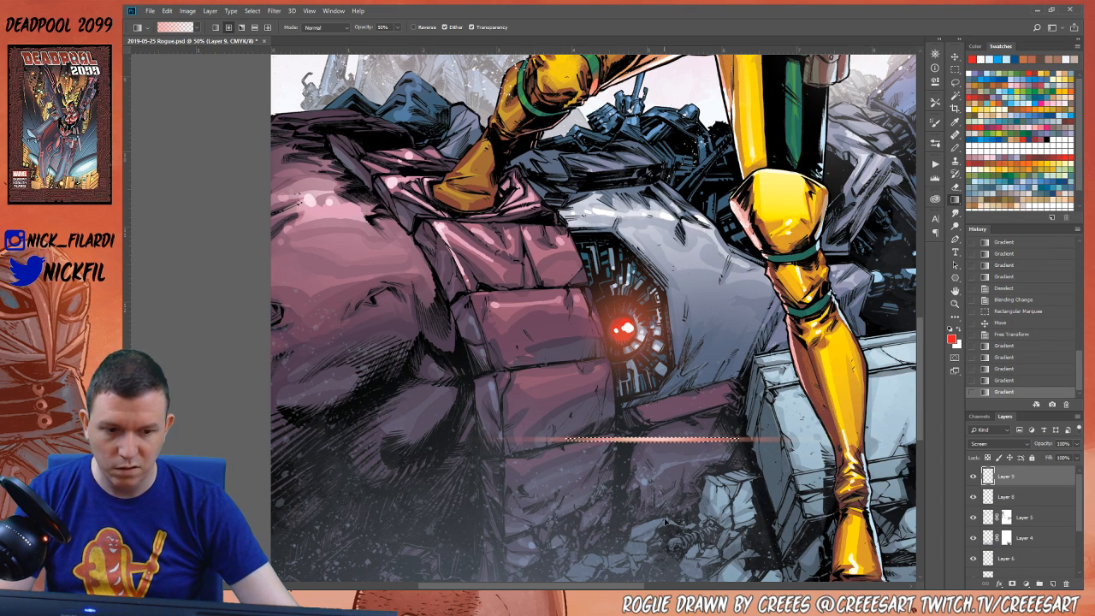
{"action": "key", "text": "ctrl+d"}
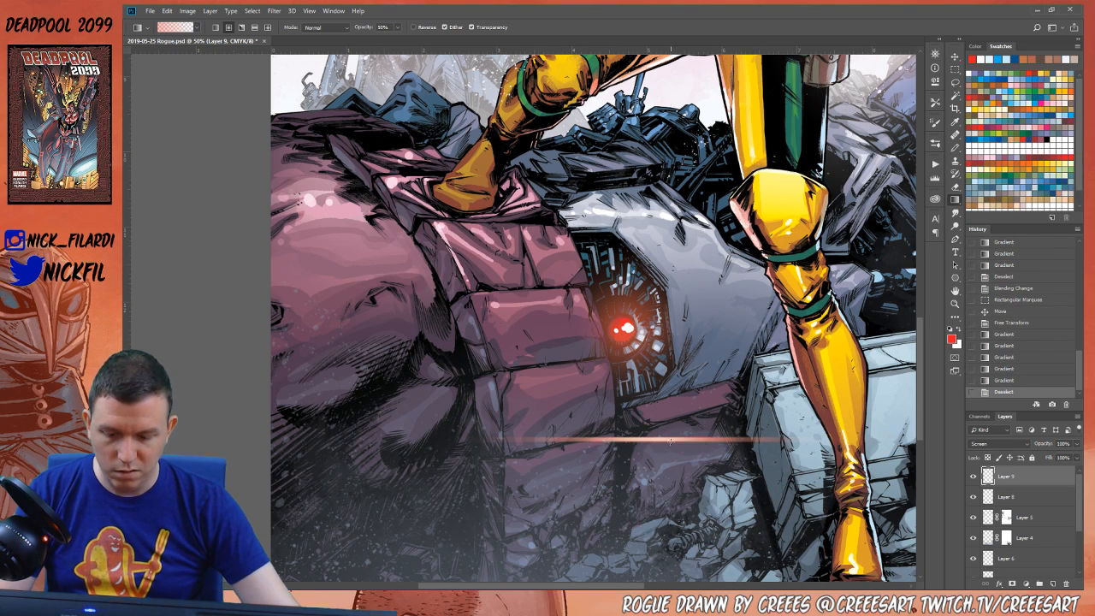
Move the streak up onto the glowing red light in the round wreckage mechanism
{"action": "key", "text": "v"}
{"action": "left_click_drag", "start_coordinate": [670, 441], "coordinate": [637, 327]}
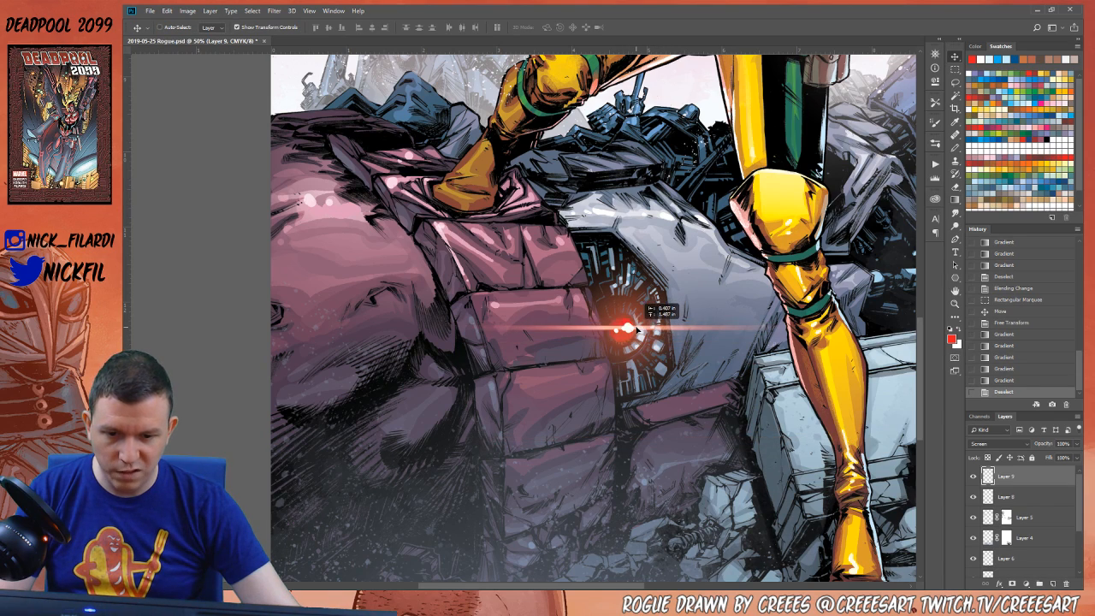
{"action": "key", "text": "z"}
{"action": "left_click", "coordinate": [596, 435], "text": "alt"}
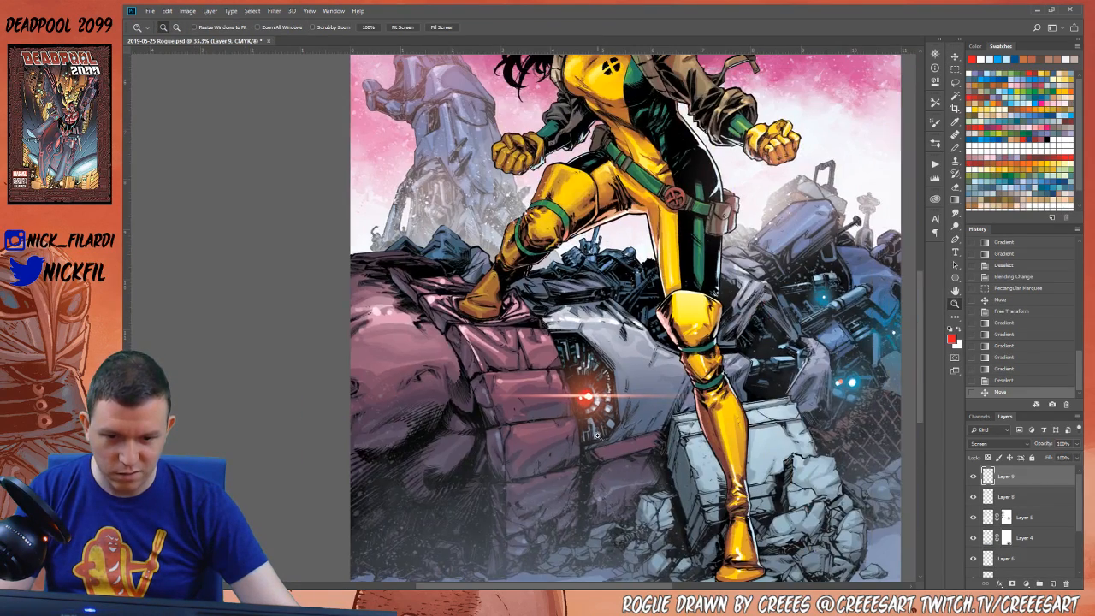
{"action": "left_click", "coordinate": [596, 435], "text": "alt"}
{"action": "left_click", "coordinate": [596, 468]}
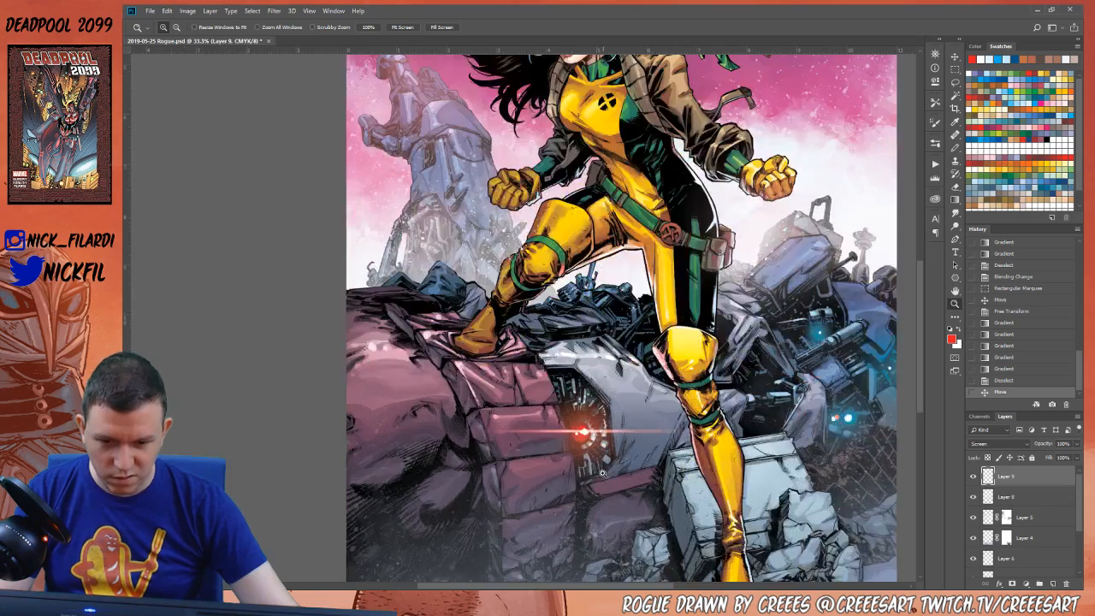
{"action": "left_click", "coordinate": [603, 440]}
{"action": "left_click", "coordinate": [615, 389]}
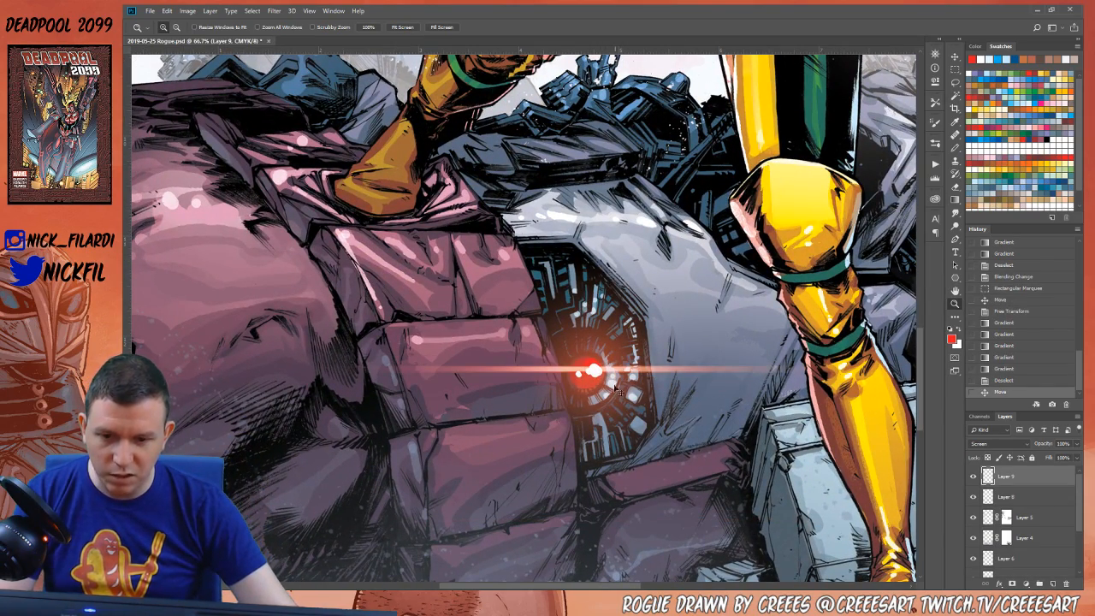
Shift the Layer 9 streak slightly and make it shorter and thinner with Free Transform
{"action": "key", "text": "v"}
{"action": "left_click_drag", "start_coordinate": [627, 370], "coordinate": [588, 360]}
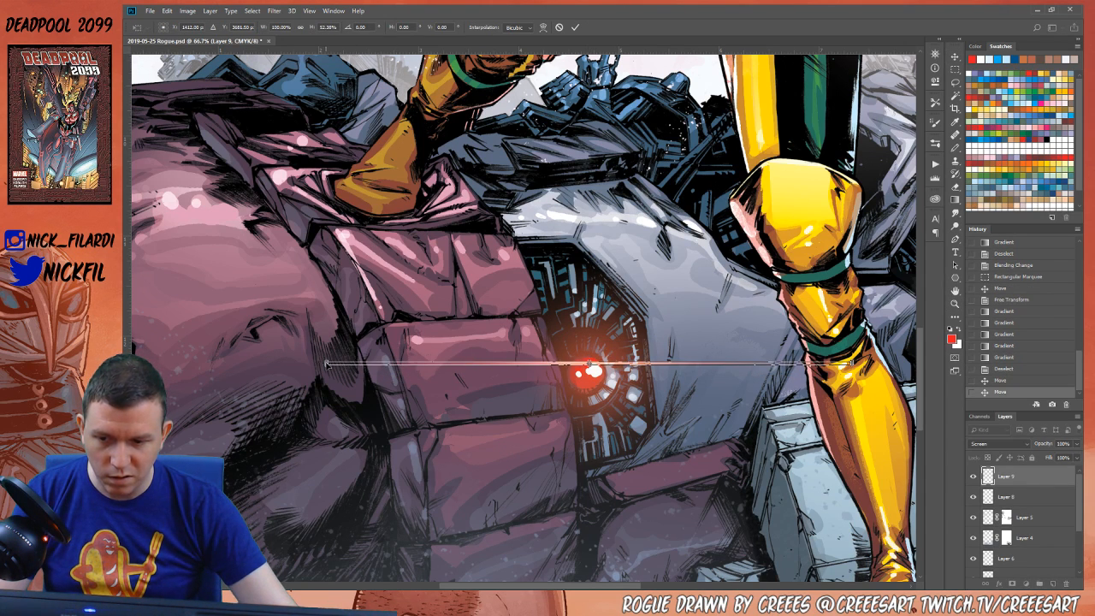
{"action": "left_click_drag", "start_coordinate": [325, 363], "coordinate": [478, 364]}
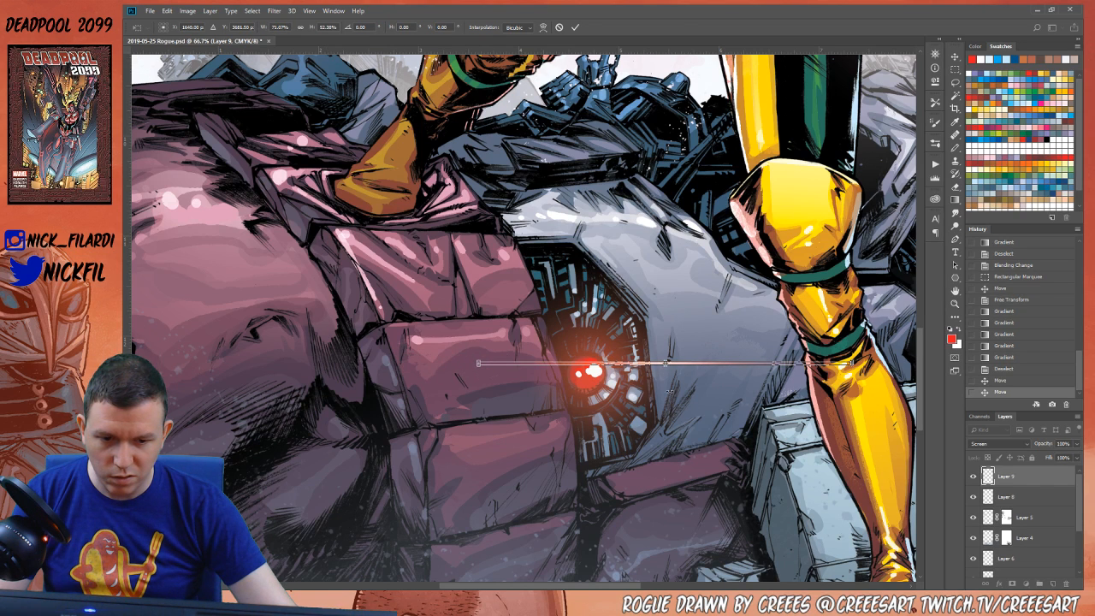
{"action": "left_click", "coordinate": [574, 27]}
Duplicate the streak and place the copy across the red light to build up the flare
{"action": "left_click_drag", "start_coordinate": [676, 310], "coordinate": [612, 340]}
{"action": "key", "text": "z"}
{"action": "key", "text": "ctrl+0"}
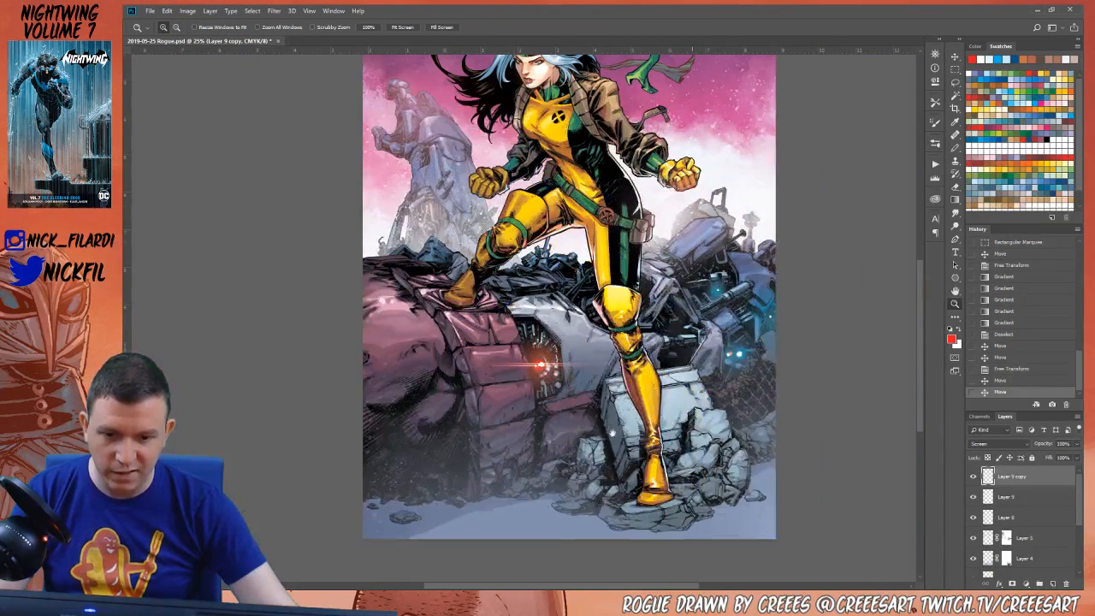
{"action": "left_click", "coordinate": [1009, 497], "text": "shift"}
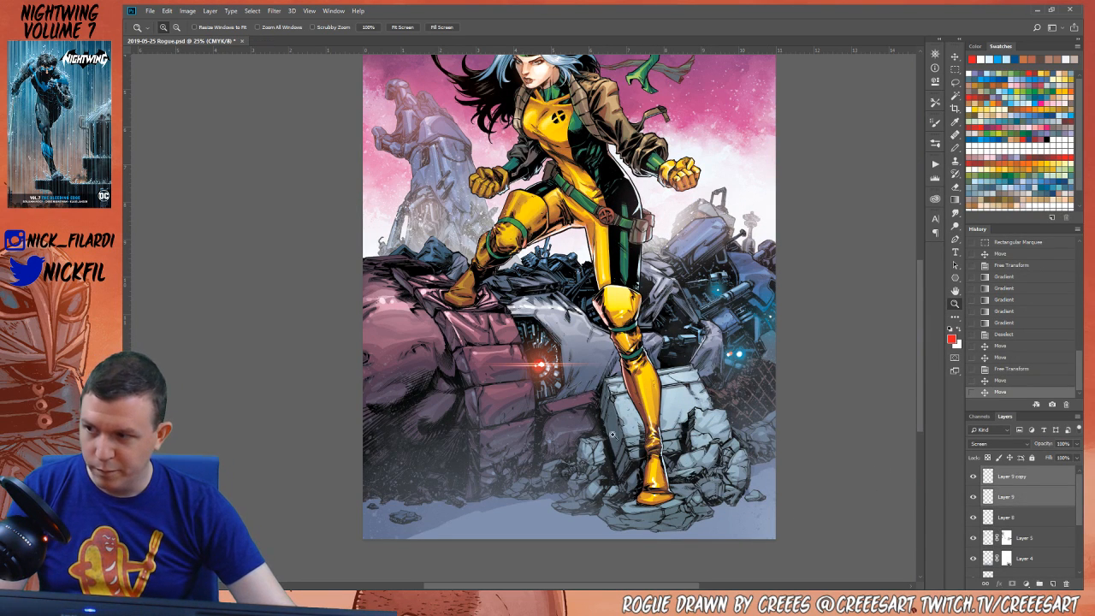
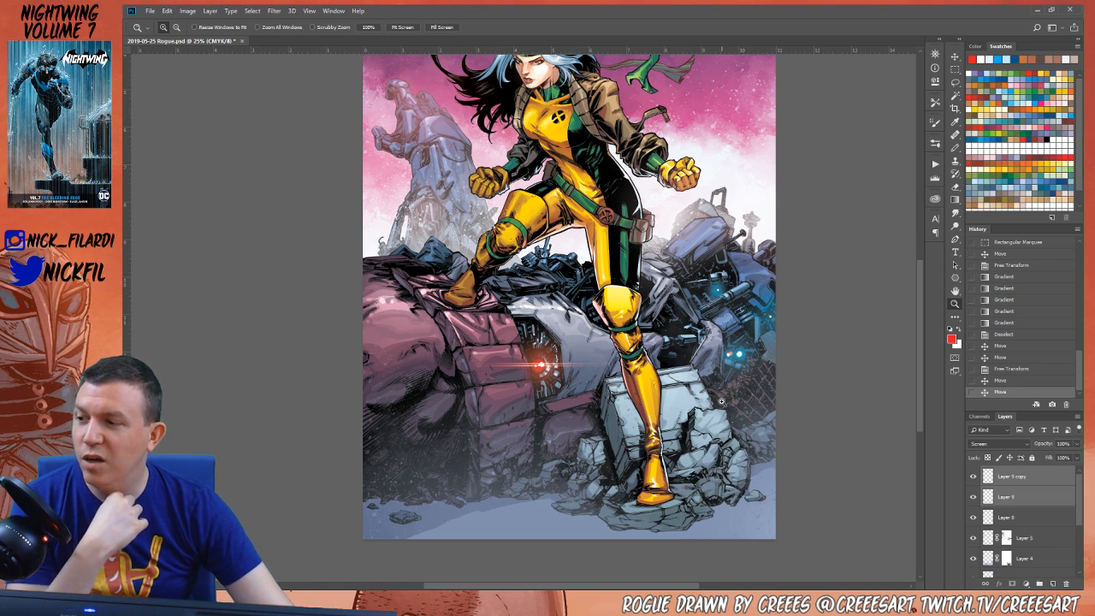
{"action": "left_click", "coordinate": [733, 318]}
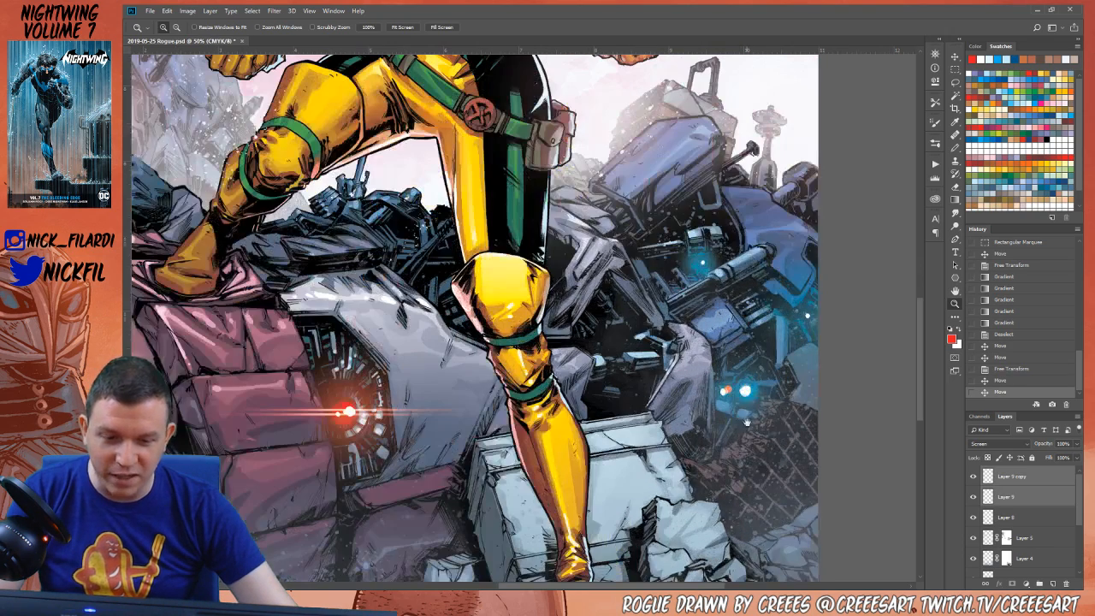
{"action": "key", "text": "l"}
{"action": "left_click_drag", "start_coordinate": [710, 363], "coordinate": [817, 363]}
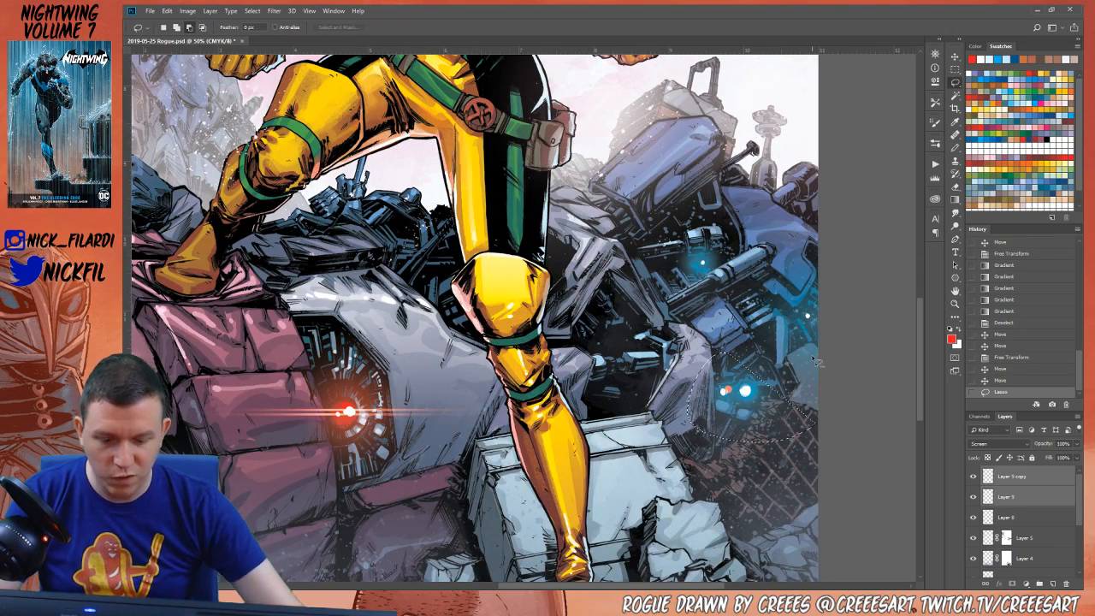
{"action": "key", "text": "ctrl+d"}
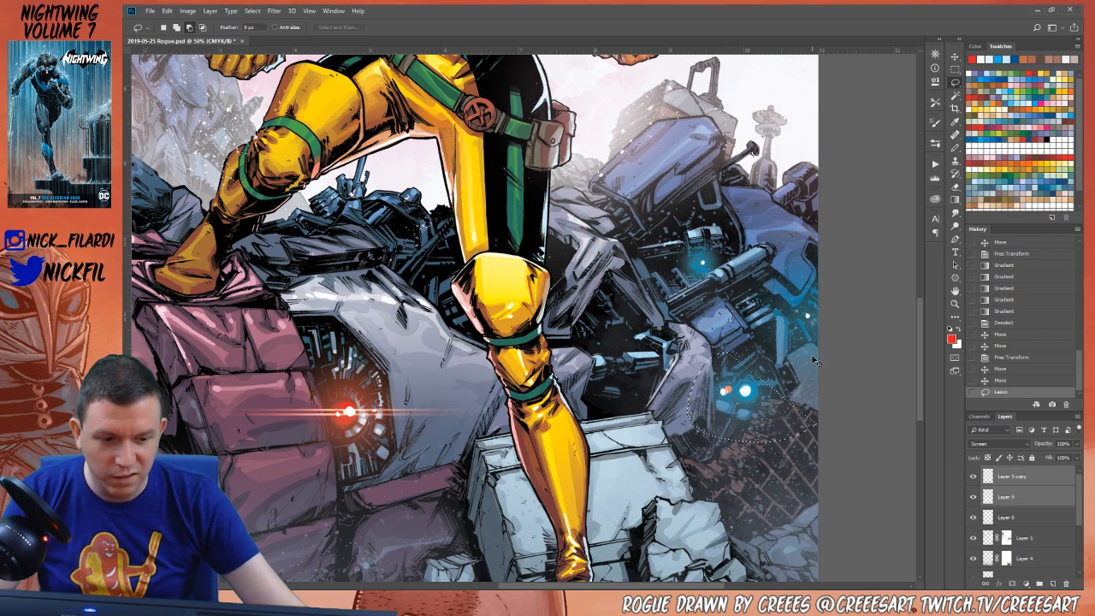
Erase the existing glows around the small lights in the blue wreckage on Layer 8
{"action": "left_click", "coordinate": [1018, 498]}
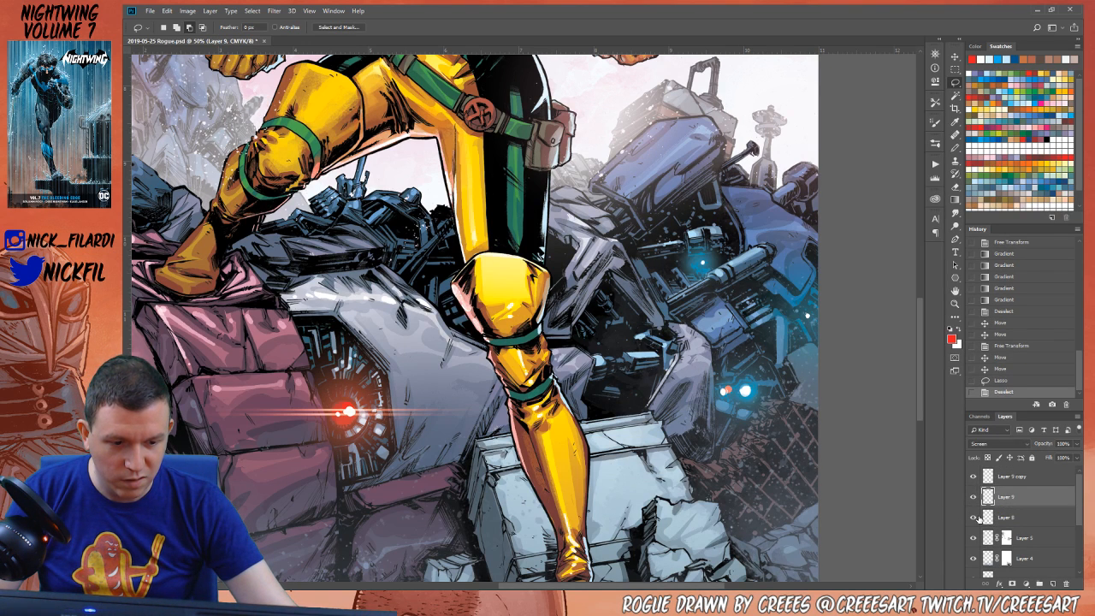
{"action": "left_click", "coordinate": [1027, 515]}
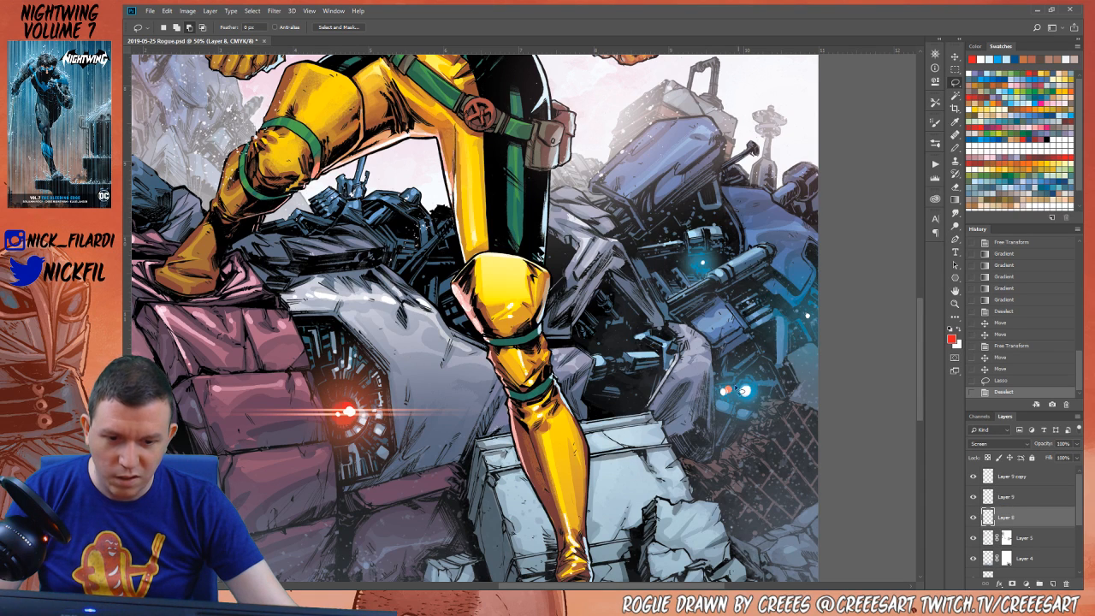
{"action": "left_click", "coordinate": [974, 518]}
{"action": "left_click", "coordinate": [974, 518]}
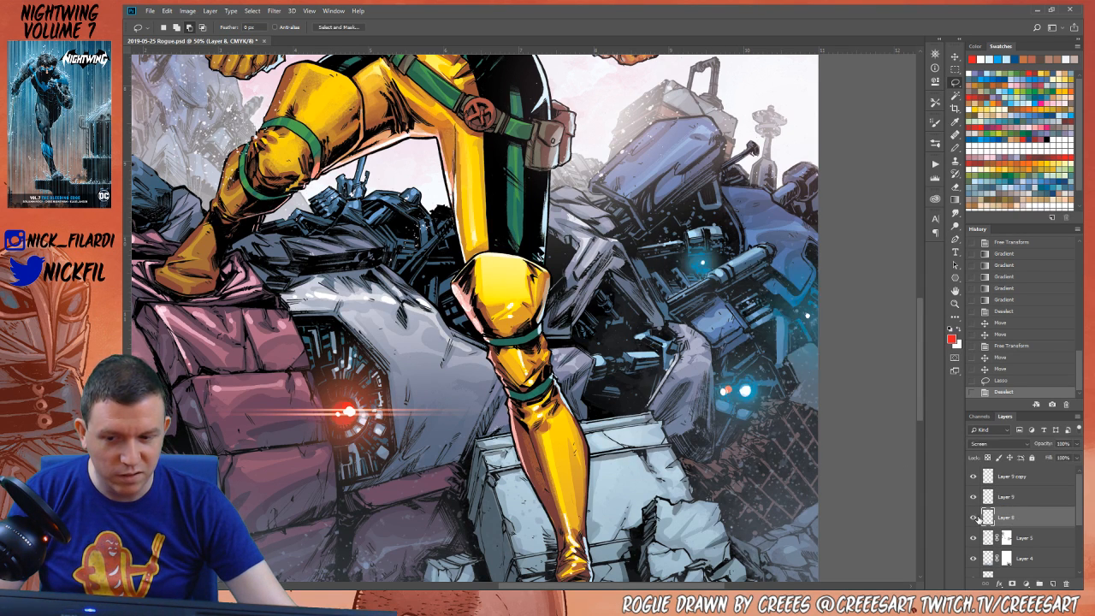
{"action": "key", "text": "e"}
{"action": "mouse_move", "coordinate": [723, 402]}
{"action": "left_mouse_down"}
{"action": "mouse_move", "coordinate": [752, 389]}
{"action": "mouse_move", "coordinate": [735, 385]}
{"action": "left_mouse_up"}
{"action": "left_click", "coordinate": [701, 261]}
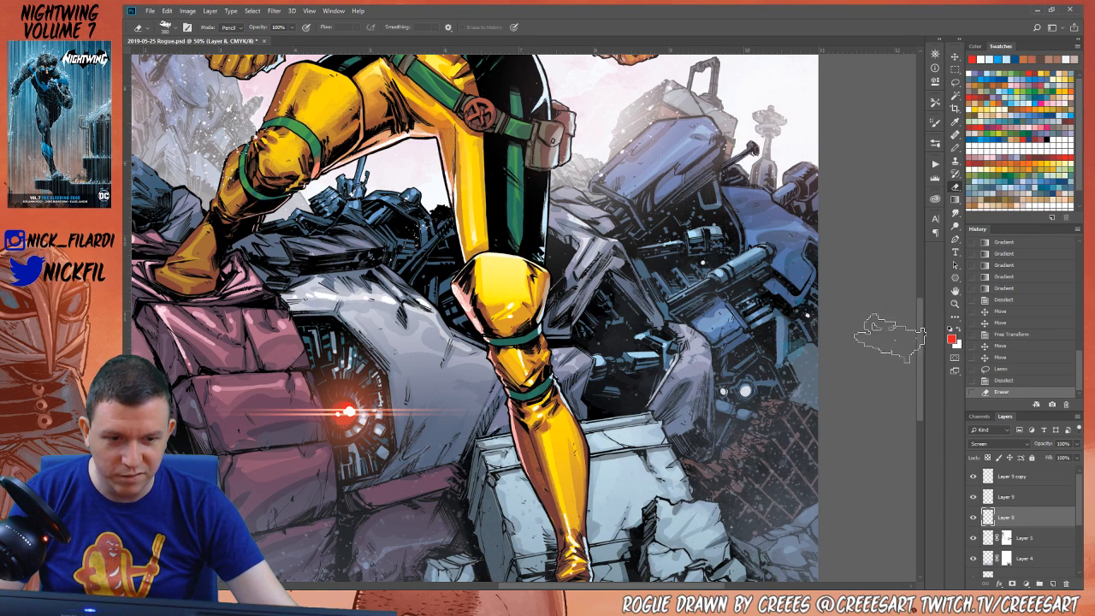
Rebuild the glows around the blue wreckage's small lights on Layer 8 with bright blue radial gradients
{"action": "left_click", "coordinate": [998, 56]}
{"action": "key", "text": "g"}
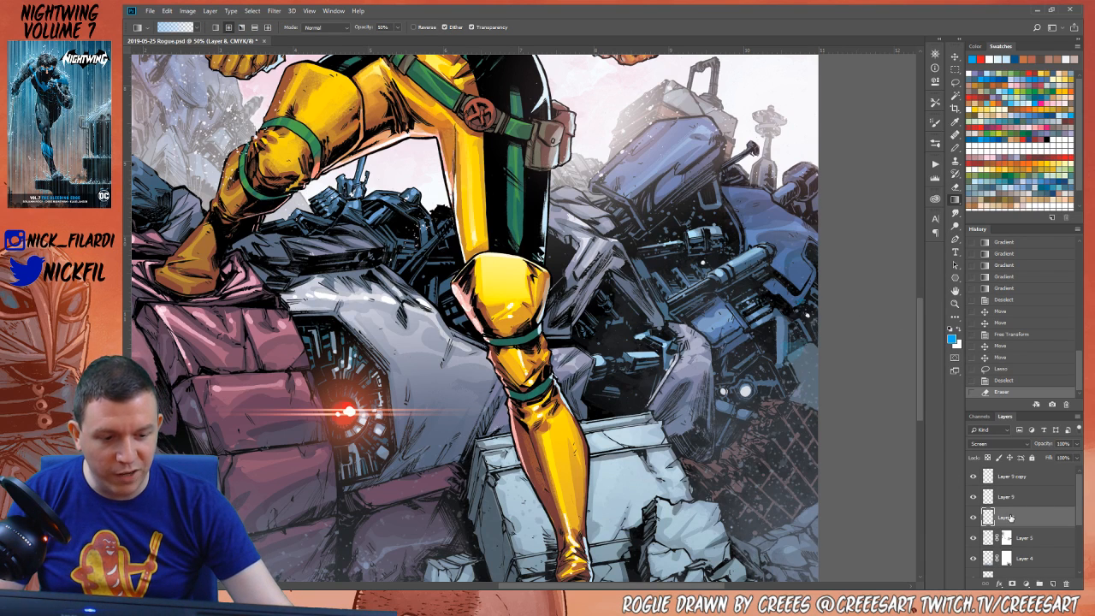
{"action": "left_click_drag", "start_coordinate": [722, 391], "coordinate": [746, 392]}
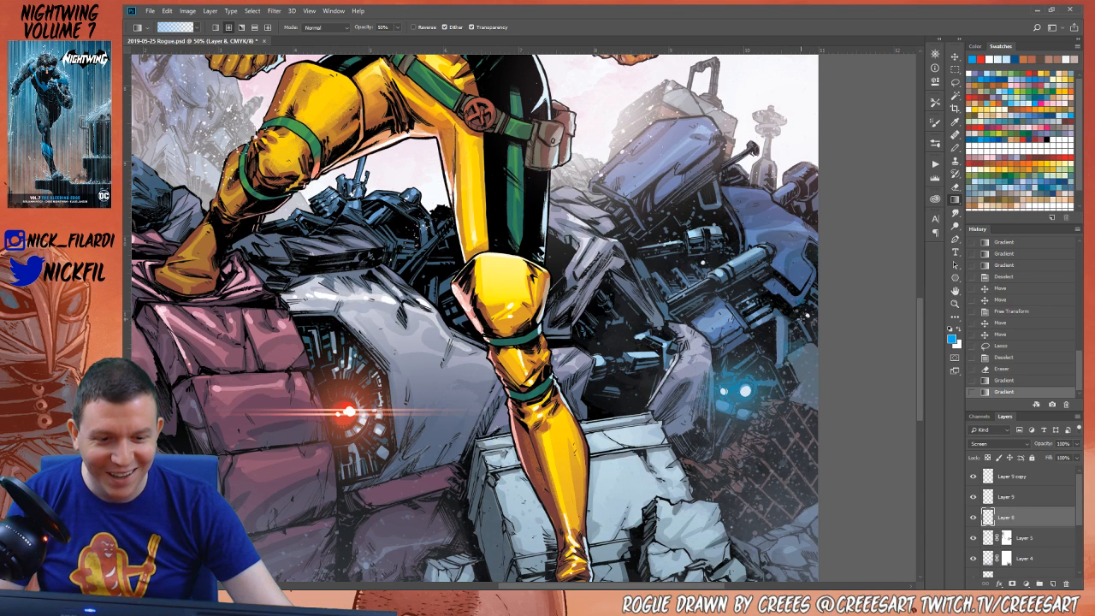
{"action": "left_click_drag", "start_coordinate": [806, 314], "coordinate": [807, 316]}
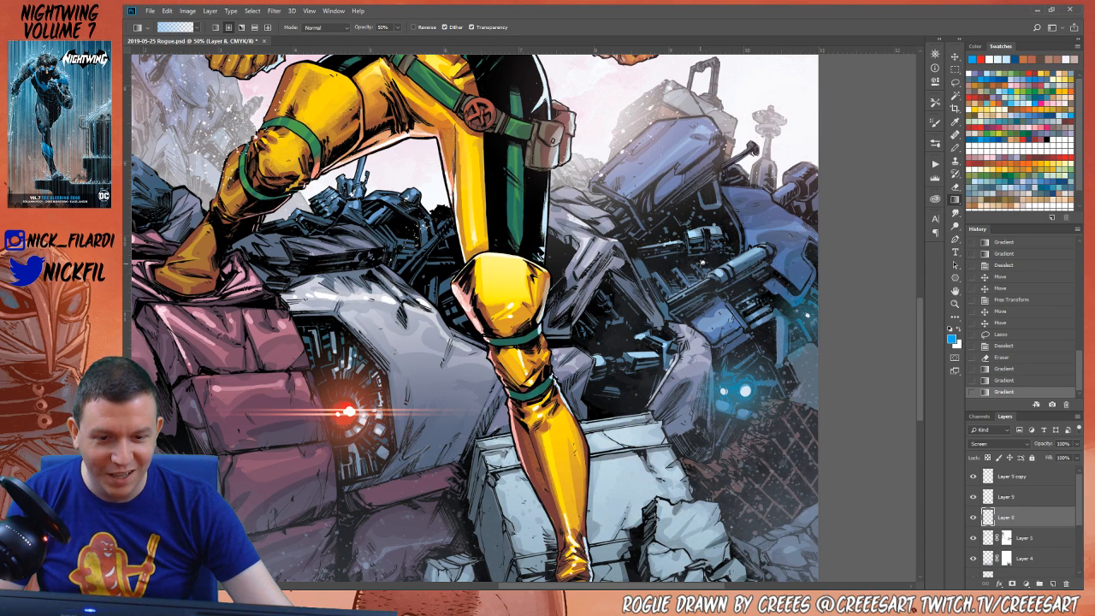
{"action": "left_click_drag", "start_coordinate": [728, 209], "coordinate": [729, 209]}
{"action": "left_click_drag", "start_coordinate": [702, 263], "coordinate": [703, 264]}
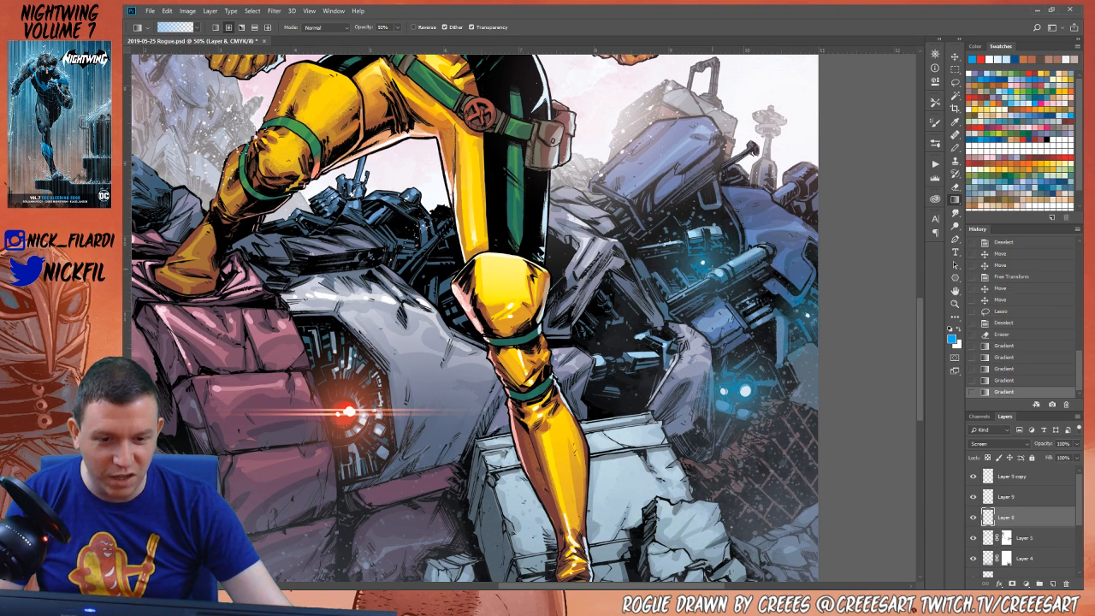
{"action": "left_click_drag", "start_coordinate": [807, 315], "coordinate": [808, 316]}
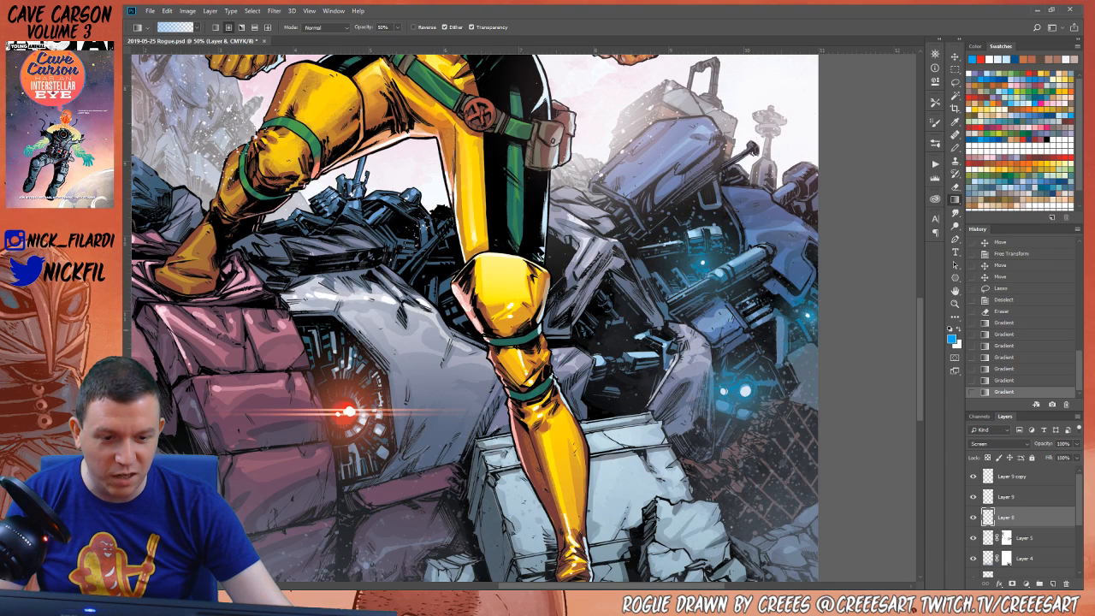
{"action": "left_click_drag", "start_coordinate": [746, 391], "coordinate": [746, 392]}
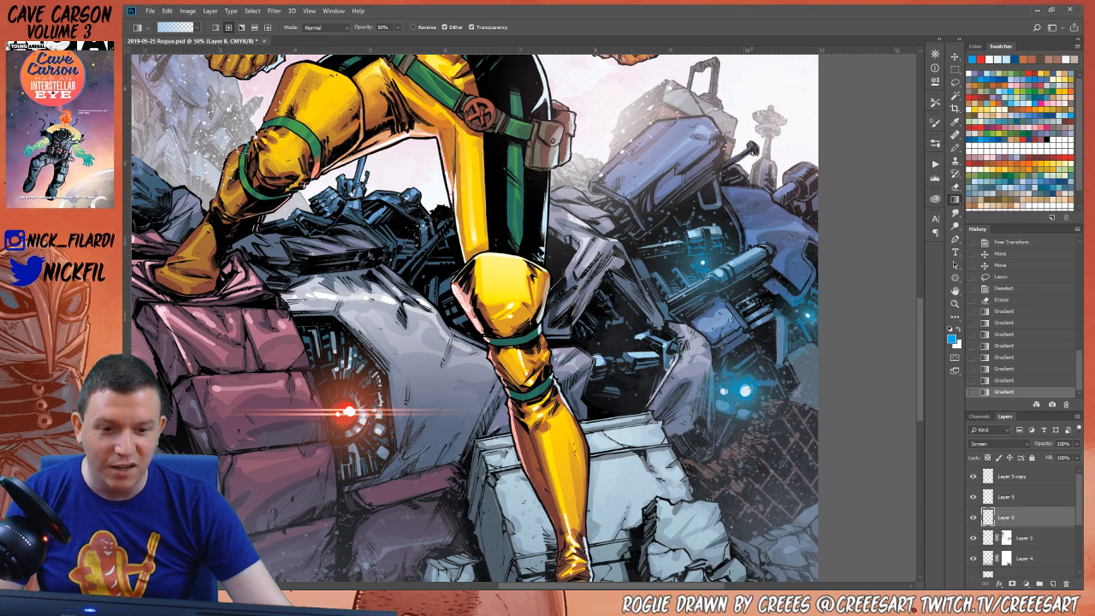
Dot white Pencil highlights at the centres of the four blue lights on Layer 8
{"action": "left_click", "coordinate": [1038, 140]}
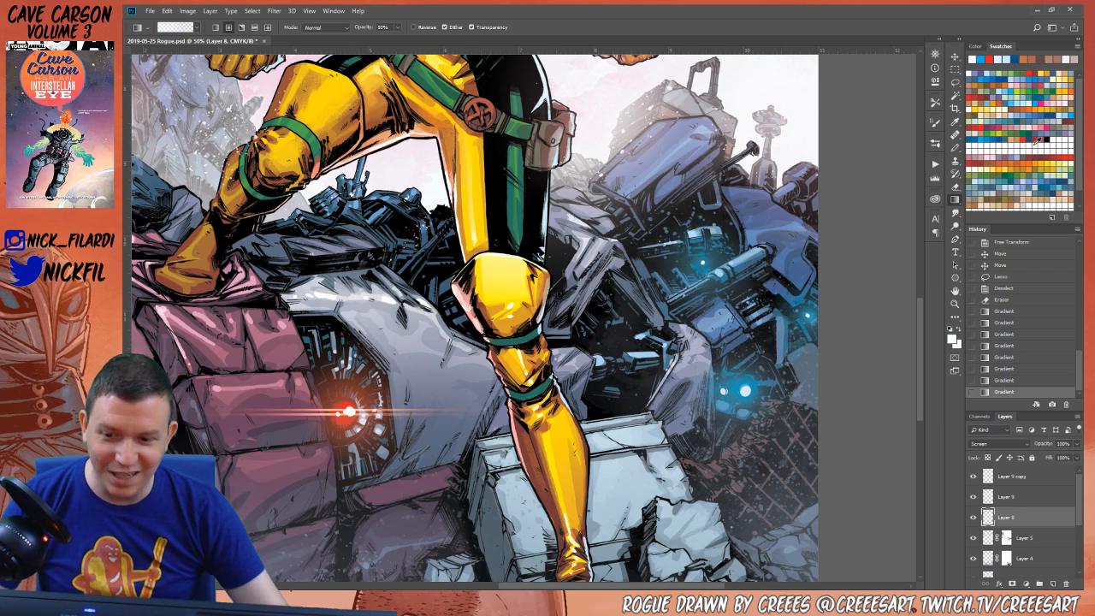
{"action": "key", "text": "b"}
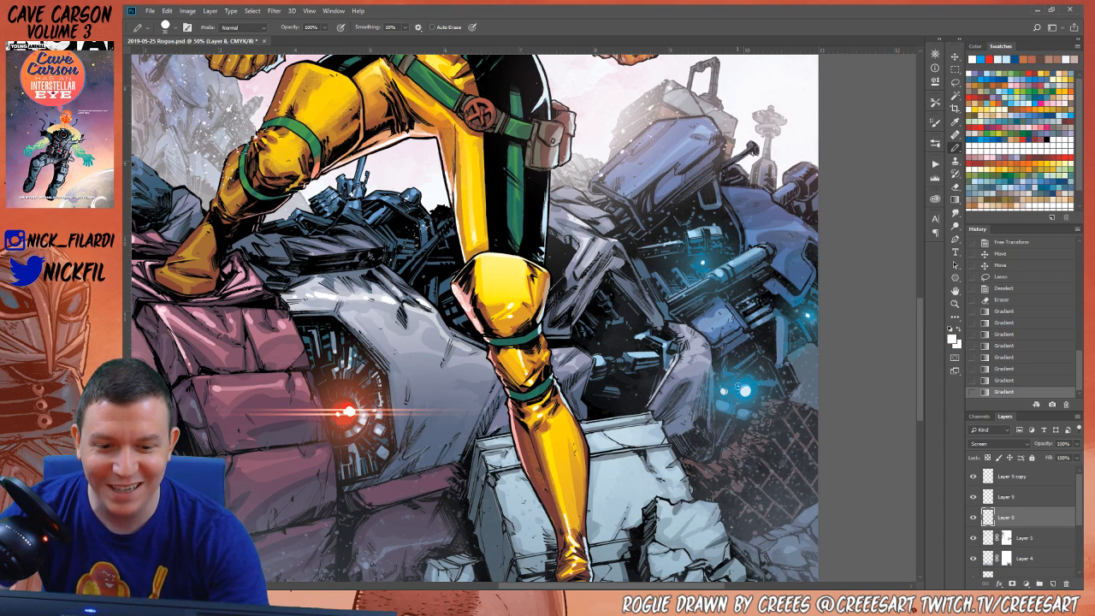
{"action": "left_click", "coordinate": [744, 390]}
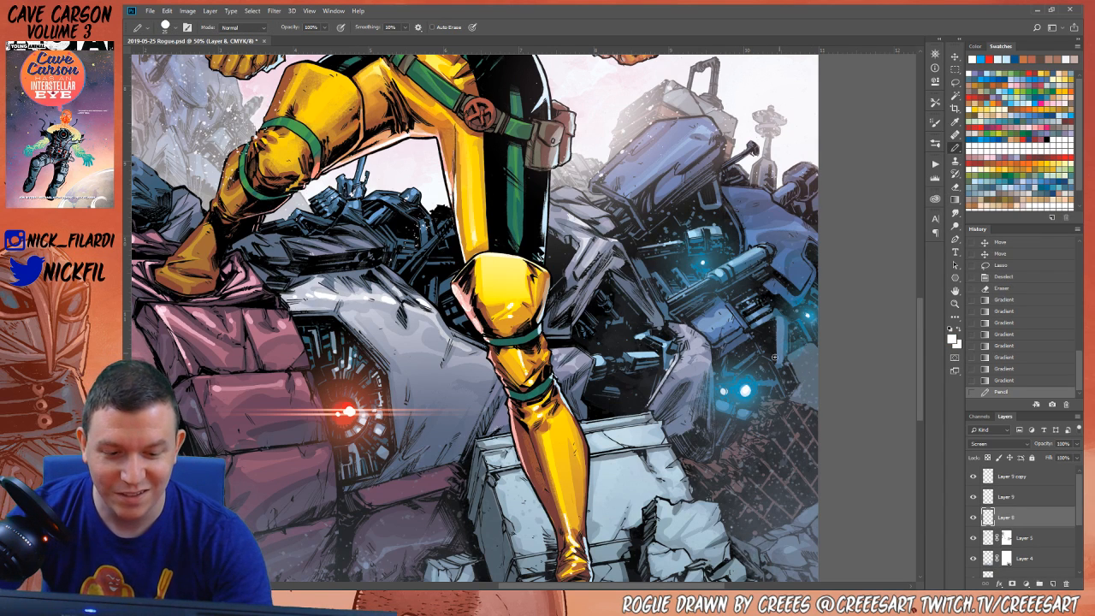
{"action": "left_click", "coordinate": [723, 391]}
{"action": "left_click", "coordinate": [806, 315]}
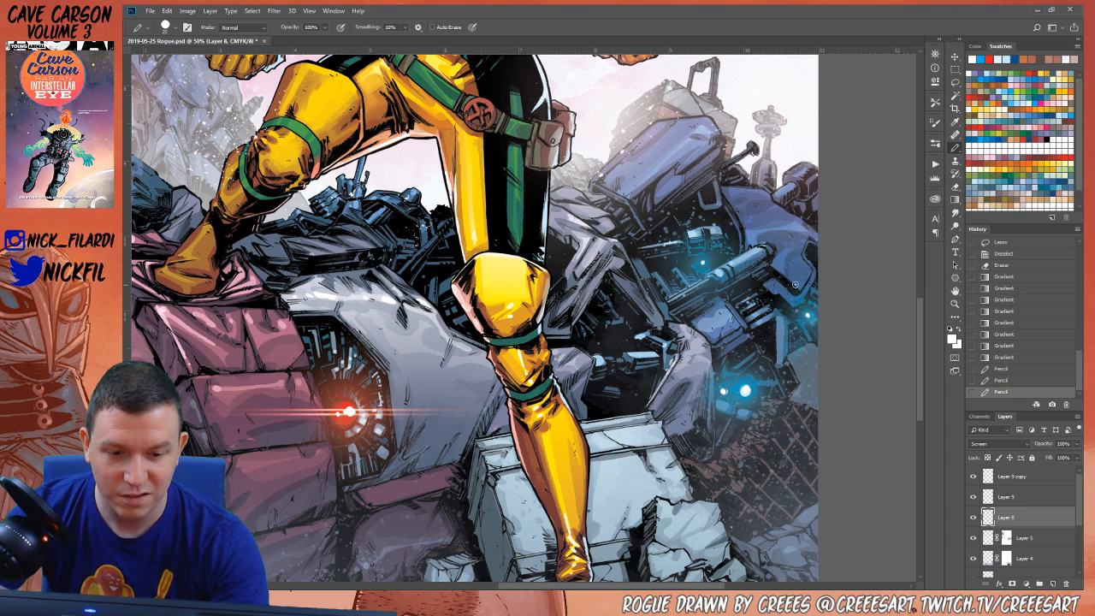
{"action": "left_click", "coordinate": [701, 262]}
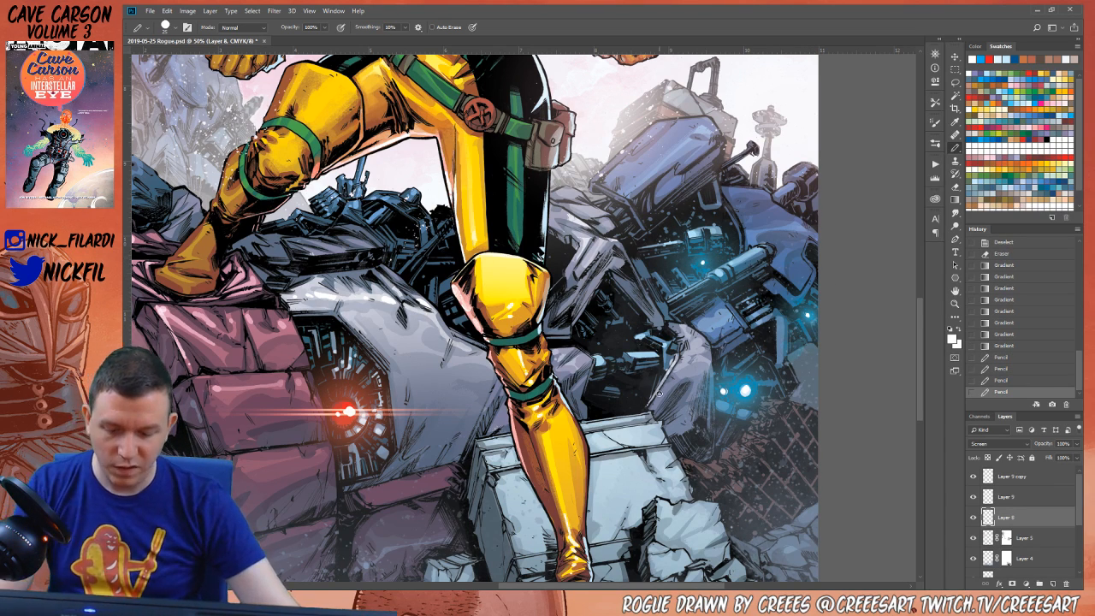
Duplicate the Layer 9 streak and place the copy across the pair of blue lights above the chain-link fence
{"action": "key", "text": "m"}
{"action": "left_click", "coordinate": [1018, 498]}
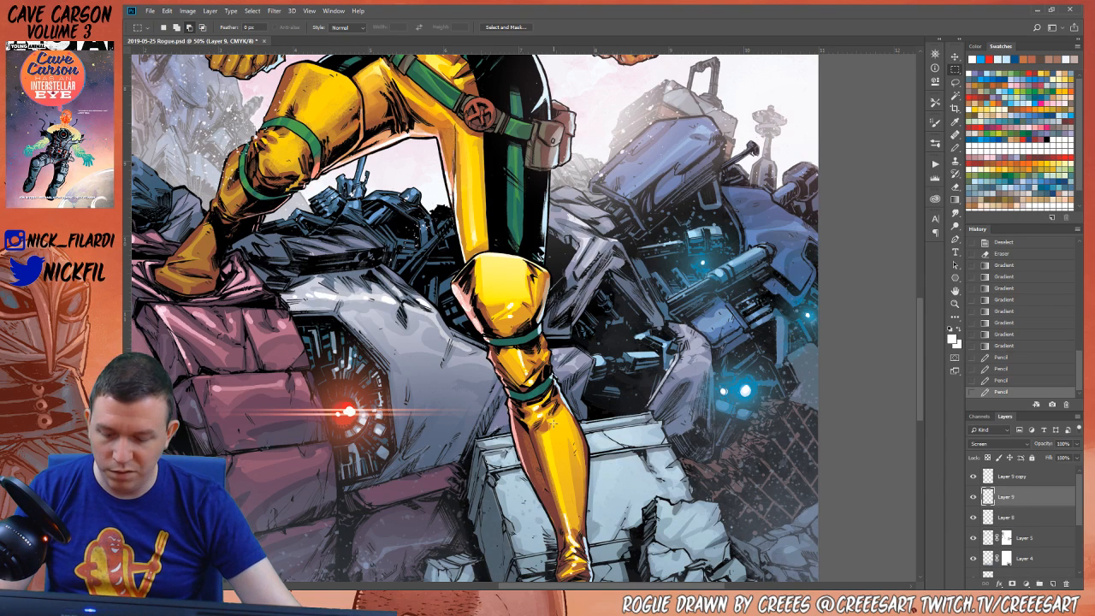
{"action": "key", "text": "v"}
{"action": "left_click_drag", "start_coordinate": [551, 421], "coordinate": [756, 458]}
{"action": "key", "text": "z"}
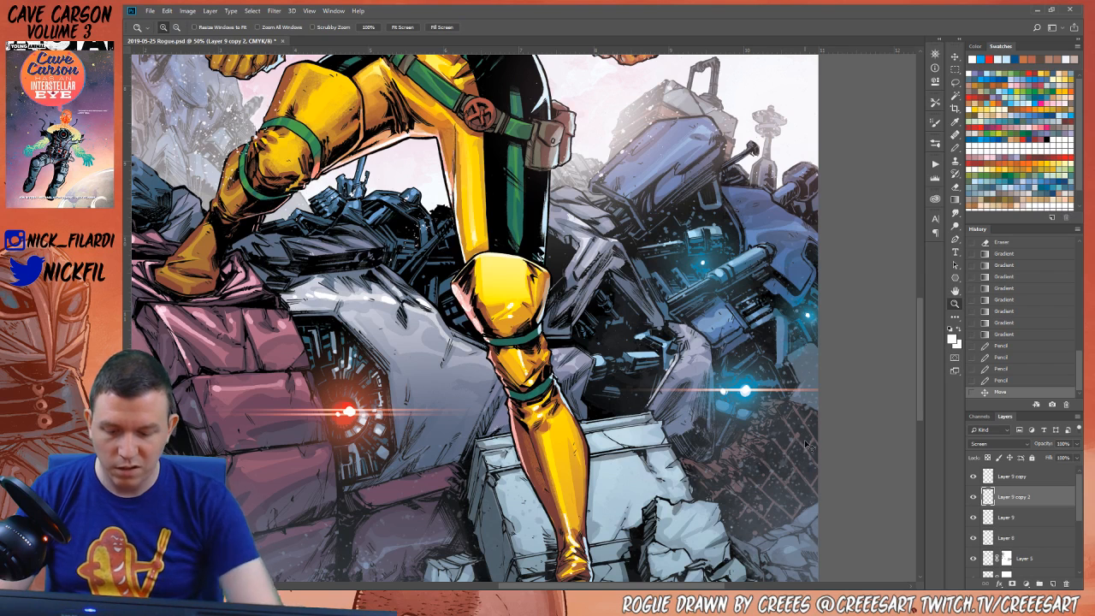
Shift the hue of the Layer 9 copy 2 streak to blue with Hue/Saturation to match the blue lights
{"action": "key", "text": "ctrl+u"}
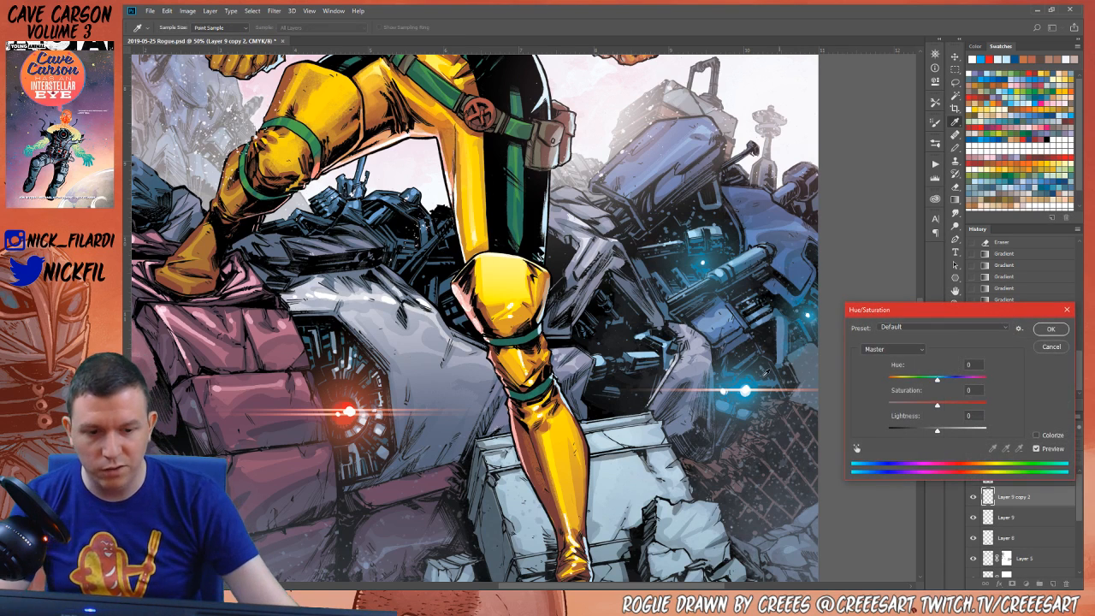
{"action": "left_click_drag", "start_coordinate": [937, 378], "coordinate": [895, 381]}
{"action": "left_click", "coordinate": [1050, 330]}
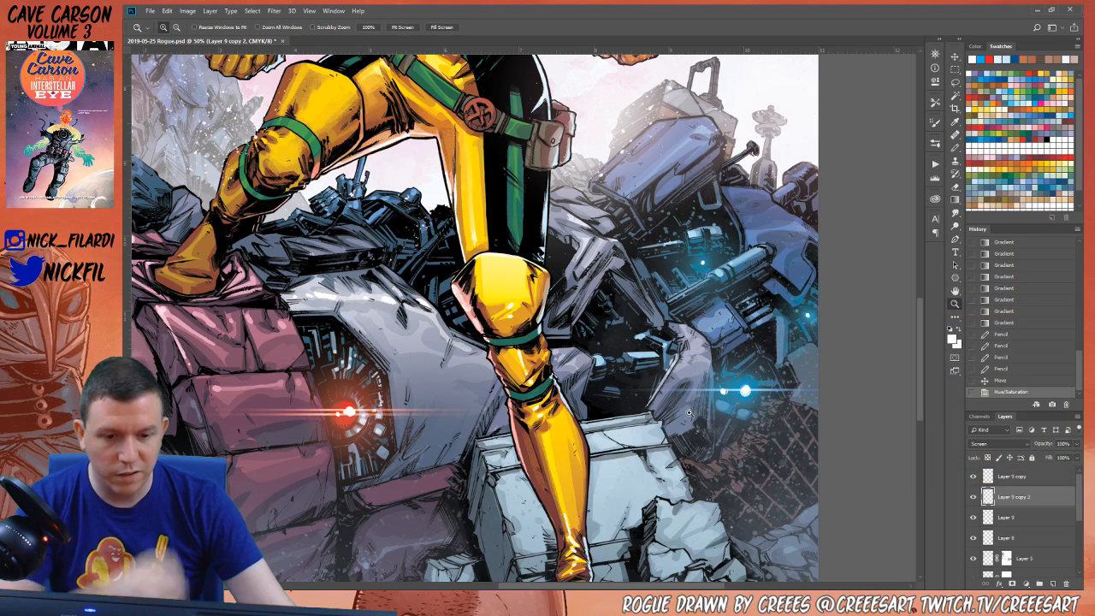
Place further copies of the blue streak across the blue lights above the chain-link fence and higher in the blue wreckage
{"action": "key", "text": "v"}
{"action": "left_click_drag", "start_coordinate": [756, 419], "coordinate": [734, 422]}
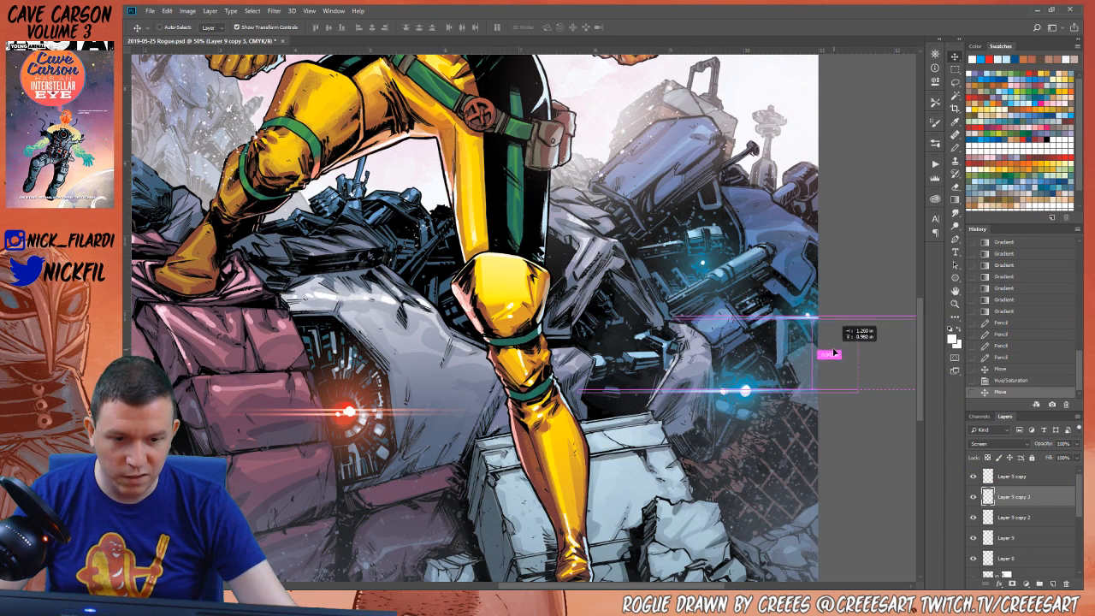
{"action": "left_click_drag", "start_coordinate": [836, 360], "coordinate": [721, 289]}
Shorten the streak copy over the uppermost blue light and recentre it on that light
{"action": "key", "text": "z"}
{"action": "left_click", "coordinate": [767, 360], "text": "alt"}
{"action": "left_click", "coordinate": [767, 360], "text": "alt"}
{"action": "left_click", "coordinate": [767, 360], "text": "alt"}
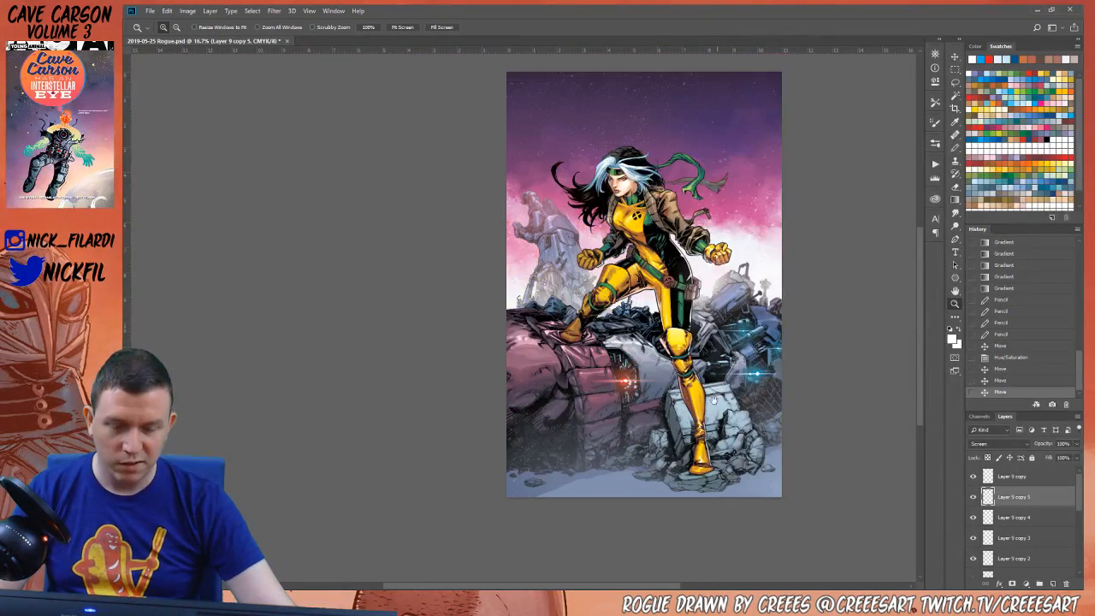
{"action": "left_click_drag", "start_coordinate": [743, 406], "coordinate": [731, 462]}
{"action": "left_click", "coordinate": [757, 390]}
{"action": "left_click", "coordinate": [757, 390]}
{"action": "left_click", "coordinate": [757, 390]}
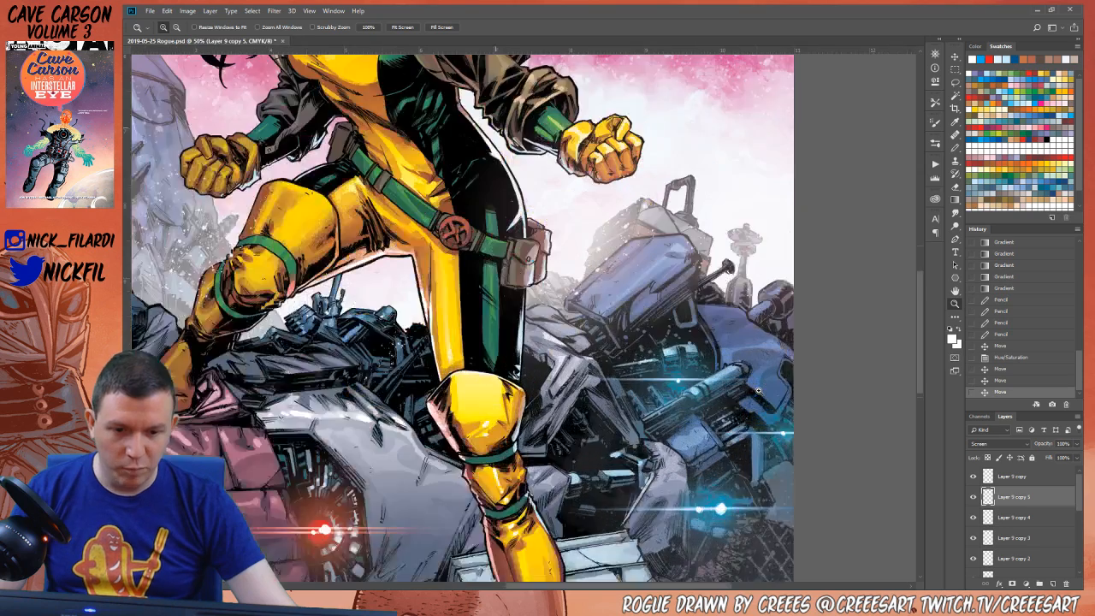
{"action": "left_click", "coordinate": [757, 391]}
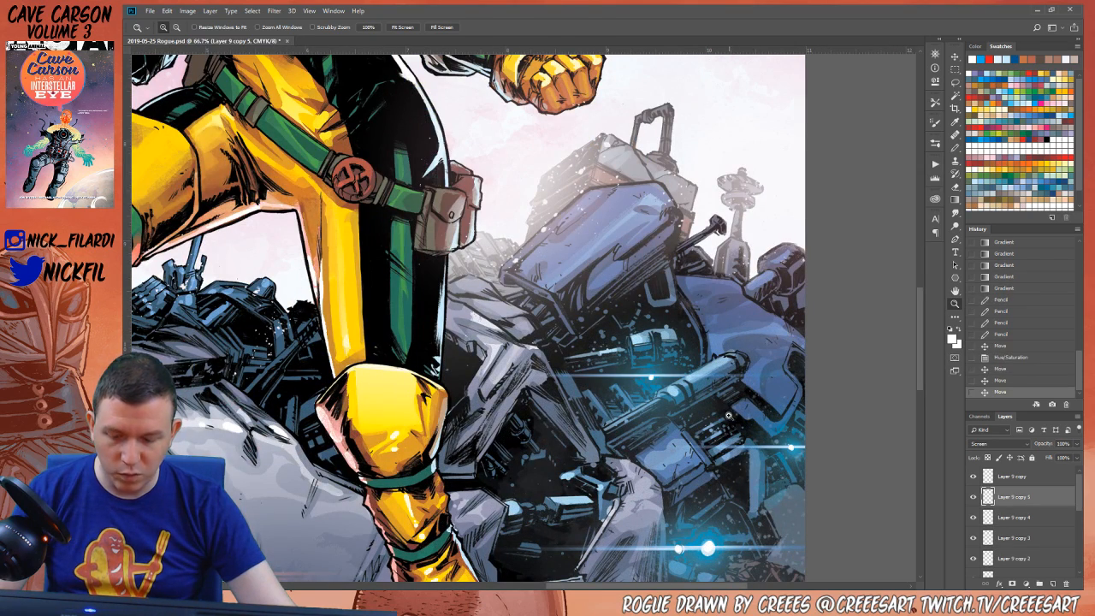
{"action": "key", "text": "v"}
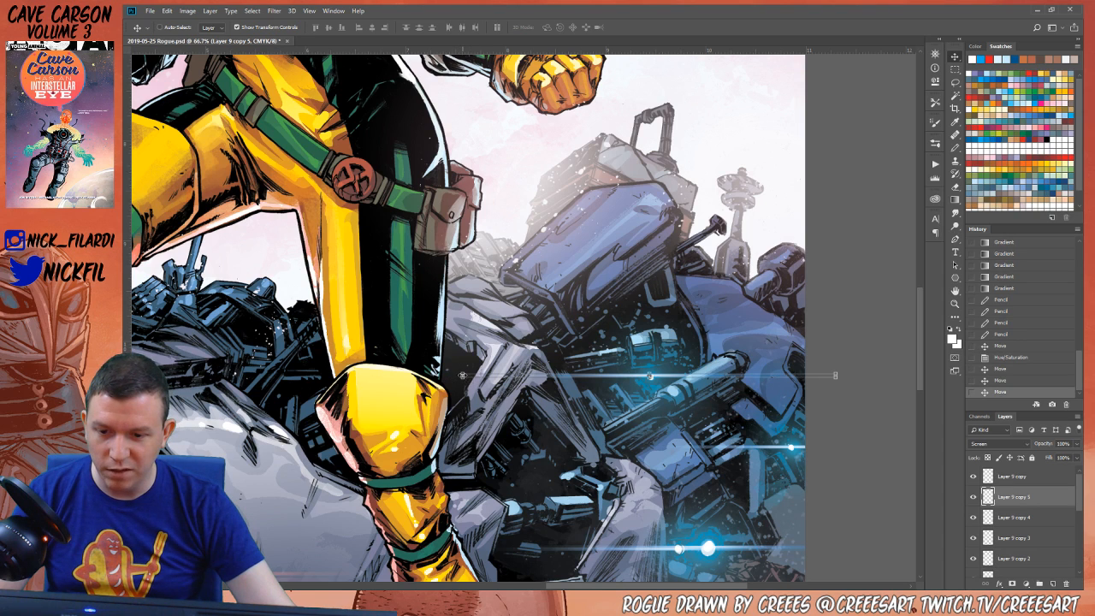
{"action": "left_click_drag", "start_coordinate": [462, 374], "coordinate": [583, 375]}
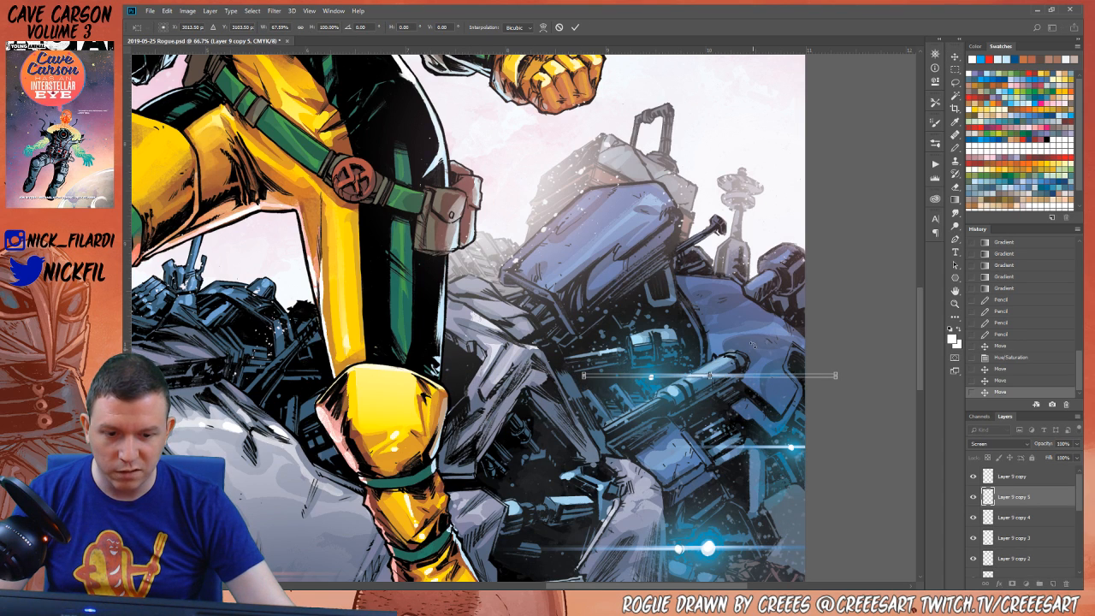
{"action": "key", "text": "Return"}
{"action": "left_click_drag", "start_coordinate": [753, 295], "coordinate": [697, 296]}
Merge Layer 9 and all of its streak copies into a single layer
{"action": "key", "text": "z"}
{"action": "left_click", "coordinate": [694, 486], "text": "alt"}
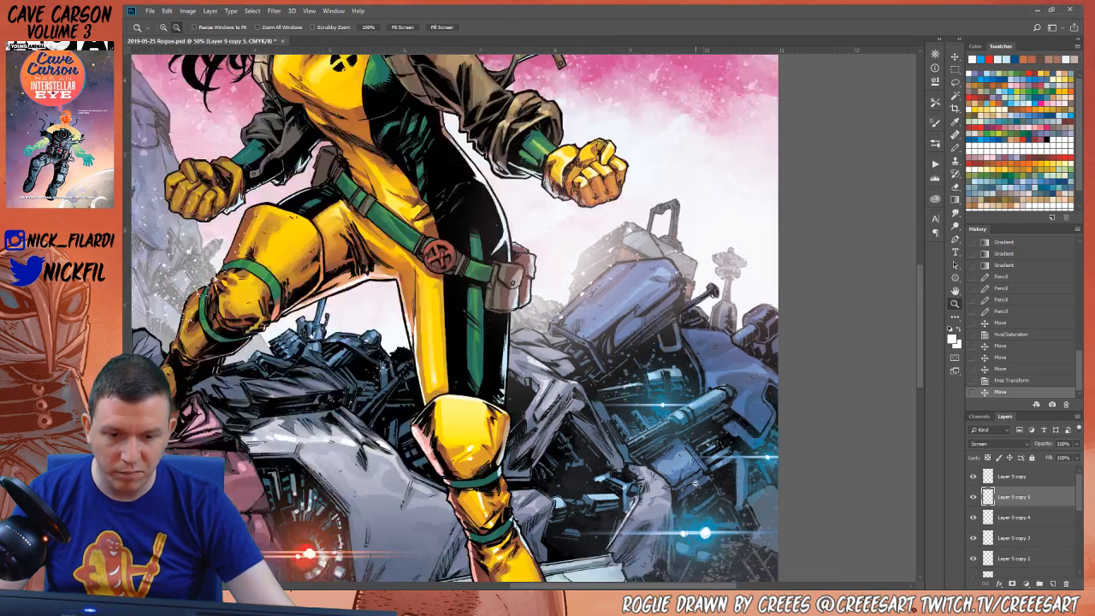
{"action": "left_click", "coordinate": [694, 485], "text": "alt"}
{"action": "left_click", "coordinate": [694, 485], "text": "alt"}
{"action": "left_click", "coordinate": [676, 485], "text": "alt"}
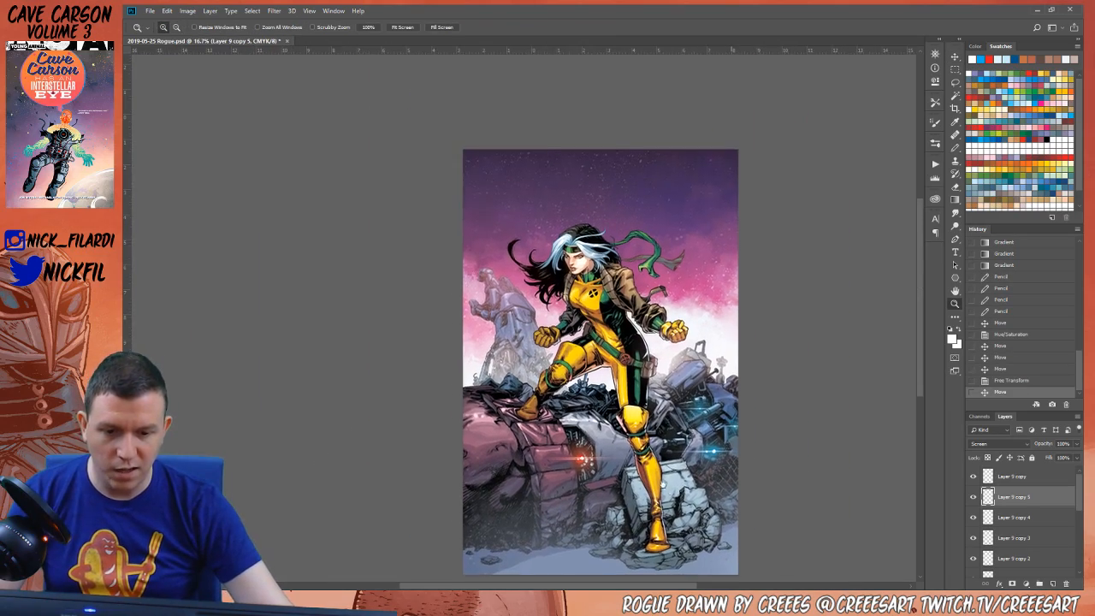
{"action": "left_click", "coordinate": [662, 437]}
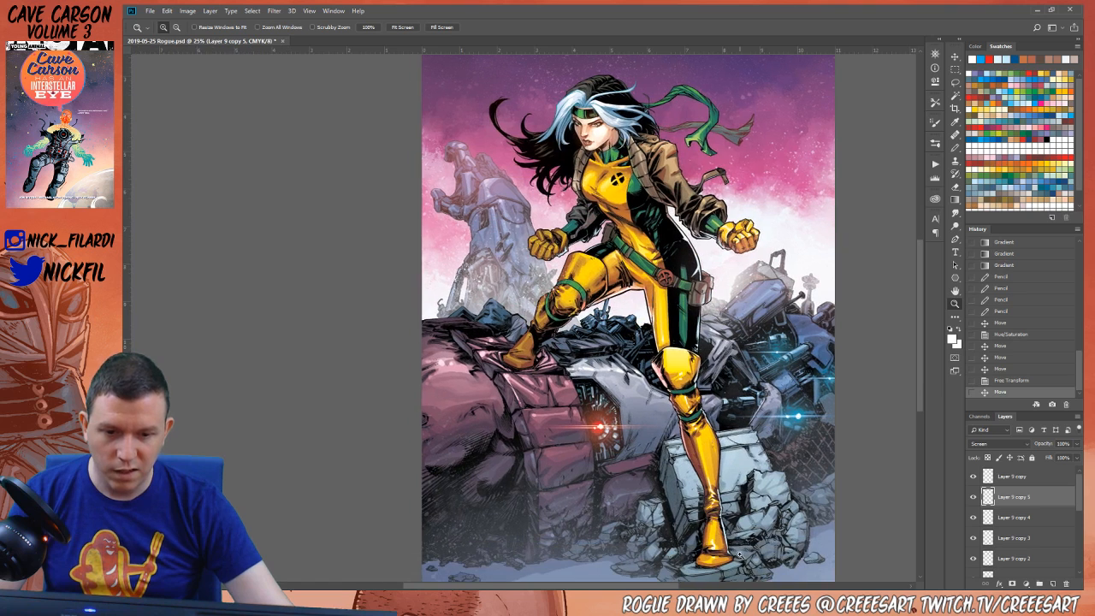
{"action": "scroll", "coordinate": [1028, 492], "scroll_direction": "down", "scroll_amount": 2}
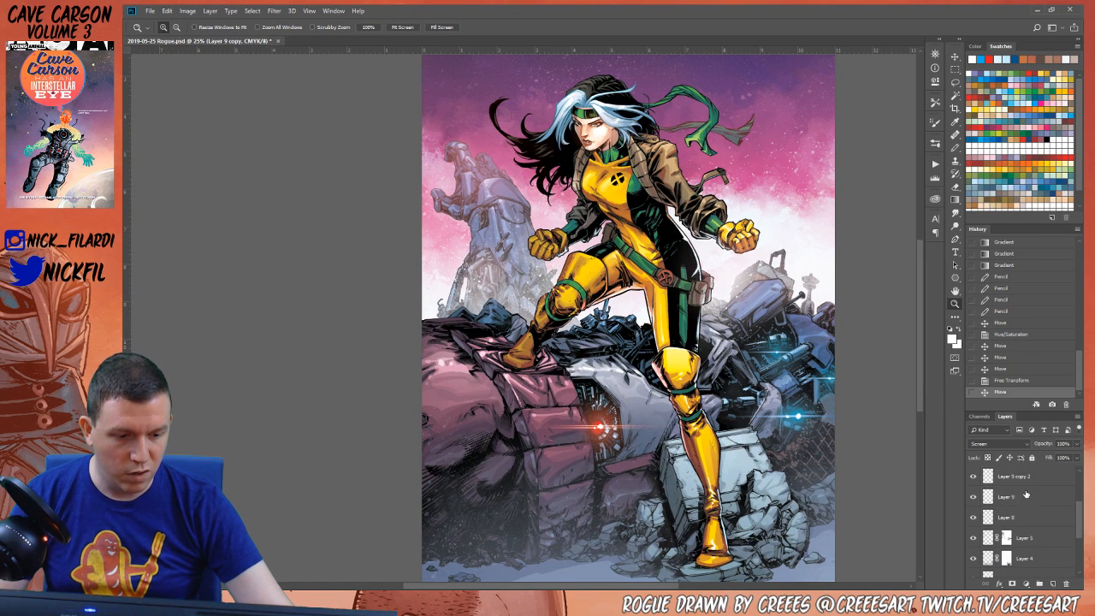
{"action": "left_click", "coordinate": [1029, 507], "text": "shift"}
{"action": "key", "text": "ctrl+e"}
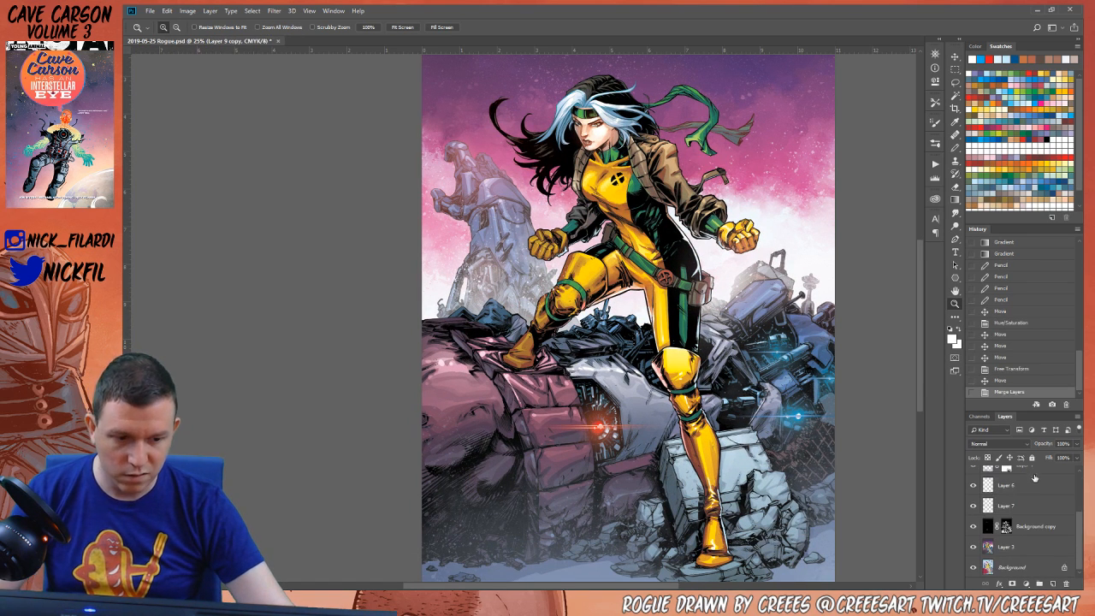
Set the merged streak layer's blending mode to Screen and rename it "flares"
{"action": "left_click", "coordinate": [996, 444]}
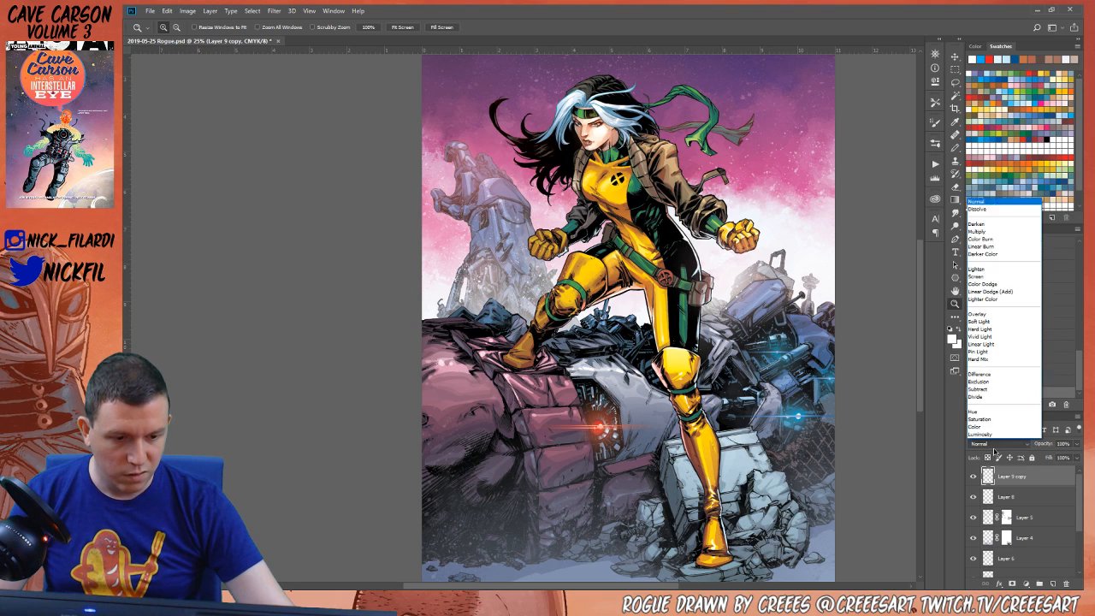
{"action": "left_click", "coordinate": [997, 272]}
{"action": "double_click", "coordinate": [1013, 476]}
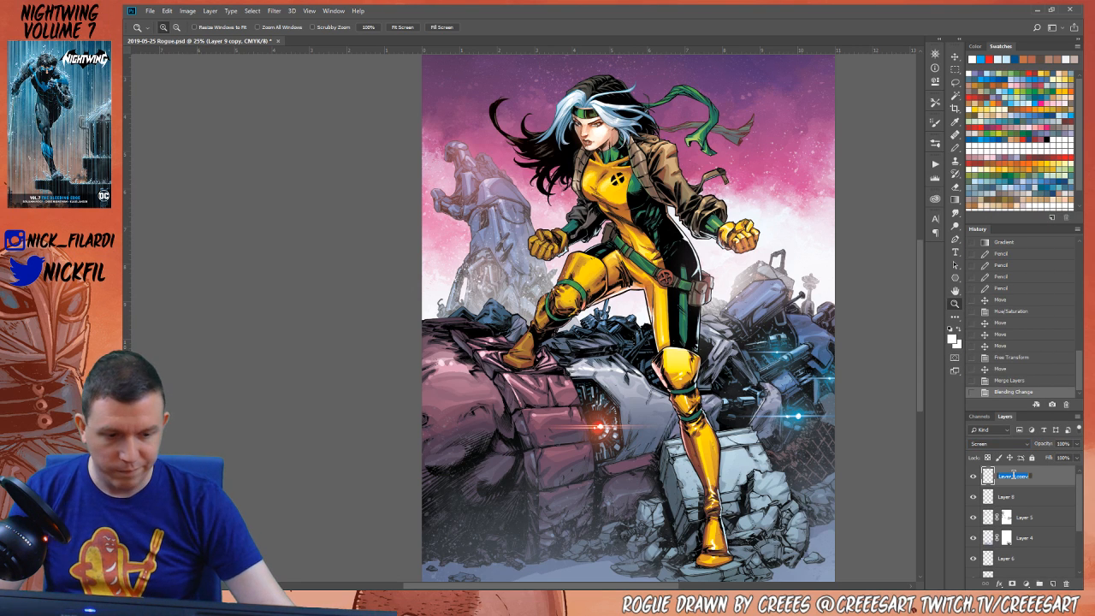
{"action": "type", "text": "flares"}
{"action": "key", "text": "Return"}
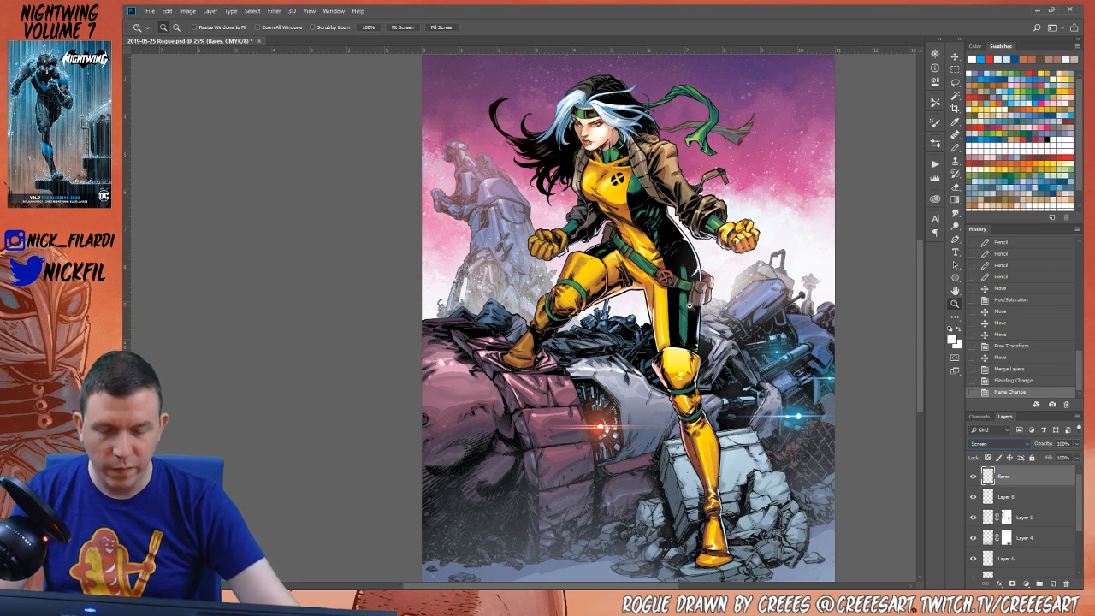
Add red radial gradient glows on Layer 8 over the ruins at the left and right edges of the artwork
{"action": "left_click_drag", "start_coordinate": [691, 306], "coordinate": [629, 295]}
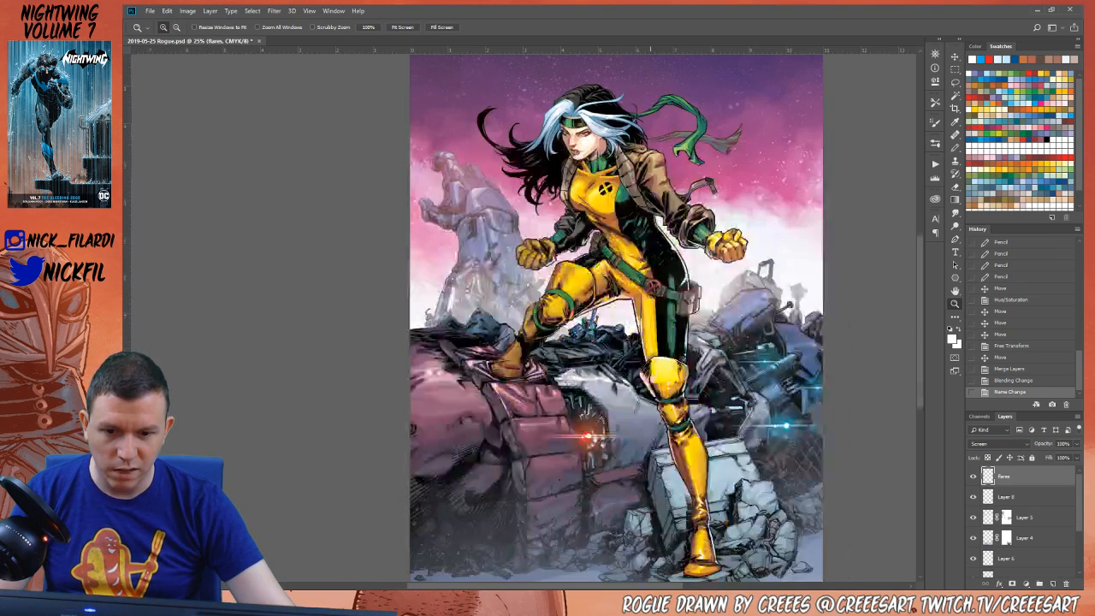
{"action": "left_click", "coordinate": [1034, 73]}
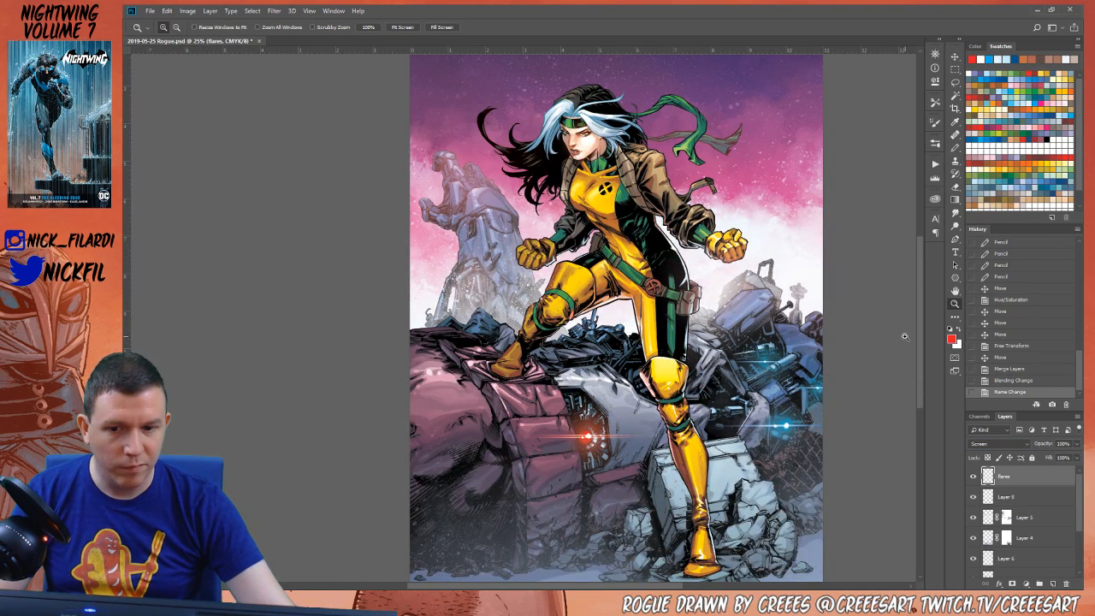
{"action": "scroll", "coordinate": [1033, 542], "scroll_direction": "down", "scroll_amount": 3}
{"action": "left_click", "coordinate": [1028, 530]}
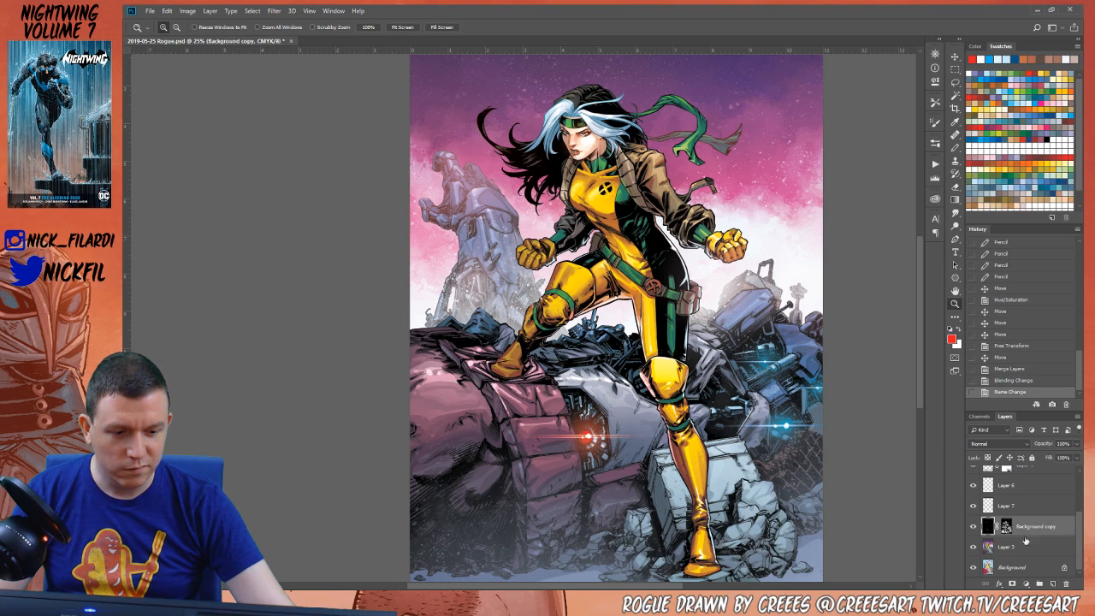
{"action": "scroll", "coordinate": [1029, 546], "scroll_direction": "up", "scroll_amount": 3}
{"action": "left_click", "coordinate": [1019, 497]}
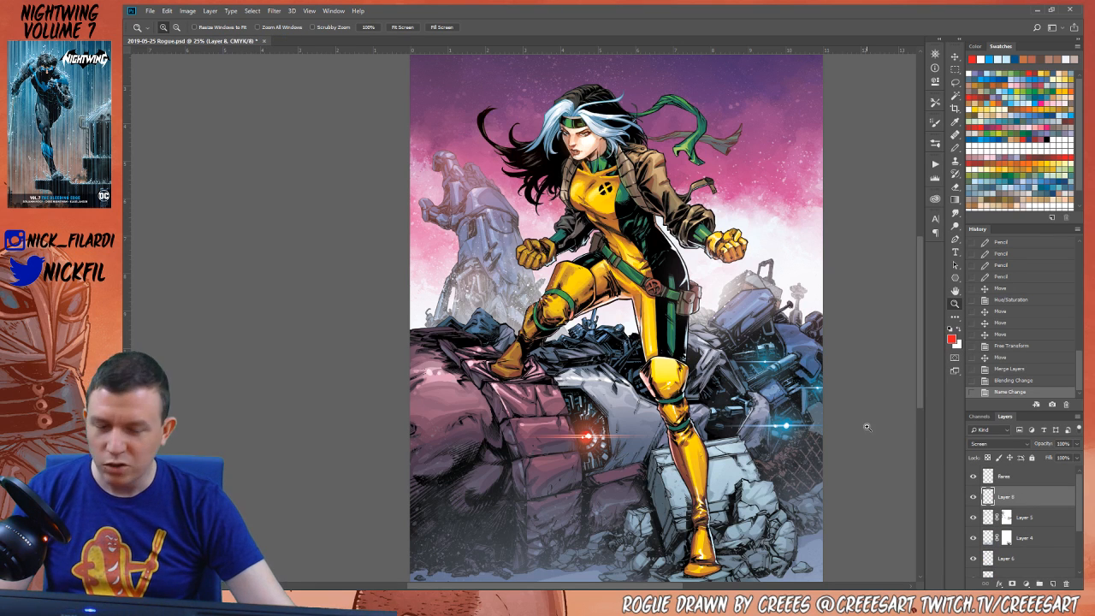
{"action": "key", "text": "g"}
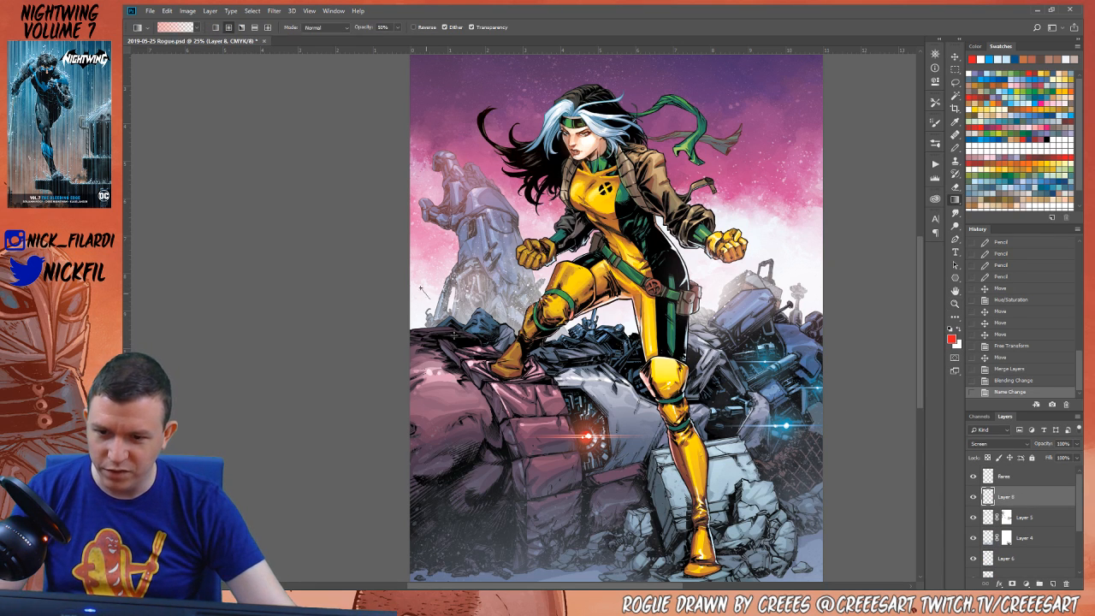
{"action": "left_click_drag", "start_coordinate": [425, 292], "coordinate": [417, 382]}
{"action": "key", "text": "ctrl+z"}
{"action": "left_click_drag", "start_coordinate": [442, 303], "coordinate": [466, 367]}
{"action": "left_click_drag", "start_coordinate": [816, 282], "coordinate": [766, 359]}
Add more red radial gradients on Layer 8 across the wreckage between the legs and beside the belt pouch
{"action": "key", "text": "z"}
{"action": "left_click", "coordinate": [784, 404], "text": "alt"}
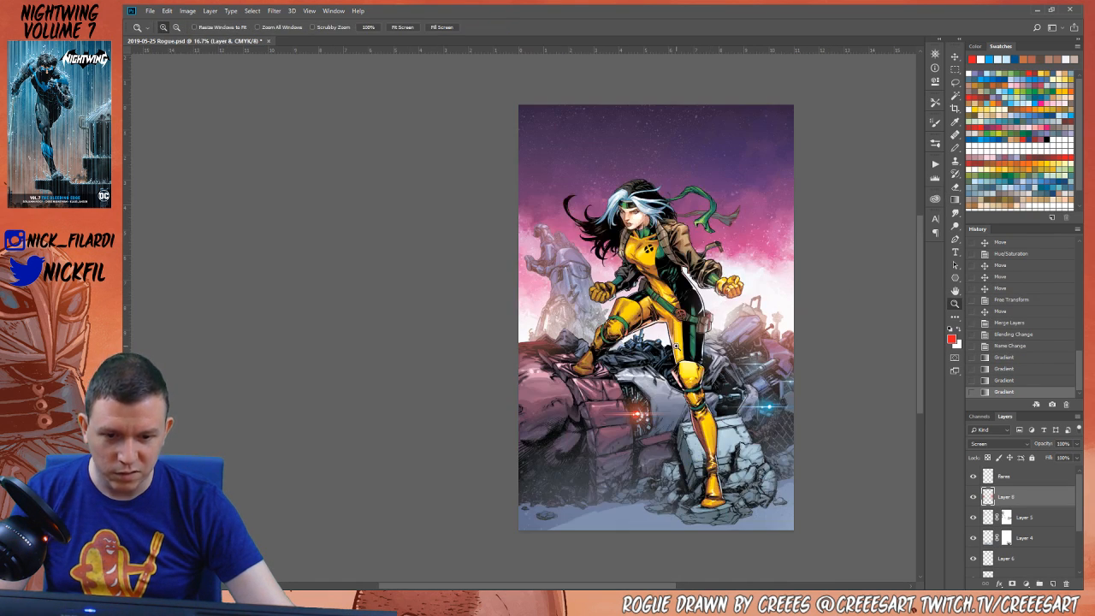
{"action": "key", "text": "g"}
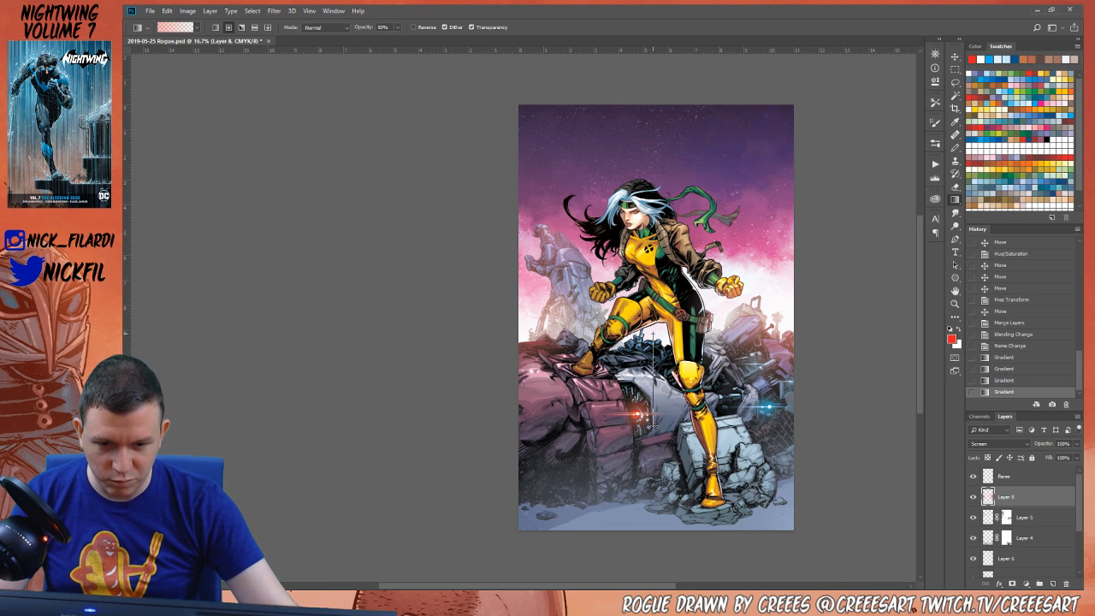
{"action": "left_click_drag", "start_coordinate": [652, 333], "coordinate": [656, 331]}
{"action": "left_click_drag", "start_coordinate": [654, 376], "coordinate": [654, 378]}
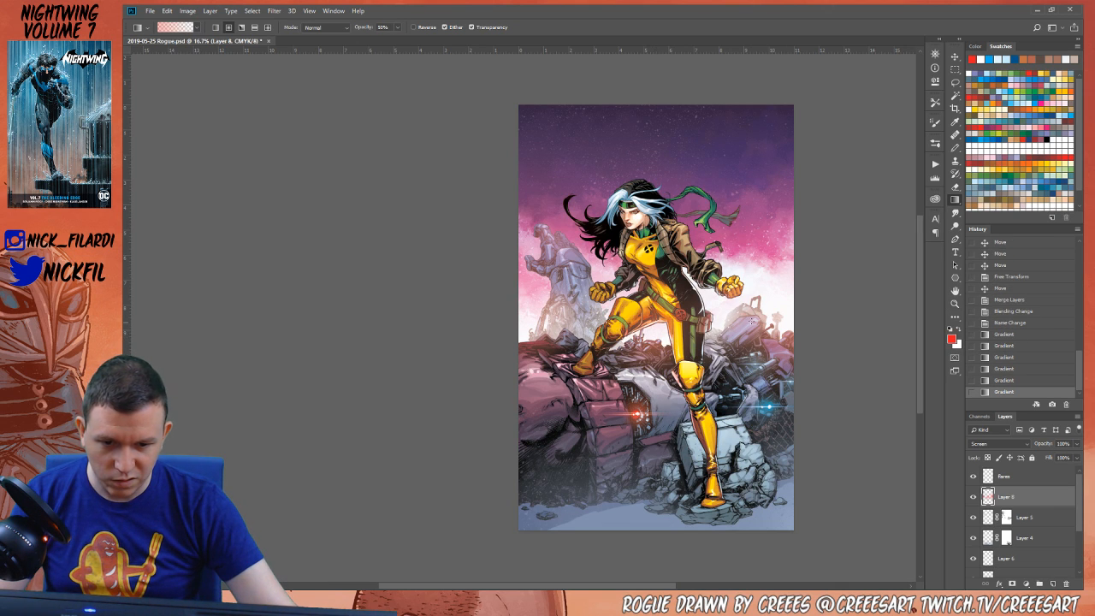
{"action": "left_click_drag", "start_coordinate": [723, 306], "coordinate": [730, 354]}
Pick the black swatch and select the black fill of the Background copy layer with the Magic Wand
{"action": "key", "text": "z"}
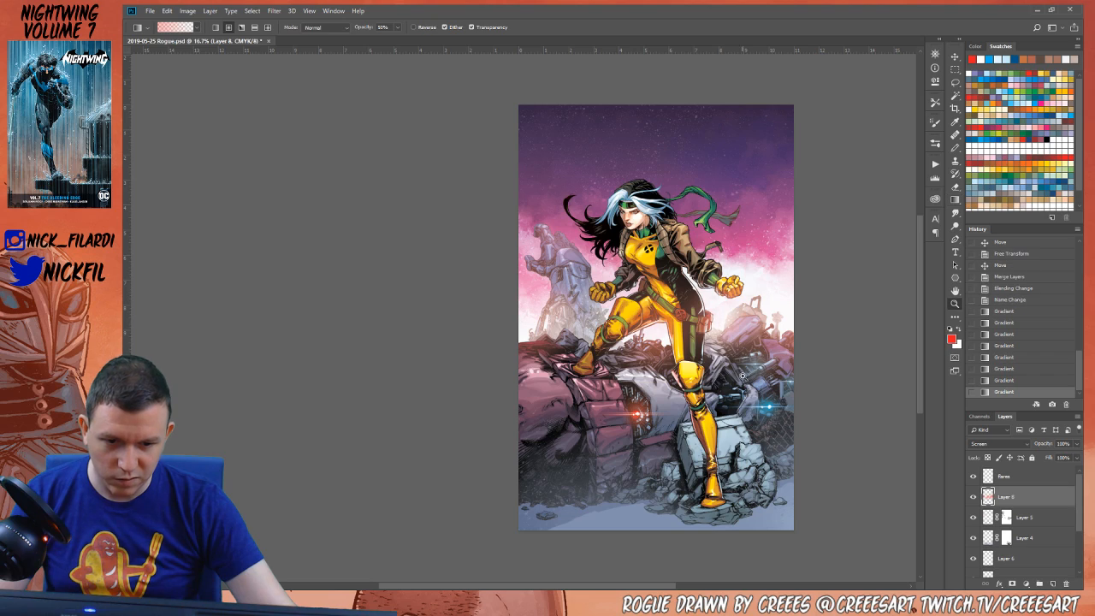
{"action": "left_click", "coordinate": [736, 330], "text": "alt"}
{"action": "left_click", "coordinate": [742, 334]}
{"action": "left_click", "coordinate": [741, 334]}
{"action": "left_click_drag", "start_coordinate": [654, 387], "coordinate": [717, 435]}
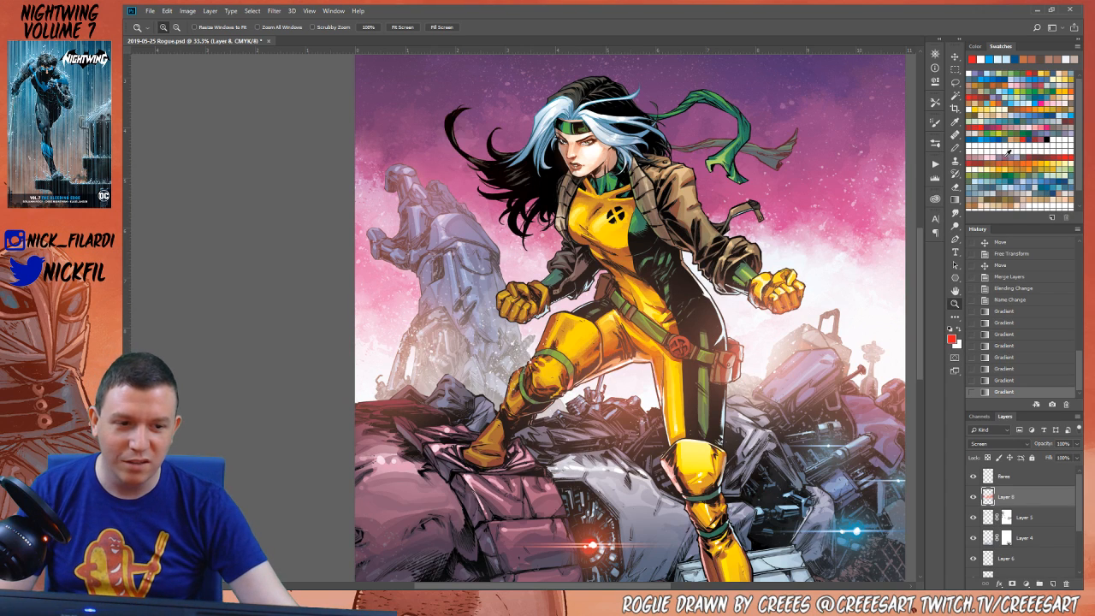
{"action": "scroll", "coordinate": [992, 150], "scroll_direction": "down", "scroll_amount": 3}
{"action": "left_click", "coordinate": [1008, 203]}
{"action": "key", "text": "w"}
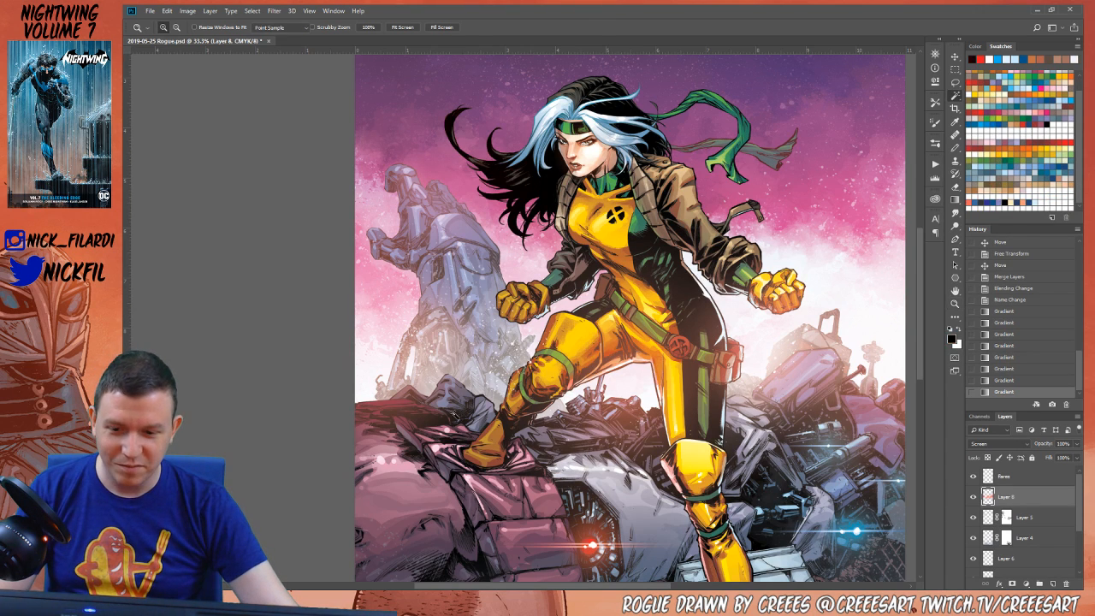
{"action": "left_click", "coordinate": [727, 530]}
{"action": "scroll", "coordinate": [727, 530], "scroll_direction": "down", "scroll_amount": 2}
{"action": "scroll", "coordinate": [1017, 522], "scroll_direction": "down", "scroll_amount": 3}
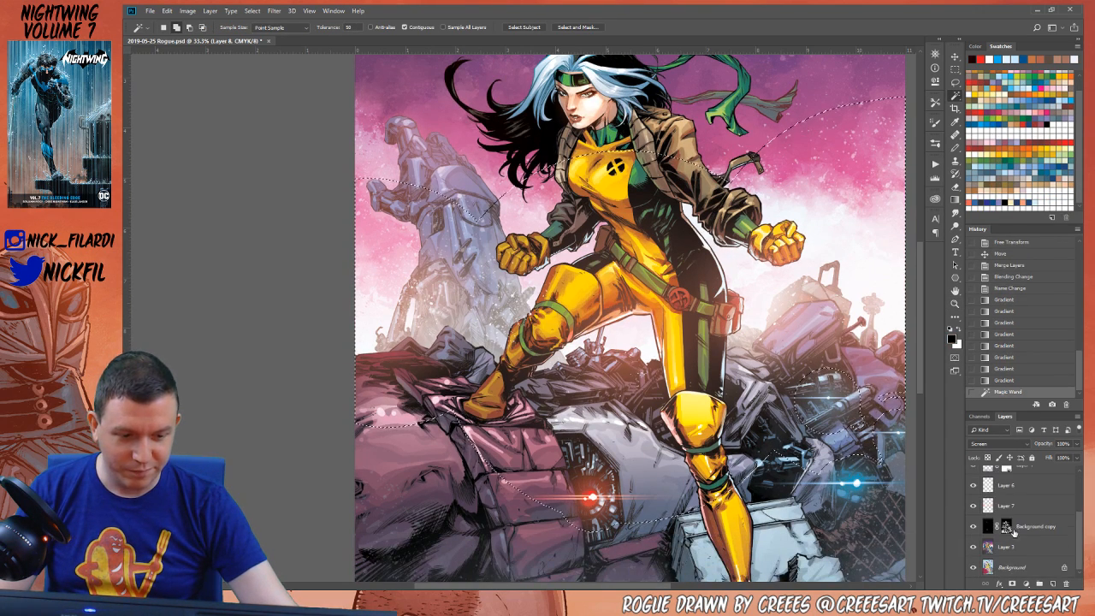
{"action": "left_click", "coordinate": [1030, 526]}
{"action": "key", "text": "ctrl+d"}
{"action": "left_click", "coordinate": [573, 86]}
Apply black radial gradients to the Background copy layer over both sides of the wreckage, raising the opacity to 100%, and deselect
{"action": "key", "text": "g"}
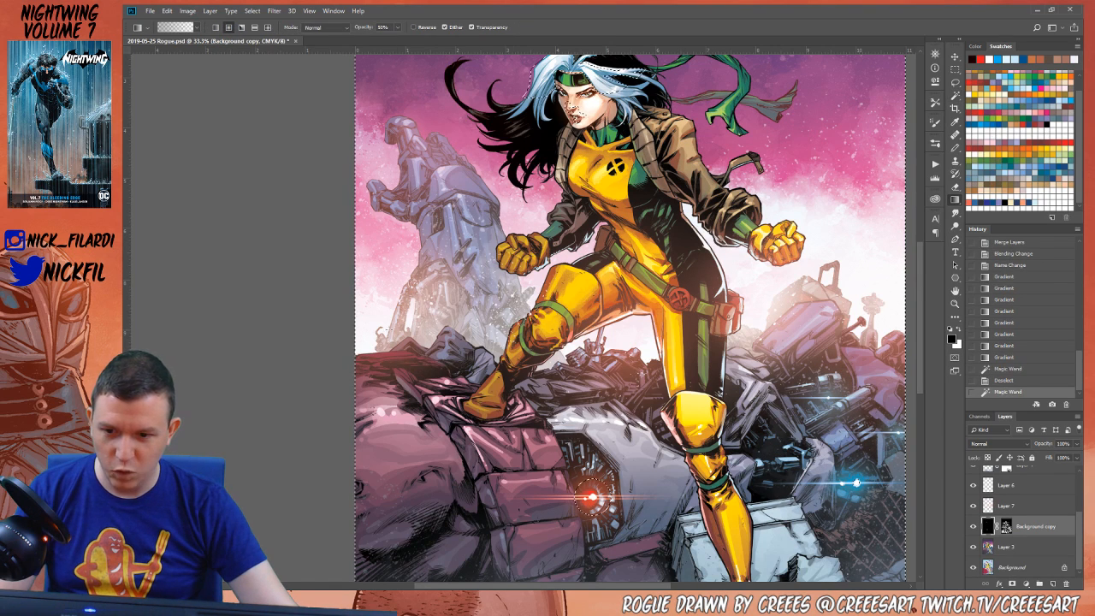
{"action": "left_click_drag", "start_coordinate": [414, 321], "coordinate": [504, 445]}
{"action": "key", "text": "0"}
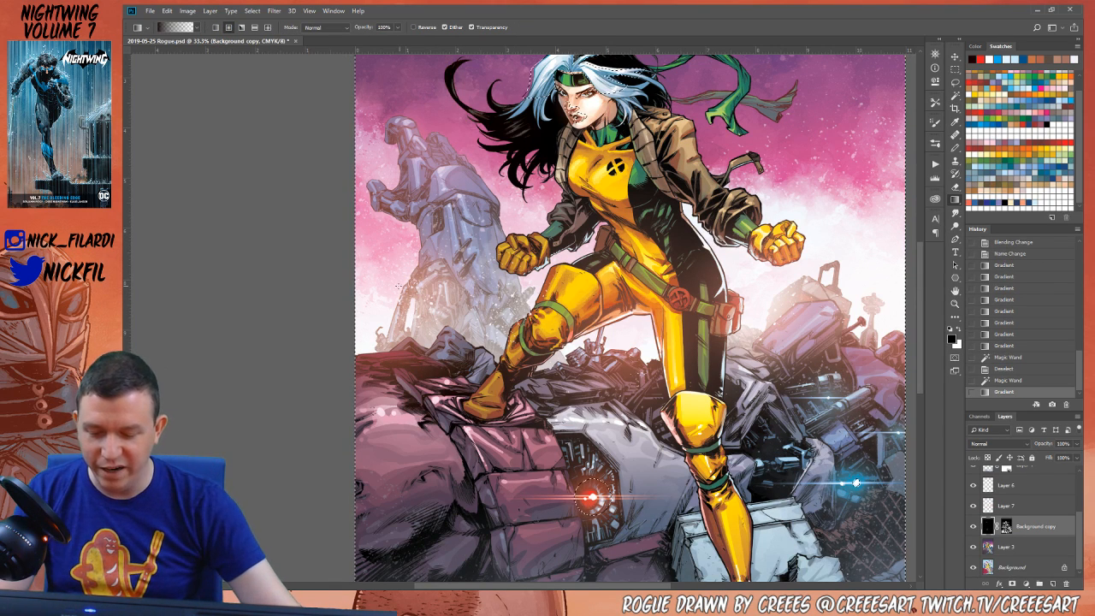
{"action": "left_click_drag", "start_coordinate": [409, 314], "coordinate": [532, 494]}
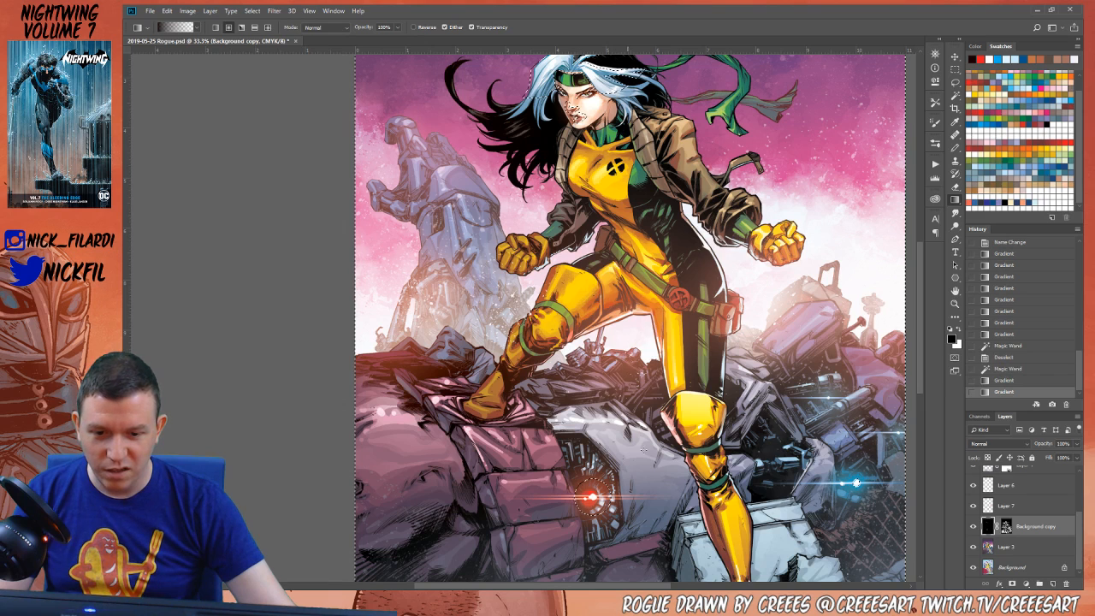
{"action": "left_click_drag", "start_coordinate": [872, 282], "coordinate": [833, 333]}
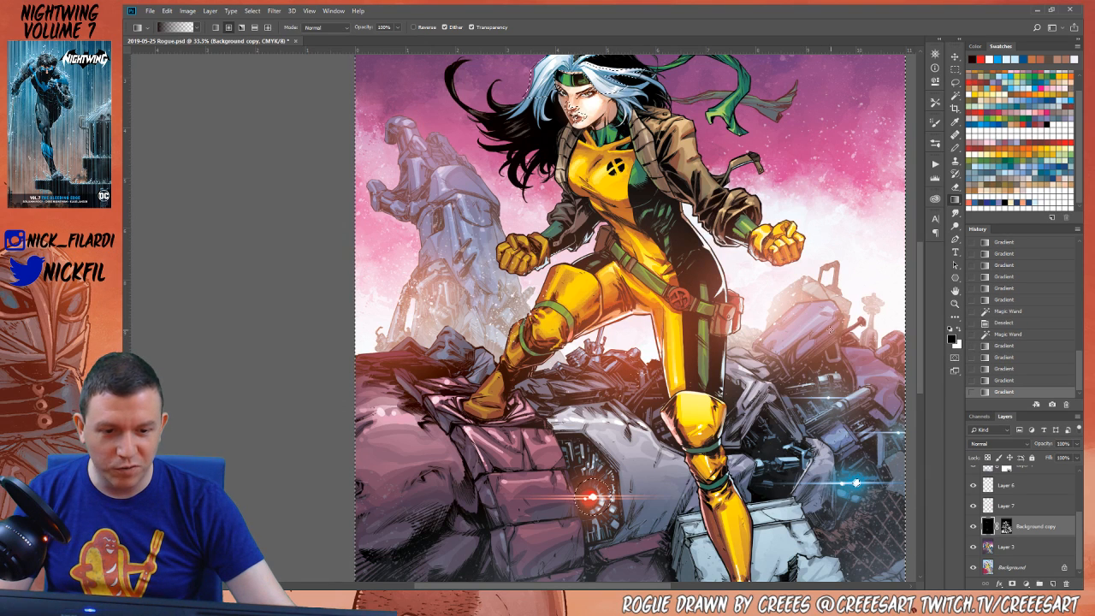
{"action": "key", "text": "z"}
{"action": "left_click", "coordinate": [797, 339], "text": "alt"}
{"action": "key", "text": "ctrl+d"}
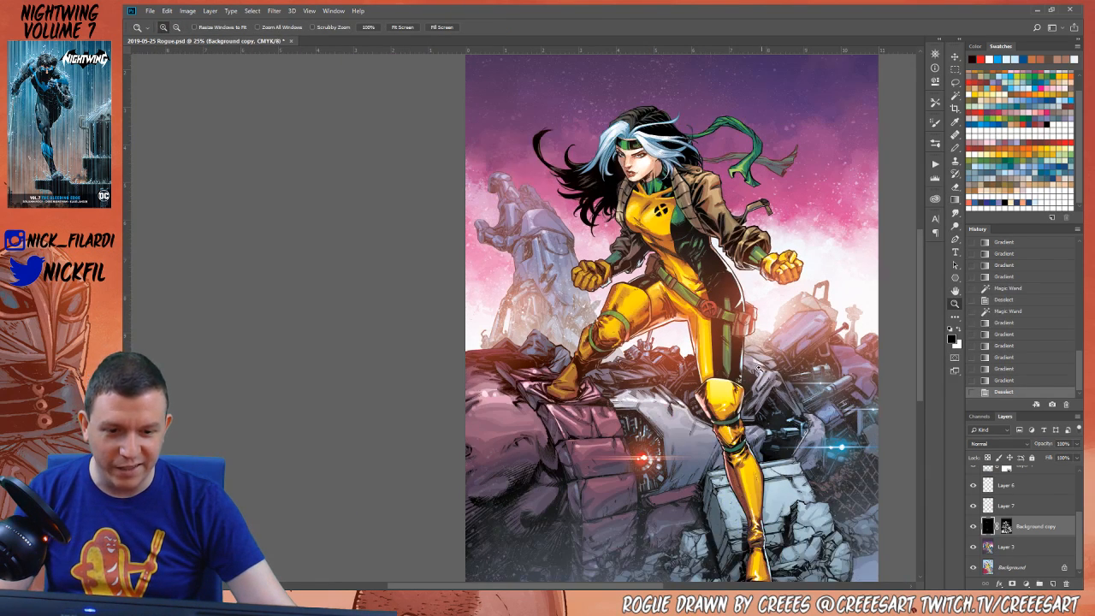
{"action": "left_click", "coordinate": [768, 342], "text": "alt"}
{"action": "left_click_drag", "start_coordinate": [711, 367], "coordinate": [677, 469]}
{"action": "key", "text": "l"}
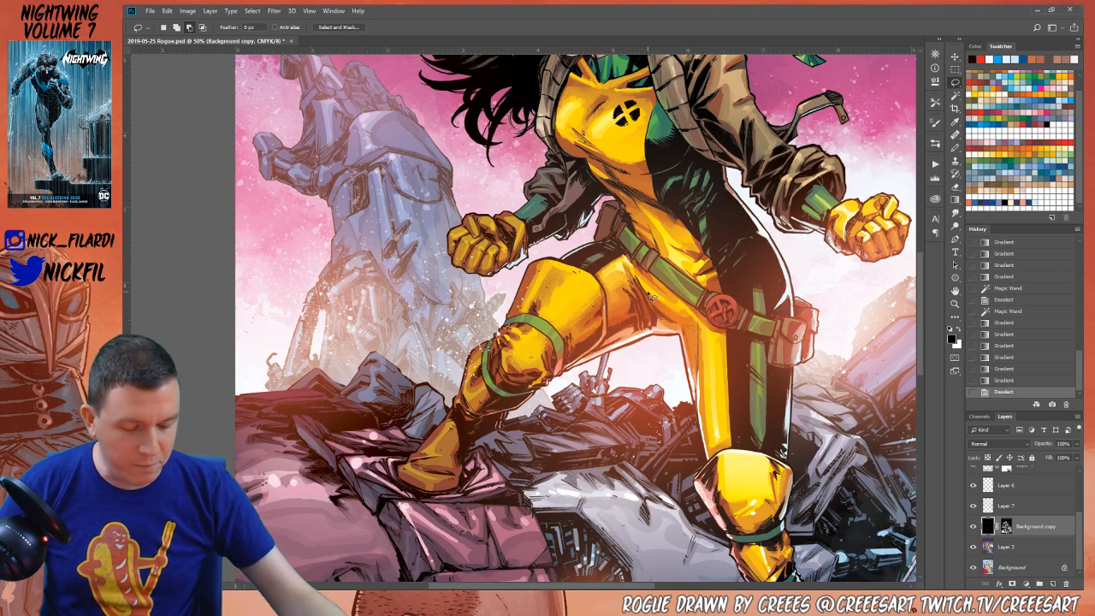
{"action": "left_click", "coordinate": [955, 304]}
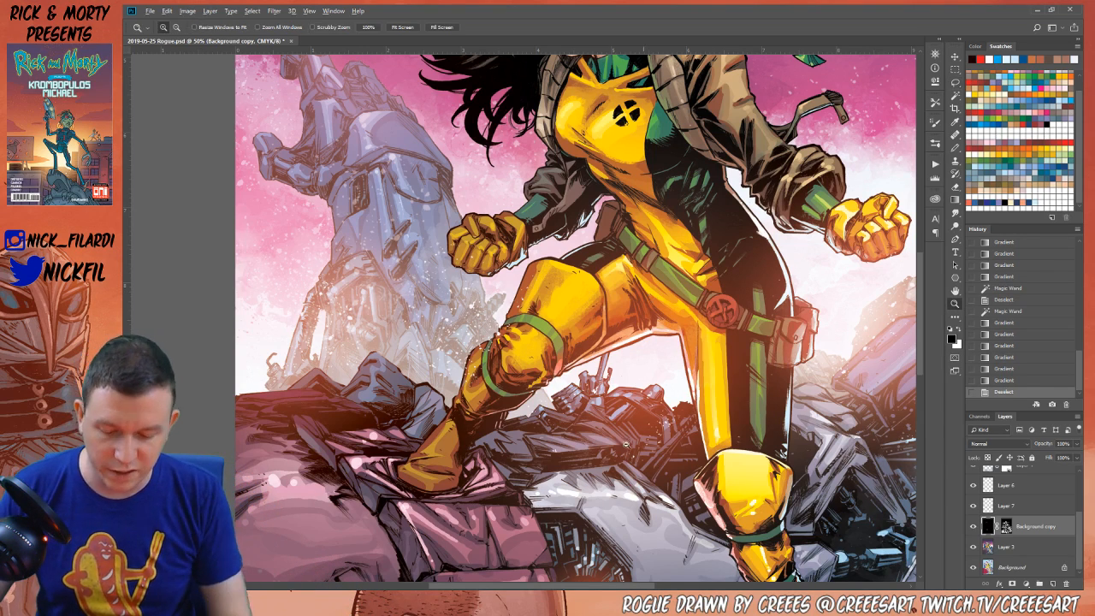
Choose the ragged-edged solid brush preset and dab black on the Background copy layer over the wreckage
{"action": "left_click", "coordinate": [625, 440], "text": "alt"}
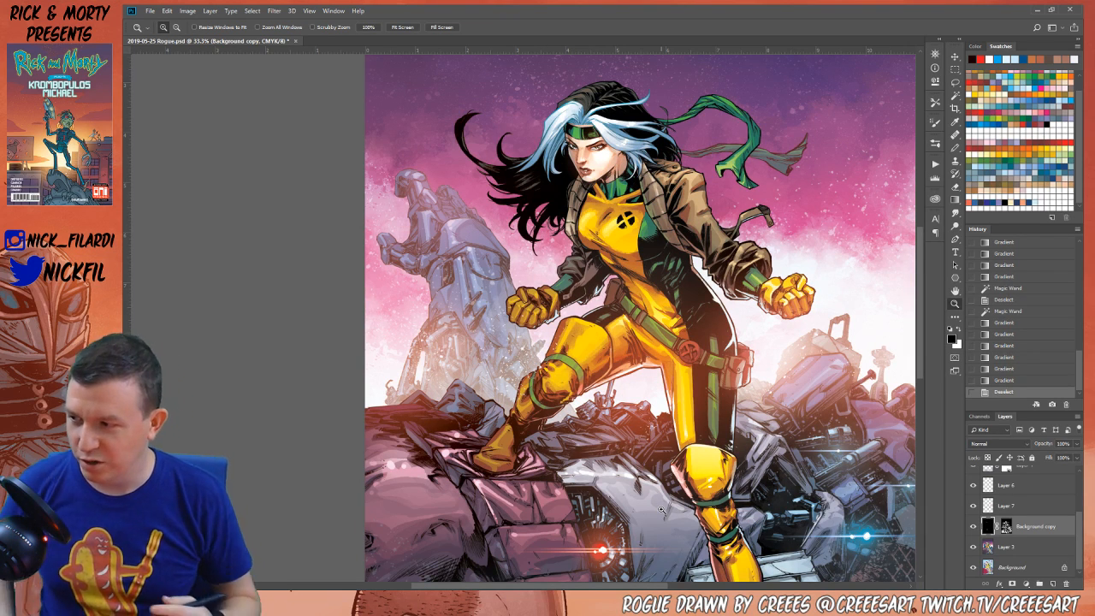
{"action": "key", "text": "h"}
{"action": "left_click_drag", "start_coordinate": [684, 433], "coordinate": [674, 381]}
{"action": "left_click", "coordinate": [955, 148]}
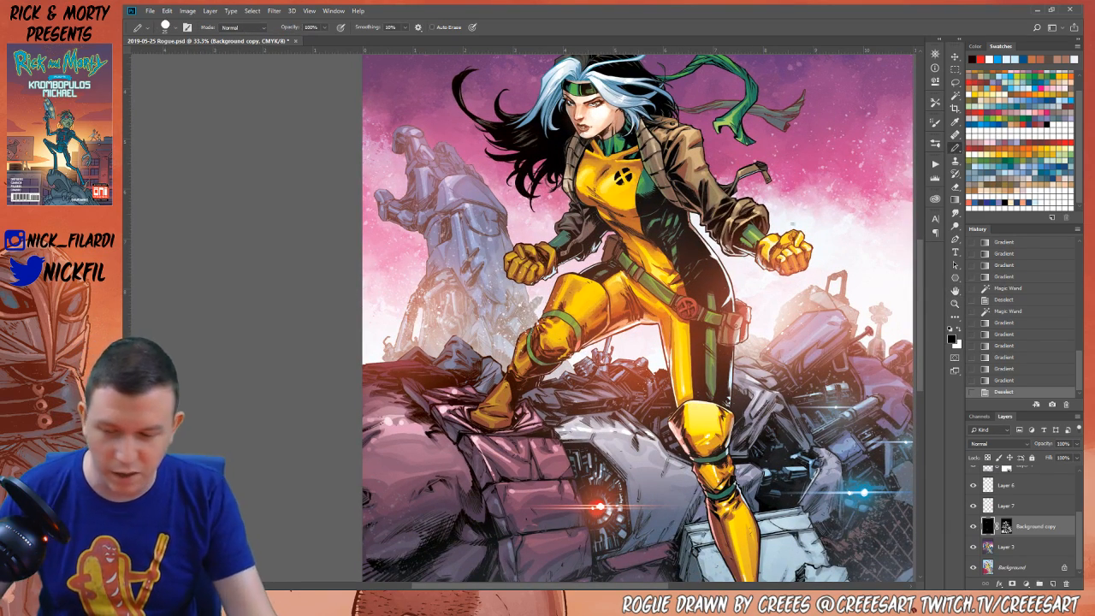
{"action": "left_click", "coordinate": [165, 27]}
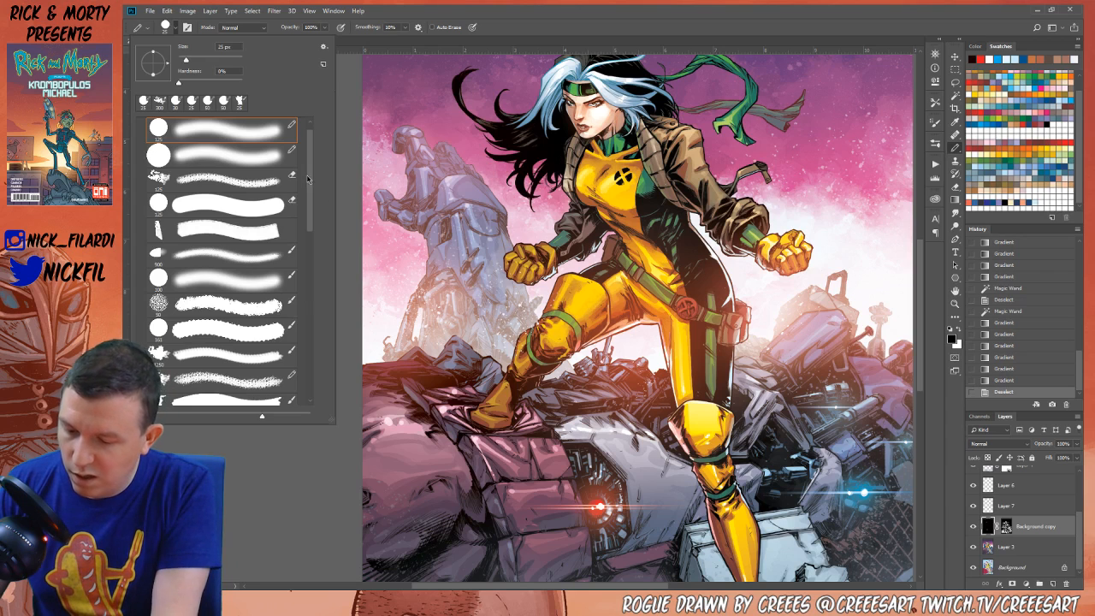
{"action": "scroll", "coordinate": [307, 178], "scroll_direction": "down", "scroll_amount": 5}
{"action": "left_click", "coordinate": [222, 220]}
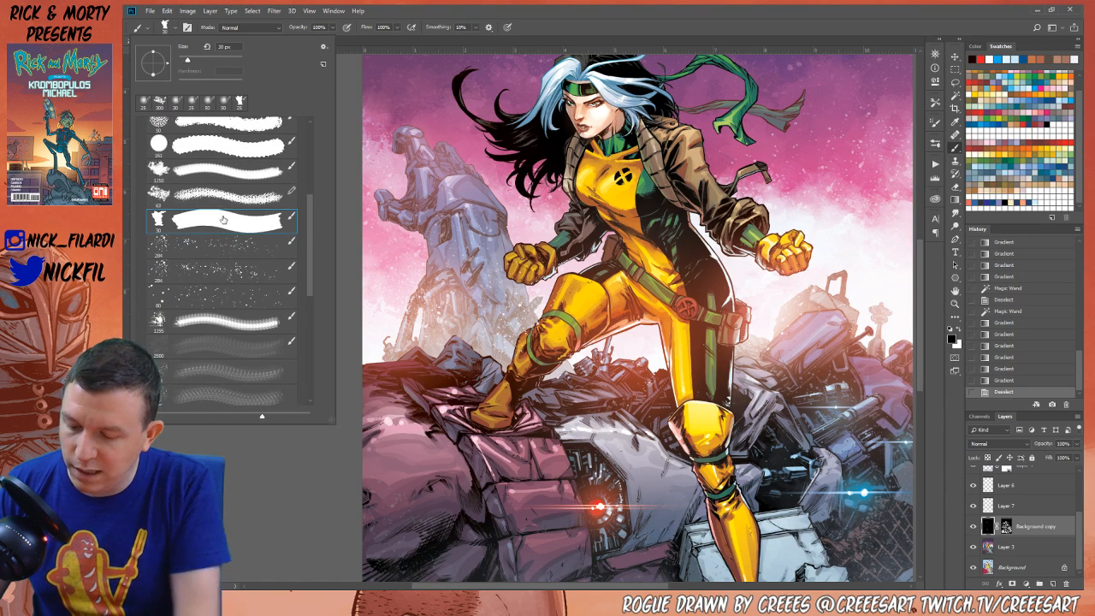
{"action": "left_click", "coordinate": [575, 439]}
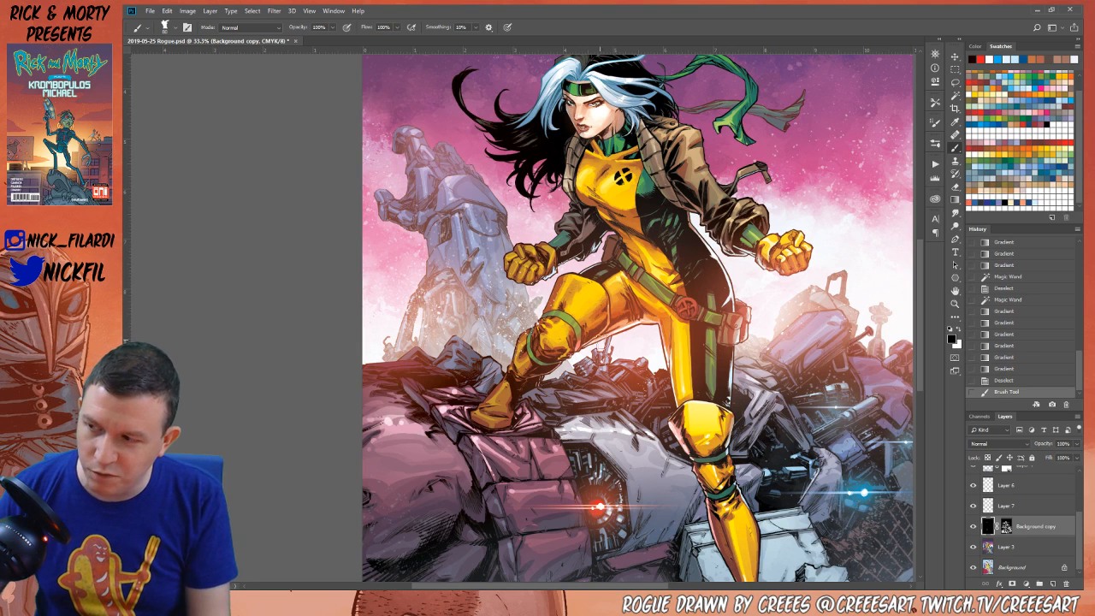
Check Layer 8's red glow by toggling its visibility, and add a layer mask to that layer
{"action": "left_click", "coordinate": [1020, 506]}
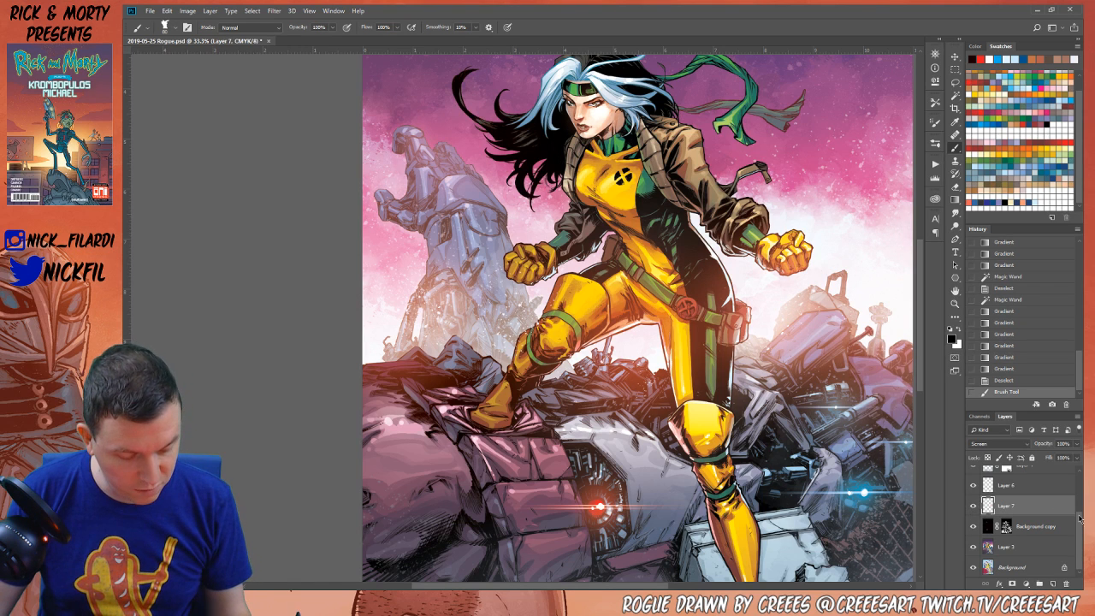
{"action": "scroll", "coordinate": [1079, 518], "scroll_direction": "up", "scroll_amount": 2}
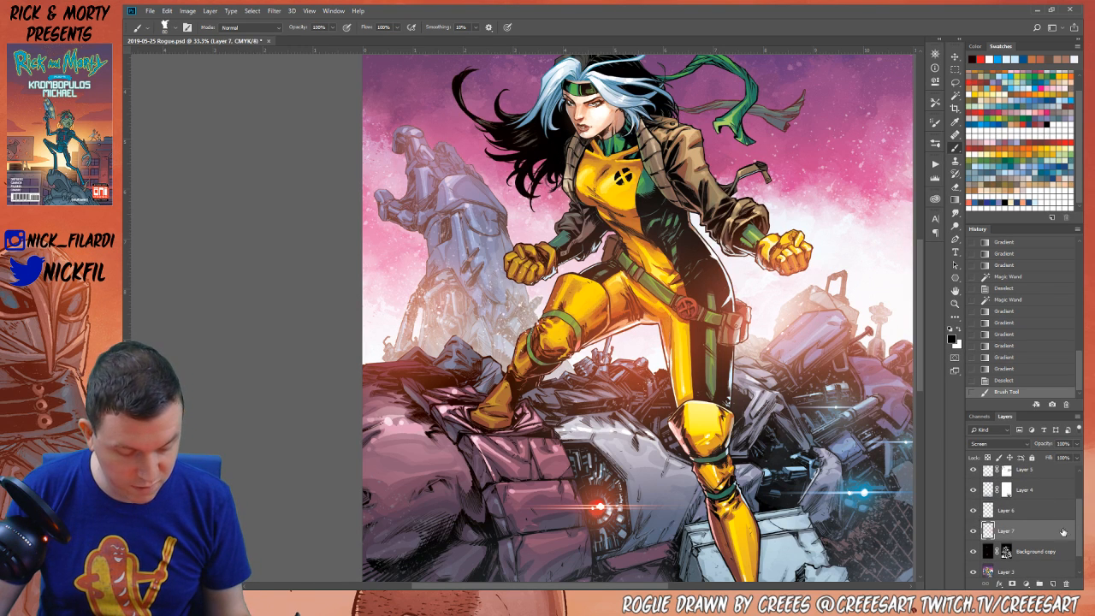
{"action": "scroll", "coordinate": [1063, 532], "scroll_direction": "up", "scroll_amount": 3}
{"action": "left_click", "coordinate": [973, 497]}
{"action": "left_click", "coordinate": [972, 497]}
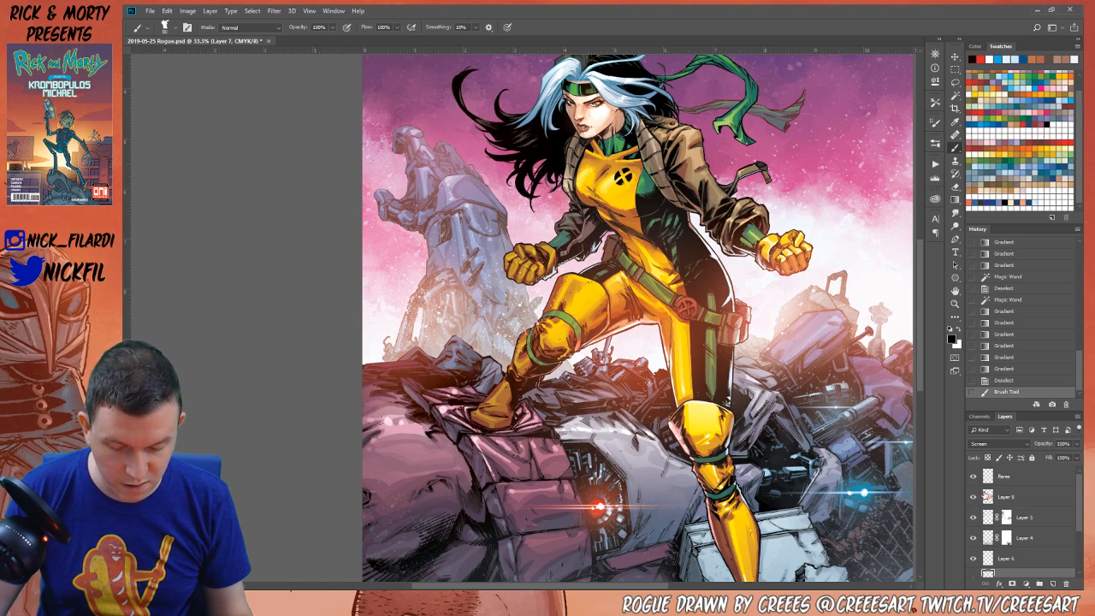
{"action": "left_click", "coordinate": [1005, 497]}
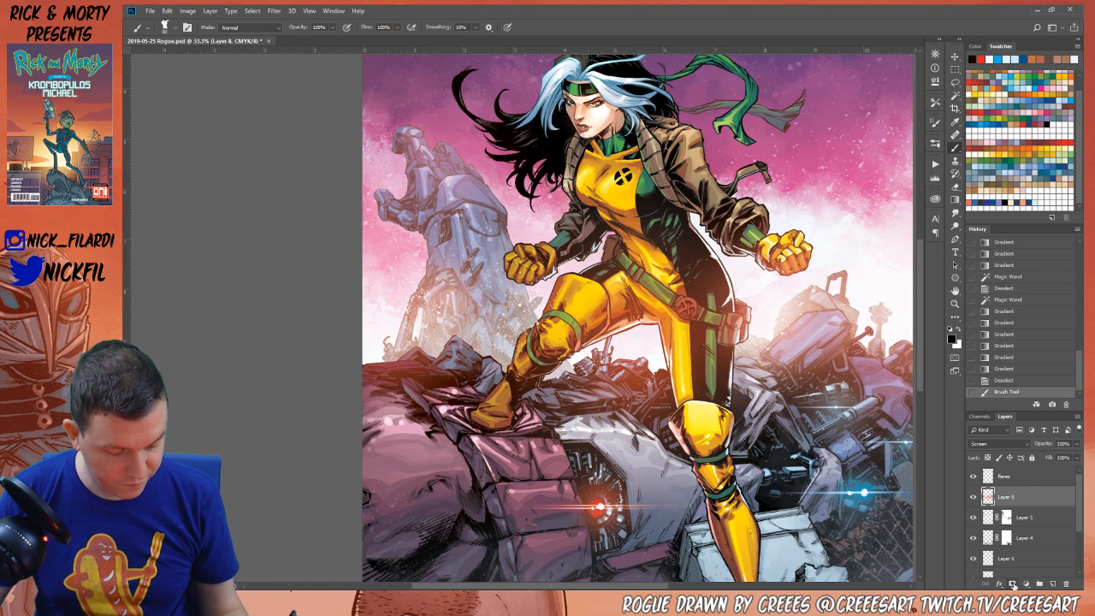
{"action": "left_click", "coordinate": [1013, 584]}
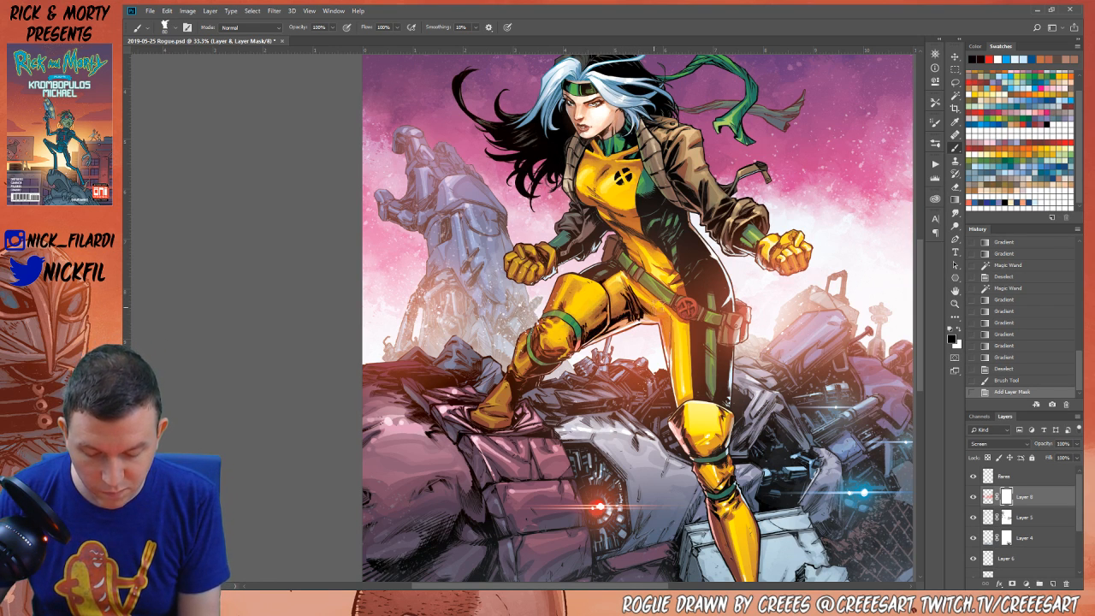
Paint black on Layer 8's mask over the belt, pouches, hip and both thighs to remove the red glow from the figure
{"action": "left_click", "coordinate": [666, 322]}
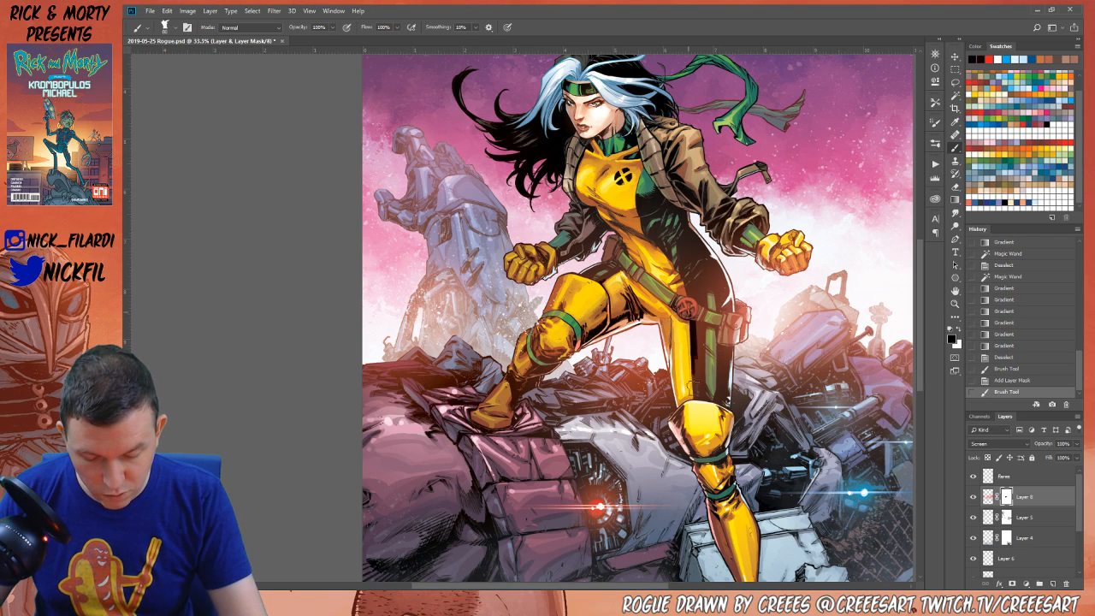
{"action": "mouse_move", "coordinate": [684, 318]}
{"action": "left_mouse_down"}
{"action": "mouse_move", "coordinate": [703, 377]}
{"action": "mouse_move", "coordinate": [696, 273]}
{"action": "mouse_move", "coordinate": [680, 239]}
{"action": "mouse_move", "coordinate": [736, 320]}
{"action": "left_mouse_up"}
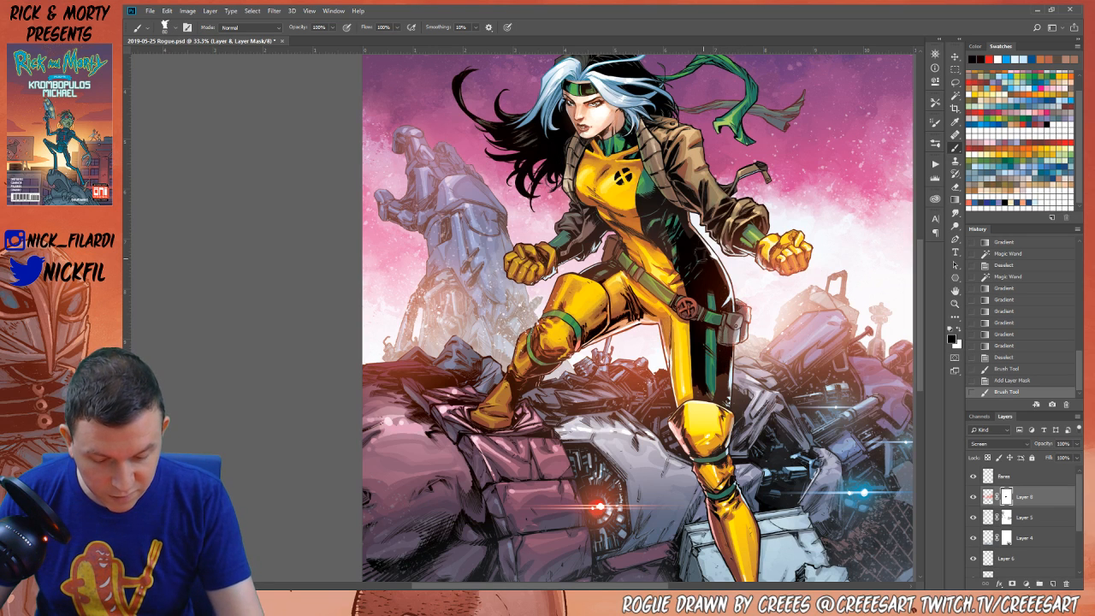
{"action": "left_click_drag", "start_coordinate": [699, 255], "coordinate": [727, 308]}
{"action": "mouse_move", "coordinate": [683, 227]}
{"action": "left_mouse_down"}
{"action": "mouse_move", "coordinate": [722, 357]}
{"action": "mouse_move", "coordinate": [684, 406]}
{"action": "left_mouse_up"}
{"action": "left_click_drag", "start_coordinate": [678, 324], "coordinate": [665, 301]}
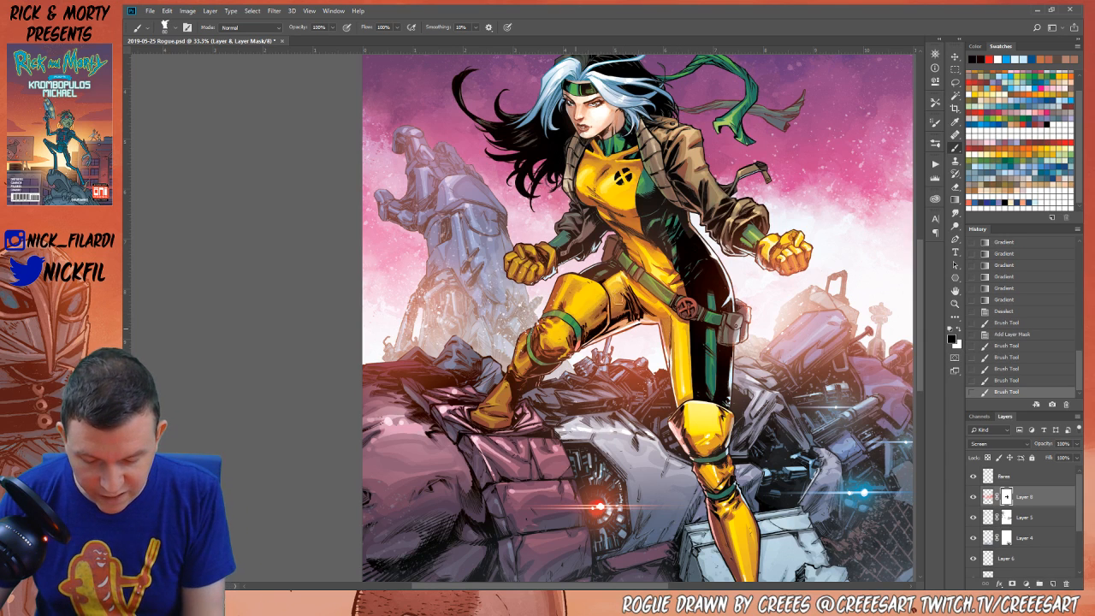
{"action": "mouse_move", "coordinate": [554, 301]}
{"action": "left_mouse_down"}
{"action": "mouse_move", "coordinate": [532, 345]}
{"action": "mouse_move", "coordinate": [547, 359]}
{"action": "mouse_move", "coordinate": [498, 411]}
{"action": "mouse_move", "coordinate": [526, 387]}
{"action": "mouse_move", "coordinate": [523, 377]}
{"action": "left_mouse_up"}
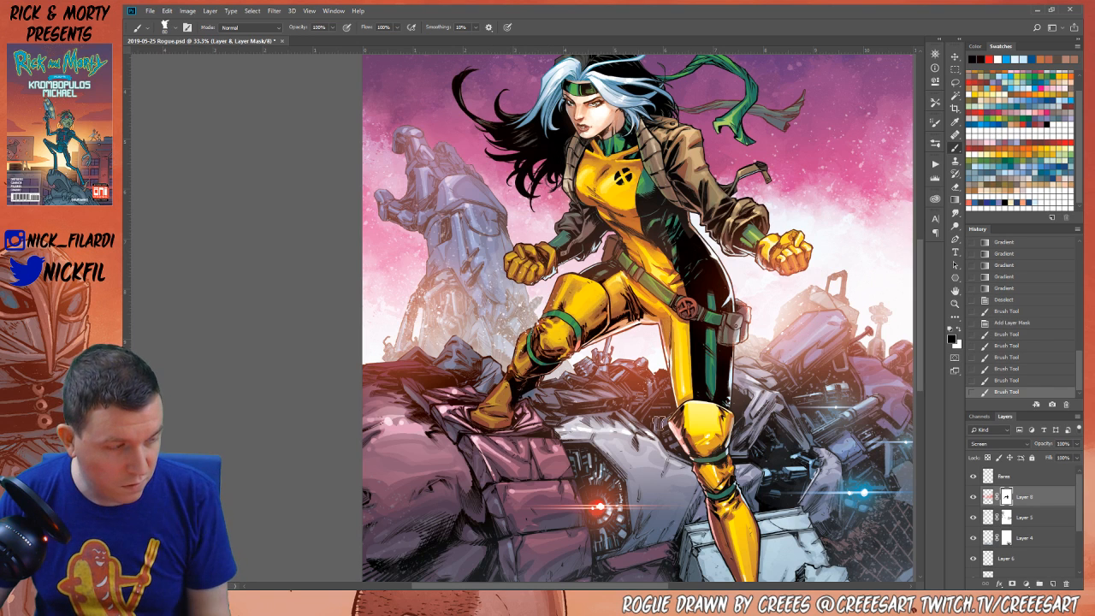
{"action": "left_click", "coordinate": [955, 303]}
{"action": "key", "text": "ctrl+minus"}
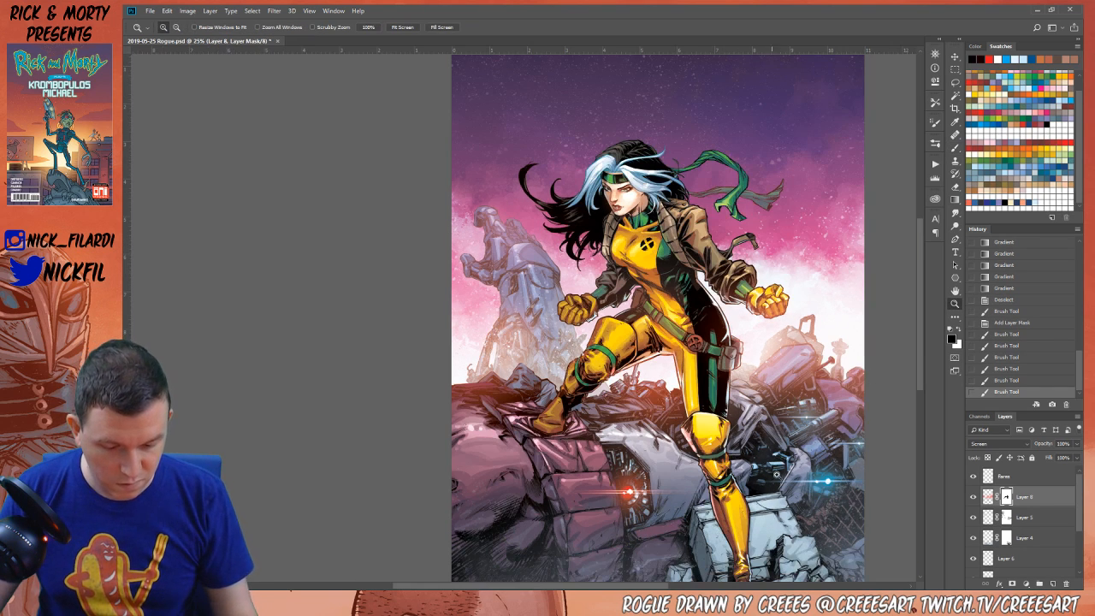
{"action": "left_click", "coordinate": [956, 95]}
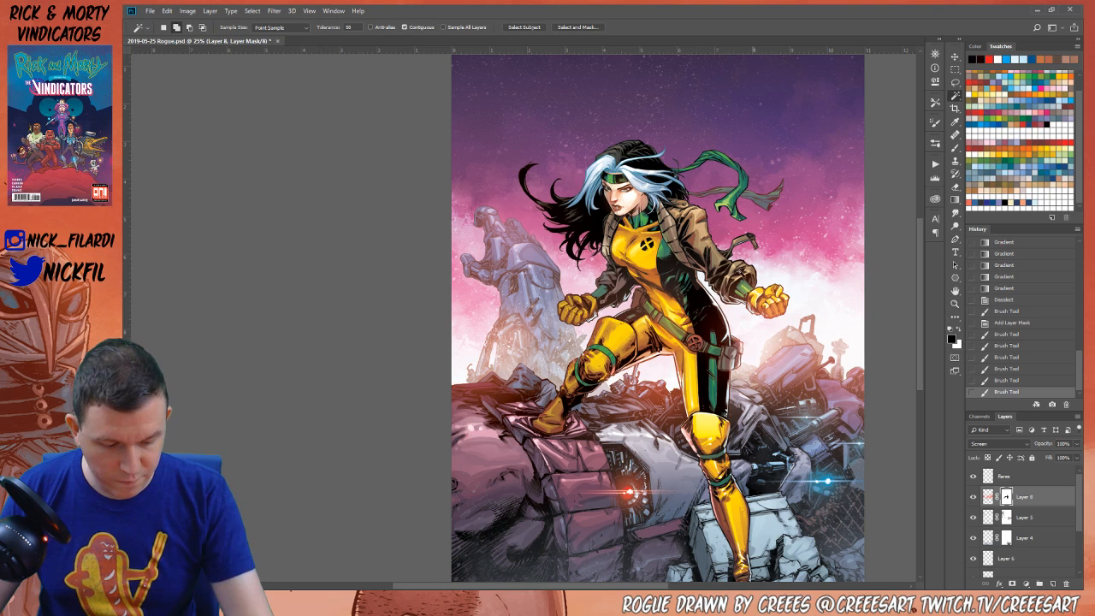
{"action": "left_click", "coordinate": [989, 497]}
{"action": "left_click", "coordinate": [697, 161]}
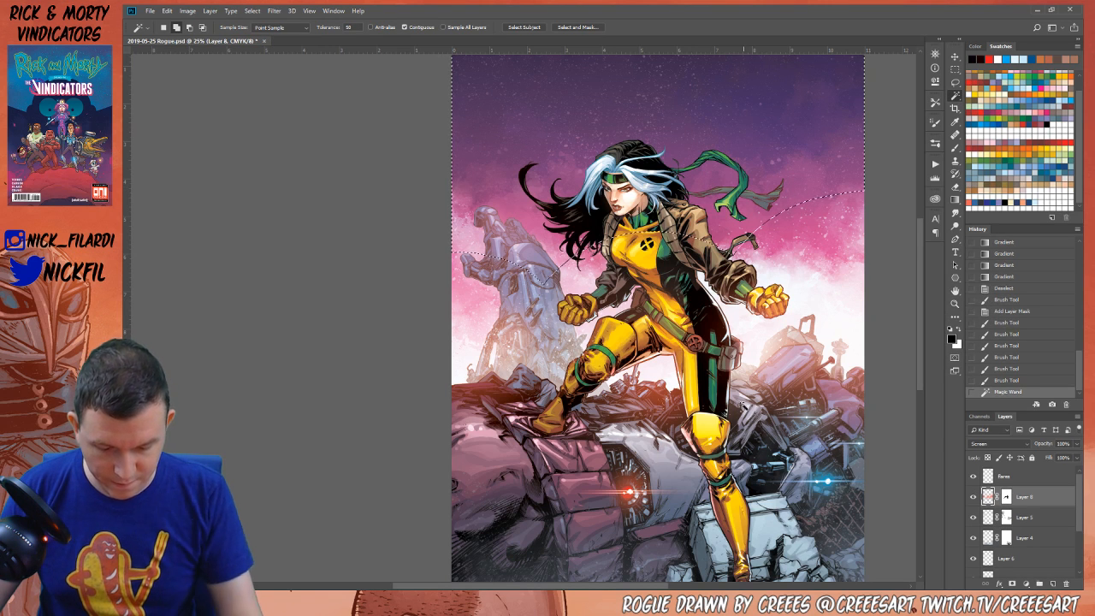
{"action": "left_click", "coordinate": [650, 545]}
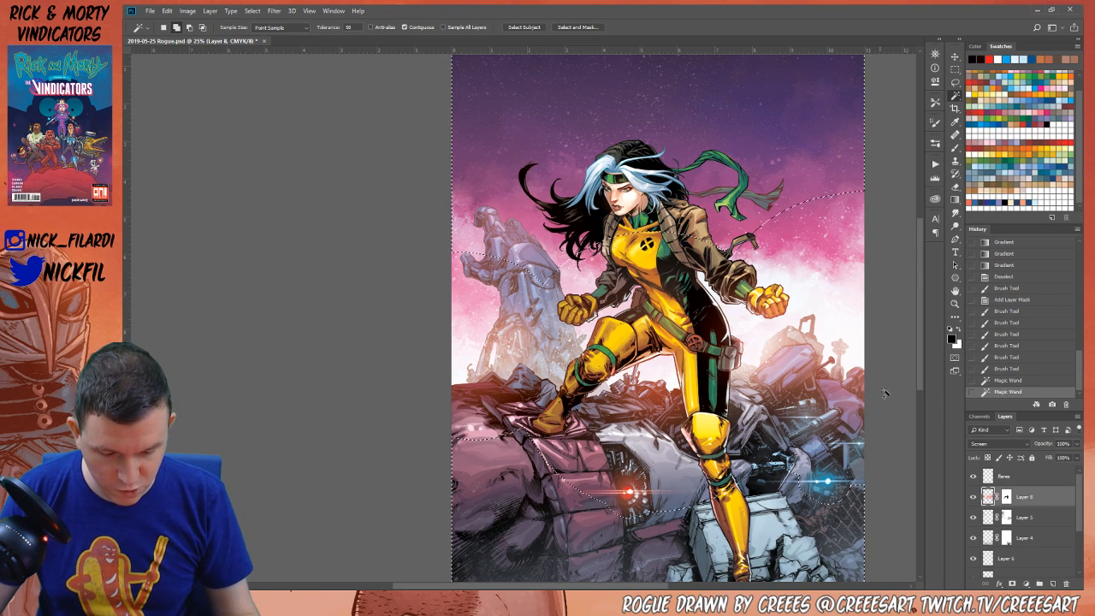
{"action": "left_click", "coordinate": [1004, 500], "text": "alt"}
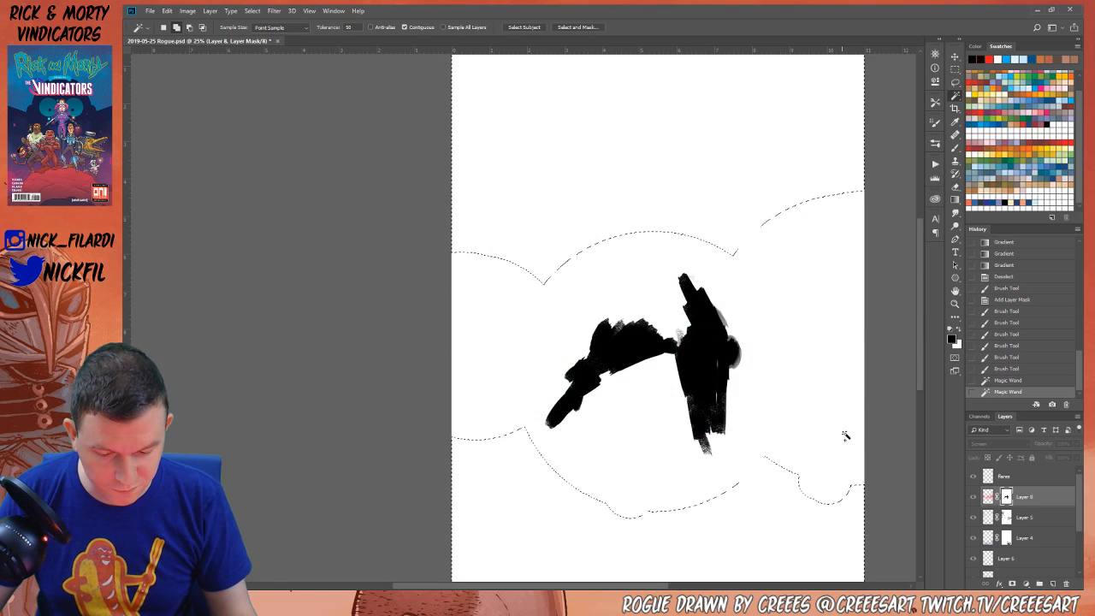
{"action": "left_click", "coordinate": [973, 501]}
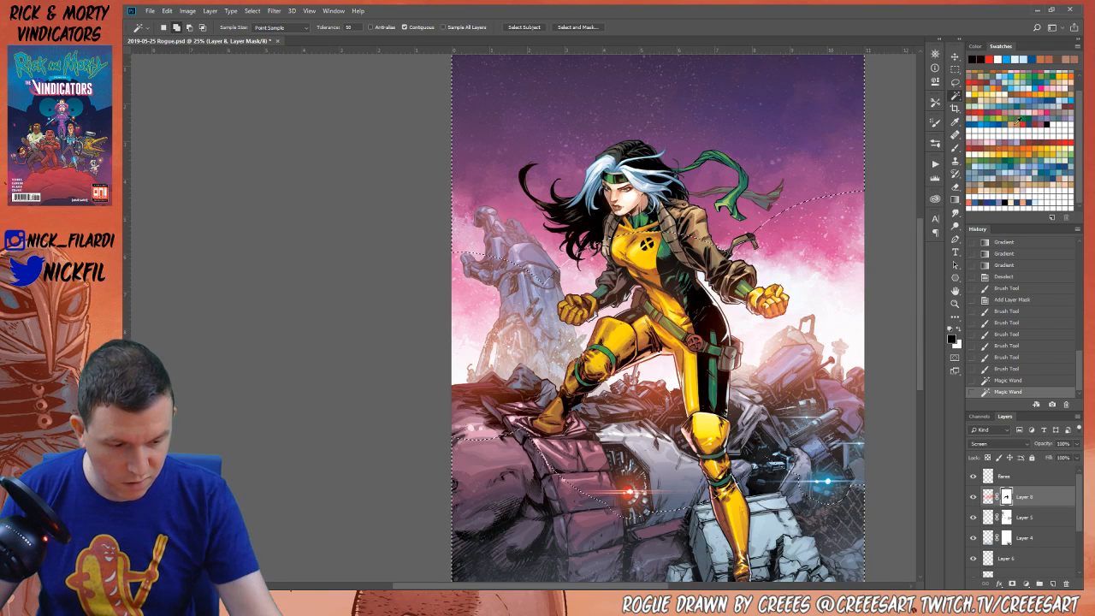
{"action": "key", "text": "ctrl+d"}
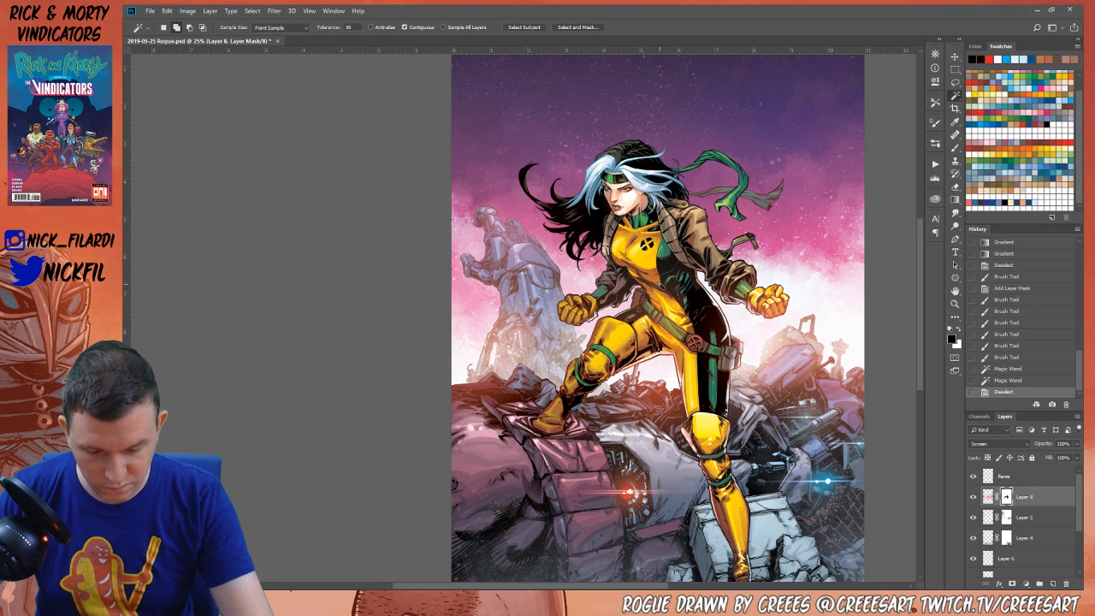
Paint black on Layer 8's mask over the torso, jacket, gloves and standing lower leg to clear the remaining red glow
{"action": "left_click", "coordinate": [958, 147]}
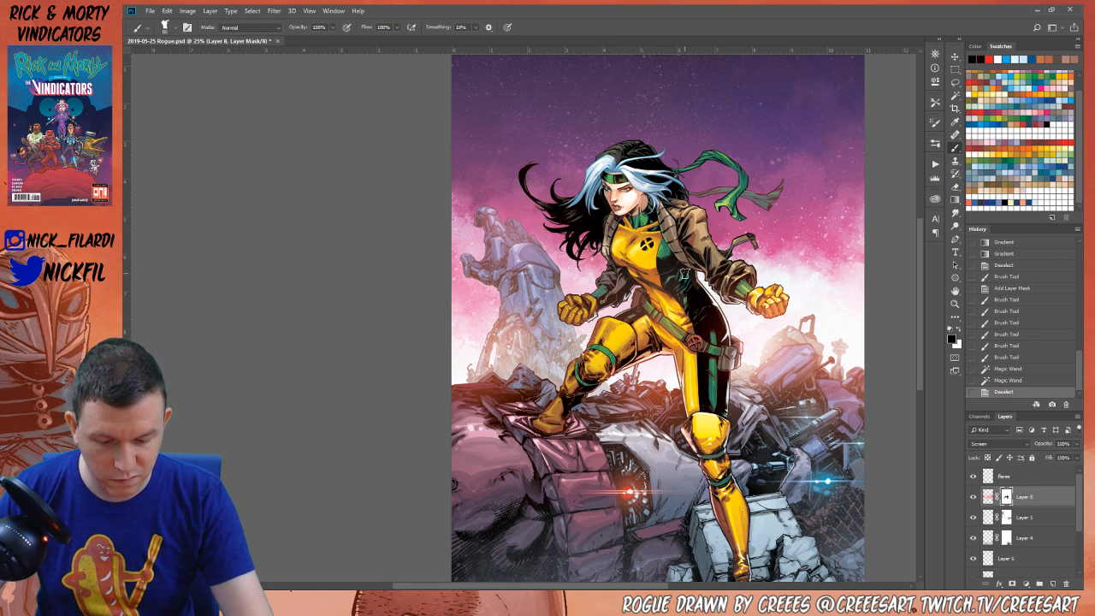
{"action": "mouse_move", "coordinate": [683, 274]}
{"action": "left_mouse_down"}
{"action": "mouse_move", "coordinate": [651, 279]}
{"action": "mouse_move", "coordinate": [667, 303]}
{"action": "mouse_move", "coordinate": [684, 296]}
{"action": "mouse_move", "coordinate": [701, 319]}
{"action": "left_mouse_up"}
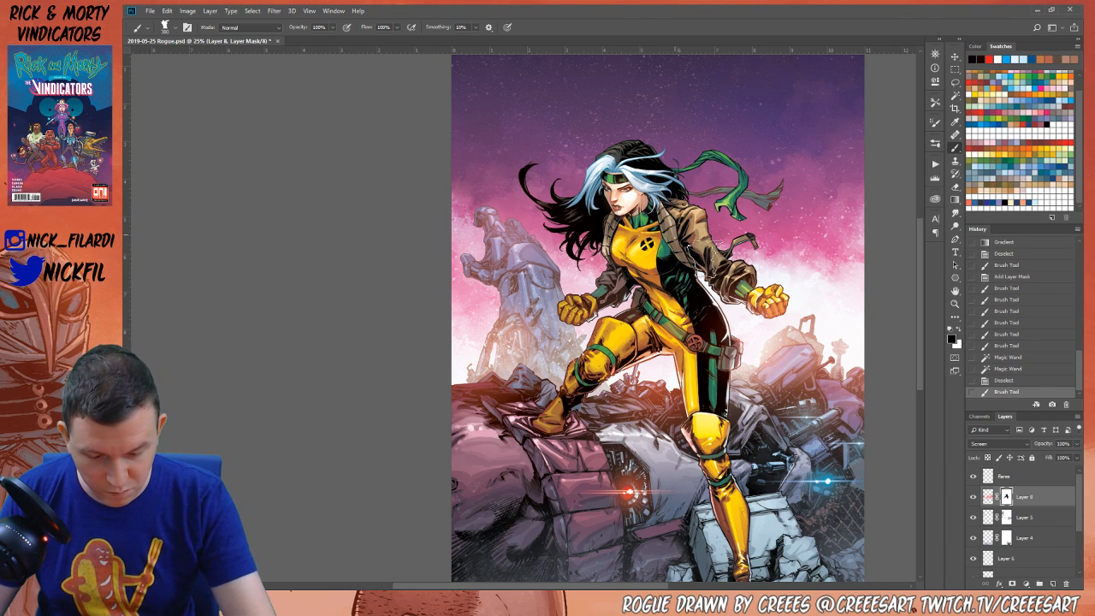
{"action": "mouse_move", "coordinate": [693, 257]}
{"action": "left_mouse_down"}
{"action": "mouse_move", "coordinate": [770, 295]}
{"action": "mouse_move", "coordinate": [778, 248]}
{"action": "mouse_move", "coordinate": [769, 312]}
{"action": "left_mouse_up"}
{"action": "left_click_drag", "start_coordinate": [777, 257], "coordinate": [774, 307]}
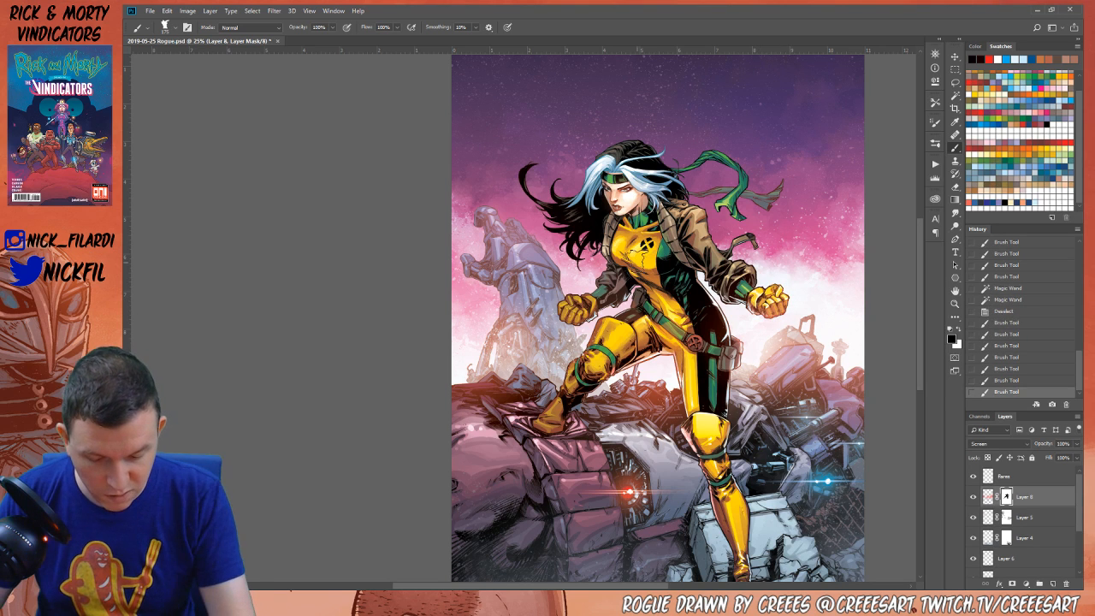
{"action": "mouse_move", "coordinate": [571, 304]}
{"action": "left_mouse_down"}
{"action": "mouse_move", "coordinate": [629, 269]}
{"action": "mouse_move", "coordinate": [670, 279]}
{"action": "left_mouse_up"}
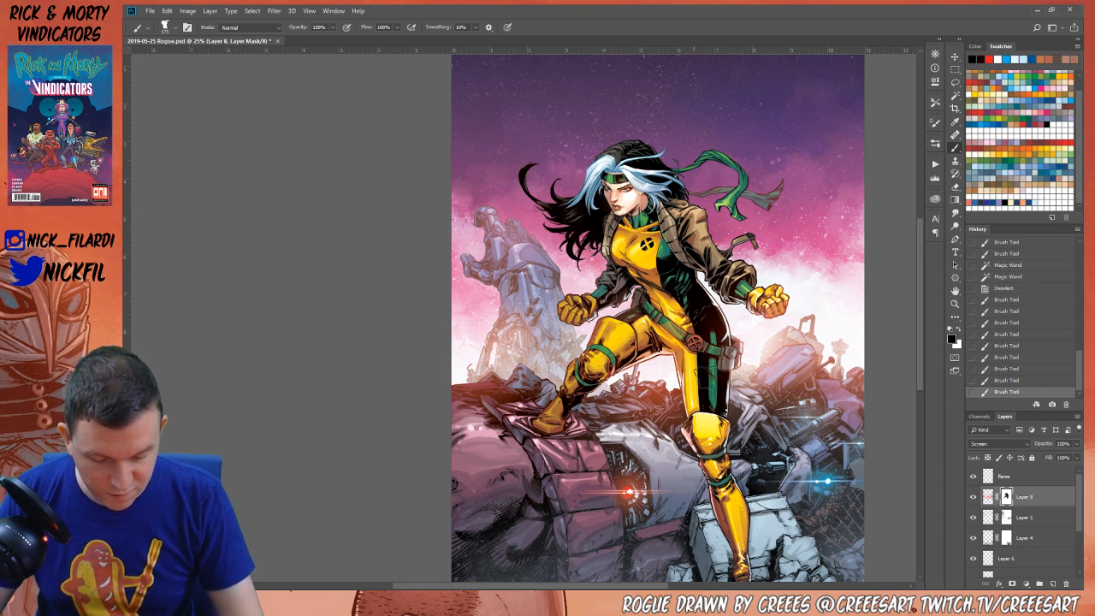
{"action": "left_click_drag", "start_coordinate": [714, 462], "coordinate": [712, 530]}
Examine the whole illustration at several magnifications for the balance between the figure and the background glow
{"action": "key", "text": "z"}
{"action": "left_click", "coordinate": [701, 432], "text": "alt"}
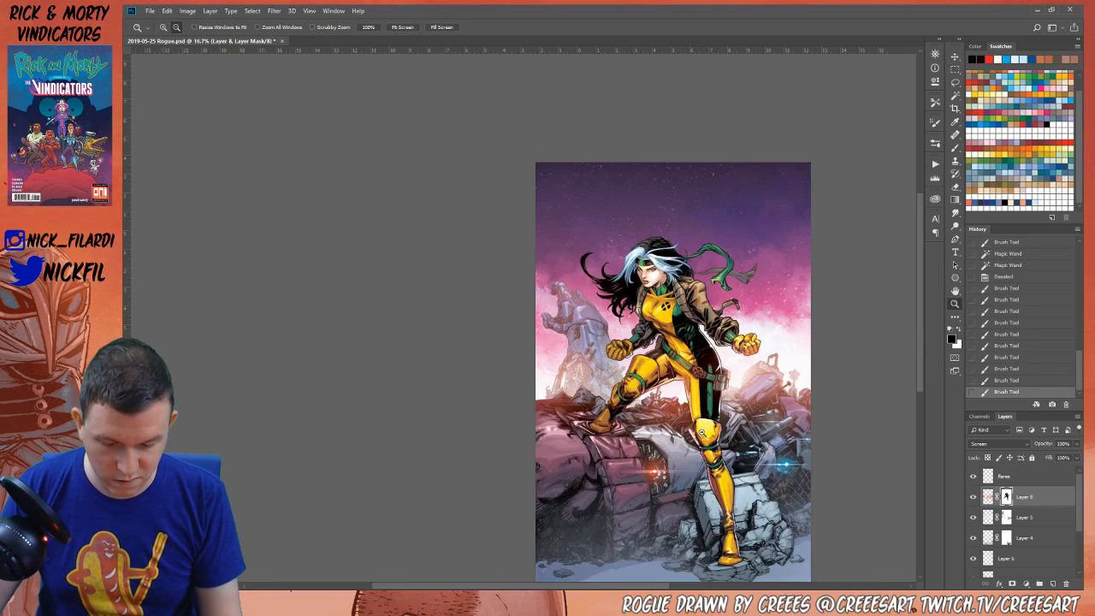
{"action": "left_click", "coordinate": [701, 432], "text": "alt"}
{"action": "key", "text": "h"}
{"action": "left_click_drag", "start_coordinate": [843, 384], "coordinate": [760, 322]}
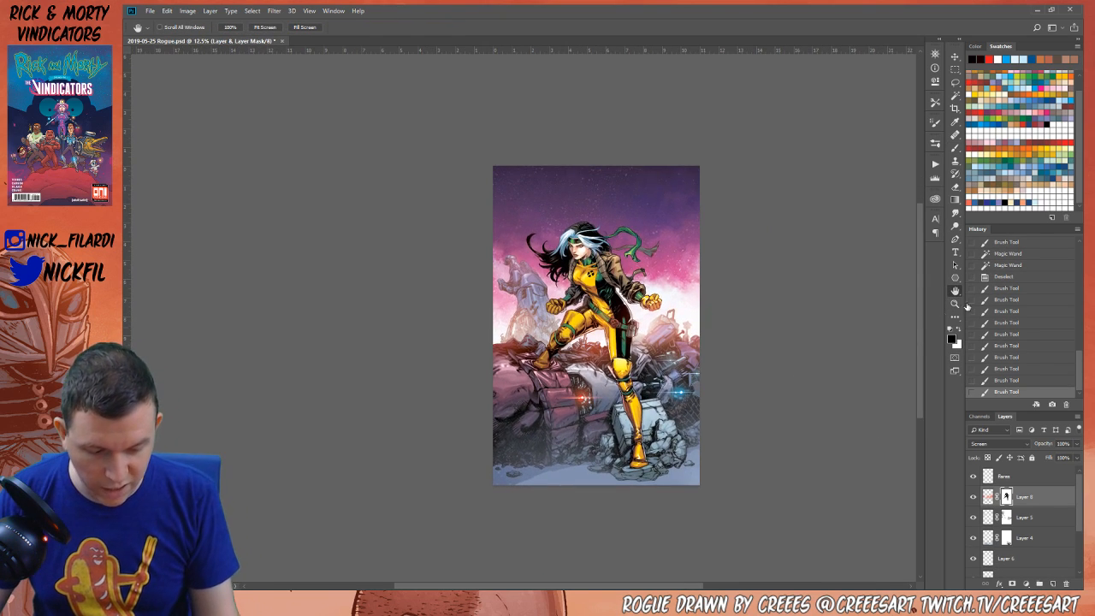
{"action": "left_click", "coordinate": [955, 304]}
{"action": "left_click", "coordinate": [627, 342]}
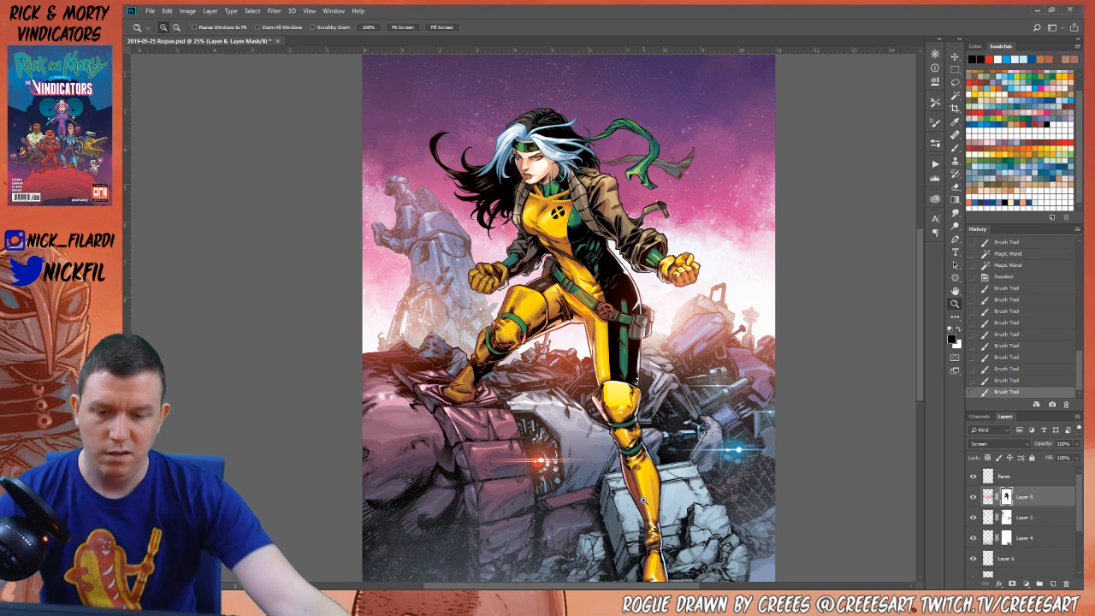
{"action": "left_click", "coordinate": [554, 345], "text": "alt"}
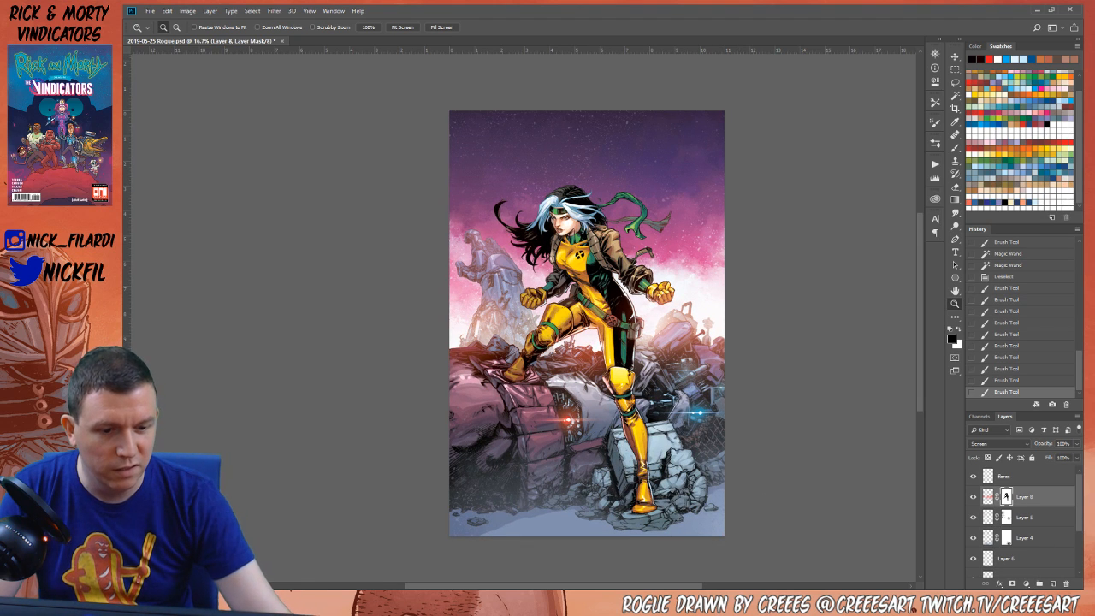
Add a Levels adjustment above Layer 3, raise the shadow input slightly, set the highlight input to 246, and compare the artwork with and without it
{"action": "scroll", "coordinate": [1019, 570], "scroll_direction": "down", "scroll_amount": 3}
{"action": "left_click", "coordinate": [1017, 551]}
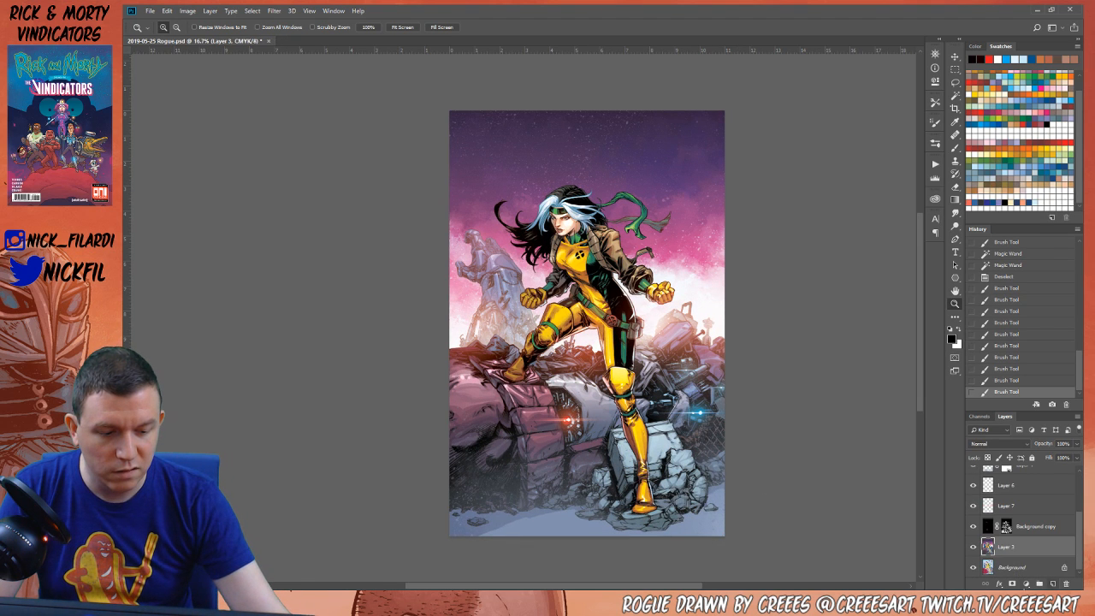
{"action": "left_click", "coordinate": [1027, 583]}
{"action": "left_click", "coordinate": [1019, 443]}
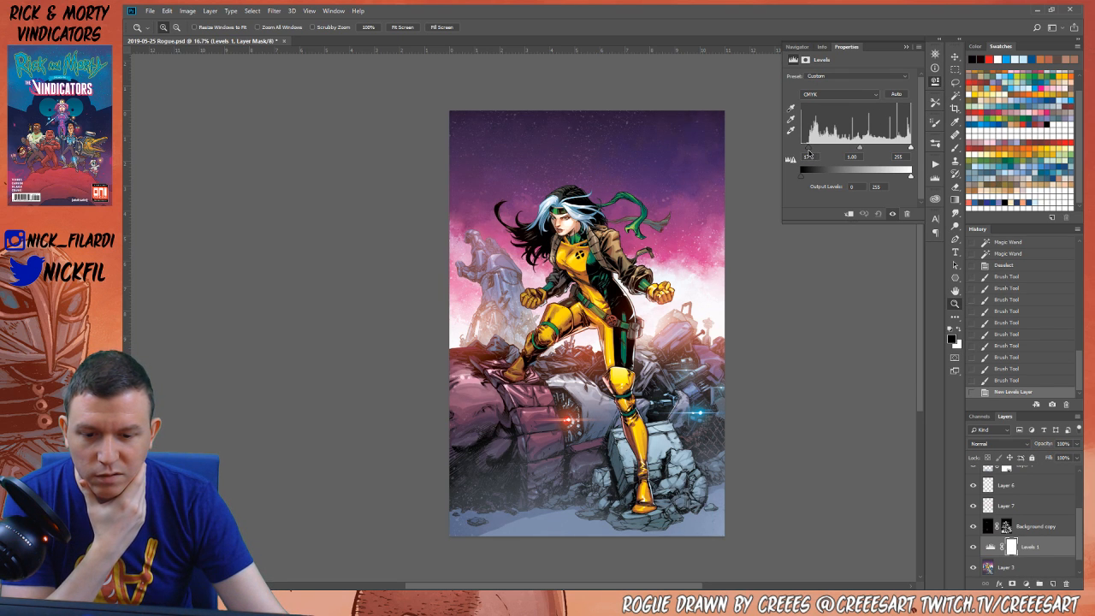
{"action": "left_click_drag", "start_coordinate": [809, 153], "coordinate": [810, 149]}
{"action": "left_click_drag", "start_coordinate": [911, 150], "coordinate": [907, 151]}
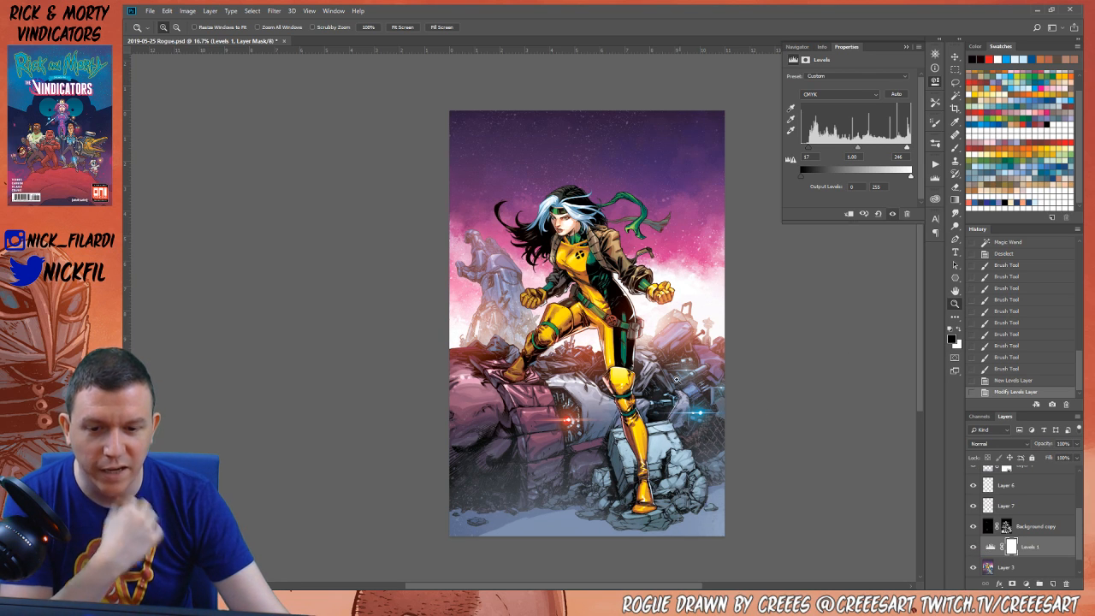
{"action": "scroll", "coordinate": [675, 379], "scroll_direction": "right", "scroll_amount": 3}
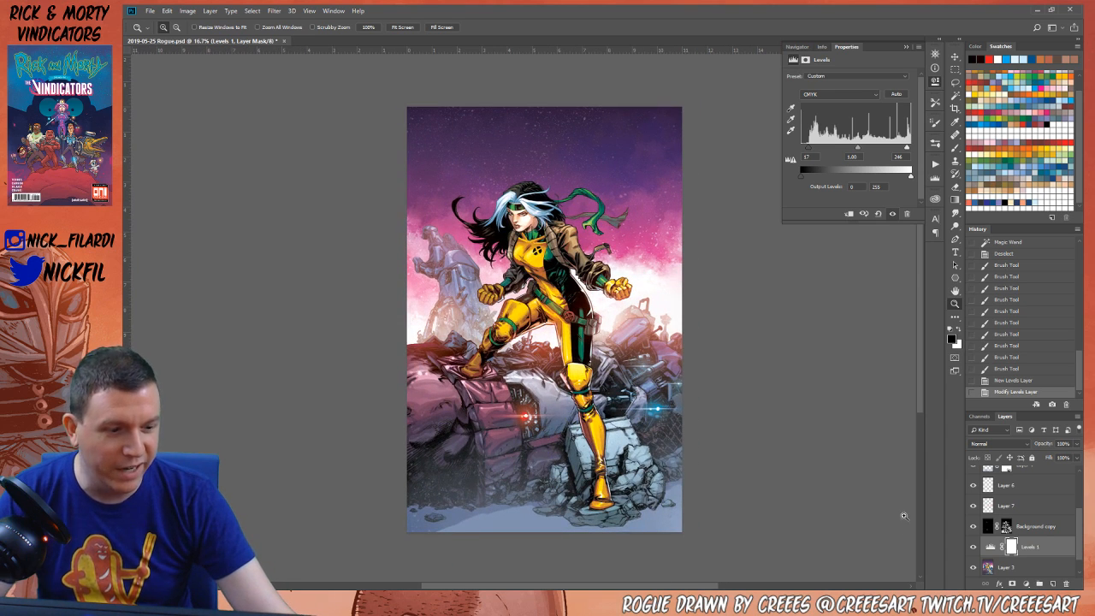
{"action": "left_click", "coordinate": [972, 546]}
{"action": "left_click", "coordinate": [972, 547]}
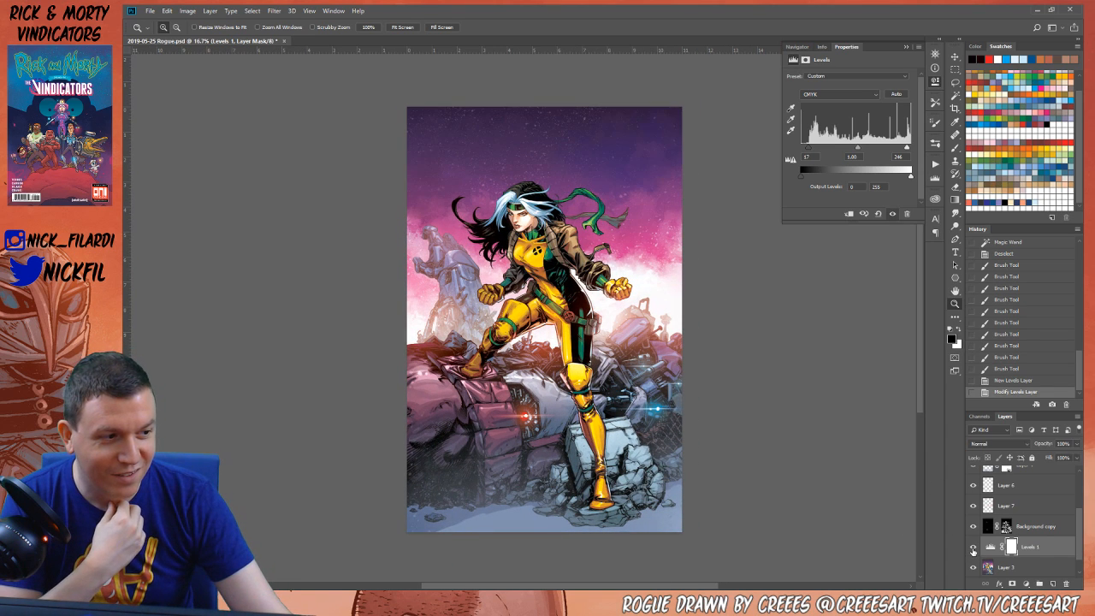
{"action": "left_click", "coordinate": [972, 551]}
{"action": "left_click", "coordinate": [972, 551]}
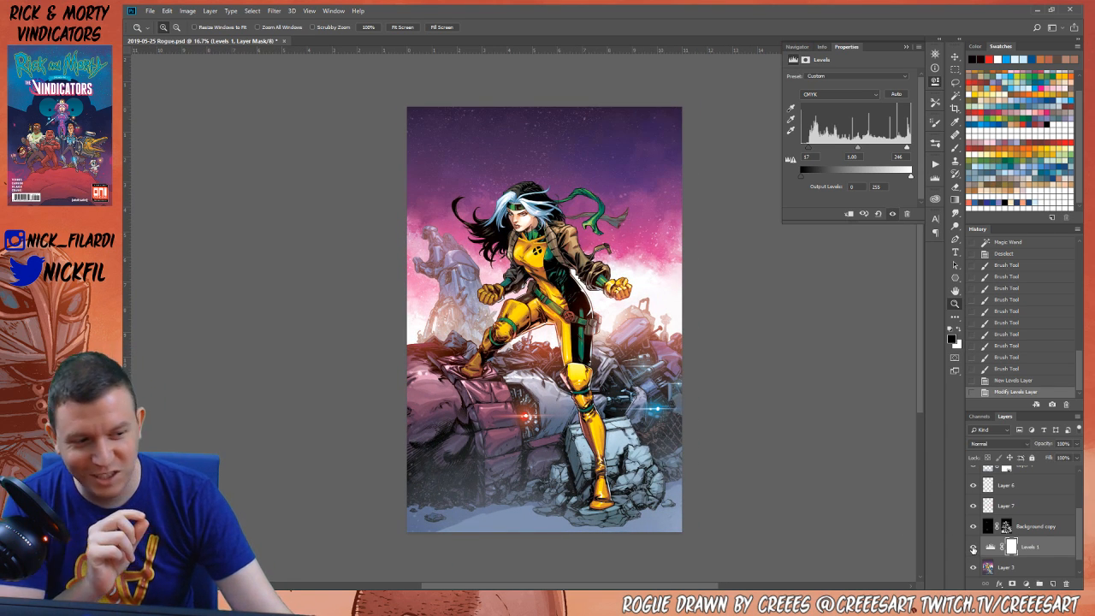
Compare the artwork with and without the Levels adjustment, and inspect the wreckage and background statue at several magnifications
{"action": "left_click", "coordinate": [972, 549]}
{"action": "left_click", "coordinate": [972, 549]}
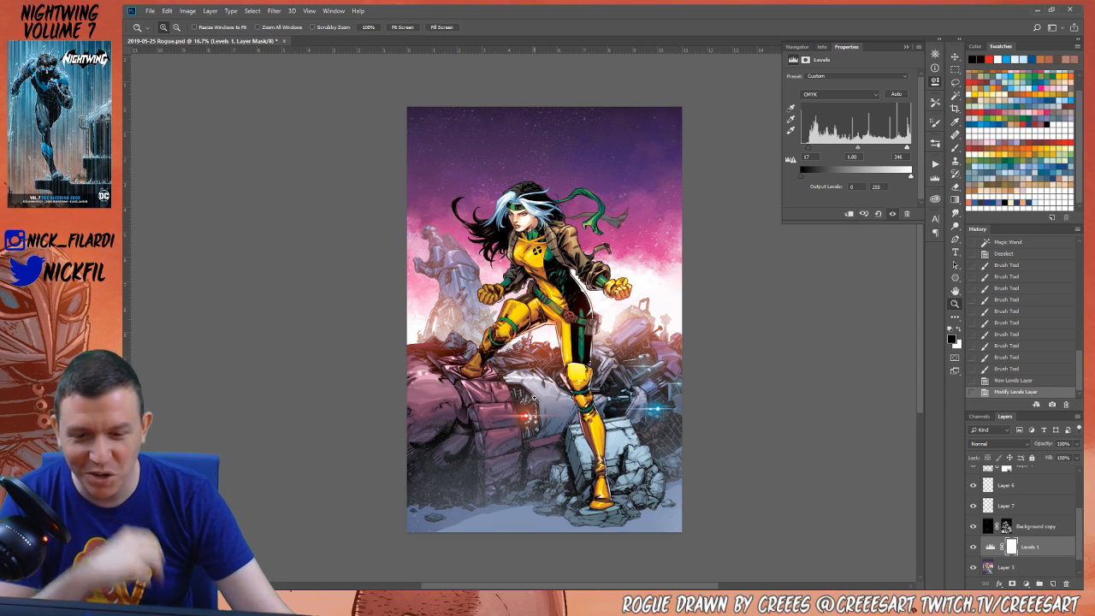
{"action": "left_click_drag", "start_coordinate": [509, 350], "coordinate": [542, 375]}
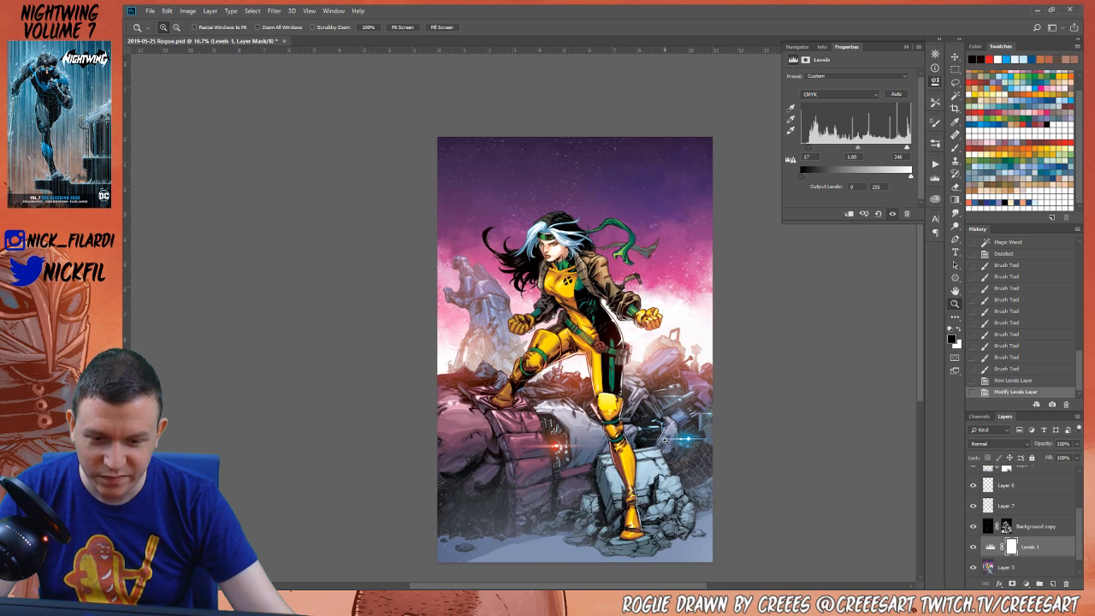
{"action": "left_click_drag", "start_coordinate": [738, 567], "coordinate": [764, 556]}
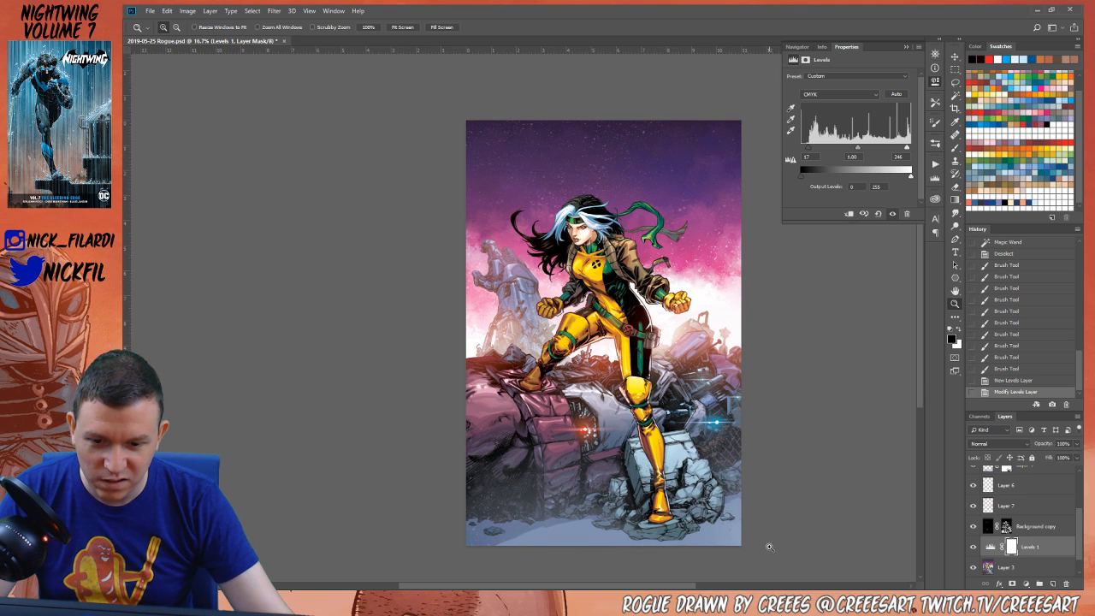
{"action": "scroll", "coordinate": [487, 348], "scroll_direction": "up", "scroll_amount": 3}
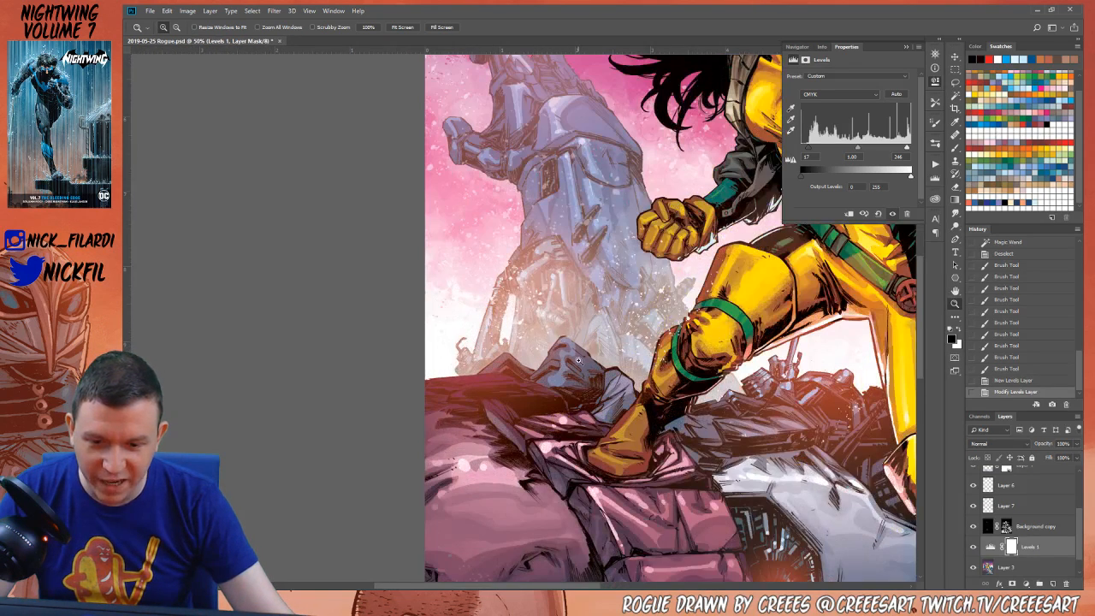
{"action": "scroll", "coordinate": [589, 361], "scroll_direction": "up", "scroll_amount": 1}
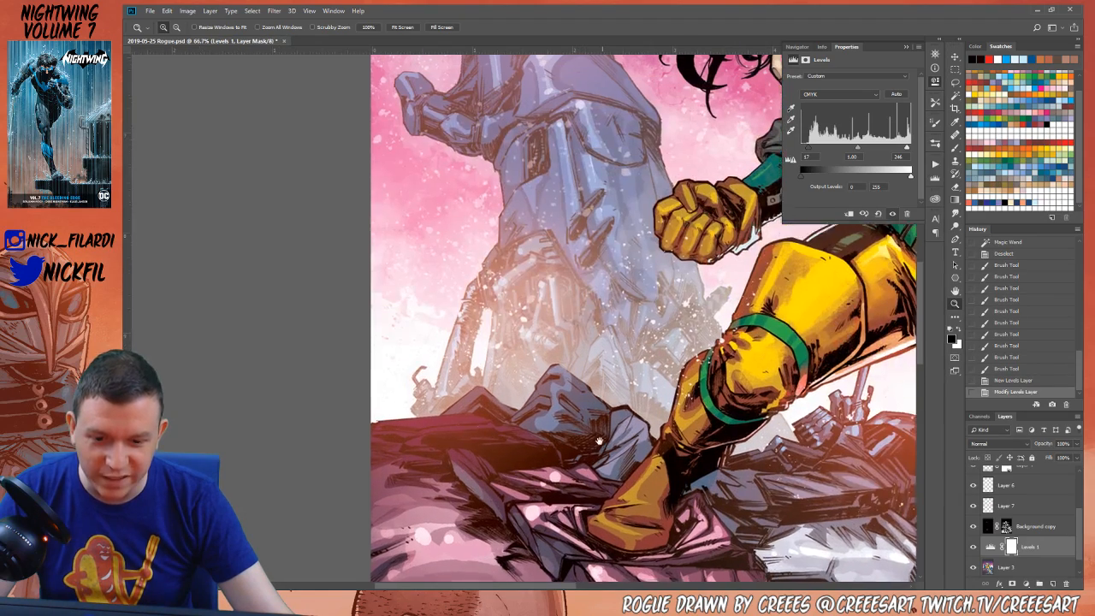
{"action": "scroll", "coordinate": [581, 396], "scroll_direction": "down", "scroll_amount": 2}
{"action": "scroll", "coordinate": [1049, 527], "scroll_direction": "up", "scroll_amount": 2}
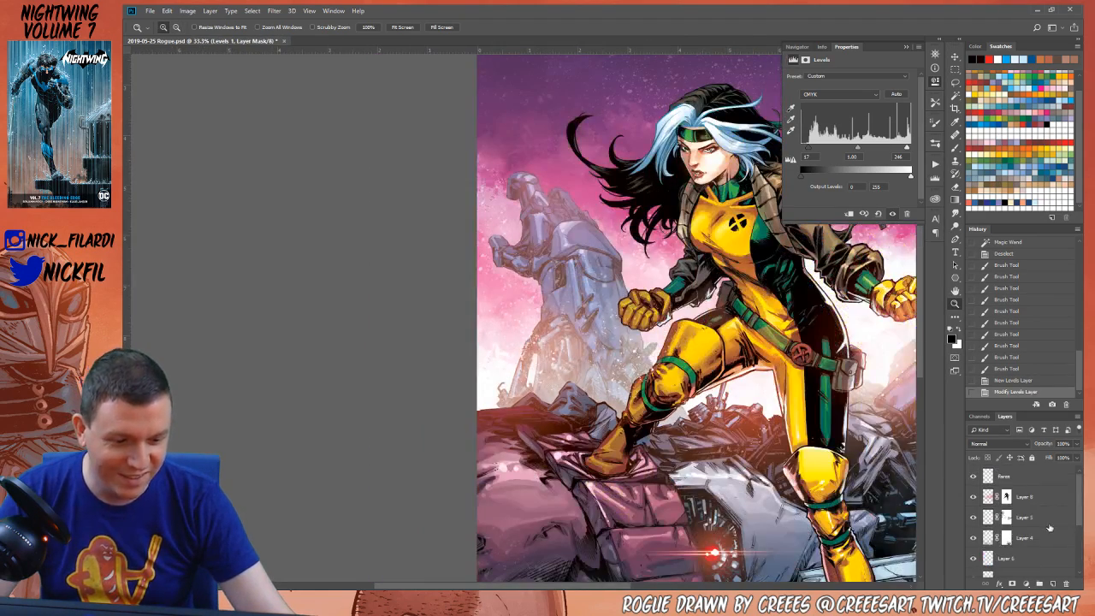
Compare the artwork with and without Layer 5 and inspect that layer's mask on its own
{"action": "left_click", "coordinate": [973, 517]}
{"action": "left_click", "coordinate": [974, 517]}
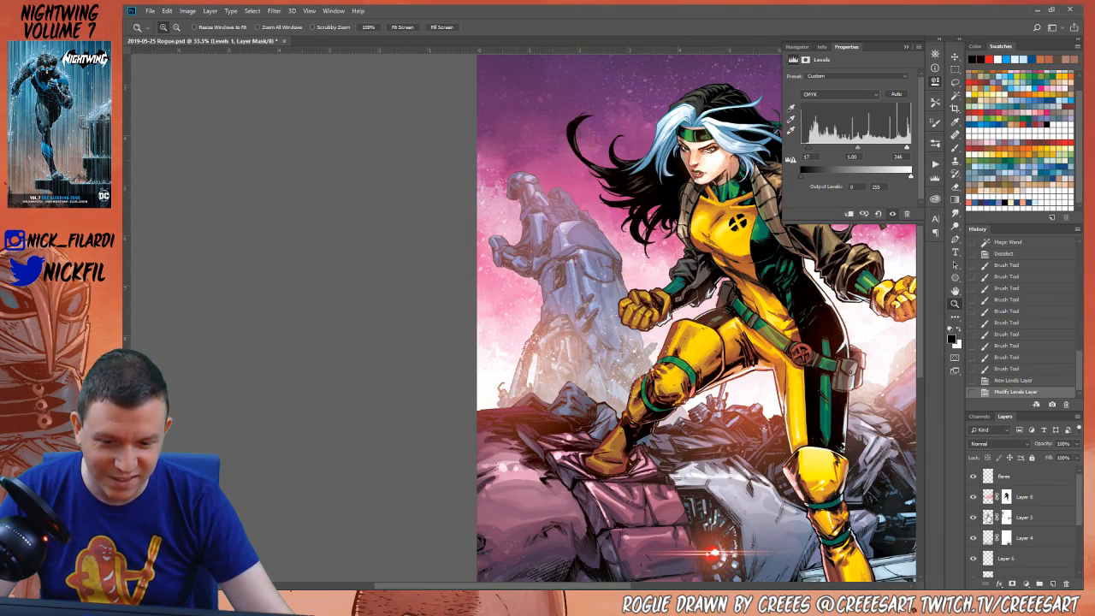
{"action": "left_click", "coordinate": [1058, 519]}
{"action": "left_click", "coordinate": [1006, 517], "text": "alt"}
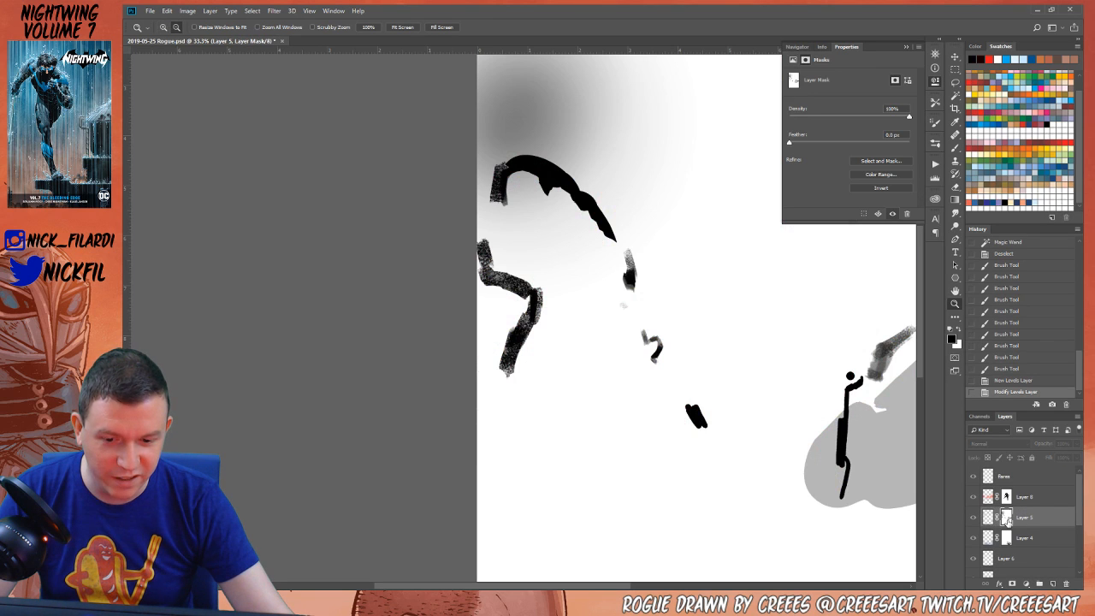
{"action": "left_click", "coordinate": [973, 518]}
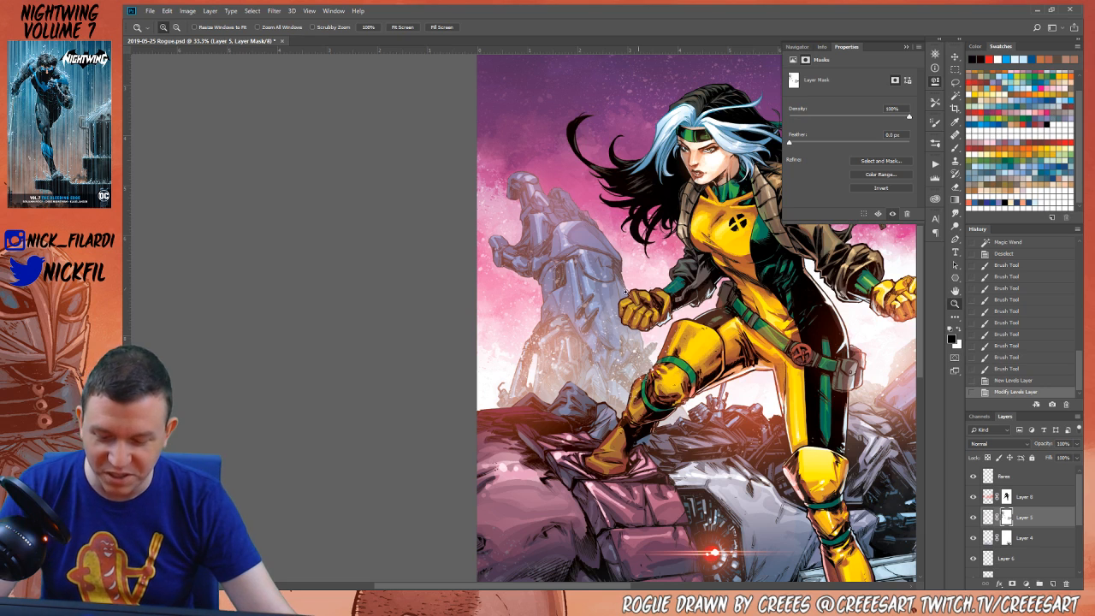
Add small black radial gradients to Layer 5's mask over the rubble between the background statue and the raised boot
{"action": "key", "text": "g"}
{"action": "left_click_drag", "start_coordinate": [588, 416], "coordinate": [594, 409]}
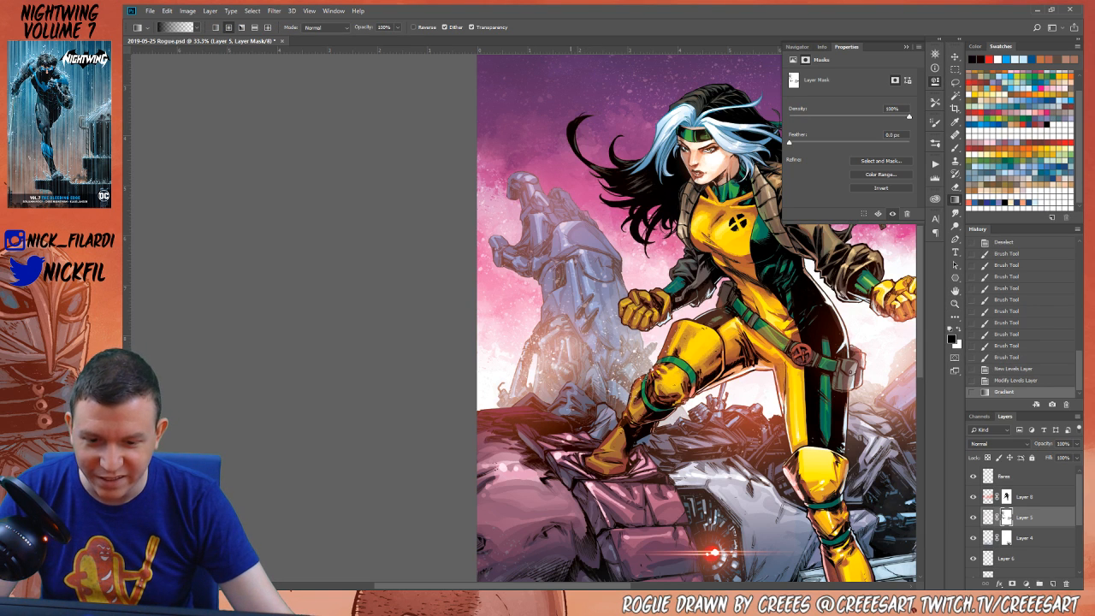
{"action": "key", "text": "ctrl+z"}
{"action": "mouse_move", "coordinate": [545, 452]}
{"action": "left_mouse_down"}
{"action": "mouse_move", "coordinate": [602, 346]}
{"action": "mouse_move", "coordinate": [588, 402]}
{"action": "left_mouse_up"}
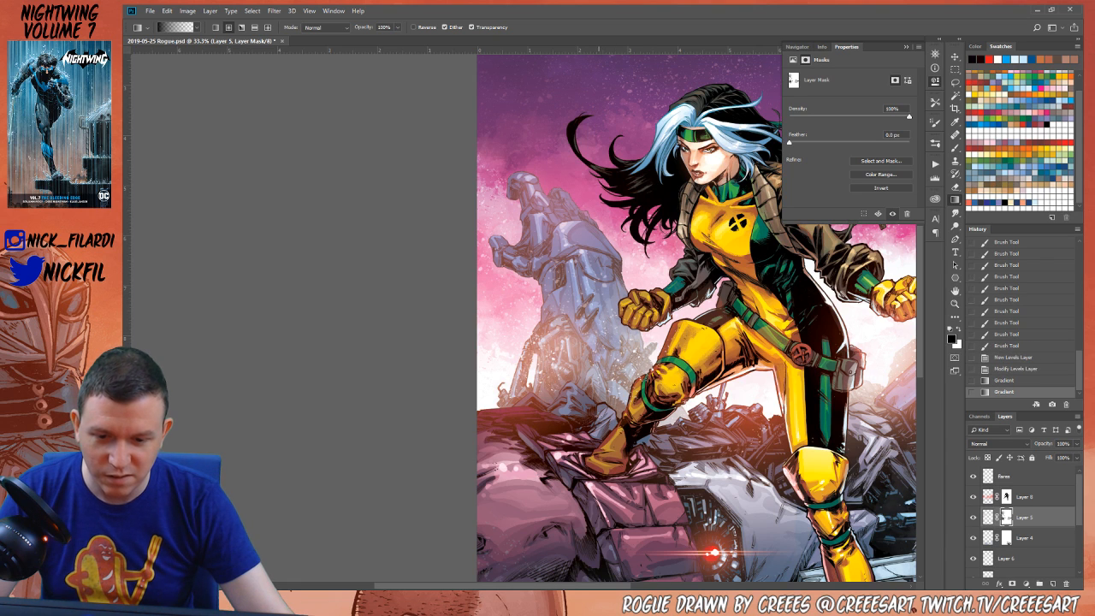
Paint black with a large speckled brush on Layer 5's mask around the bent knee and over the rubble behind the figure
{"action": "key", "text": "b"}
{"action": "right_click", "coordinate": [587, 414]}
{"action": "left_click", "coordinate": [691, 435]}
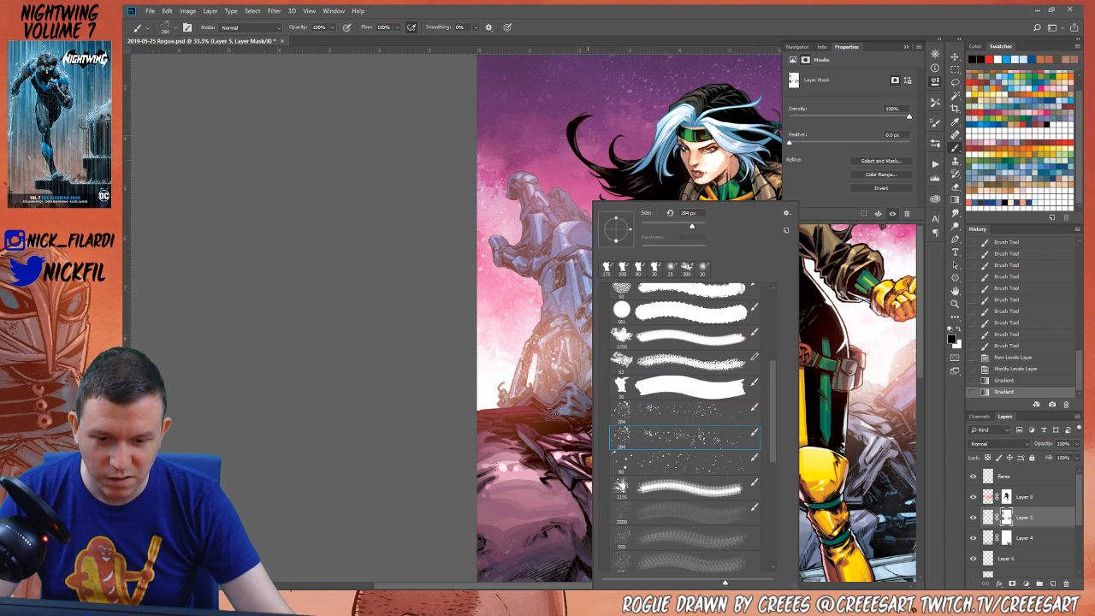
{"action": "left_click", "coordinate": [675, 462]}
{"action": "left_click", "coordinate": [676, 537]}
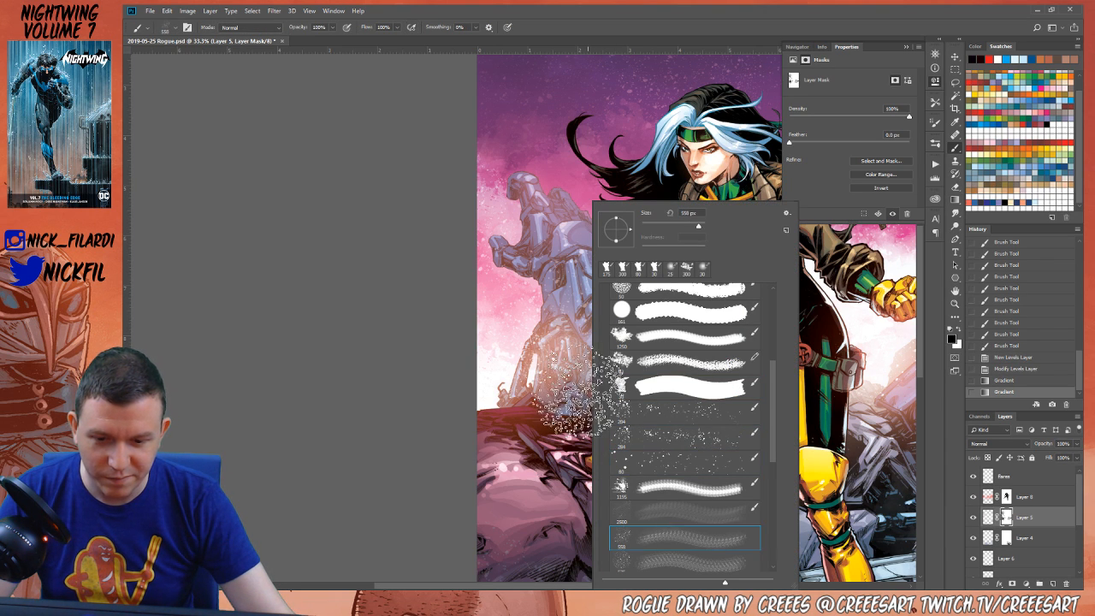
{"action": "mouse_move", "coordinate": [684, 427]}
{"action": "left_mouse_down"}
{"action": "mouse_move", "coordinate": [744, 492]}
{"action": "mouse_move", "coordinate": [654, 441]}
{"action": "left_mouse_up"}
{"action": "left_click_drag", "start_coordinate": [675, 367], "coordinate": [667, 342]}
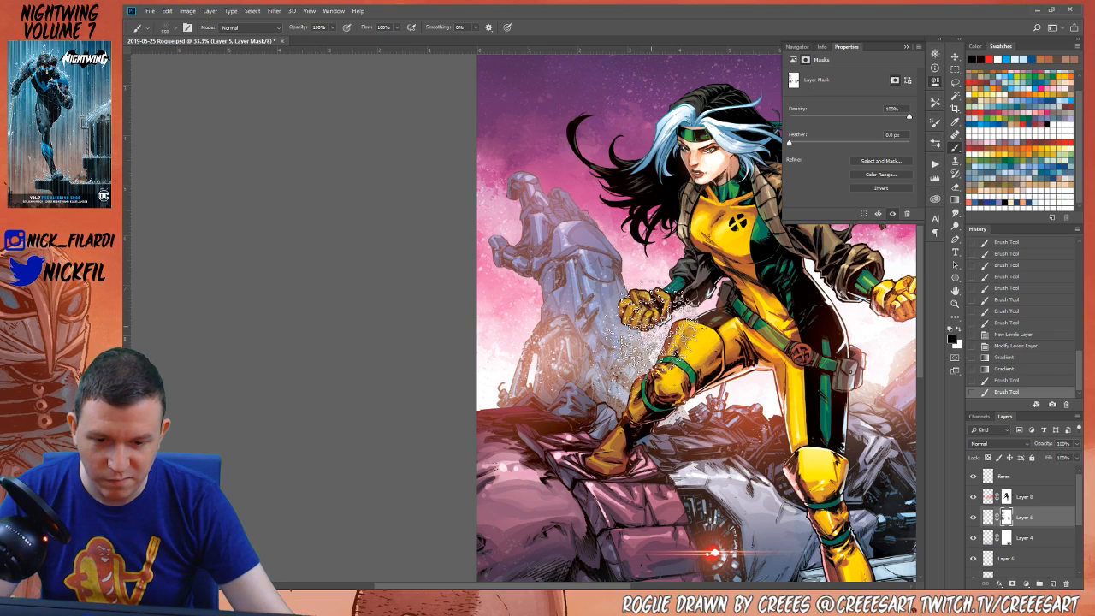
{"action": "mouse_move", "coordinate": [825, 462]}
{"action": "left_mouse_down"}
{"action": "mouse_move", "coordinate": [825, 513]}
{"action": "mouse_move", "coordinate": [615, 466]}
{"action": "left_mouse_up"}
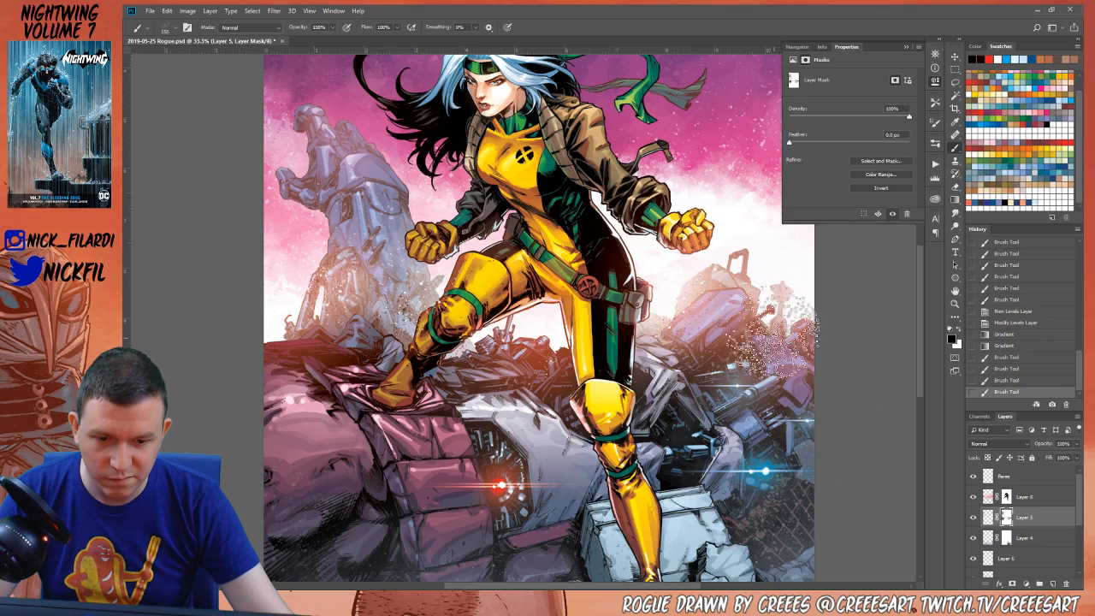
{"action": "left_click_drag", "start_coordinate": [855, 466], "coordinate": [851, 526]}
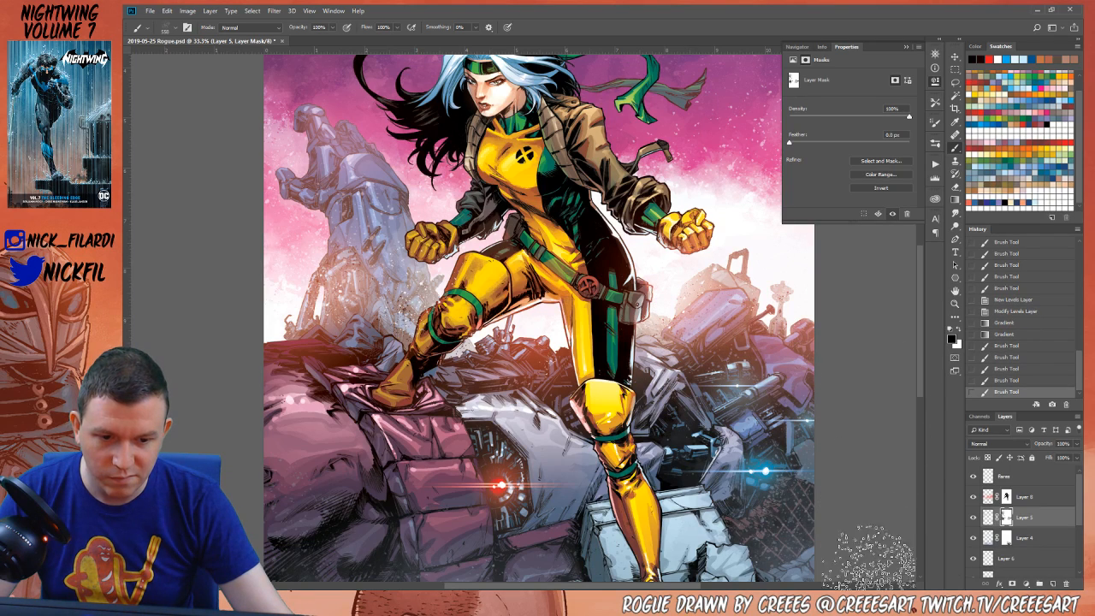
Examine the whole illustration at several magnifications for the effect of the reworked haze around the figure
{"action": "key", "text": "z"}
{"action": "left_click", "coordinate": [684, 478], "text": "alt"}
{"action": "left_click", "coordinate": [650, 470], "text": "alt"}
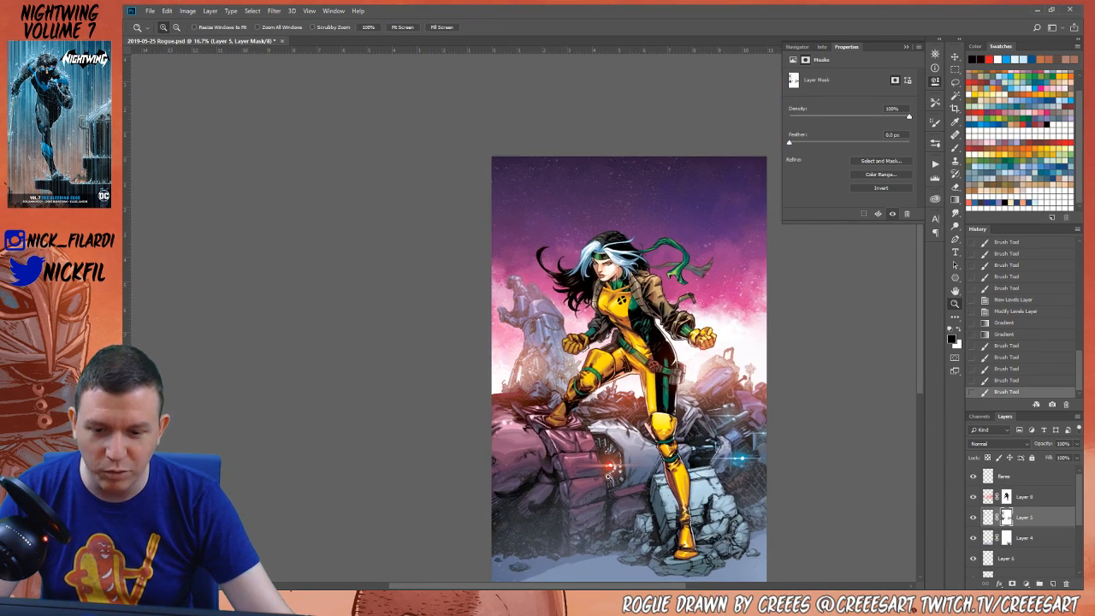
{"action": "left_click", "coordinate": [606, 463], "text": "alt"}
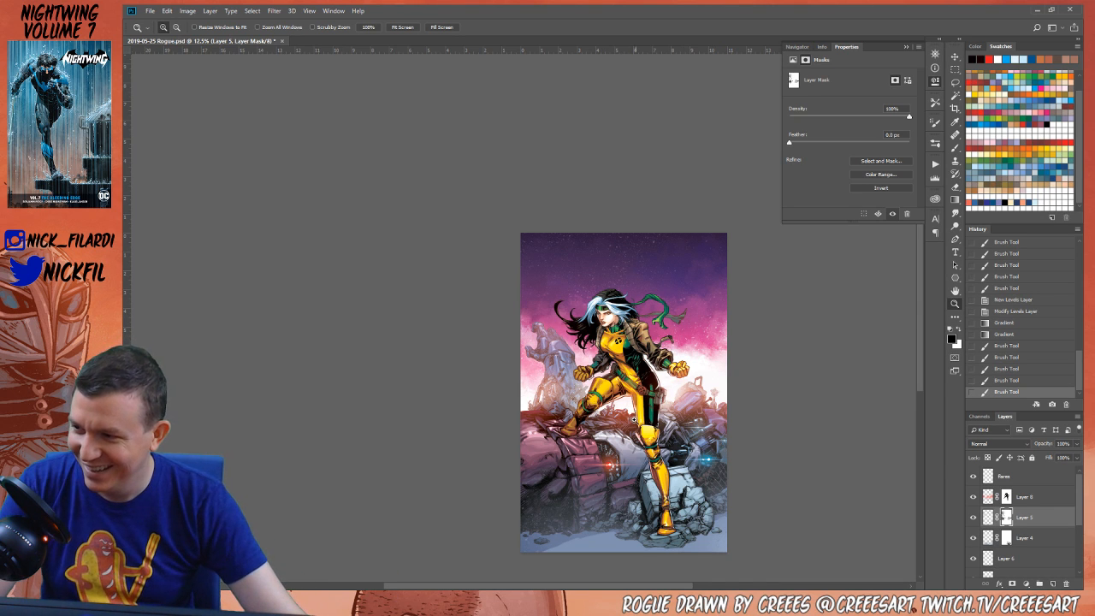
{"action": "left_click_drag", "start_coordinate": [627, 425], "coordinate": [561, 347]}
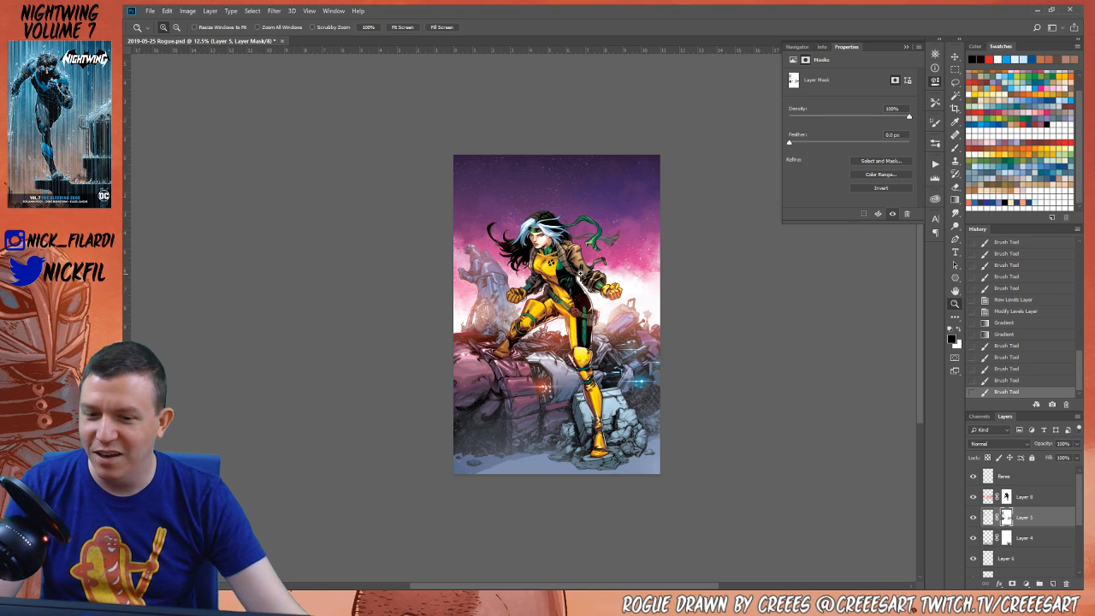
{"action": "left_click", "coordinate": [580, 275]}
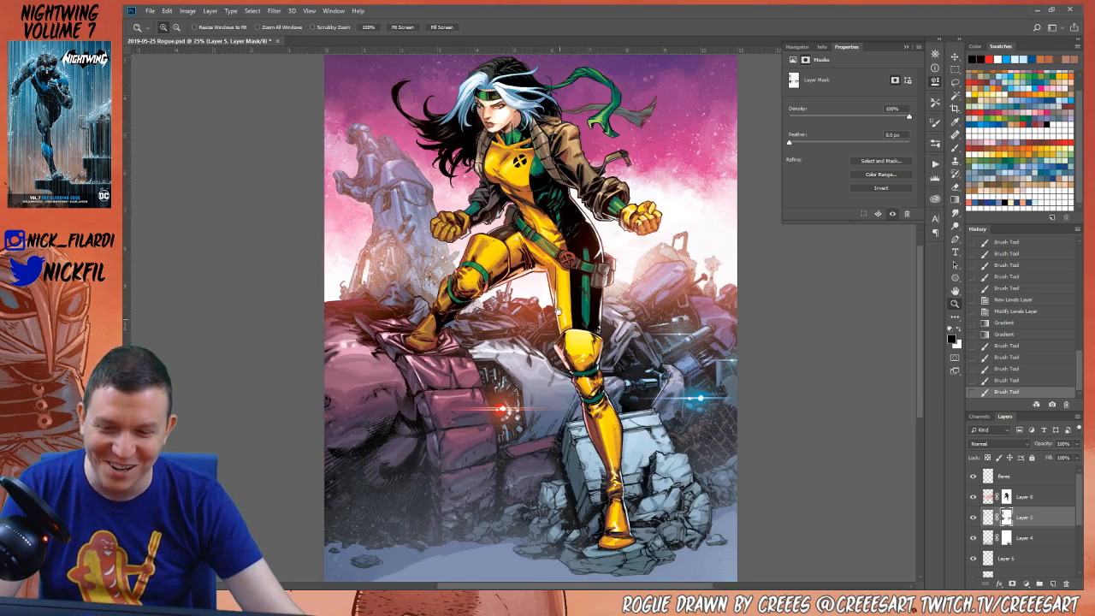
{"action": "mouse_move", "coordinate": [556, 307]}
{"action": "left_mouse_down"}
{"action": "mouse_move", "coordinate": [564, 359]}
{"action": "mouse_move", "coordinate": [566, 299]}
{"action": "left_mouse_up"}
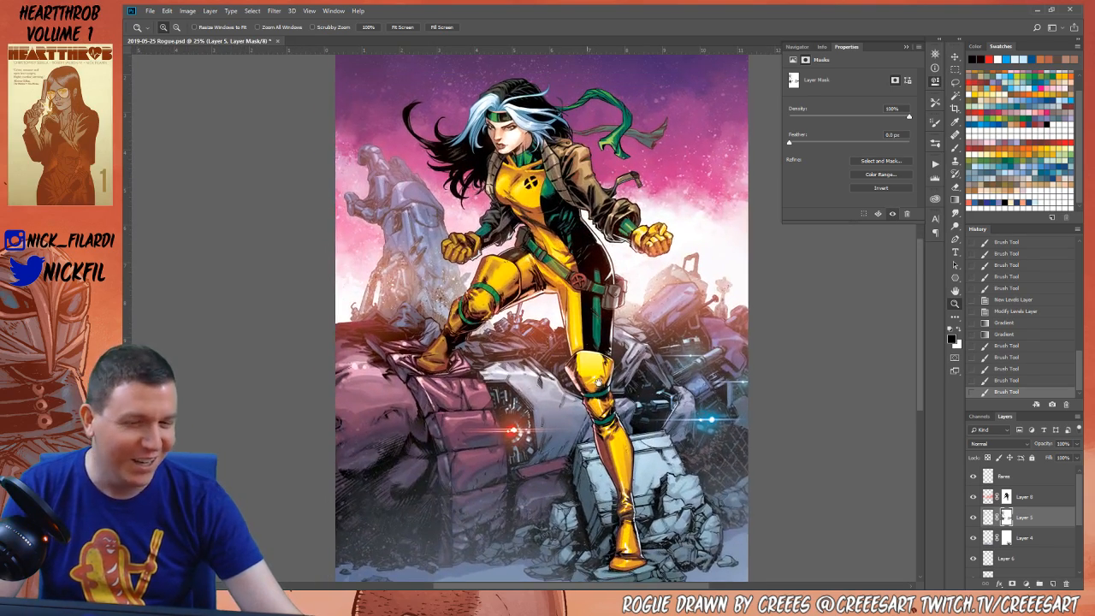
{"action": "left_click", "coordinate": [588, 318], "text": "alt"}
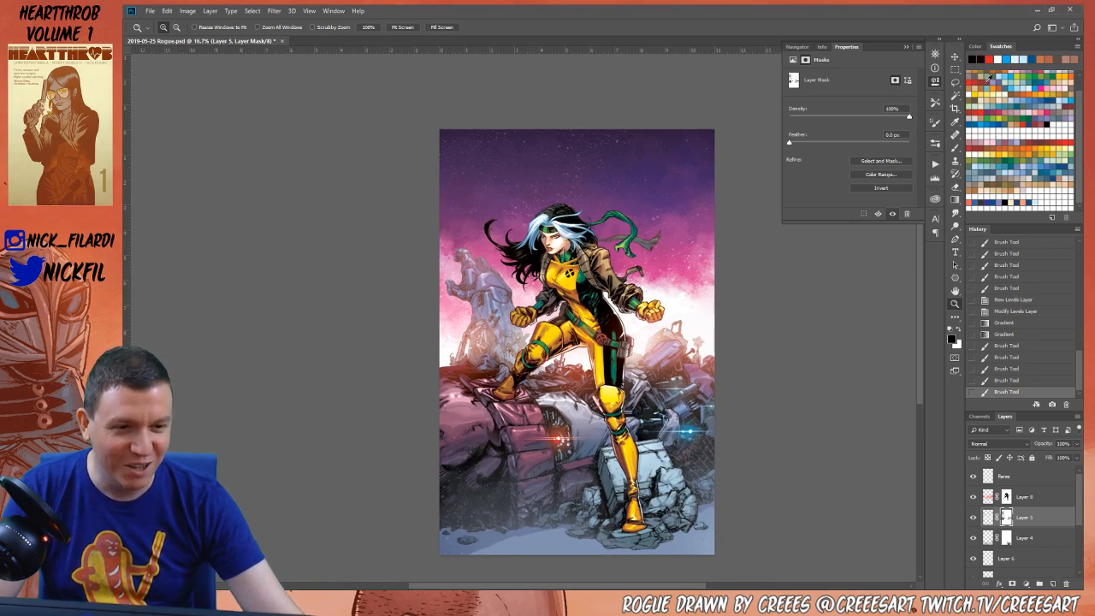
Try a radial gradient on Layer 8 over the top of the figure's hair
{"action": "left_click", "coordinate": [1005, 59]}
{"action": "key", "text": "g"}
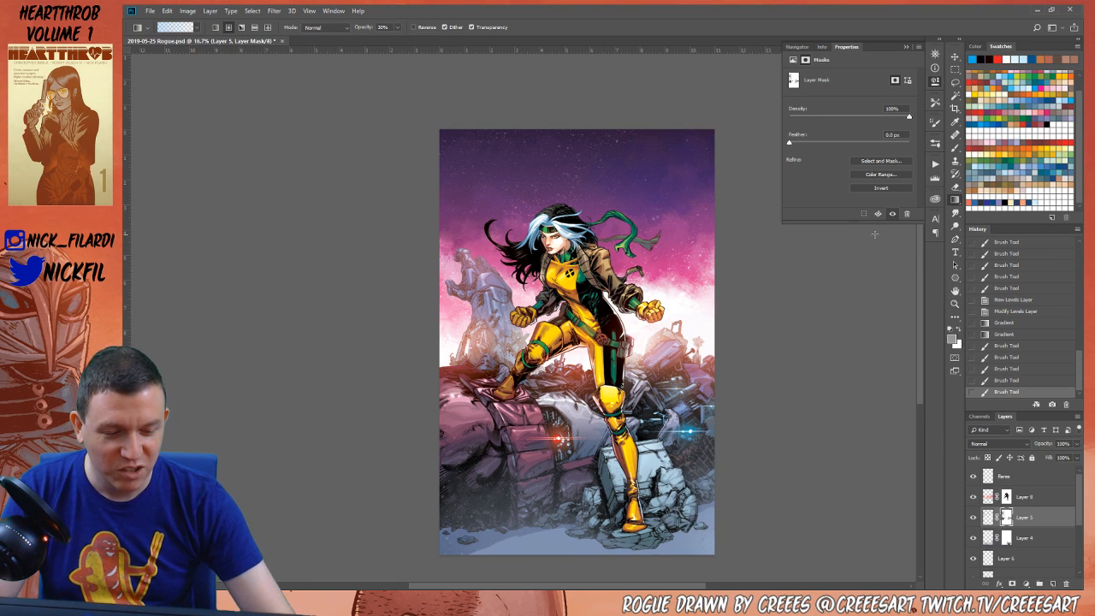
{"action": "left_click", "coordinate": [1041, 501]}
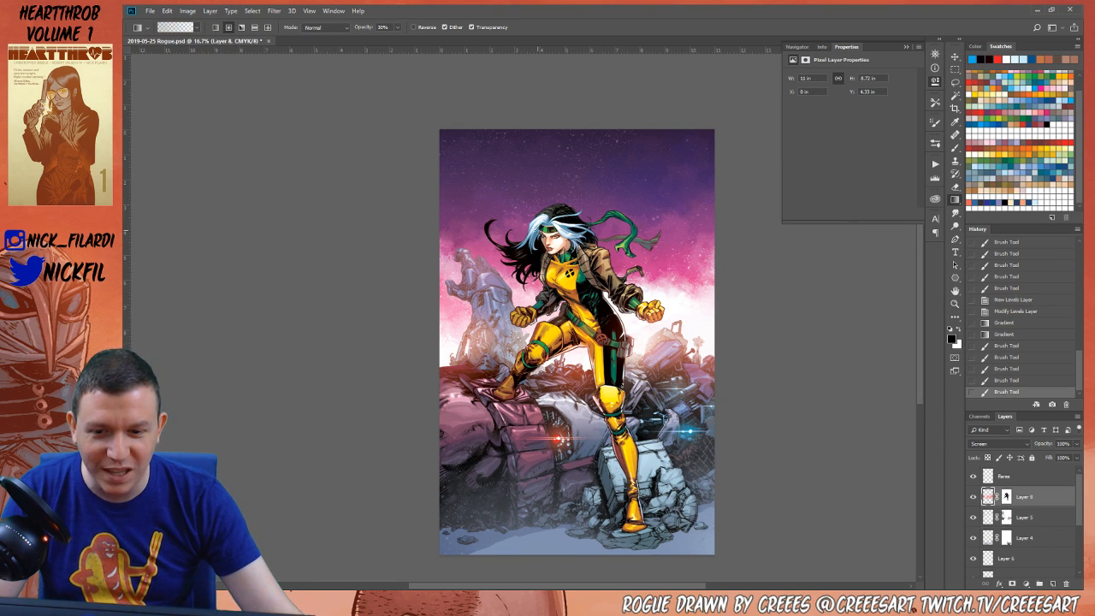
{"action": "left_click_drag", "start_coordinate": [540, 195], "coordinate": [543, 217]}
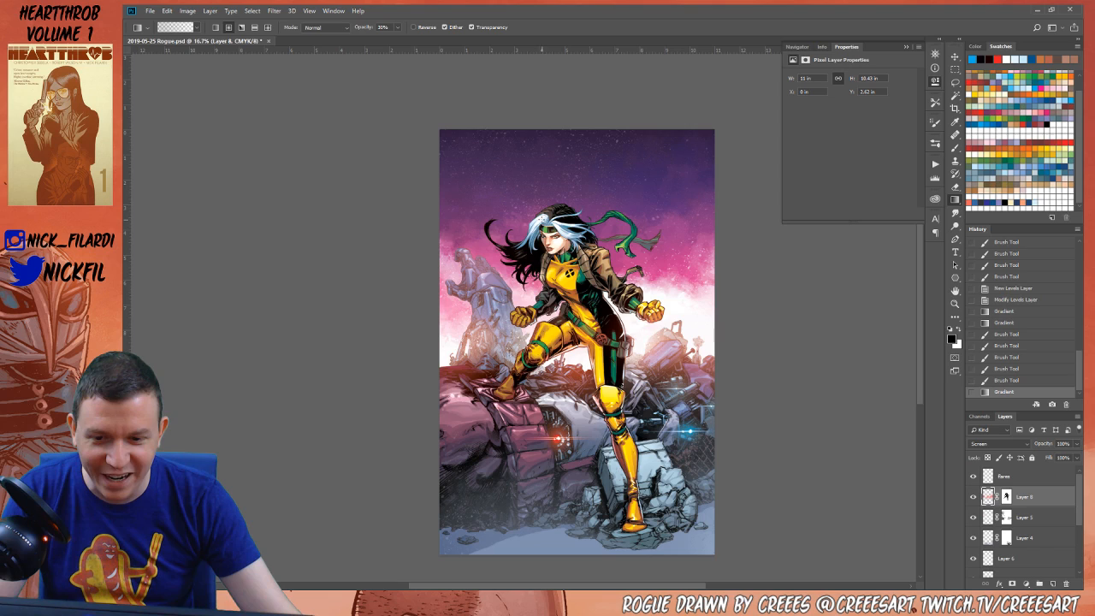
Undo the hair gradient and add light blue radial gradient glows on Layer 8 along the white streak and crown of the hair
{"action": "key", "text": "z"}
{"action": "left_click", "coordinate": [541, 220]}
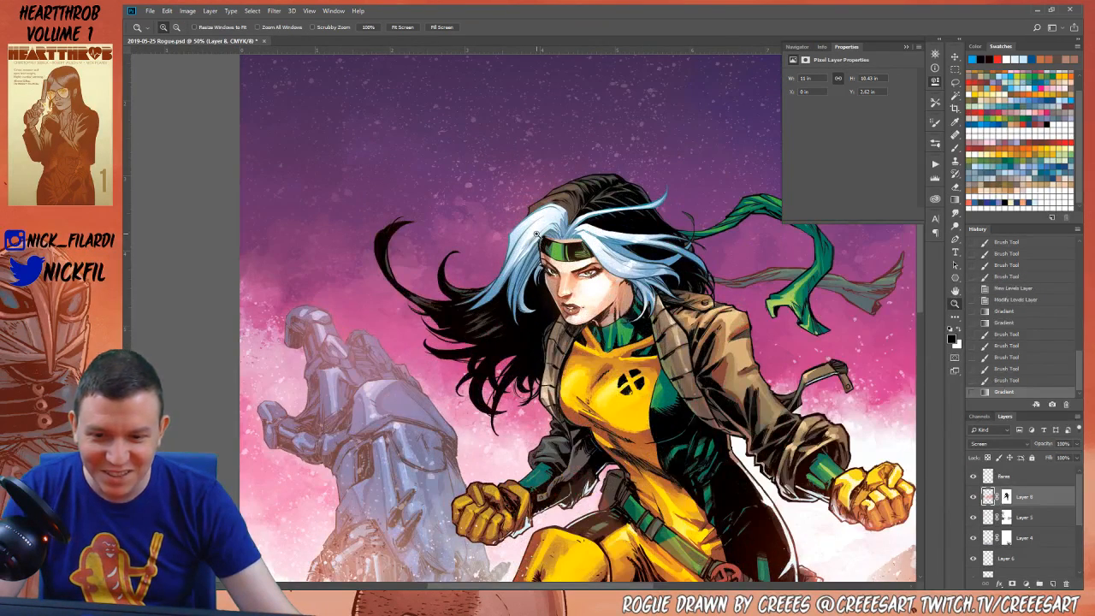
{"action": "left_click", "coordinate": [1014, 81]}
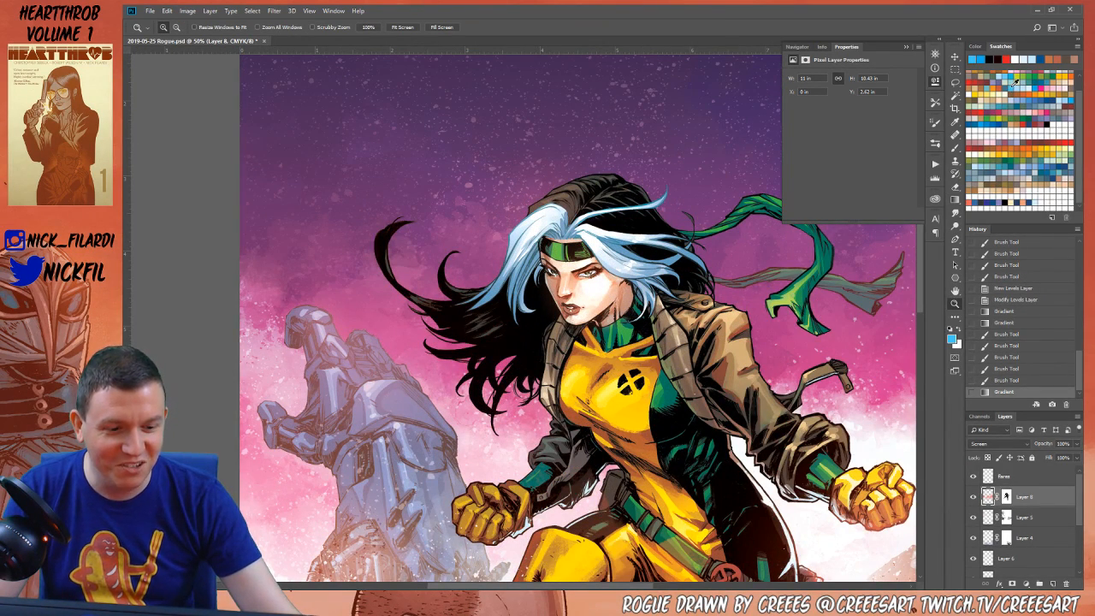
{"action": "key", "text": "g"}
{"action": "left_click", "coordinate": [1007, 380]}
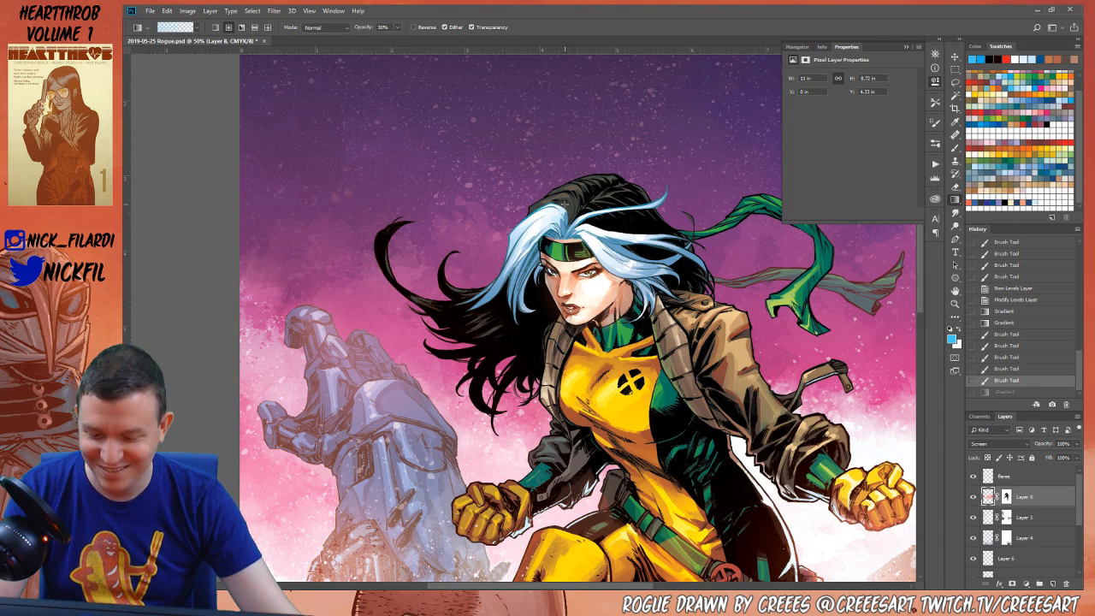
{"action": "key", "text": "ctrl+shift+z"}
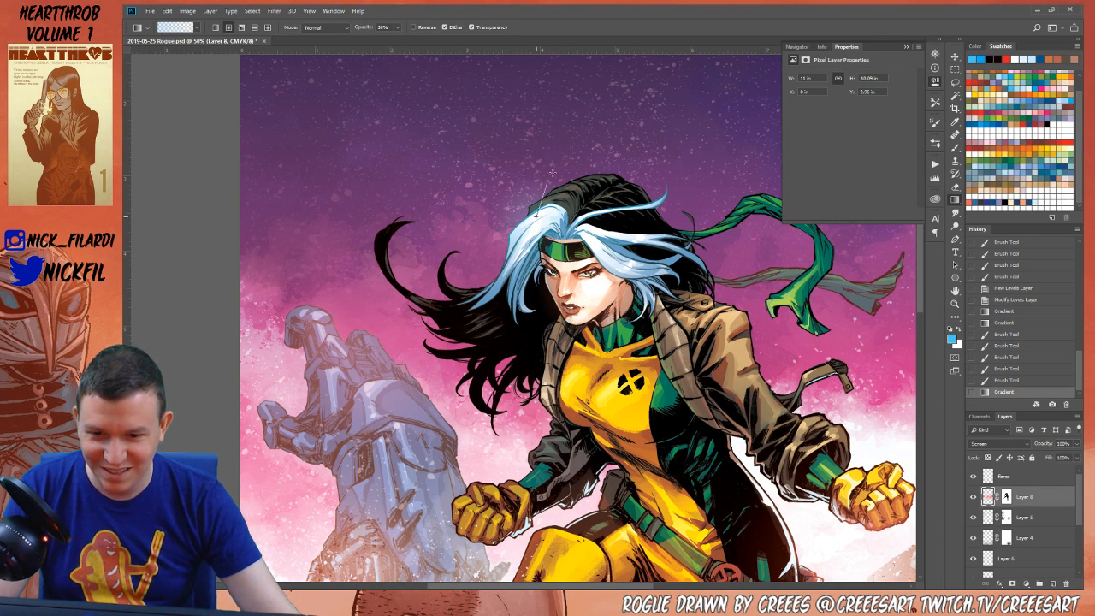
{"action": "left_click_drag", "start_coordinate": [553, 171], "coordinate": [553, 173]}
Examine the whole illustration at reduced magnification for how the blue hair glow sits with the figure and background
{"action": "key", "text": "z"}
{"action": "left_click", "coordinate": [675, 291], "text": "alt"}
{"action": "left_click", "coordinate": [675, 291], "text": "alt"}
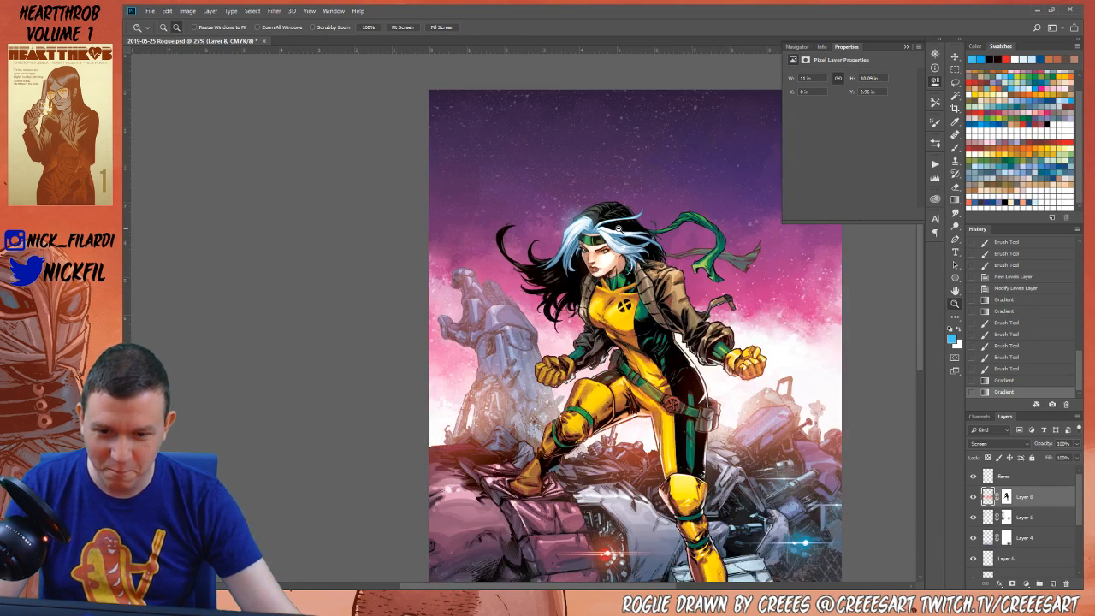
{"action": "left_click", "coordinate": [695, 318], "text": "alt"}
{"action": "left_click", "coordinate": [715, 330], "text": "alt"}
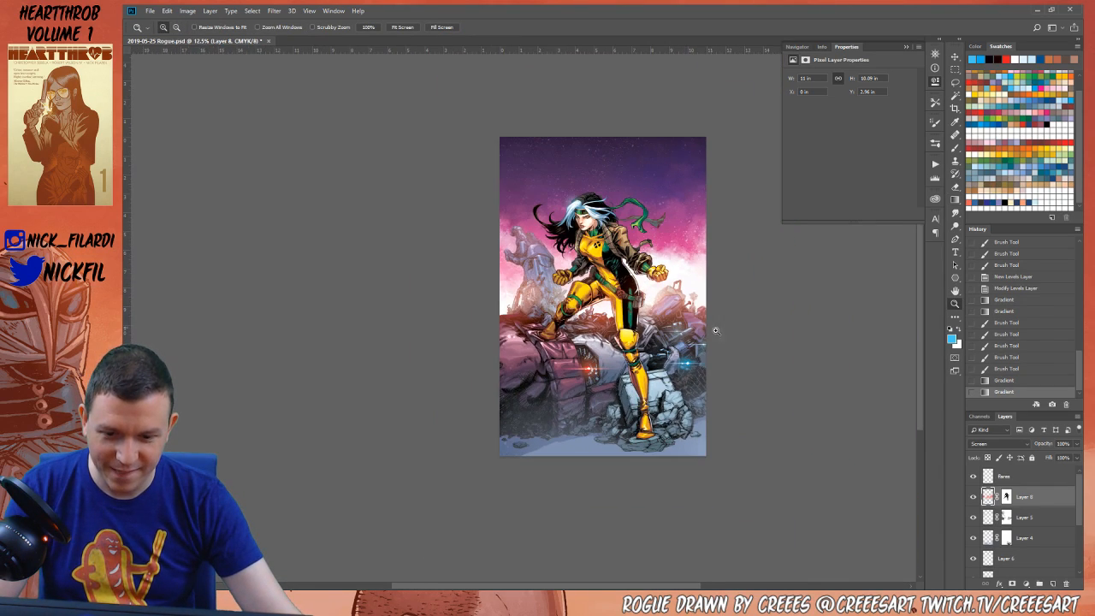
{"action": "left_click", "coordinate": [617, 414]}
{"action": "left_click_drag", "start_coordinate": [646, 487], "coordinate": [651, 503]}
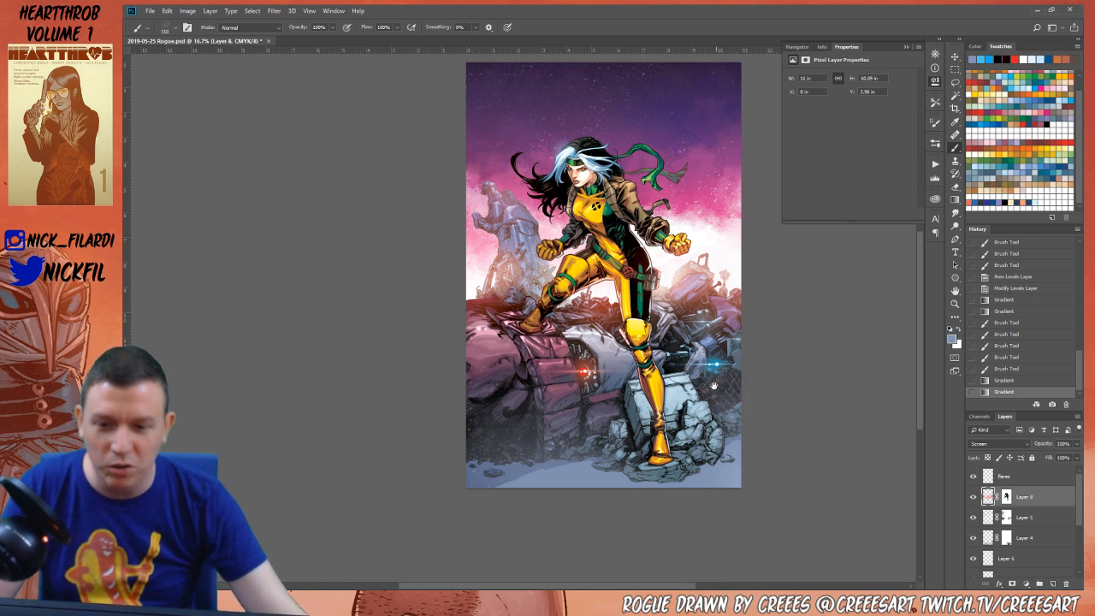
{"action": "scroll", "coordinate": [684, 359], "scroll_direction": "up", "scroll_amount": 3}
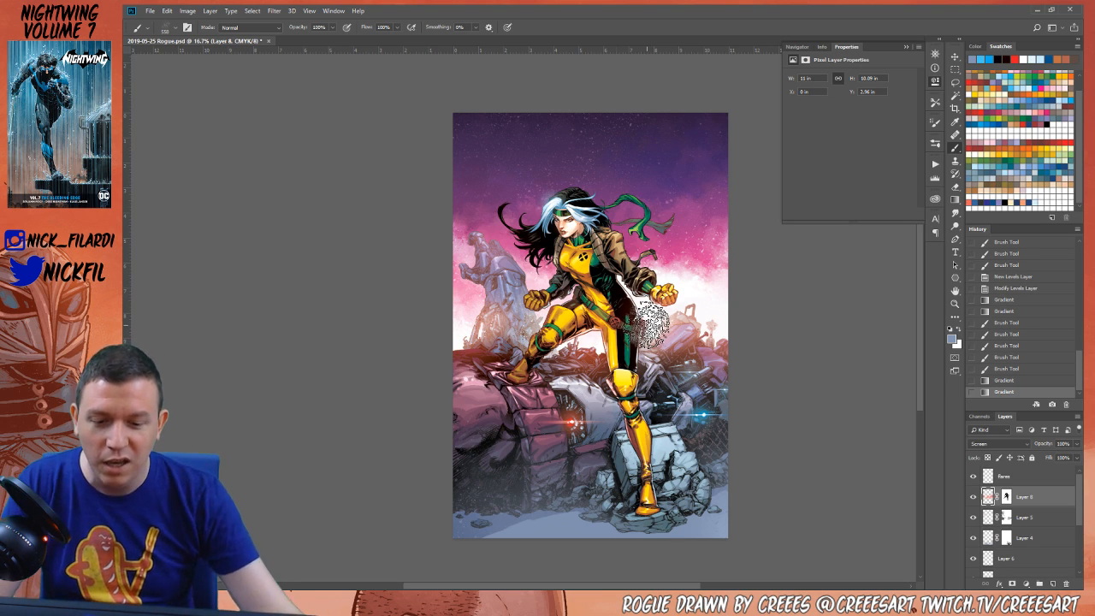
{"action": "mouse_move", "coordinate": [741, 441]}
{"action": "left_mouse_down"}
{"action": "mouse_move", "coordinate": [759, 467]}
{"action": "mouse_move", "coordinate": [737, 423]}
{"action": "left_mouse_up"}
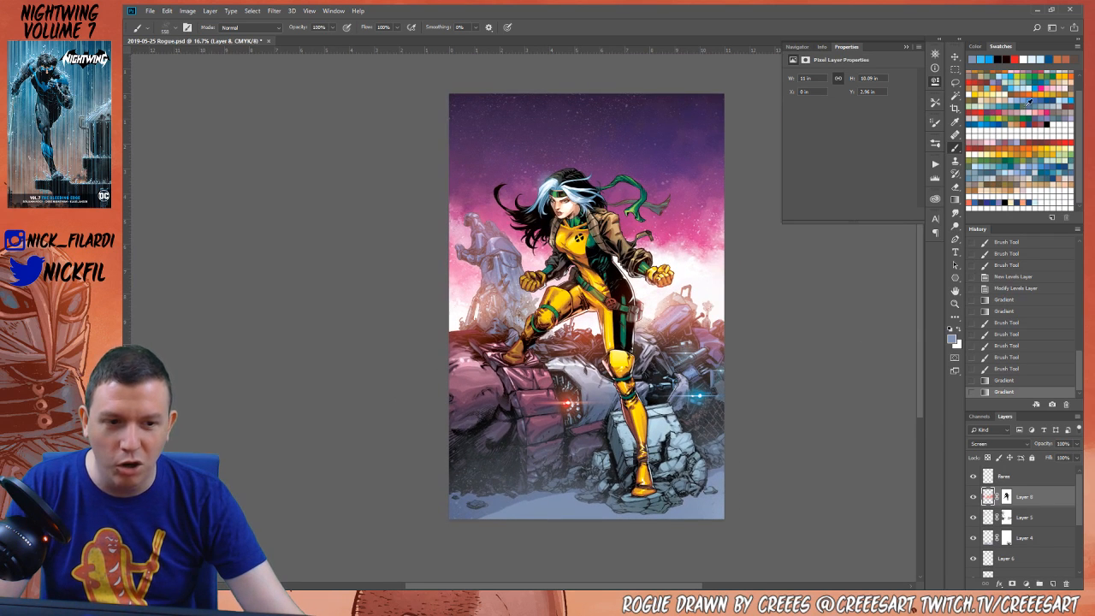
Add bright red radial gradient glows on Layer 8 over the wreckage on both sides of the figure's legs
{"action": "left_click", "coordinate": [969, 79]}
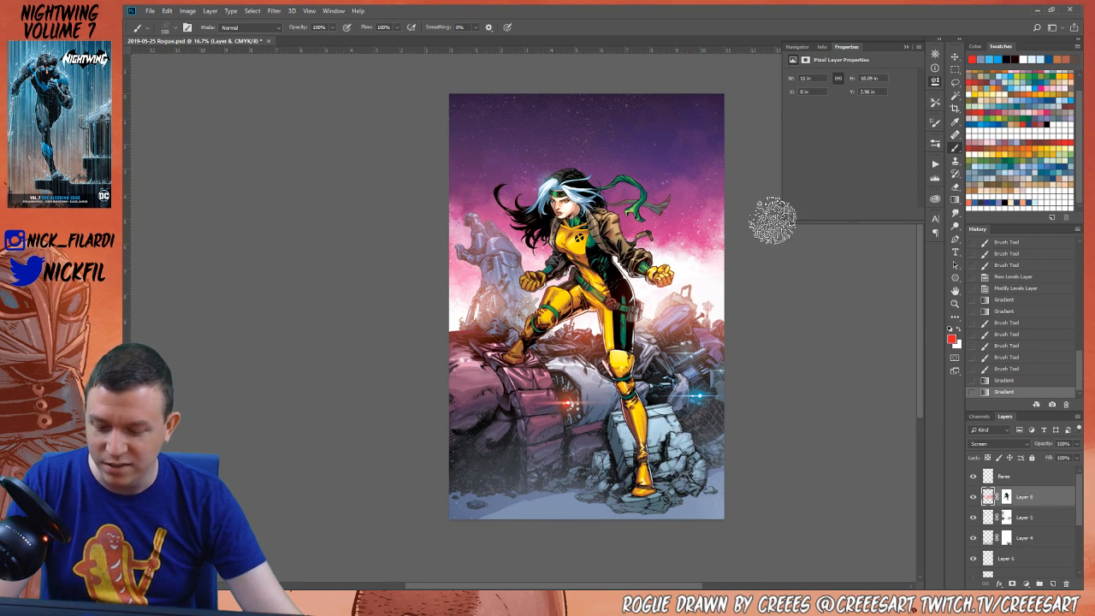
{"action": "key", "text": "g"}
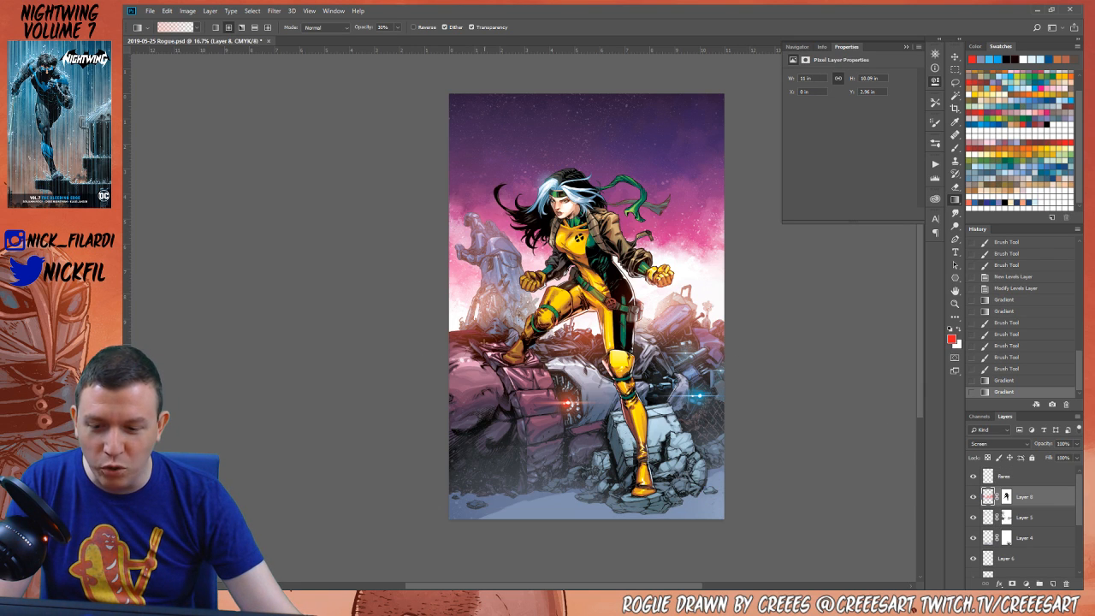
{"action": "left_click_drag", "start_coordinate": [501, 369], "coordinate": [462, 364]}
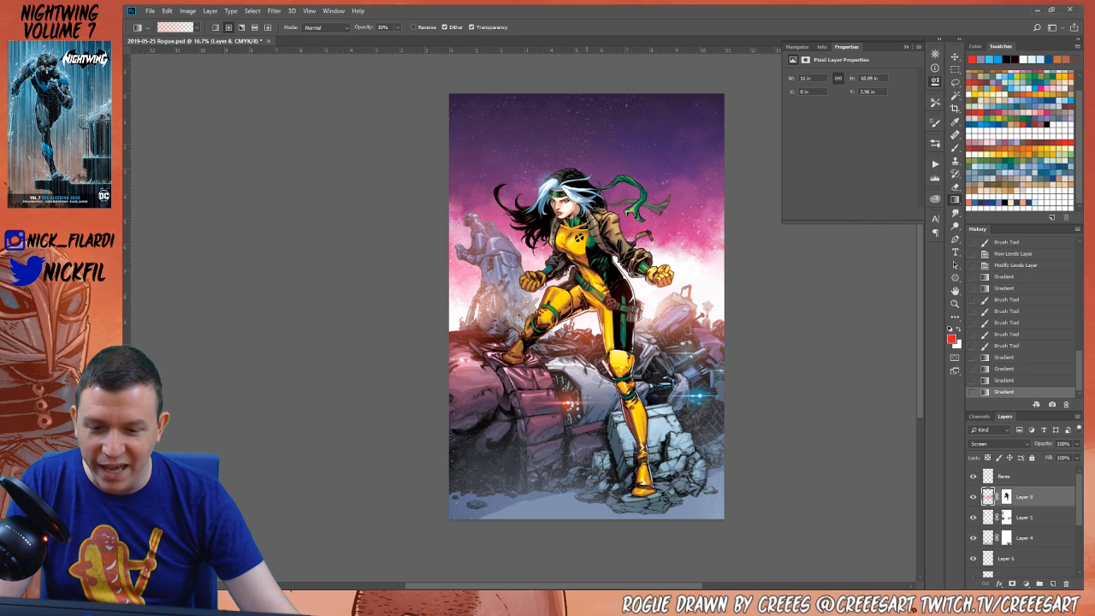
{"action": "left_click_drag", "start_coordinate": [579, 368], "coordinate": [584, 368]}
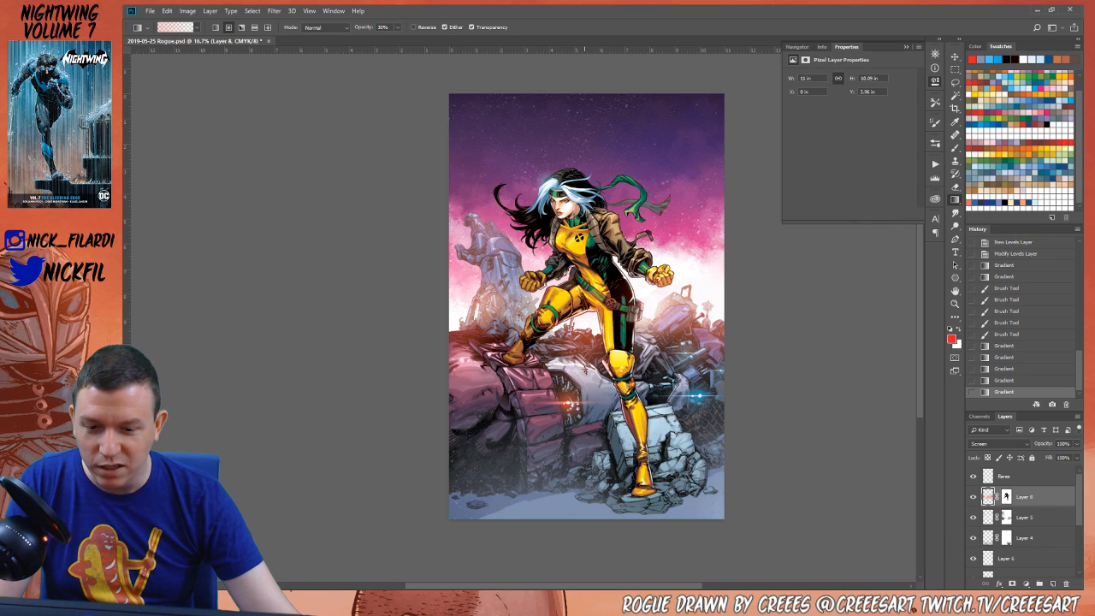
{"action": "left_click_drag", "start_coordinate": [641, 400], "coordinate": [643, 402]}
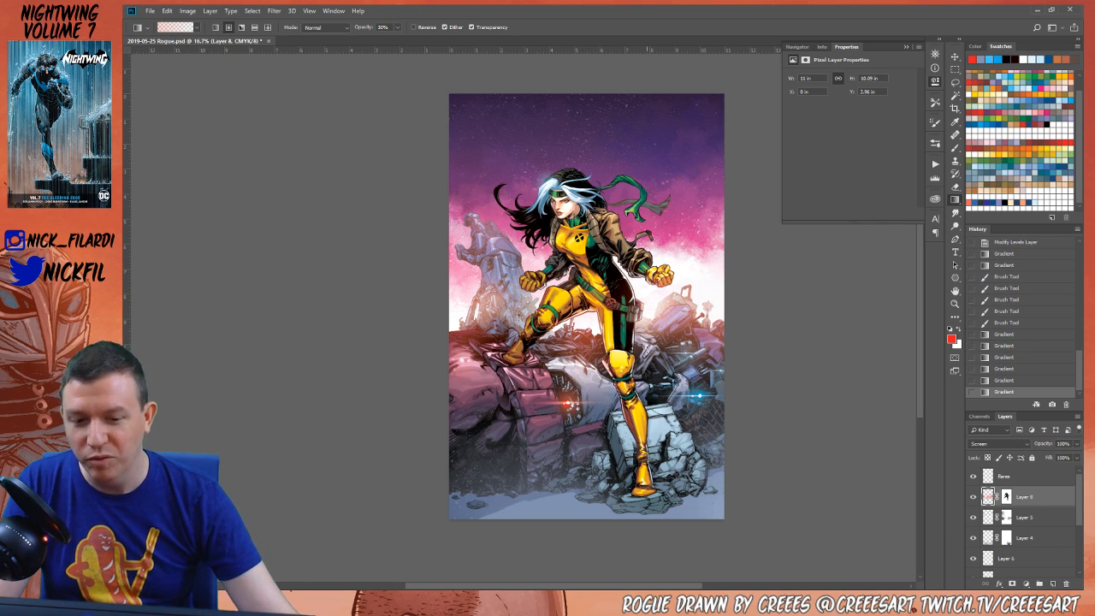
{"action": "left_click_drag", "start_coordinate": [652, 340], "coordinate": [656, 345]}
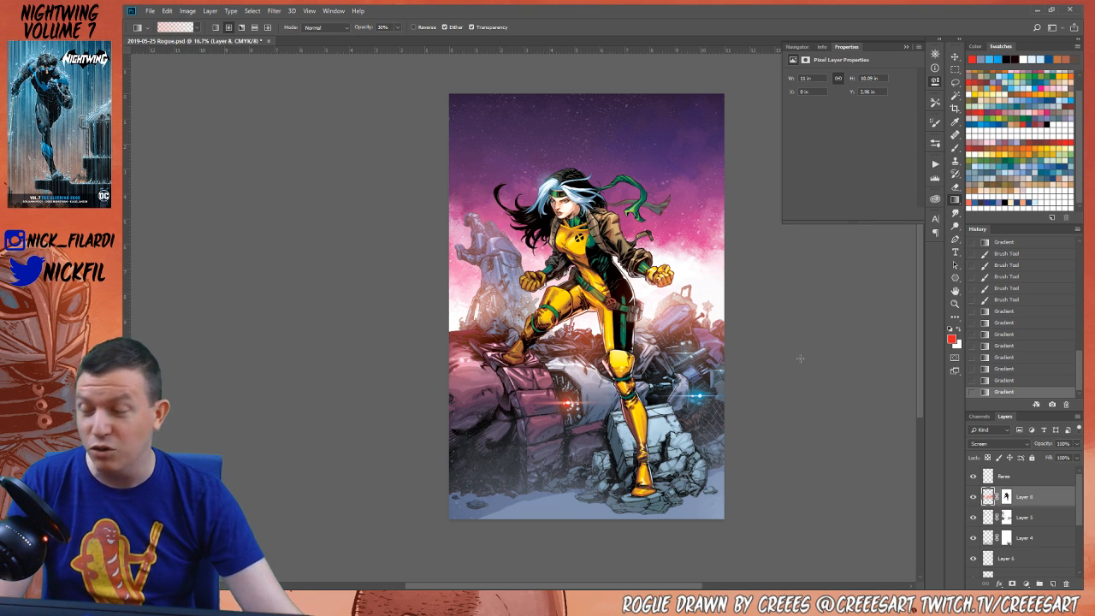
Examine the whole illustration from close-up to thumbnail size for how the red glows read around the figure
{"action": "left_click", "coordinate": [652, 329], "text": "ctrl"}
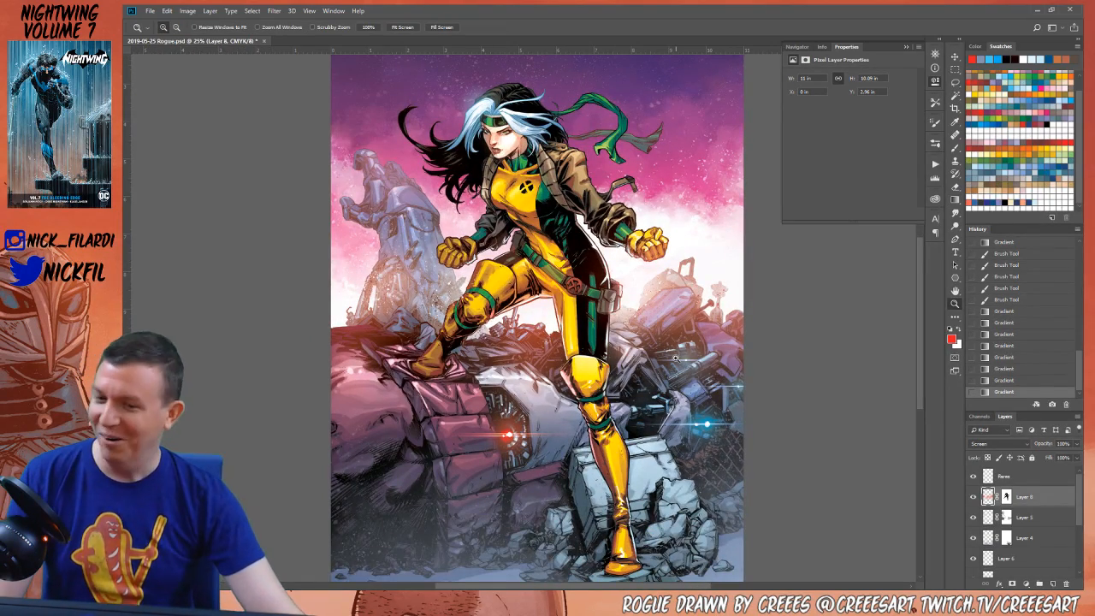
{"action": "left_click", "coordinate": [631, 393], "text": "alt"}
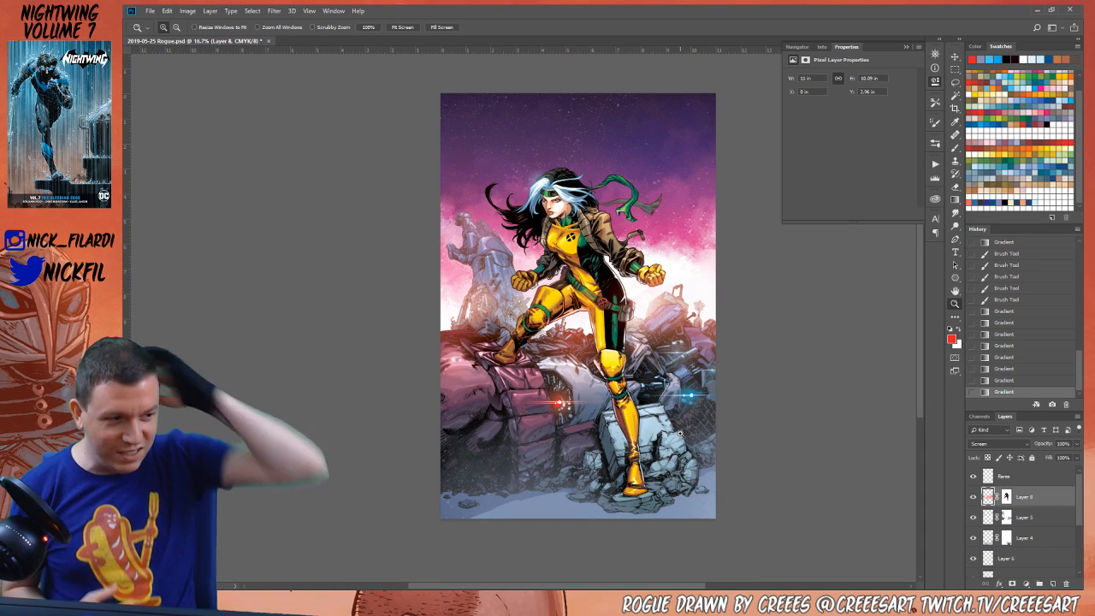
{"action": "left_click", "coordinate": [648, 410]}
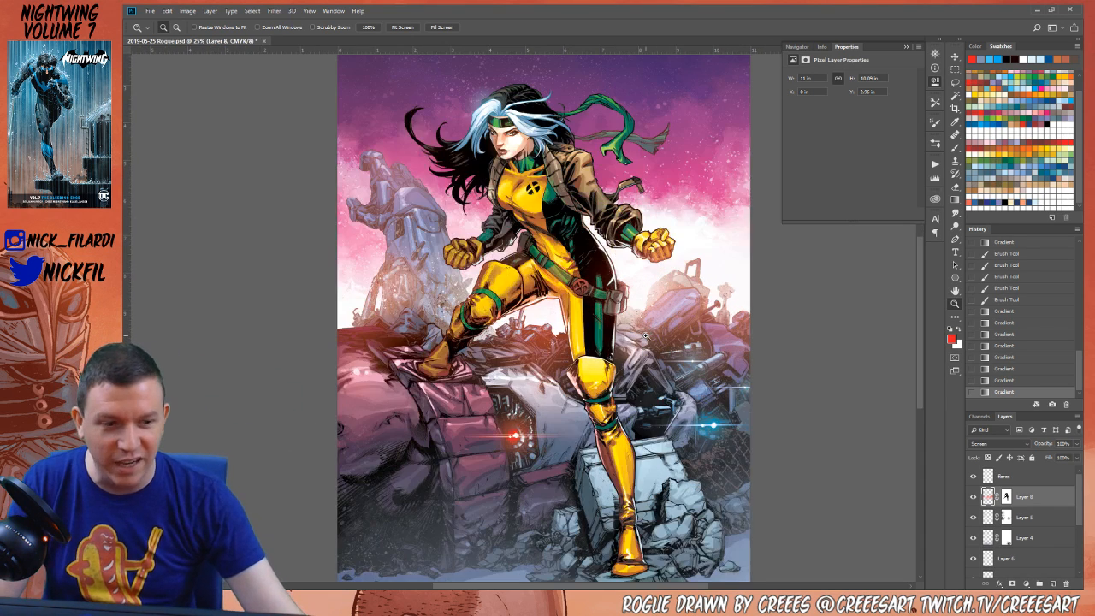
{"action": "left_click", "coordinate": [586, 339], "text": "alt"}
{"action": "left_click", "coordinate": [586, 339], "text": "alt"}
{"action": "left_click", "coordinate": [586, 339], "text": "alt"}
{"action": "left_click", "coordinate": [586, 340], "text": "alt"}
{"action": "left_click", "coordinate": [585, 339], "text": "alt"}
{"action": "left_click", "coordinate": [586, 339], "text": "alt"}
{"action": "left_click", "coordinate": [586, 339], "text": "alt"}
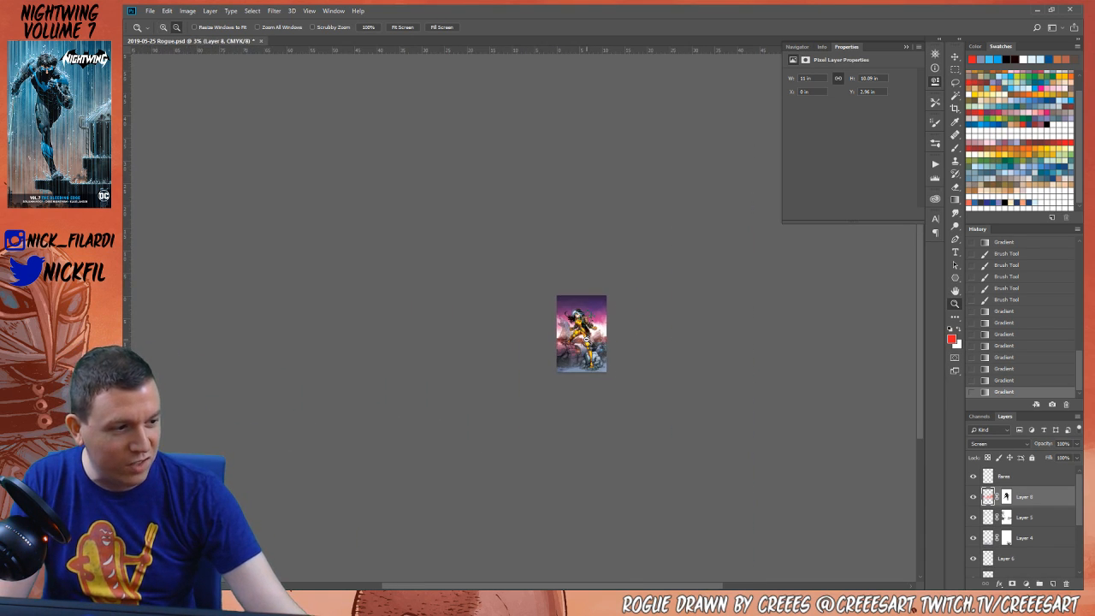
{"action": "left_click", "coordinate": [590, 403], "text": "alt"}
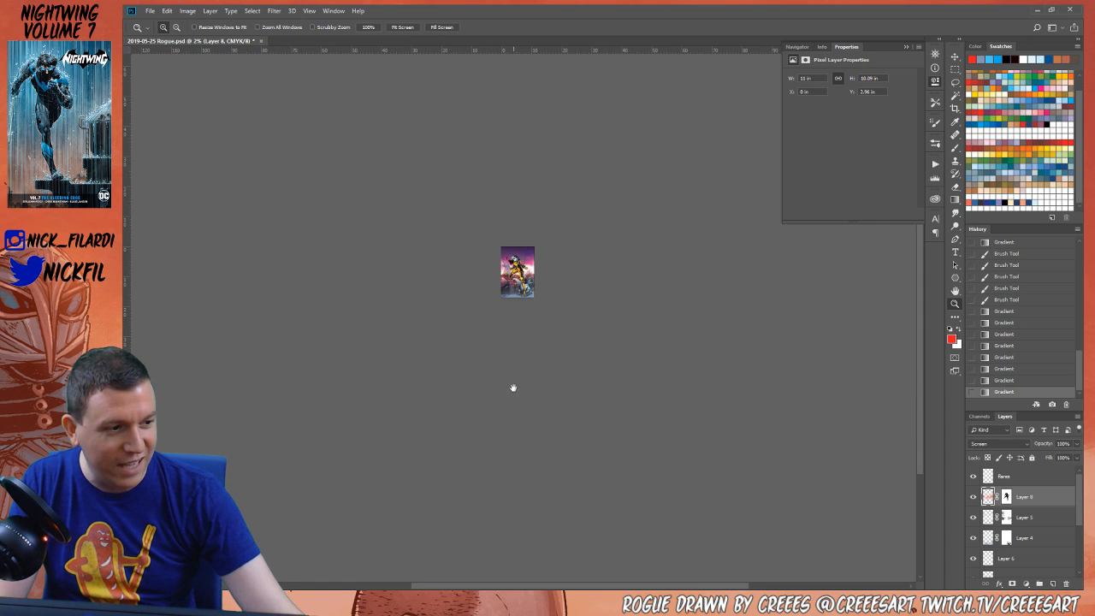
{"action": "left_click_drag", "start_coordinate": [513, 386], "coordinate": [608, 471]}
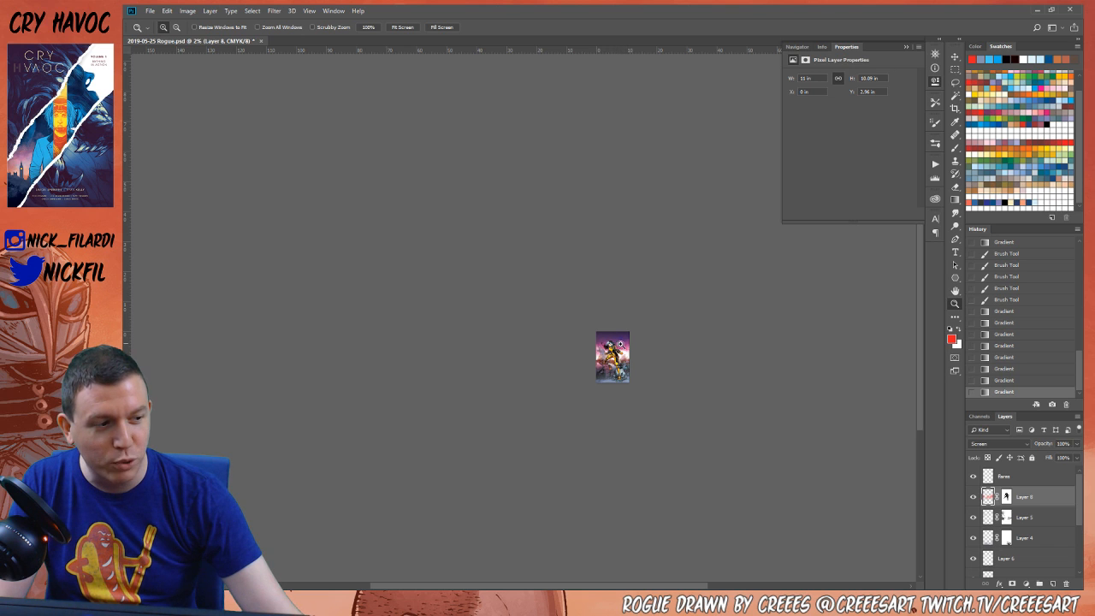
{"action": "left_click", "coordinate": [620, 392]}
{"action": "left_click", "coordinate": [620, 392]}
{"action": "left_click", "coordinate": [587, 387]}
{"action": "left_click", "coordinate": [576, 433]}
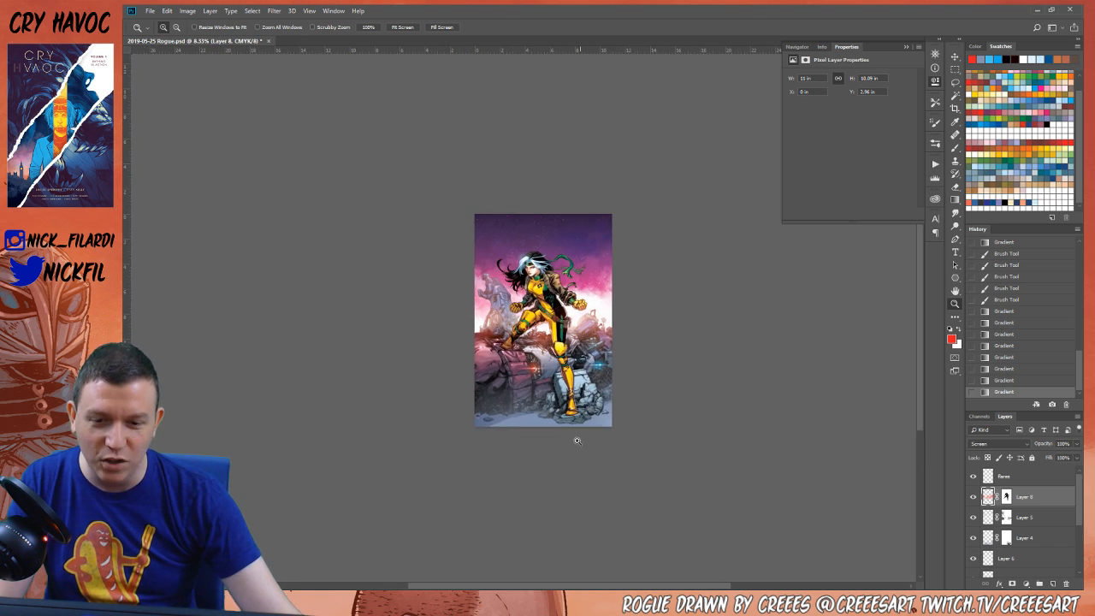
Save the illustration with the whole canvas selected, and clear the selection
{"action": "left_click", "coordinate": [576, 443]}
{"action": "key", "text": "ctrl+a"}
{"action": "key", "text": "ctrl+s"}
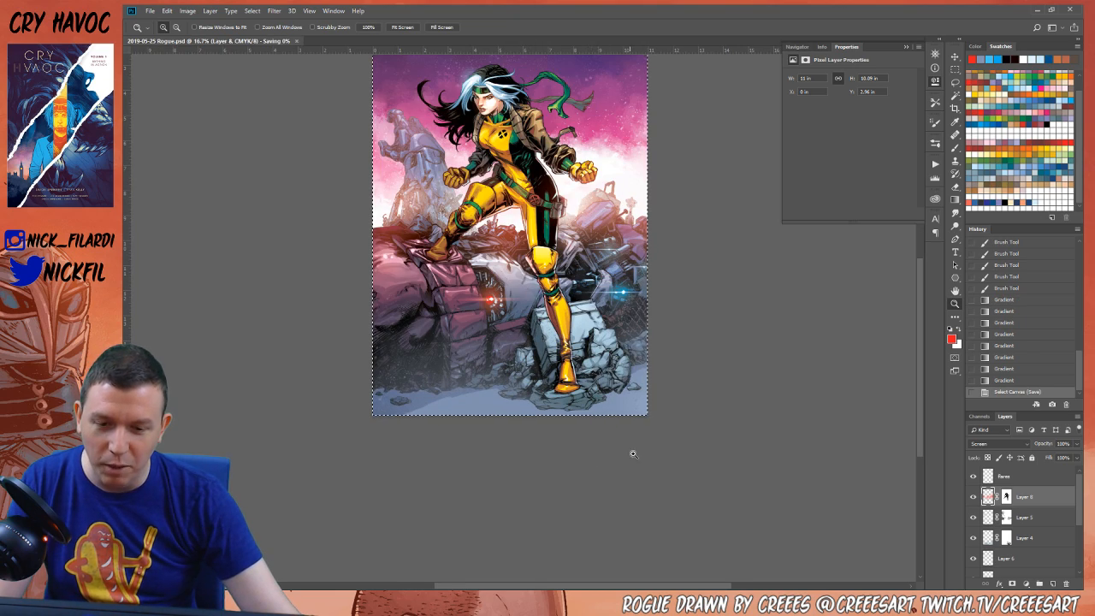
{"action": "left_click", "coordinate": [631, 450]}
{"action": "left_click", "coordinate": [601, 408]}
{"action": "key", "text": "ctrl+d"}
Sample an orange from the artwork near the figure's boot as the foreground colour
{"action": "left_click", "coordinate": [599, 409]}
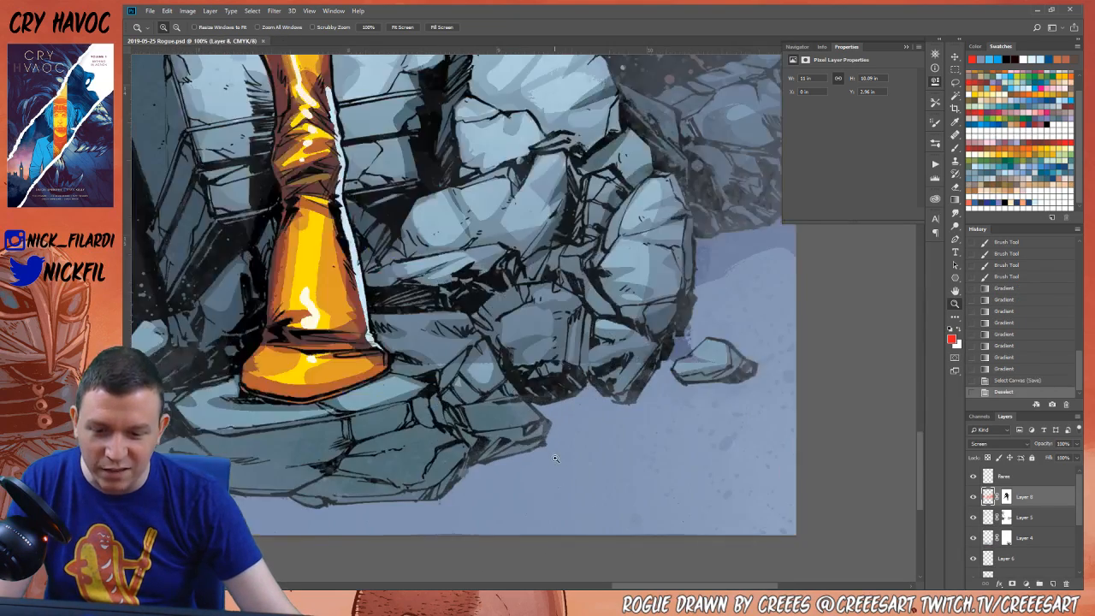
{"action": "left_click", "coordinate": [594, 410]}
{"action": "left_click", "coordinate": [593, 411]}
{"action": "left_click", "coordinate": [557, 332], "text": "alt"}
{"action": "left_click_drag", "start_coordinate": [557, 332], "coordinate": [575, 386]}
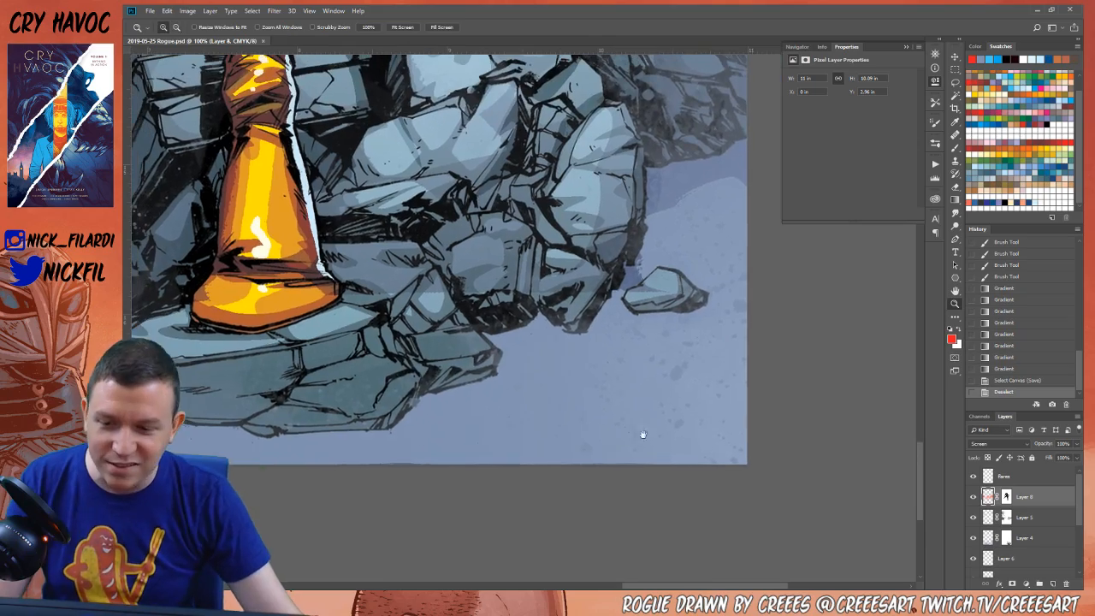
{"action": "key", "text": "b"}
{"action": "key", "text": "ctrl+minus"}
{"action": "key", "text": "ctrl+minus"}
{"action": "key", "text": "ctrl+minus"}
{"action": "key", "text": "ctrl+minus"}
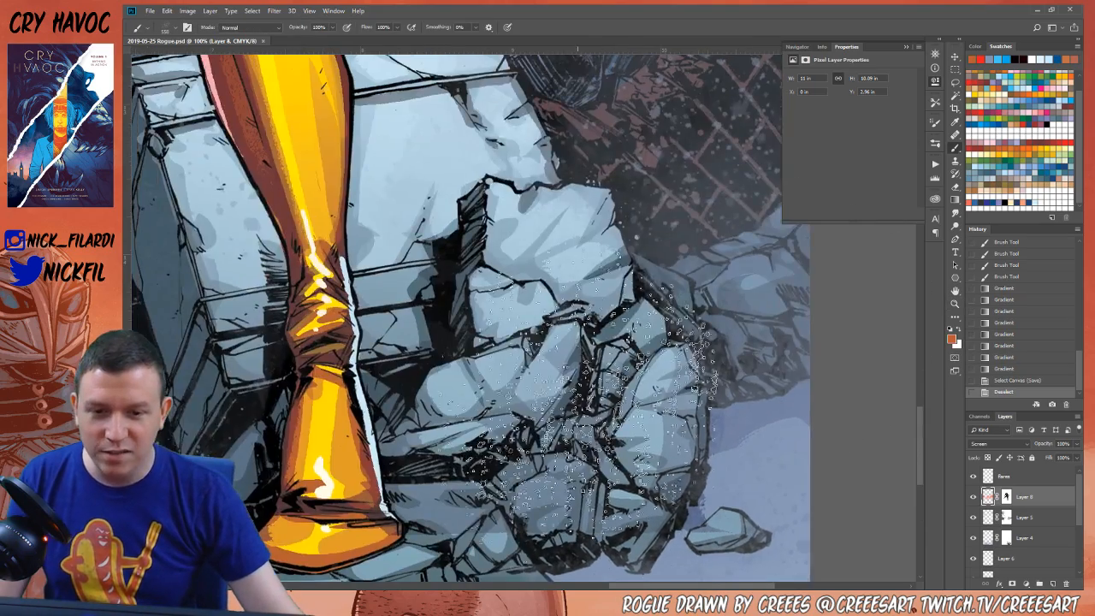
Sample dark purple from the upper sky as the foreground colour for marking the empty ground beside the boot rocks
{"action": "key", "text": "z"}
{"action": "left_click", "coordinate": [573, 310], "text": "alt"}
{"action": "key", "text": "b"}
{"action": "scroll", "coordinate": [599, 316], "scroll_direction": "up", "scroll_amount": 3}
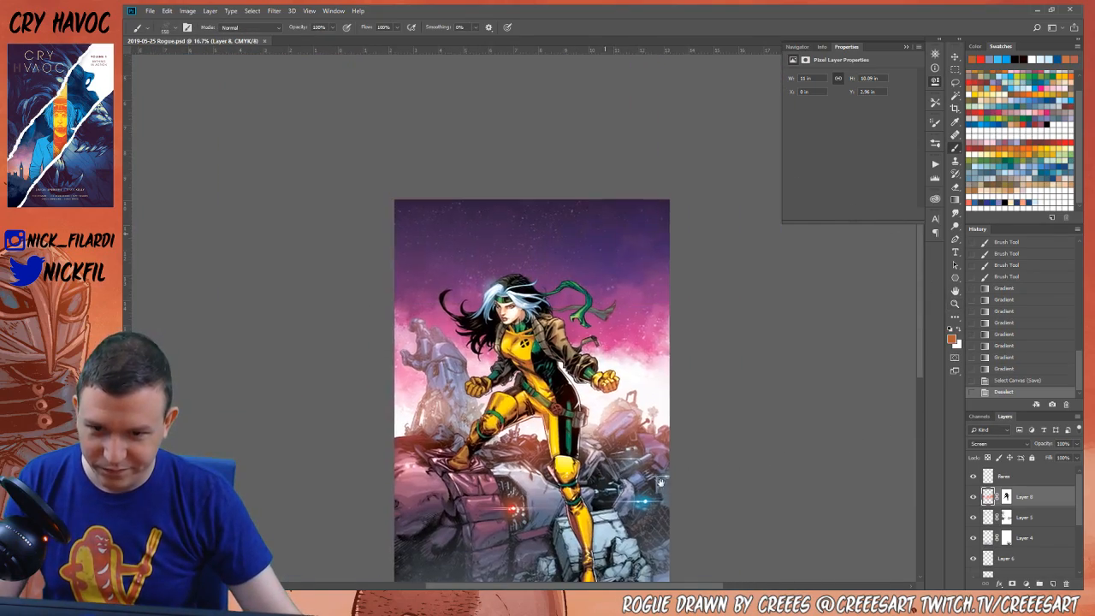
{"action": "left_click", "coordinate": [610, 250], "text": "alt"}
{"action": "scroll", "coordinate": [609, 188], "scroll_direction": "down", "scroll_amount": 5}
{"action": "scroll", "coordinate": [603, 213], "scroll_direction": "down", "scroll_amount": 3}
{"action": "key", "text": "z"}
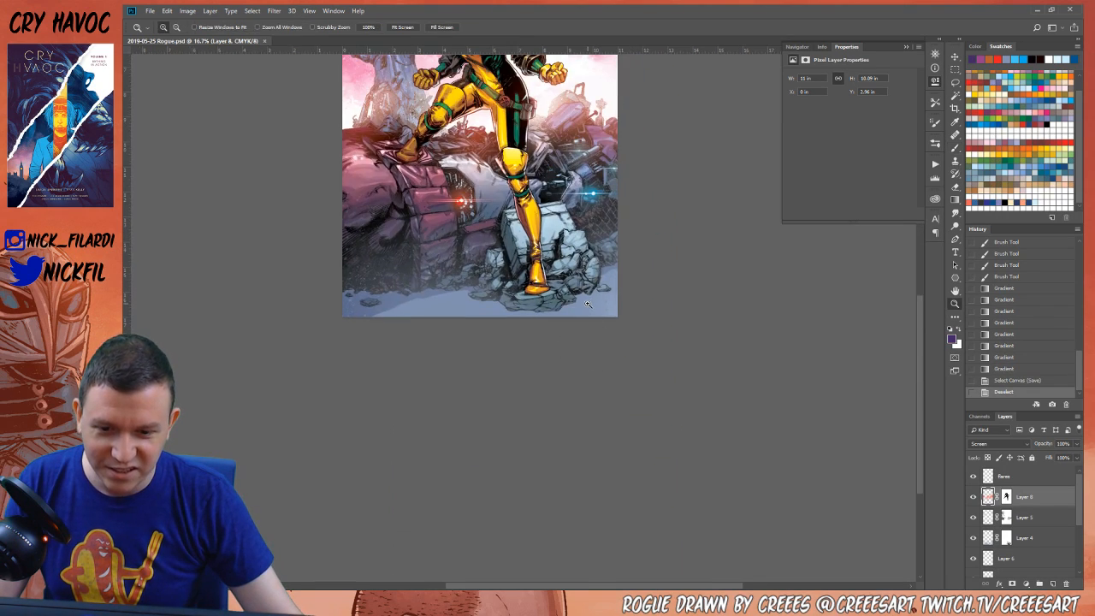
{"action": "left_click", "coordinate": [591, 282]}
{"action": "left_click", "coordinate": [588, 300]}
{"action": "left_click", "coordinate": [586, 314]}
{"action": "left_click", "coordinate": [586, 314]}
{"action": "scroll", "coordinate": [586, 313], "scroll_direction": "up", "scroll_amount": 3}
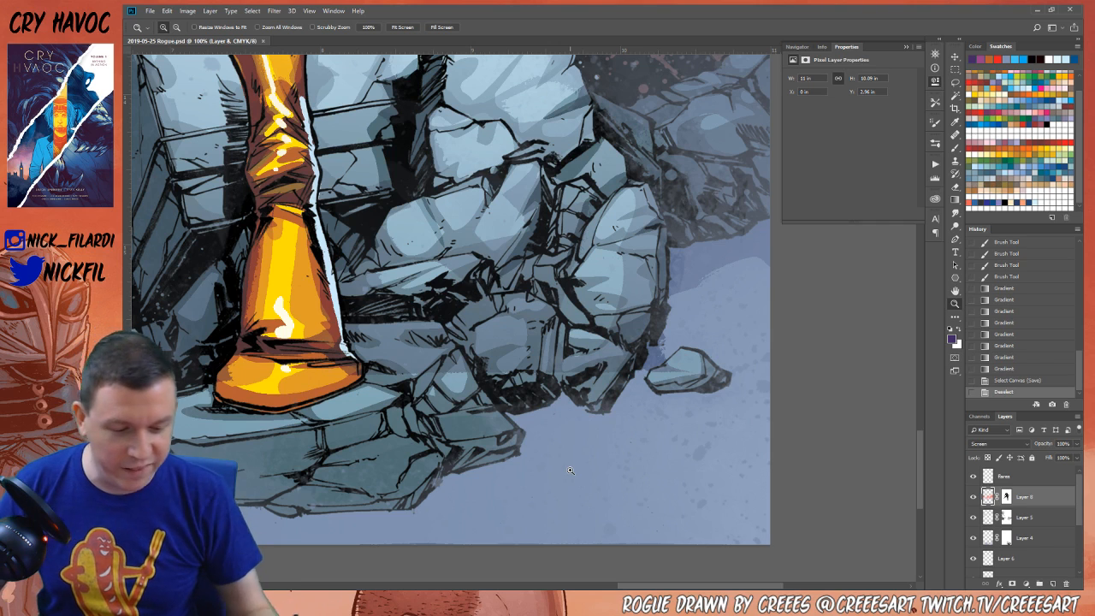
Set up the Pencil tool with the 125 px soft round preset and reduce its size for fine lettering, testing it beside the rocks
{"action": "left_click", "coordinate": [956, 149]}
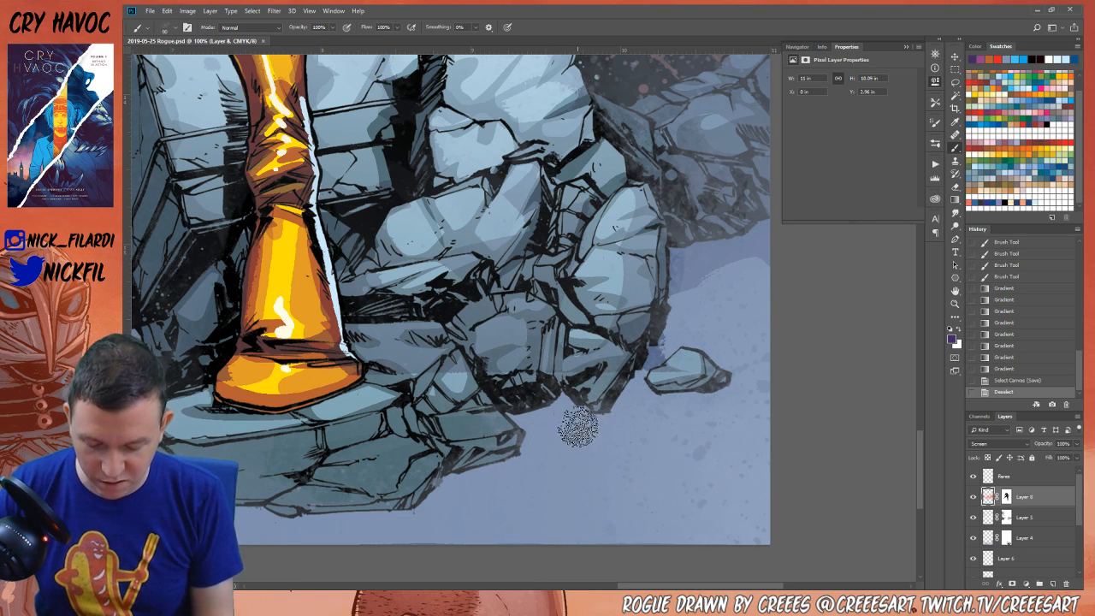
{"action": "left_click", "coordinate": [169, 28]}
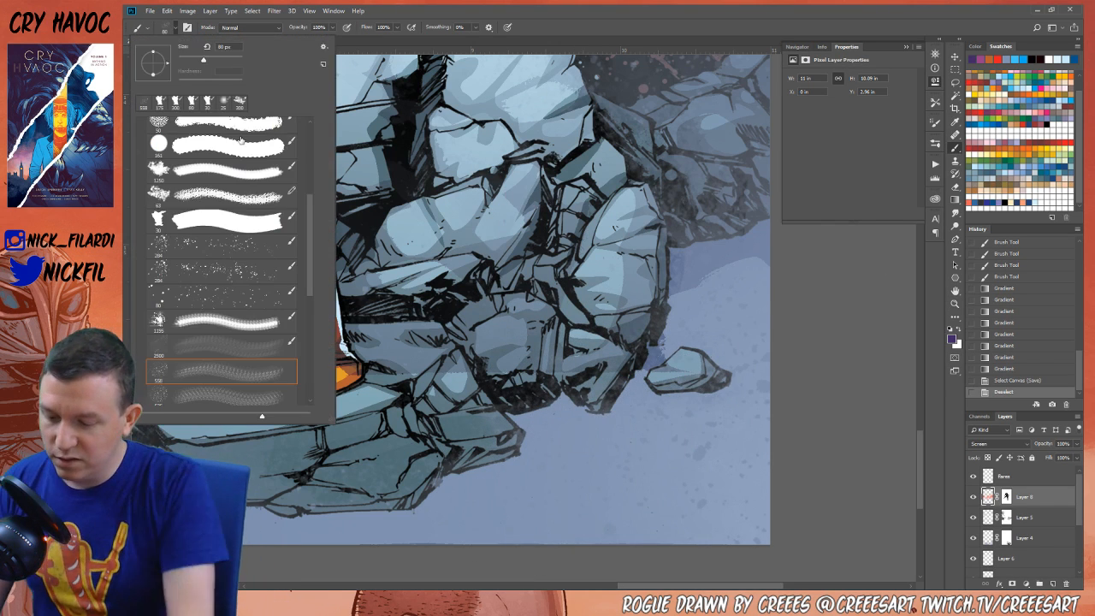
{"action": "left_click_drag", "start_coordinate": [313, 215], "coordinate": [312, 113]}
{"action": "key", "text": "shift+b"}
{"action": "left_click", "coordinate": [221, 143]}
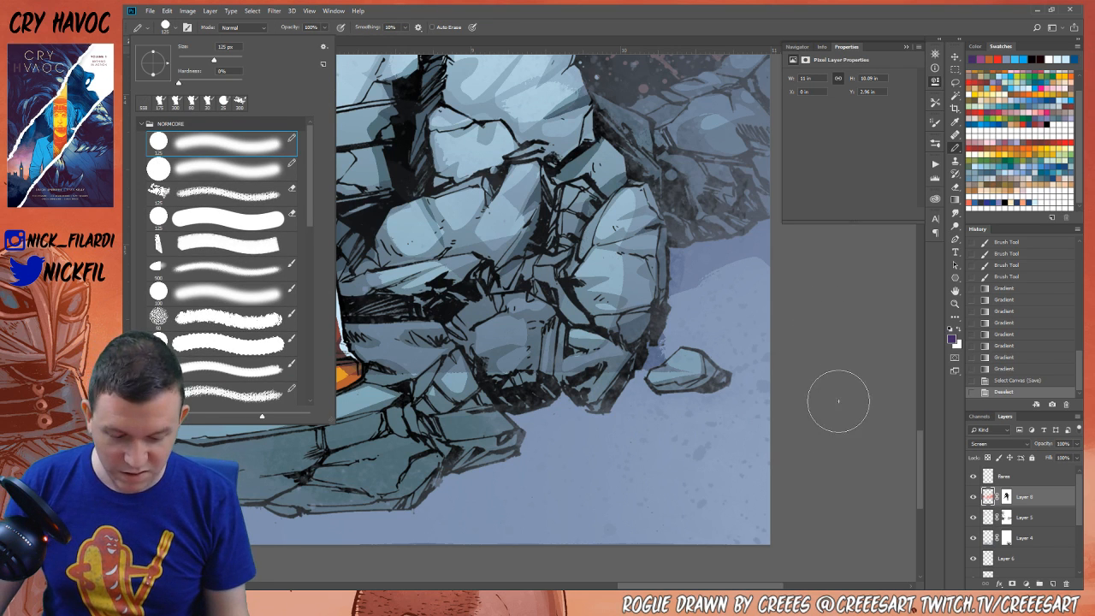
{"action": "left_click", "coordinate": [833, 369]}
{"action": "left_click", "coordinate": [631, 381]}
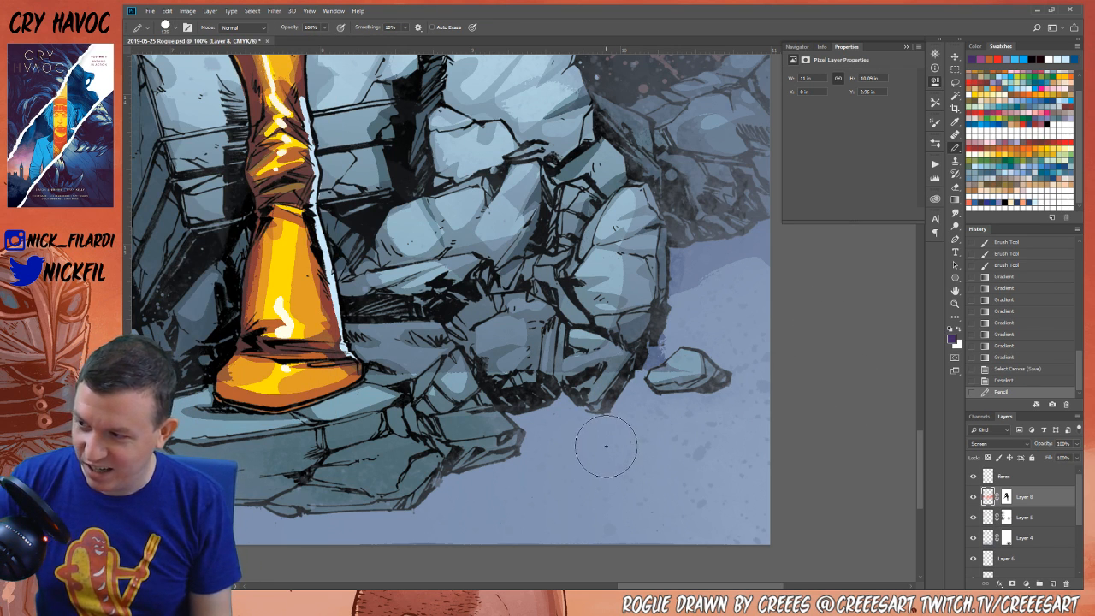
{"action": "key", "text": "bracketleft"}
{"action": "key", "text": "bracketleft"}
{"action": "key", "text": "bracketleft"}
{"action": "key", "text": "bracketleft"}
{"action": "key", "text": "bracketleft"}
{"action": "left_click", "coordinate": [799, 411]}
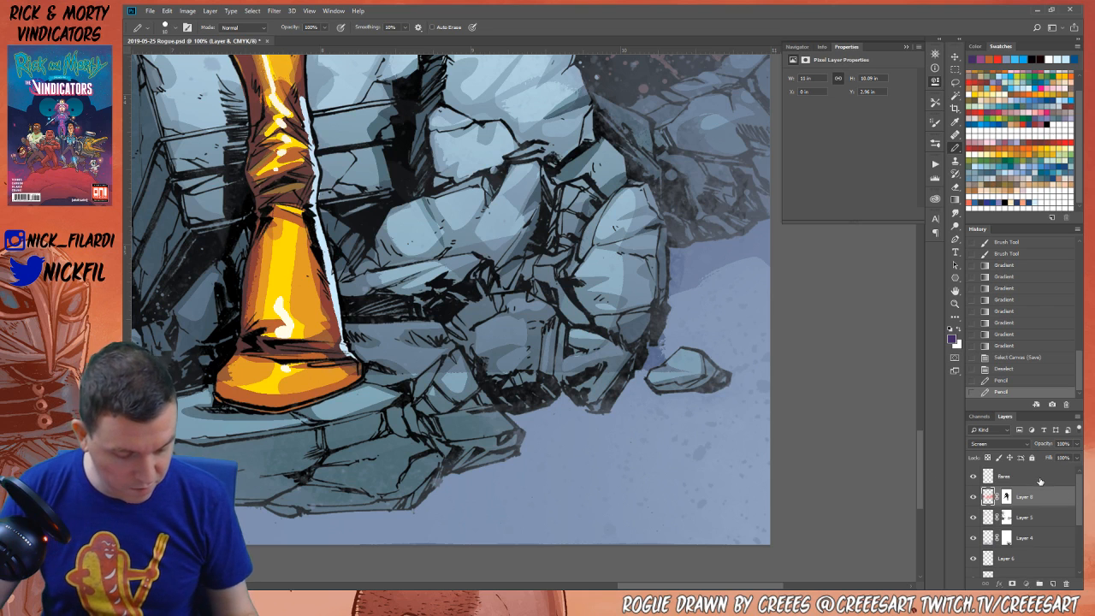
Hand-letter the artist's signature in dark purple, about 0.6 in wide, on a new top layer over the ground below the rocks
{"action": "key", "text": "ctrl+shift+alt+n"}
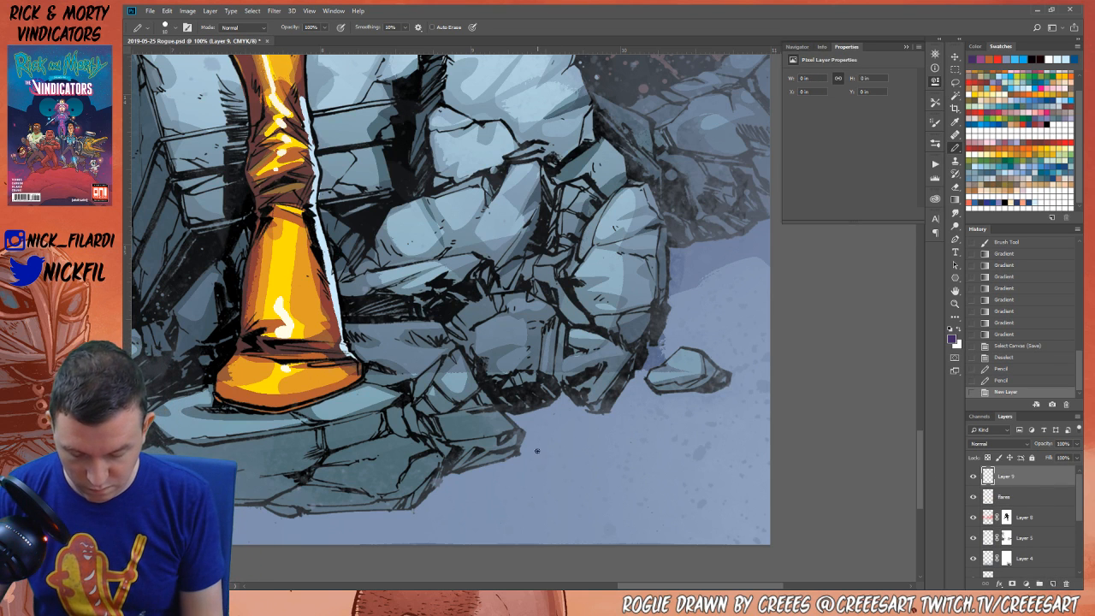
{"action": "mouse_move", "coordinate": [538, 449]}
{"action": "left_mouse_down"}
{"action": "mouse_move", "coordinate": [537, 470]}
{"action": "mouse_move", "coordinate": [549, 449]}
{"action": "mouse_move", "coordinate": [553, 471]}
{"action": "mouse_move", "coordinate": [582, 462]}
{"action": "left_mouse_up"}
{"action": "mouse_move", "coordinate": [590, 471]}
{"action": "left_mouse_down"}
{"action": "mouse_move", "coordinate": [591, 451]}
{"action": "mouse_move", "coordinate": [613, 470]}
{"action": "left_mouse_up"}
{"action": "mouse_move", "coordinate": [612, 450]}
{"action": "left_mouse_down"}
{"action": "mouse_move", "coordinate": [613, 471]}
{"action": "mouse_move", "coordinate": [626, 470]}
{"action": "left_mouse_up"}
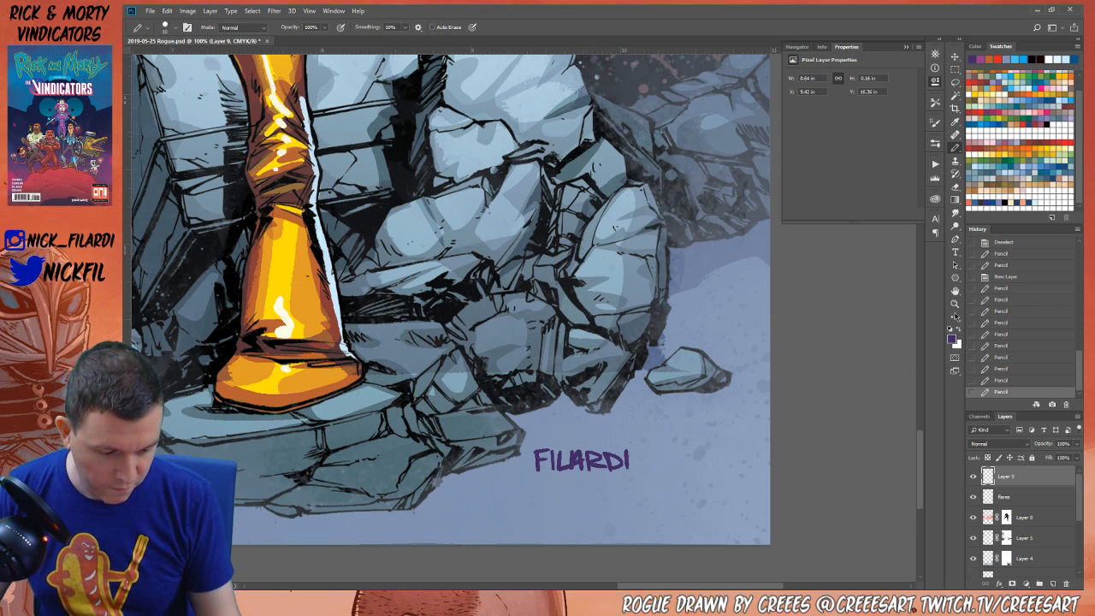
{"action": "left_click", "coordinate": [955, 304]}
{"action": "key", "text": "ctrl+0"}
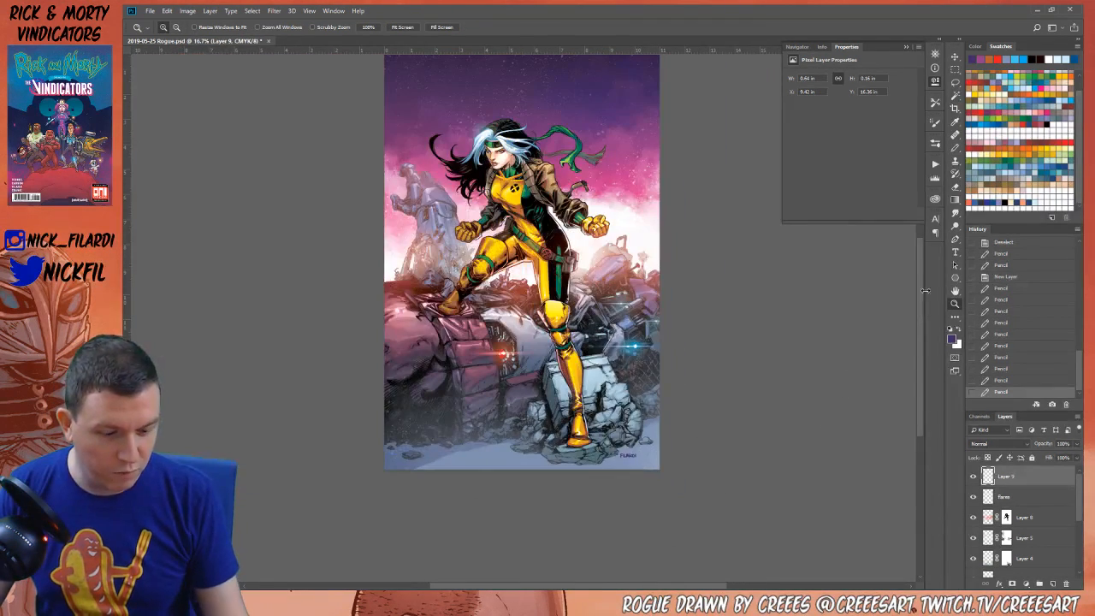
{"action": "left_click", "coordinate": [955, 290]}
{"action": "left_click_drag", "start_coordinate": [687, 374], "coordinate": [699, 426]}
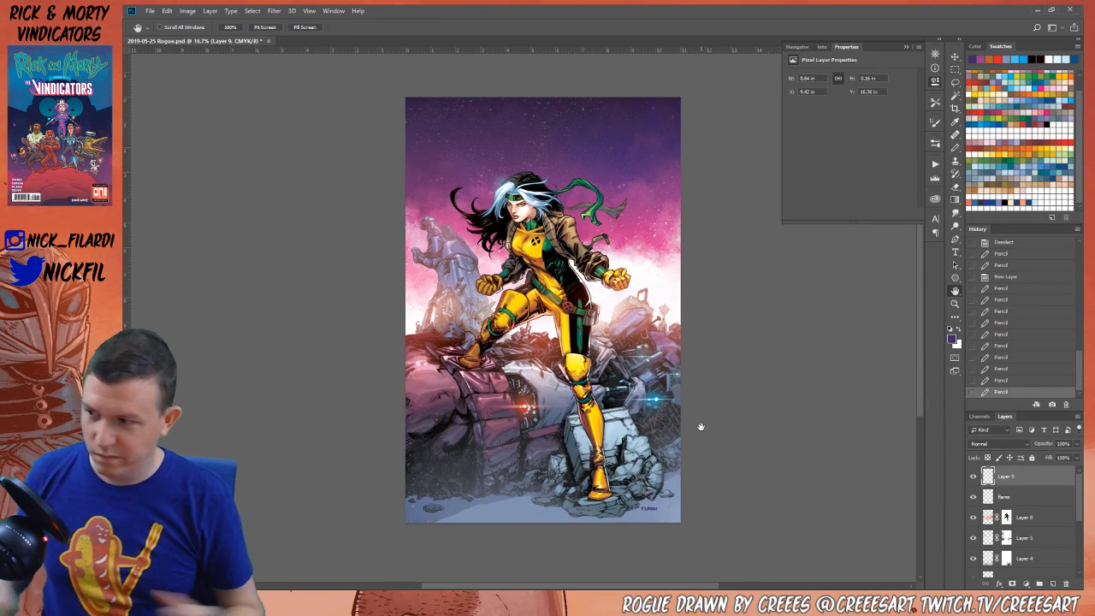